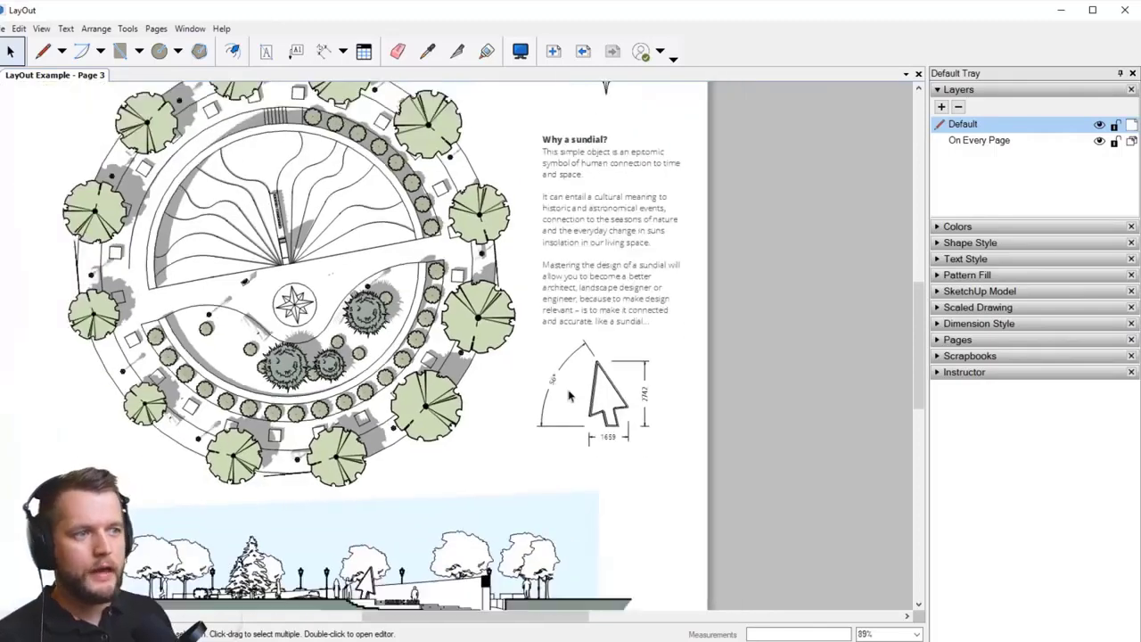
# Step: Switch to the Sundial Model in SketchUp and frame the sundial, its hour lines and the compass star from above
pyautogui.scroll(-1, 584, 390)
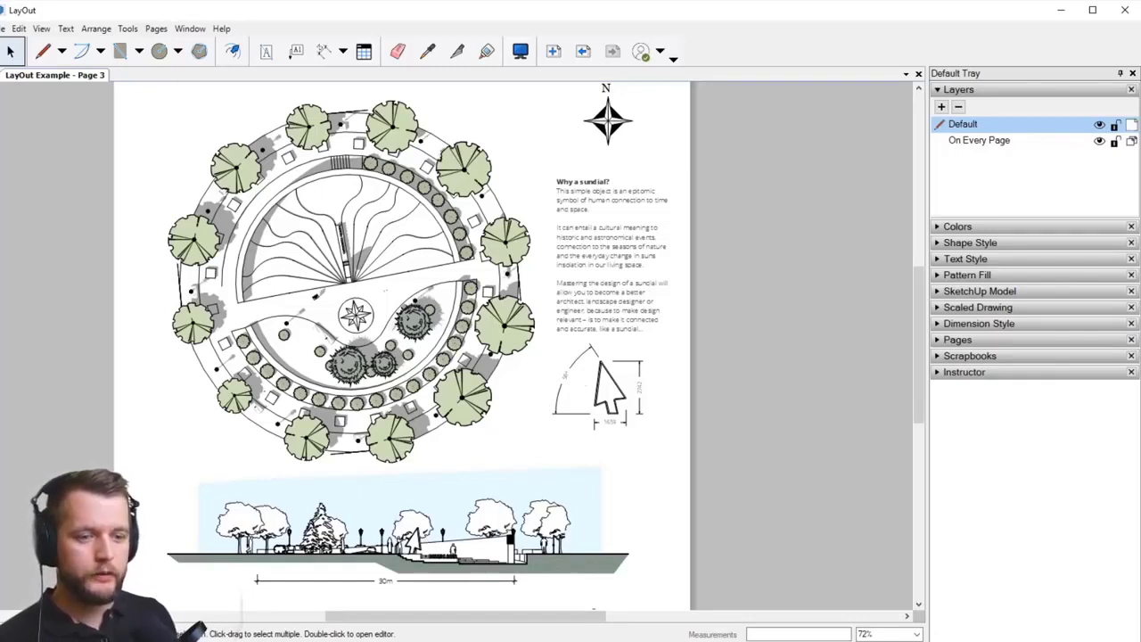
pyautogui.hotkey('alt', 'Tab')
pyautogui.moveTo(480, 491); pyautogui.dragTo(496, 423, button='middle')
pyautogui.scroll(2, 730, 315)
pyautogui.scroll(2, 488, 326)
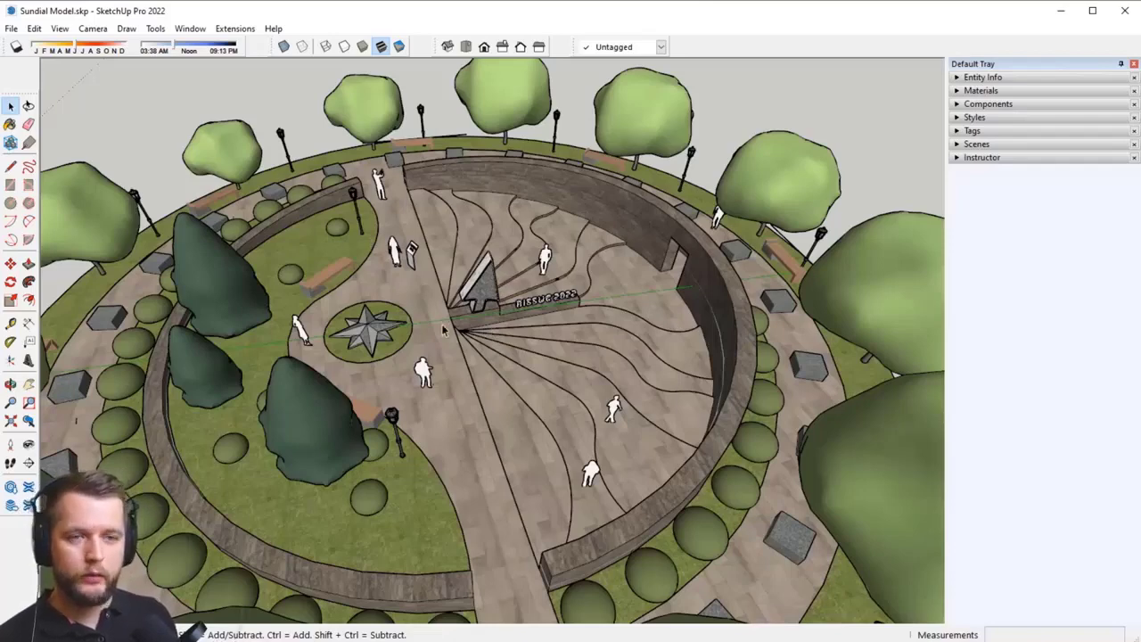
pyautogui.moveTo(502, 322); pyautogui.dragTo(558, 338, button='middle')
pyautogui.scroll(3, 537, 298)
pyautogui.moveTo(637, 304); pyautogui.dragTo(634, 347, button='middle')
pyautogui.scroll(3, 541, 280)
pyautogui.moveTo(542, 366)
pyautogui.mouseDown(button='middle')
pyautogui.moveTo(544, 332)
pyautogui.moveTo(537, 348)
pyautogui.mouseUp(button='middle')
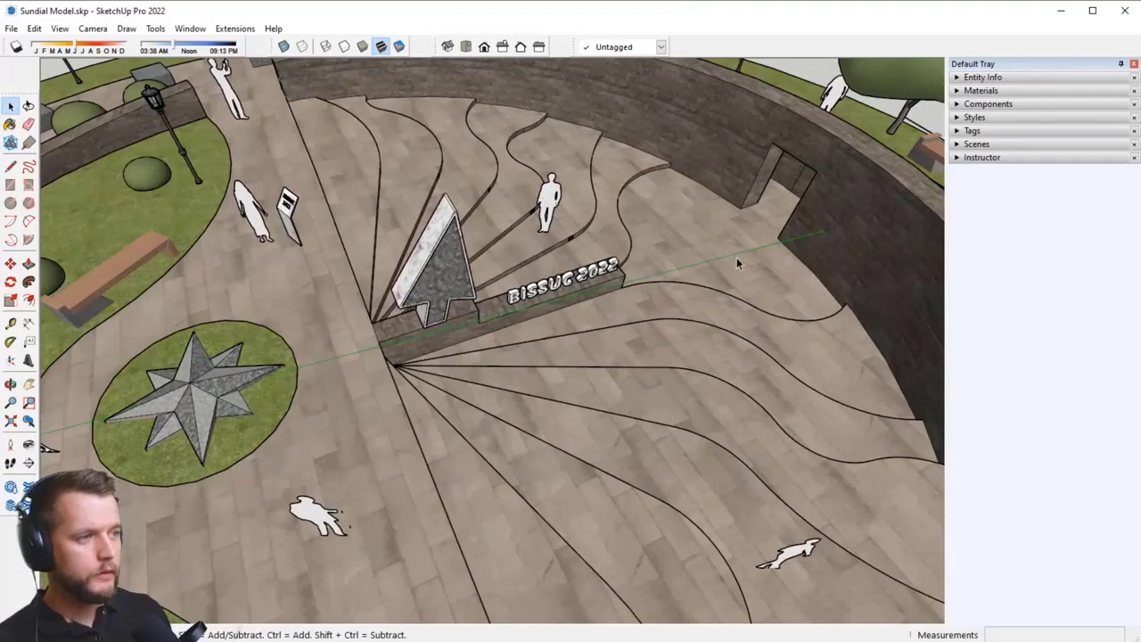
pyautogui.moveTo(631, 279); pyautogui.dragTo(693, 265, button='middle')
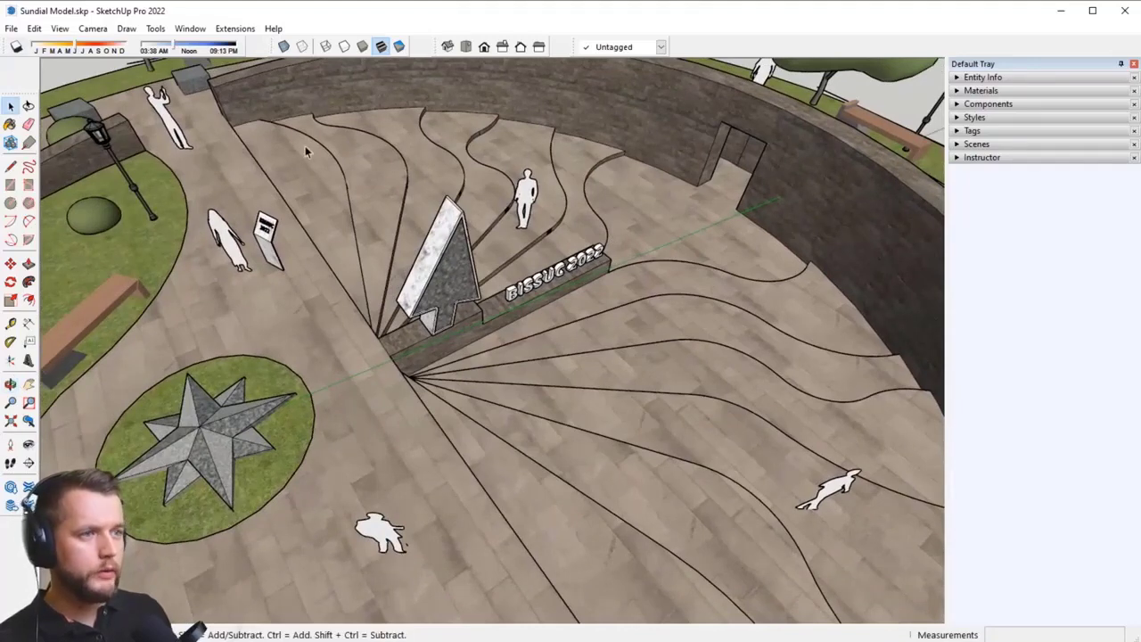
# Step: Turn on shadows and shift the time of day to the afternoon so the sundial casts its shadow across the hour lines
pyautogui.click(16, 47)
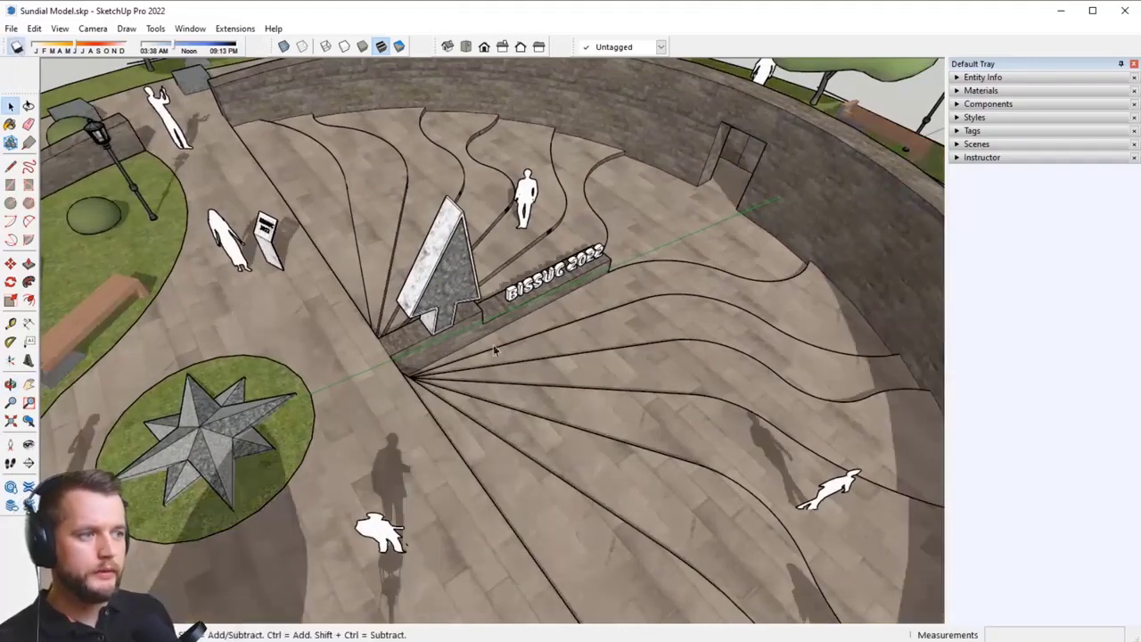
pyautogui.click(204, 50)
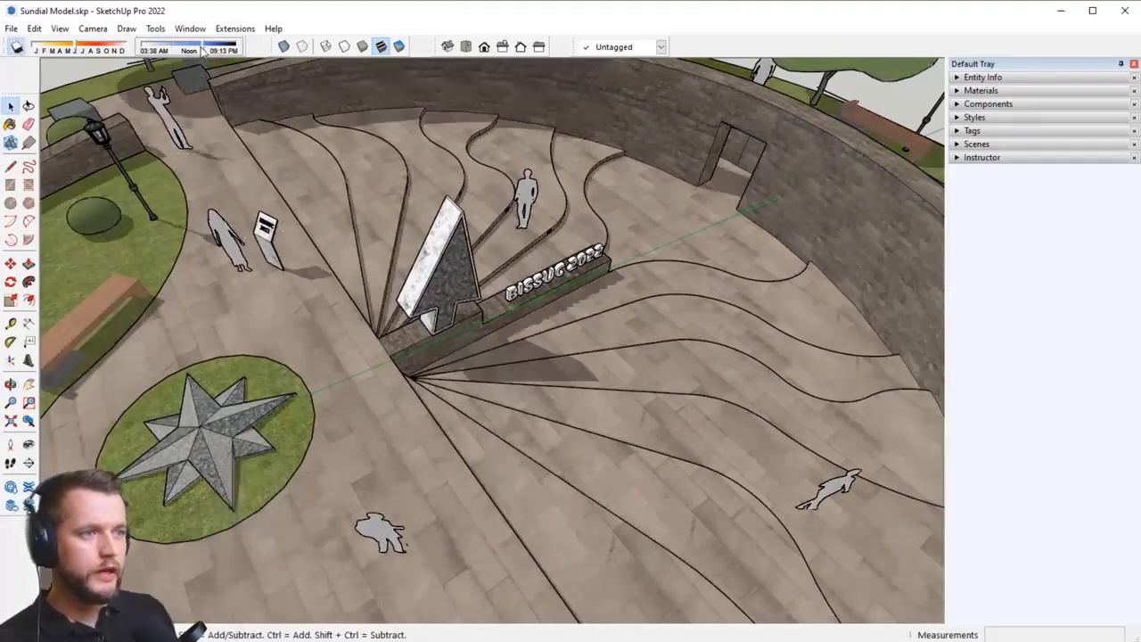
pyautogui.moveTo(193, 50); pyautogui.dragTo(200, 48)
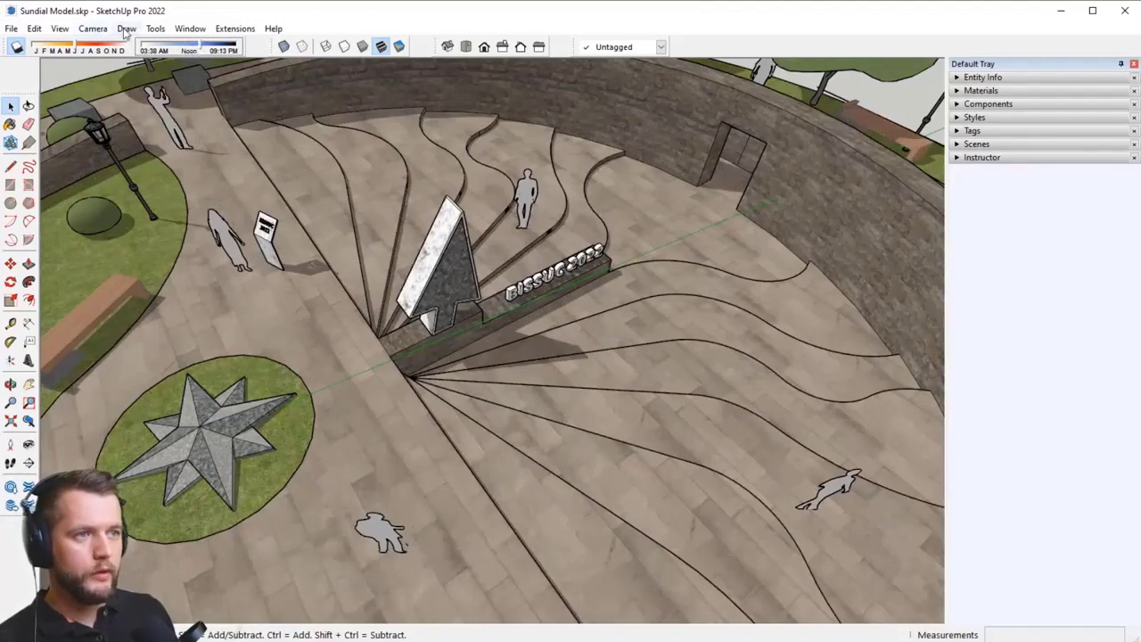
# Step: Turn on fog for the model and add the Fog settings to the default tray
pyautogui.click(60, 28)
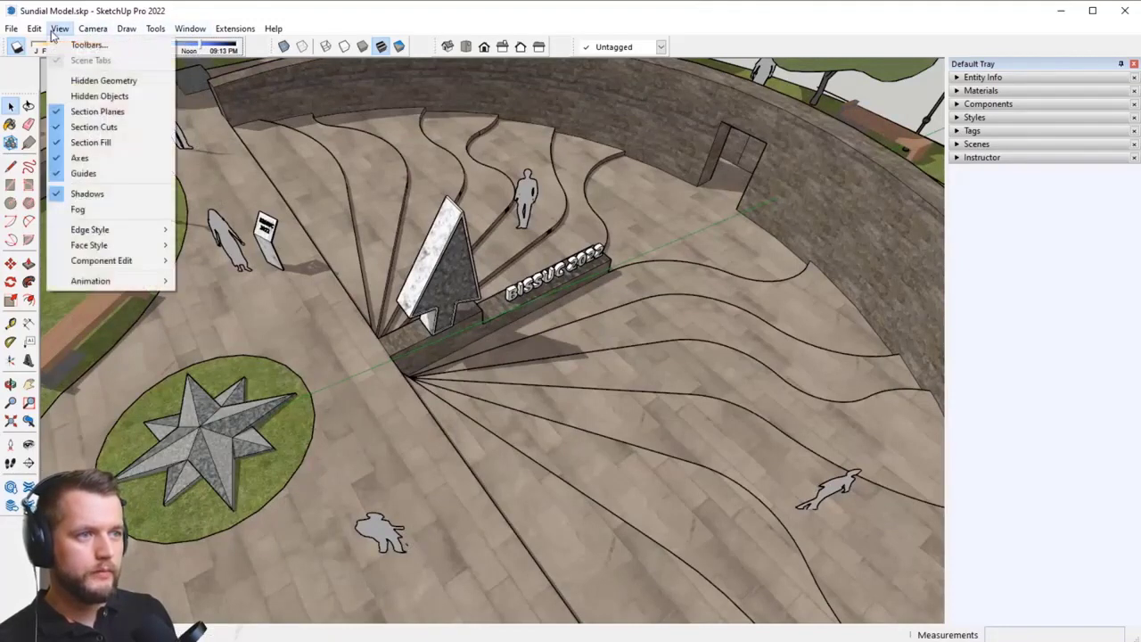
pyautogui.click(104, 210)
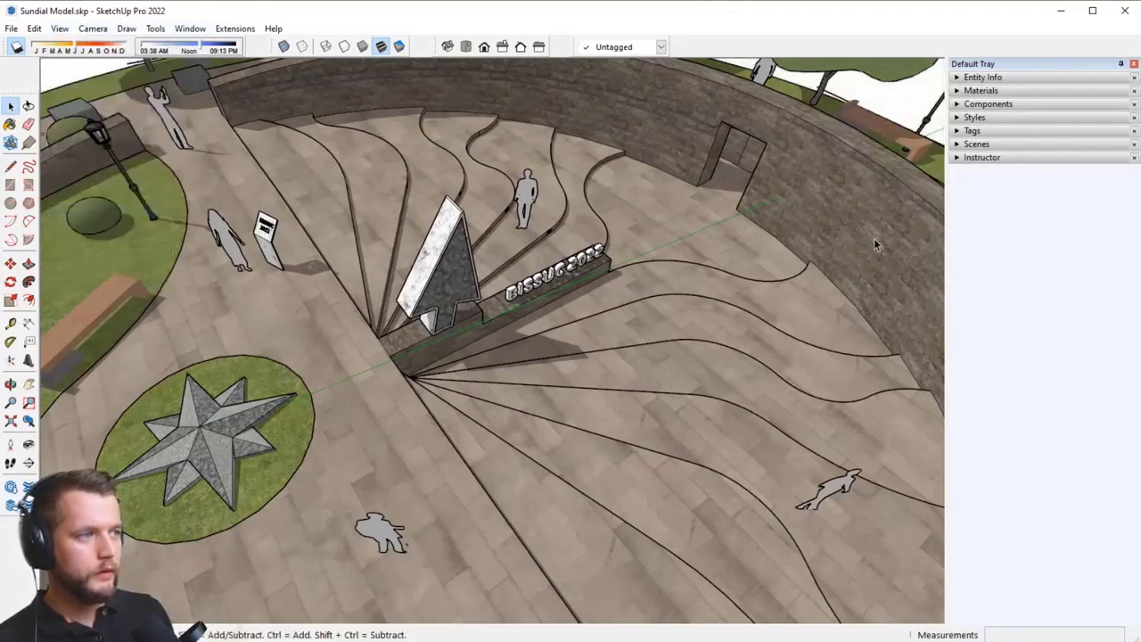
pyautogui.click(190, 28)
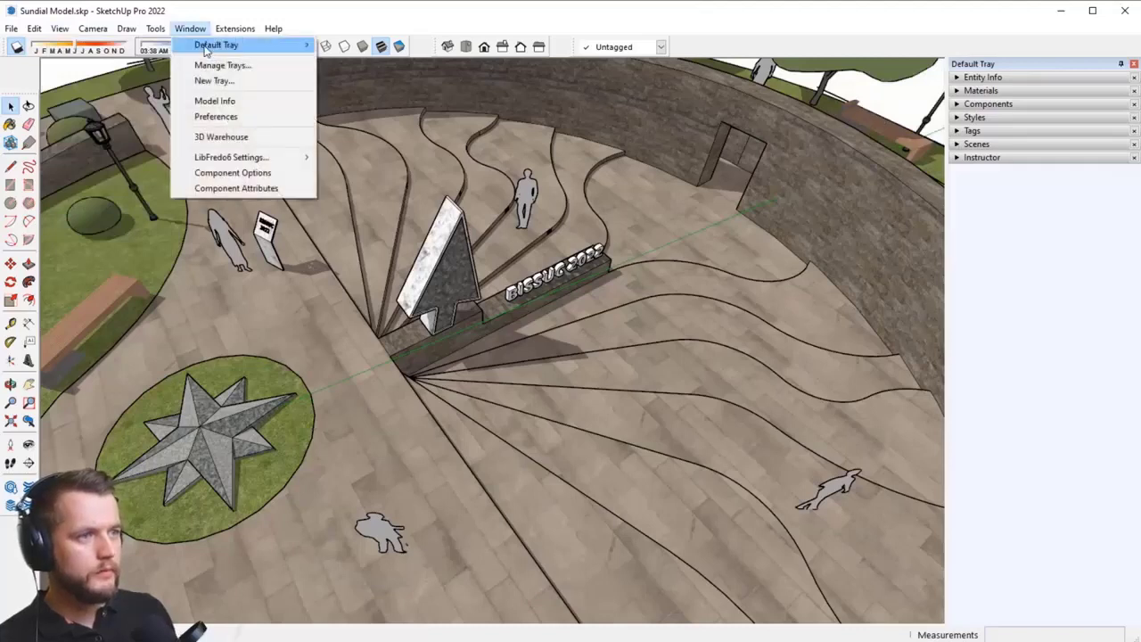
pyautogui.moveTo(218, 44)
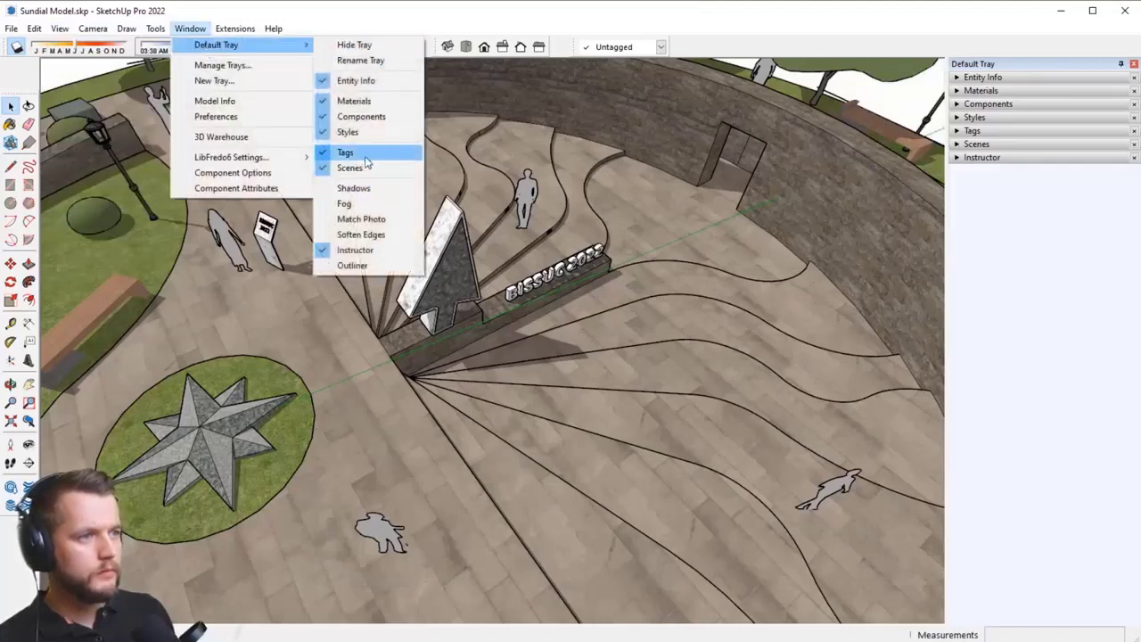
pyautogui.click(372, 204)
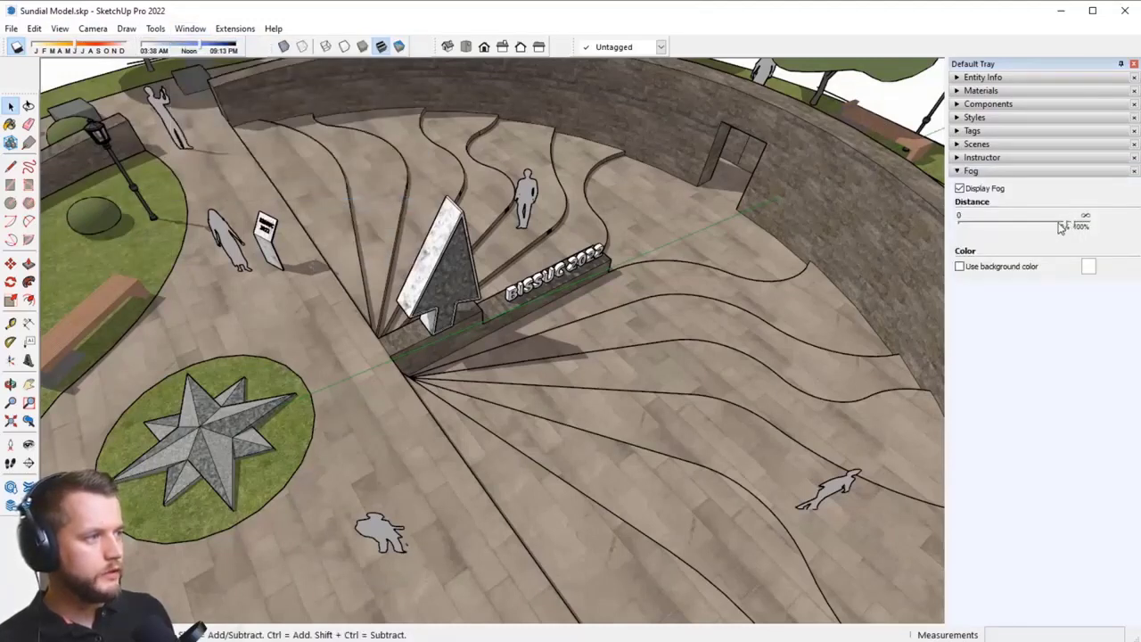
# Step: Bring the fog's 0% start distance closer to the camera so the background behind the sundial fades
pyautogui.moveTo(1064, 225)
pyautogui.mouseDown()
pyautogui.moveTo(1039, 227)
pyautogui.moveTo(1070, 227)
pyautogui.moveTo(1058, 223)
pyautogui.mouseUp()
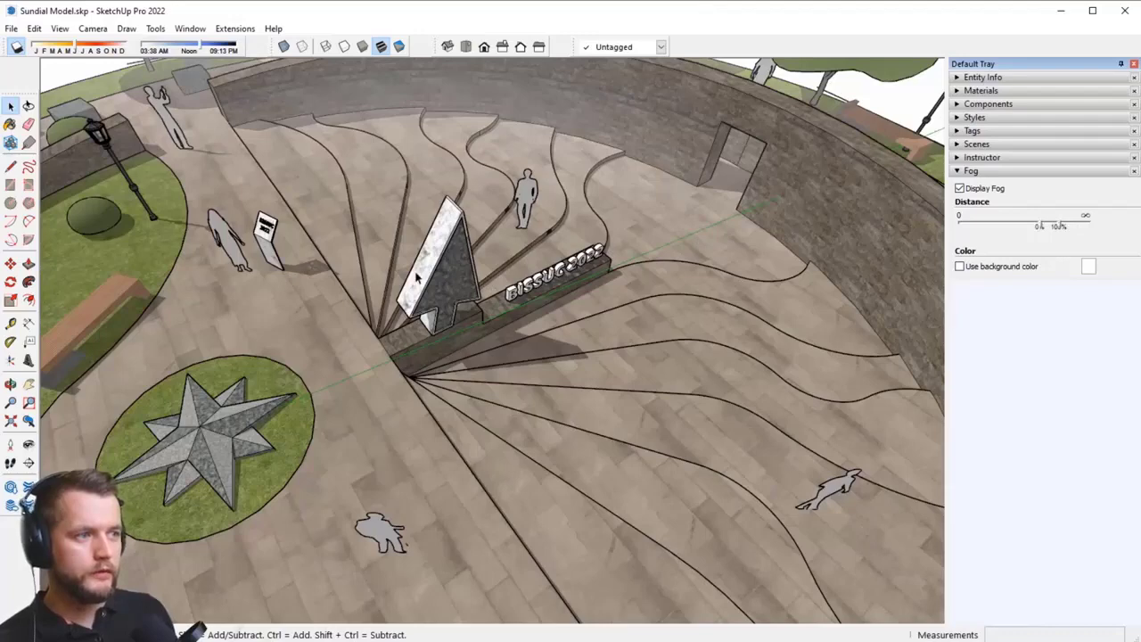
pyautogui.scroll(1, 450, 284)
pyautogui.scroll(3, 450, 283)
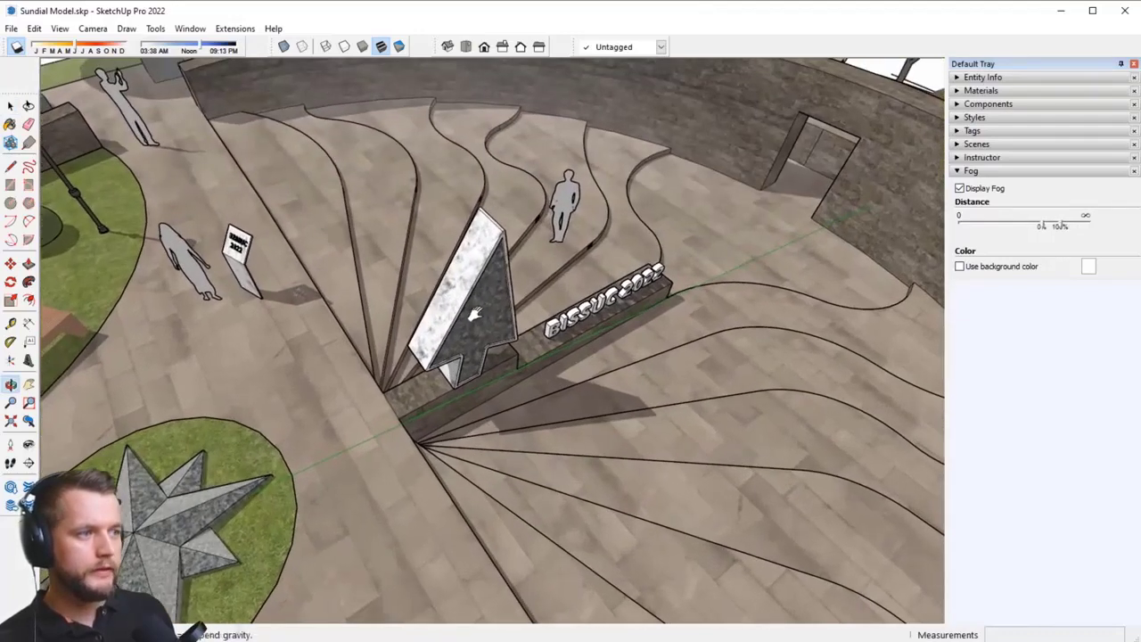
pyautogui.moveTo(1039, 227); pyautogui.dragTo(1026, 226)
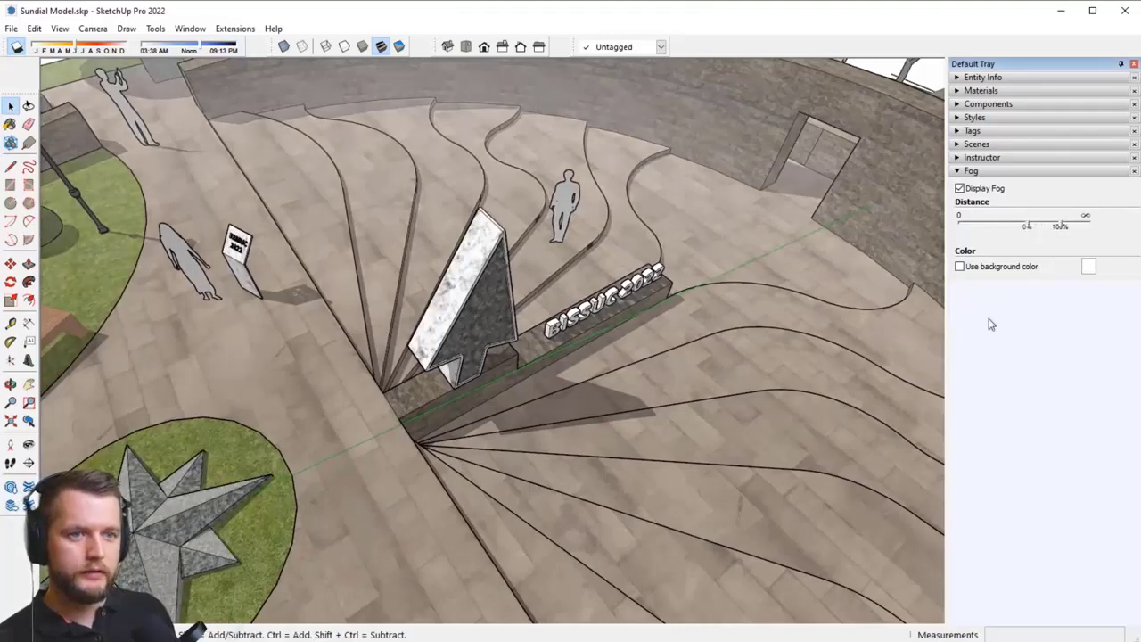
# Step: Create a scene from the current sundial view with scene details shown, saving the style changes as a new style
pyautogui.moveTo(464, 283); pyautogui.dragTo(443, 295, button='middle')
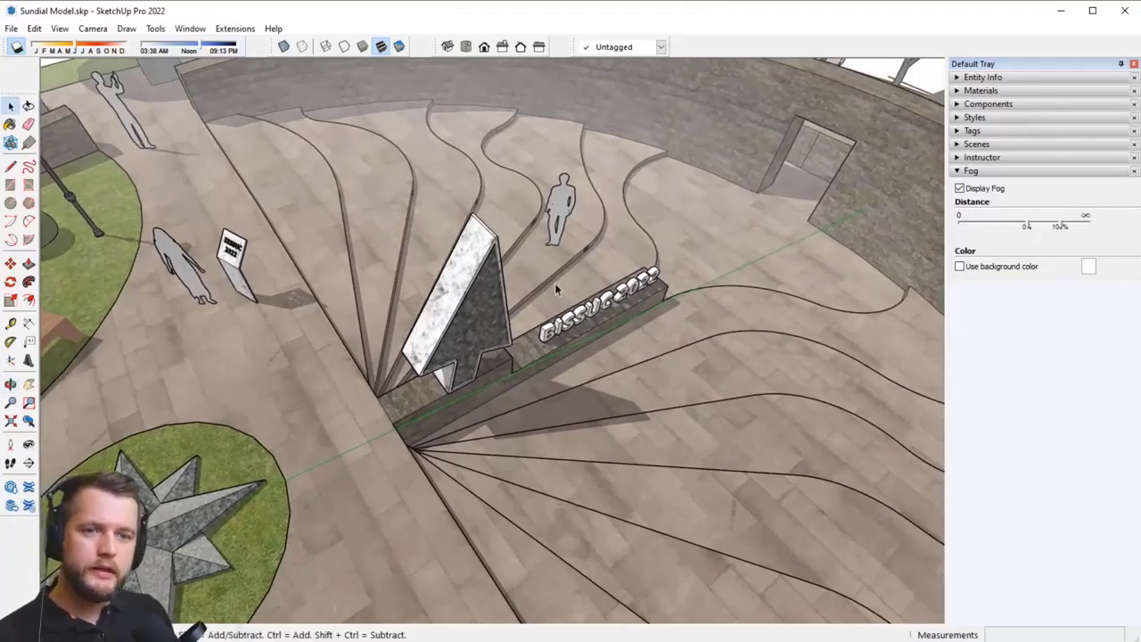
pyautogui.click(977, 143)
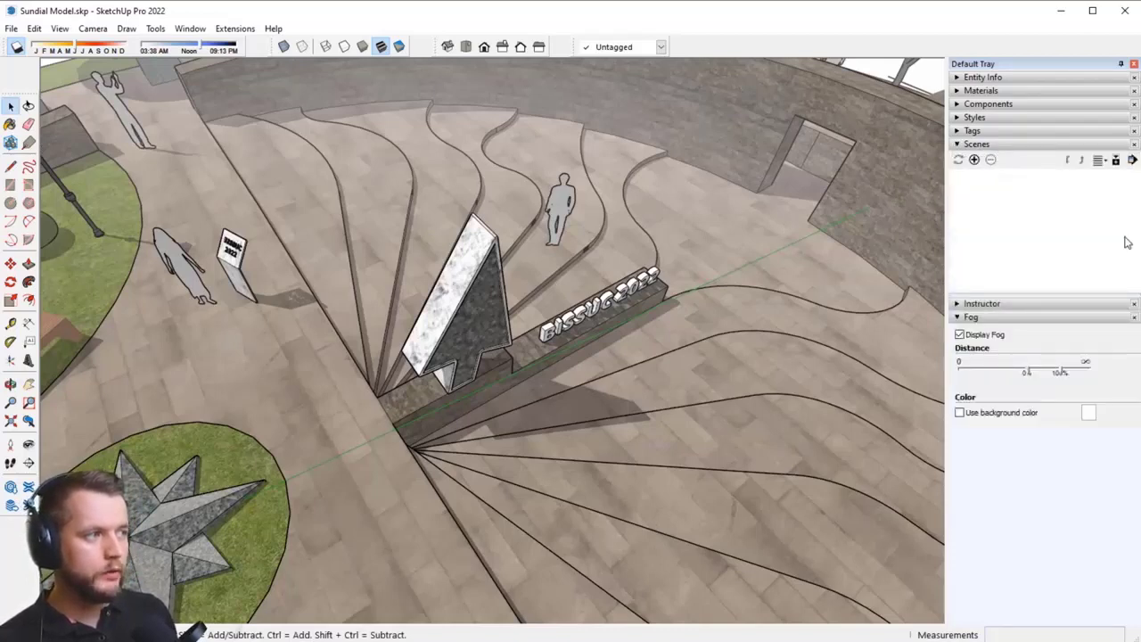
pyautogui.click(1115, 160)
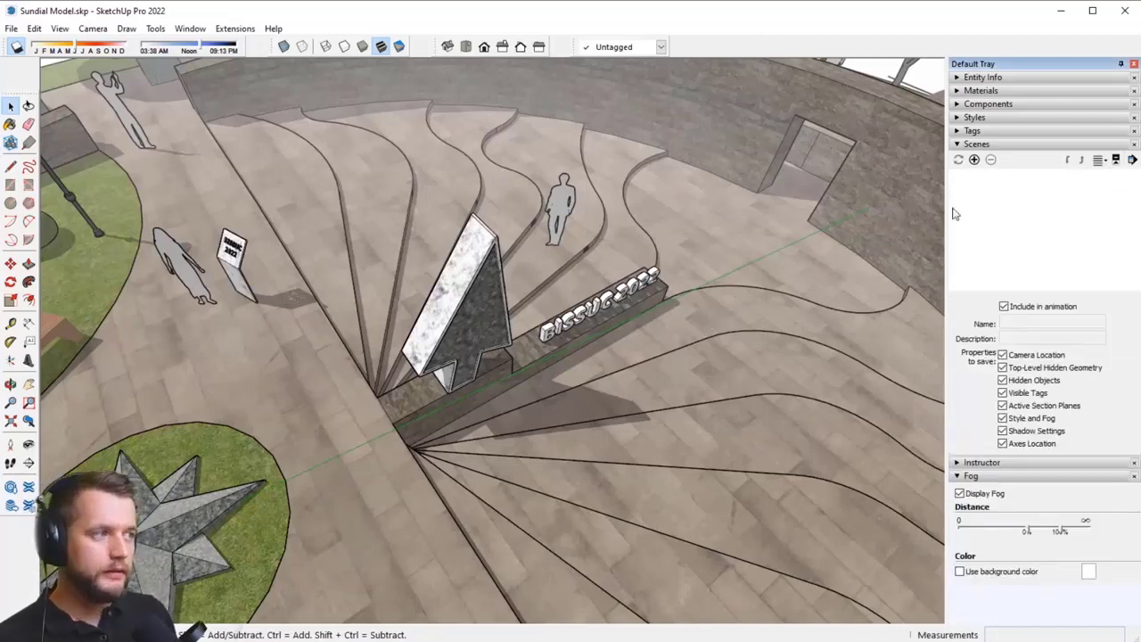
pyautogui.click(974, 160)
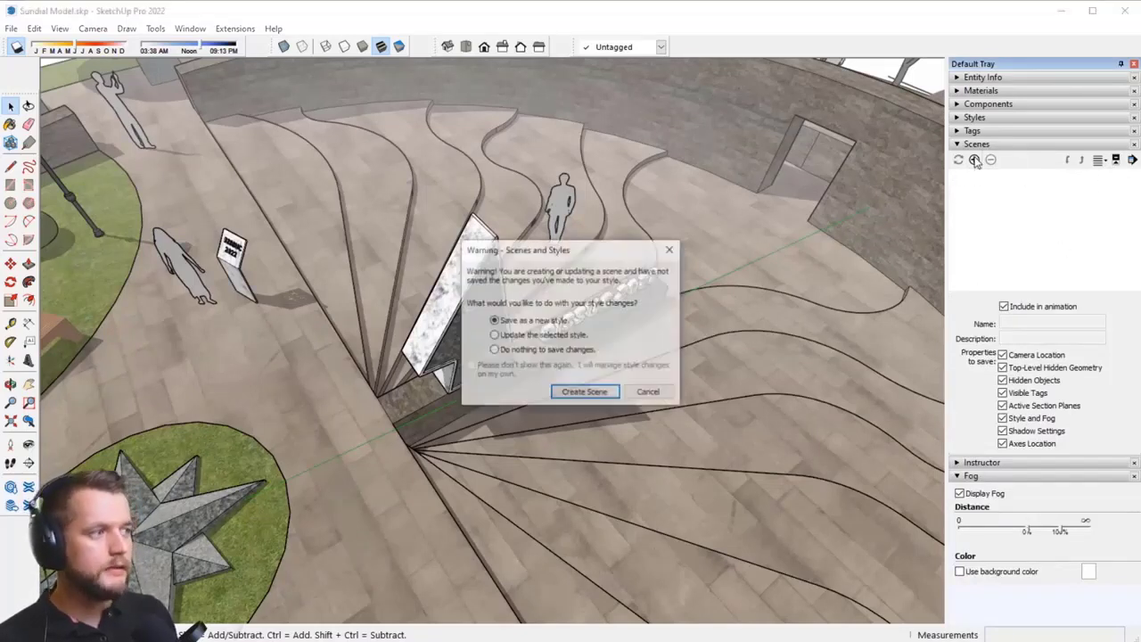
pyautogui.click(585, 393)
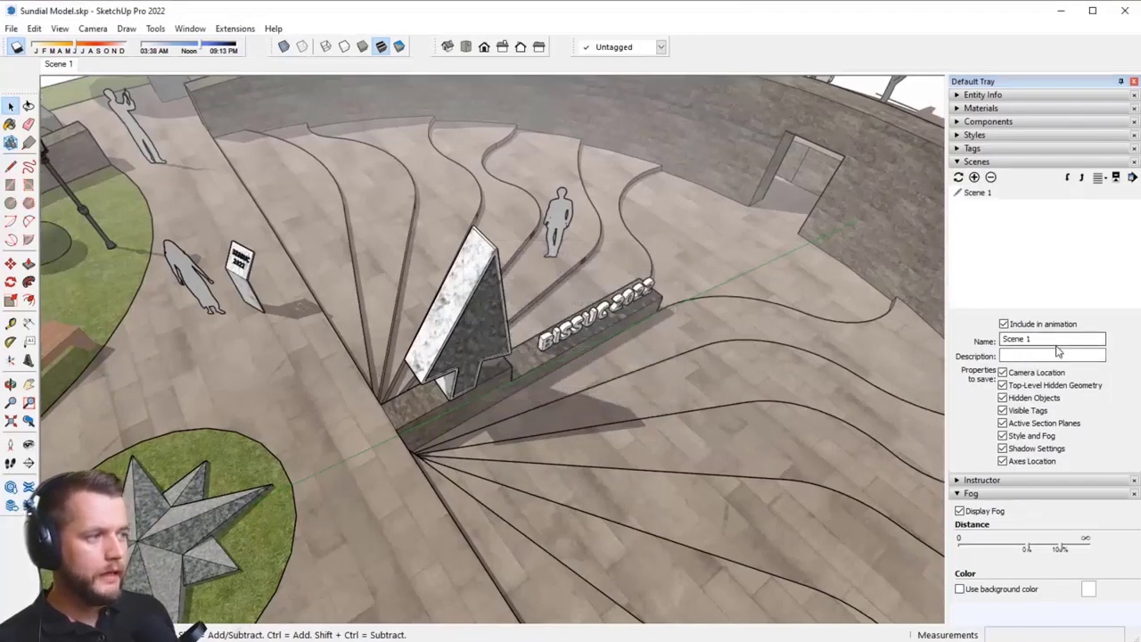
# Step: Rename the new scene as "Perspective 1"
pyautogui.moveTo(1057, 339); pyautogui.dragTo(859, 340)
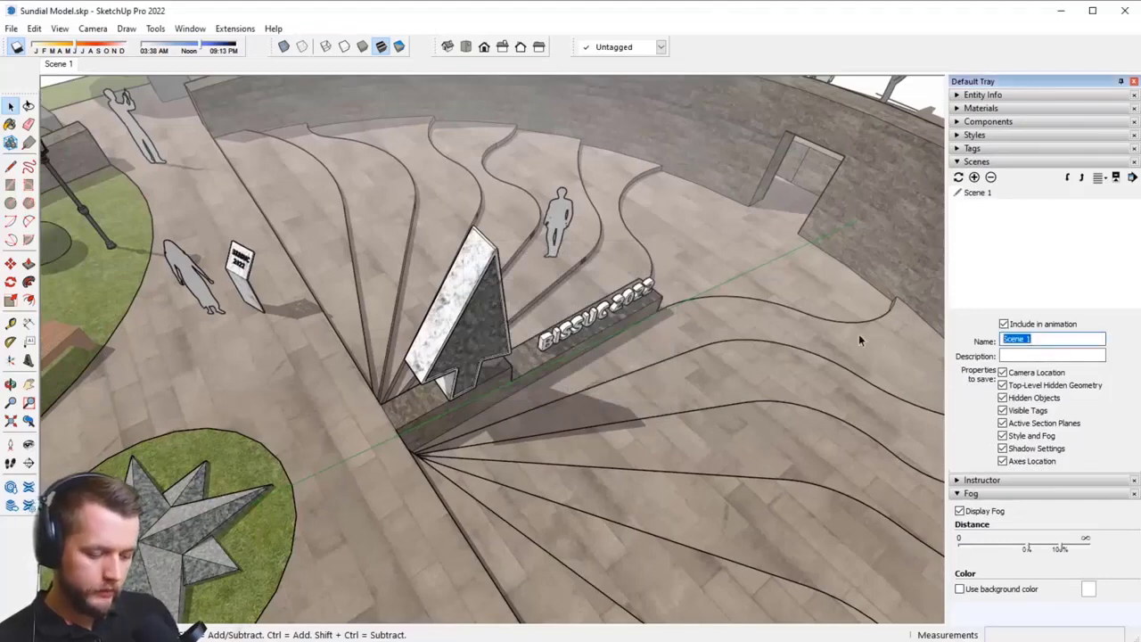
pyautogui.write('Perspective 1')
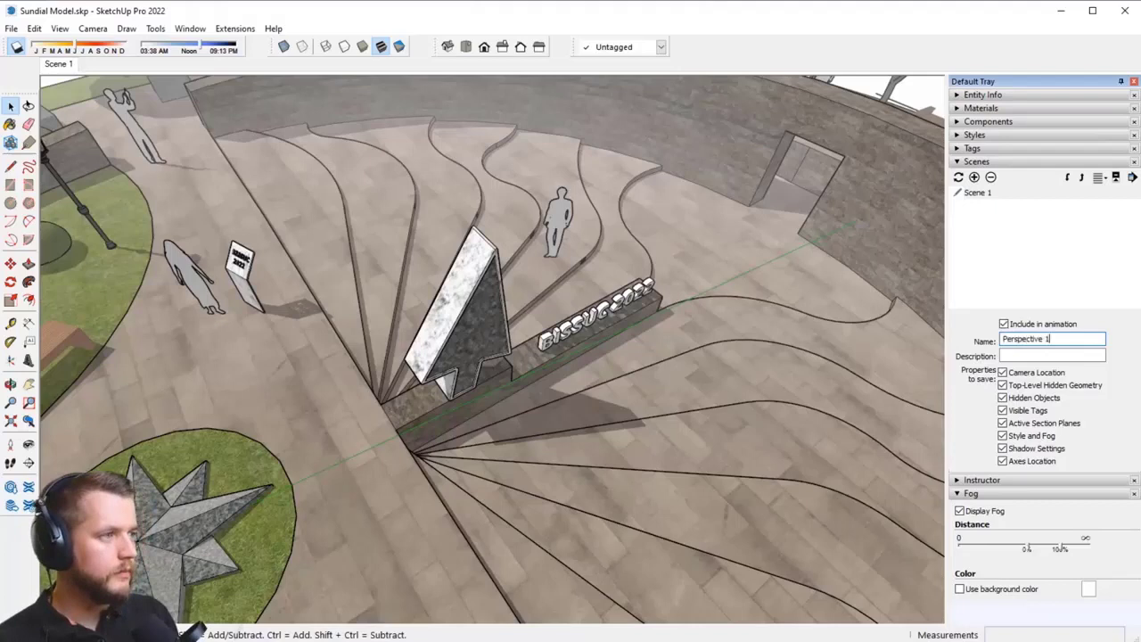
pyautogui.press('Return')
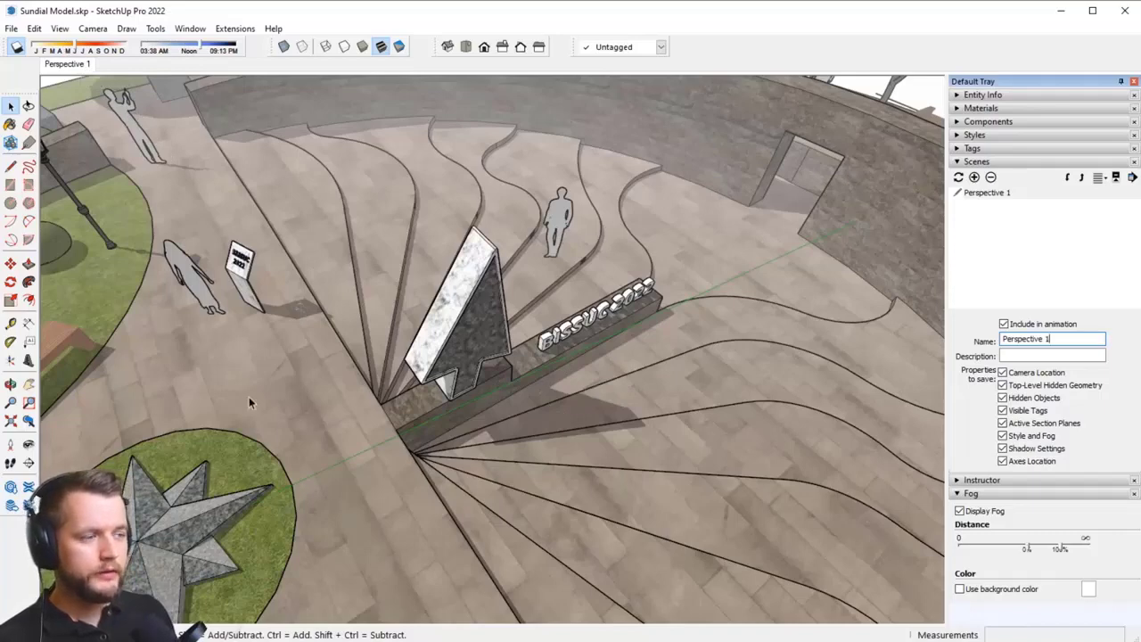
# Step: Position the camera on the paving near the wall opening and look around to frame the sundial and BISSUC 2022 lettering at ground level
pyautogui.scroll(-3, 255, 386)
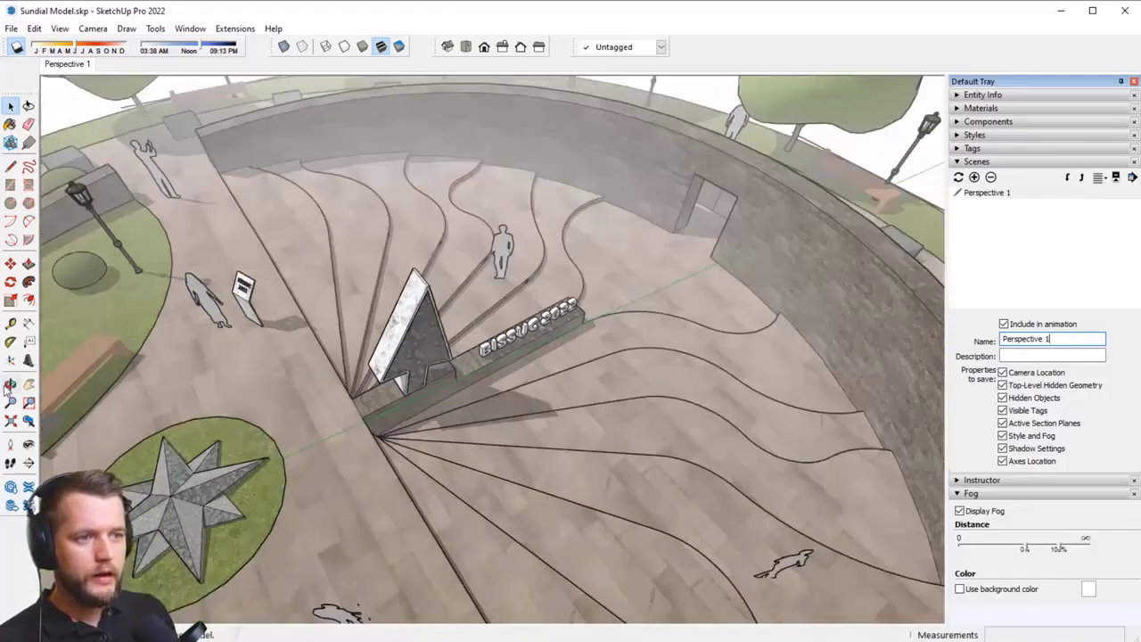
pyautogui.click(11, 450)
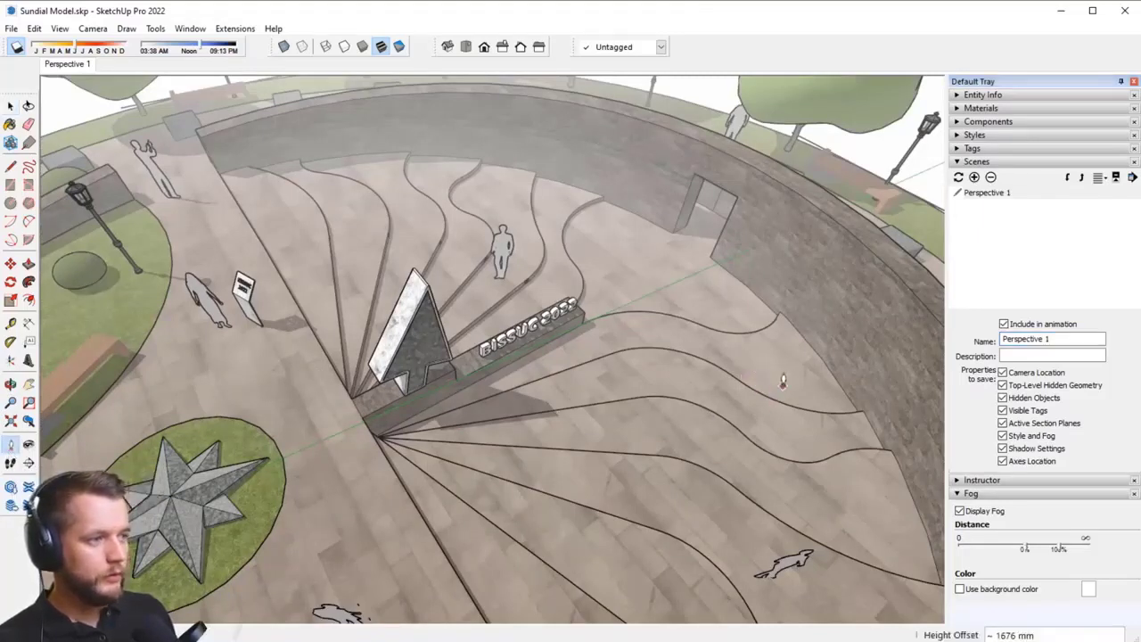
pyautogui.click(750, 361)
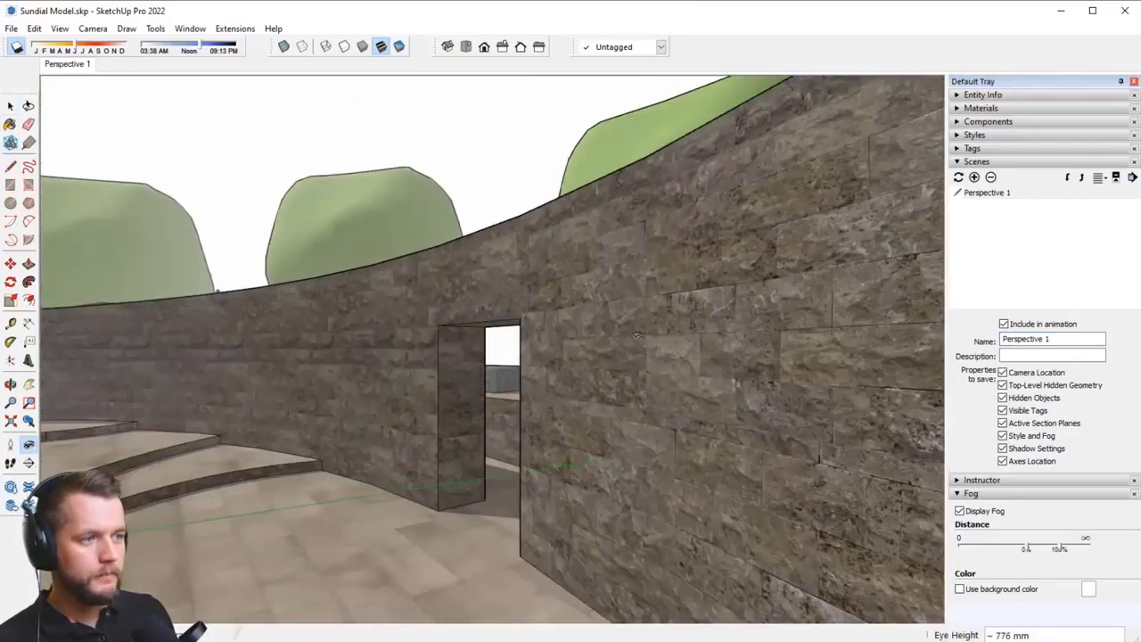
pyautogui.moveTo(686, 343); pyautogui.dragTo(451, 345)
pyautogui.keyDown('shift'); pyautogui.moveTo(450, 426); pyautogui.dragTo(497, 421, button='middle'); pyautogui.keyUp('shift')
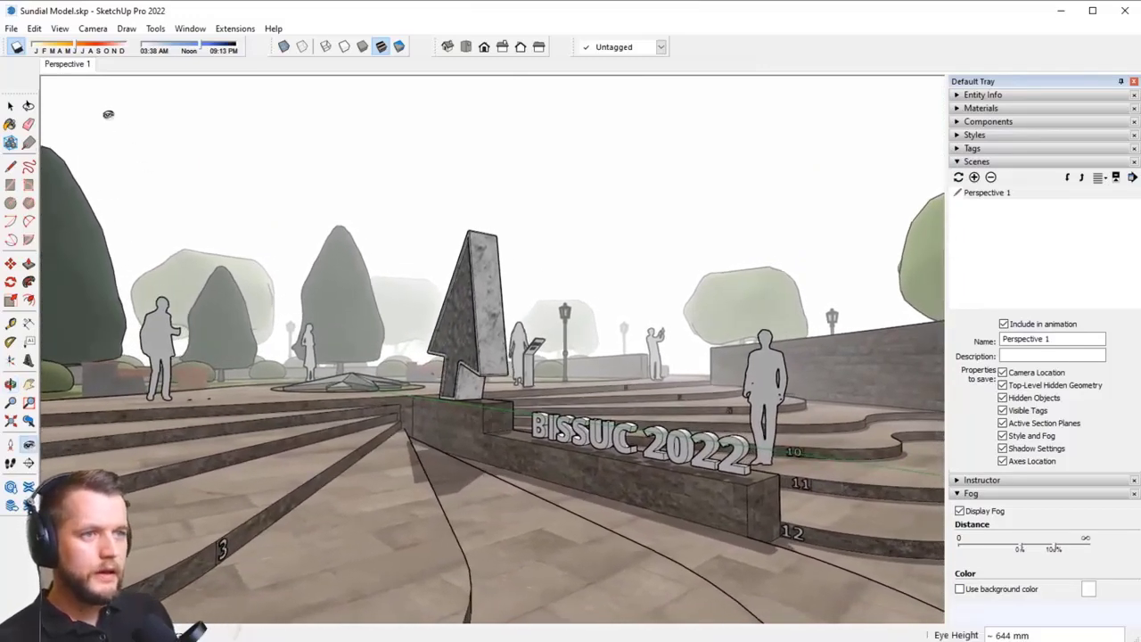
# Step: Add a second scene from the ground-level view and name it "Perspective 2"
pyautogui.rightClick(64, 65)
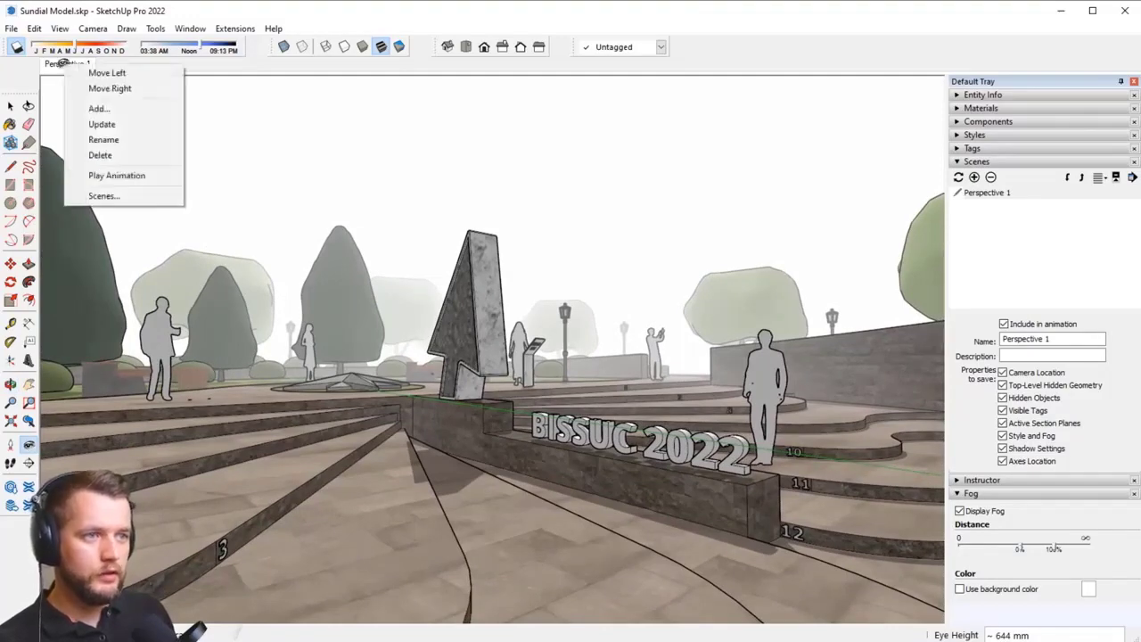
pyautogui.click(122, 108)
pyautogui.tripleClick(1024, 339)
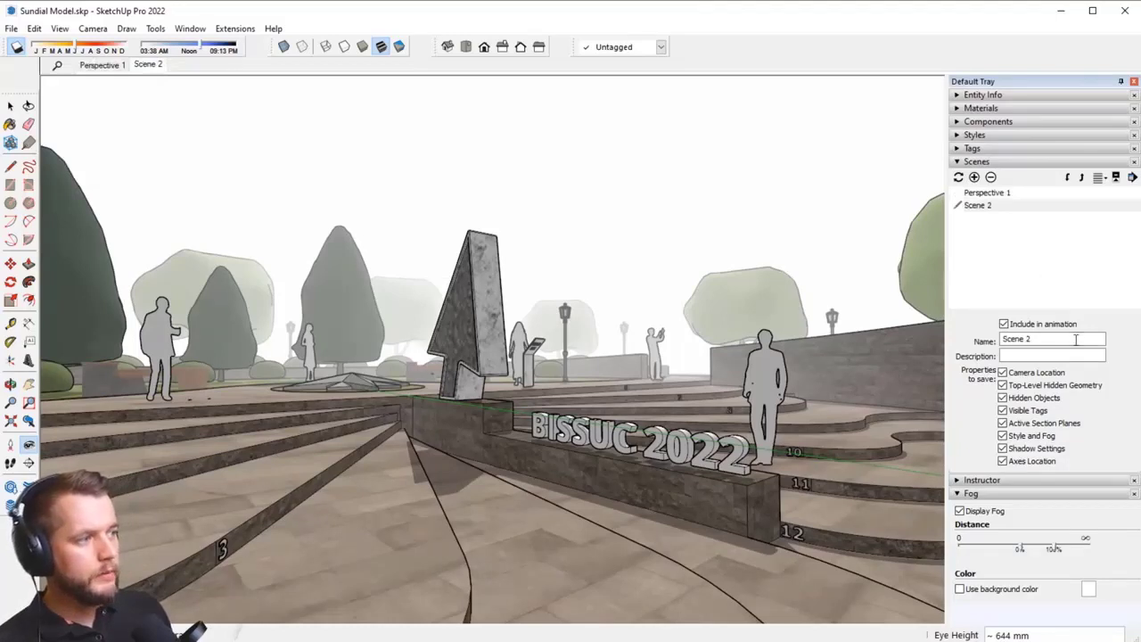
pyautogui.write('Per')
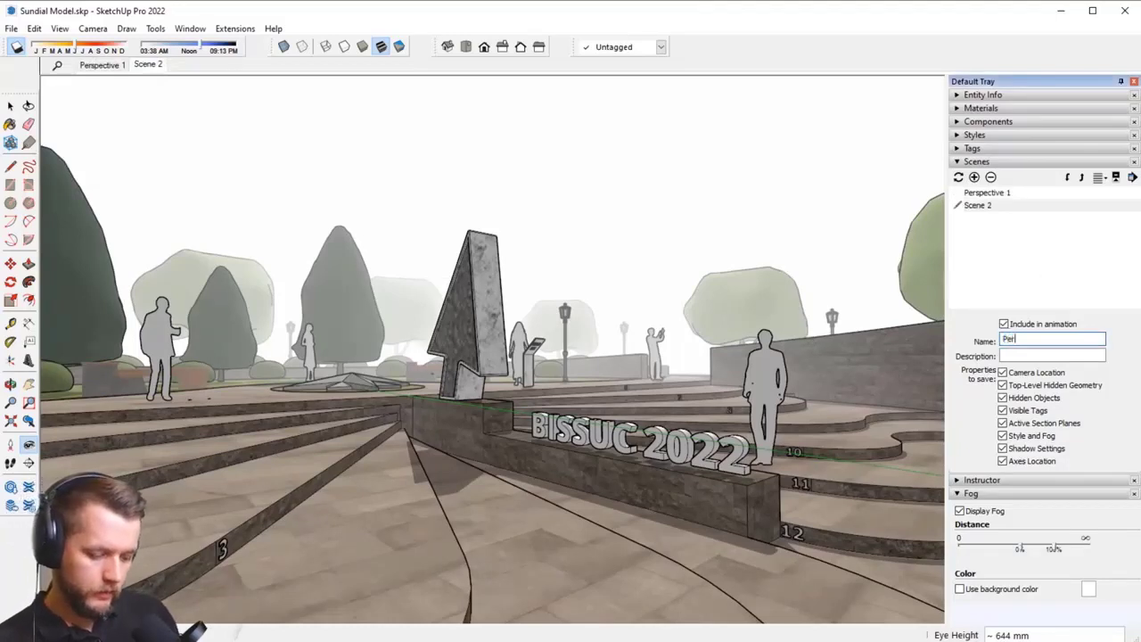
pyautogui.write('spective ')
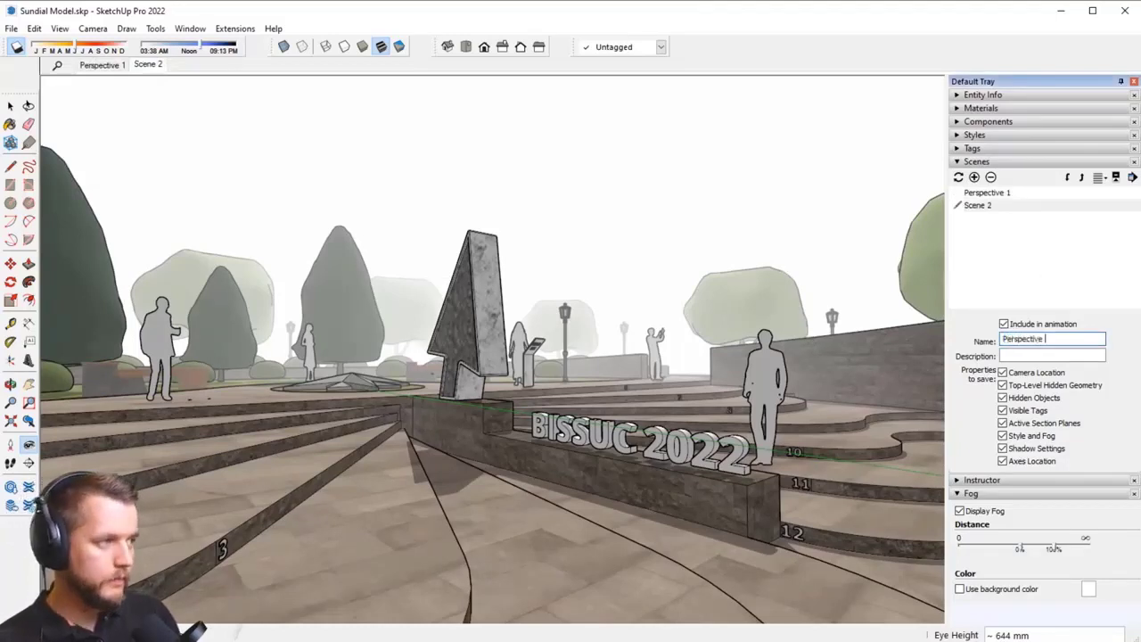
pyautogui.write('2')
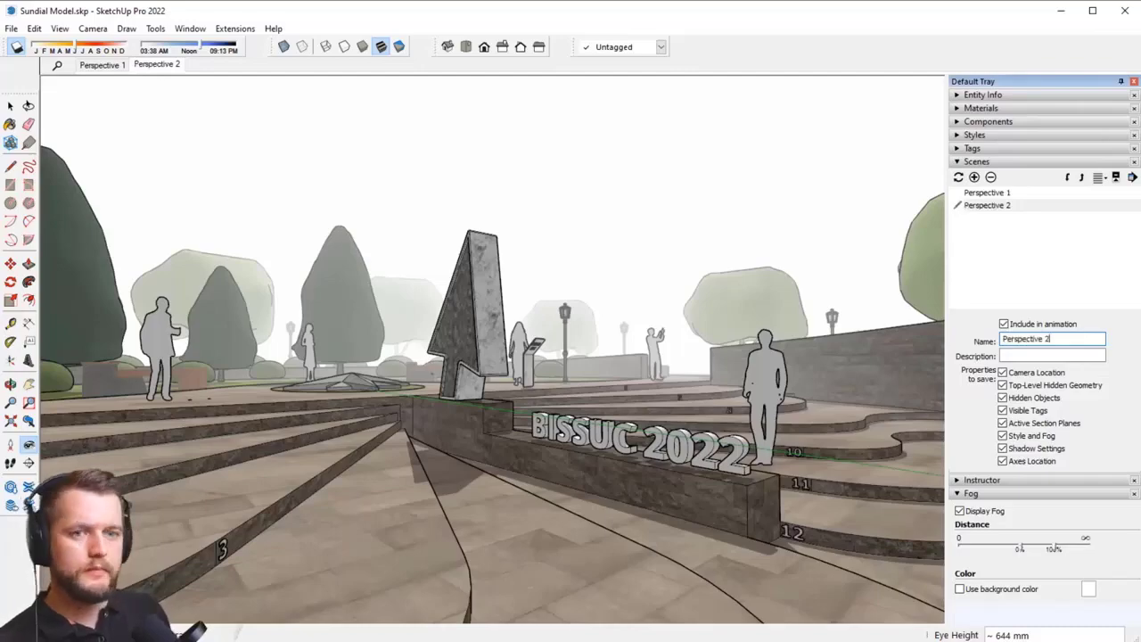
# Step: Switch between the Perspective 1 and Perspective 2 scenes to check both saved views
pyautogui.click(159, 65)
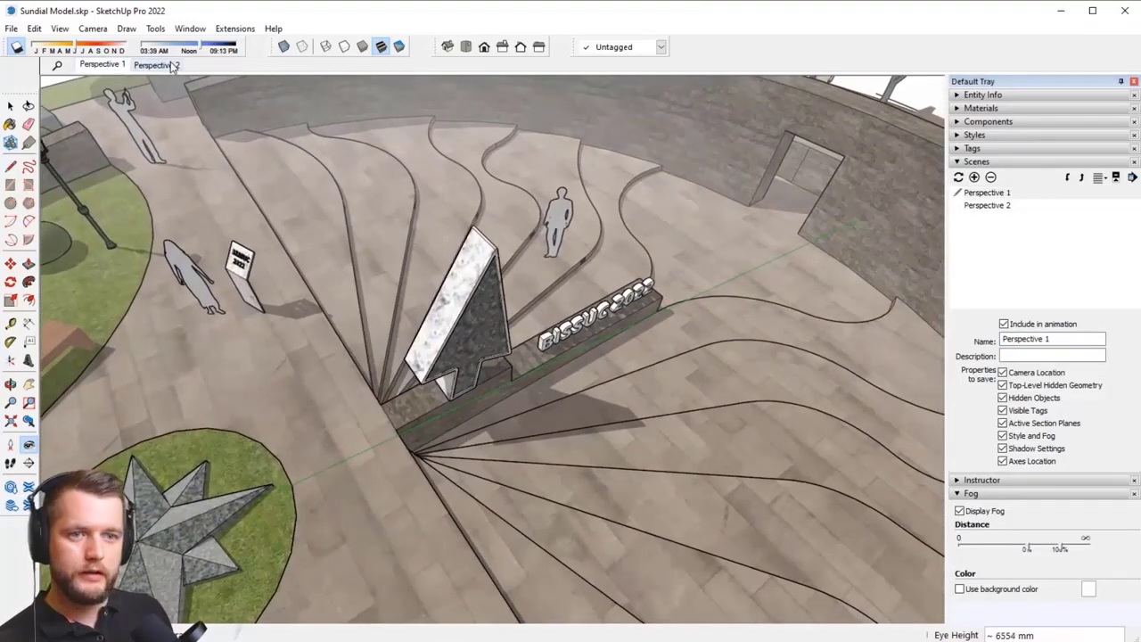
pyautogui.click(159, 65)
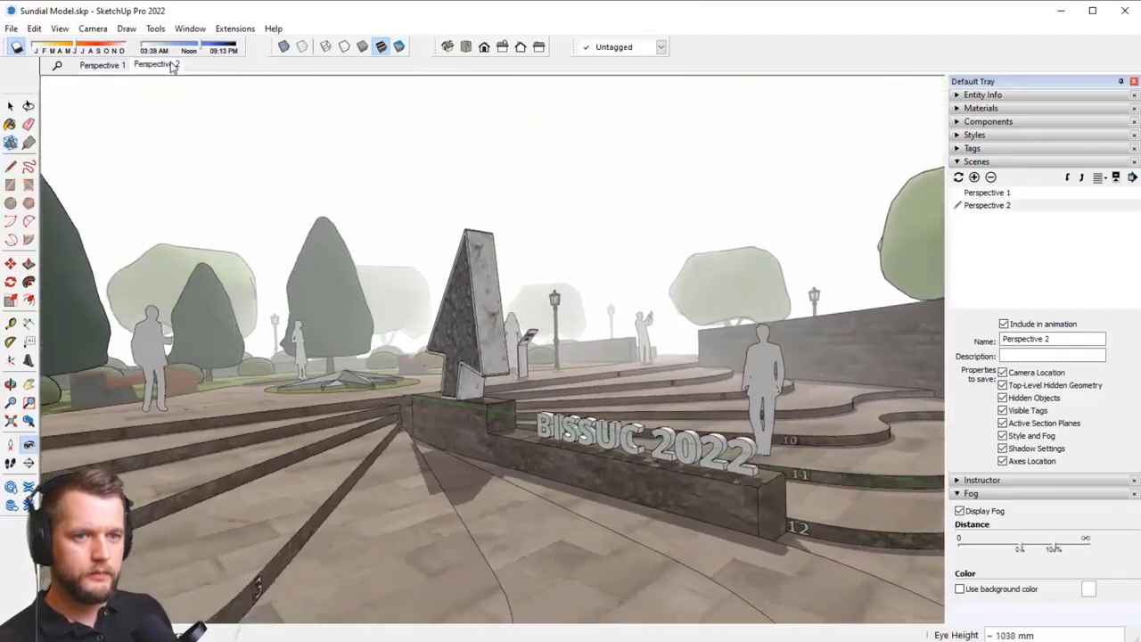
pyautogui.click(98, 66)
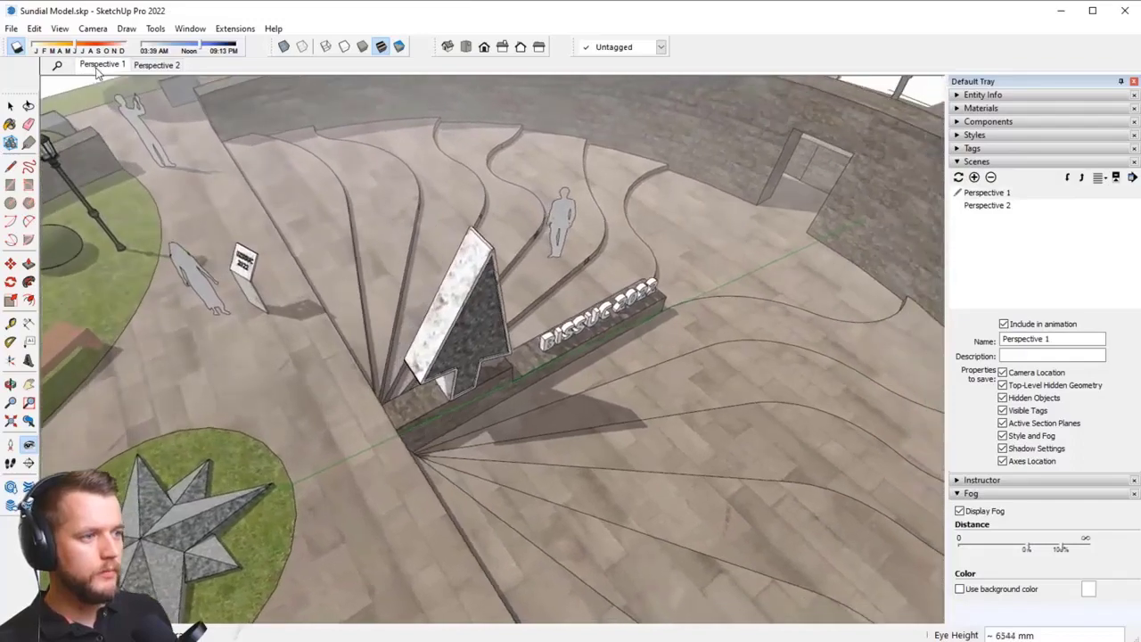
# Step: Show the model from the top in parallel projection, starting from the Perspective 2 scene, with the whole circular garden in view
pyautogui.click(159, 65)
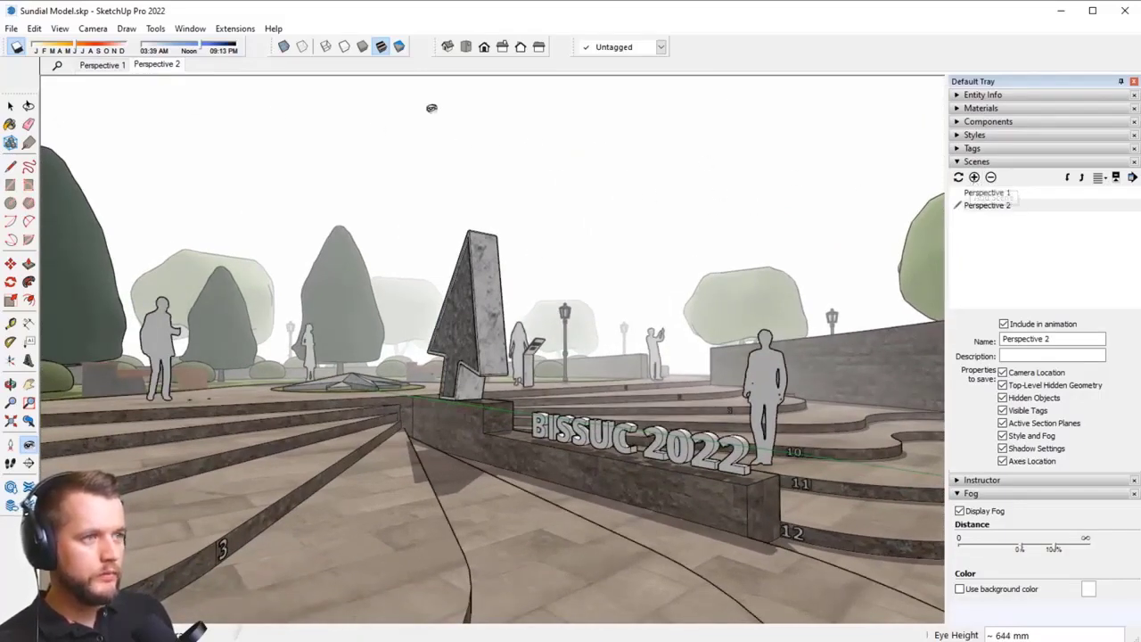
pyautogui.click(463, 51)
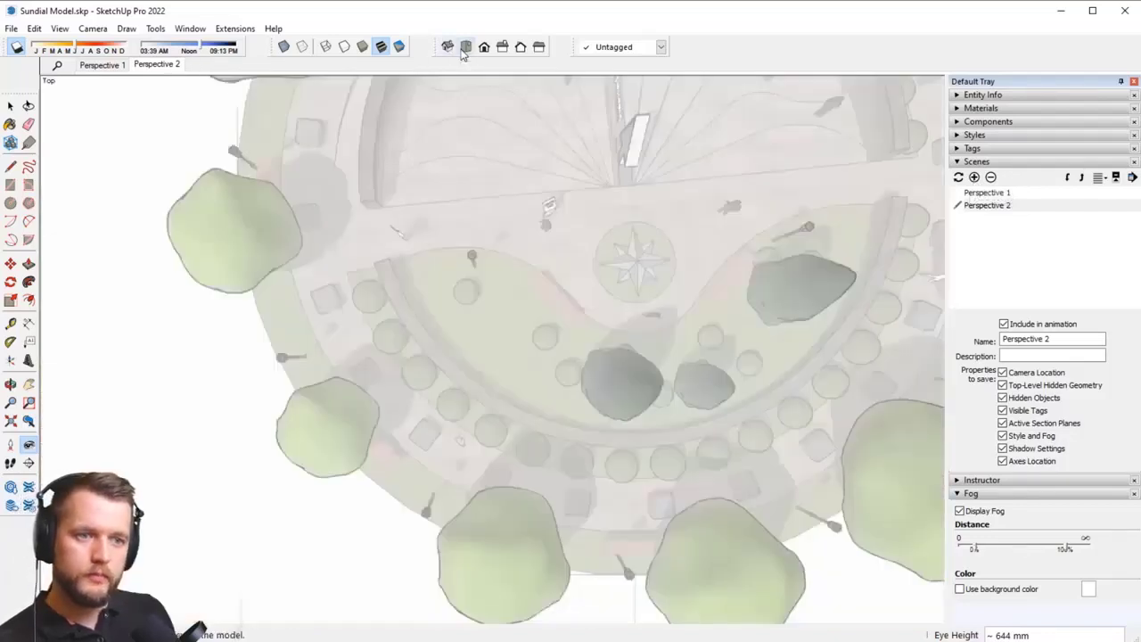
pyautogui.click(94, 30)
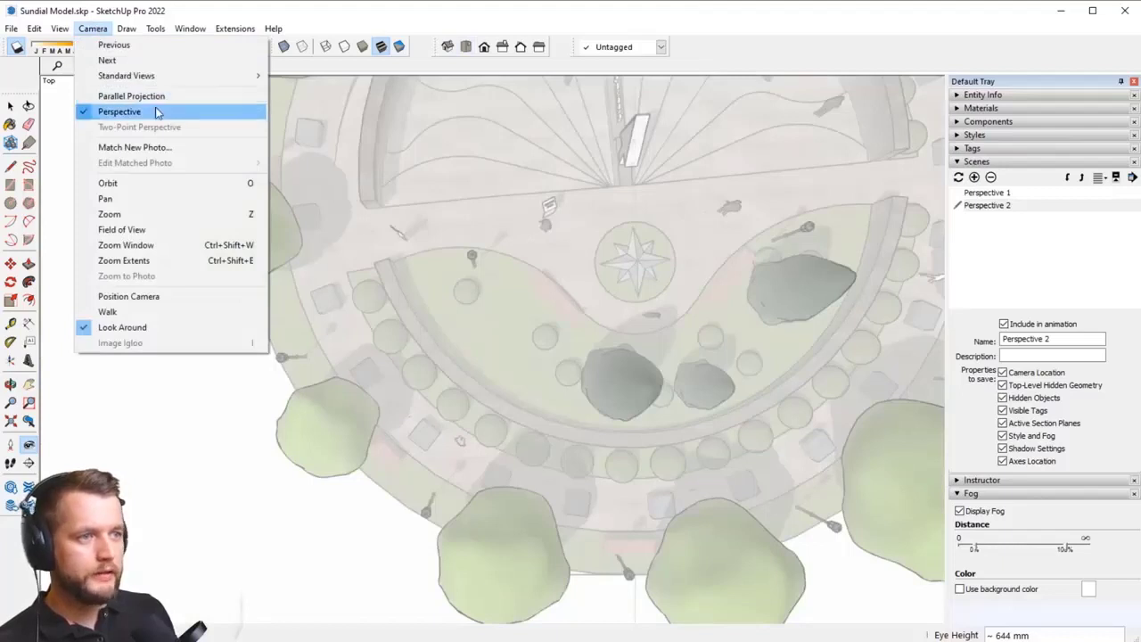
pyautogui.click(156, 111)
pyautogui.scroll(-6, 450, 356)
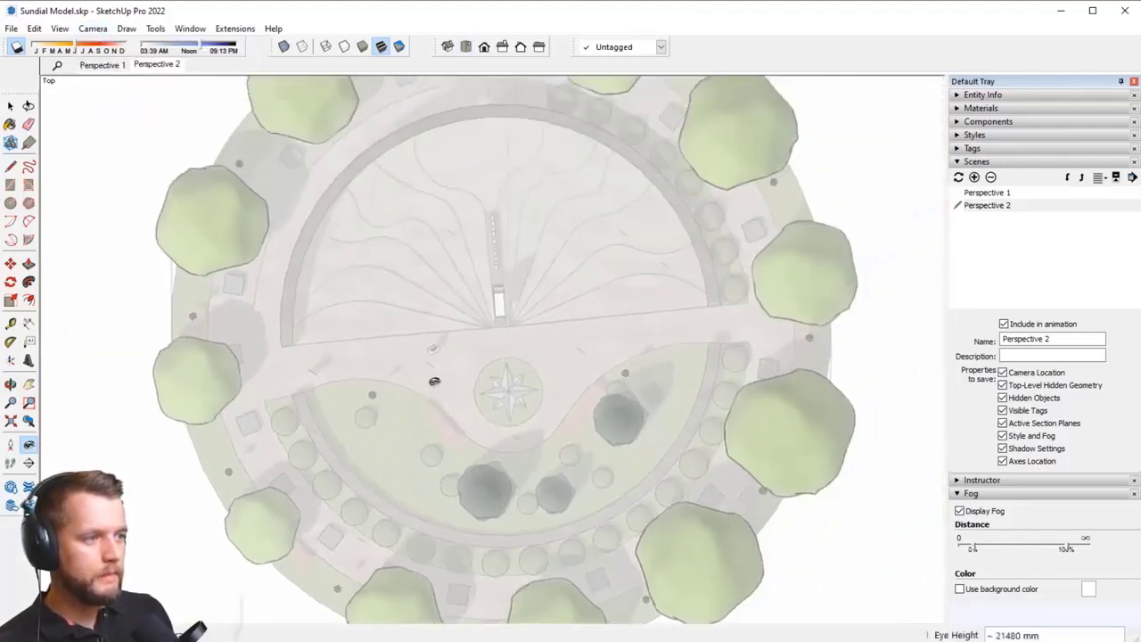
pyautogui.scroll(-2, 450, 355)
pyautogui.keyDown('shift'); pyautogui.moveTo(452, 349); pyautogui.dragTo(478, 346, button='middle'); pyautogui.keyUp('shift')
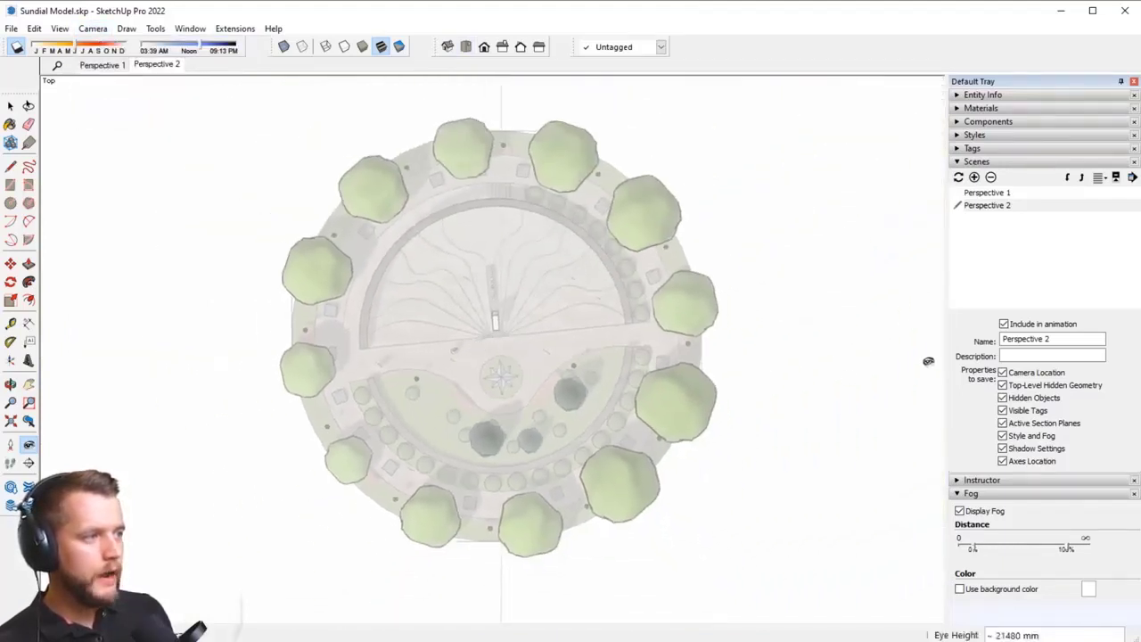
# Step: Turn off the fog in the top view and frame the circular garden centrally
pyautogui.click(60, 28)
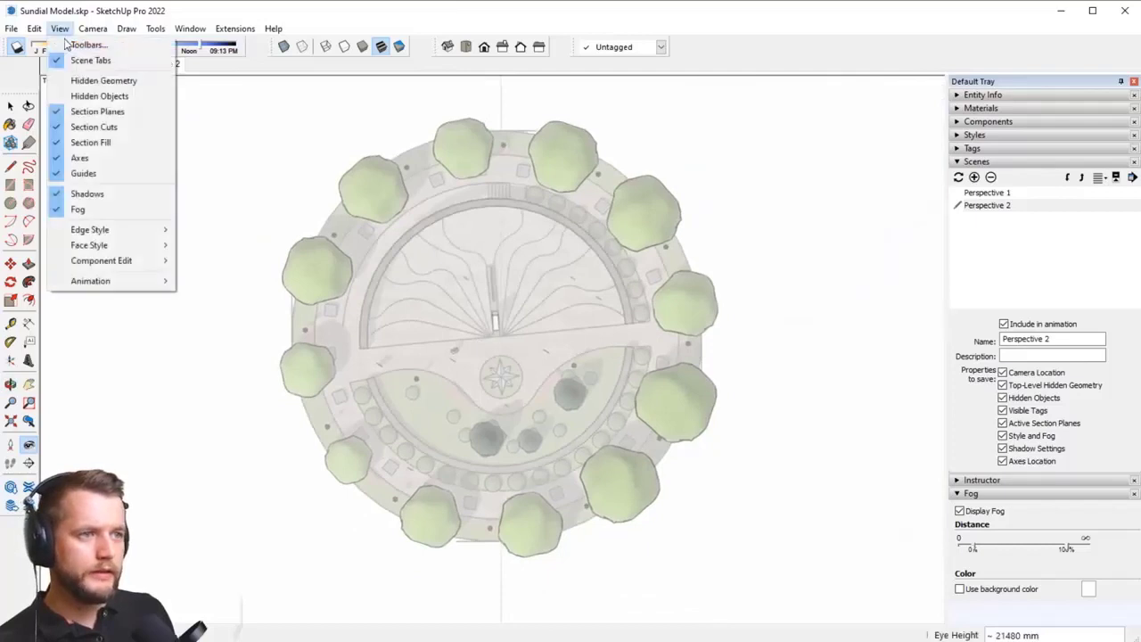
pyautogui.click(105, 213)
pyautogui.scroll(1, 505, 334)
pyautogui.keyDown('shift'); pyautogui.moveTo(489, 344); pyautogui.dragTo(484, 361, button='middle'); pyautogui.keyUp('shift')
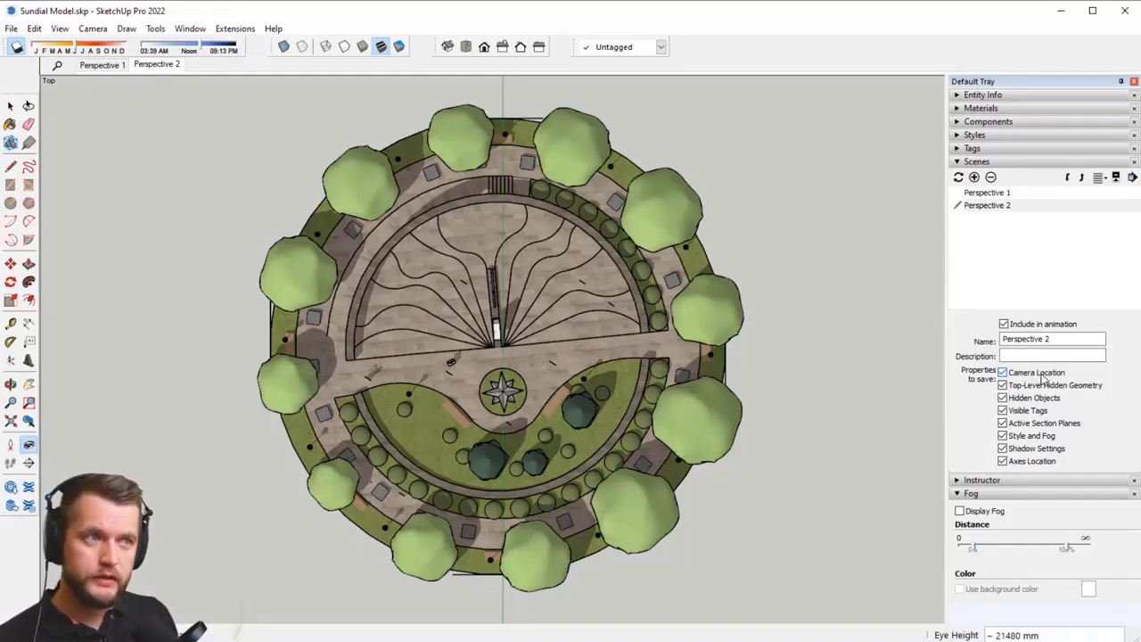
# Step: Limit the properties saved with the Perspective 2 scene to Camera Location and Style and Fog
pyautogui.click(1003, 386)
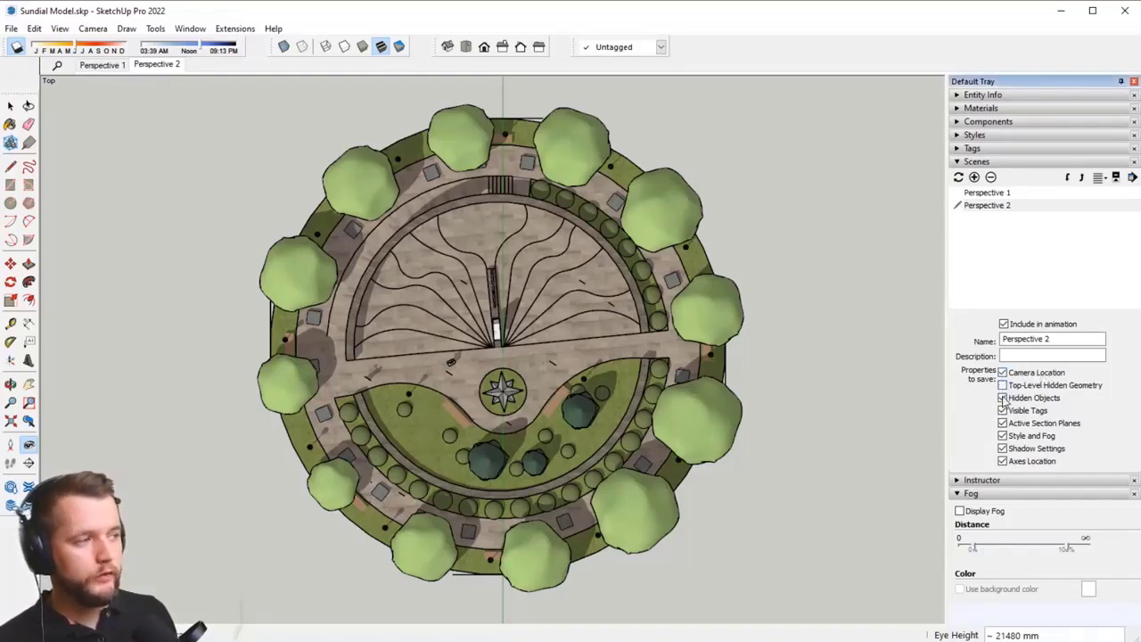
pyautogui.click(1002, 410)
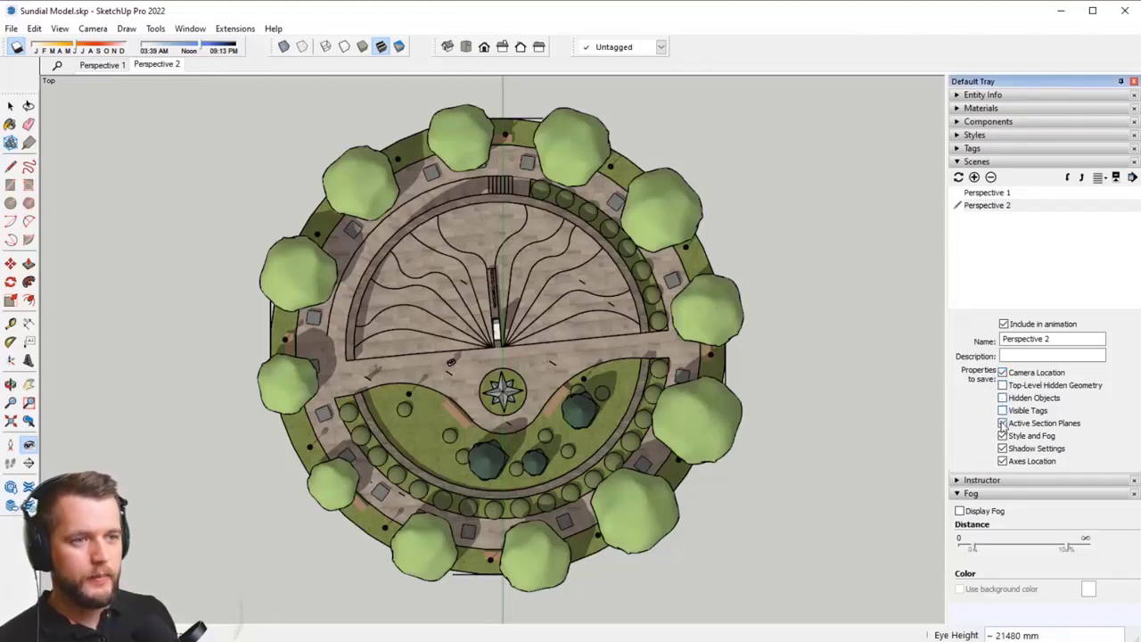
pyautogui.click(1002, 423)
pyautogui.click(1003, 436)
pyautogui.click(1003, 448)
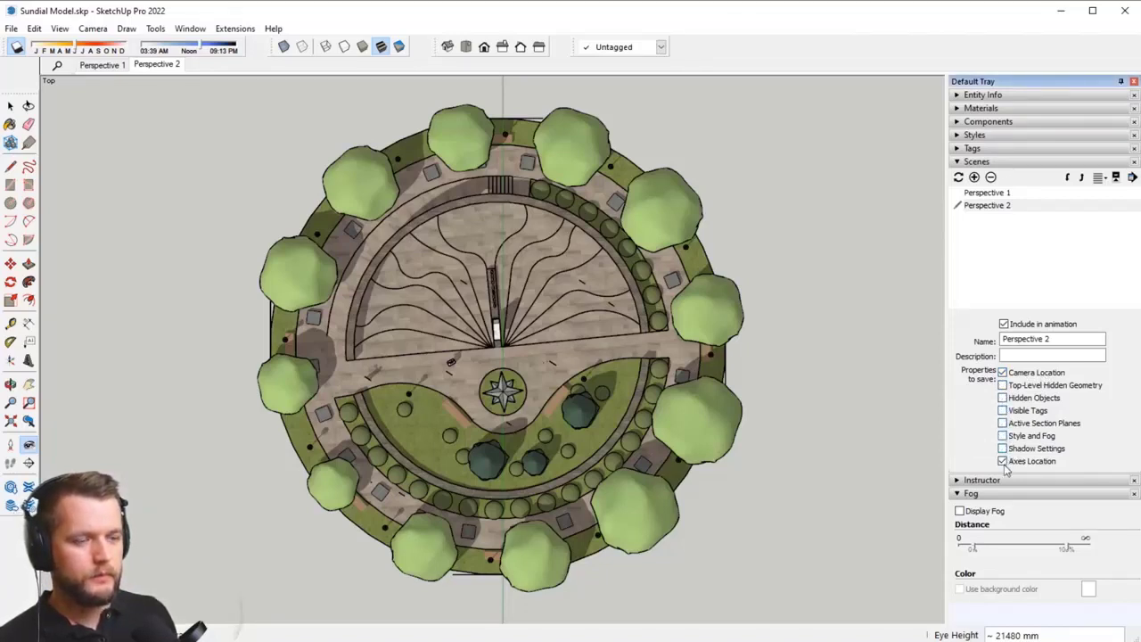
pyautogui.click(1003, 461)
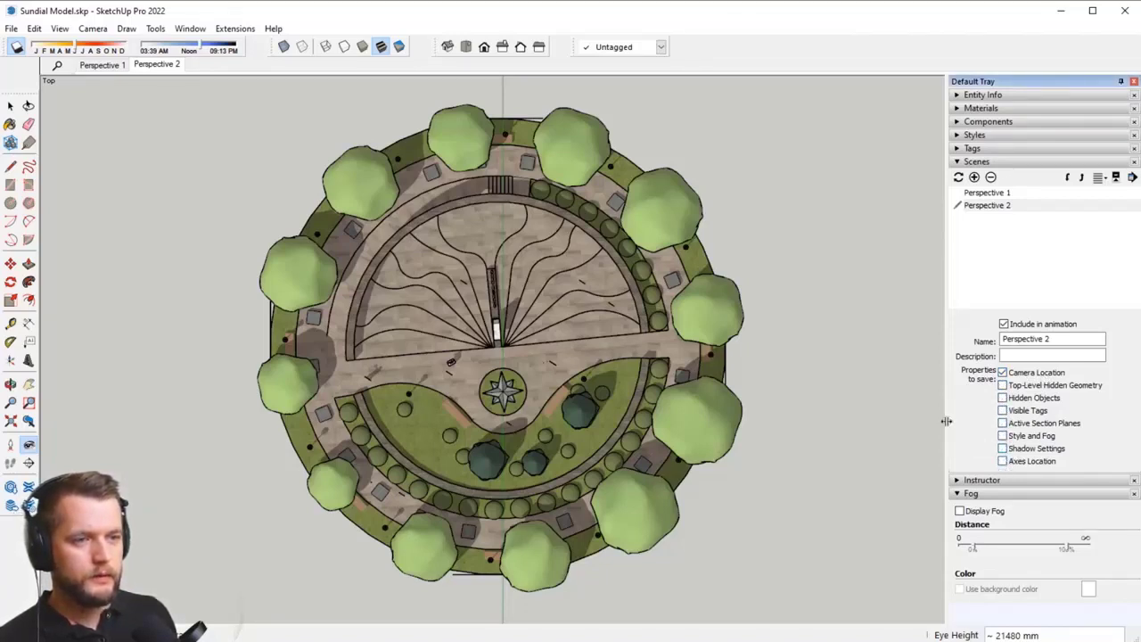
pyautogui.click(1003, 436)
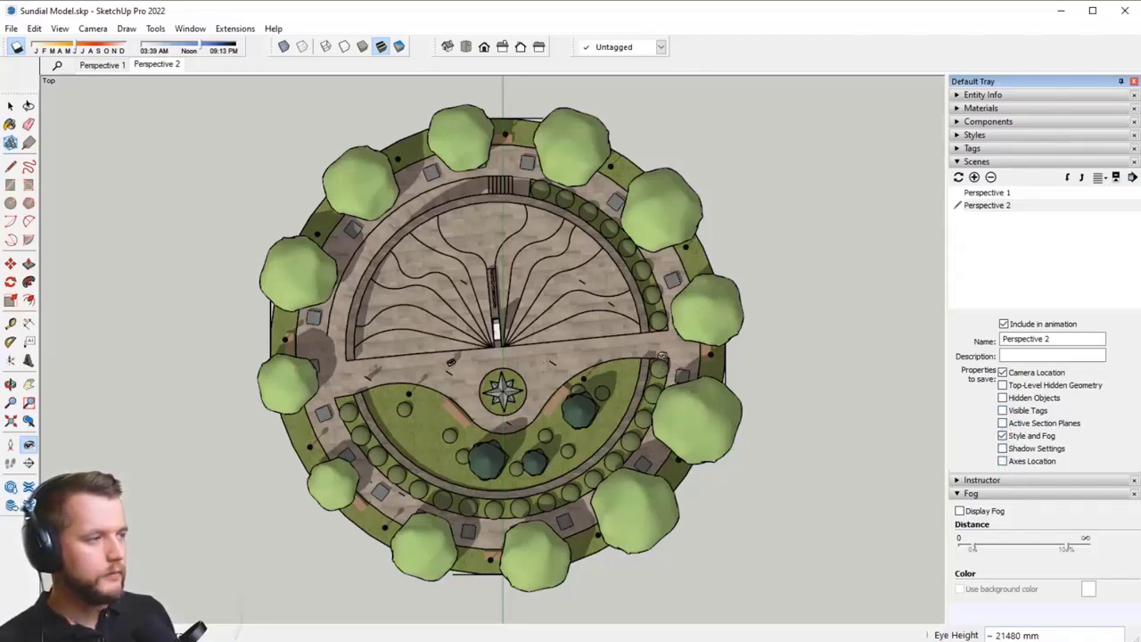
# Step: Add a third scene from the fog-free top view and name it "Plan view"
pyautogui.rightClick(158, 72)
pyautogui.click(976, 249)
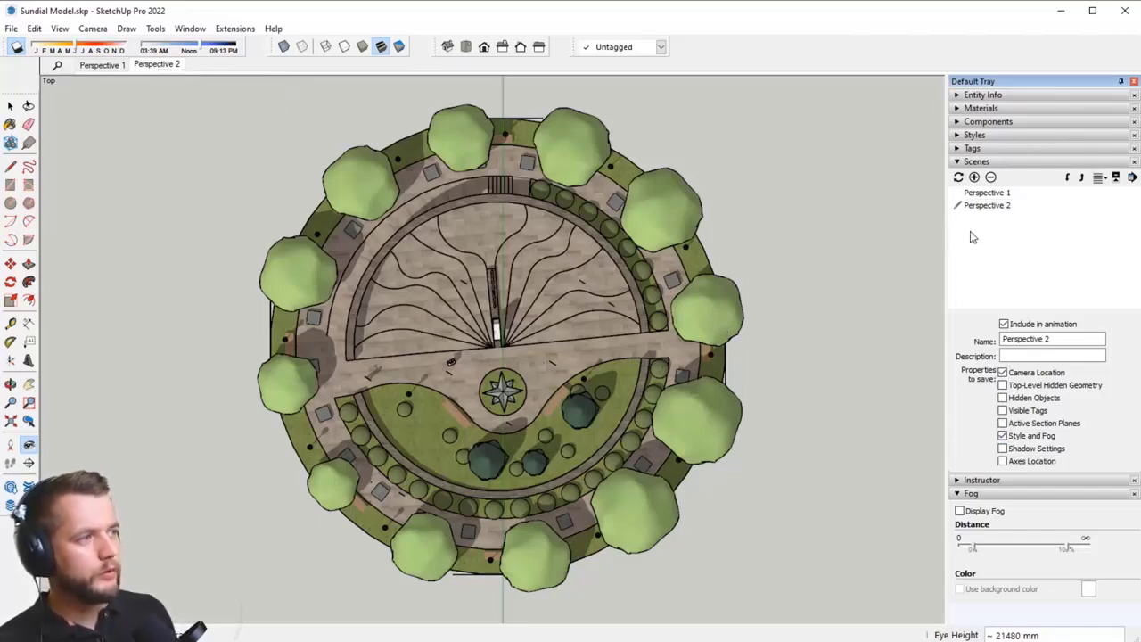
pyautogui.click(974, 177)
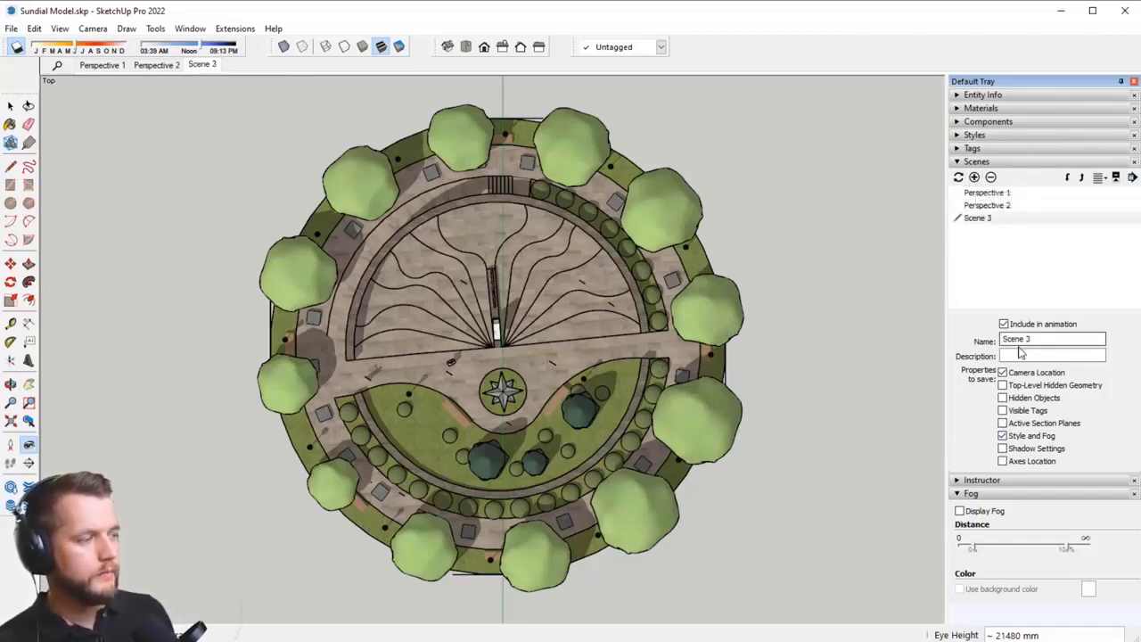
pyautogui.moveTo(1032, 339); pyautogui.dragTo(1002, 340)
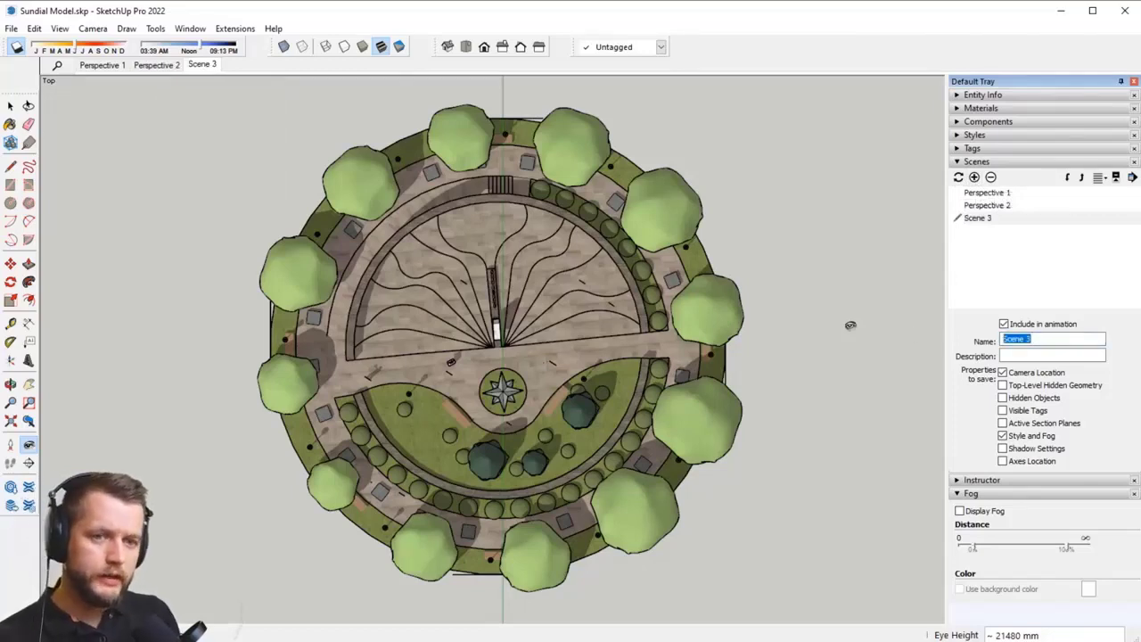
pyautogui.write('Plan view')
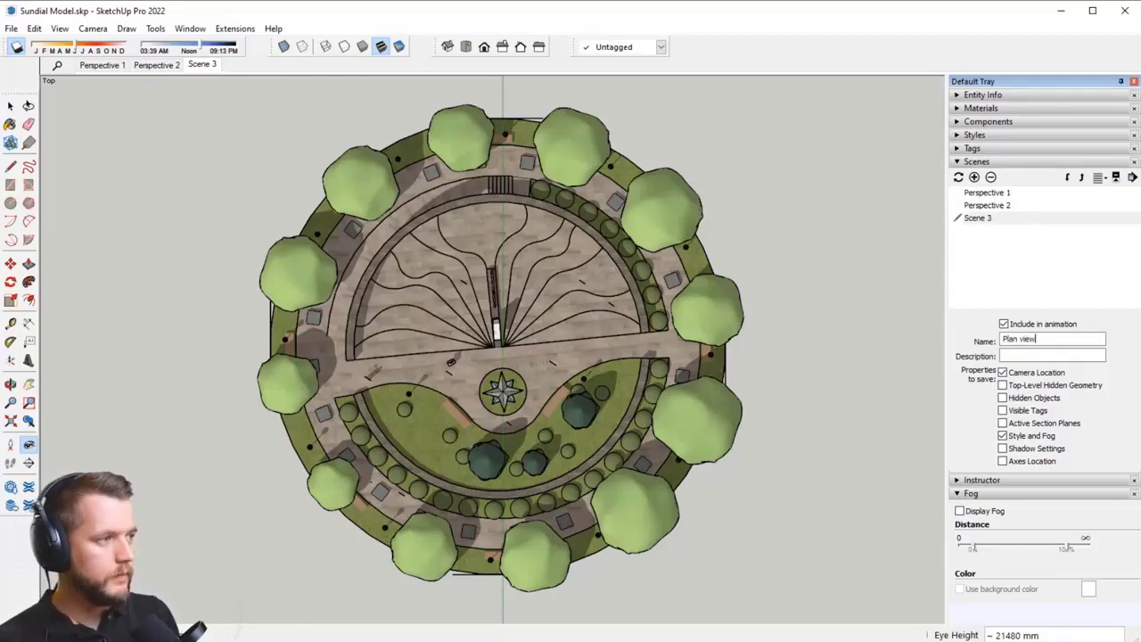
pyautogui.press('Return')
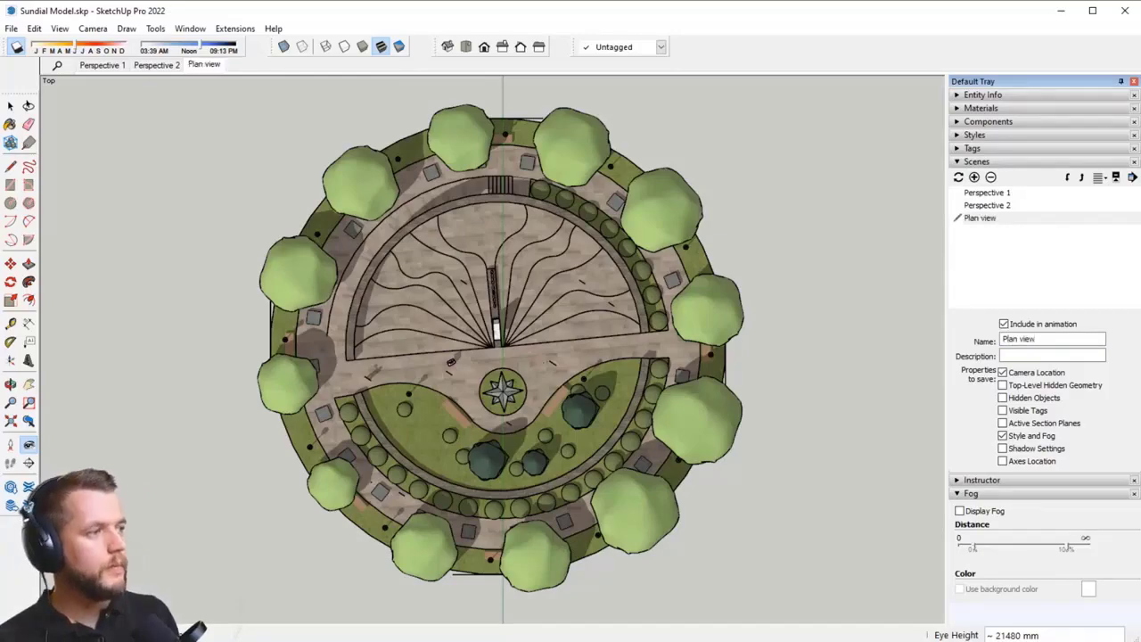
# Step: Switch between the Perspective 1, Perspective 2 and Plan view scenes to check their saved camera and fog settings
pyautogui.click(158, 66)
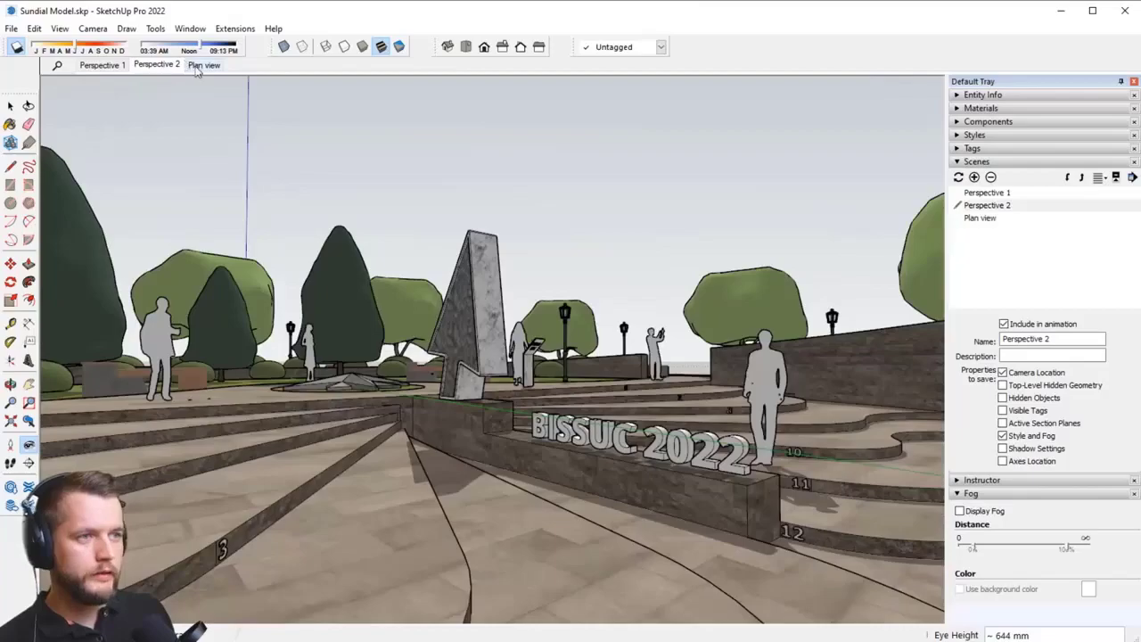
pyautogui.click(204, 68)
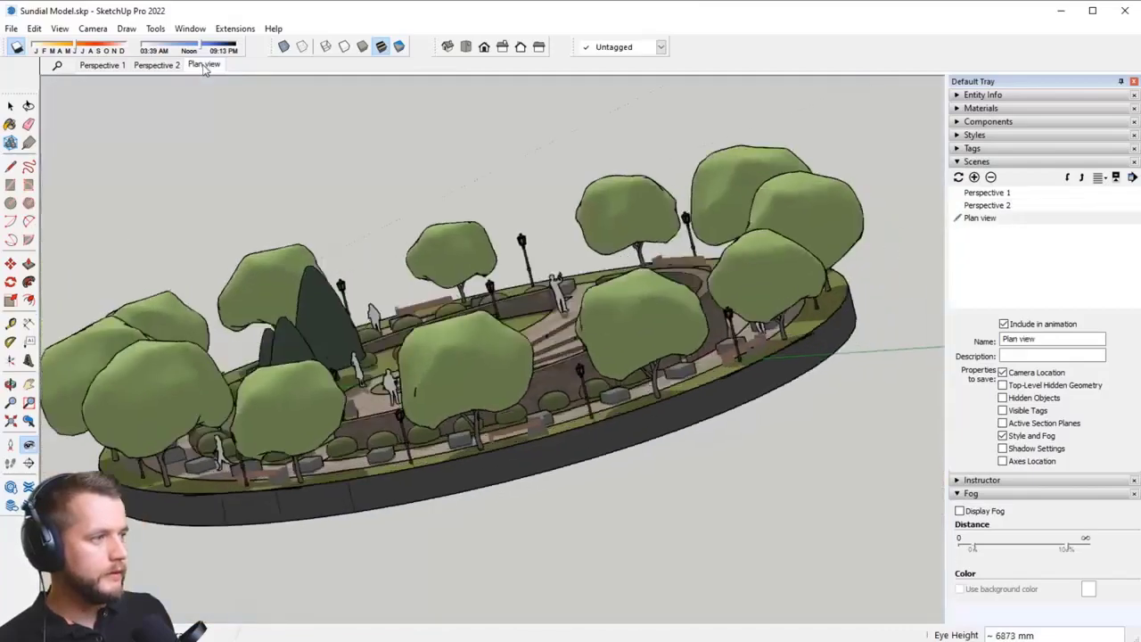
pyautogui.click(154, 65)
pyautogui.click(116, 68)
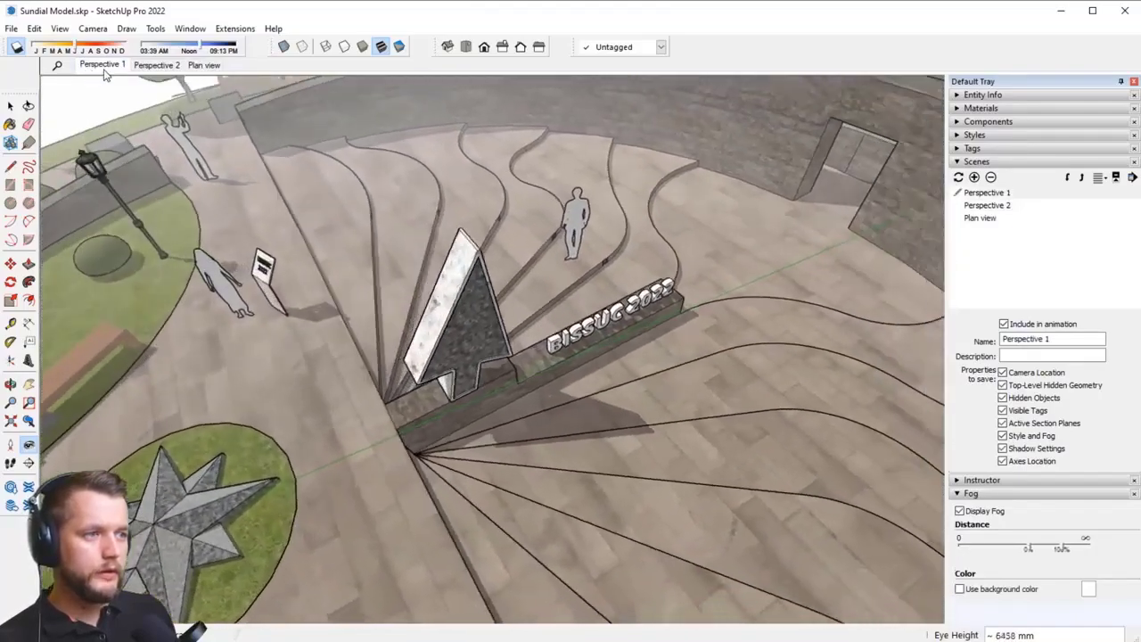
pyautogui.click(157, 66)
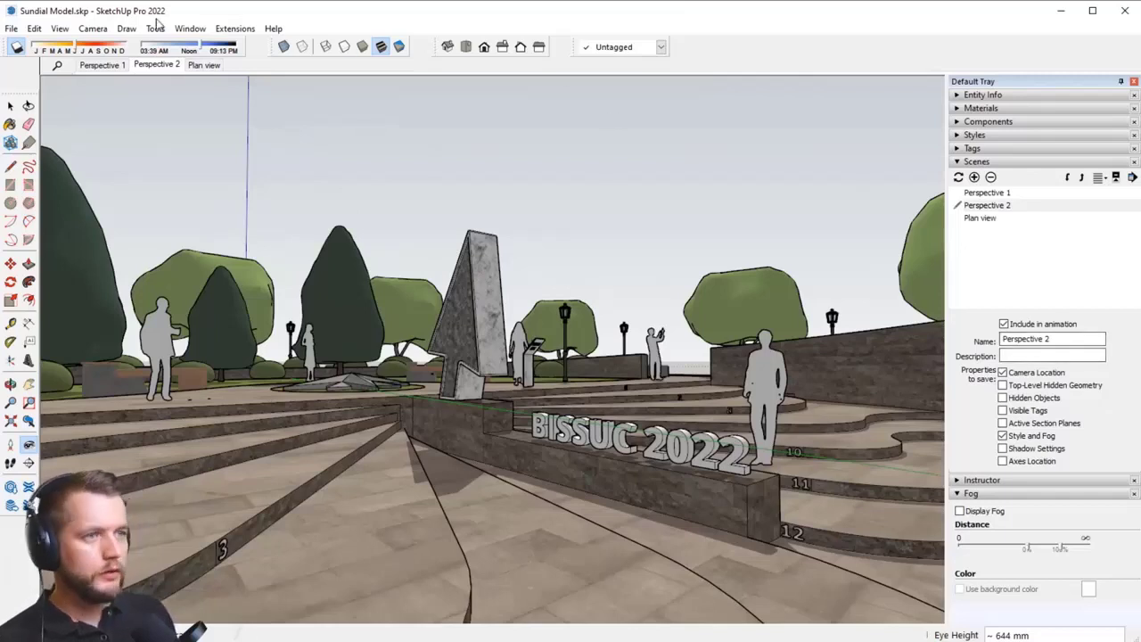
# Step: Turn the fog back on in Perspective 2 and update that scene with Camera Location and Style and Fog
pyautogui.click(60, 29)
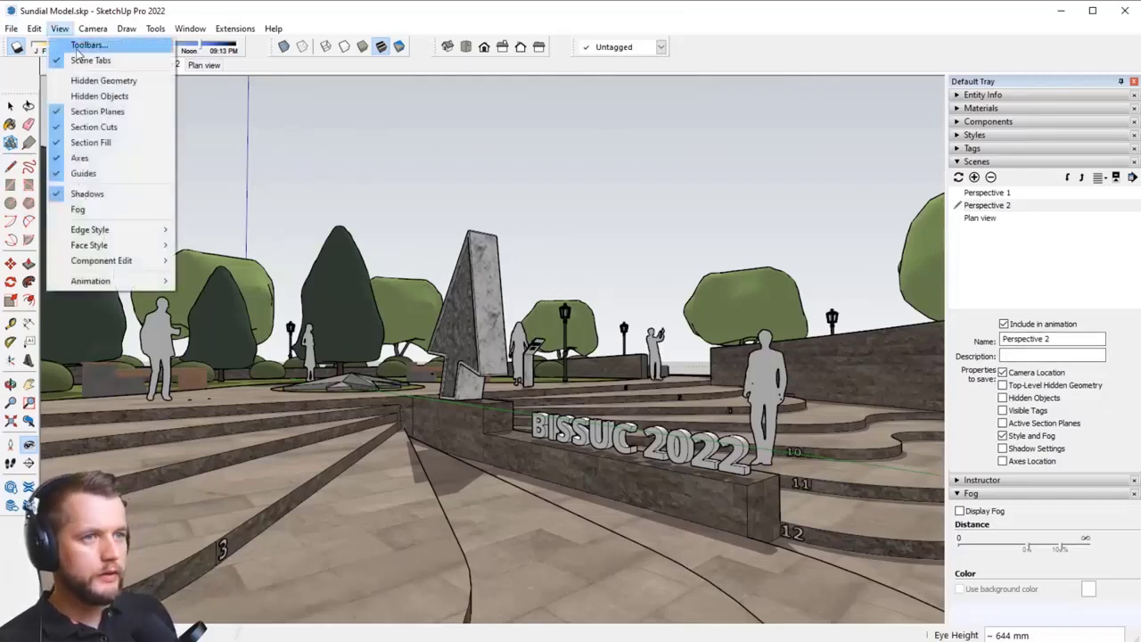
pyautogui.click(114, 209)
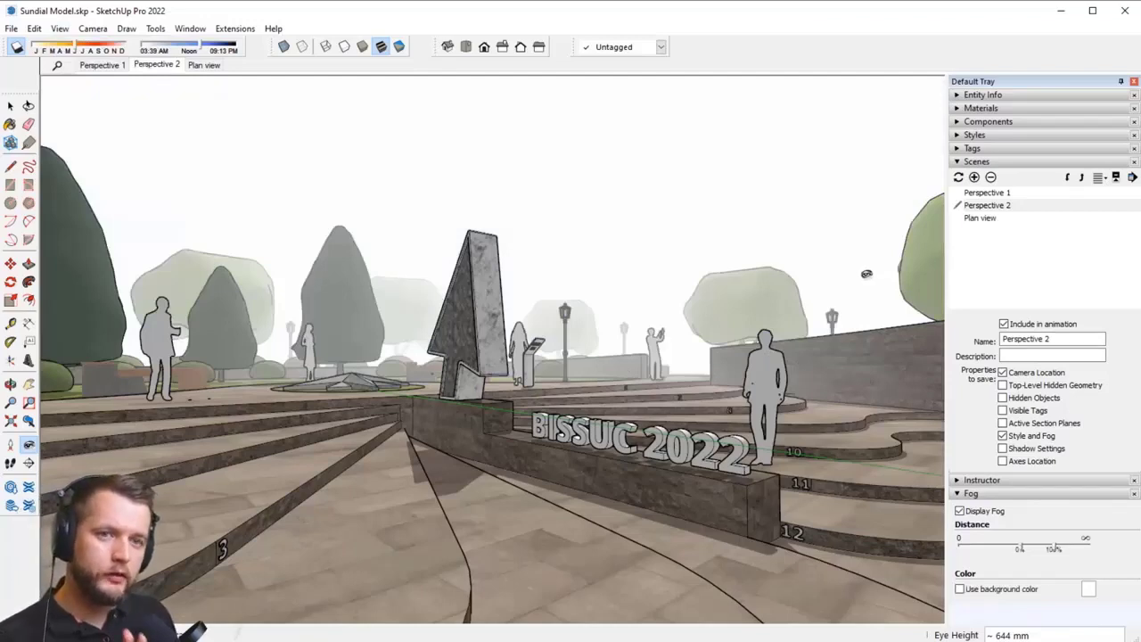
pyautogui.click(958, 178)
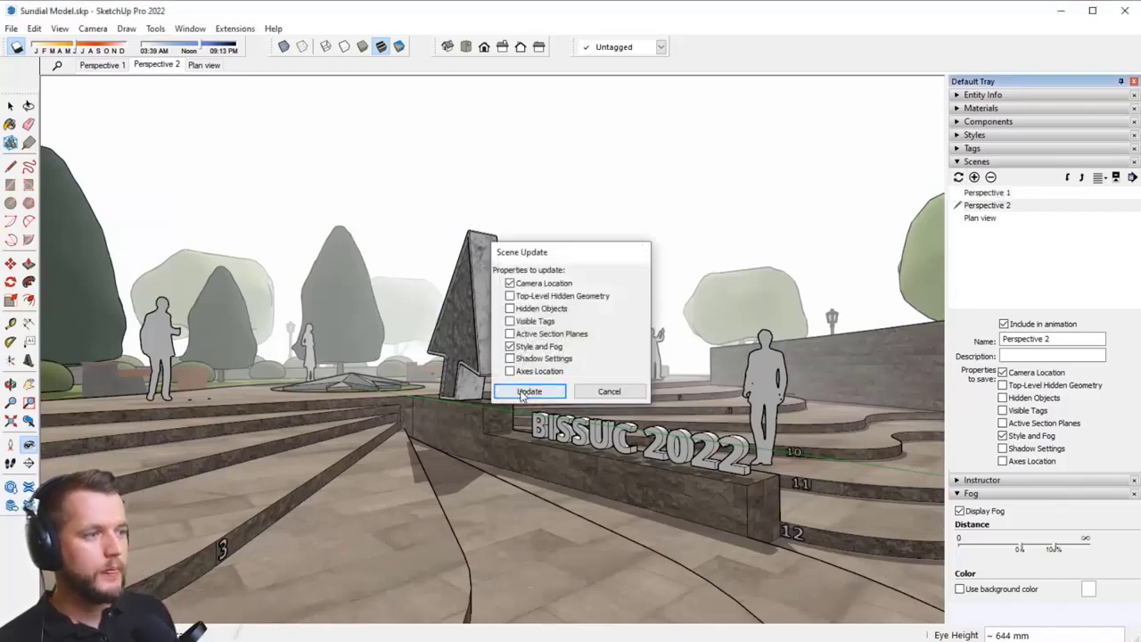
pyautogui.click(524, 393)
# Step: Go through the Plan view, Perspective 2 and Perspective 1 scenes to check the fog after the update
pyautogui.click(207, 65)
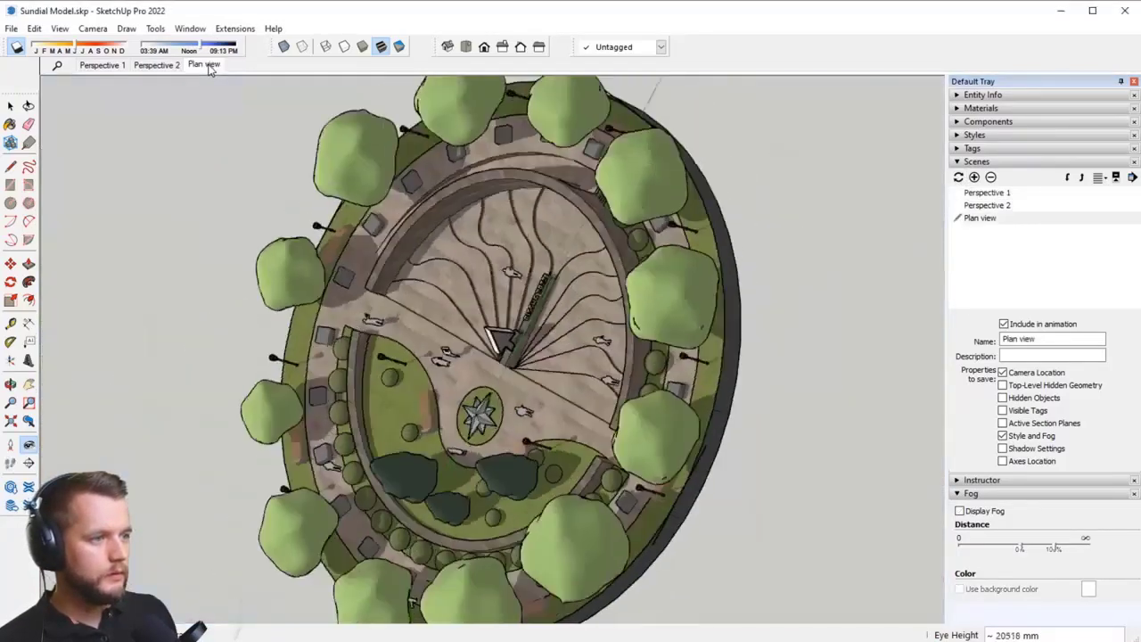
pyautogui.click(149, 66)
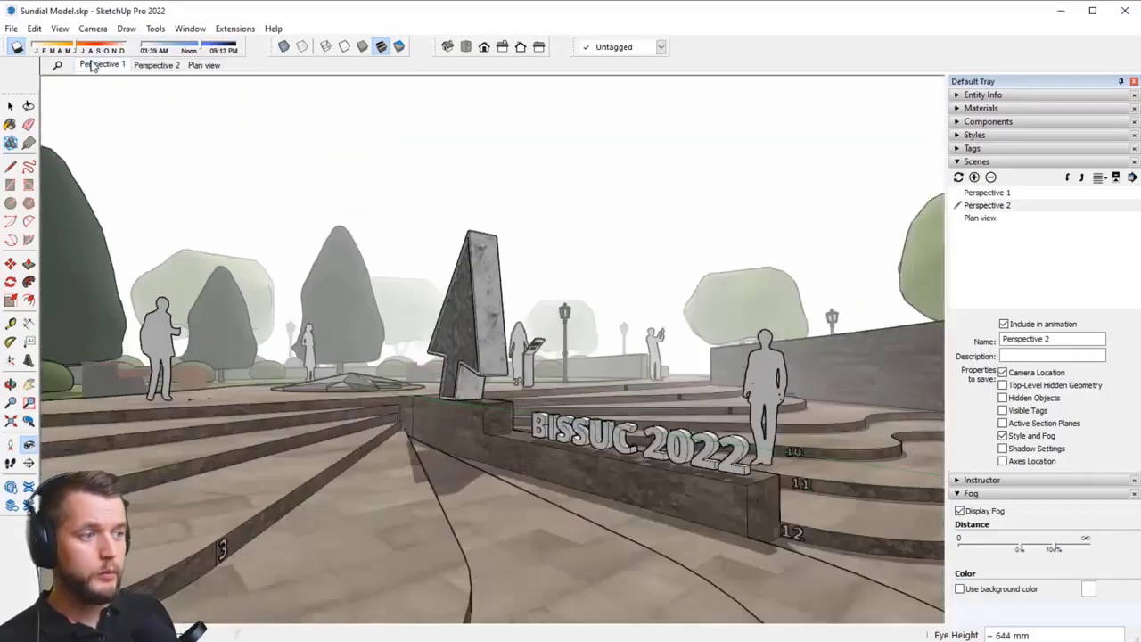
pyautogui.click(94, 65)
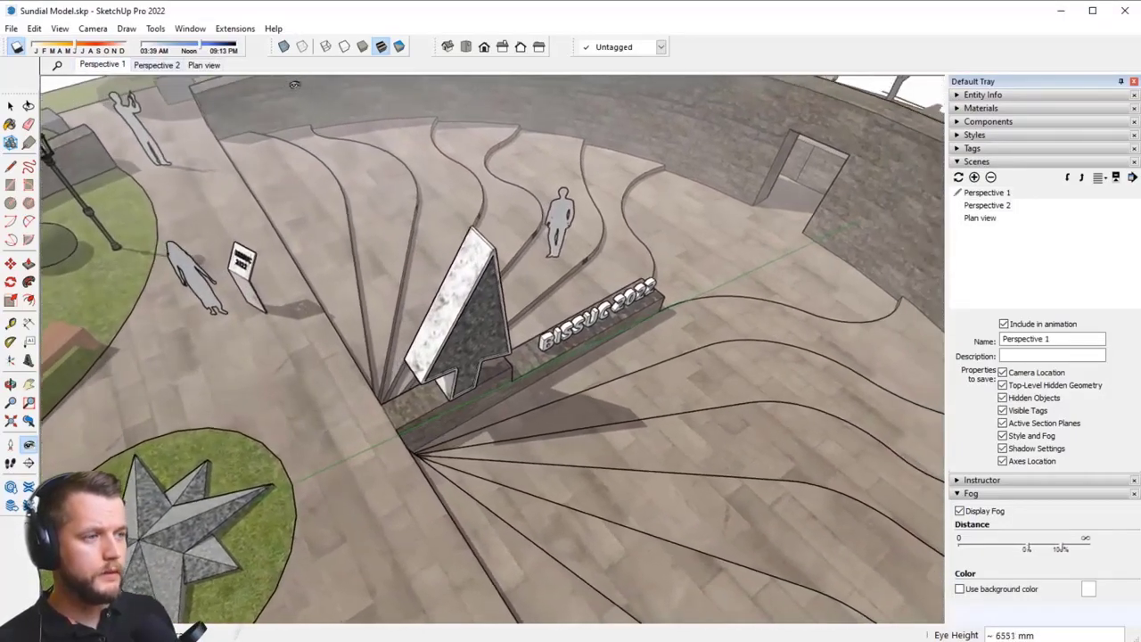
pyautogui.click(11, 106)
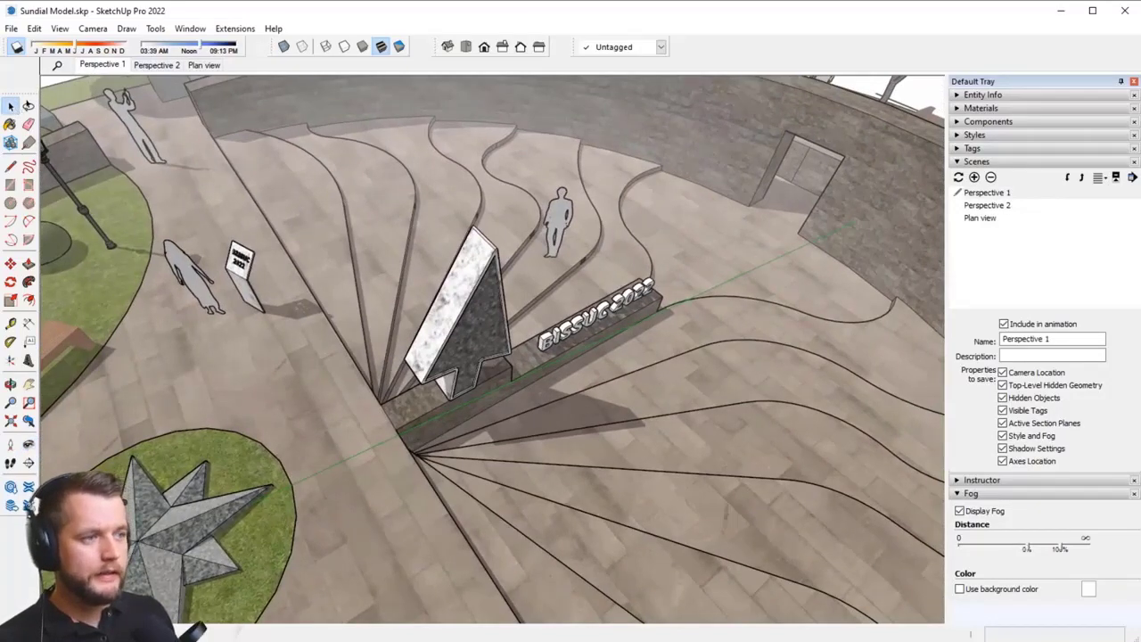
pyautogui.hotkey('alt', 'Tab')
pyautogui.scroll(2, 294, 271)
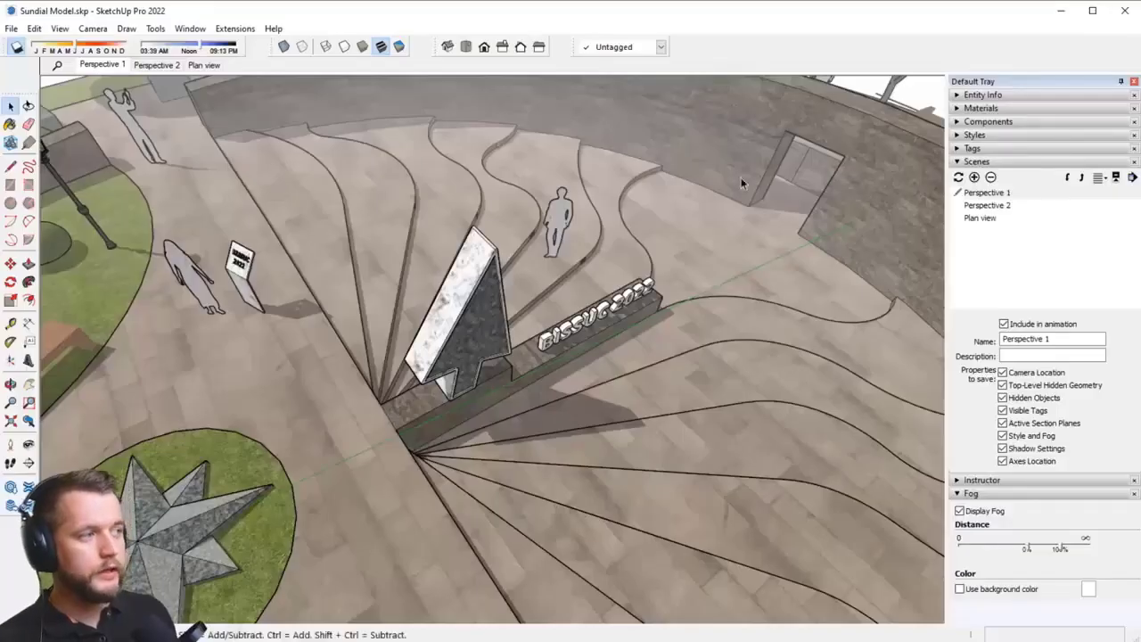
# Step: In the Plan view scene, apply the white-background hidden-line style from Default Styles and enable its edge Profiles
pyautogui.click(997, 162)
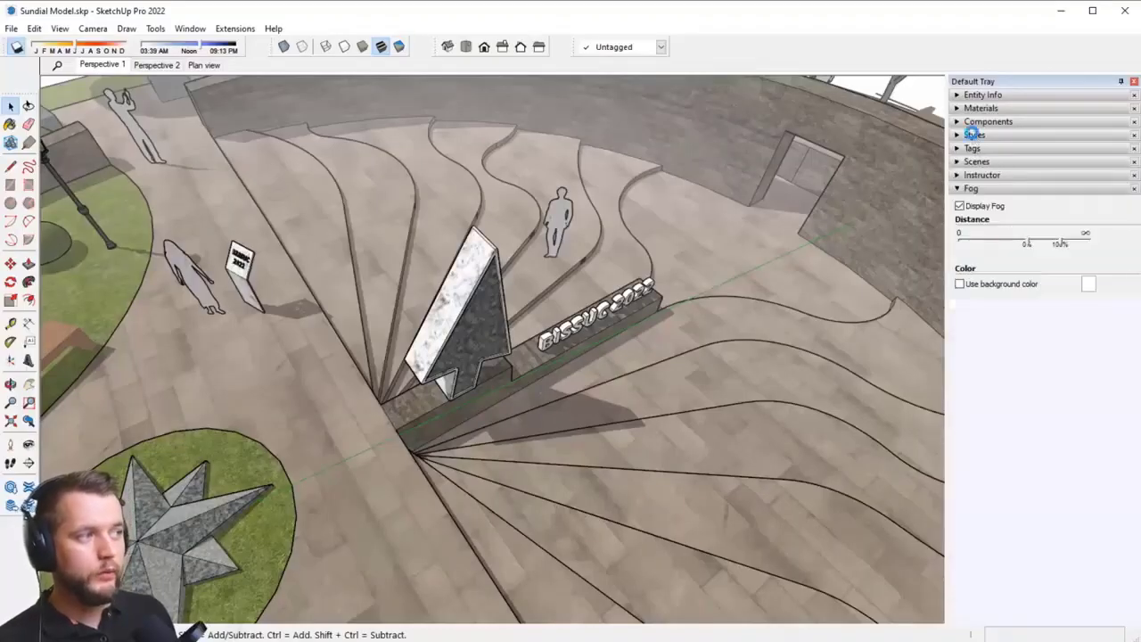
pyautogui.click(973, 134)
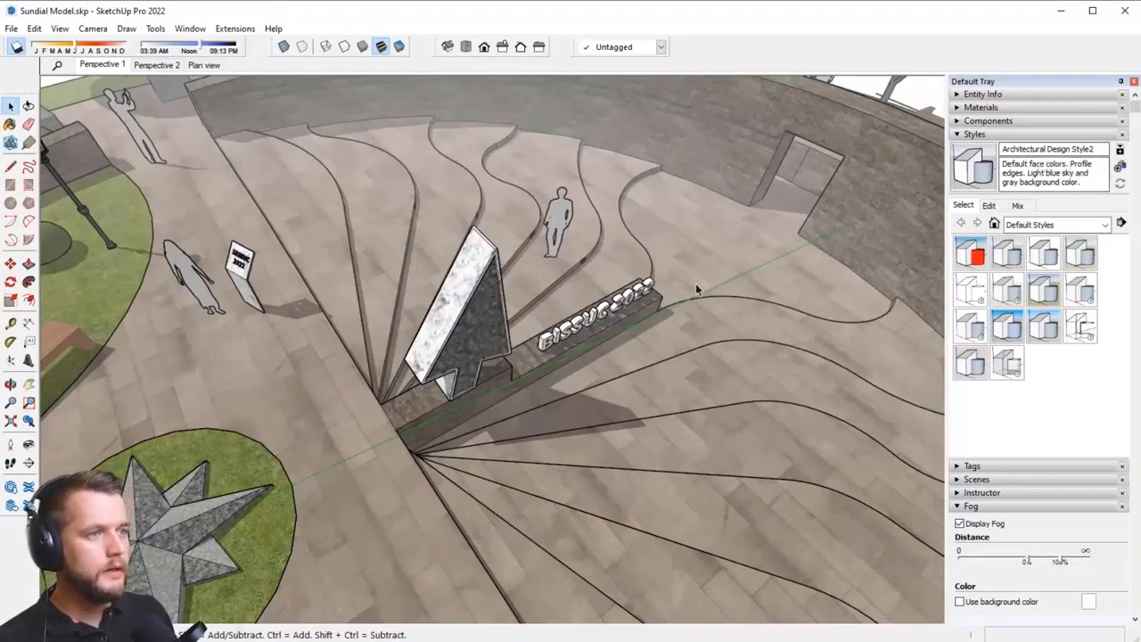
pyautogui.click(204, 65)
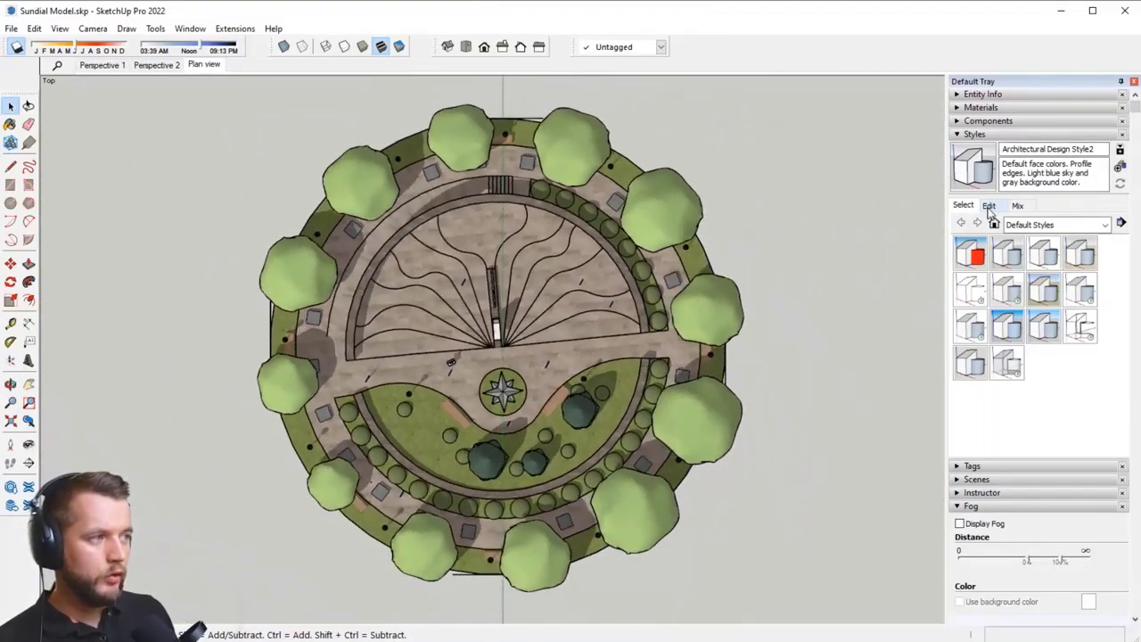
pyautogui.click(968, 292)
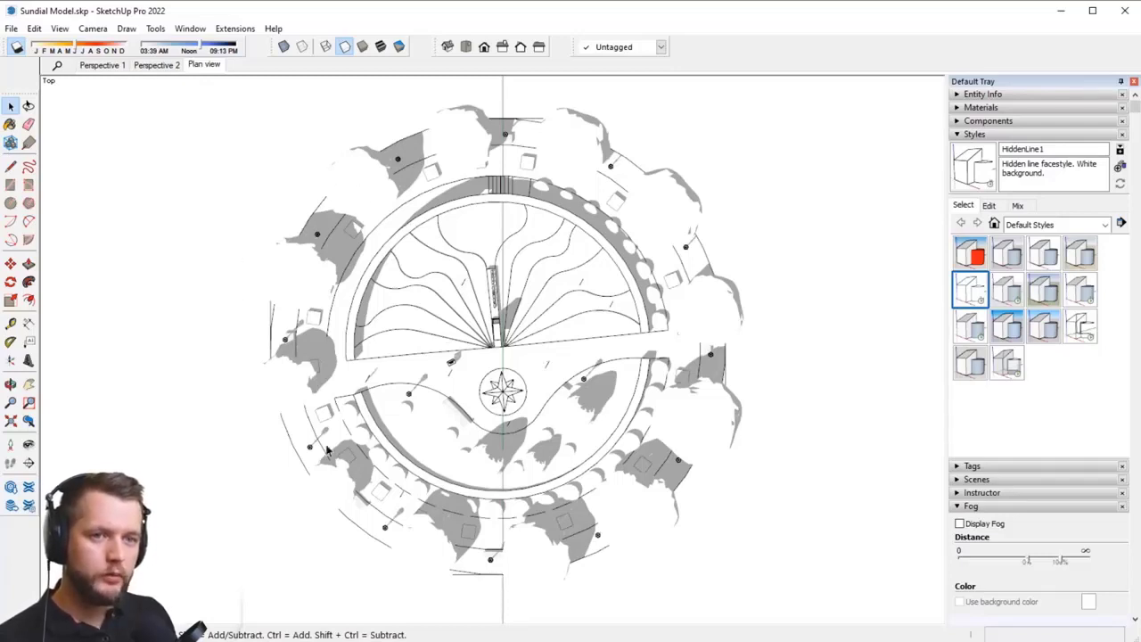
pyautogui.click(988, 206)
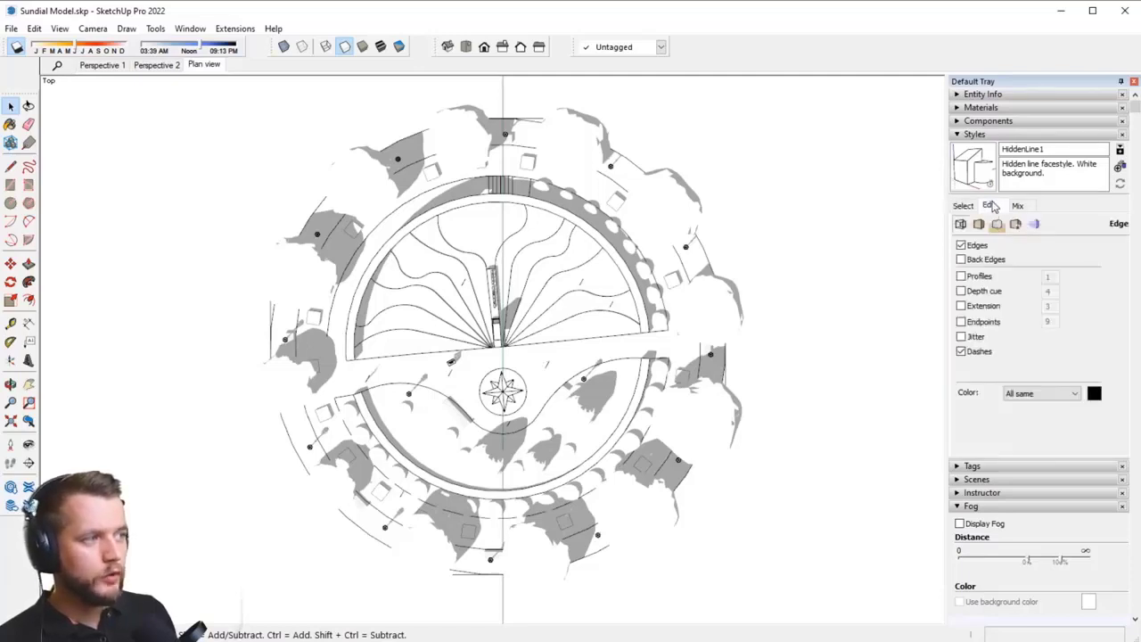
pyautogui.click(959, 278)
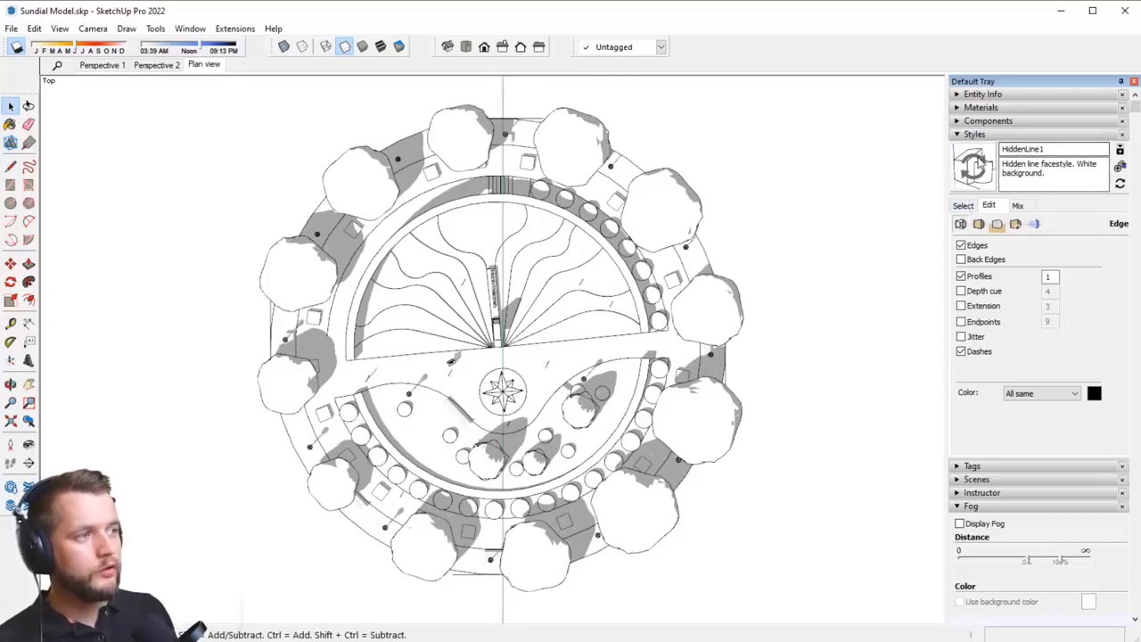
# Step: Update the HiddenLine1 style with its edge changes and update the Plan view scene
pyautogui.click(974, 169)
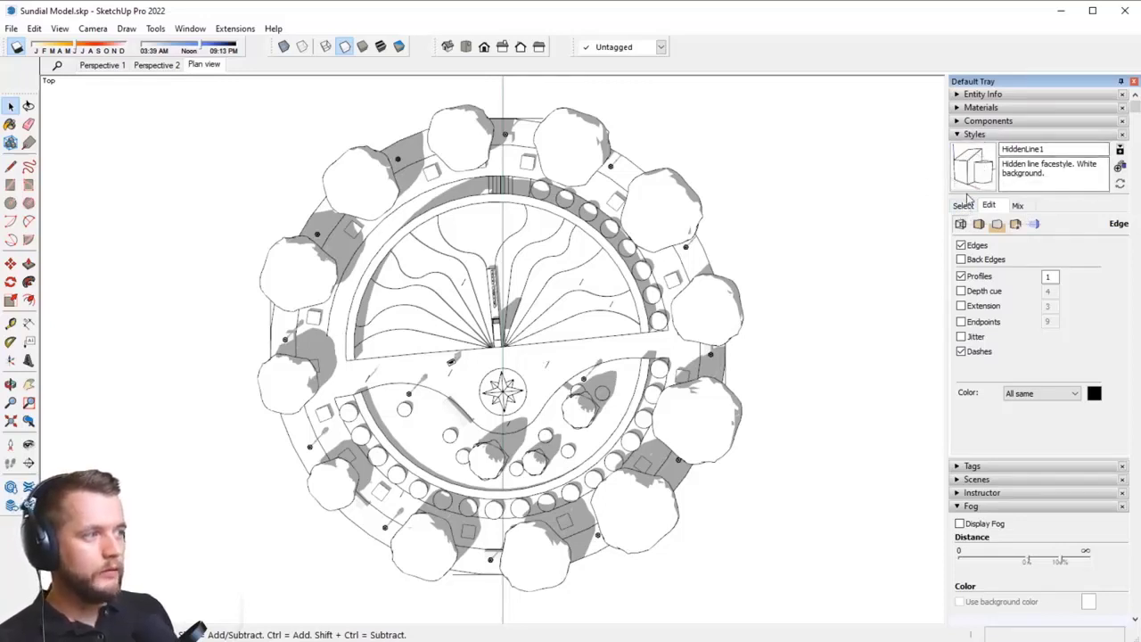
pyautogui.rightClick(198, 69)
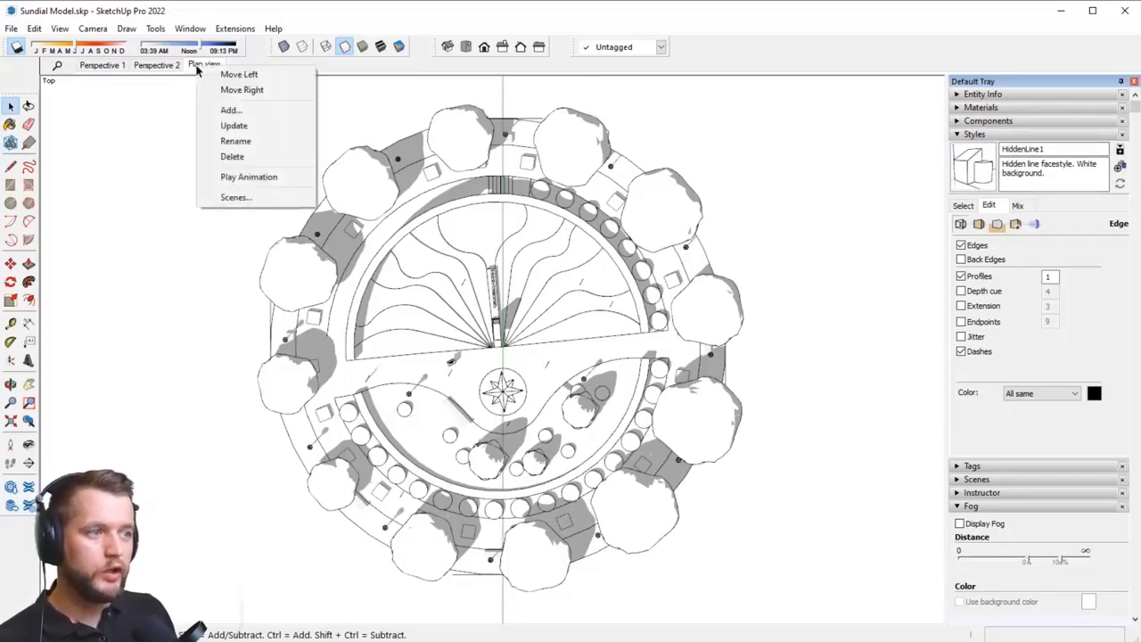
pyautogui.click(256, 129)
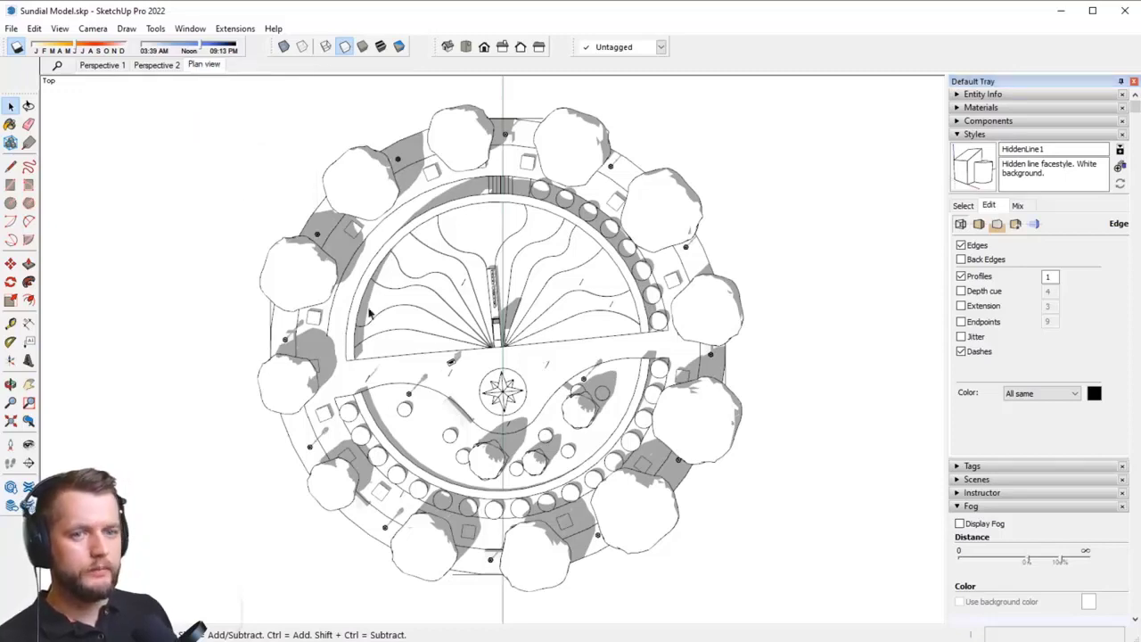
# Step: Go through the Perspective 1, Perspective 2 and Plan view scenes to check the style saved in each
pyautogui.click(102, 65)
pyautogui.click(155, 65)
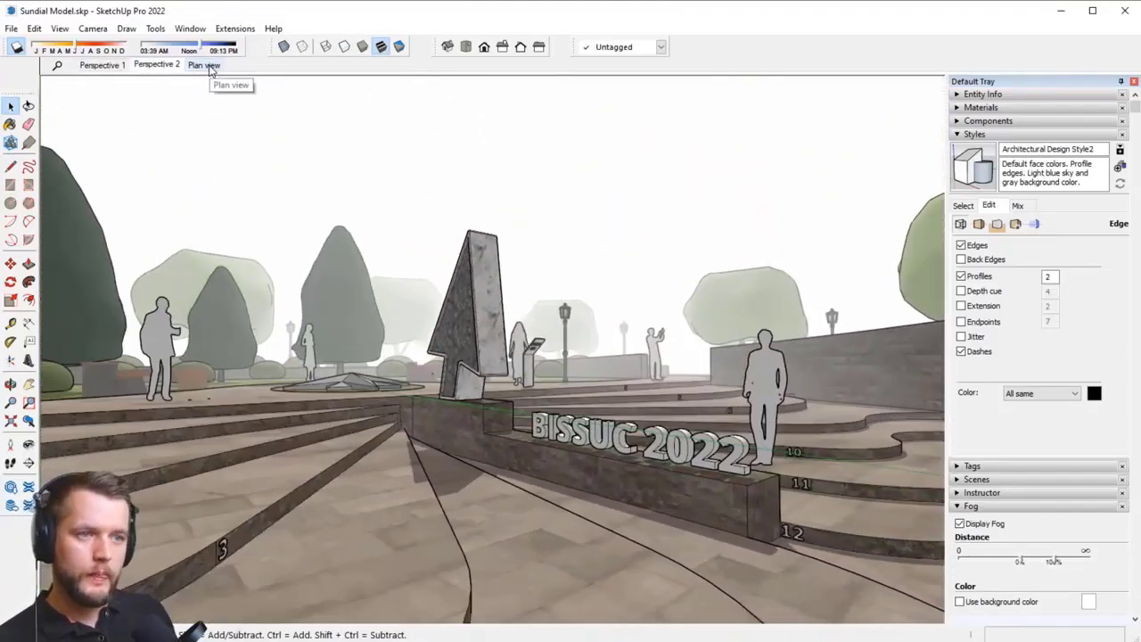
pyautogui.click(210, 70)
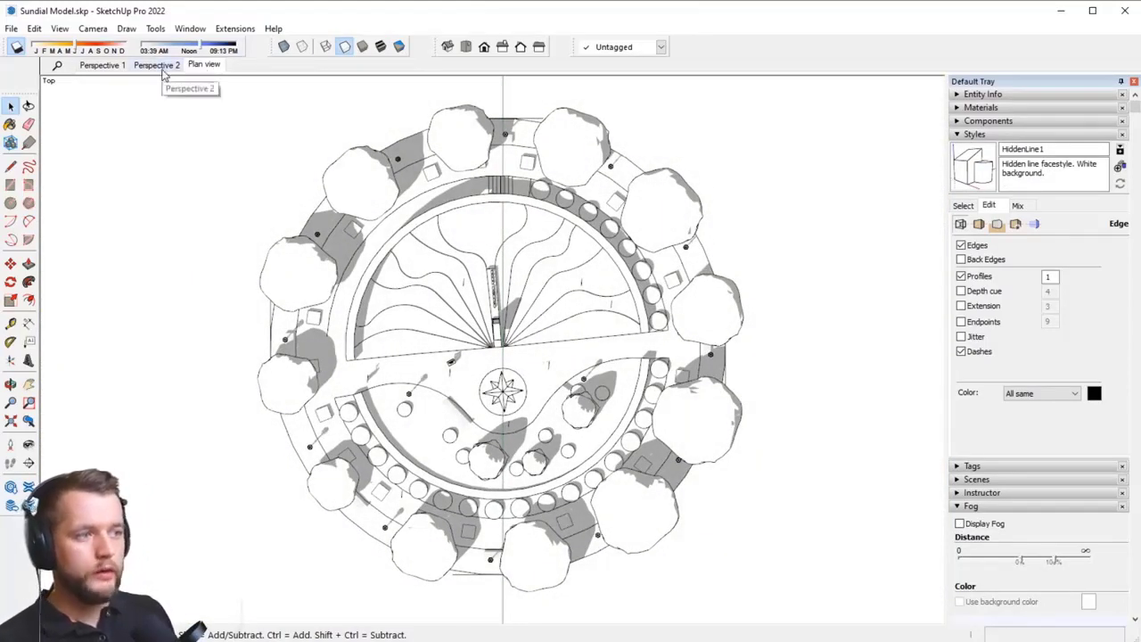
# Step: Turn off the shadows in an angled view of the whole sundial plaza
pyautogui.moveTo(464, 357); pyautogui.dragTo(52, 185, button='middle')
pyautogui.moveTo(560, 306); pyautogui.dragTo(570, 347, button='middle')
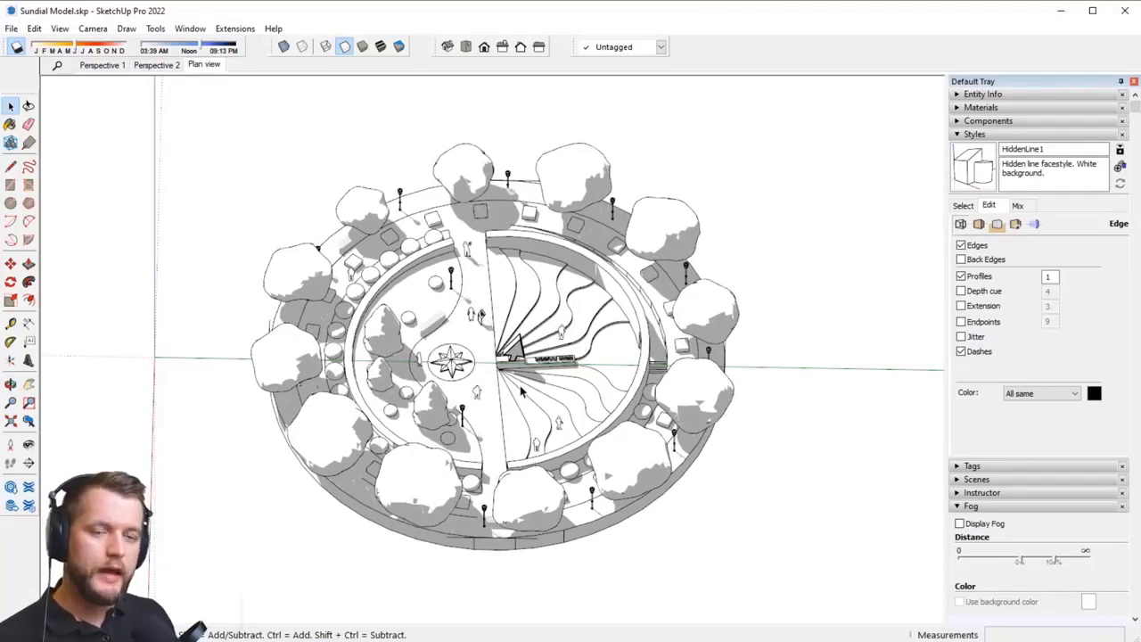
pyautogui.moveTo(571, 407); pyautogui.dragTo(546, 434, button='middle')
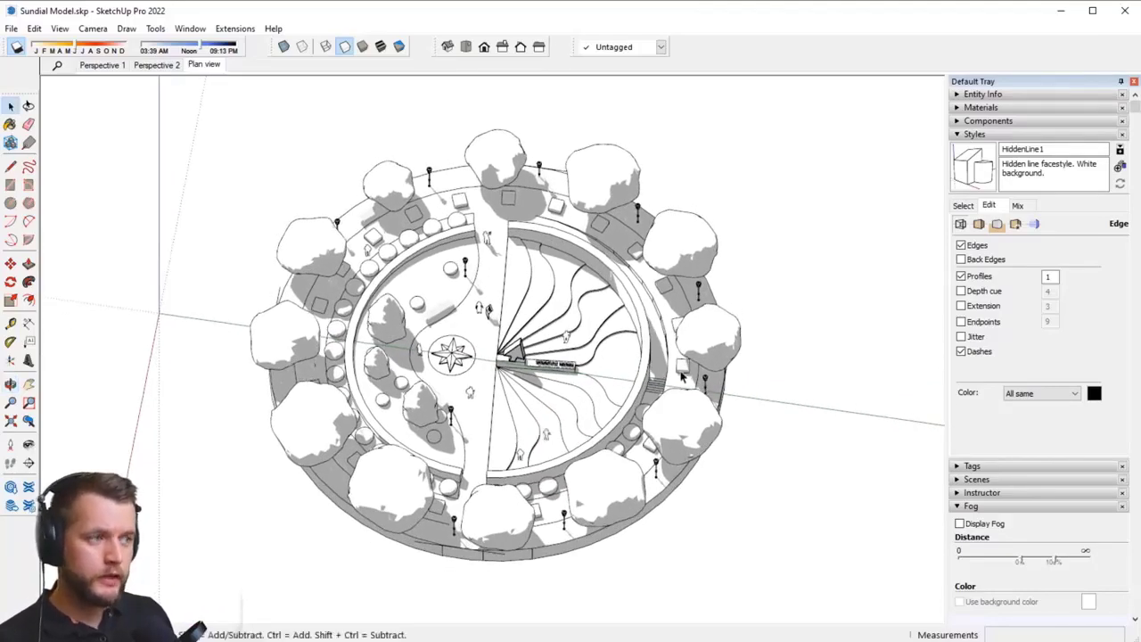
pyautogui.moveTo(502, 385); pyautogui.dragTo(529, 307, button='middle')
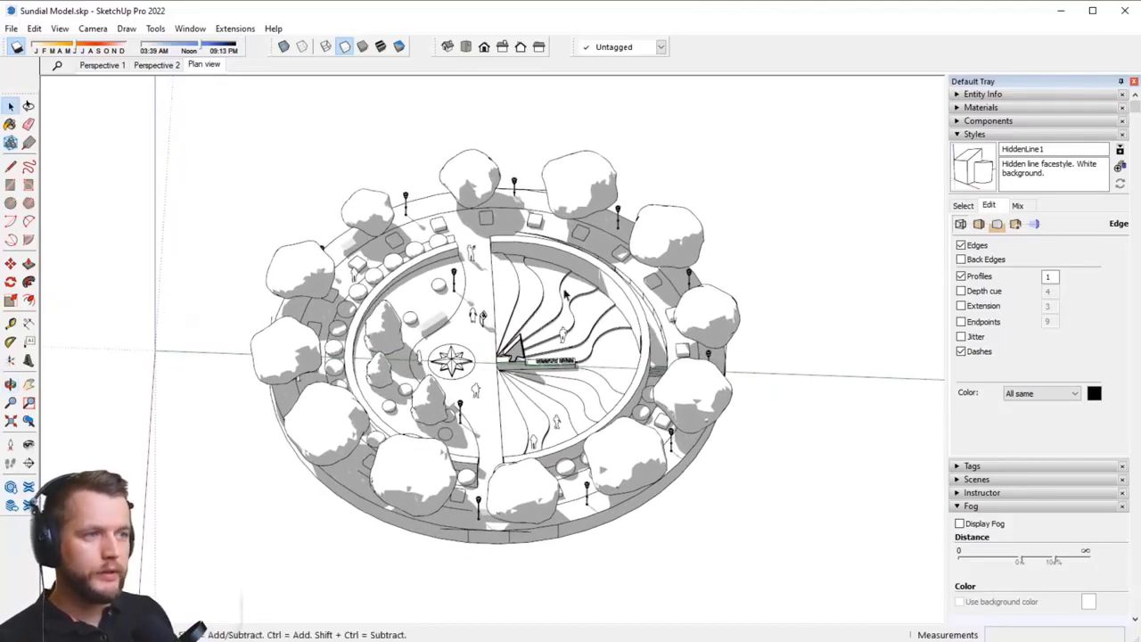
pyautogui.click(16, 50)
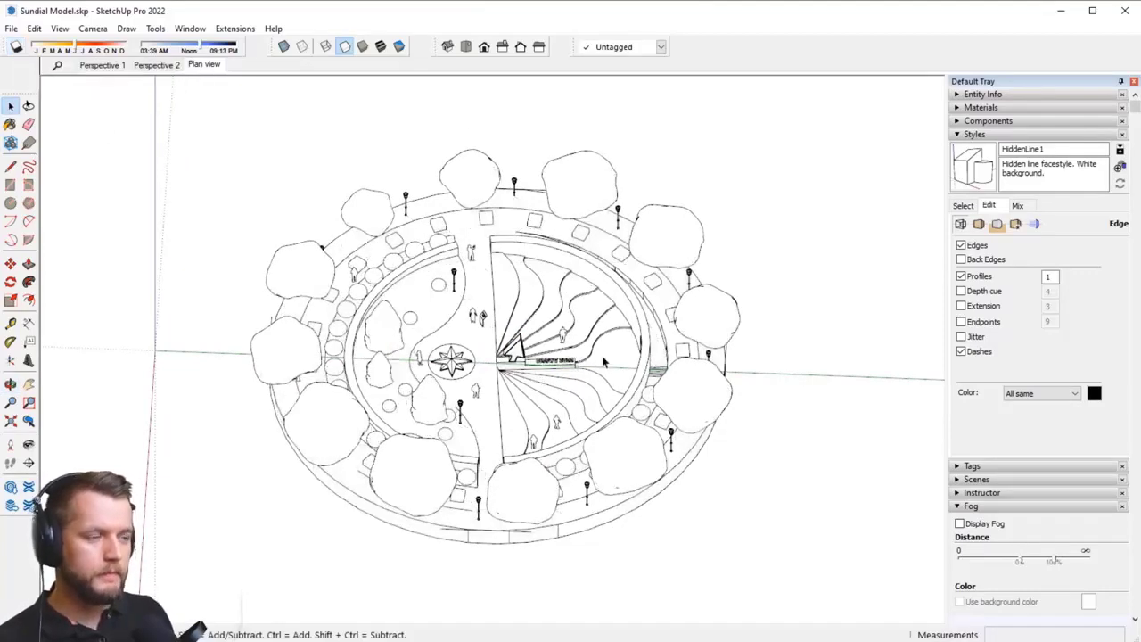
# Step: Switch the camera from parallel projection to Perspective for a close view of the sundial
pyautogui.moveTo(481, 356); pyautogui.dragTo(514, 402, button='middle')
pyautogui.scroll(3, 506, 346)
pyautogui.scroll(4, 528, 356)
pyautogui.scroll(2, 514, 392)
pyautogui.click(93, 29)
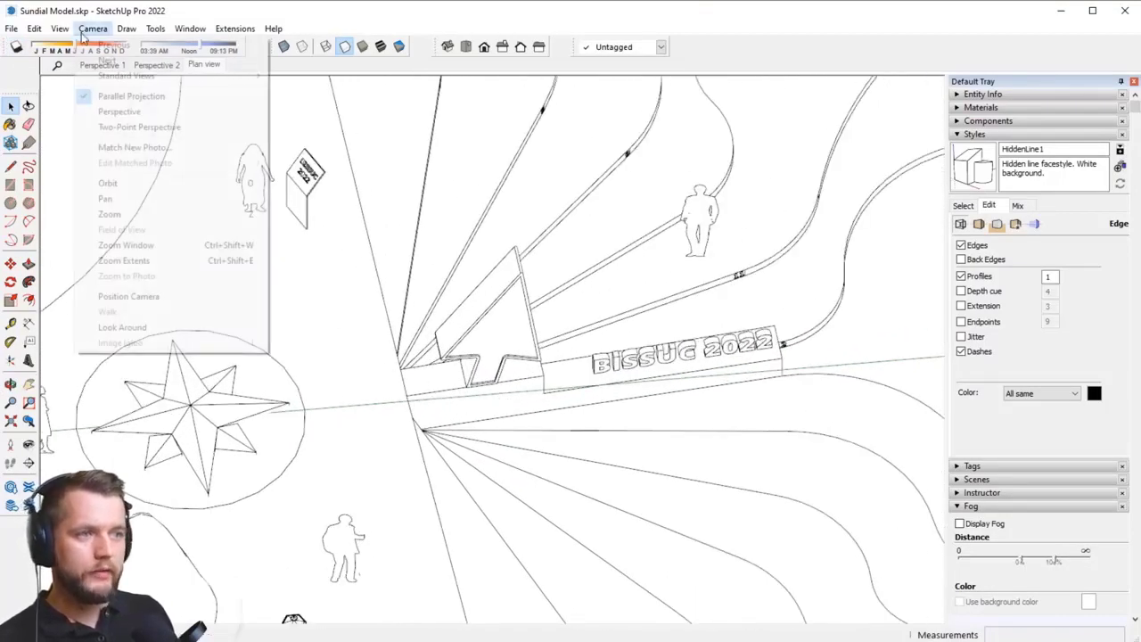
pyautogui.click(125, 111)
pyautogui.moveTo(340, 266); pyautogui.dragTo(439, 276, button='middle')
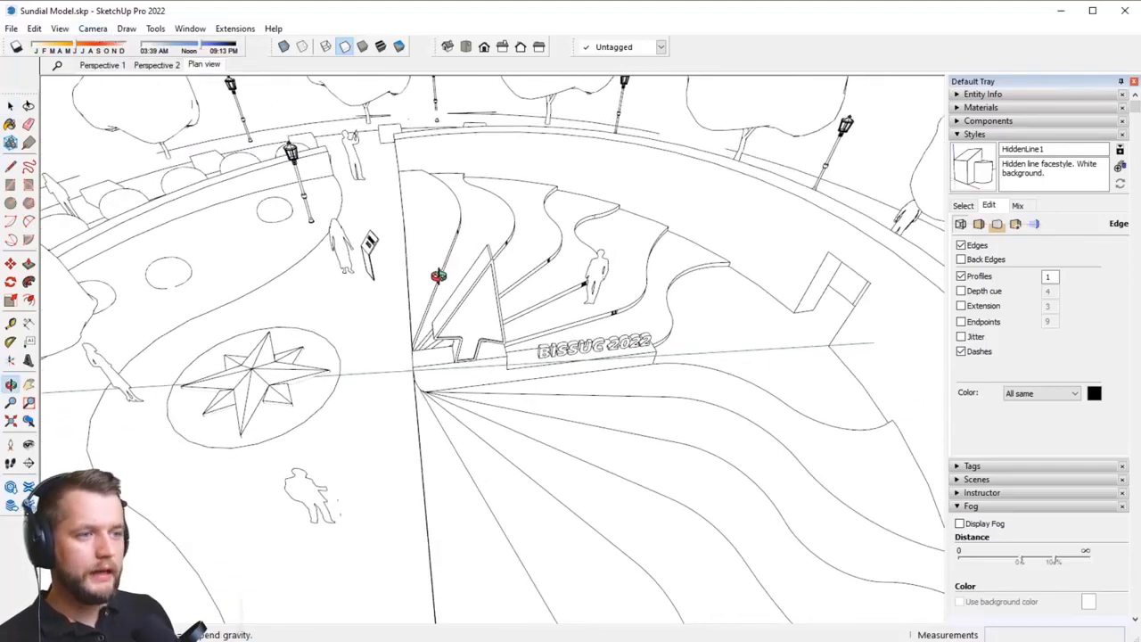
# Step: Place a vertical section plane aligned with the side face of the sundial's plinth, accepting the default name and symbol
pyautogui.click(28, 464)
pyautogui.scroll(5, 427, 408)
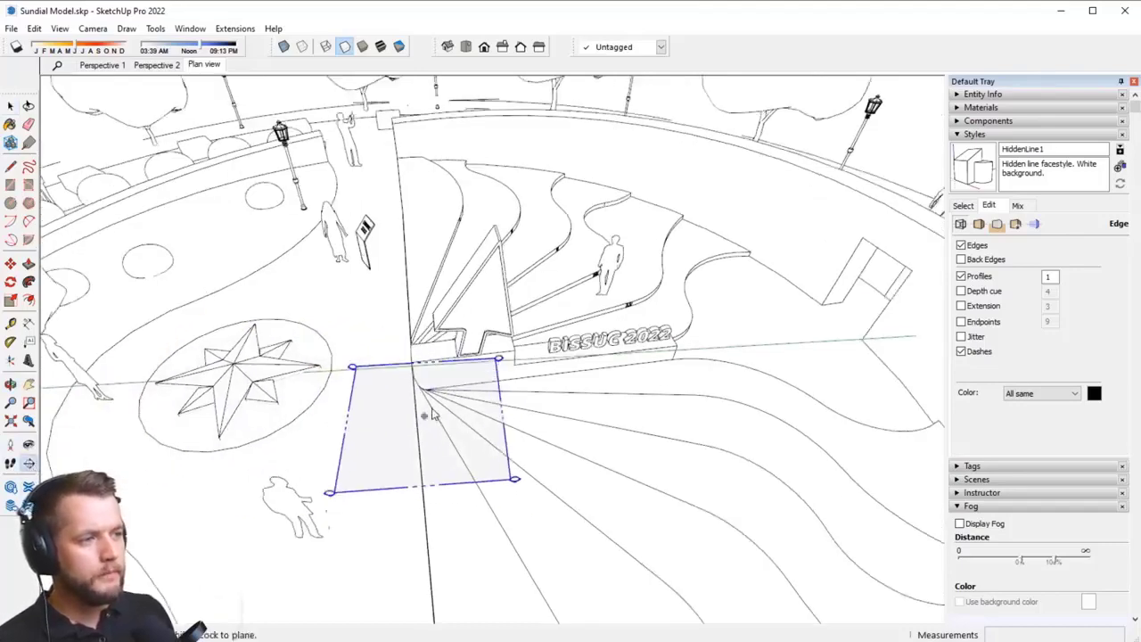
pyautogui.moveTo(509, 371); pyautogui.dragTo(674, 338, button='middle')
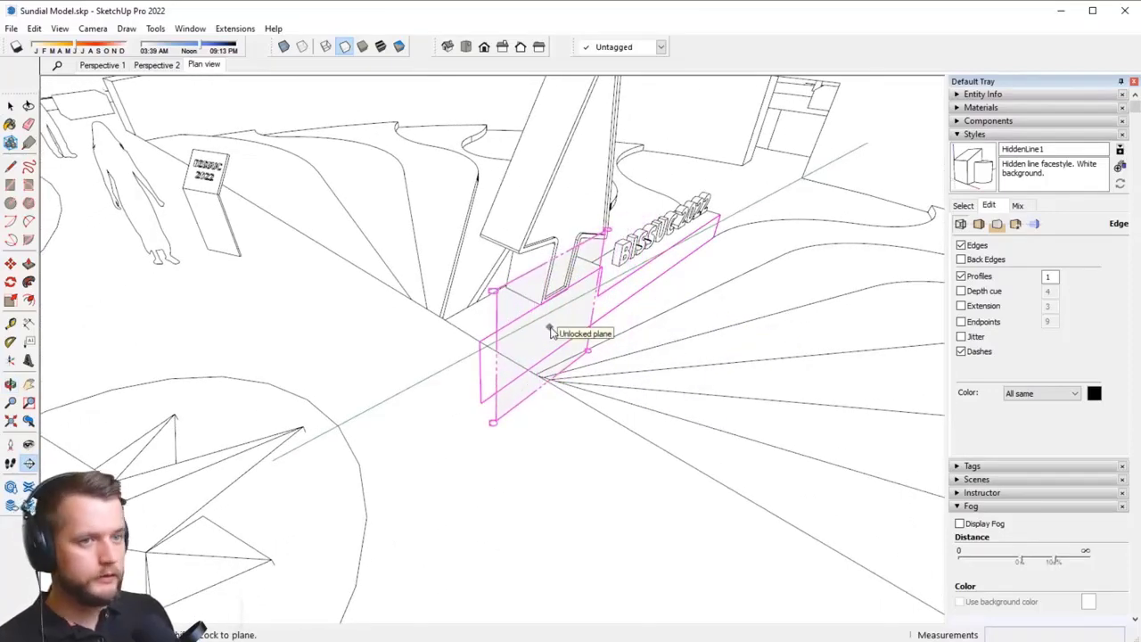
pyautogui.click(551, 330)
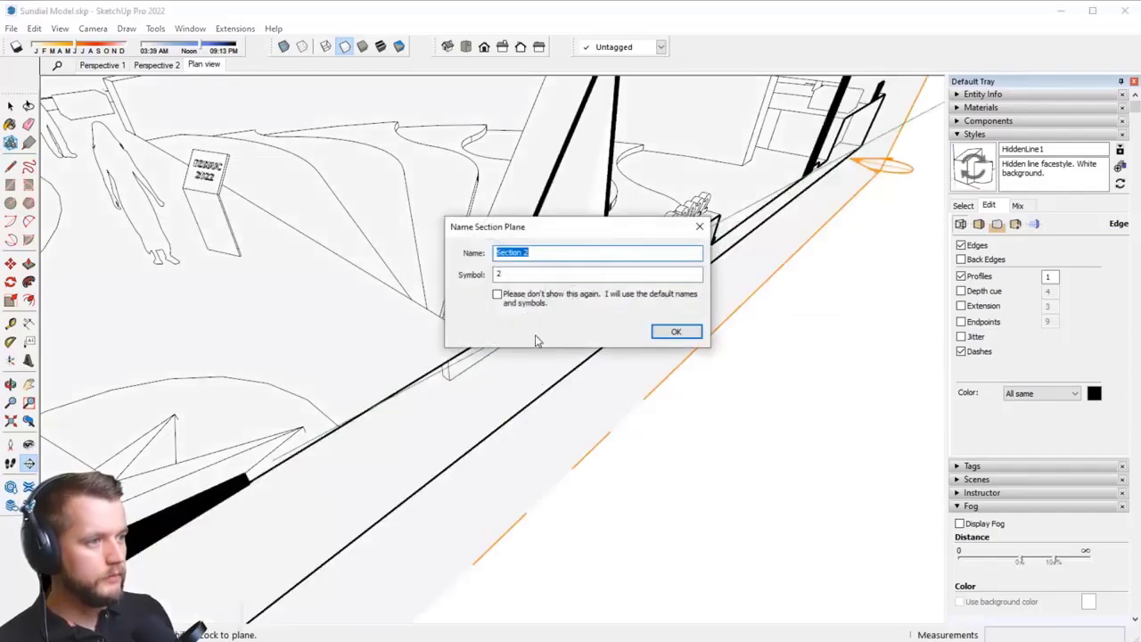
pyautogui.click(675, 330)
pyautogui.scroll(-6, 670, 357)
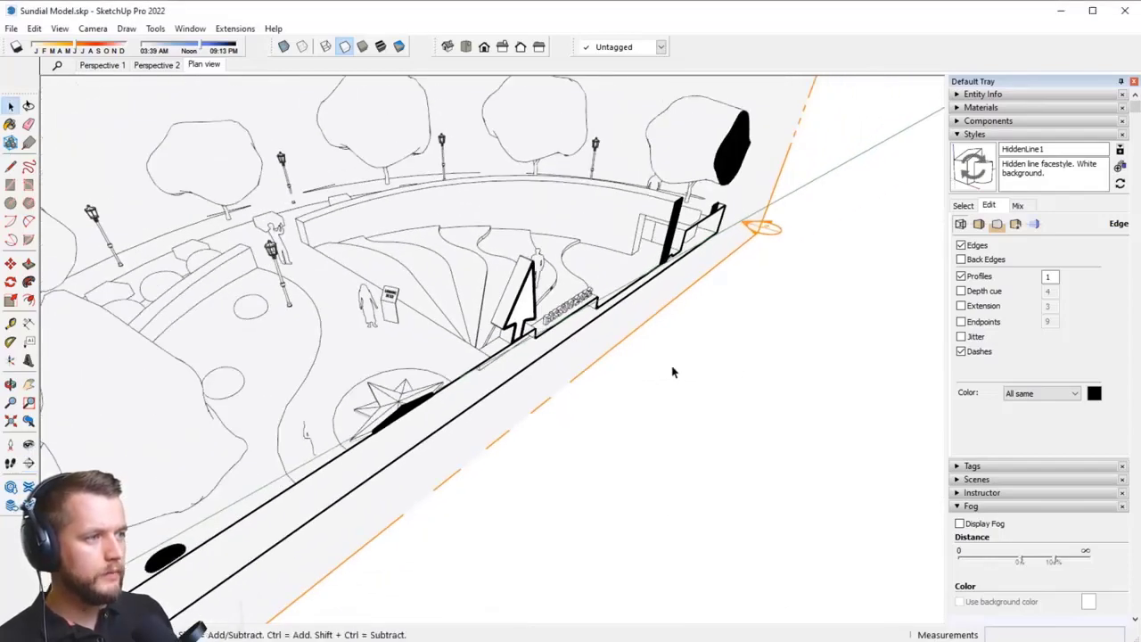
# Step: Try moving the section plane forward and back through the model and set it down at its starting position
pyautogui.moveTo(673, 373); pyautogui.dragTo(461, 331, button='middle')
pyautogui.moveTo(546, 316); pyautogui.dragTo(390, 371, button='middle')
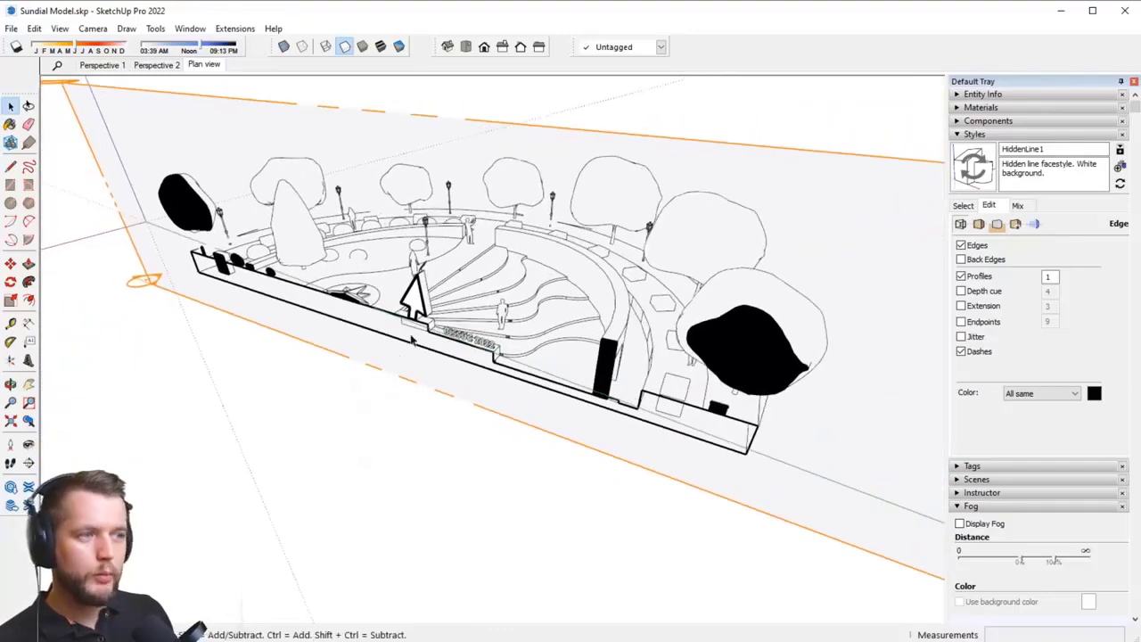
pyautogui.moveTo(633, 490); pyautogui.dragTo(585, 491, button='middle')
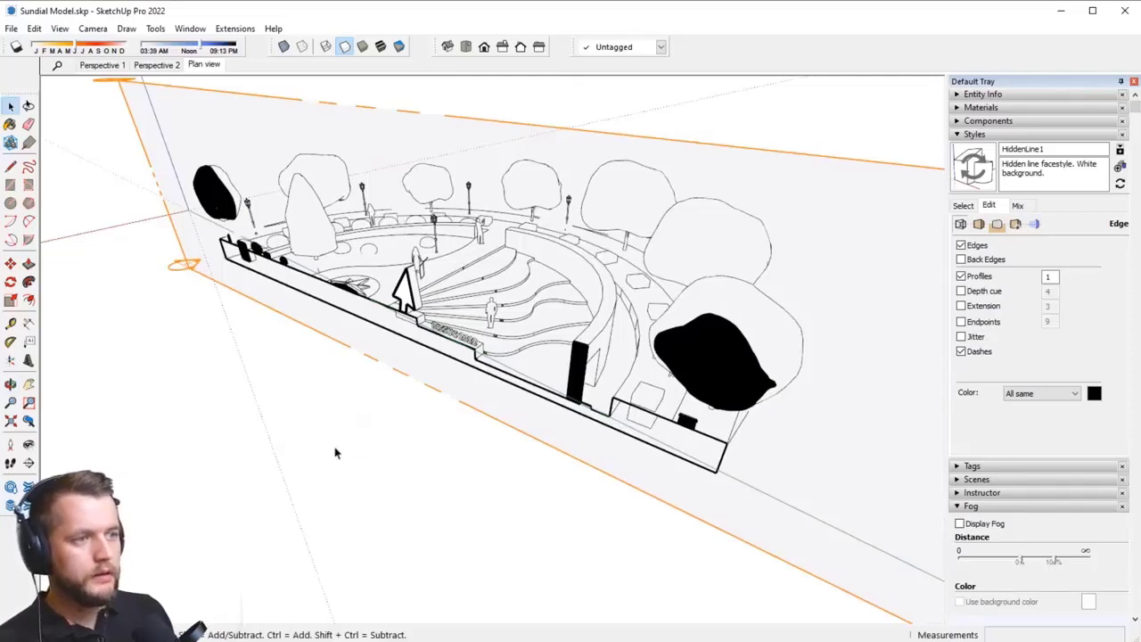
pyautogui.press('m')
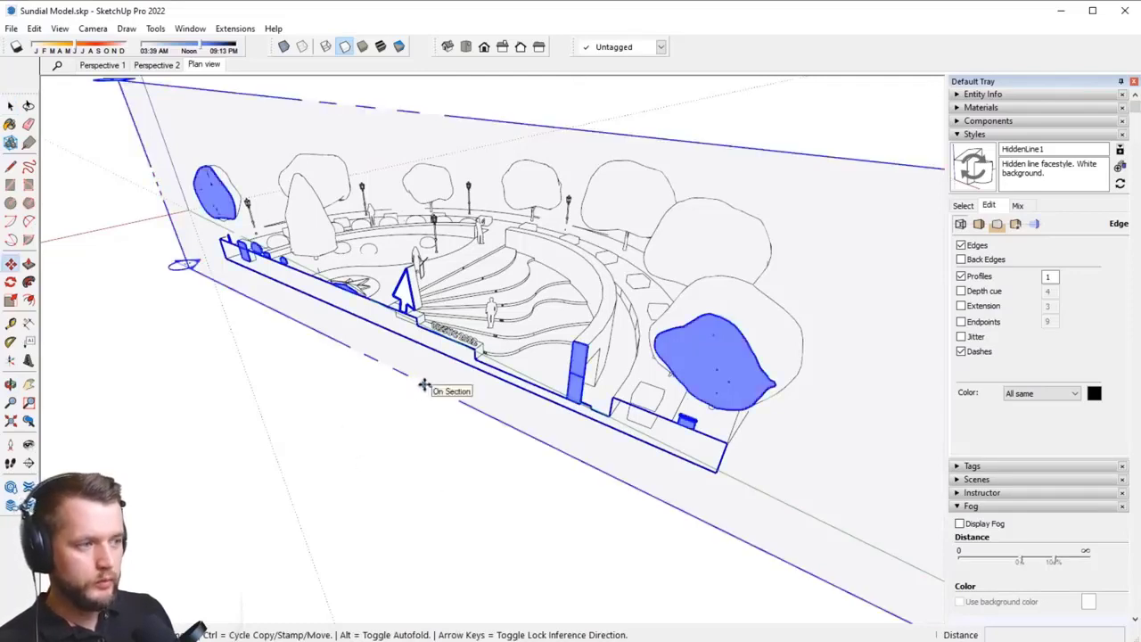
pyautogui.click(424, 385)
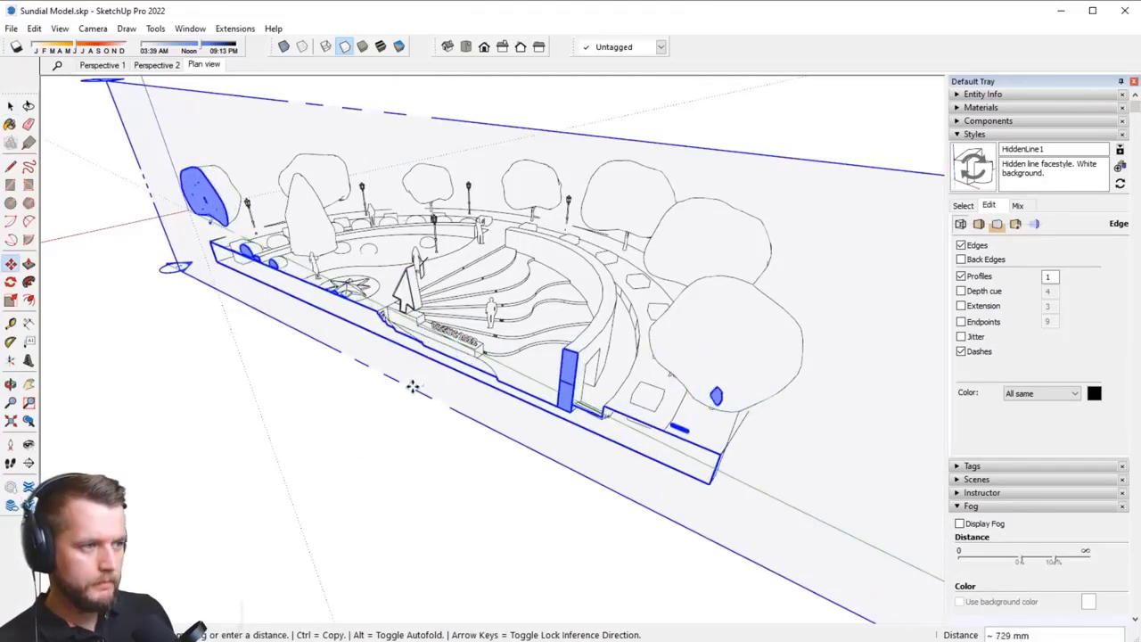
pyautogui.scroll(1, 412, 385)
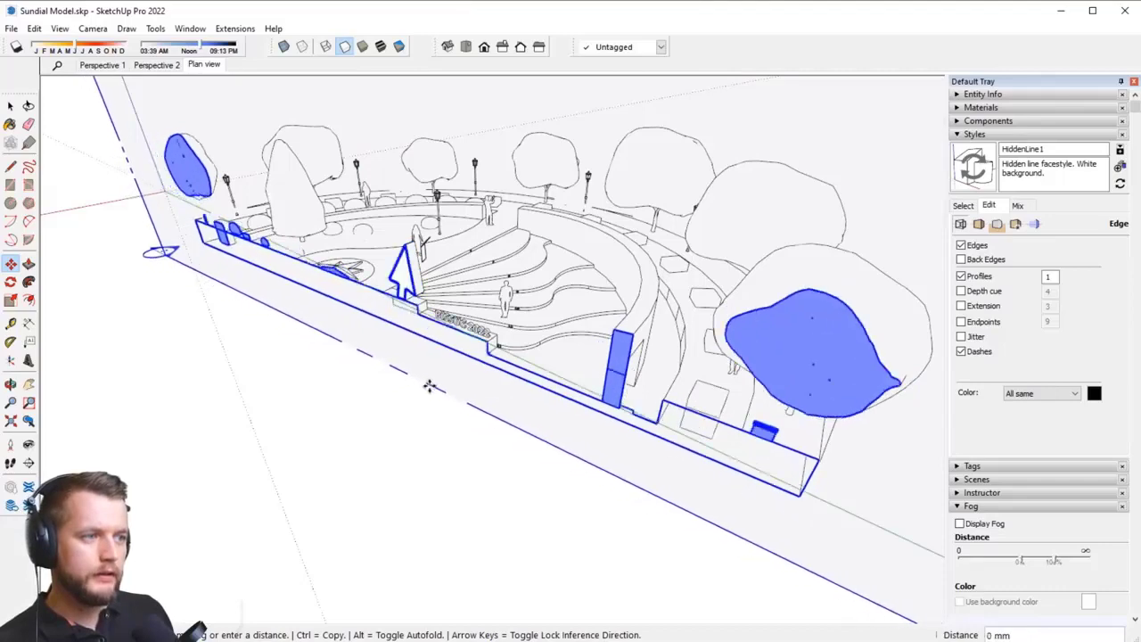
pyautogui.click(427, 381)
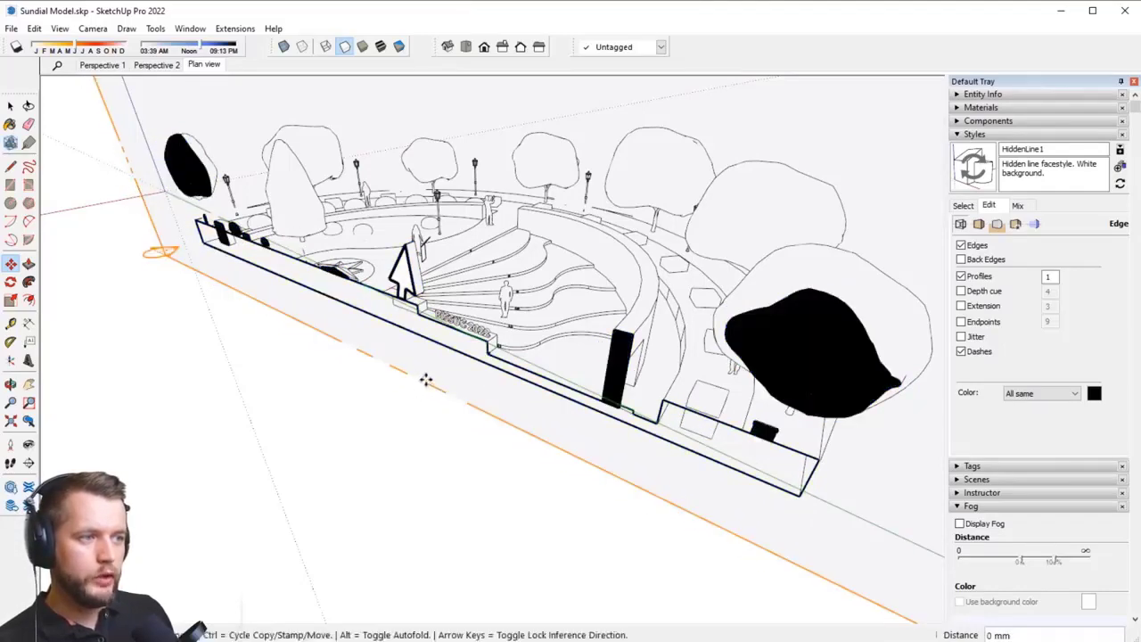
# Step: Rotate the section plane by about 5.2 degrees around a point beside the BISSUC 2022 lettering, and deselect it
pyautogui.moveTo(376, 317); pyautogui.dragTo(543, 254, button='middle')
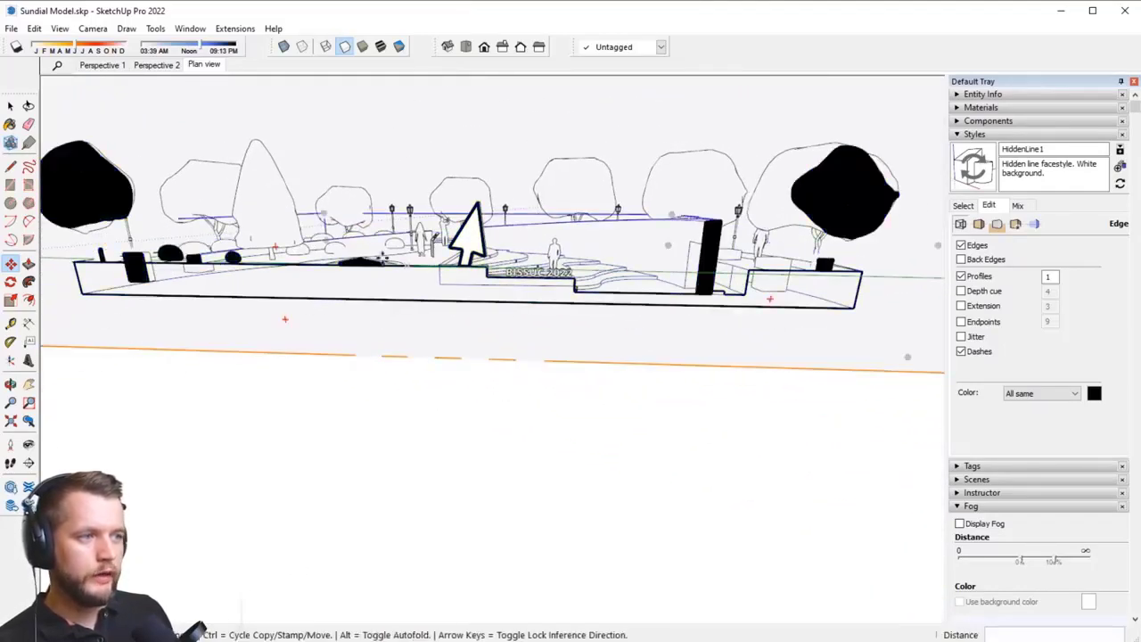
pyautogui.scroll(3, 521, 281)
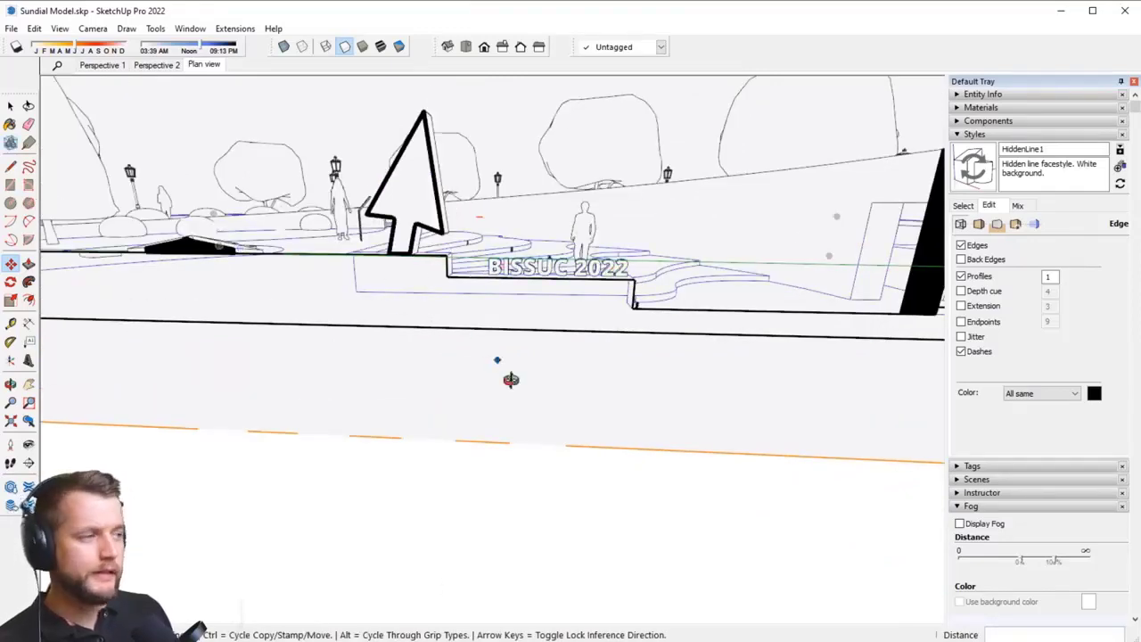
pyautogui.moveTo(509, 380); pyautogui.dragTo(816, 389, button='middle')
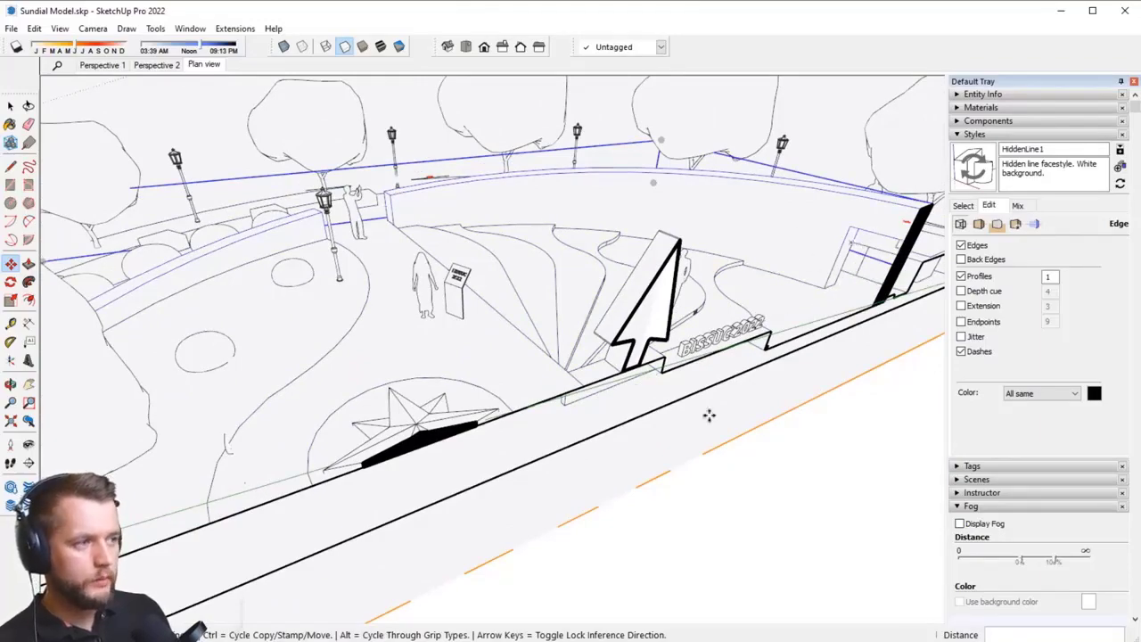
pyautogui.moveTo(707, 412); pyautogui.dragTo(545, 465, button='middle')
pyautogui.press('space')
pyautogui.scroll(-2, 484, 484)
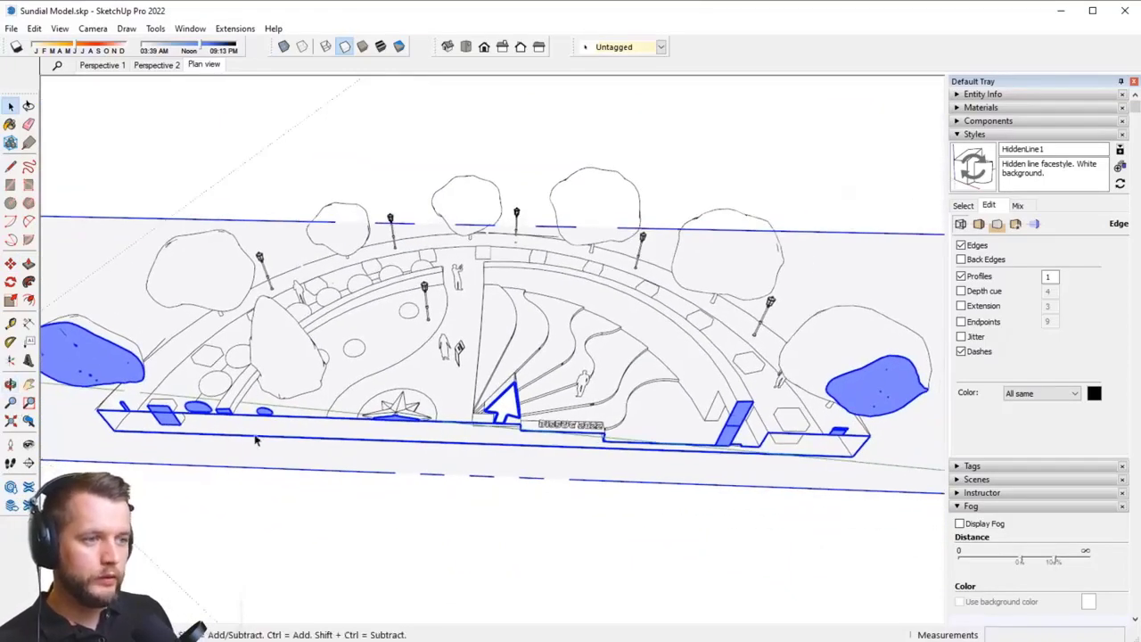
pyautogui.click(9, 283)
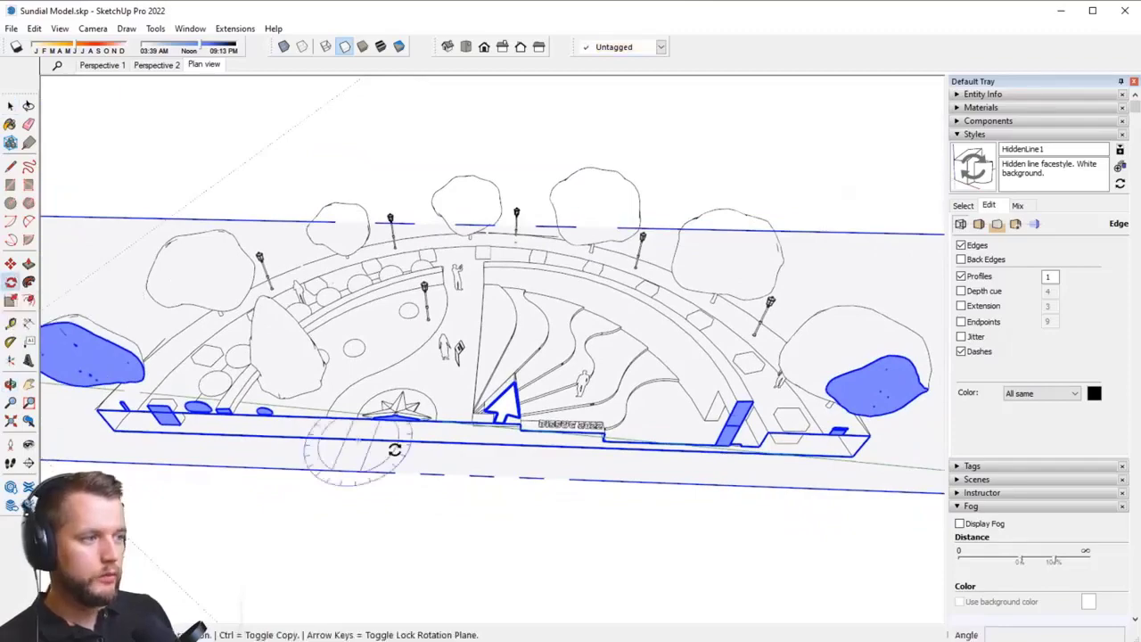
pyautogui.scroll(3, 477, 473)
pyautogui.moveTo(665, 464); pyautogui.dragTo(577, 461, button='middle')
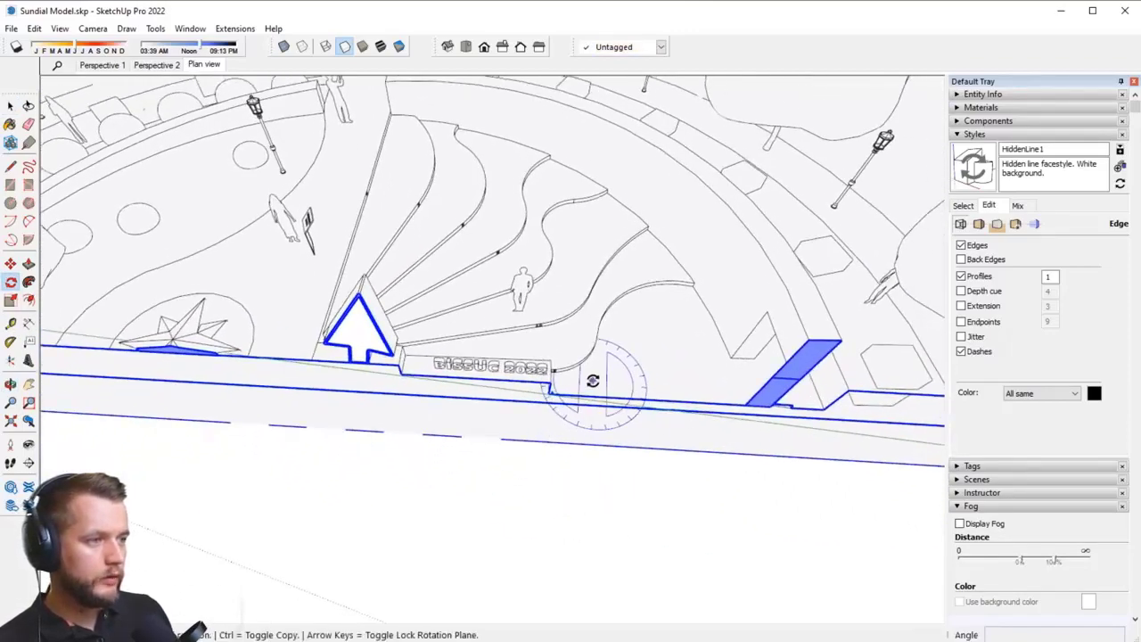
pyautogui.click(594, 396)
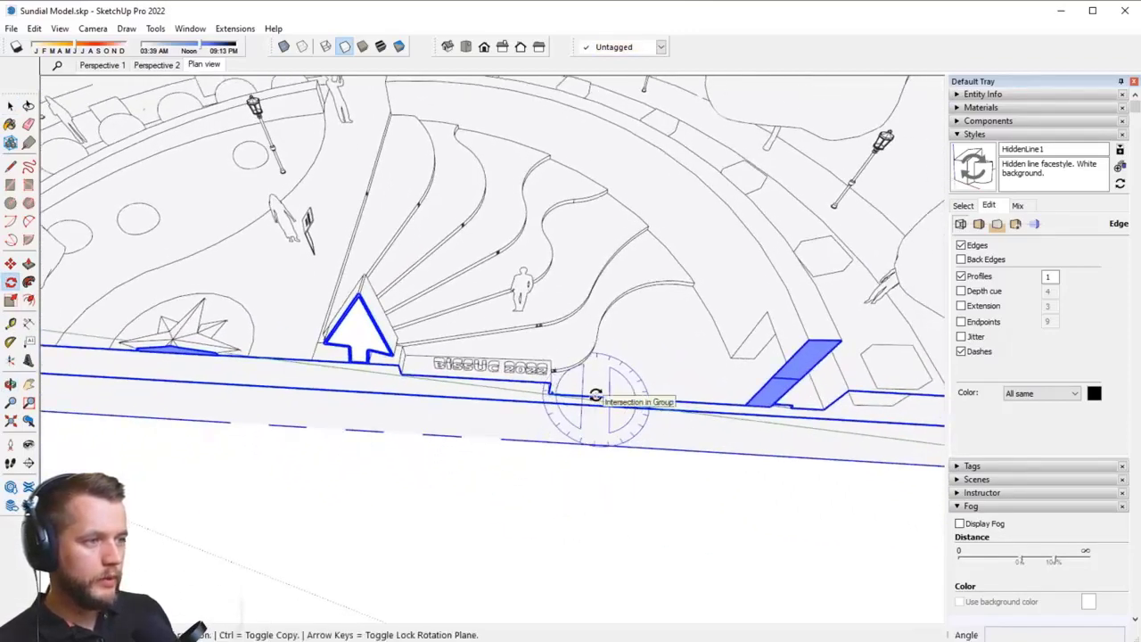
pyautogui.click(726, 399)
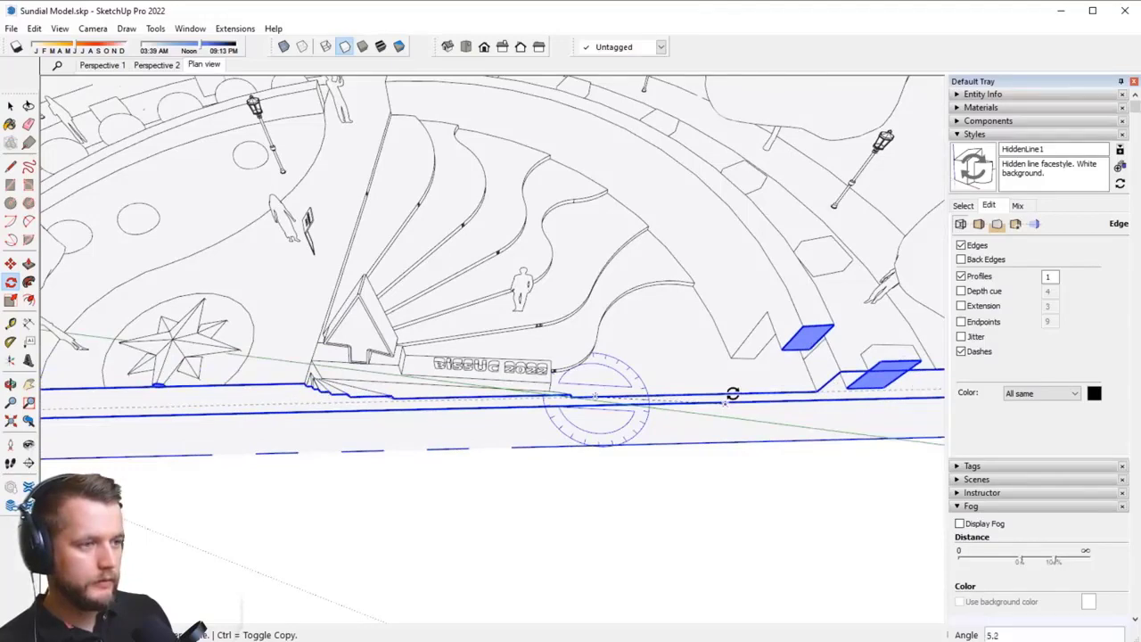
pyautogui.click(732, 393)
pyautogui.press('space')
pyautogui.click(673, 521)
# Step: Examine the rotated section cut from several angles and look up the display options for section planes, cuts and fill
pyautogui.moveTo(570, 450); pyautogui.dragTo(505, 175, button='middle')
pyautogui.scroll(-2, 595, 306)
pyautogui.moveTo(595, 306); pyautogui.dragTo(632, 422, button='middle')
pyautogui.scroll(-3, 312, 387)
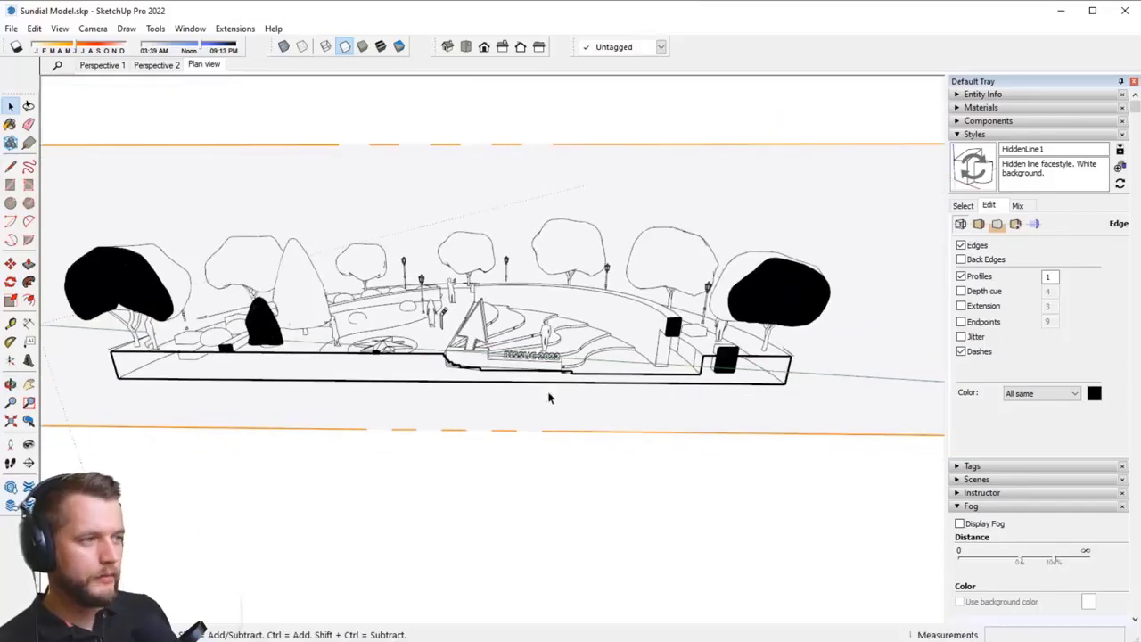
pyautogui.moveTo(548, 399); pyautogui.dragTo(827, 294, button='middle')
pyautogui.moveTo(299, 307); pyautogui.dragTo(127, 349, button='middle')
pyautogui.moveTo(403, 326); pyautogui.dragTo(395, 397, button='middle')
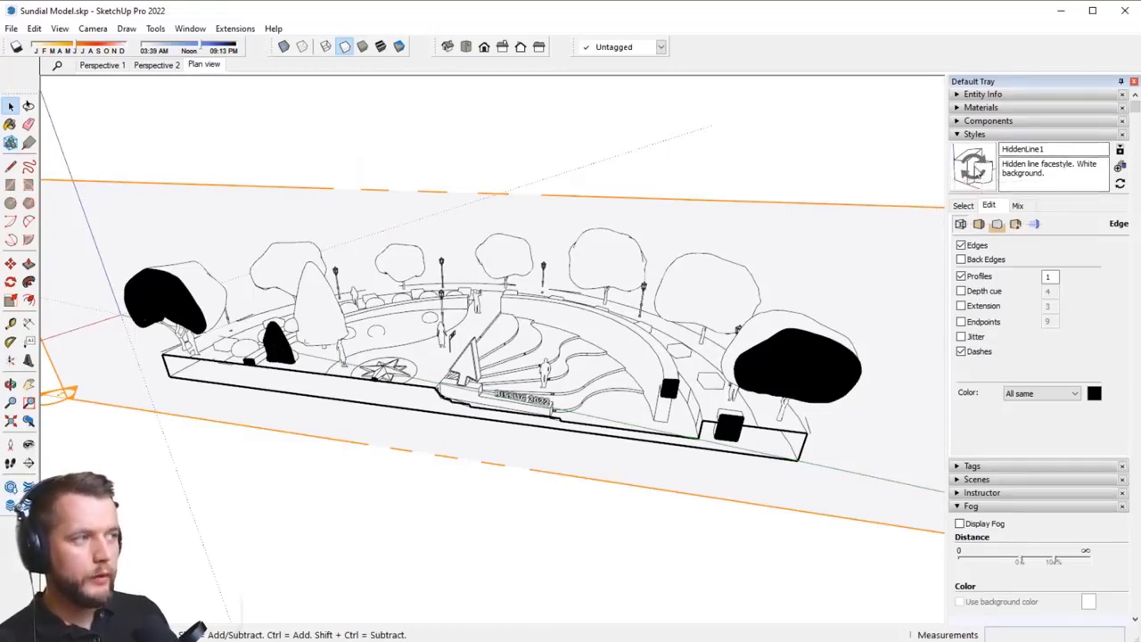
pyautogui.click(60, 28)
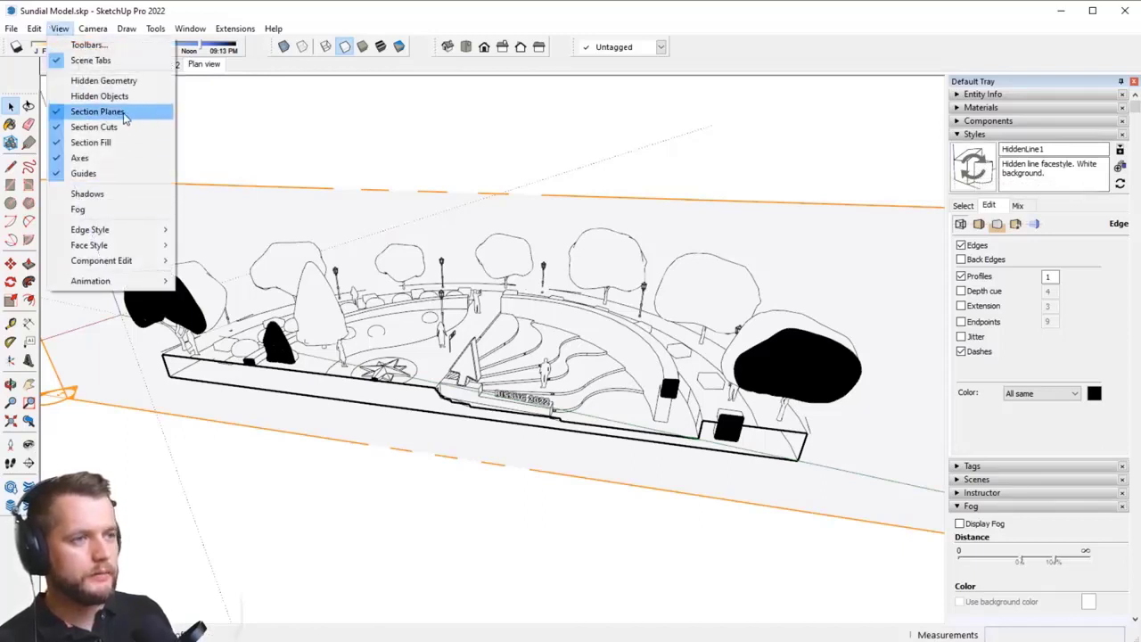
pyautogui.click(613, 176)
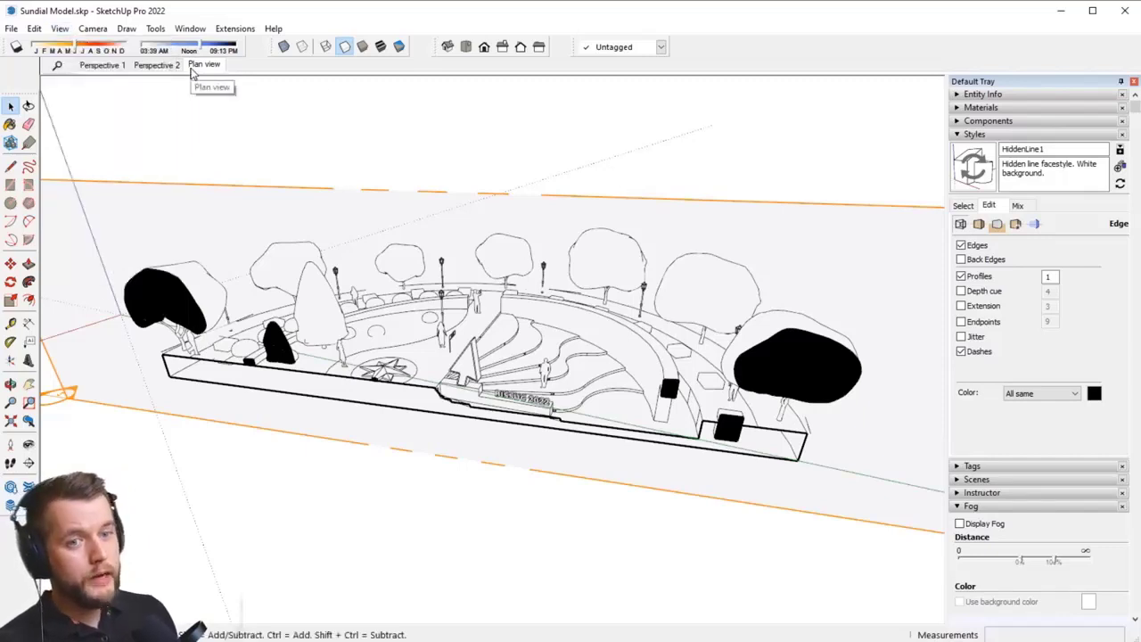
# Step: Try aligning the view with the section plane while the camera is in perspective
pyautogui.click(192, 72)
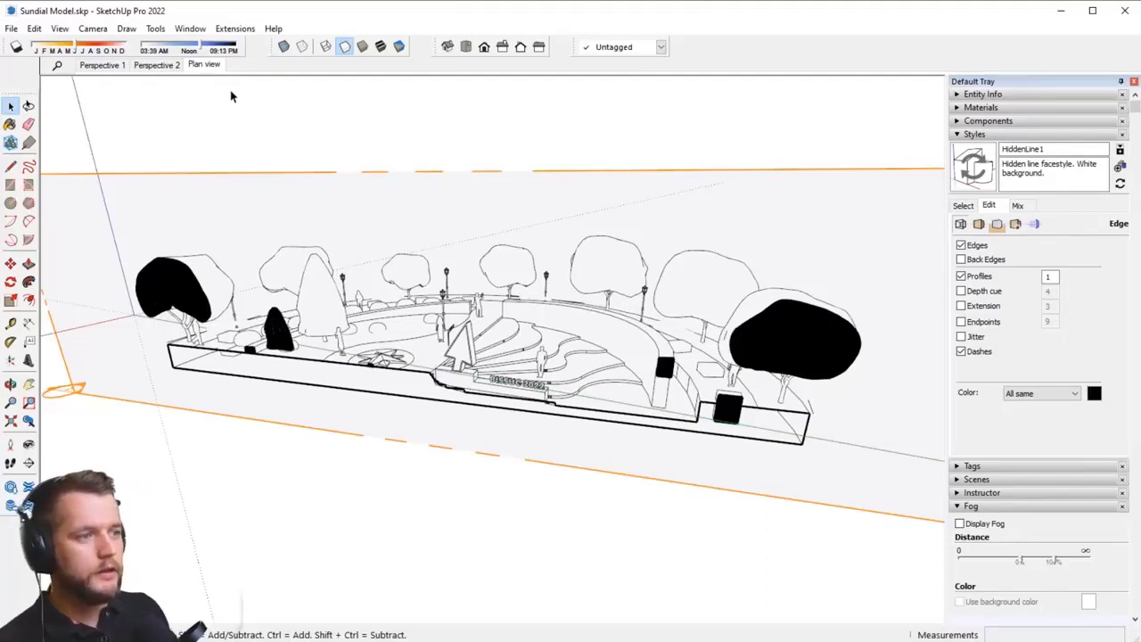
pyautogui.hotkey('ctrl', 'a')
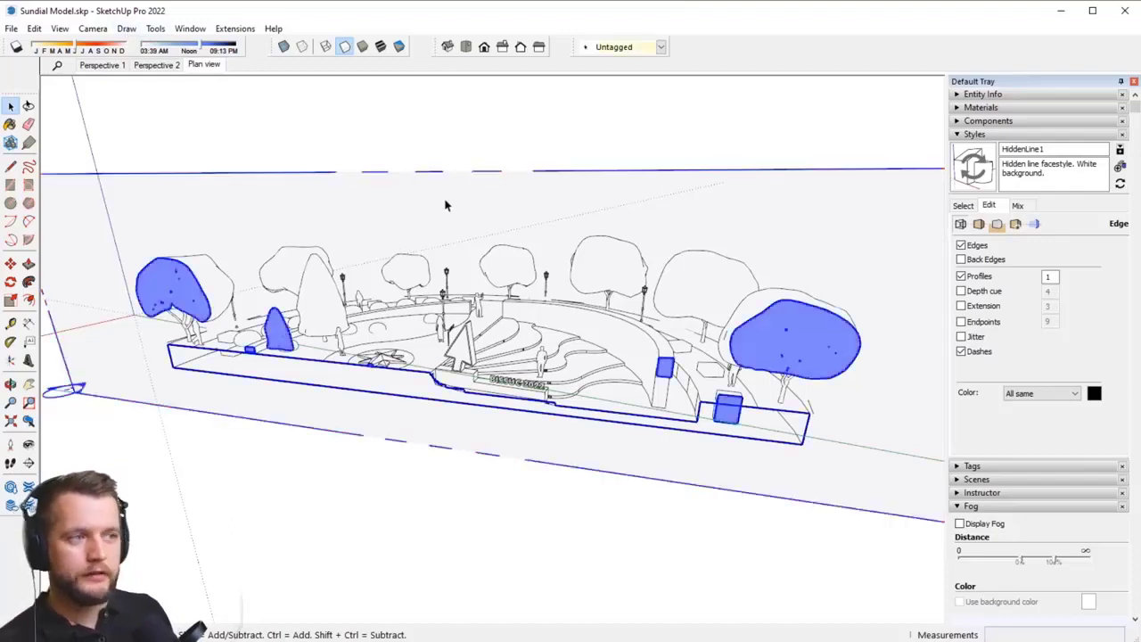
pyautogui.rightClick(440, 194)
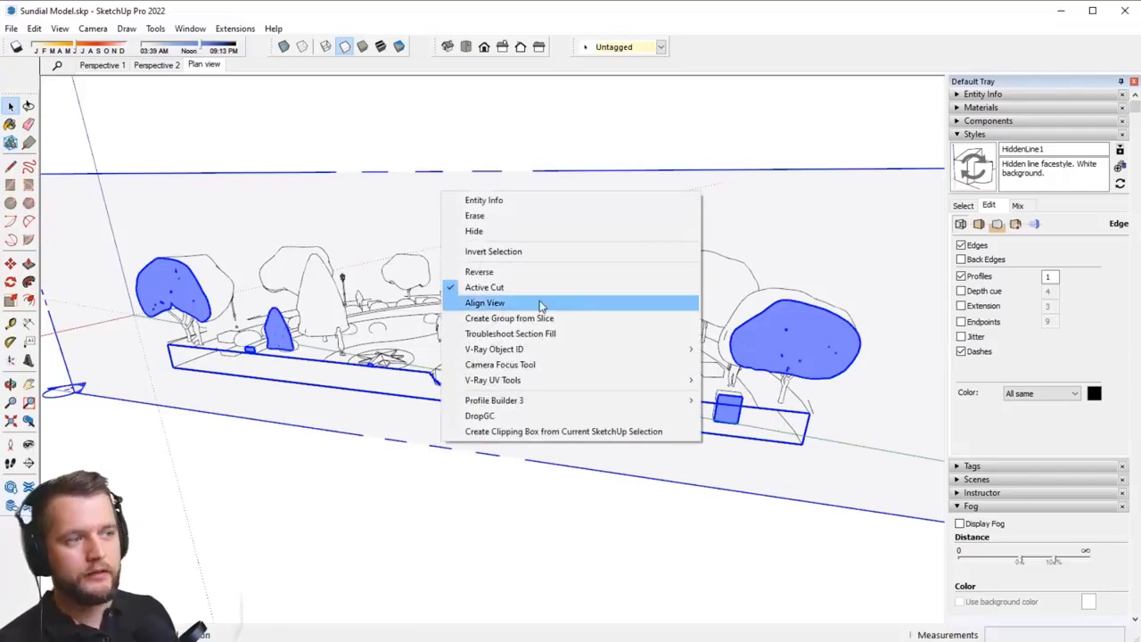
pyautogui.click(486, 302)
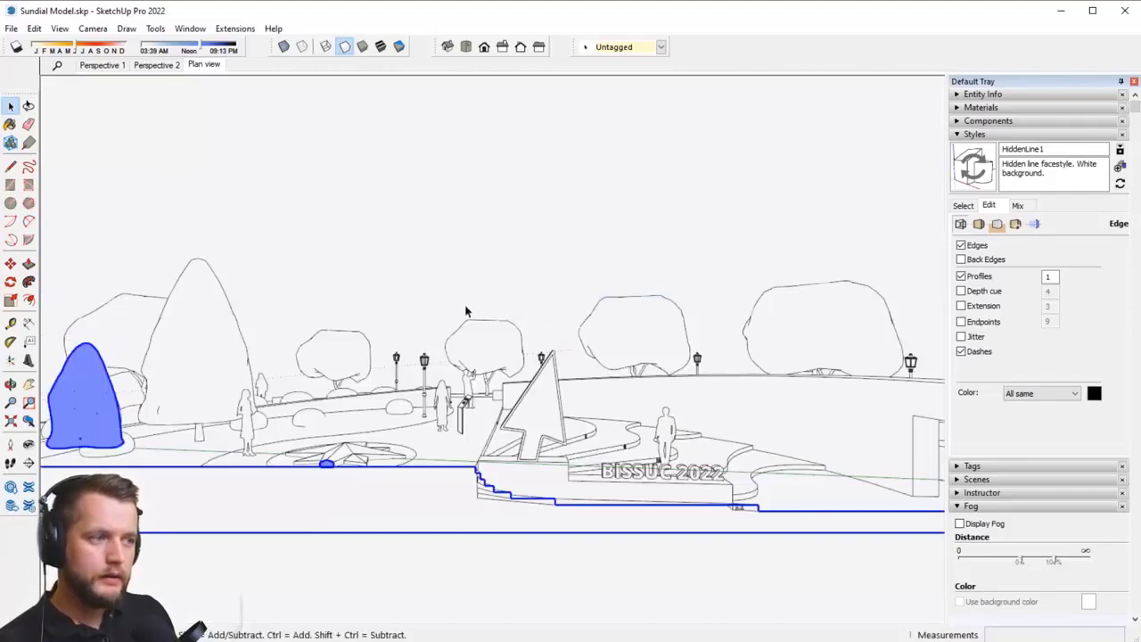
pyautogui.scroll(-1, 466, 311)
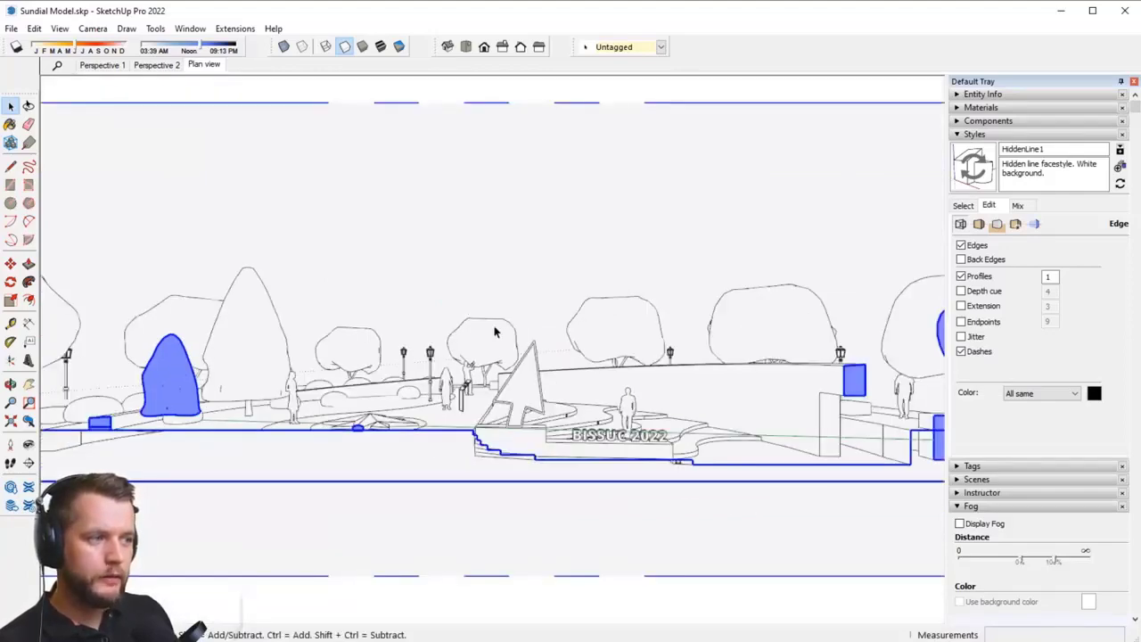
pyautogui.moveTo(735, 274); pyautogui.dragTo(405, 409, button='middle')
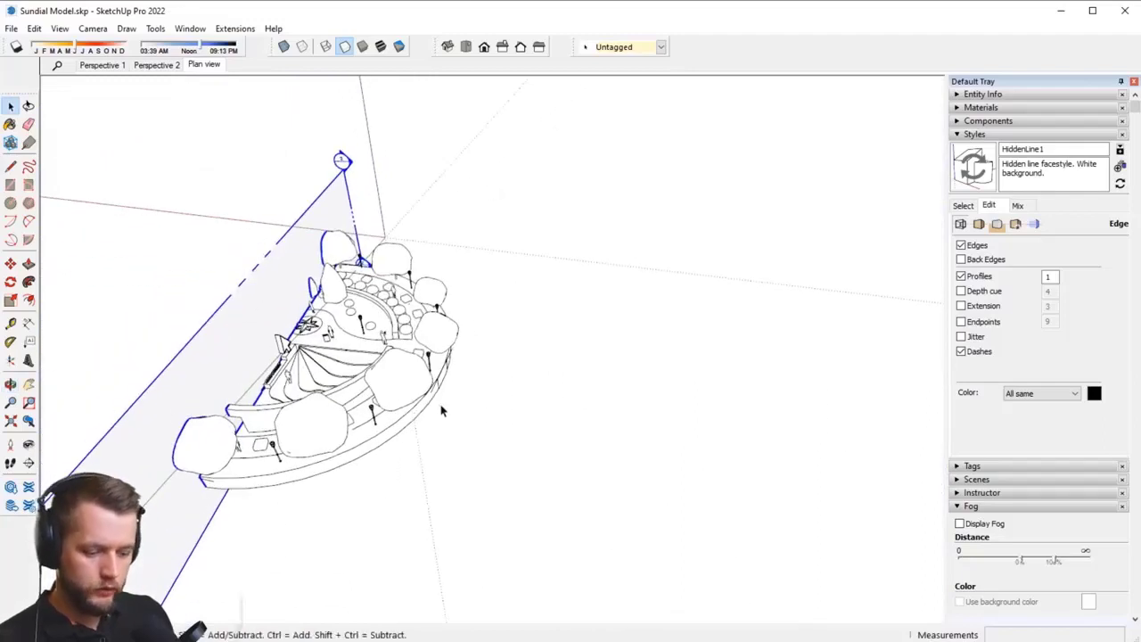
# Step: Draw a square about 6300 mm wide beside the sundial model, pull it up into a box, and select the box
pyautogui.press('r')
pyautogui.click(625, 398)
pyautogui.click(688, 380)
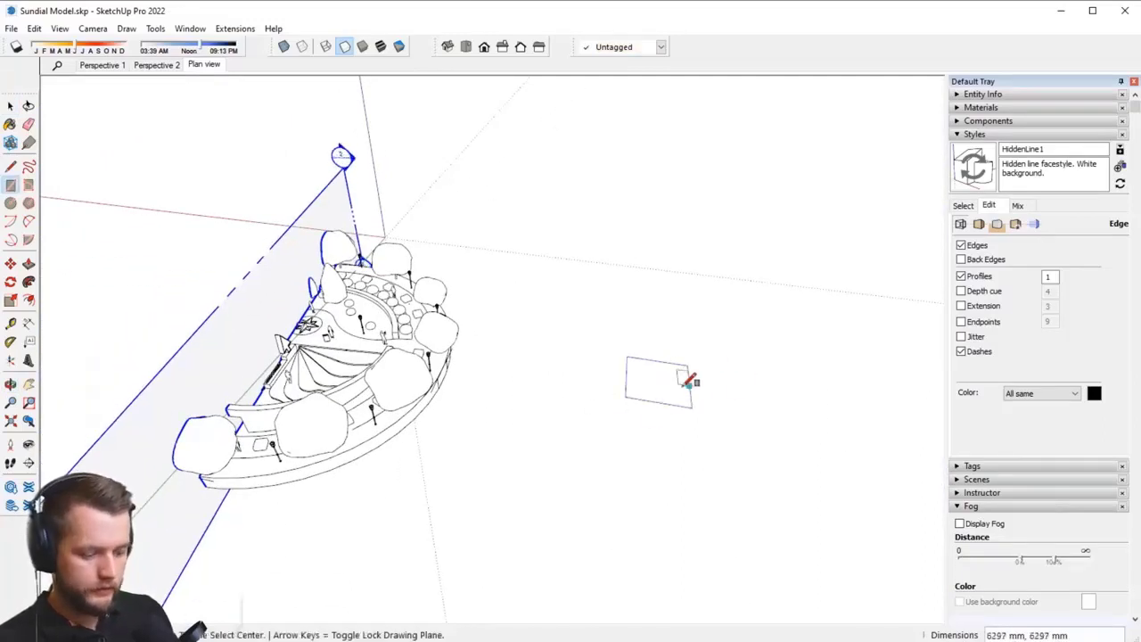
pyautogui.press('p')
pyautogui.click(661, 392)
pyautogui.click(673, 333)
pyautogui.press('space')
pyautogui.moveTo(572, 236); pyautogui.dragTo(738, 447)
pyautogui.press('q')
pyautogui.moveTo(674, 415); pyautogui.dragTo(447, 357, button='middle')
pyautogui.press('space')
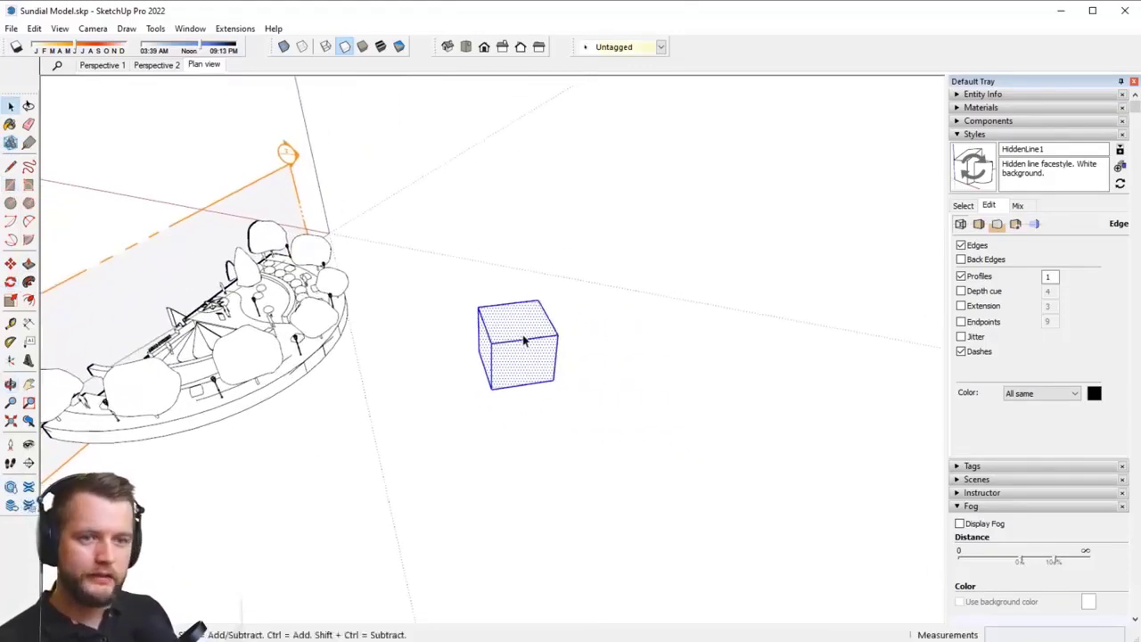
pyautogui.moveTo(524, 339); pyautogui.dragTo(597, 327, button='middle')
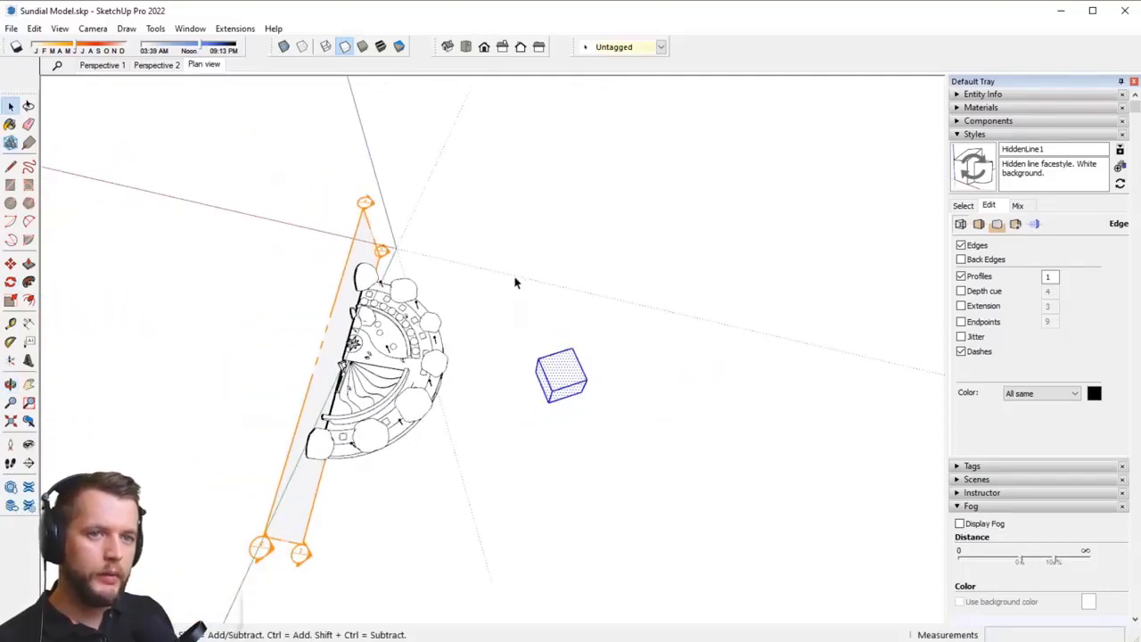
pyautogui.moveTo(597, 208); pyautogui.dragTo(634, 331, button='middle')
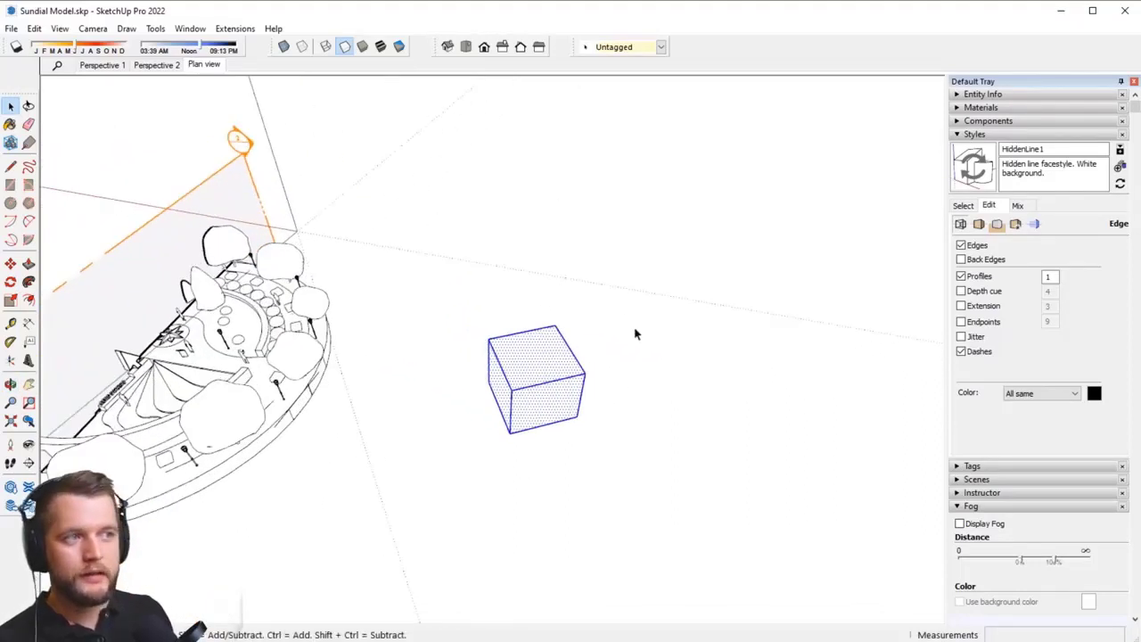
# Step: Show the model from the front, and align the view with one of the box's vertical faces
pyautogui.click(484, 48)
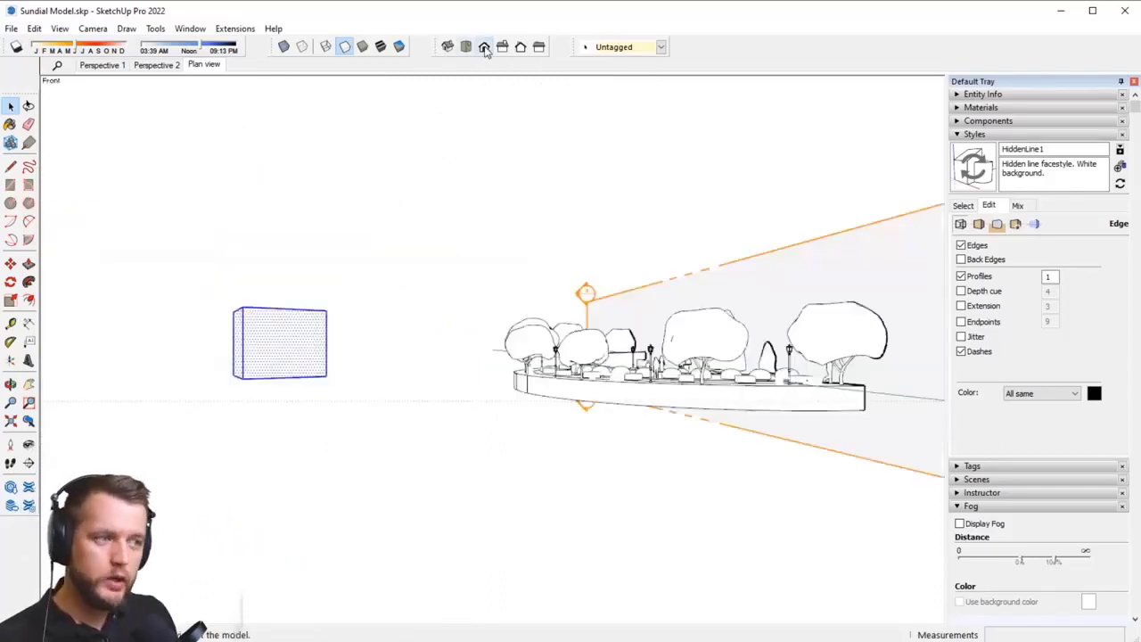
pyautogui.scroll(3, 231, 339)
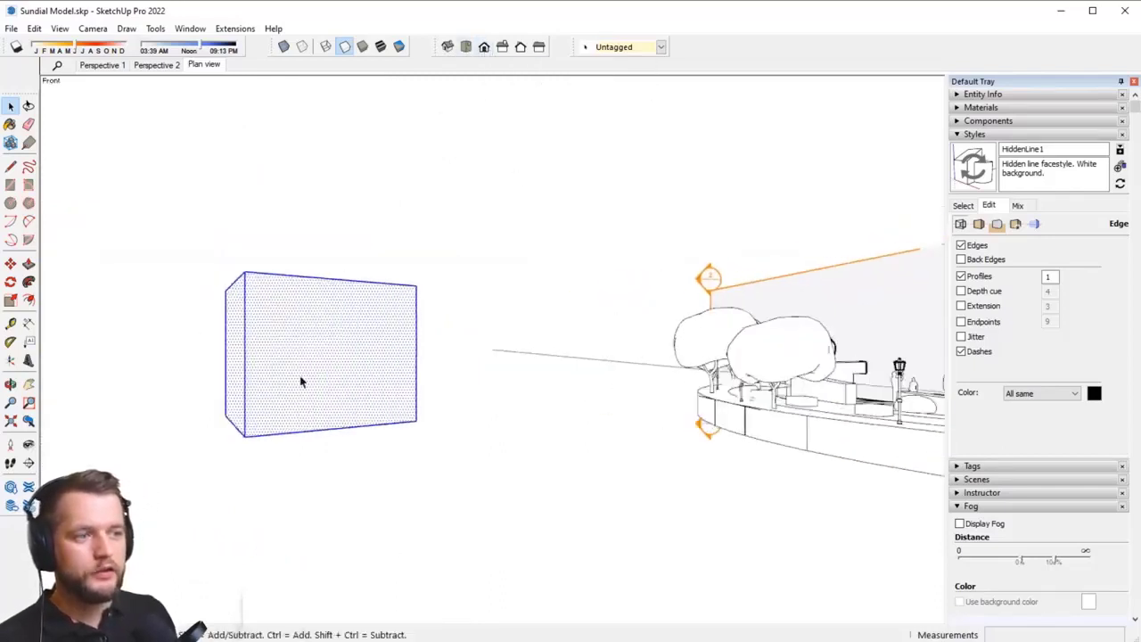
pyautogui.moveTo(362, 288); pyautogui.dragTo(413, 468, button='middle')
pyautogui.scroll(-5, 437, 318)
pyautogui.rightClick(450, 307)
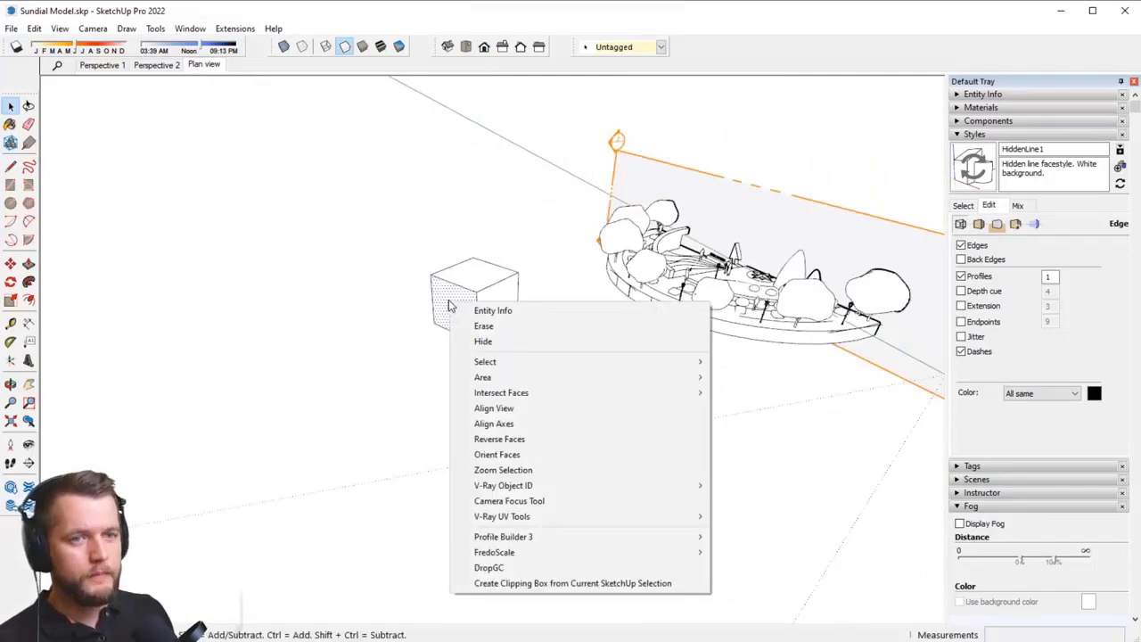
pyautogui.click(518, 412)
# Step: Delete the box beside the sundial model
pyautogui.moveTo(590, 368); pyautogui.dragTo(433, 441, button='middle')
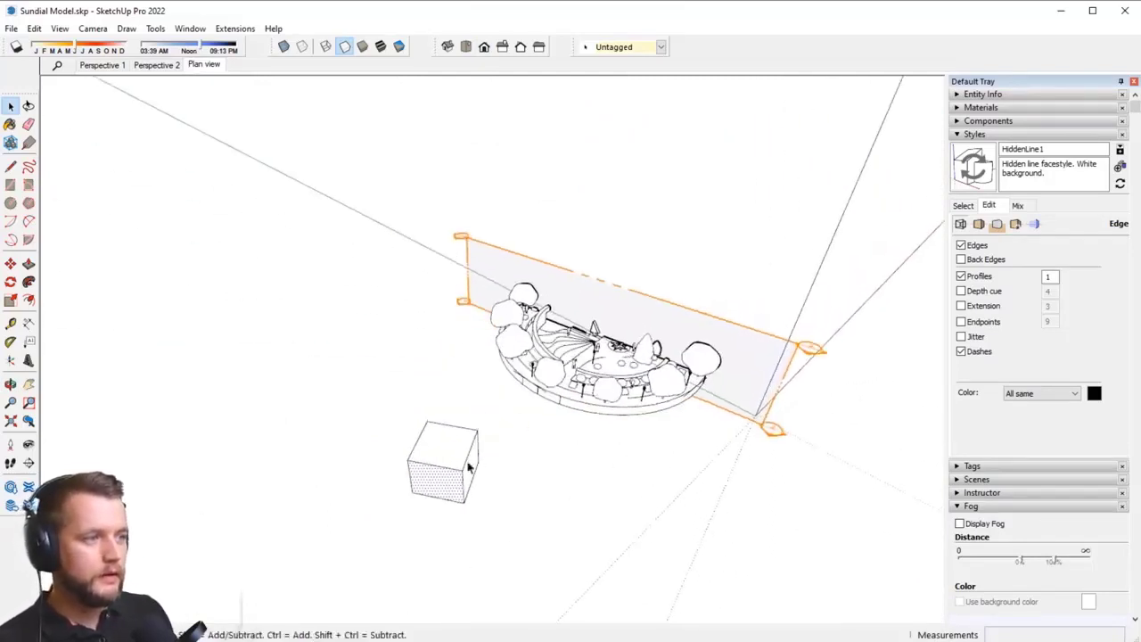
pyautogui.tripleClick(429, 438)
pyautogui.press('Delete')
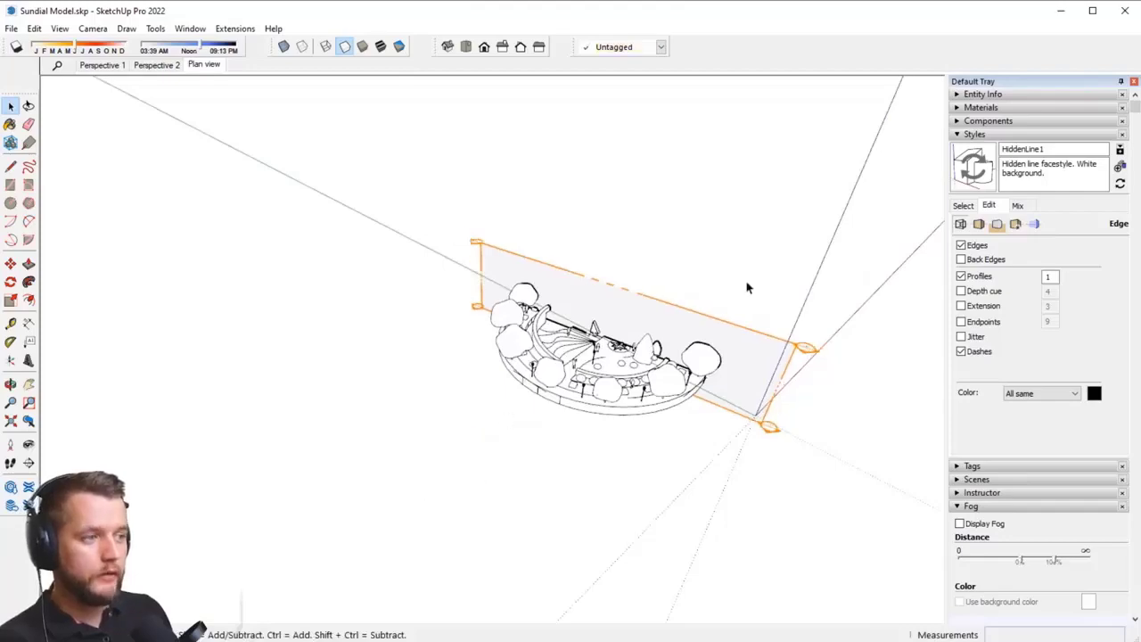
# Step: Switch the camera to Parallel Projection, align the view with the section plane, and frame the whole cut
pyautogui.moveTo(759, 299); pyautogui.dragTo(186, 378, button='middle')
pyautogui.moveTo(406, 411); pyautogui.dragTo(166, 285, button='middle')
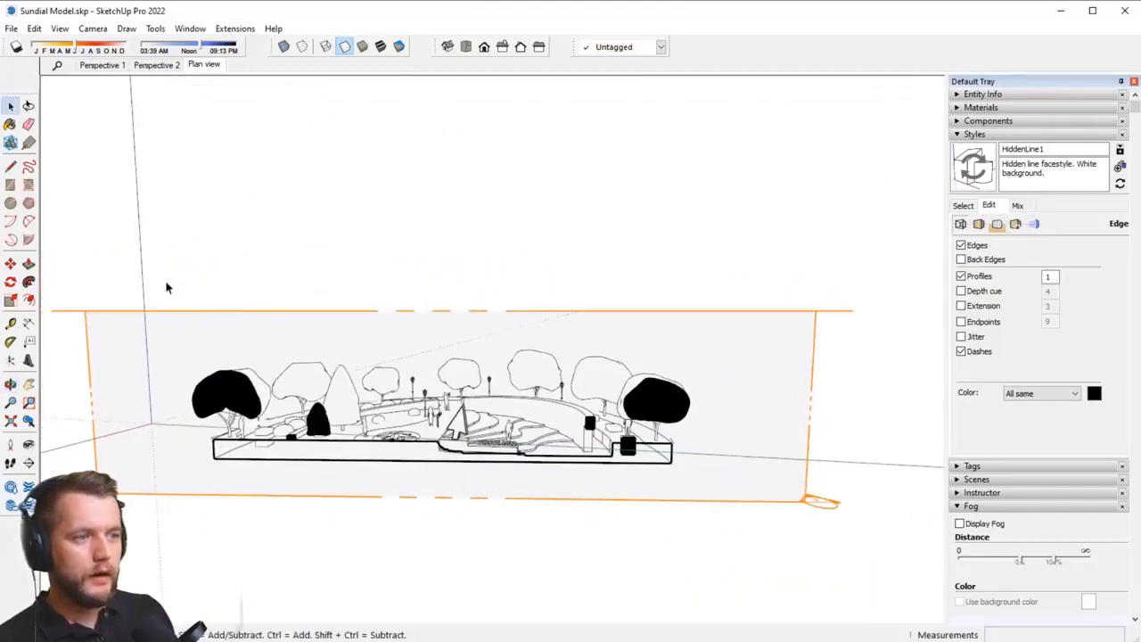
pyautogui.click(97, 33)
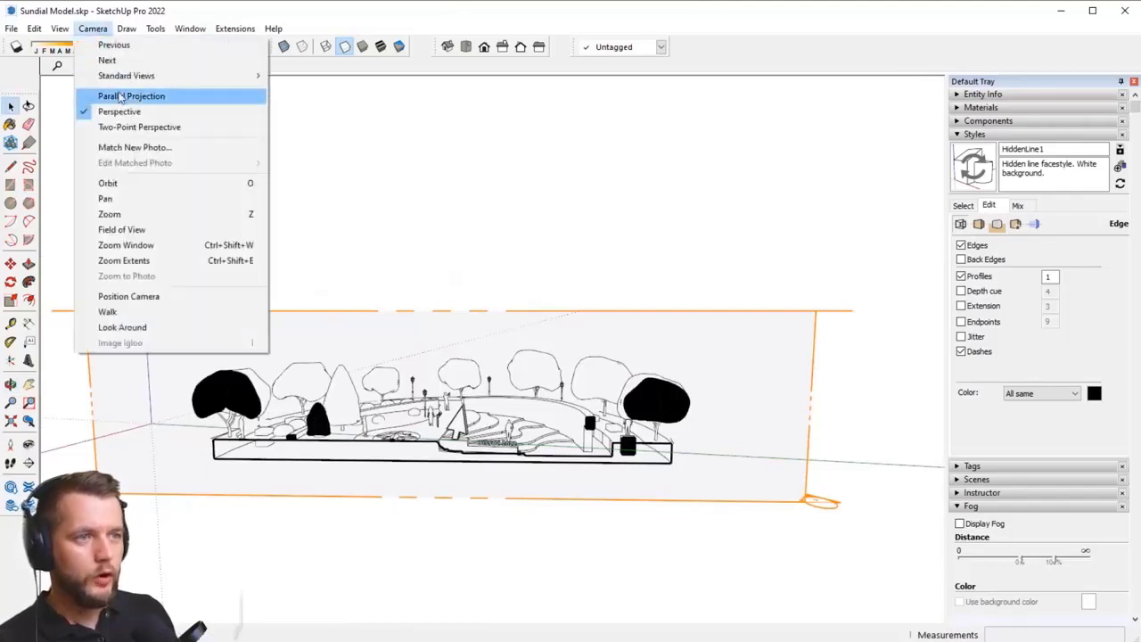
pyautogui.click(118, 110)
pyautogui.rightClick(628, 345)
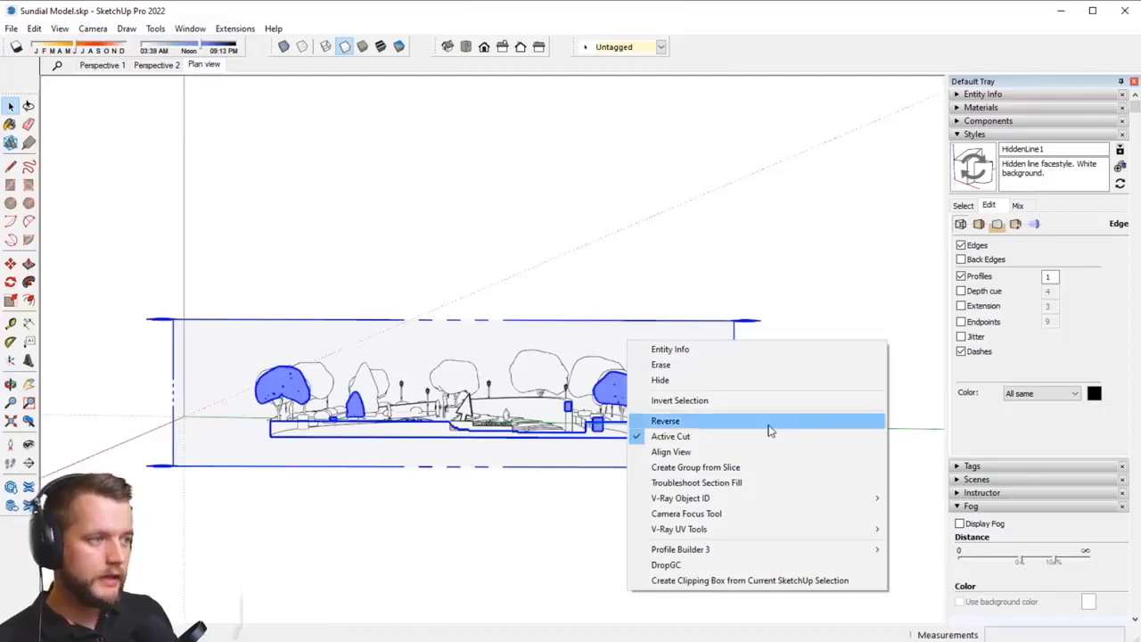
pyautogui.click(734, 457)
pyautogui.scroll(5, 571, 436)
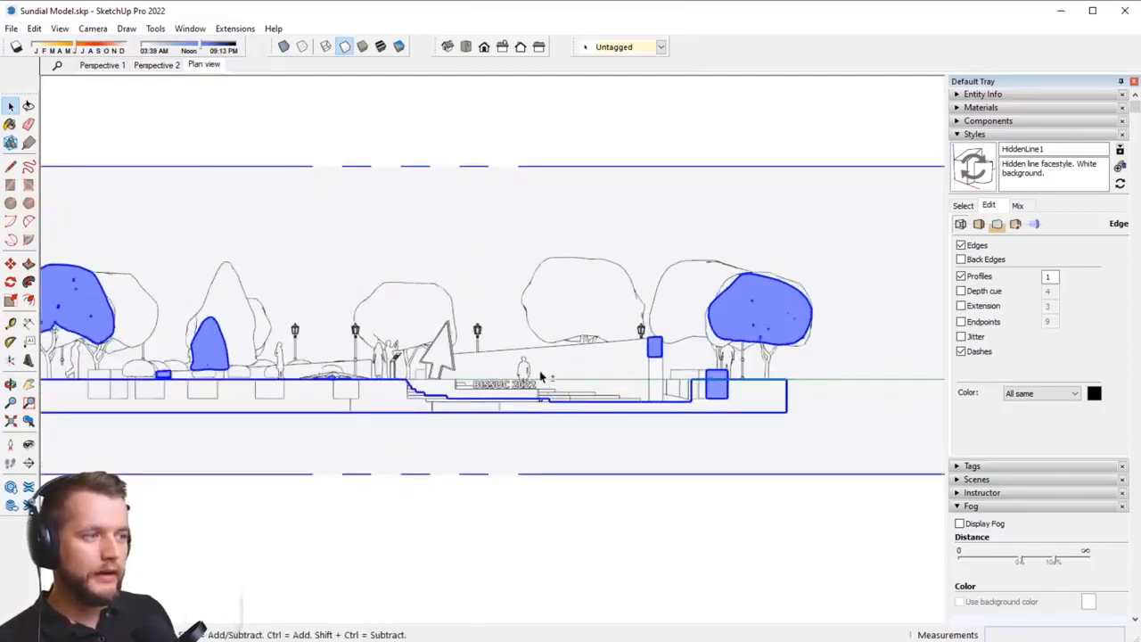
pyautogui.keyDown('shift'); pyautogui.moveTo(504, 378); pyautogui.dragTo(602, 397, button='middle'); pyautogui.keyUp('shift')
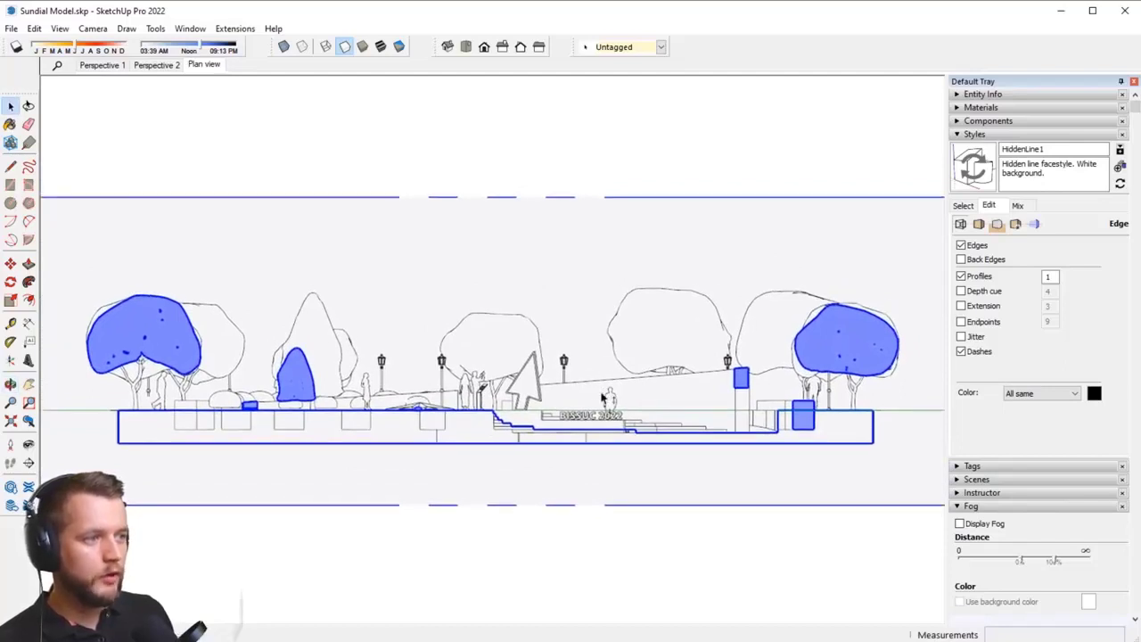
pyautogui.click(621, 590)
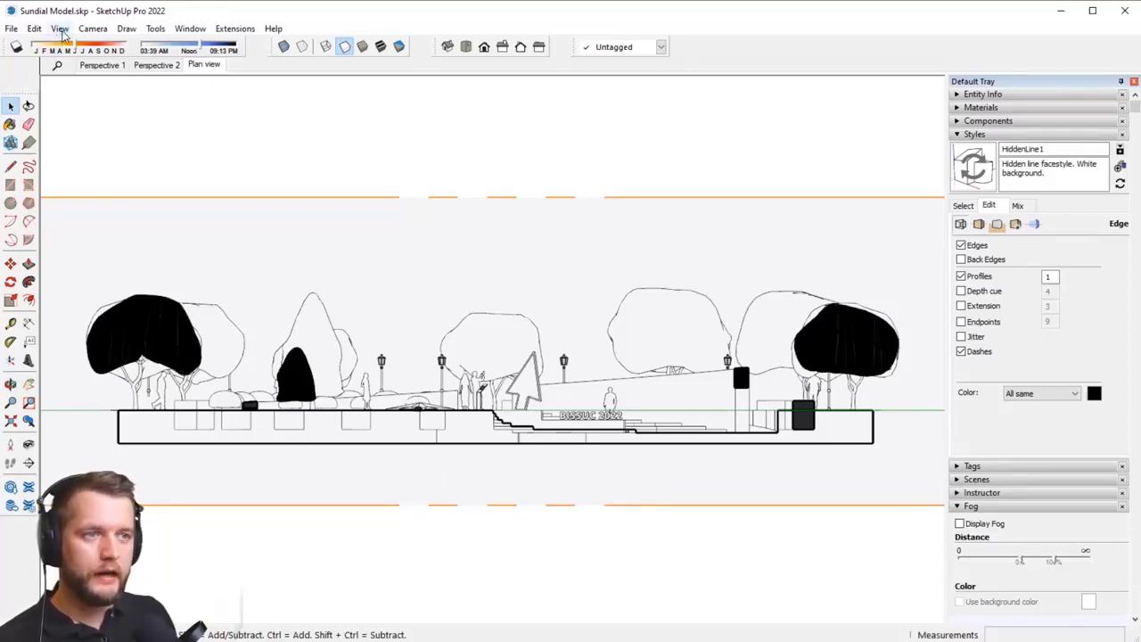
# Step: Hide the section planes and turn off Section Fill, keeping the section cuts displayed
pyautogui.click(60, 31)
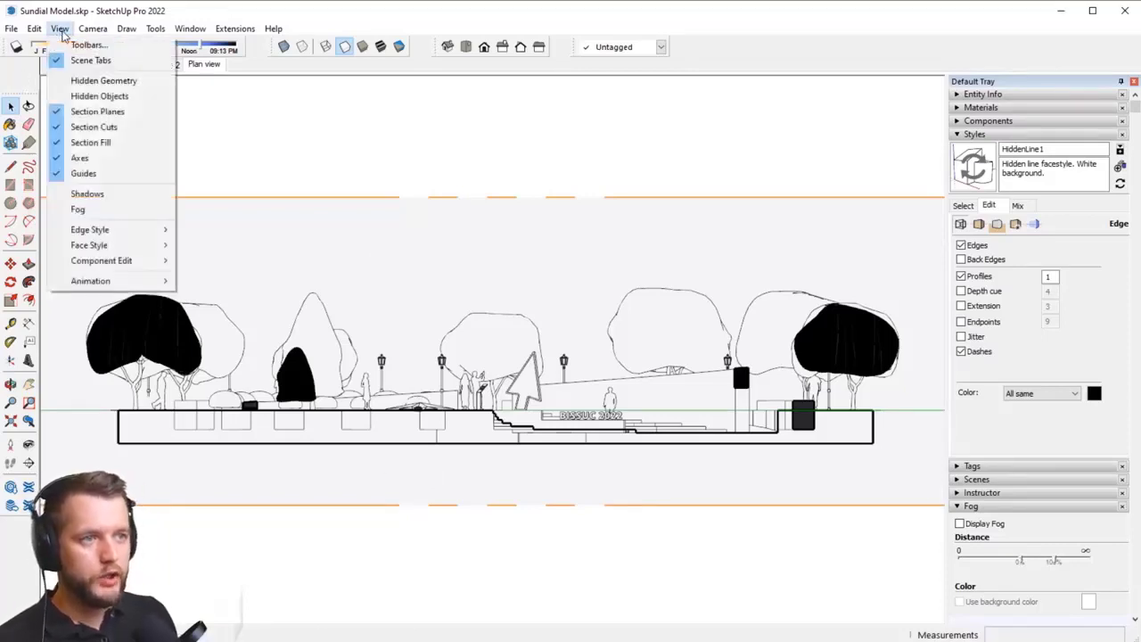
pyautogui.click(133, 114)
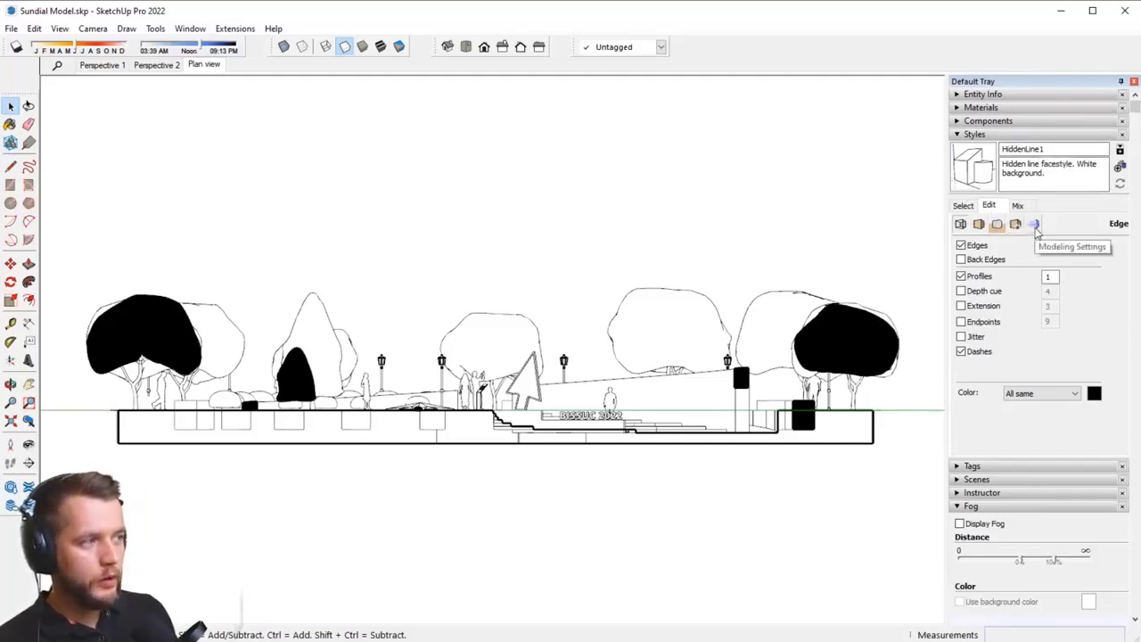
pyautogui.click(1034, 225)
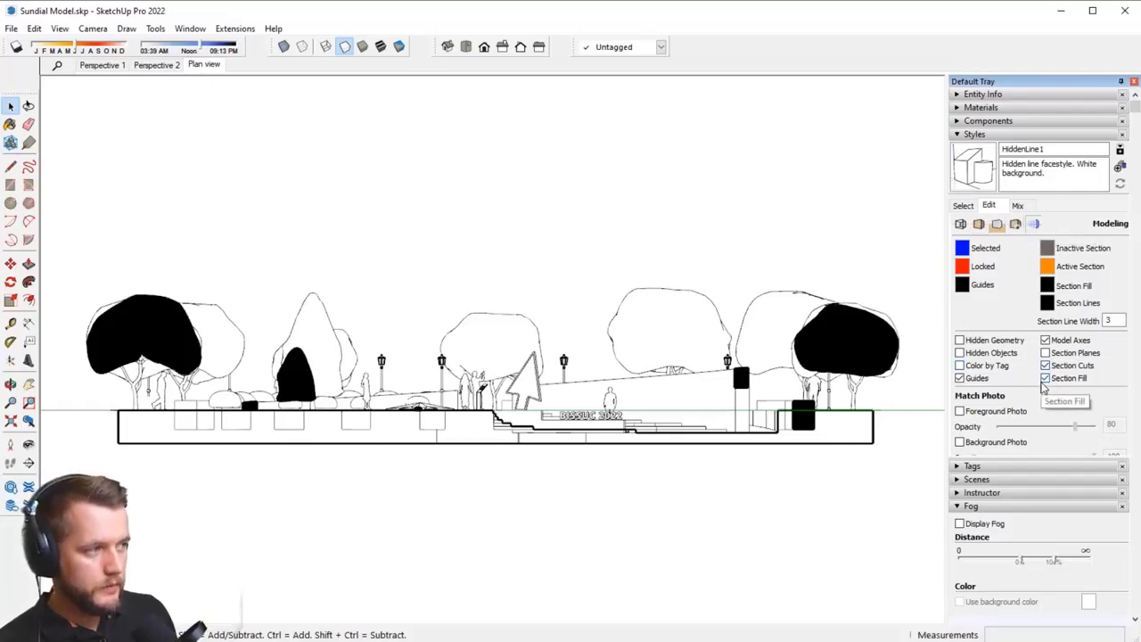
pyautogui.click(60, 28)
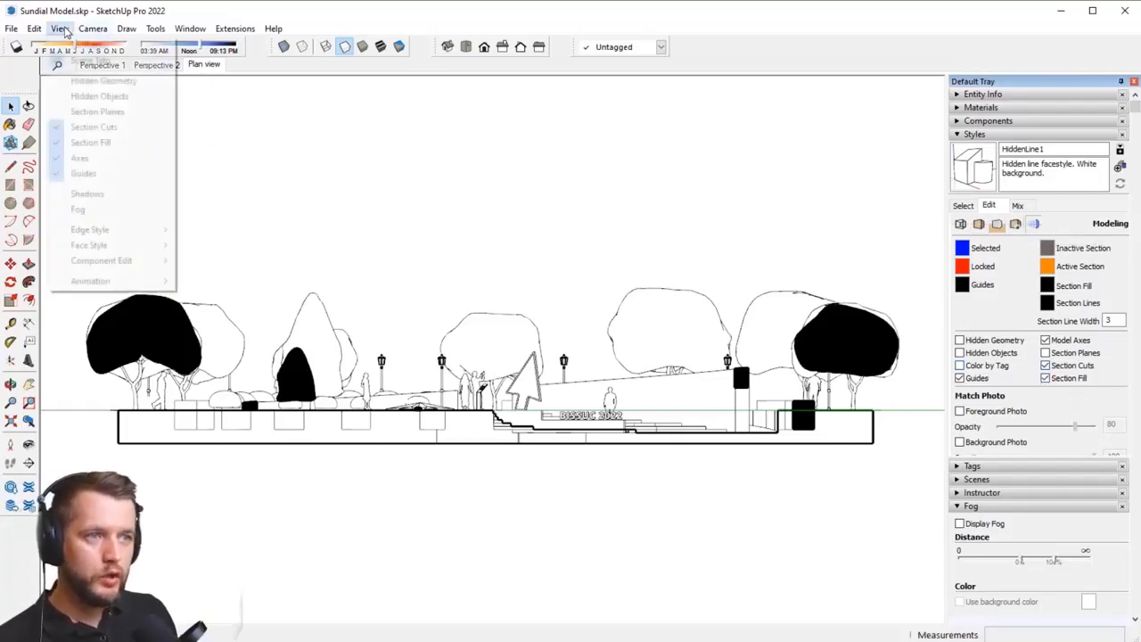
pyautogui.click(133, 145)
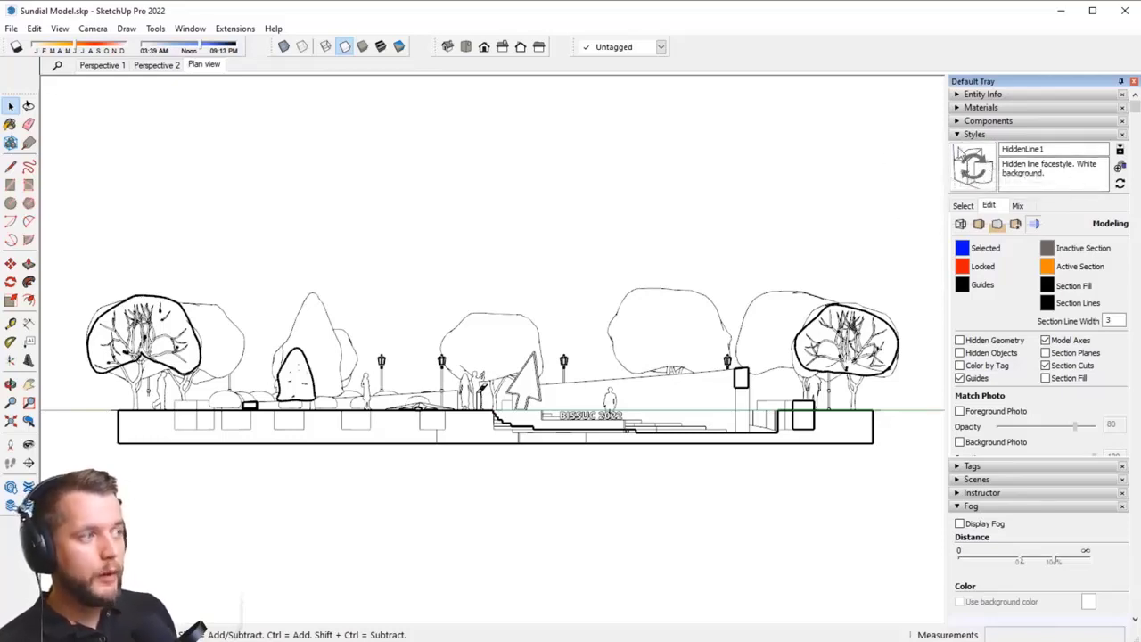
# Step: Add a scene of the aligned section cut after Plan view and name it Section
pyautogui.rightClick(209, 68)
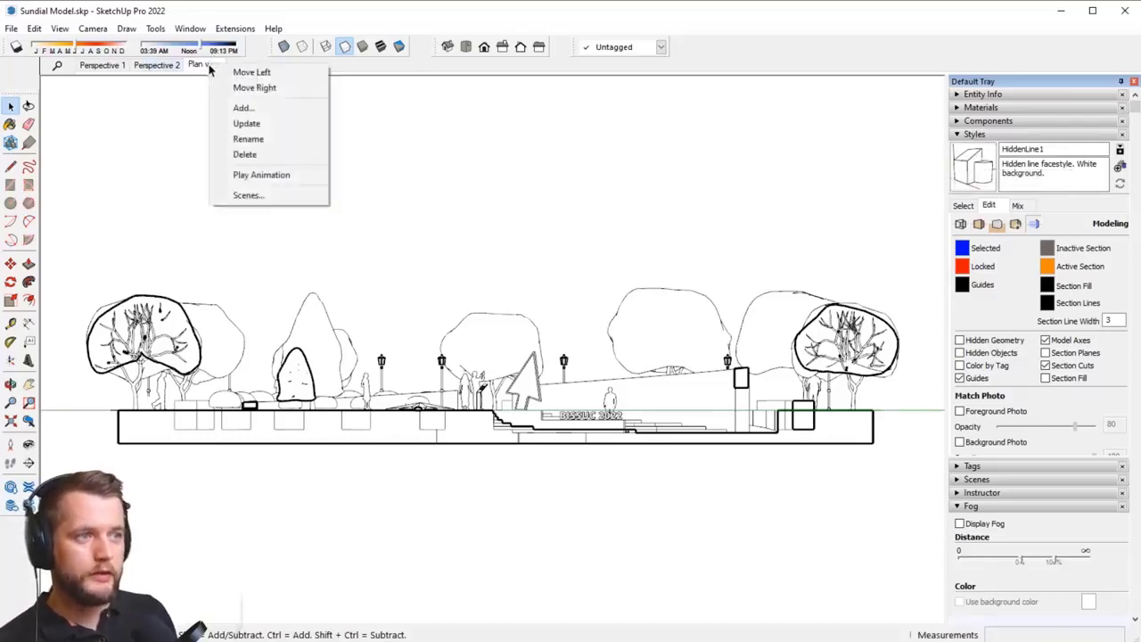
pyautogui.click(257, 108)
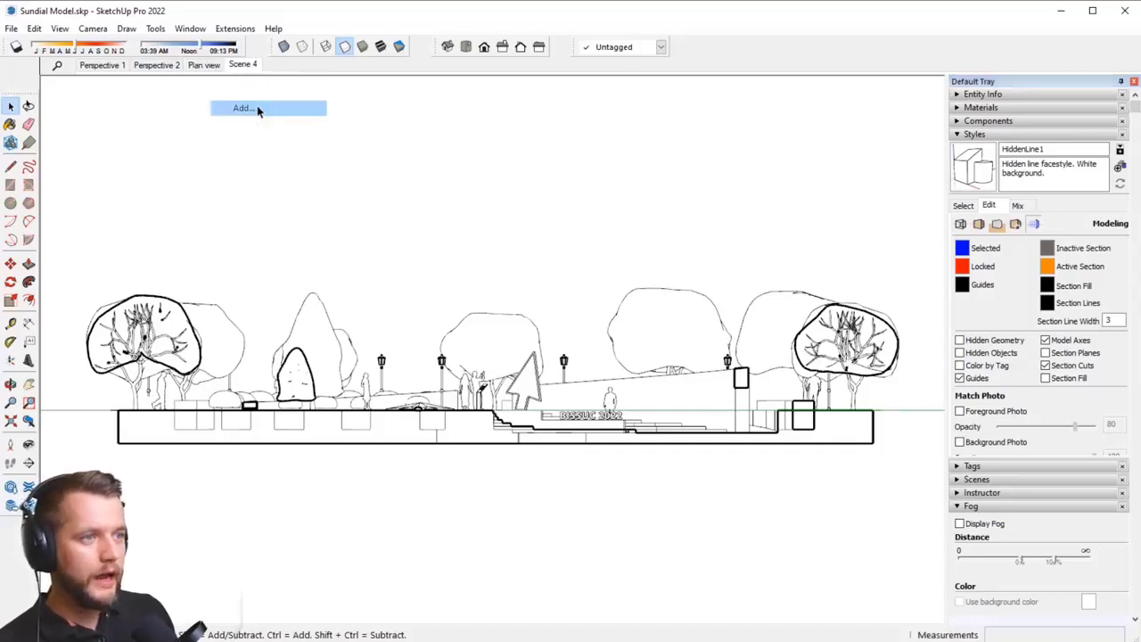
pyautogui.click(976, 135)
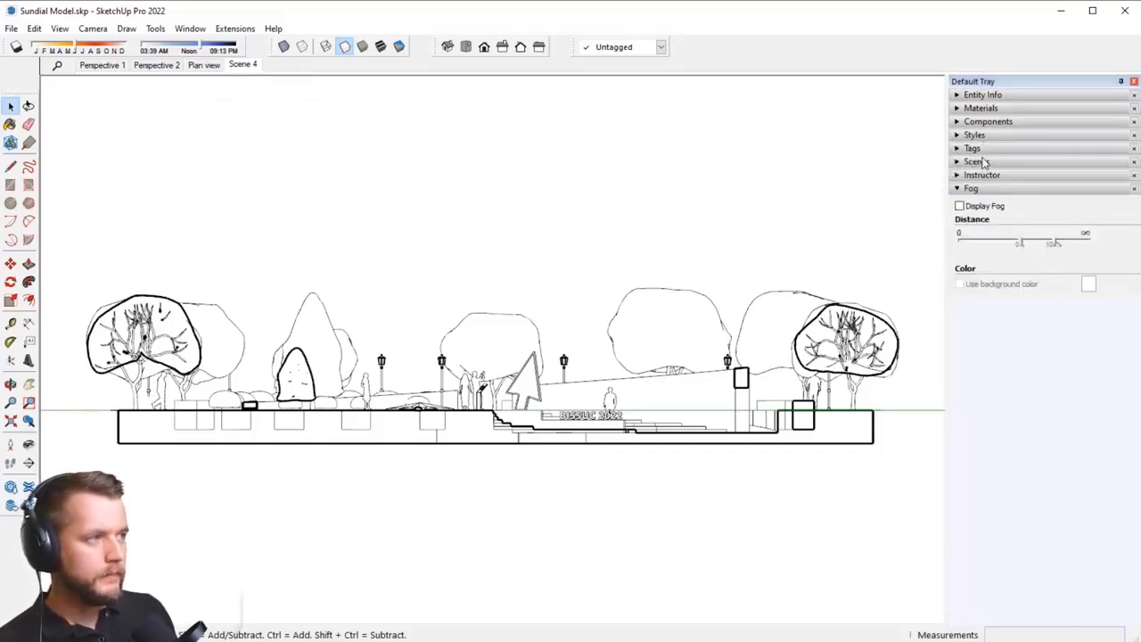
pyautogui.click(976, 161)
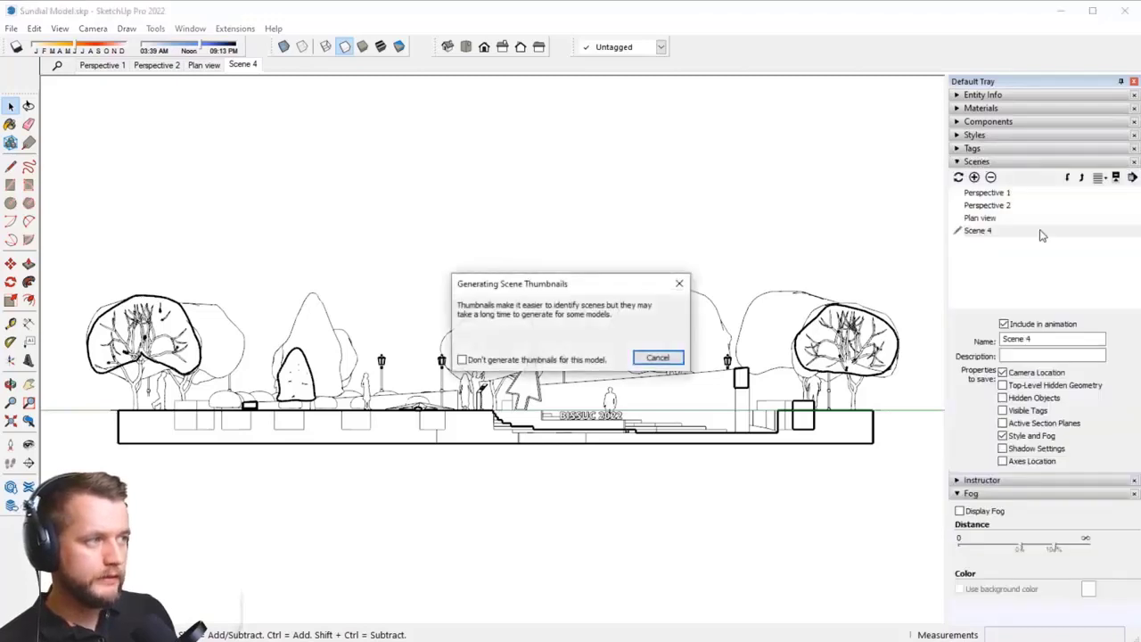
pyautogui.tripleClick(1043, 338)
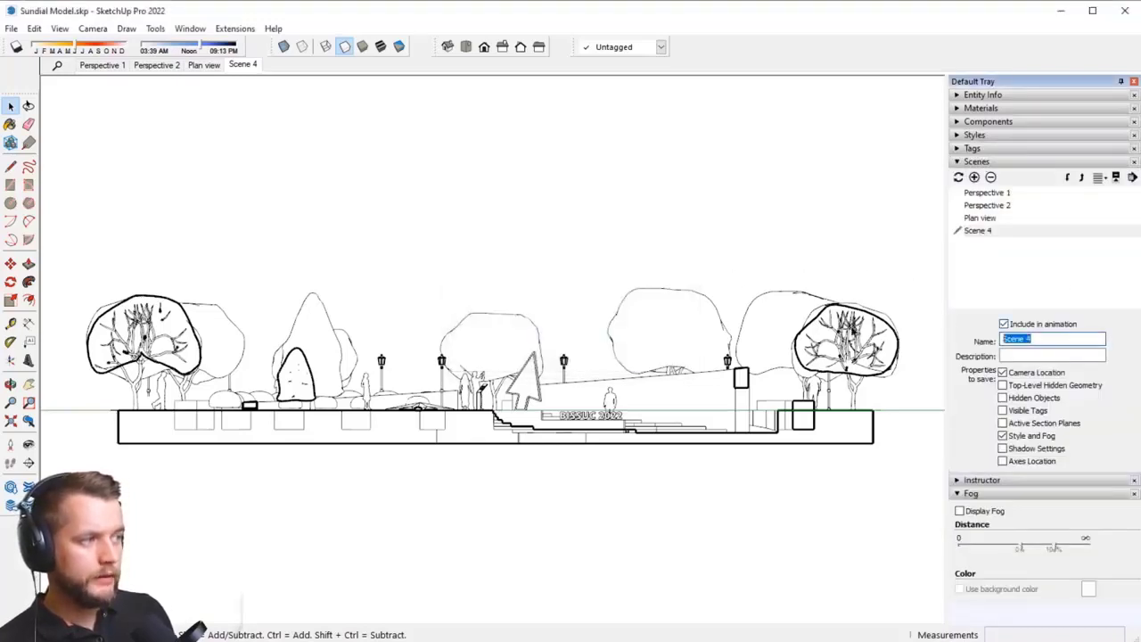
pyautogui.write('Section')
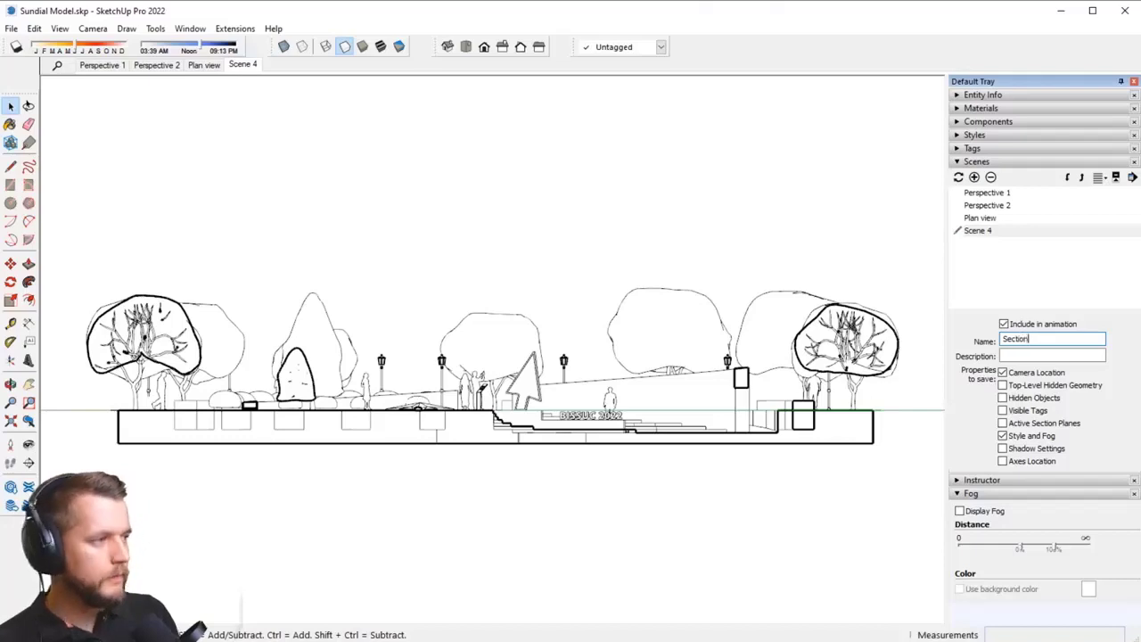
pyautogui.press('Return')
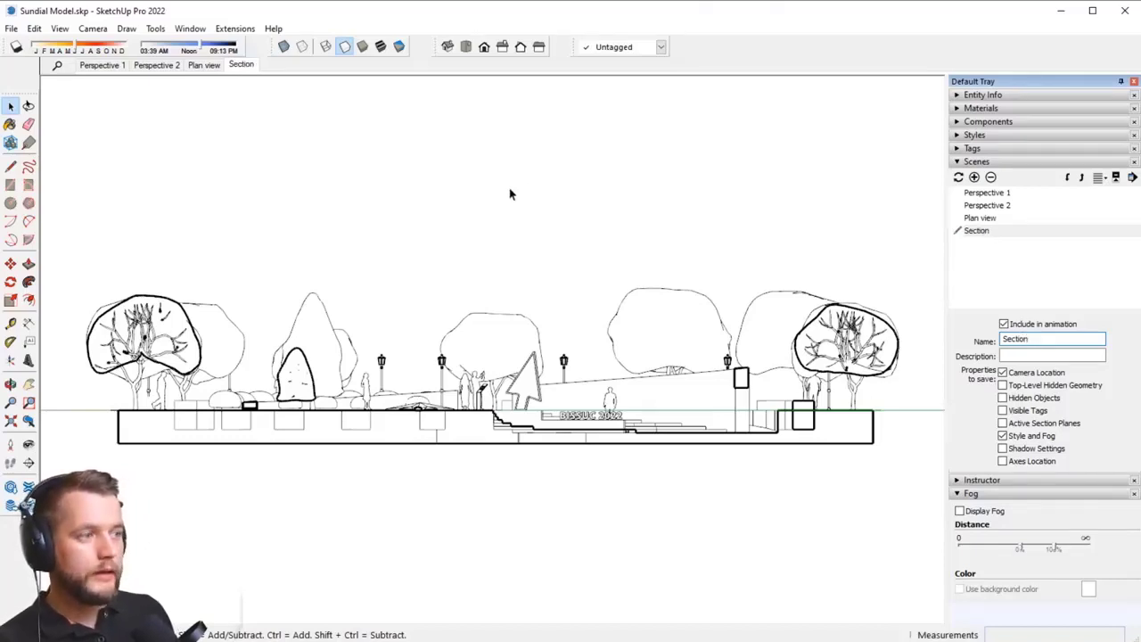
# Step: Step through the Plan view, Perspective 2 and Perspective 1 scenes to check how the section cut affects each
pyautogui.click(203, 65)
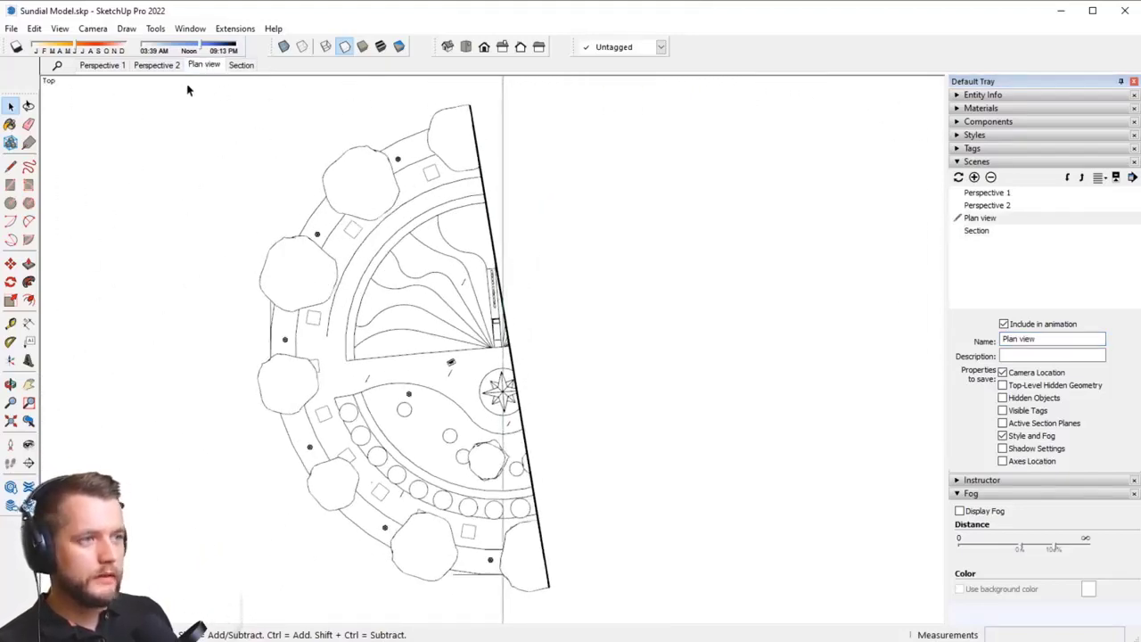
pyautogui.click(157, 68)
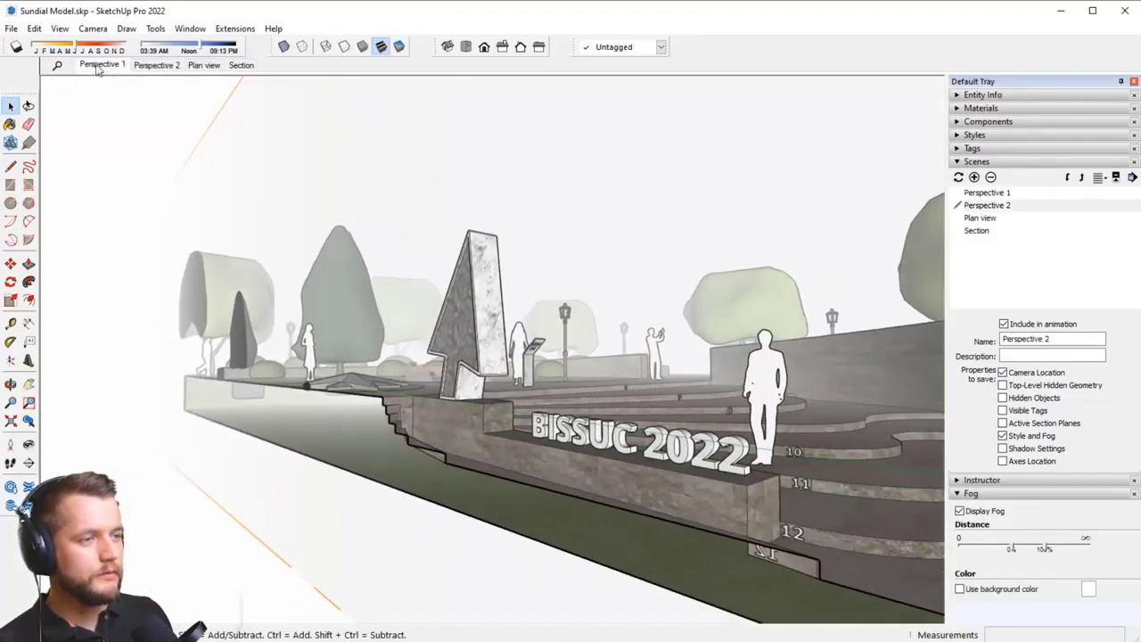
pyautogui.click(99, 66)
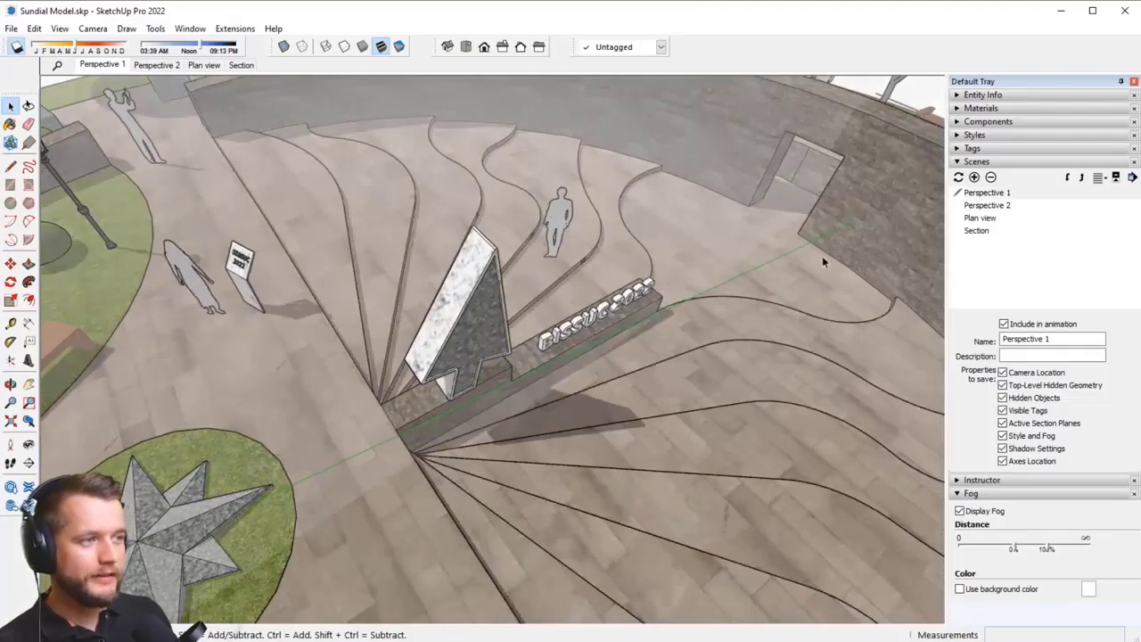
# Step: Hide the section planes in the Perspective 1 scene and open the modeling settings of its style
pyautogui.click(1020, 164)
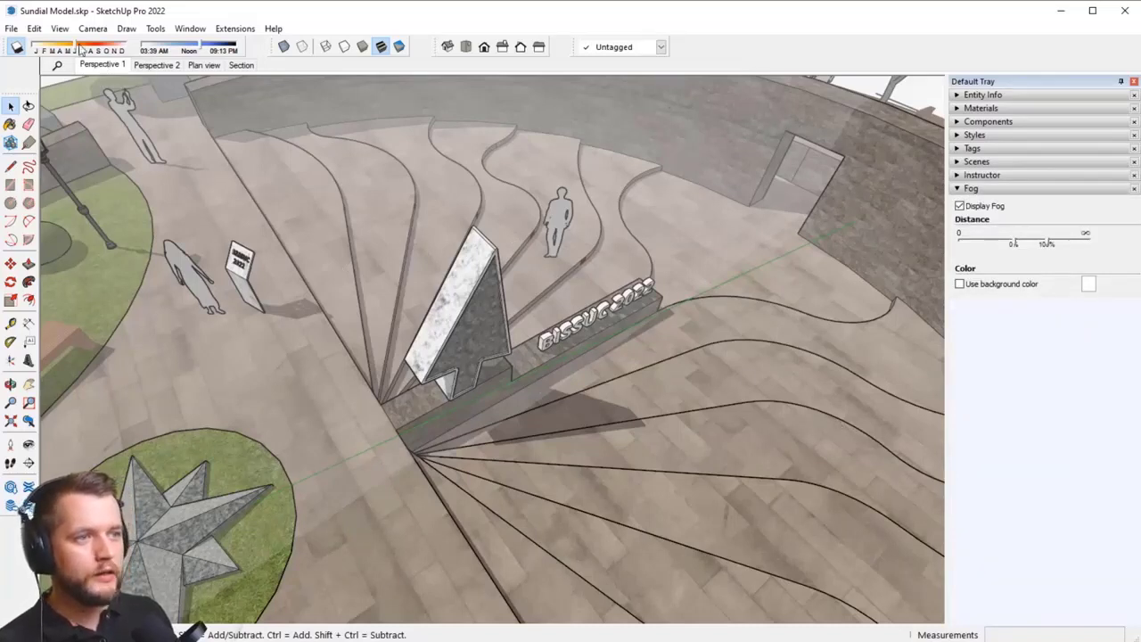
pyautogui.click(54, 32)
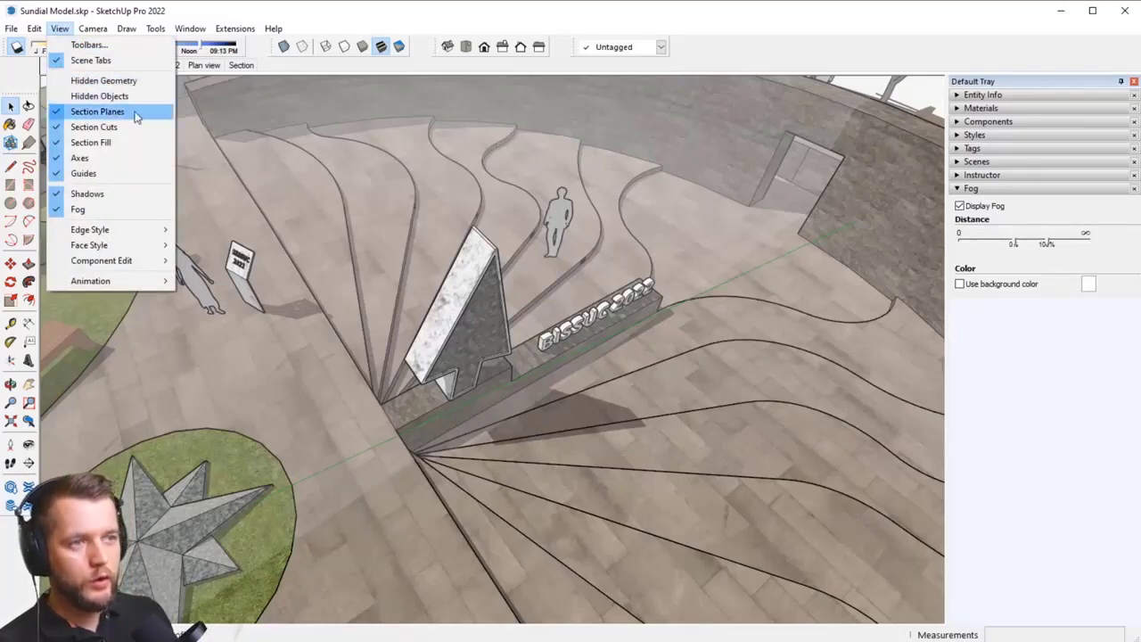
pyautogui.click(132, 127)
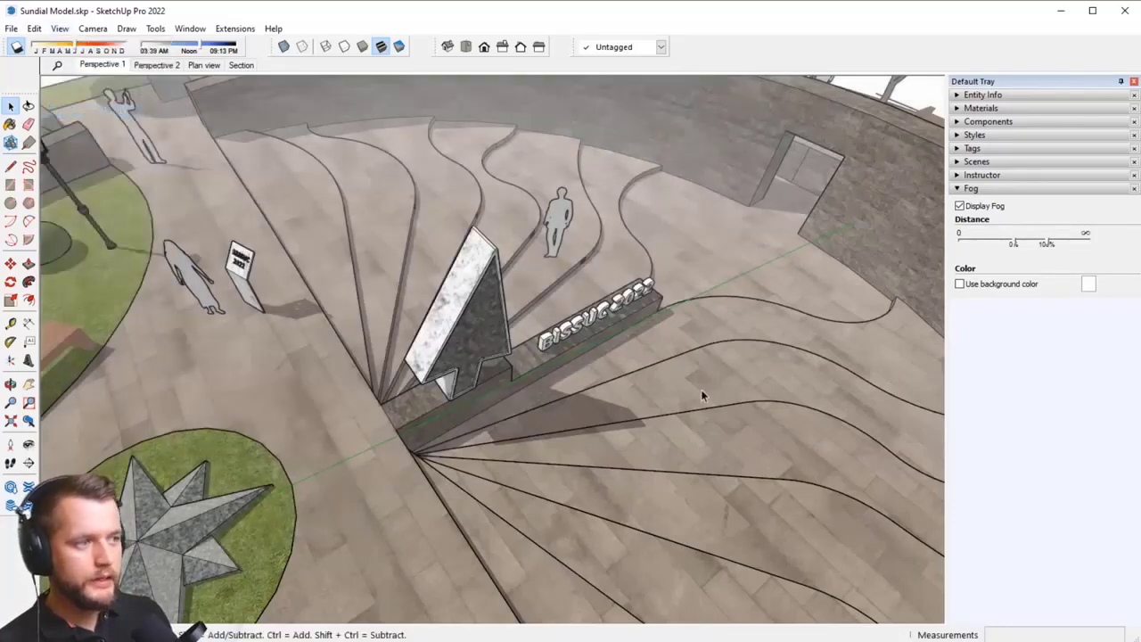
pyautogui.click(986, 135)
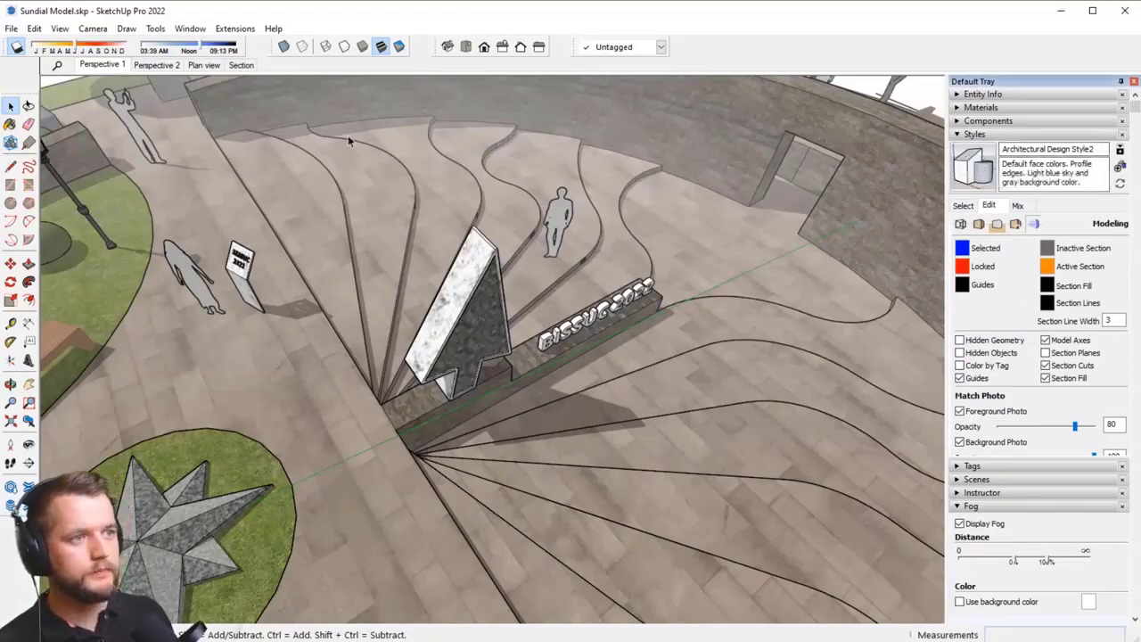
# Step: Check the display of the section cut in the Perspective 2, Plan view and Section scenes
pyautogui.click(156, 65)
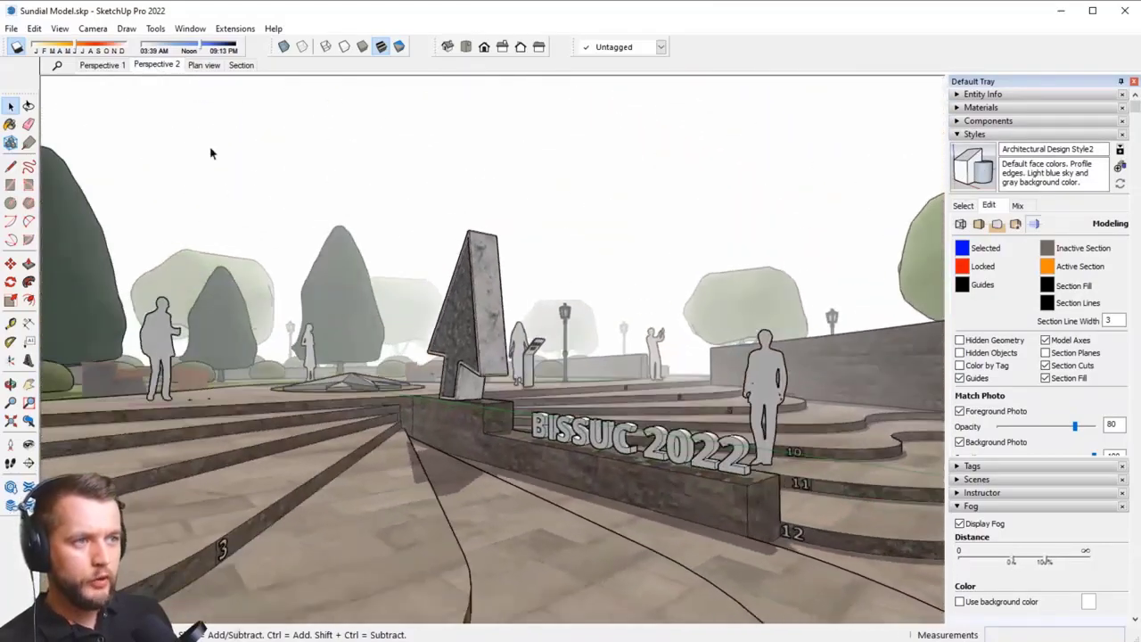
pyautogui.click(203, 65)
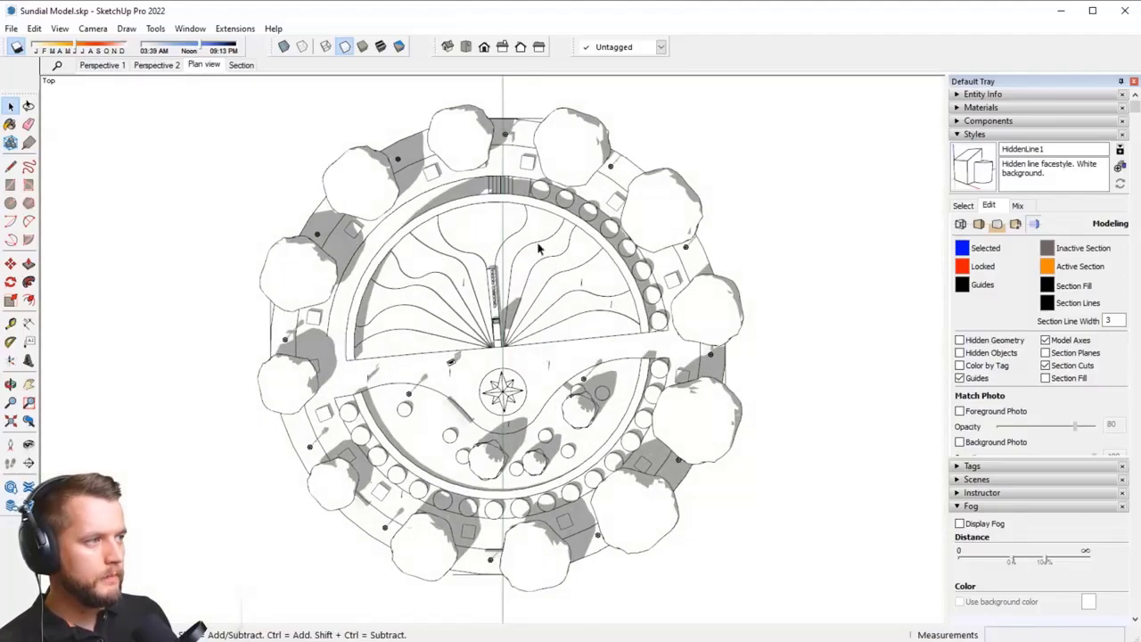
pyautogui.click(242, 65)
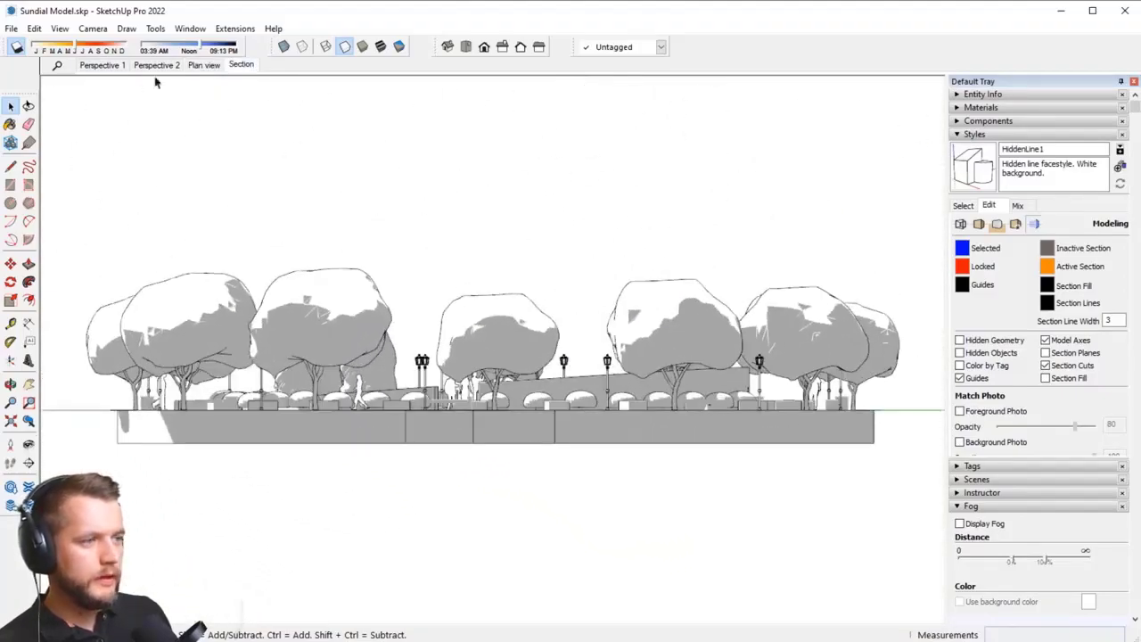
# Step: Show the section planes in the Section scene and reactivate the cut through the sundial model
pyautogui.click(61, 29)
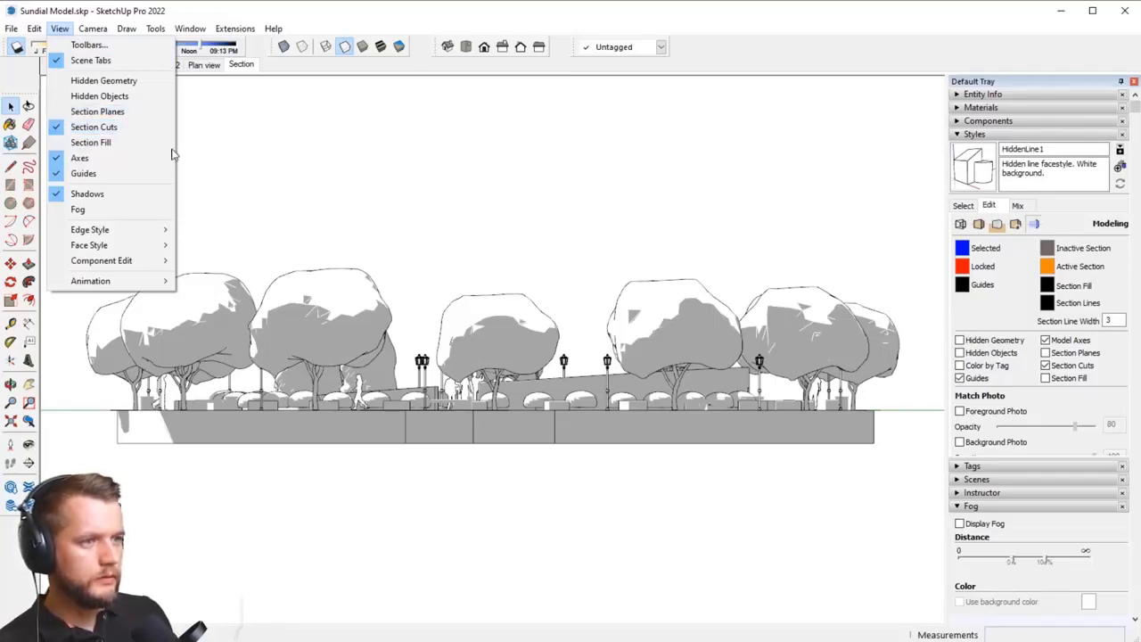
pyautogui.click(99, 111)
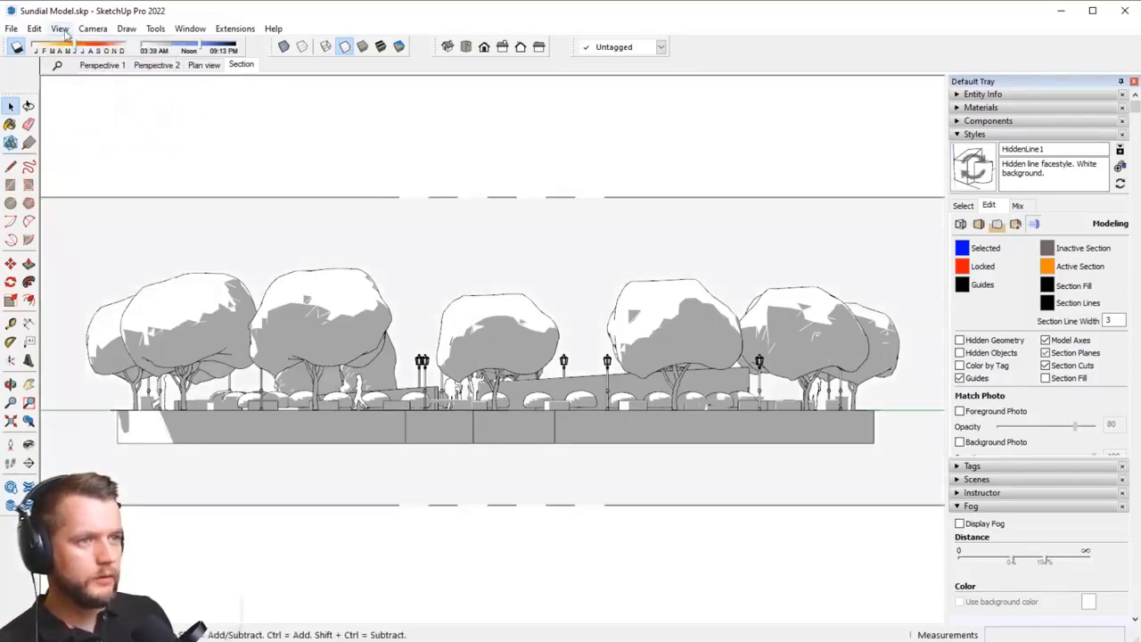
pyautogui.click(59, 28)
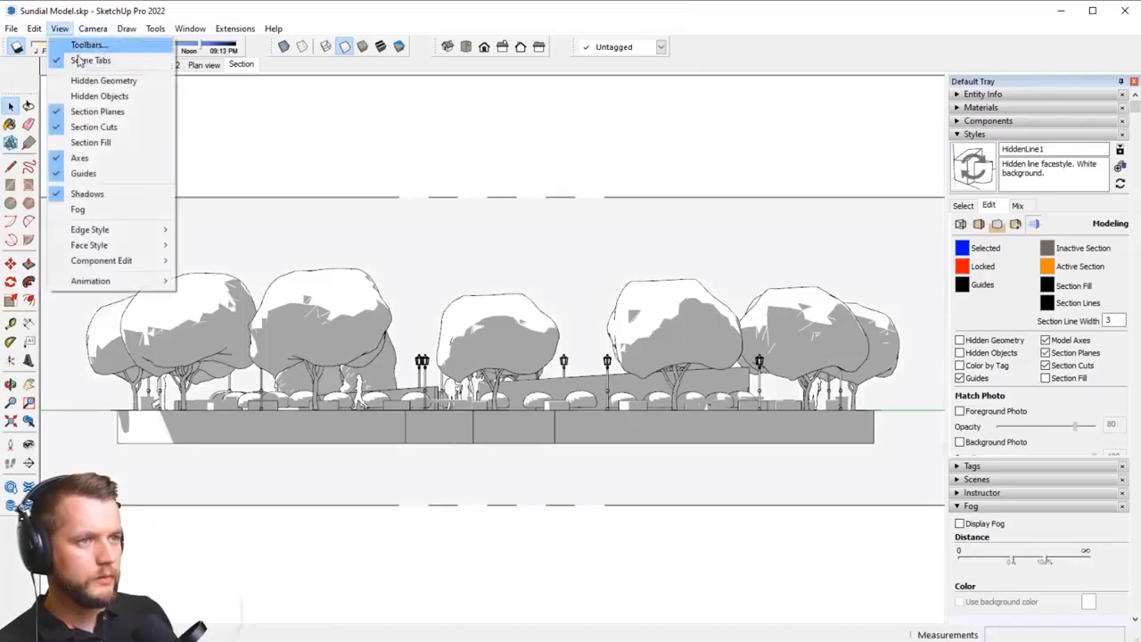
pyautogui.click(134, 113)
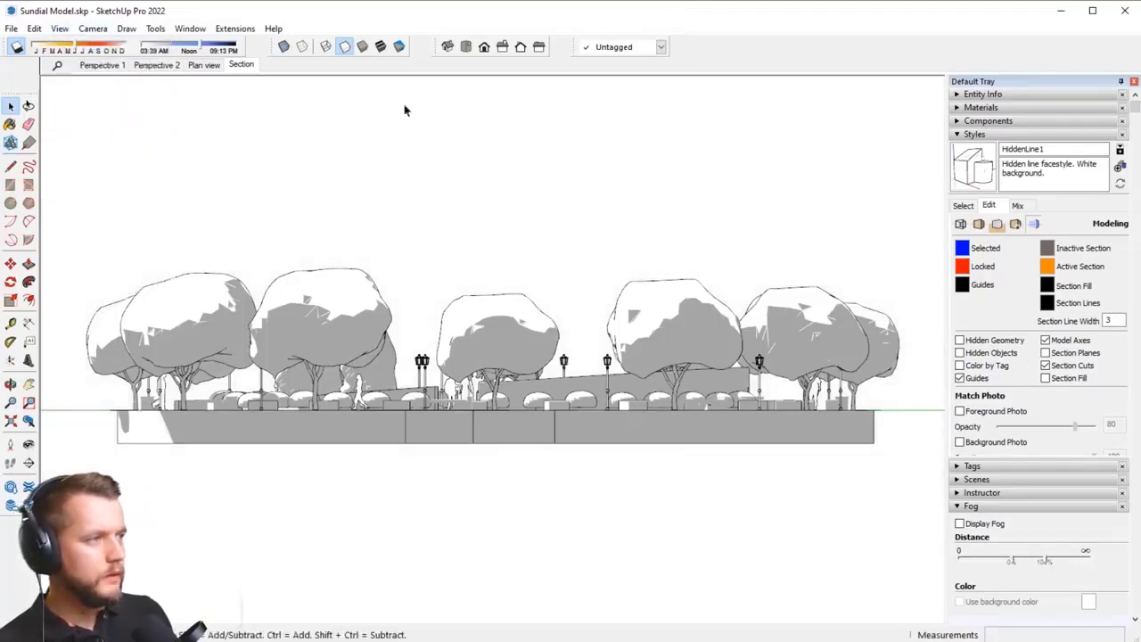
pyautogui.click(60, 29)
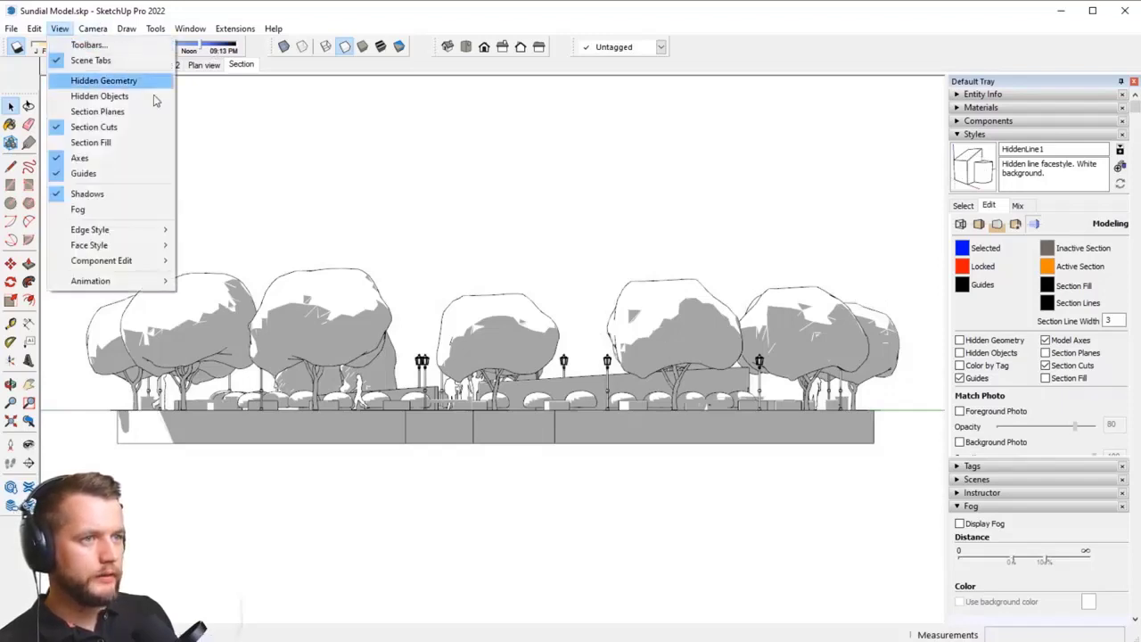
pyautogui.click(98, 111)
pyautogui.doubleClick(475, 228)
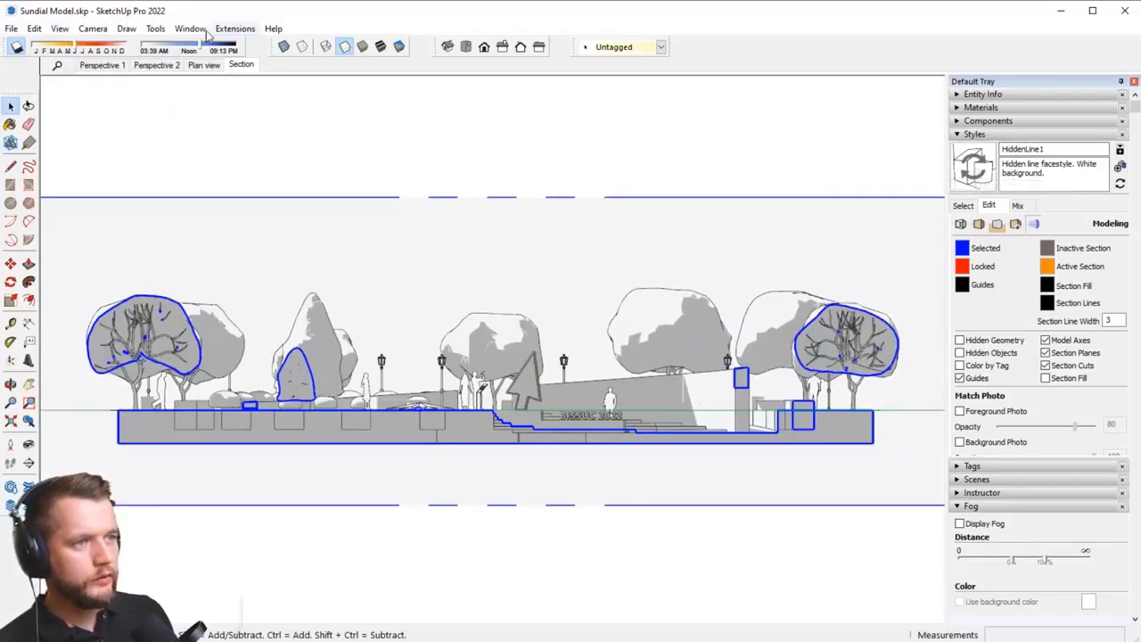
# Step: Hide the section planes and include Active Section Planes in the properties saved with the Section scene
pyautogui.click(60, 28)
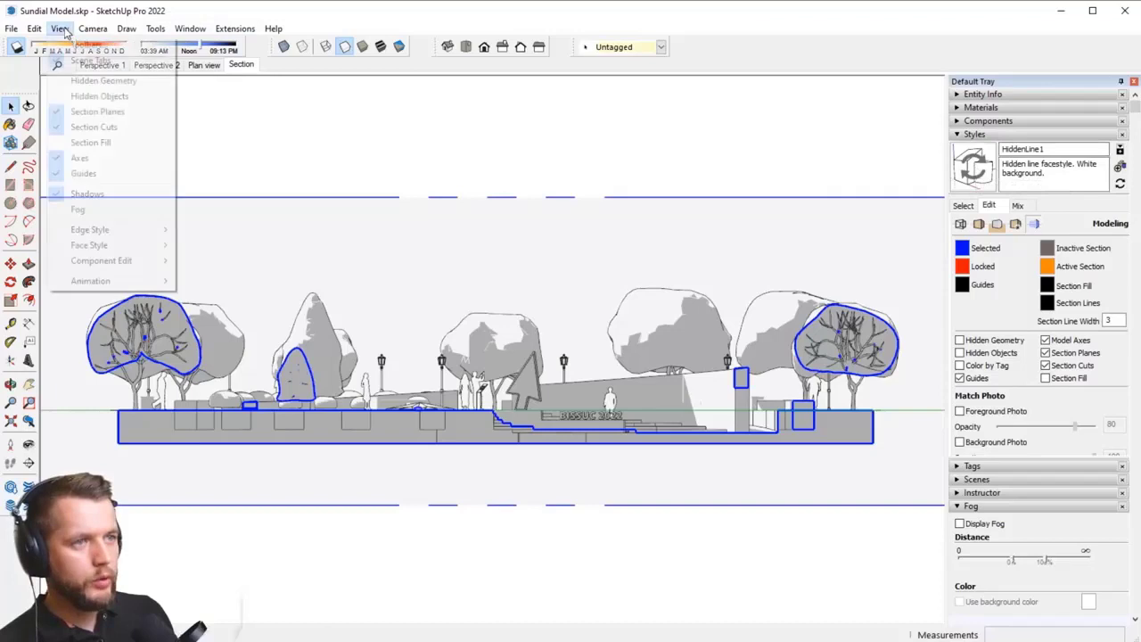
pyautogui.click(98, 111)
pyautogui.click(975, 134)
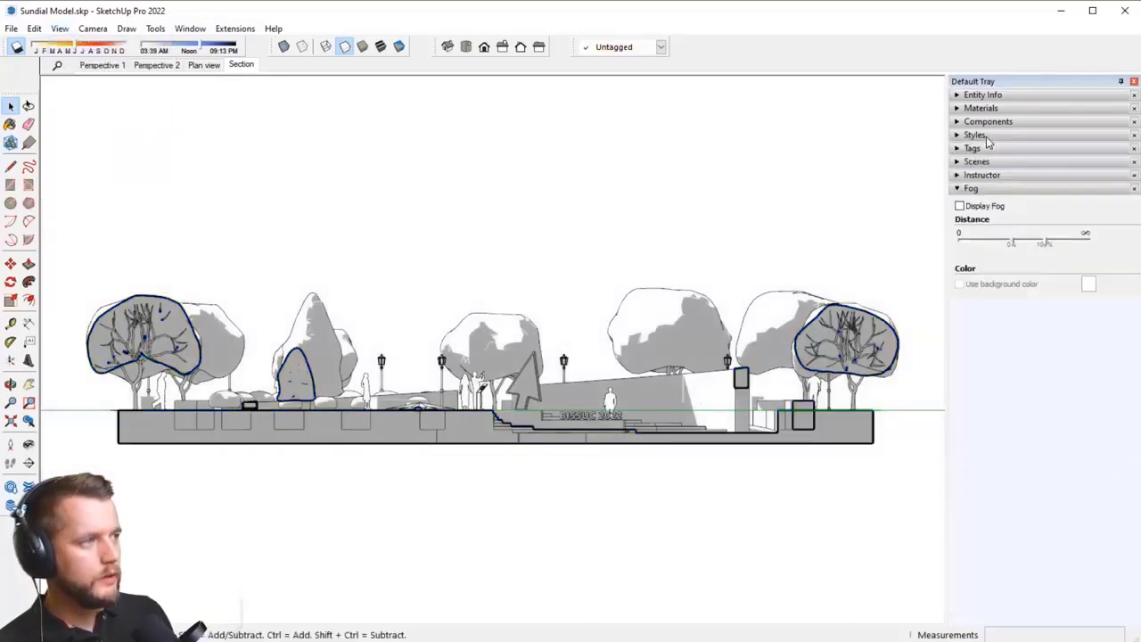
pyautogui.click(982, 162)
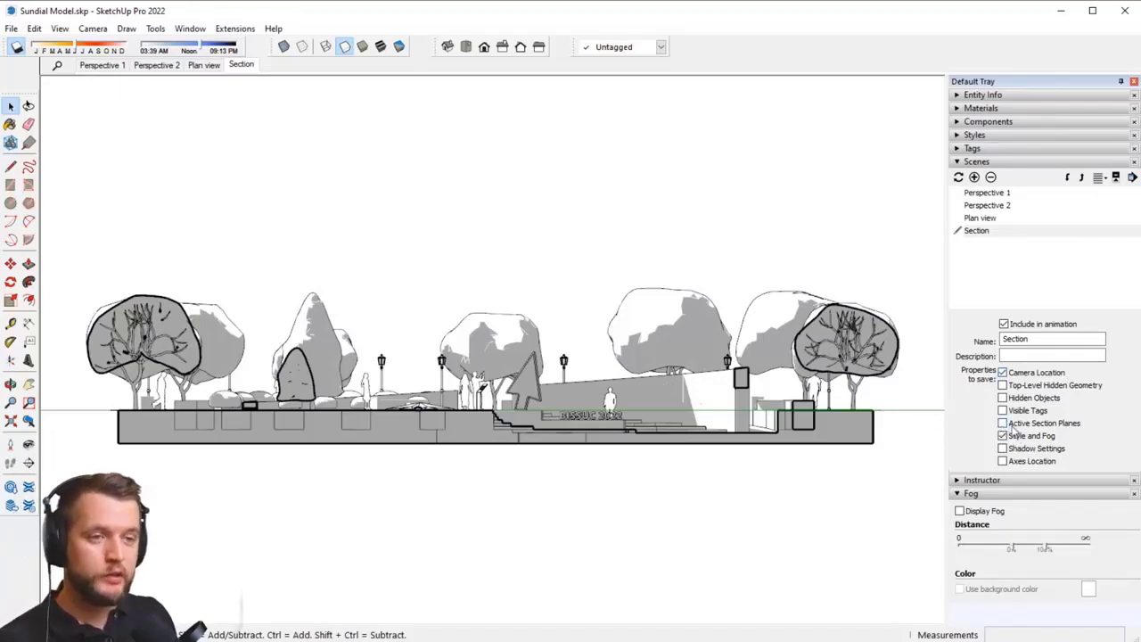
pyautogui.click(242, 65)
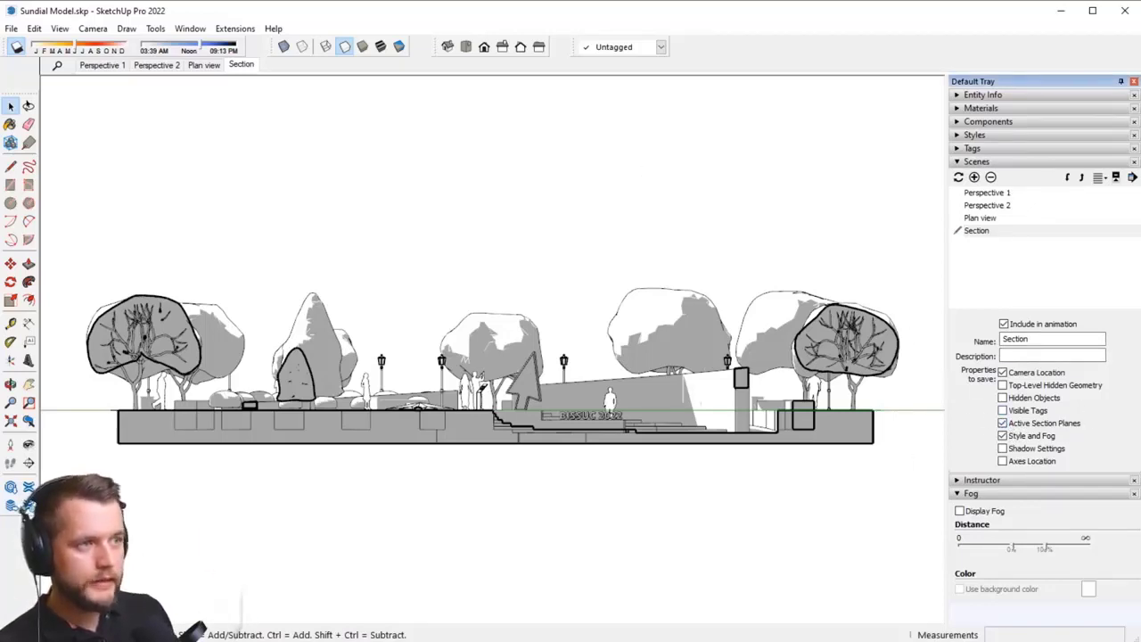
# Step: Show the section planes in the Plan view scene and deactivate the cut across the circular plan
pyautogui.click(204, 66)
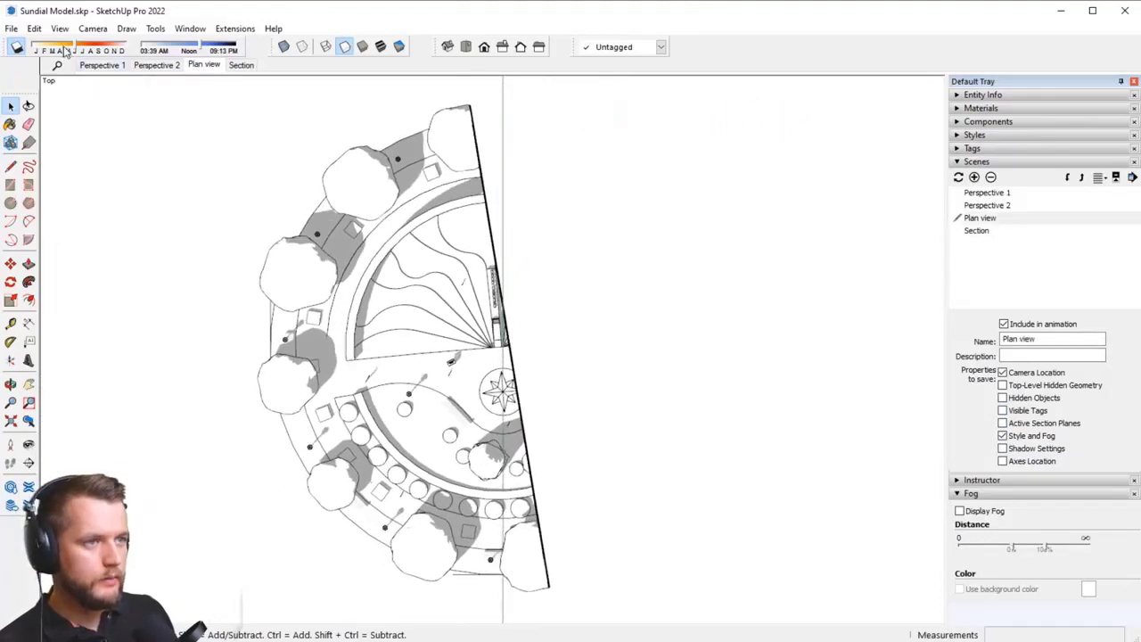
pyautogui.click(60, 28)
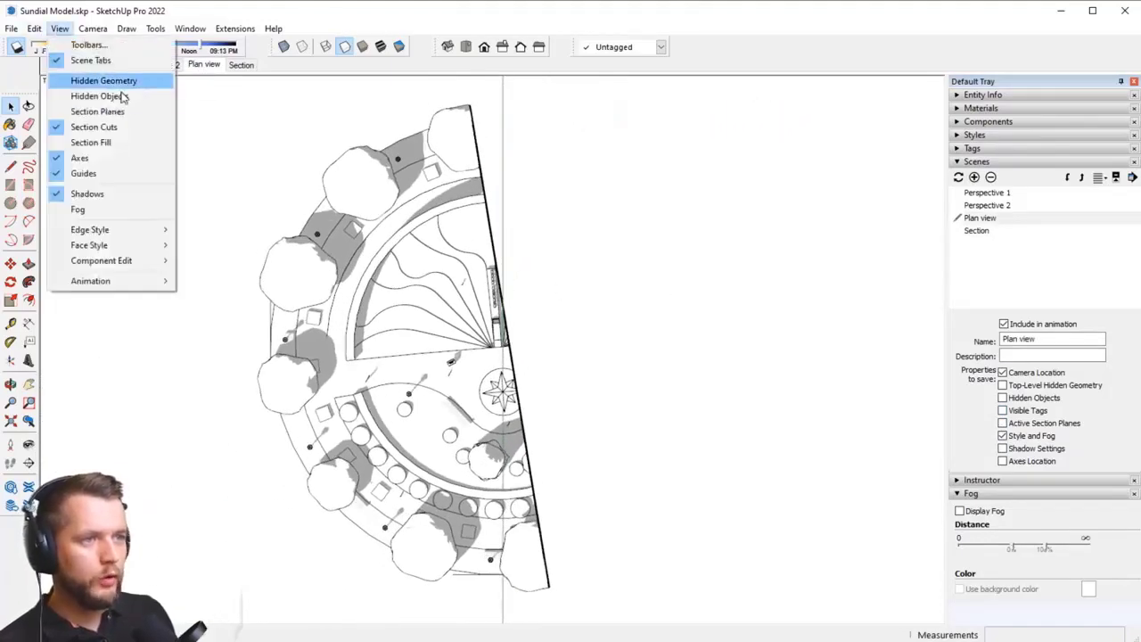
pyautogui.click(140, 111)
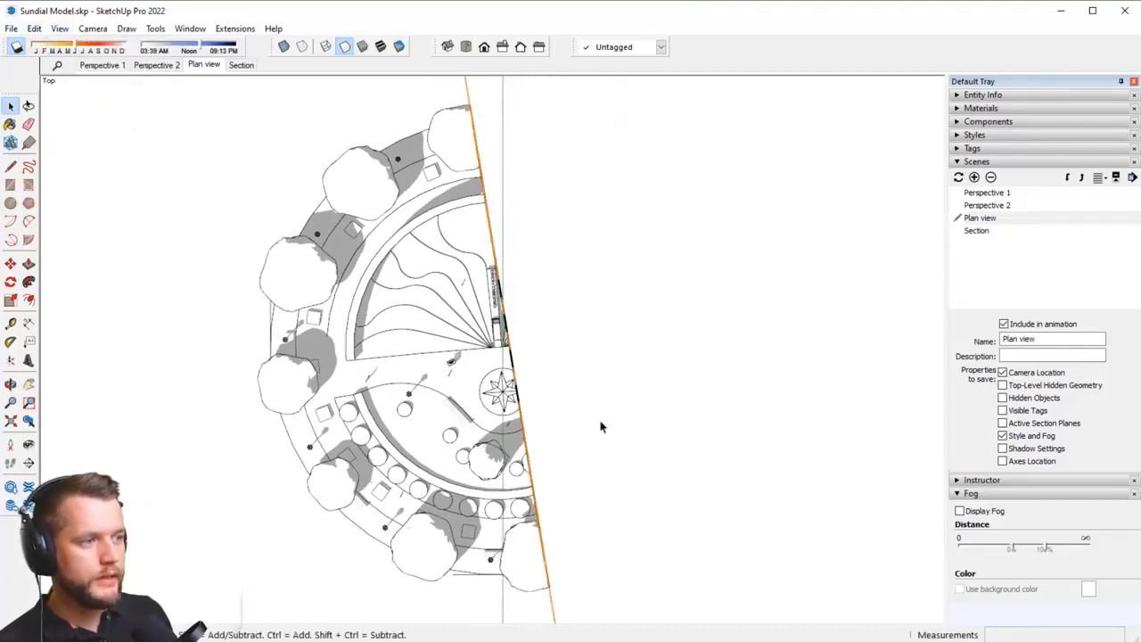
pyautogui.doubleClick(551, 609)
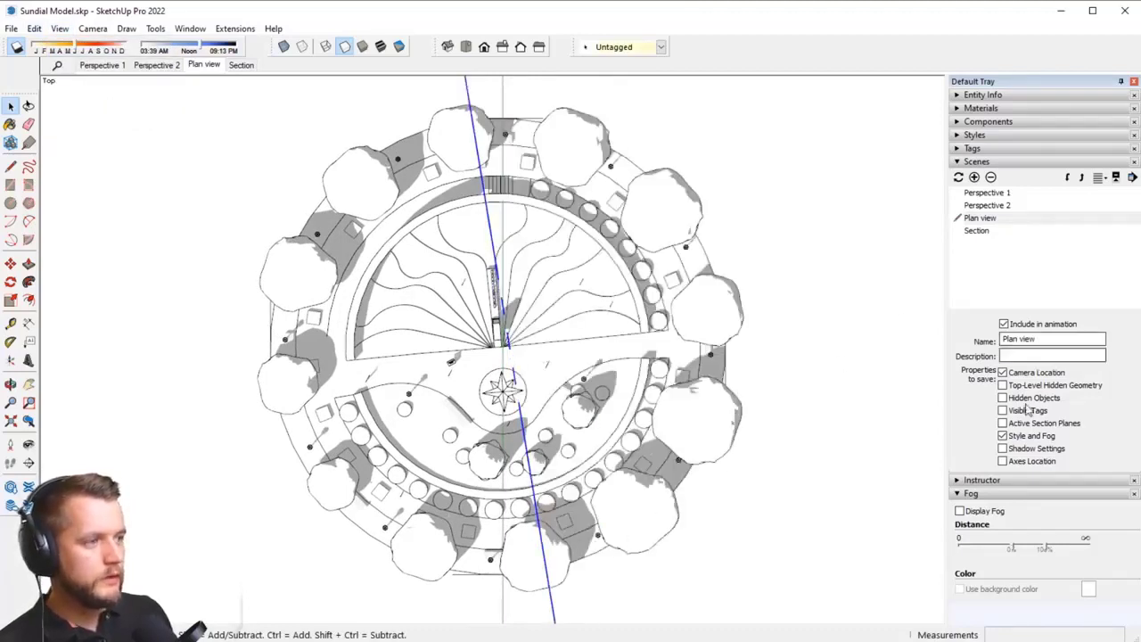
# Step: Include Active Section Planes in the properties saved with the Plan view scene and hide the section planes
pyautogui.click(1002, 436)
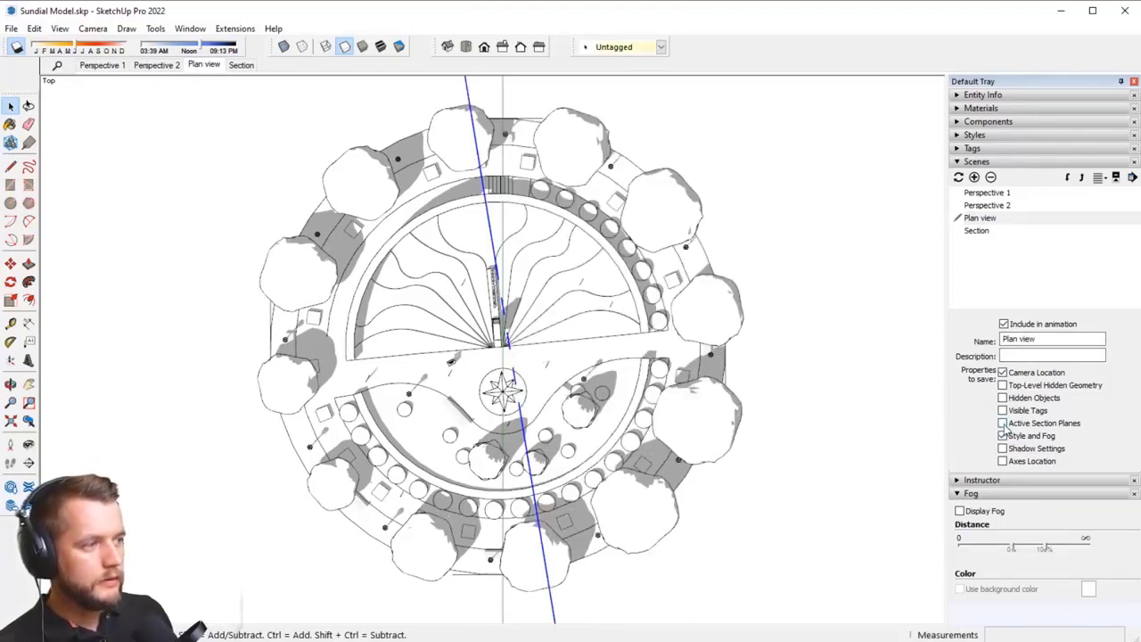
pyautogui.click(1002, 434)
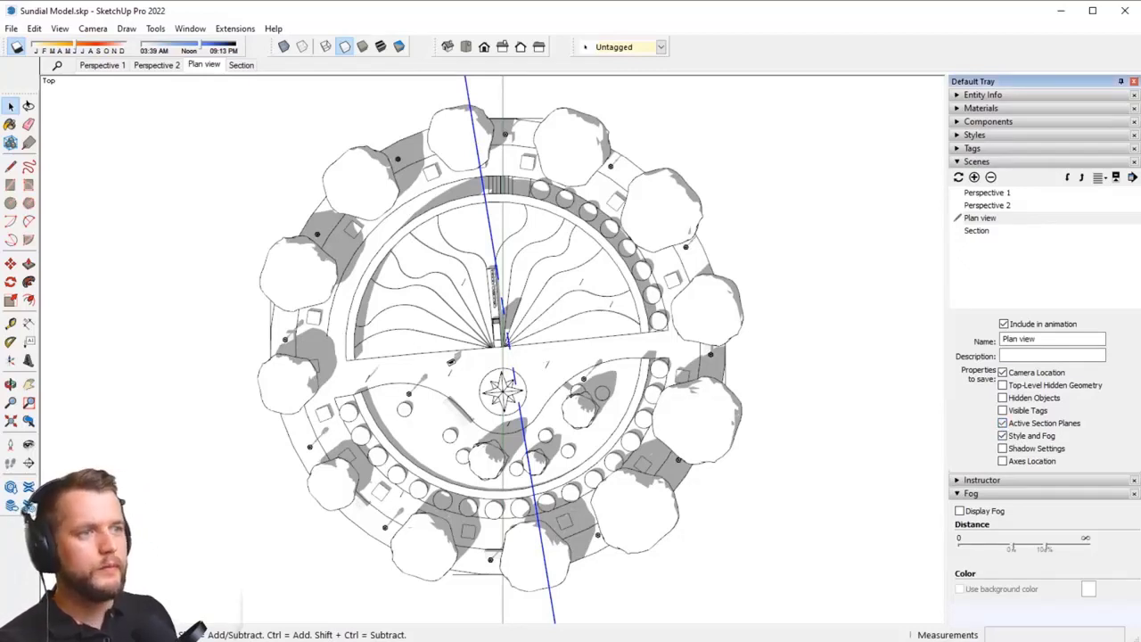
pyautogui.click(59, 29)
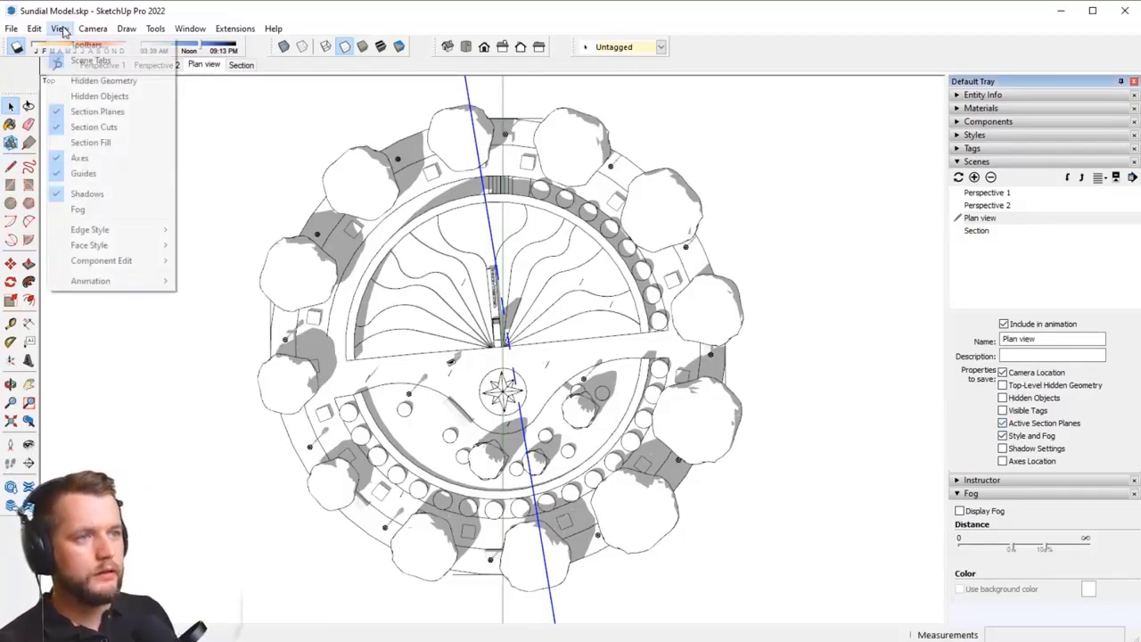
pyautogui.click(98, 111)
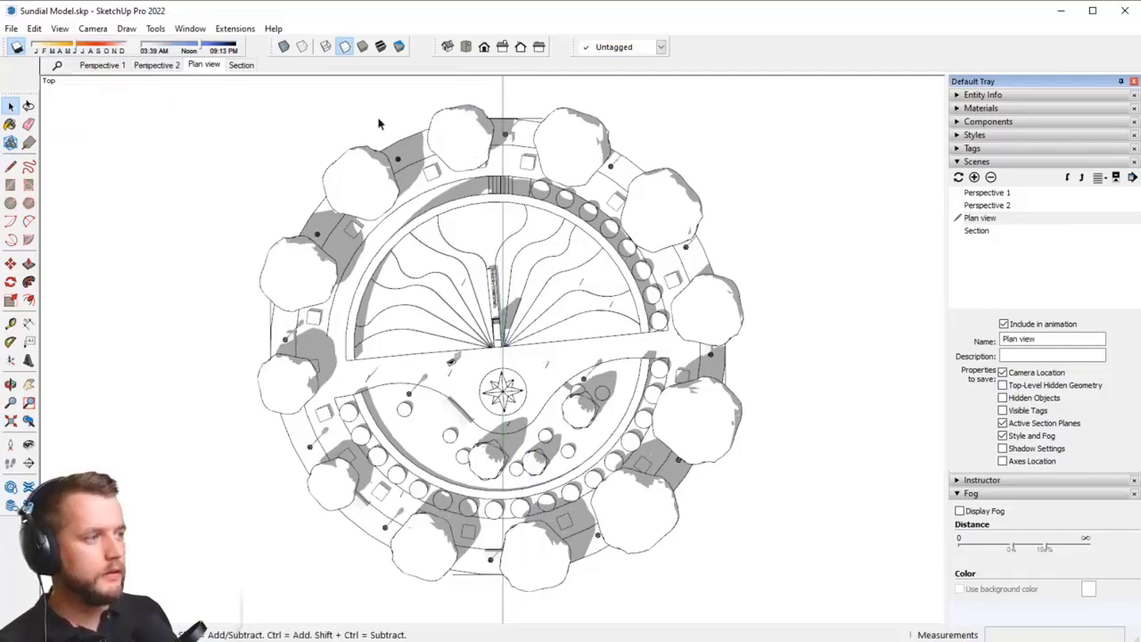
# Step: Switch through all four scenes to verify that the cut is active only in the Section scene
pyautogui.click(237, 65)
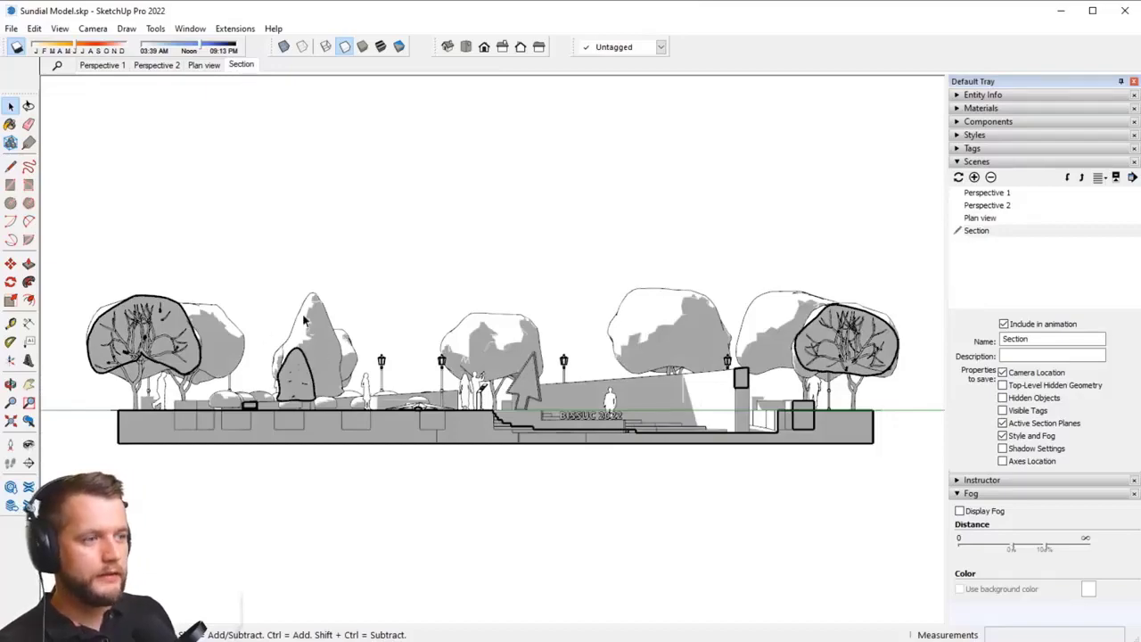
pyautogui.click(203, 65)
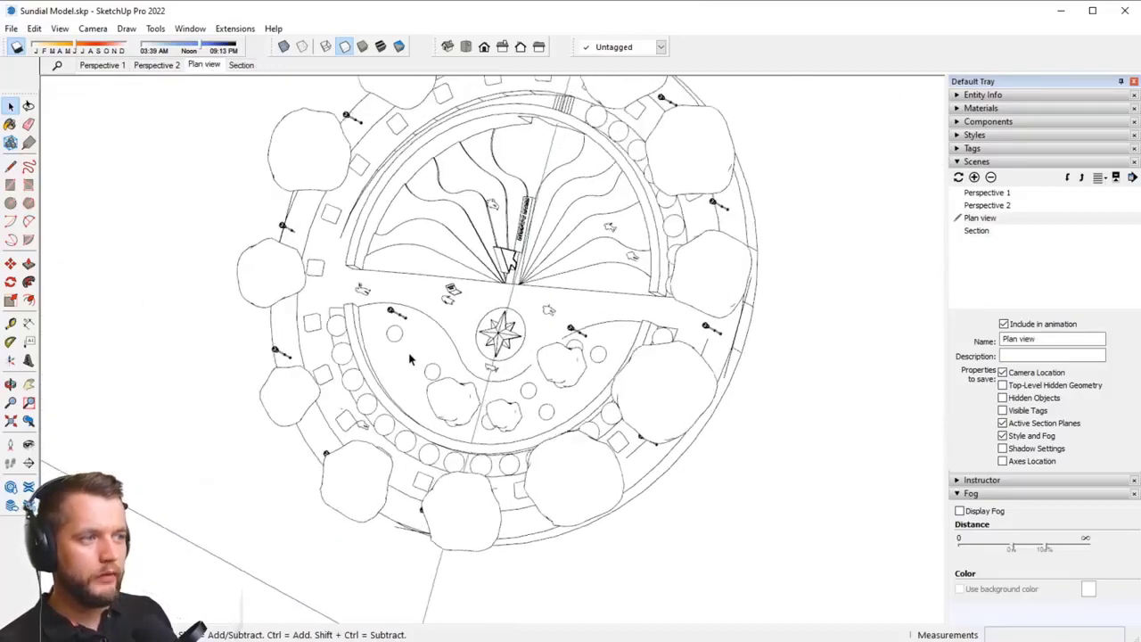
pyautogui.click(159, 65)
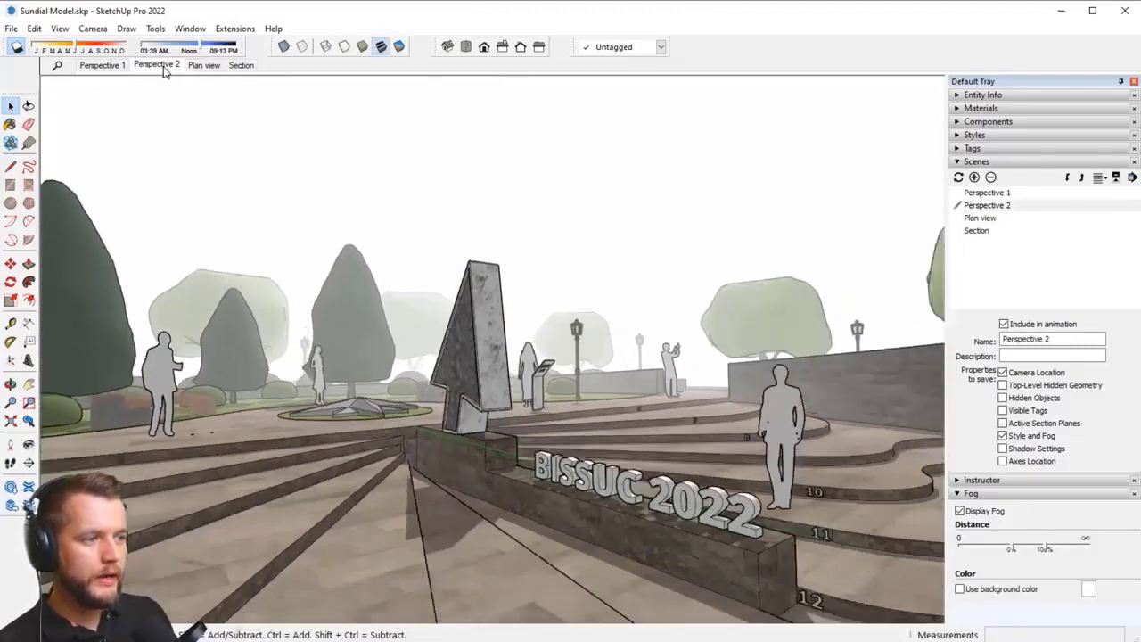
pyautogui.click(99, 66)
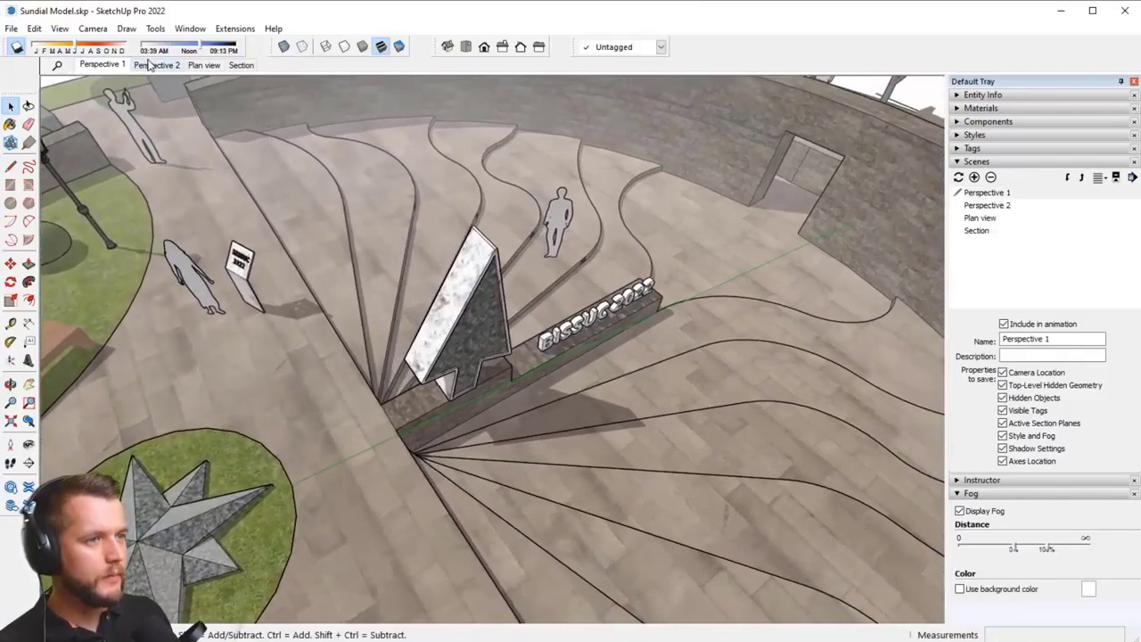
pyautogui.click(153, 66)
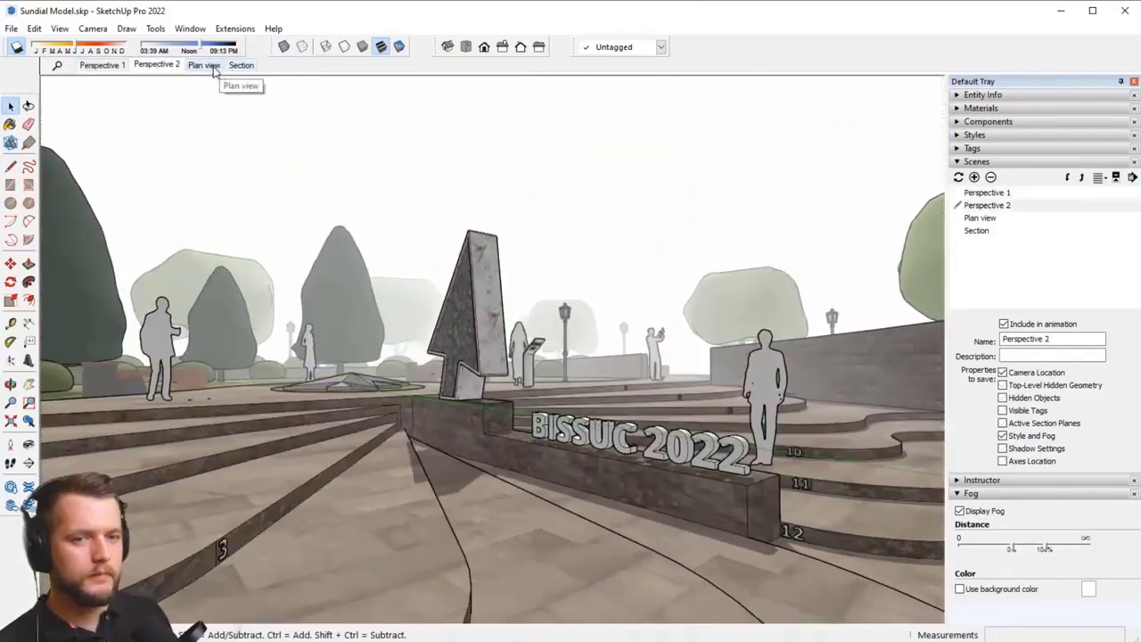
pyautogui.click(210, 66)
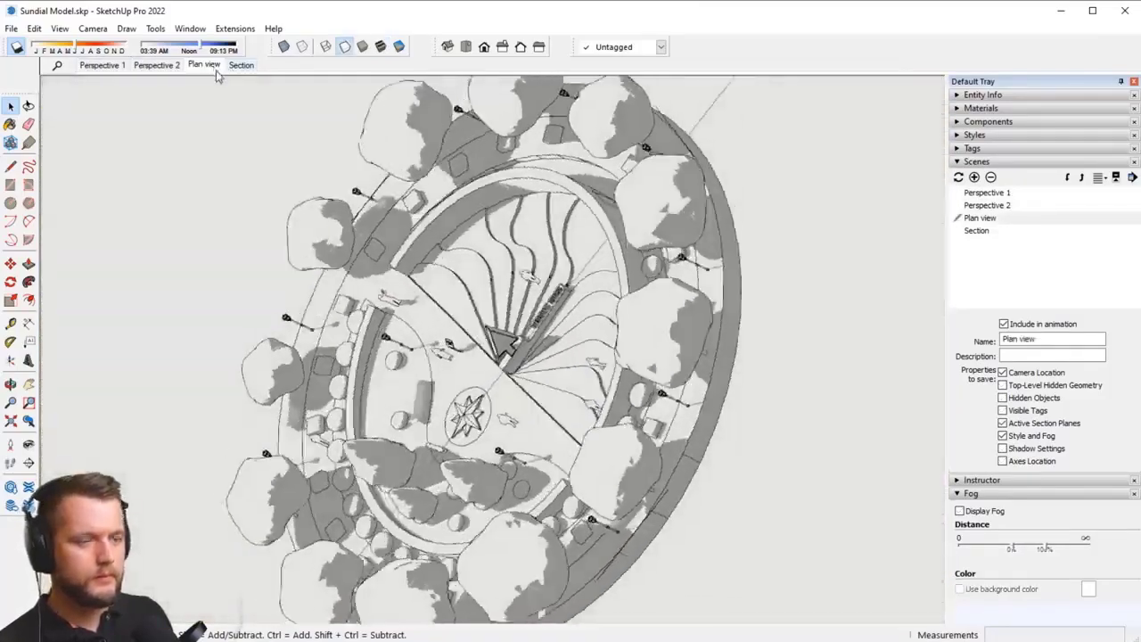
pyautogui.click(241, 65)
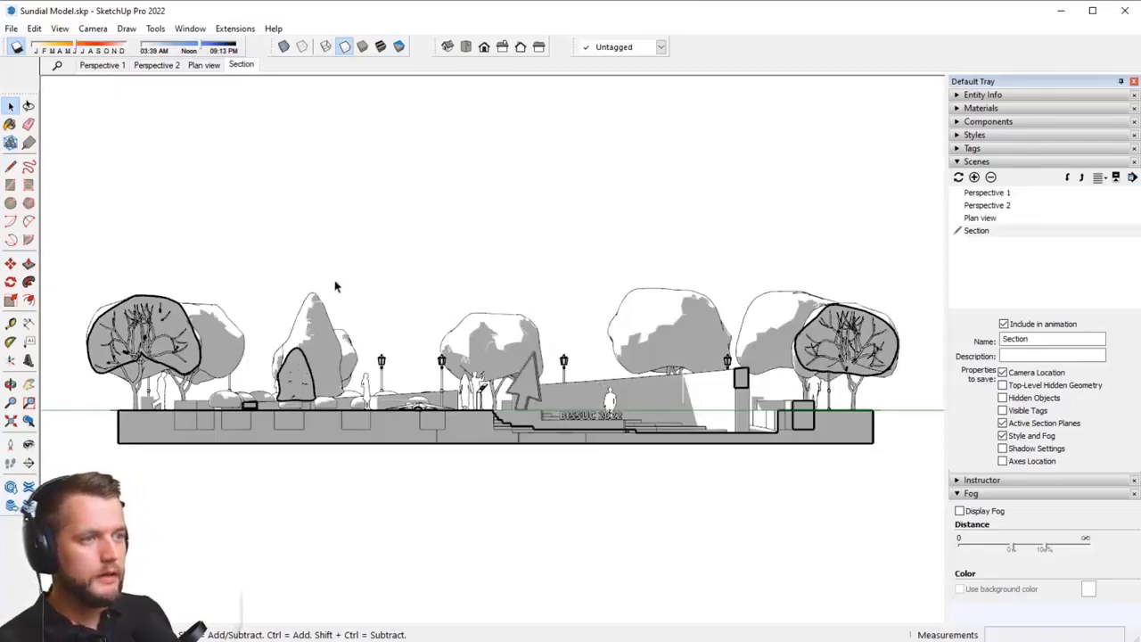
# Step: Check how the Section and Plan view scenes look with the shadows switched on and off
pyautogui.click(15, 50)
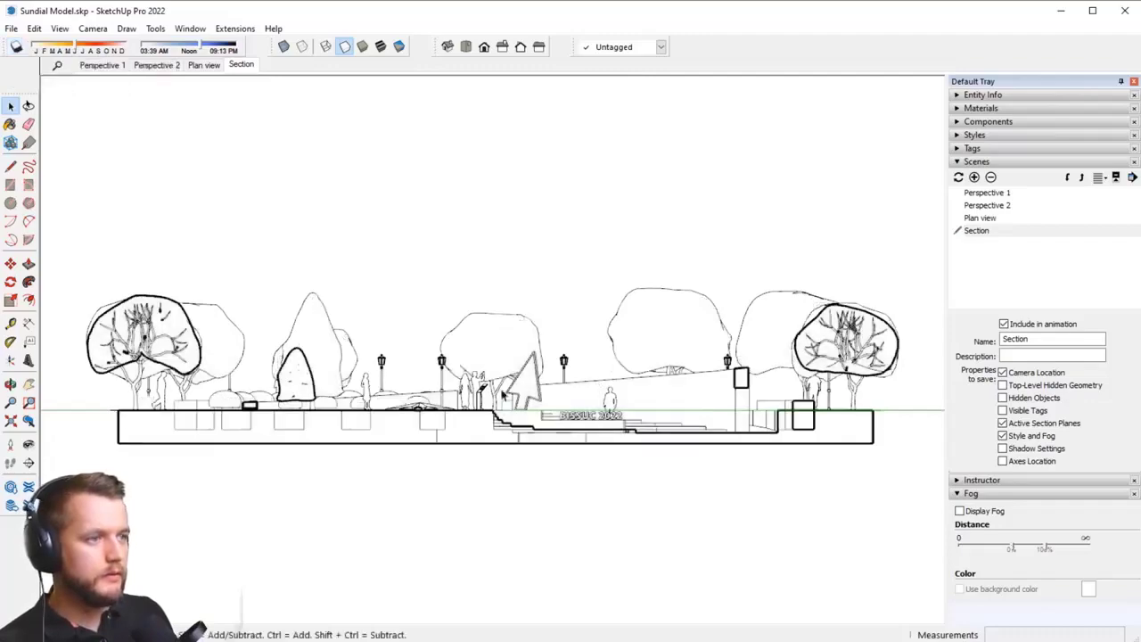
pyautogui.click(203, 65)
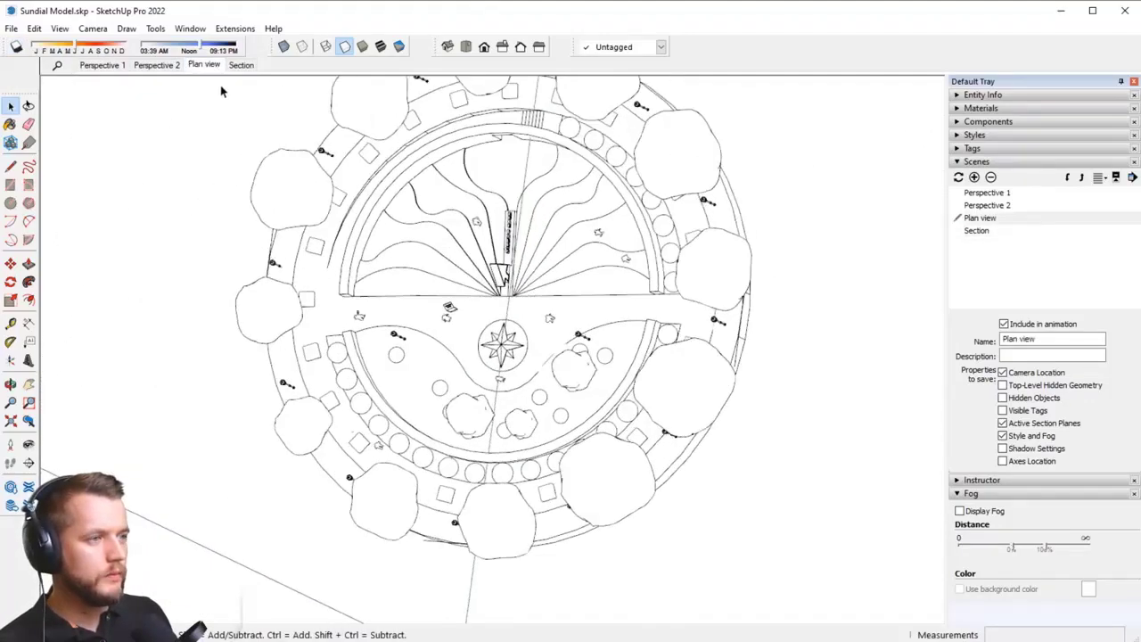
pyautogui.click(16, 48)
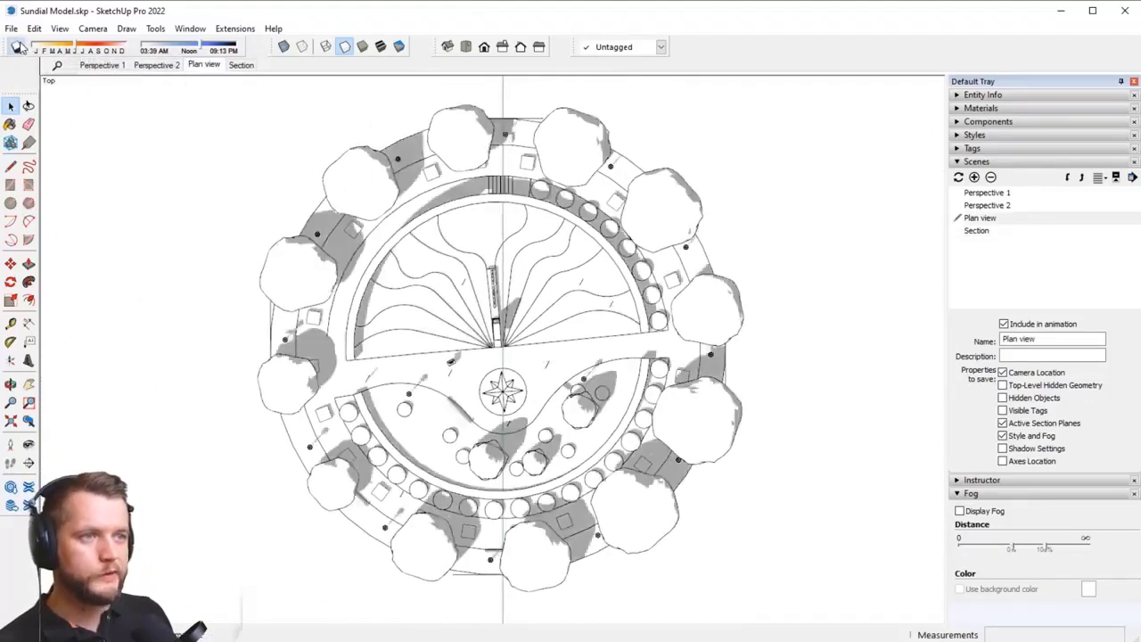
pyautogui.click(18, 47)
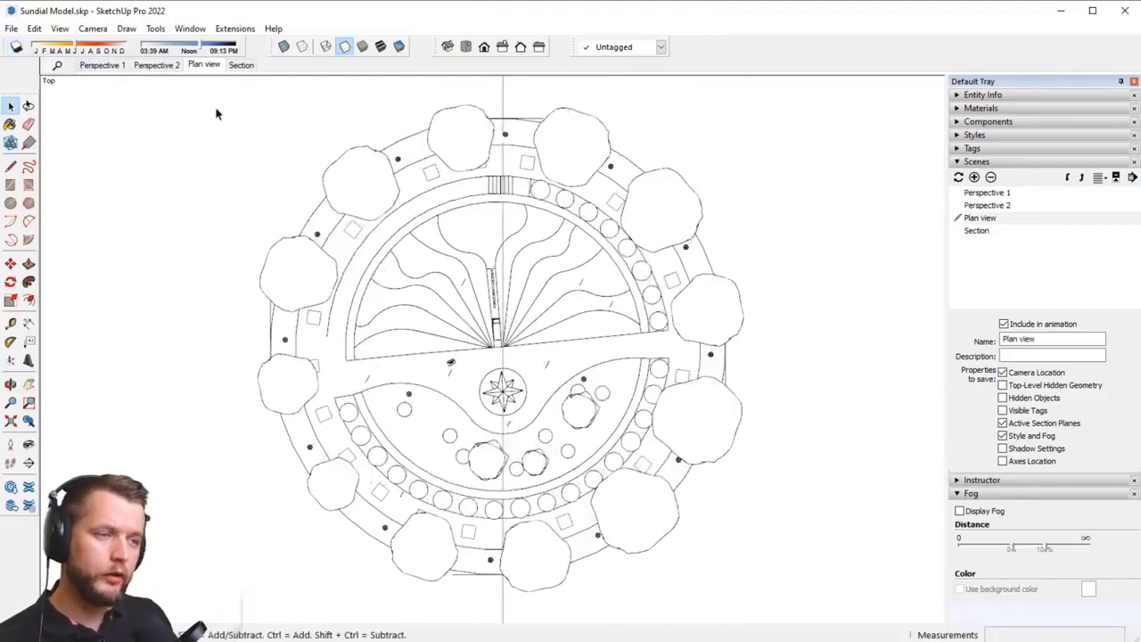
# Step: Return to the Perspective 1 scene and save the sundial model
pyautogui.click(107, 65)
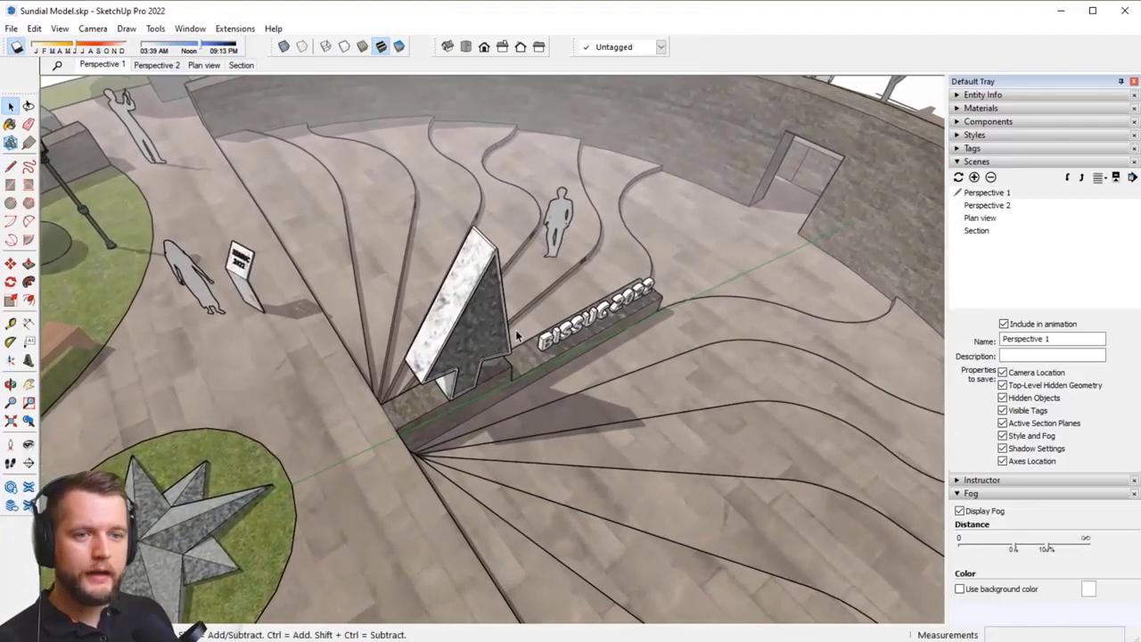
pyautogui.click(11, 31)
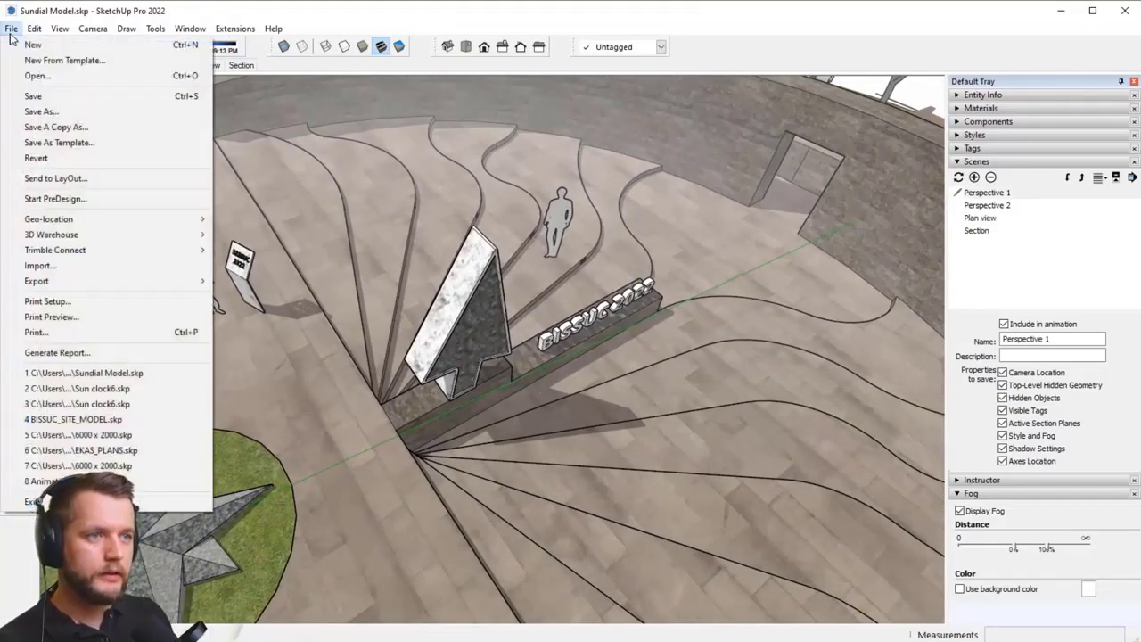
pyautogui.click(65, 100)
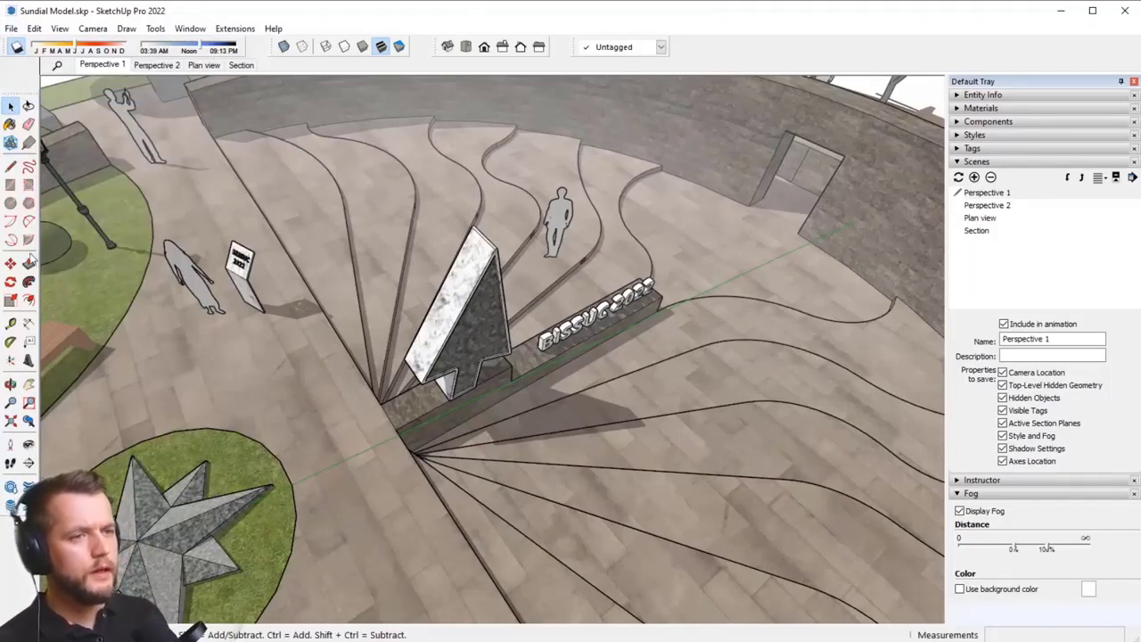
# Step: Switch to LayOut and look through the LayOut Example document's pages, from page 3 back to page 1 and forward again
pyautogui.hotkey('alt', 'Tab')
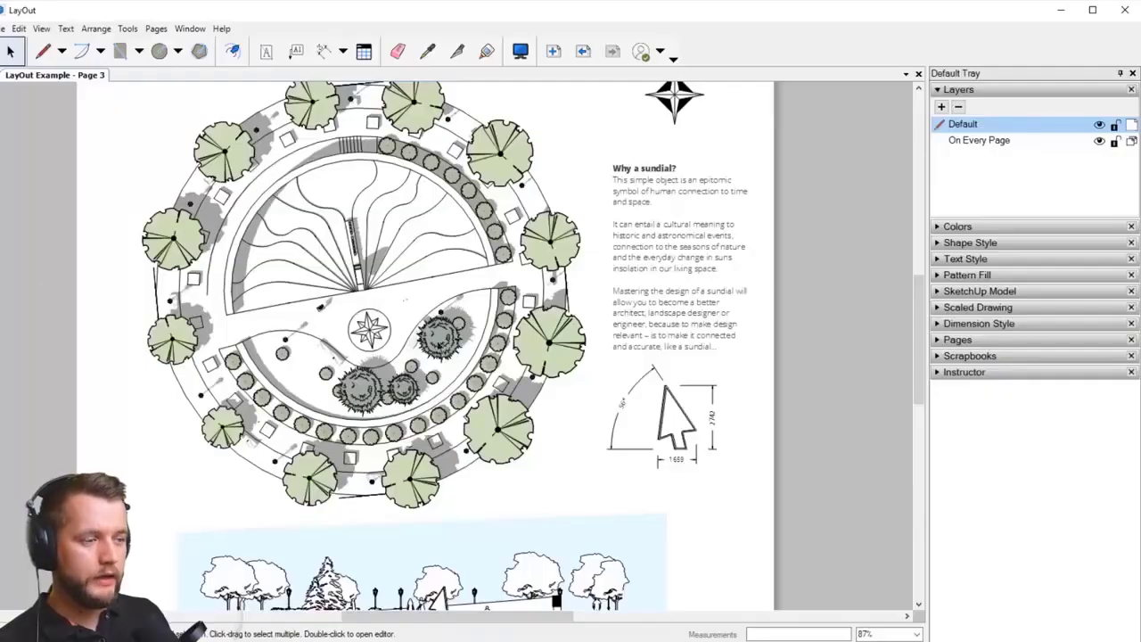
pyautogui.scroll(-2, 440, 347)
pyautogui.scroll(-1, 465, 272)
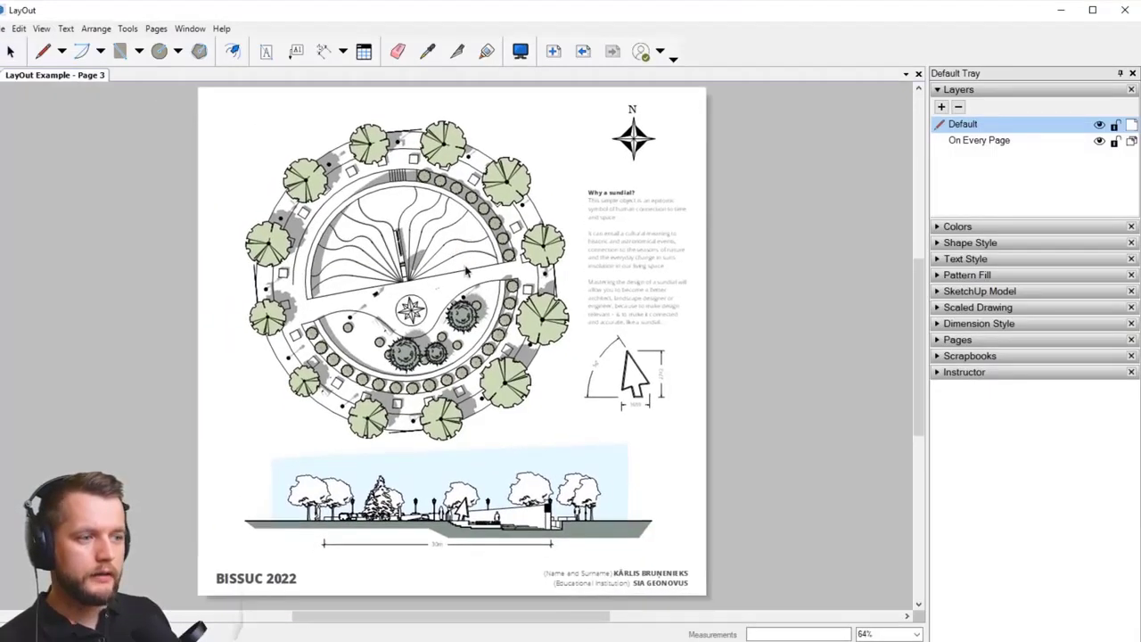
pyautogui.press('space')
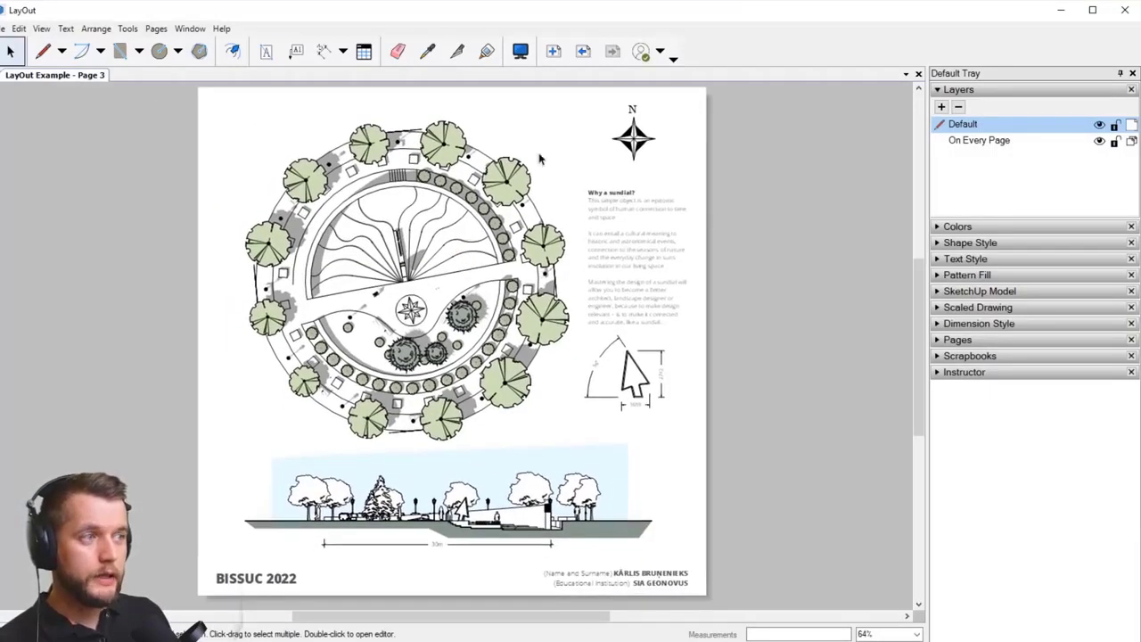
pyautogui.click(583, 52)
pyautogui.click(583, 51)
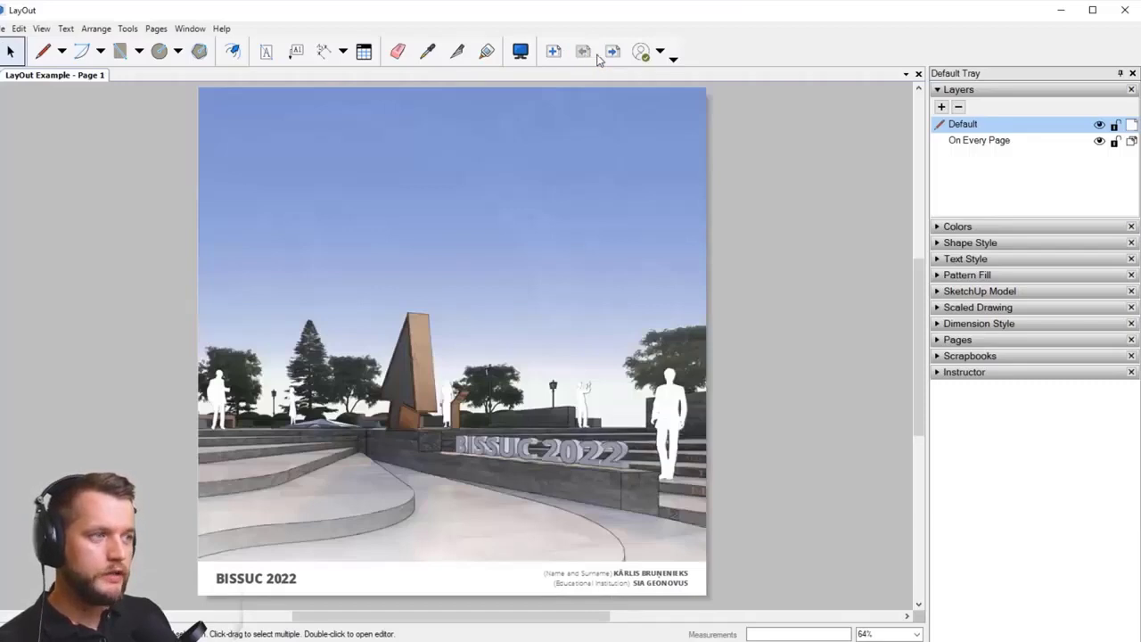
pyautogui.click(611, 53)
pyautogui.click(610, 53)
pyautogui.moveTo(495, 267); pyautogui.dragTo(452, 251, button='middle')
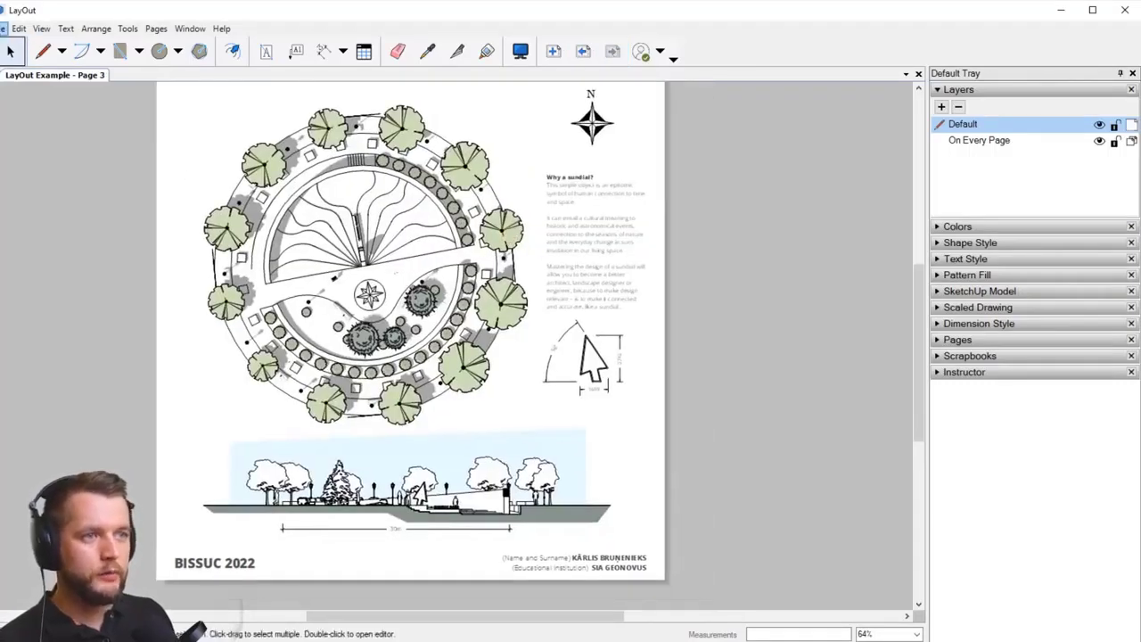
# Step: Create a new LayOut document from the plain paper A3 Landscape template
pyautogui.click(3, 30)
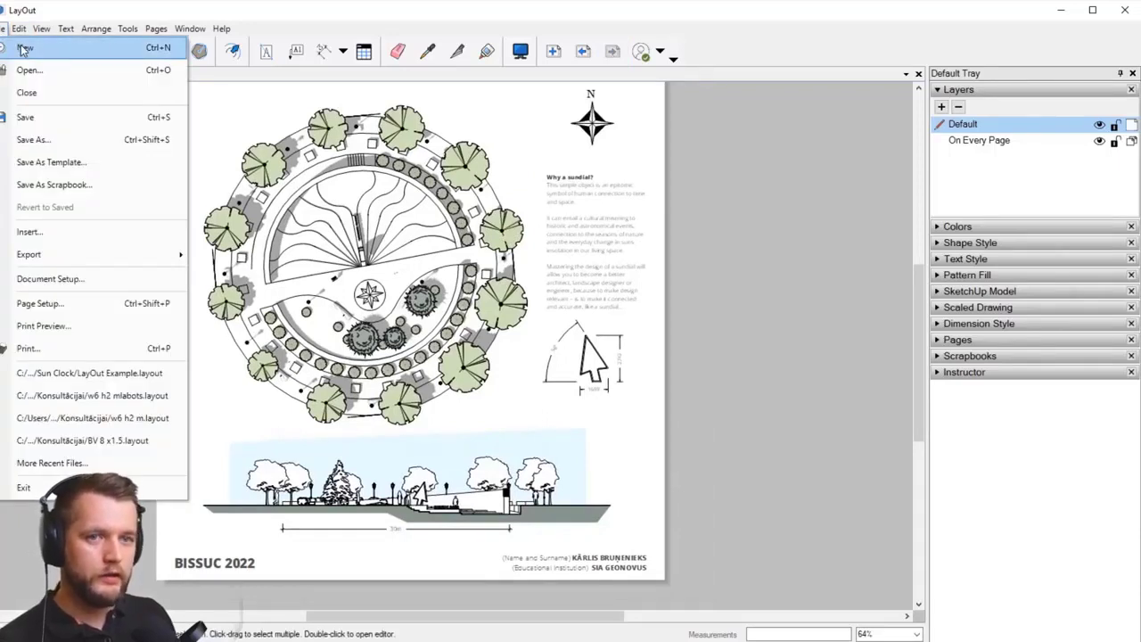
pyautogui.click(23, 48)
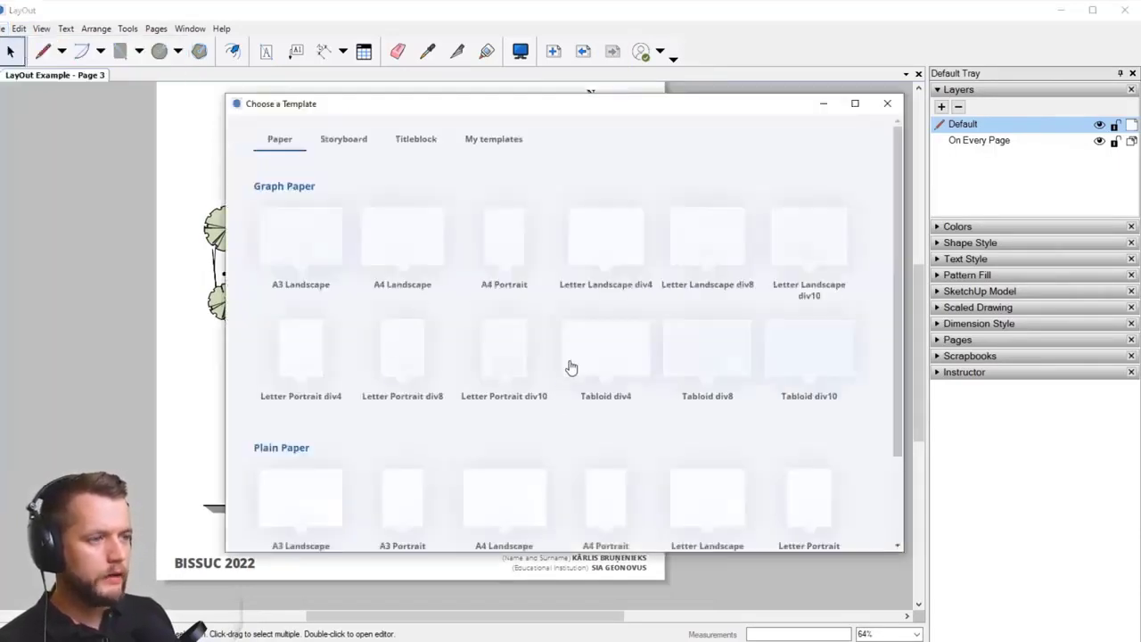
pyautogui.scroll(-3, 574, 366)
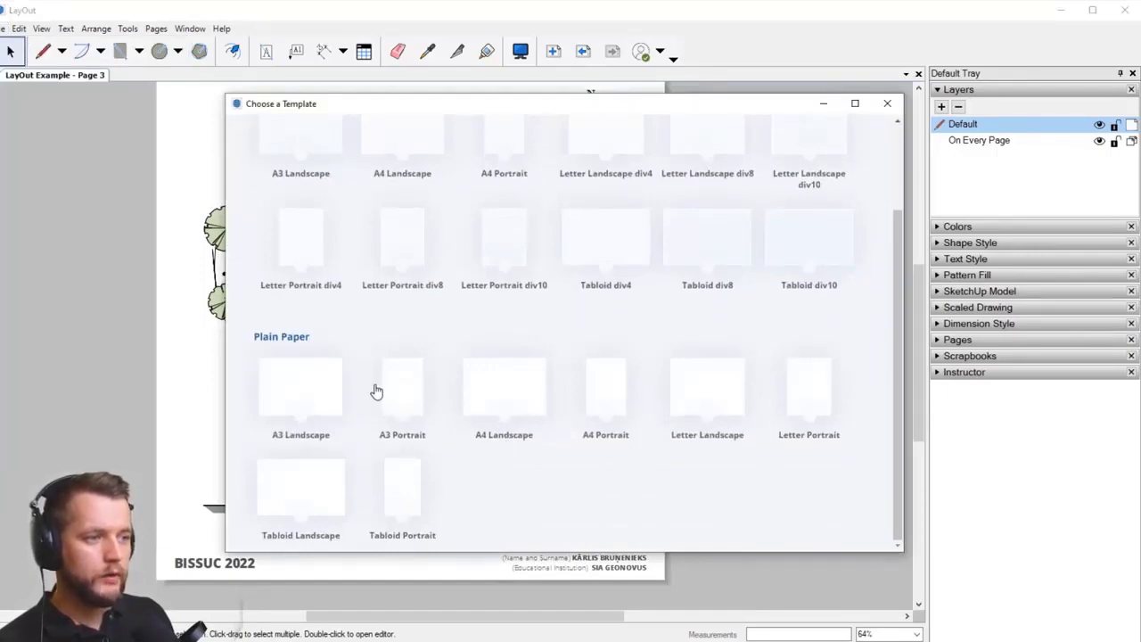
pyautogui.doubleClick(312, 377)
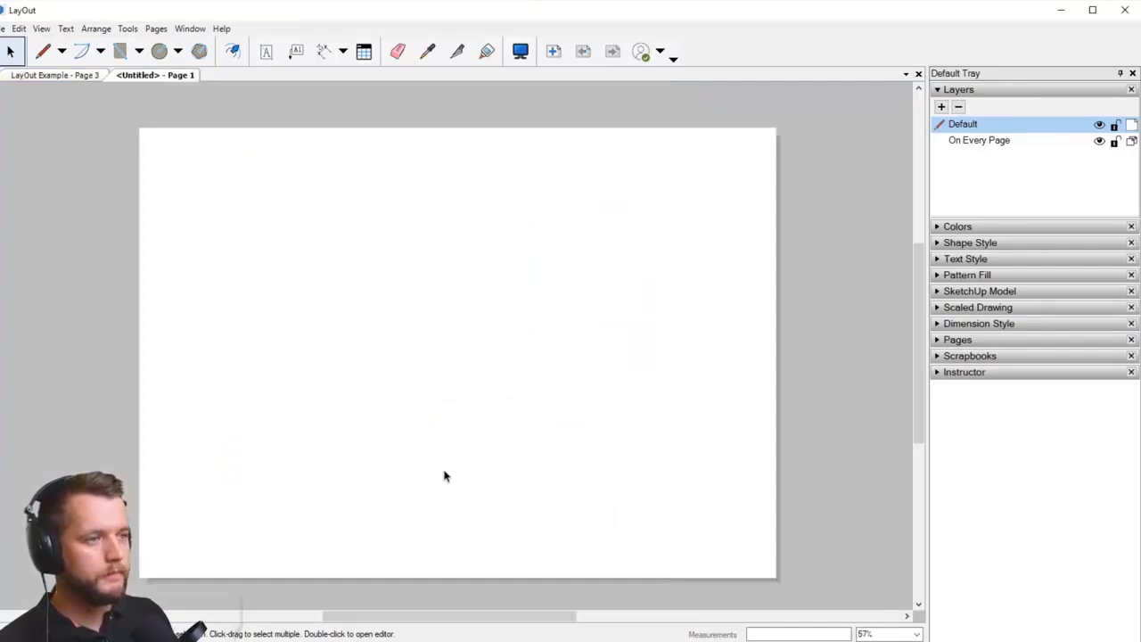
pyautogui.moveTo(451, 461); pyautogui.dragTo(471, 450, button='middle')
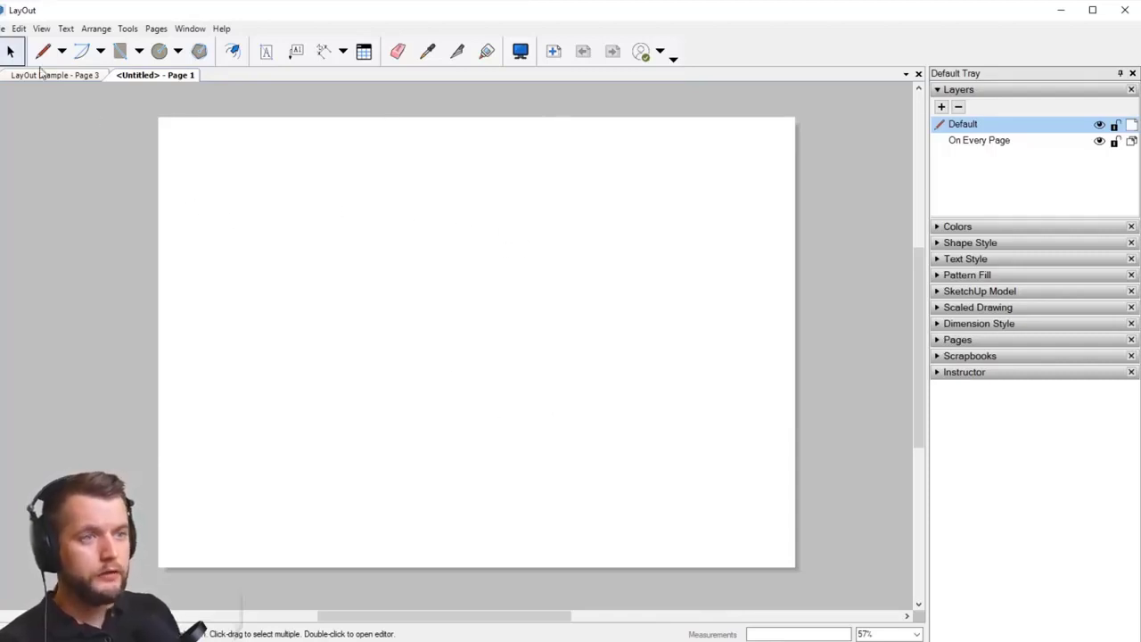
# Step: Set the document's paper size to 300 mm wide by 300 mm high
pyautogui.click(3, 29)
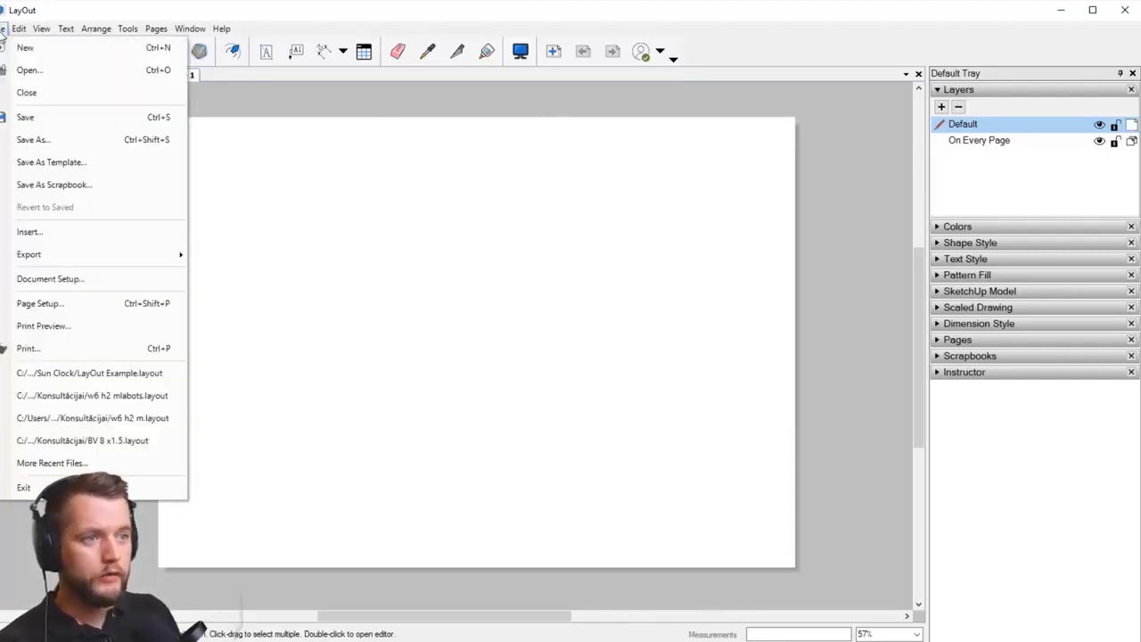
pyautogui.click(90, 279)
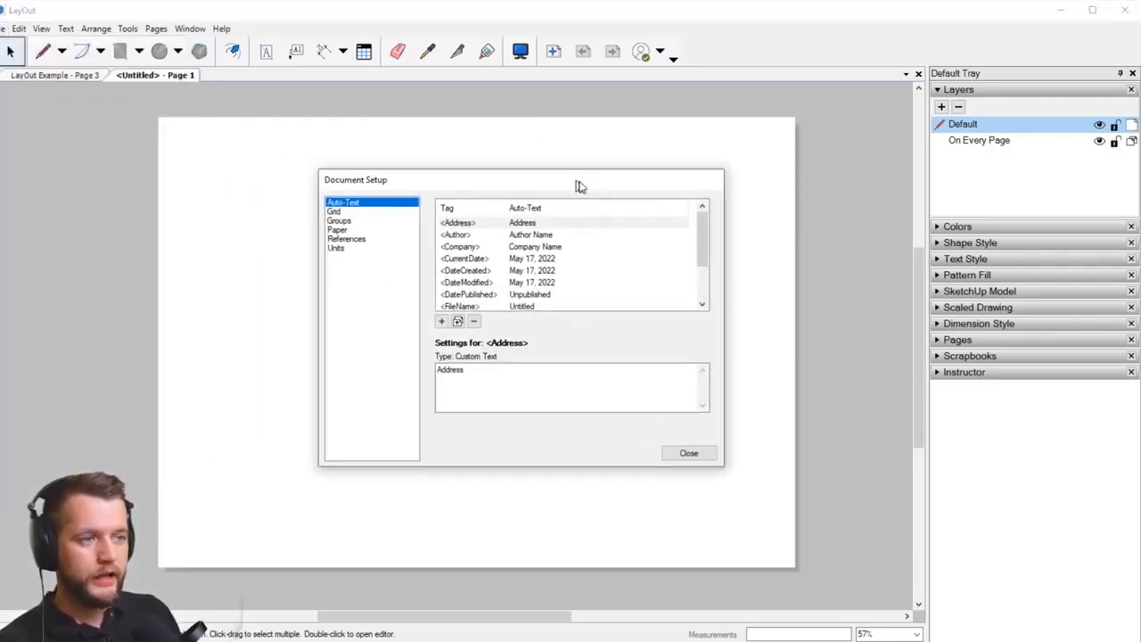
pyautogui.click(367, 236)
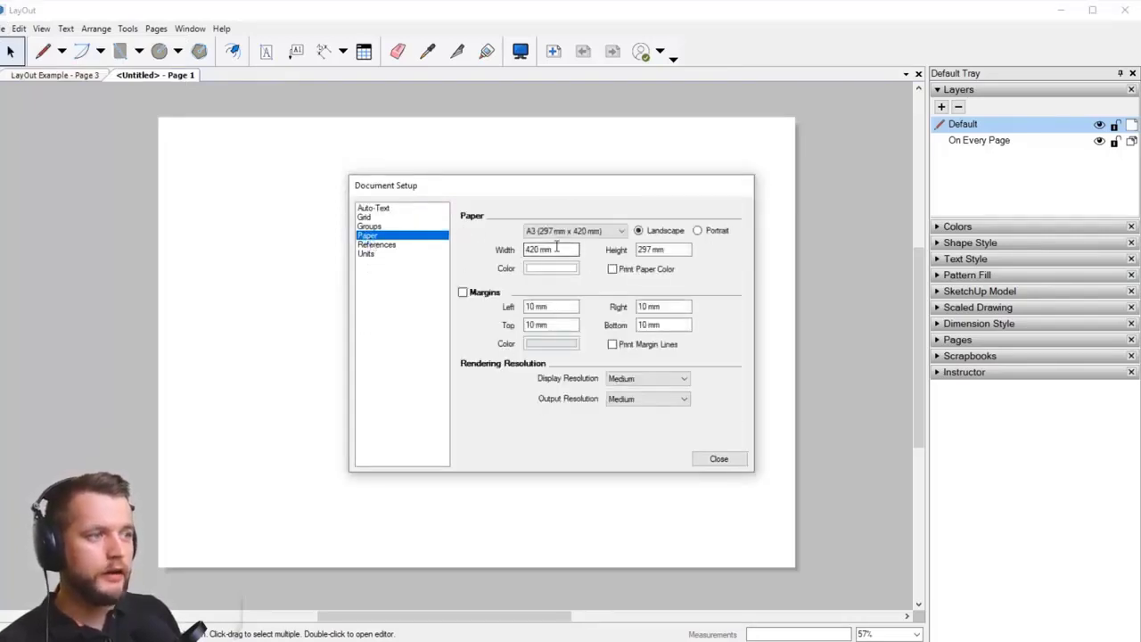
pyautogui.click(556, 249)
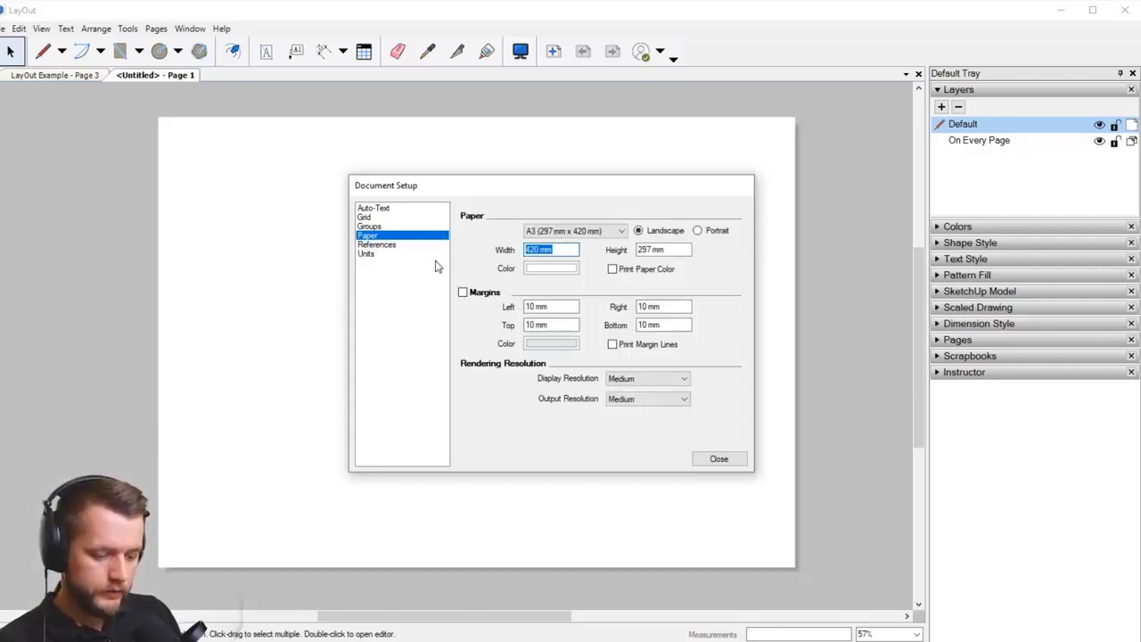
pyautogui.write('300')
pyautogui.moveTo(669, 249); pyautogui.dragTo(574, 249)
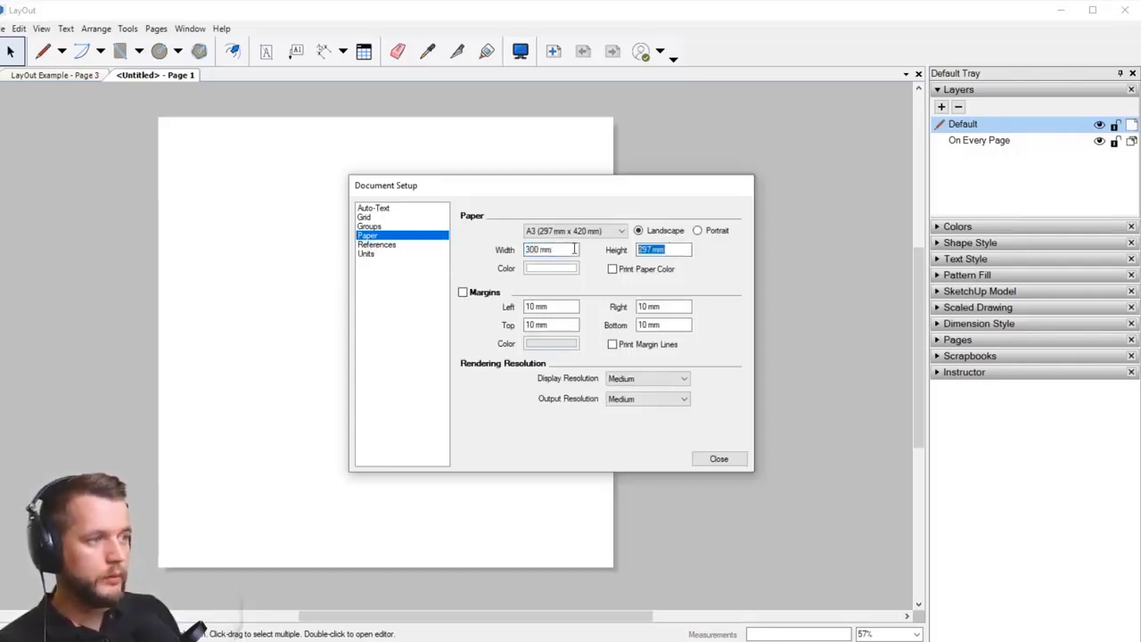
pyautogui.write('30')
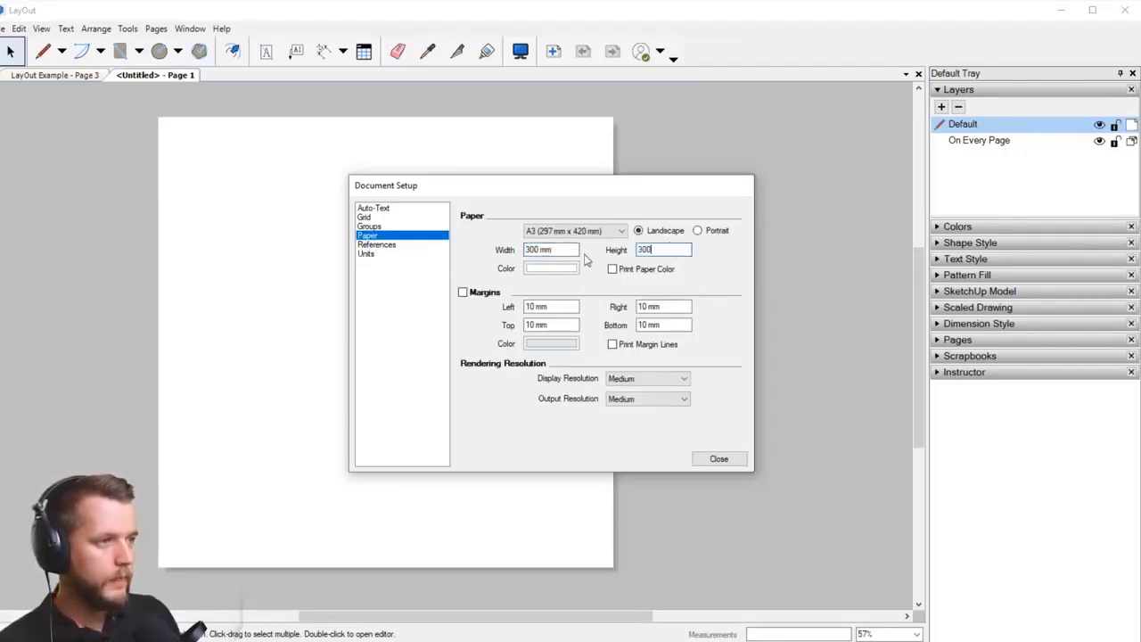
pyautogui.write('0')
pyautogui.press('Return')
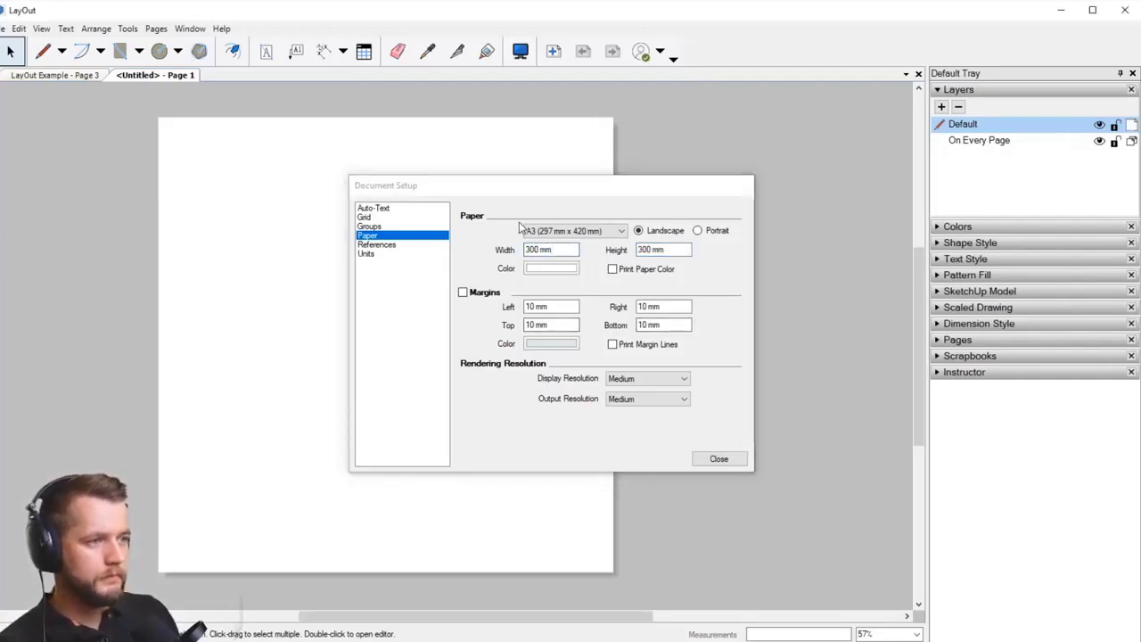
# Step: Preview the page margins, switch them off again and close the document setup
pyautogui.click(462, 292)
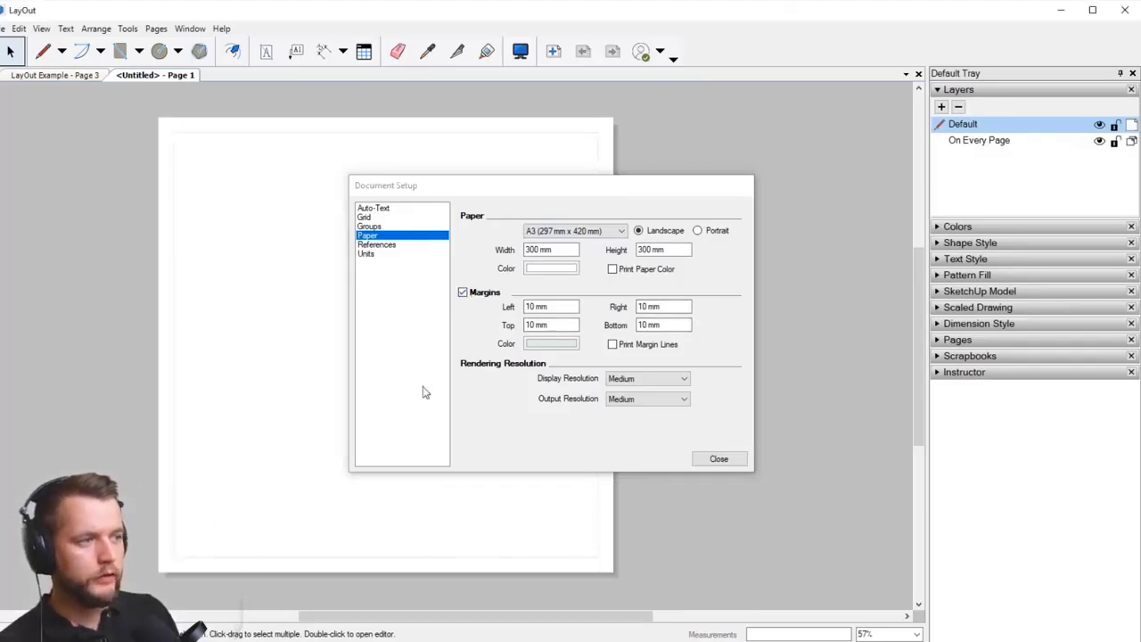
pyautogui.click(463, 292)
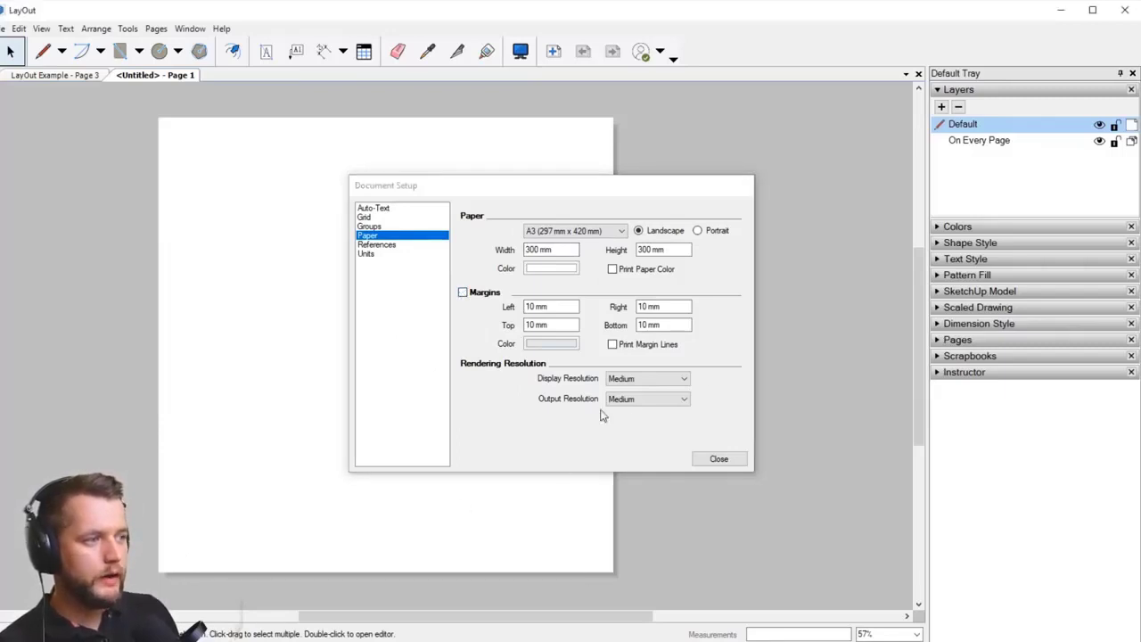
pyautogui.click(719, 459)
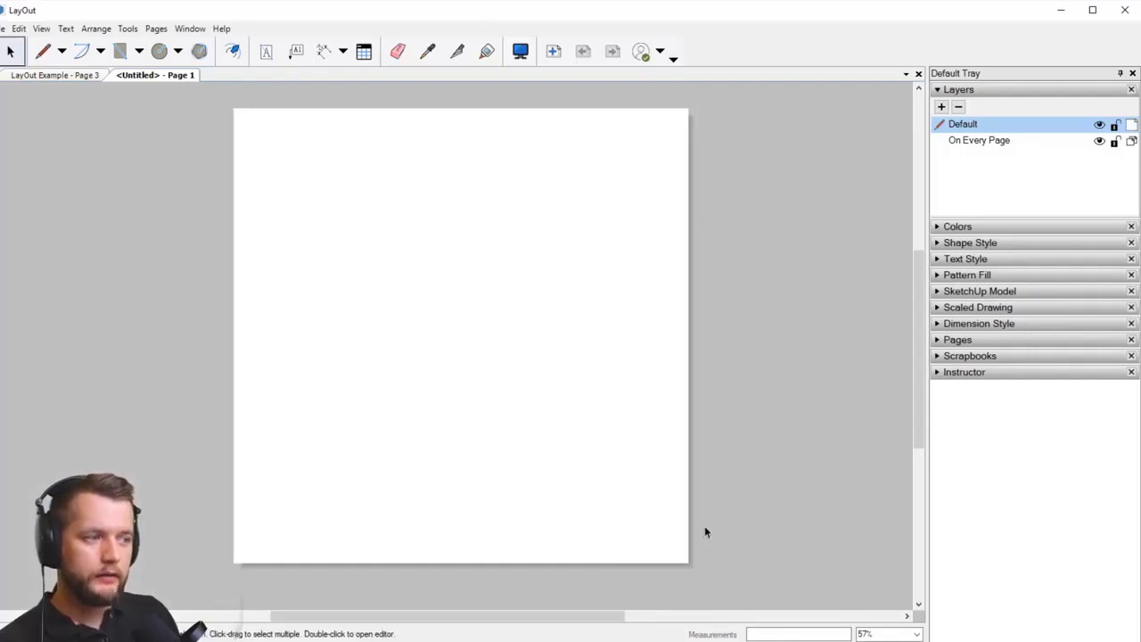
pyautogui.moveTo(704, 526); pyautogui.dragTo(231, 570)
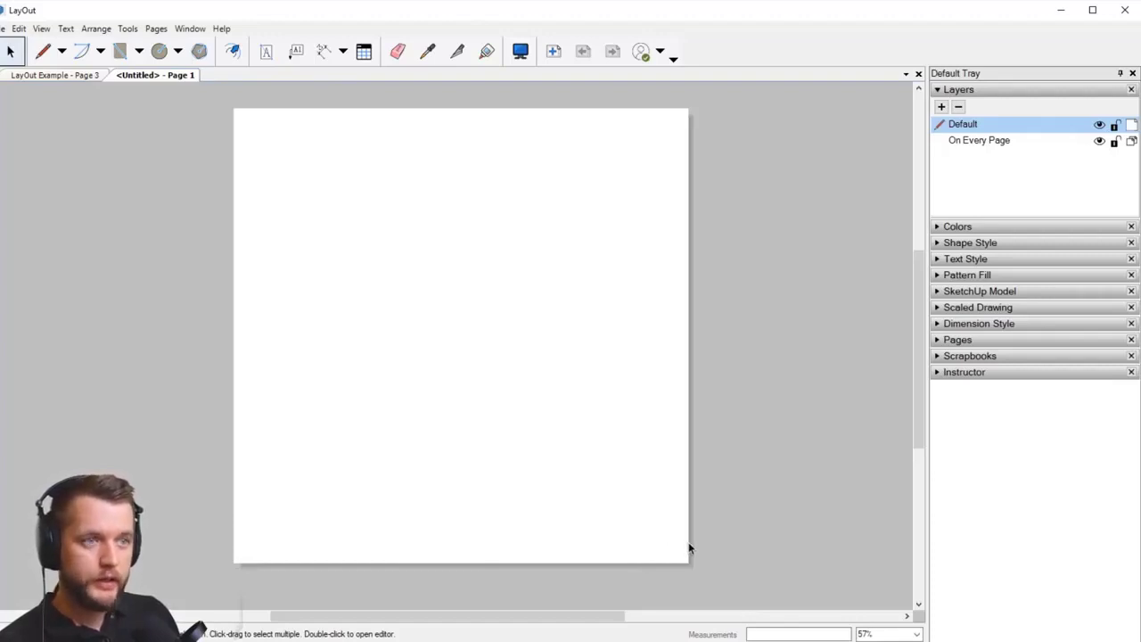
pyautogui.moveTo(536, 502); pyautogui.dragTo(536, 494, button='middle')
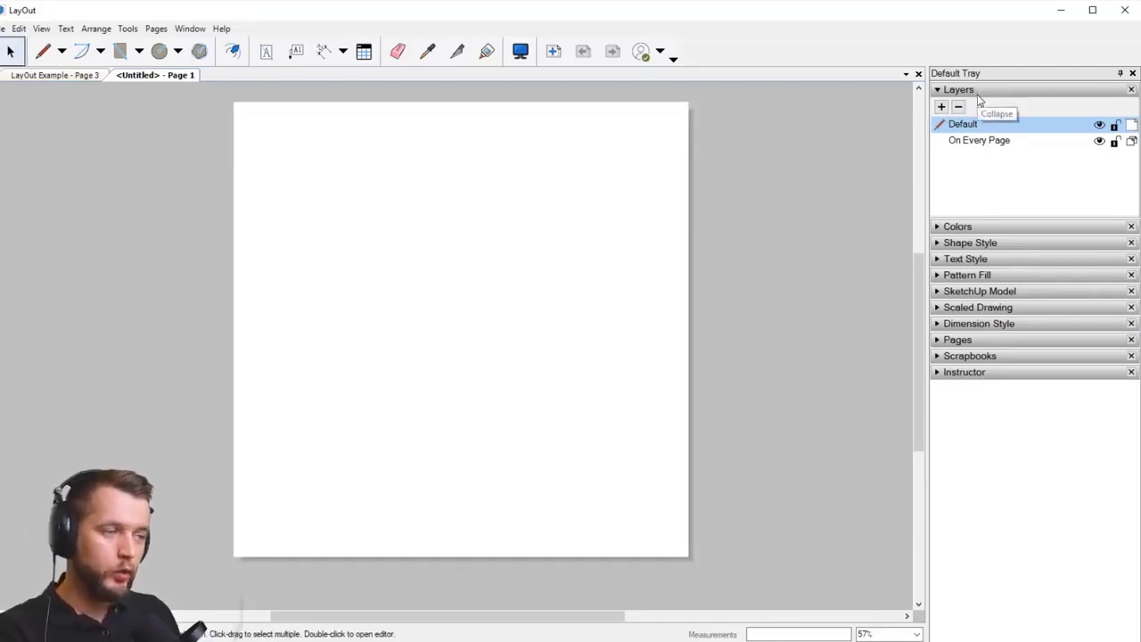
# Step: Add the text "BISSUC 2022" near the page's lower-left corner on the On Every Page layer
pyautogui.click(983, 144)
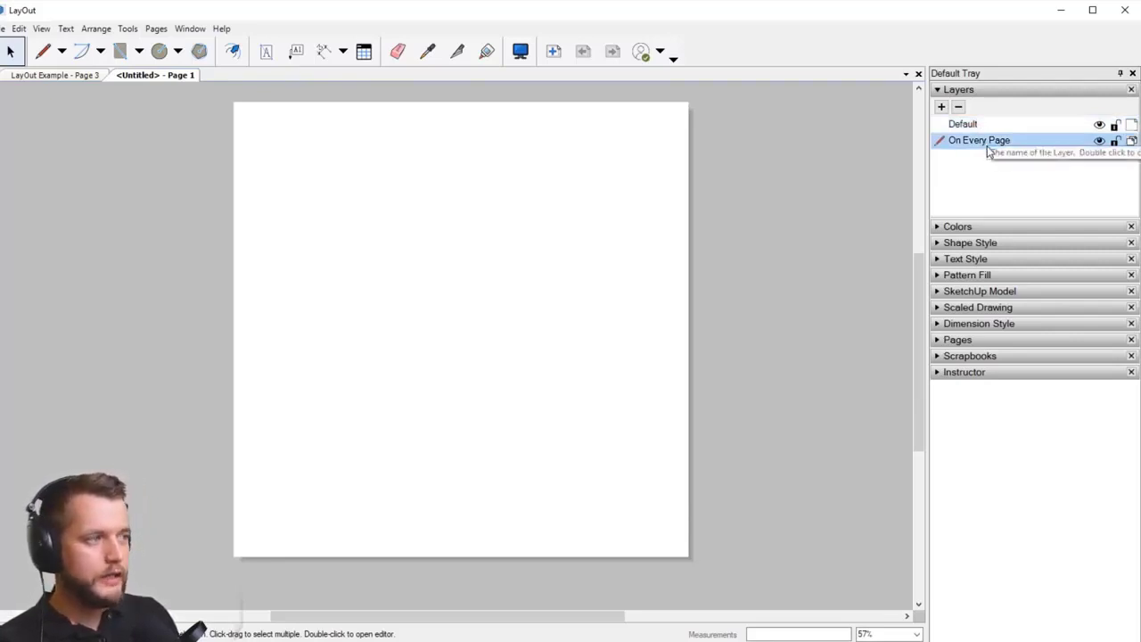
pyautogui.moveTo(597, 344); pyautogui.dragTo(623, 300, button='middle')
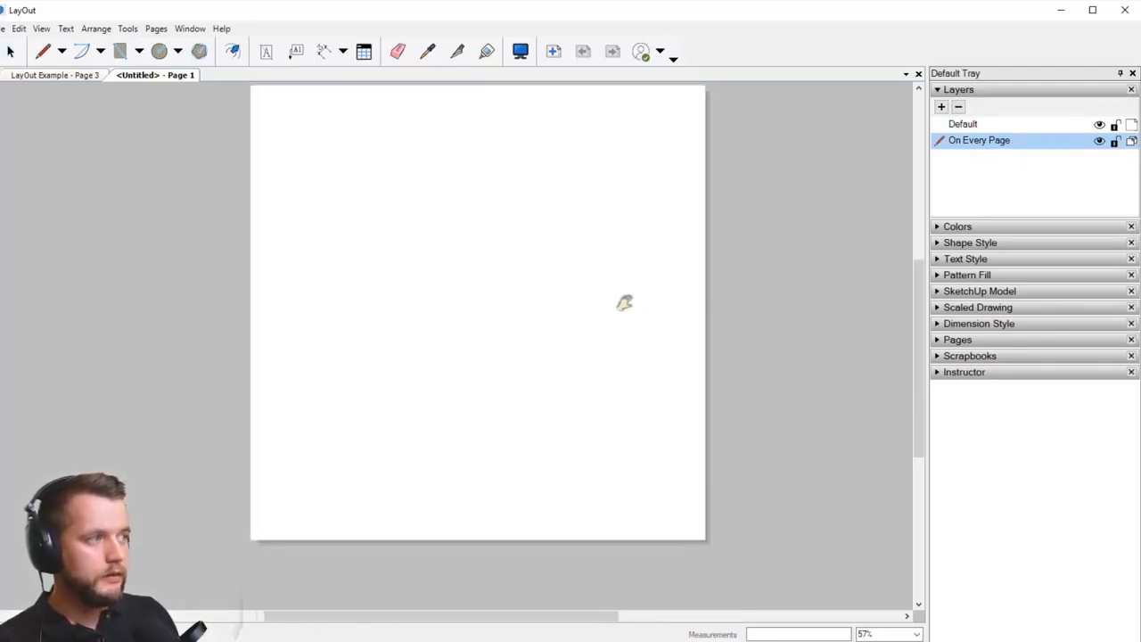
pyautogui.click(977, 126)
pyautogui.click(947, 143)
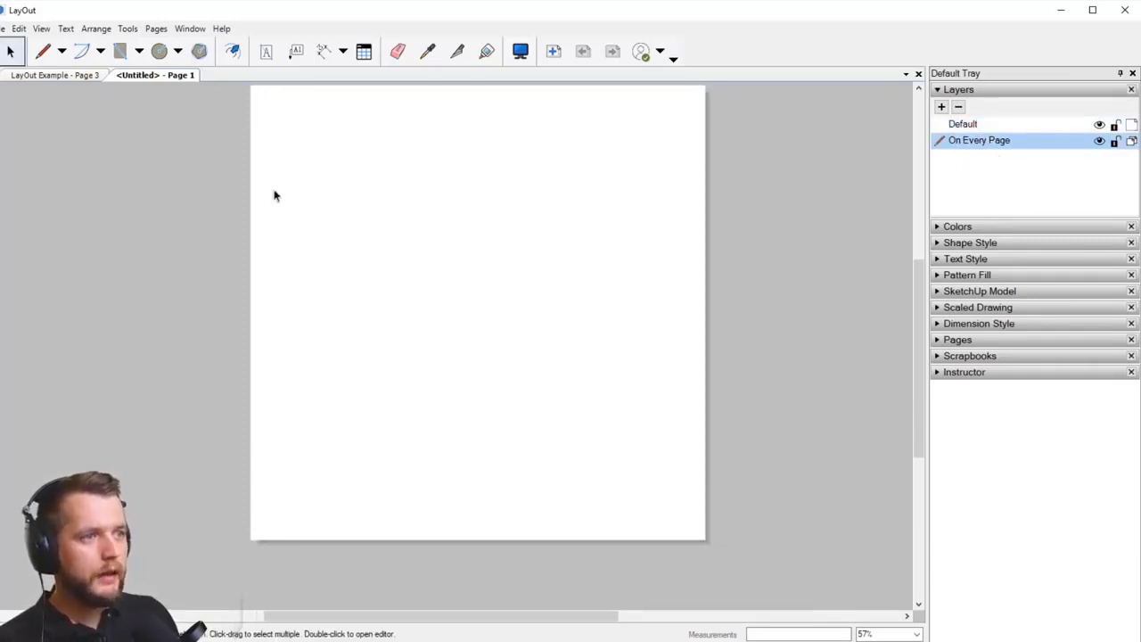
pyautogui.click(267, 53)
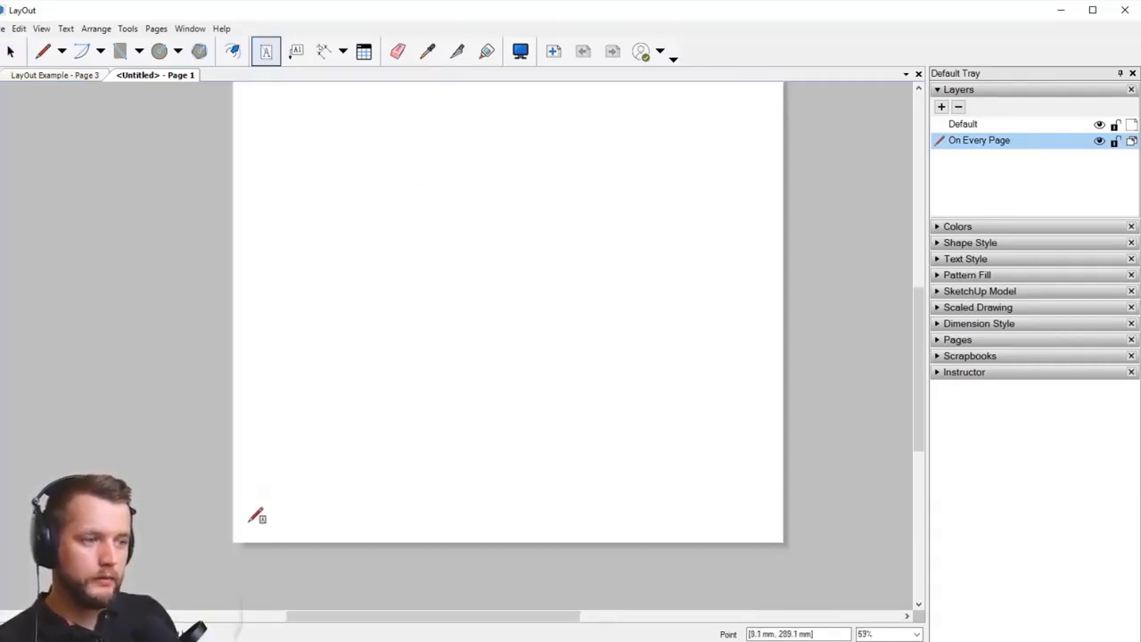
pyautogui.click(250, 521)
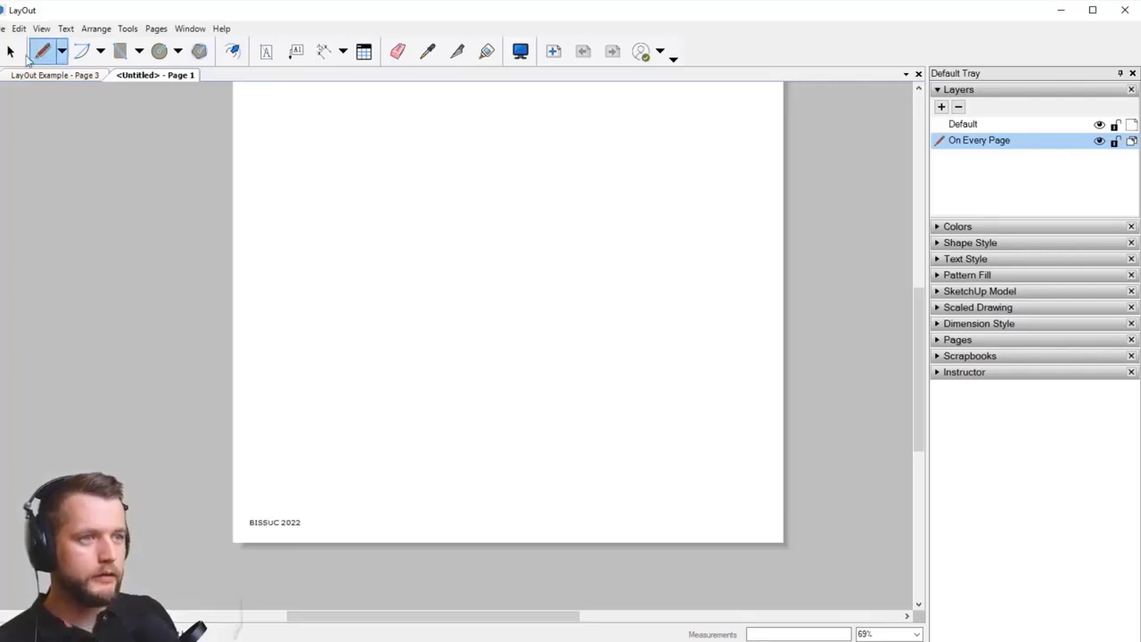
pyautogui.moveTo(341, 476); pyautogui.dragTo(297, 463, button='middle')
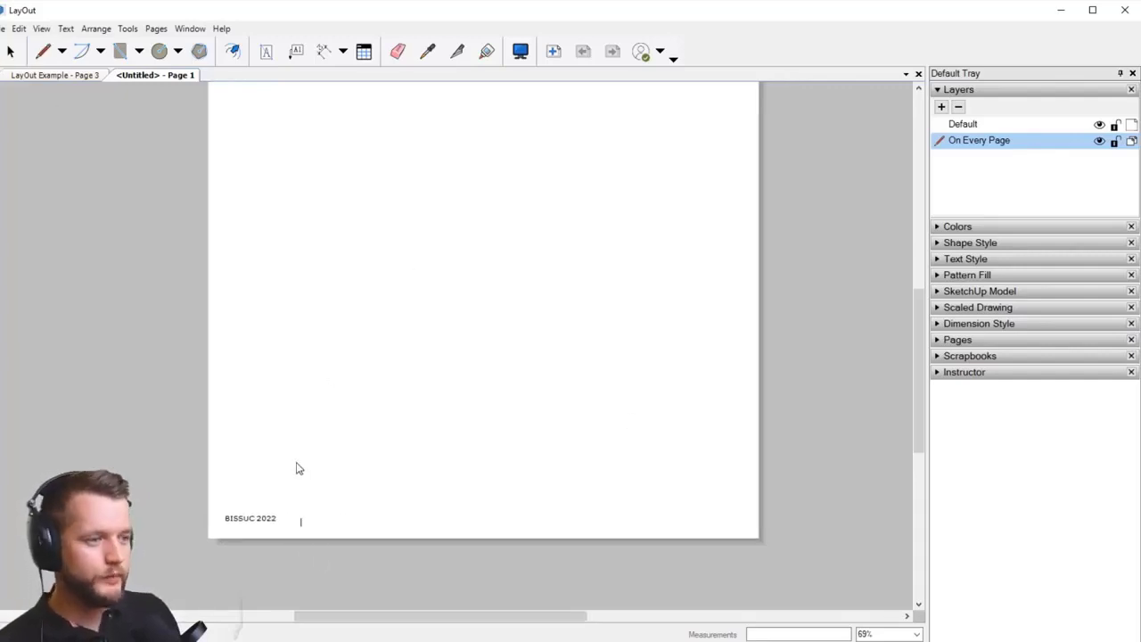
# Step: Select the "BISSUC 2022" text on the page and set its font family to Open Sans Extrabold
pyautogui.press('Escape')
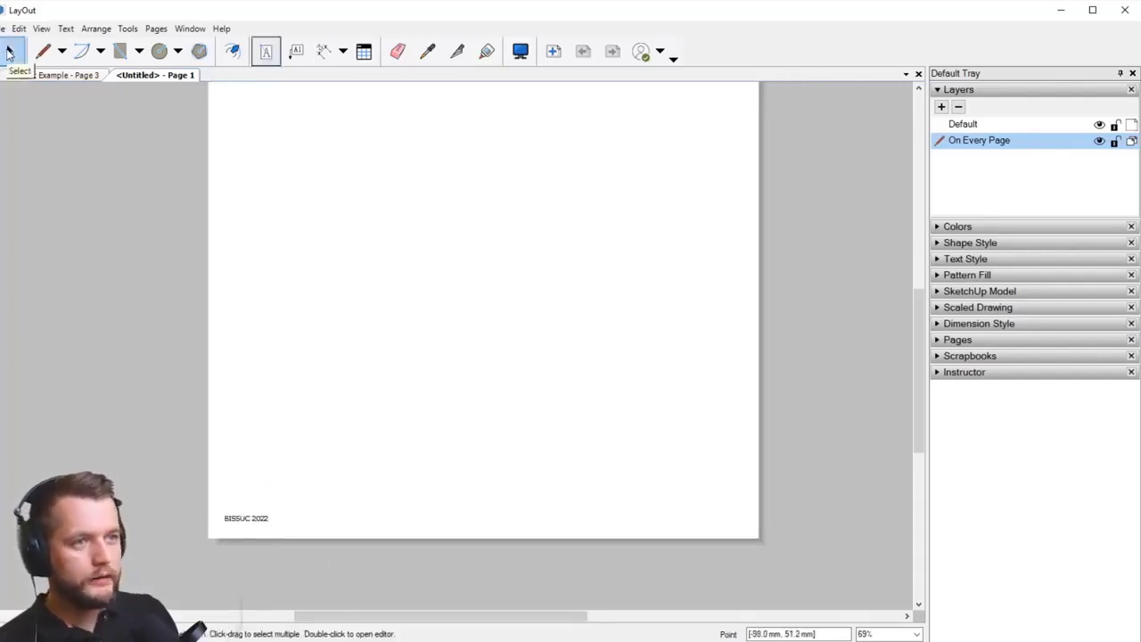
pyautogui.click(10, 50)
pyautogui.click(241, 516)
pyautogui.scroll(3, 276, 526)
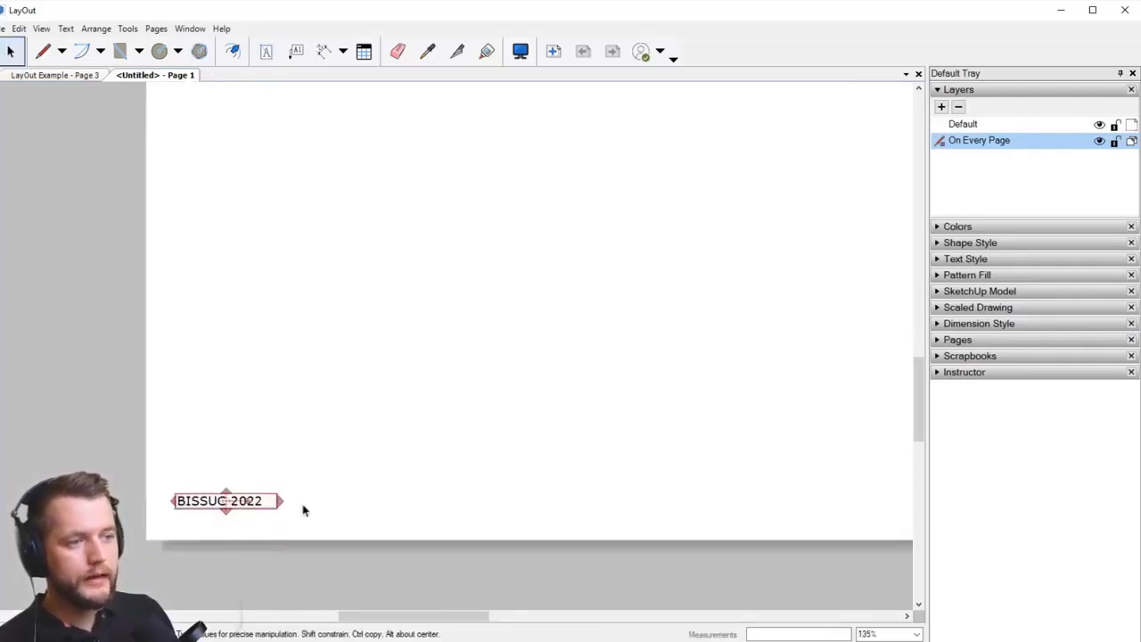
pyautogui.scroll(-2, 196, 499)
pyautogui.scroll(-1, 196, 499)
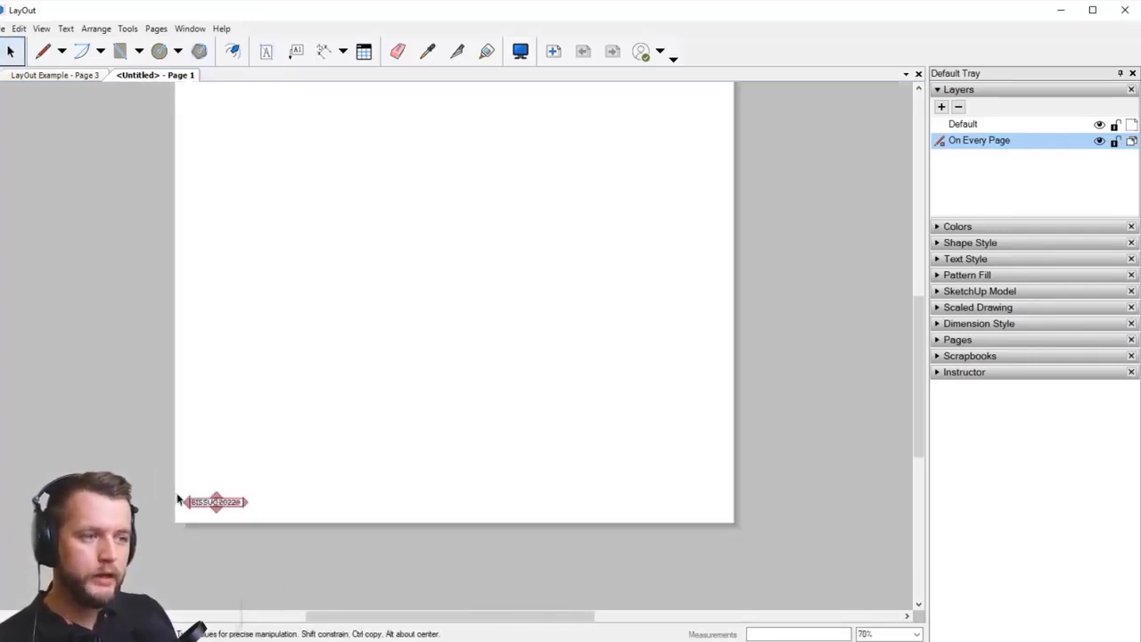
pyautogui.scroll(3, 219, 519)
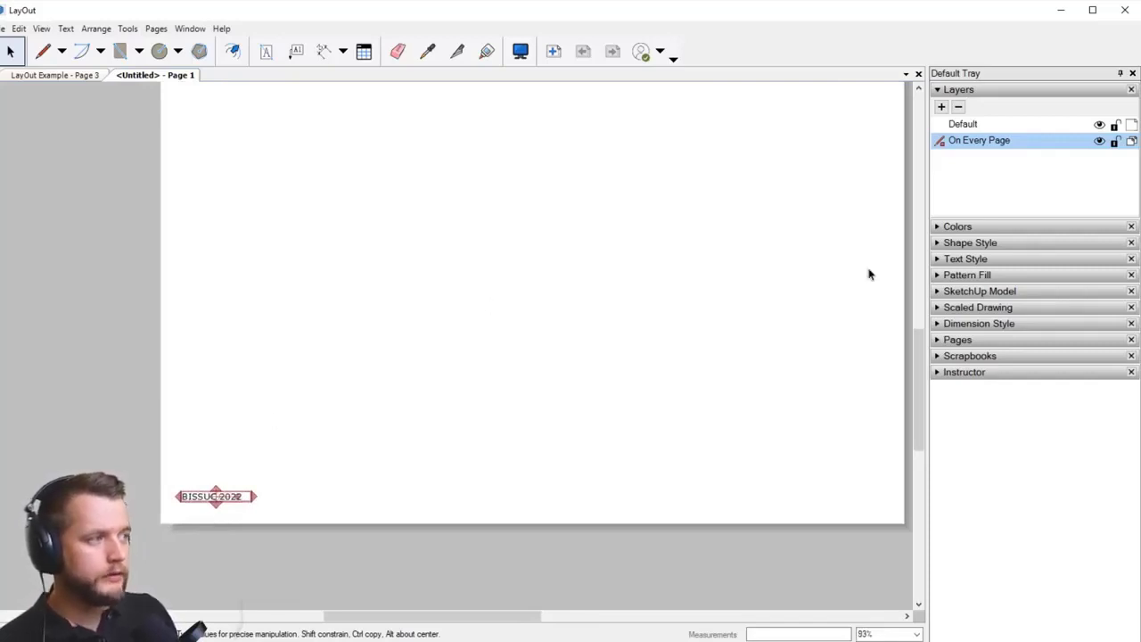
pyautogui.click(1005, 260)
pyautogui.moveTo(585, 418); pyautogui.dragTo(489, 442, button='middle')
pyautogui.moveTo(549, 401); pyautogui.dragTo(609, 362, button='middle')
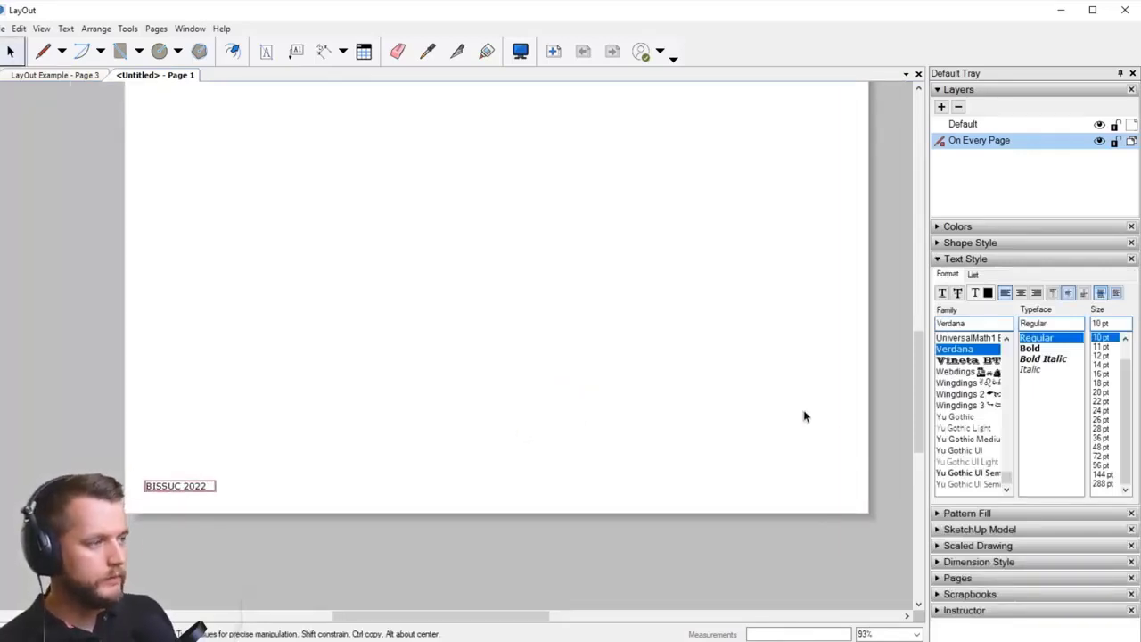
pyautogui.click(985, 326)
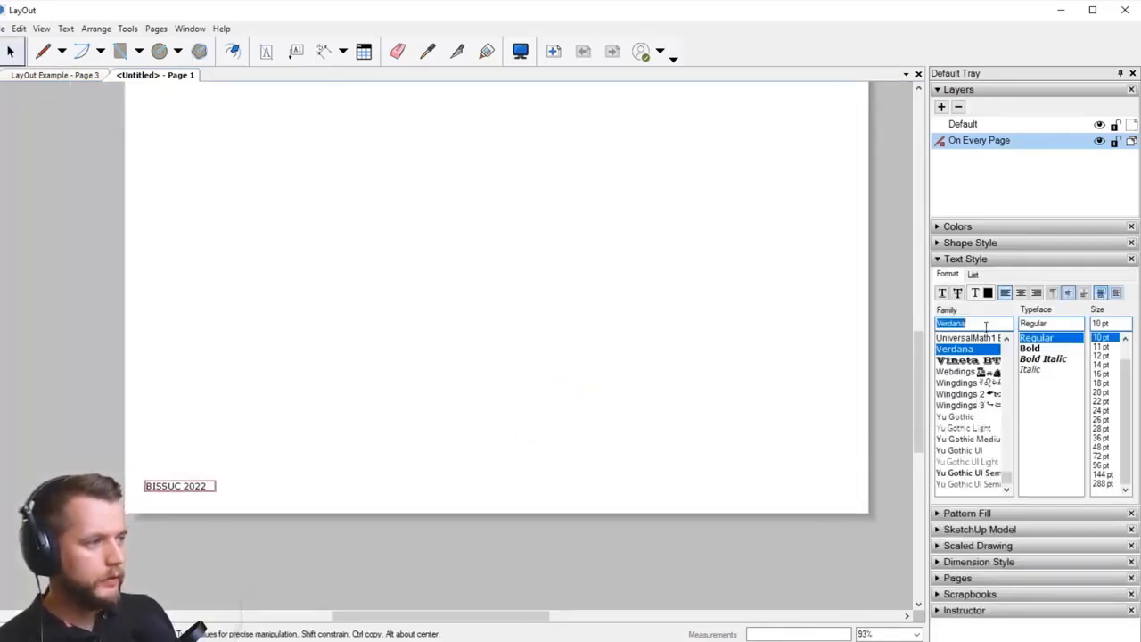
pyautogui.write('o')
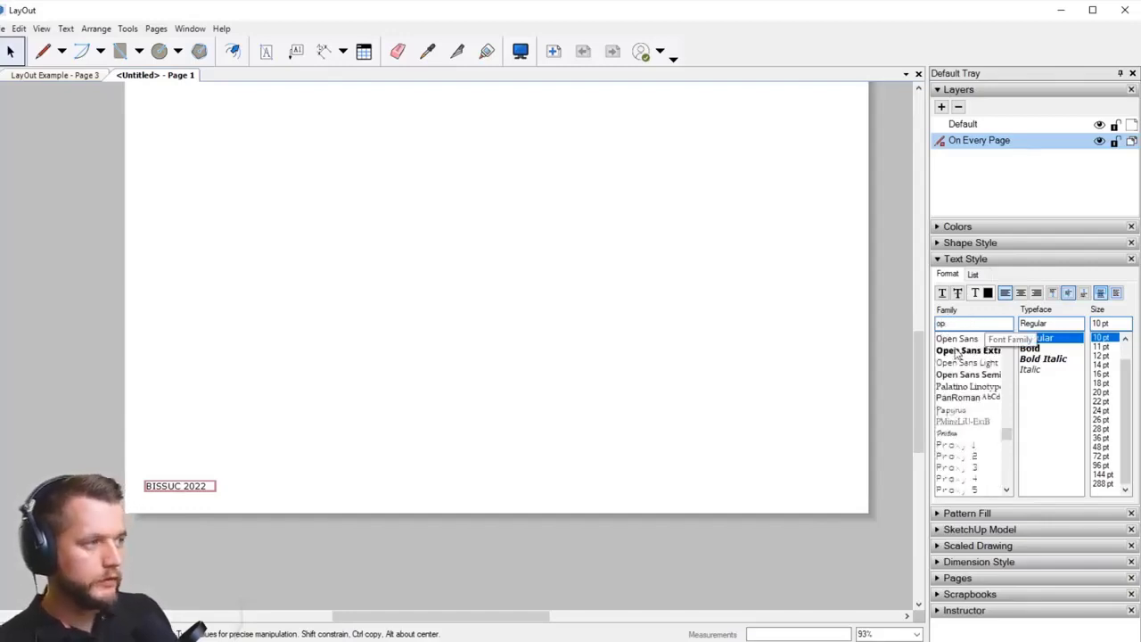
pyautogui.write('p')
pyautogui.click(958, 350)
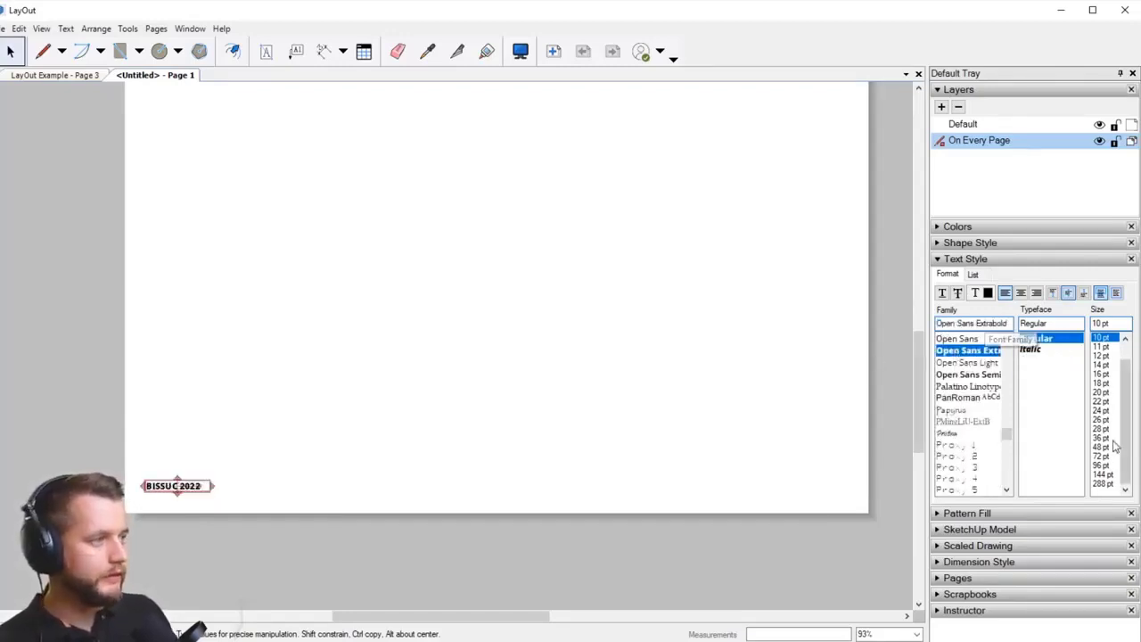
# Step: Set the size of the "BISSUC 2022" text to 20 pt
pyautogui.click(1103, 384)
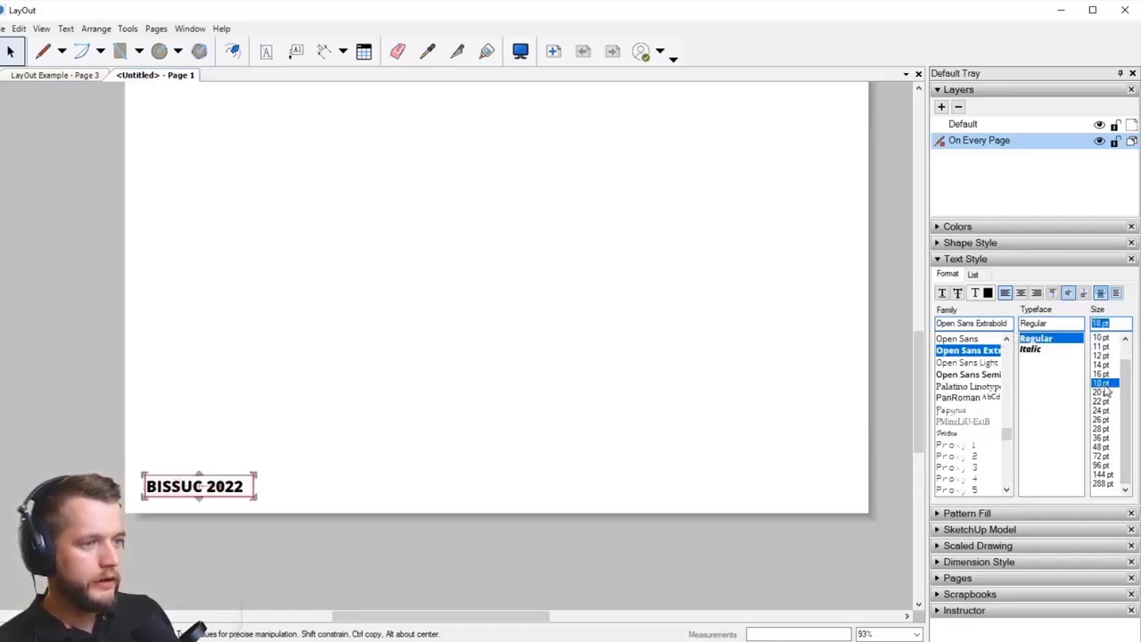
pyautogui.click(739, 447)
pyautogui.scroll(-3, 547, 449)
pyautogui.moveTo(490, 460); pyautogui.dragTo(459, 439, button='middle')
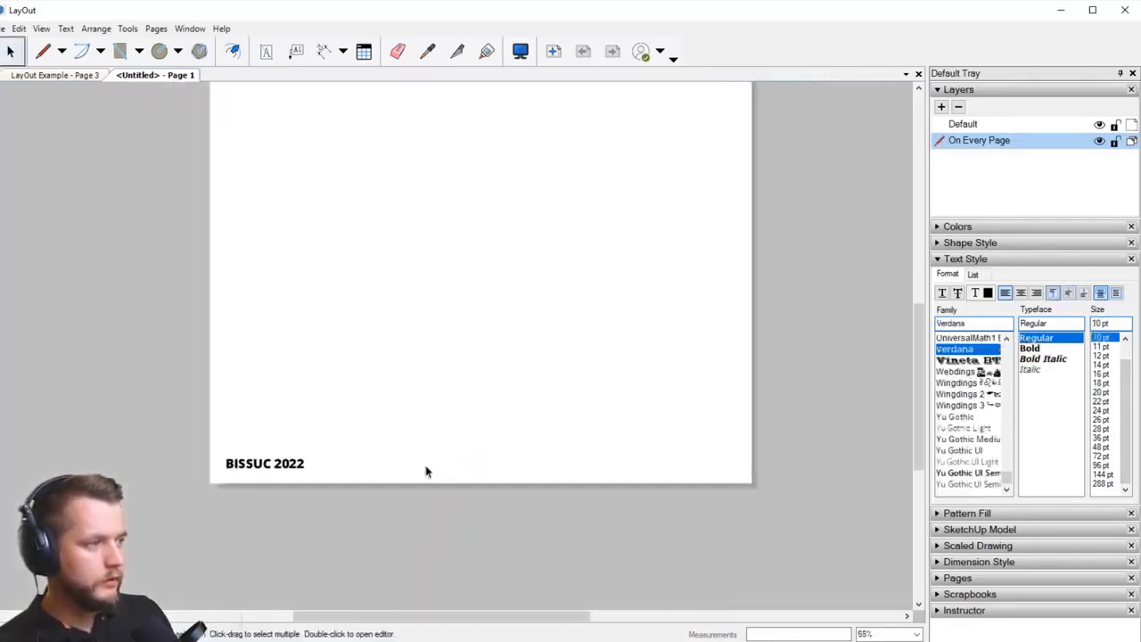
# Step: Change the "BISSUC 2022" text color to a 50% gray
pyautogui.scroll(2, 336, 477)
pyautogui.click(289, 463)
pyautogui.moveTo(496, 499); pyautogui.dragTo(565, 491, button='middle')
pyautogui.scroll(1, 369, 466)
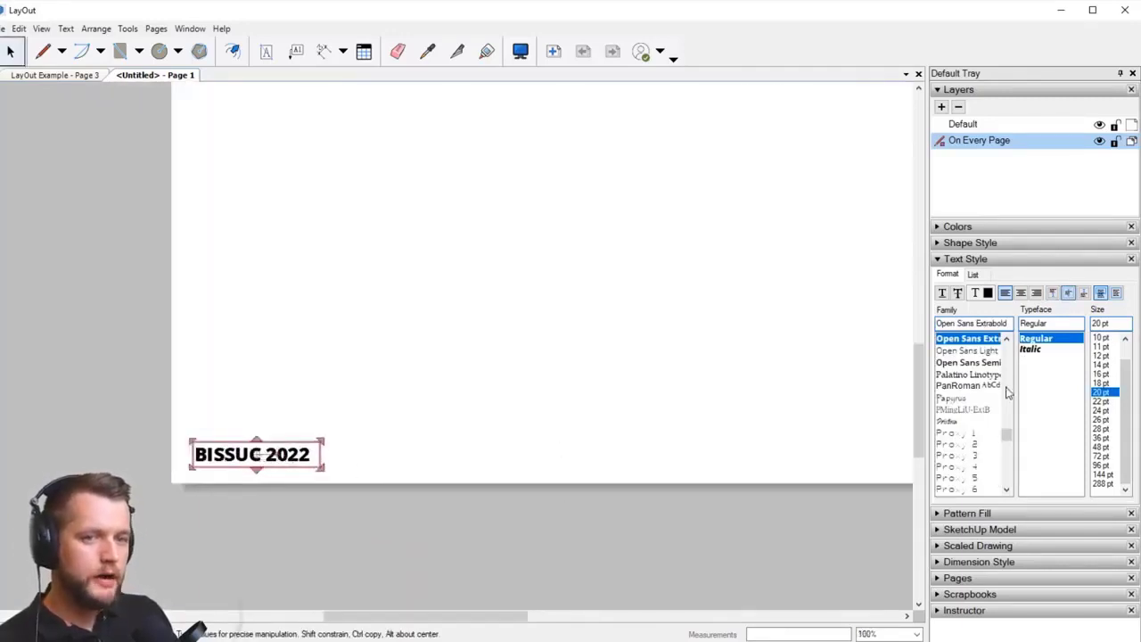
pyautogui.click(987, 293)
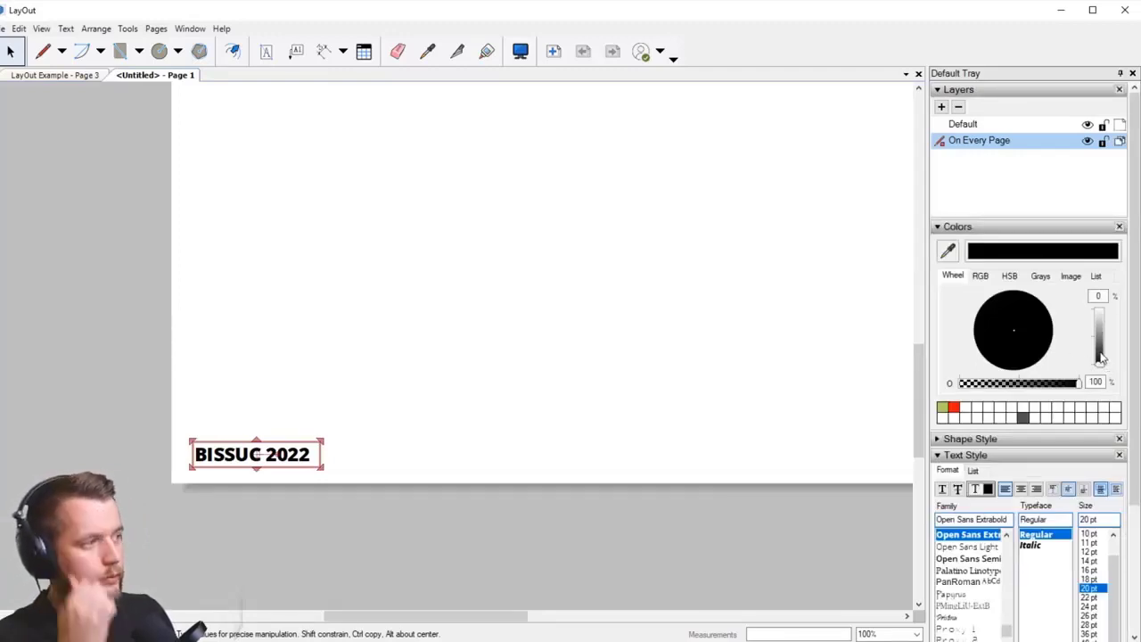
pyautogui.moveTo(1099, 354); pyautogui.dragTo(1101, 343)
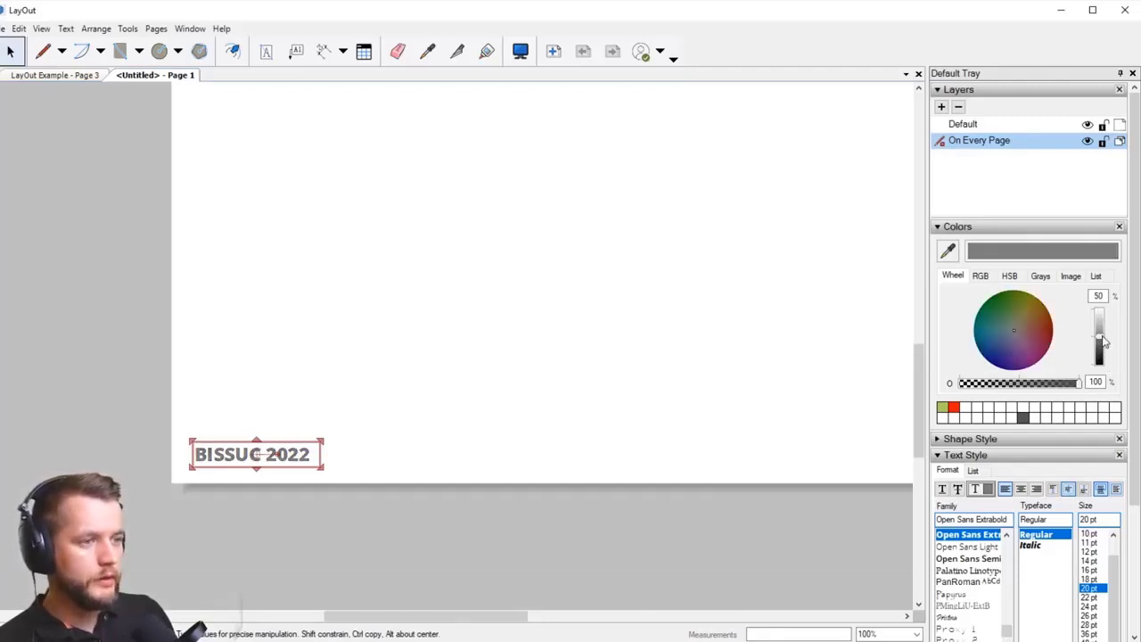
pyautogui.click(634, 424)
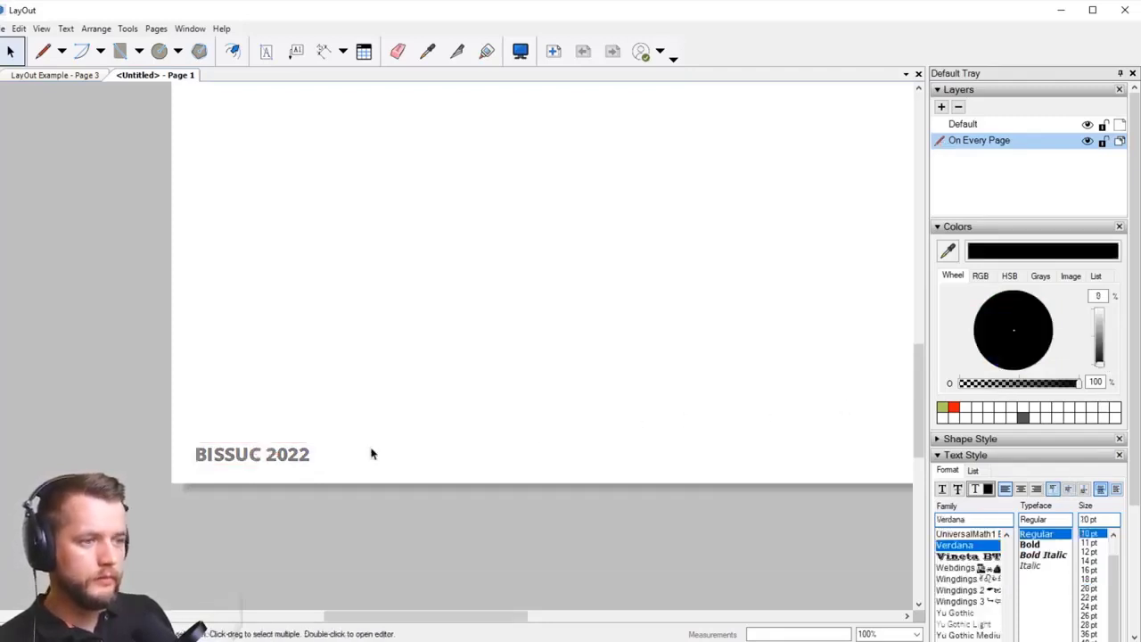
pyautogui.scroll(-5, 186, 430)
pyautogui.moveTo(763, 263); pyautogui.dragTo(679, 356, button='middle')
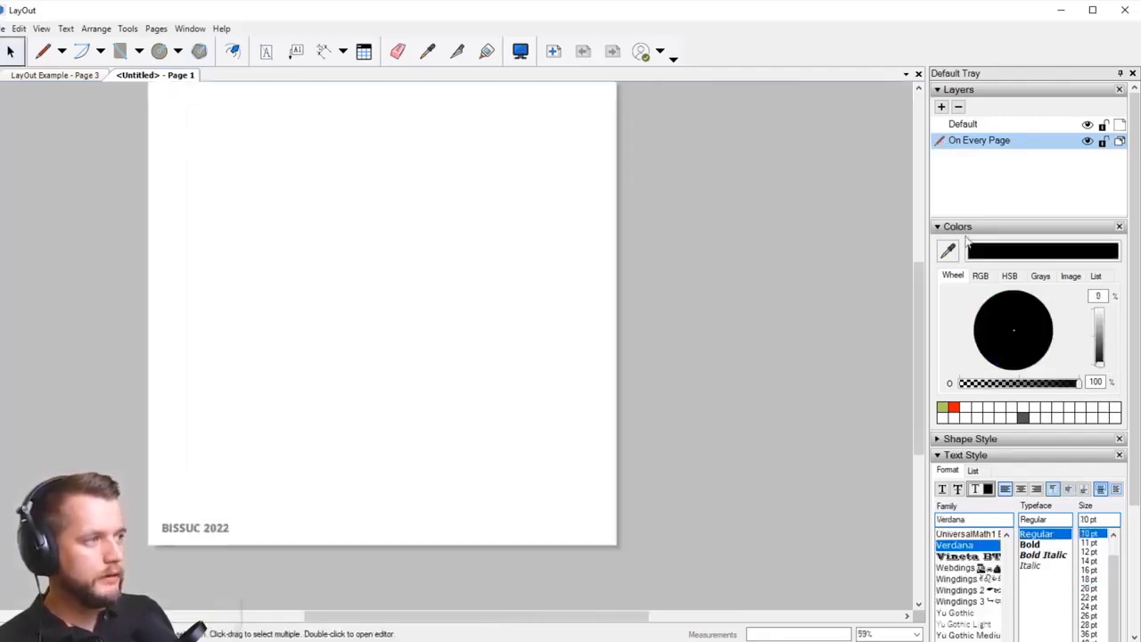
pyautogui.click(971, 226)
# Step: Draw a bounded text box near the page's lower-right corner and enter the author's full name as its first line
pyautogui.moveTo(509, 409); pyautogui.dragTo(527, 387, button='middle')
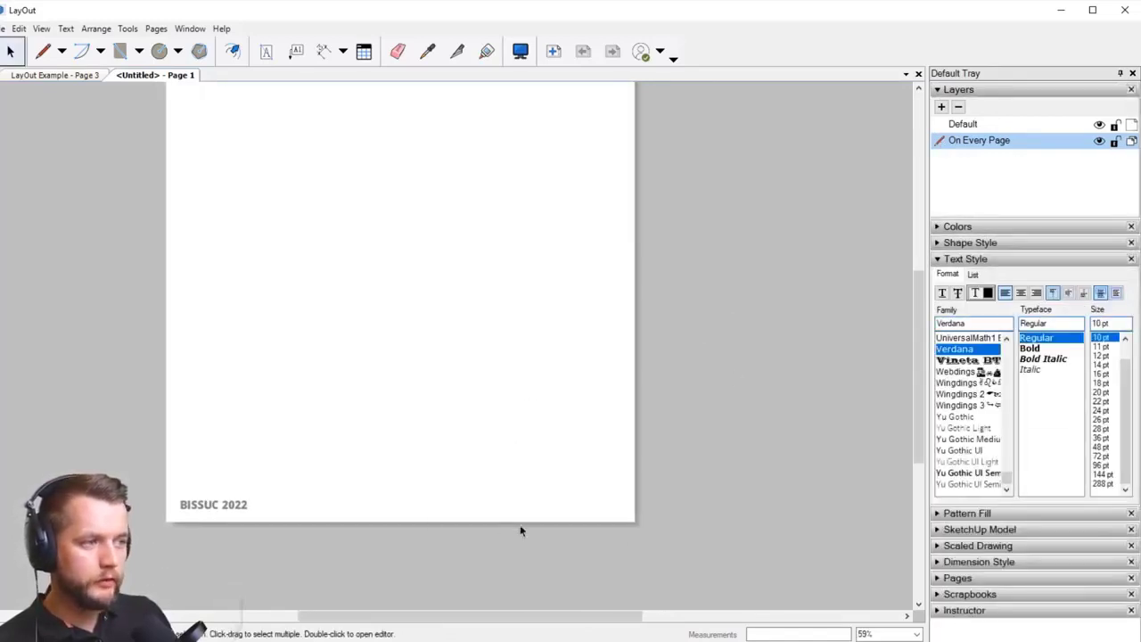
pyautogui.moveTo(688, 508); pyautogui.dragTo(629, 450, button='middle')
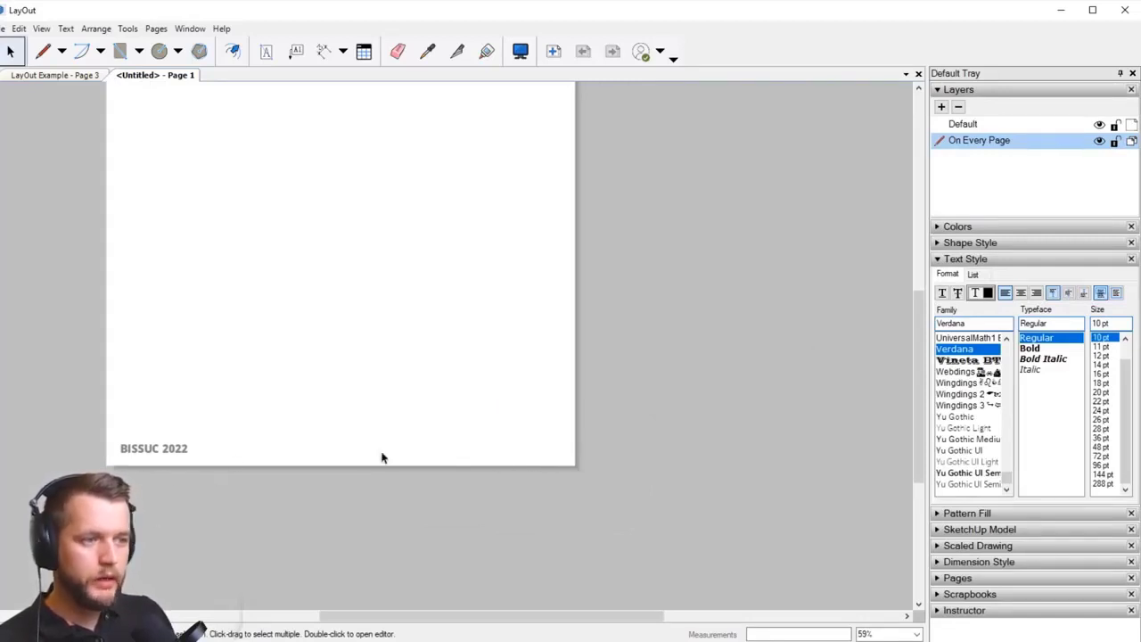
pyautogui.moveTo(446, 440); pyautogui.dragTo(517, 438, button='middle')
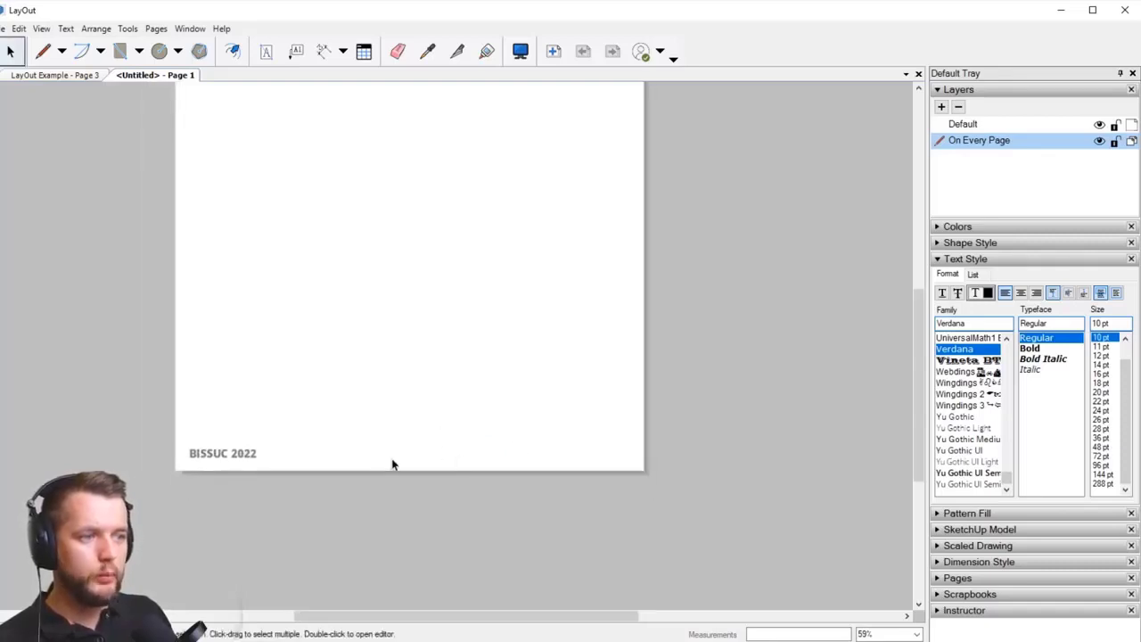
pyautogui.moveTo(548, 348); pyautogui.dragTo(579, 455, button='middle')
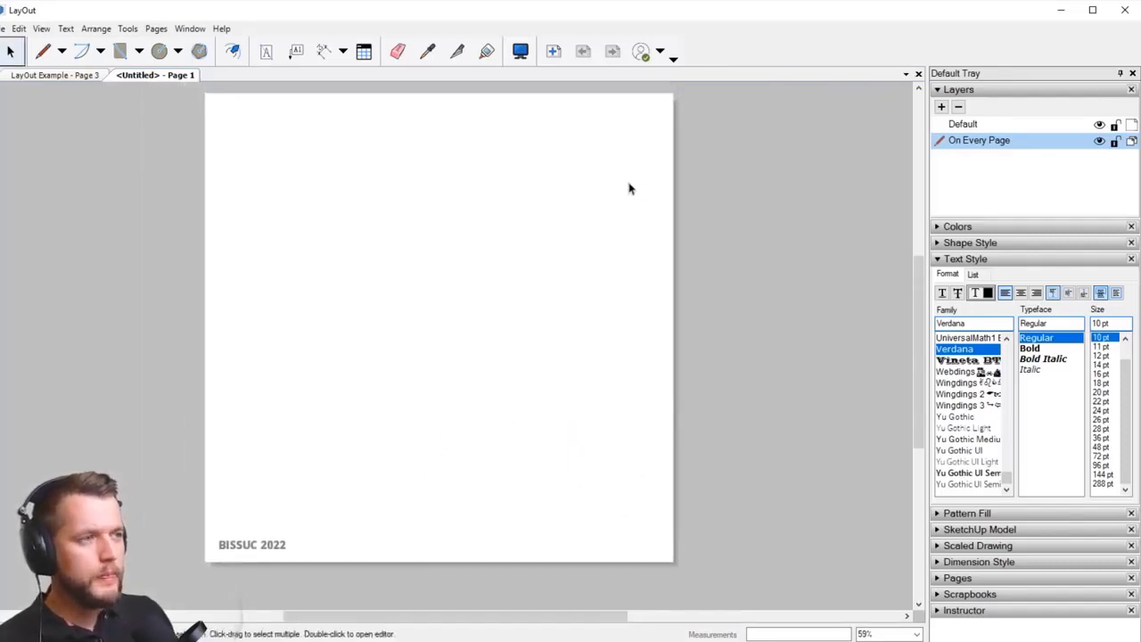
pyautogui.click(978, 89)
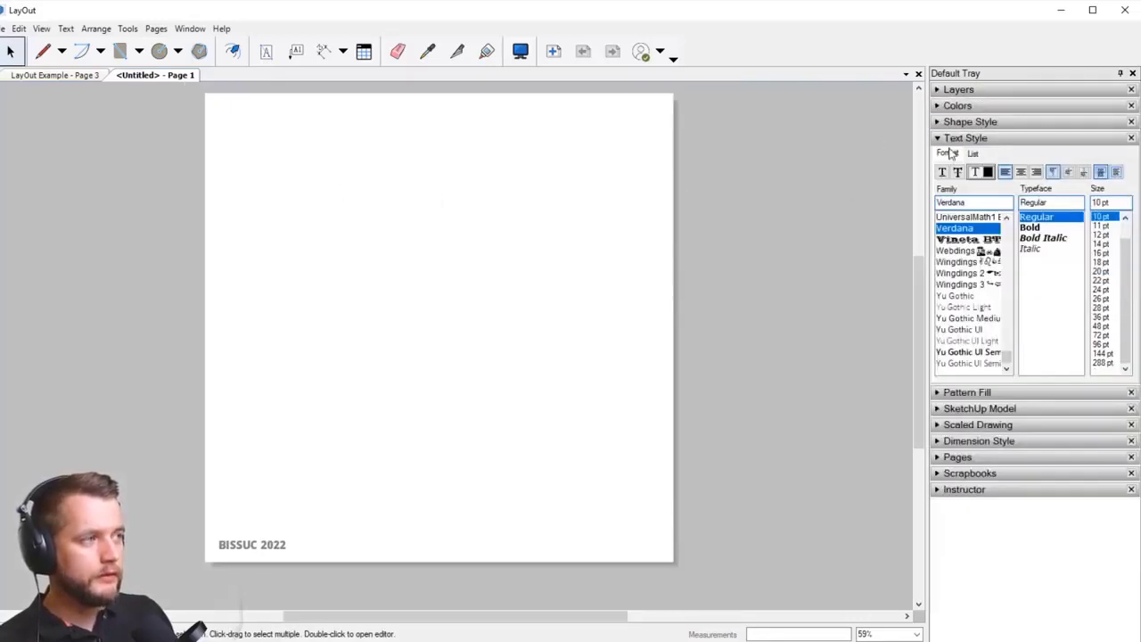
pyautogui.click(264, 52)
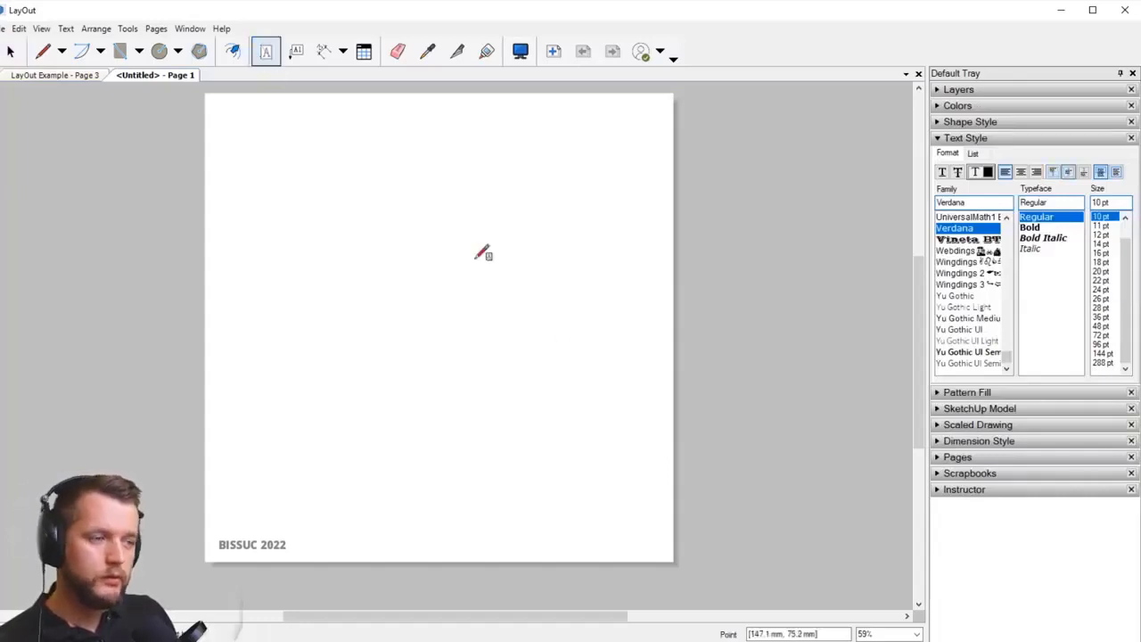
pyautogui.scroll(2, 609, 598)
pyautogui.scroll(1, 586, 451)
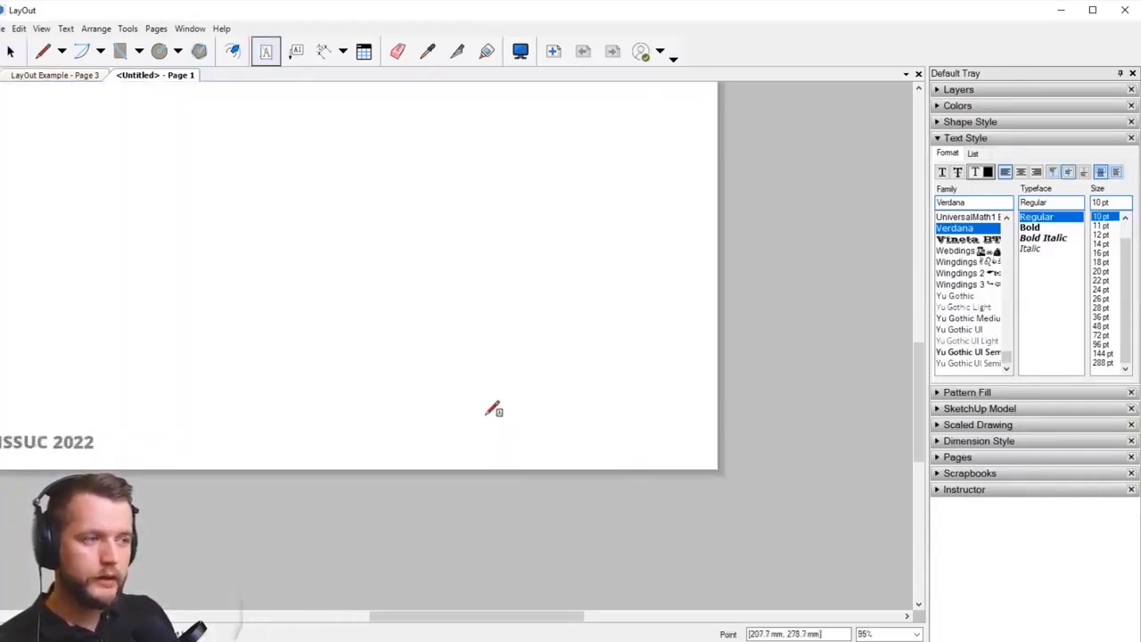
pyautogui.moveTo(450, 427); pyautogui.dragTo(700, 461)
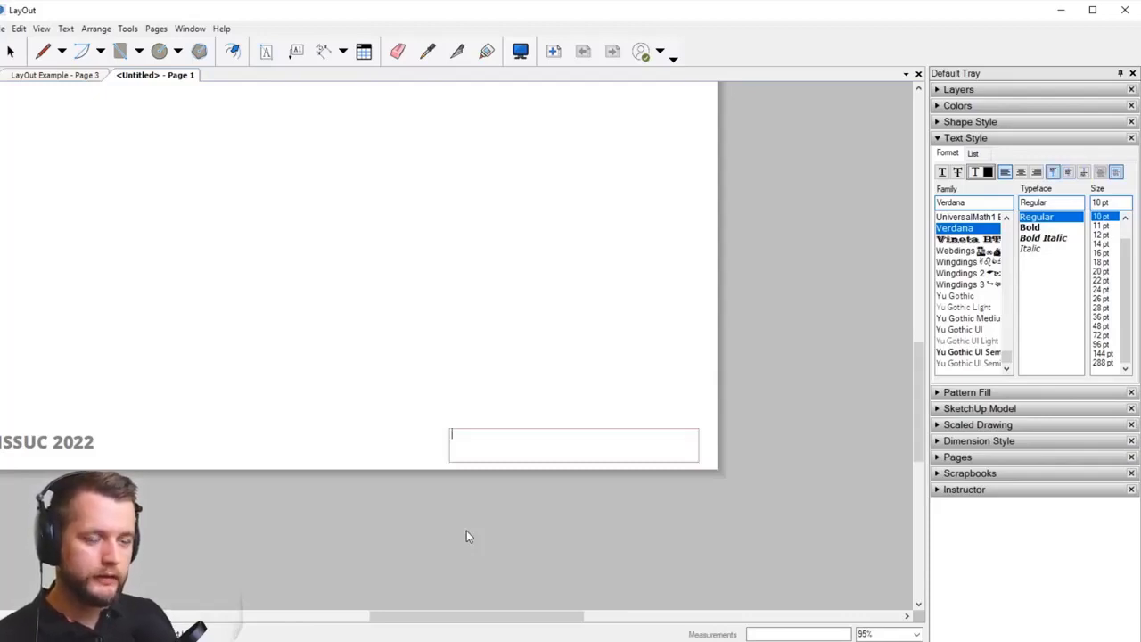
pyautogui.scroll(1, 466, 387)
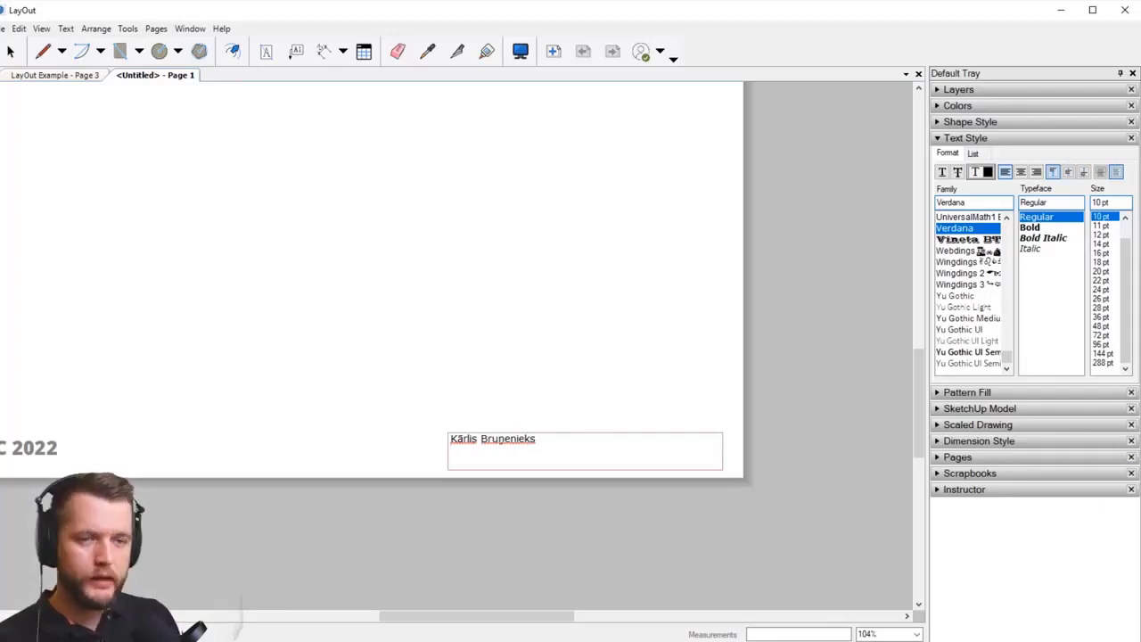
# Step: Insert the <PageName> auto-text on a second line below the author's name and finish the text box
pyautogui.click(957, 457)
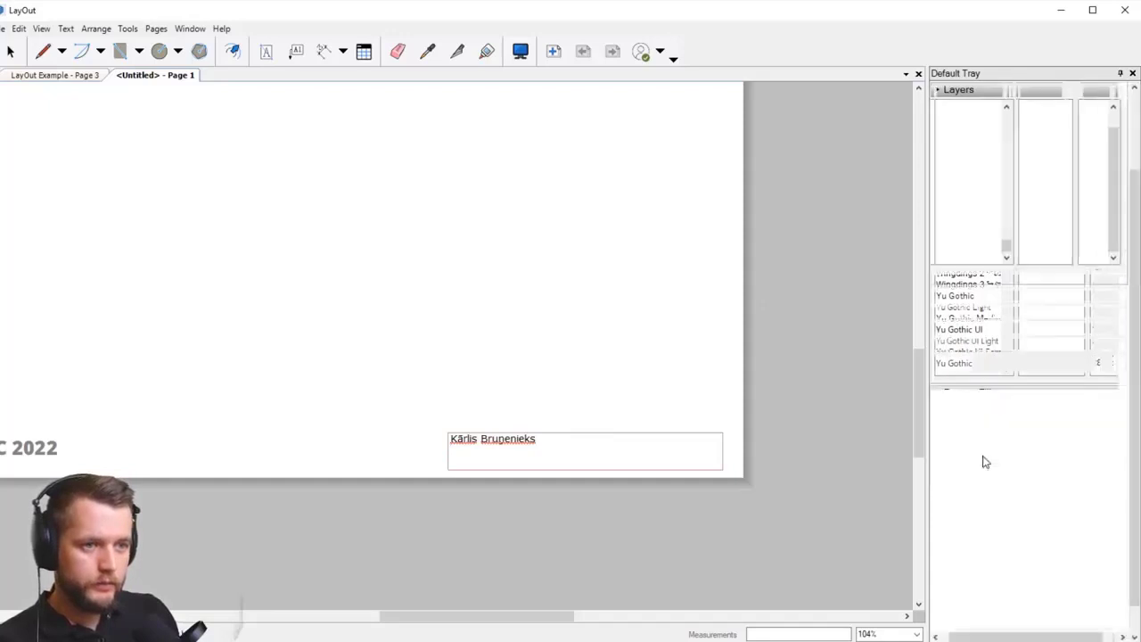
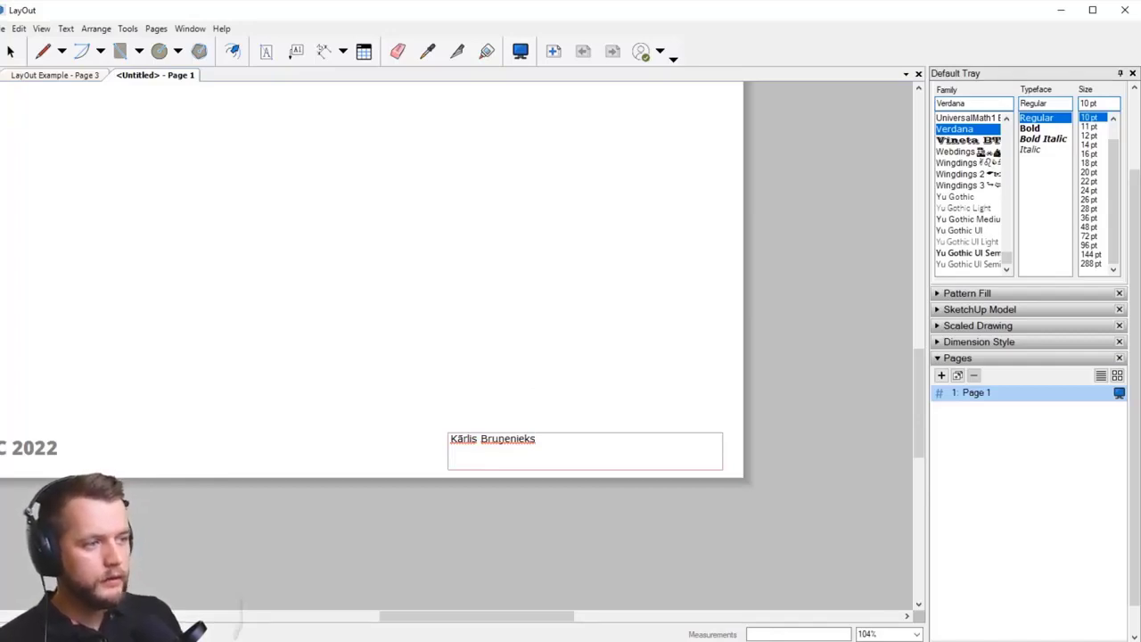
pyautogui.scroll(2, 490, 446)
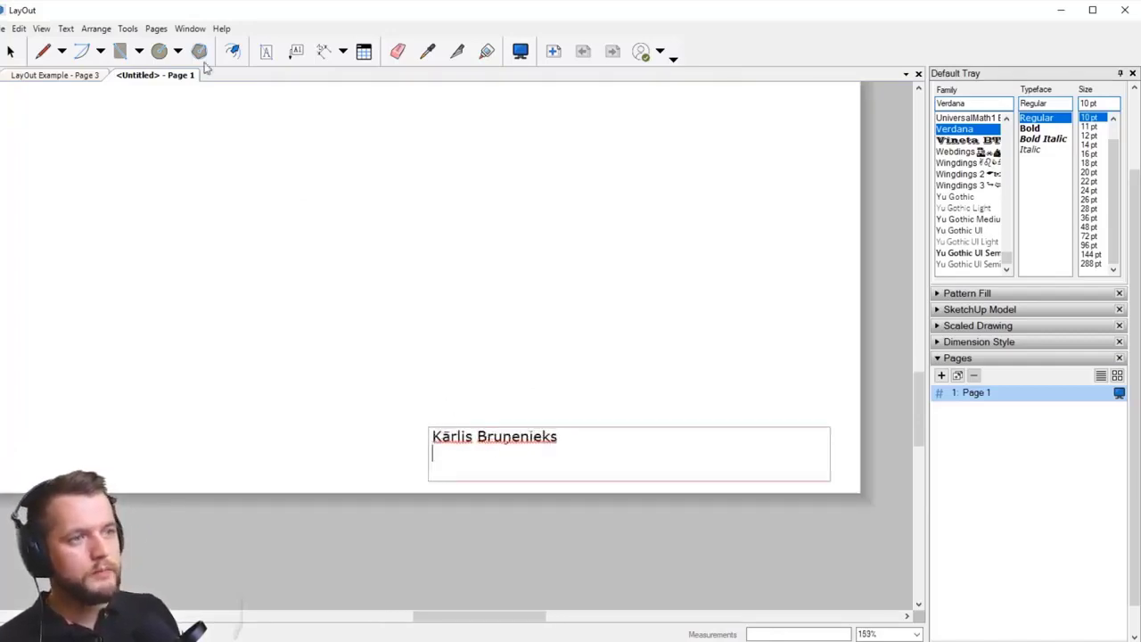
pyautogui.click(67, 30)
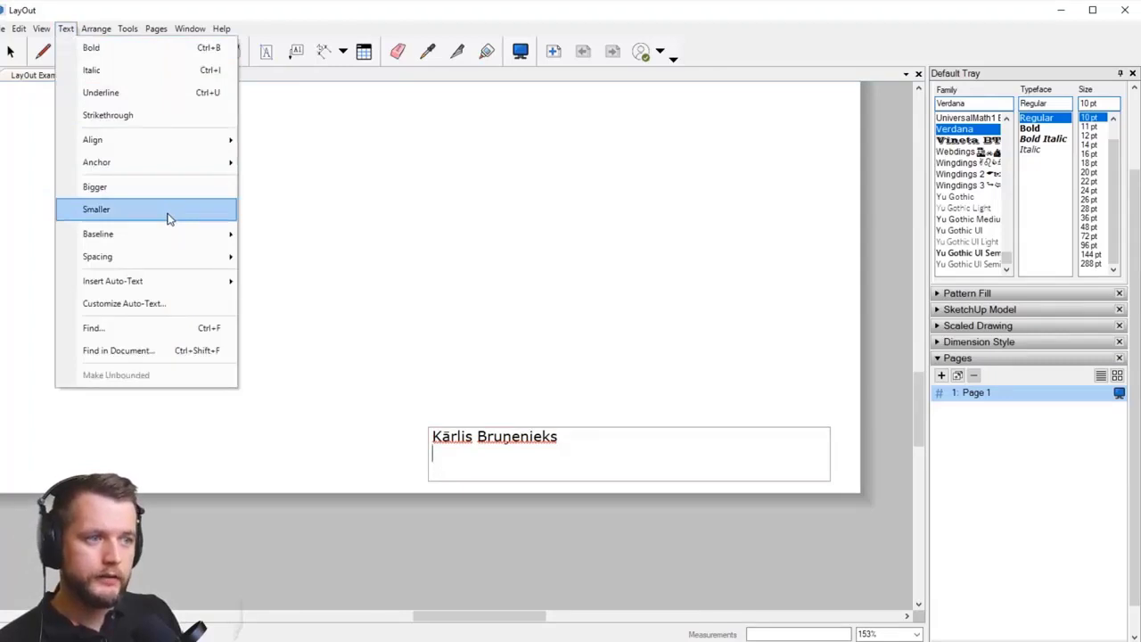
pyautogui.moveTo(183, 285)
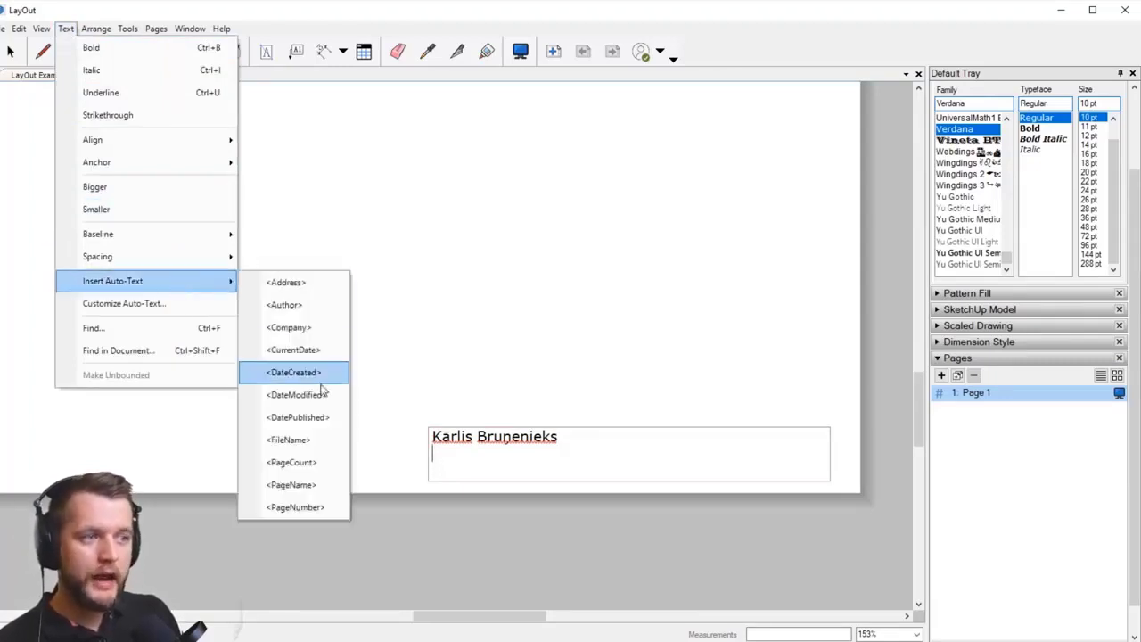
pyautogui.click(294, 485)
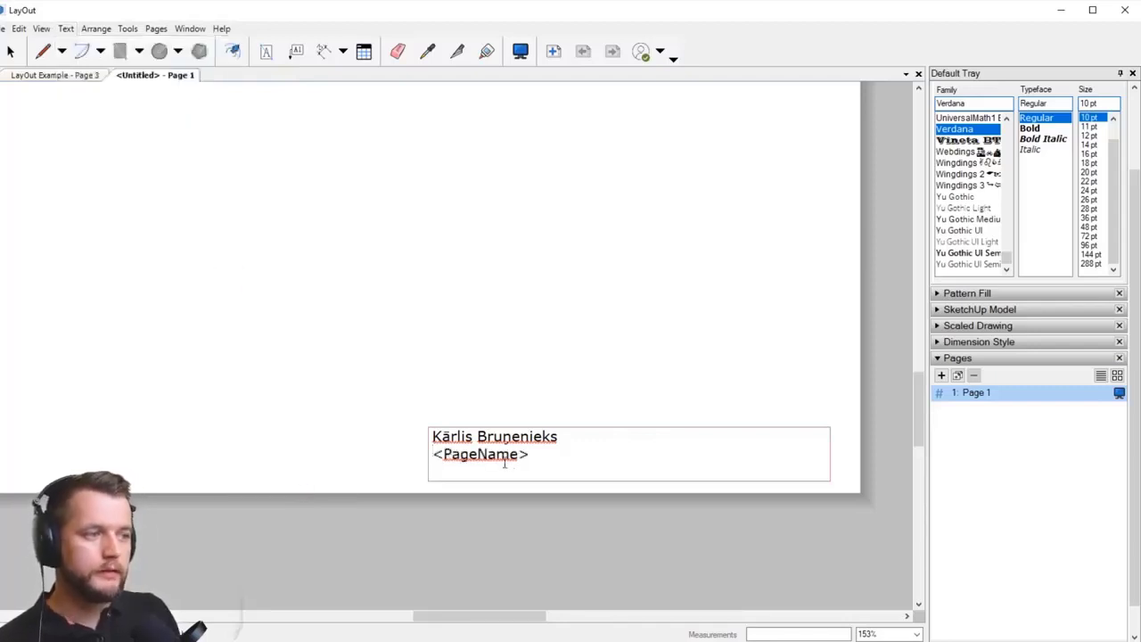
pyautogui.scroll(2, 483, 458)
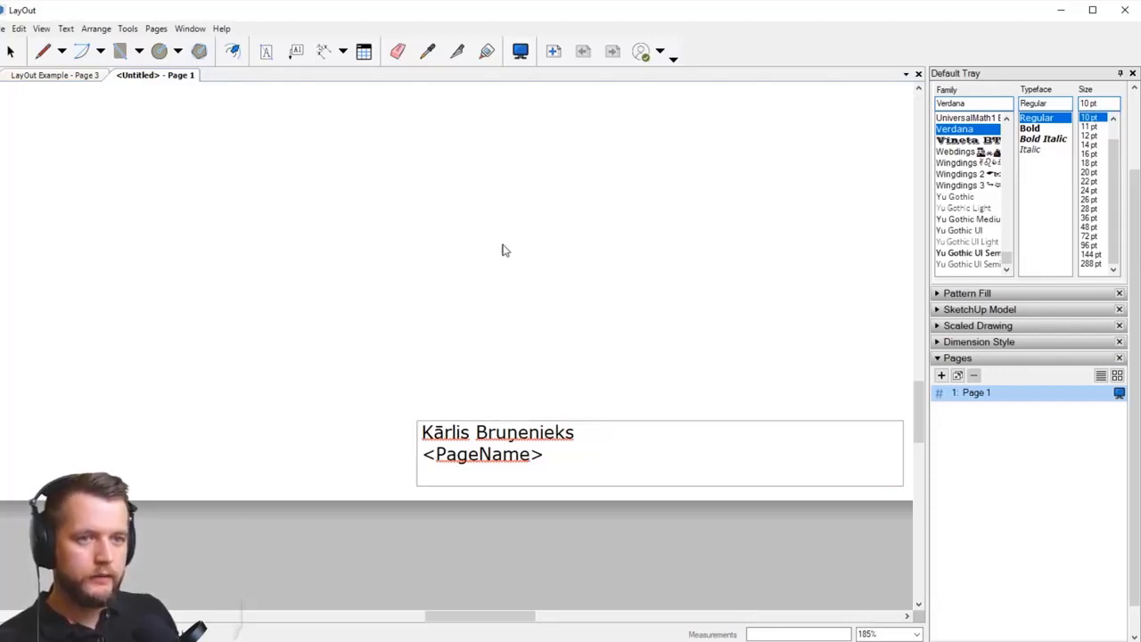
pyautogui.click(599, 216)
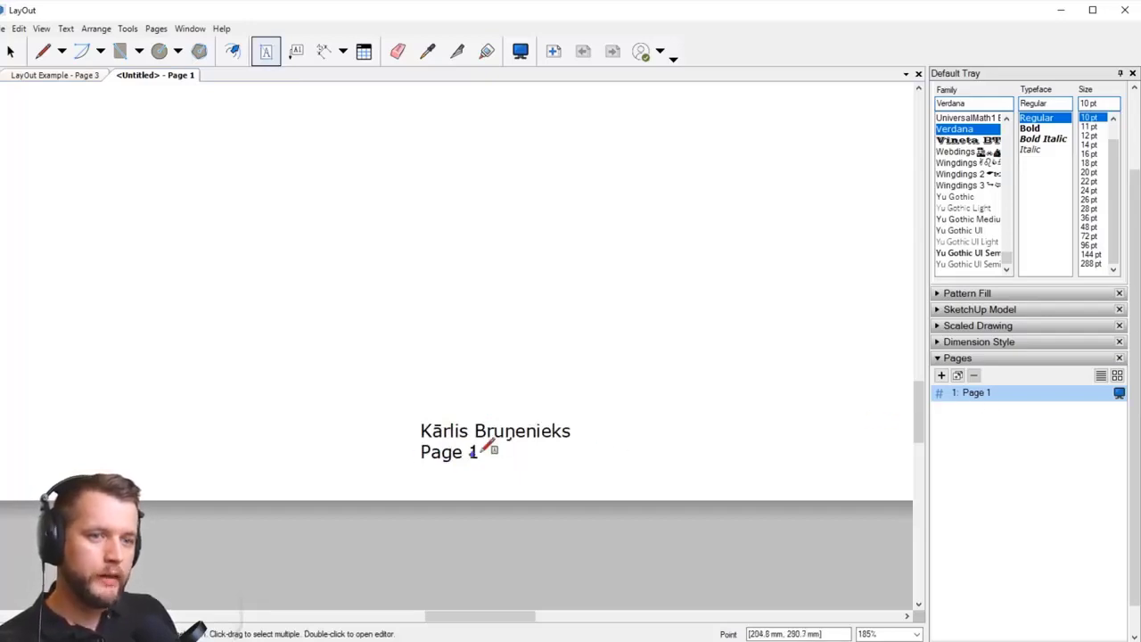
# Step: Rename the document's only page to "Visualization 1"
pyautogui.moveTo(498, 415); pyautogui.dragTo(432, 415, button='middle')
pyautogui.scroll(-3, 757, 406)
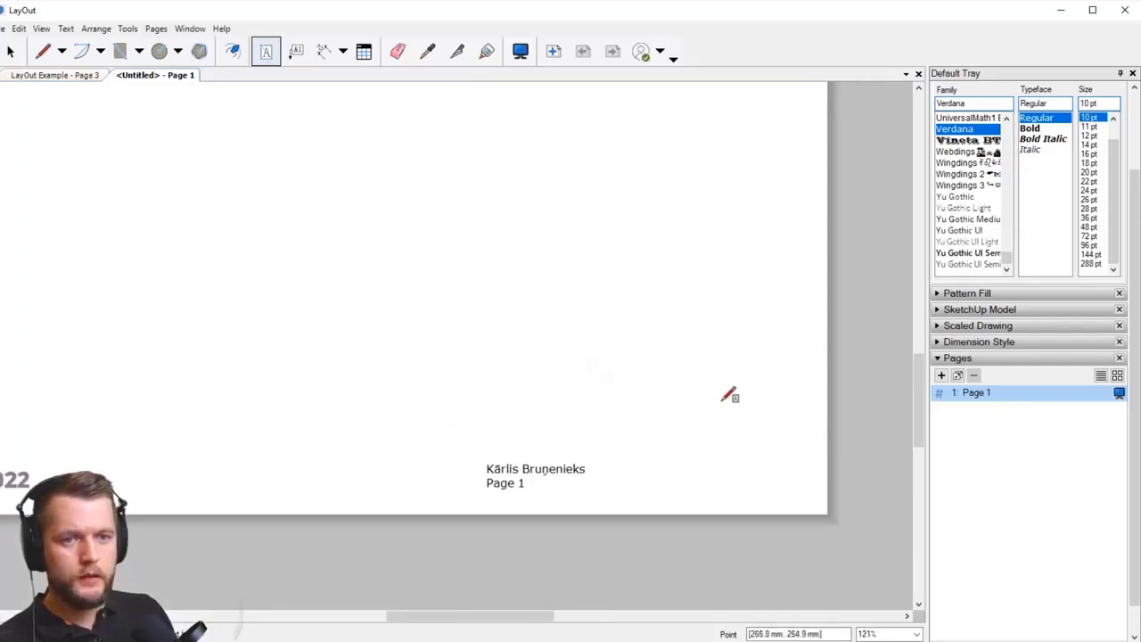
pyautogui.doubleClick(977, 393)
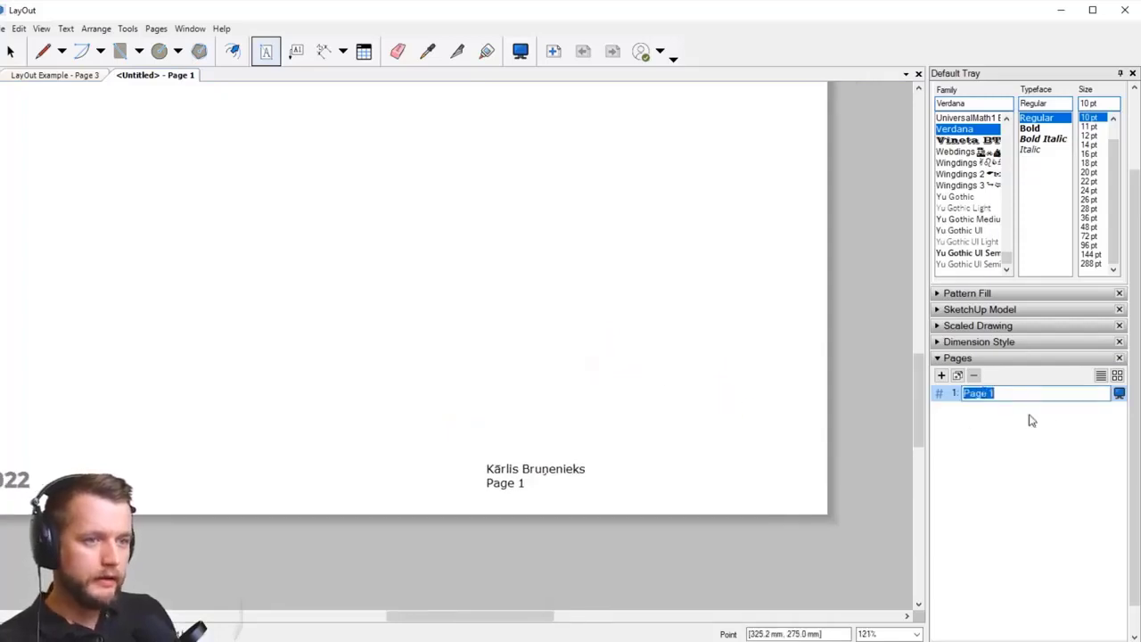
pyautogui.write('Visualization')
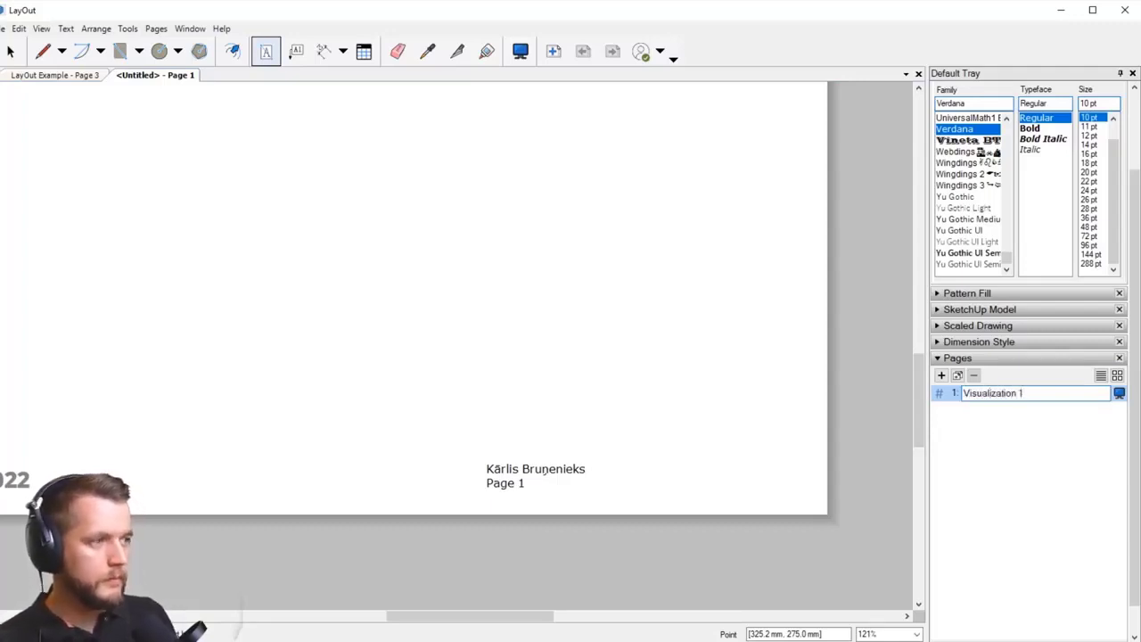
pyautogui.press('Return')
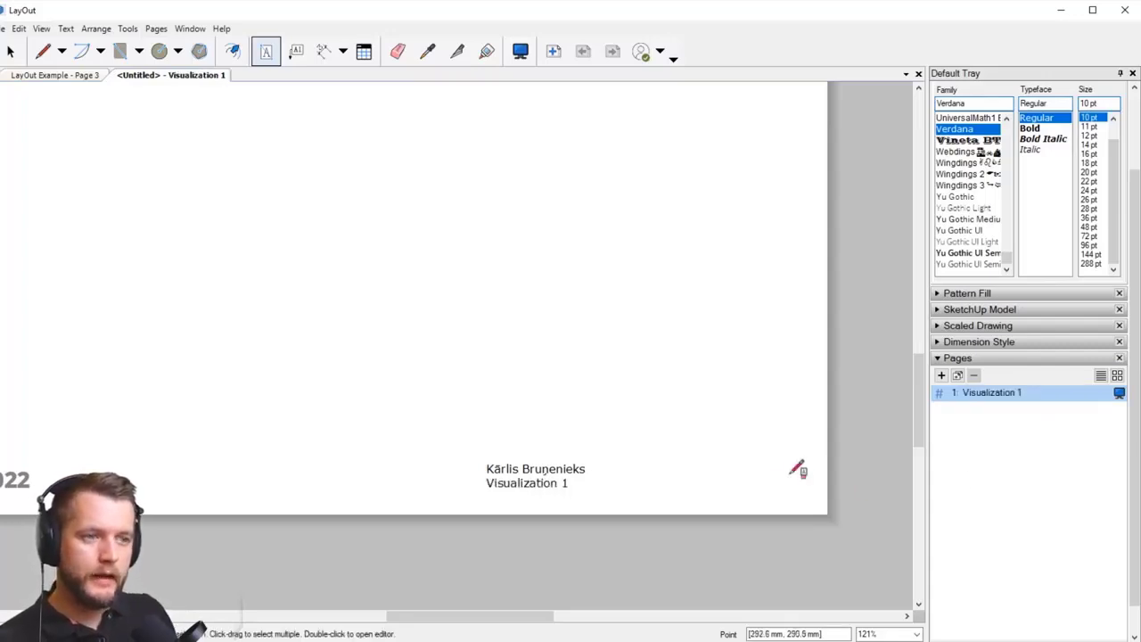
# Step: Insert the <PageNumber> auto-text a few spaces after <PageName> in the author text box, followed by a slash
pyautogui.moveTo(606, 487); pyautogui.dragTo(542, 454, button='middle')
pyautogui.press('space')
pyautogui.scroll(2, 614, 460)
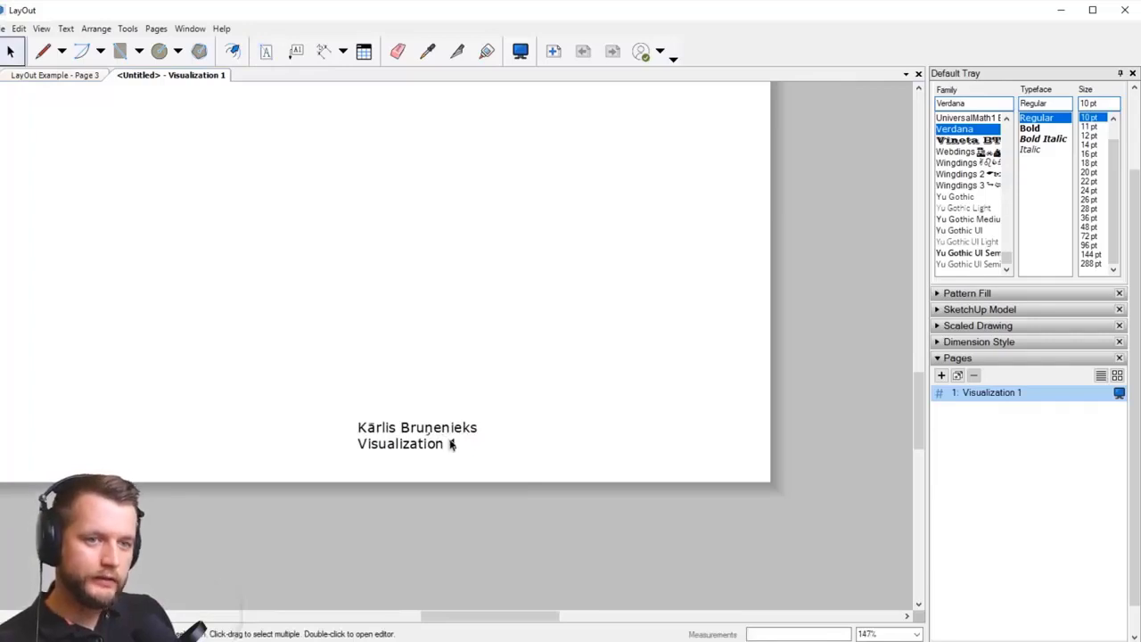
pyautogui.click(450, 444)
pyautogui.doubleClick(451, 446)
pyautogui.click(573, 447)
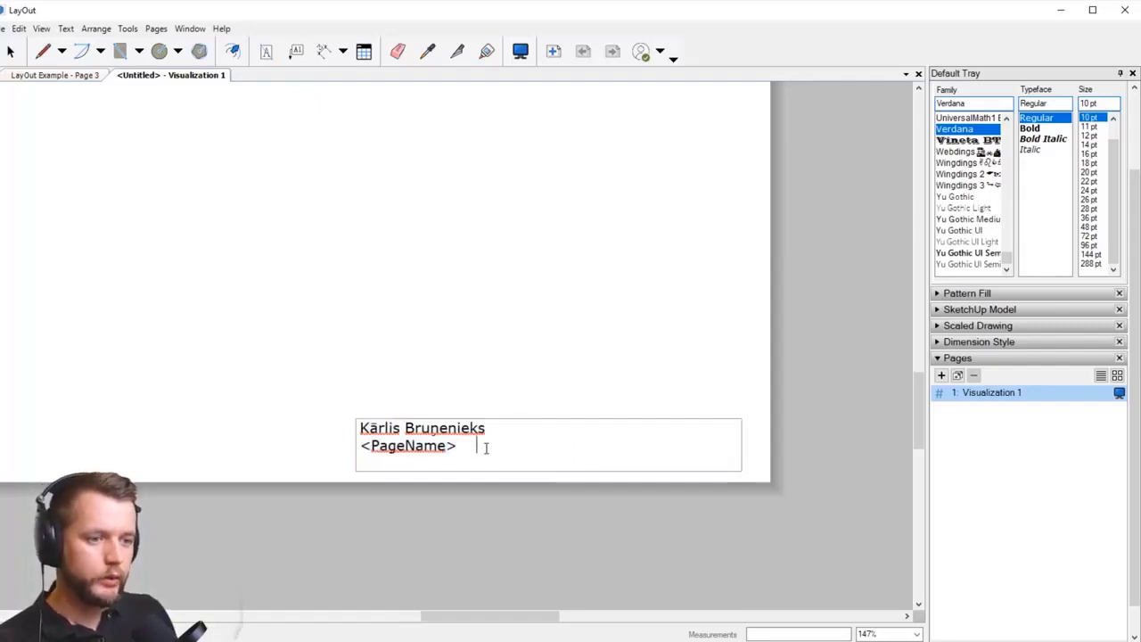
pyautogui.click(66, 29)
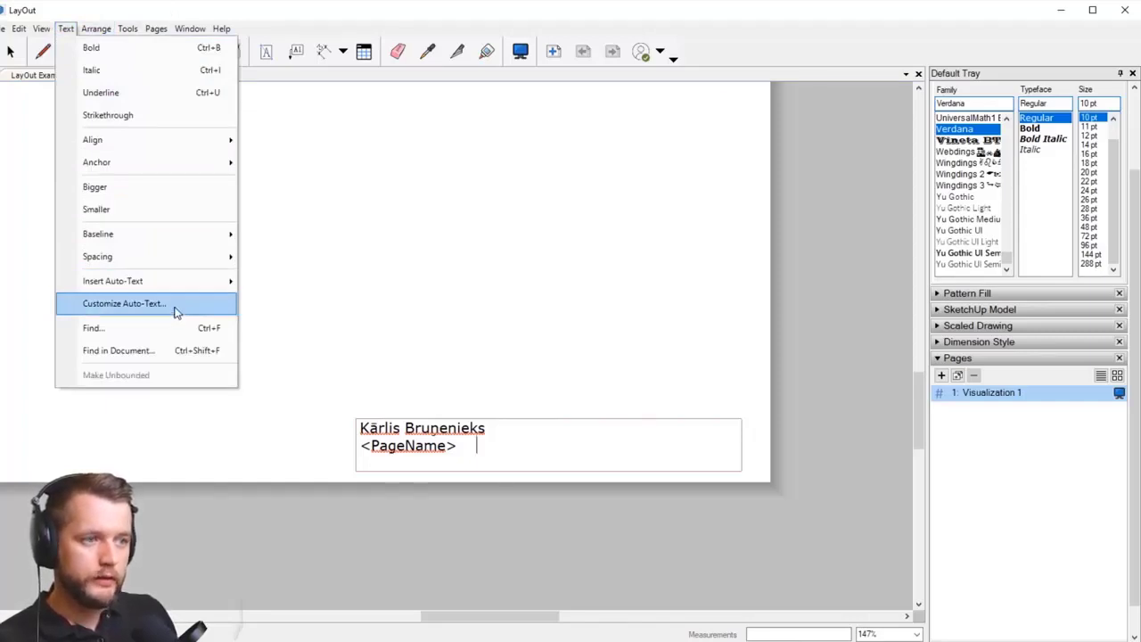
pyautogui.moveTo(186, 288)
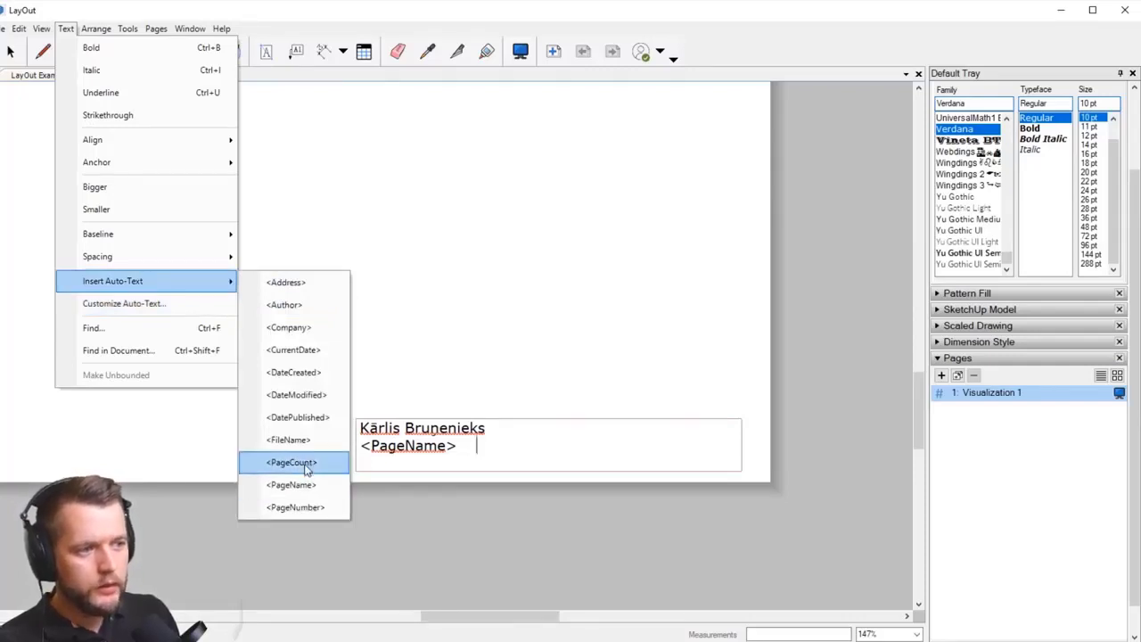
pyautogui.click(285, 506)
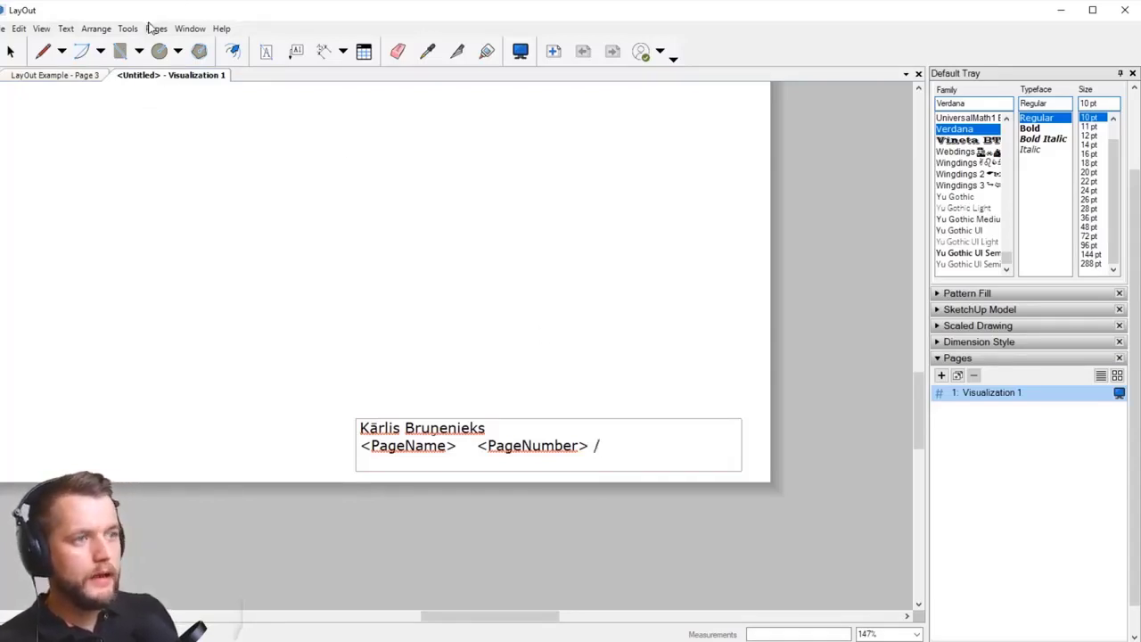
# Step: Insert the <PageCount> auto-text after the slash and finish editing the text box
pyautogui.click(66, 29)
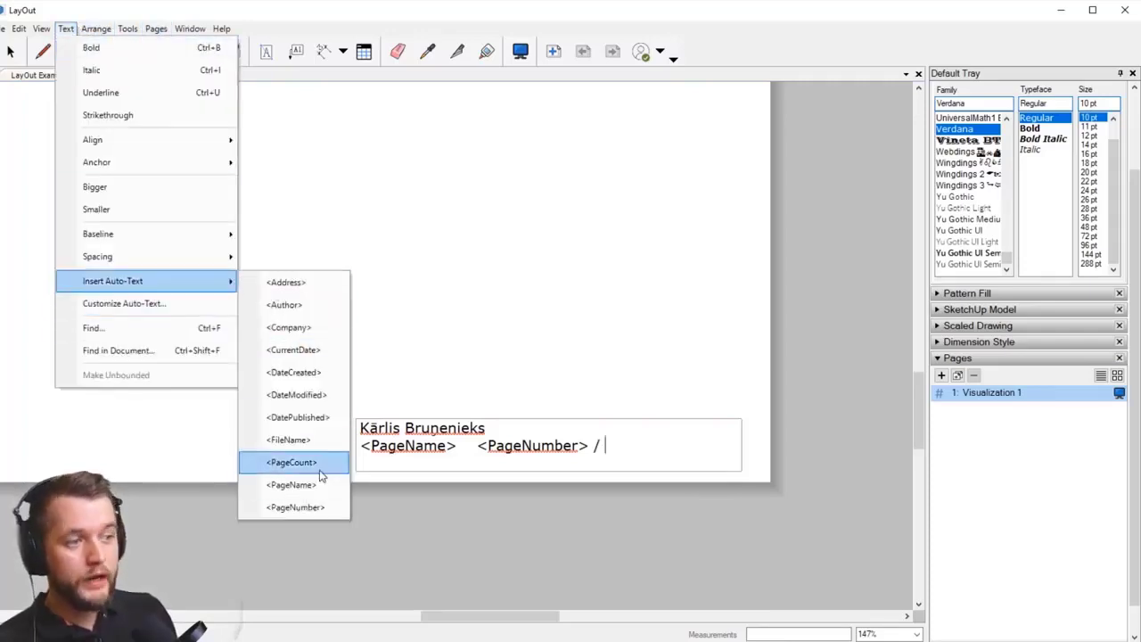
pyautogui.click(292, 461)
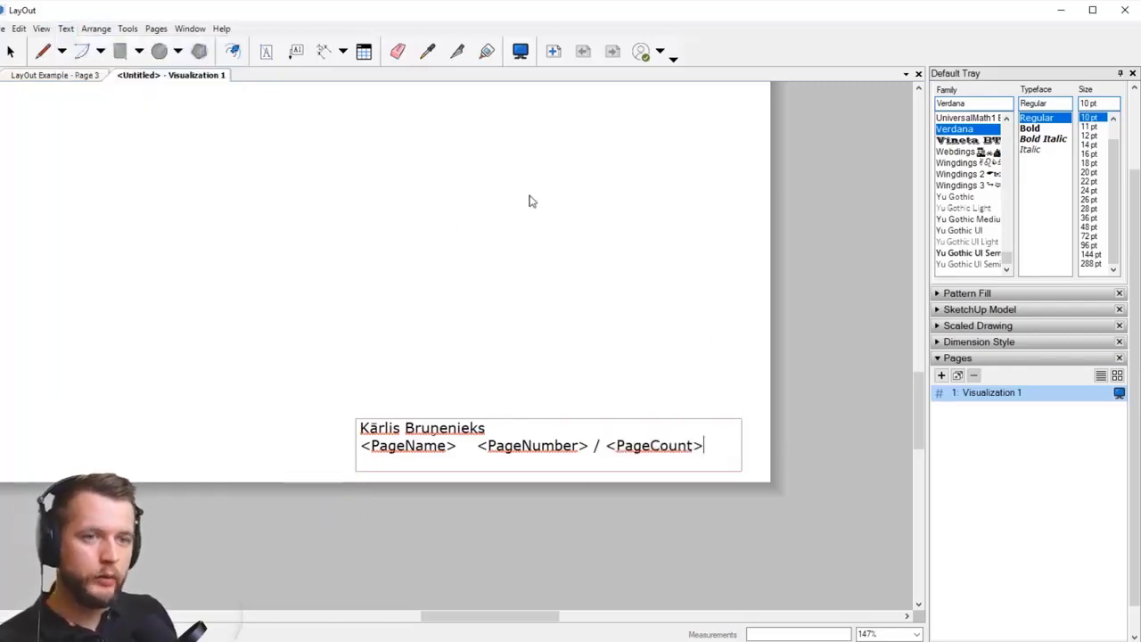
pyautogui.press('space')
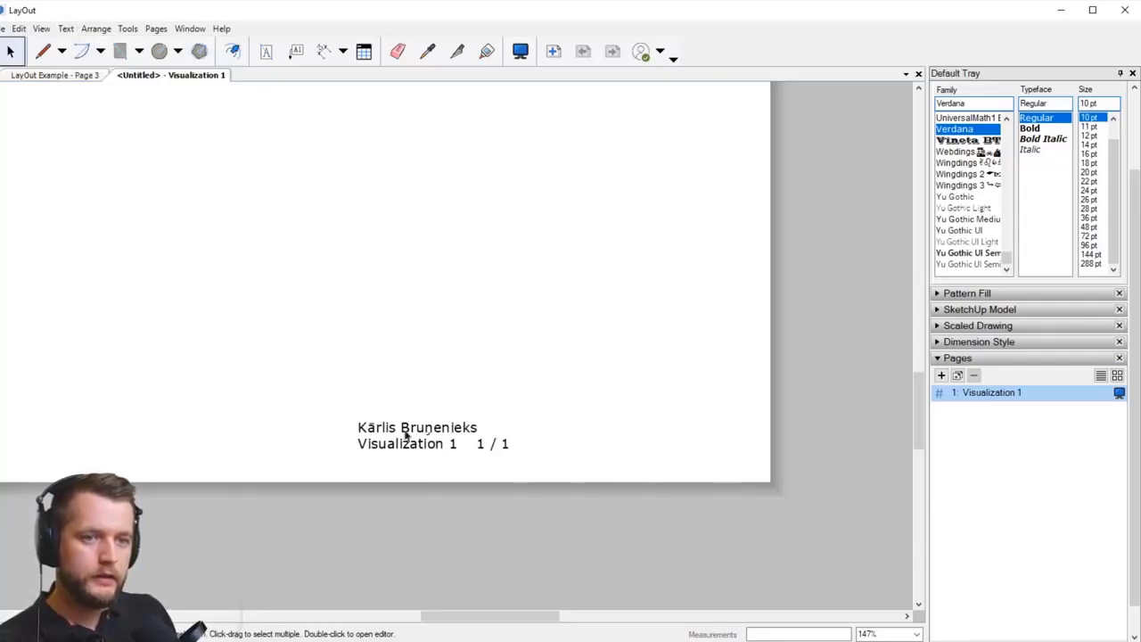
# Step: Add the label "Page:" in front of the <PageNumber> auto-text in the author text box
pyautogui.scroll(1, 401, 433)
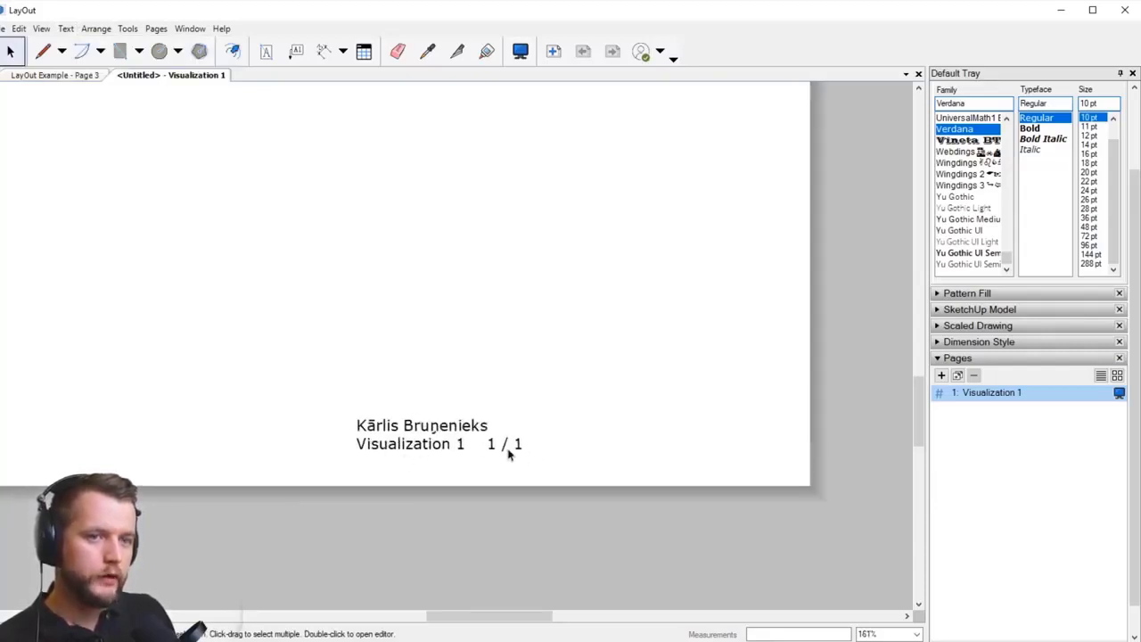
pyautogui.click(437, 446)
pyautogui.doubleClick(435, 443)
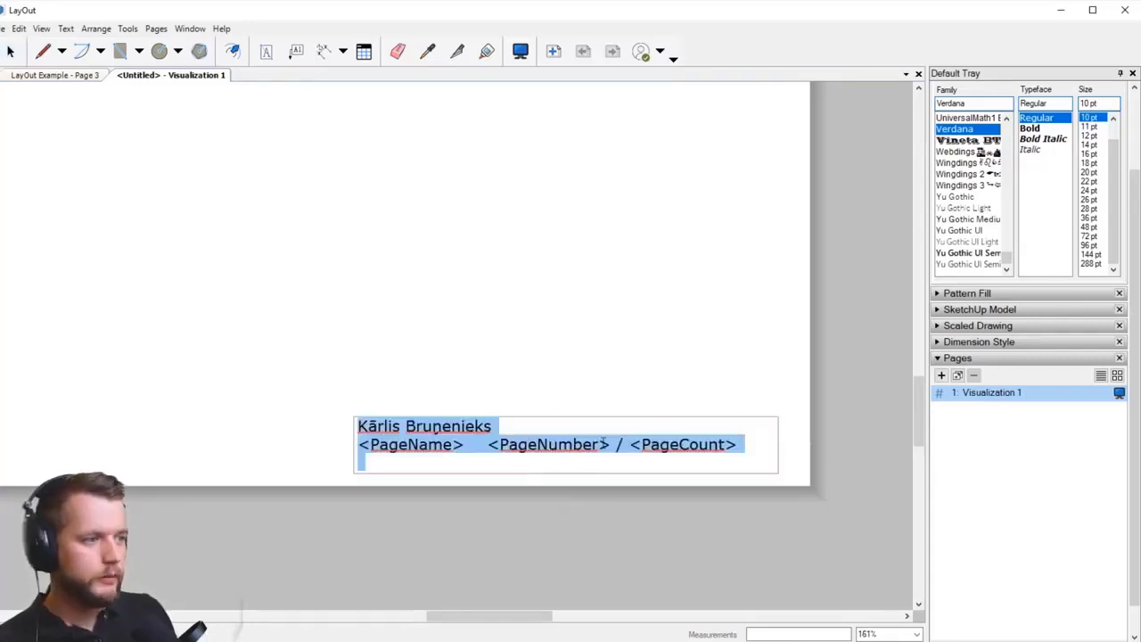
pyautogui.click(481, 443)
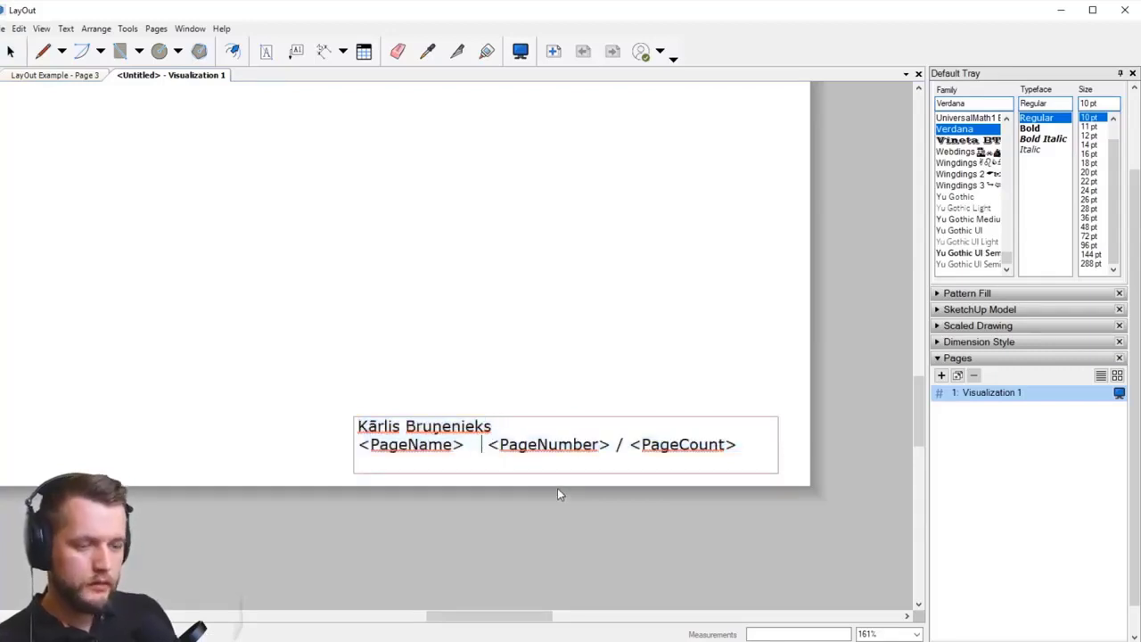
pyautogui.write('Page')
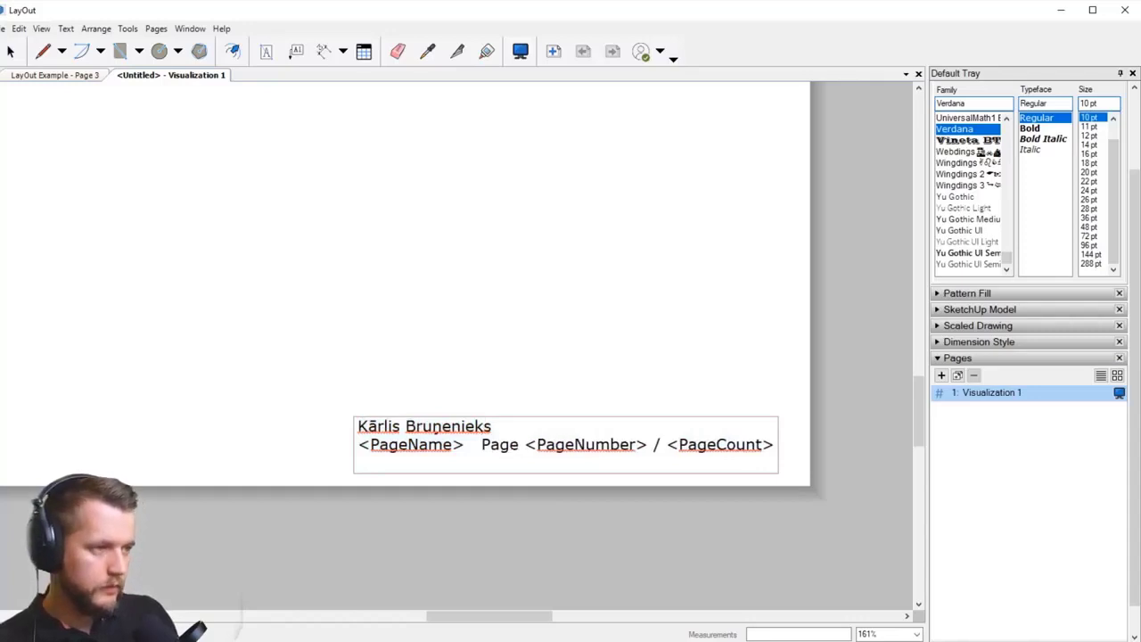
pyautogui.write(':')
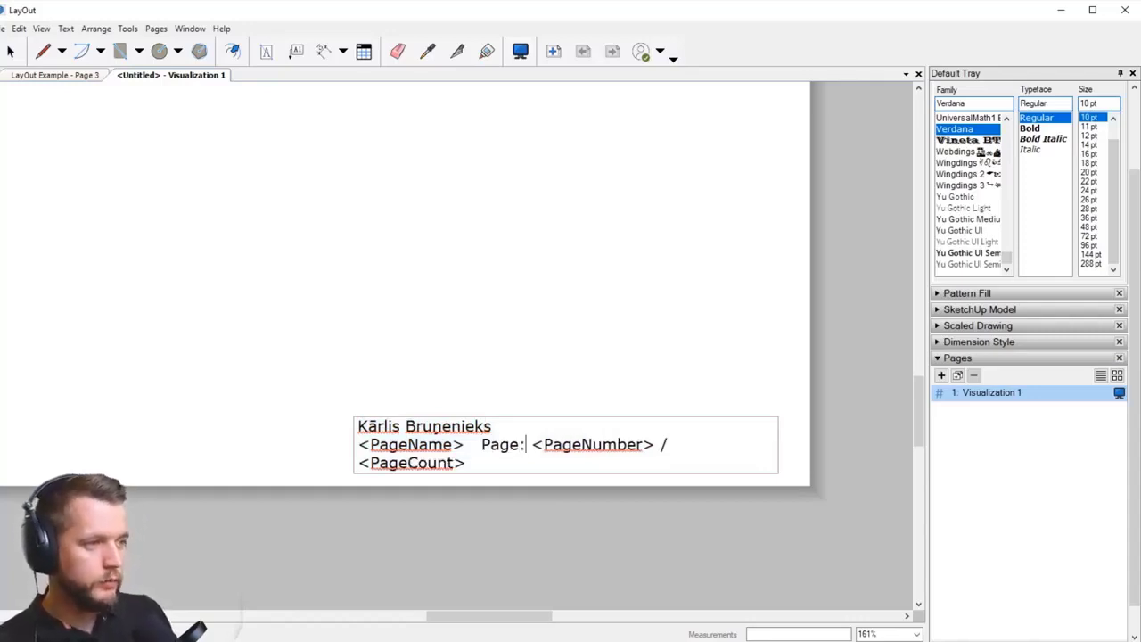
pyautogui.click(775, 318)
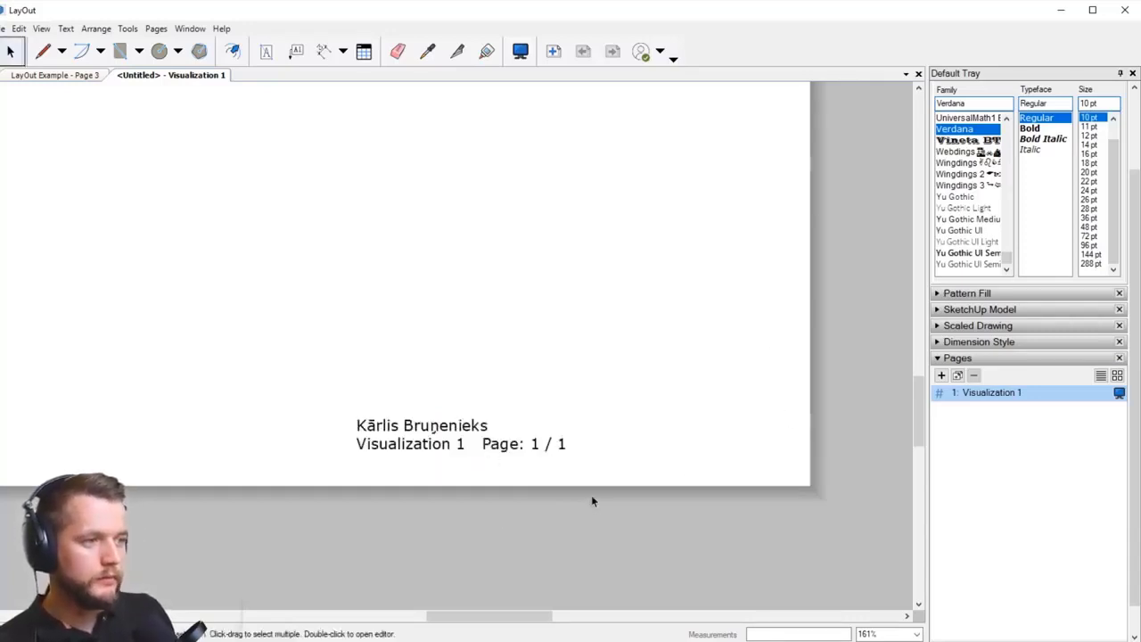
# Step: Insert the <CurrentDate> auto-text a few spaces after the author's name on the first line and finish the text box
pyautogui.moveTo(517, 463); pyautogui.dragTo(577, 504, button='middle')
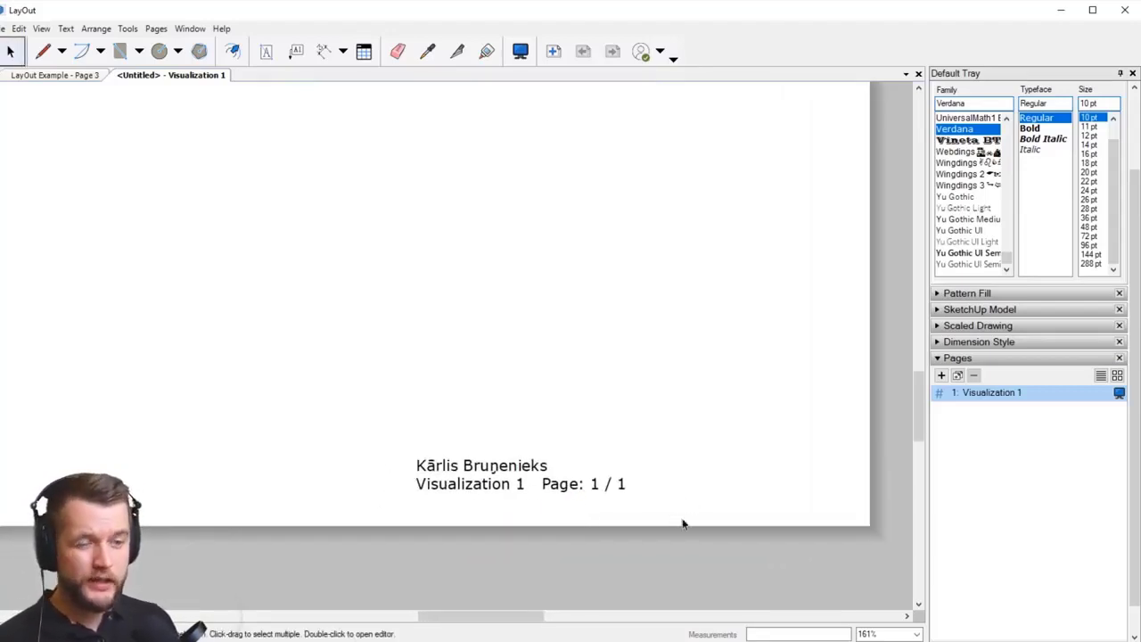
pyautogui.scroll(-2, 677, 521)
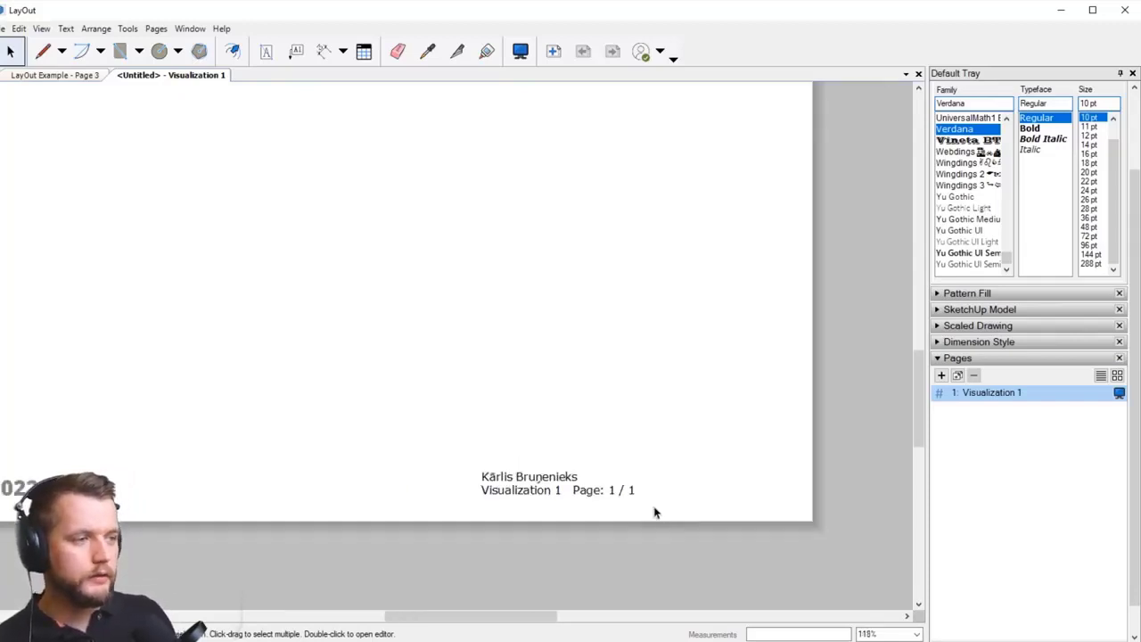
pyautogui.click(590, 488)
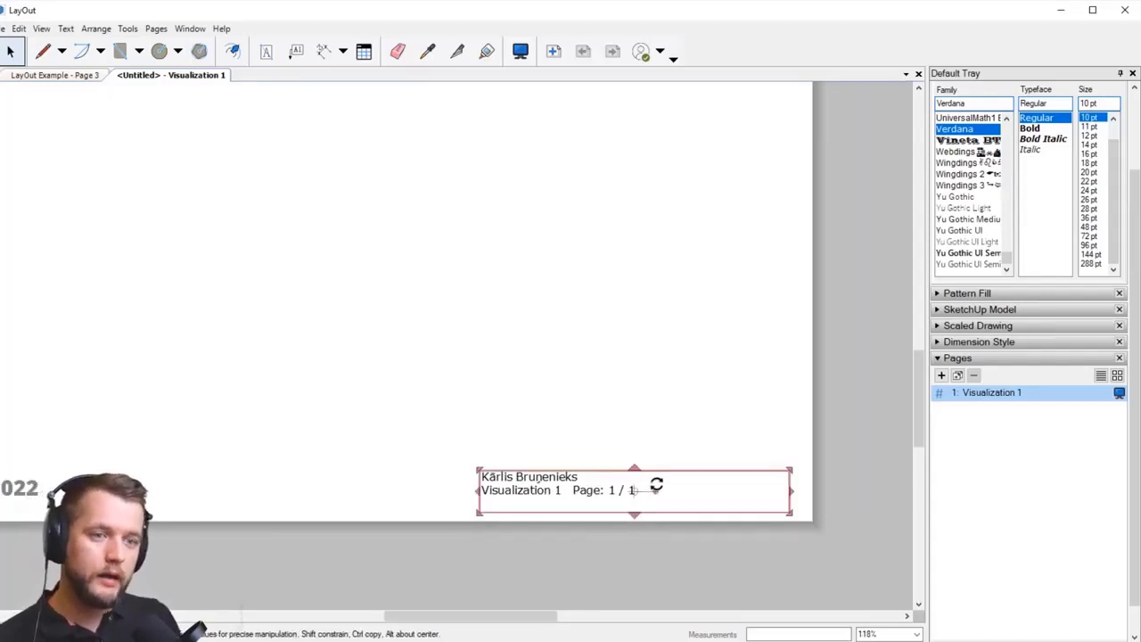
pyautogui.scroll(2, 584, 514)
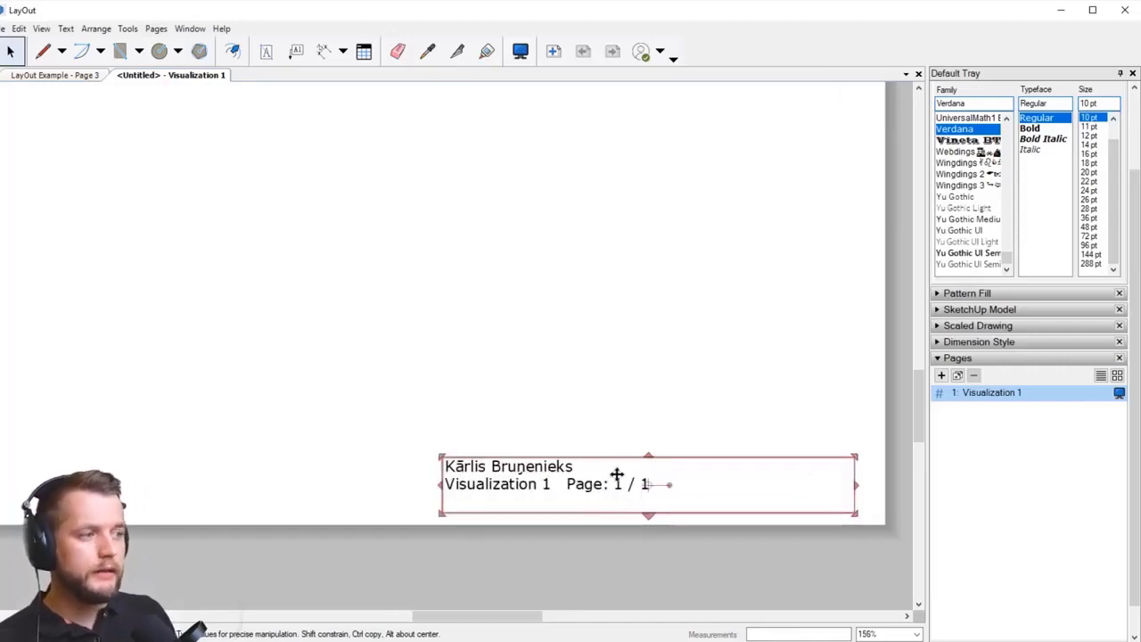
pyautogui.doubleClick(679, 501)
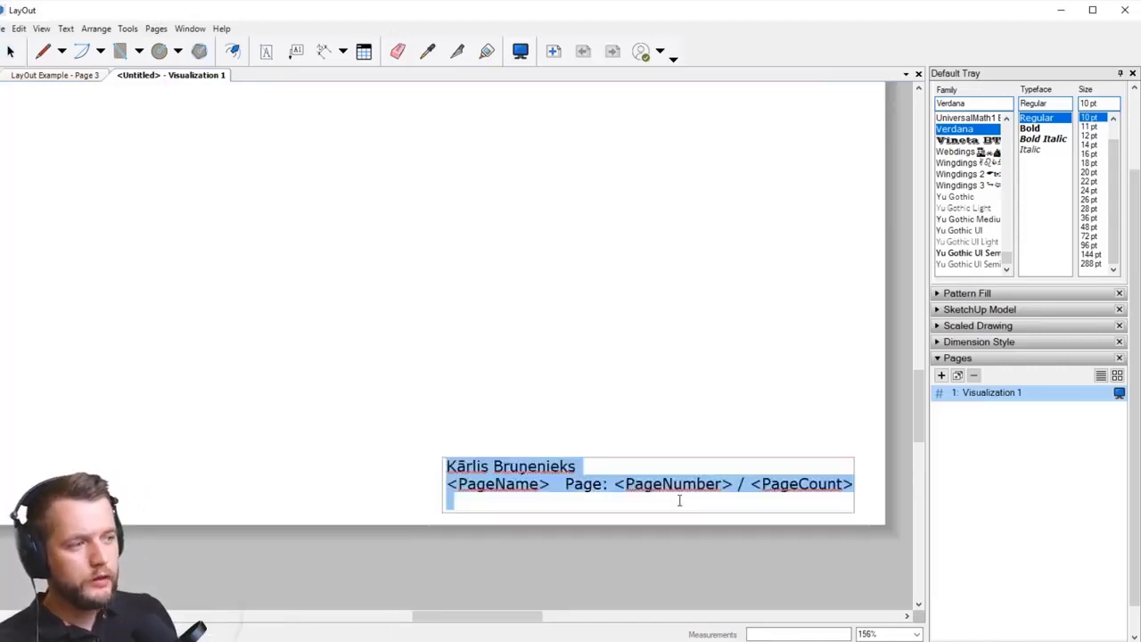
pyautogui.click(621, 459)
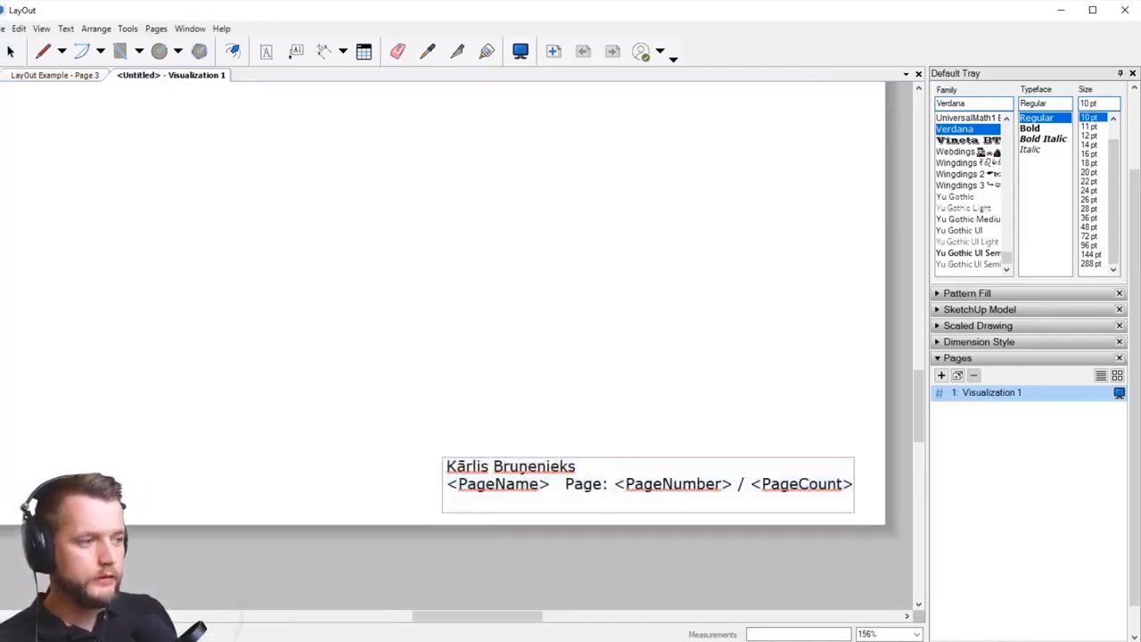
pyautogui.click(66, 29)
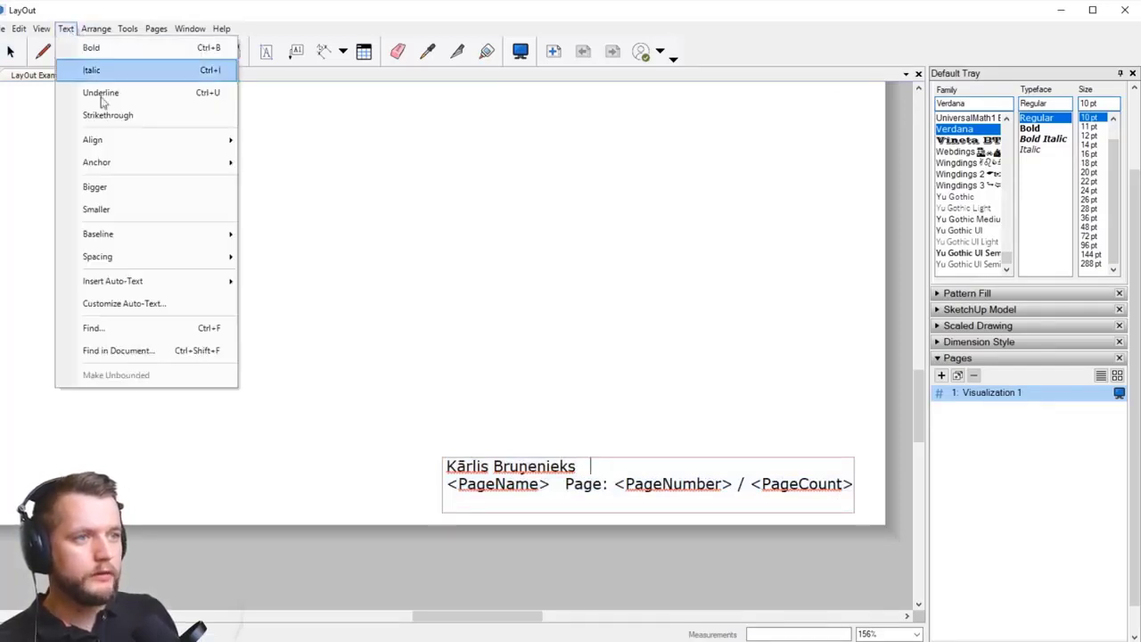
pyautogui.moveTo(223, 283)
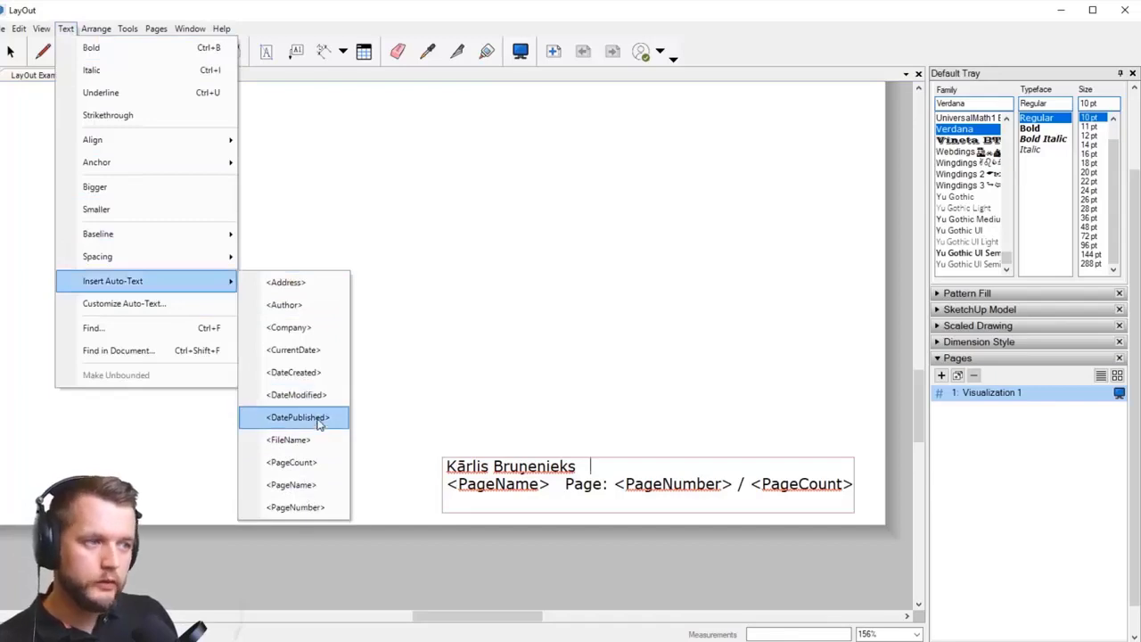
pyautogui.click(313, 358)
pyautogui.click(662, 519)
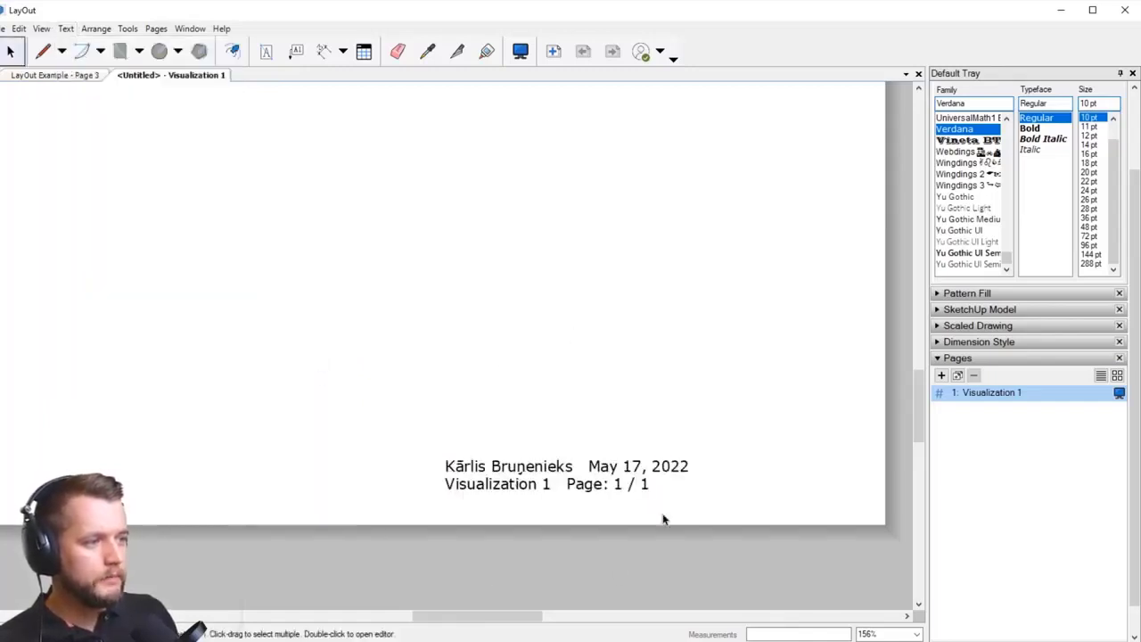
# Step: Open the <CurrentDate> auto-text settings in the document setup, with the author text box selected
pyautogui.scroll(3, 718, 490)
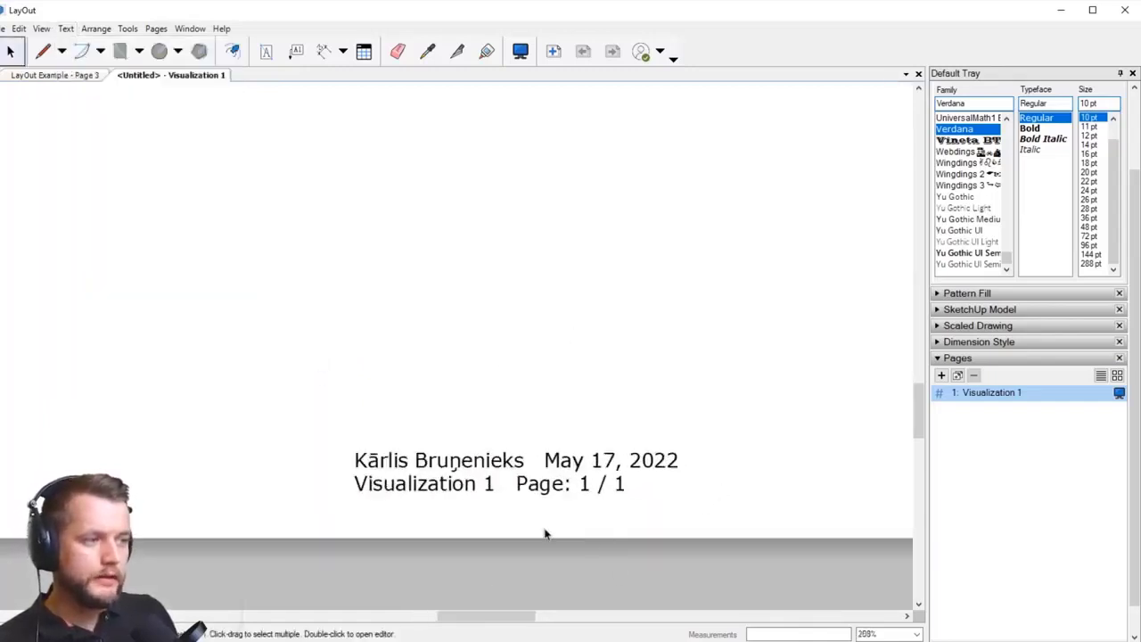
pyautogui.scroll(-1, 546, 533)
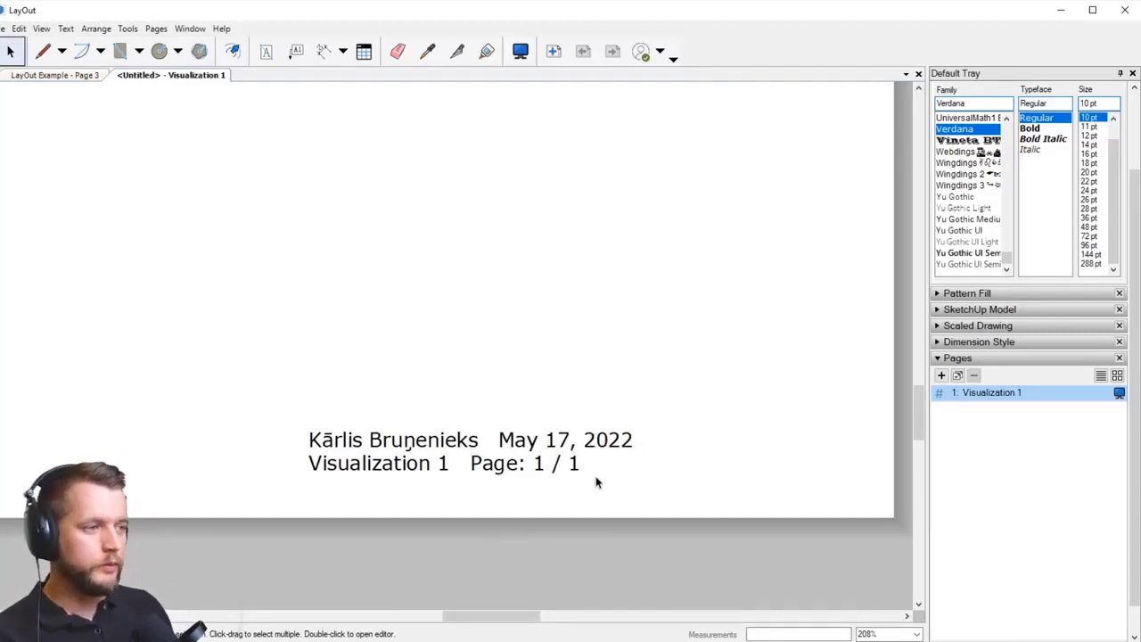
pyautogui.click(591, 441)
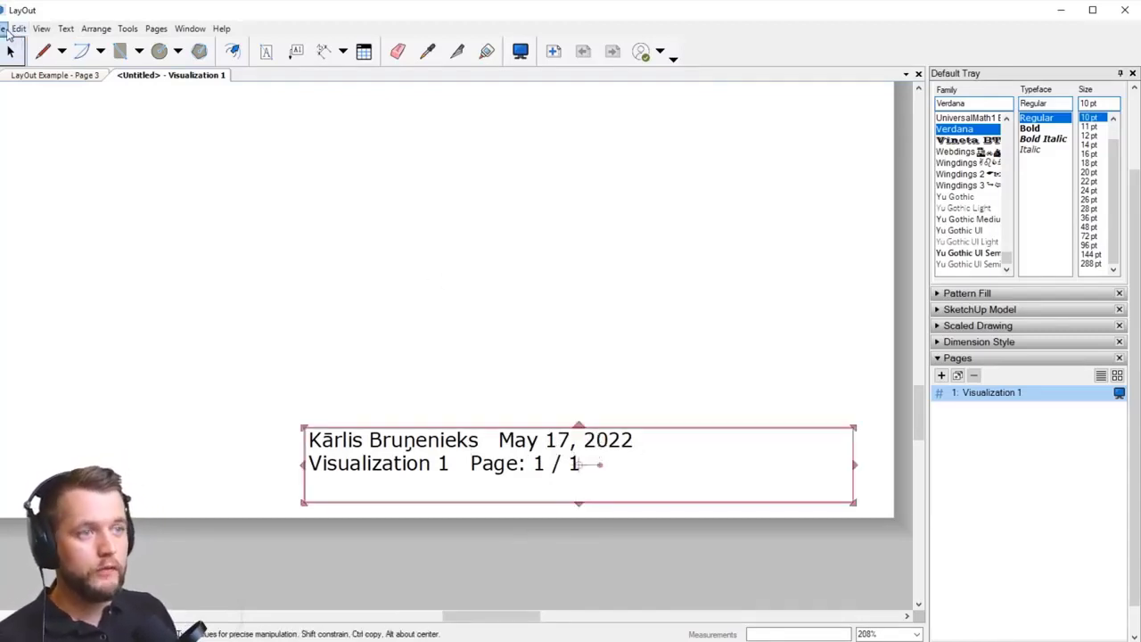
pyautogui.click(8, 30)
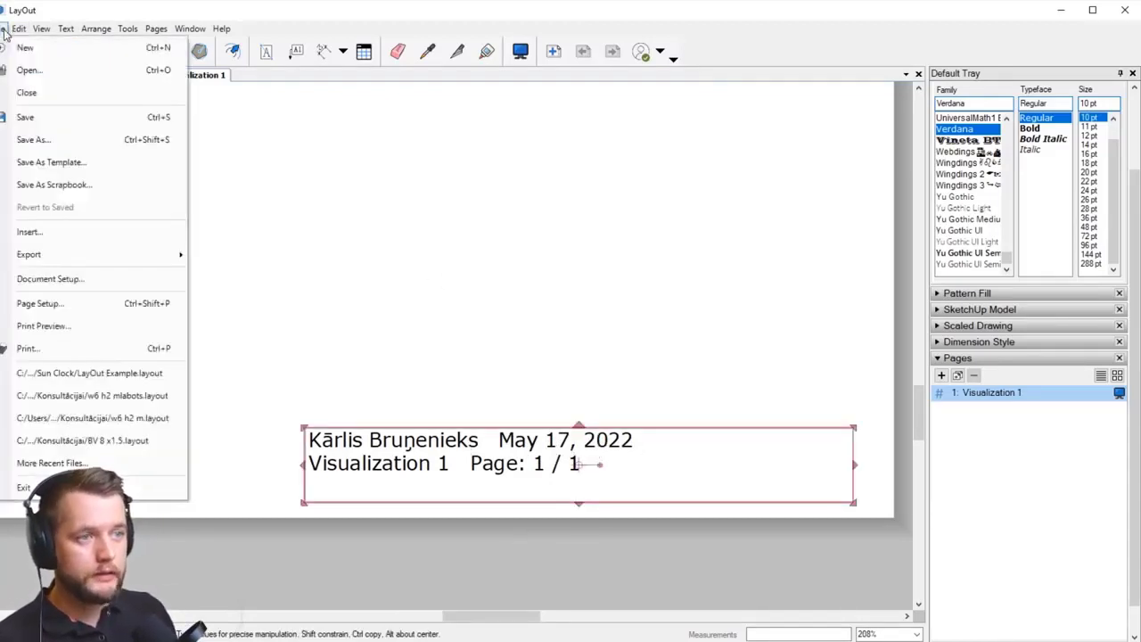
pyautogui.click(90, 286)
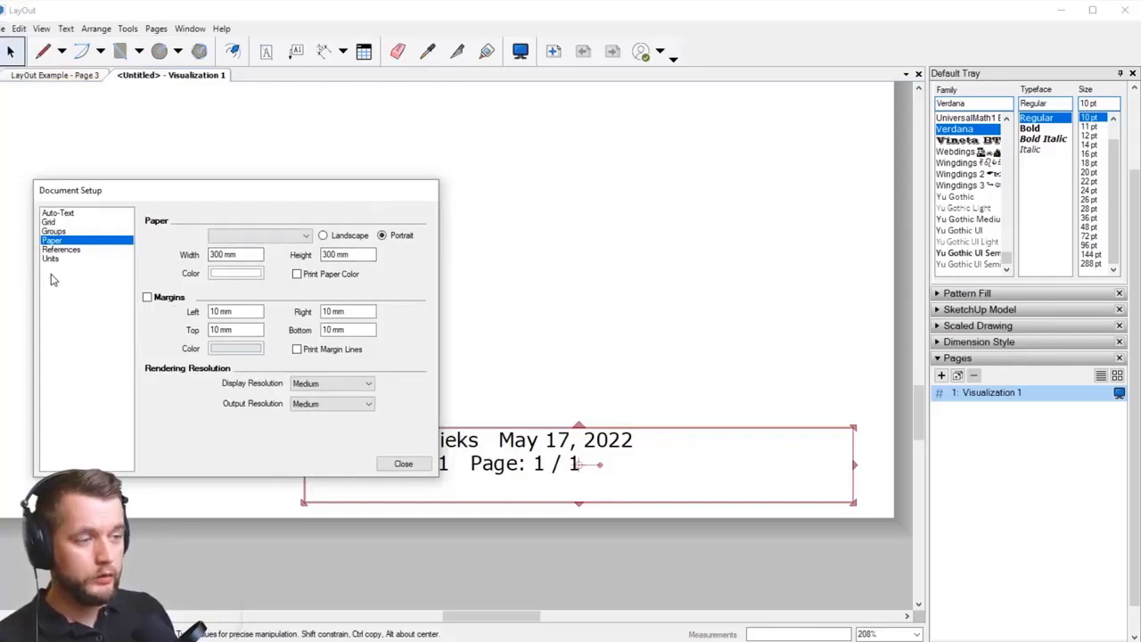
pyautogui.click(58, 214)
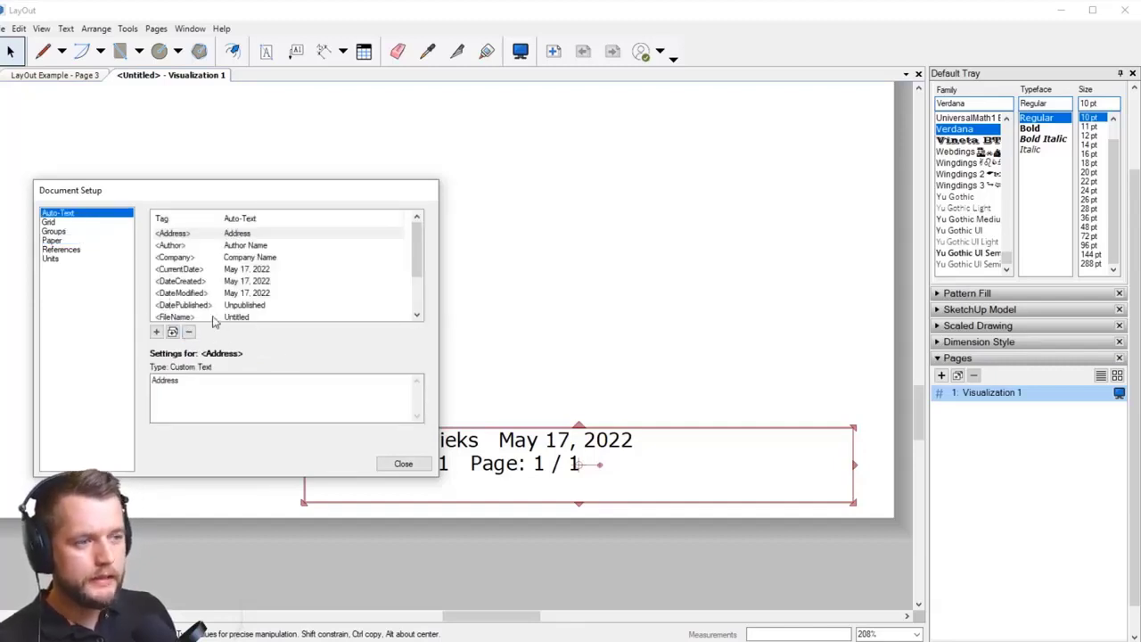
pyautogui.click(185, 270)
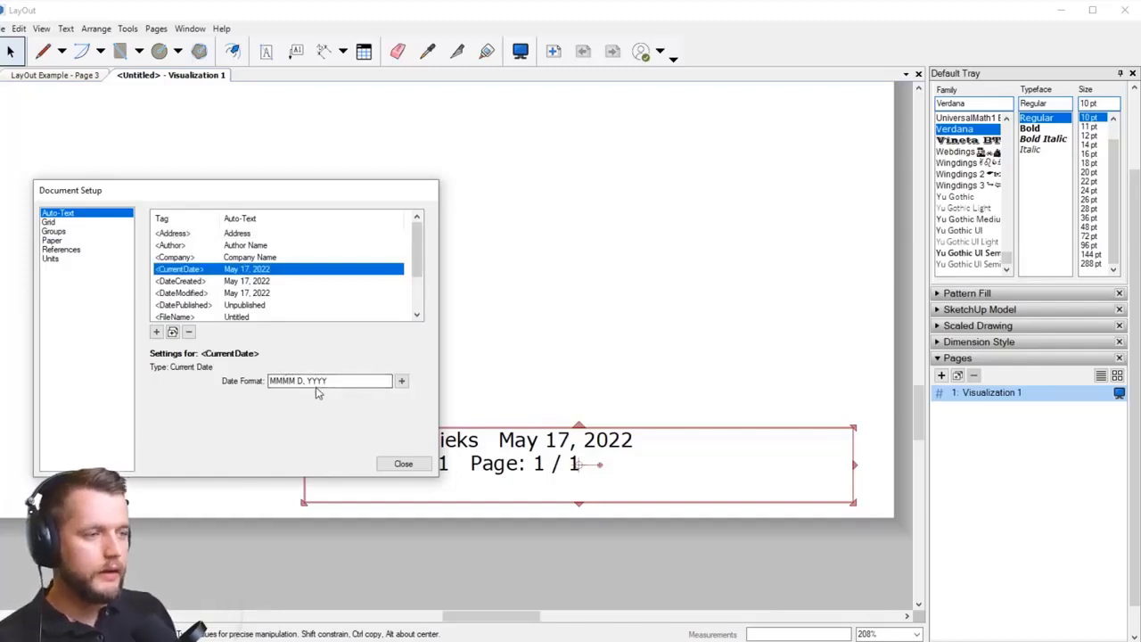
# Step: Set the <CurrentDate> date format to DD.MM.YYYY. with a trailing period and close the document setup
pyautogui.moveTo(344, 382); pyautogui.dragTo(211, 388)
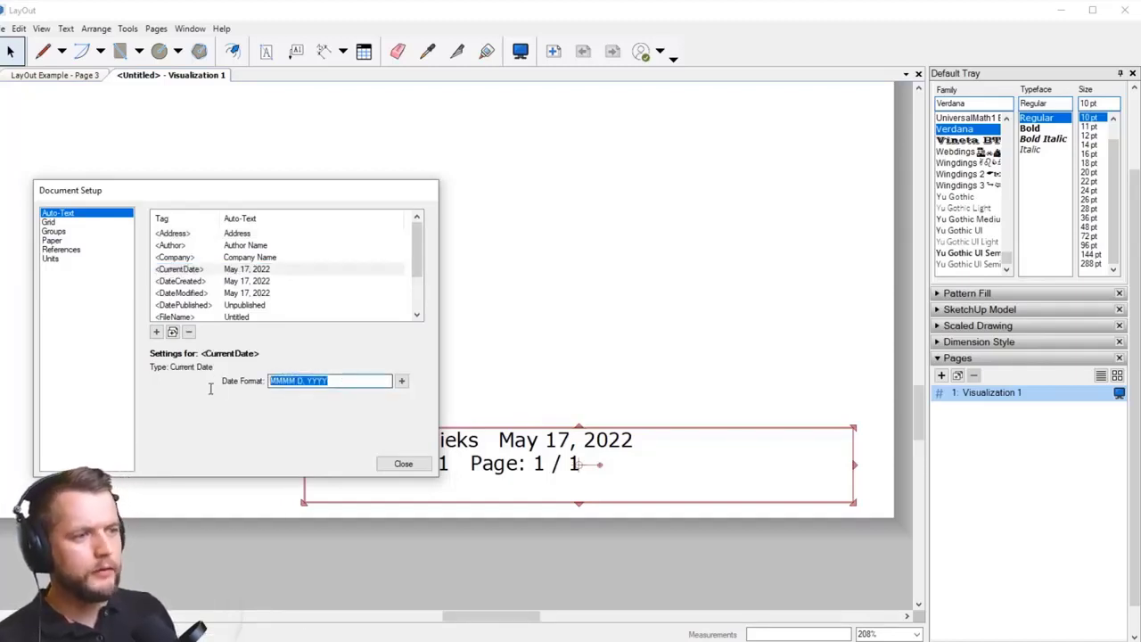
pyautogui.click(291, 381)
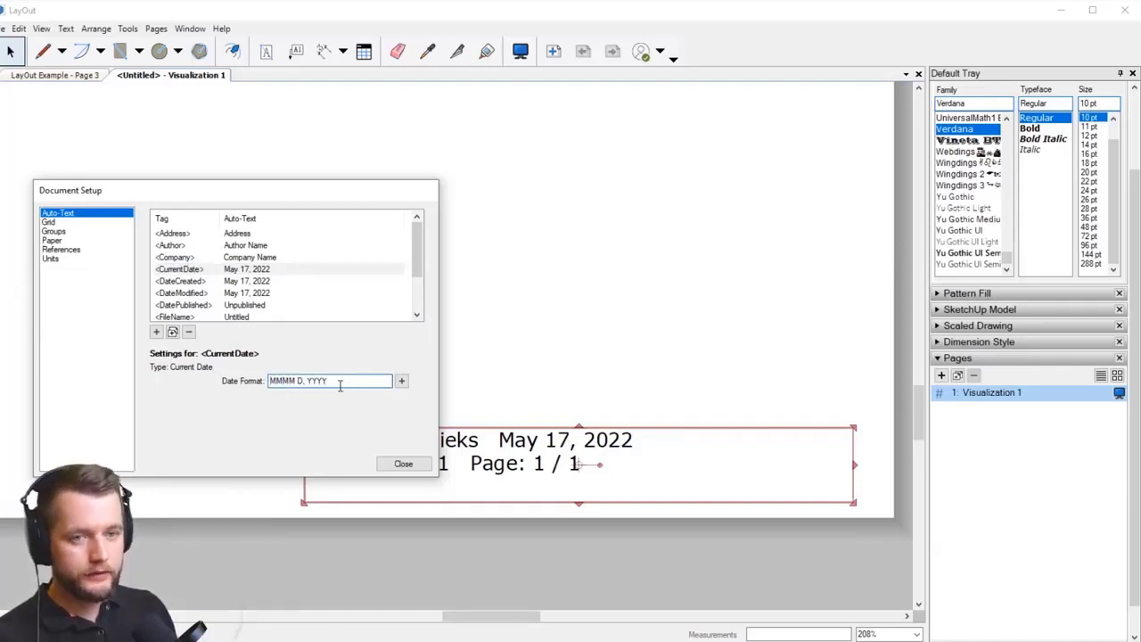
pyautogui.moveTo(342, 381); pyautogui.dragTo(175, 399)
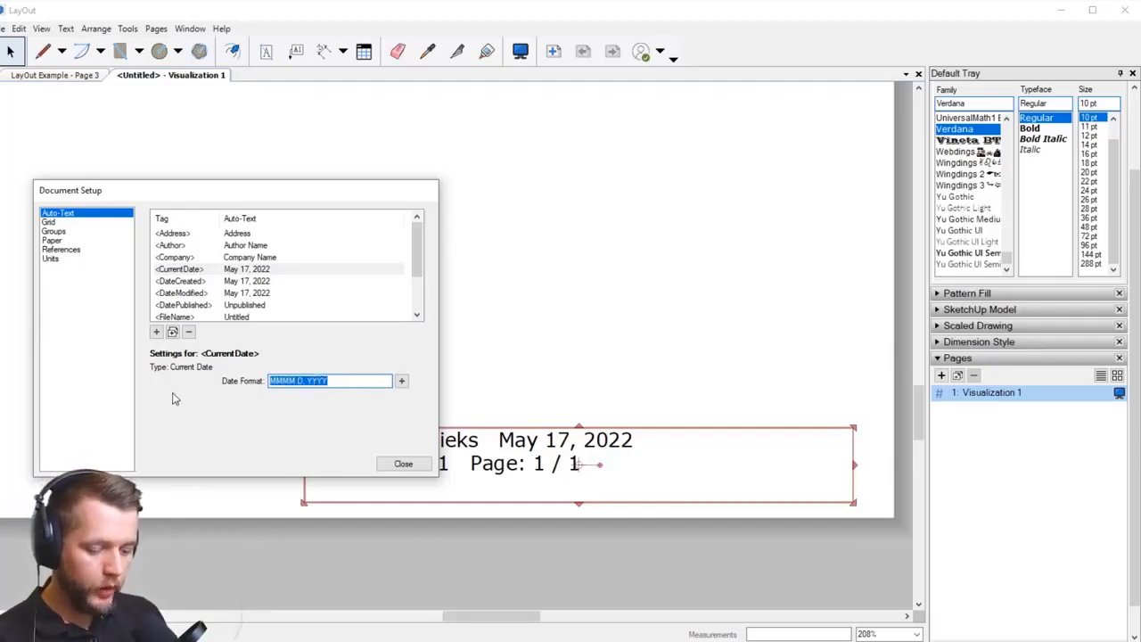
pyautogui.write('DD')
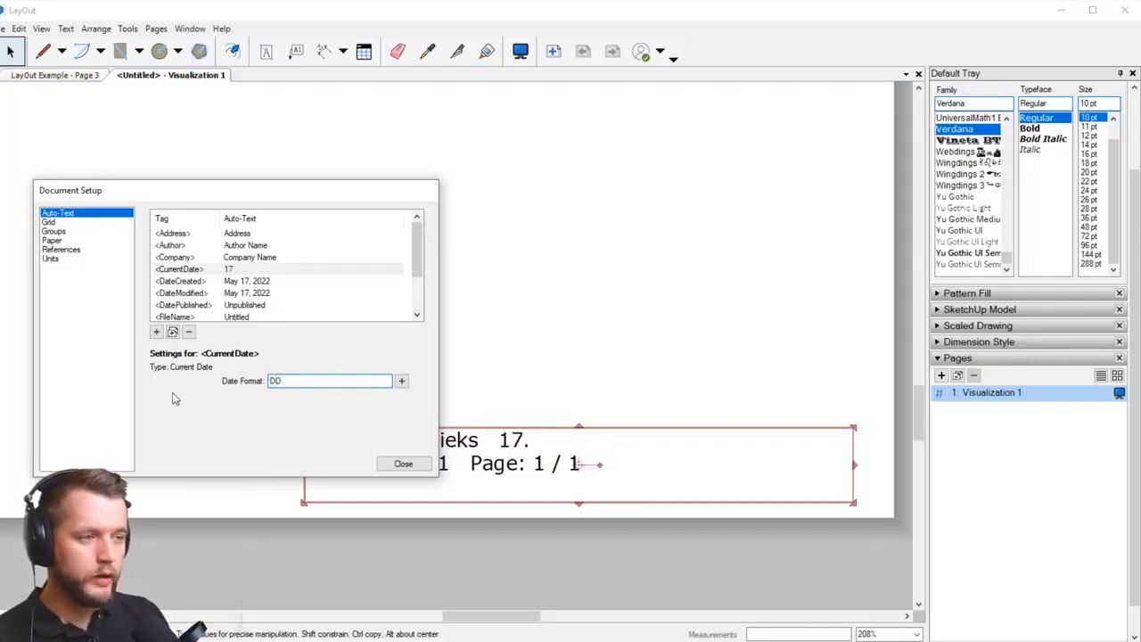
pyautogui.write('.MM')
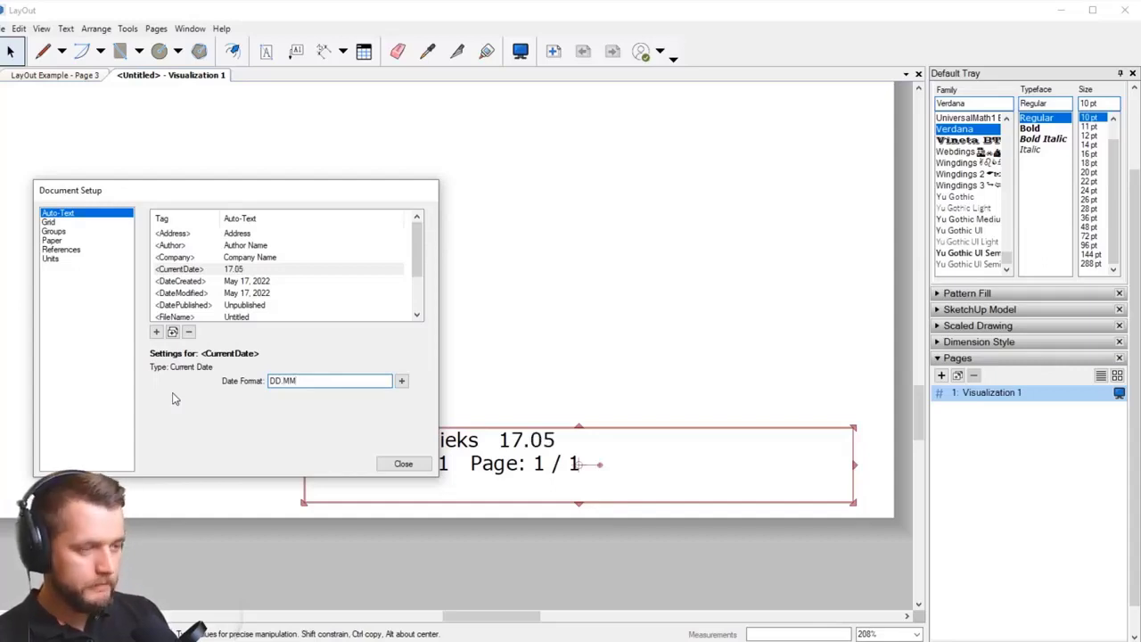
pyautogui.write('.')
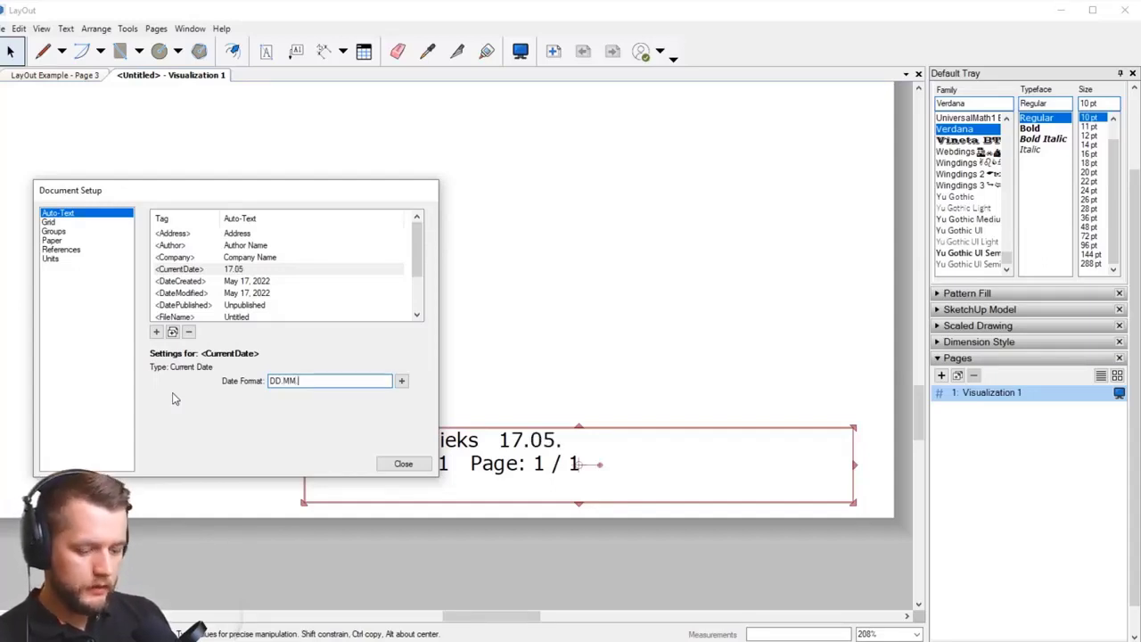
pyautogui.write('YYYY')
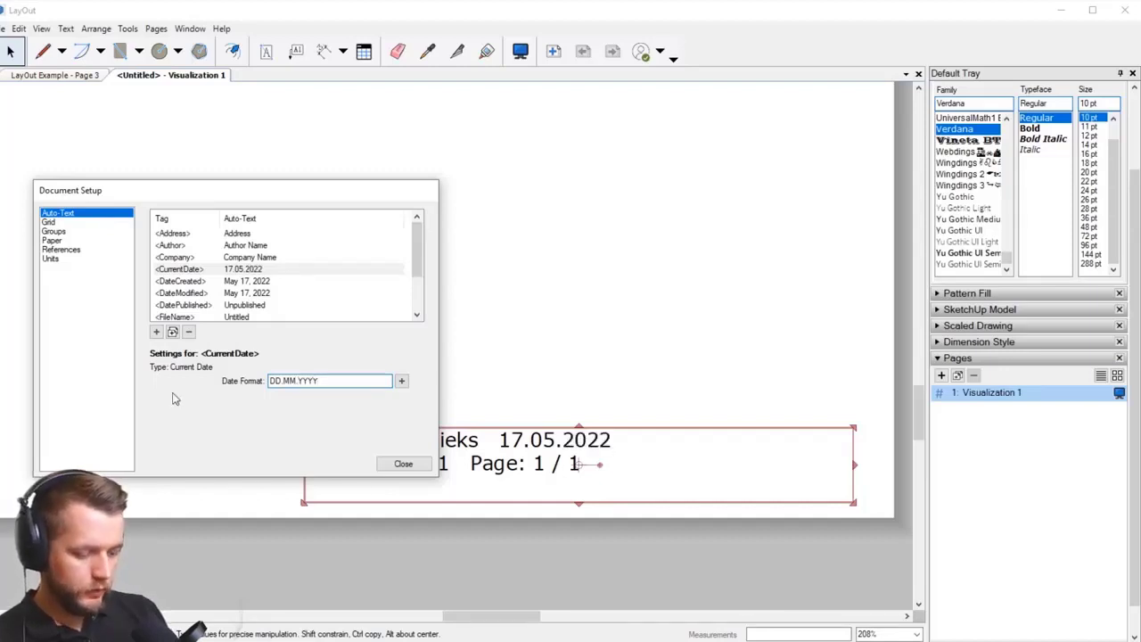
pyautogui.write('.')
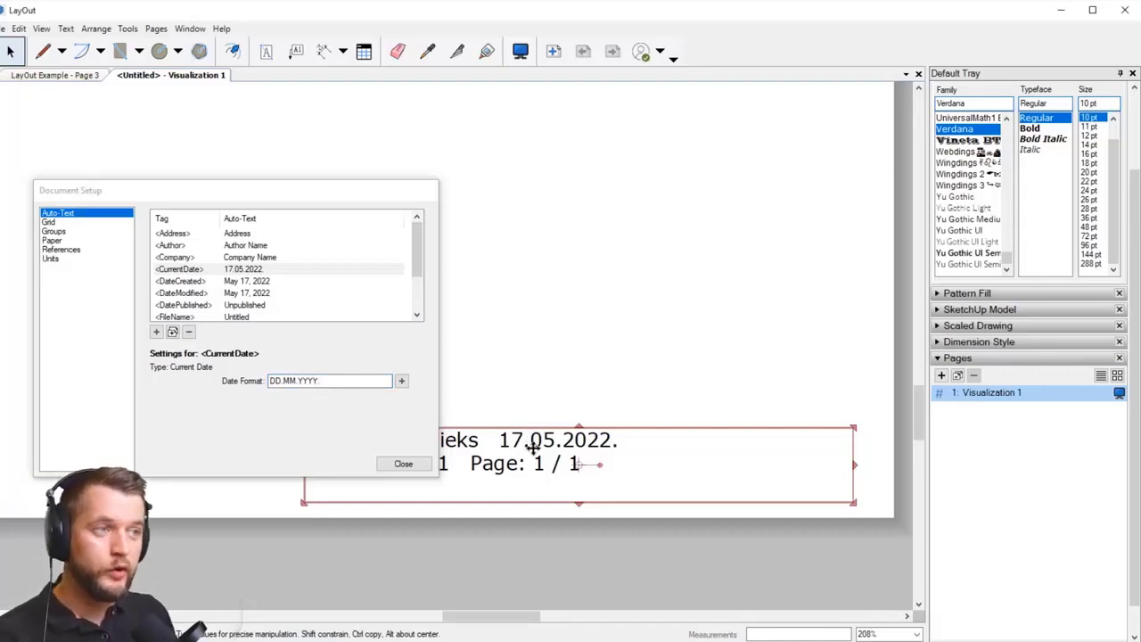
pyautogui.click(402, 464)
# Step: Change the font family of the author text box to Open Sans Light
pyautogui.scroll(-3, 490, 431)
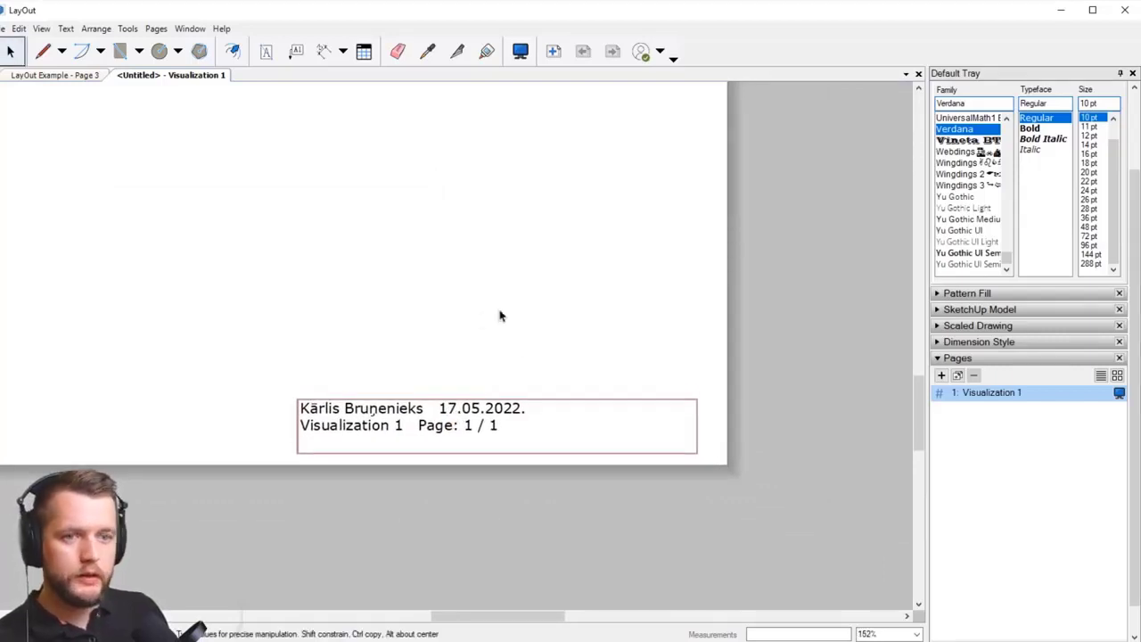
pyautogui.click(385, 437)
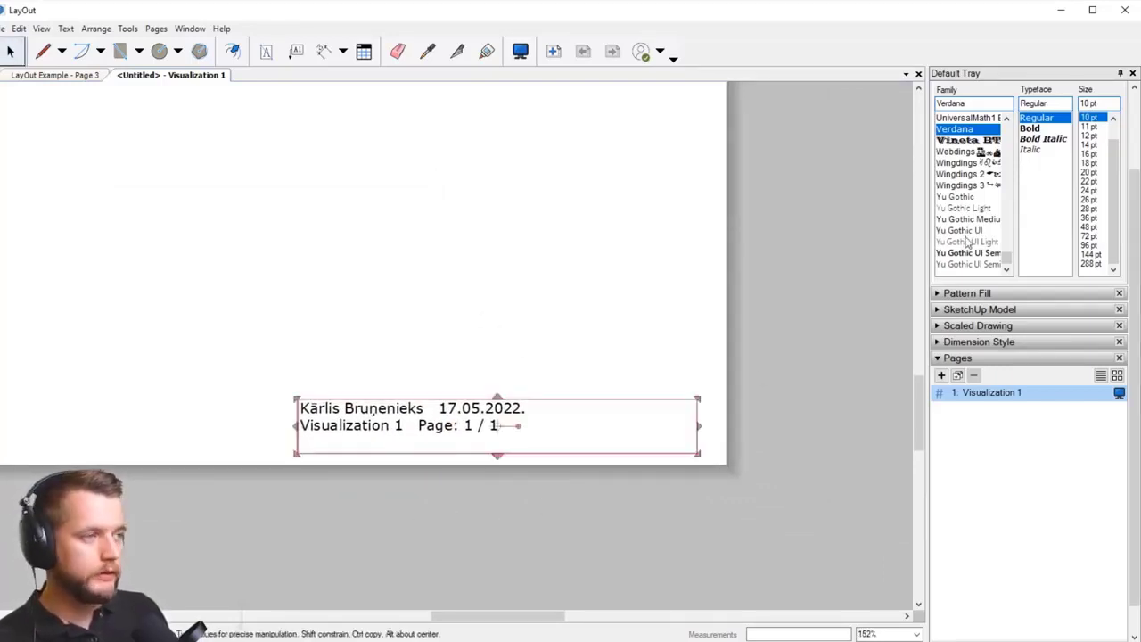
pyautogui.click(959, 103)
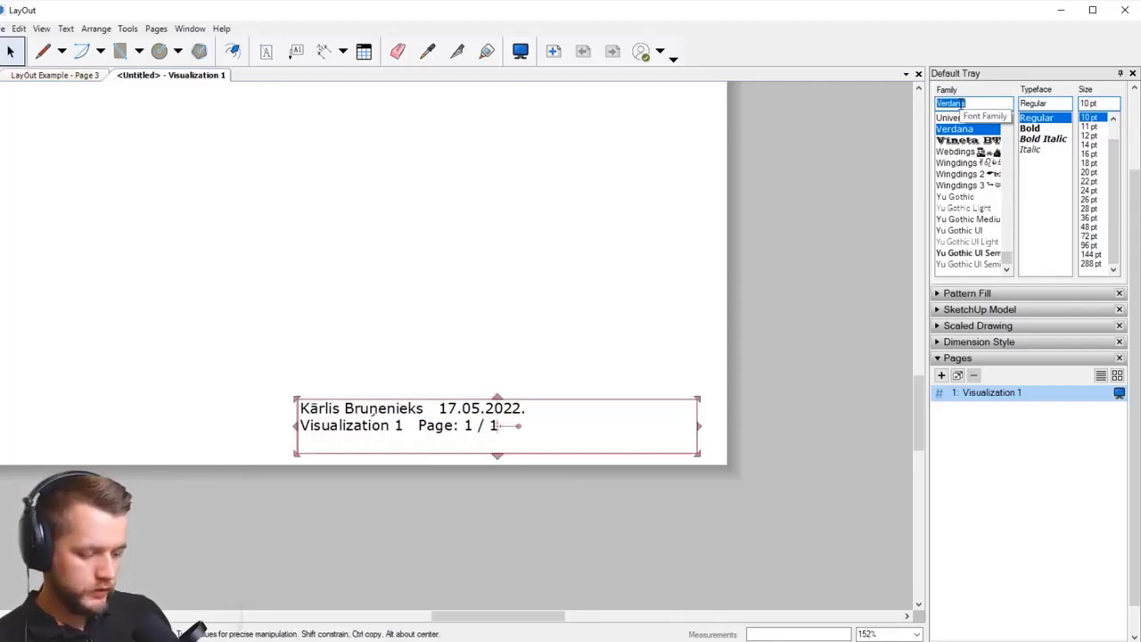
pyautogui.write('op')
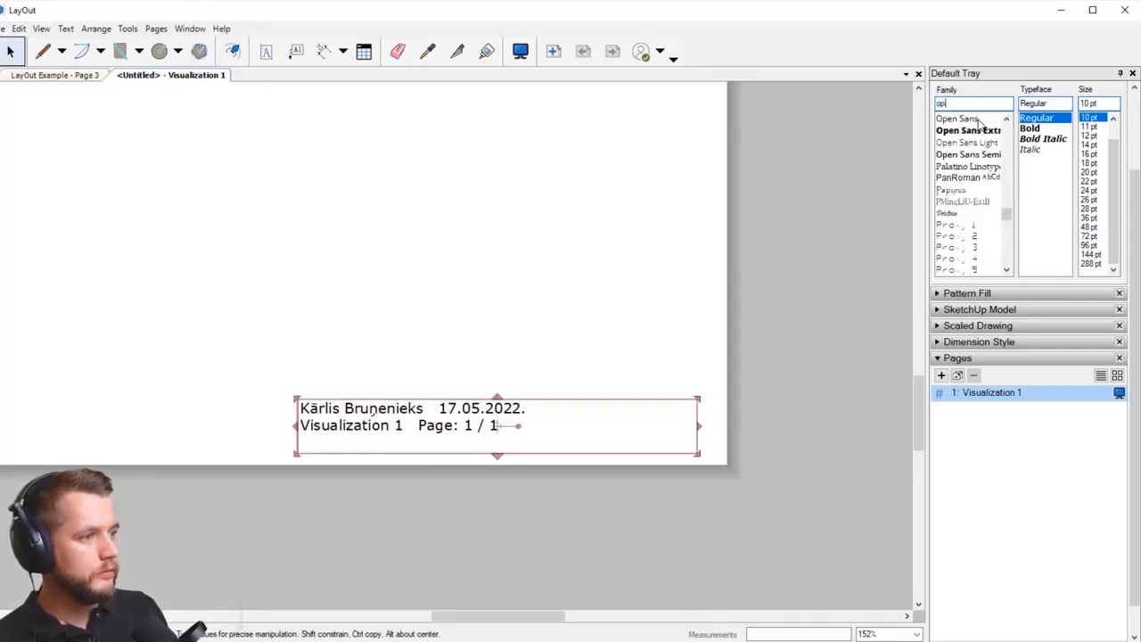
pyautogui.click(966, 120)
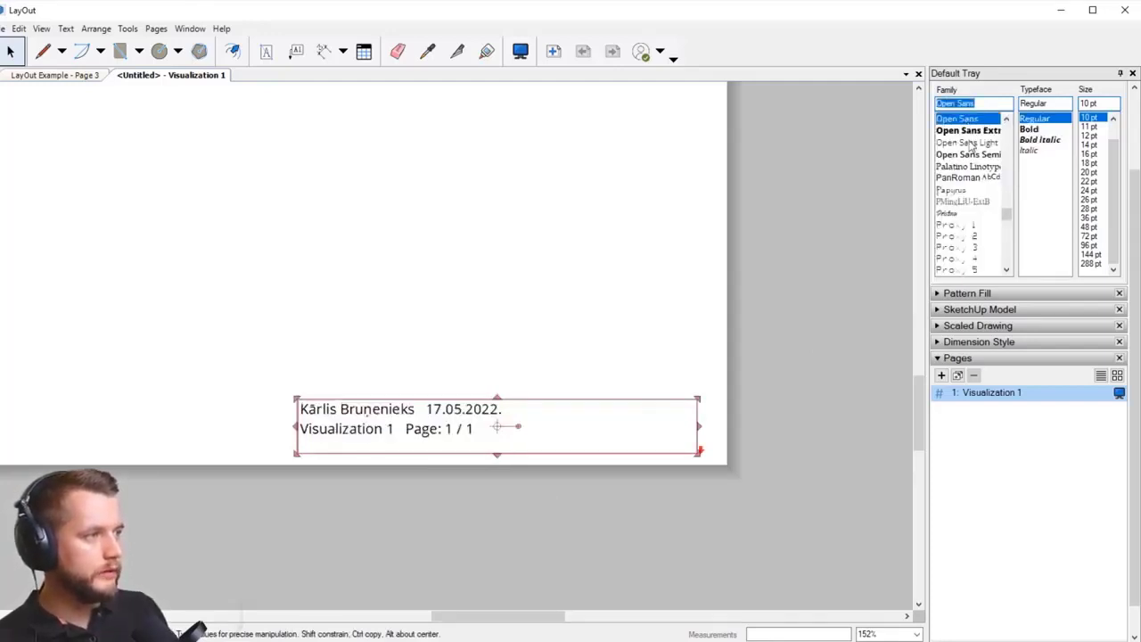
pyautogui.click(970, 143)
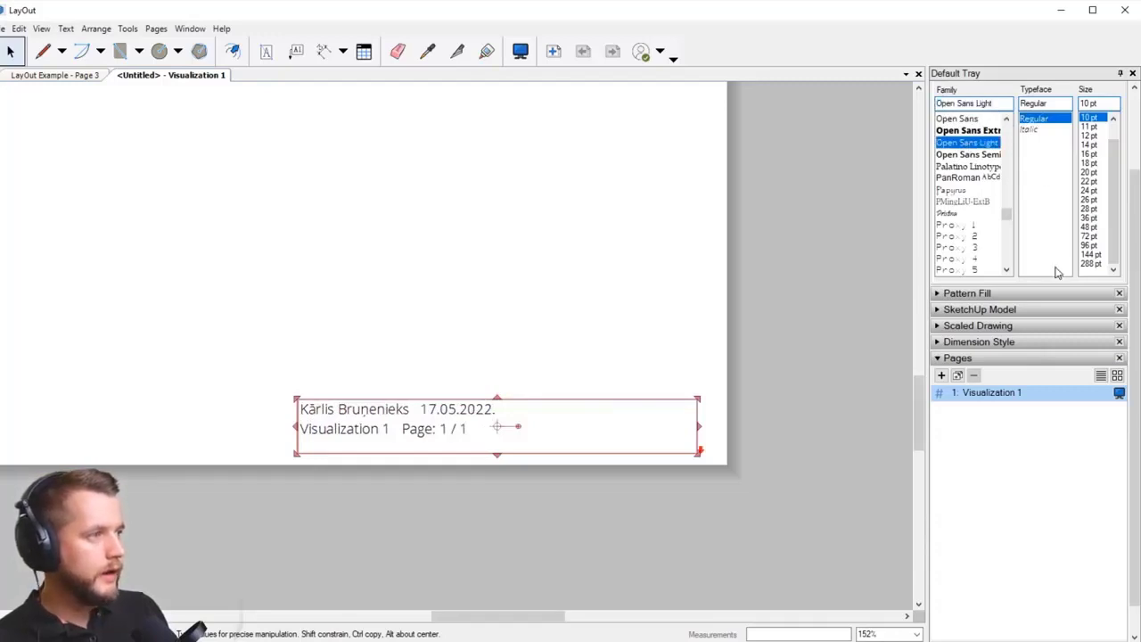
# Step: Right-align the text in the author text box and narrow the box from its left edge
pyautogui.scroll(3, 1043, 241)
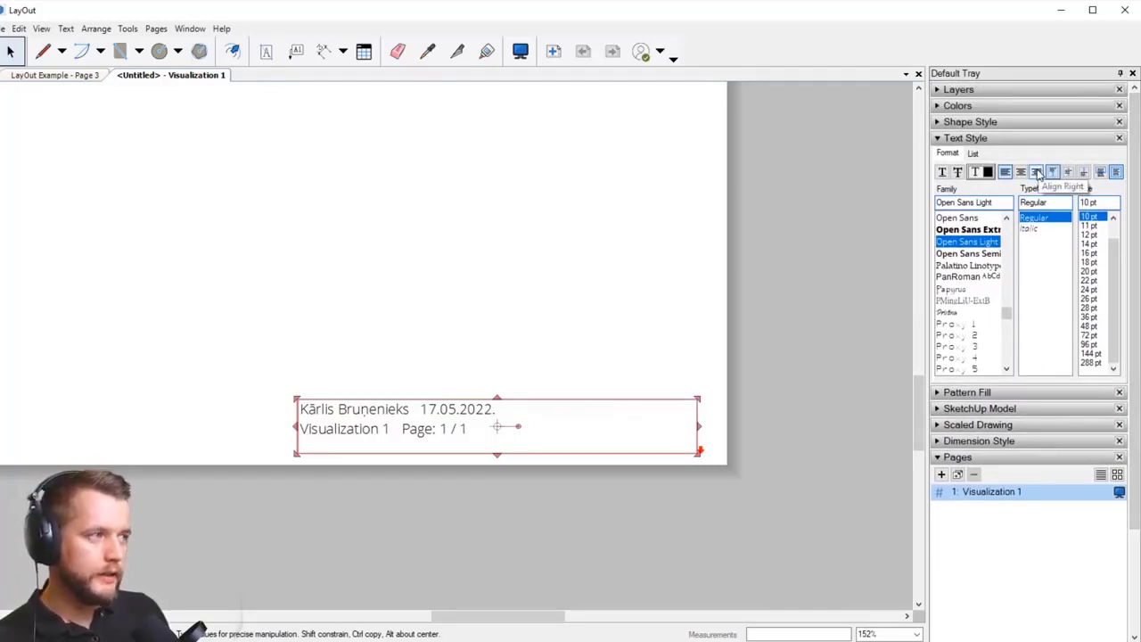
pyautogui.click(1036, 172)
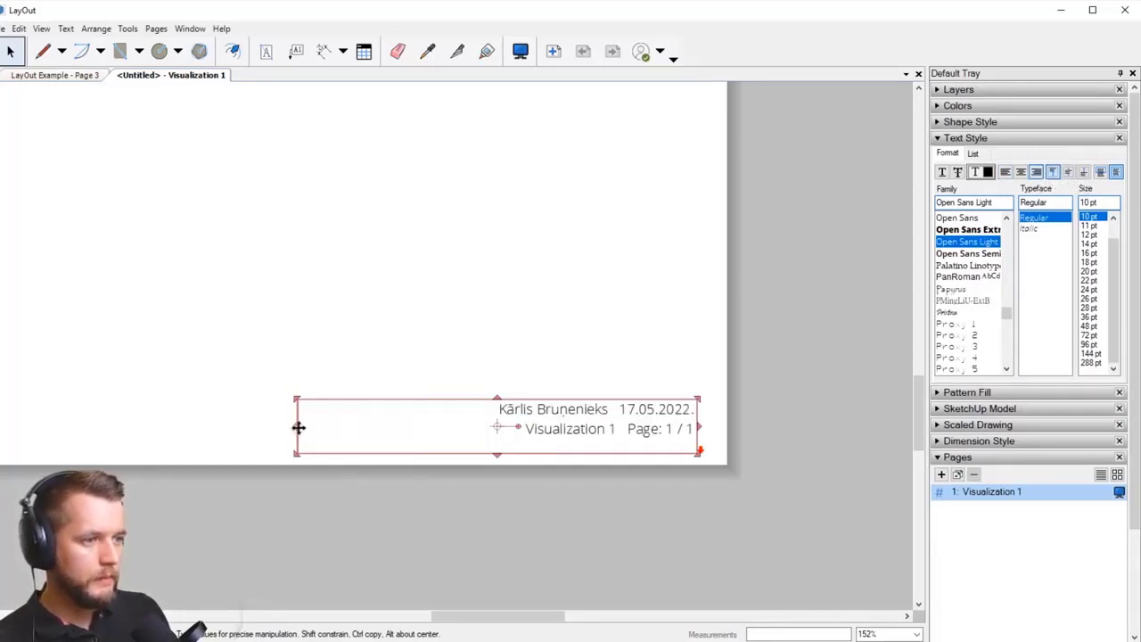
pyautogui.moveTo(295, 427); pyautogui.dragTo(468, 427)
pyautogui.click(596, 540)
pyautogui.scroll(-3, 744, 499)
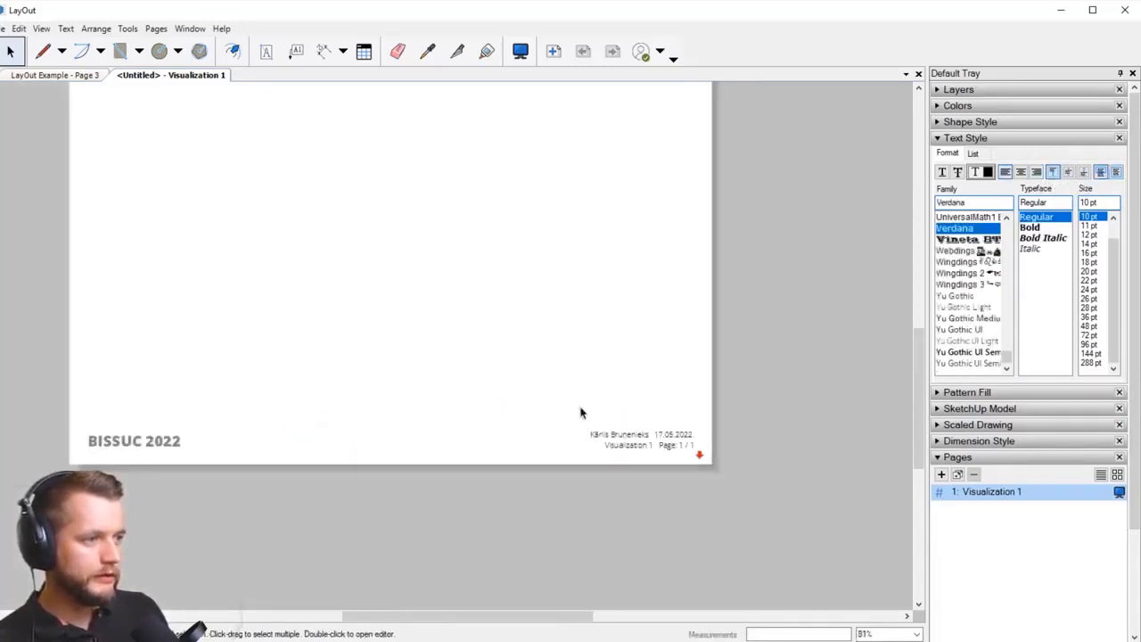
# Step: Check how the auto-text tags wrap in the author text box and widen the box by moving its left edge outward
pyautogui.scroll(5, 695, 445)
pyautogui.click(693, 439)
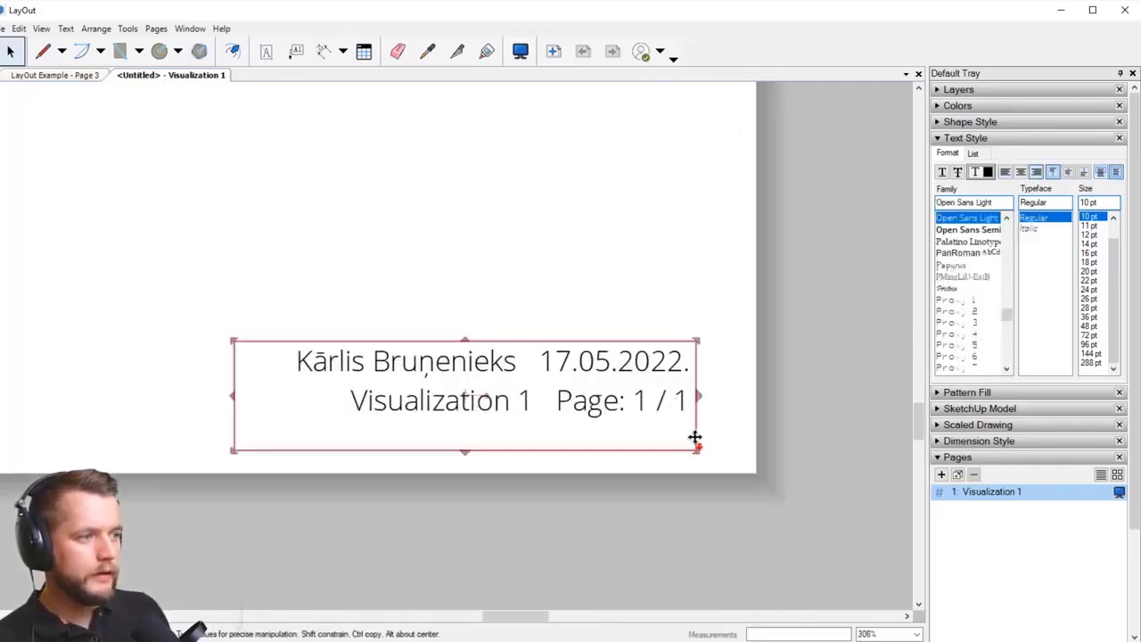
pyautogui.doubleClick(630, 403)
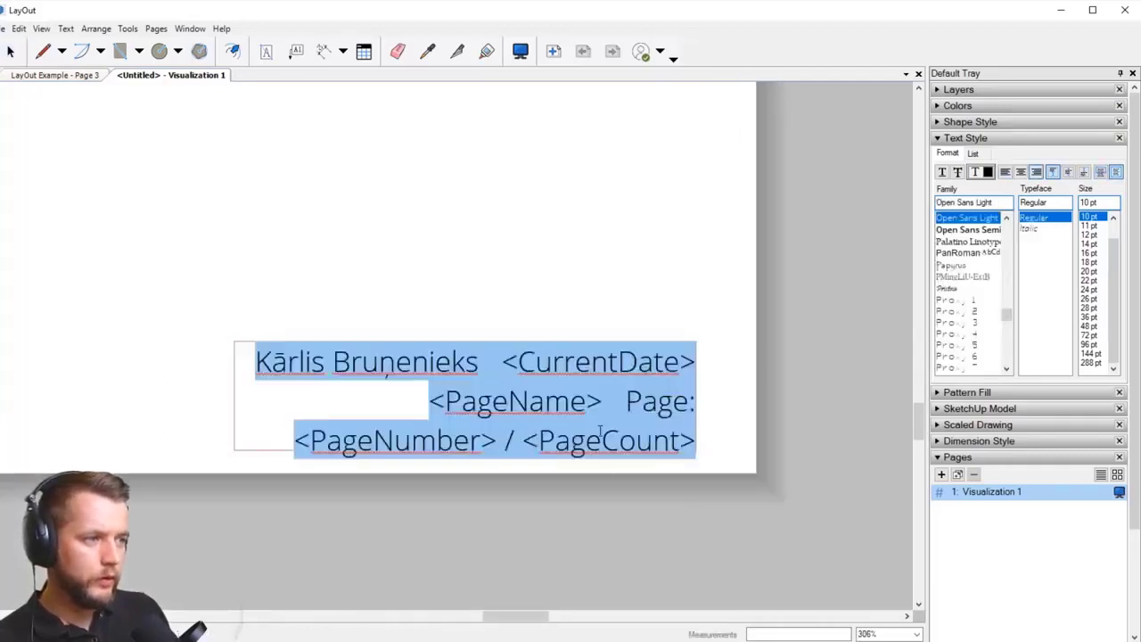
pyautogui.click(769, 424)
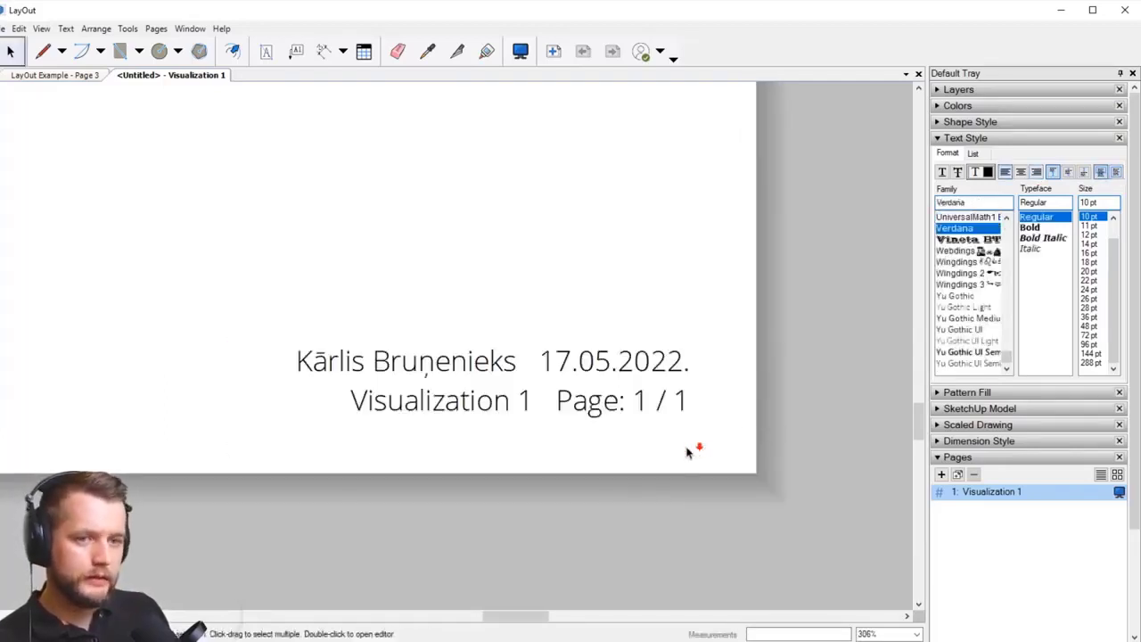
pyautogui.click(595, 391)
pyautogui.moveTo(230, 396); pyautogui.dragTo(94, 396)
pyautogui.click(308, 537)
pyautogui.scroll(-2, 333, 524)
pyautogui.doubleClick(536, 413)
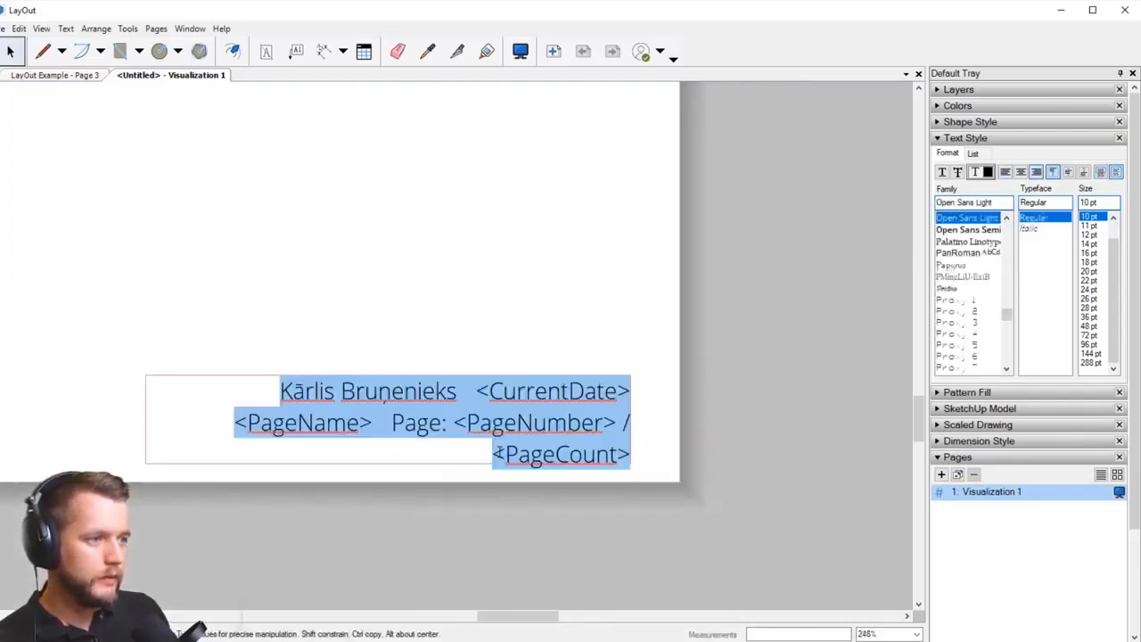
pyautogui.click(255, 533)
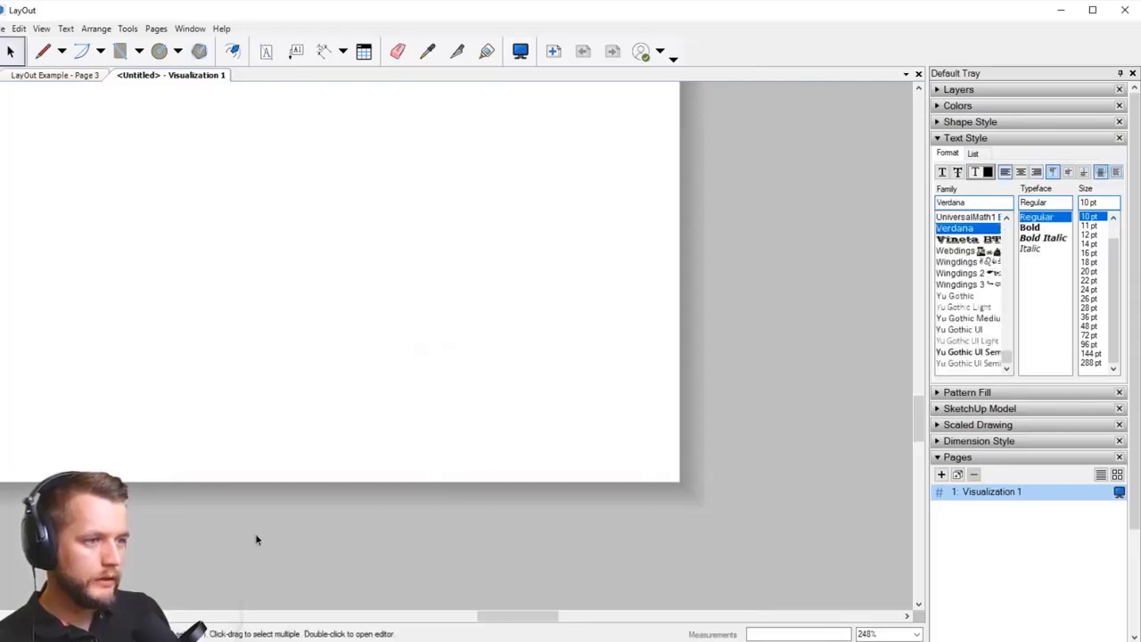
# Step: Stretch the author text box's left edge outward to 1.5 times its width and check that the auto-text tags fit on two lines
pyautogui.click(370, 419)
pyautogui.scroll(-2, 370, 420)
pyautogui.moveTo(198, 418); pyautogui.dragTo(26, 418)
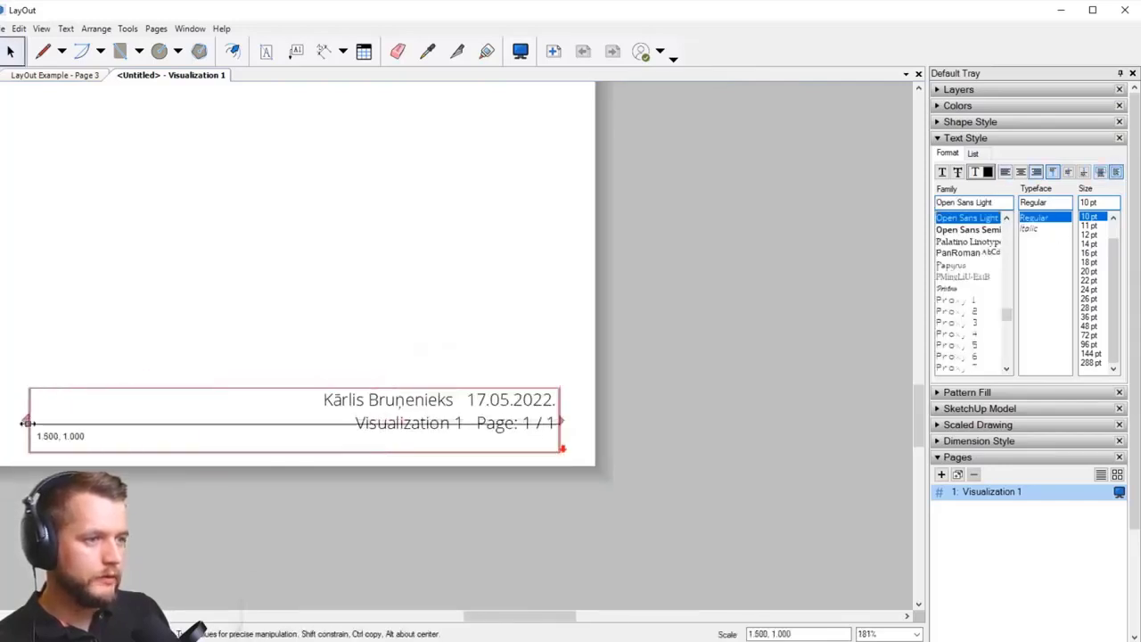
pyautogui.click(469, 522)
pyautogui.doubleClick(477, 434)
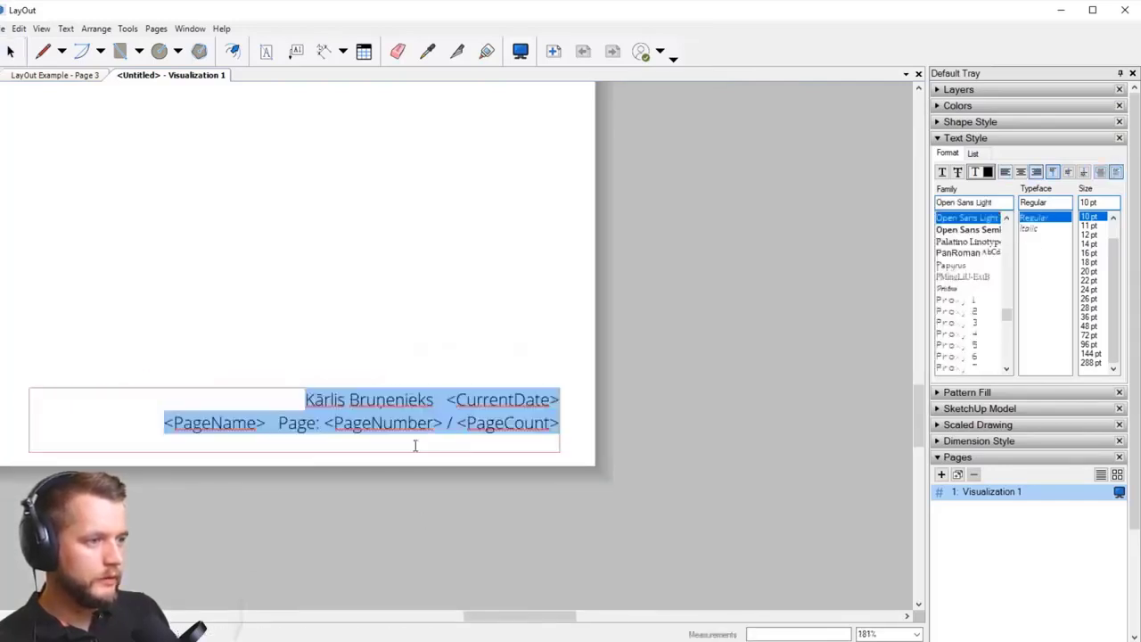
pyautogui.click(558, 426)
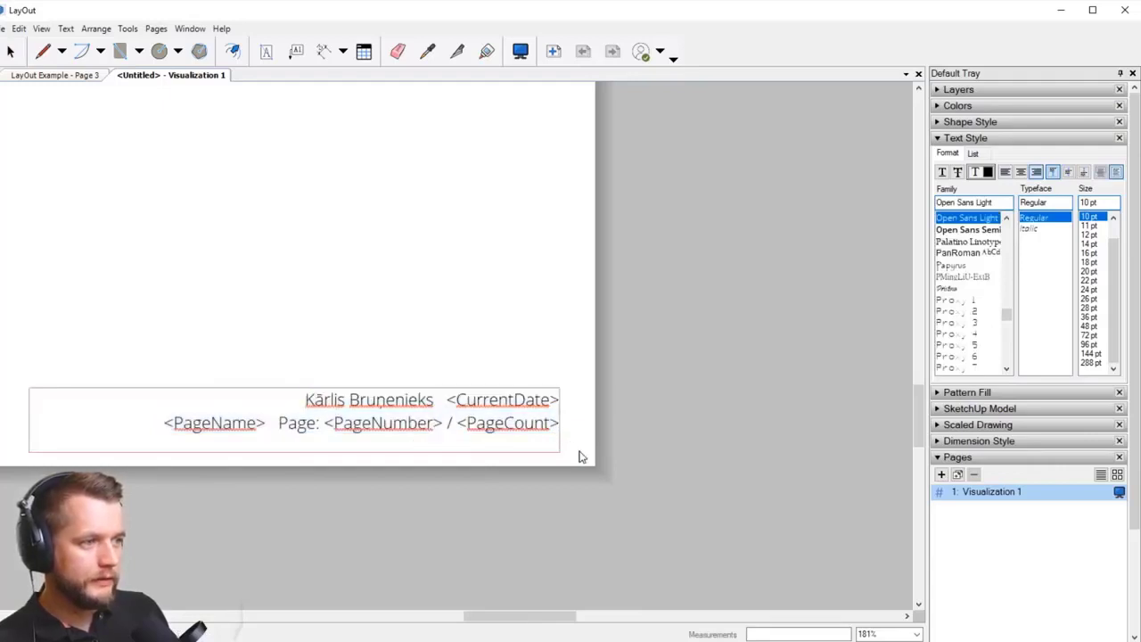
pyautogui.click(655, 432)
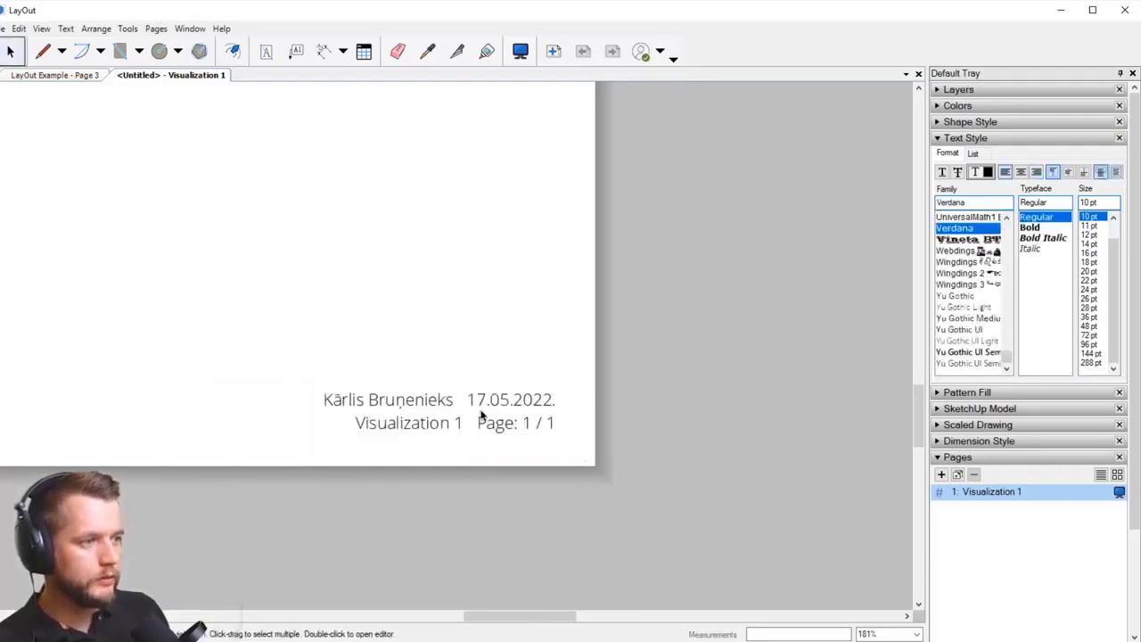
pyautogui.scroll(-2, 626, 462)
pyautogui.scroll(-2, 626, 462)
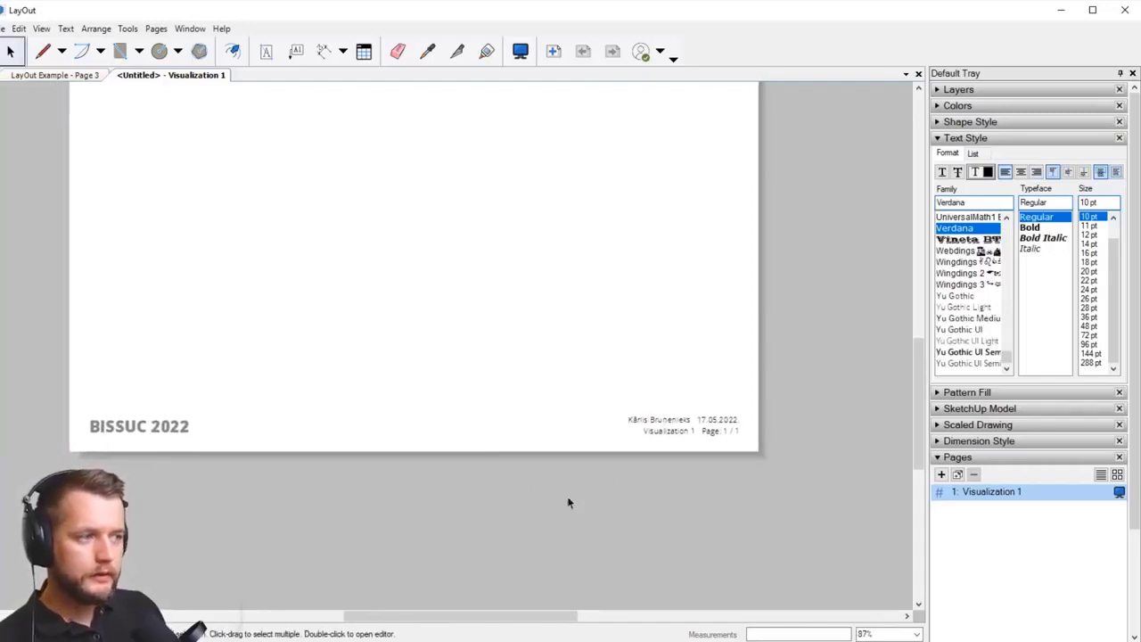
pyautogui.scroll(1, 668, 477)
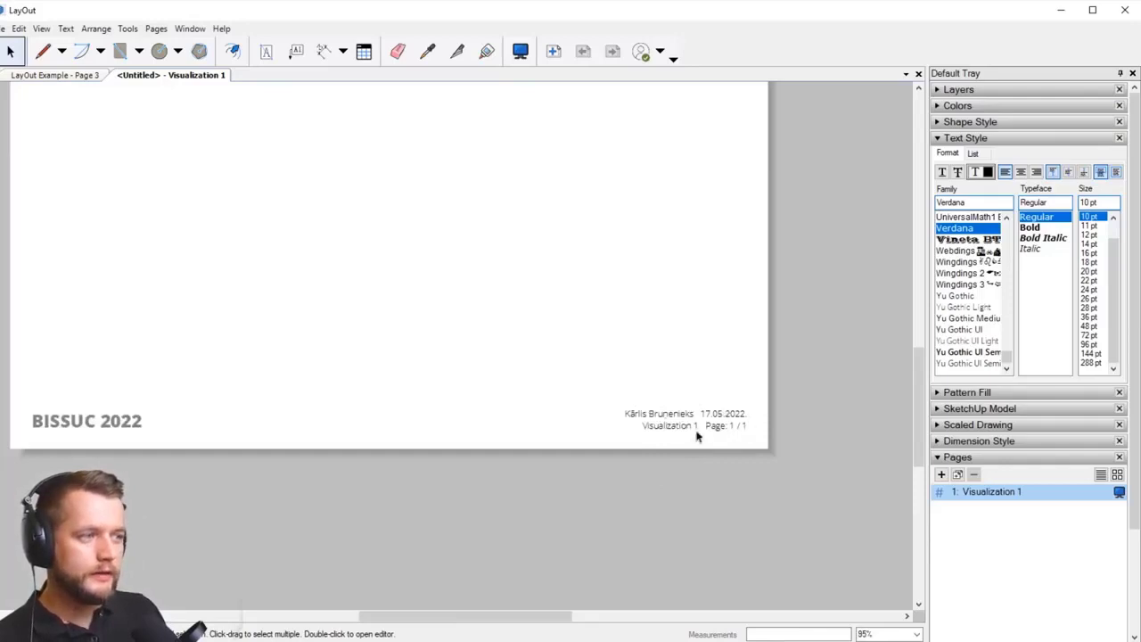
# Step: Show the page grid and turn on grid snapping
pyautogui.click(730, 426)
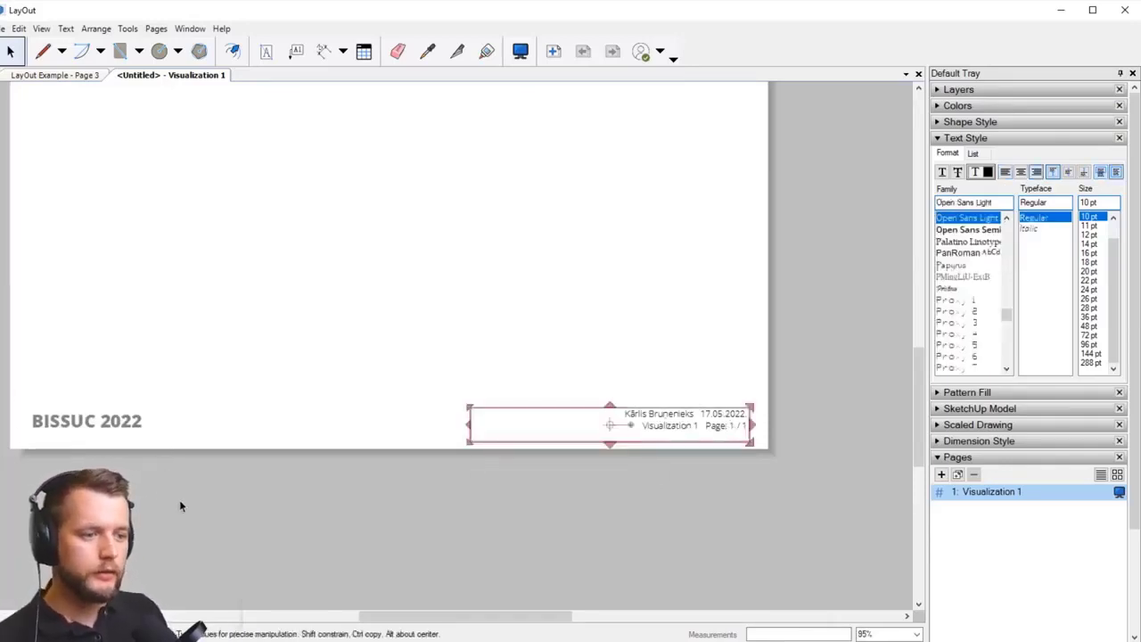
pyautogui.moveTo(252, 471); pyautogui.dragTo(356, 406, button='middle')
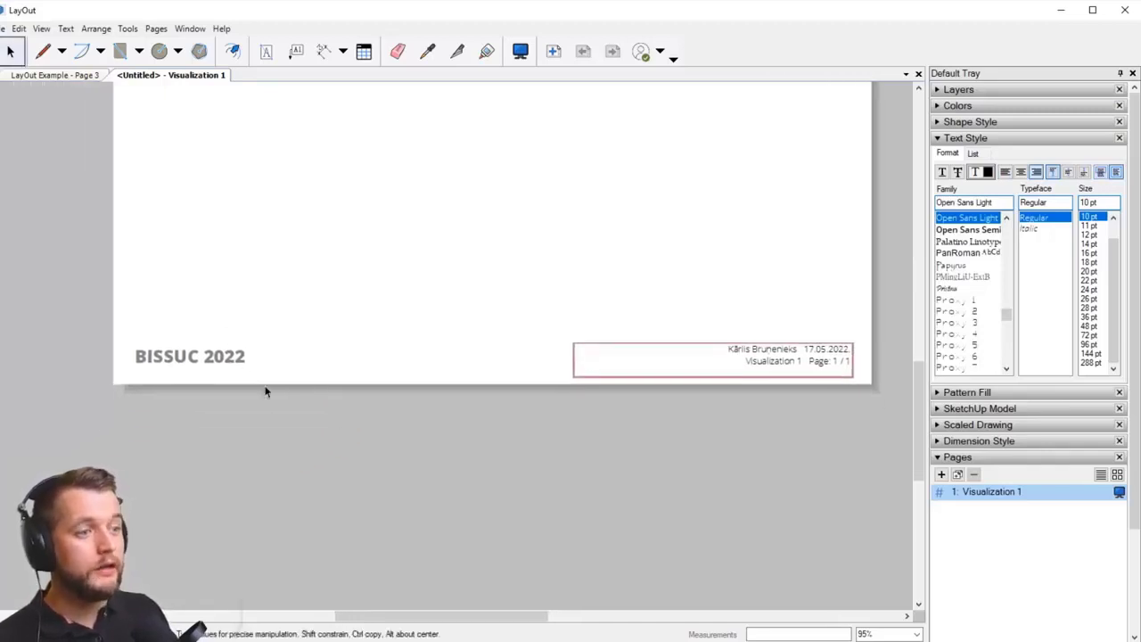
pyautogui.moveTo(255, 349); pyautogui.dragTo(291, 423, button='middle')
pyautogui.rightClick(207, 303)
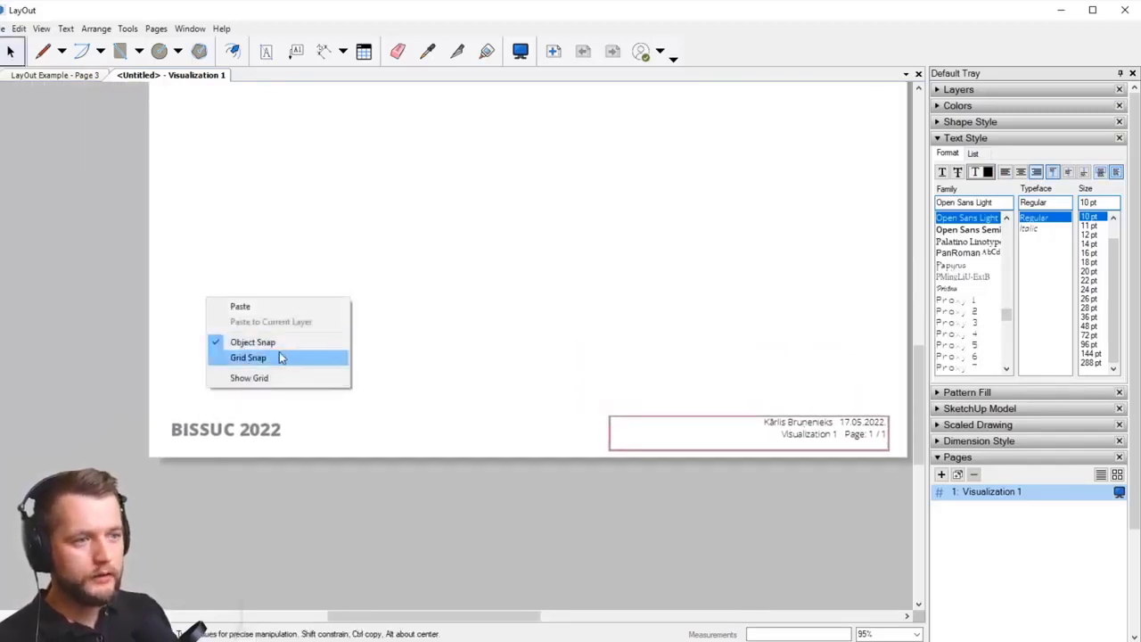
pyautogui.click(263, 378)
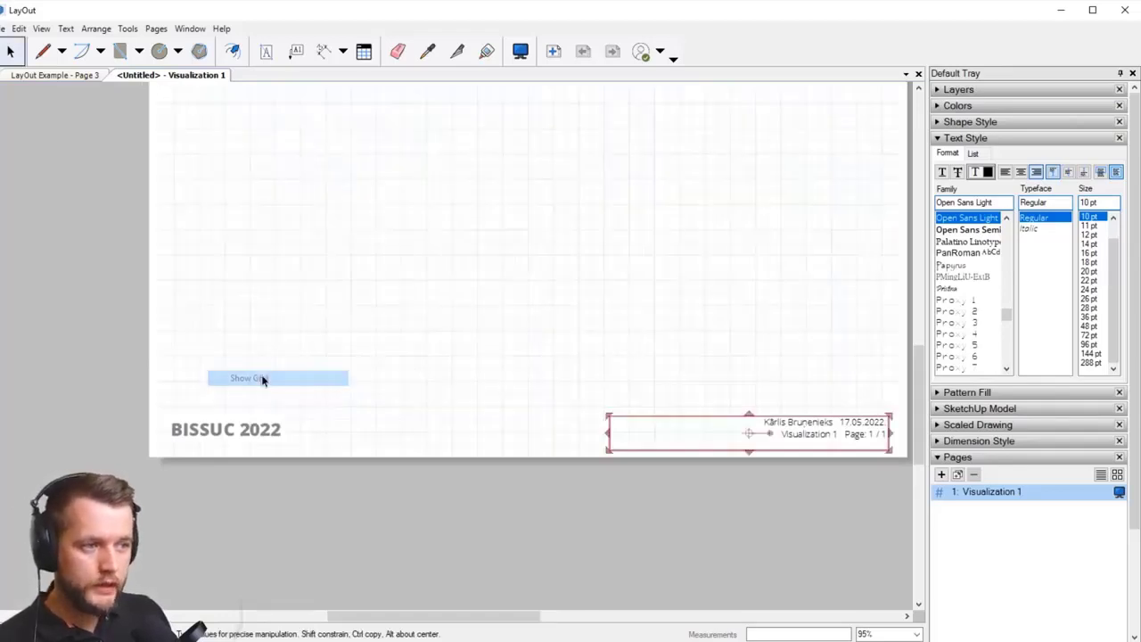
pyautogui.rightClick(271, 270)
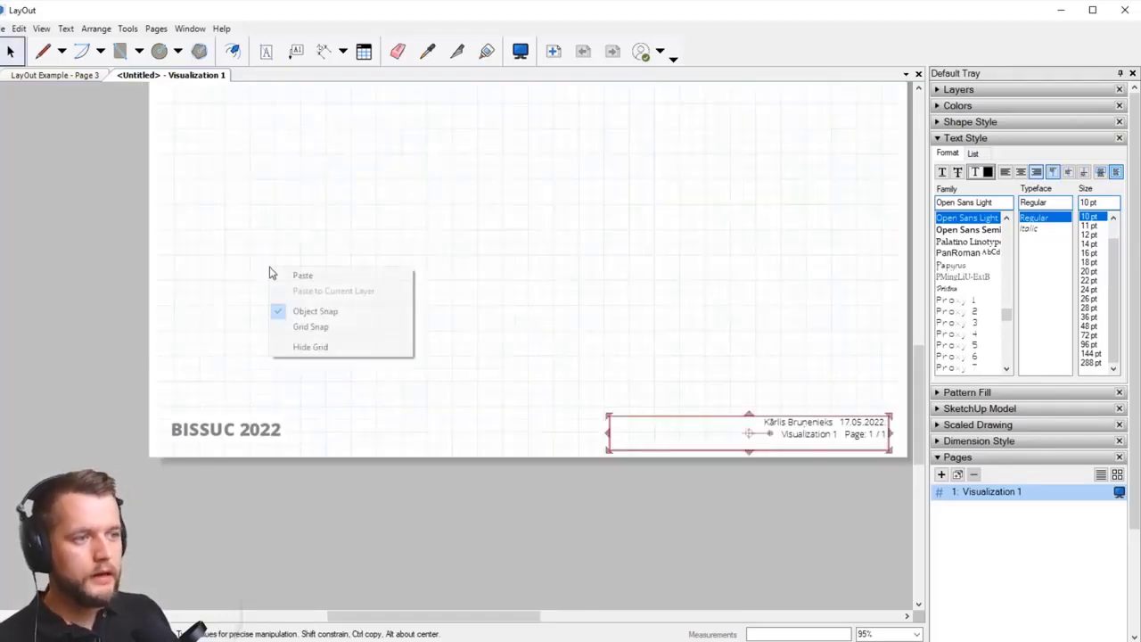
pyautogui.click(343, 336)
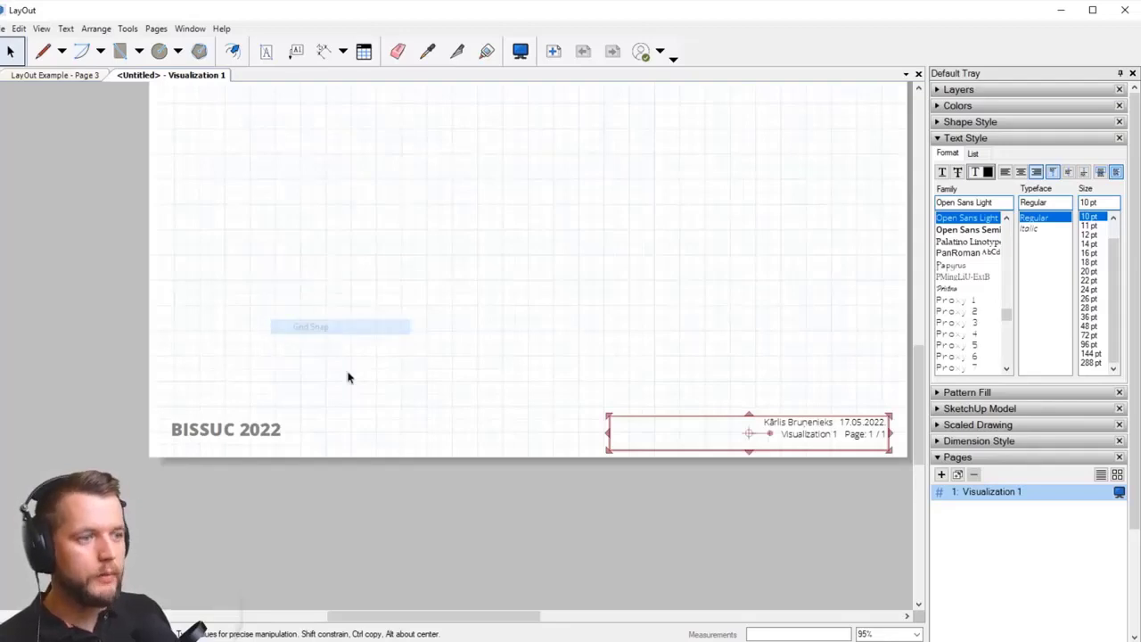
# Step: Move the BISSUC 2022 title so its text box snaps to the page grid
pyautogui.scroll(3, 178, 509)
pyautogui.click(215, 416)
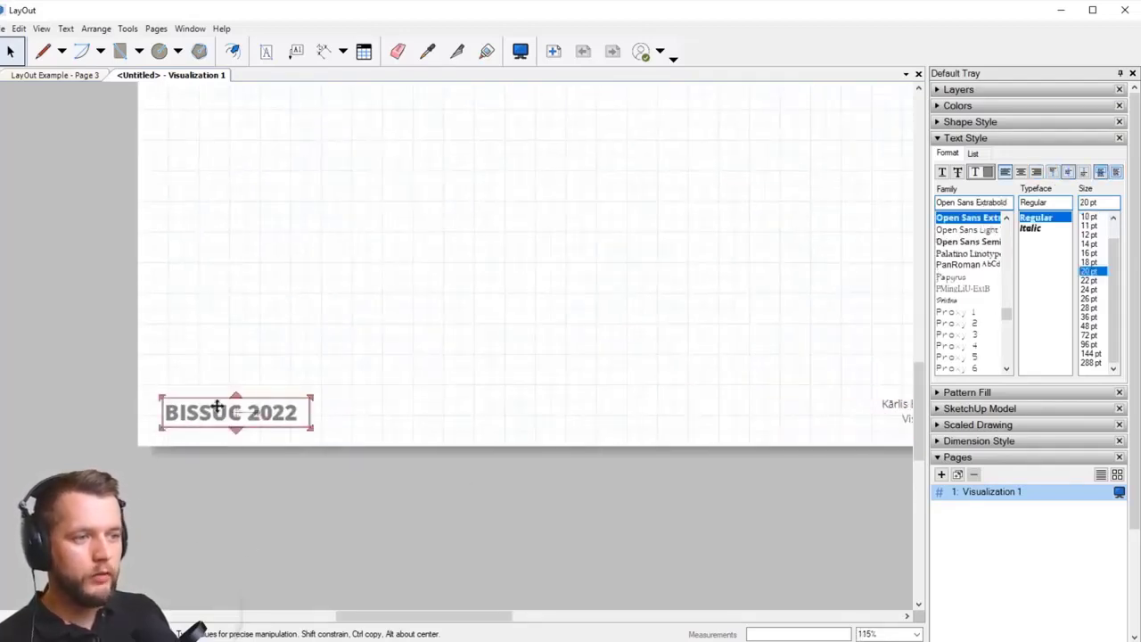
pyautogui.scroll(5, 205, 417)
pyautogui.scroll(2, 214, 406)
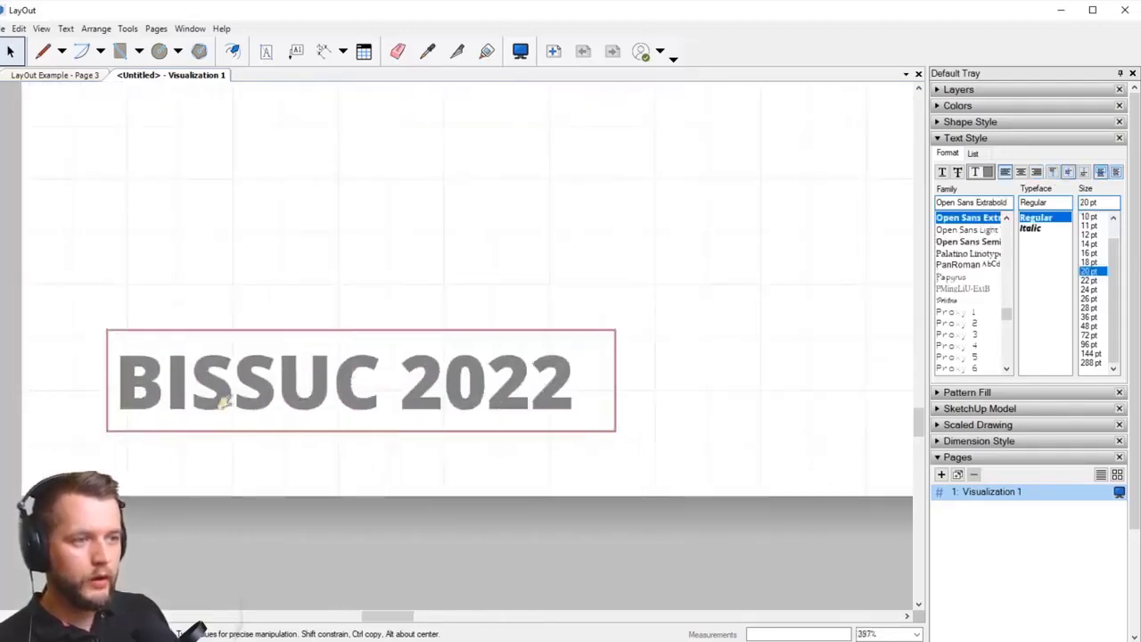
pyautogui.moveTo(229, 388); pyautogui.dragTo(245, 361)
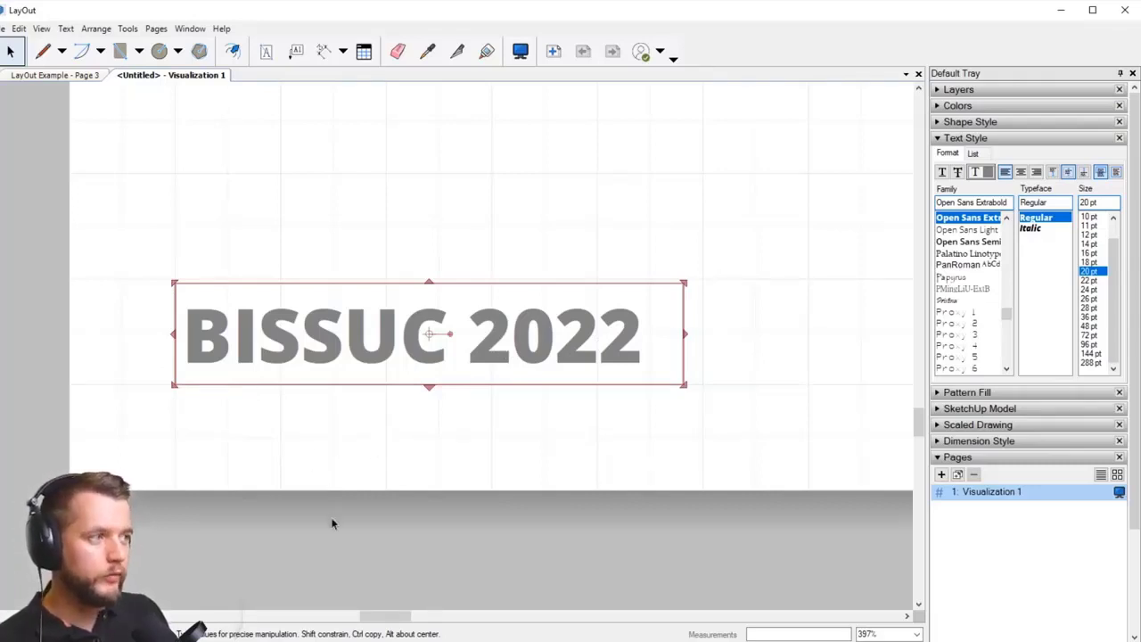
# Step: Turn off grid snapping and shift the title down and left toward the grid lines near the page corner
pyautogui.scroll(1, 99, 453)
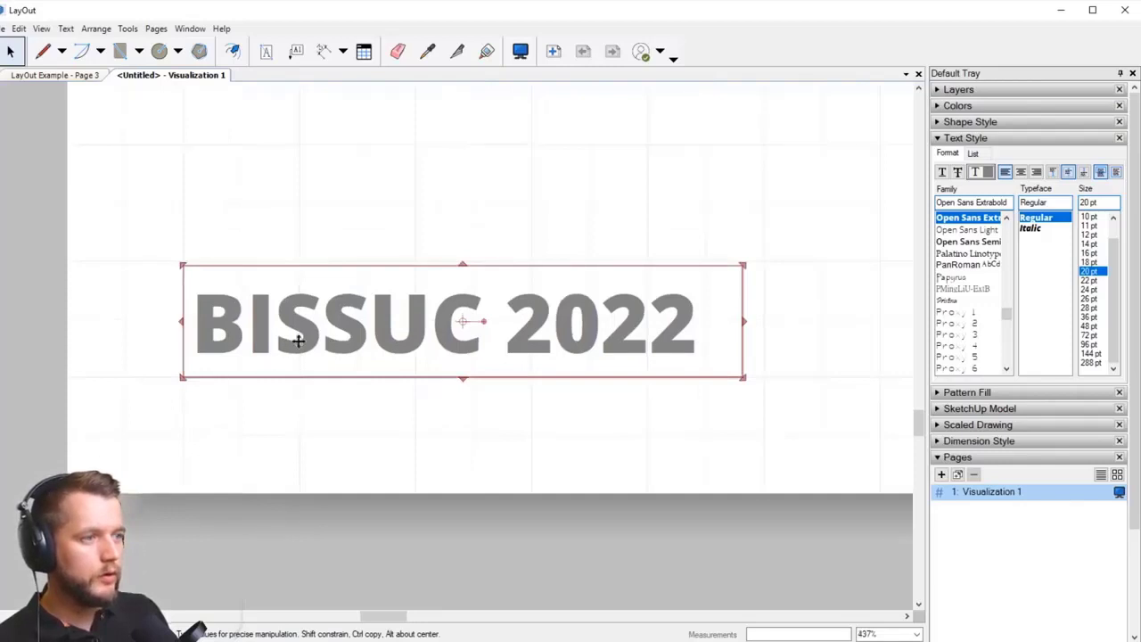
pyautogui.scroll(3, 140, 392)
pyautogui.rightClick(249, 155)
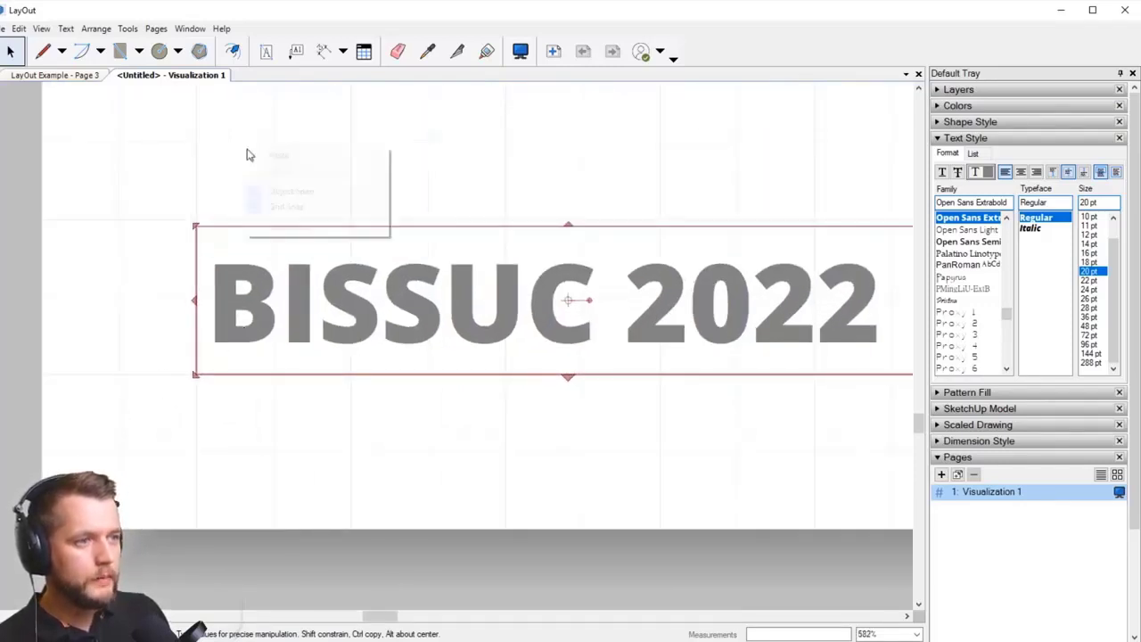
pyautogui.click(301, 212)
pyautogui.moveTo(222, 328); pyautogui.dragTo(205, 359)
pyautogui.press('Left')
pyautogui.press('Left')
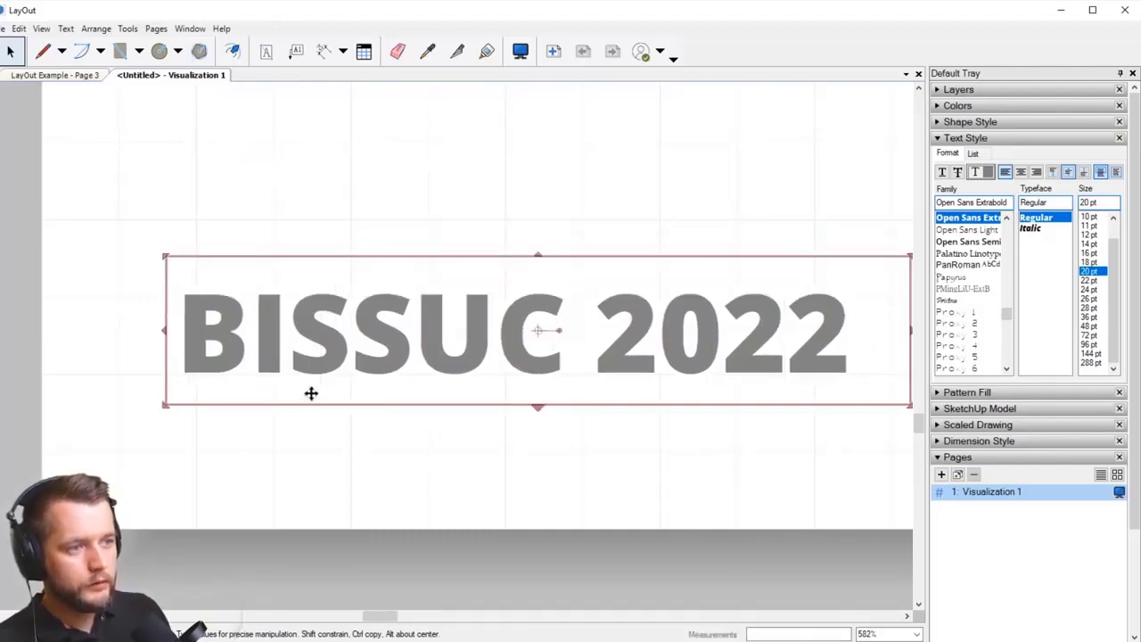
# Step: Fine-tune the title's position so the letter B's left edge and base line up with the grid lines
pyautogui.scroll(3, 249, 379)
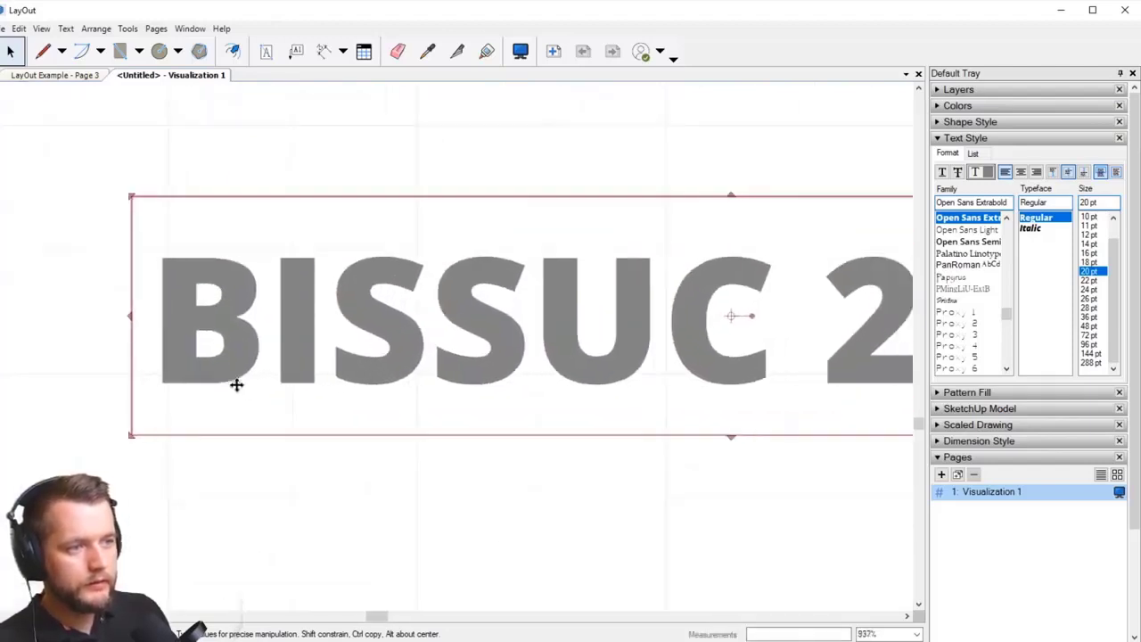
pyautogui.scroll(3, 183, 374)
pyautogui.moveTo(191, 376); pyautogui.dragTo(180, 349)
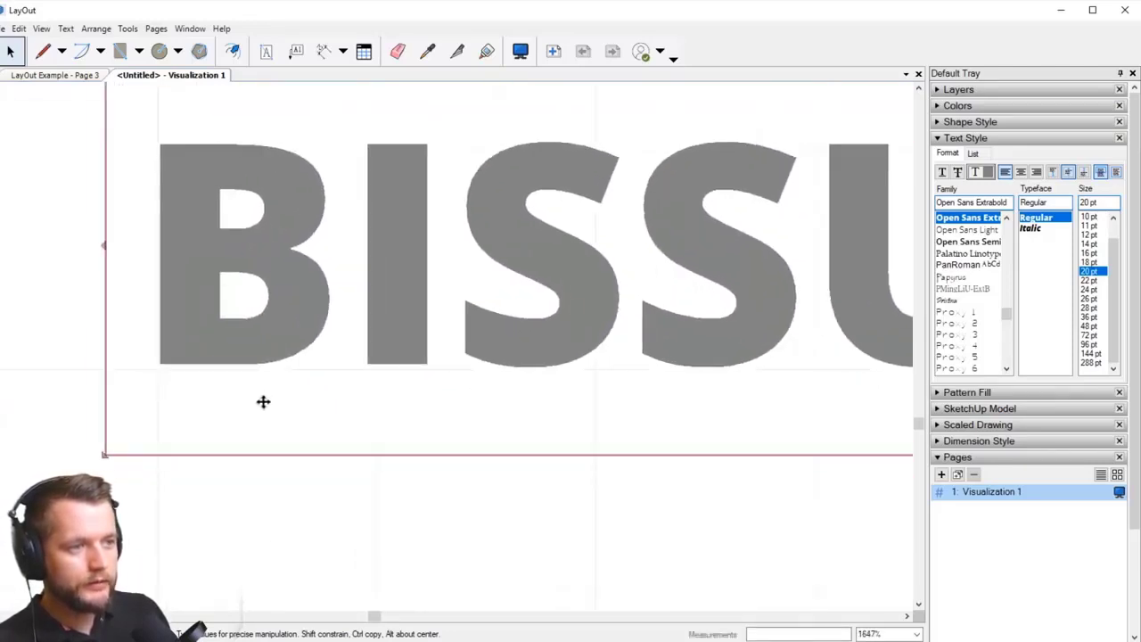
pyautogui.scroll(-6, 196, 402)
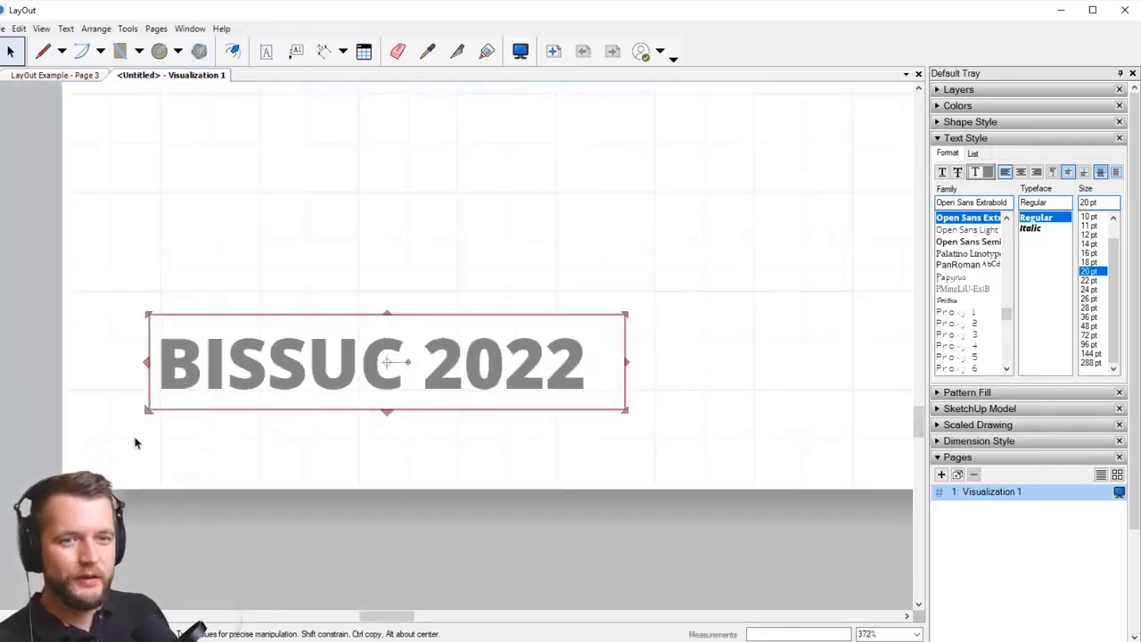
pyautogui.scroll(-2, 154, 407)
pyautogui.click(504, 448)
# Step: Nudge the author text box upward so its second line sits near the horizontal grid line used for the title
pyautogui.scroll(-4, 336, 459)
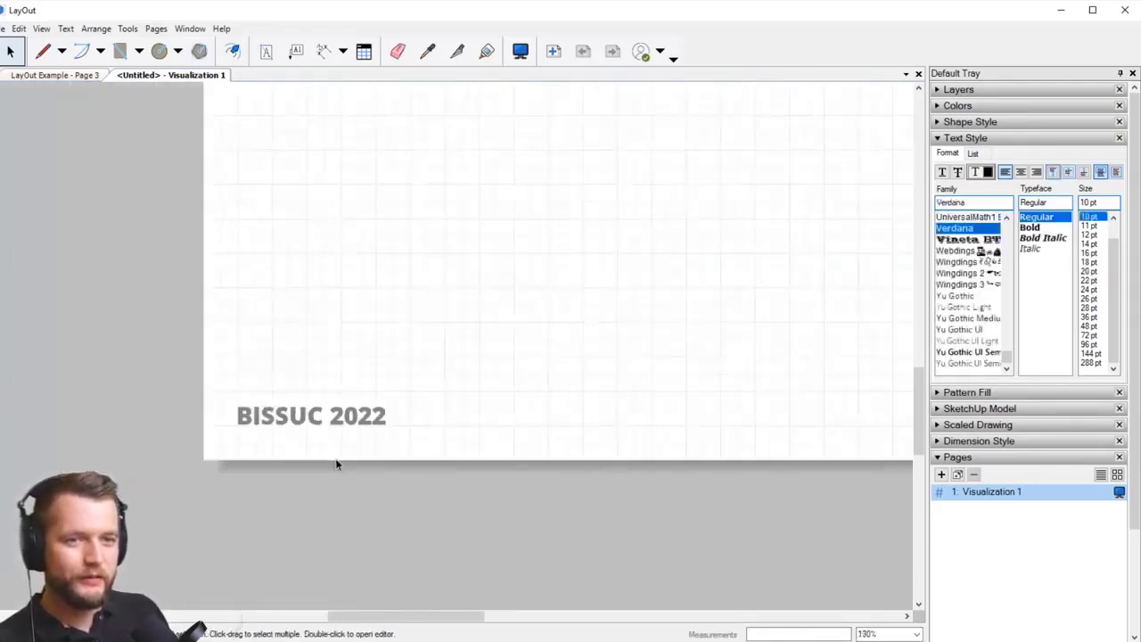
pyautogui.scroll(7, 565, 446)
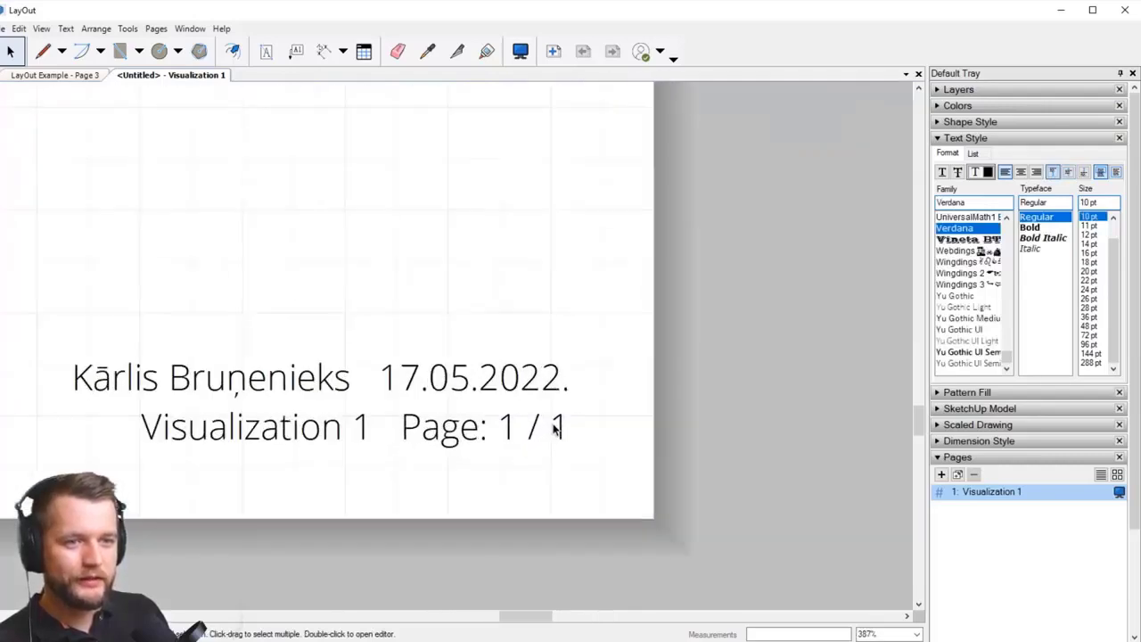
pyautogui.click(546, 454)
pyautogui.scroll(1, 545, 450)
pyautogui.moveTo(517, 455); pyautogui.dragTo(585, 409, button='middle')
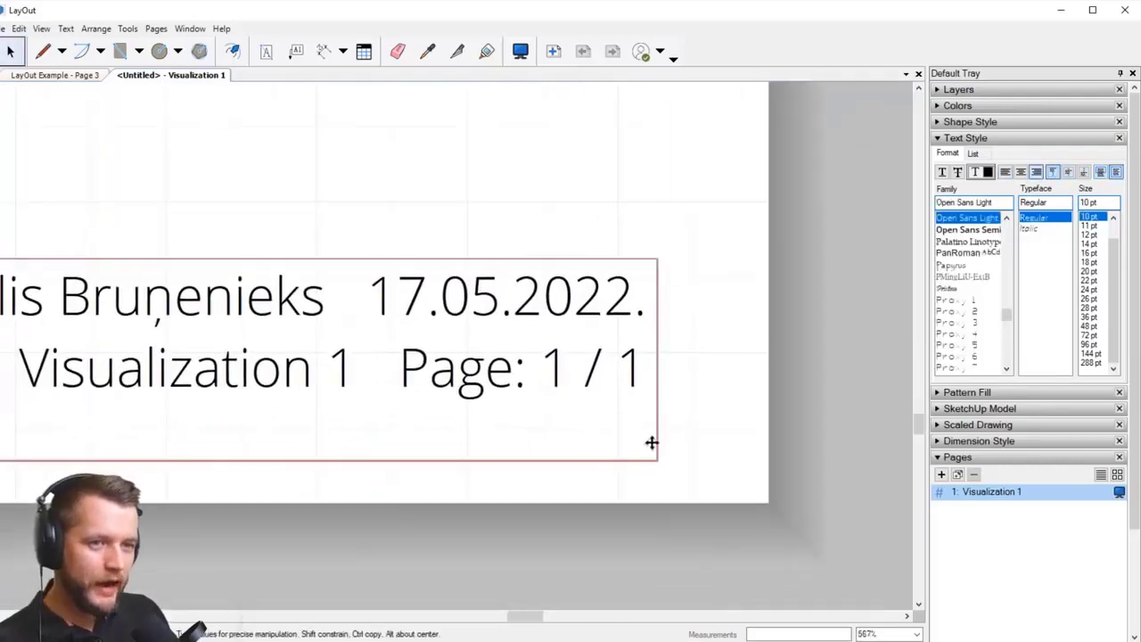
pyautogui.scroll(2, 648, 421)
pyautogui.scroll(2, 651, 481)
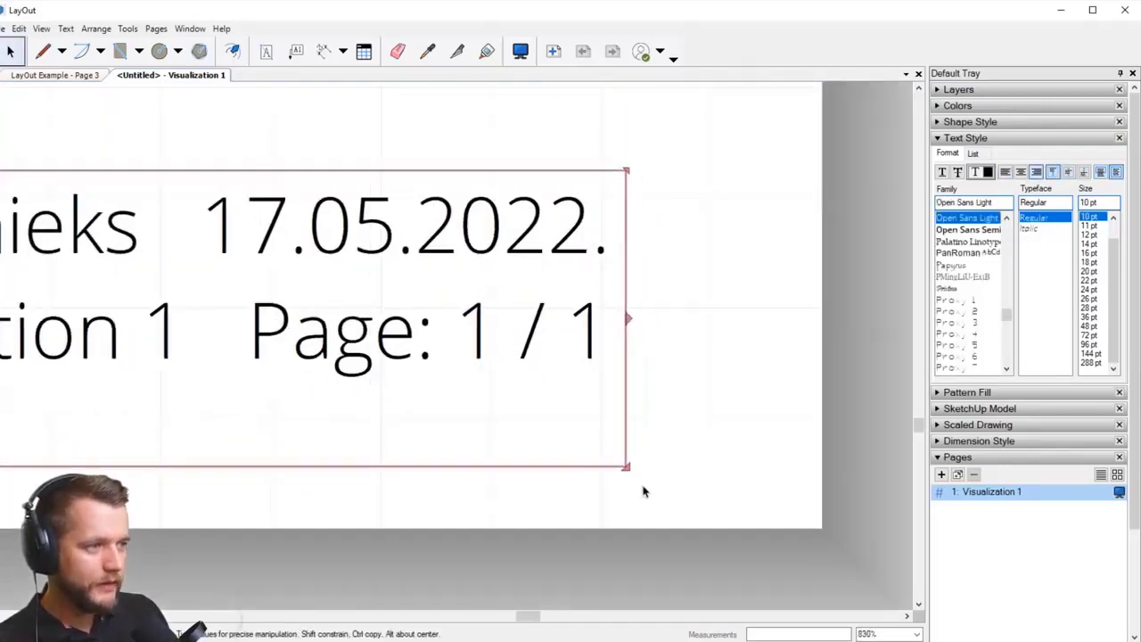
pyautogui.press('Right')
pyautogui.press('Up')
pyautogui.press('Up')
pyautogui.press('Up')
pyautogui.press('Up')
pyautogui.press('Up')
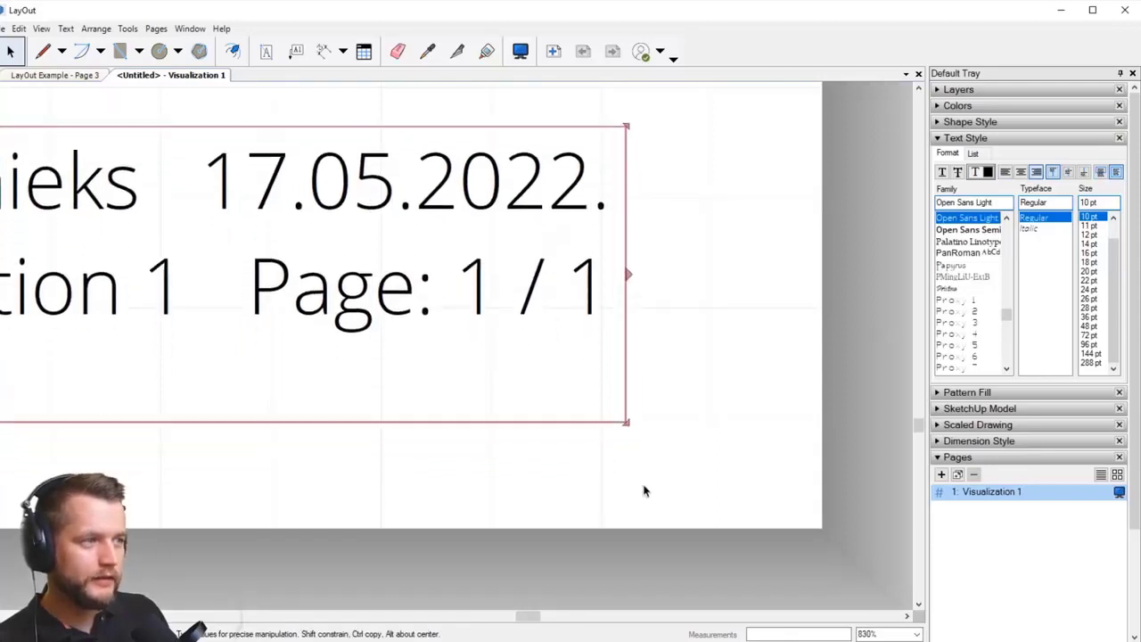
pyautogui.press('Down')
pyautogui.press('Up')
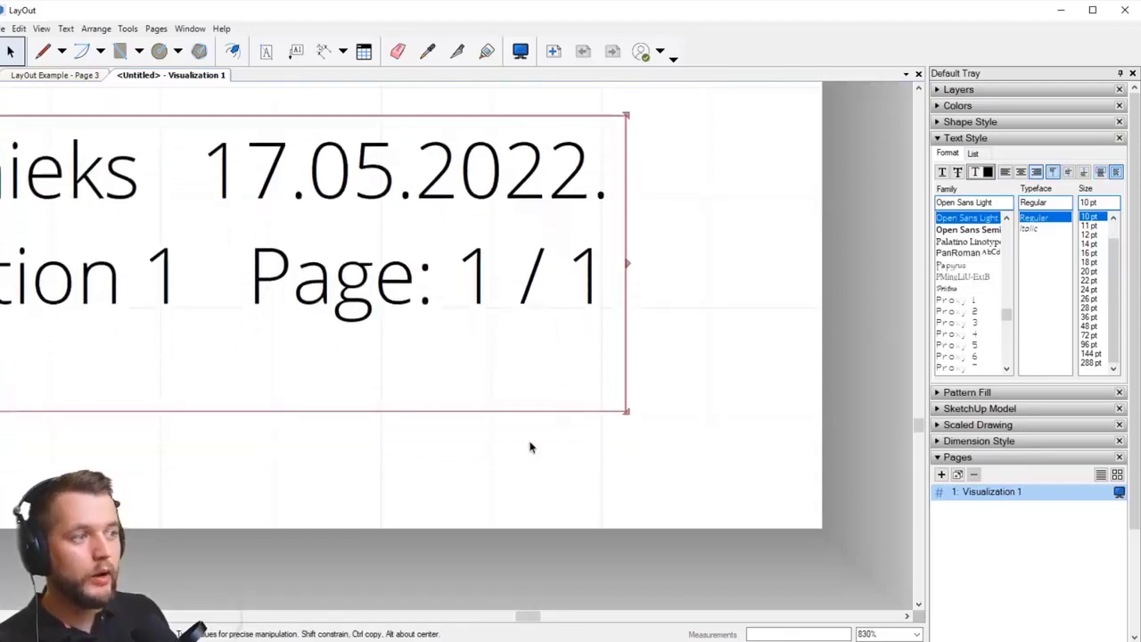
# Step: Shorten the author text box from its bottom edge to fit its two lines of text more closely
pyautogui.scroll(-8, 708, 408)
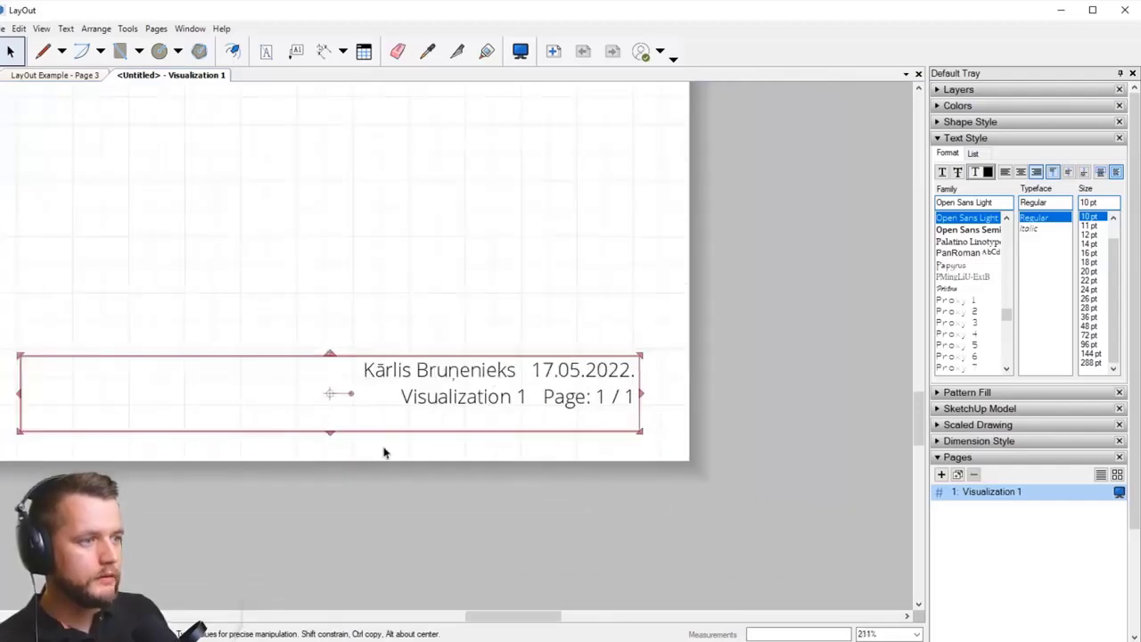
pyautogui.moveTo(335, 438); pyautogui.dragTo(330, 420)
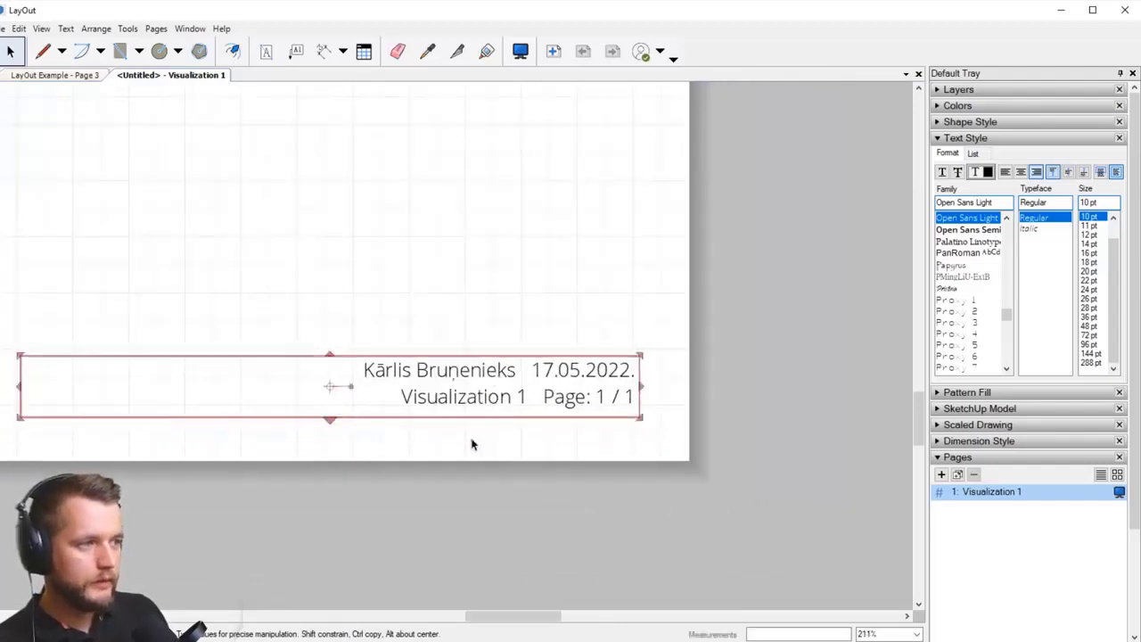
pyautogui.scroll(-5, 677, 463)
pyautogui.scroll(-2, 708, 467)
pyautogui.click(685, 458)
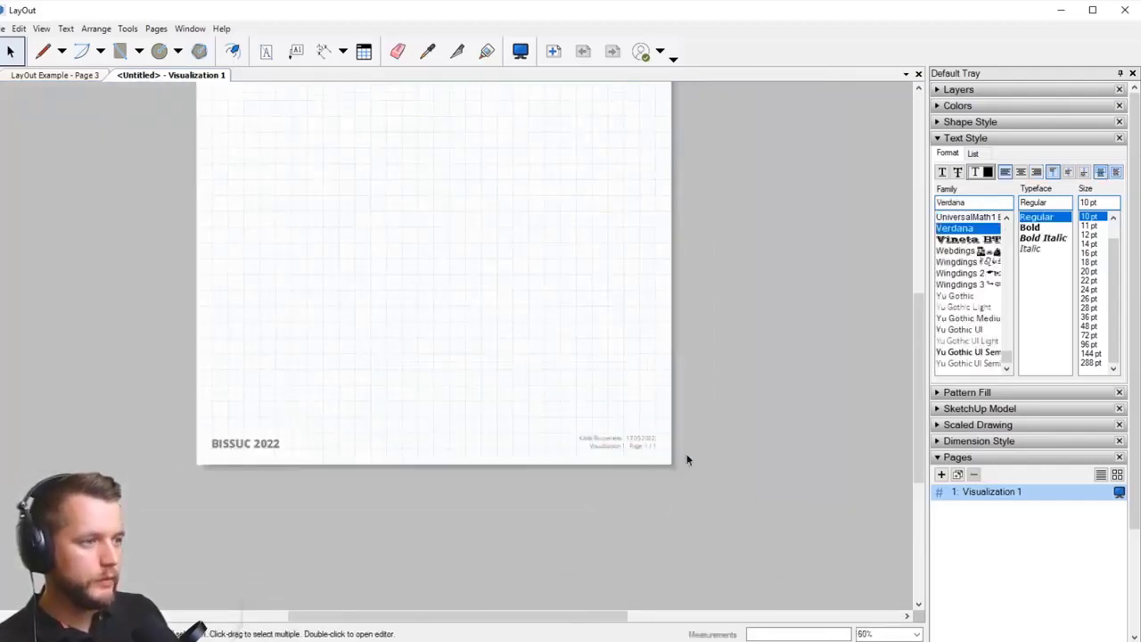
pyautogui.scroll(1, 696, 461)
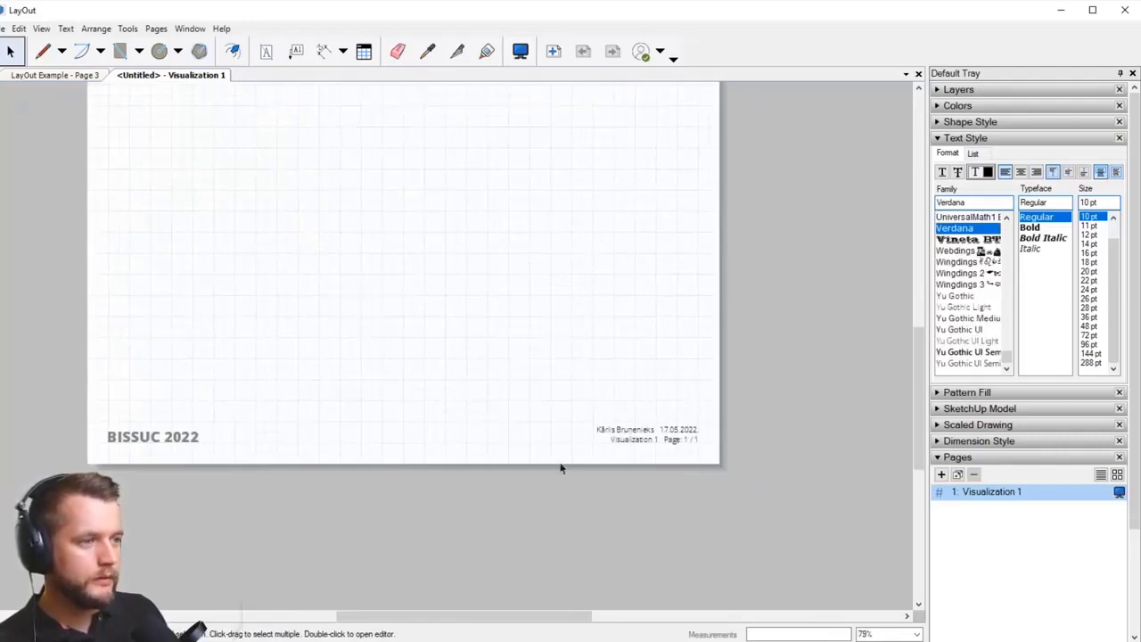
pyautogui.moveTo(389, 482); pyautogui.dragTo(404, 513, button='middle')
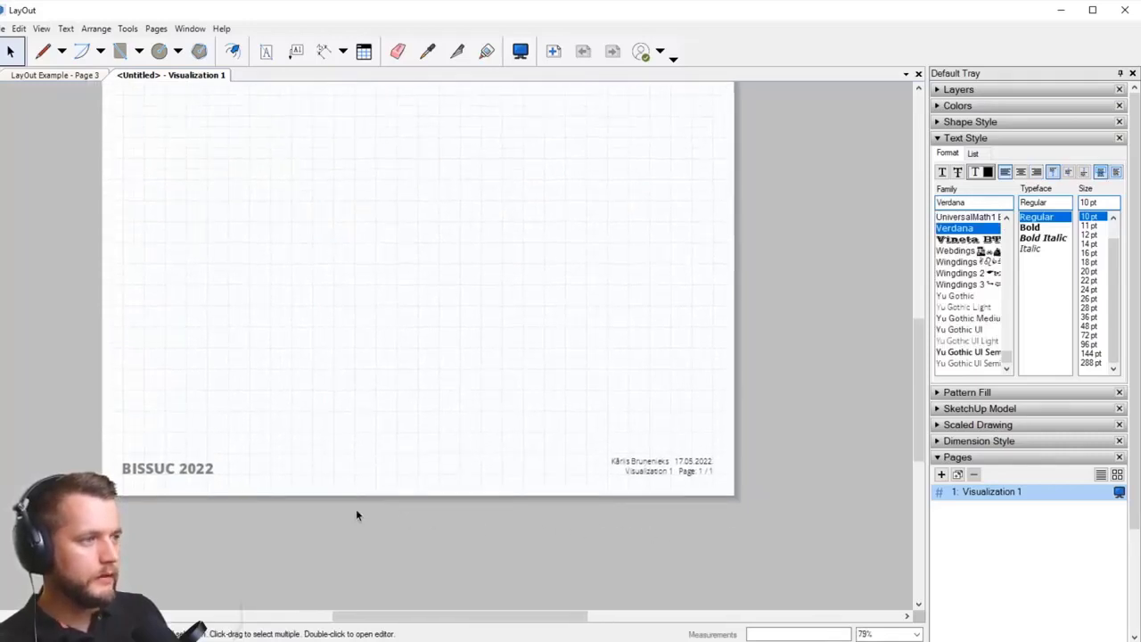
# Step: Hide the page grid
pyautogui.rightClick(276, 201)
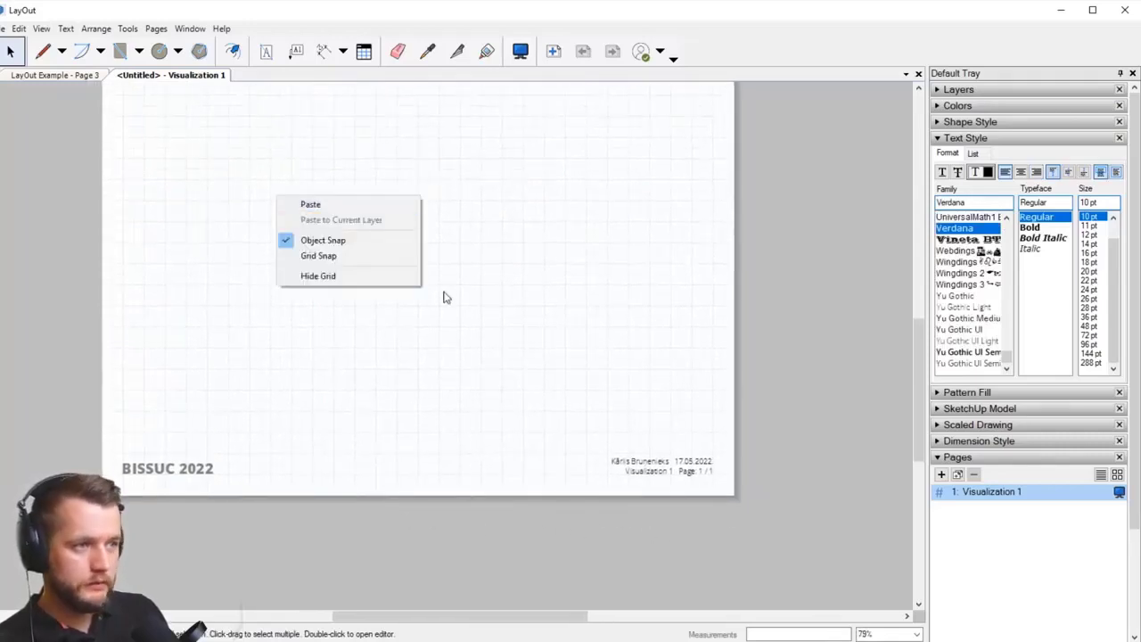
pyautogui.click(320, 276)
pyautogui.scroll(-2, 471, 509)
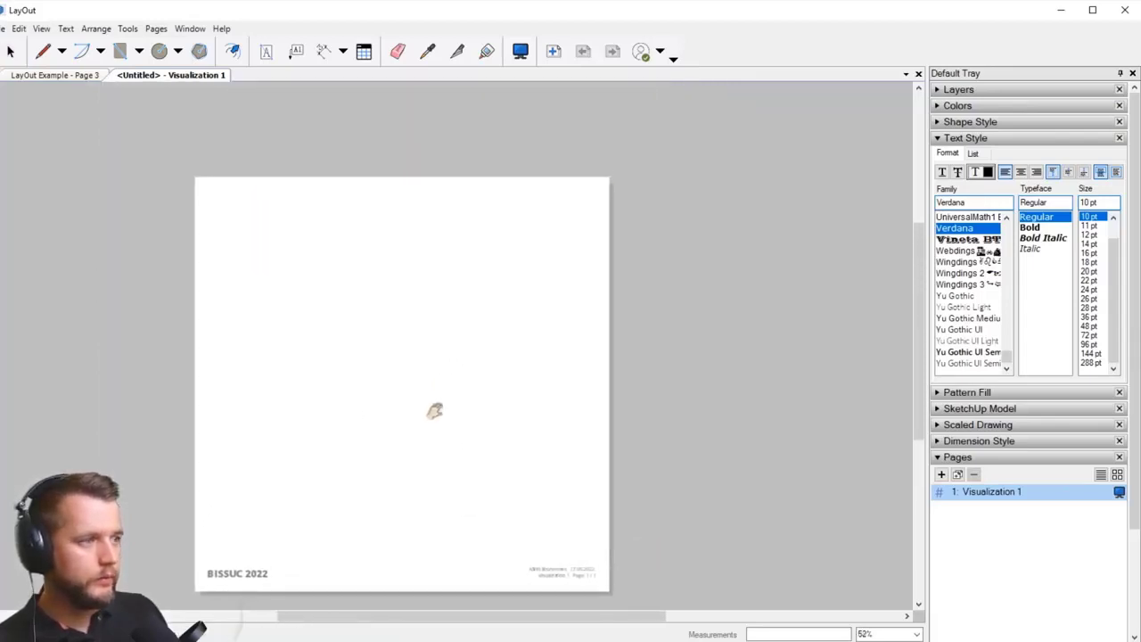
pyautogui.moveTo(436, 408); pyautogui.dragTo(496, 348, button='middle')
pyautogui.scroll(3, 505, 485)
pyautogui.scroll(-2, 571, 471)
pyautogui.moveTo(571, 400); pyautogui.dragTo(607, 417, button='middle')
# Step: Toggle the On Every Page layer's visibility to check its contents, leaving it shown and Default as the active layer
pyautogui.click(989, 138)
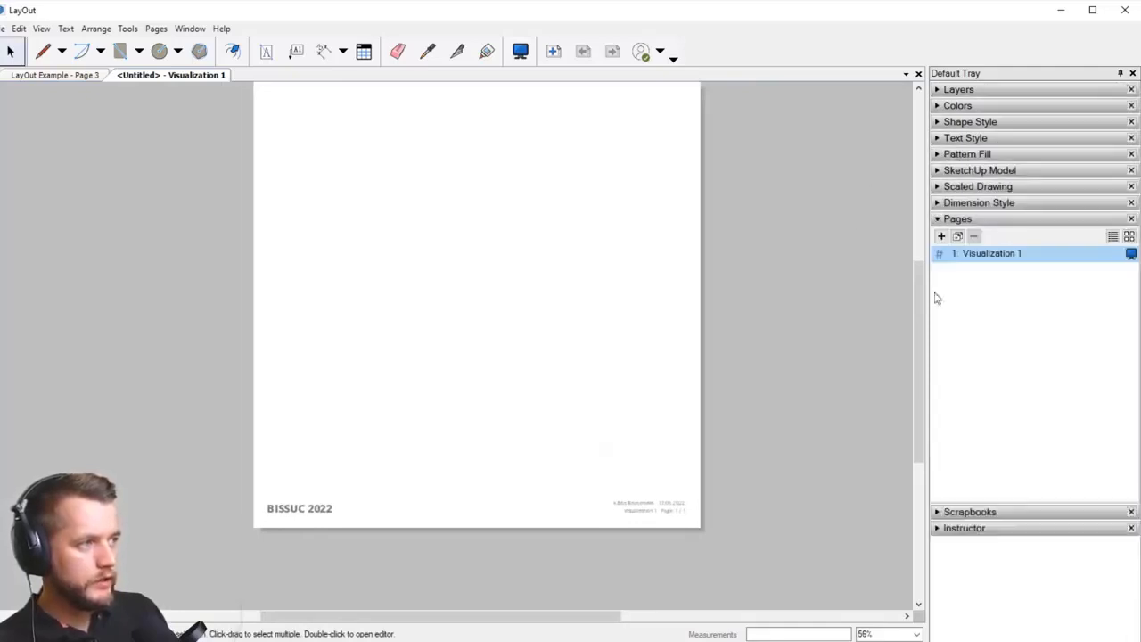
pyautogui.click(993, 89)
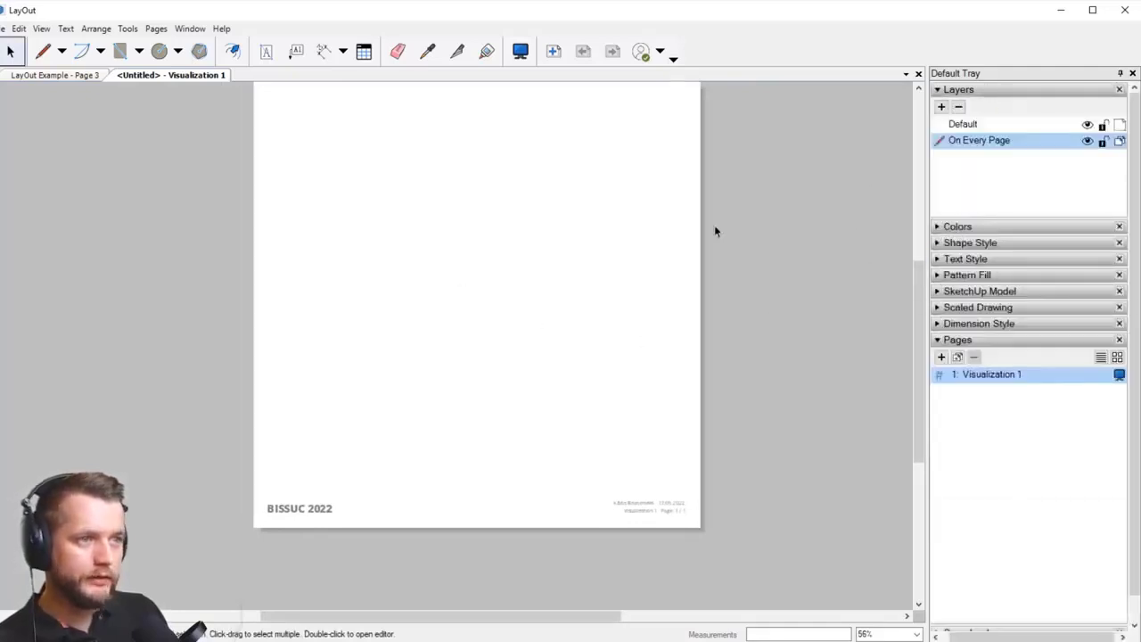
pyautogui.moveTo(756, 327); pyautogui.dragTo(732, 350, button='middle')
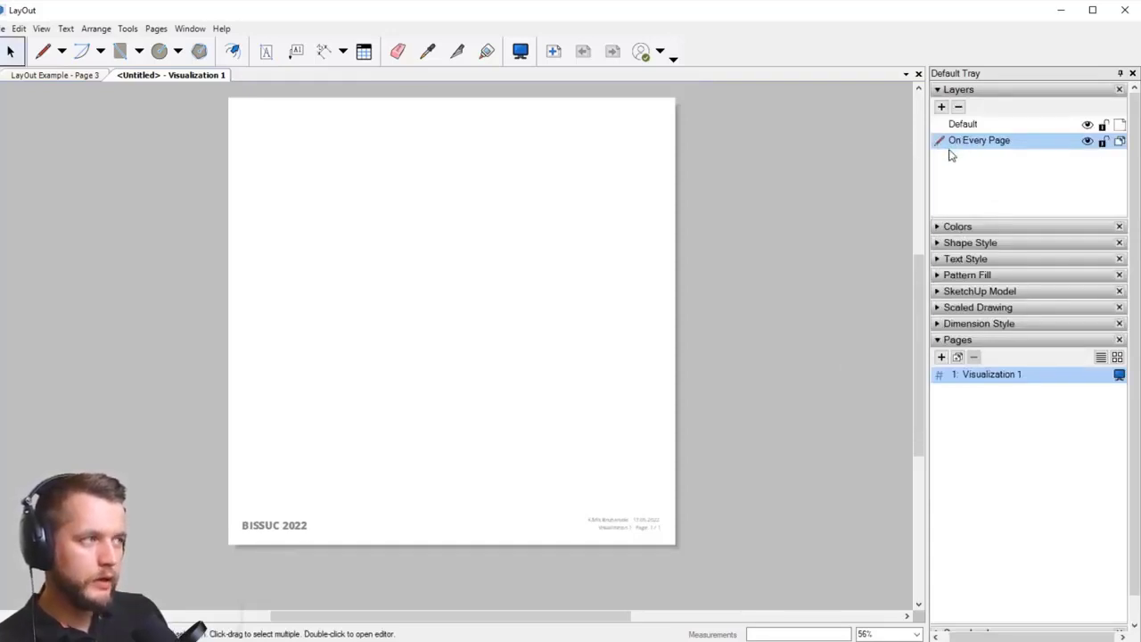
pyautogui.click(1088, 140)
pyautogui.click(1087, 141)
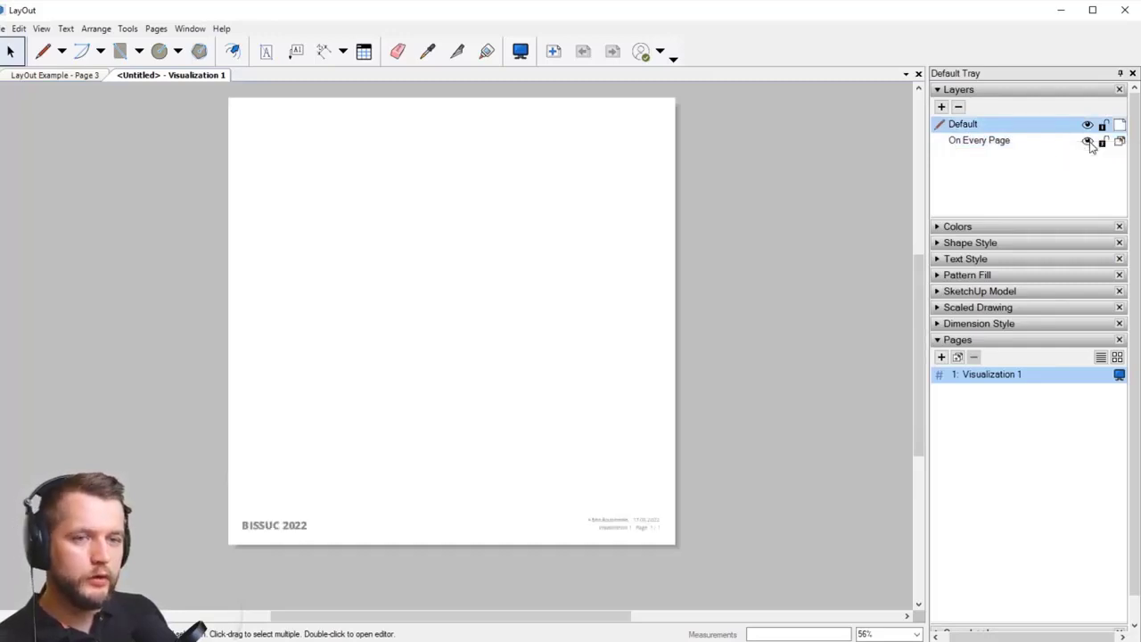
pyautogui.click(1088, 141)
pyautogui.click(1087, 141)
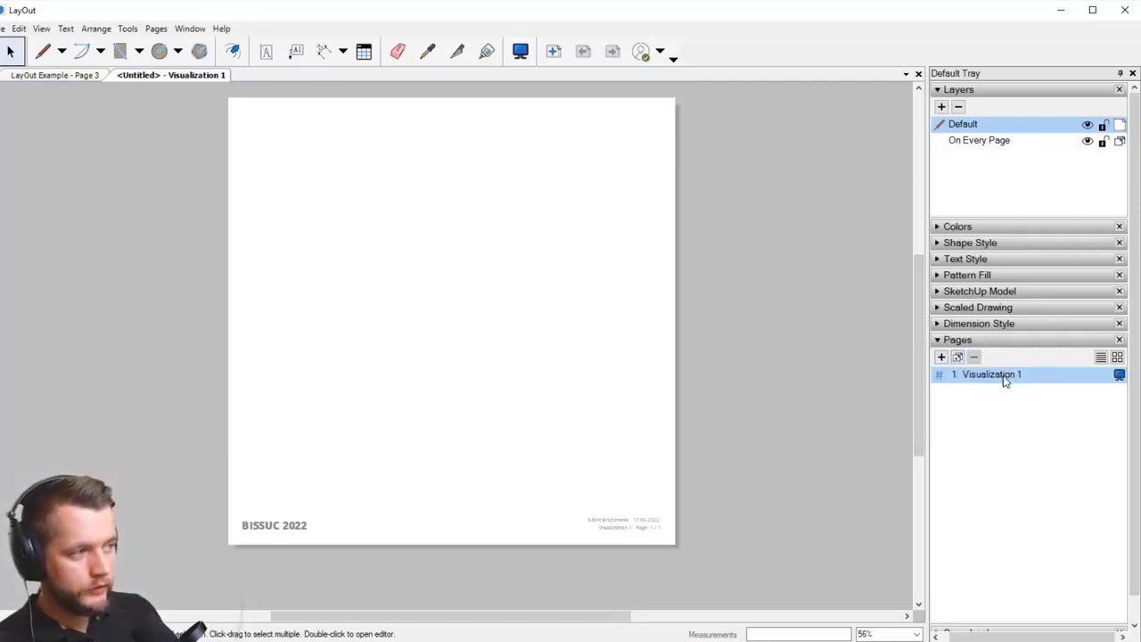
# Step: Add a second page and switch between both pages to compare the page name and numbering in the footer text
pyautogui.click(940, 357)
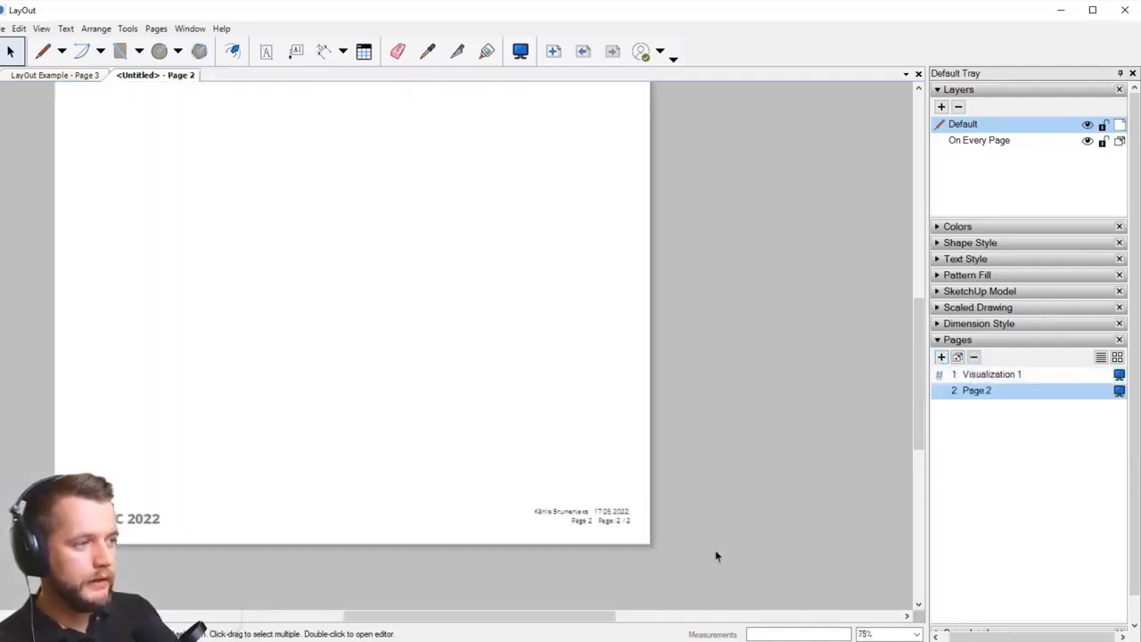
pyautogui.click(984, 378)
pyautogui.click(979, 388)
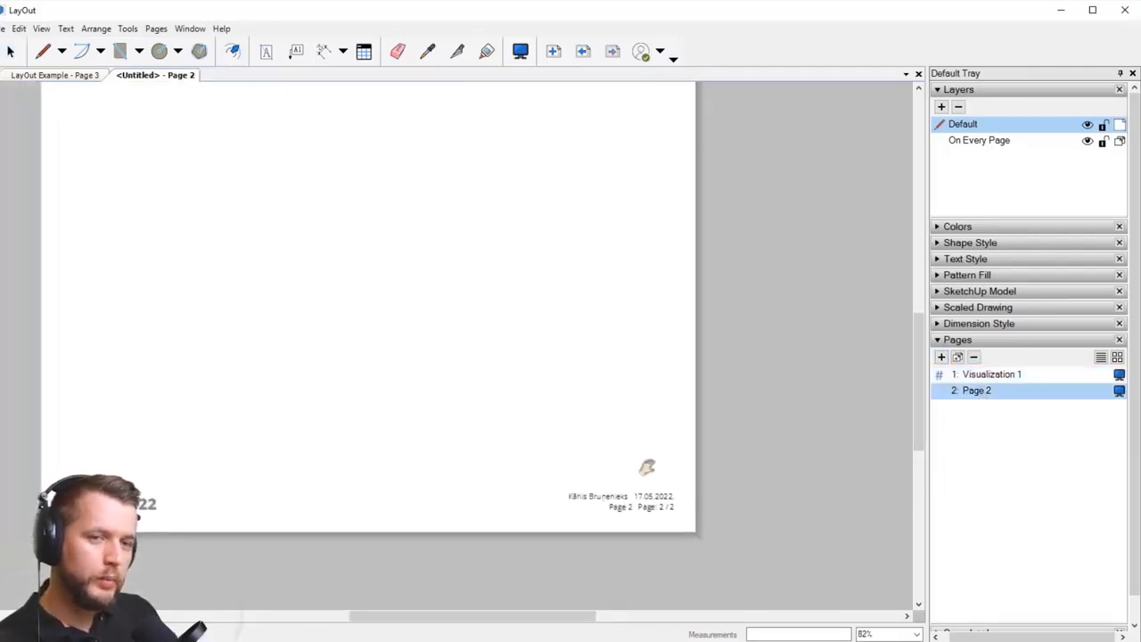
pyautogui.click(1020, 378)
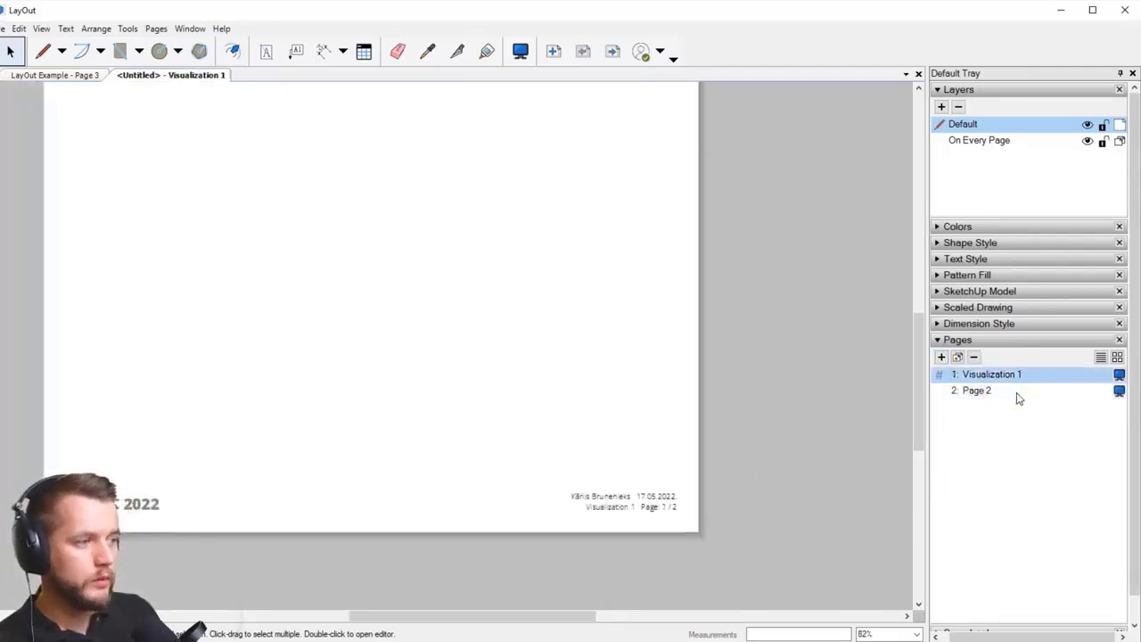
pyautogui.click(1012, 392)
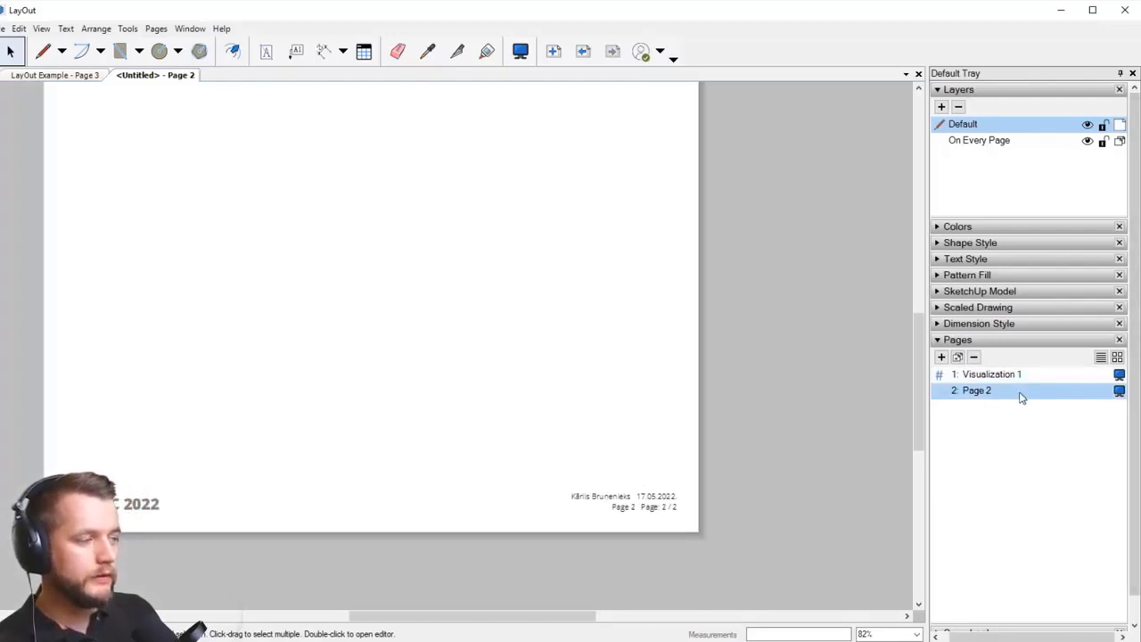
# Step: Rename the second page as Visualisation 2
pyautogui.doubleClick(1004, 396)
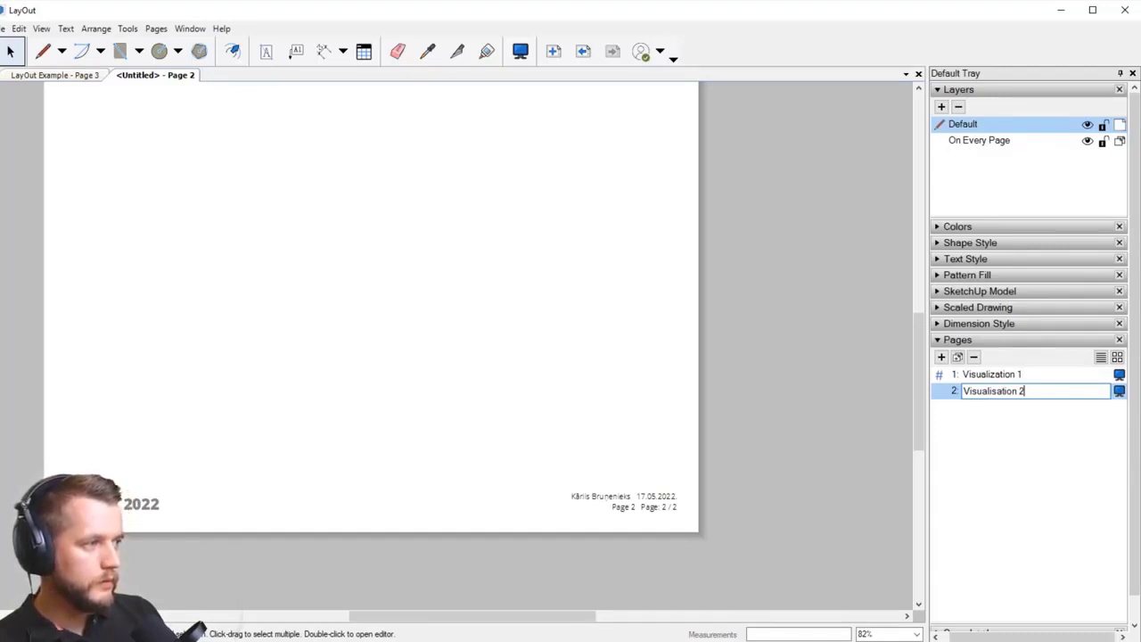
pyautogui.press('Return')
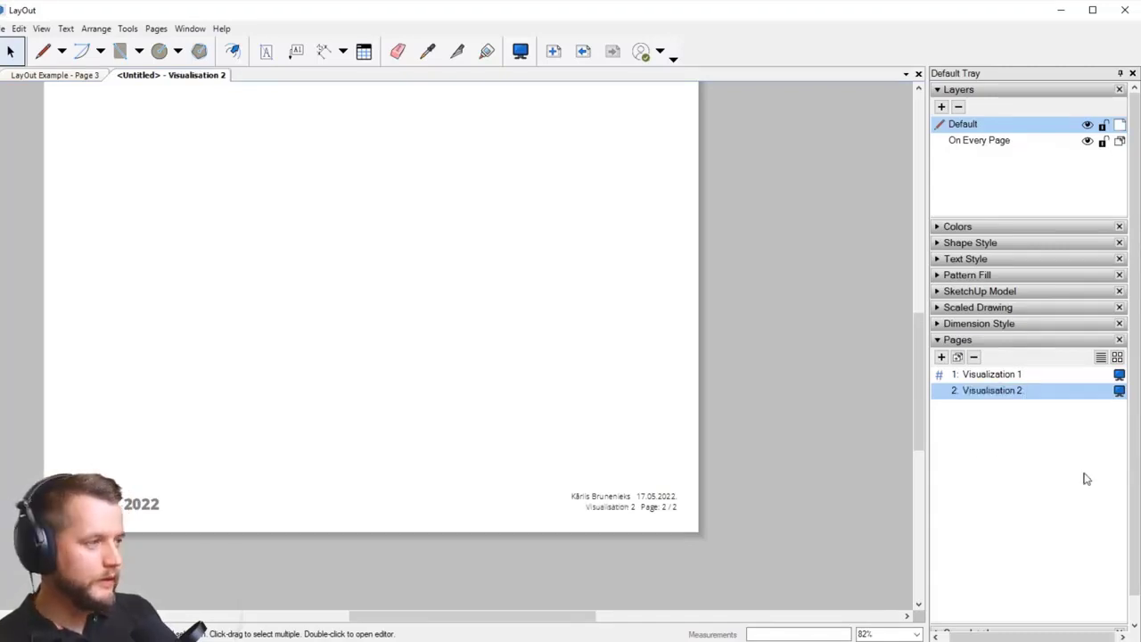
# Step: Add a third page to the document and name it "Plan view"
pyautogui.click(941, 357)
pyautogui.doubleClick(970, 406)
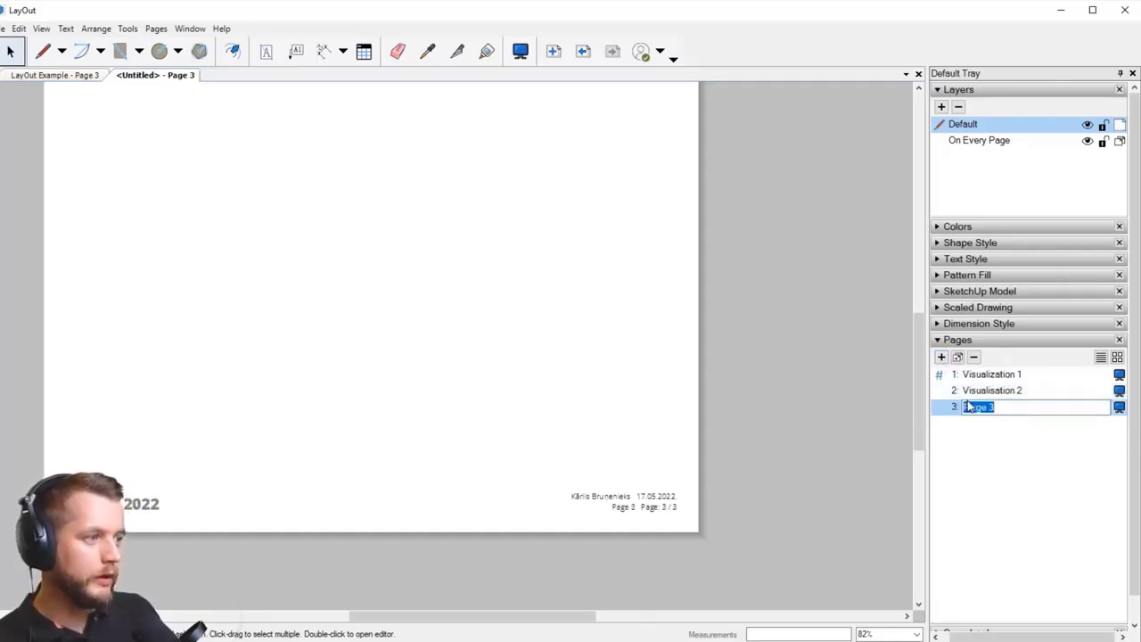
pyautogui.click(900, 444)
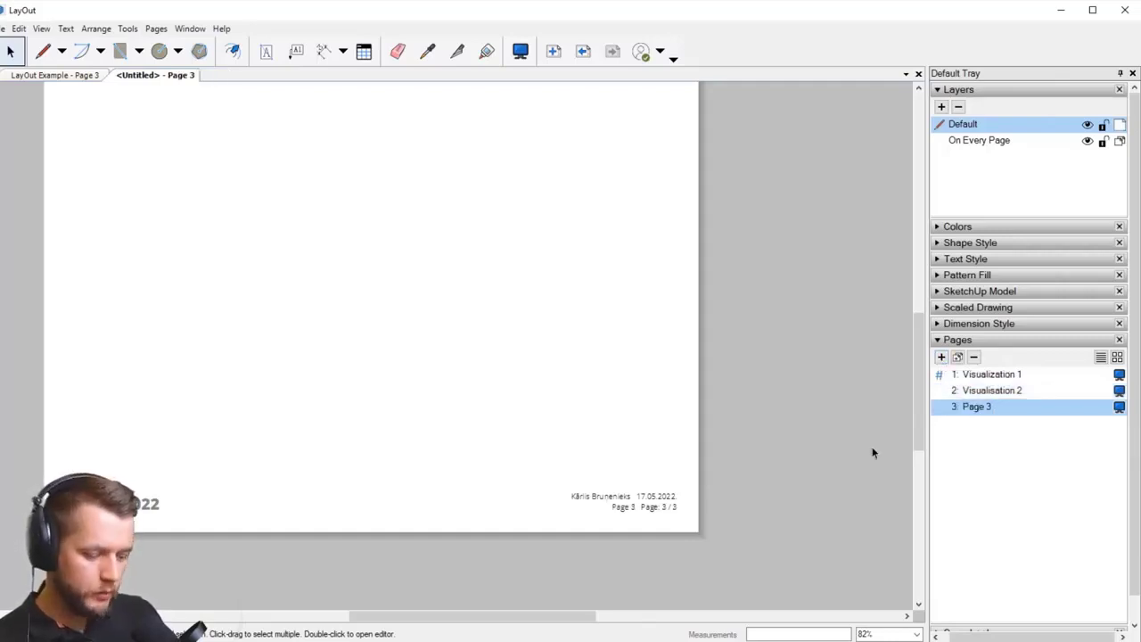
pyautogui.press('a')
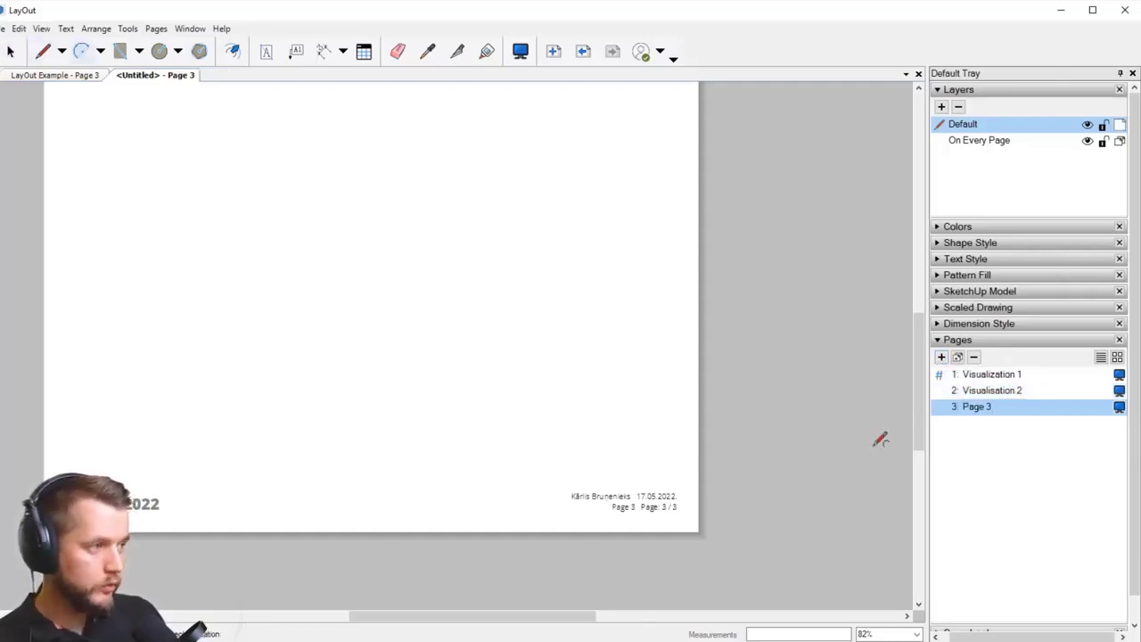
pyautogui.doubleClick(978, 409)
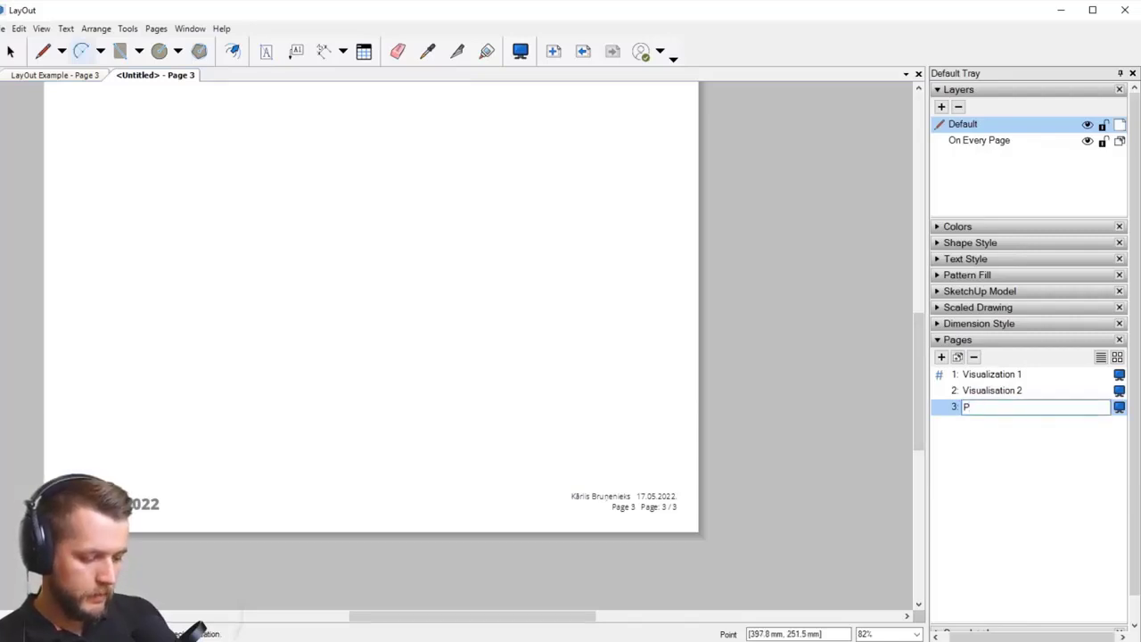
pyautogui.write('Plan view')
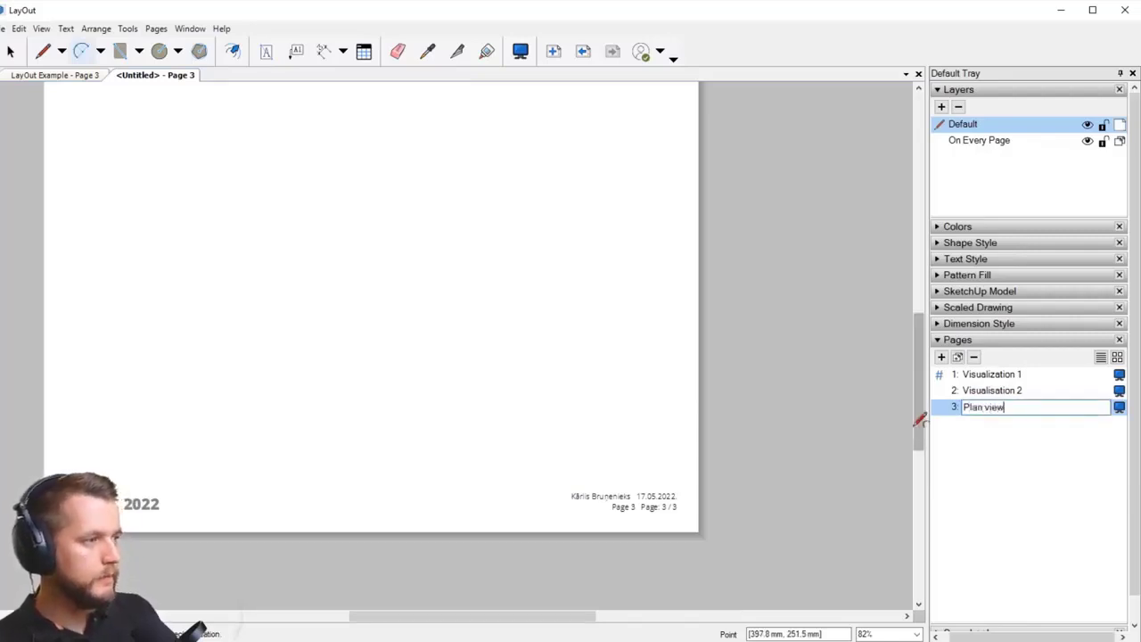
pyautogui.click(903, 447)
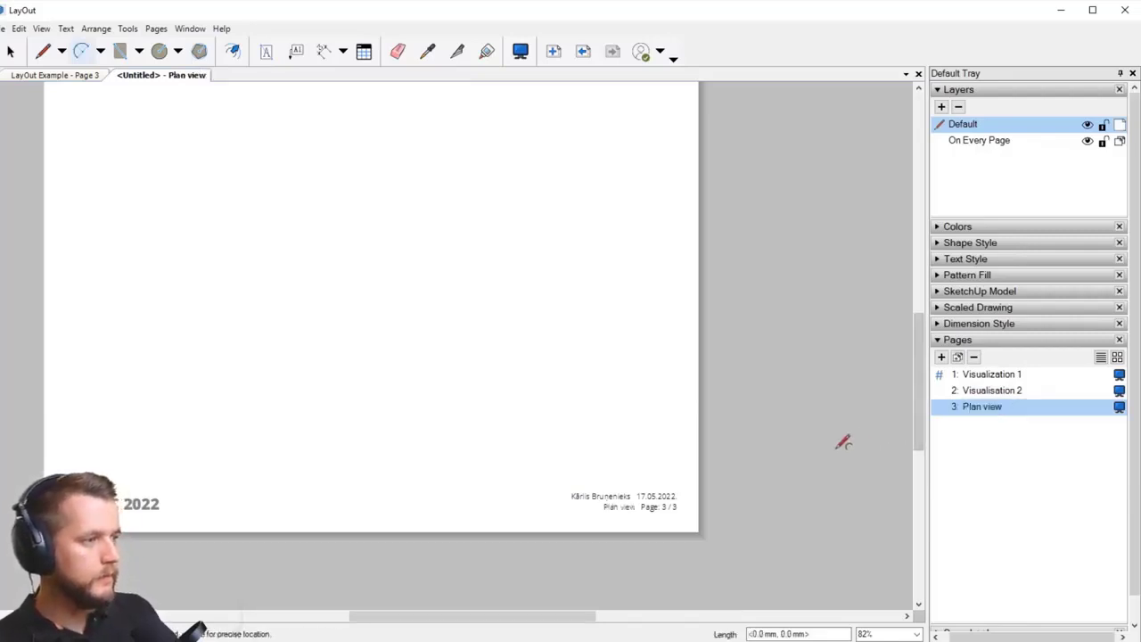
# Step: Add a fourth page after Plan view and name it "Section"
pyautogui.click(941, 357)
pyautogui.doubleClick(992, 424)
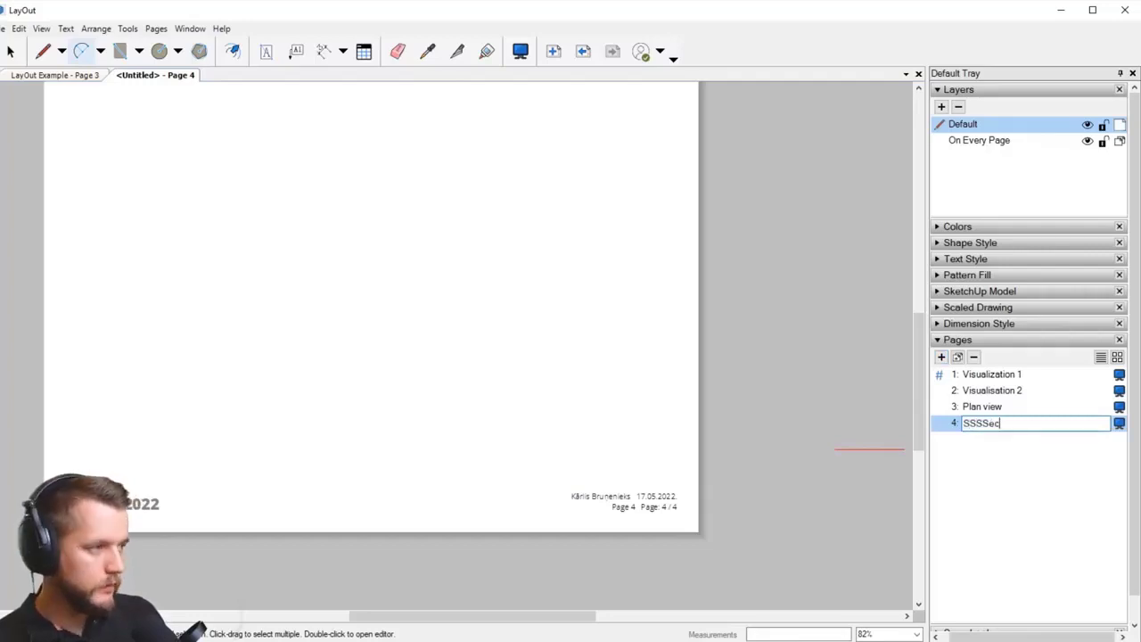
pyautogui.press('Return')
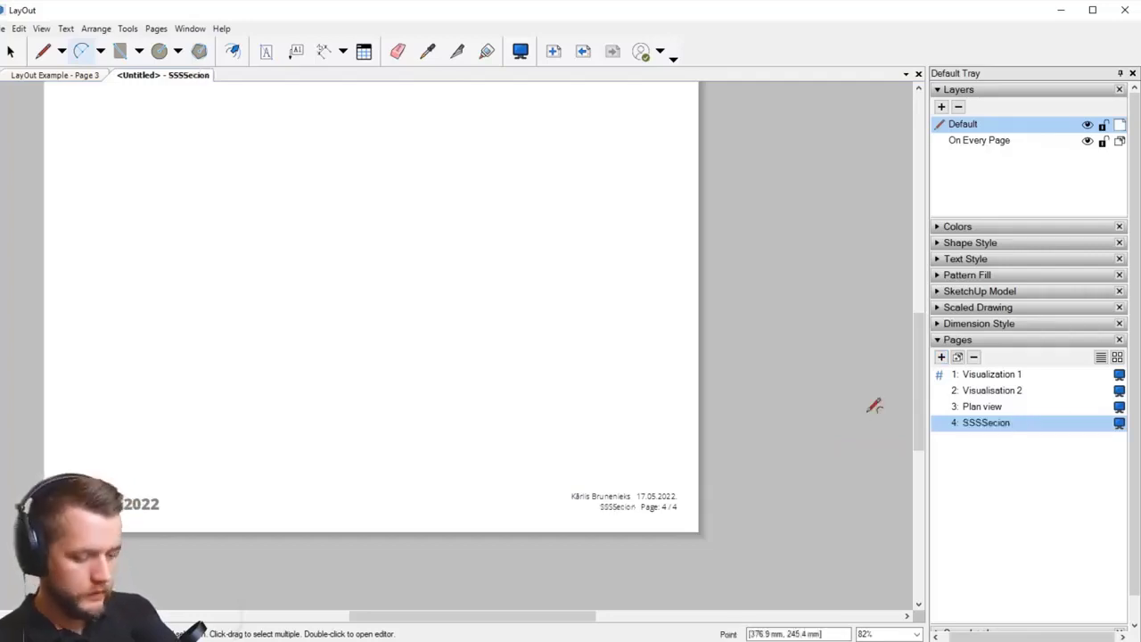
pyautogui.doubleClick(1025, 431)
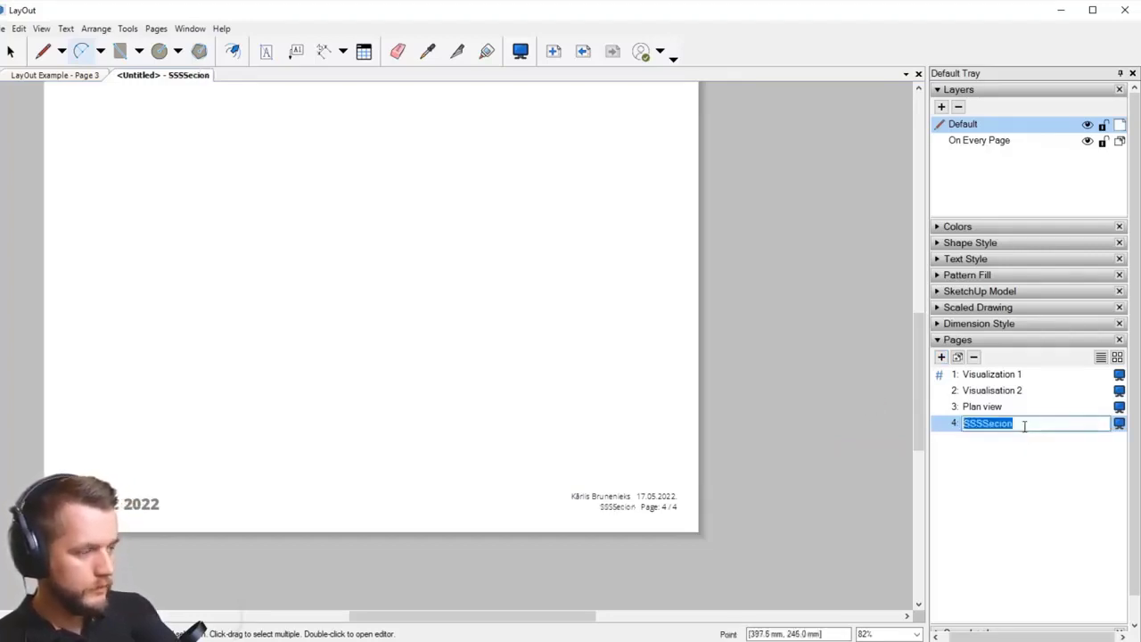
pyautogui.write('S')
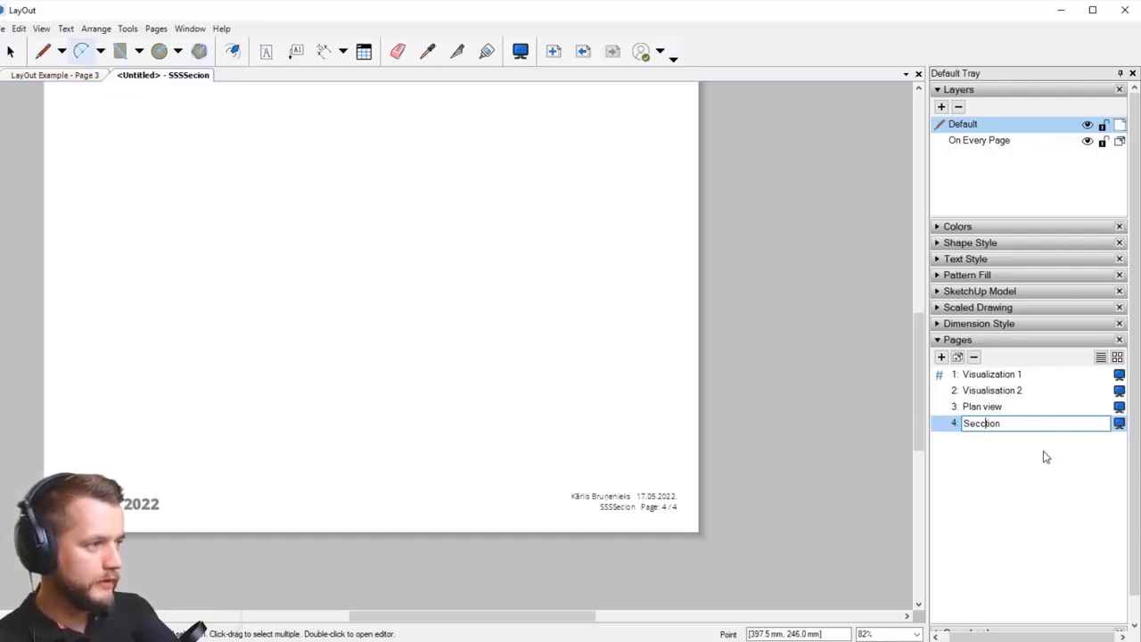
pyautogui.click(813, 397)
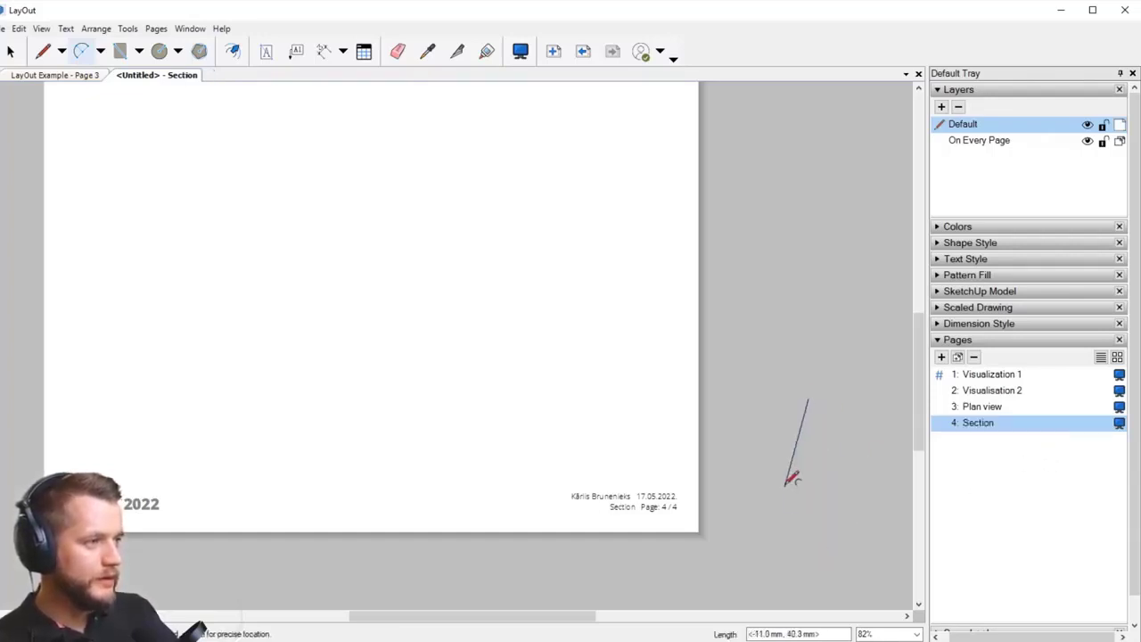
# Step: Delete the stray line drawn outside the paper beside the Section page
pyautogui.scroll(-3, 769, 450)
pyautogui.moveTo(770, 453); pyautogui.dragTo(672, 440, button='middle')
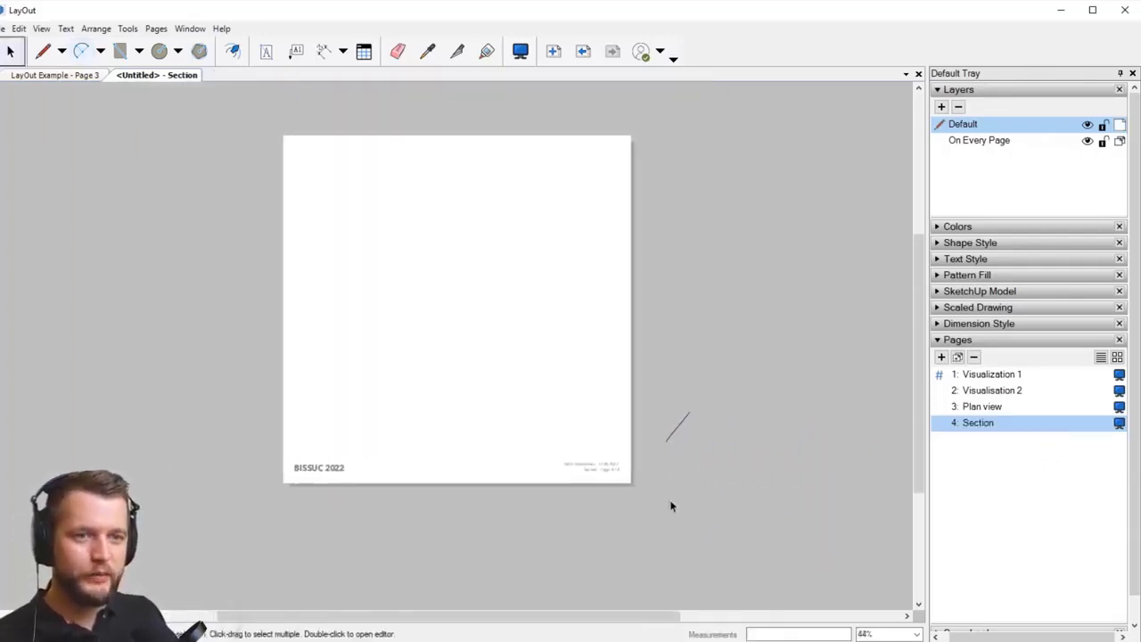
pyautogui.scroll(2, 766, 413)
pyautogui.moveTo(754, 401); pyautogui.dragTo(631, 466)
pyautogui.press('Delete')
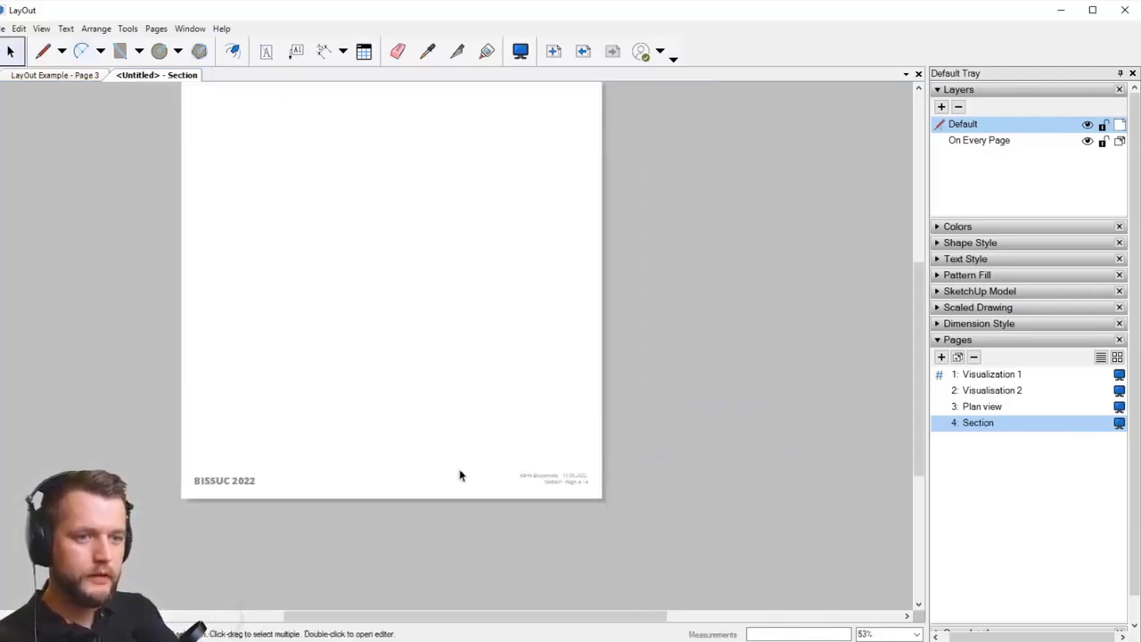
# Step: Go through all pages and finish on Visualization 1, checking the page name and page number in the footer
pyautogui.scroll(2, 482, 481)
pyautogui.scroll(2, 624, 495)
pyautogui.scroll(3, 652, 481)
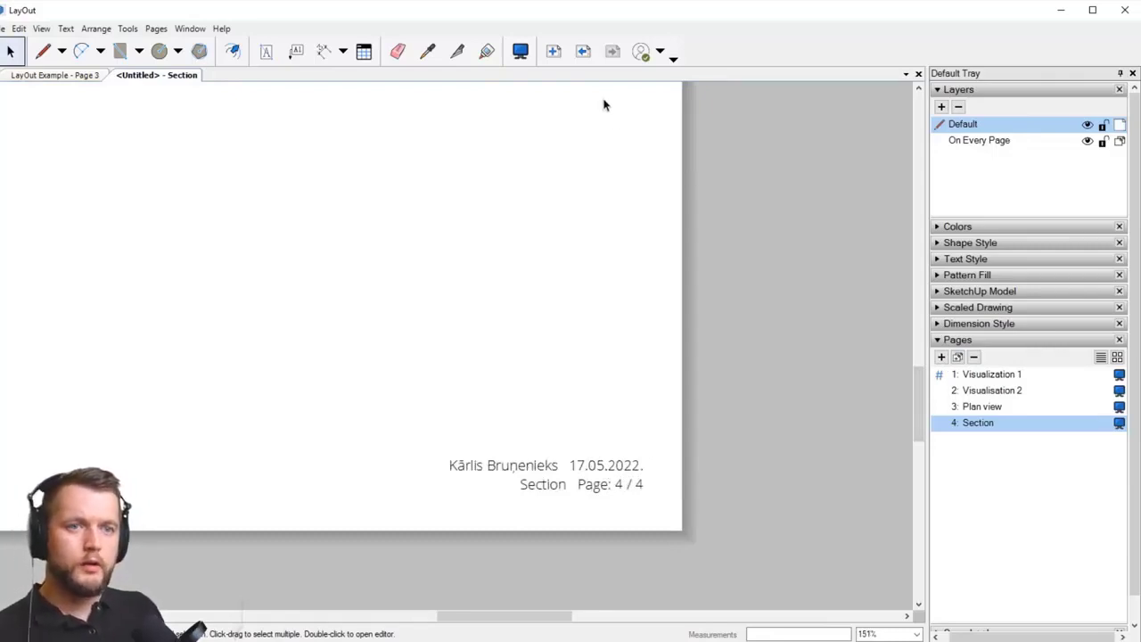
pyautogui.click(583, 54)
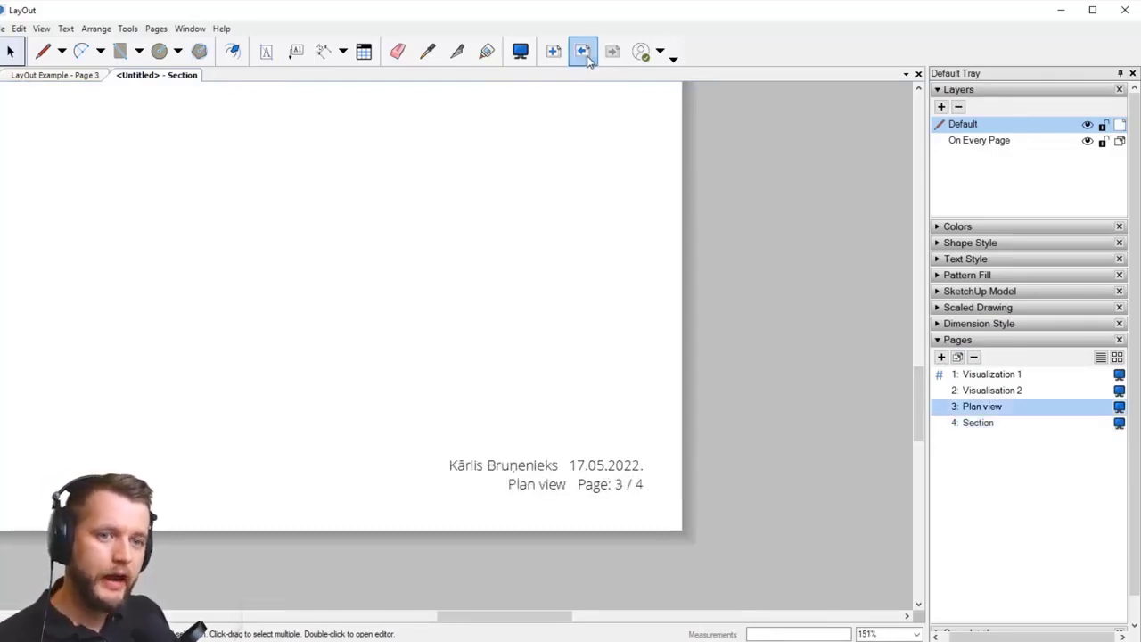
pyautogui.click(583, 53)
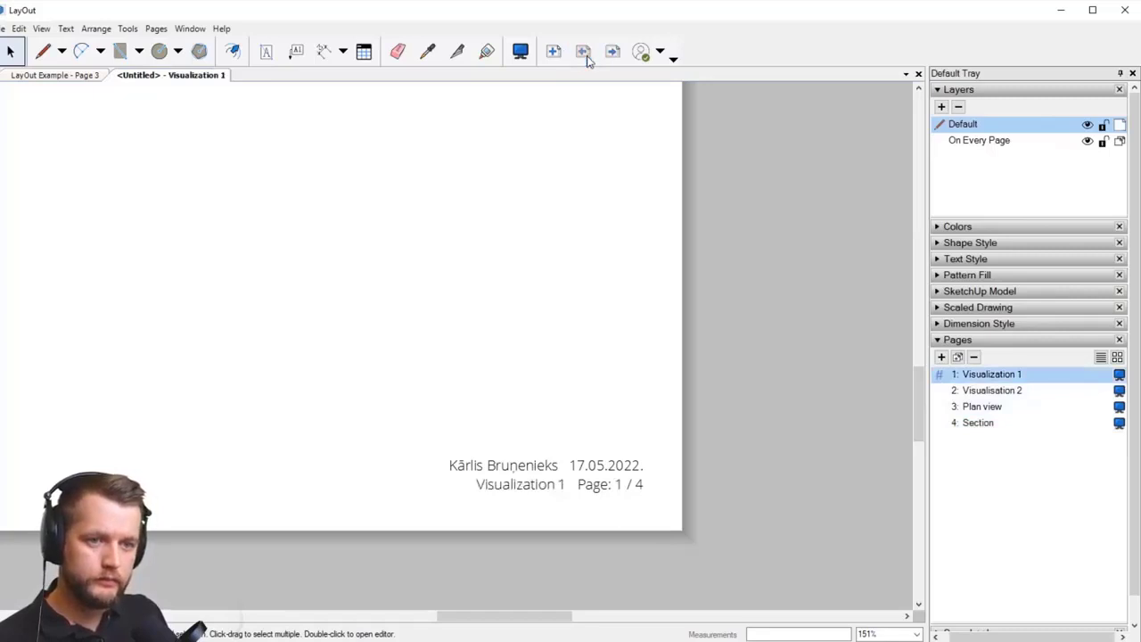
pyautogui.click(611, 54)
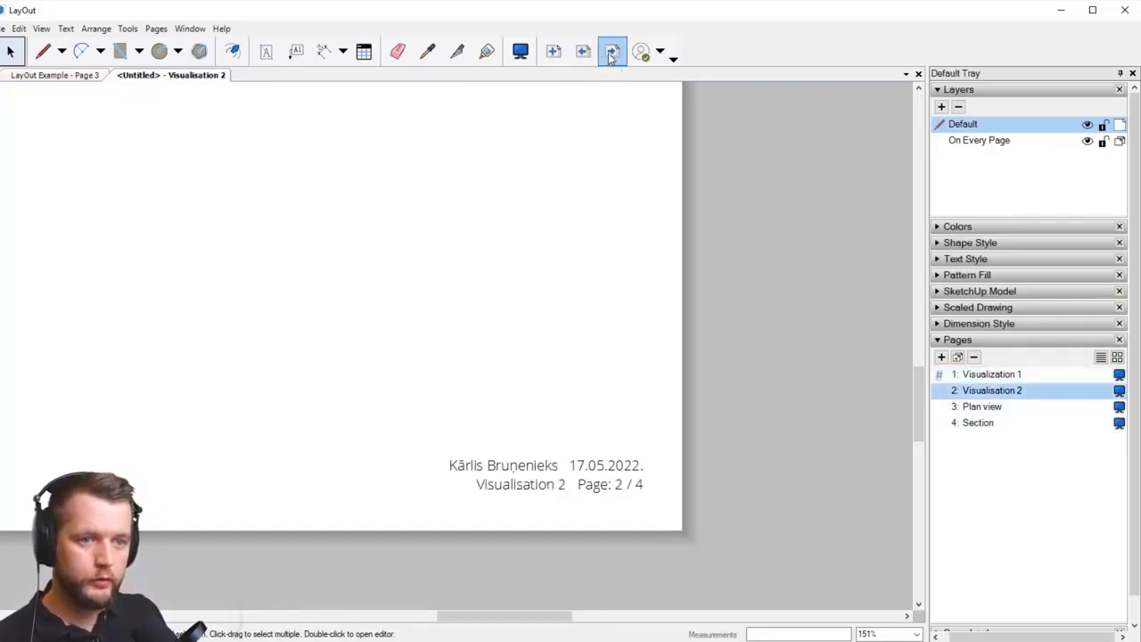
pyautogui.click(612, 53)
pyautogui.click(611, 53)
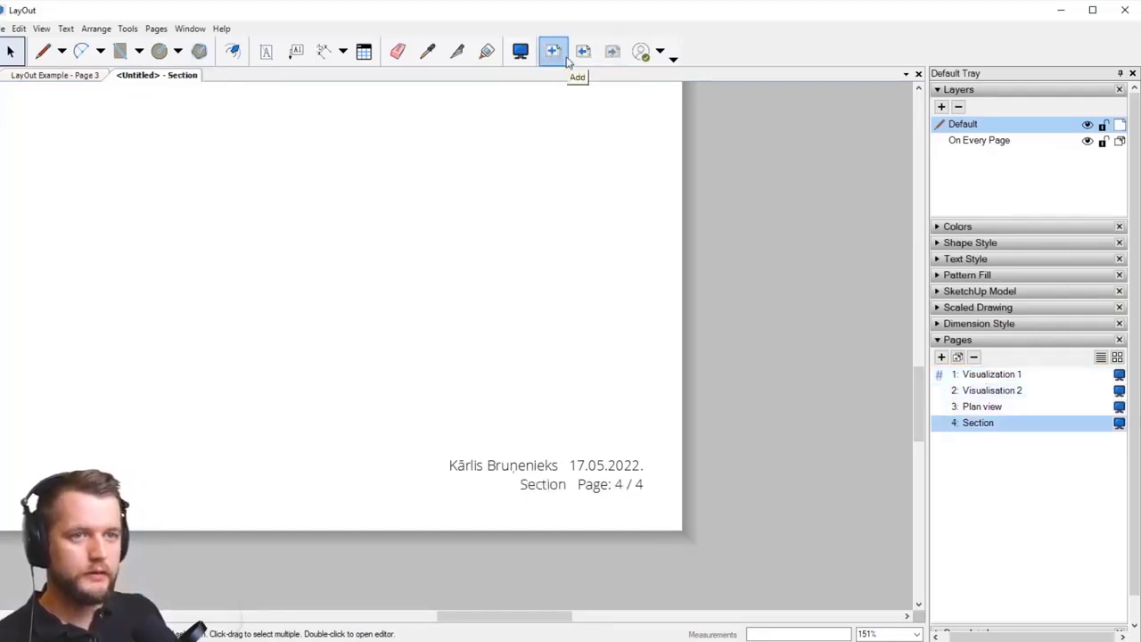
pyautogui.click(583, 52)
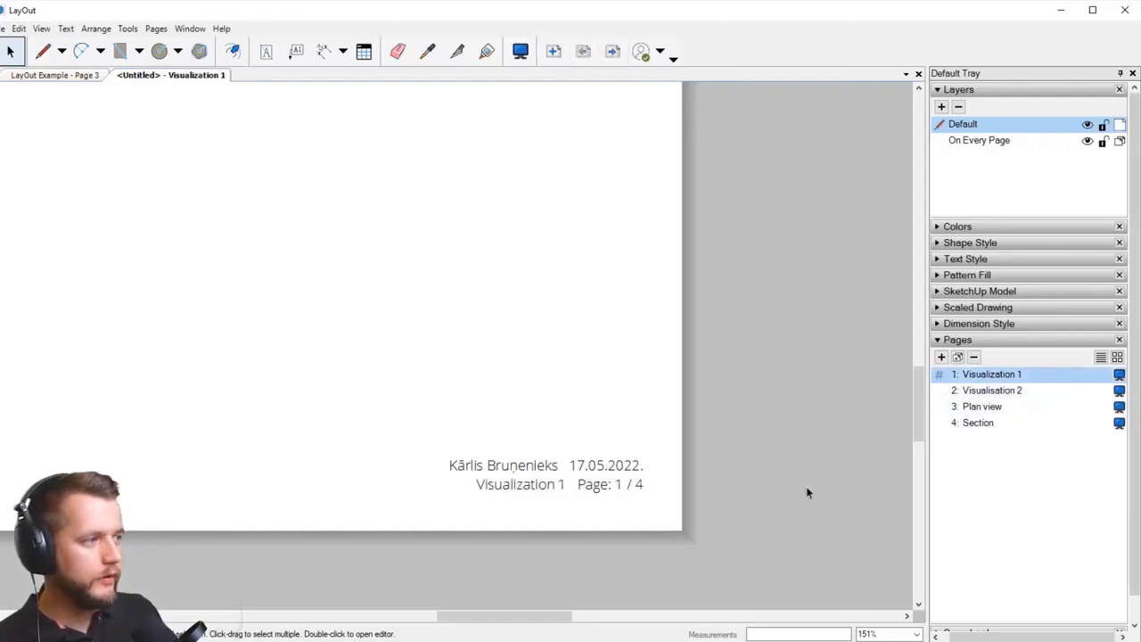
# Step: Rename the Default layer to "SketchUp Model"
pyautogui.scroll(-4, 805, 486)
pyautogui.scroll(-3, 600, 464)
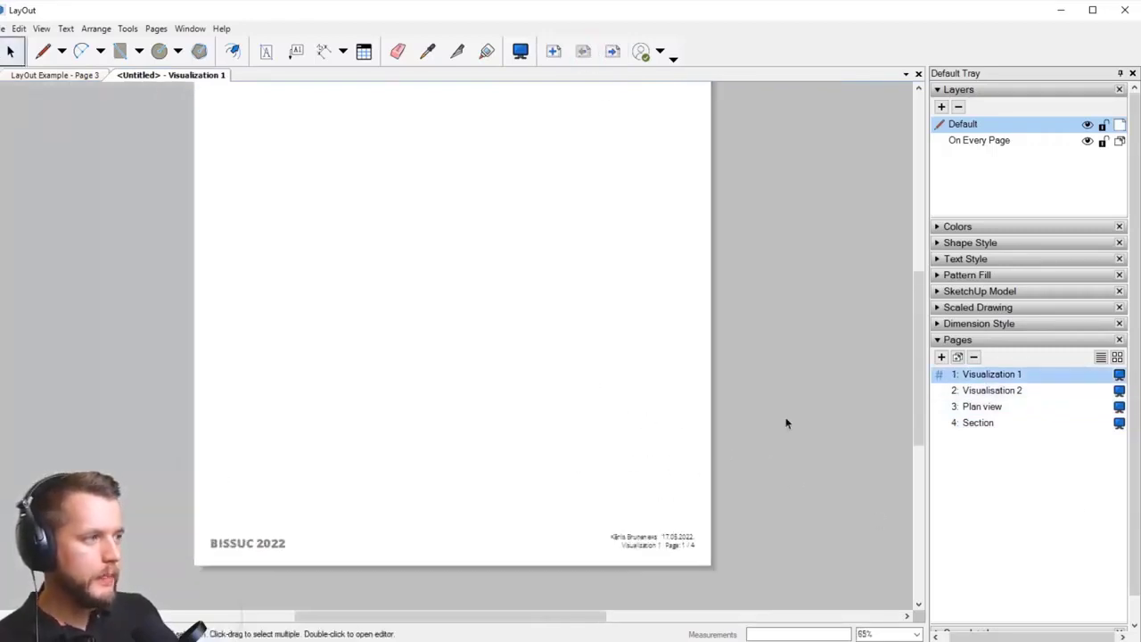
pyautogui.moveTo(622, 376); pyautogui.dragTo(602, 386, button='middle')
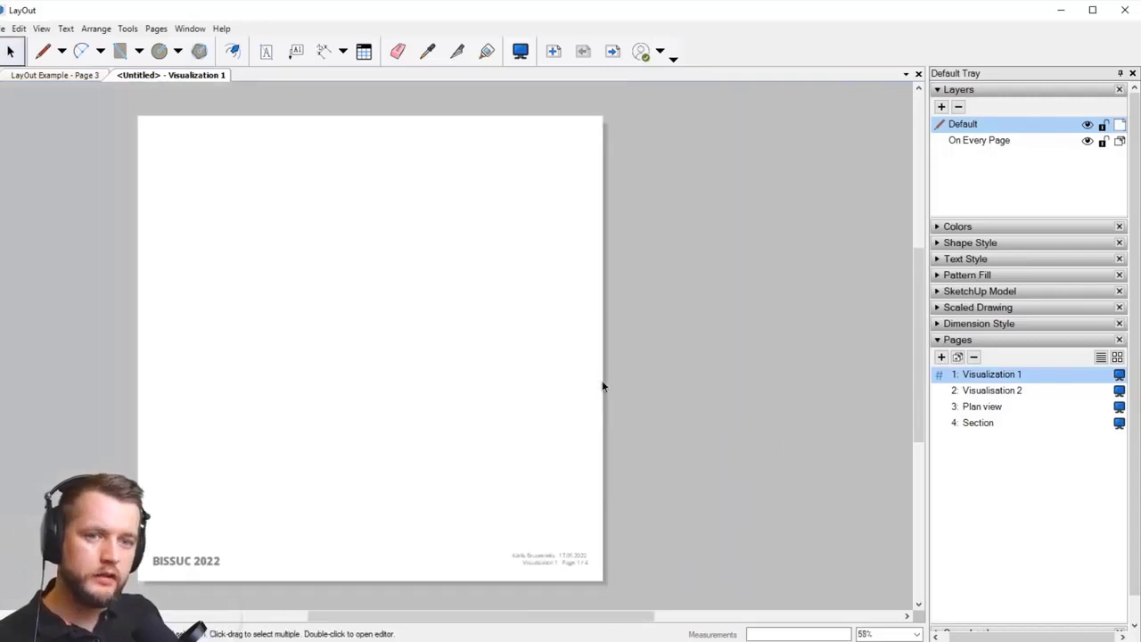
pyautogui.doubleClick(986, 125)
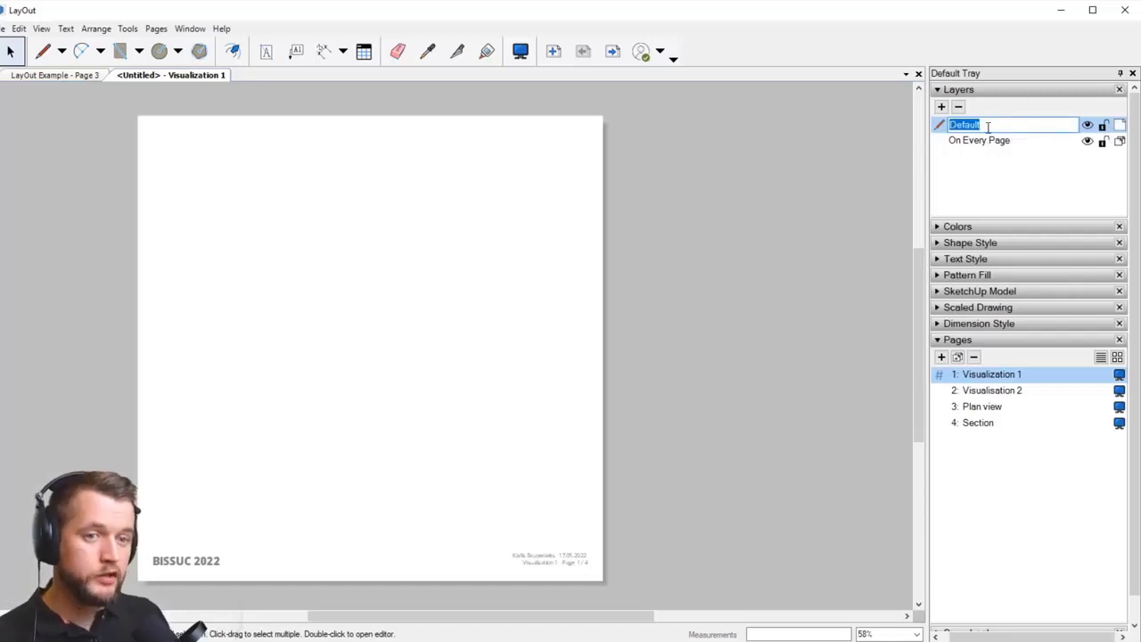
pyautogui.write('Sketch')
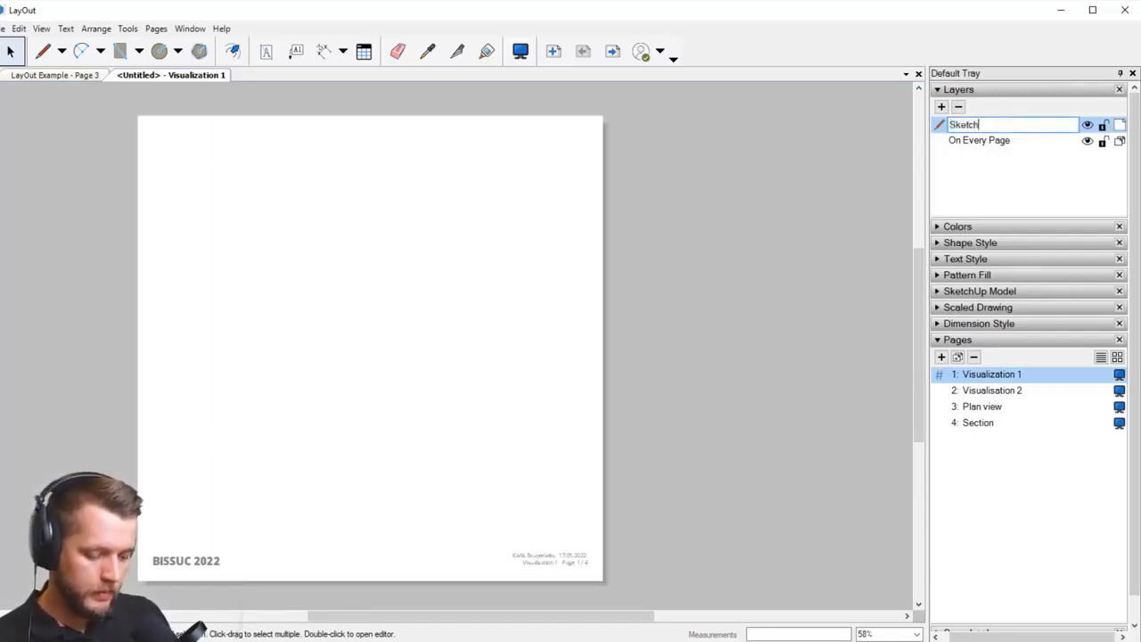
pyautogui.write('Up Model')
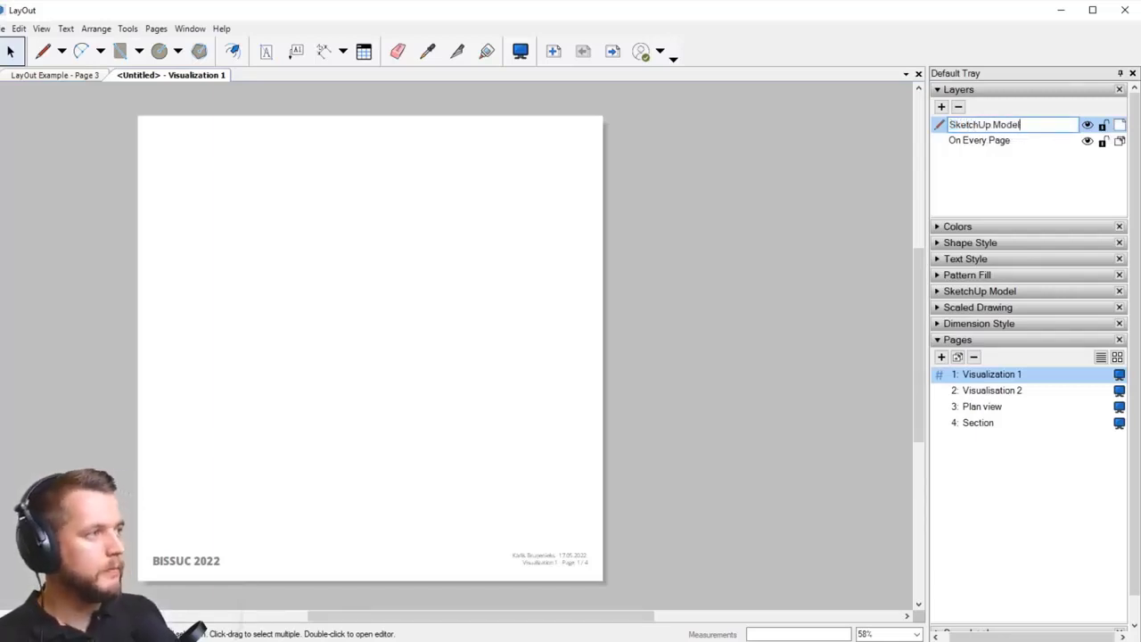
pyautogui.press('Return')
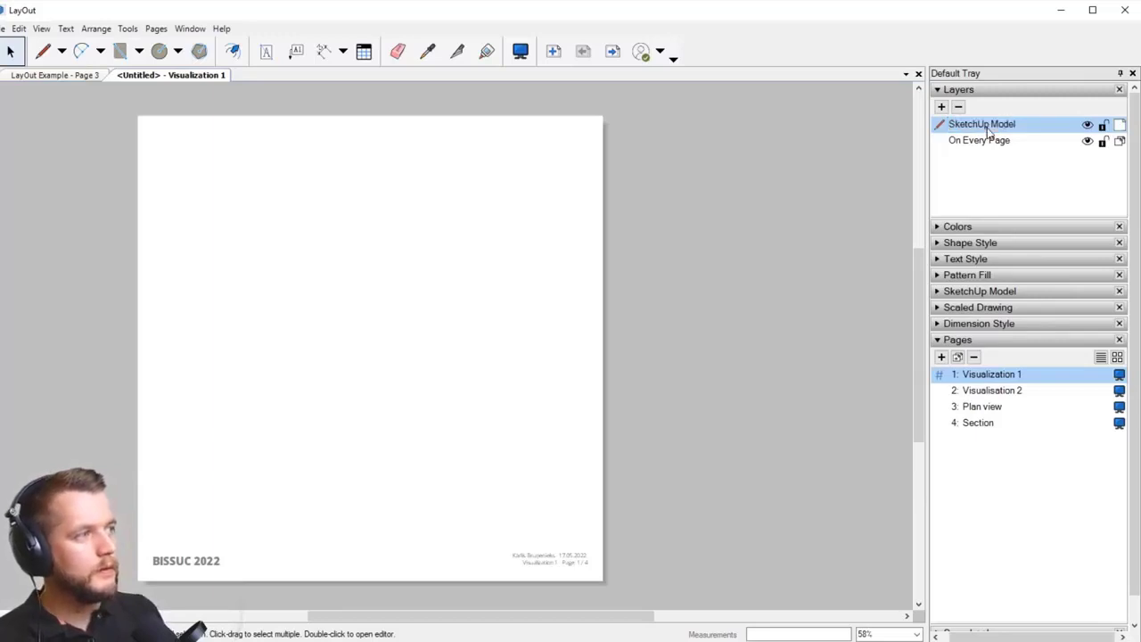
# Step: Add a new layer above SketchUp Model and name it "Text and Dimensions"
pyautogui.click(940, 108)
pyautogui.doubleClick(978, 125)
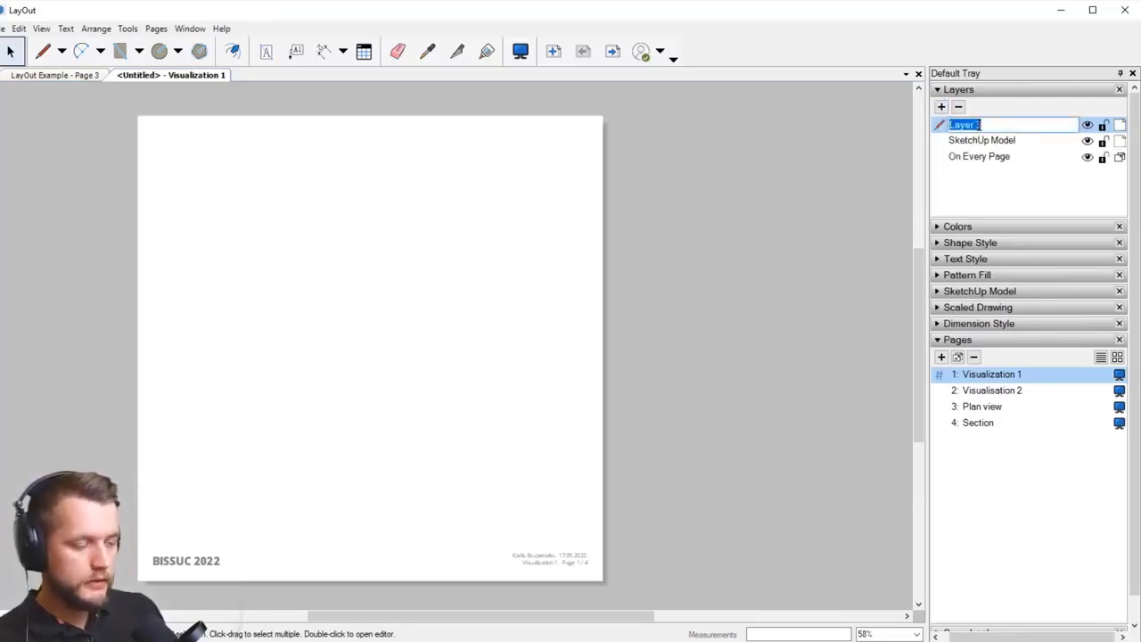
pyautogui.write('Tek')
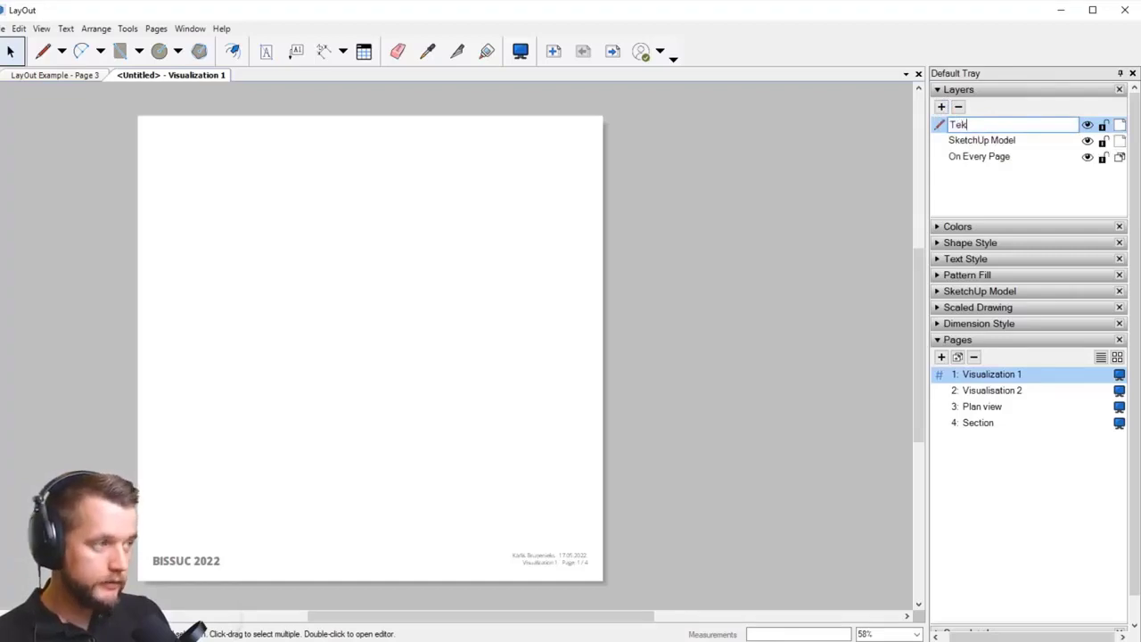
pyautogui.press('BackSpace')
pyautogui.write('xt and ')
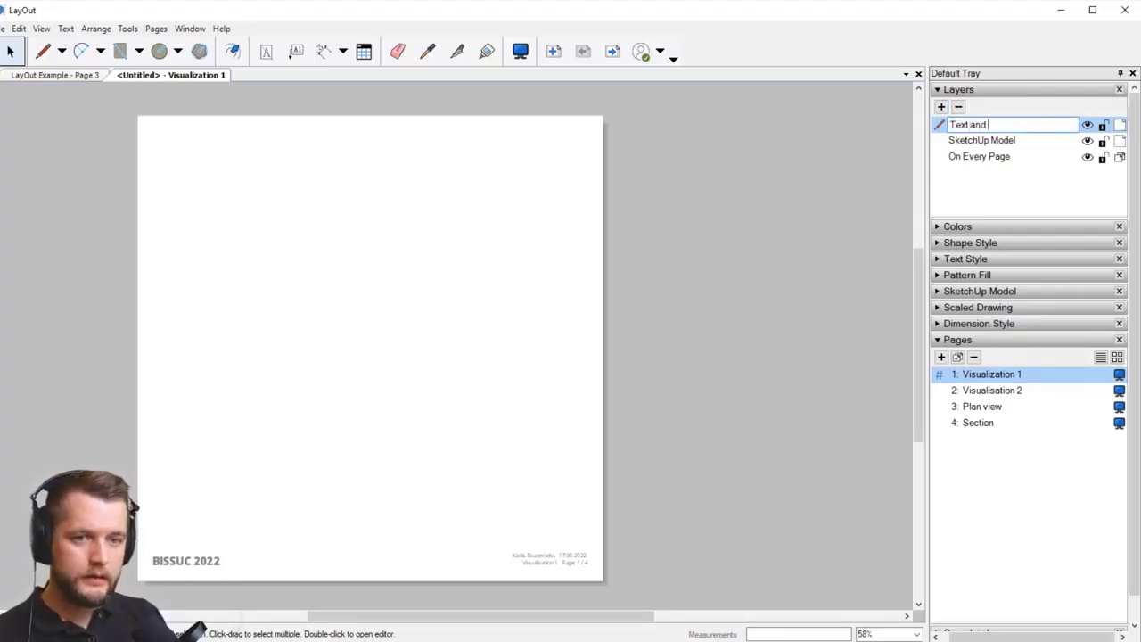
pyautogui.write('Dimensio')
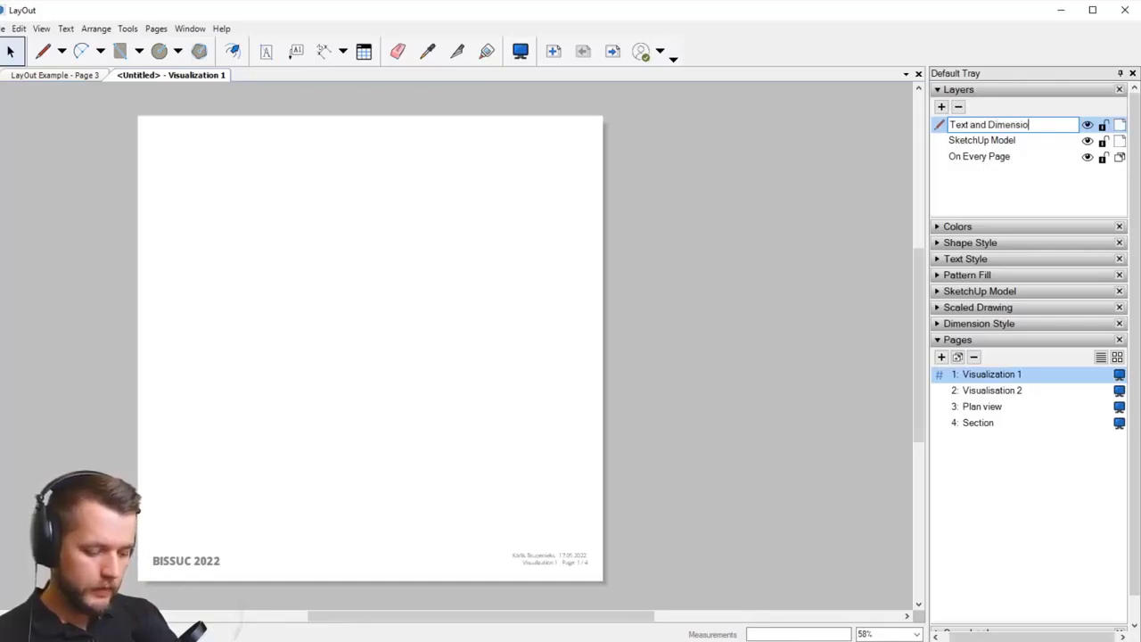
pyautogui.write('ns')
pyautogui.press('Return')
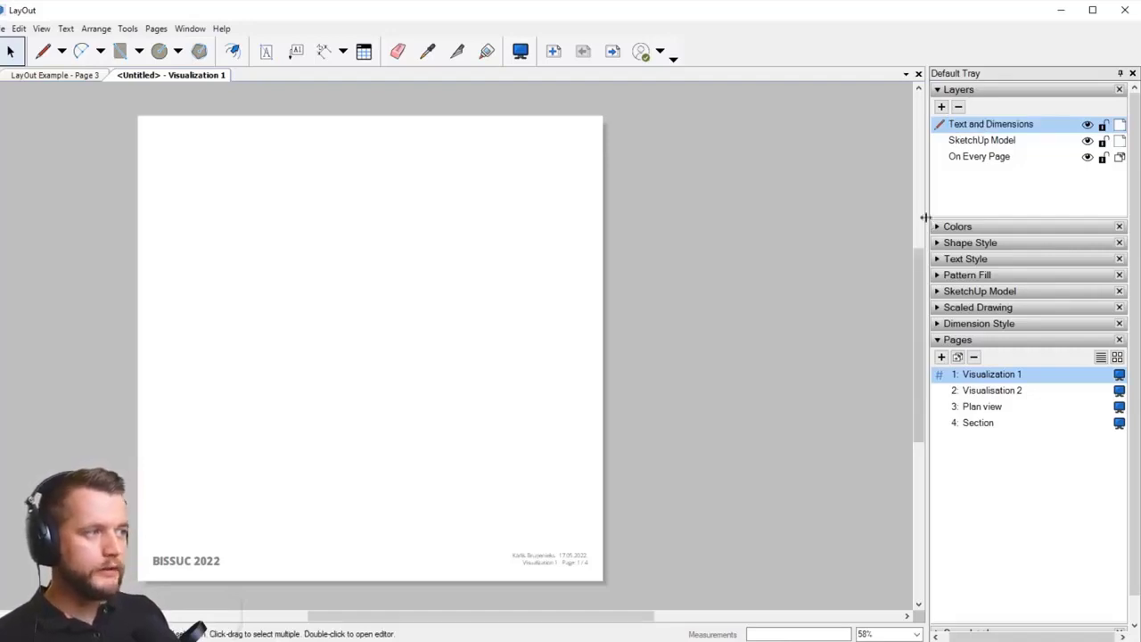
# Step: Make SketchUp Model the active layer for the Visualization 1 page
pyautogui.click(978, 141)
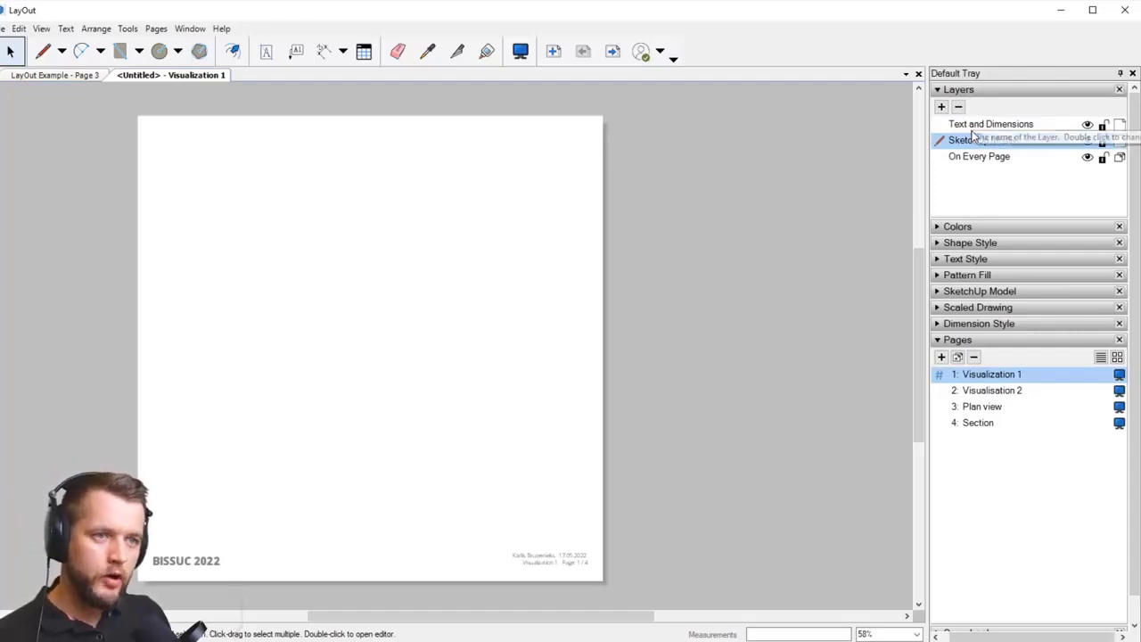
pyautogui.click(971, 126)
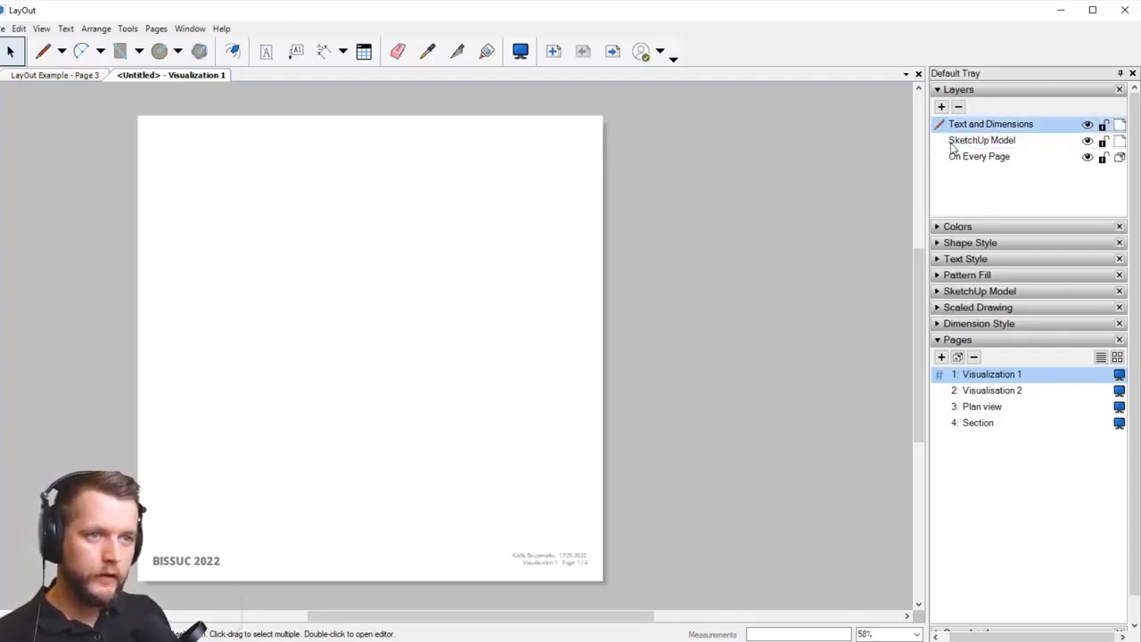
pyautogui.click(951, 143)
pyautogui.moveTo(609, 196); pyautogui.dragTo(335, 419)
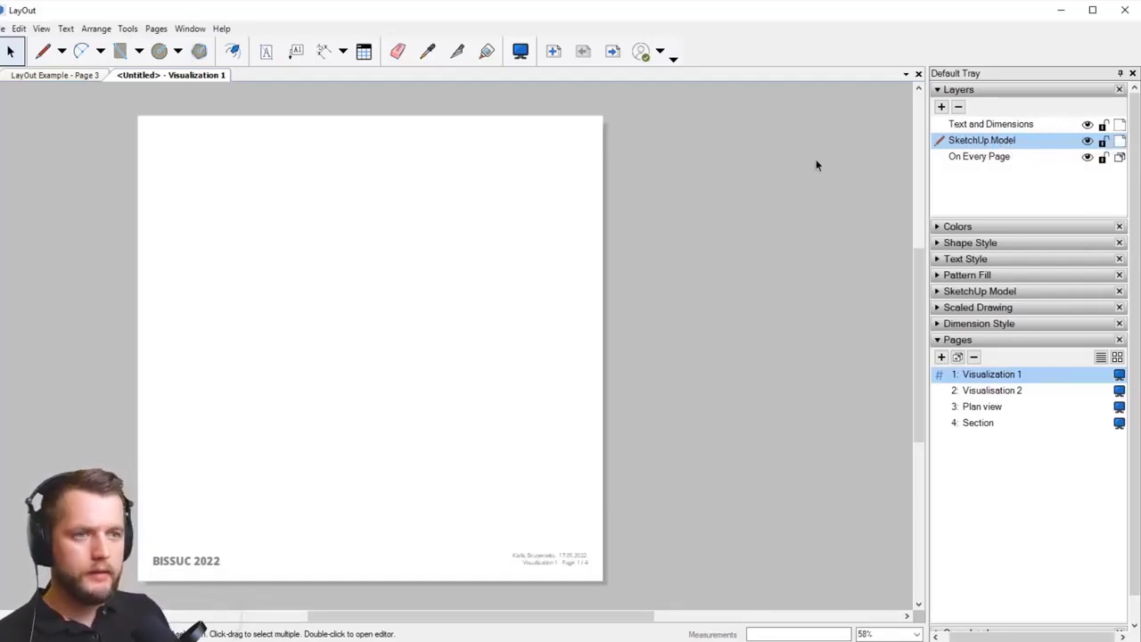
# Step: Lock the On Every Page layer and try to select the title and footer texts on the page
pyautogui.click(1103, 158)
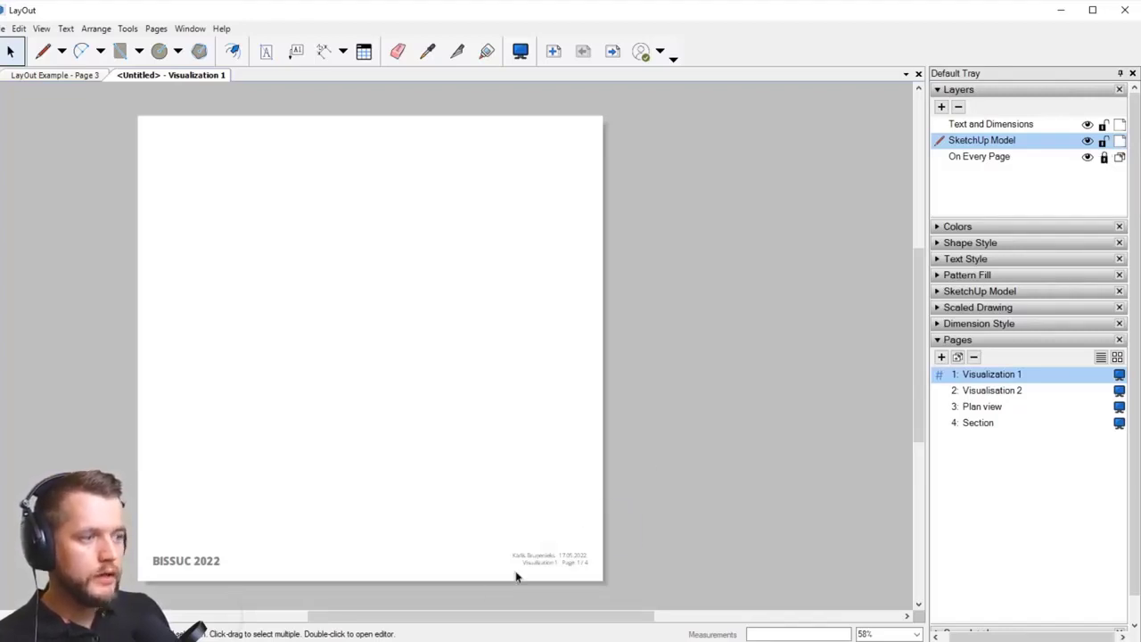
pyautogui.moveTo(402, 502); pyautogui.dragTo(143, 570)
pyautogui.moveTo(686, 493); pyautogui.dragTo(300, 573)
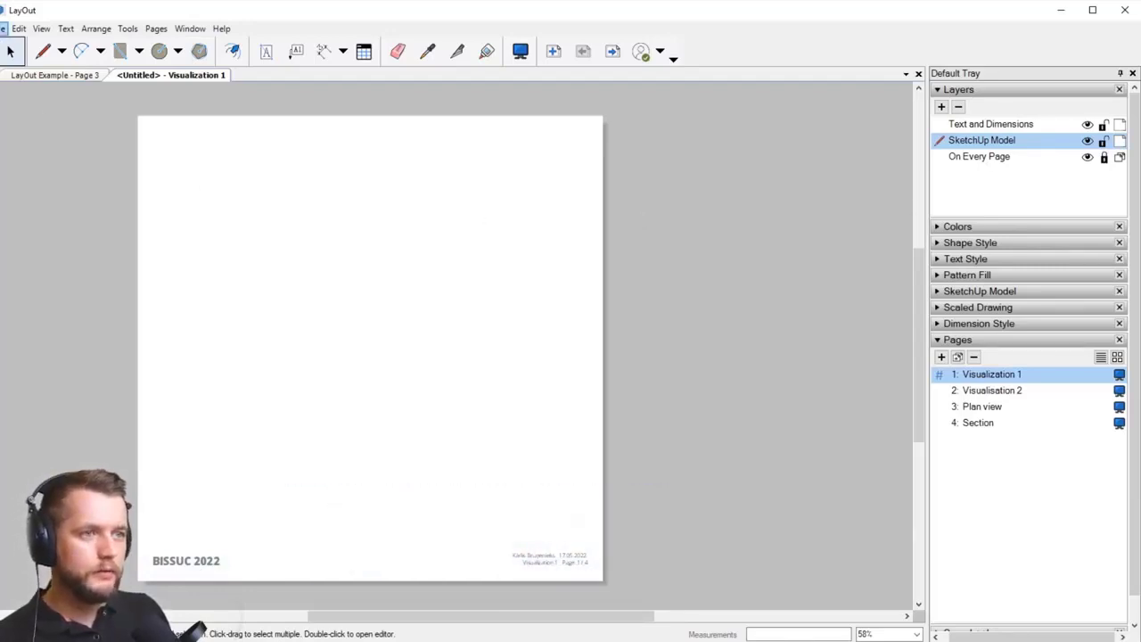
# Step: Save the document as a template named "Bissuc 2022 template 30x30"
pyautogui.click(2, 28)
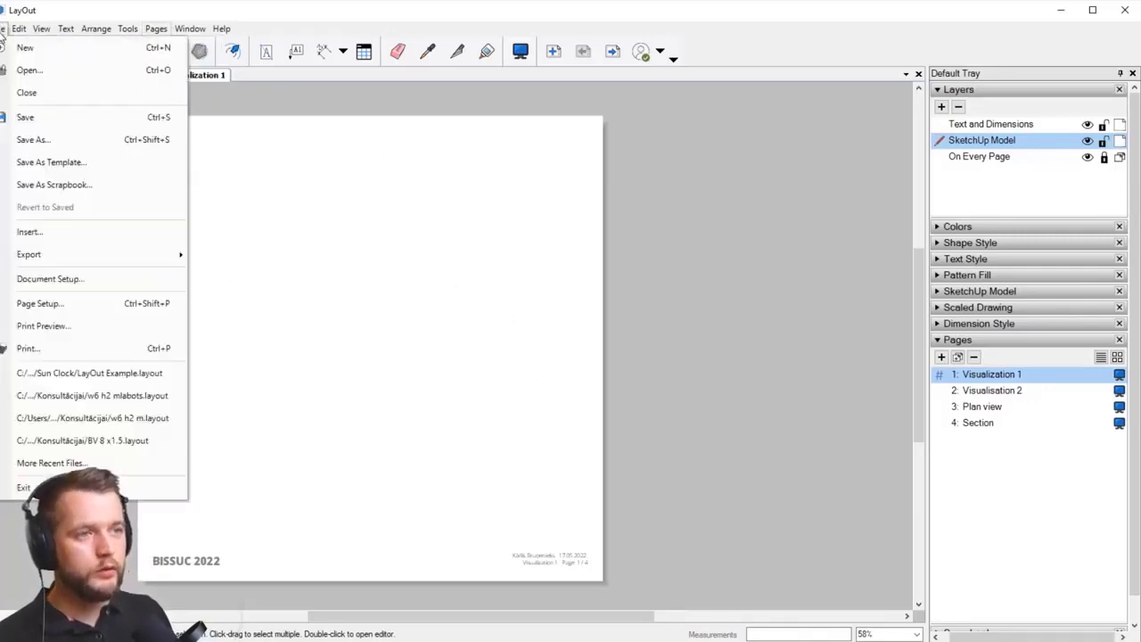
pyautogui.moveTo(150, 266)
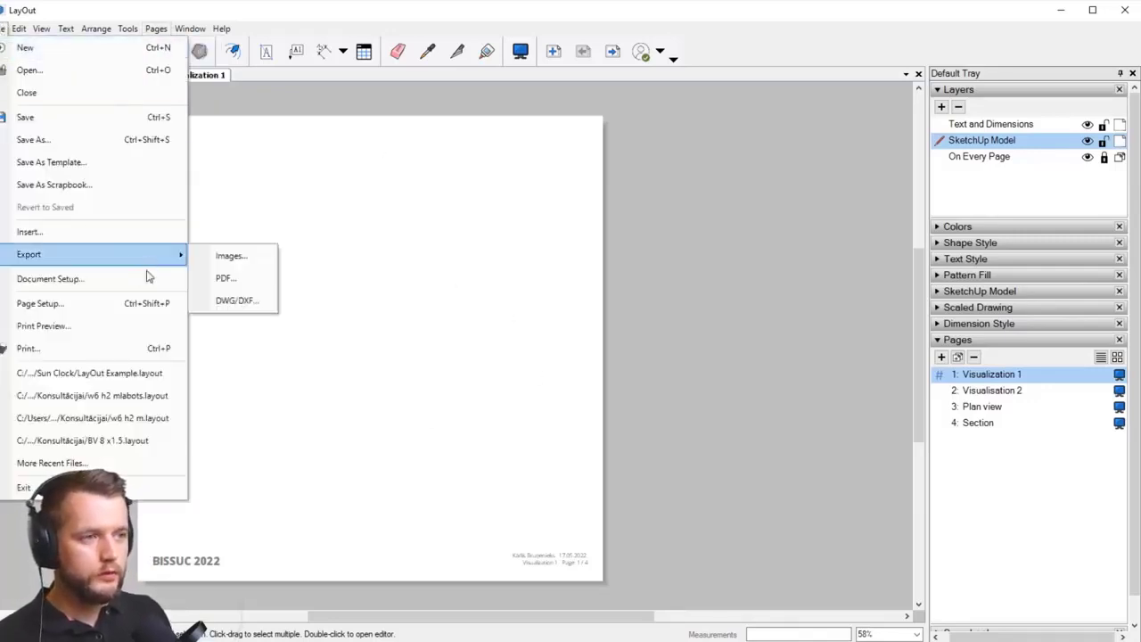
pyautogui.click(113, 174)
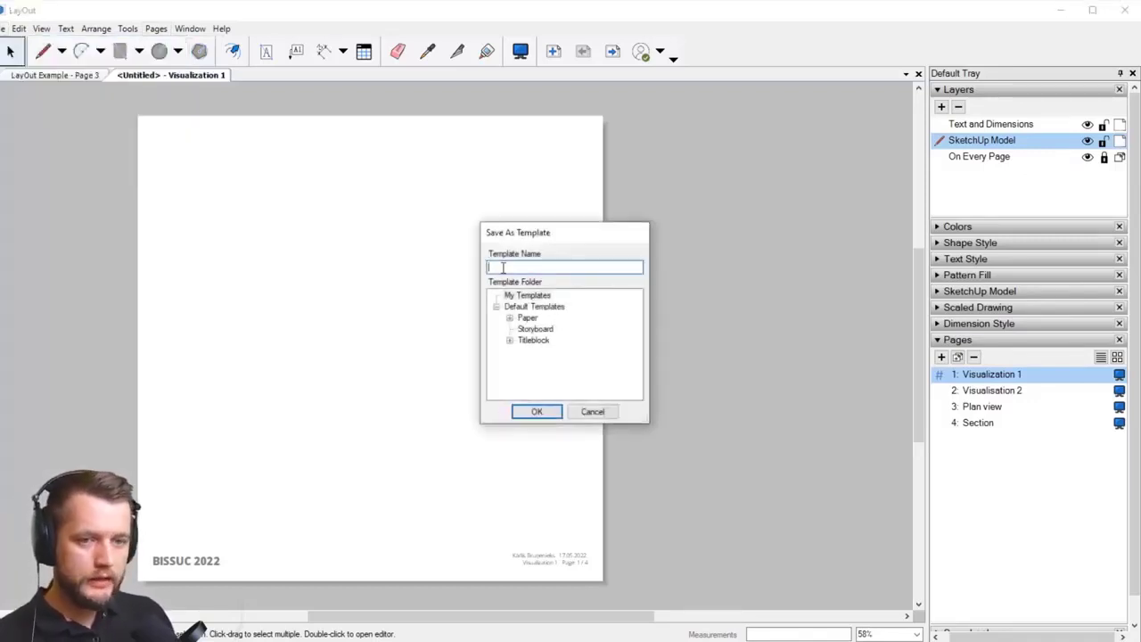
pyautogui.write('Bissuc ')
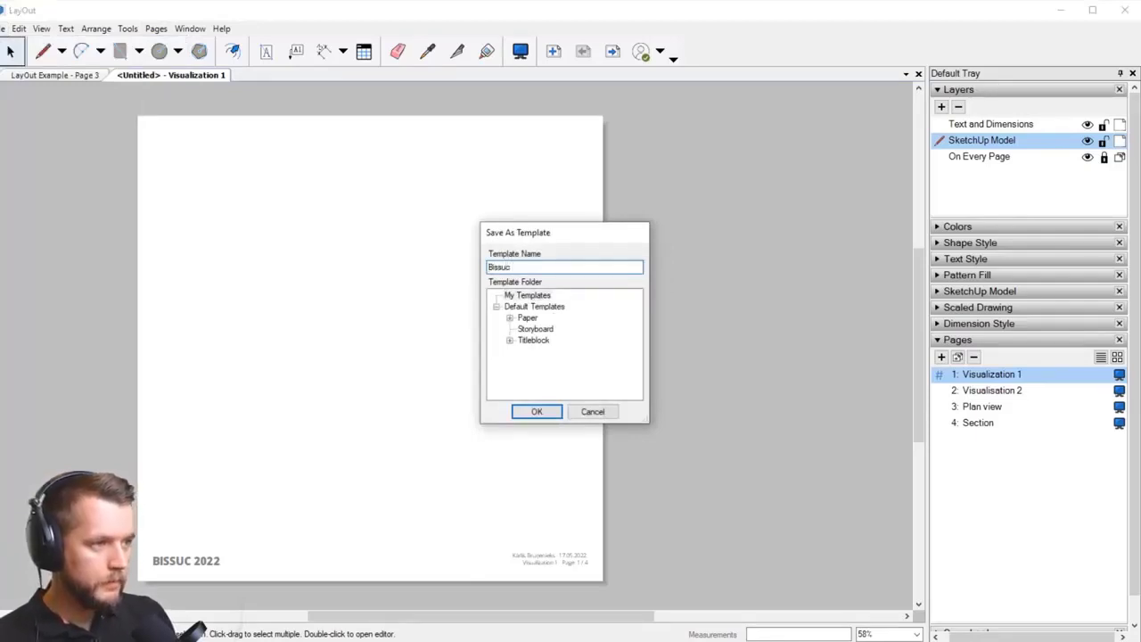
pyautogui.write('2022 ')
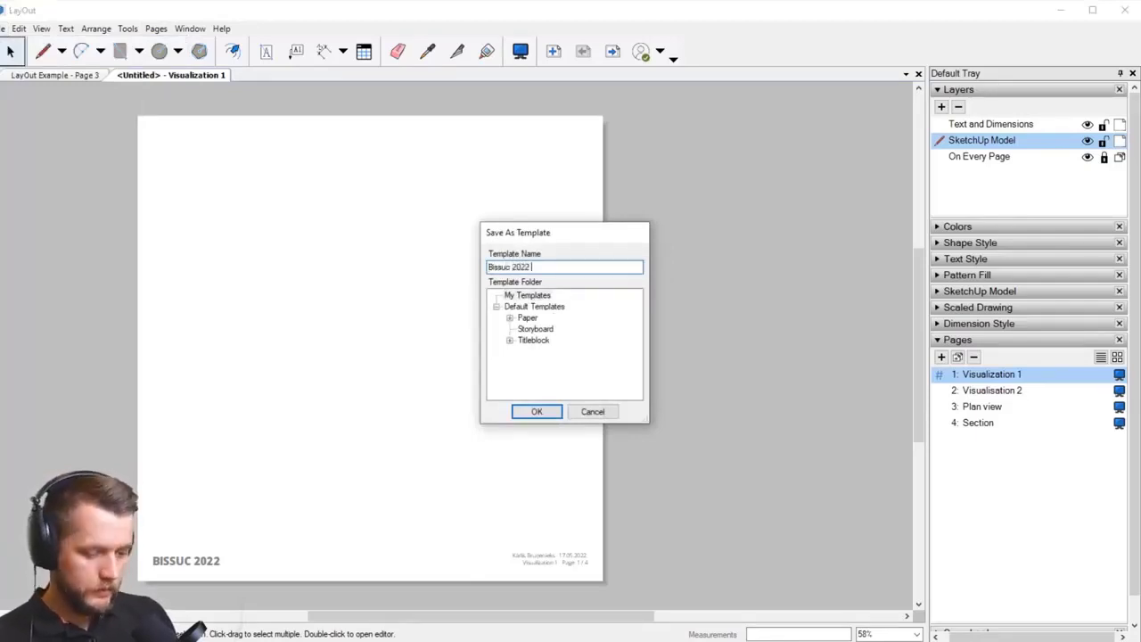
pyautogui.write('template')
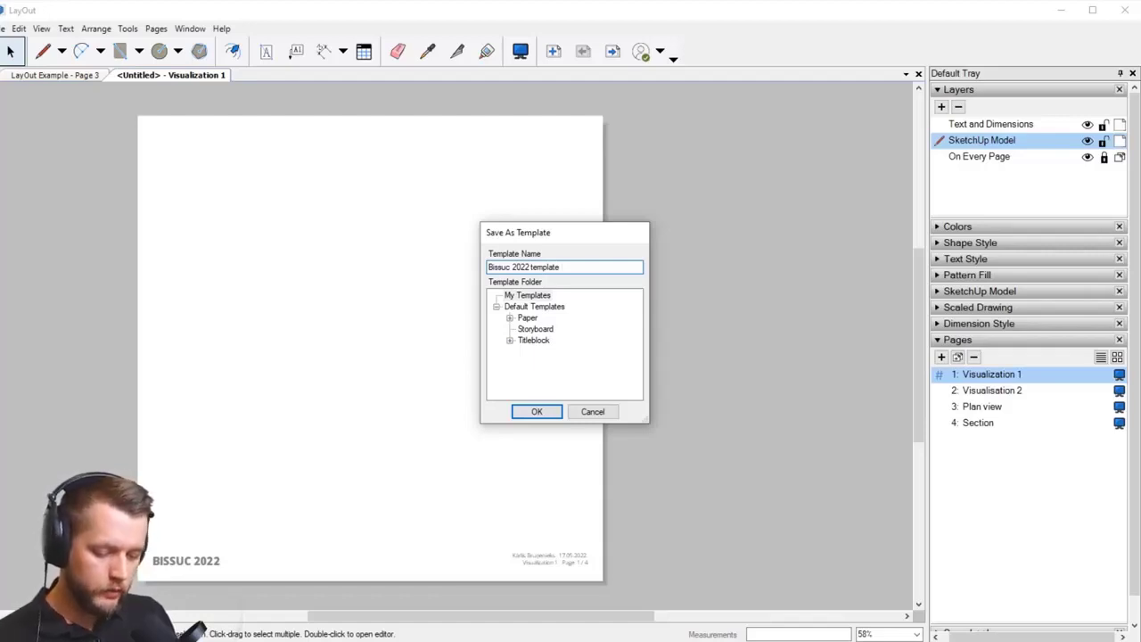
pyautogui.write('30')
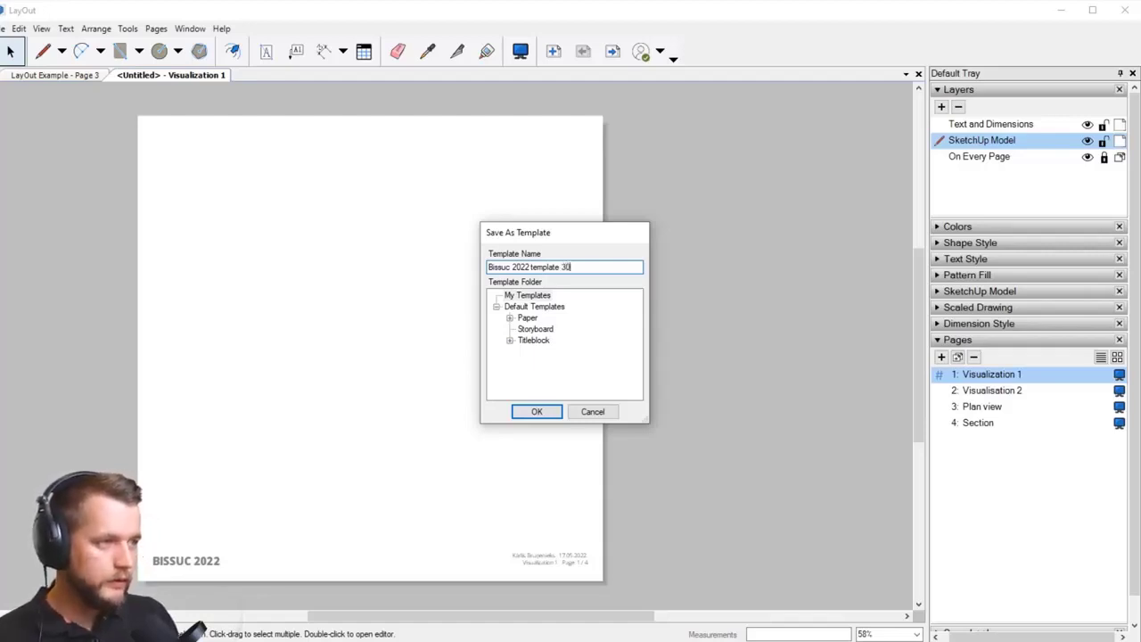
pyautogui.write('x30')
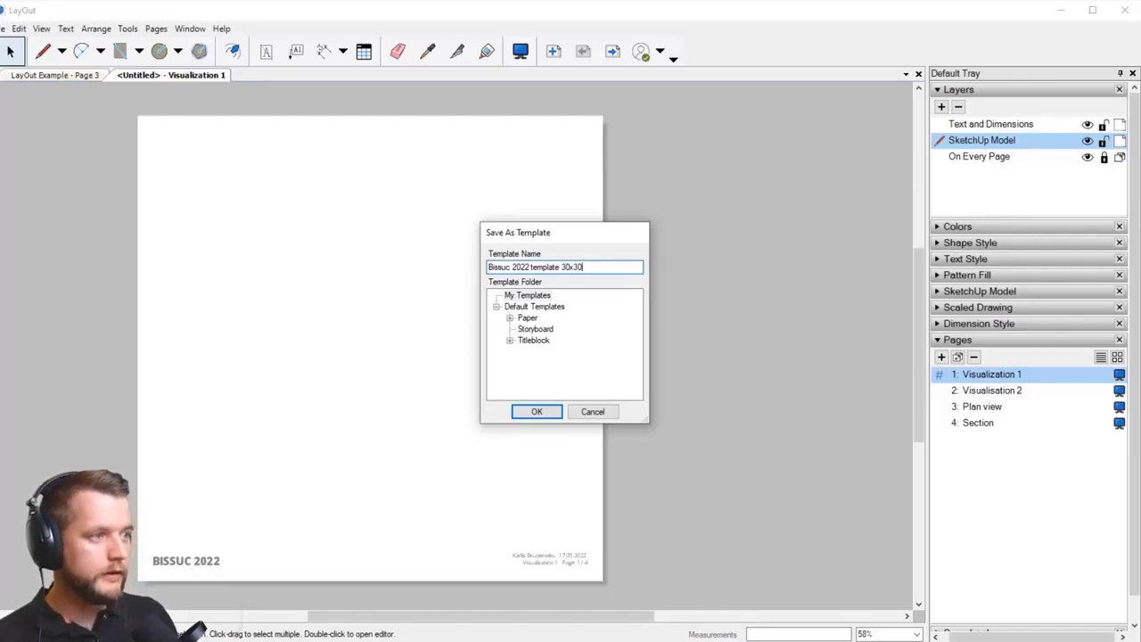
pyautogui.click(535, 411)
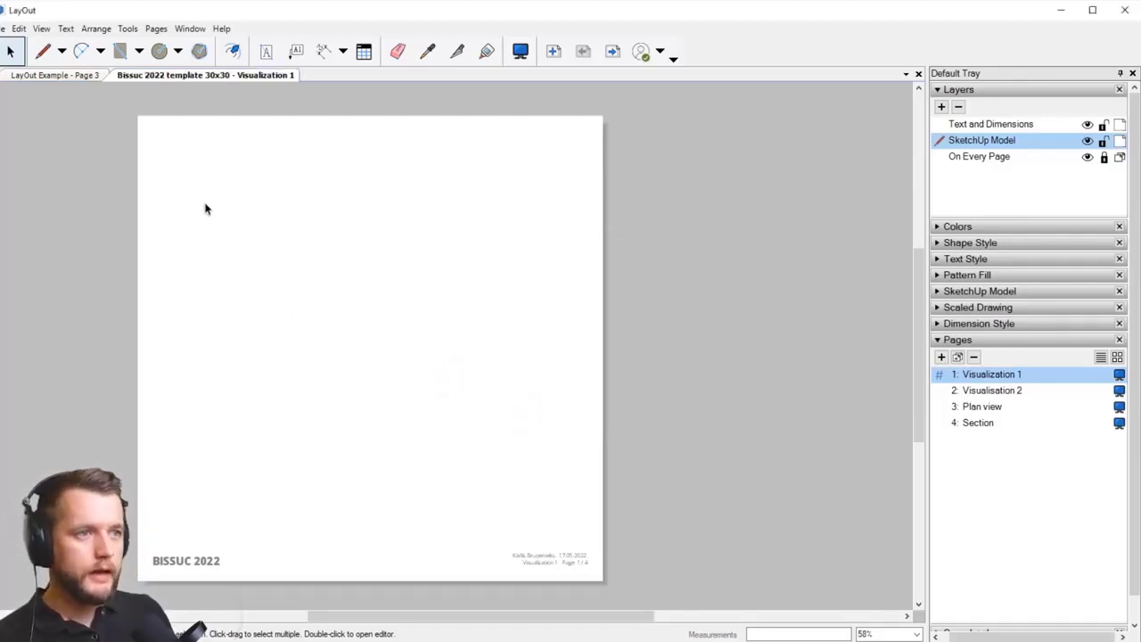
# Step: Close LayOut, switch to SketchUp and send Sundial Model to LayOut using the personal template "Bissuc 2022 template 30x30"
pyautogui.click(1119, 16)
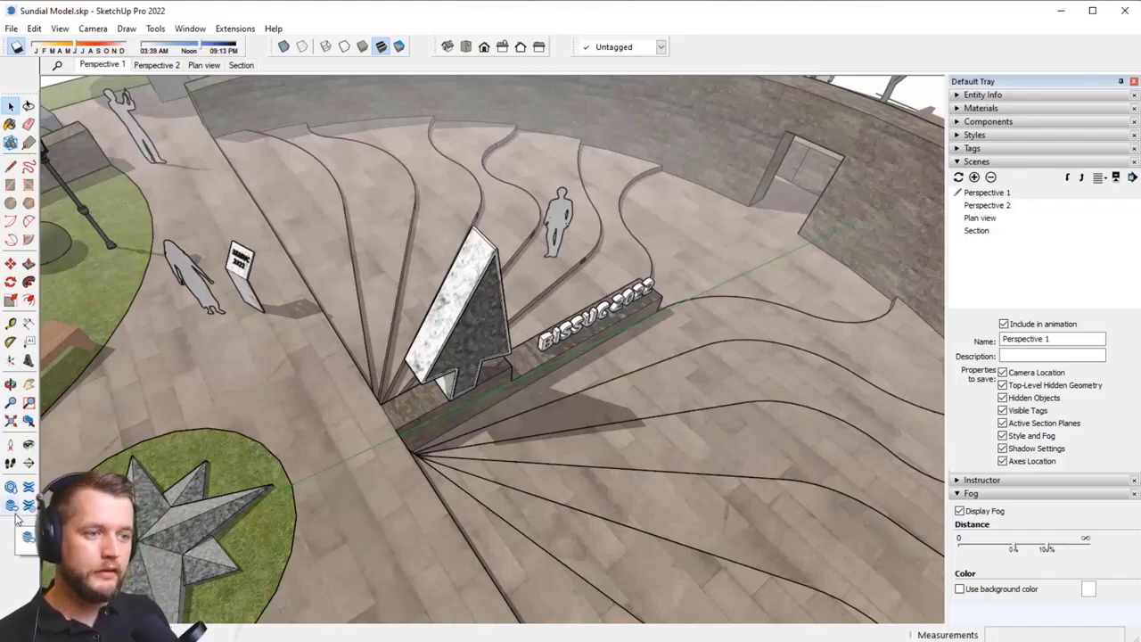
pyautogui.click(11, 29)
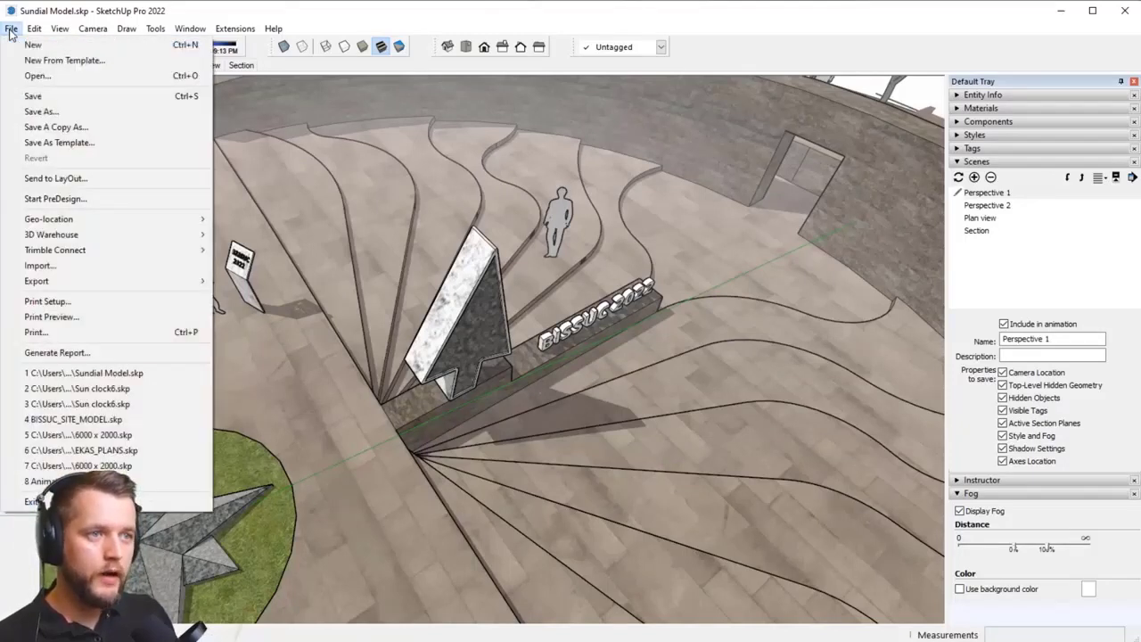
pyautogui.click(100, 181)
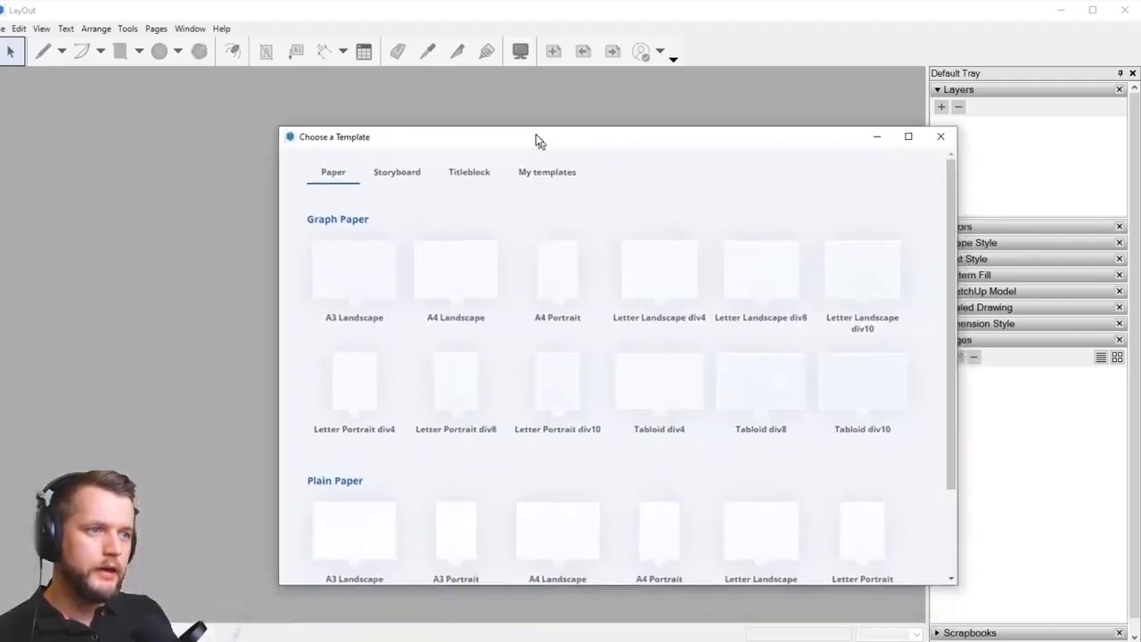
pyautogui.moveTo(535, 134); pyautogui.dragTo(461, 137)
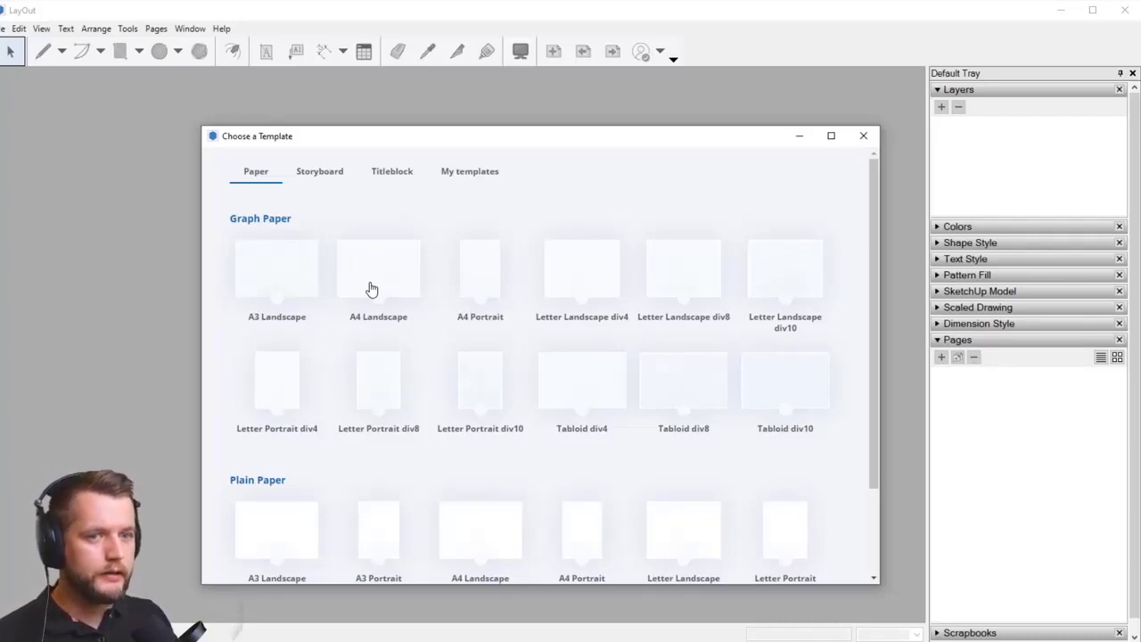
pyautogui.moveTo(372, 140); pyautogui.dragTo(376, 130)
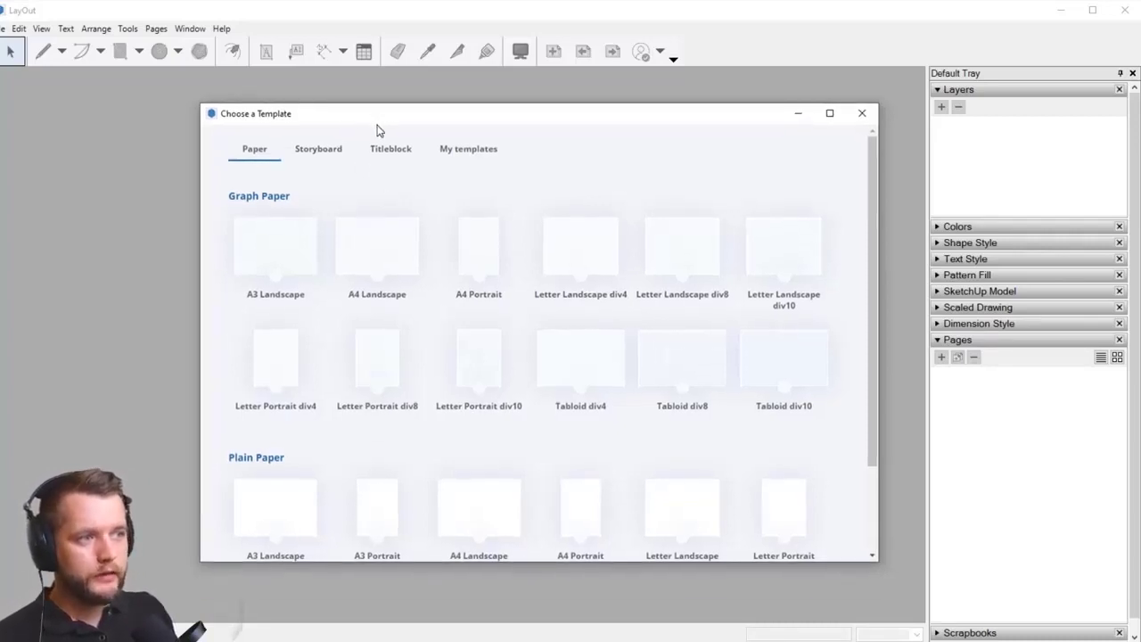
pyautogui.click(478, 153)
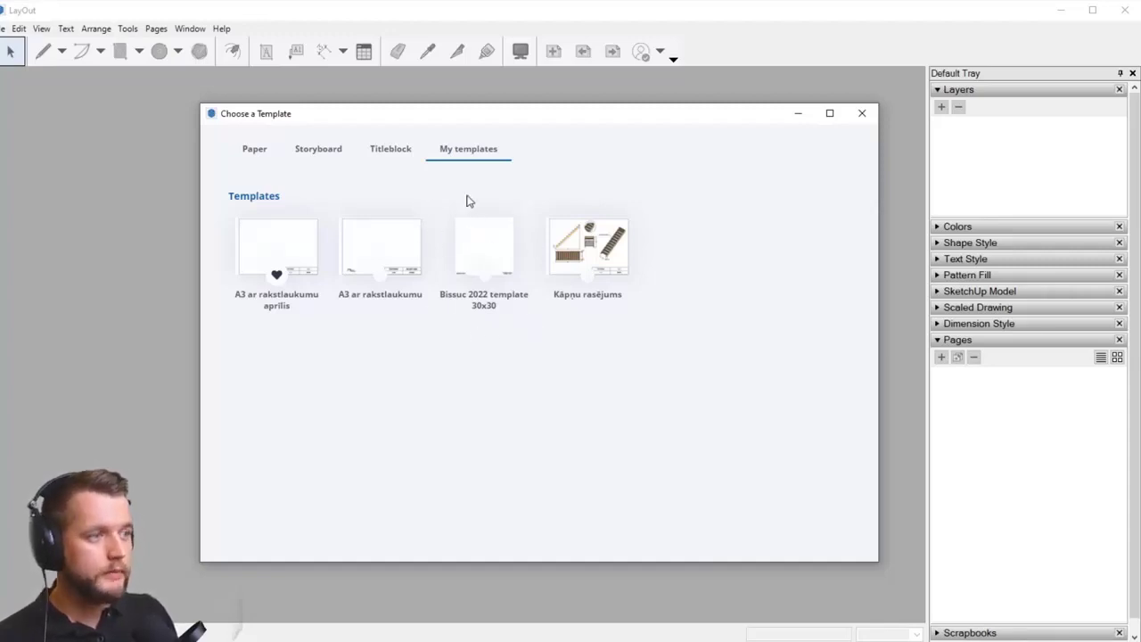
pyautogui.click(483, 239)
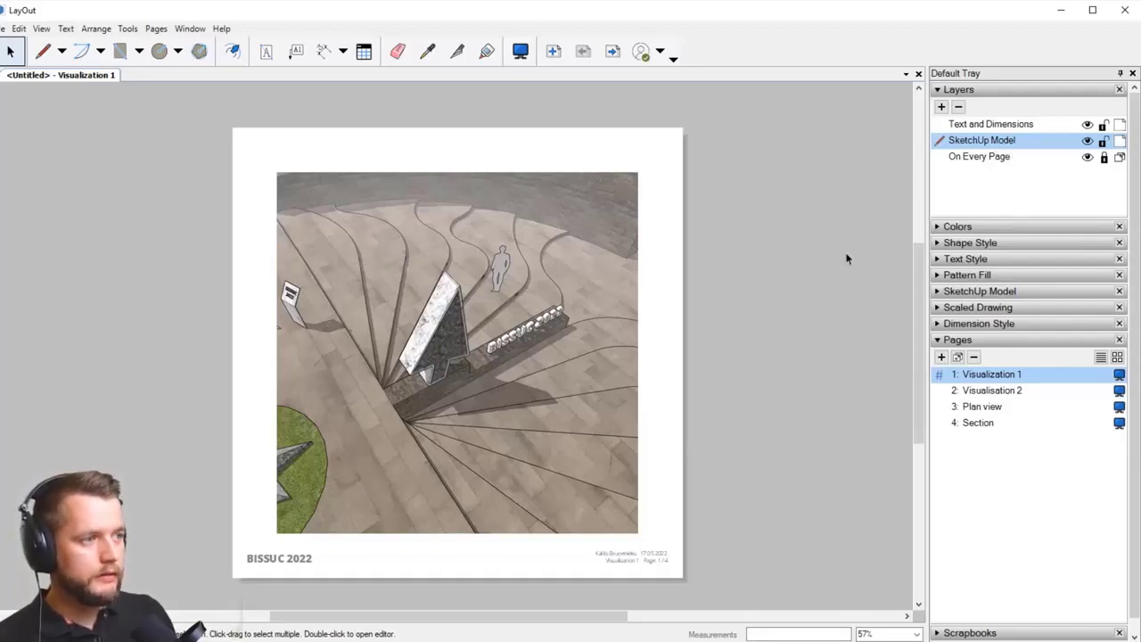
# Step: Check the Visualisation 2 page, return to Visualization 1 and compare its model view with the Perspective 1 scene in SketchUp
pyautogui.click(985, 392)
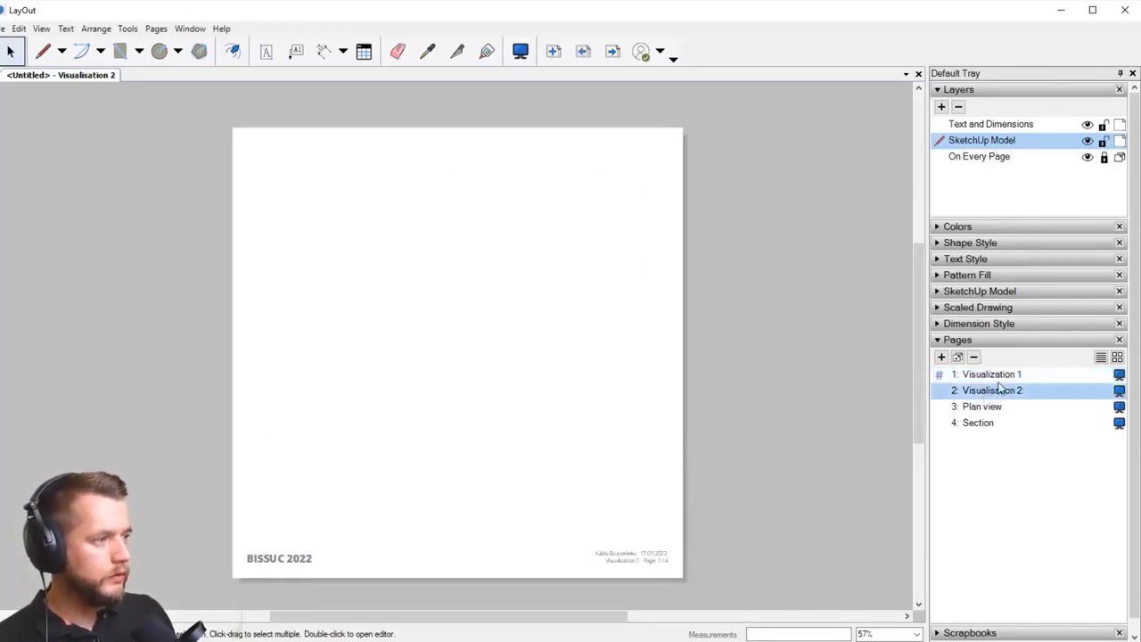
pyautogui.click(997, 378)
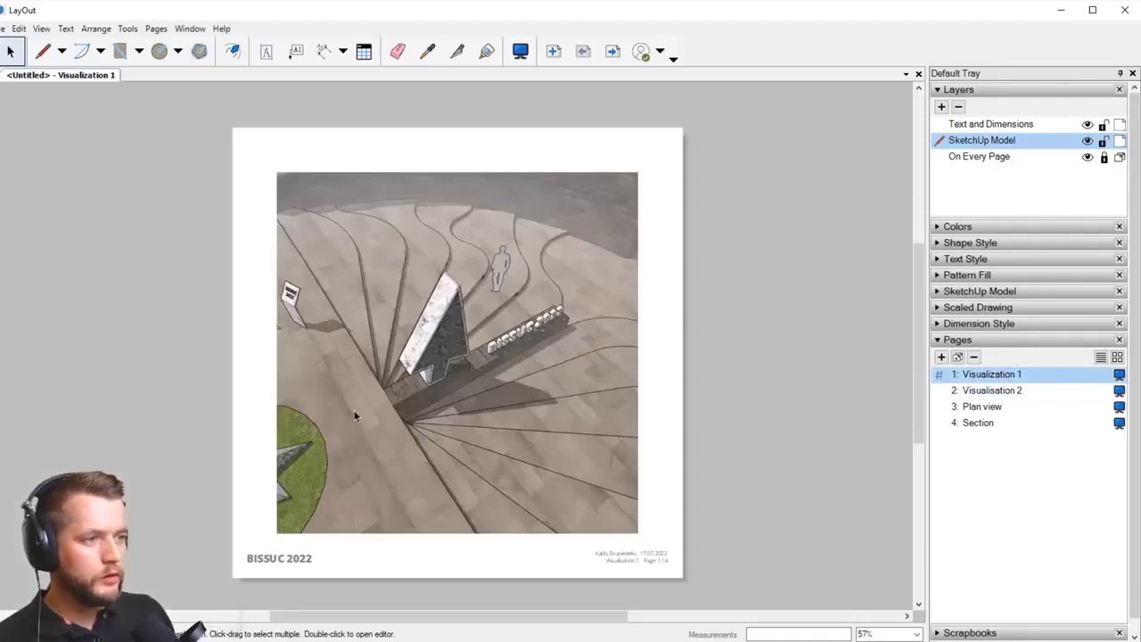
pyautogui.scroll(1, 354, 415)
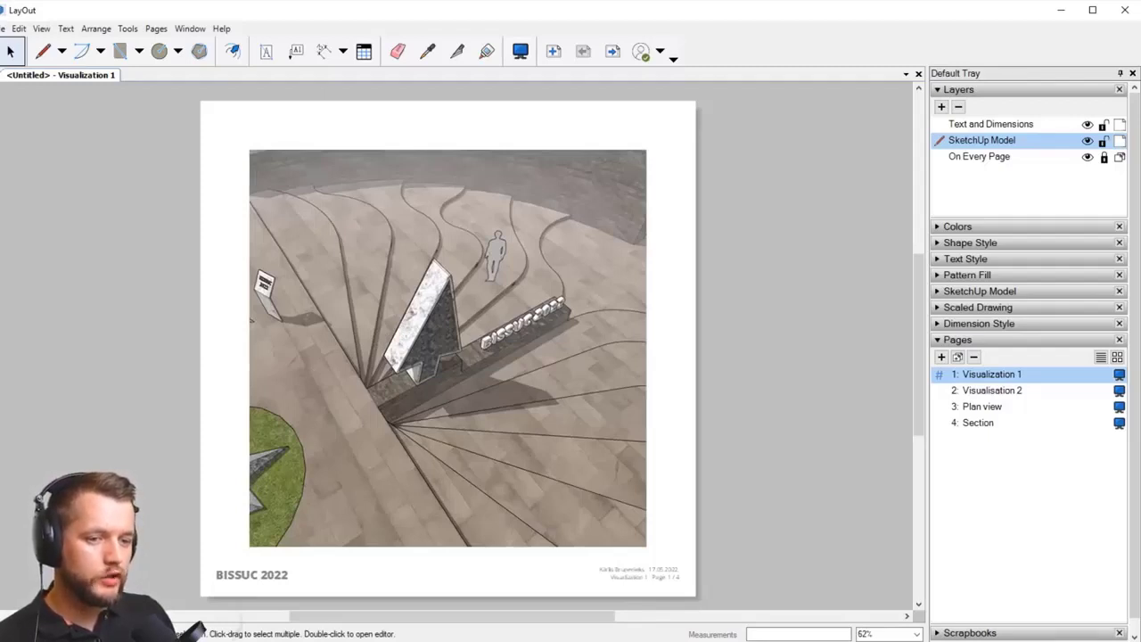
pyautogui.hotkey('alt', 'Tab')
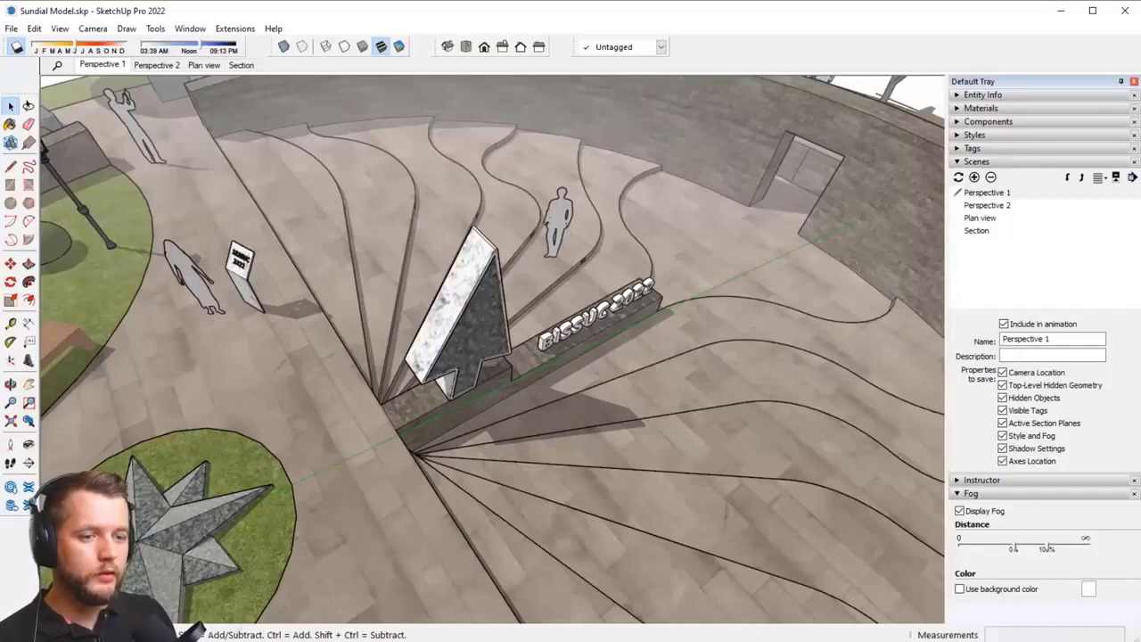
pyautogui.hotkey('alt', 'Tab')
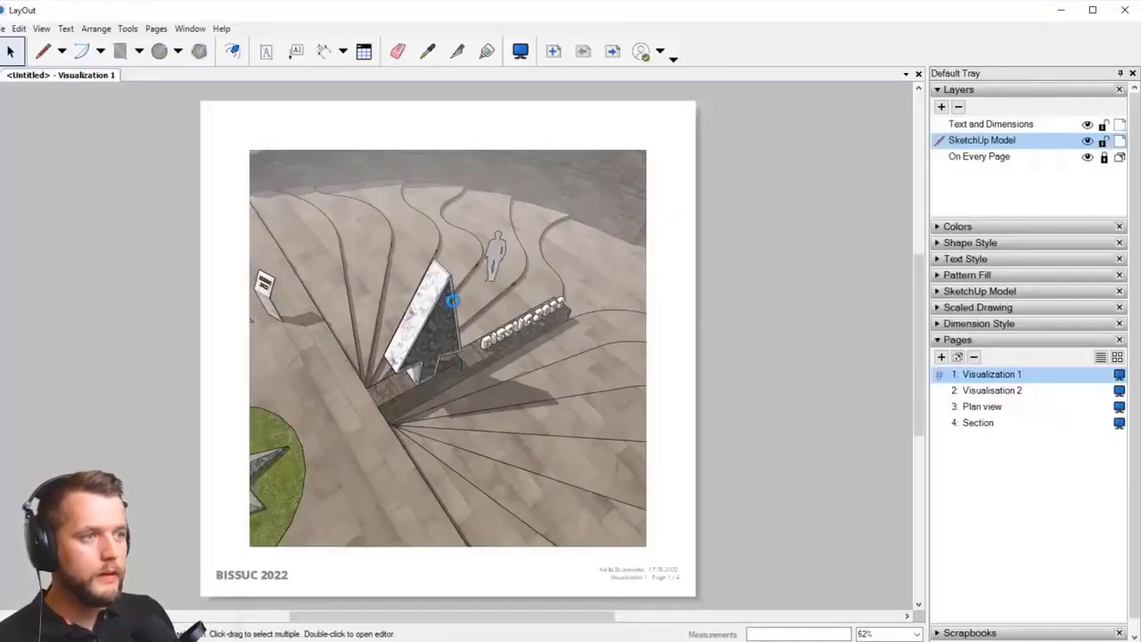
# Step: Orbit the 3D view inside the Visualization 1 viewport to a lower angle that includes the trees and wall behind the sundial
pyautogui.click(560, 339)
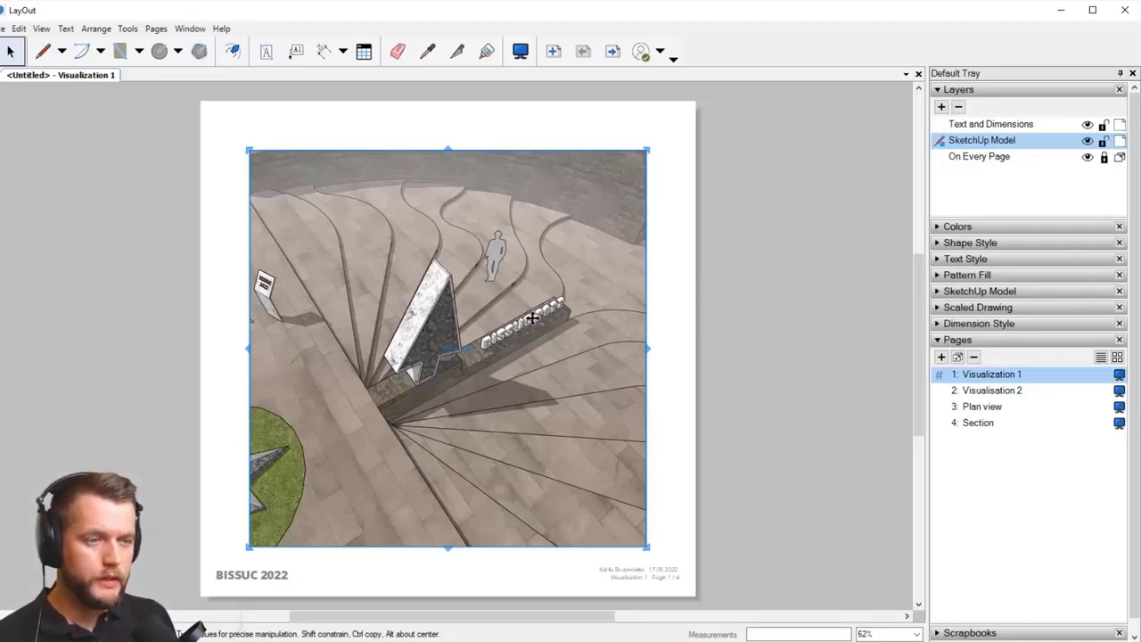
pyautogui.doubleClick(413, 268)
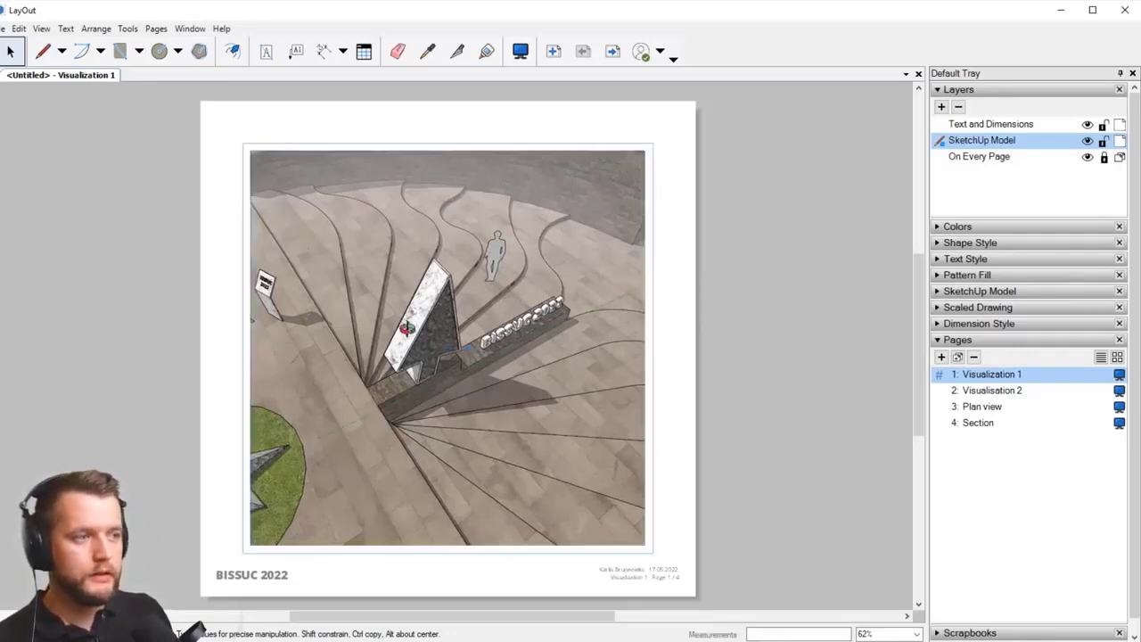
pyautogui.moveTo(515, 330); pyautogui.dragTo(398, 238, button='middle')
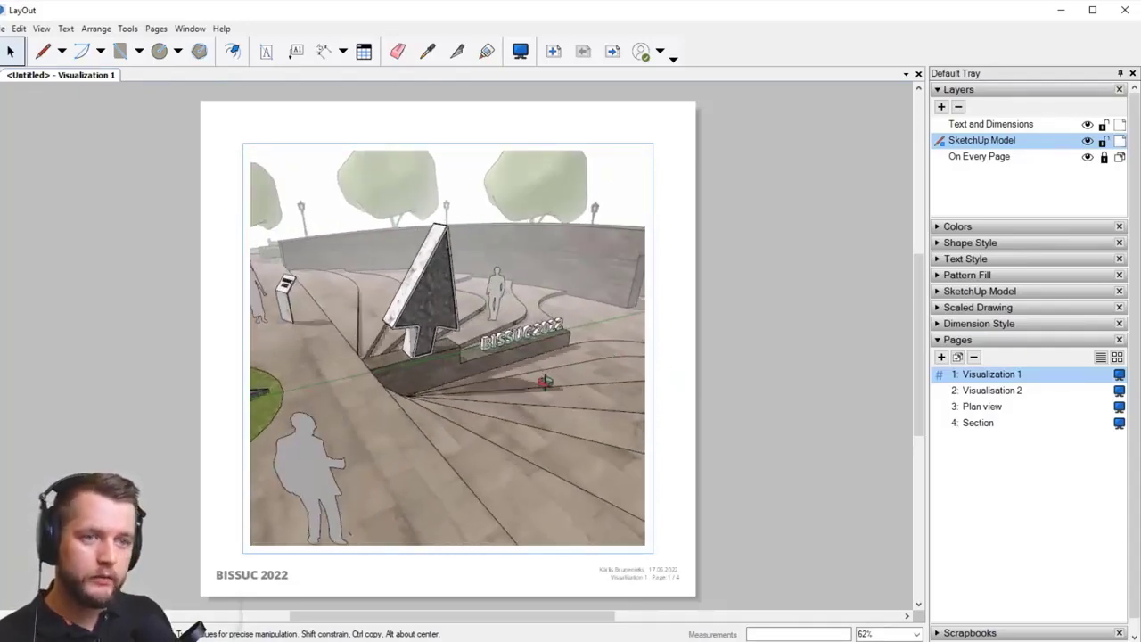
pyautogui.press('Escape')
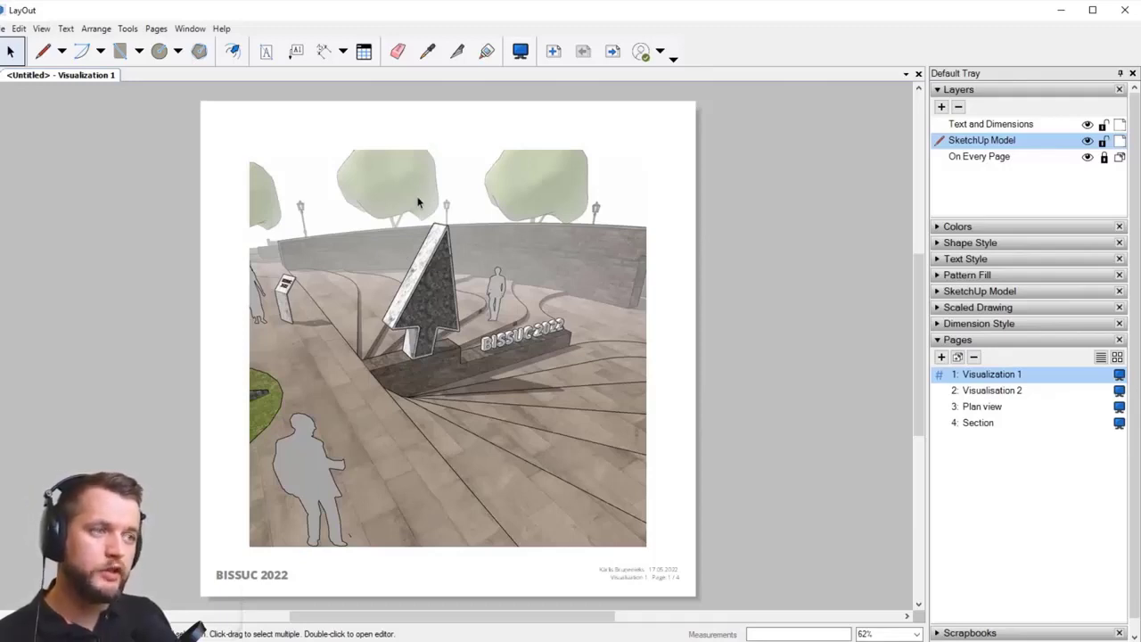
# Step: Try to restore the Visualization 1 viewport's camera by reapplying the Perspective 1 scene to it
pyautogui.rightClick(393, 171)
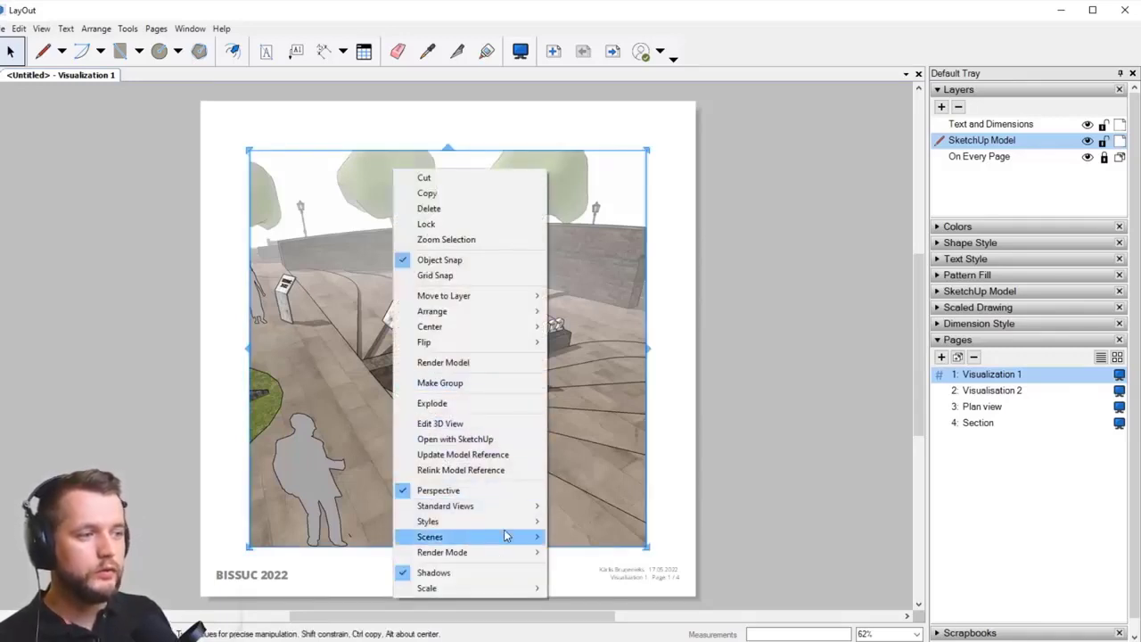
pyautogui.moveTo(504, 535)
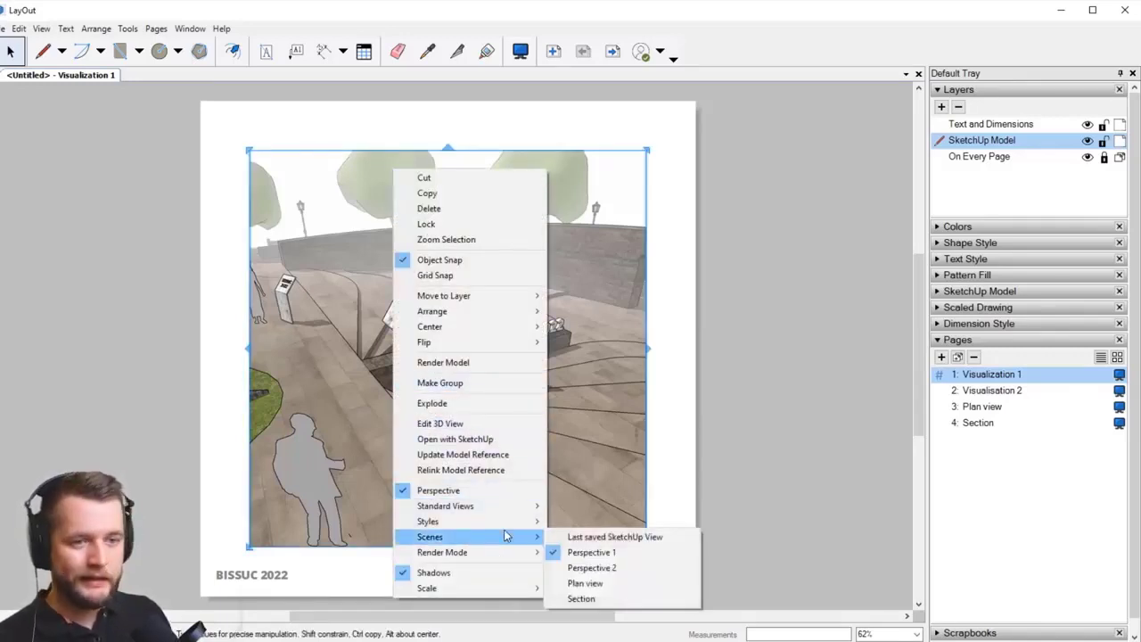
pyautogui.click(596, 552)
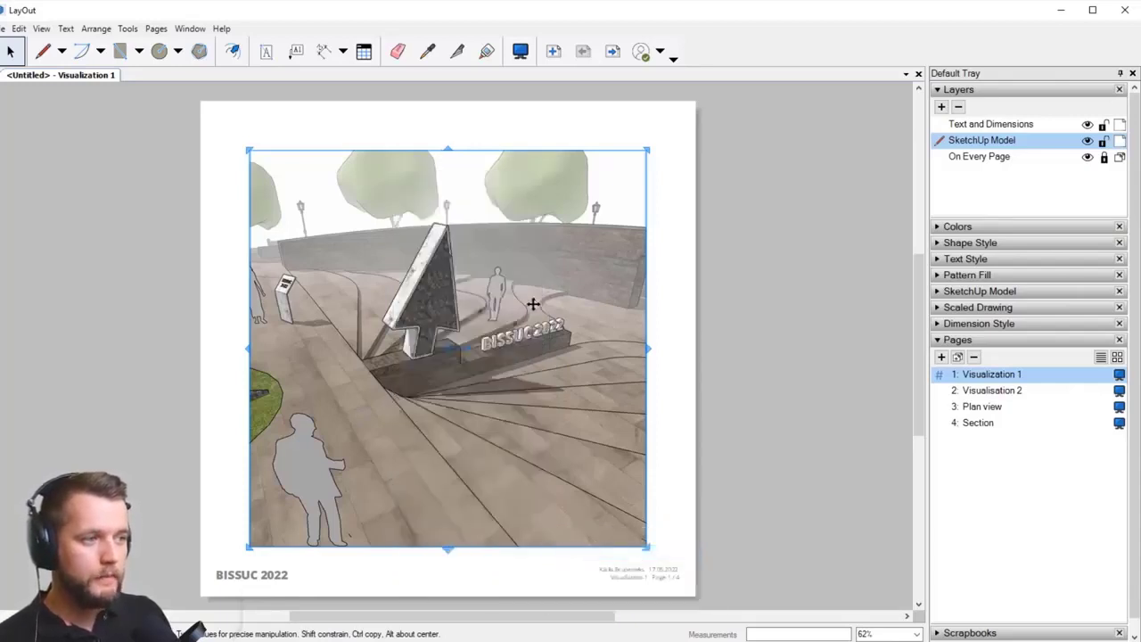
pyautogui.scroll(1, 583, 361)
pyautogui.scroll(-2, 583, 361)
pyautogui.rightClick(439, 251)
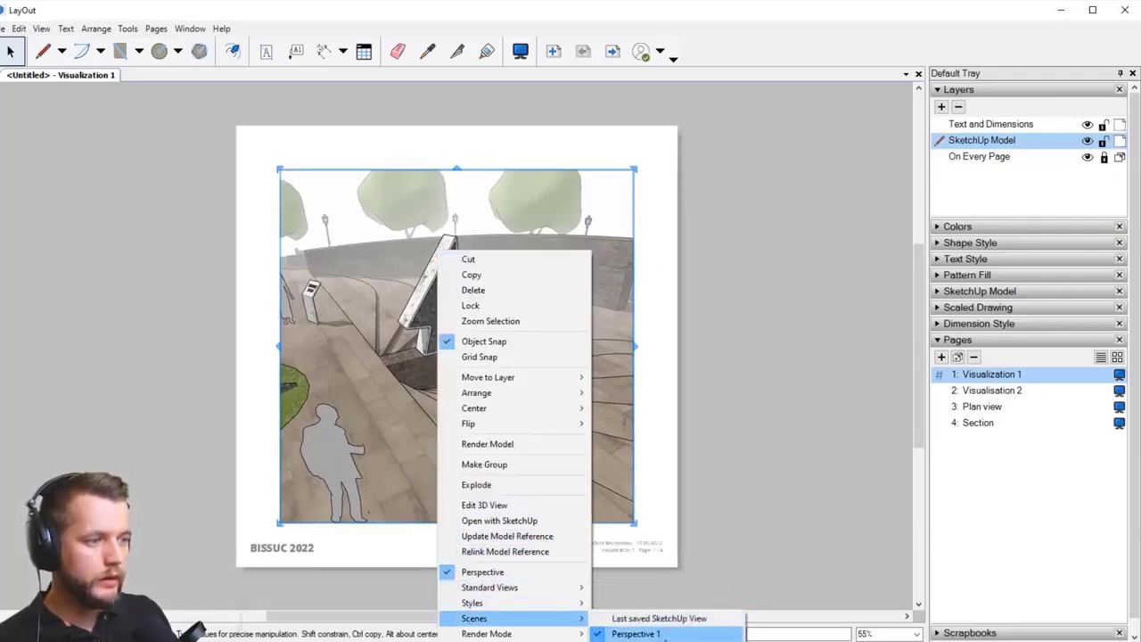
pyautogui.click(601, 631)
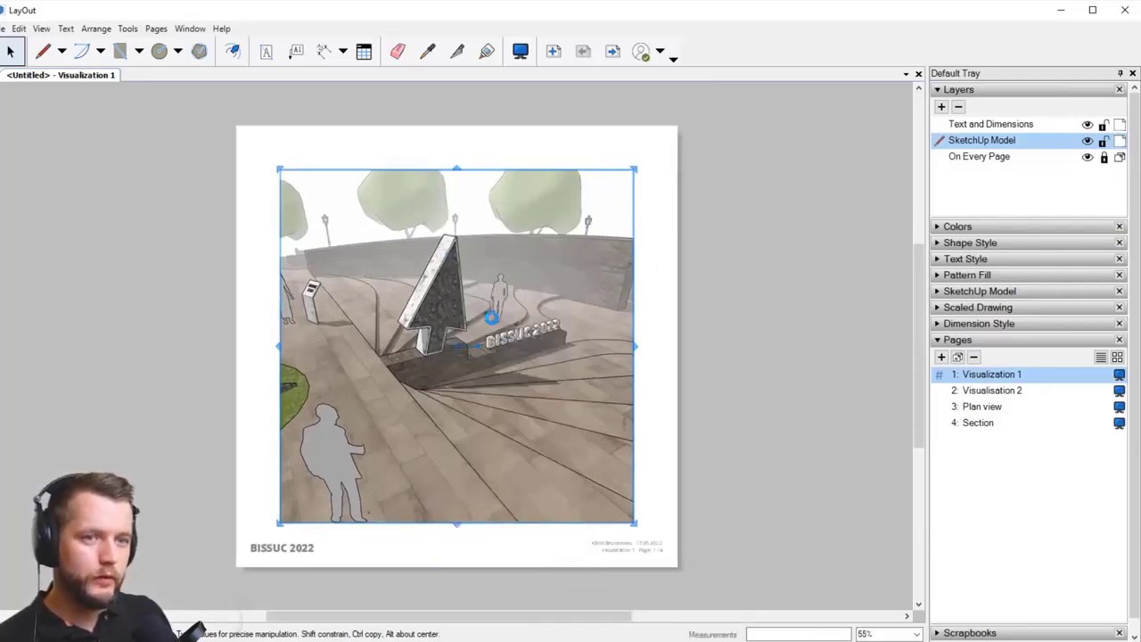
pyautogui.scroll(2, 463, 307)
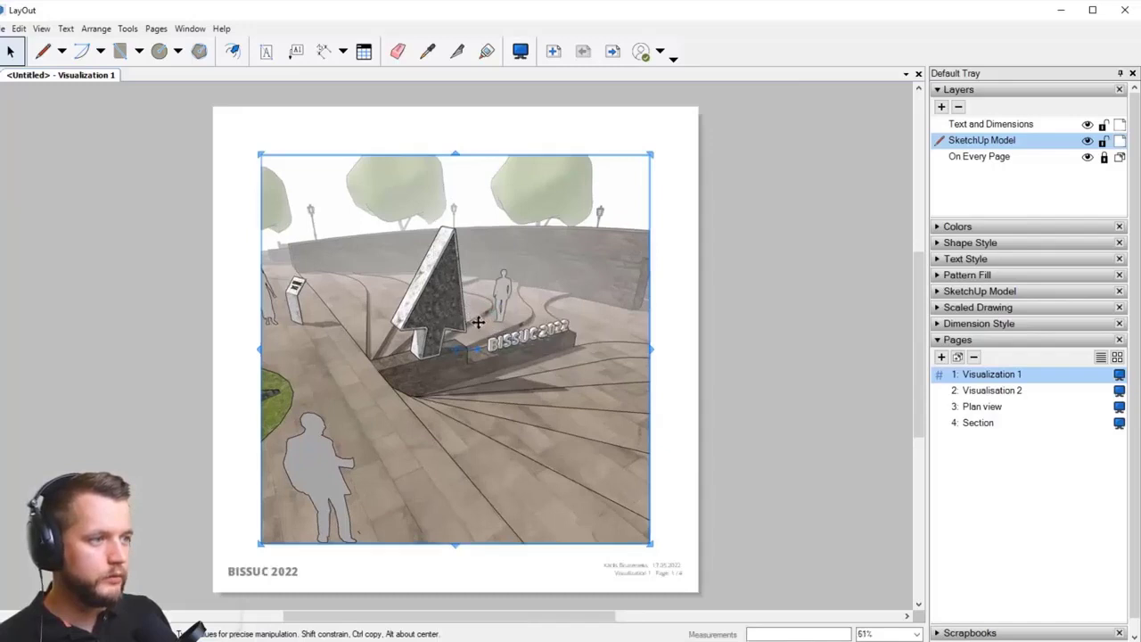
pyautogui.rightClick(446, 270)
pyautogui.moveTo(568, 621)
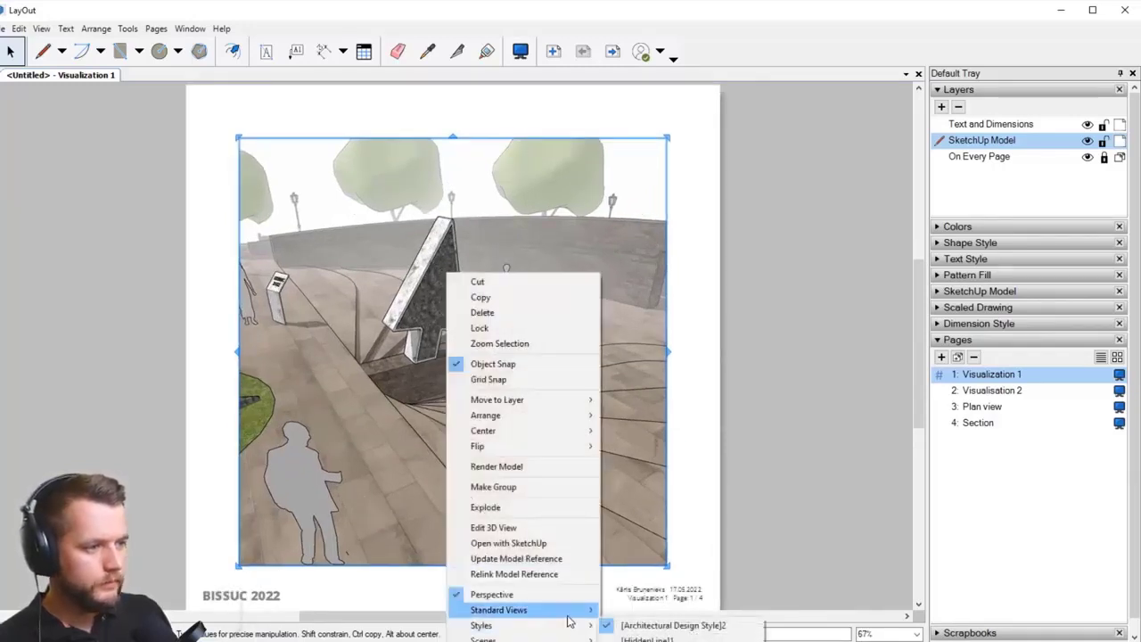
pyautogui.moveTo(535, 638)
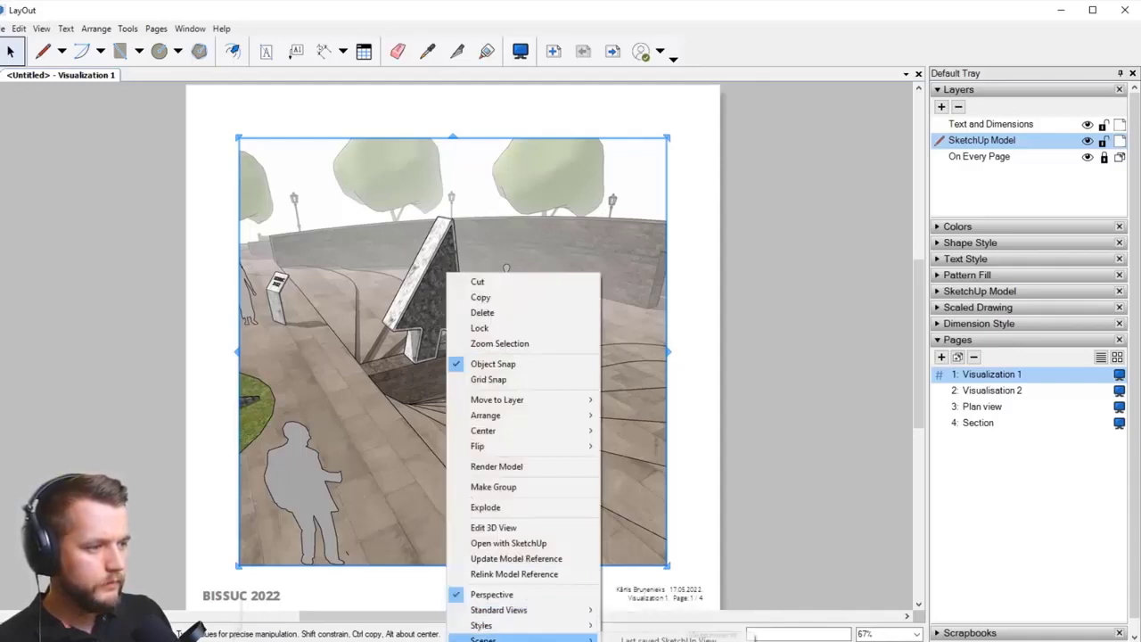
pyautogui.click(669, 638)
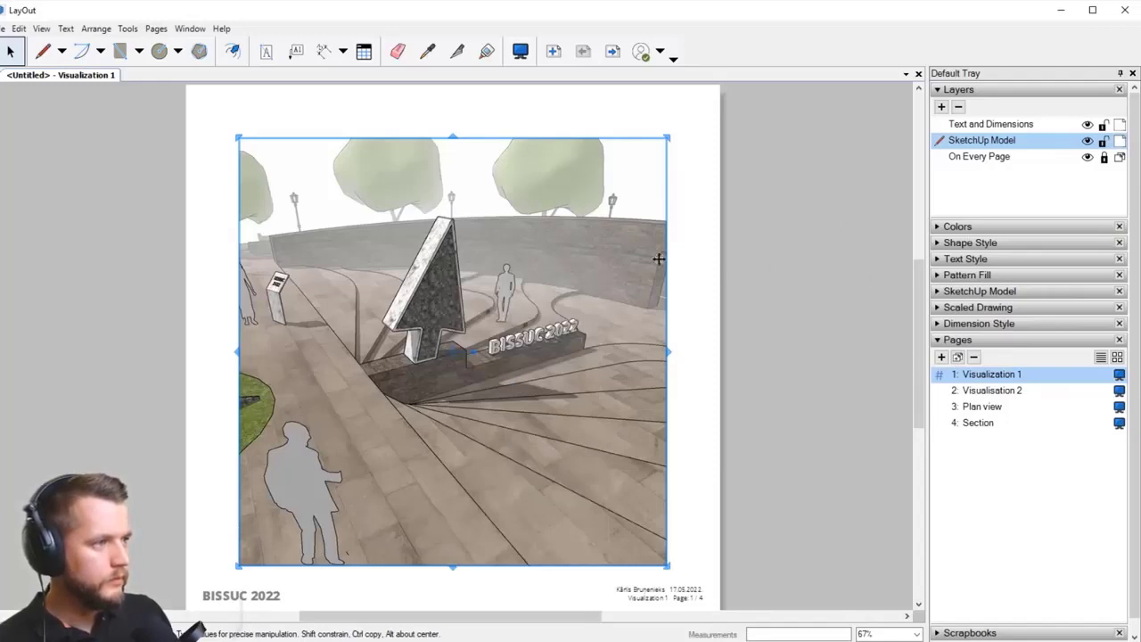
pyautogui.rightClick(521, 236)
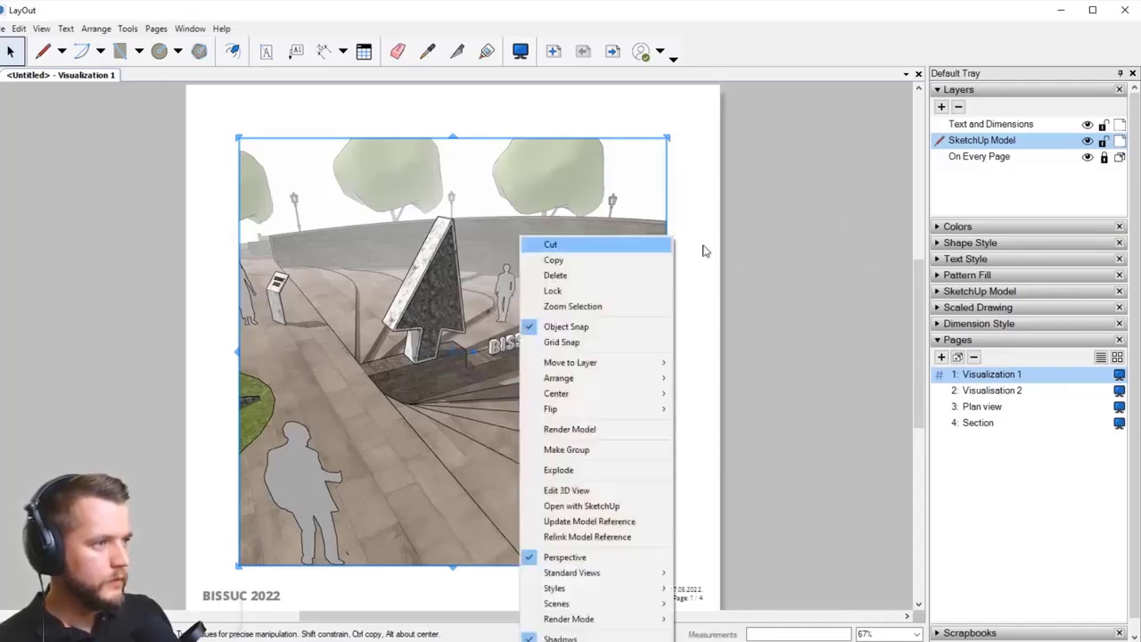
# Step: Show the SketchUp model settings and reset all viewport overrides on Visualization 1 to the Perspective 1 scene
pyautogui.click(950, 90)
pyautogui.click(1002, 172)
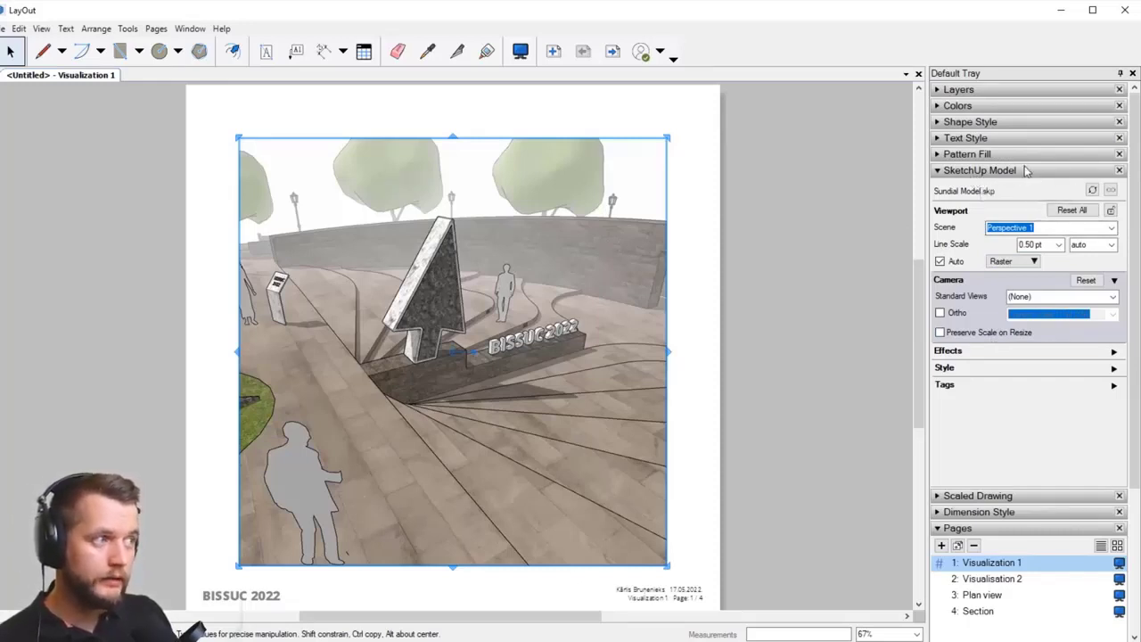
pyautogui.click(1048, 529)
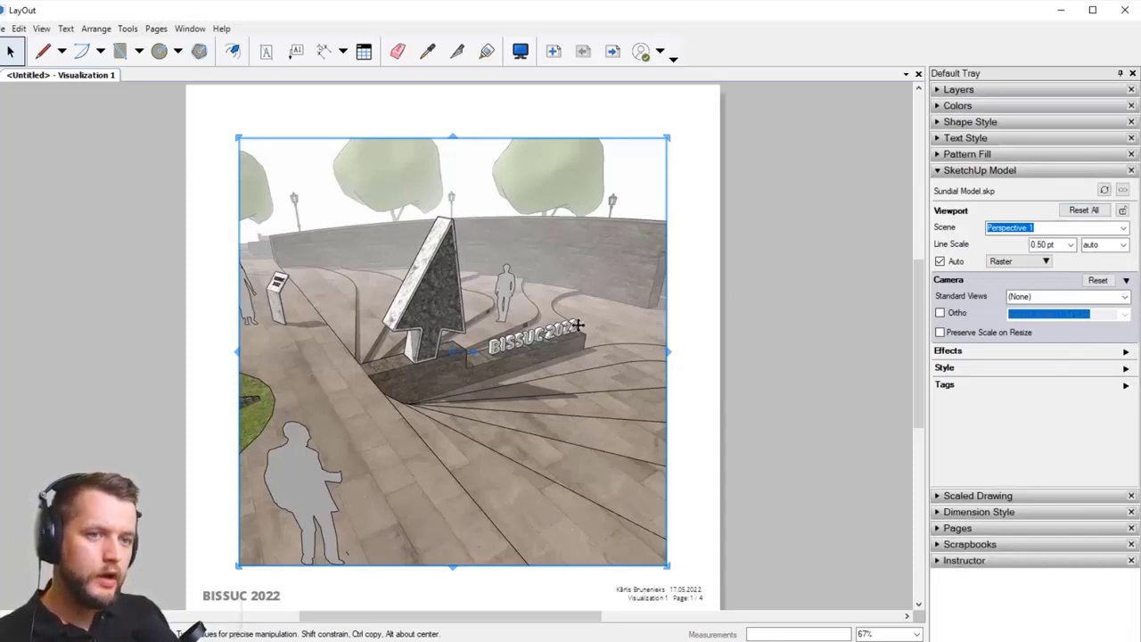
pyautogui.click(1080, 209)
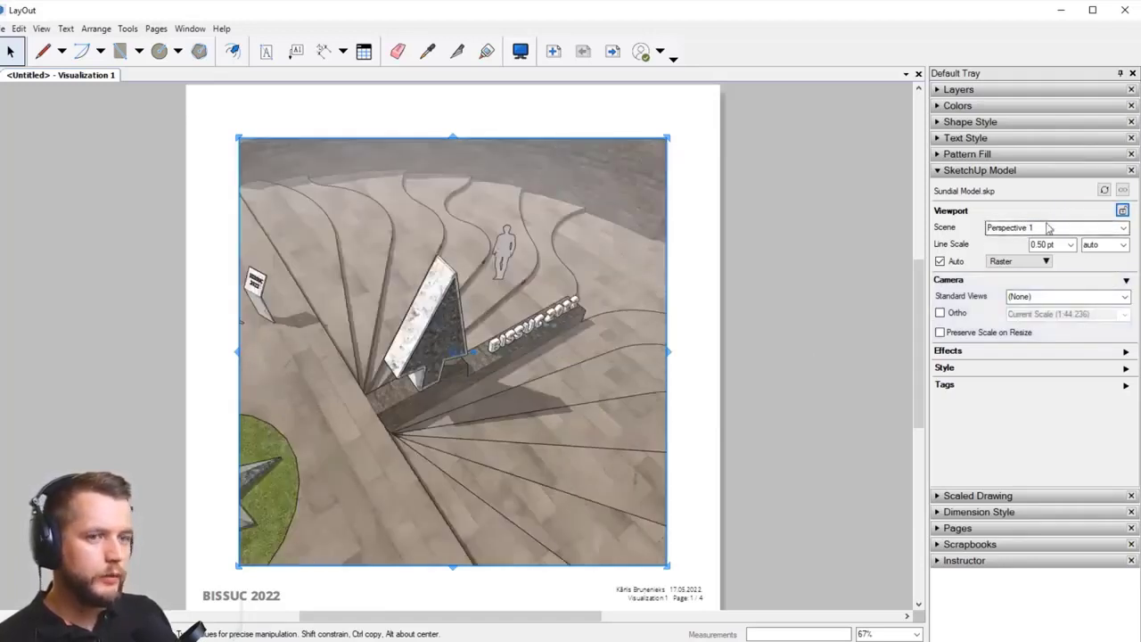
# Step: Switch the viewport's scene to Perspective 2 and back to Perspective 1
pyautogui.click(1122, 227)
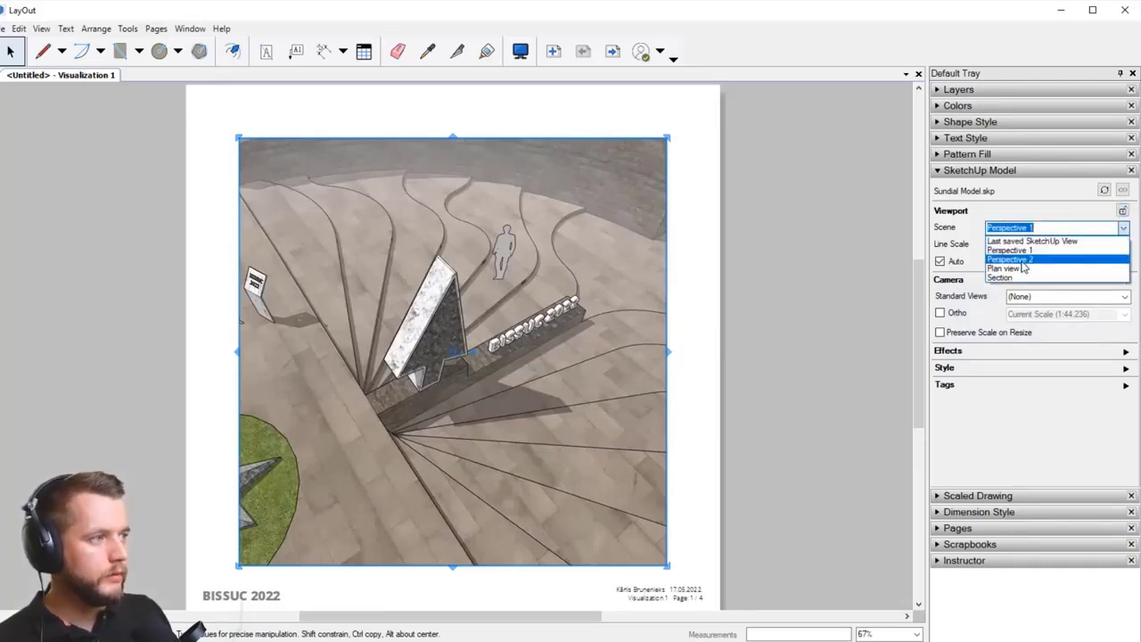
pyautogui.click(1021, 260)
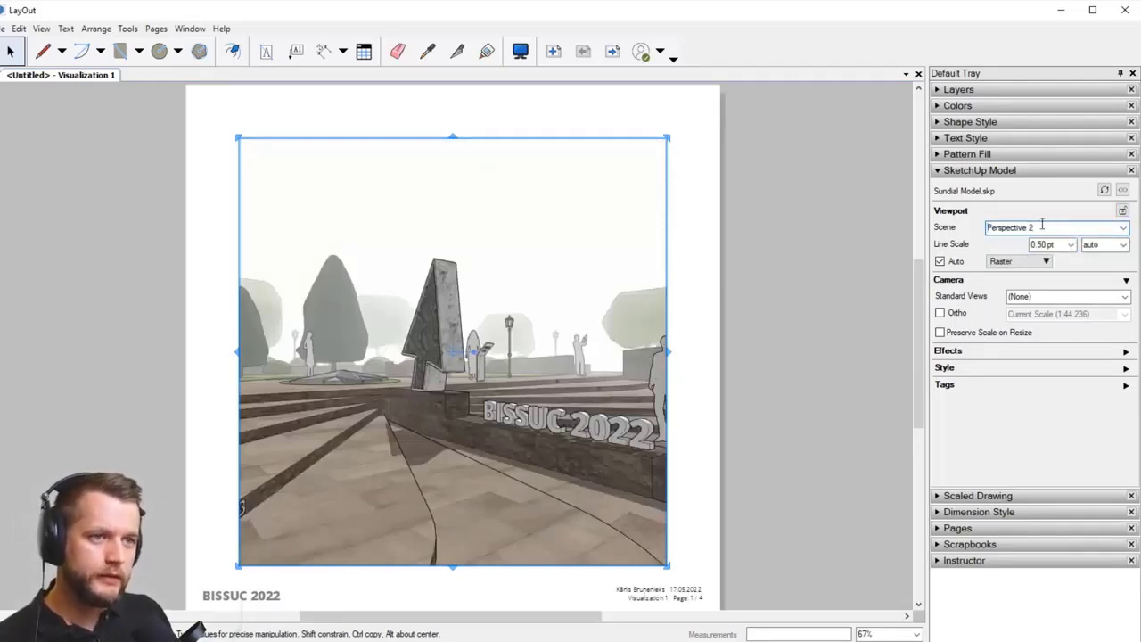
pyautogui.click(1124, 228)
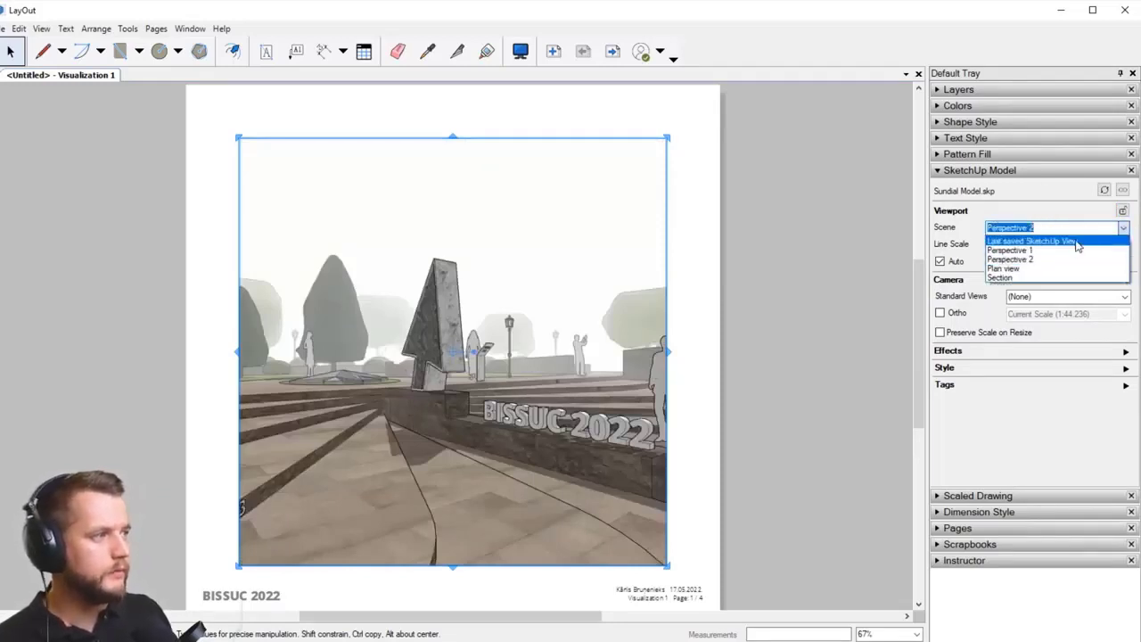
pyautogui.click(1039, 256)
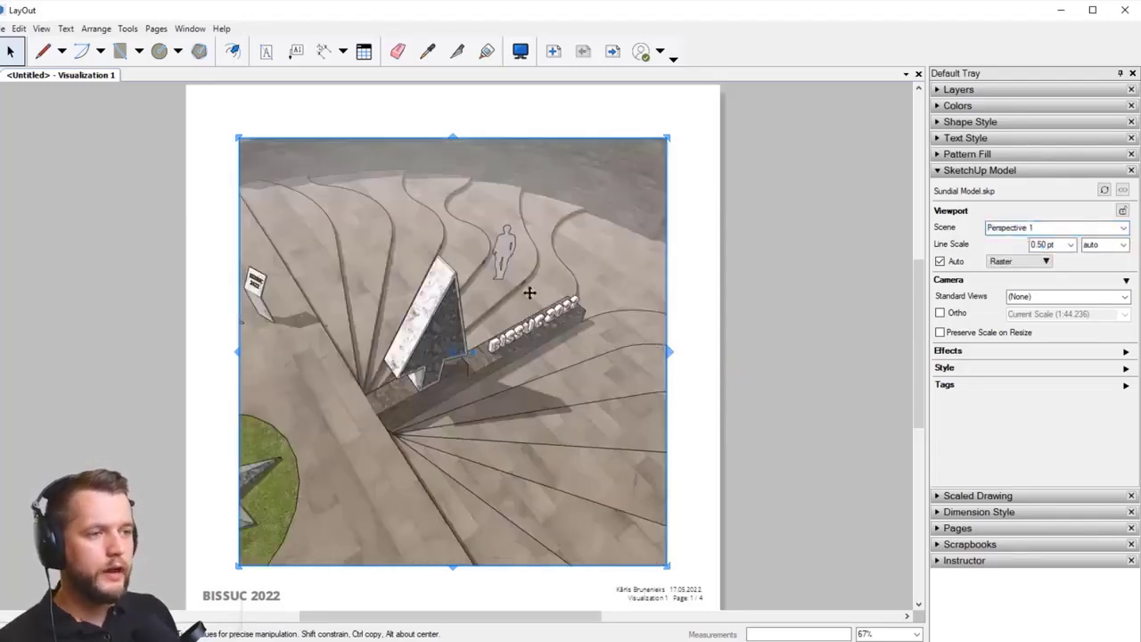
# Step: Show the page grid and enable grid snapping on the Visualization 1 page
pyautogui.scroll(-1, 512, 307)
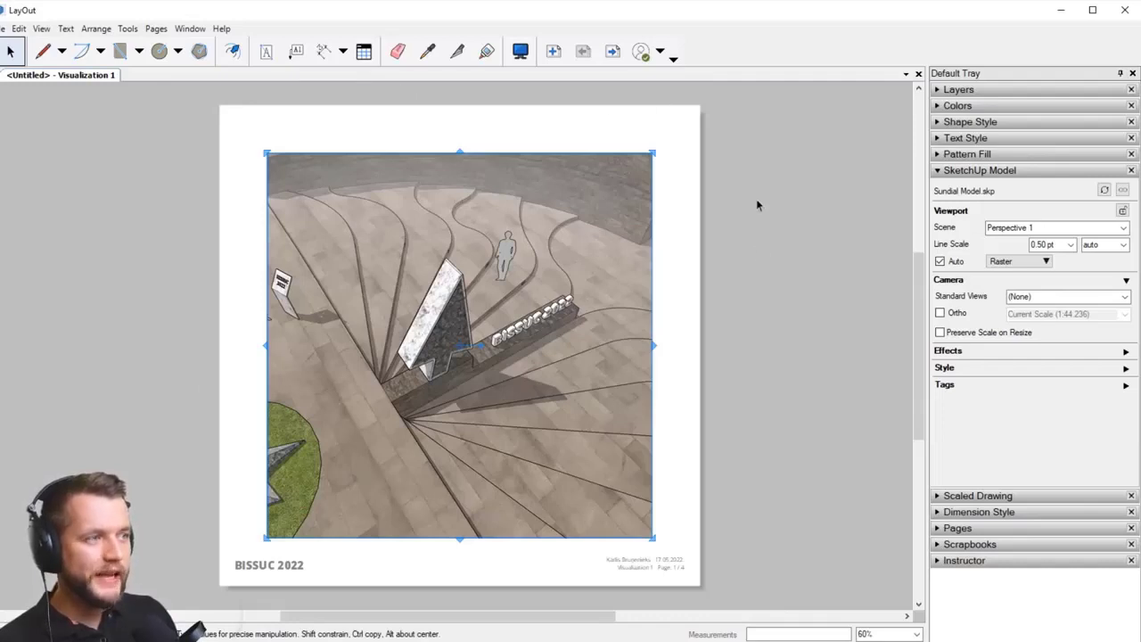
pyautogui.rightClick(683, 146)
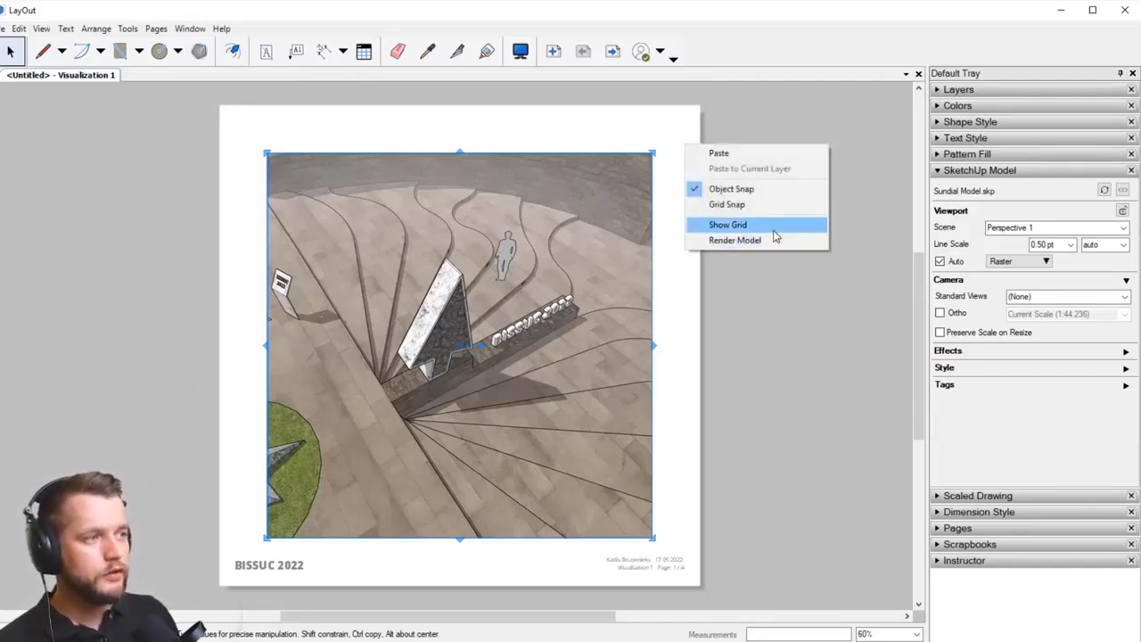
pyautogui.click(773, 229)
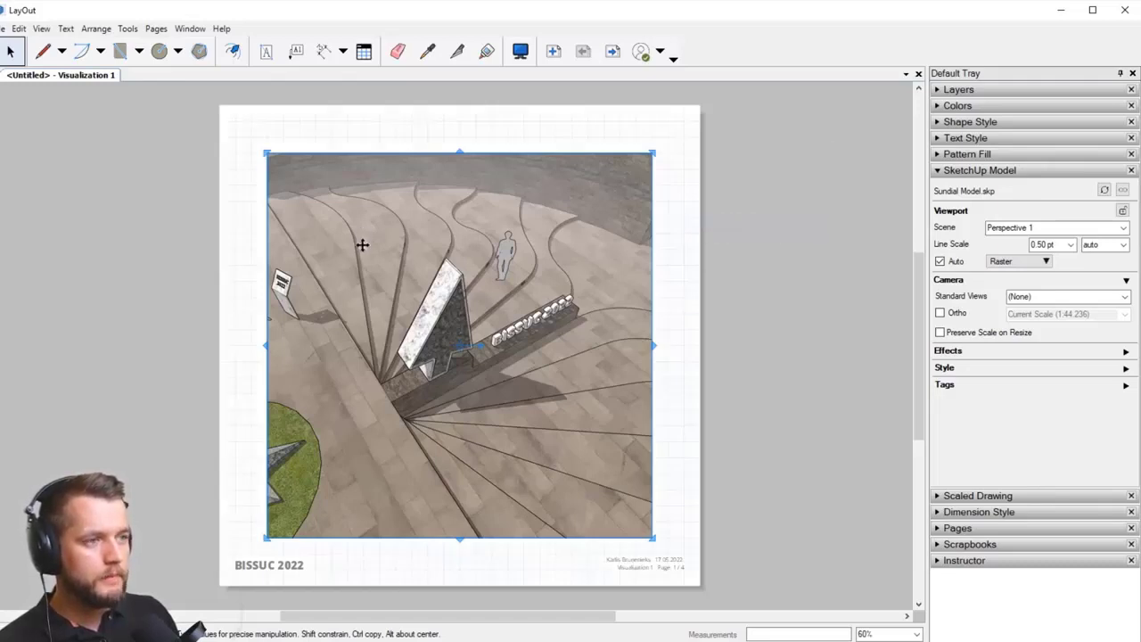
pyautogui.rightClick(229, 174)
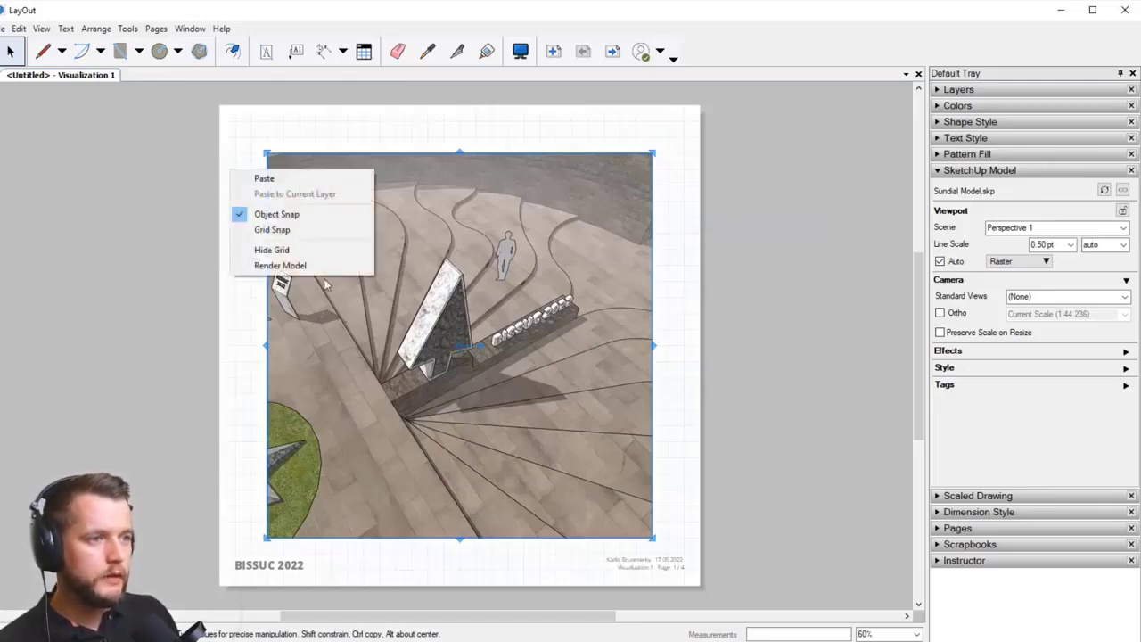
pyautogui.click(344, 230)
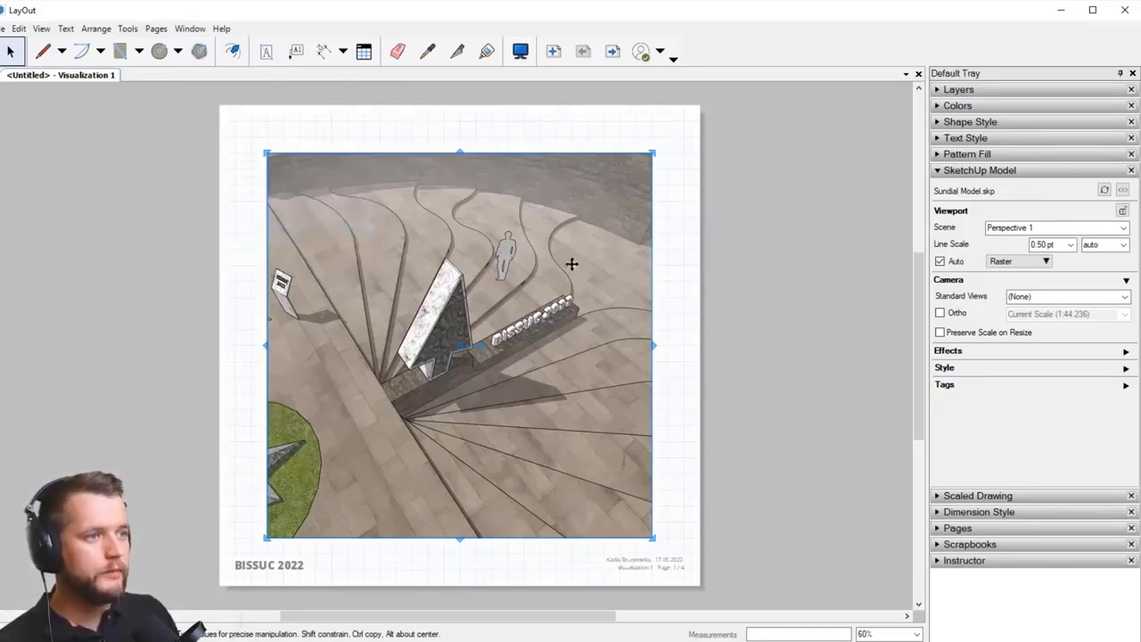
# Step: Move the viewport to the page's upper-left corner and scale it by 1.250, 1.146 to fill the page width above the title text
pyautogui.moveTo(438, 275); pyautogui.dragTo(388, 234)
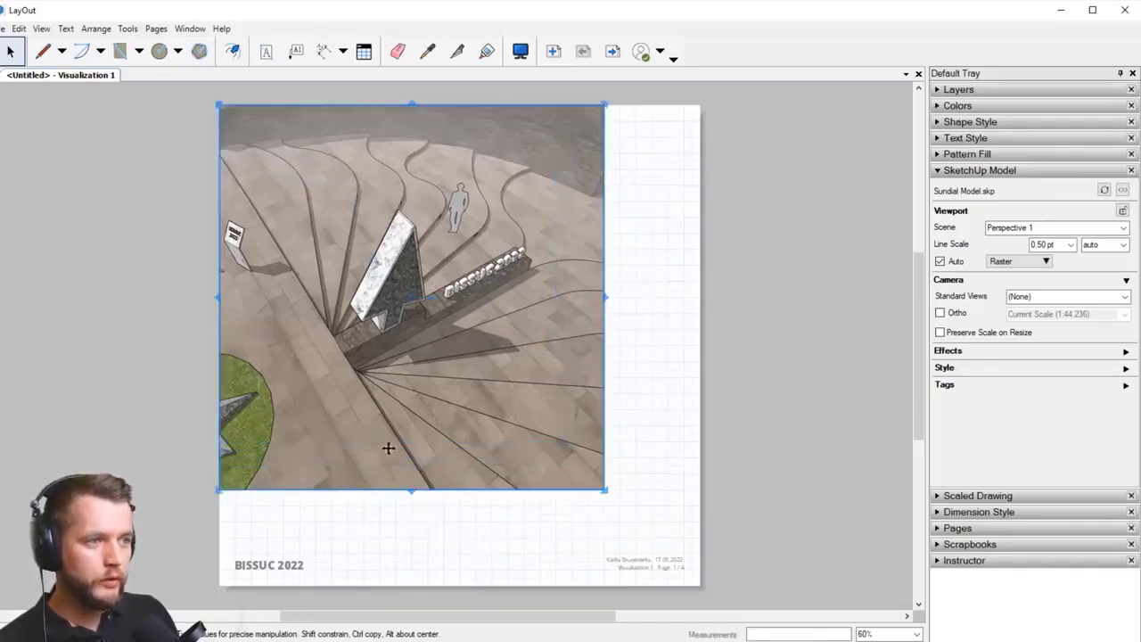
pyautogui.moveTo(606, 489); pyautogui.dragTo(701, 545)
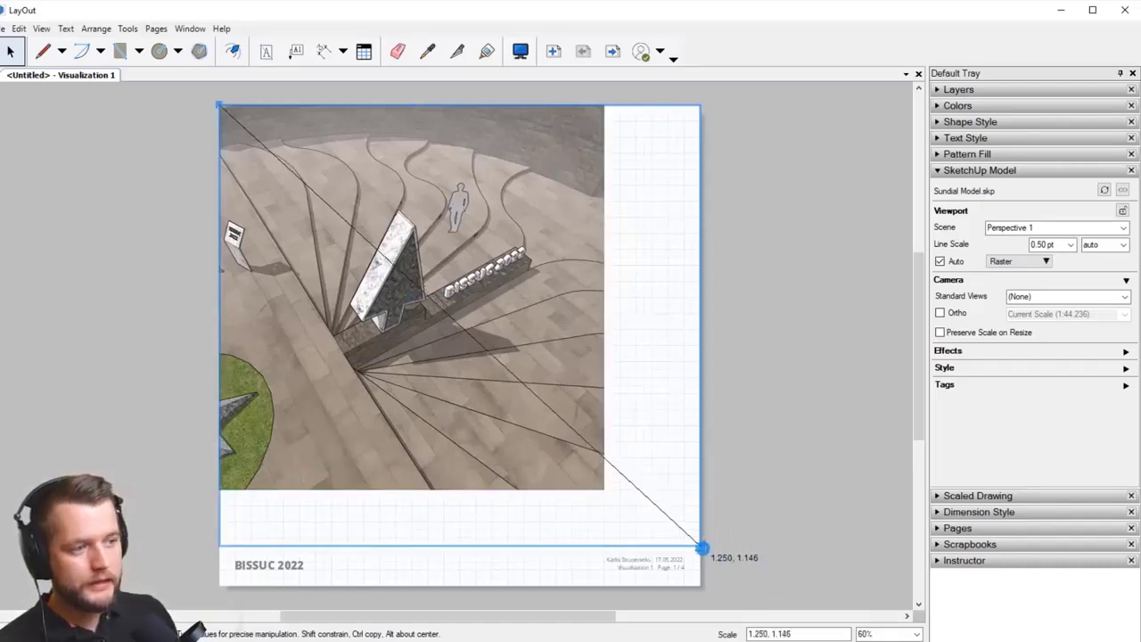
pyautogui.click(791, 511)
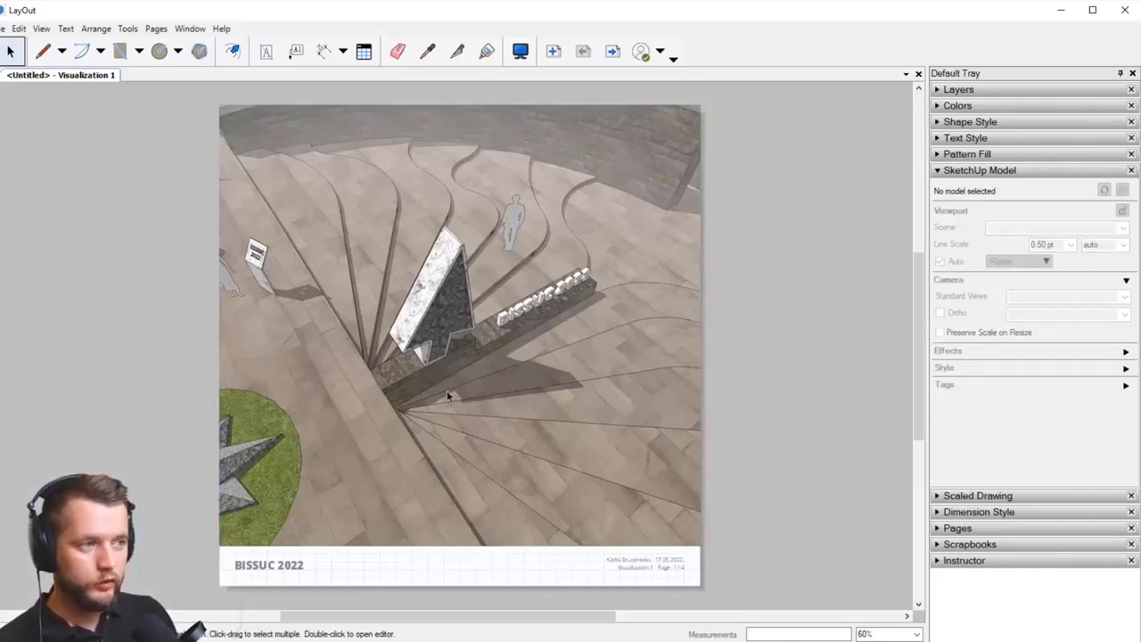
# Step: Disable grid snapping and hide the page grid
pyautogui.rightClick(749, 199)
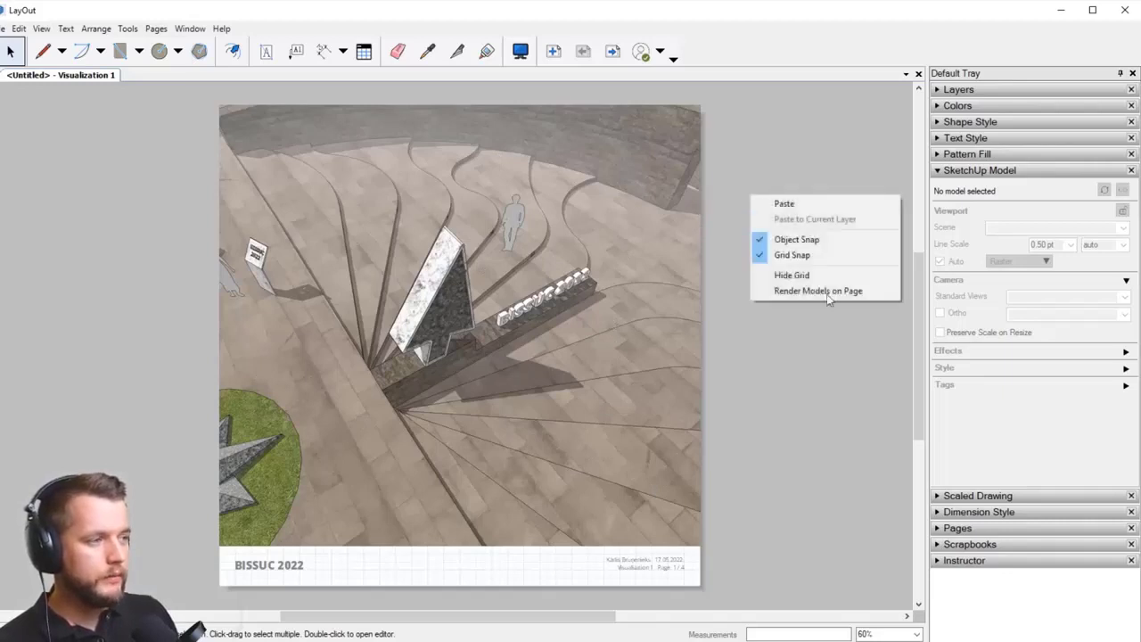
pyautogui.click(812, 255)
pyautogui.rightClick(722, 199)
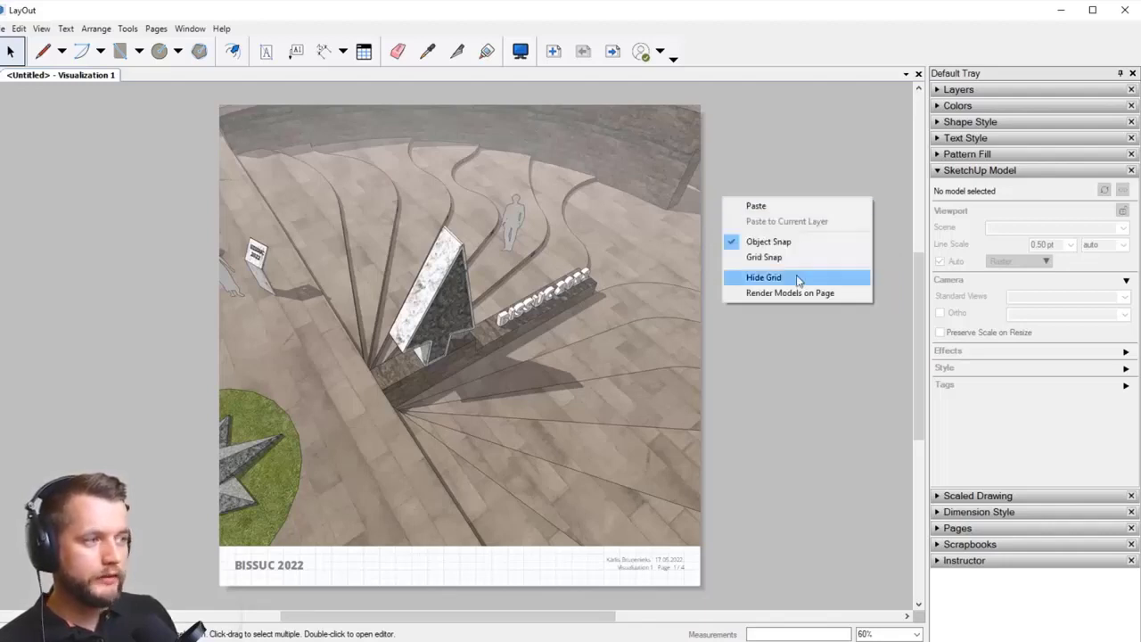
pyautogui.click(799, 278)
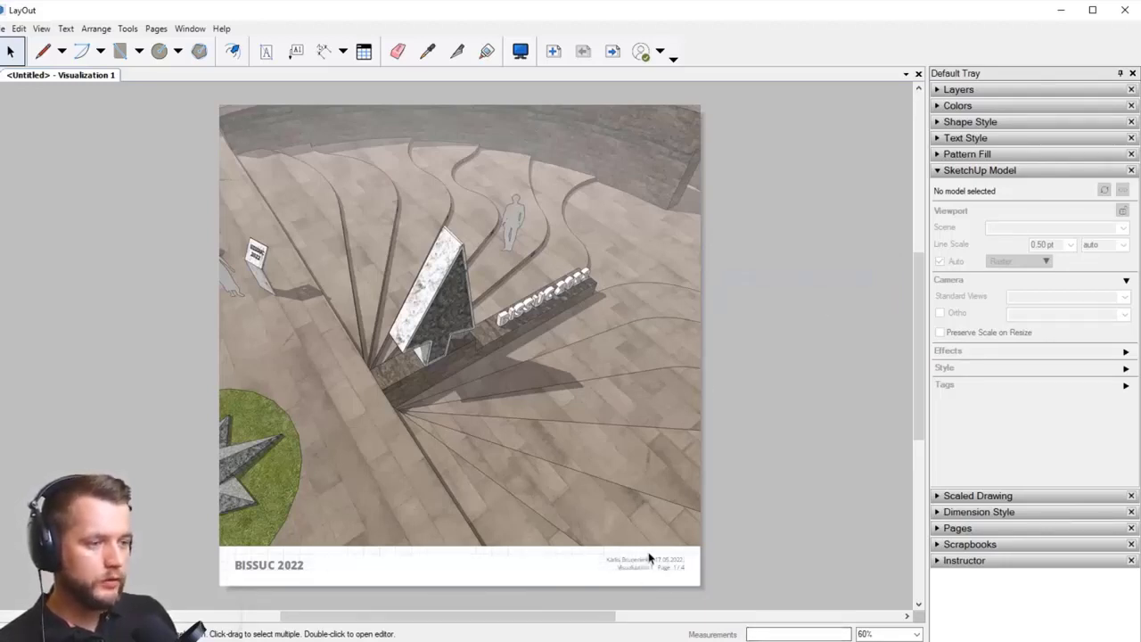
pyautogui.scroll(2, 727, 568)
pyautogui.scroll(-3, 764, 318)
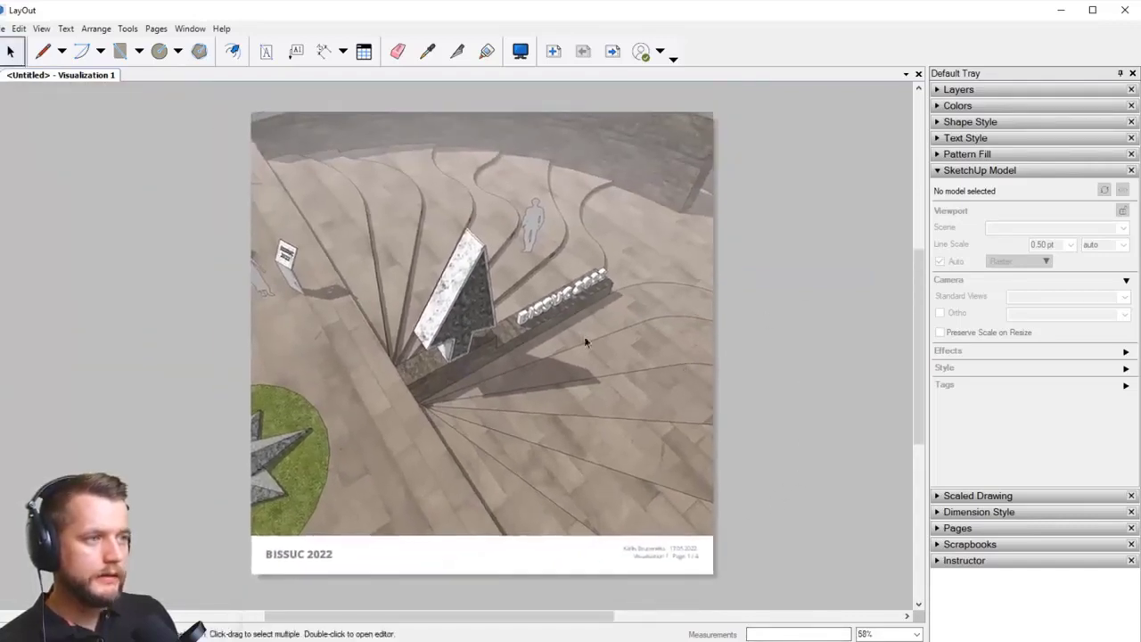
# Step: Copy the model viewport from Visualization 1 and paste it onto the empty Visualisation 2 page
pyautogui.click(609, 51)
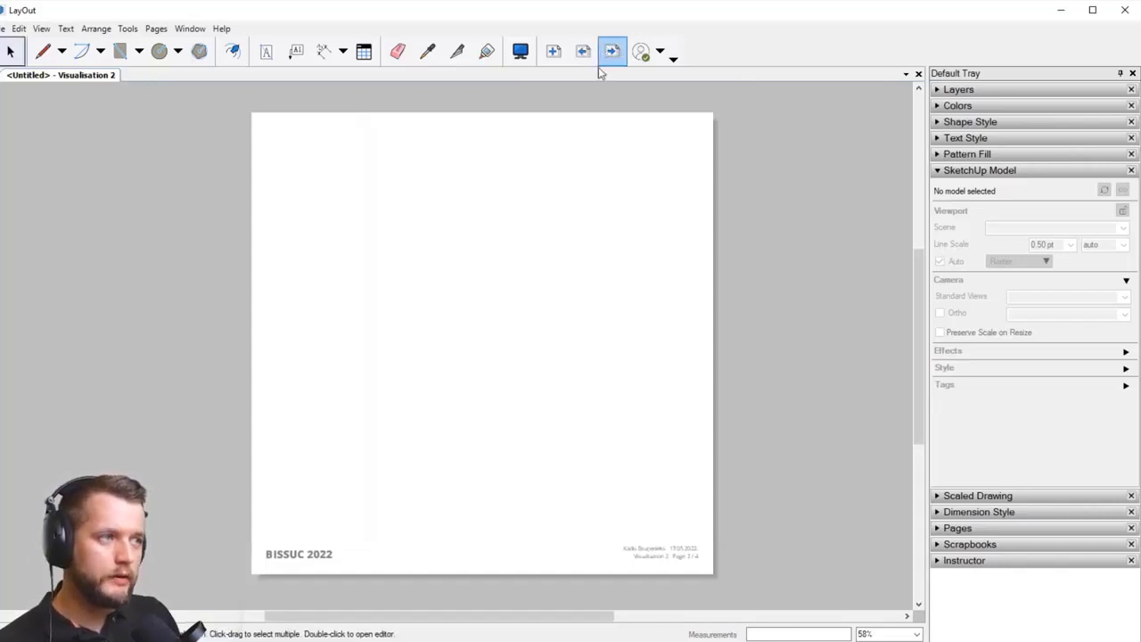
pyautogui.click(583, 51)
pyautogui.click(463, 205)
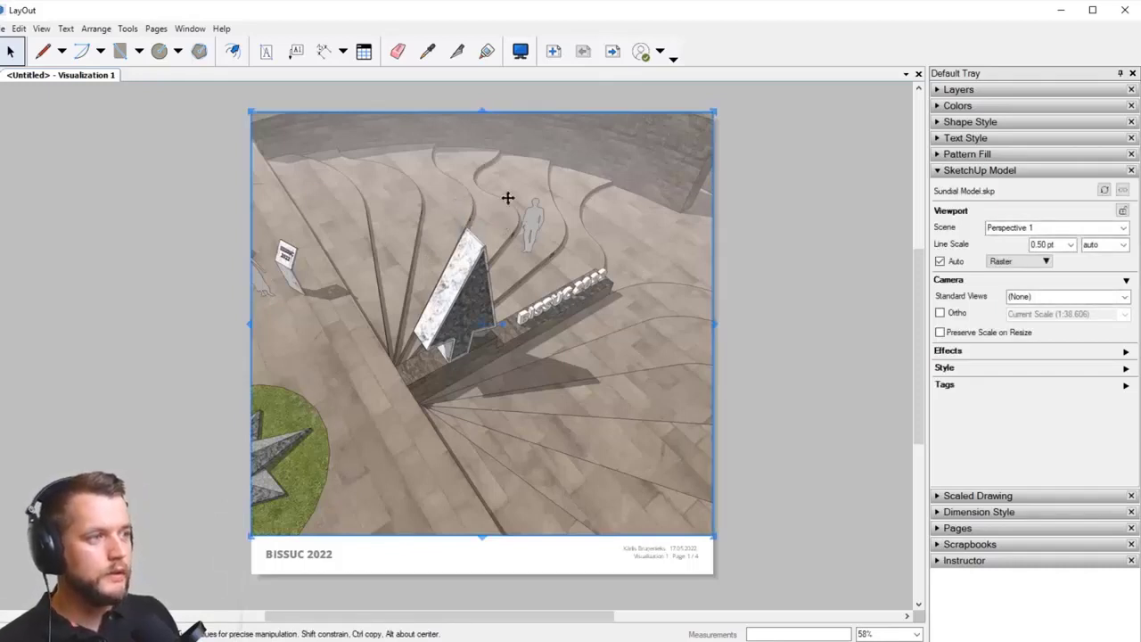
pyautogui.click(611, 52)
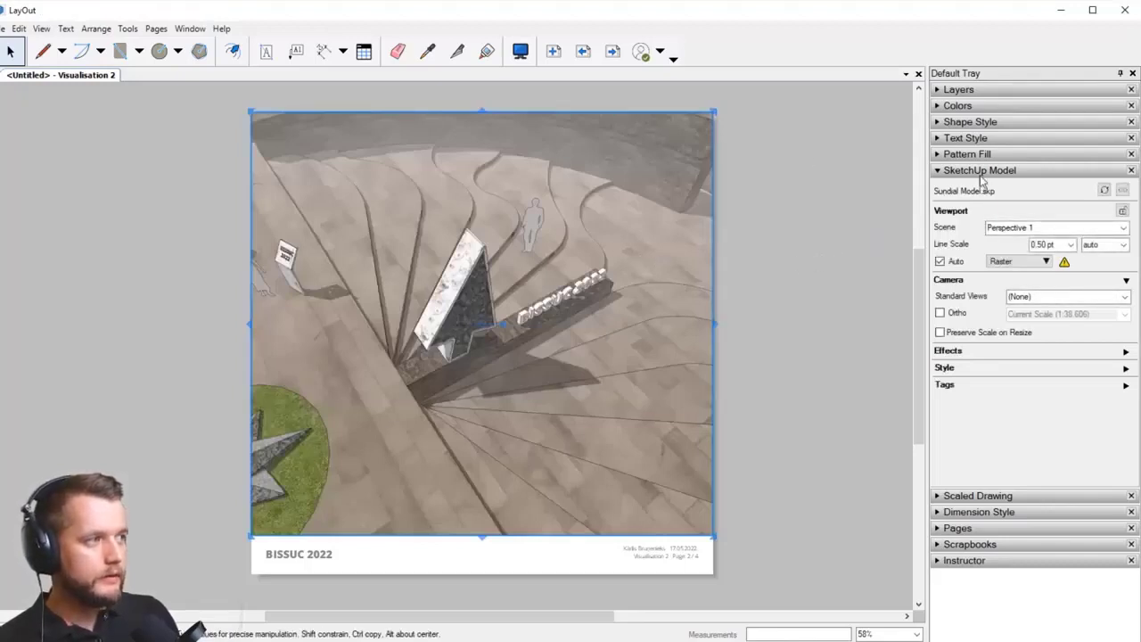
# Step: Set the pasted viewport's scene to Perspective 2 and return to the Visualization 1 page
pyautogui.click(1125, 228)
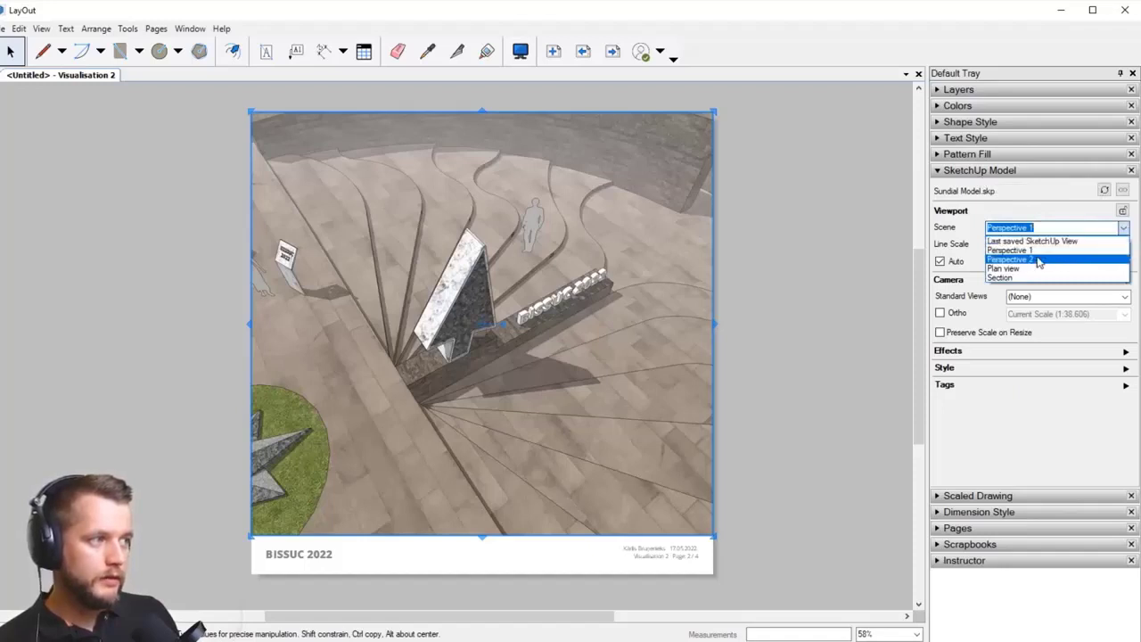
pyautogui.click(1071, 246)
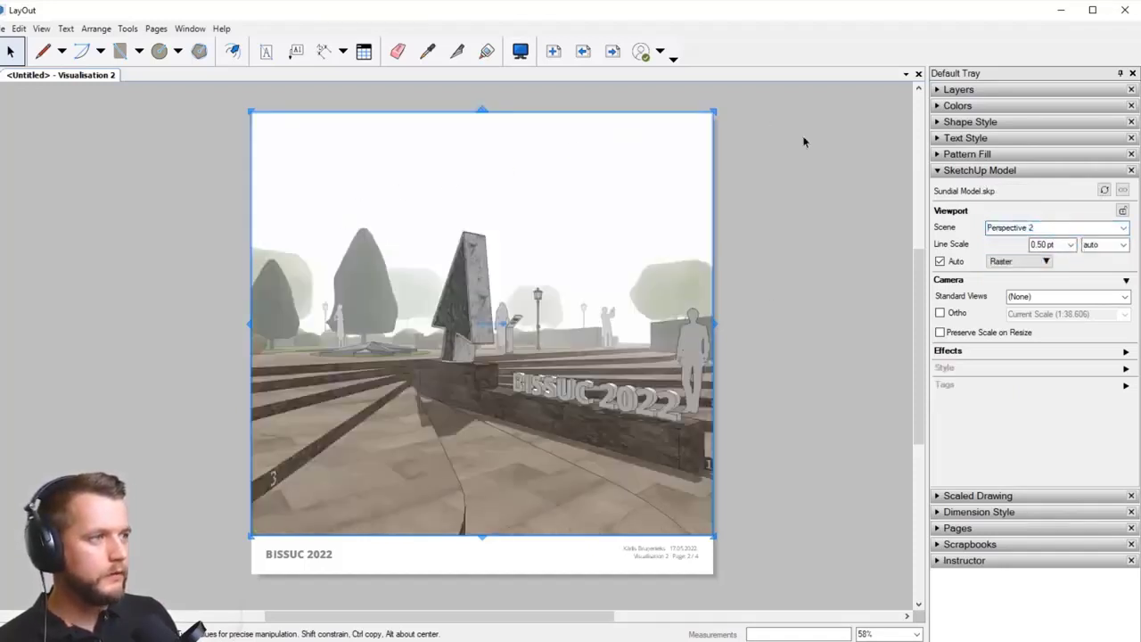
pyautogui.click(582, 51)
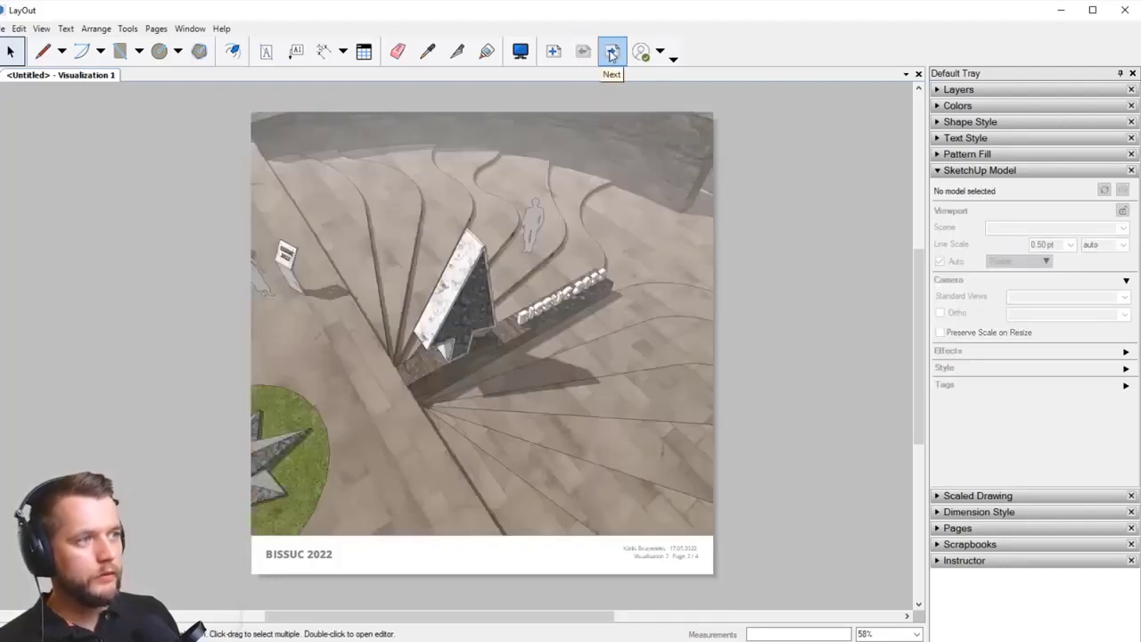
# Step: Paste the copied model viewport onto the Plan view page and set its scene to Plan view
pyautogui.click(611, 52)
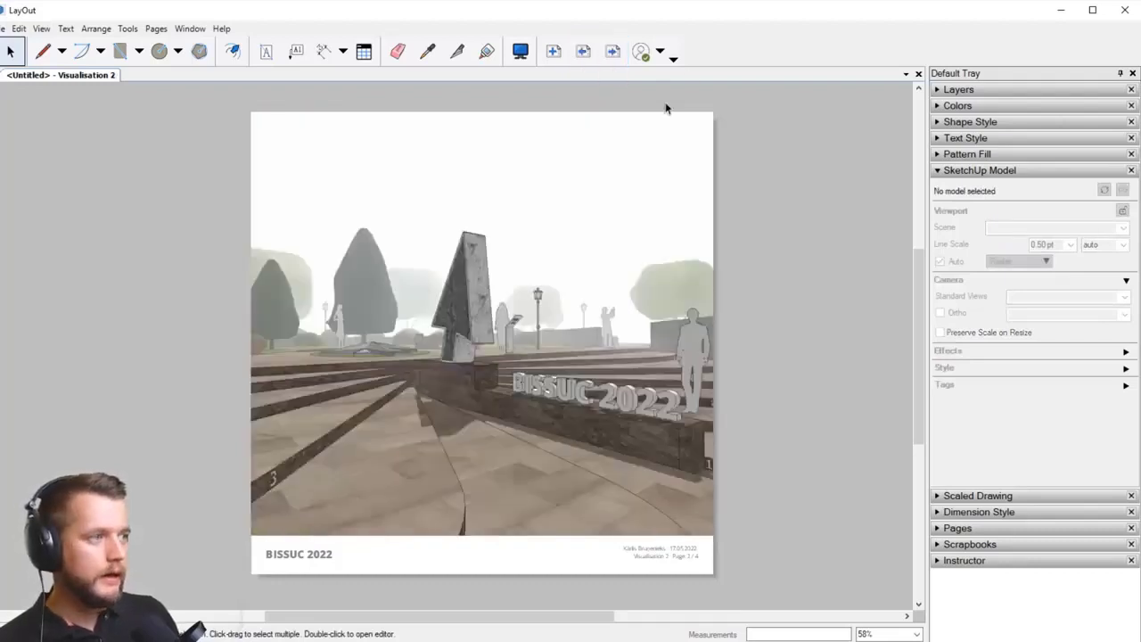
pyautogui.click(610, 55)
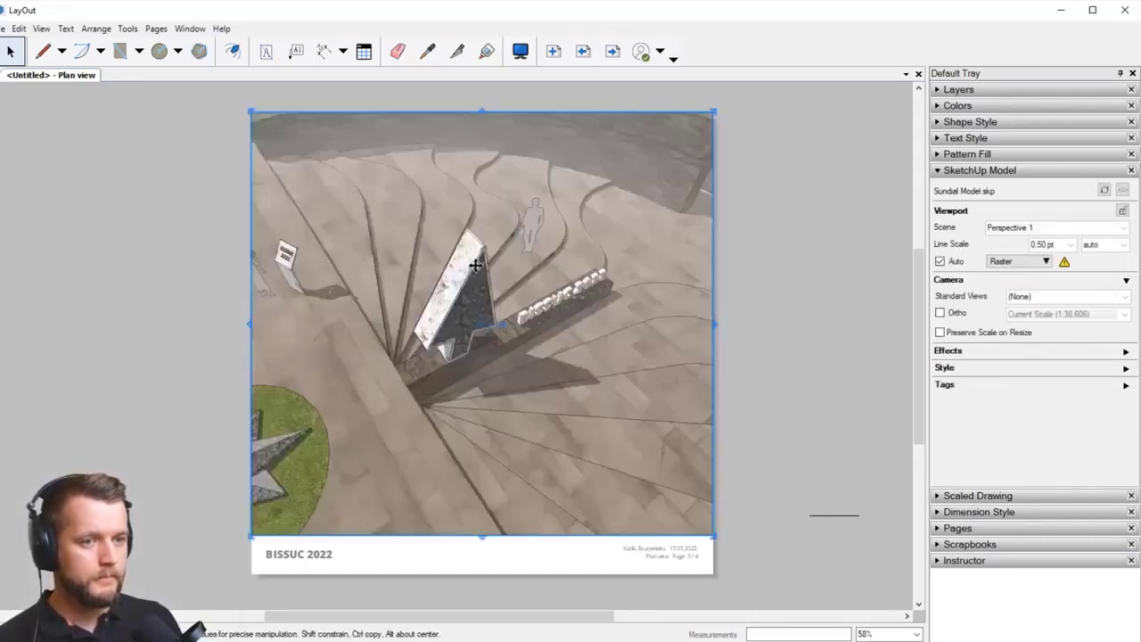
pyautogui.click(1124, 230)
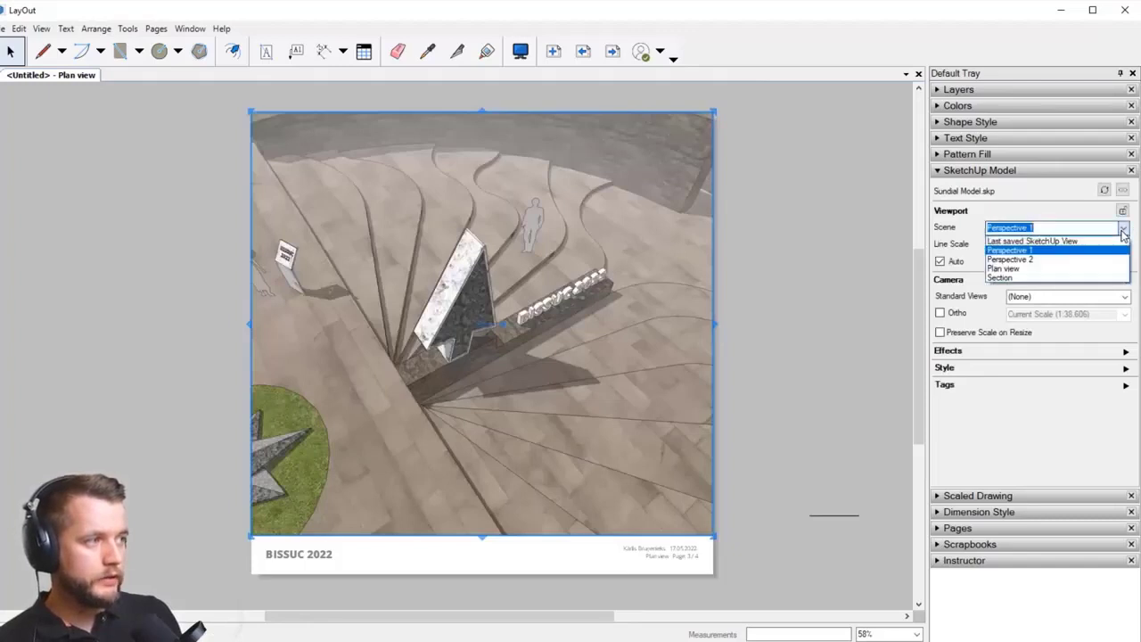
pyautogui.click(1046, 270)
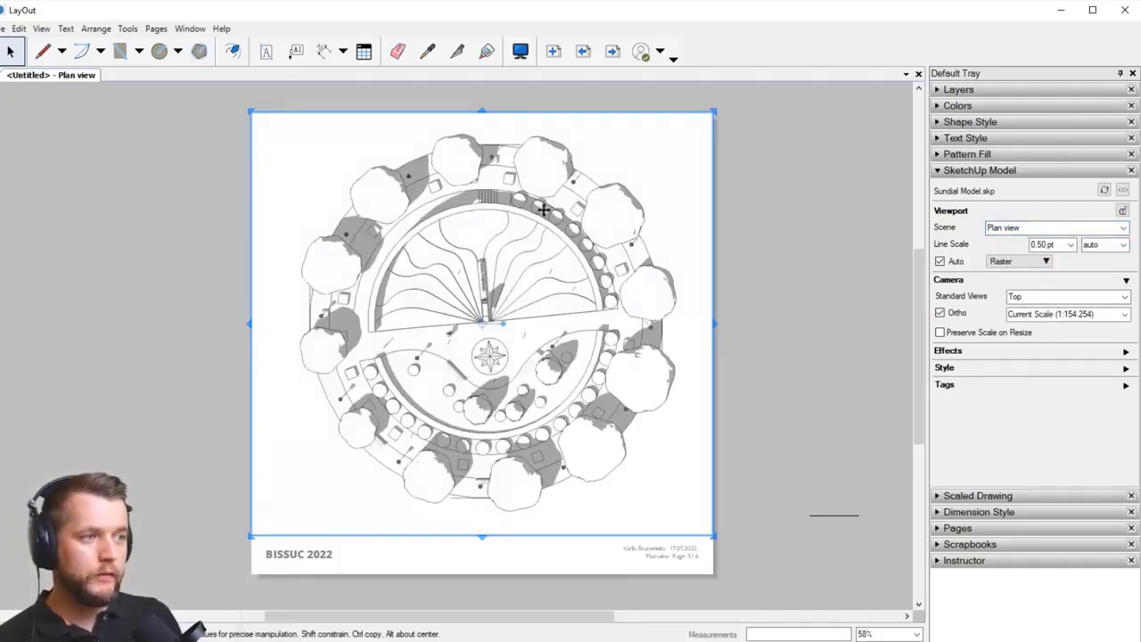
pyautogui.click(753, 370)
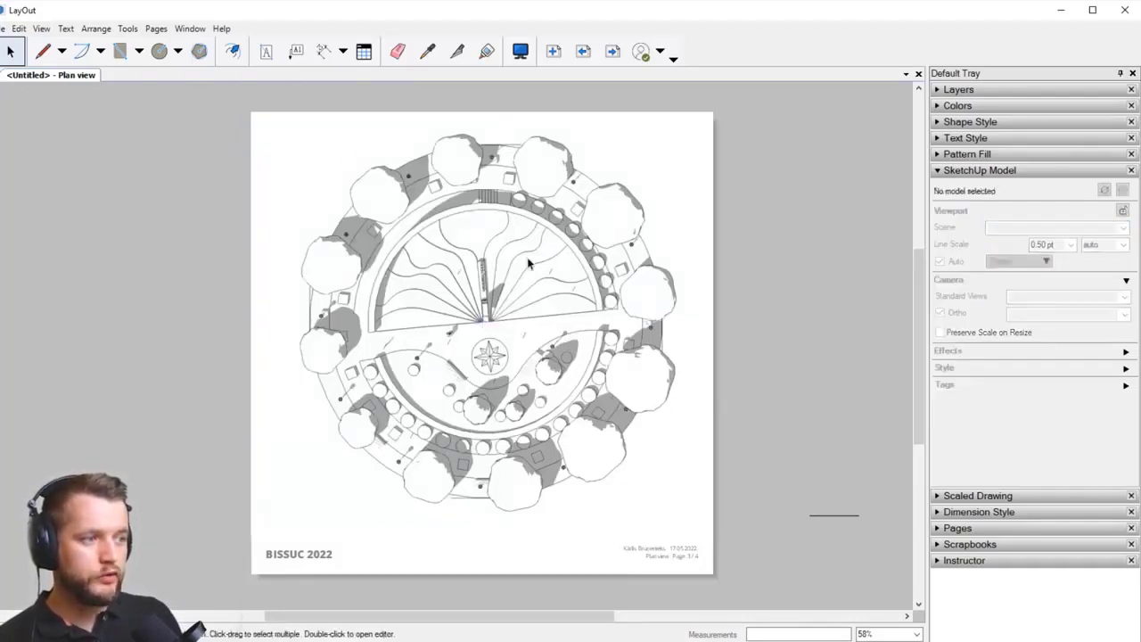
# Step: In the plan viewport's Vegetation tag folder, hide the 3D-proxy tag, both Face-me tags and the second Top-view tag
pyautogui.scroll(1, 589, 278)
pyautogui.scroll(-2, 512, 294)
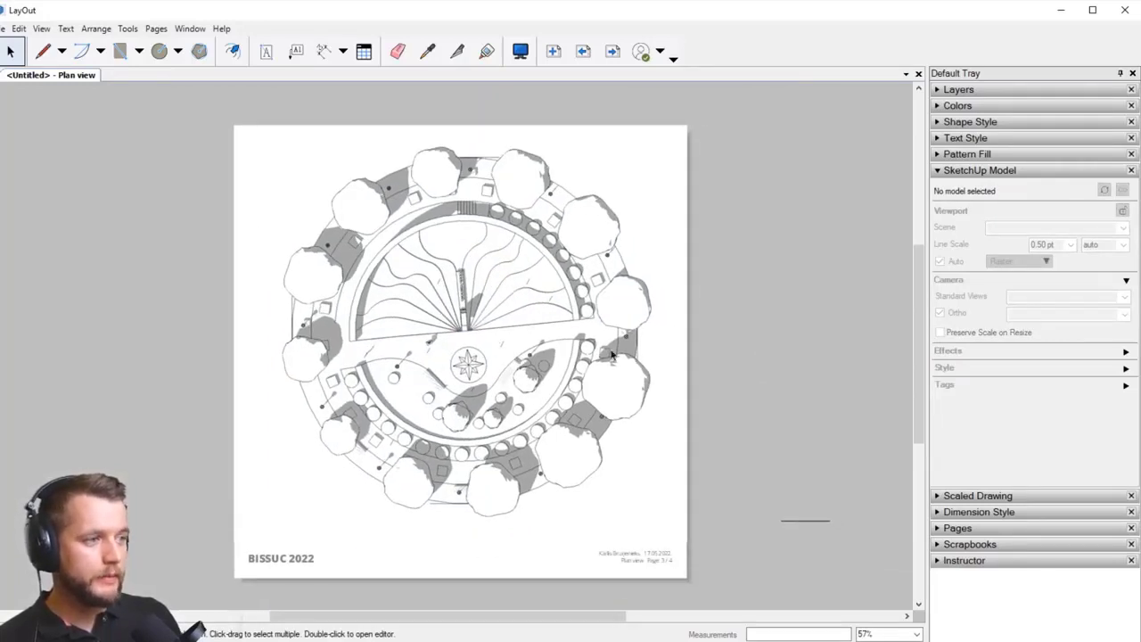
pyautogui.click(490, 359)
pyautogui.scroll(1, 491, 352)
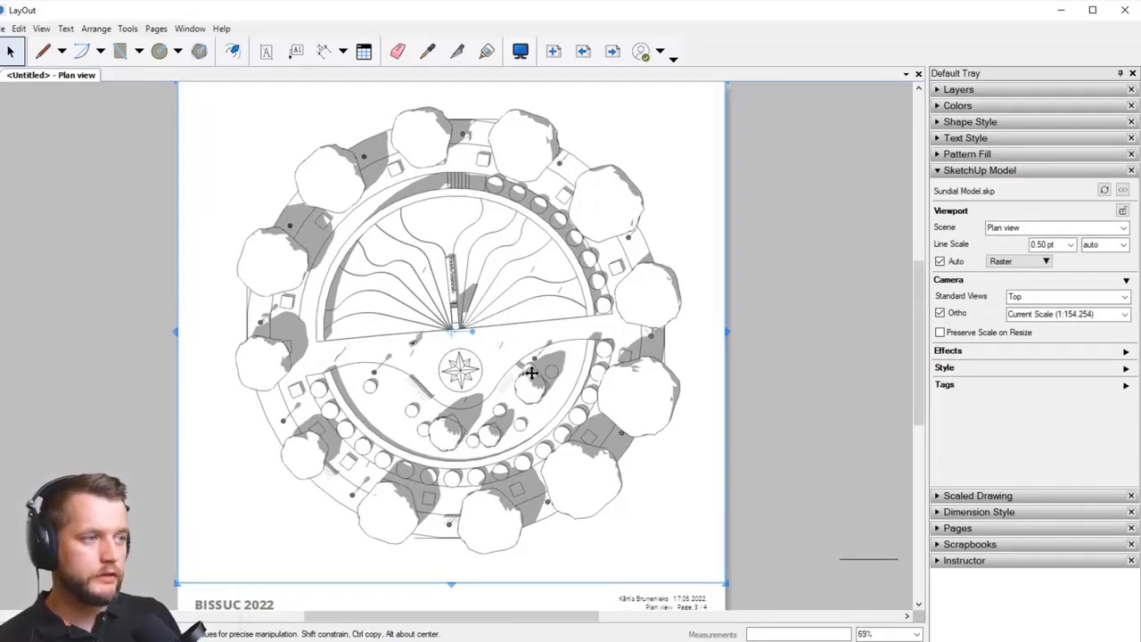
pyautogui.doubleClick(561, 308)
pyautogui.moveTo(560, 312); pyautogui.dragTo(560, 314, button='middle')
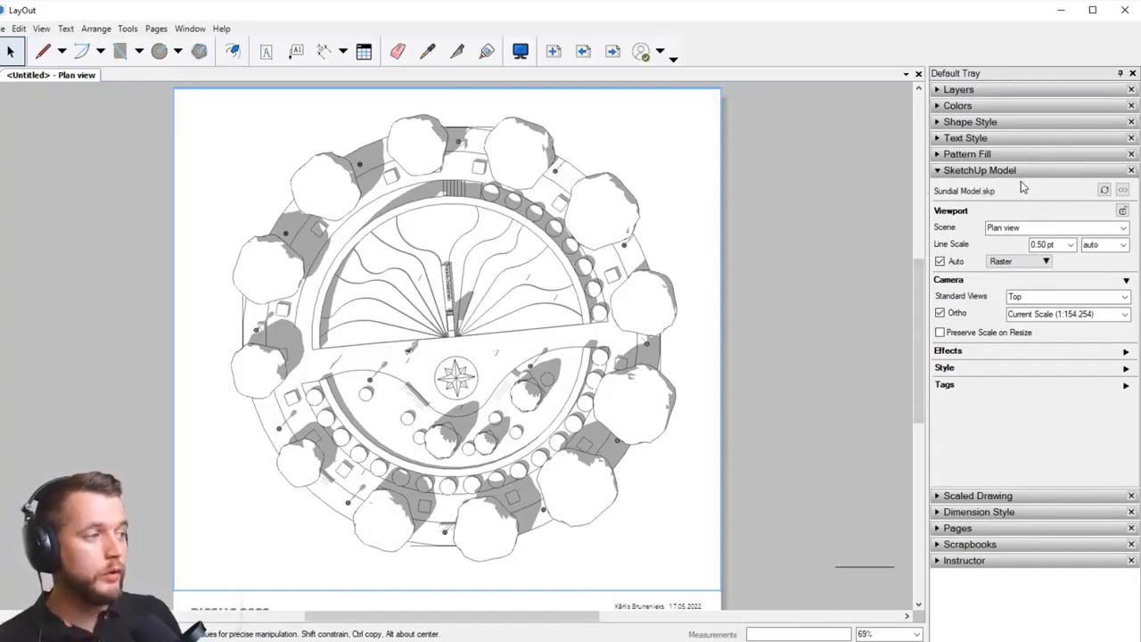
pyautogui.click(1125, 388)
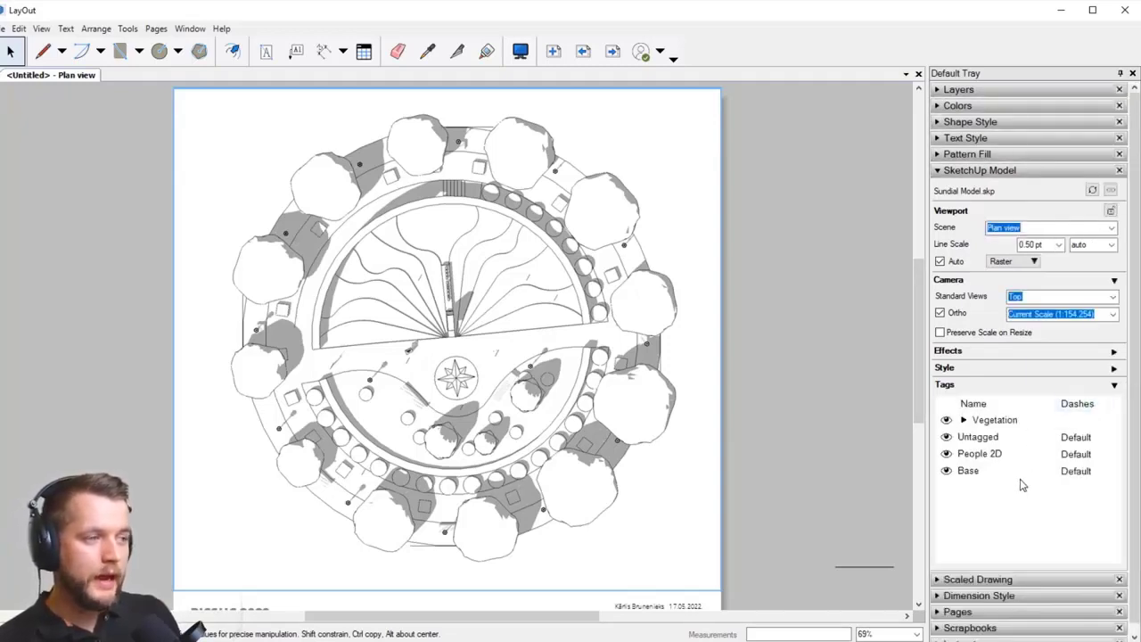
pyautogui.click(963, 420)
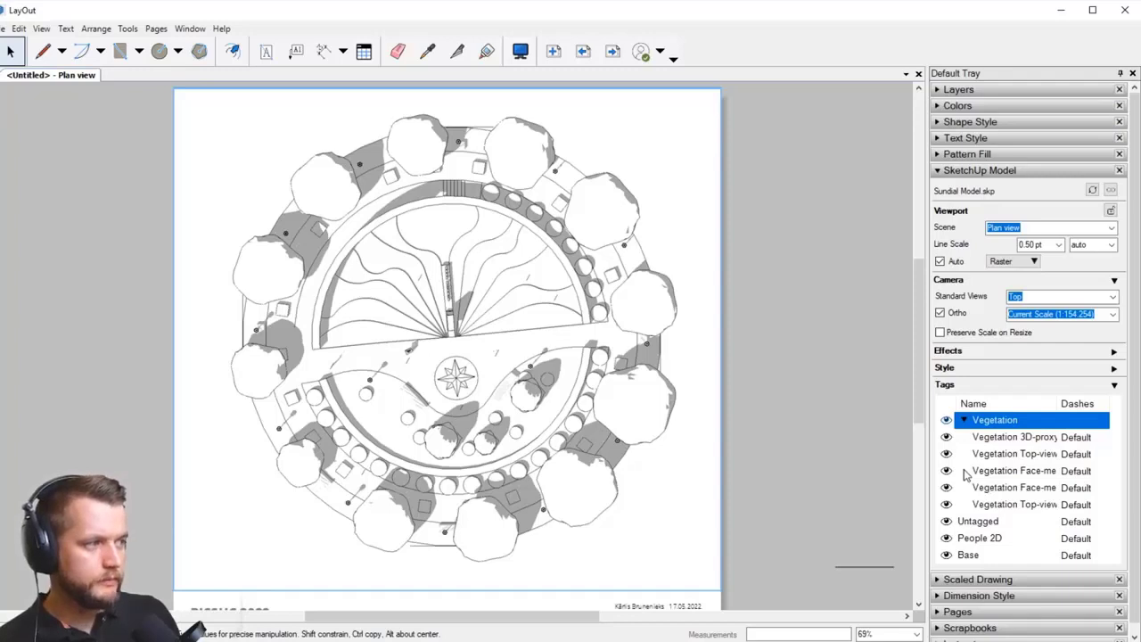
pyautogui.click(950, 440)
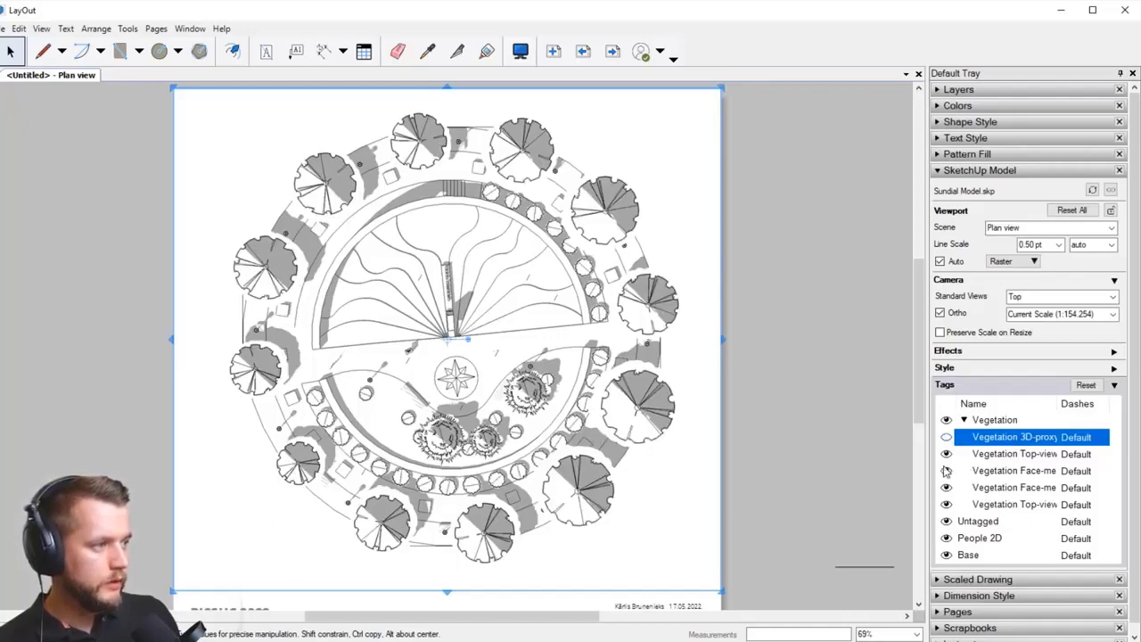
pyautogui.click(946, 471)
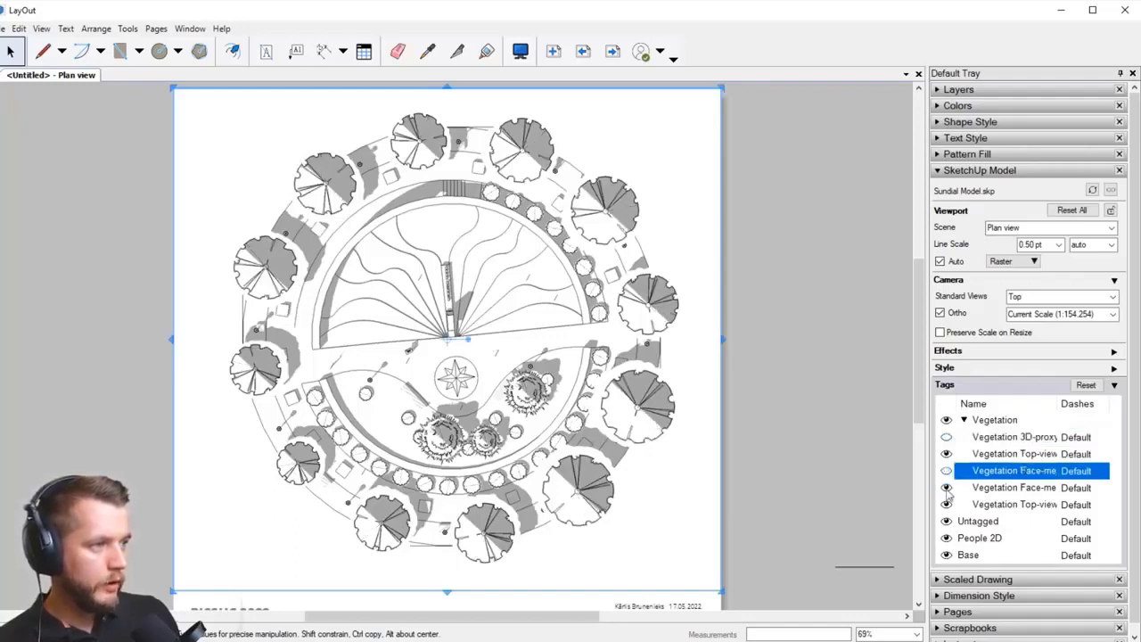
pyautogui.click(945, 487)
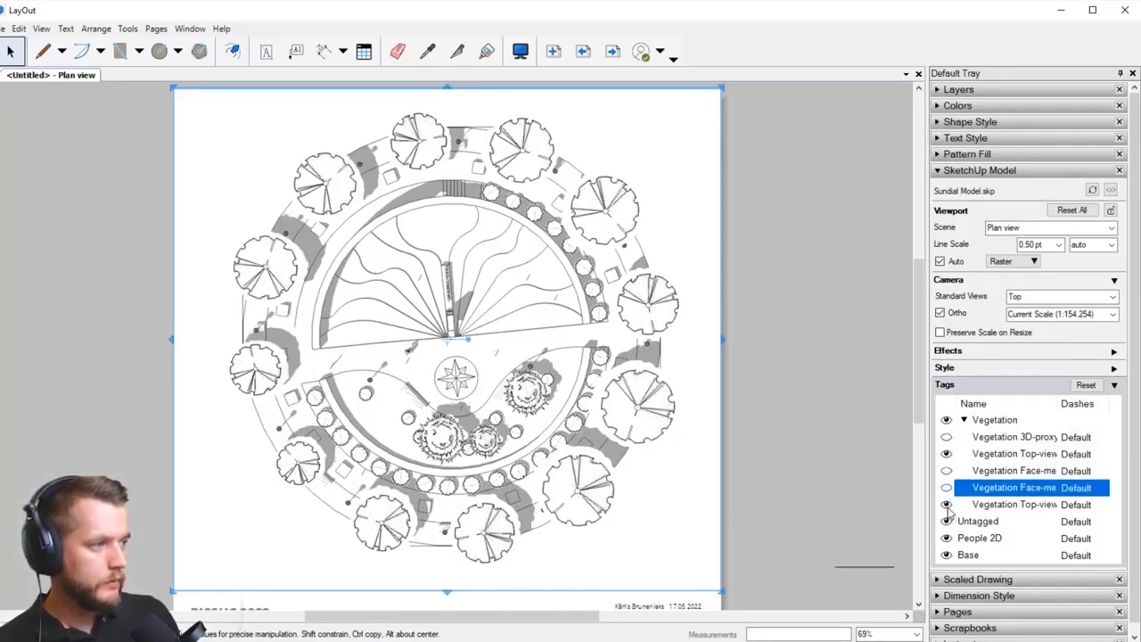
pyautogui.click(947, 504)
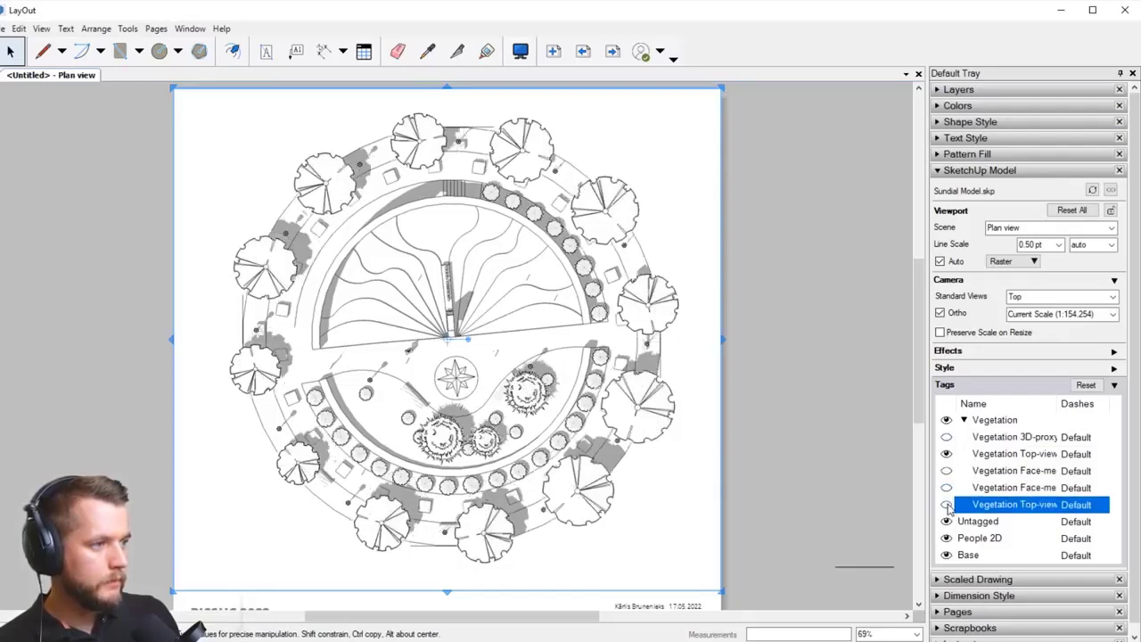
pyautogui.click(1007, 456)
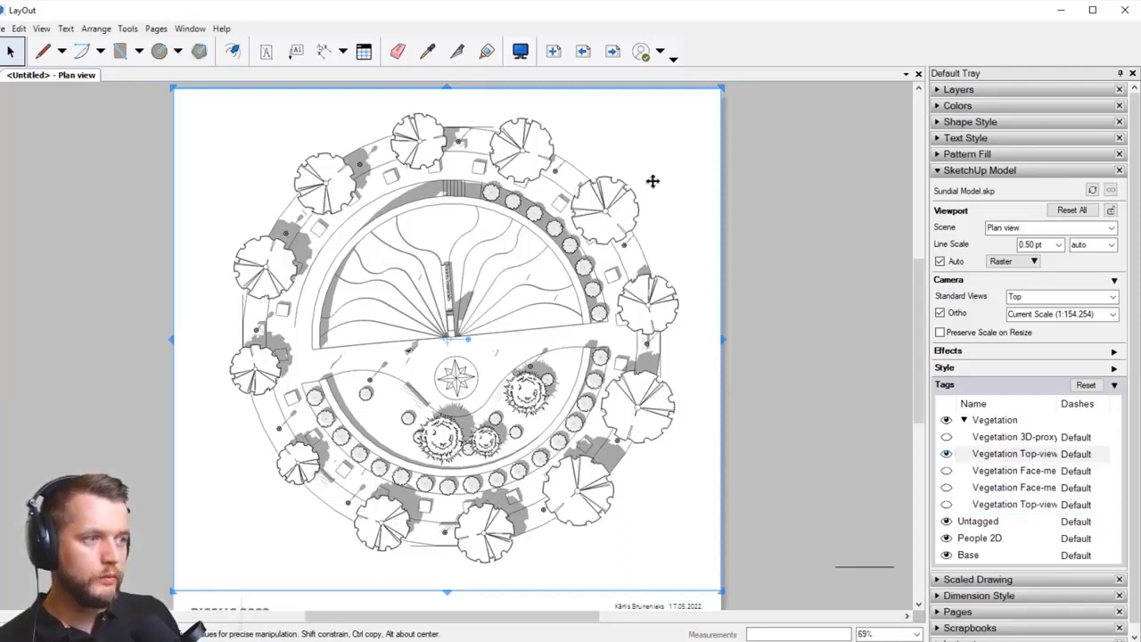
# Step: Switch the plan viewport's rendering from Raster to Vector and accept the notice about complex styles
pyautogui.scroll(1, 450, 155)
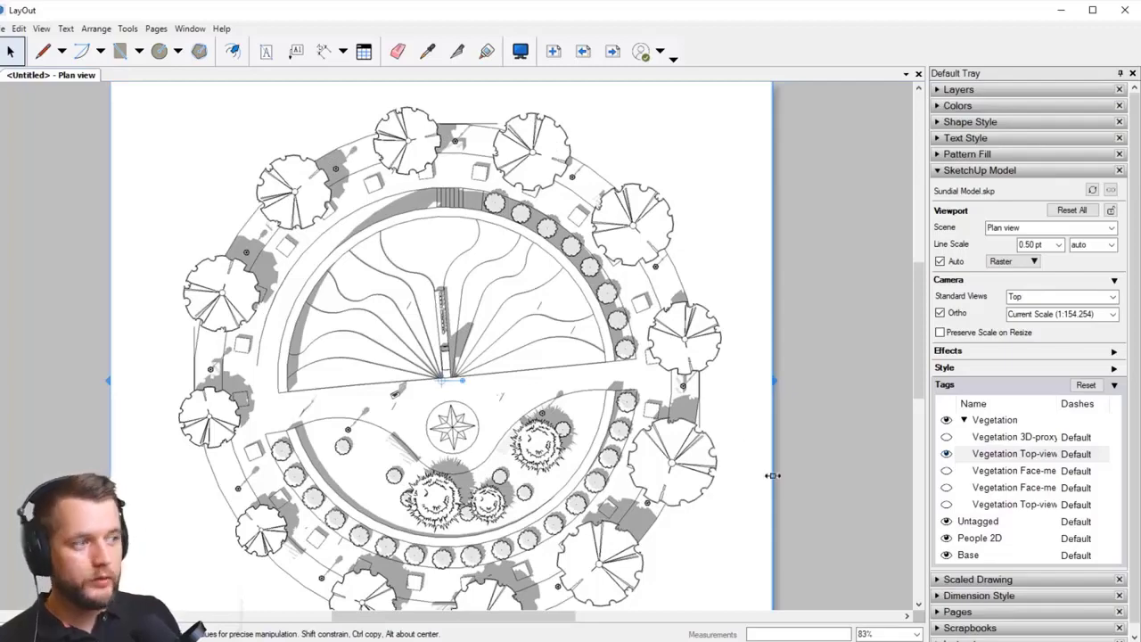
pyautogui.scroll(6, 651, 358)
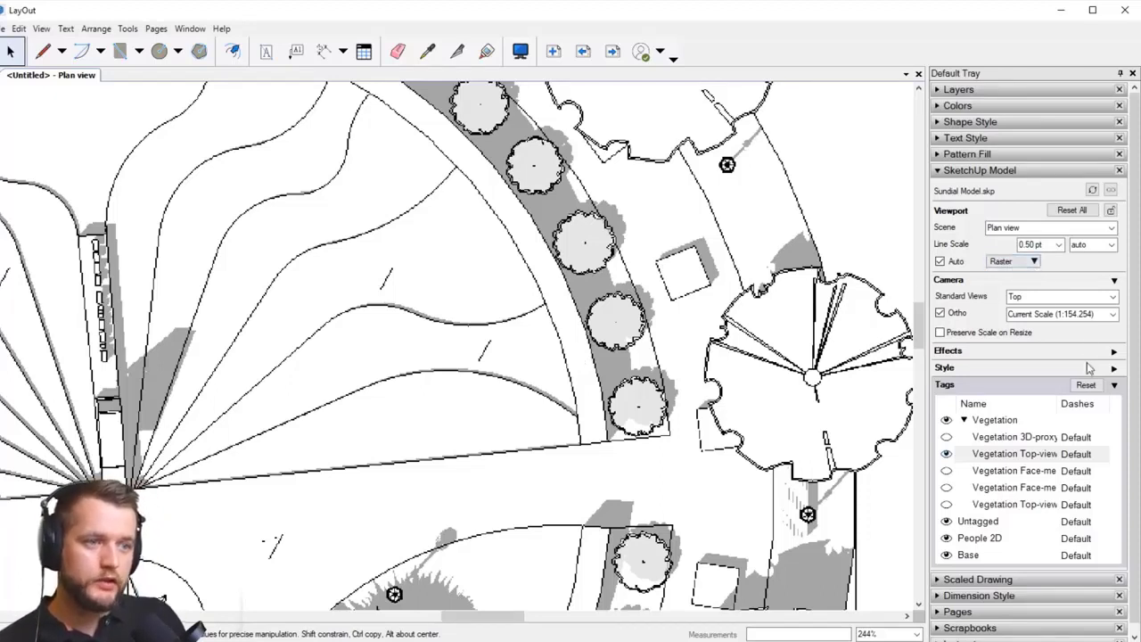
pyautogui.click(1115, 386)
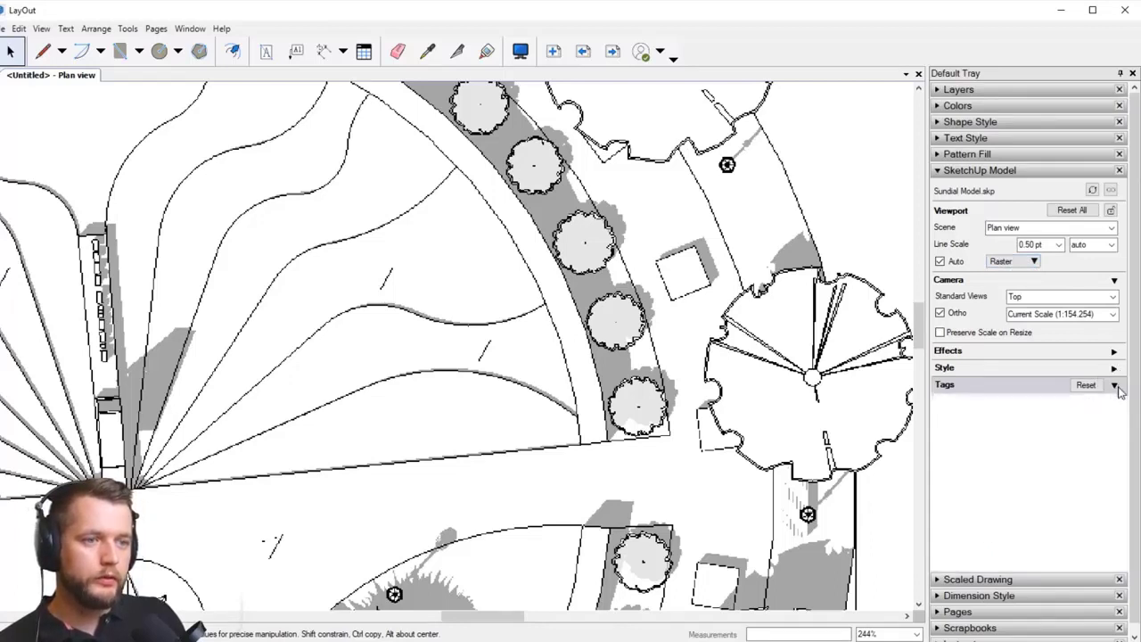
pyautogui.click(1037, 265)
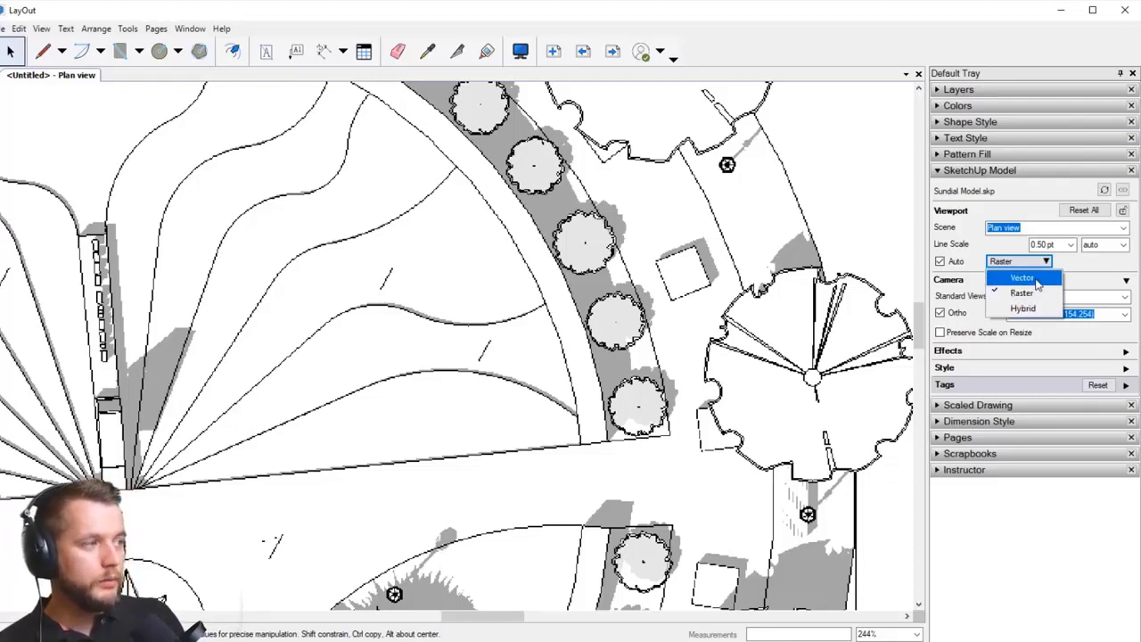
pyautogui.click(1022, 278)
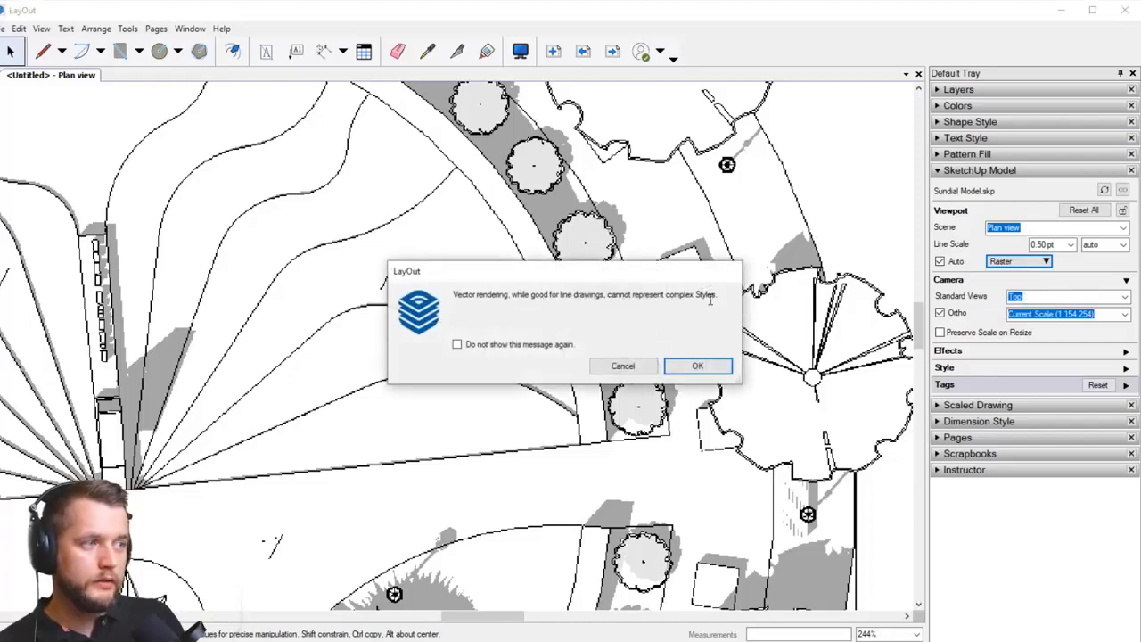
pyautogui.click(698, 366)
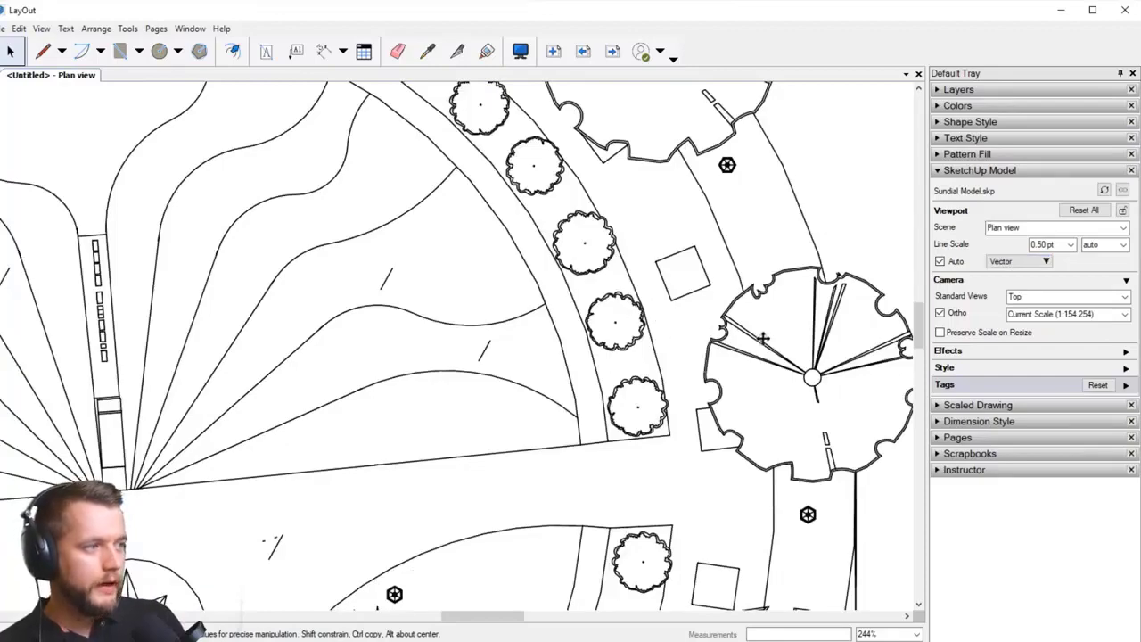
# Step: Examine the vector linework of the plan, both up close around the planting and across the whole drawing
pyautogui.scroll(-3, 678, 365)
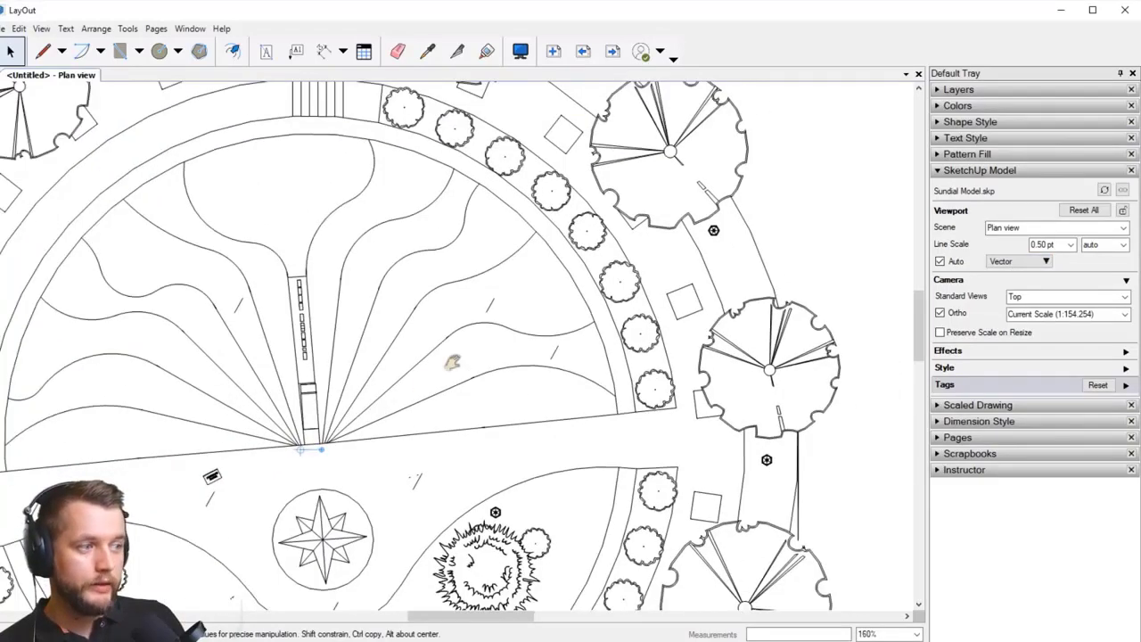
pyautogui.moveTo(452, 363)
pyautogui.mouseDown(button='middle')
pyautogui.moveTo(641, 119)
pyautogui.moveTo(608, 383)
pyautogui.moveTo(550, 535)
pyautogui.mouseUp(button='middle')
pyautogui.scroll(5, 484, 339)
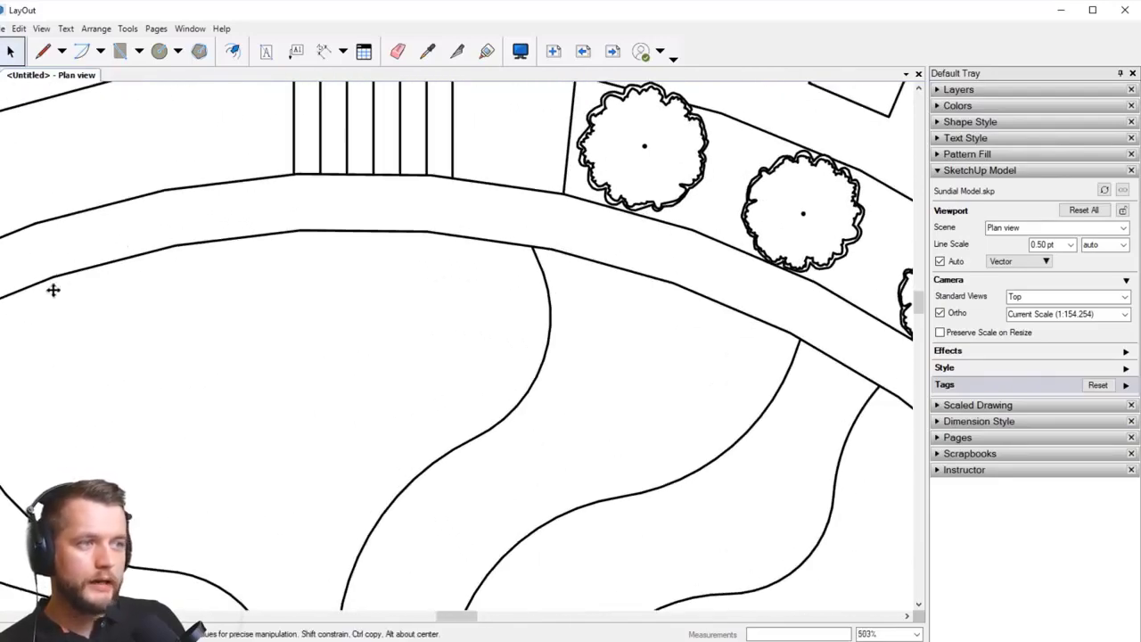
pyautogui.scroll(-5, 544, 401)
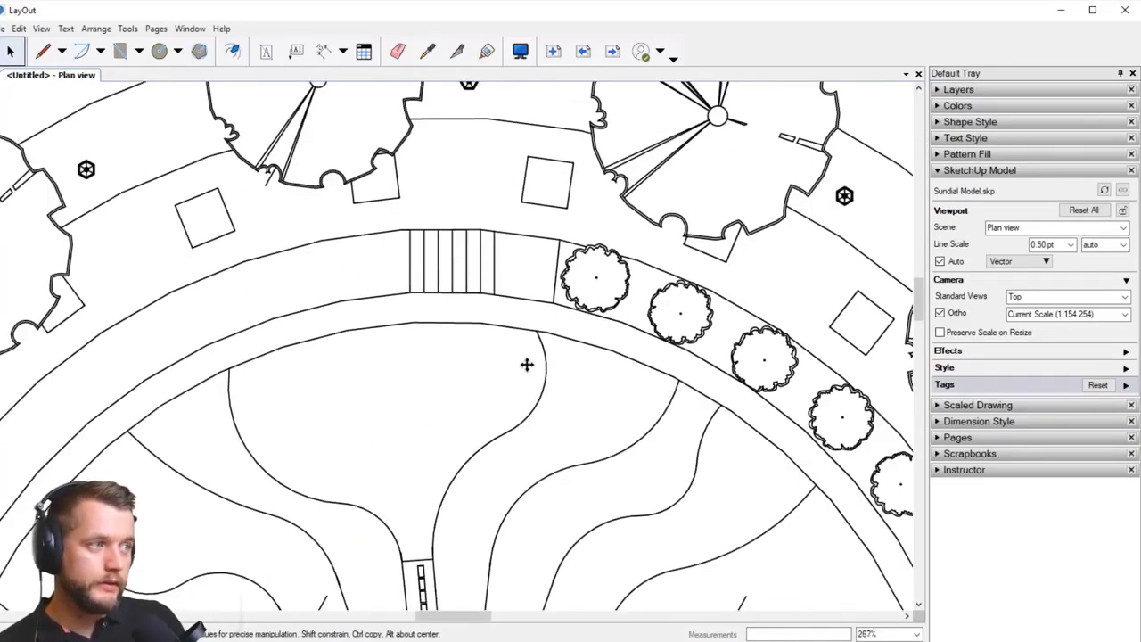
pyautogui.scroll(-5, 535, 303)
pyautogui.scroll(2, 541, 304)
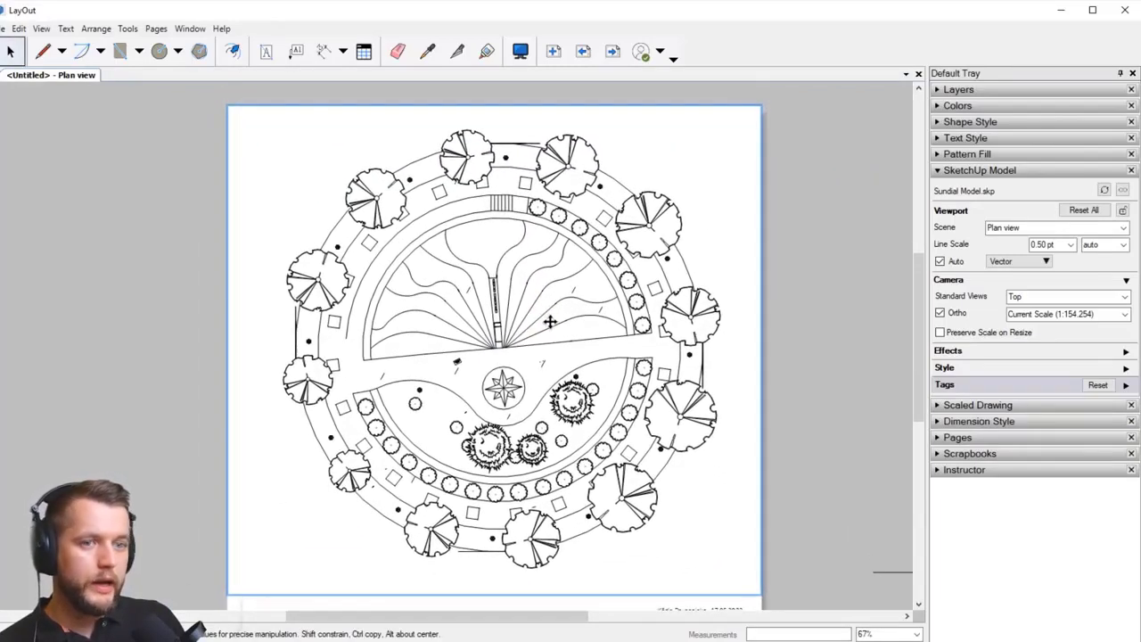
pyautogui.scroll(1, 585, 322)
pyautogui.moveTo(736, 310); pyautogui.dragTo(695, 307, button='middle')
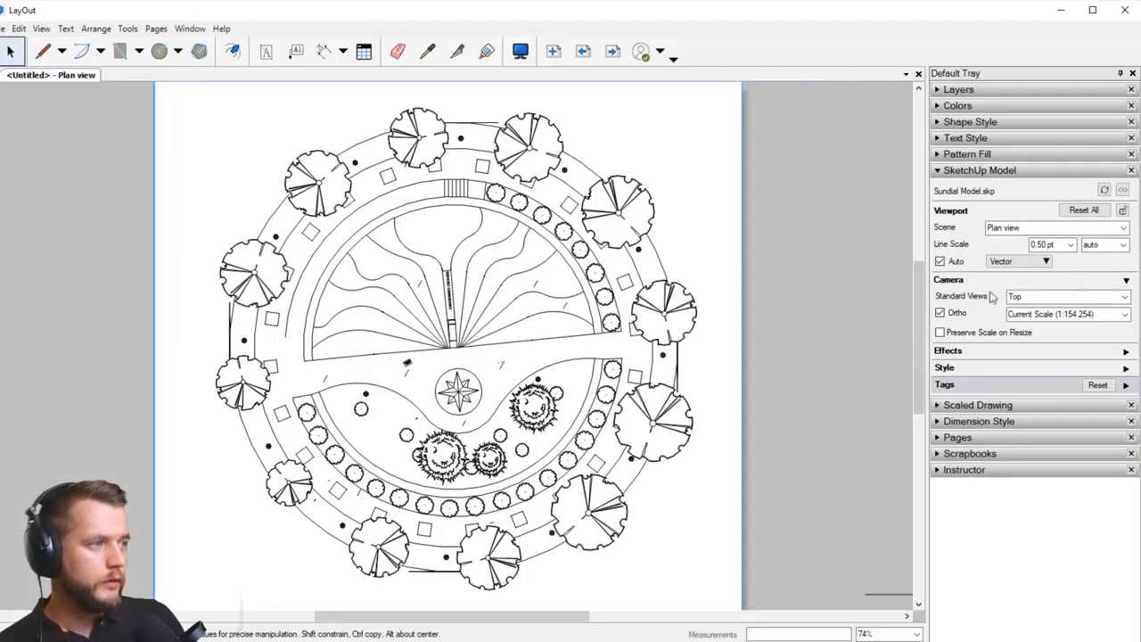
# Step: Set the plan viewport's line scale to 0.10 pt and check the line weight in detail and at page scale
pyautogui.click(1071, 245)
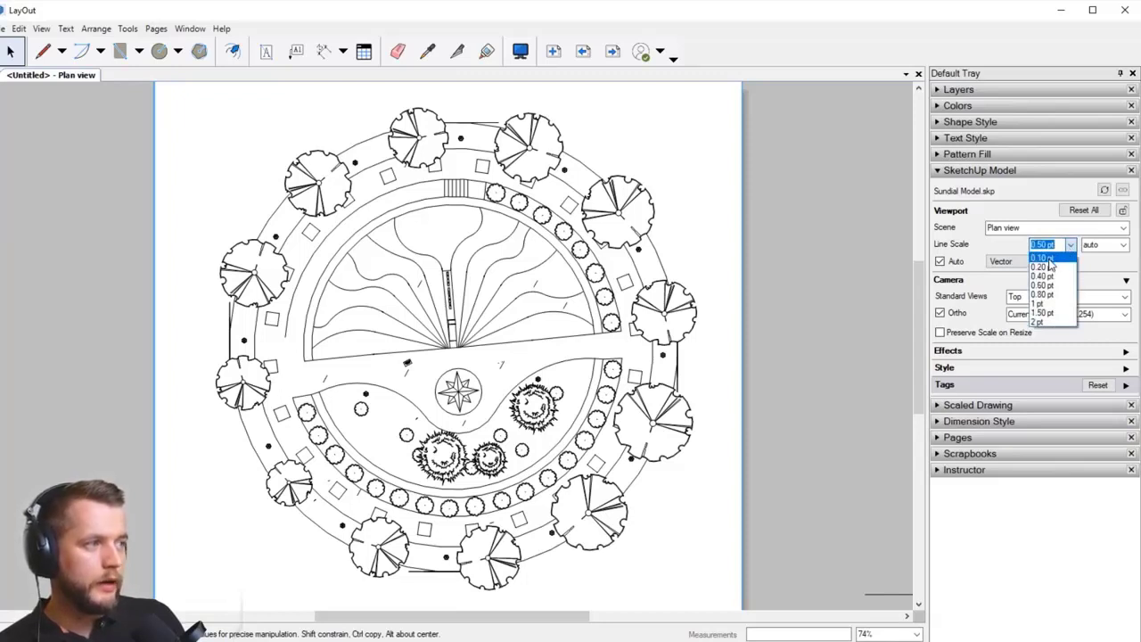
pyautogui.click(1044, 258)
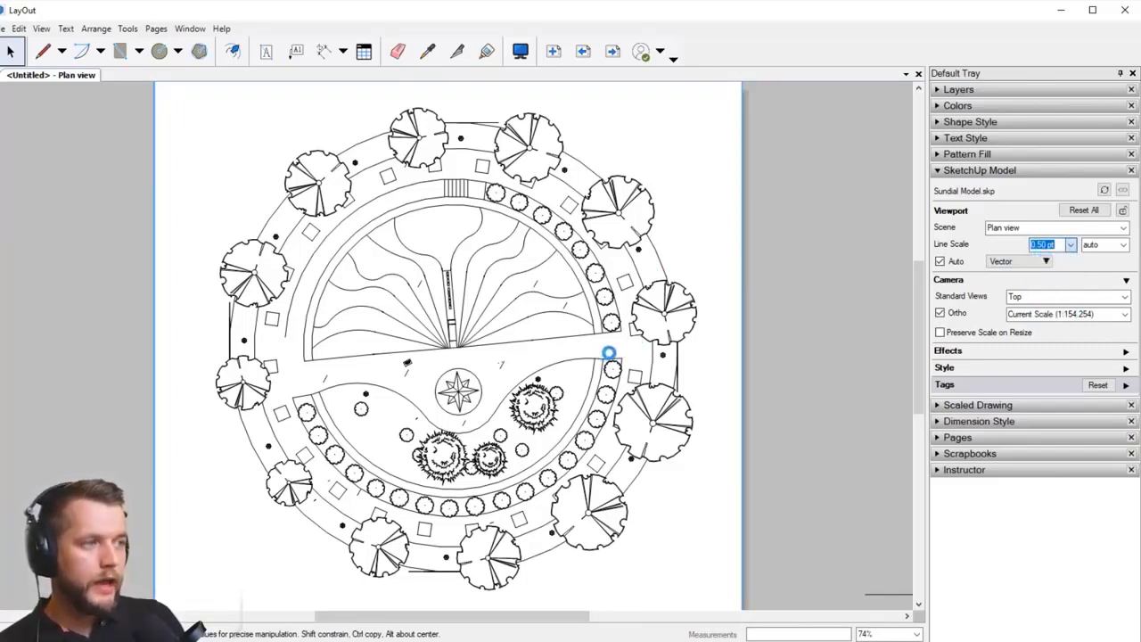
pyautogui.scroll(8, 635, 330)
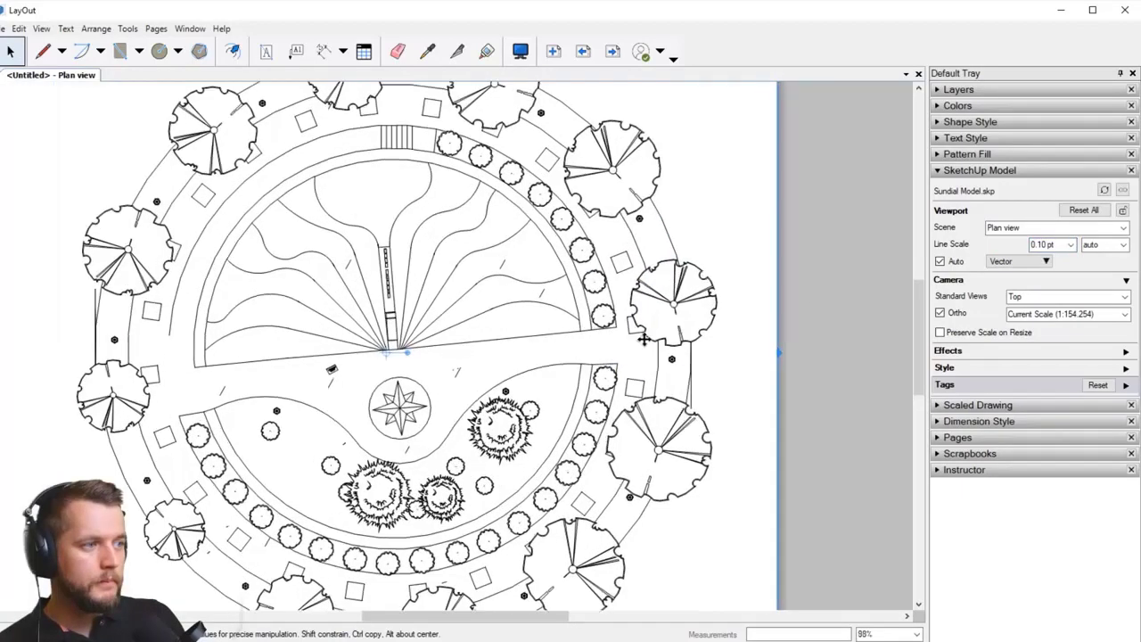
pyautogui.scroll(3, 571, 319)
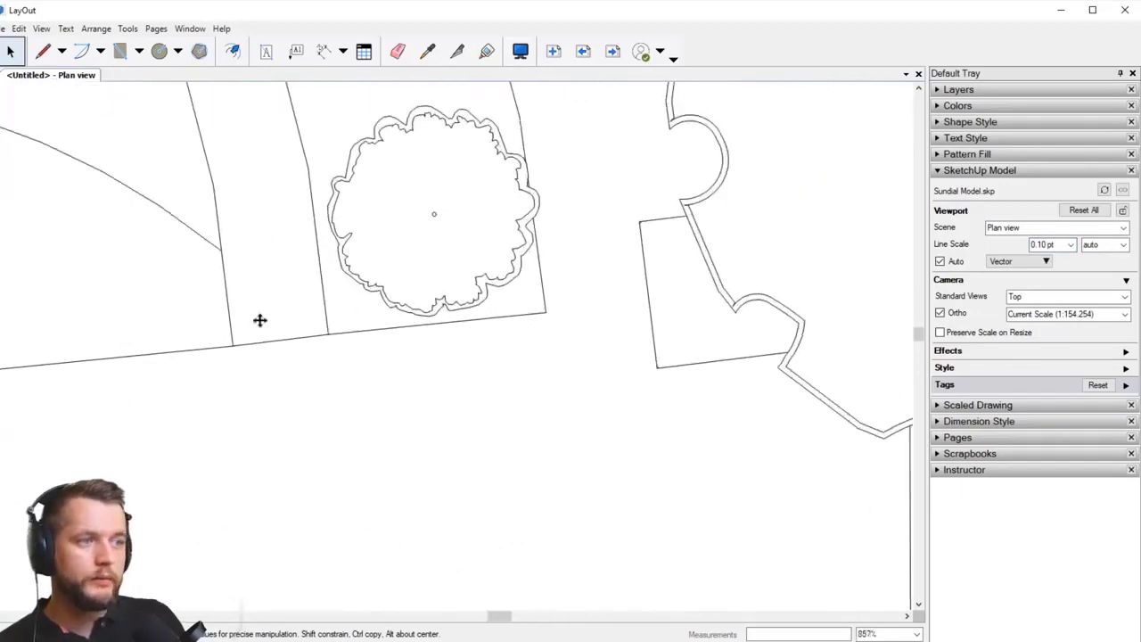
pyautogui.scroll(-4, 553, 316)
pyautogui.scroll(-7, 554, 316)
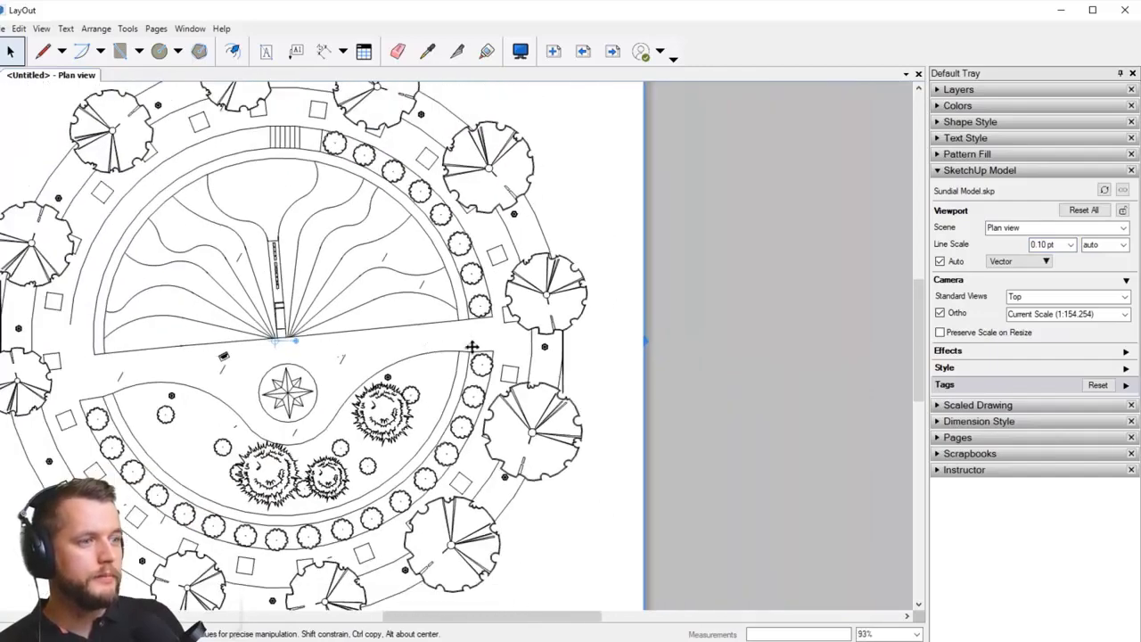
pyautogui.scroll(1, 406, 314)
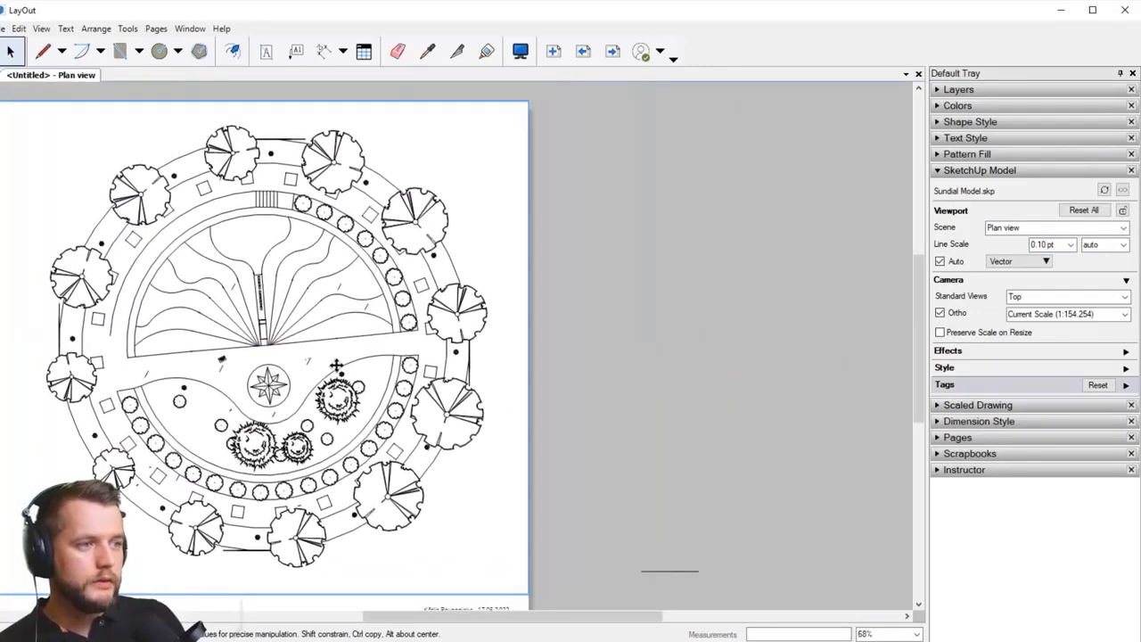
pyautogui.scroll(1, 377, 339)
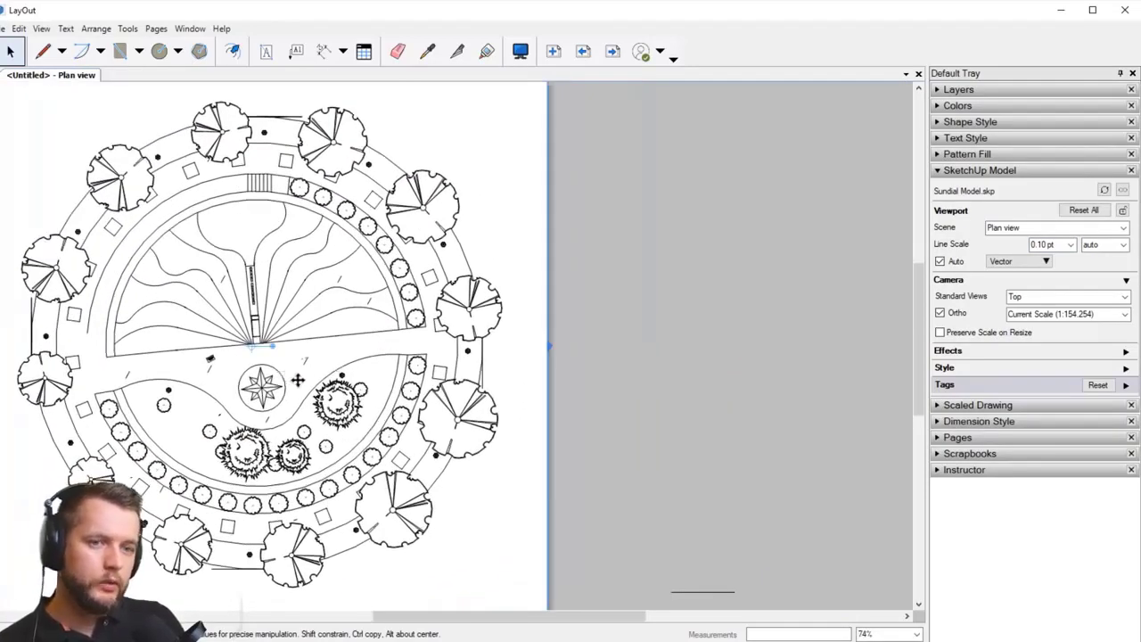
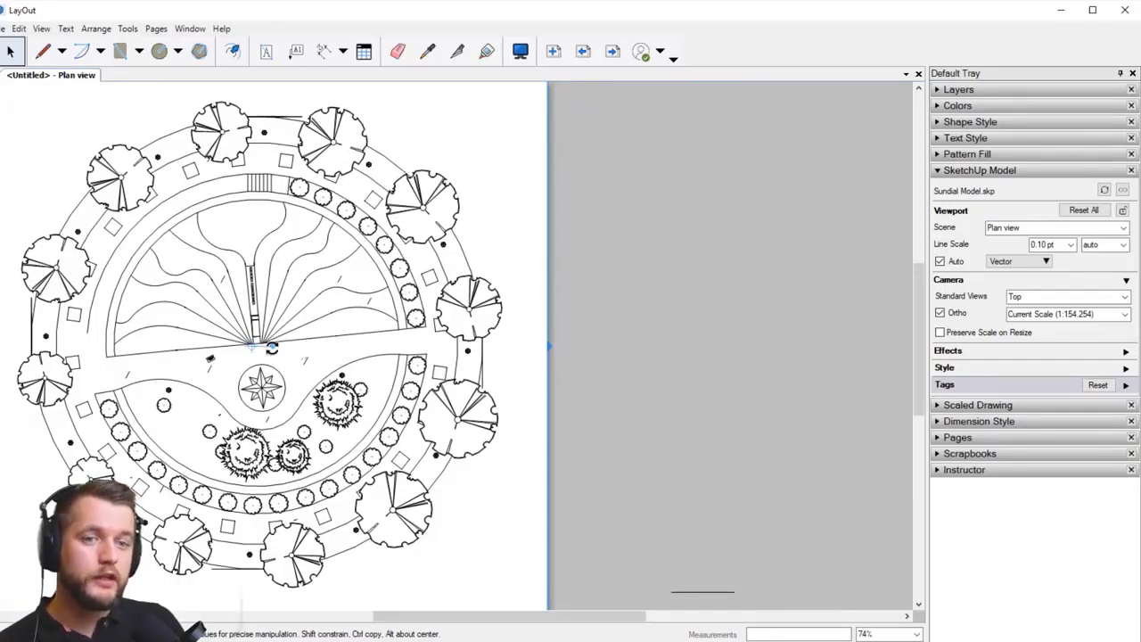
pyautogui.scroll(-2, 272, 348)
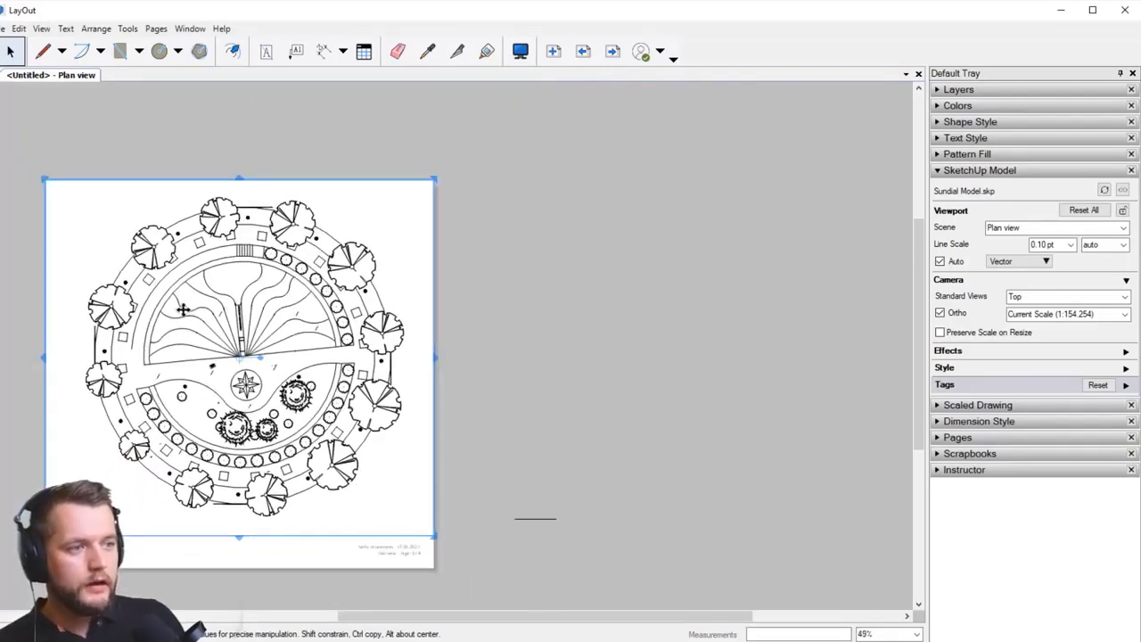
# Step: Copy the plan viewport to the empty area beside the page and hide the copy's People 2D and Base tags, keeping Untagged visible
pyautogui.moveTo(140, 313)
pyautogui.mouseDown()
pyautogui.moveTo(587, 277)
pyautogui.moveTo(562, 317)
pyautogui.mouseUp()
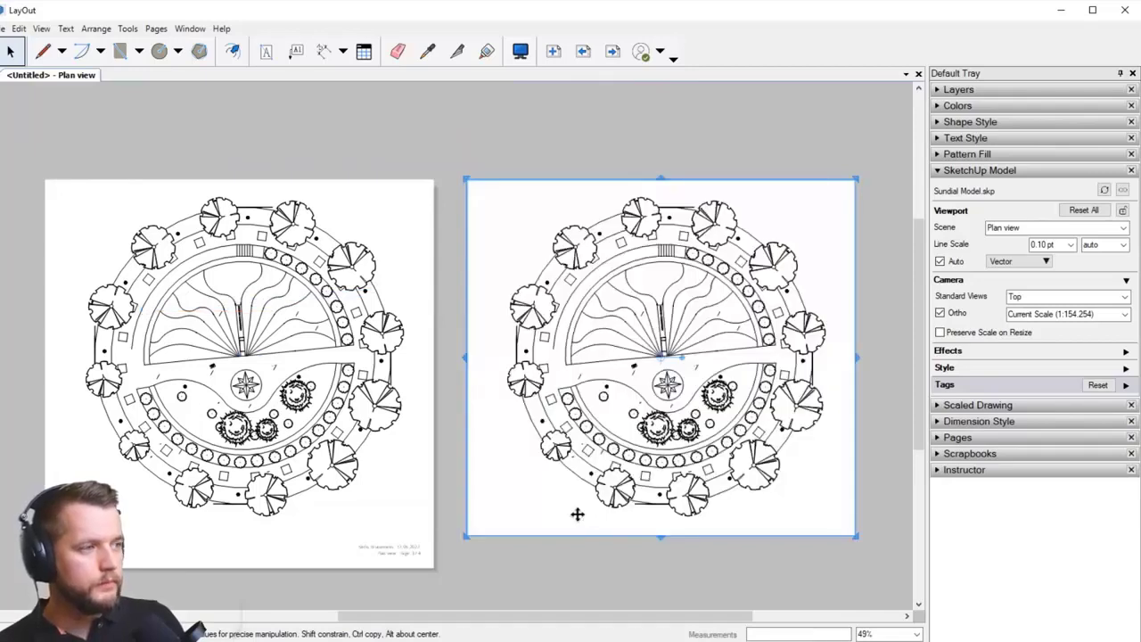
pyautogui.moveTo(681, 388); pyautogui.dragTo(633, 389, button='middle')
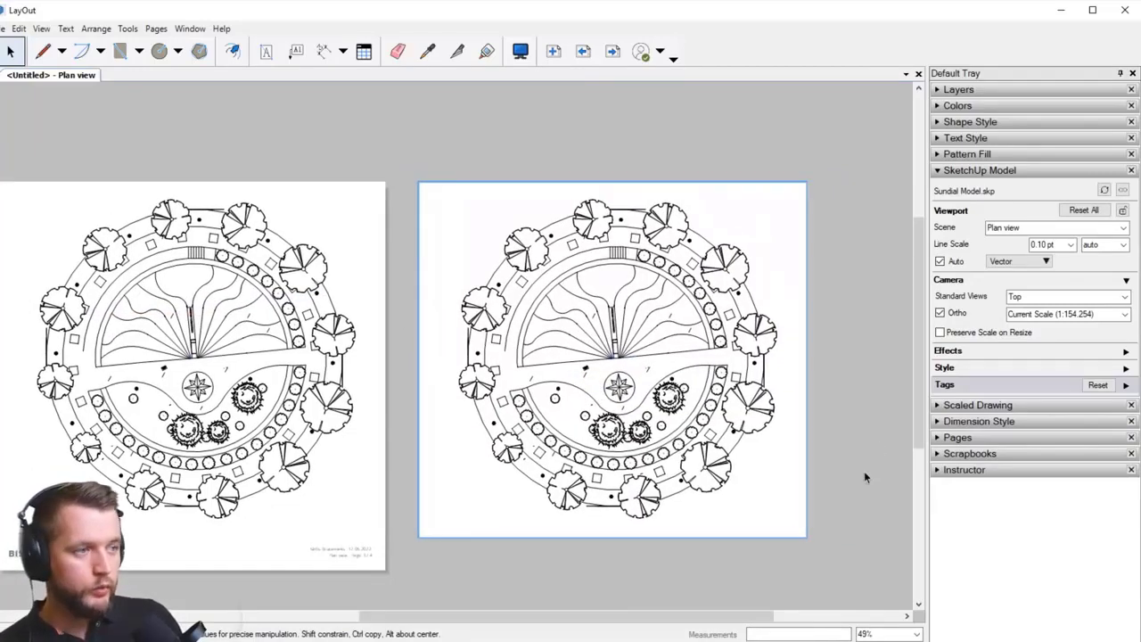
pyautogui.click(1125, 385)
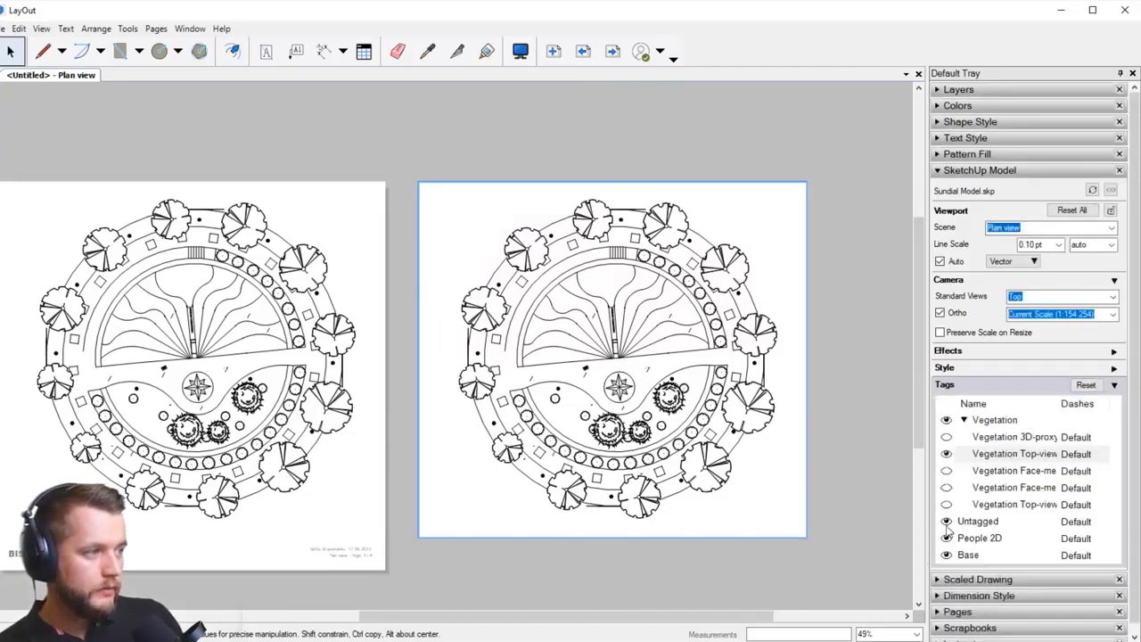
pyautogui.click(947, 524)
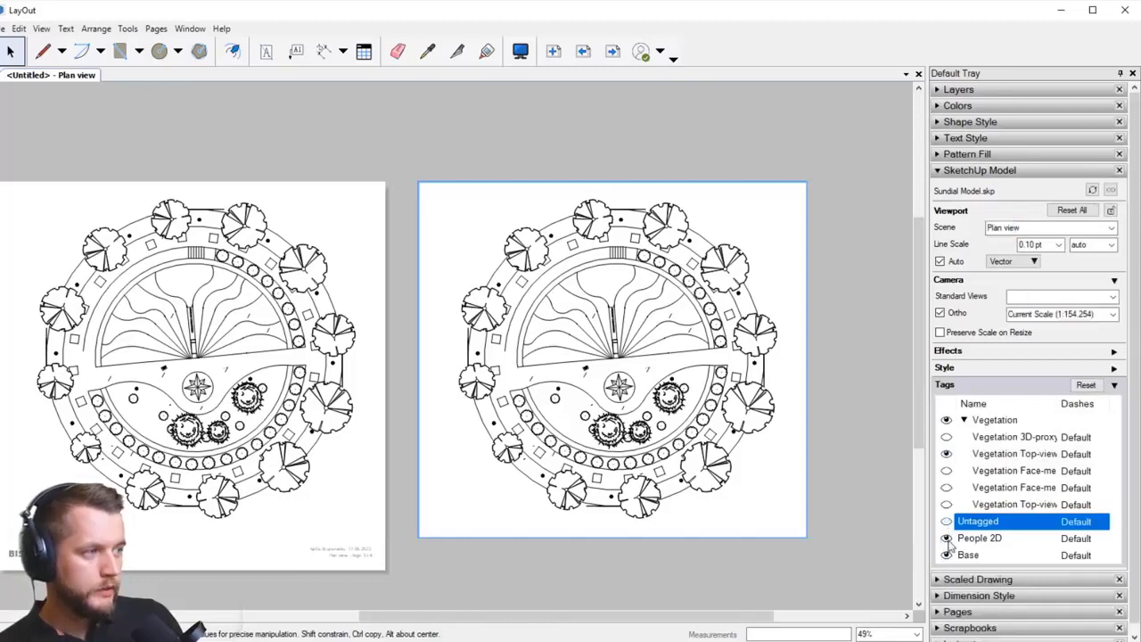
pyautogui.click(947, 538)
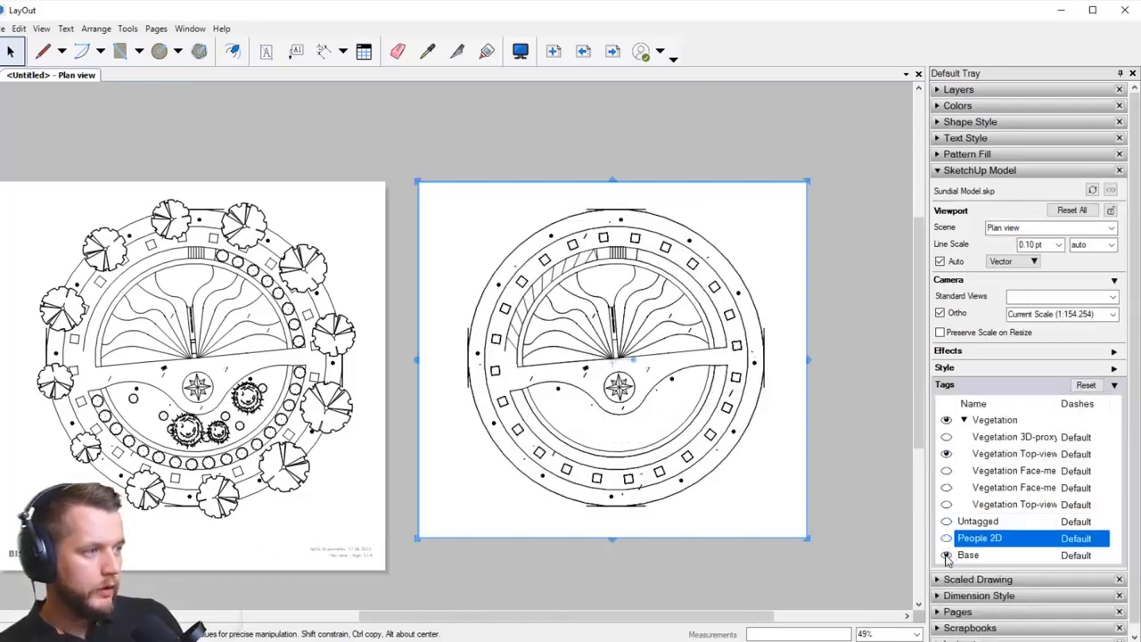
pyautogui.click(945, 554)
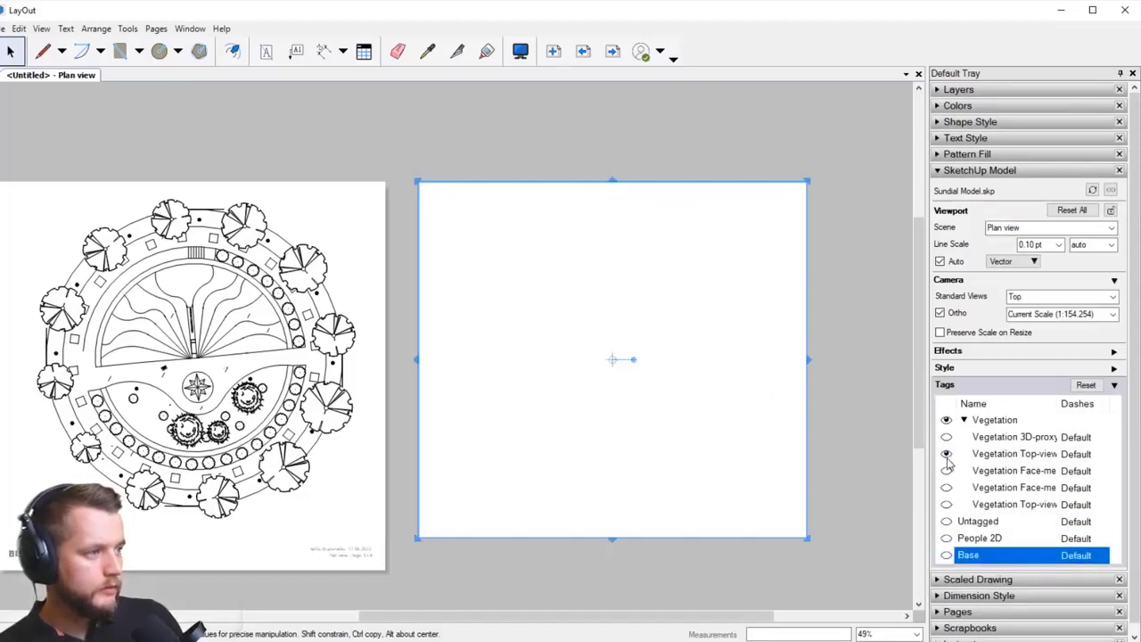
pyautogui.click(946, 522)
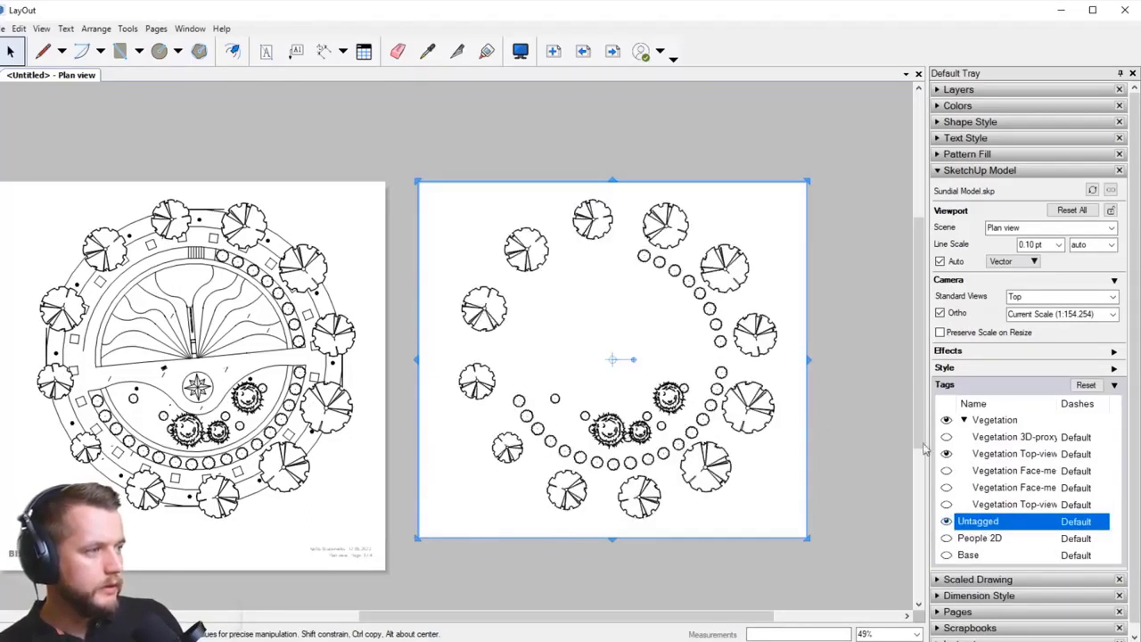
# Step: Check the vegetation linework in the copied viewport, and explode that viewport into editable vector geometry
pyautogui.scroll(10, 678, 397)
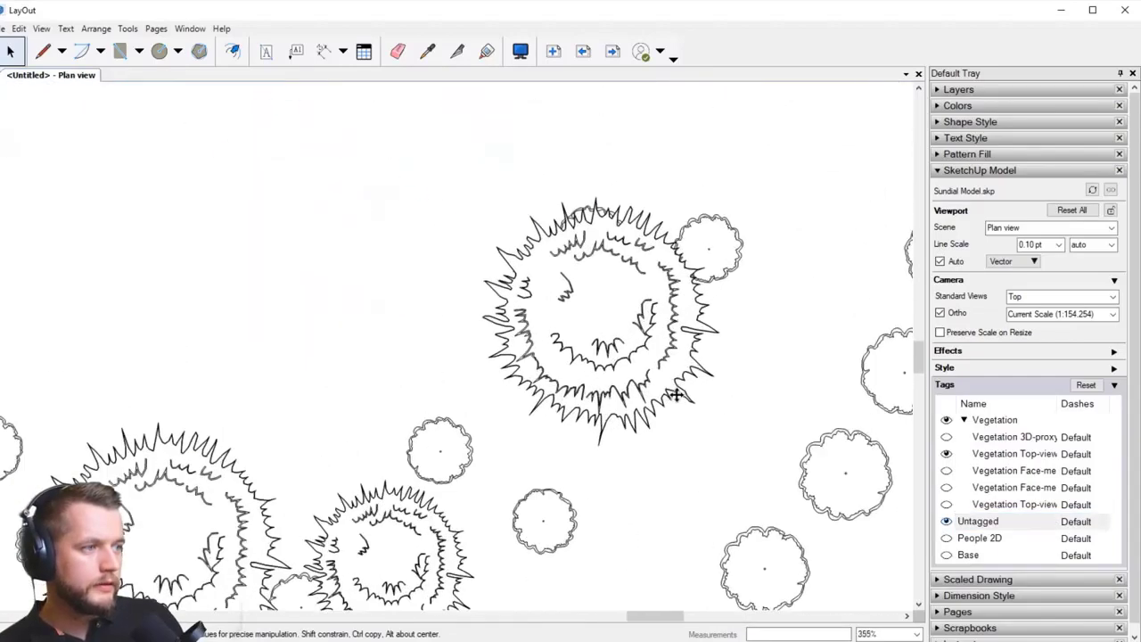
pyautogui.scroll(-8, 677, 396)
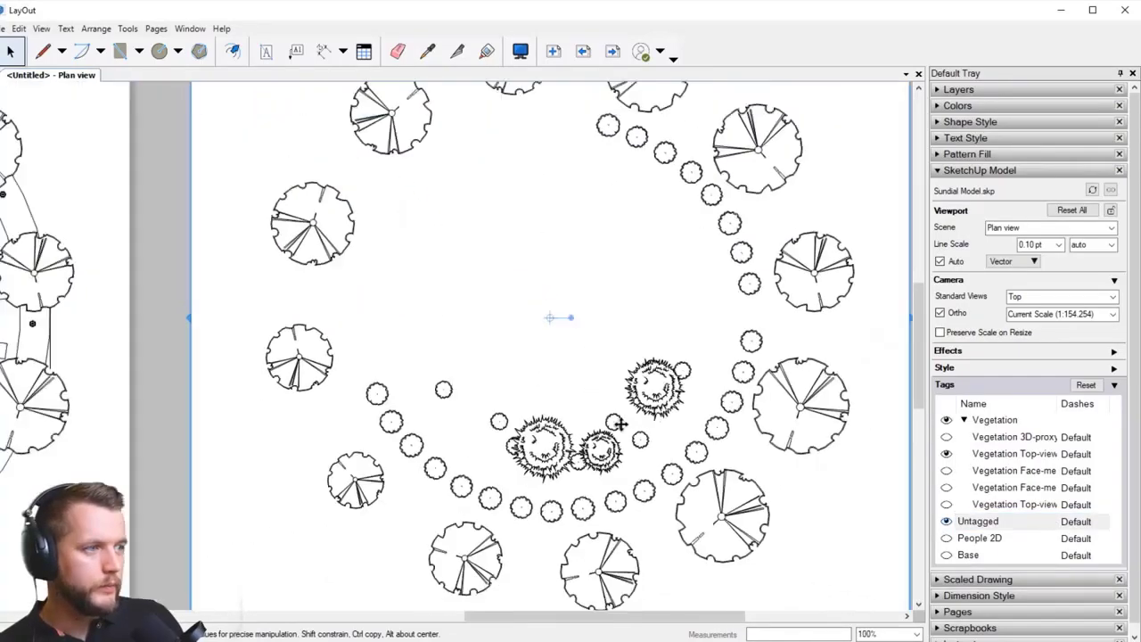
pyautogui.scroll(-5, 621, 424)
pyautogui.moveTo(730, 480); pyautogui.dragTo(675, 417, button='middle')
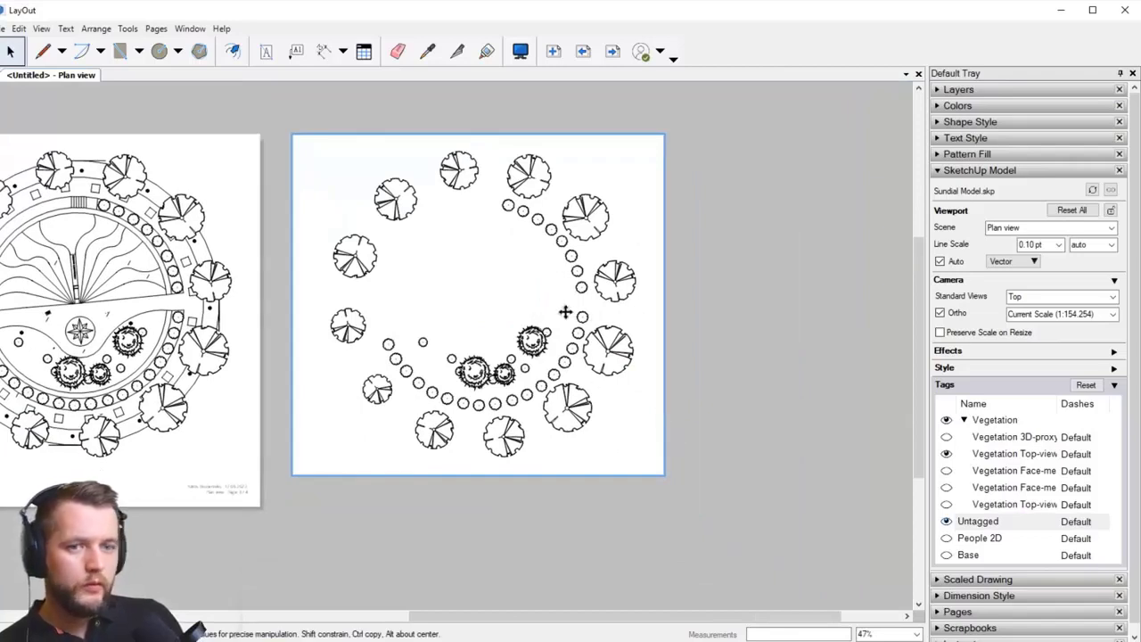
pyautogui.scroll(1, 565, 311)
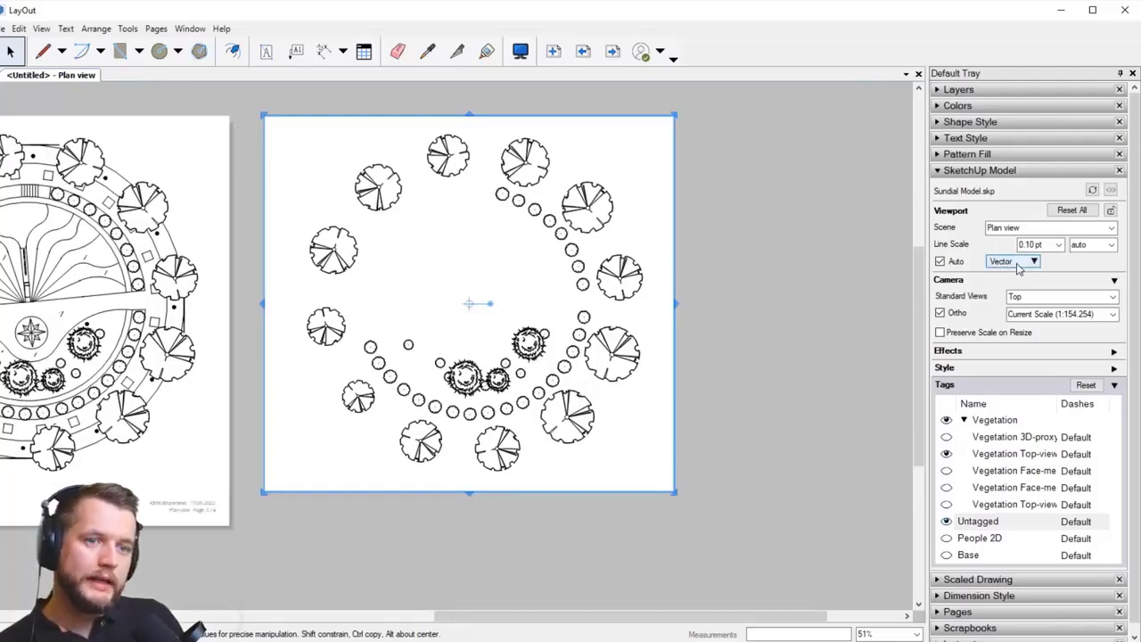
pyautogui.rightClick(549, 200)
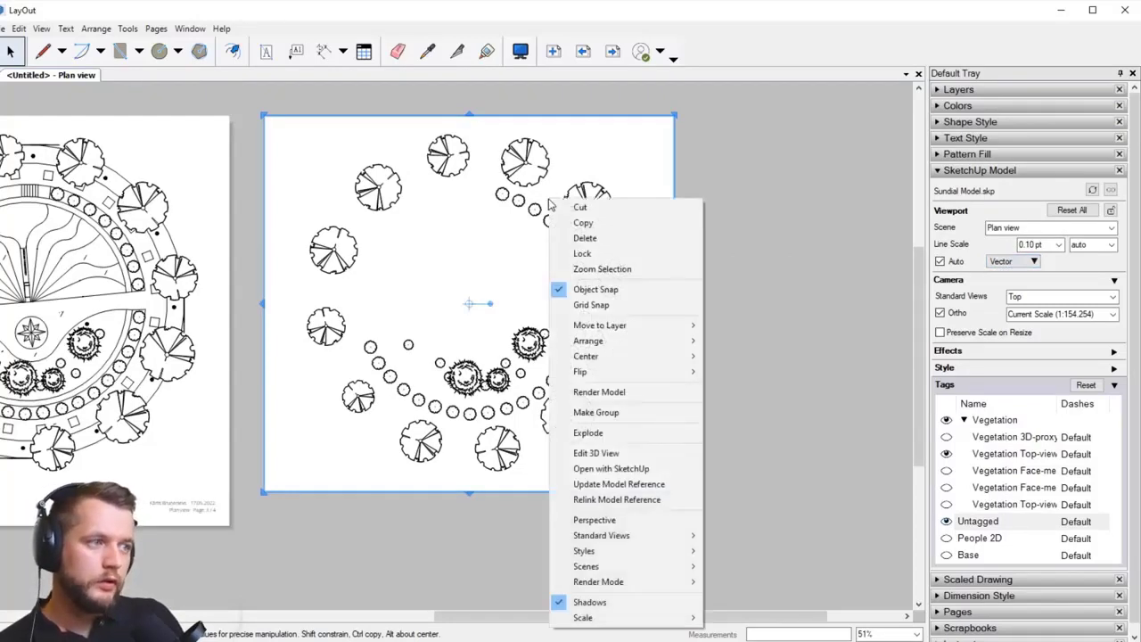
pyautogui.click(625, 432)
pyautogui.click(781, 379)
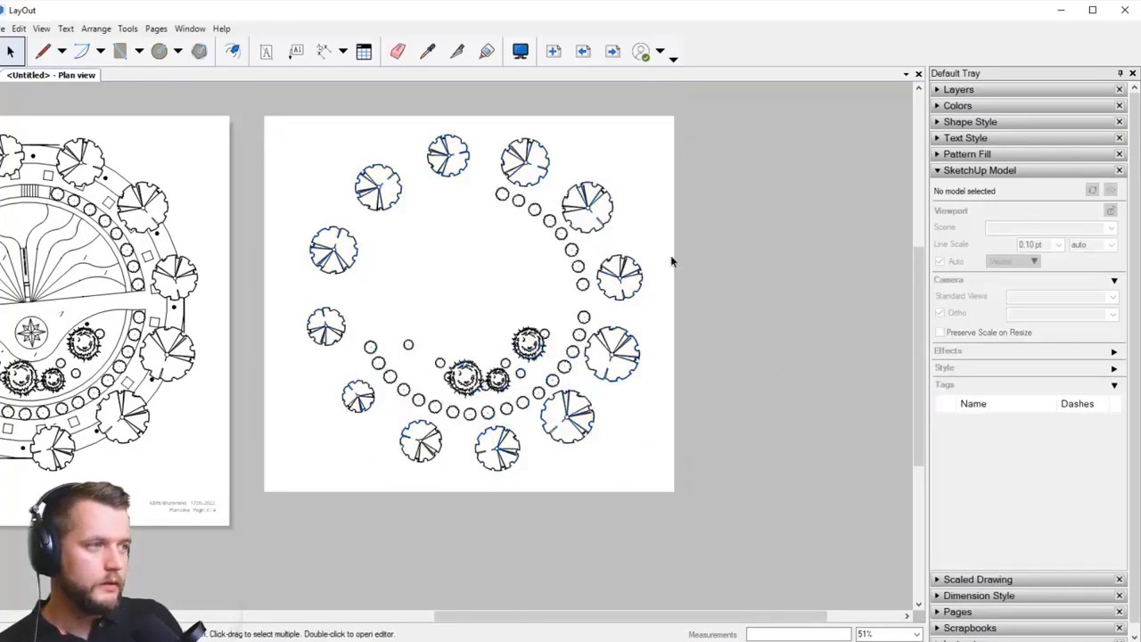
pyautogui.click(639, 145)
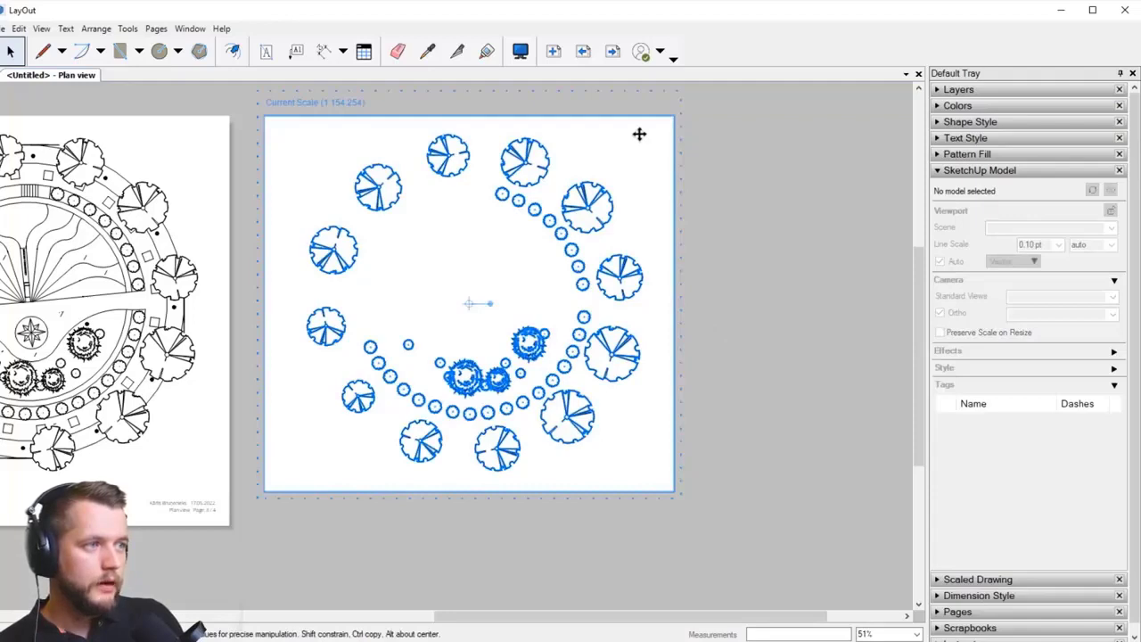
pyautogui.moveTo(639, 133); pyautogui.dragTo(588, 134)
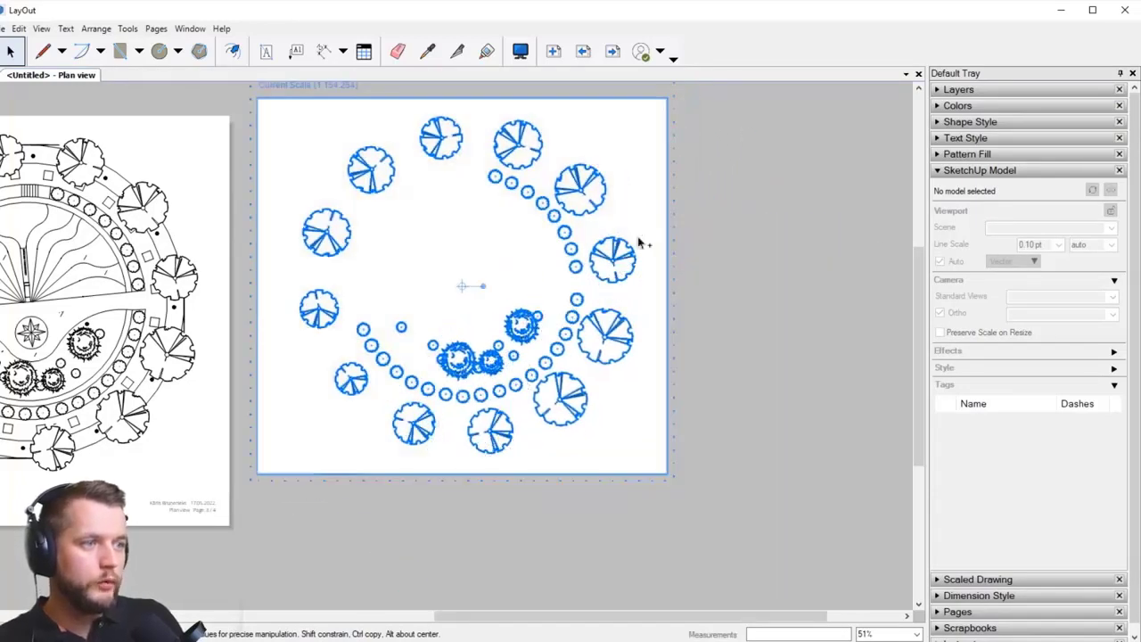
pyautogui.hotkey('ctrl', 'z')
pyautogui.hotkey('ctrl', 'z')
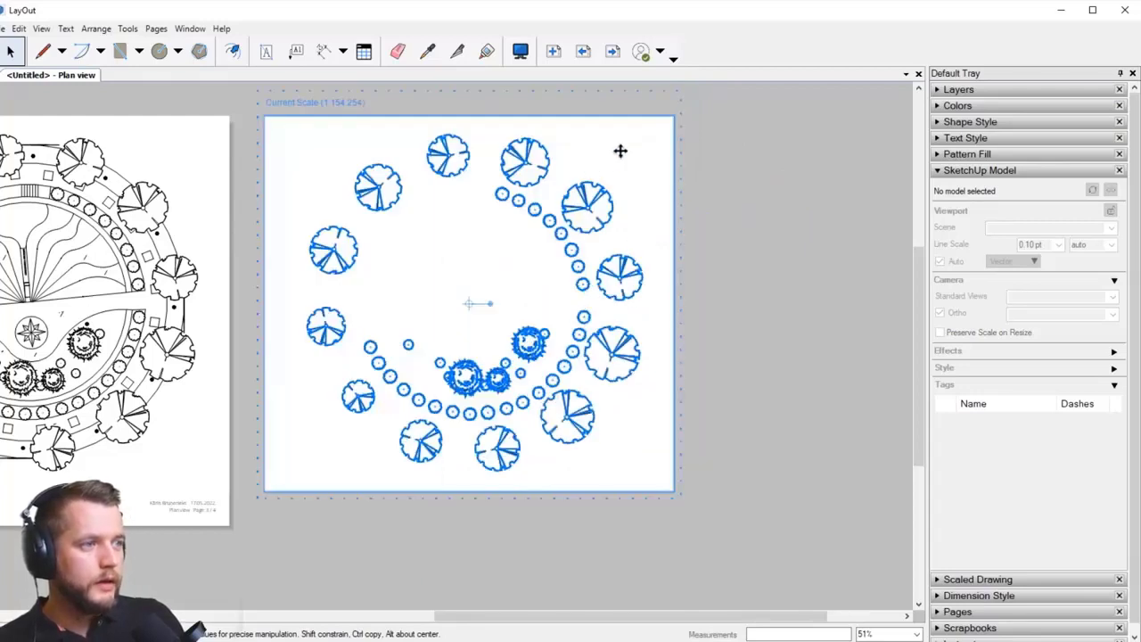
# Step: Ungroup the exploded viewport and delete its white background rectangle from behind the vegetation
pyautogui.rightClick(620, 152)
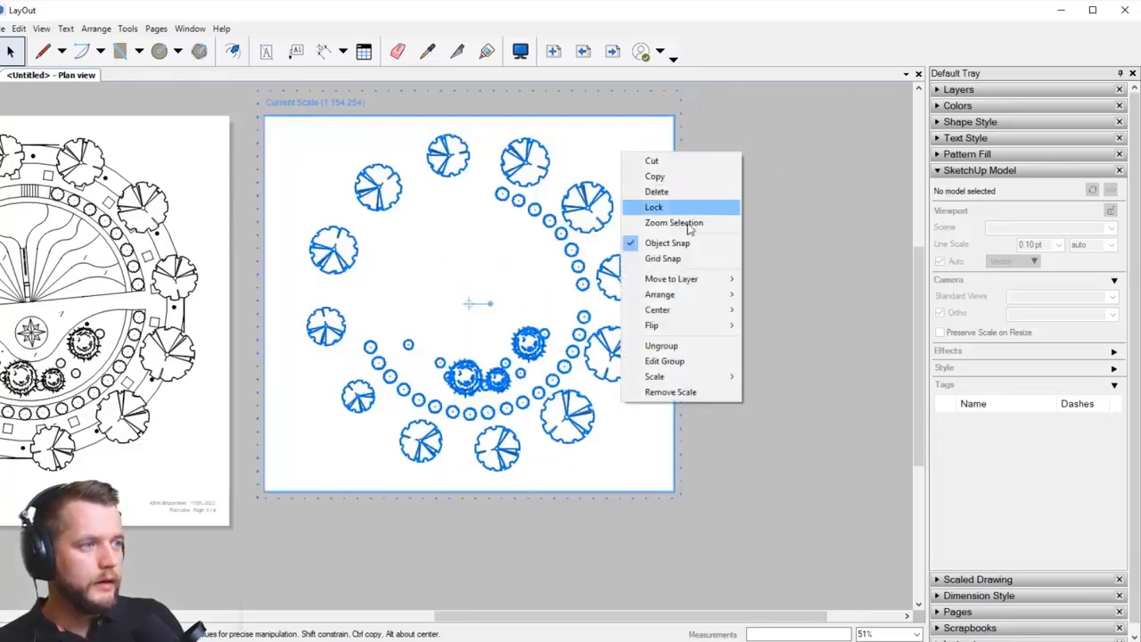
pyautogui.click(691, 350)
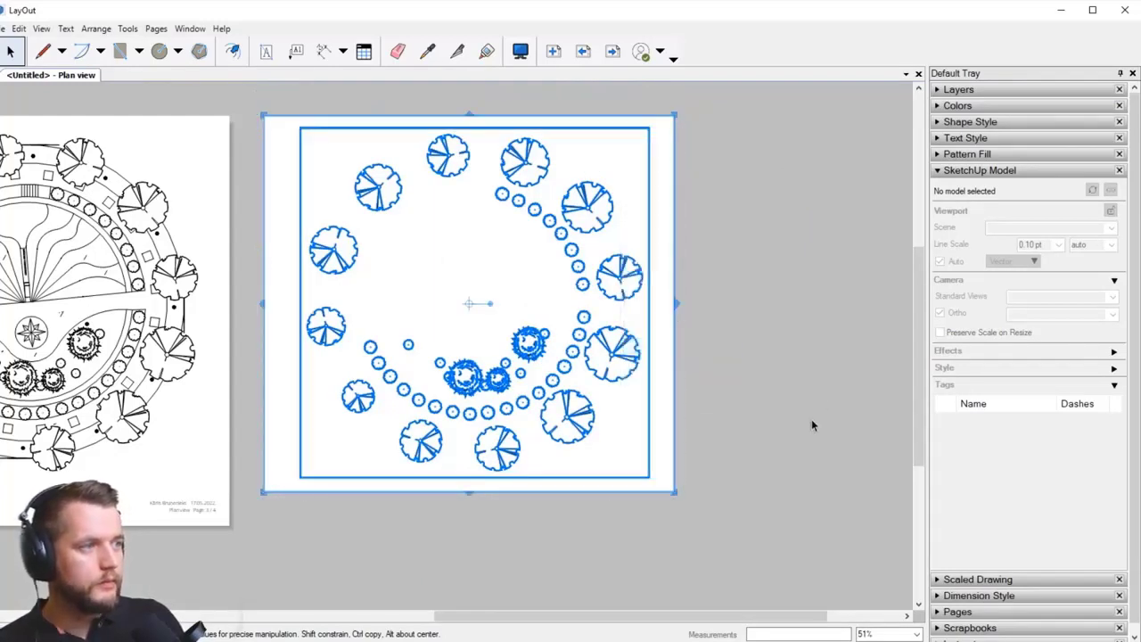
pyautogui.click(811, 419)
pyautogui.click(669, 294)
pyautogui.moveTo(668, 294); pyautogui.dragTo(793, 545)
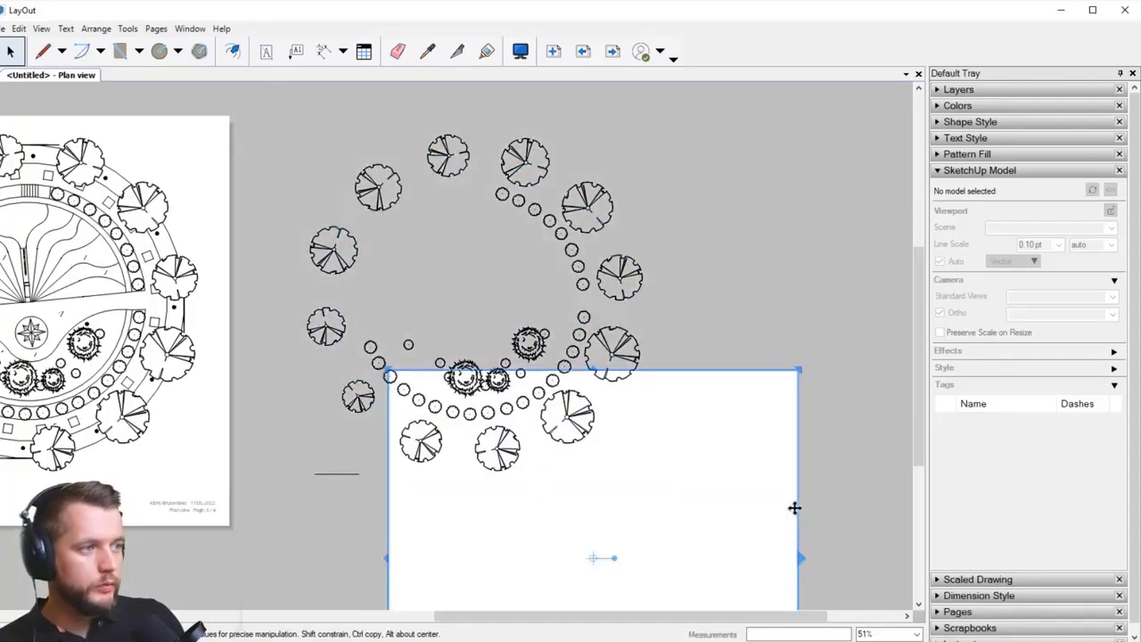
pyautogui.press('Delete')
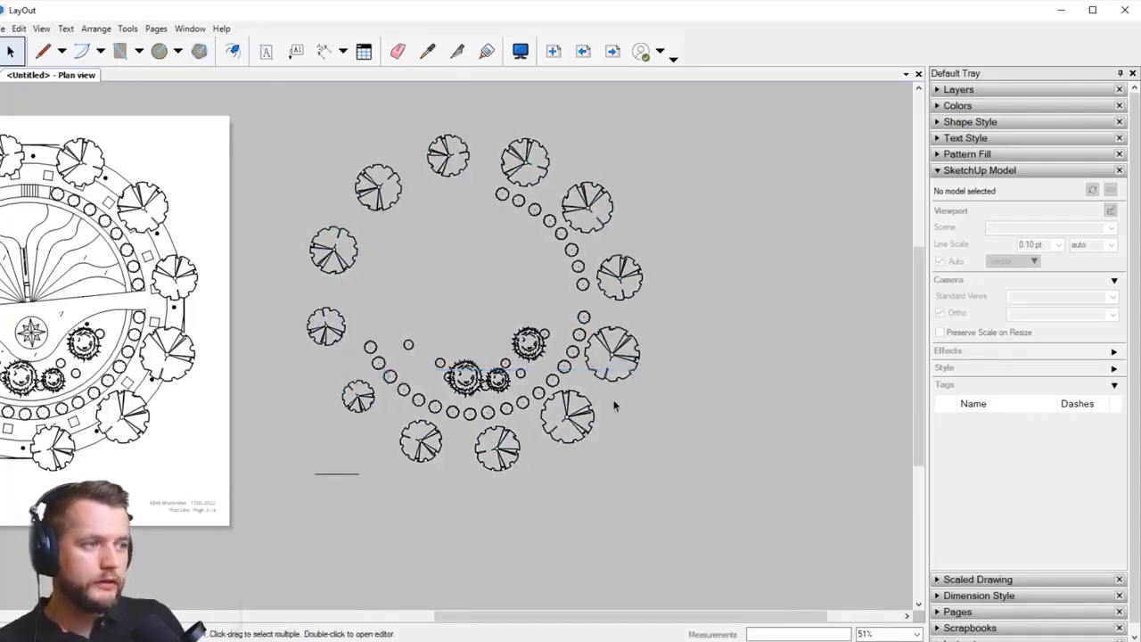
# Step: Open the vegetation group and inspect the individual lines that make up a tree symbol
pyautogui.click(606, 290)
pyautogui.scroll(4, 640, 276)
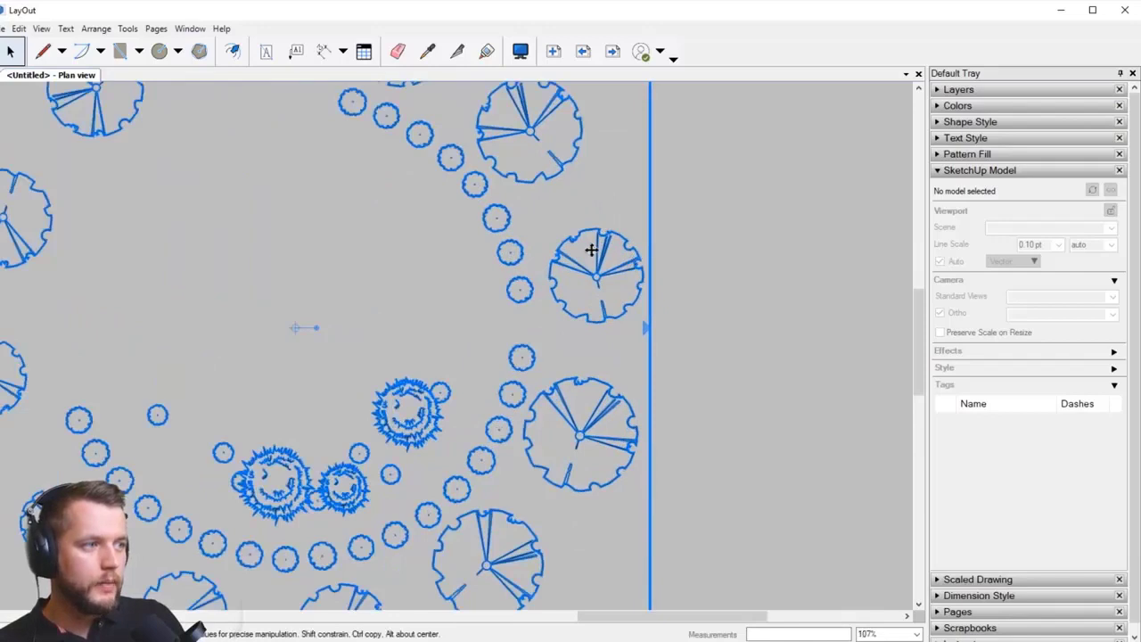
pyautogui.doubleClick(601, 252)
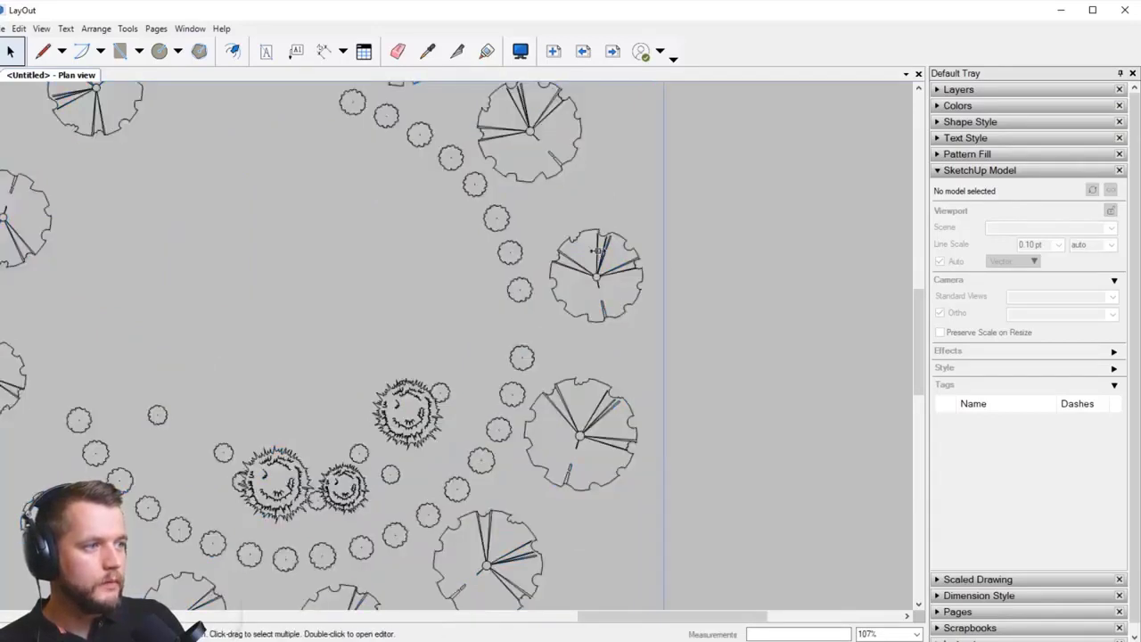
pyautogui.click(599, 251)
pyautogui.scroll(2, 599, 252)
pyautogui.scroll(1, 560, 258)
pyautogui.click(552, 254)
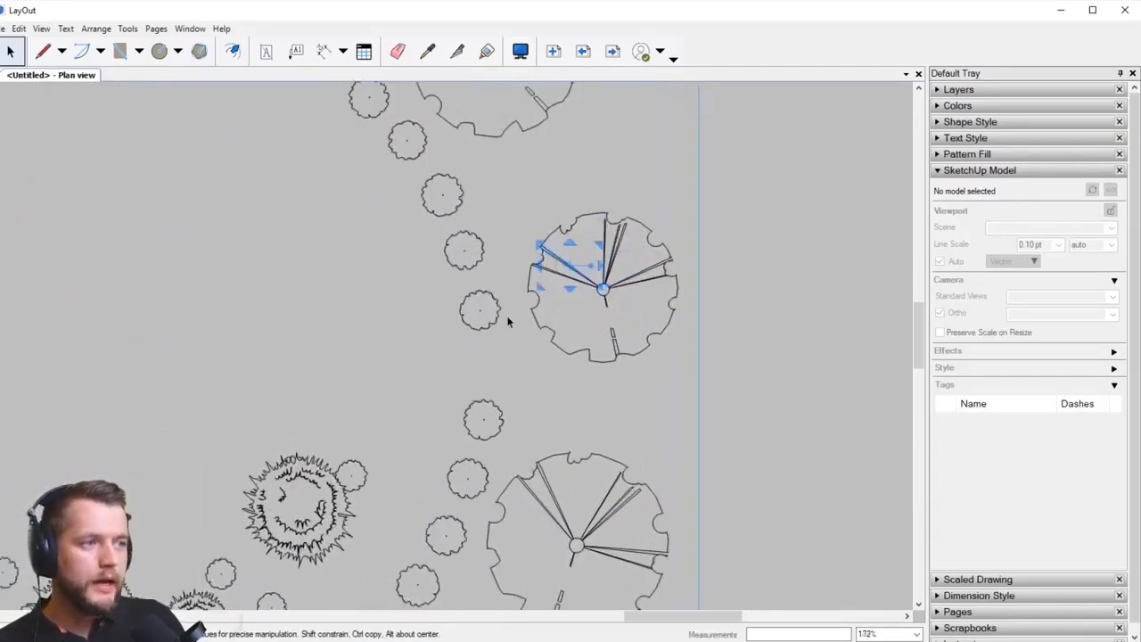
pyautogui.scroll(-6, 582, 270)
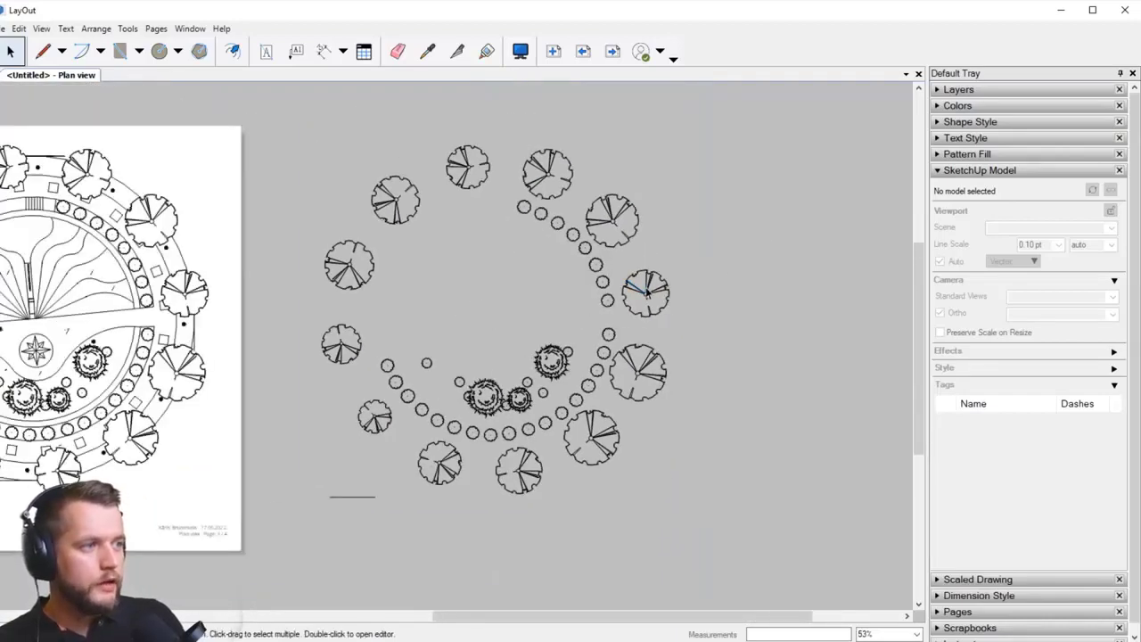
# Step: Ungroup the vegetation linework and delete the stray horizontal line below it
pyautogui.click(645, 285)
pyautogui.rightClick(645, 285)
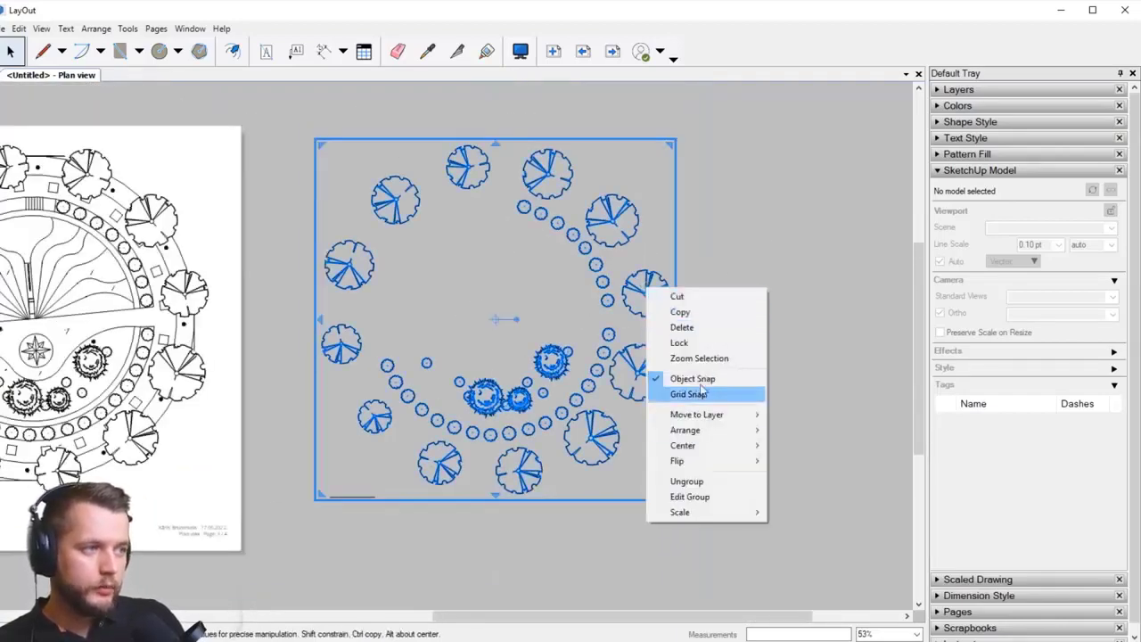
pyautogui.click(714, 483)
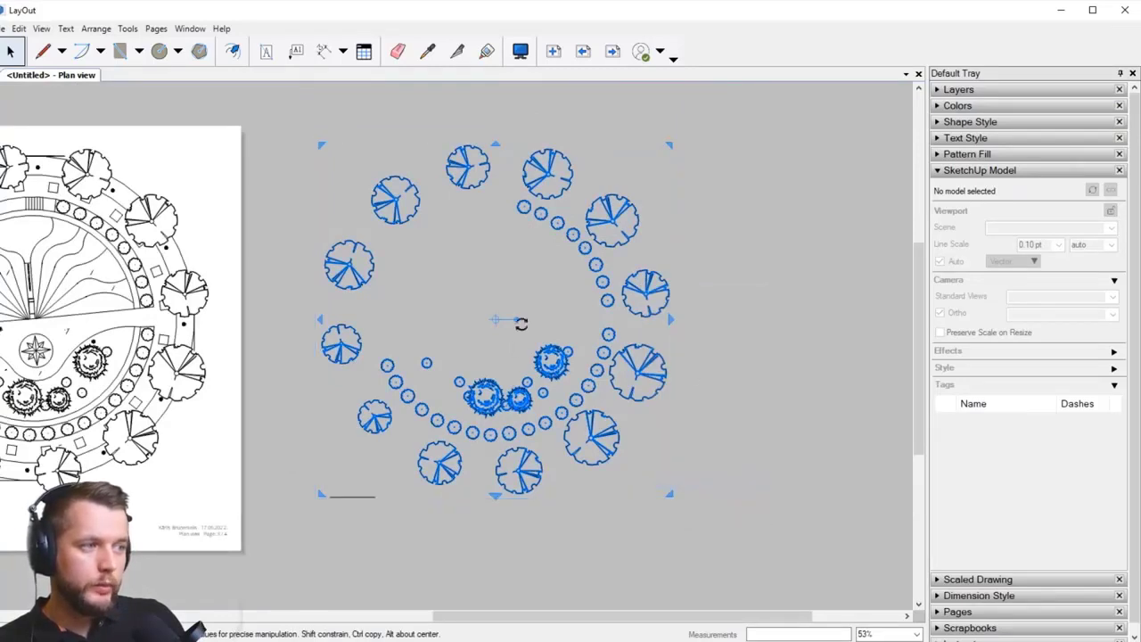
pyautogui.click(663, 508)
pyautogui.click(367, 497)
pyautogui.click(612, 484)
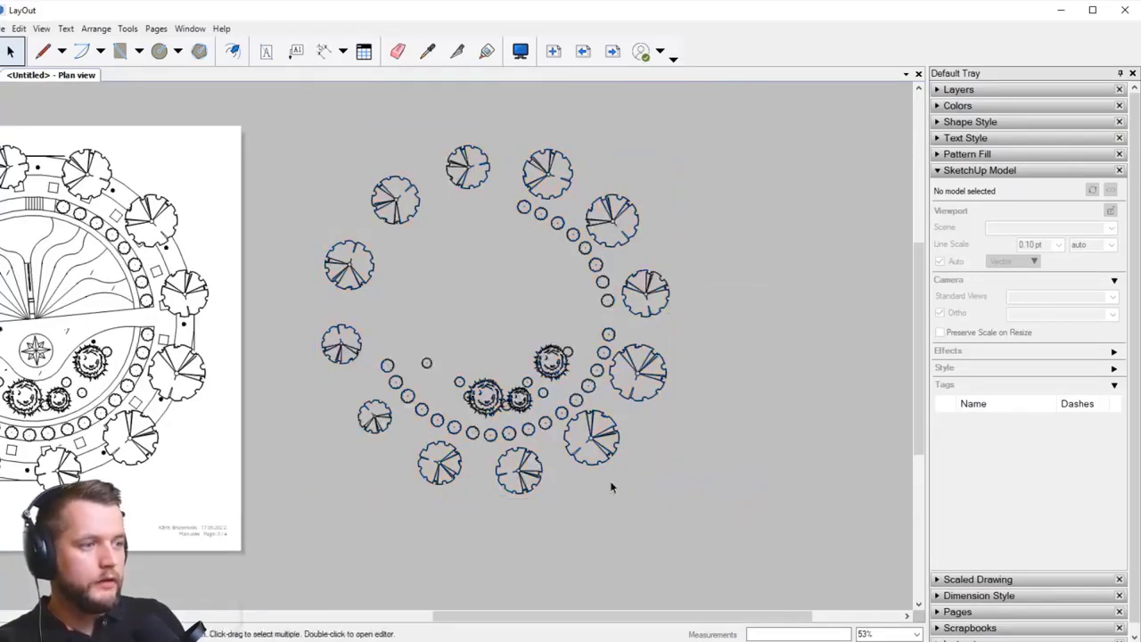
# Step: Select the linework of the large tree symbol at the southeast of the exploded vegetation and turn on its white fill
pyautogui.scroll(2, 627, 453)
pyautogui.click(600, 444)
pyautogui.scroll(5, 597, 469)
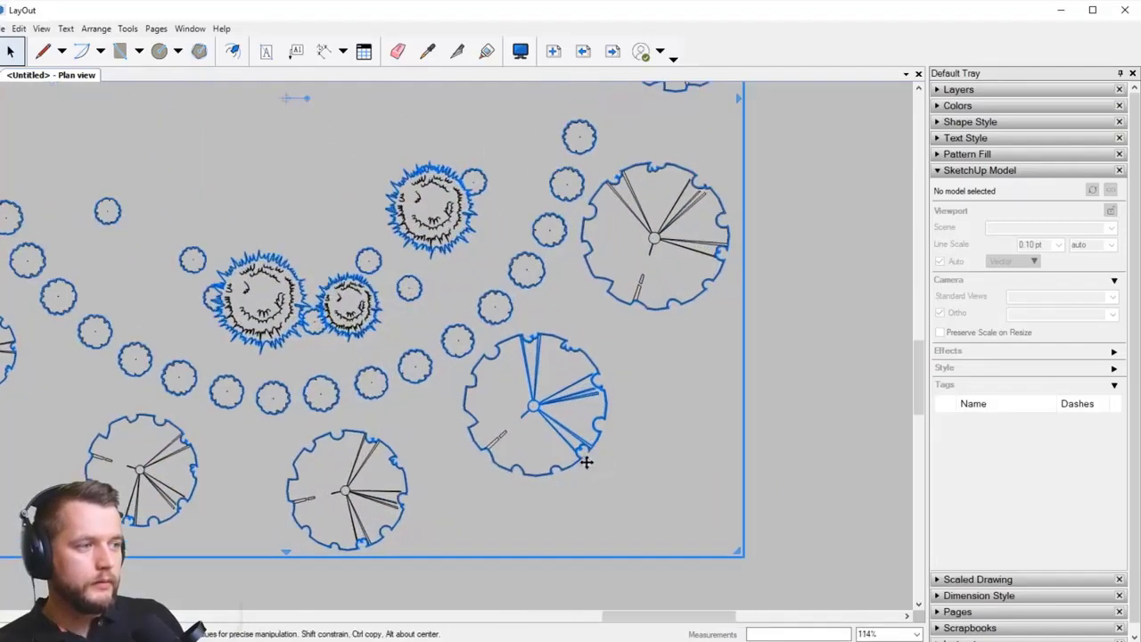
pyautogui.moveTo(410, 542); pyautogui.dragTo(656, 304)
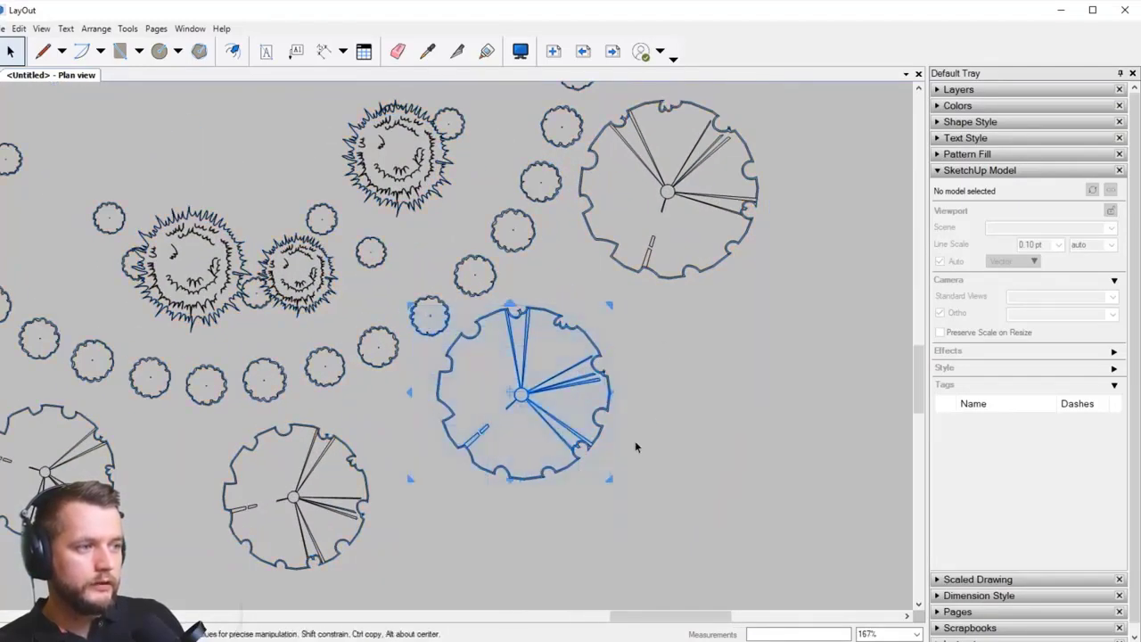
pyautogui.scroll(3, 530, 423)
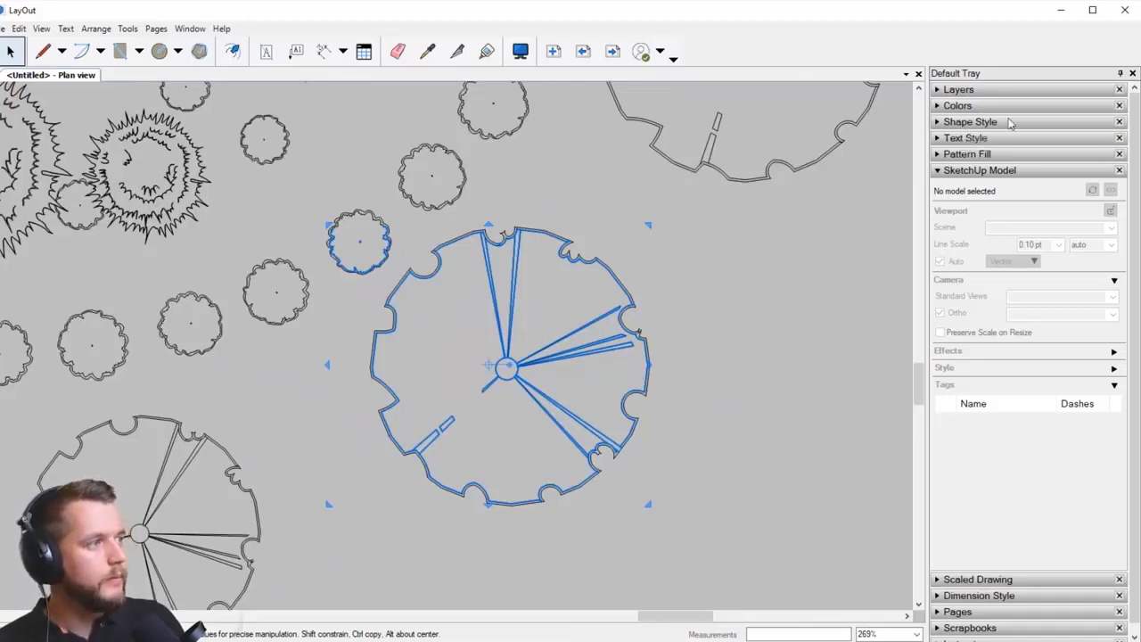
pyautogui.click(1000, 106)
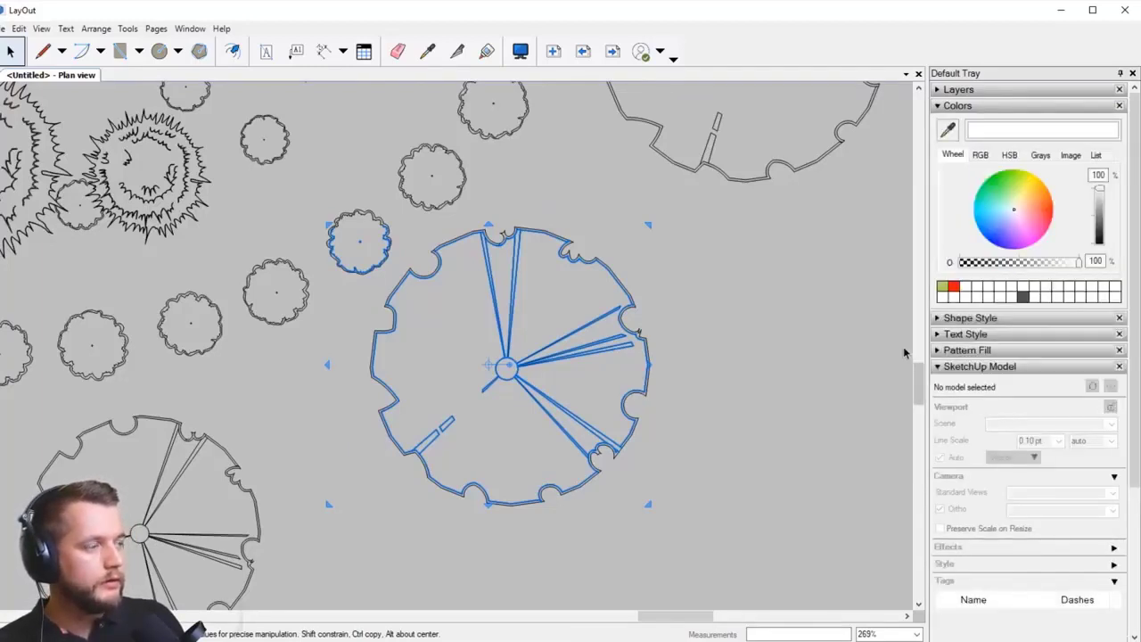
pyautogui.click(1005, 203)
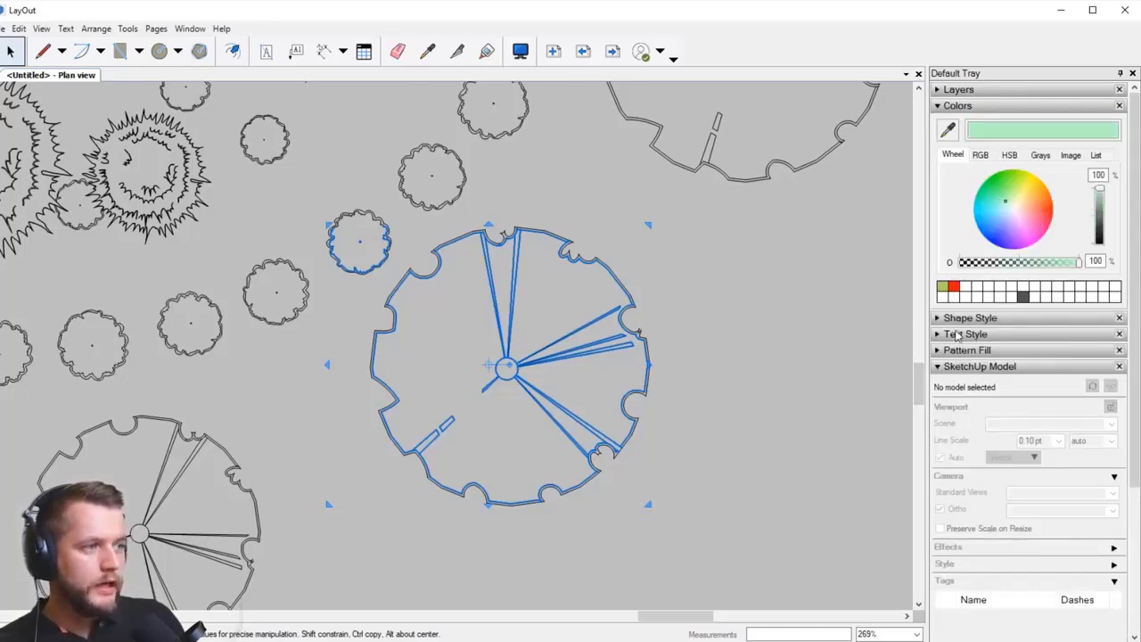
pyautogui.click(998, 319)
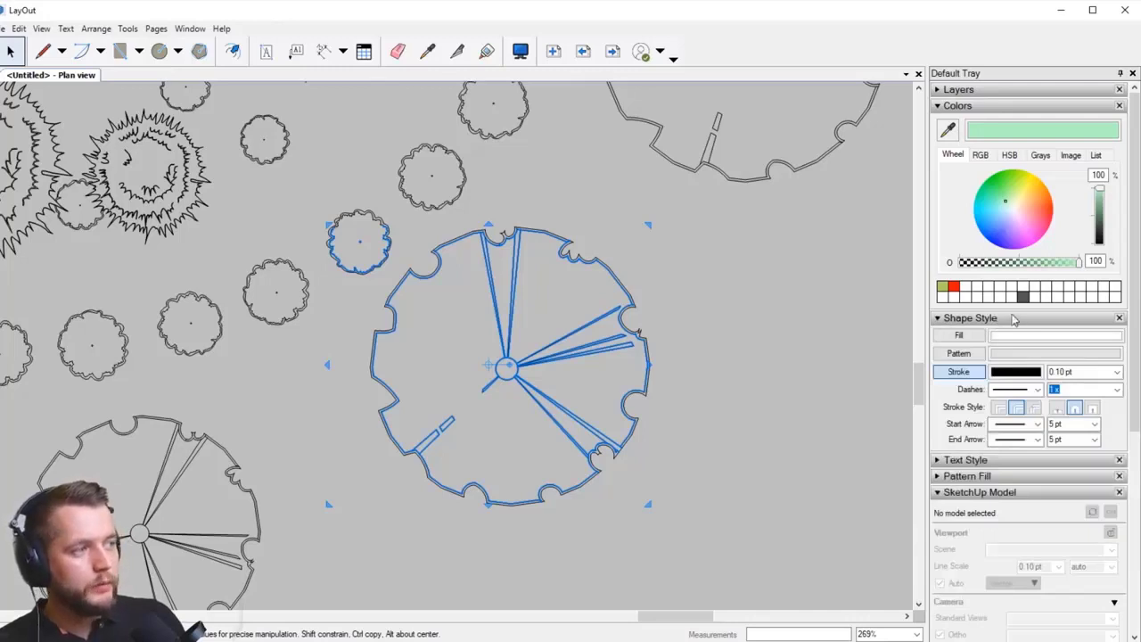
pyautogui.click(956, 336)
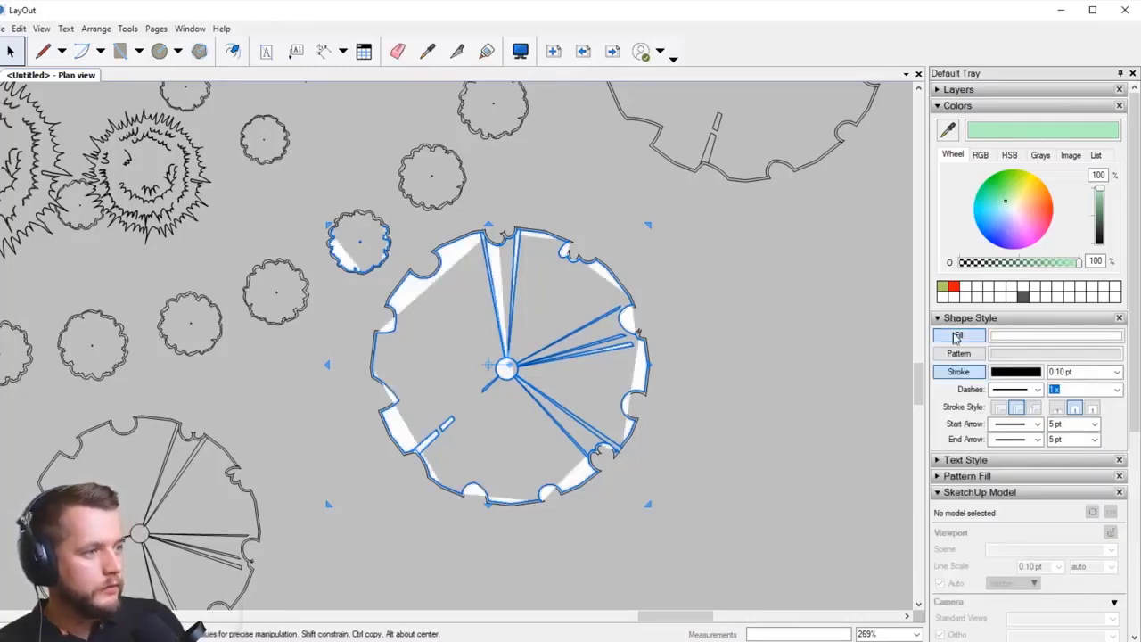
pyautogui.click(1019, 336)
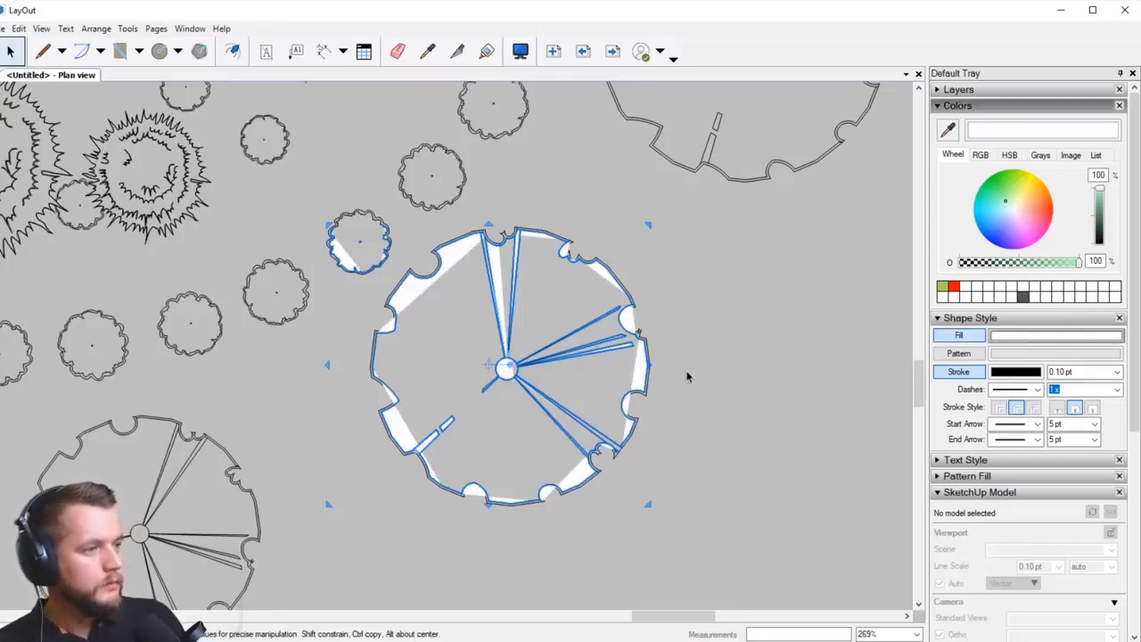
# Step: Examine how the fill covers the tree symbol and how the neighbouring shrub outline is split into separate line segments
pyautogui.scroll(-5, 685, 374)
pyautogui.moveTo(738, 300); pyautogui.dragTo(689, 371, button='middle')
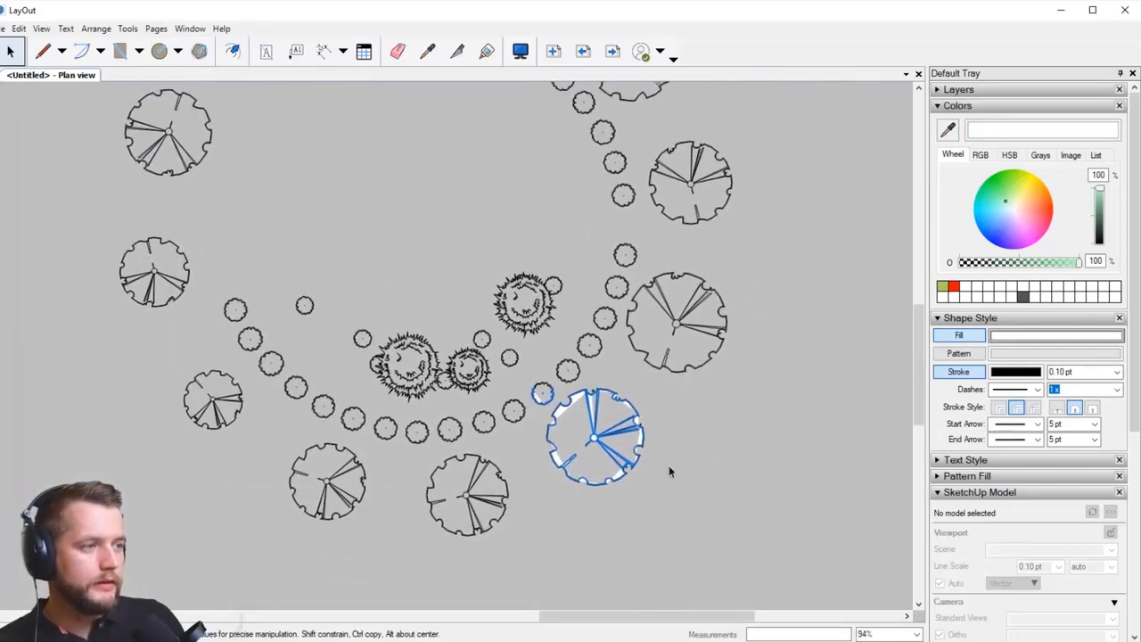
pyautogui.scroll(1, 679, 451)
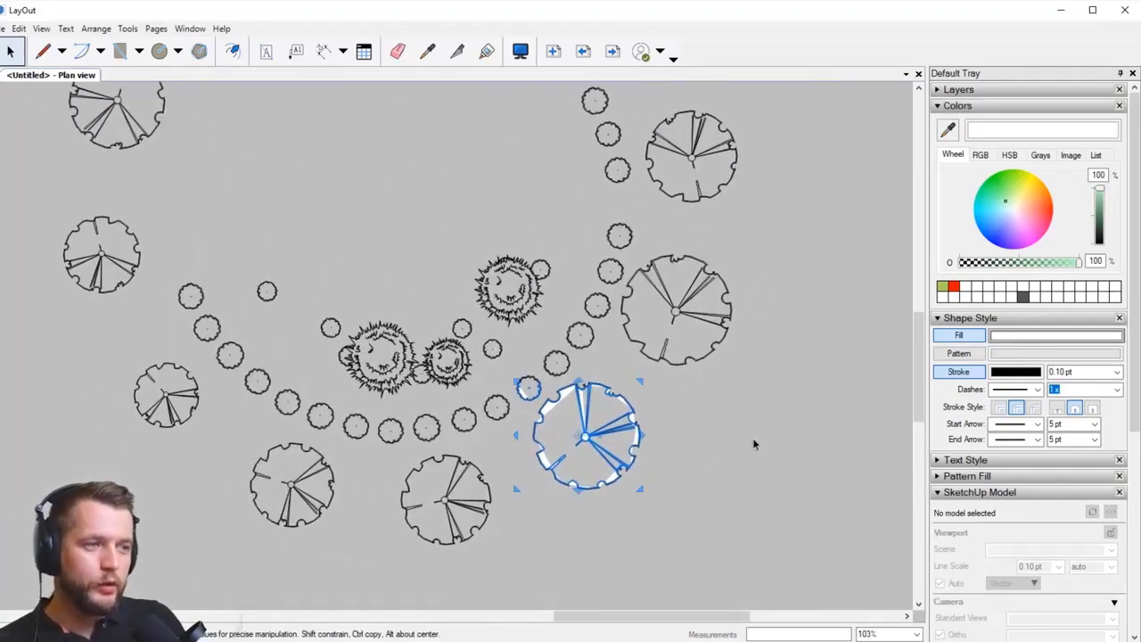
pyautogui.scroll(8, 579, 339)
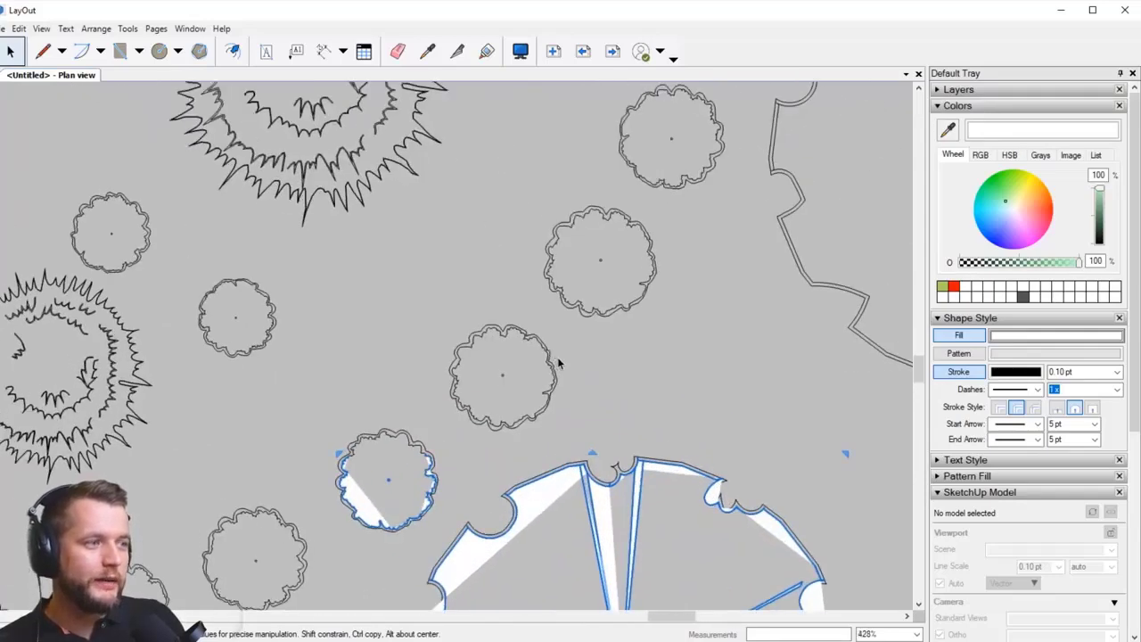
pyautogui.scroll(3, 518, 346)
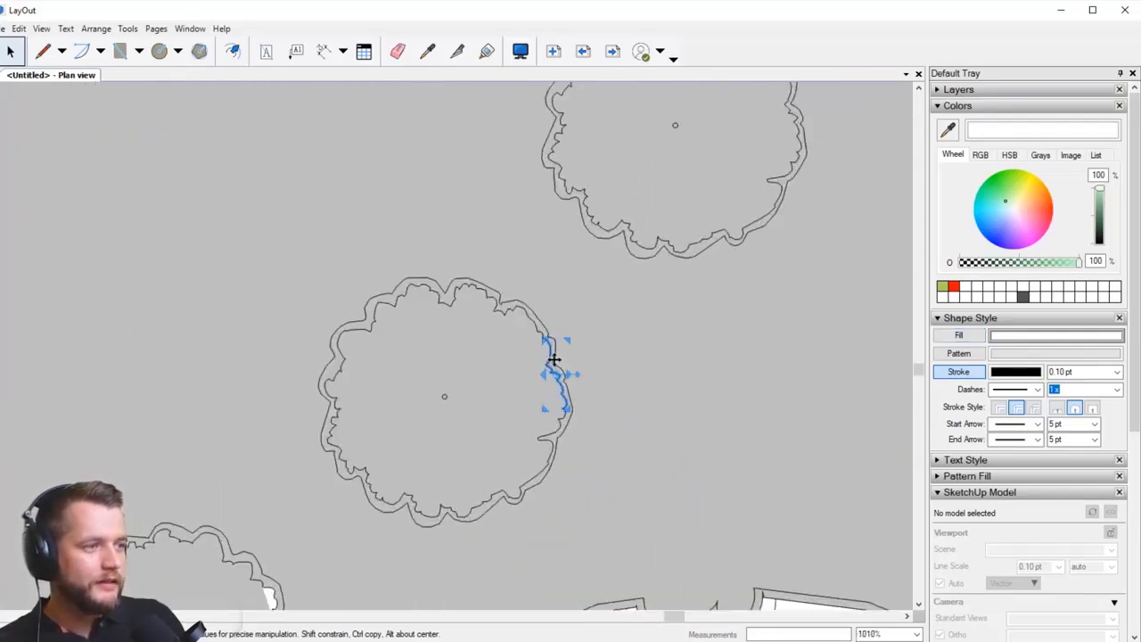
pyautogui.click(509, 313)
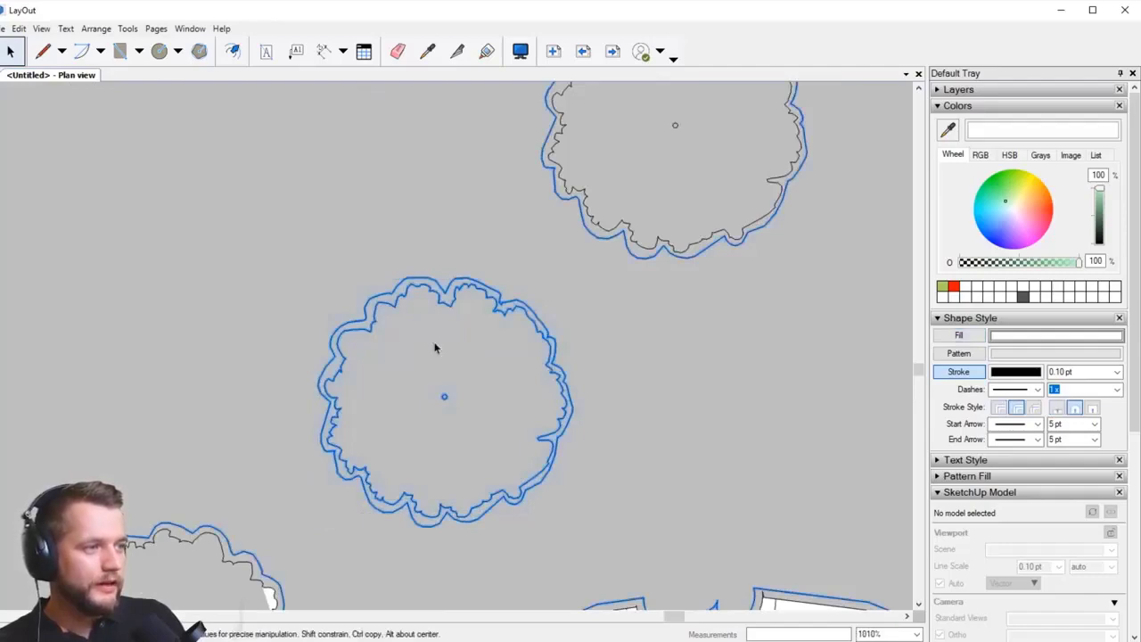
pyautogui.click(464, 400)
pyautogui.scroll(-10, 461, 375)
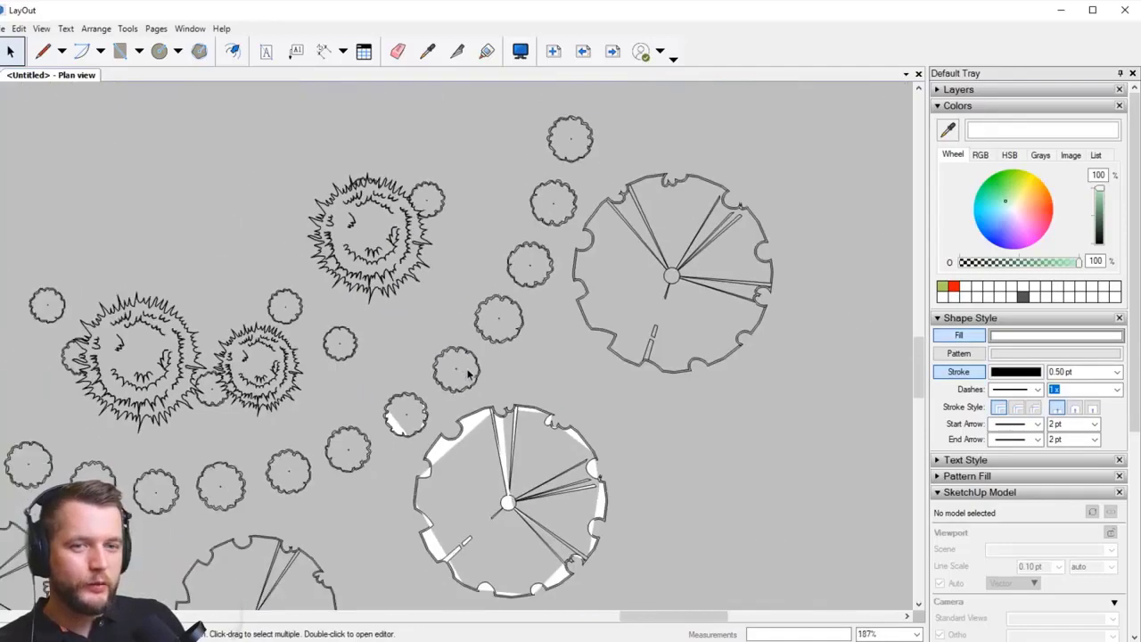
# Step: Select all of the exploded vegetation linework beside the page and delete it
pyautogui.moveTo(585, 460); pyautogui.dragTo(646, 369, button='middle')
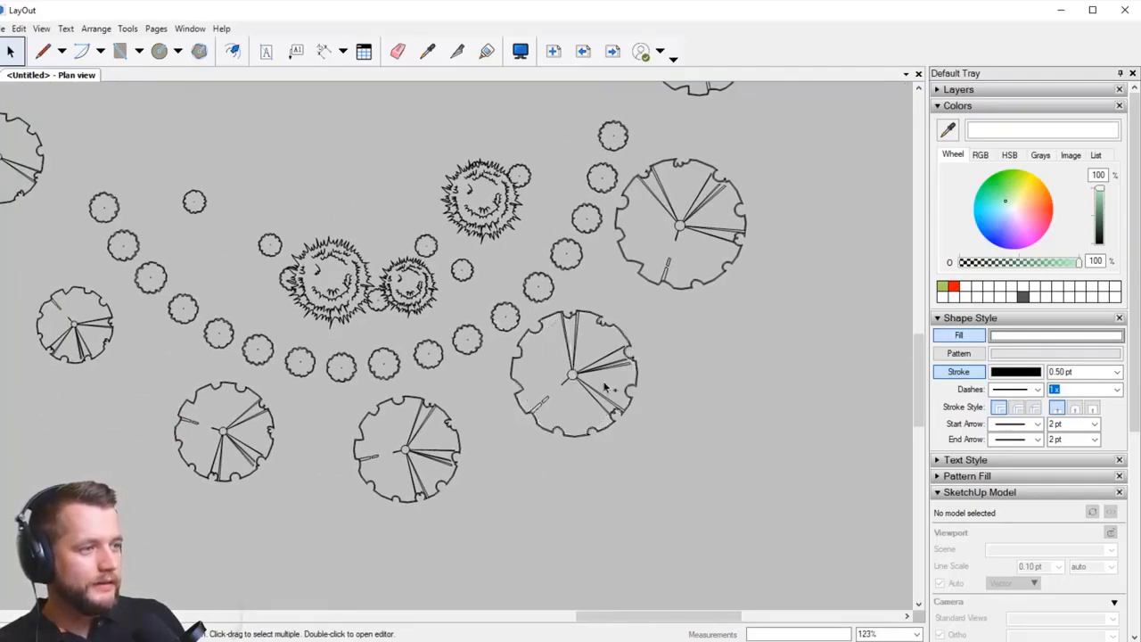
pyautogui.scroll(-3, 591, 400)
pyautogui.moveTo(595, 259); pyautogui.dragTo(671, 291, button='middle')
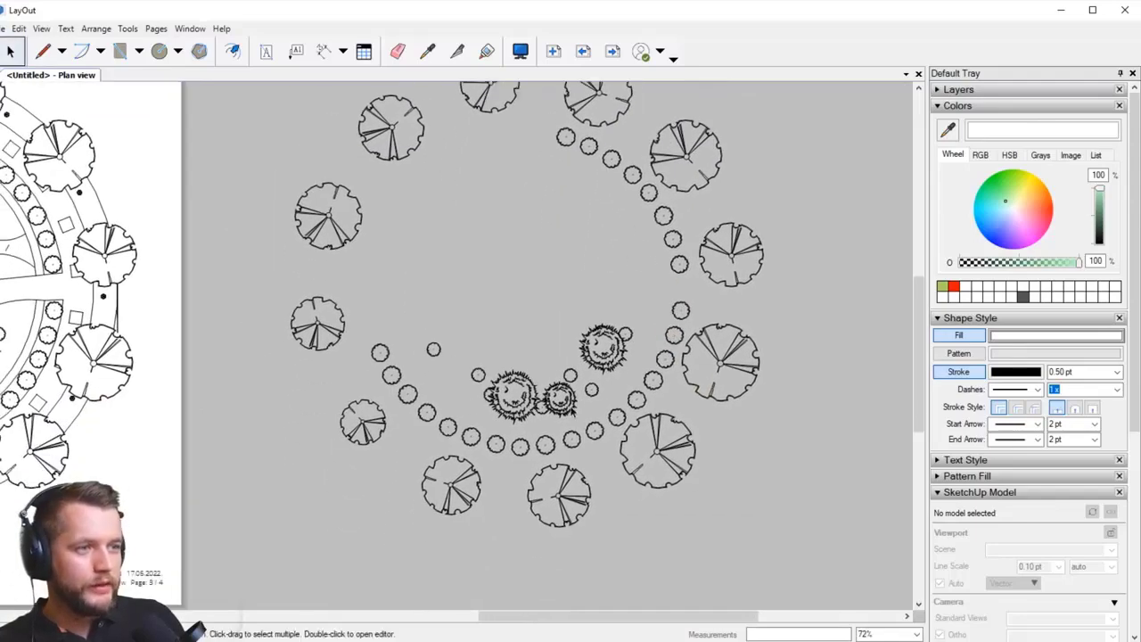
pyautogui.moveTo(604, 319); pyautogui.dragTo(707, 228, button='middle')
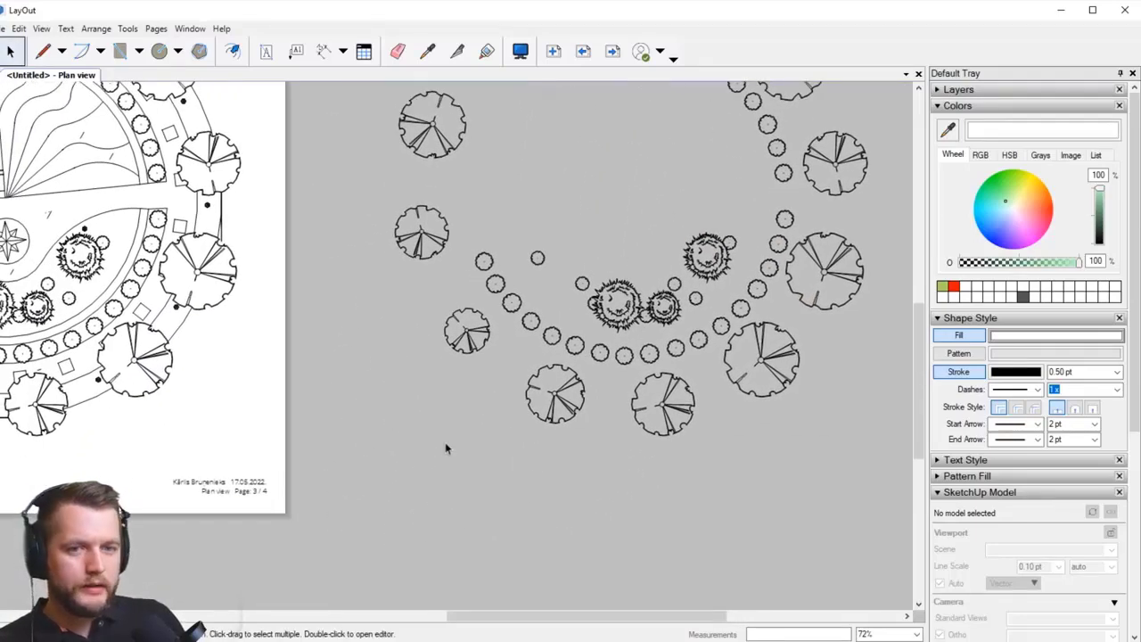
pyautogui.moveTo(522, 374); pyautogui.dragTo(303, 450, button='middle')
pyautogui.scroll(-2, 495, 437)
pyautogui.moveTo(699, 126); pyautogui.dragTo(250, 507)
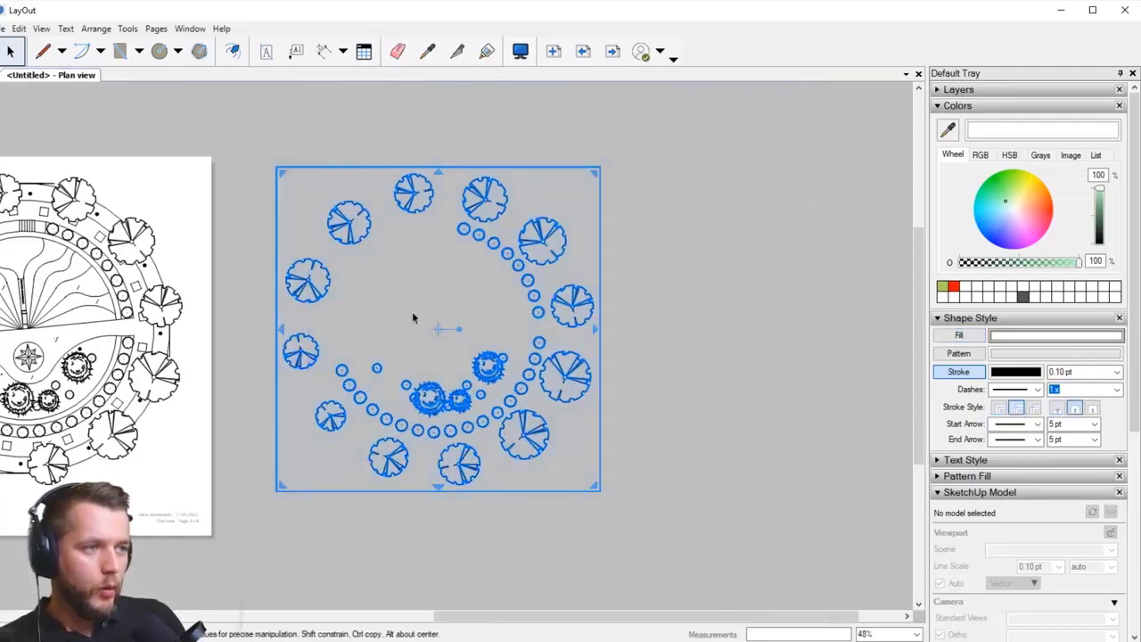
pyautogui.press('Delete')
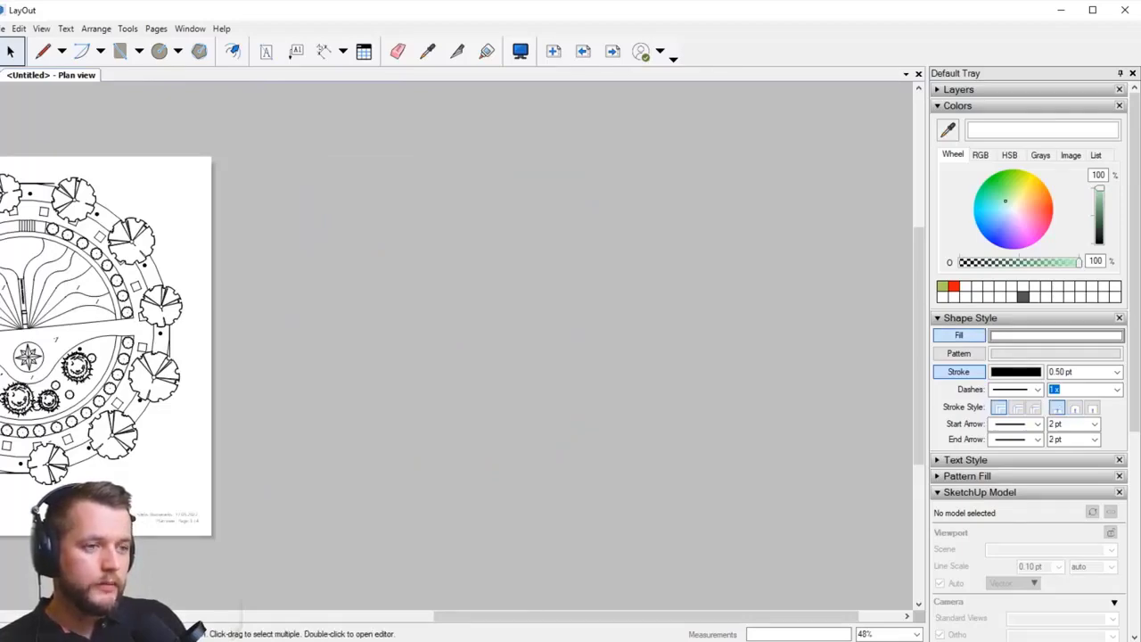
# Step: Try the plan view viewport at a scale of 1mm:100mm (1:100)
pyautogui.moveTo(214, 402)
pyautogui.mouseDown(button='middle')
pyautogui.moveTo(402, 347)
pyautogui.moveTo(543, 329)
pyautogui.mouseUp(button='middle')
pyautogui.scroll(2, 399, 218)
pyautogui.click(356, 241)
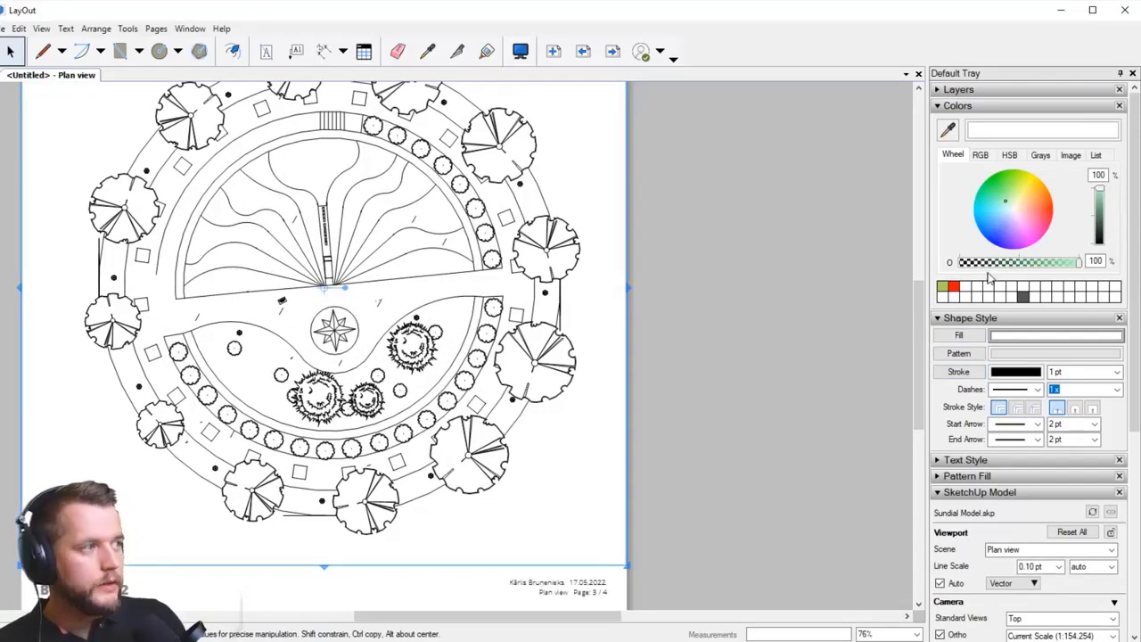
pyautogui.click(976, 319)
pyautogui.click(976, 105)
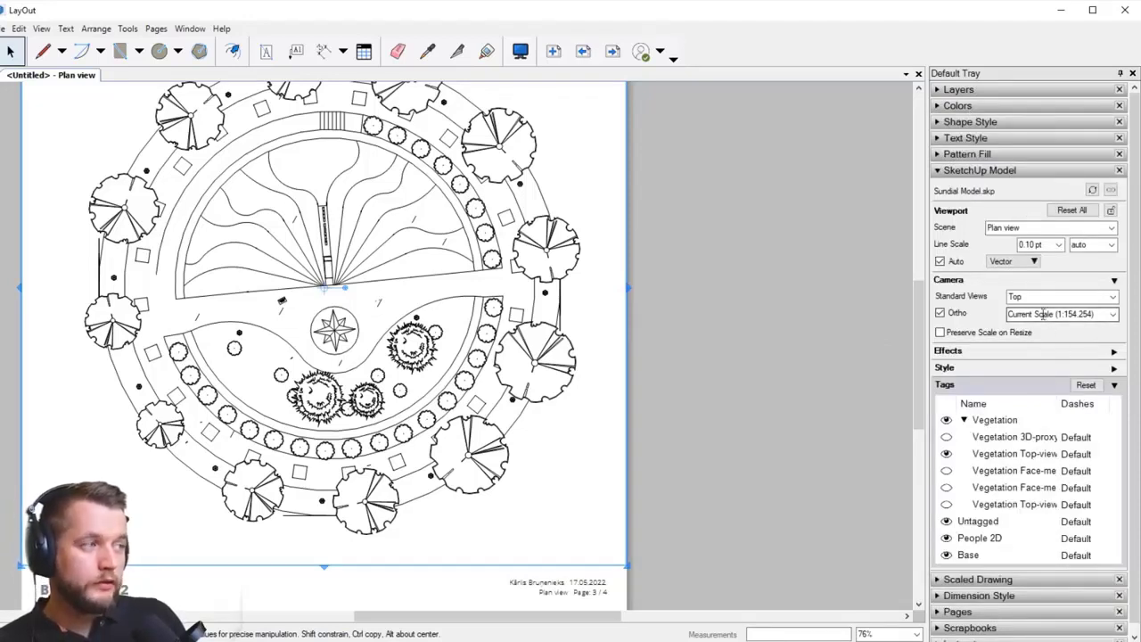
pyautogui.click(1112, 314)
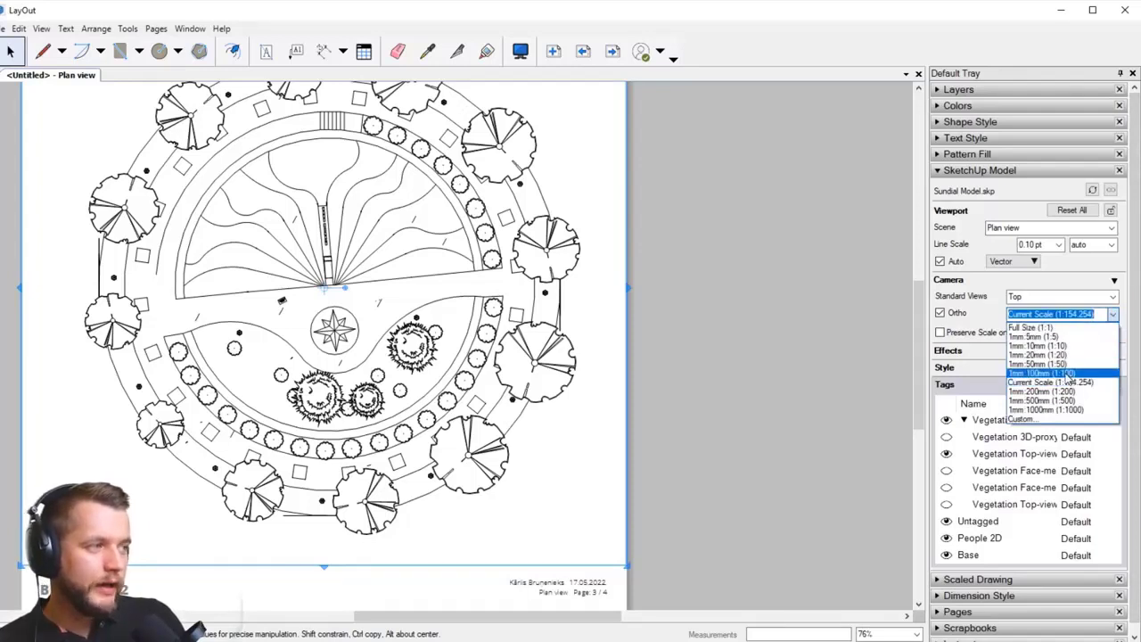
pyautogui.click(1066, 374)
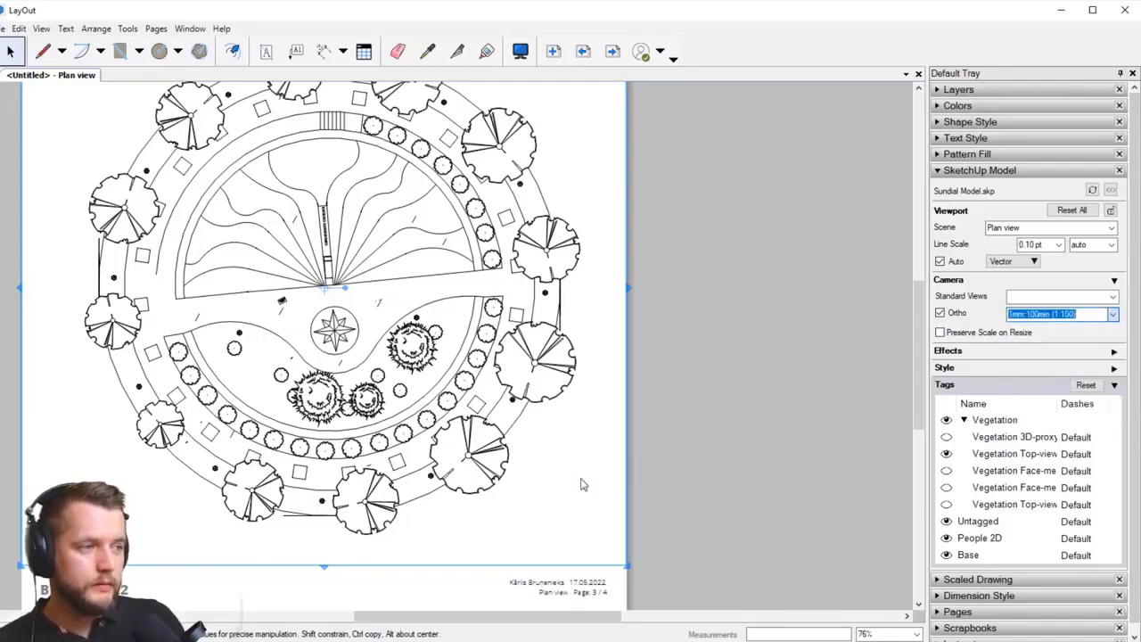
# Step: Set the plan view viewport's scale to 1mm:200mm (1:200), check the linework on the page, and deselect the viewport
pyautogui.click(1113, 316)
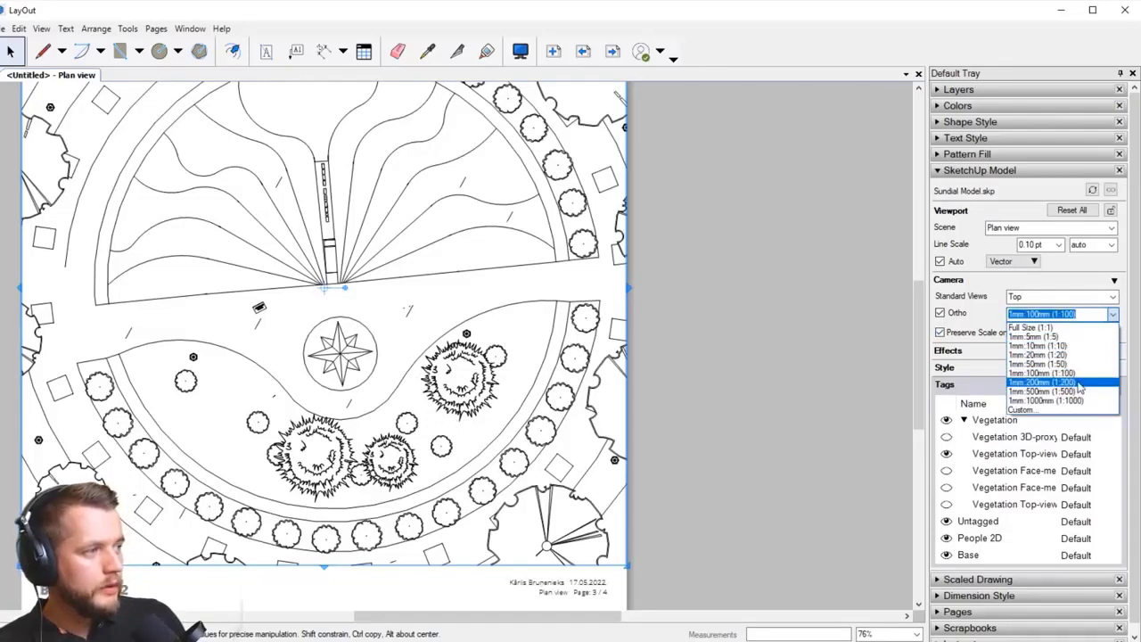
pyautogui.click(1077, 382)
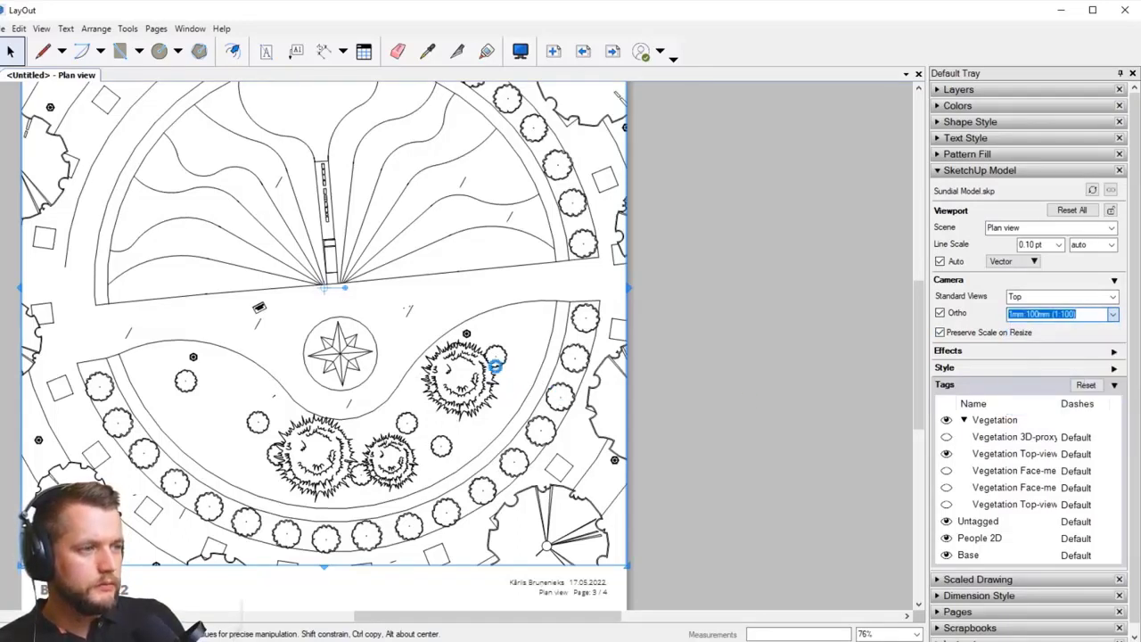
pyautogui.moveTo(391, 234); pyautogui.dragTo(406, 260, button='middle')
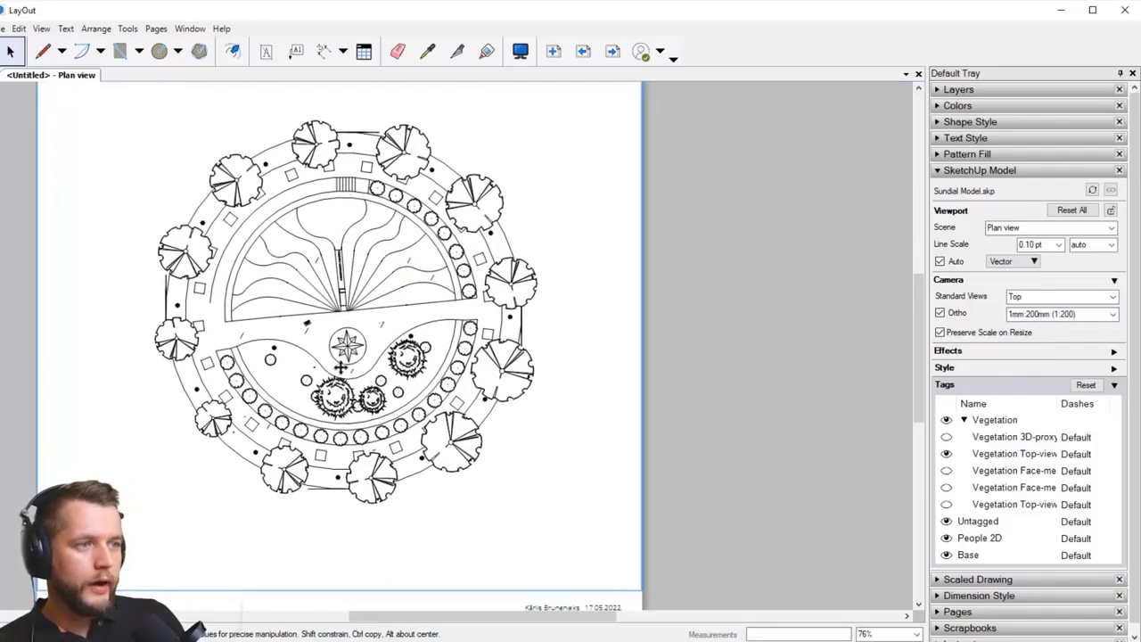
pyautogui.scroll(4, 499, 347)
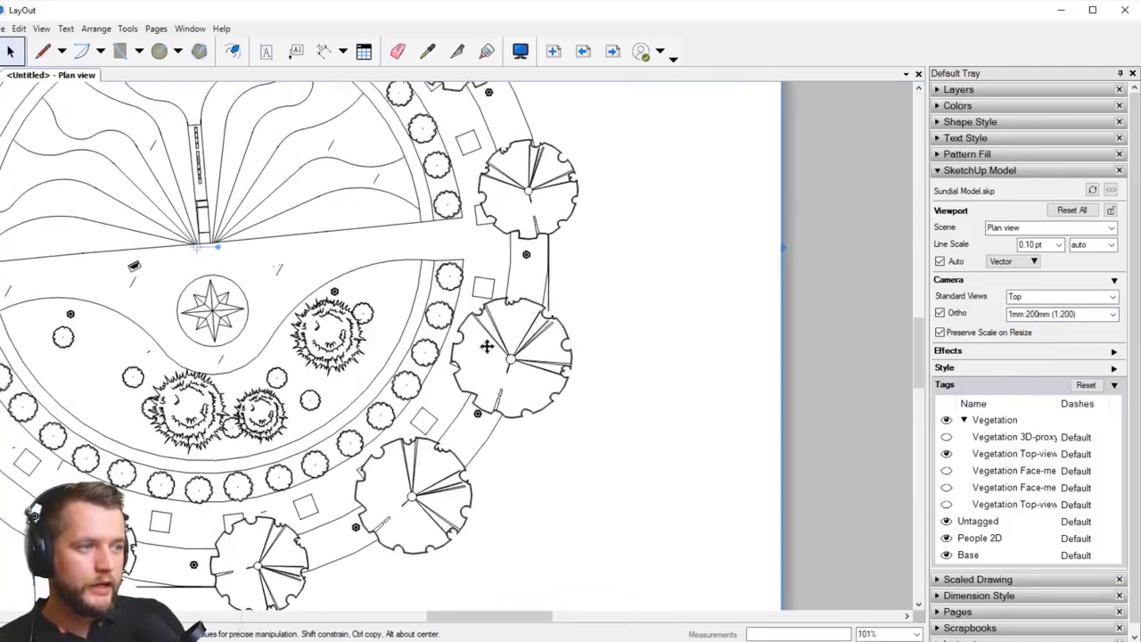
pyautogui.scroll(-5, 416, 362)
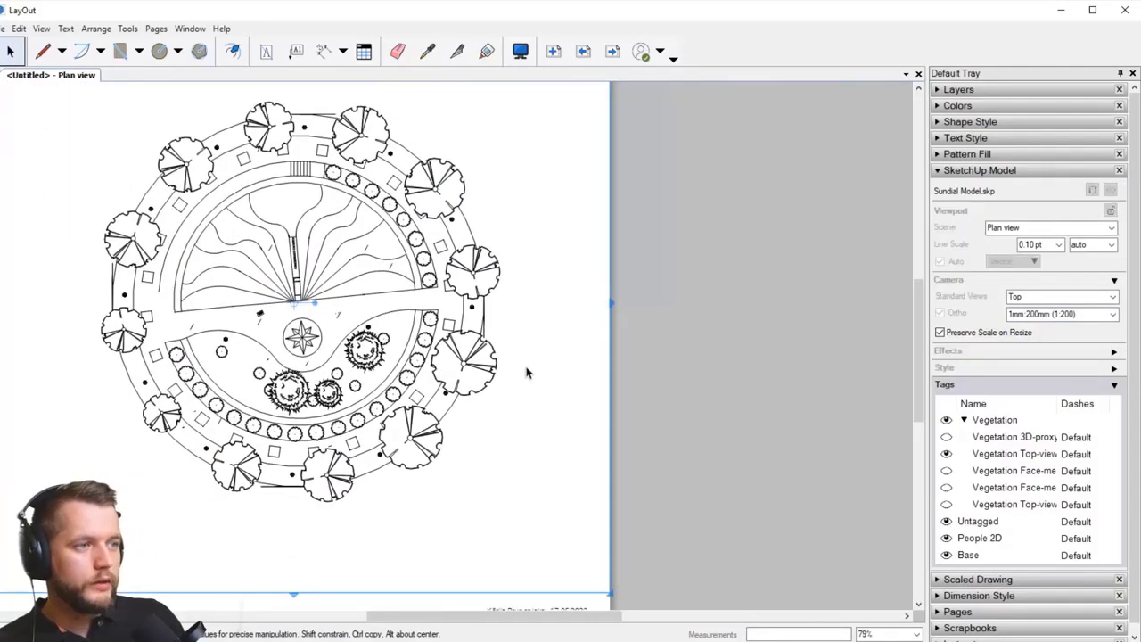
pyautogui.click(553, 375)
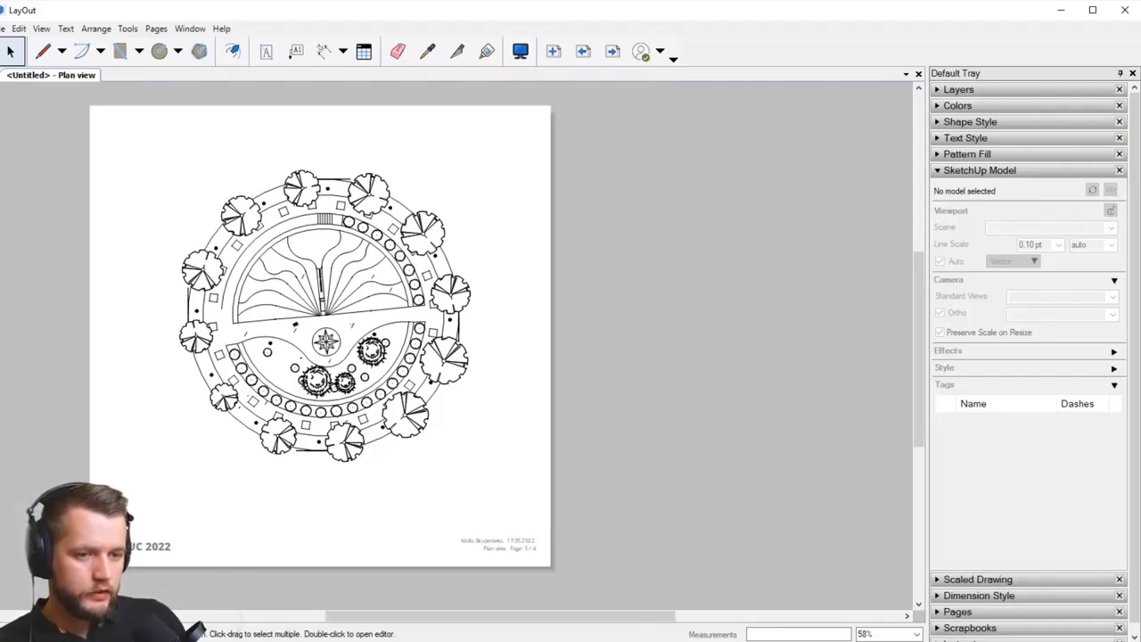
# Step: Switch to the Sundial model in SketchUp and open its Plan view scene
pyautogui.hotkey('alt', 'Tab')
pyautogui.scroll(-4, 508, 377)
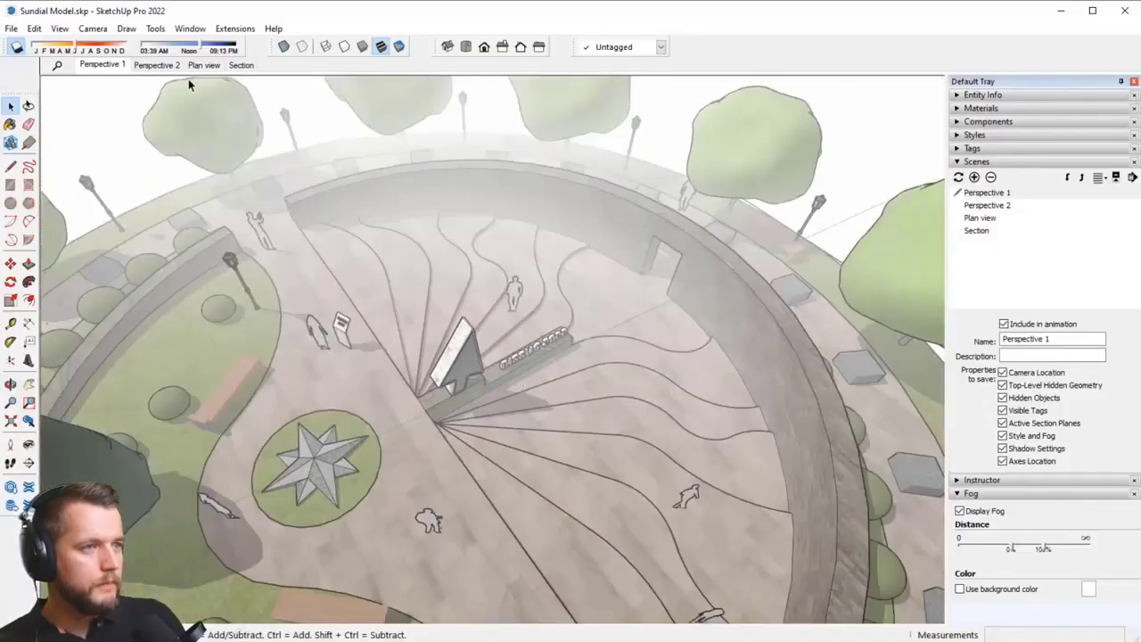
pyautogui.click(203, 65)
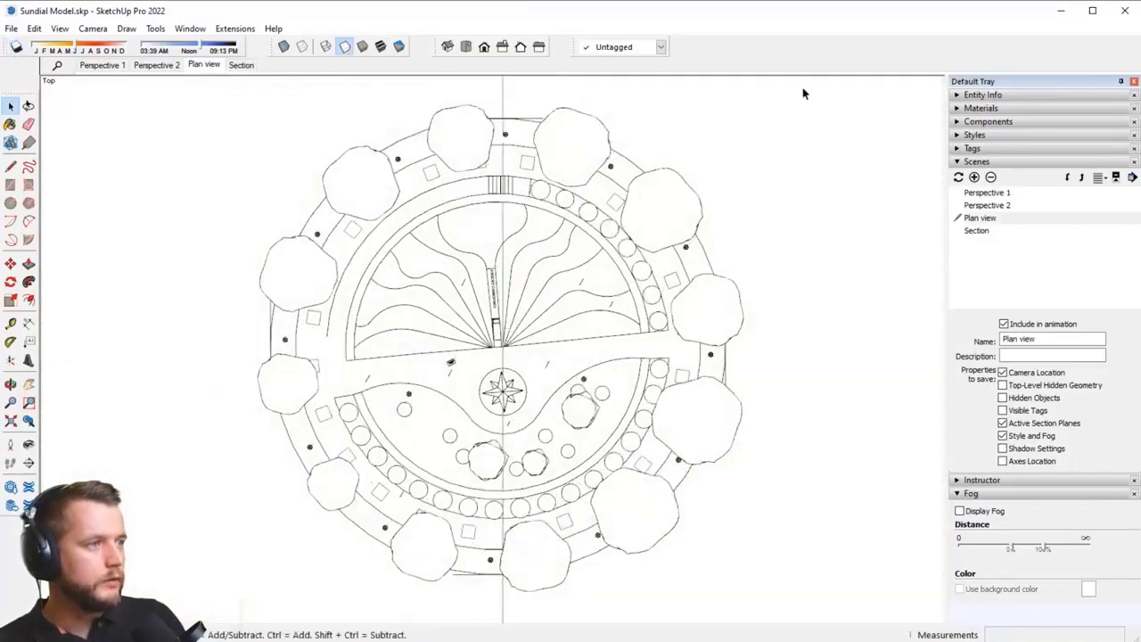
# Step: Show the Vegetation Top-view tag and hide the Vegetation 3D-proxy, Base and People 2D tags so that only the plan symbols are displayed
pyautogui.click(998, 162)
pyautogui.click(989, 148)
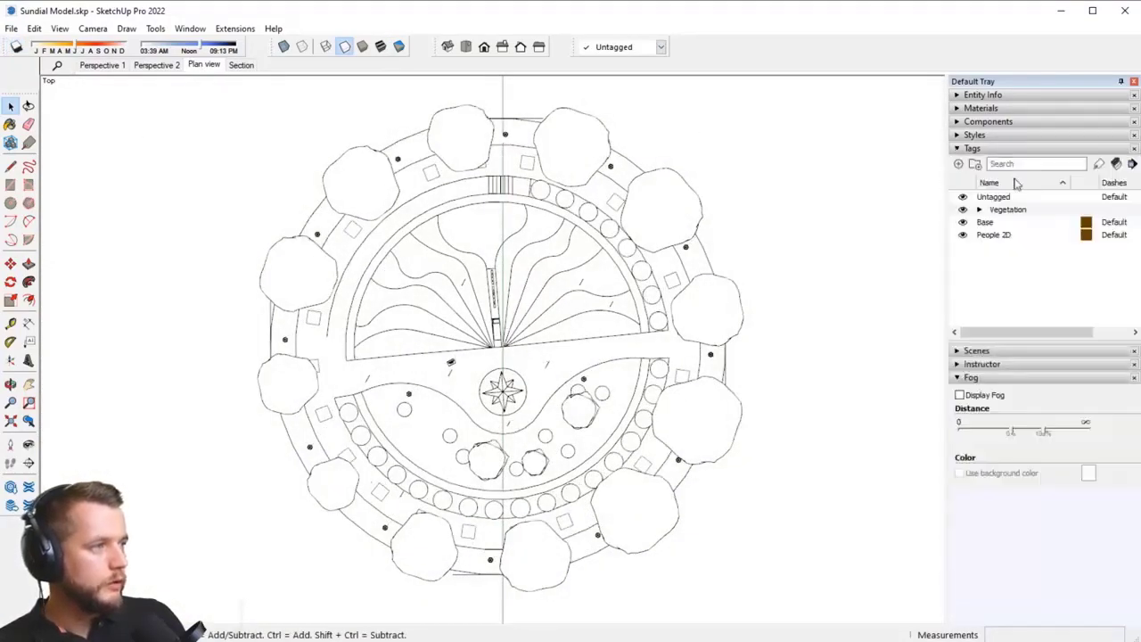
pyautogui.click(979, 210)
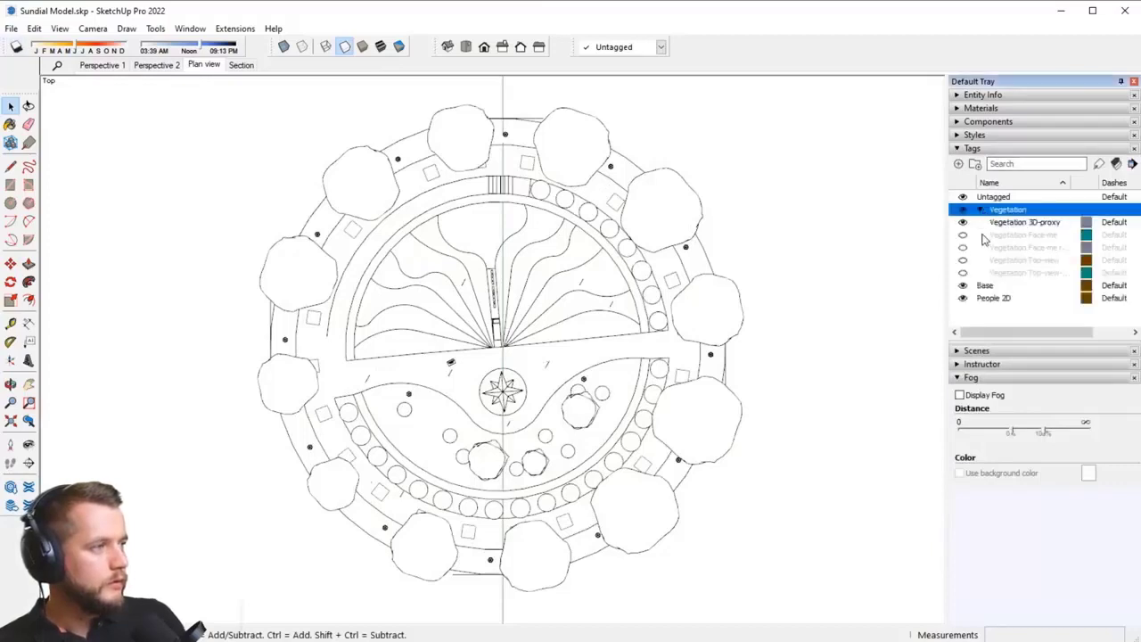
pyautogui.click(1002, 224)
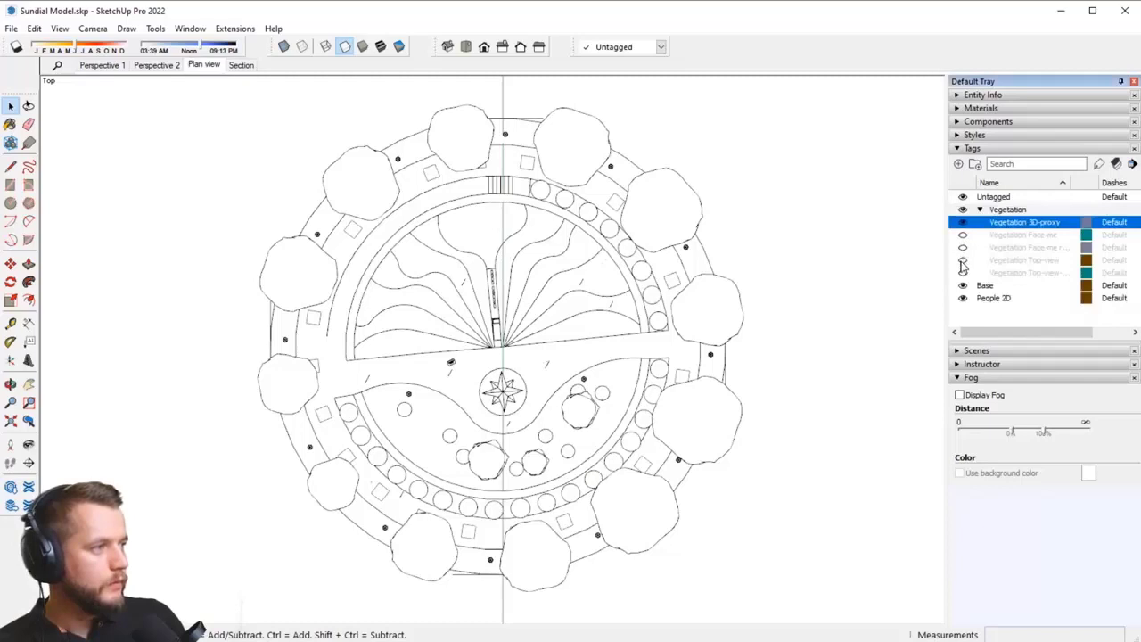
pyautogui.click(963, 260)
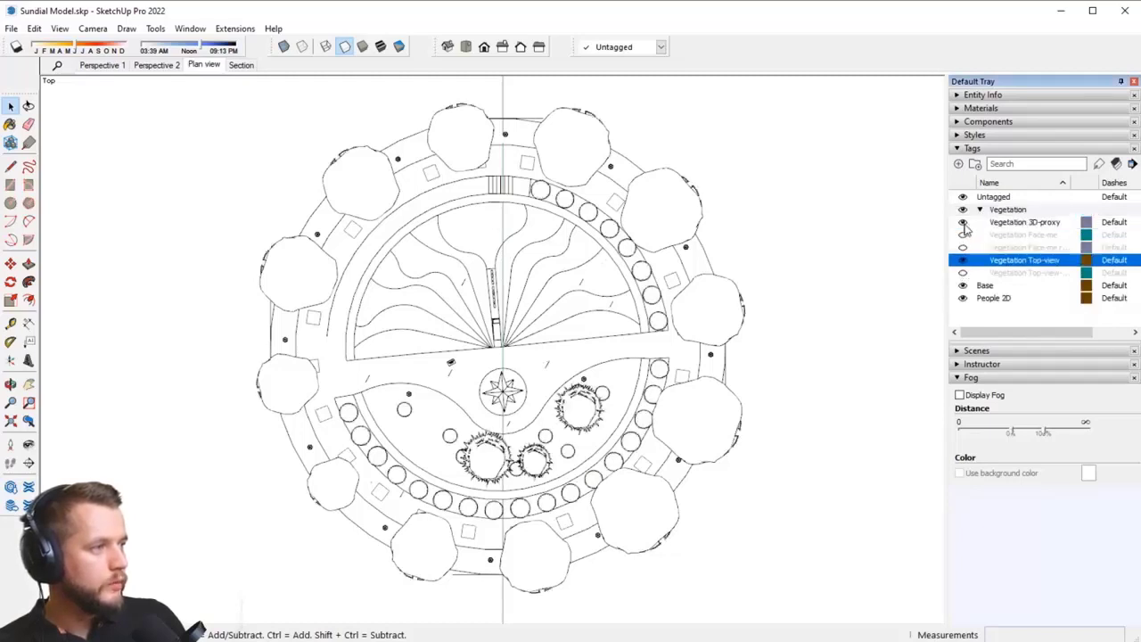
pyautogui.click(963, 285)
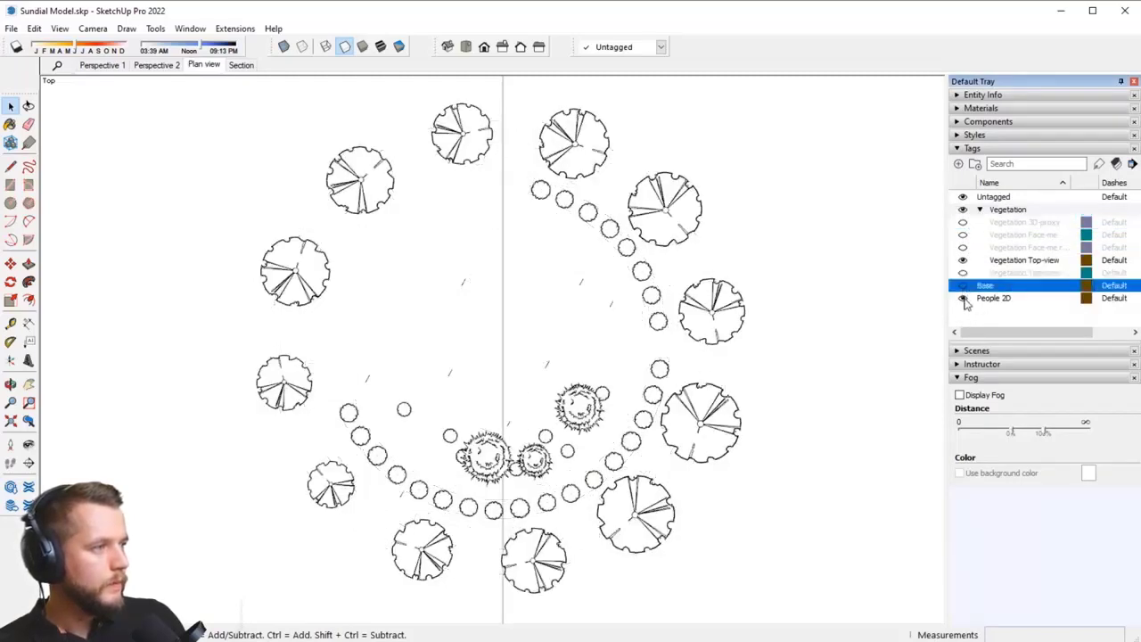
pyautogui.click(962, 297)
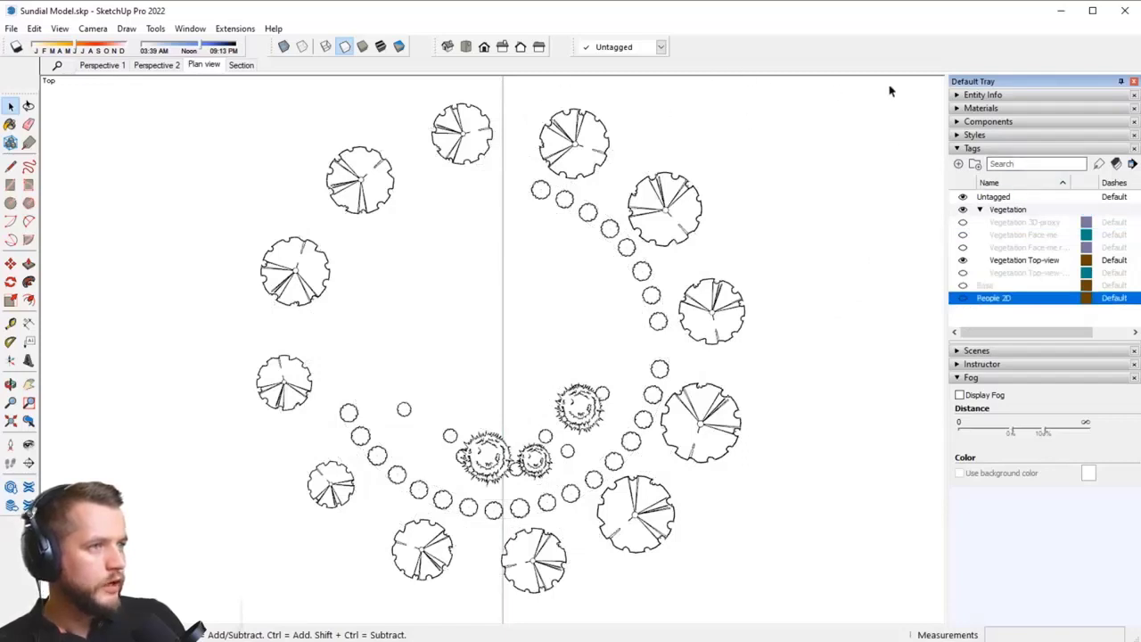
# Step: Apply the Construction Documentation Style from the Default Styles collection to colour the vegetation symbols
pyautogui.click(986, 138)
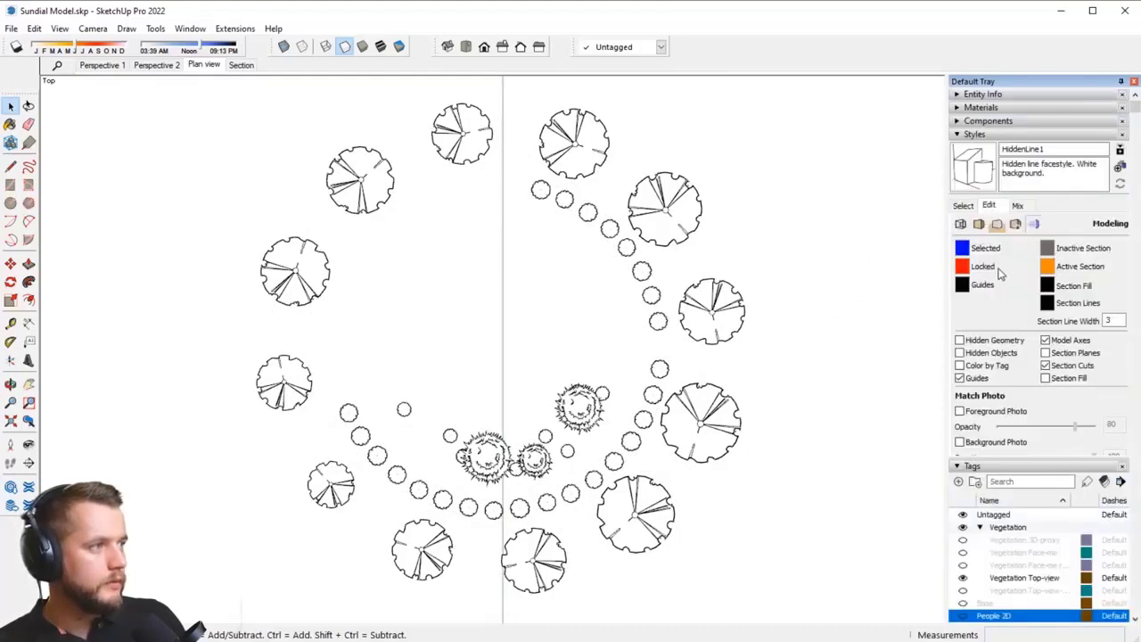
pyautogui.click(965, 206)
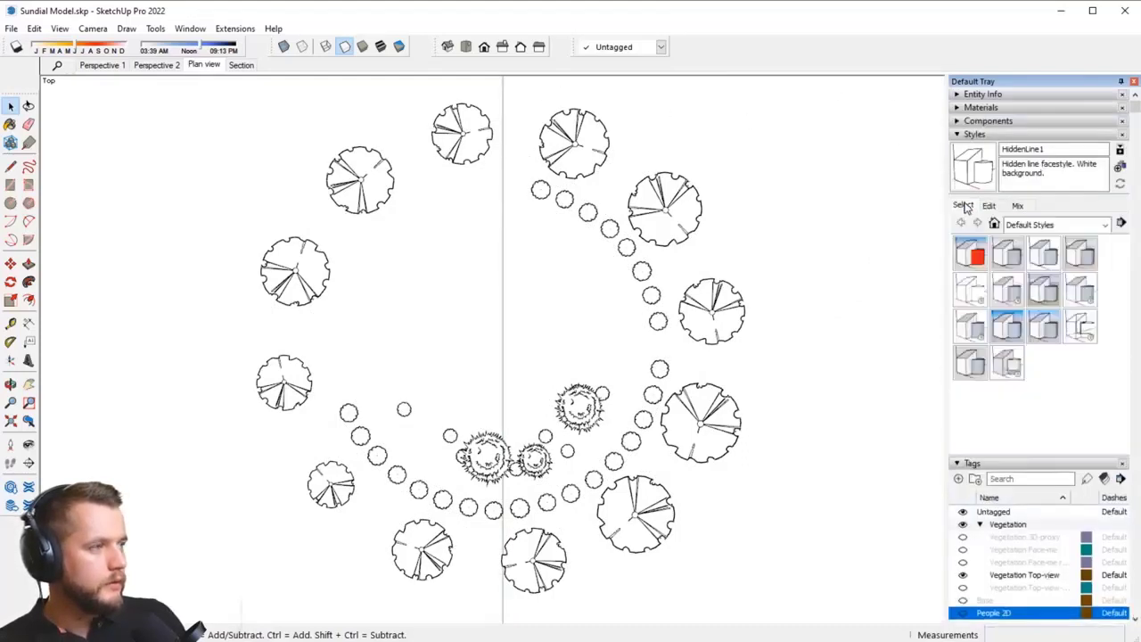
pyautogui.click(1043, 256)
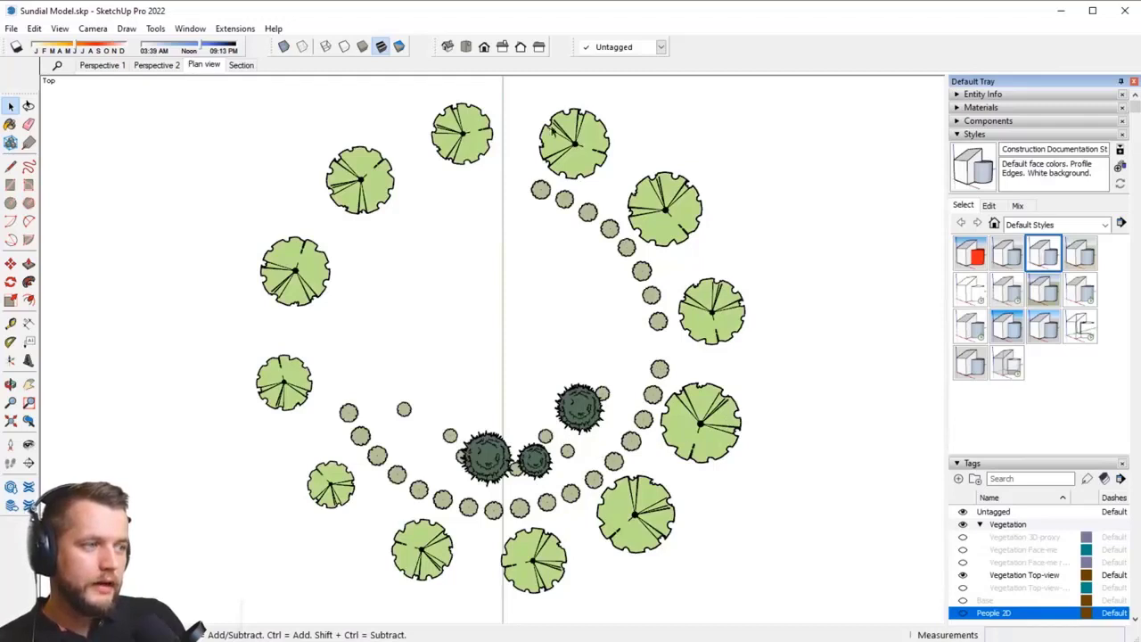
pyautogui.click(624, 515)
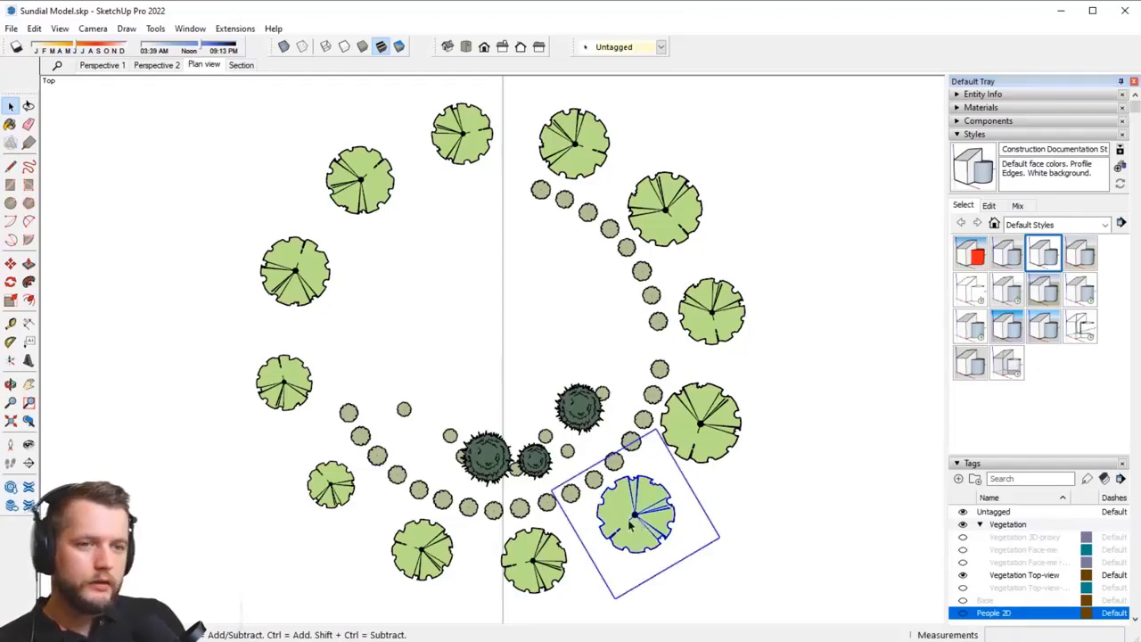
pyautogui.doubleClick(629, 526)
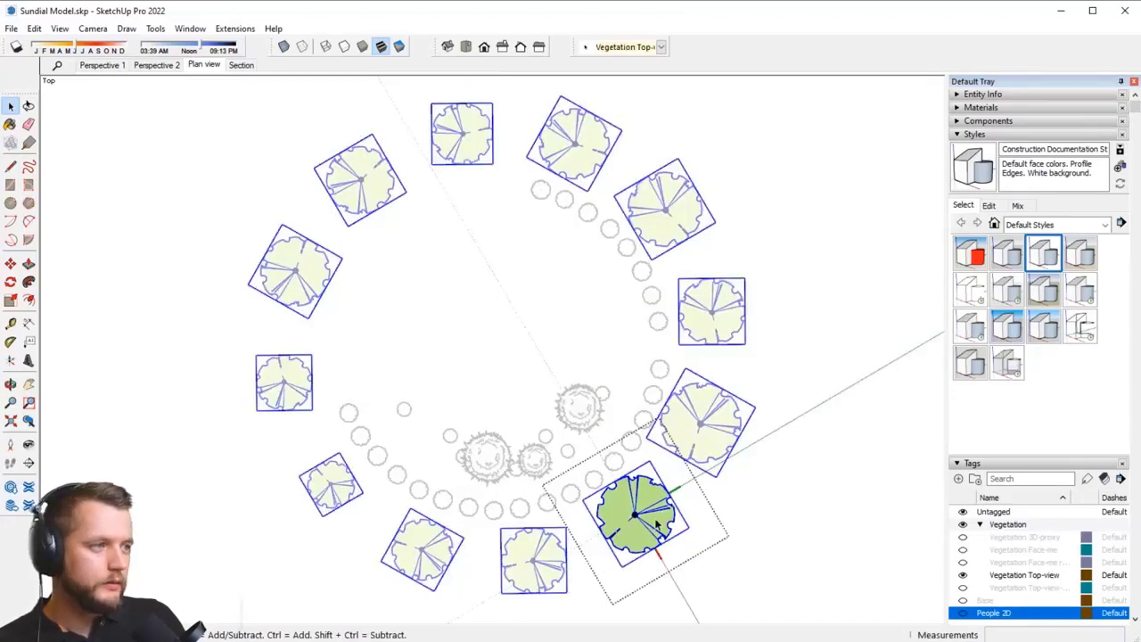
pyautogui.press('Escape')
# Step: Select all twelve light green tree symbols around the outer ring and copy them
pyautogui.scroll(-1, 656, 522)
pyautogui.click(636, 509)
pyautogui.keyDown('shift'); pyautogui.click(698, 420); pyautogui.keyUp('shift')
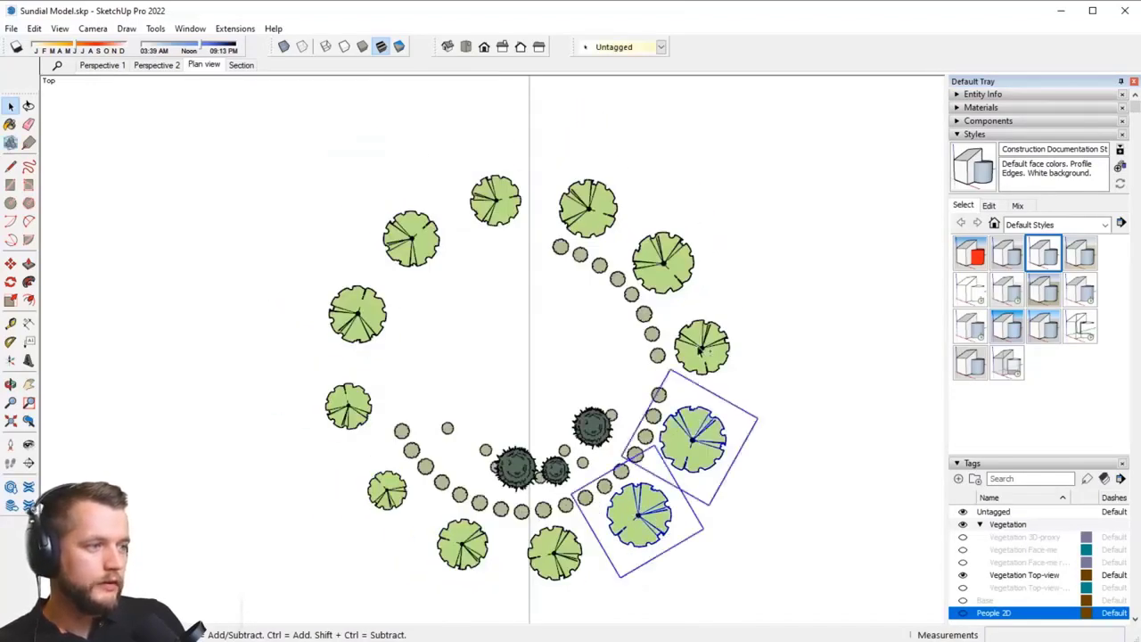
pyautogui.keyDown('shift'); pyautogui.click(693, 328); pyautogui.keyUp('shift')
pyautogui.keyDown('shift'); pyautogui.click(662, 260); pyautogui.keyUp('shift')
pyautogui.keyDown('shift'); pyautogui.click(587, 206); pyautogui.keyUp('shift')
pyautogui.keyDown('shift'); pyautogui.click(495, 200); pyautogui.keyUp('shift')
pyautogui.keyDown('shift'); pyautogui.click(411, 238); pyautogui.keyUp('shift')
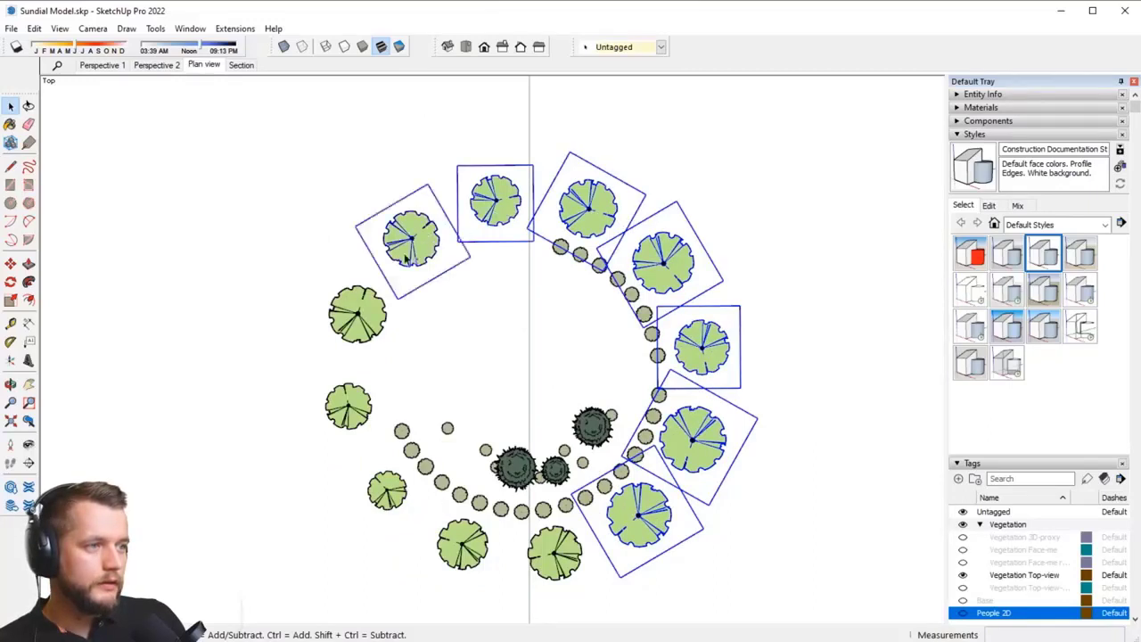
pyautogui.keyDown('shift'); pyautogui.click(359, 313); pyautogui.keyUp('shift')
pyautogui.keyDown('shift'); pyautogui.click(349, 409); pyautogui.keyUp('shift')
pyautogui.keyDown('shift'); pyautogui.click(388, 492); pyautogui.keyUp('shift')
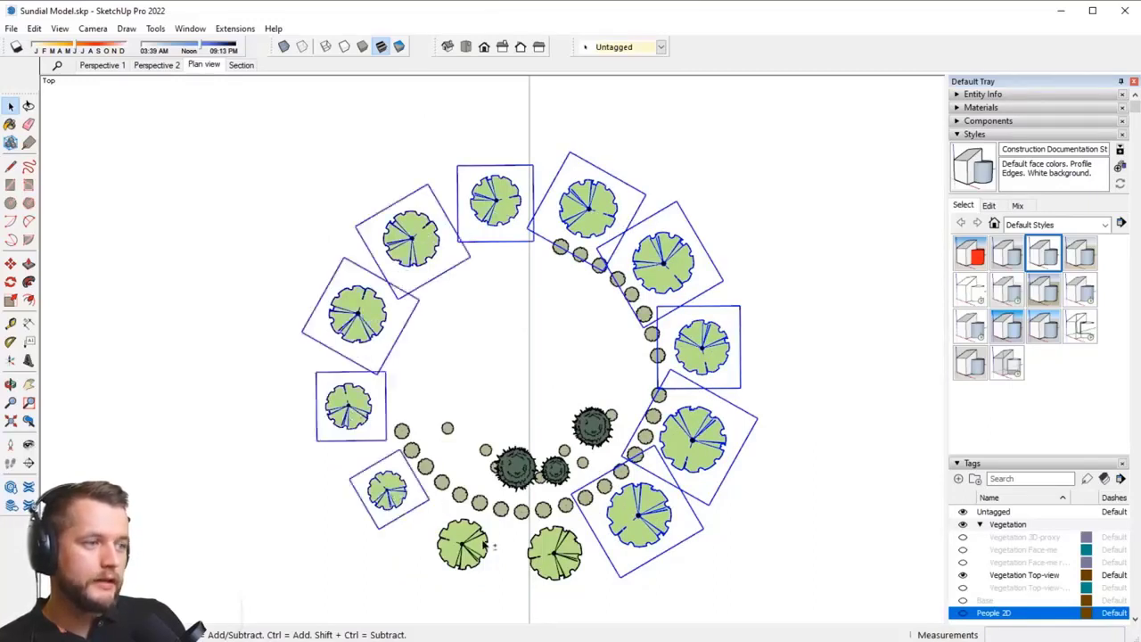
pyautogui.keyDown('shift'); pyautogui.click(481, 545); pyautogui.keyUp('shift')
pyautogui.keyDown('shift'); pyautogui.click(570, 557); pyautogui.keyUp('shift')
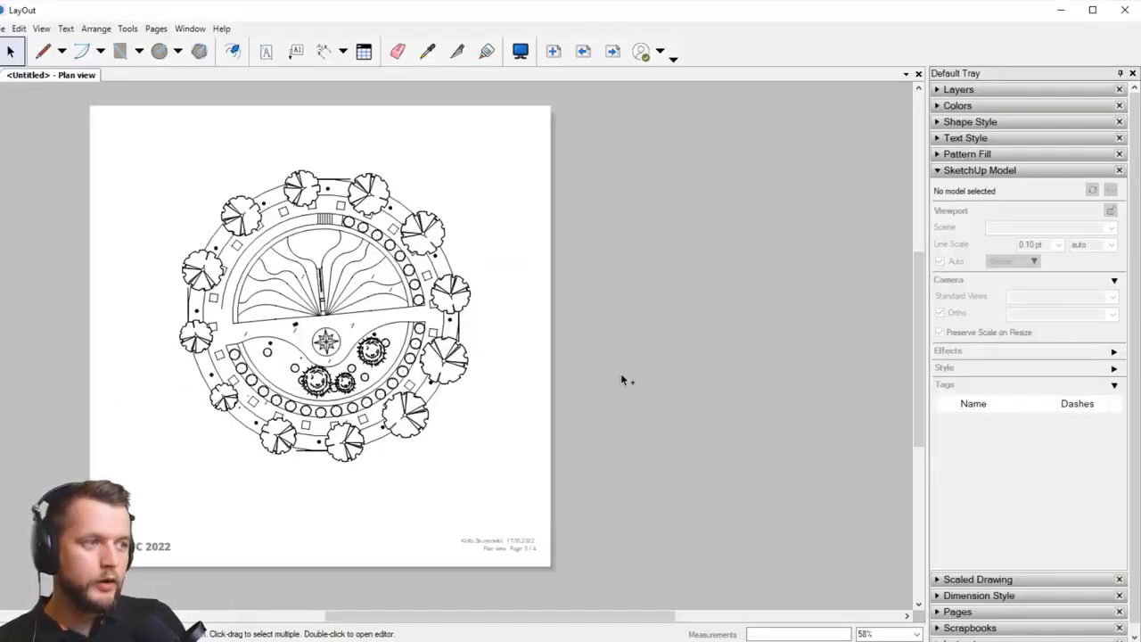
# Step: Switch to LayOut, paste the copied trees onto the Plan view page and set their viewport scale to 1mm:200mm (1:200)
pyautogui.click(620, 373)
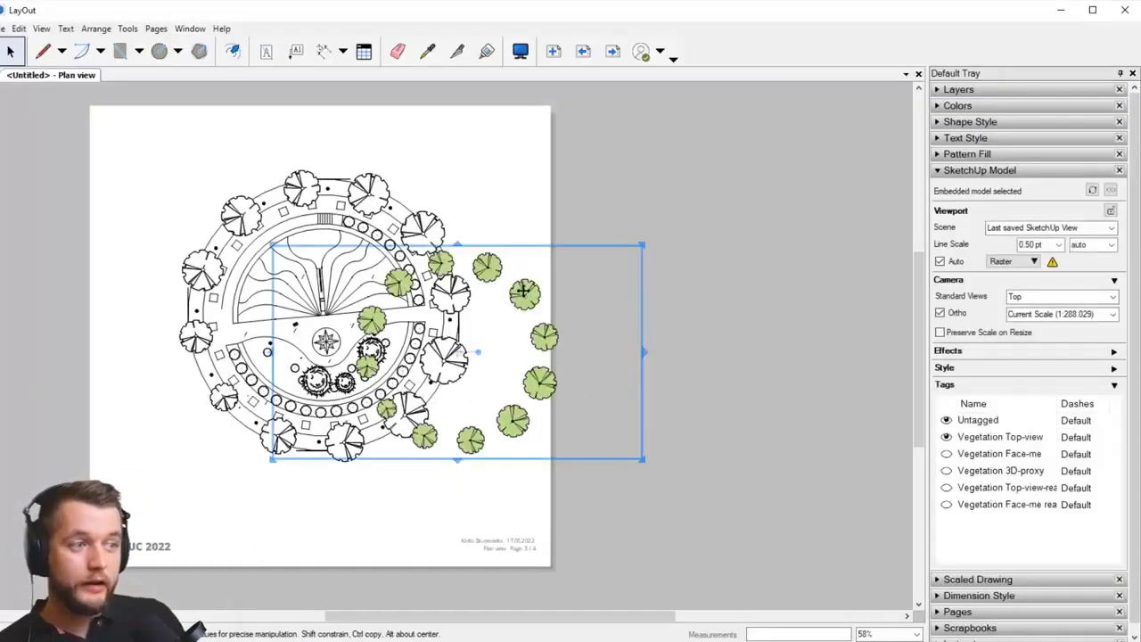
pyautogui.scroll(1, 570, 343)
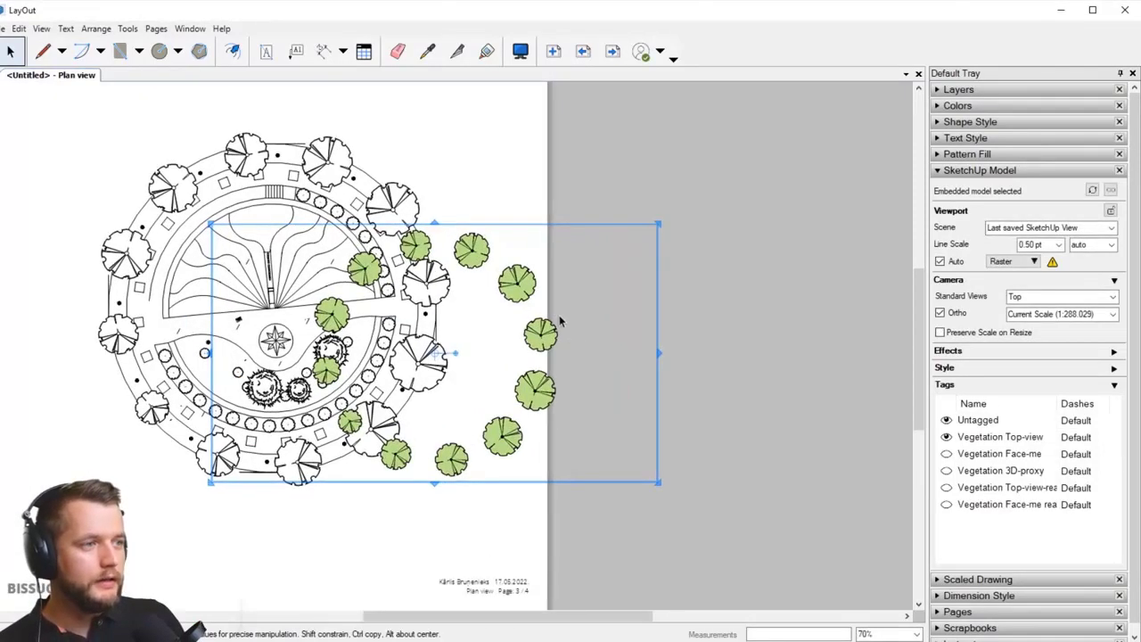
pyautogui.rightClick(512, 276)
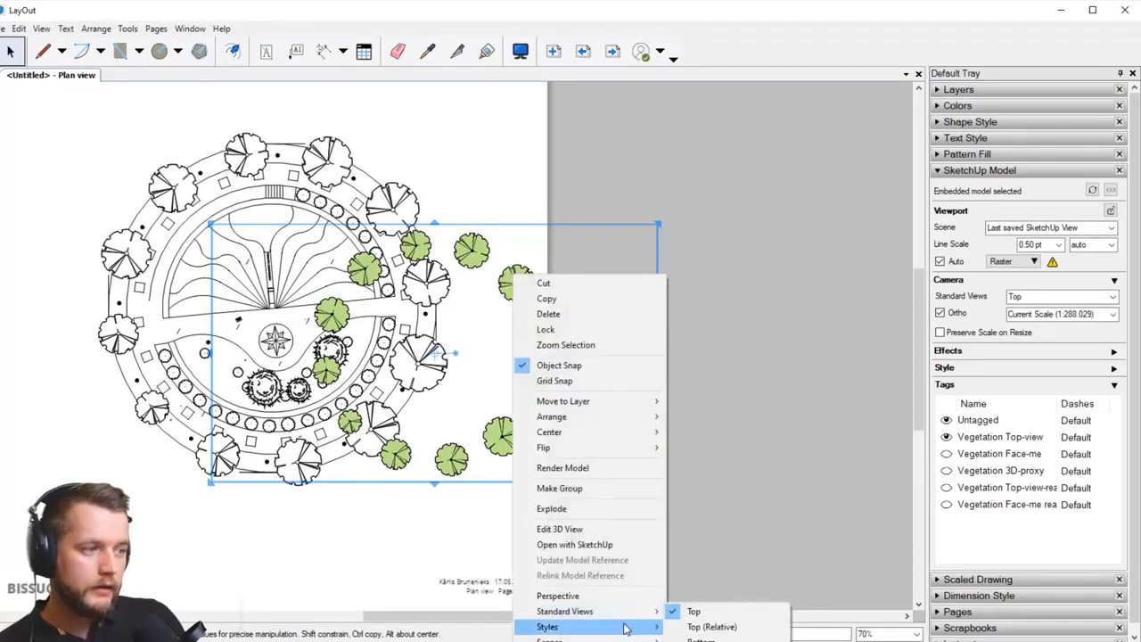
pyautogui.moveTo(624, 639)
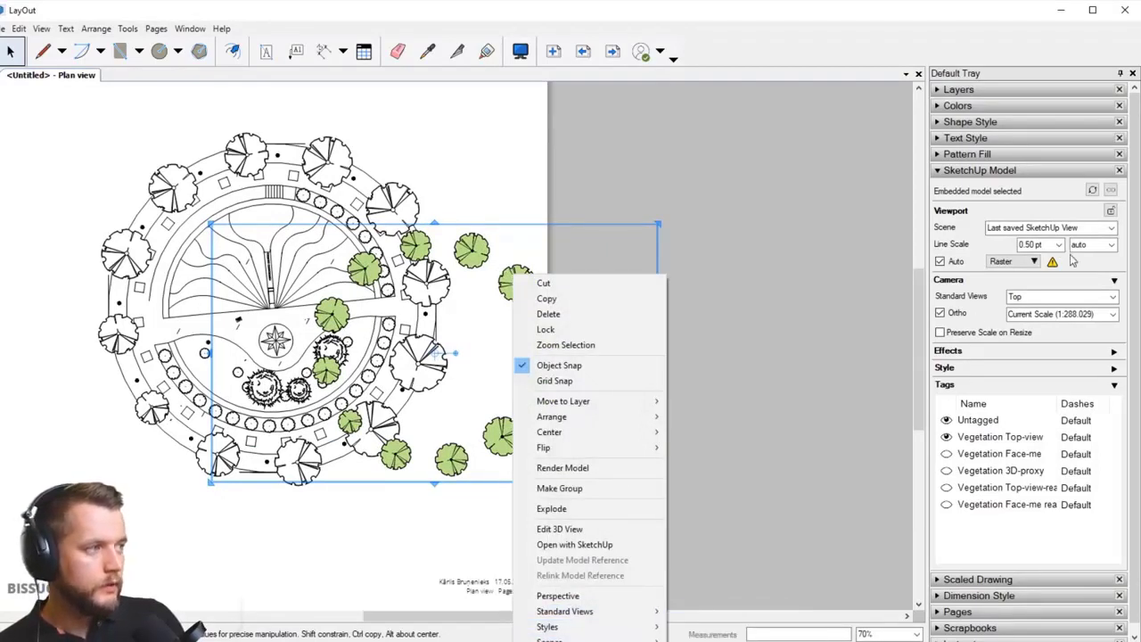
pyautogui.click(1112, 317)
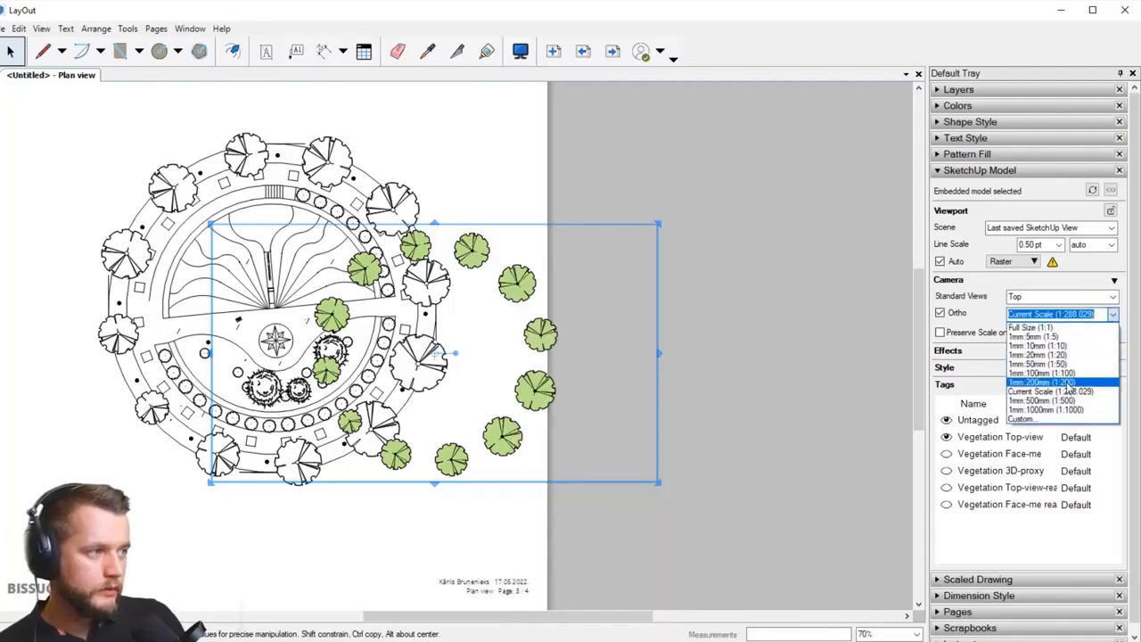
pyautogui.click(1043, 382)
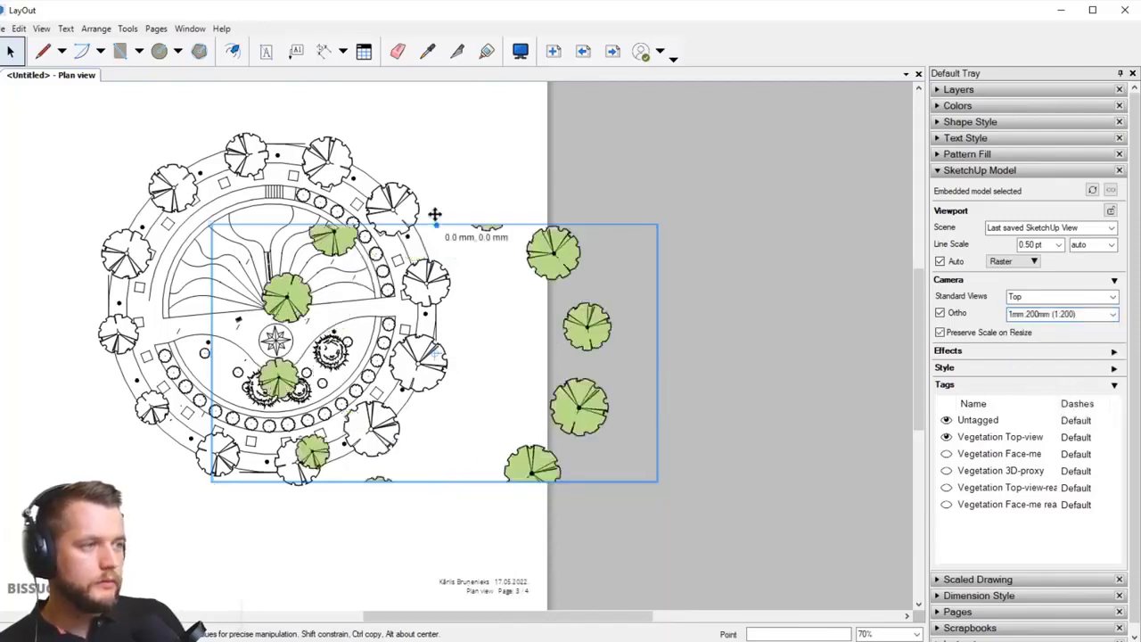
# Step: Extend the tree viewport's frame vertically so all the trees fit inside, and trim the spare space above them
pyautogui.moveTo(439, 221); pyautogui.dragTo(434, 111)
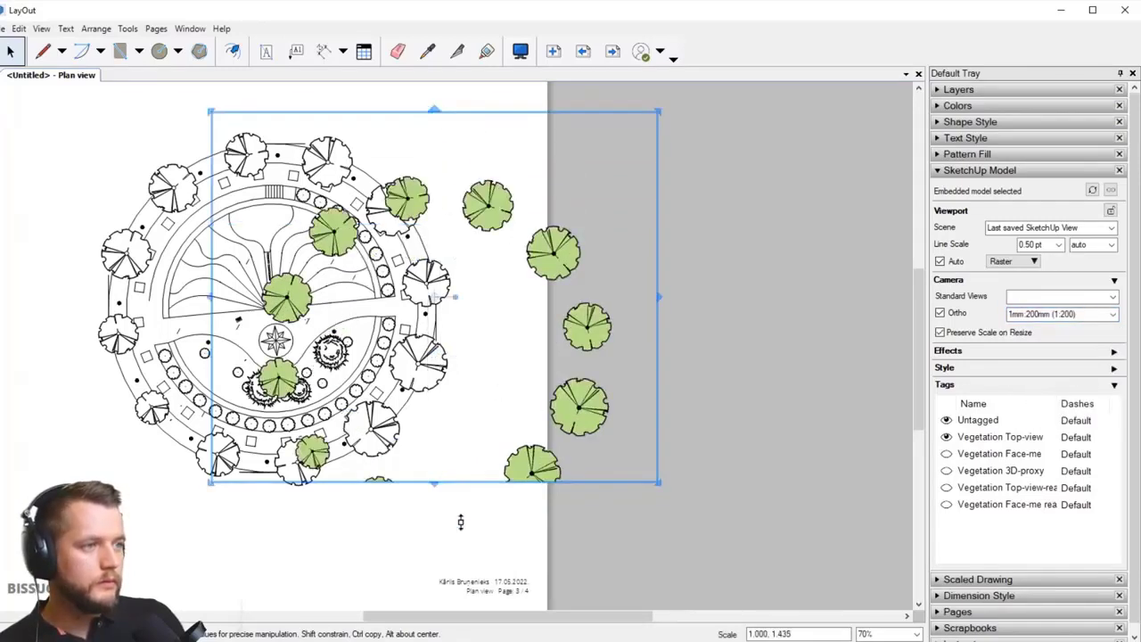
pyautogui.moveTo(436, 482); pyautogui.dragTo(434, 552)
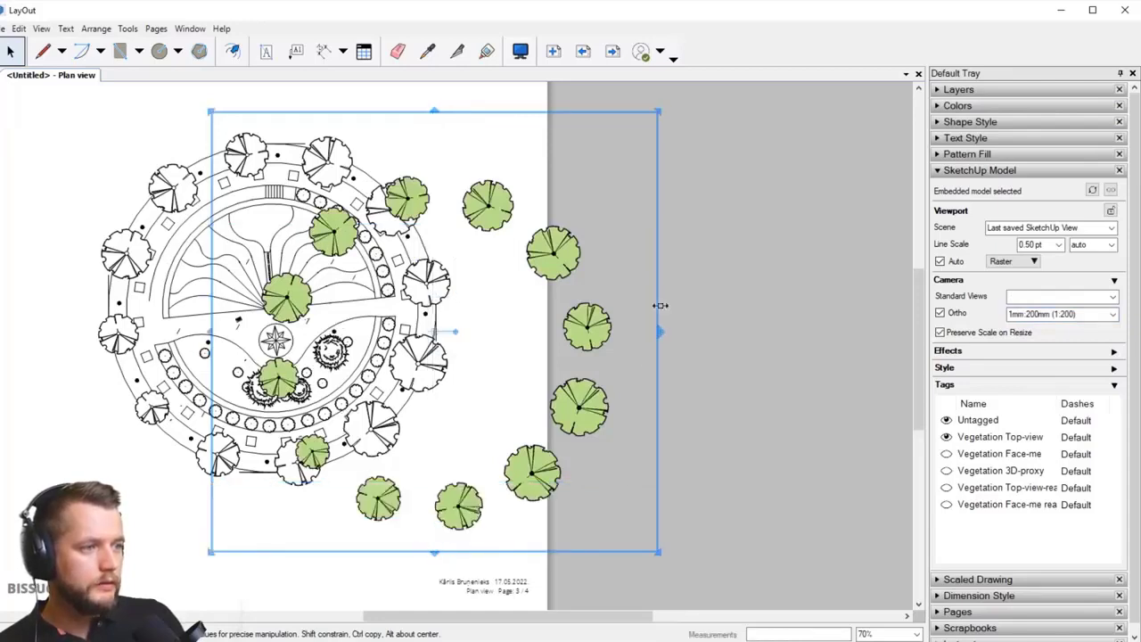
pyautogui.moveTo(434, 107); pyautogui.dragTo(438, 163)
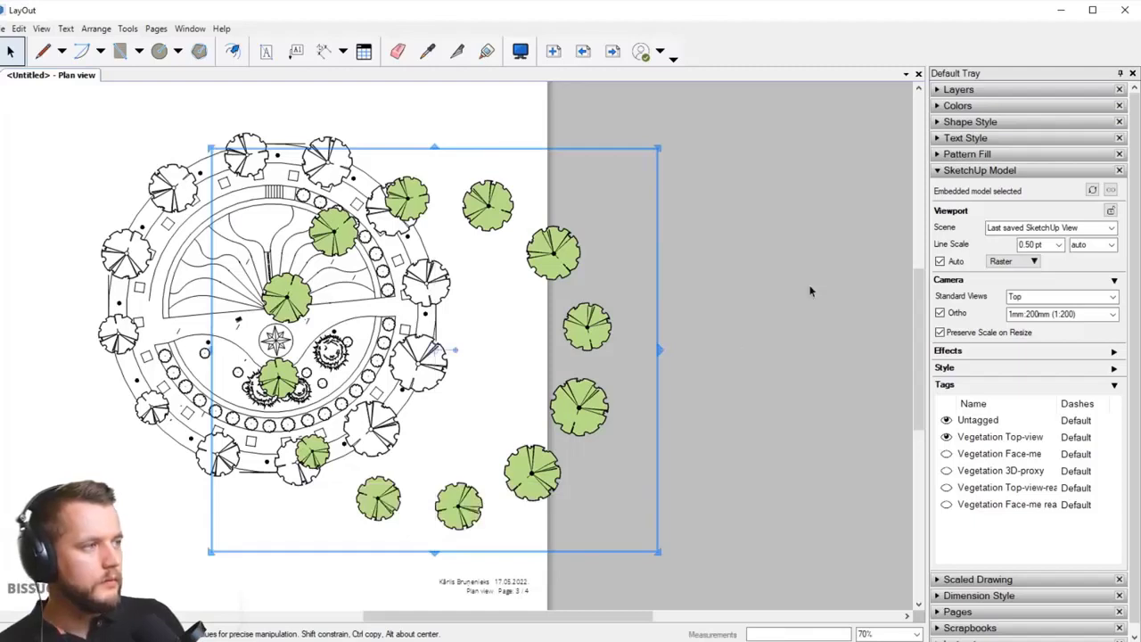
# Step: Set the tree viewport's rendering to Vector
pyautogui.click(1012, 261)
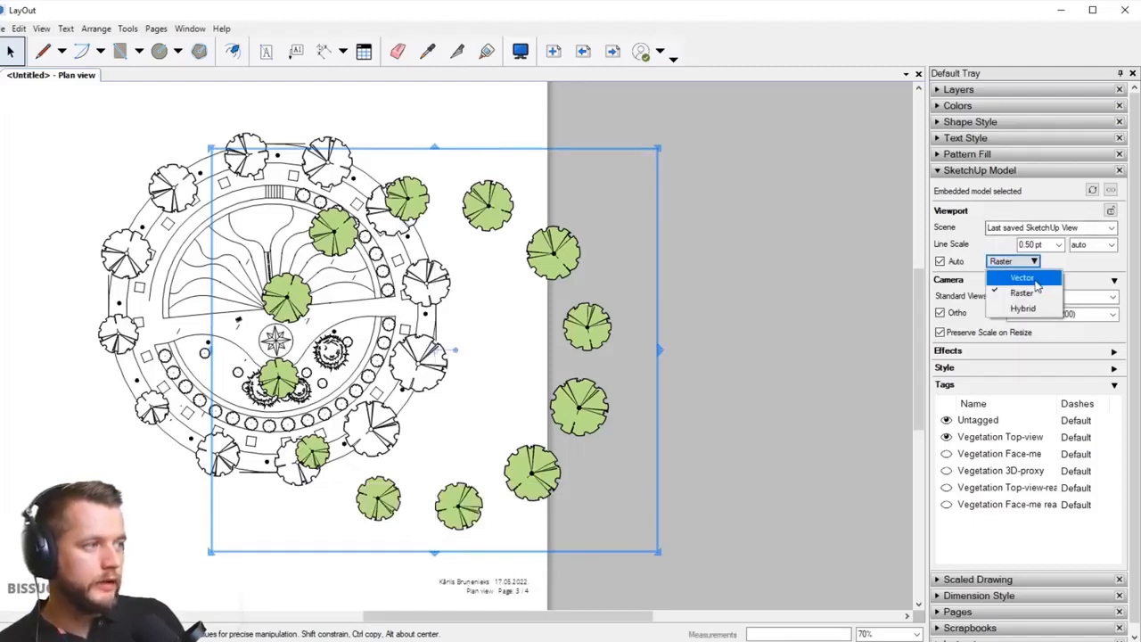
pyautogui.click(1025, 278)
pyautogui.click(687, 365)
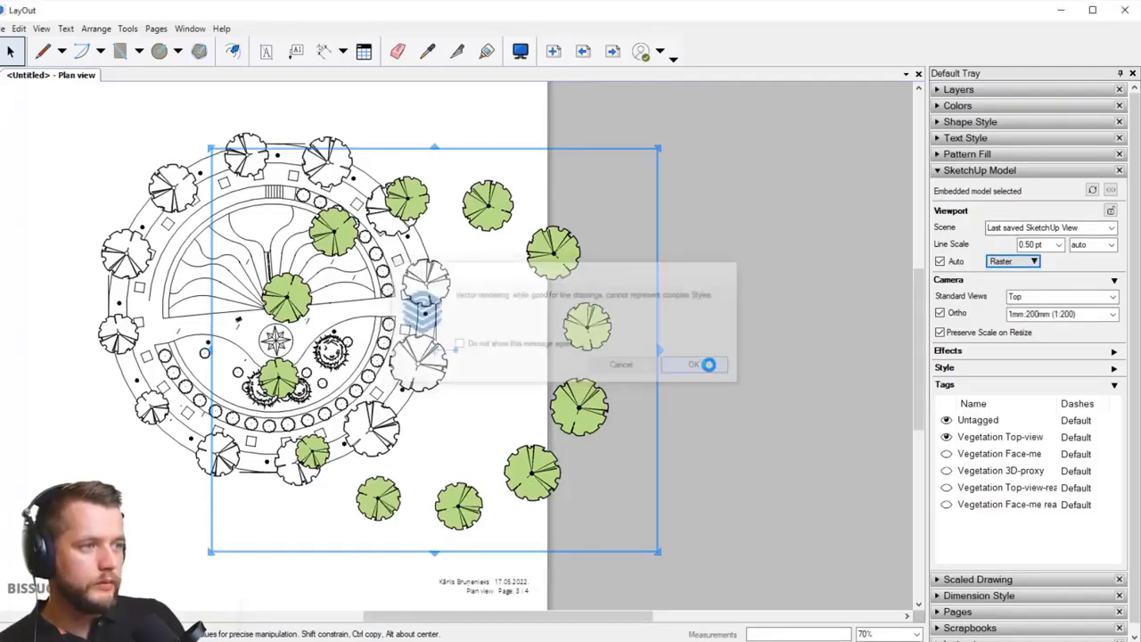
# Step: Move the tree viewport roughly over the plan drawing and set its line scale to 0.10 pt
pyautogui.scroll(2, 182, 292)
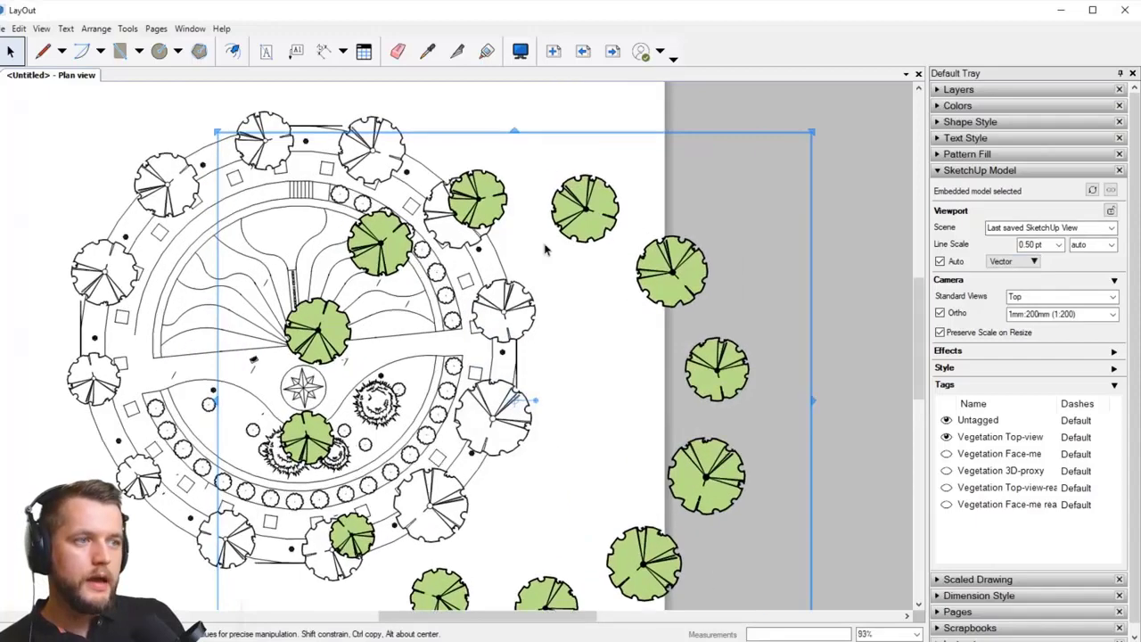
pyautogui.moveTo(586, 208)
pyautogui.mouseDown()
pyautogui.moveTo(337, 185)
pyautogui.moveTo(328, 156)
pyautogui.mouseUp()
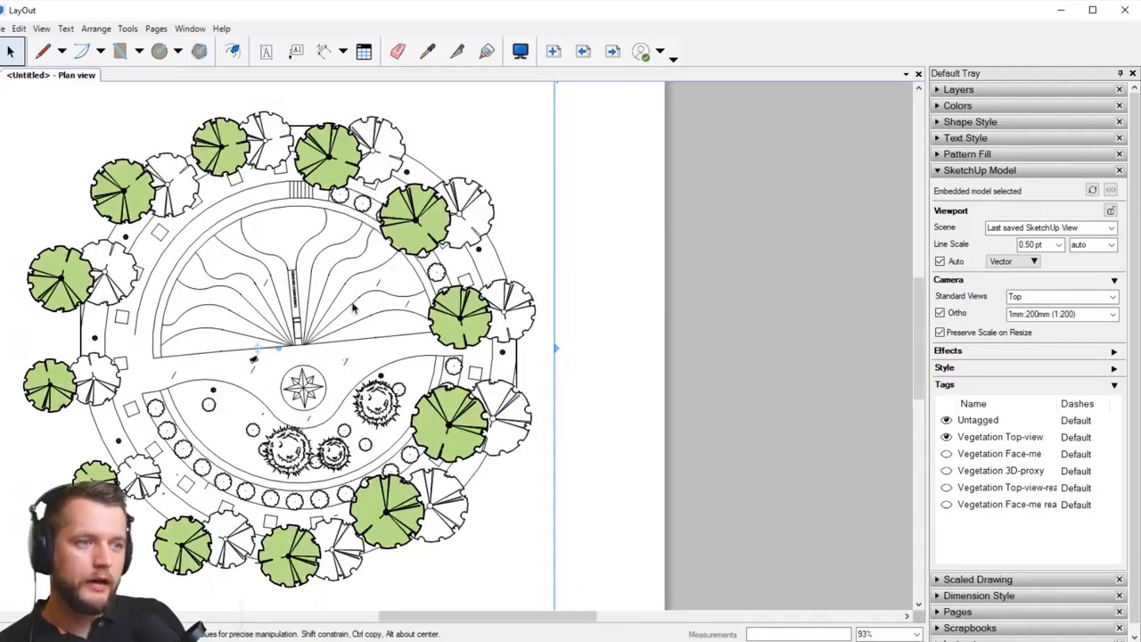
pyautogui.scroll(6, 457, 210)
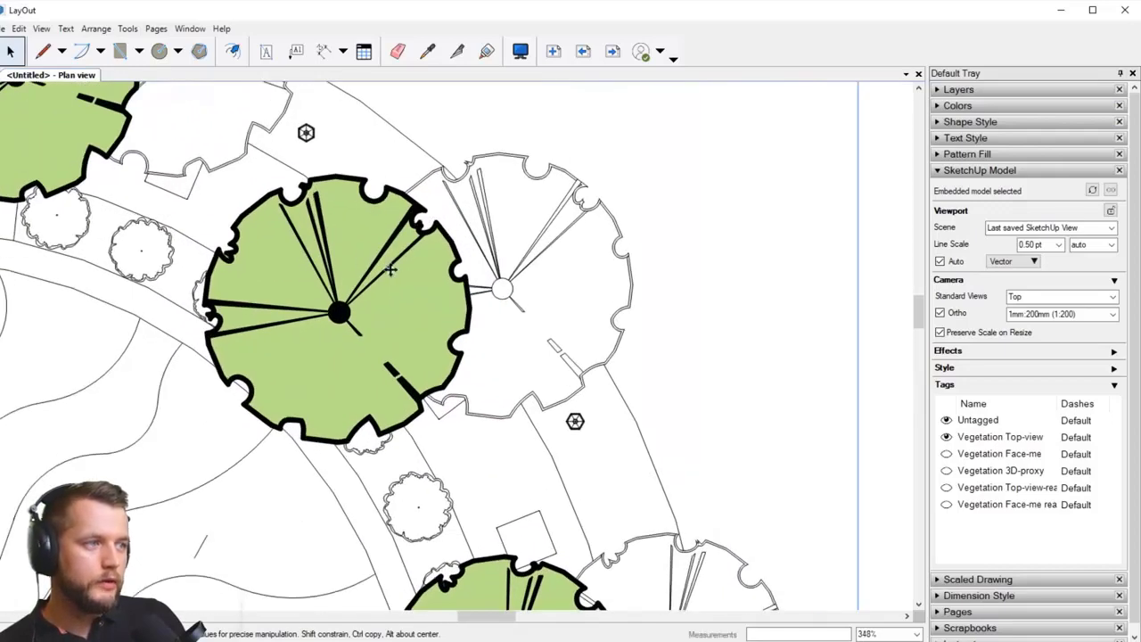
pyautogui.click(1056, 245)
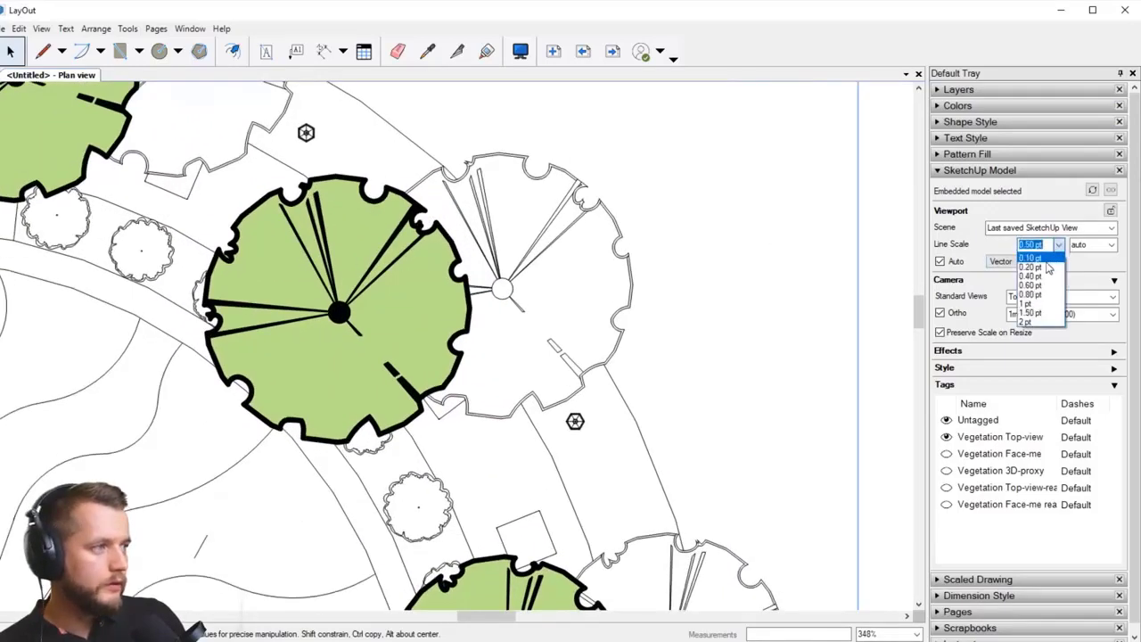
pyautogui.click(1045, 259)
# Step: Align the green tree viewport precisely over the matching tree outlines of the plan
pyautogui.moveTo(389, 271); pyautogui.dragTo(543, 262)
pyautogui.scroll(1, 492, 245)
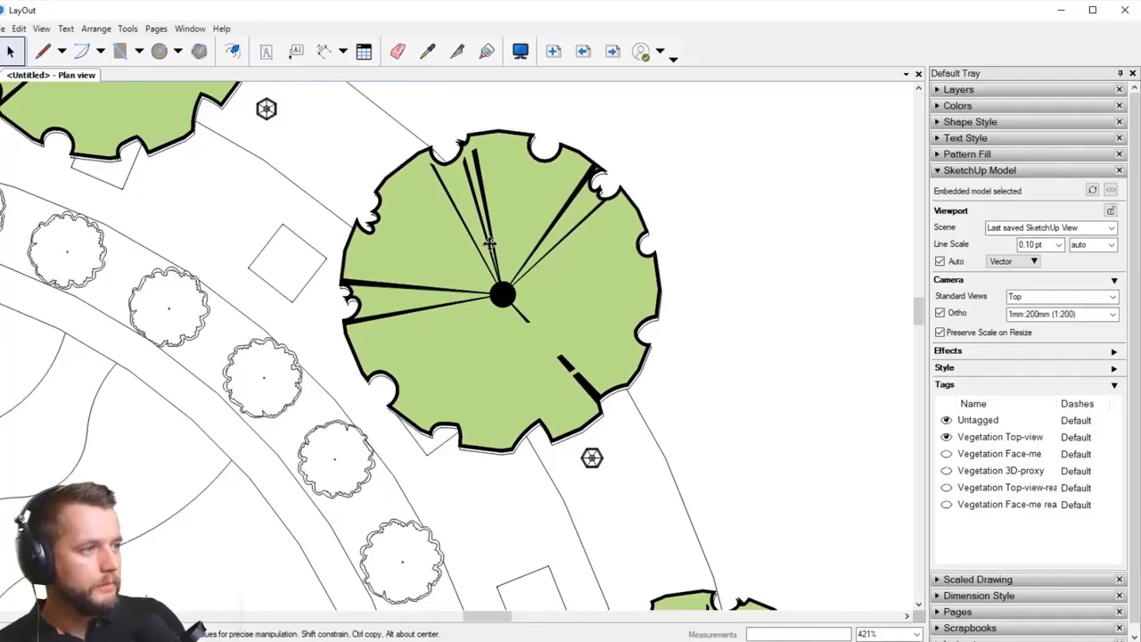
pyautogui.scroll(6, 751, 198)
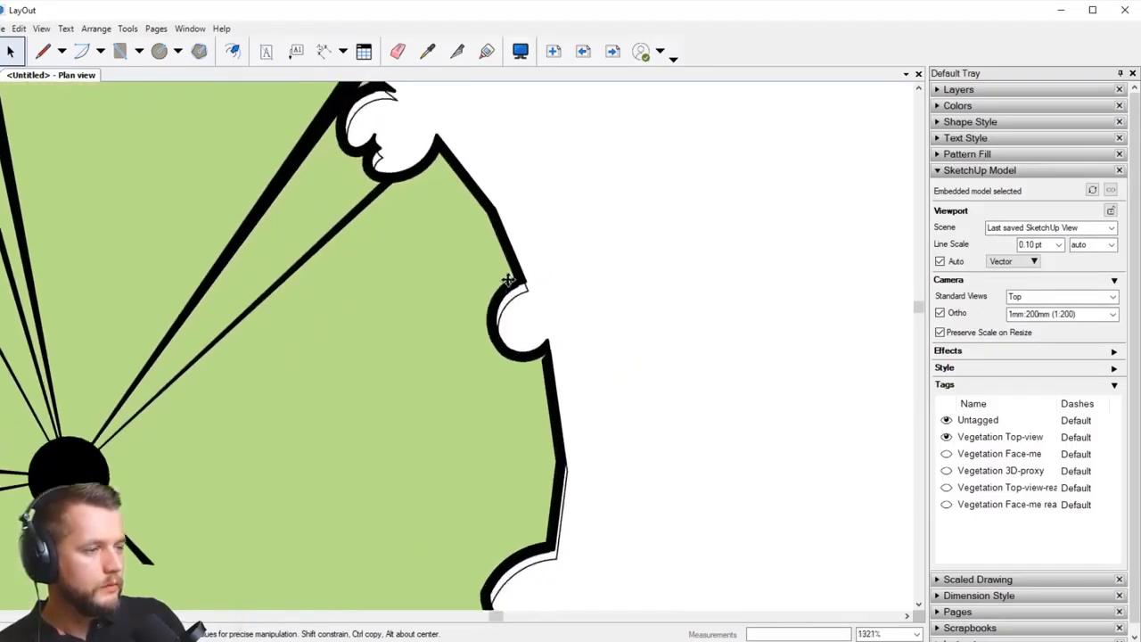
pyautogui.scroll(6, 508, 281)
pyautogui.moveTo(509, 279); pyautogui.dragTo(517, 311)
pyautogui.scroll(-20, 517, 311)
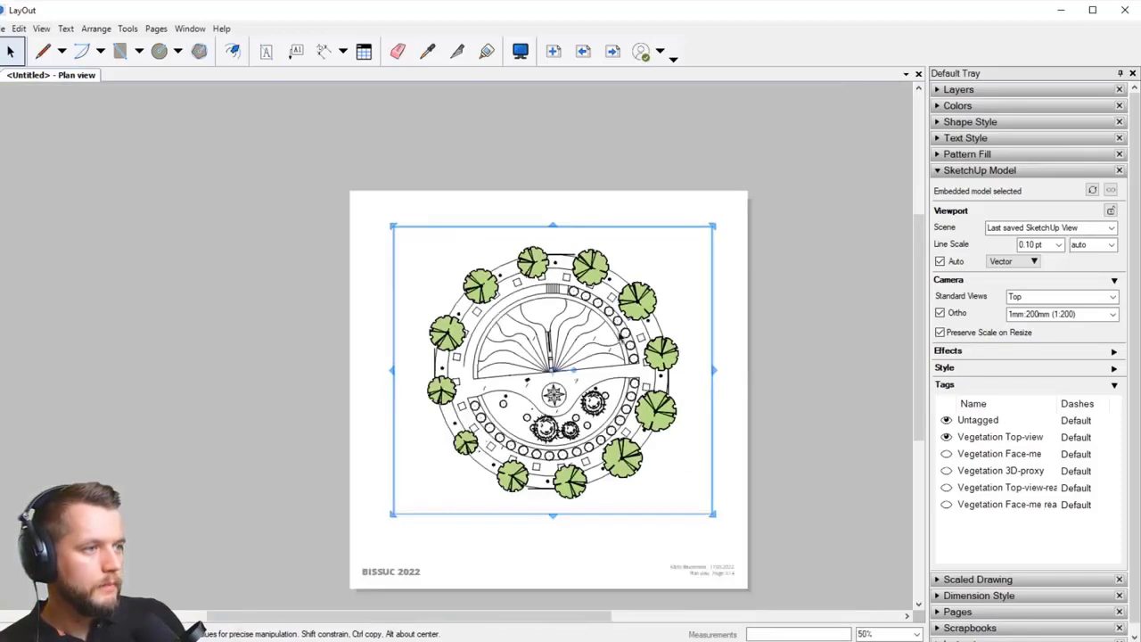
# Step: Examine how the green tree viewport lines up over the plan drawing, up close and on the whole page
pyautogui.scroll(4, 726, 335)
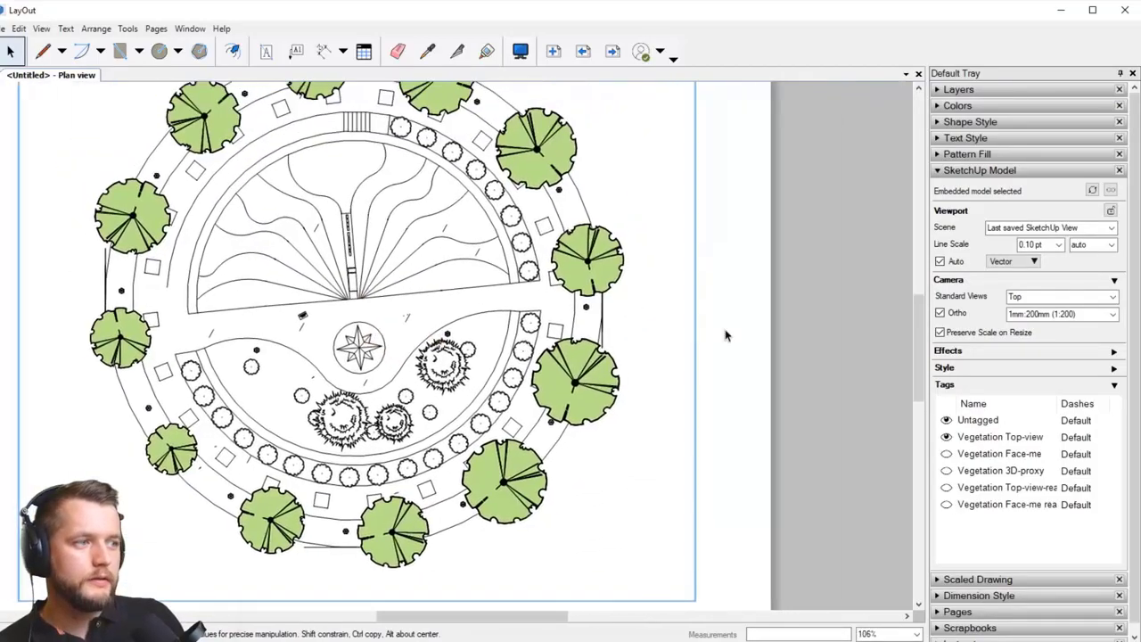
pyautogui.scroll(-1, 624, 331)
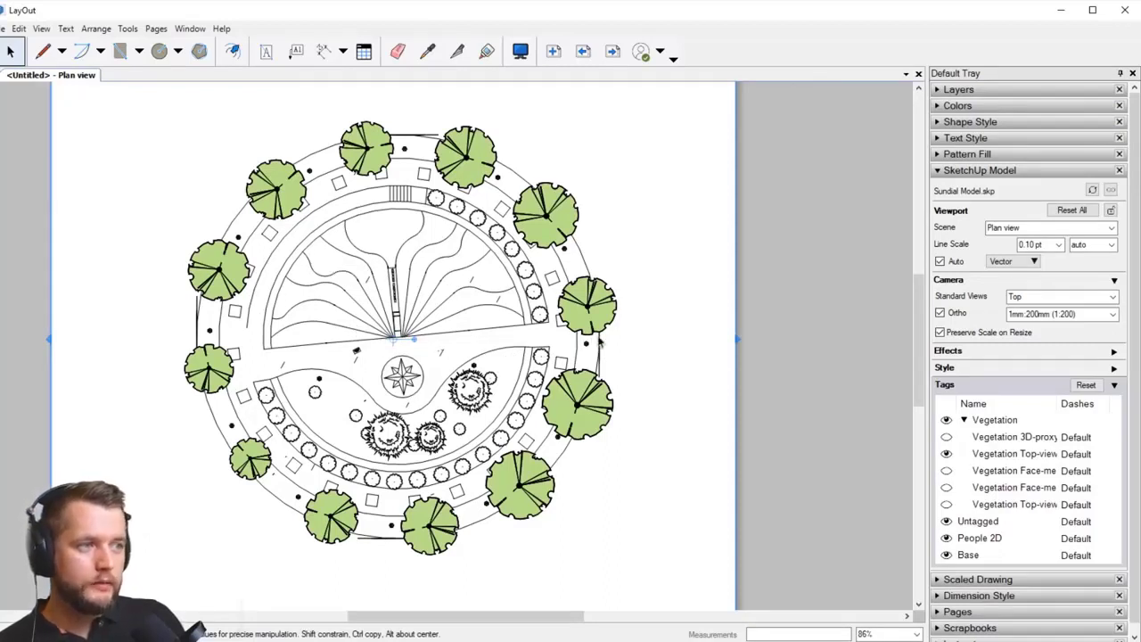
pyautogui.click(540, 236)
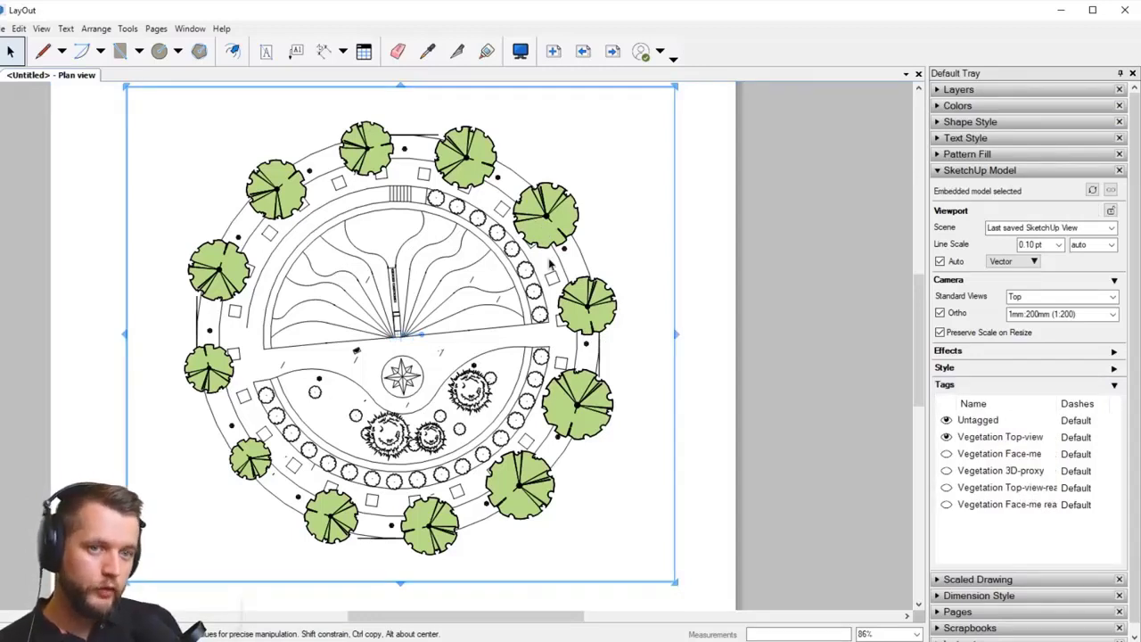
pyautogui.scroll(-2, 549, 264)
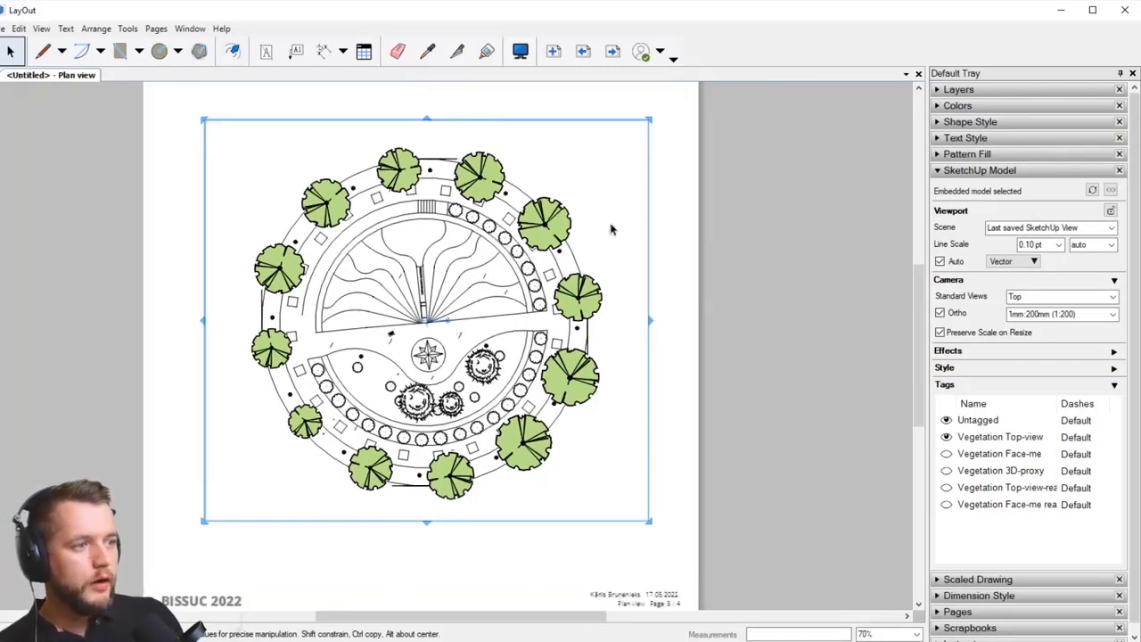
pyautogui.moveTo(611, 229); pyautogui.dragTo(578, 223, button='middle')
pyautogui.click(755, 246)
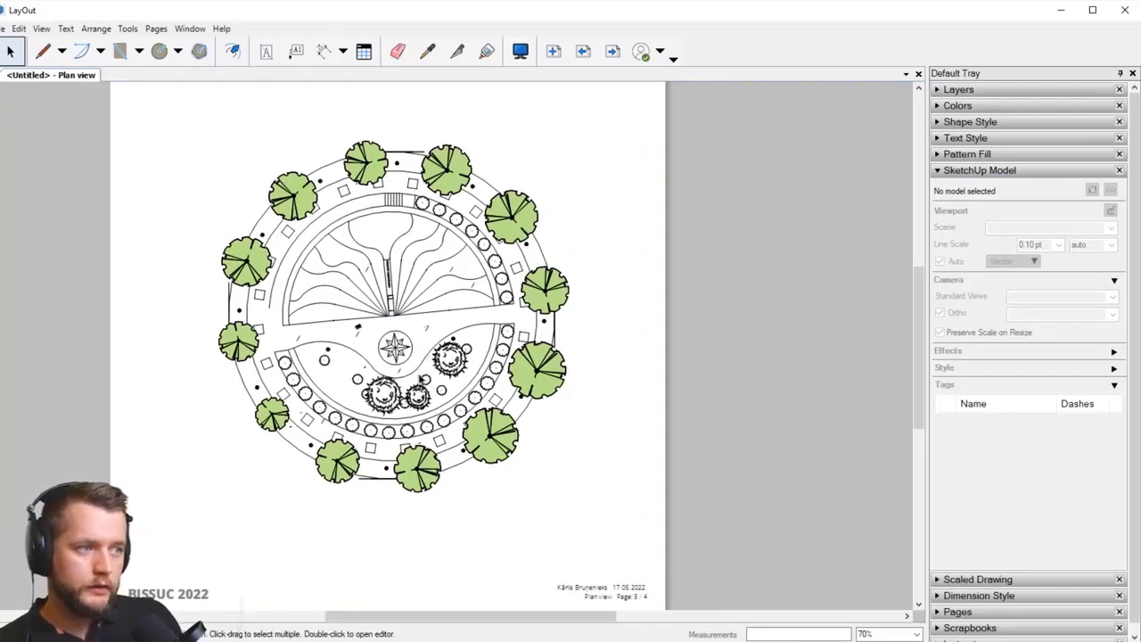
pyautogui.scroll(-1, 508, 328)
# Step: Copy the plan viewport onto the Section page and set the copy's scene to Section
pyautogui.click(417, 338)
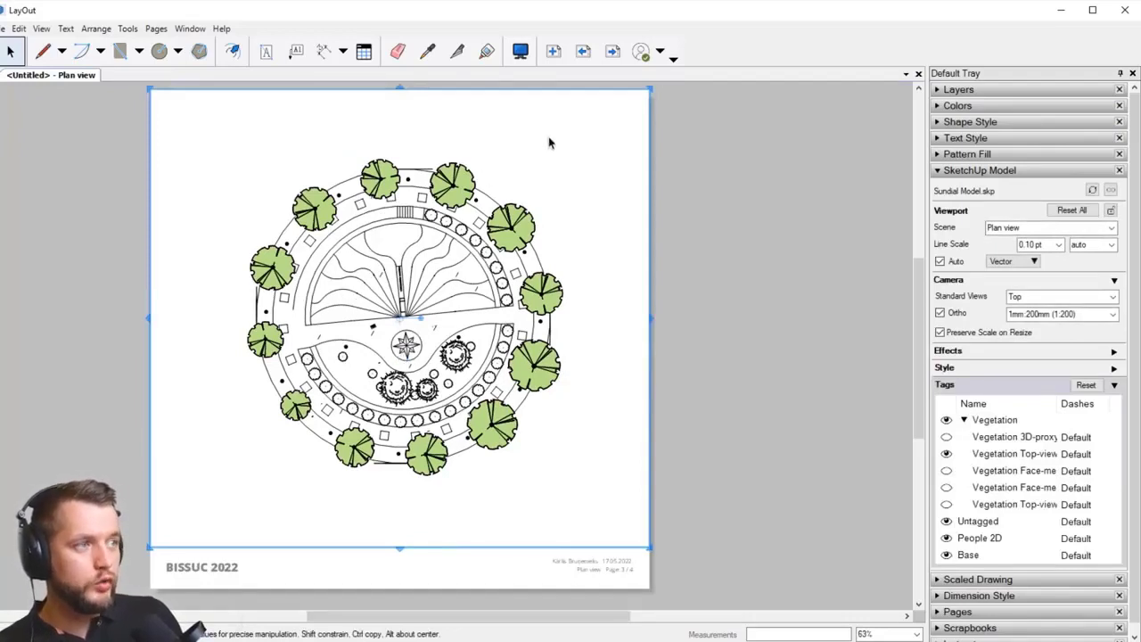
pyautogui.click(612, 52)
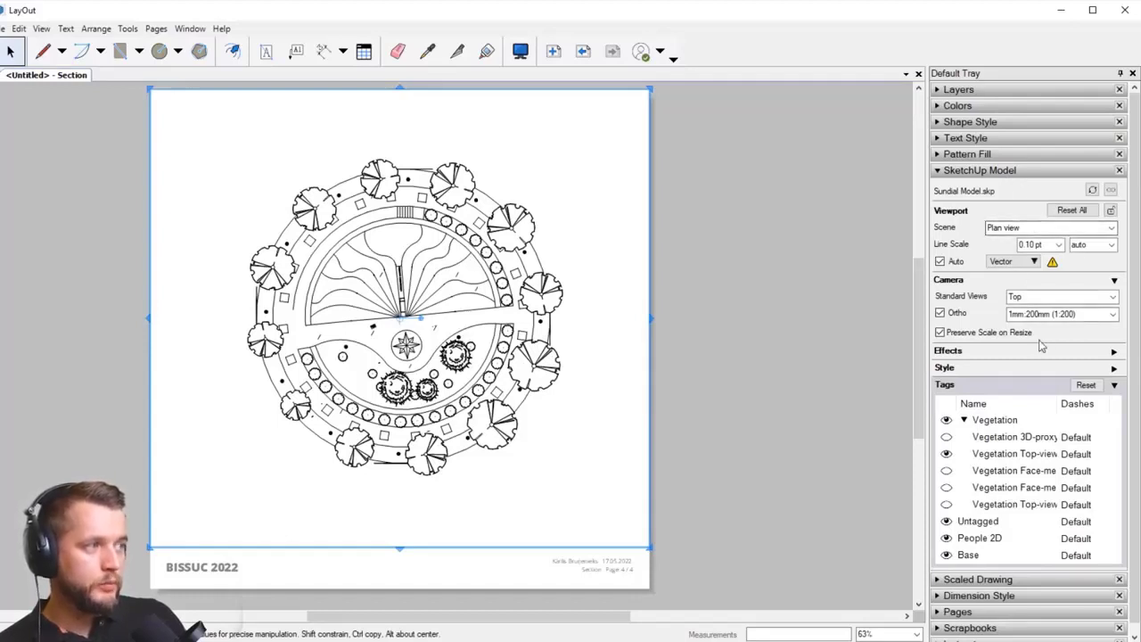
pyautogui.click(1110, 229)
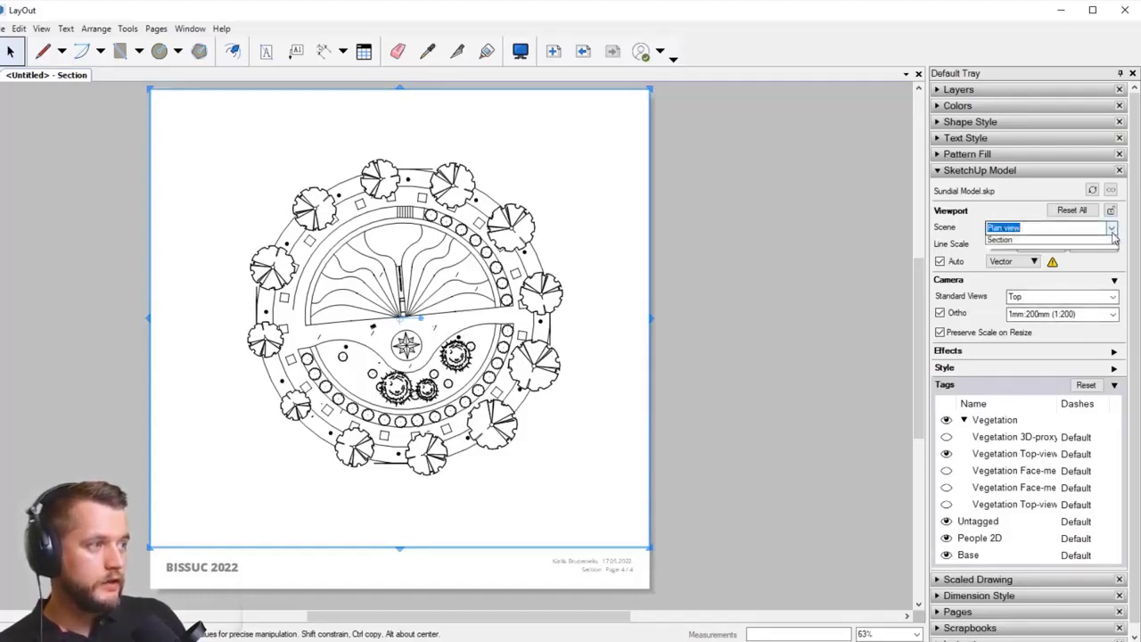
pyautogui.click(1011, 269)
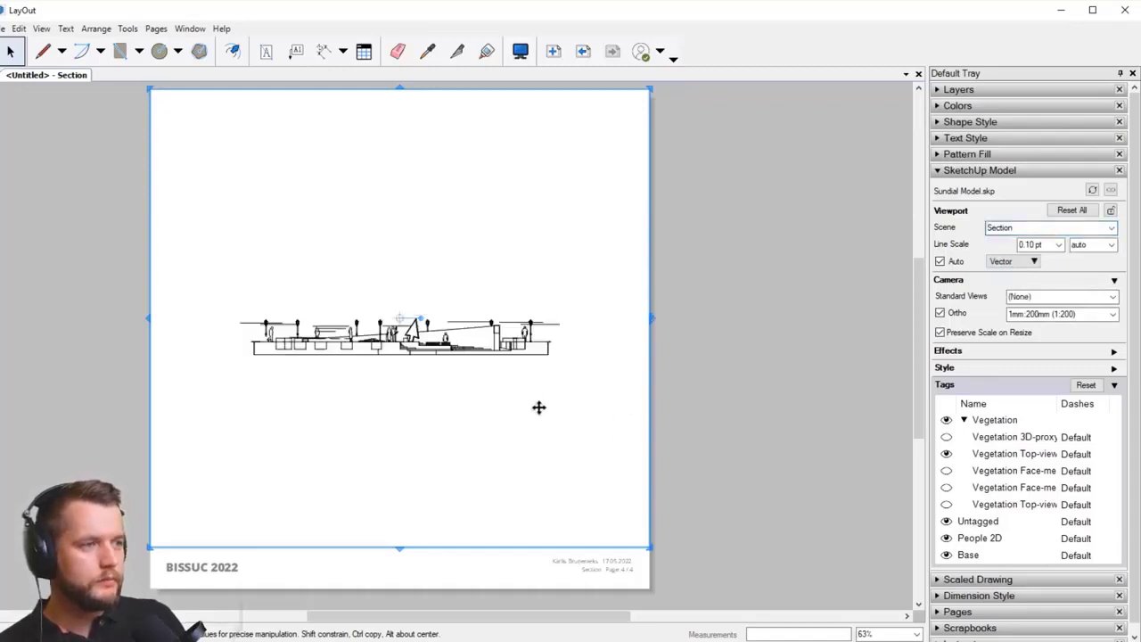
# Step: Hide the Vegetation Top-view tag and show the Vegetation Face-me tag in the section viewport
pyautogui.scroll(3, 388, 350)
pyautogui.scroll(1, 436, 334)
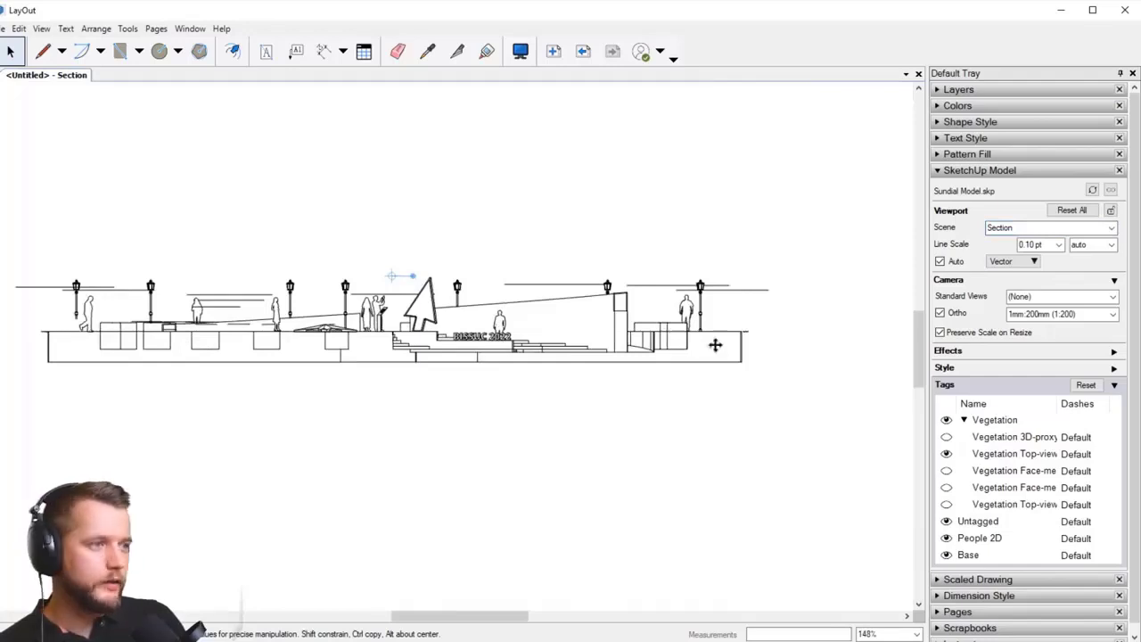
pyautogui.scroll(-3, 660, 339)
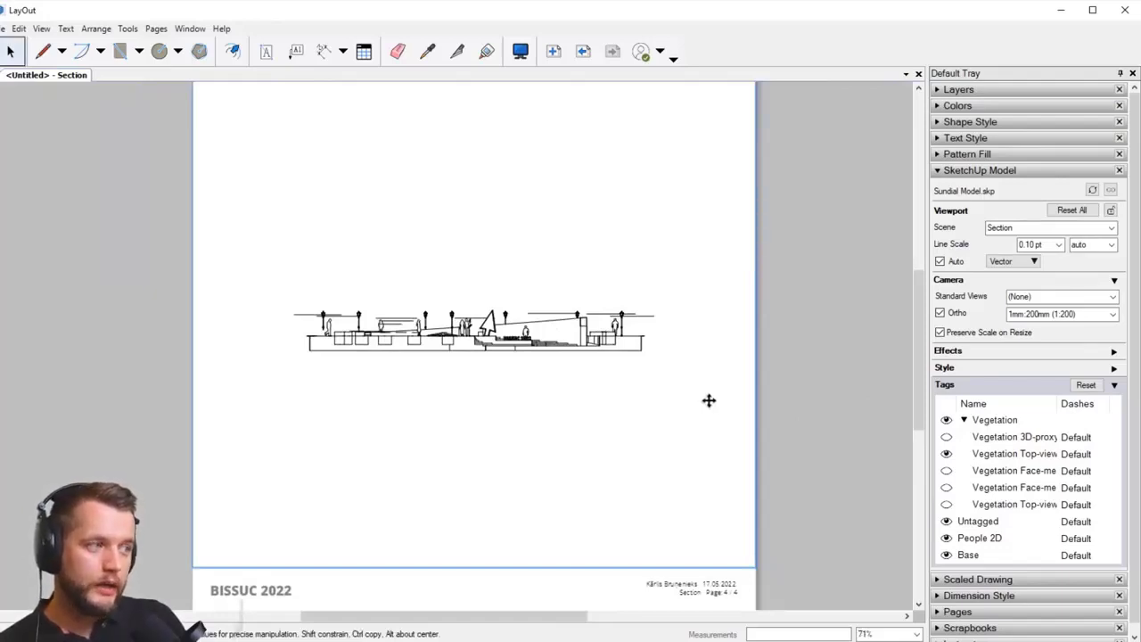
pyautogui.click(946, 455)
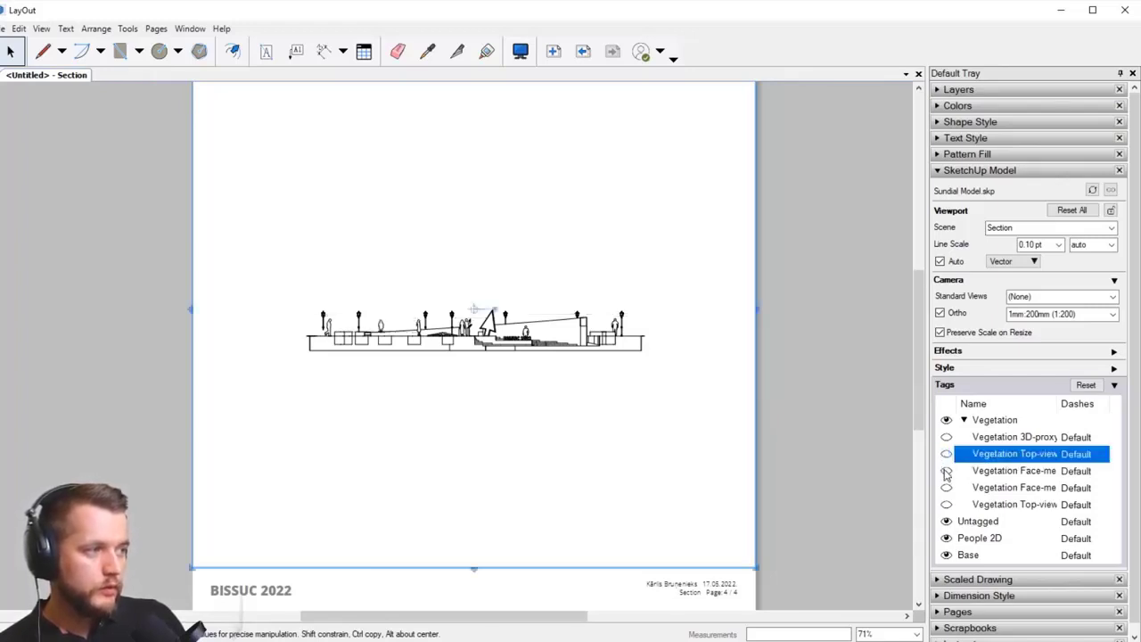
pyautogui.click(944, 470)
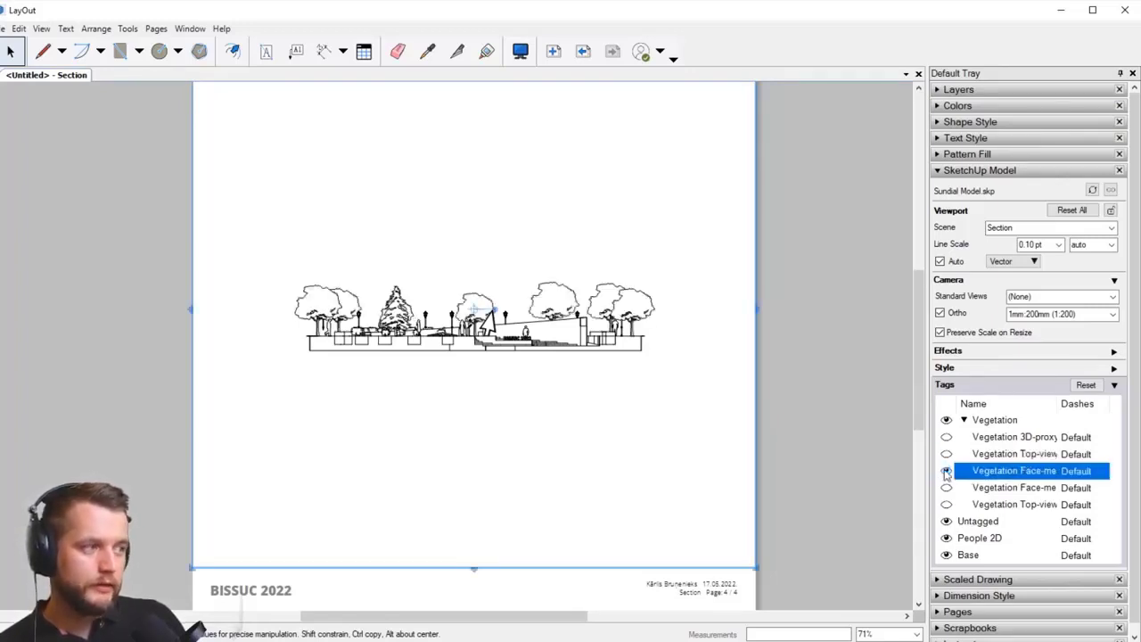
# Step: Crop the section viewport's frame on all four sides so it closely surrounds the section drawing
pyautogui.scroll(-3, 478, 458)
pyautogui.scroll(1, 474, 530)
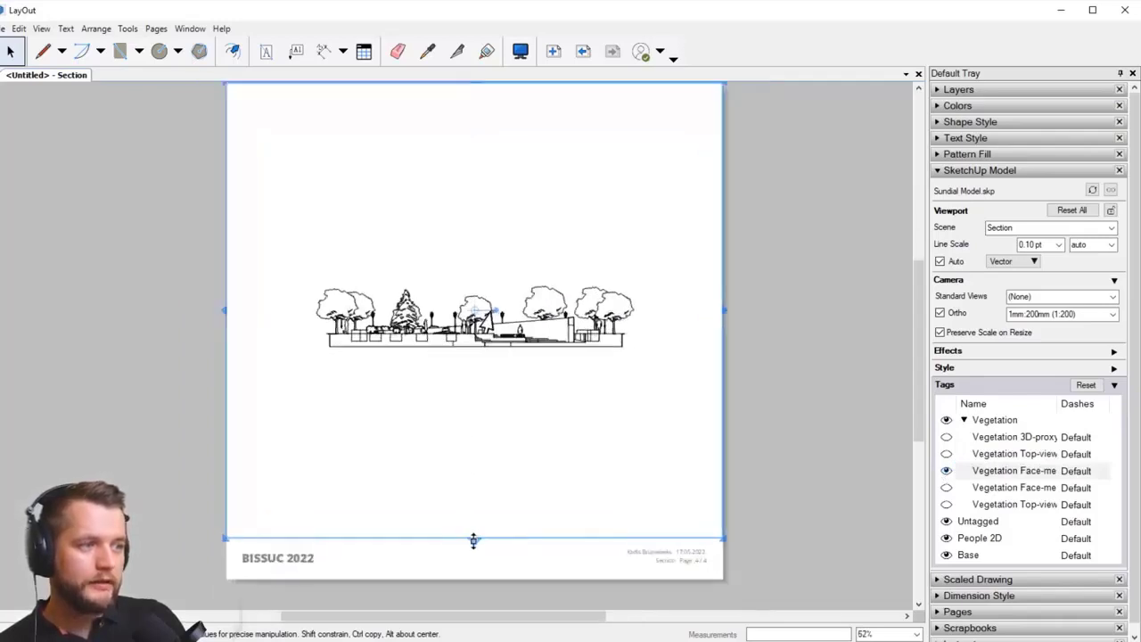
pyautogui.moveTo(472, 540)
pyautogui.mouseDown()
pyautogui.moveTo(499, 386)
pyautogui.moveTo(504, 427)
pyautogui.moveTo(521, 366)
pyautogui.mouseUp()
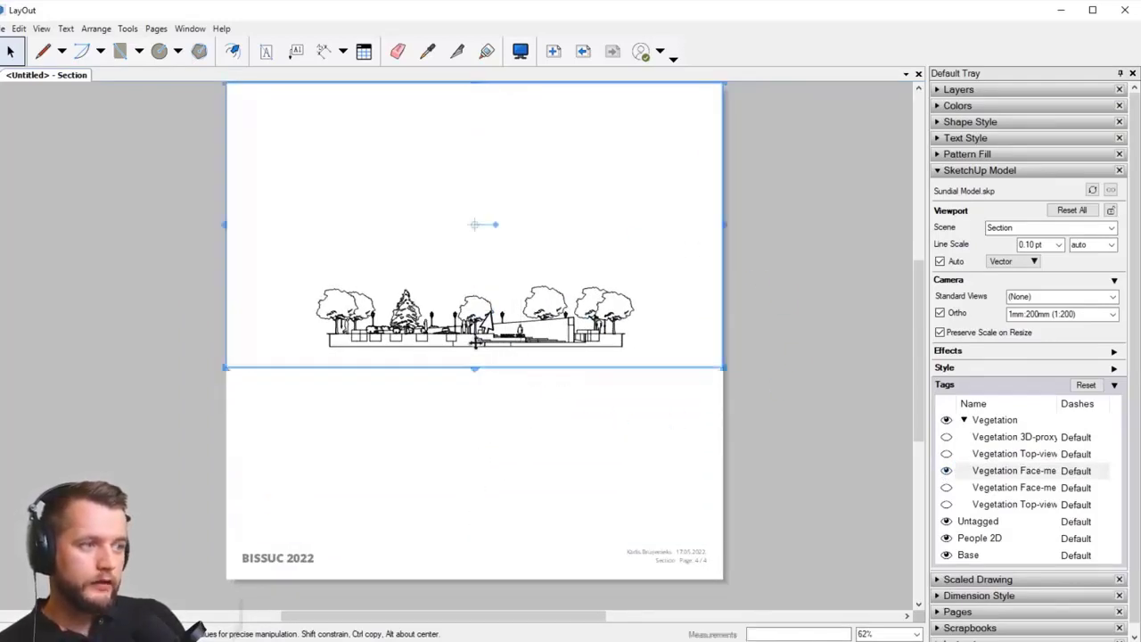
pyautogui.moveTo(475, 123); pyautogui.dragTo(473, 133, button='middle')
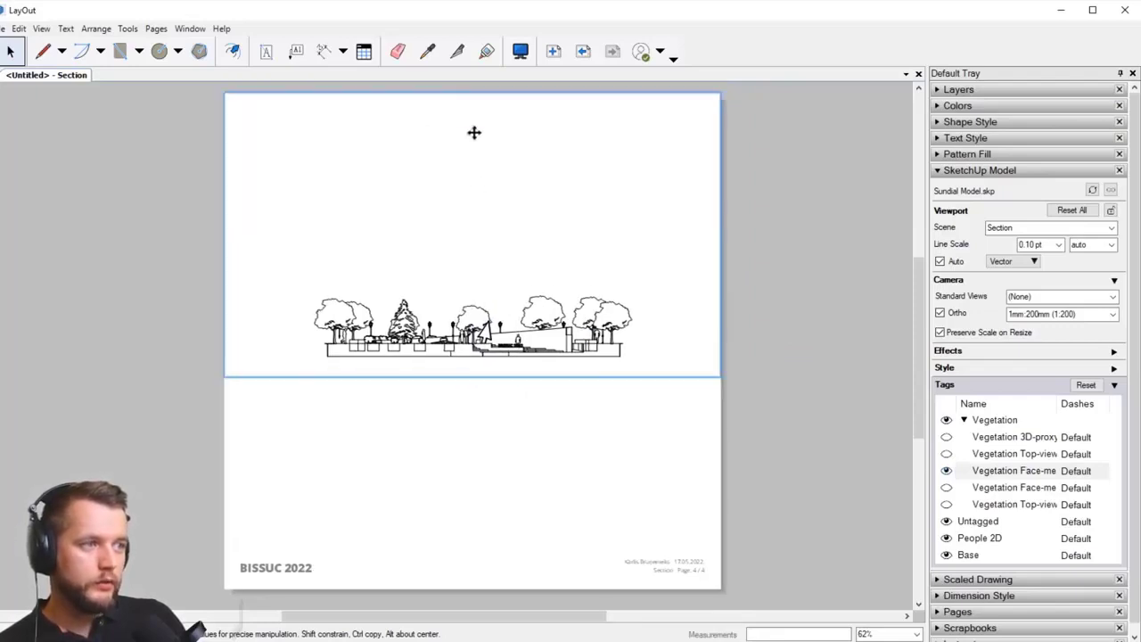
pyautogui.moveTo(483, 89); pyautogui.dragTo(489, 273)
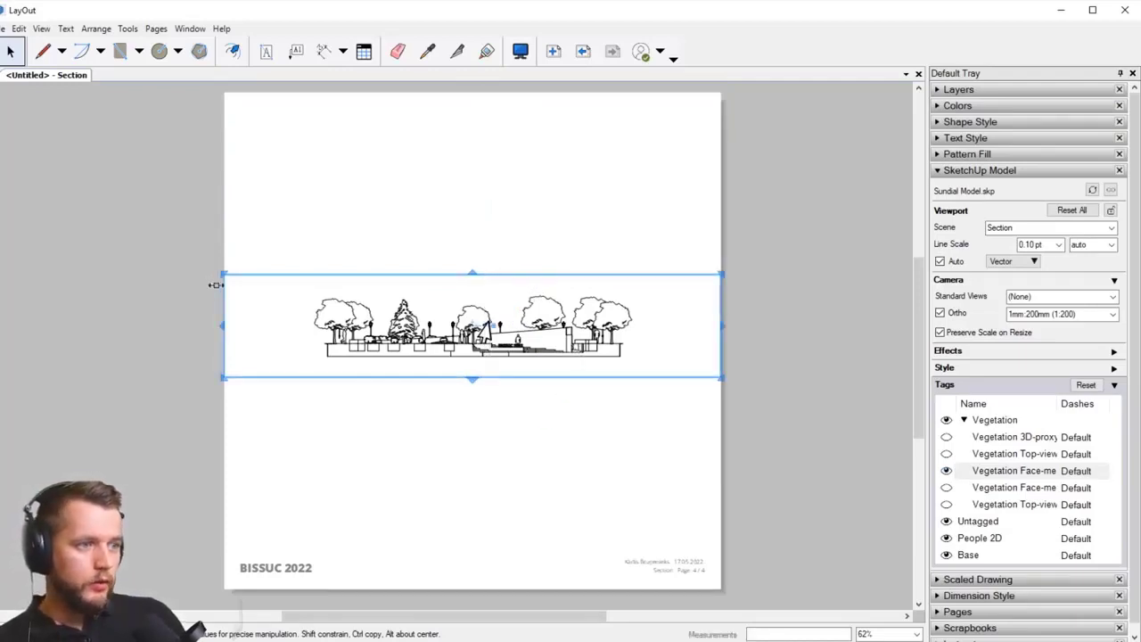
pyautogui.moveTo(219, 324); pyautogui.dragTo(280, 326)
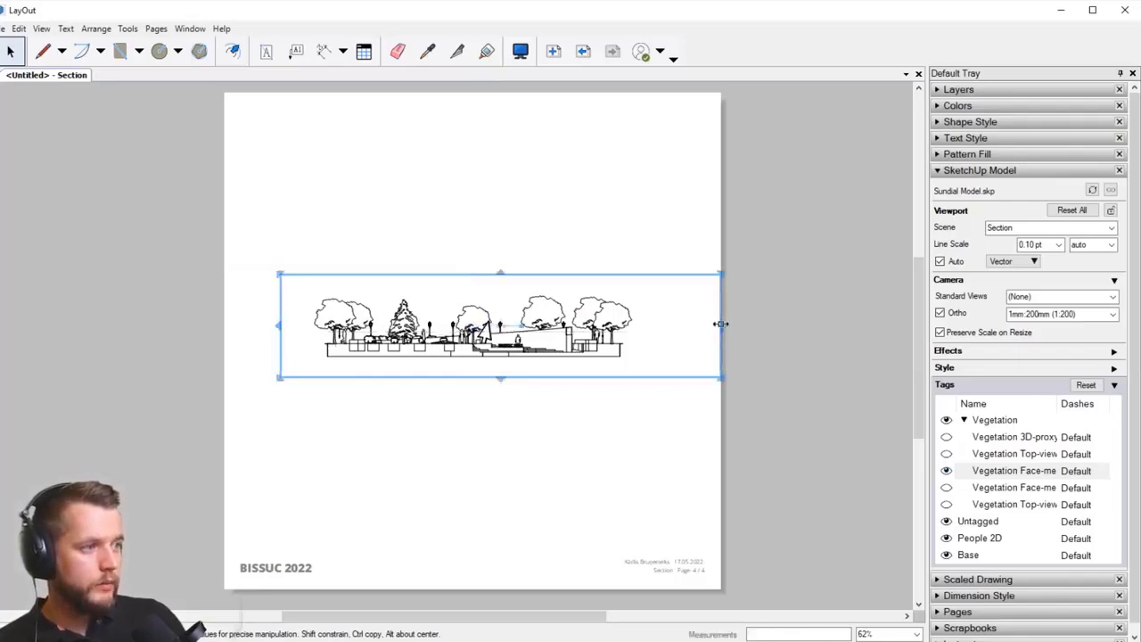
pyautogui.moveTo(721, 325); pyautogui.dragTo(675, 337)
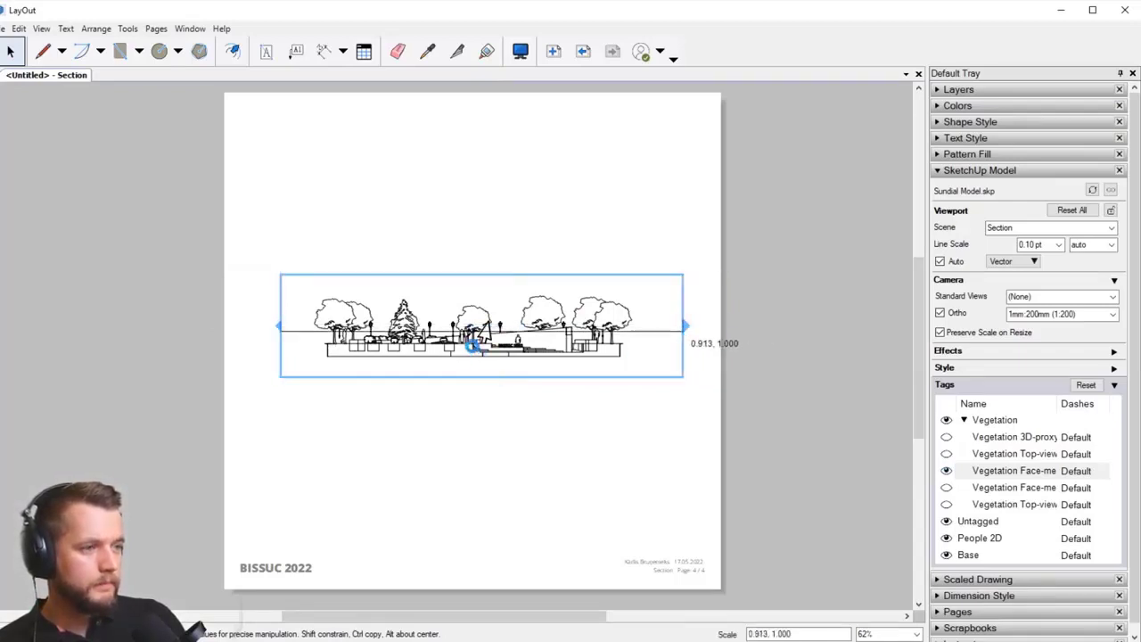
# Step: Move the section viewport down the page to just above the BISSUC 2022 title line
pyautogui.scroll(1, 455, 340)
pyautogui.moveTo(461, 351); pyautogui.dragTo(464, 532)
pyautogui.moveTo(565, 453); pyautogui.dragTo(589, 403, button='middle')
pyautogui.scroll(1, 589, 403)
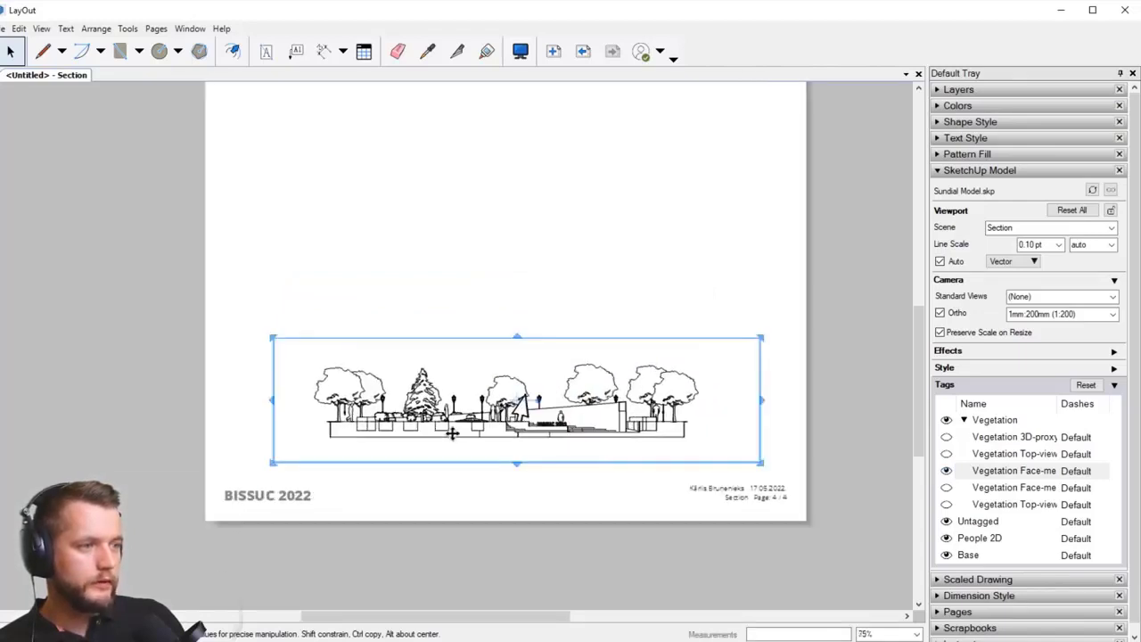
pyautogui.moveTo(470, 455); pyautogui.dragTo(469, 434)
pyautogui.scroll(1, 477, 432)
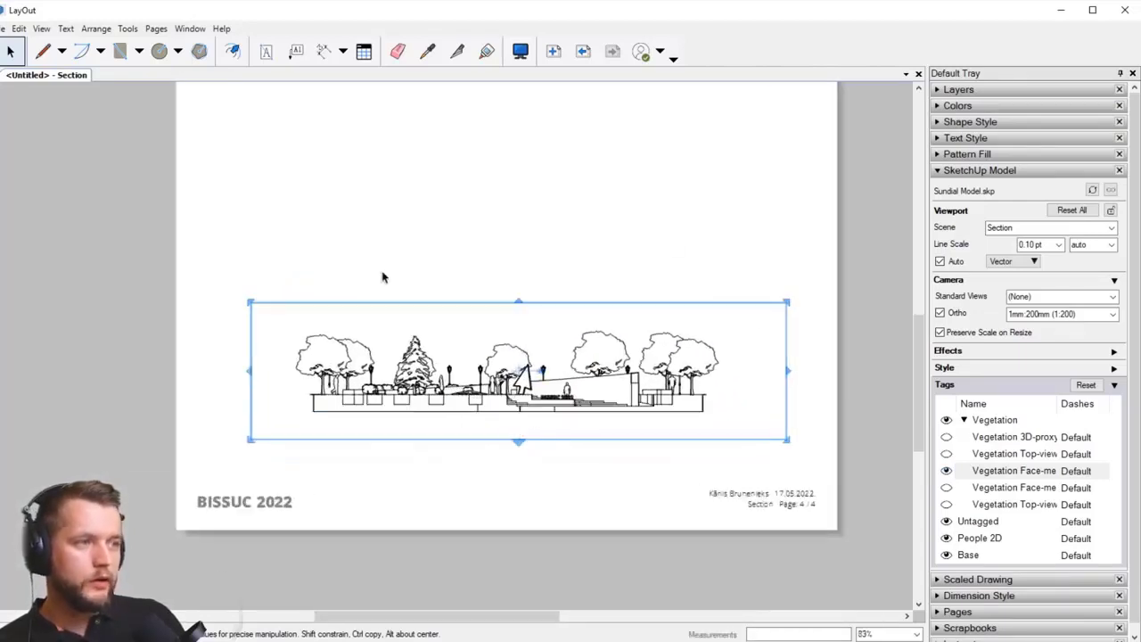
# Step: Examine the linework of the section's trees, people and steps up close, and collapse the viewport's tag list
pyautogui.moveTo(602, 300); pyautogui.dragTo(593, 424, button='middle')
pyautogui.moveTo(552, 283); pyautogui.dragTo(596, 196, button='middle')
pyautogui.scroll(11, 511, 420)
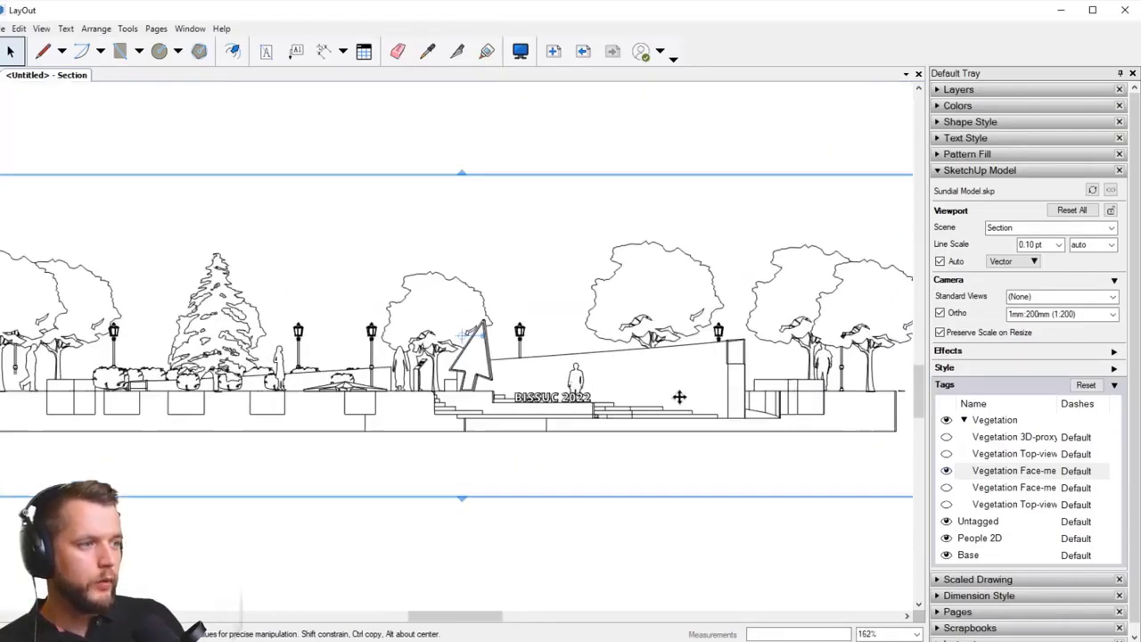
pyautogui.scroll(2, 678, 402)
pyautogui.scroll(1, 804, 306)
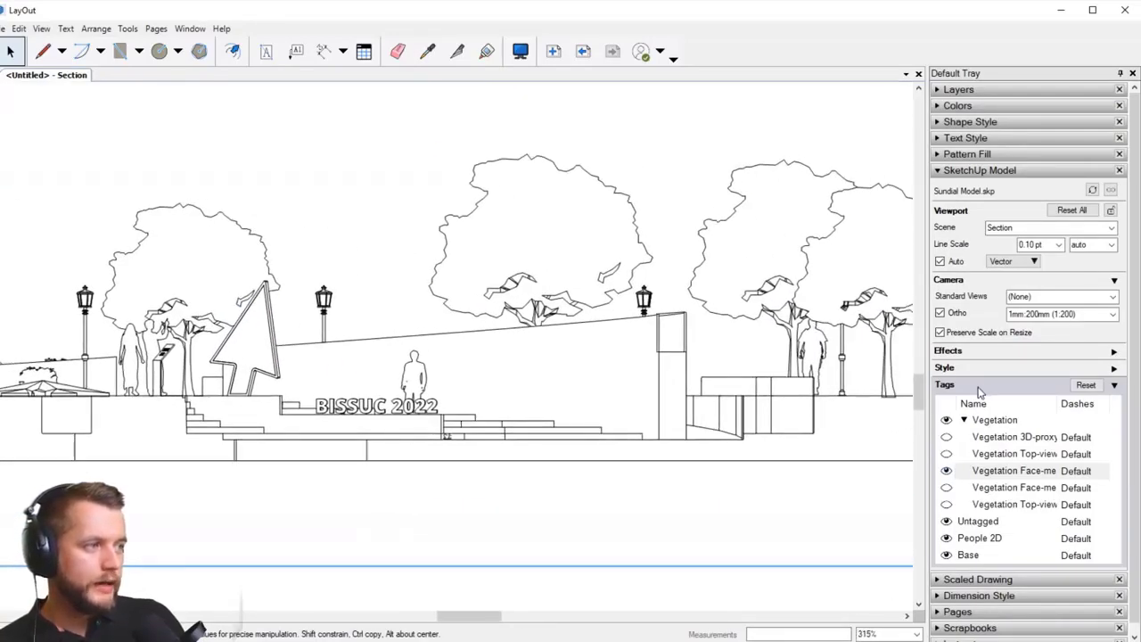
pyautogui.click(1114, 384)
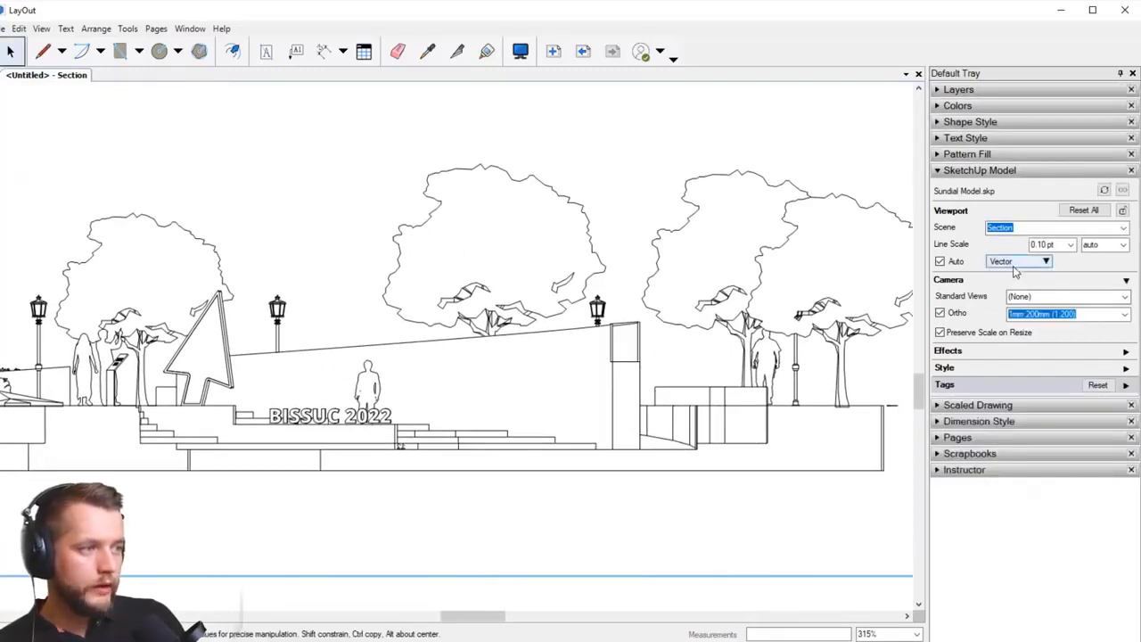
pyautogui.scroll(-5, 508, 401)
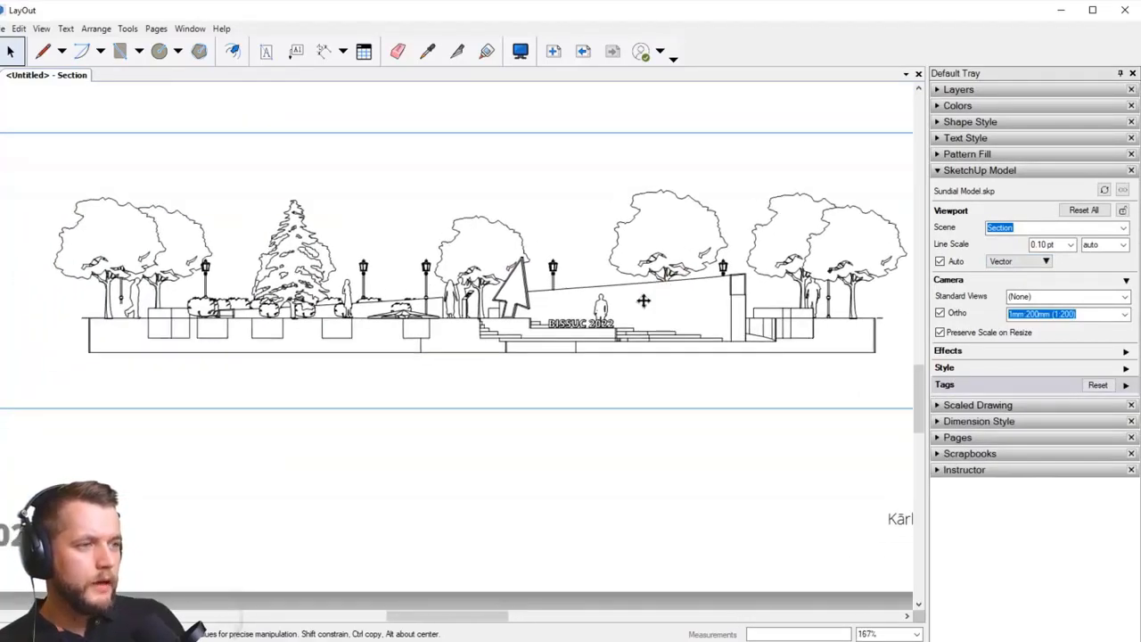
# Step: Nudge the section viewport straight up to leave more space above the title line, and deselect it
pyautogui.scroll(-2, 644, 300)
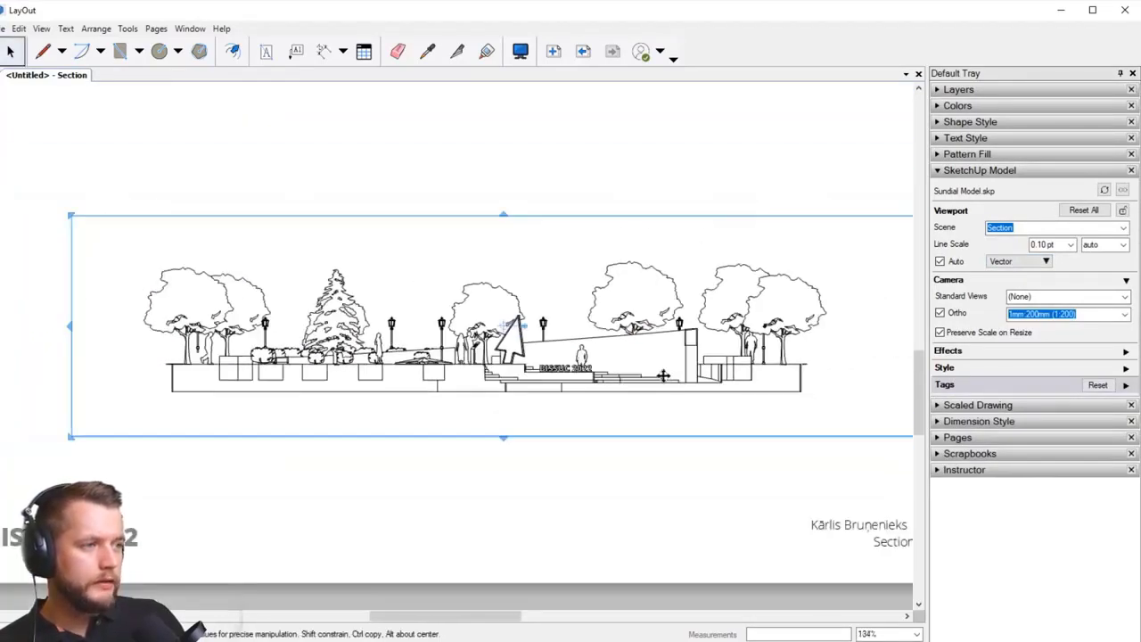
pyautogui.press('Up')
pyautogui.press('Up')
pyautogui.press('Up')
pyautogui.press('Up')
pyautogui.press('Up')
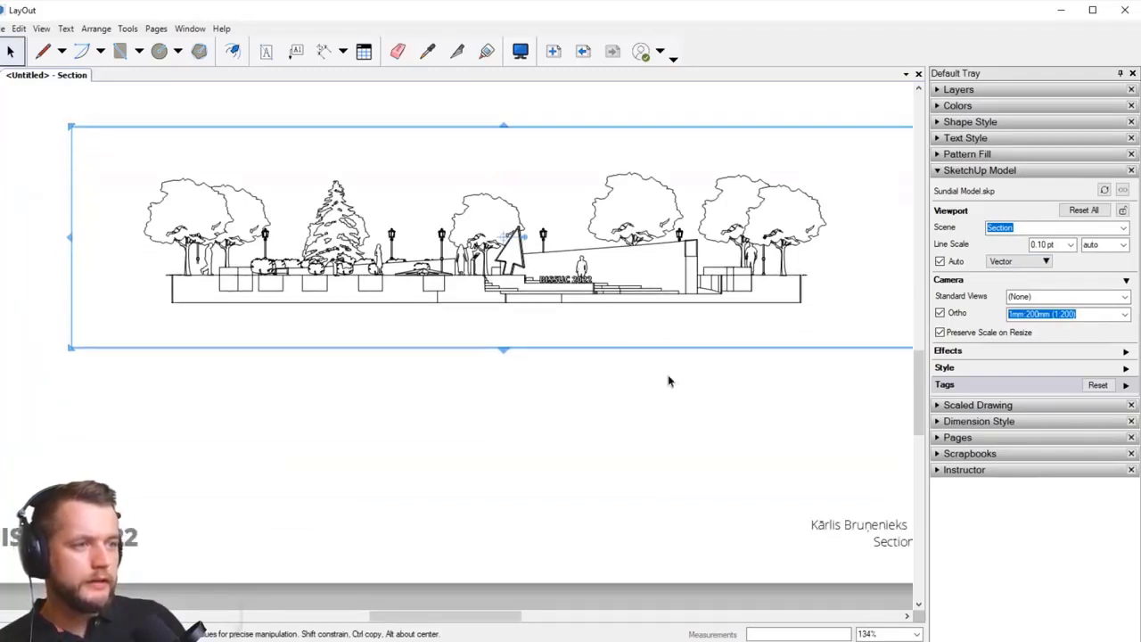
pyautogui.moveTo(528, 337); pyautogui.dragTo(502, 400, button='middle')
pyautogui.click(553, 472)
# Step: Lock the SketchUp Model layer and try to box-select the section drawing to test the lock
pyautogui.moveTo(544, 481); pyautogui.dragTo(606, 528, button='middle')
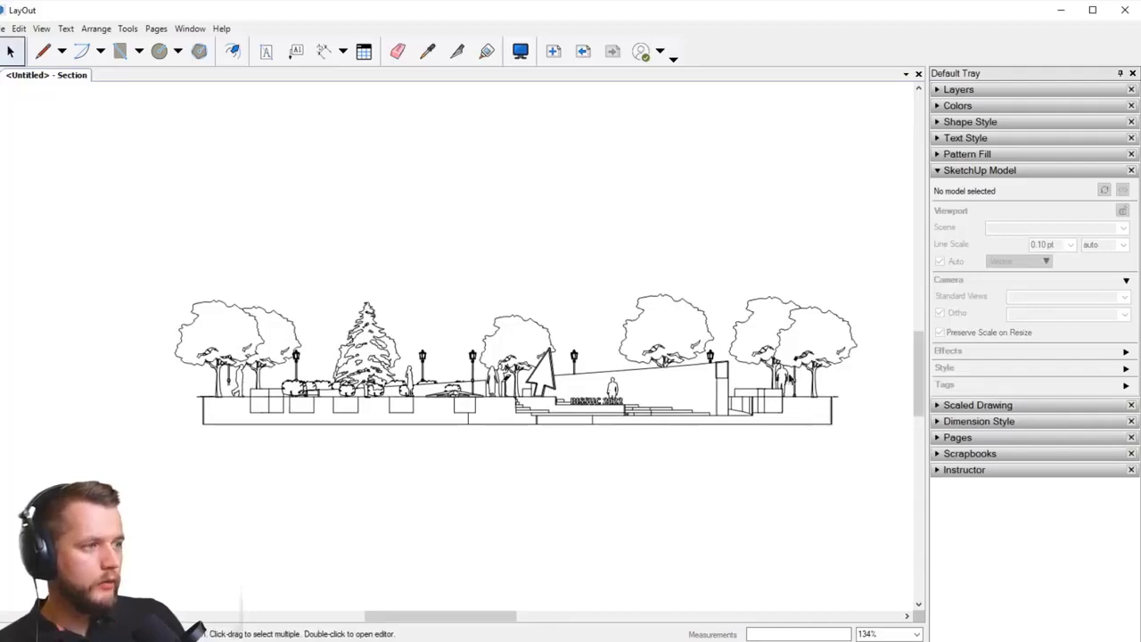
pyautogui.scroll(5, 841, 423)
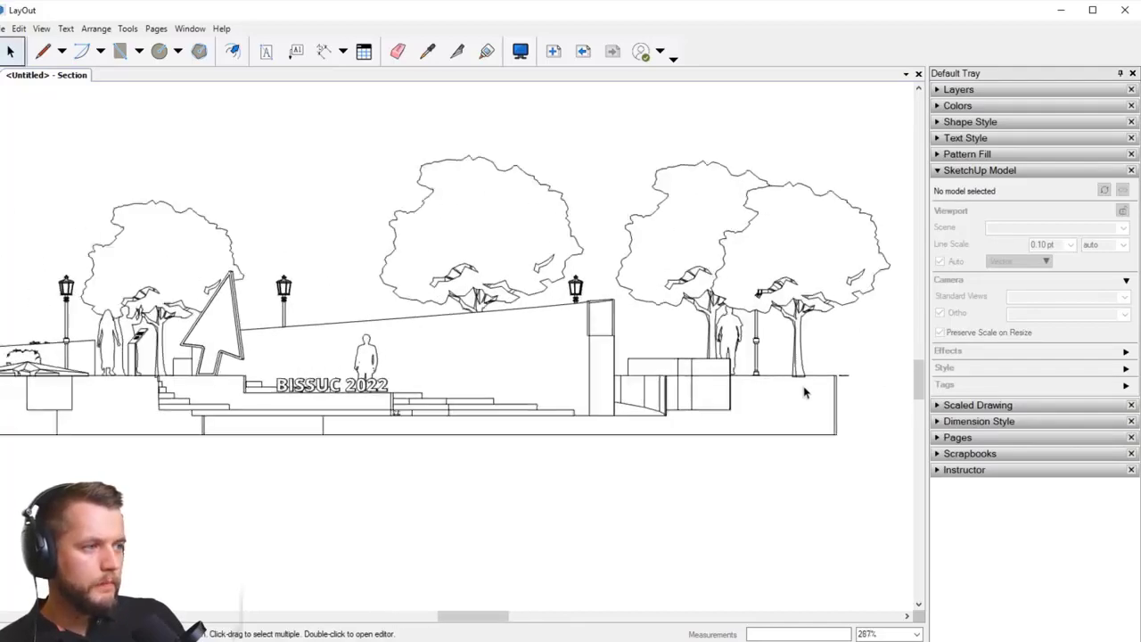
pyautogui.moveTo(128, 431); pyautogui.dragTo(810, 386, button='middle')
pyautogui.scroll(-4, 356, 420)
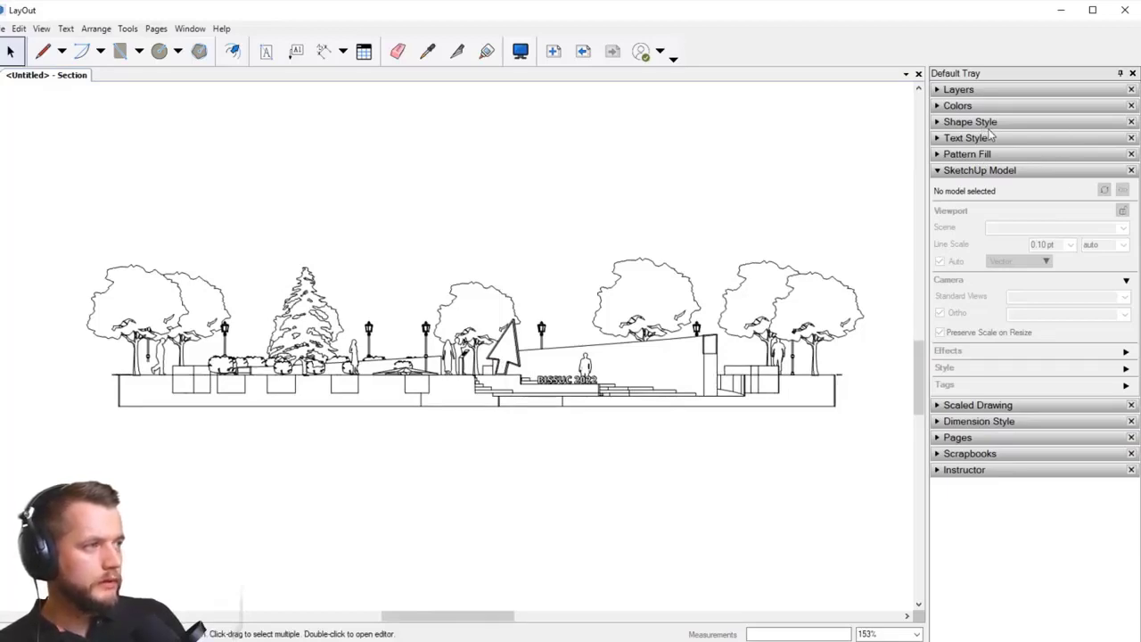
pyautogui.click(981, 170)
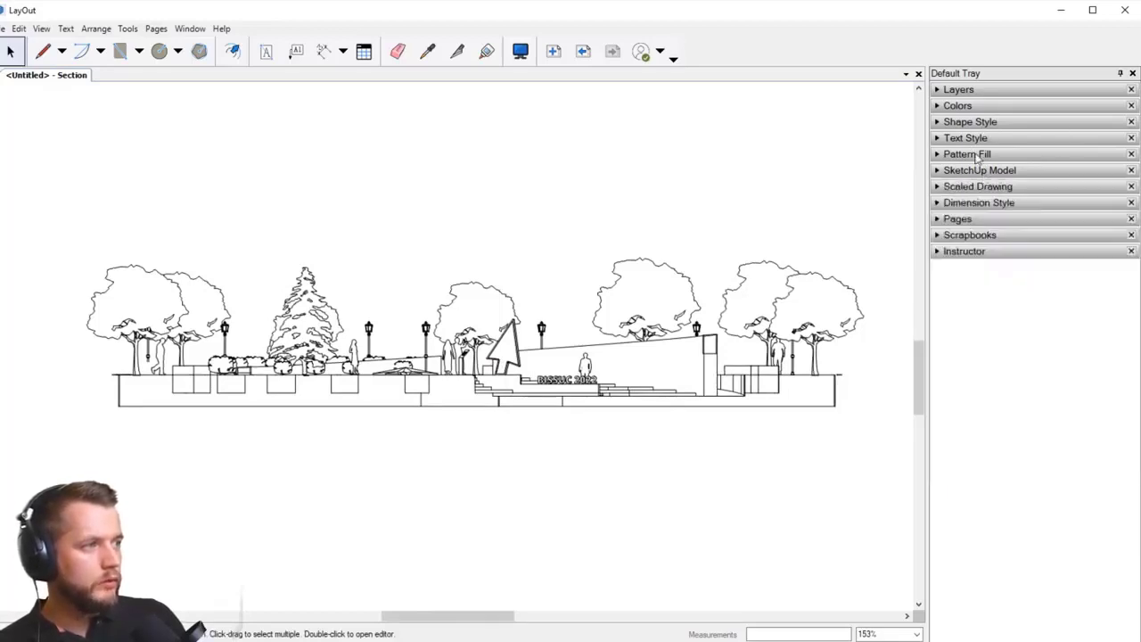
pyautogui.click(986, 91)
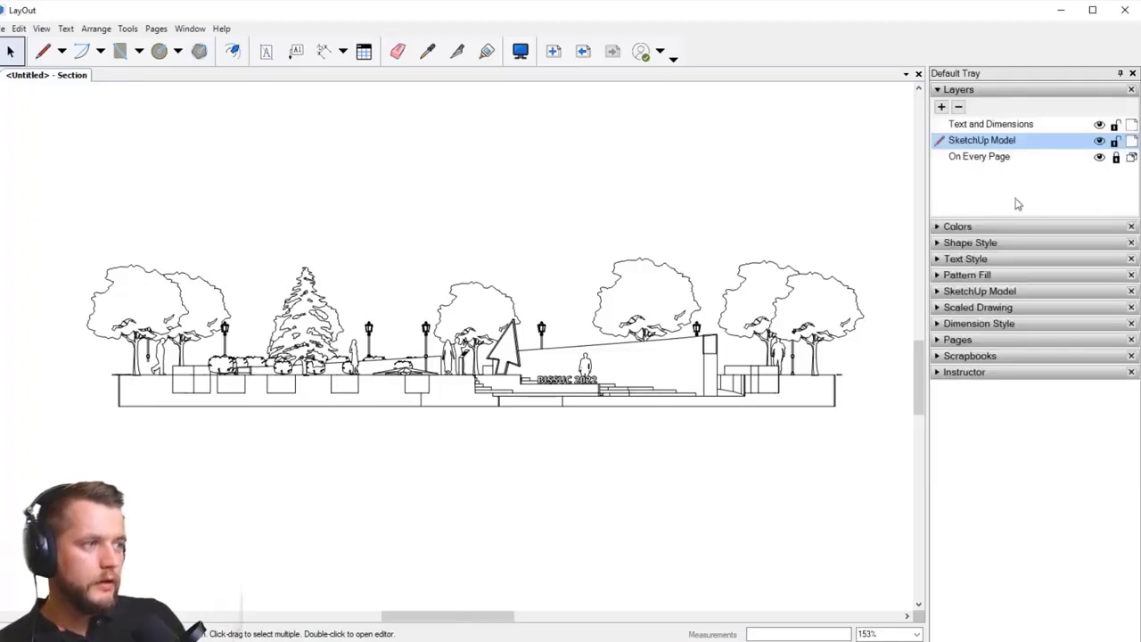
pyautogui.click(1114, 141)
pyautogui.moveTo(900, 216)
pyautogui.mouseDown()
pyautogui.moveTo(329, 442)
pyautogui.moveTo(211, 409)
pyautogui.mouseUp()
pyautogui.moveTo(788, 222)
pyautogui.mouseDown()
pyautogui.moveTo(686, 273)
pyautogui.moveTo(27, 484)
pyautogui.mouseUp()
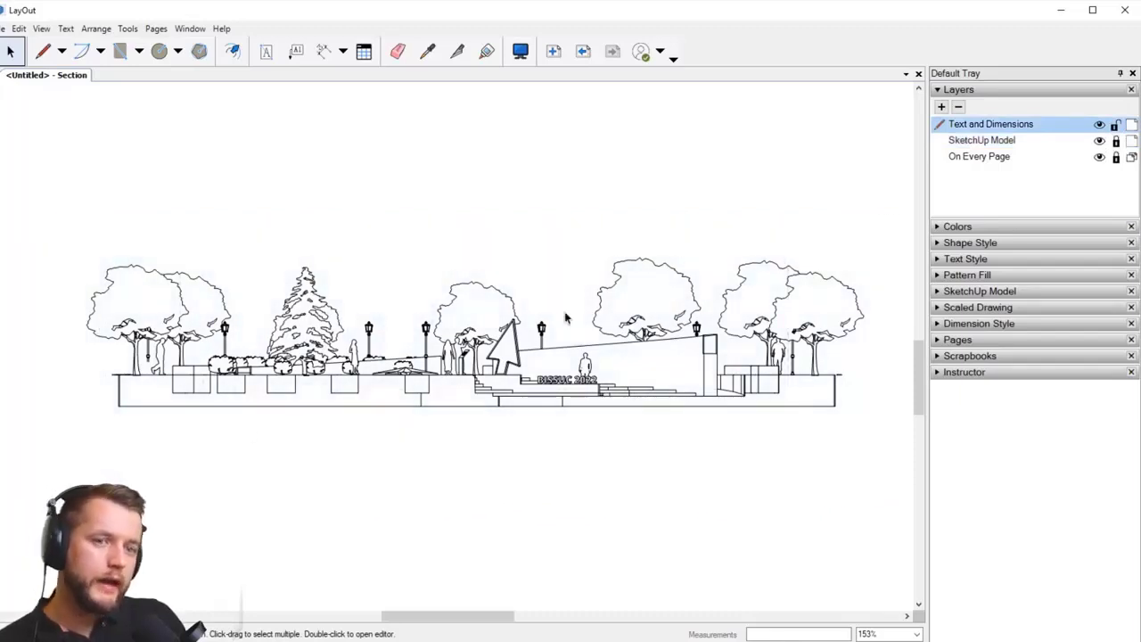
pyautogui.moveTo(761, 212); pyautogui.dragTo(217, 431)
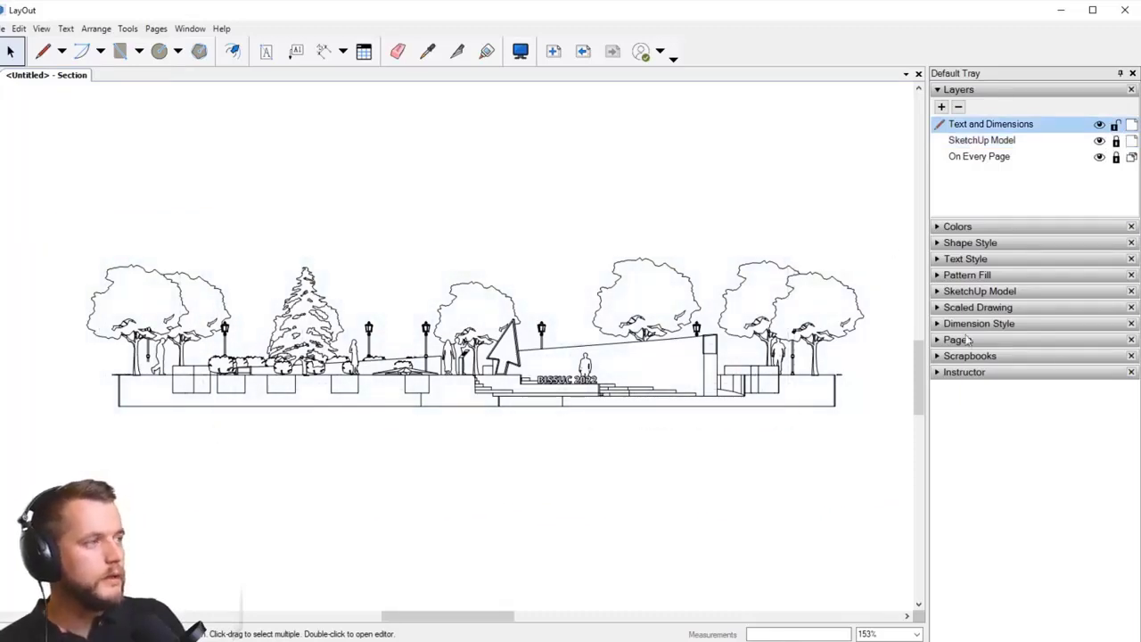
# Step: Add a new layer above the Text and Dimensions layer
pyautogui.click(941, 106)
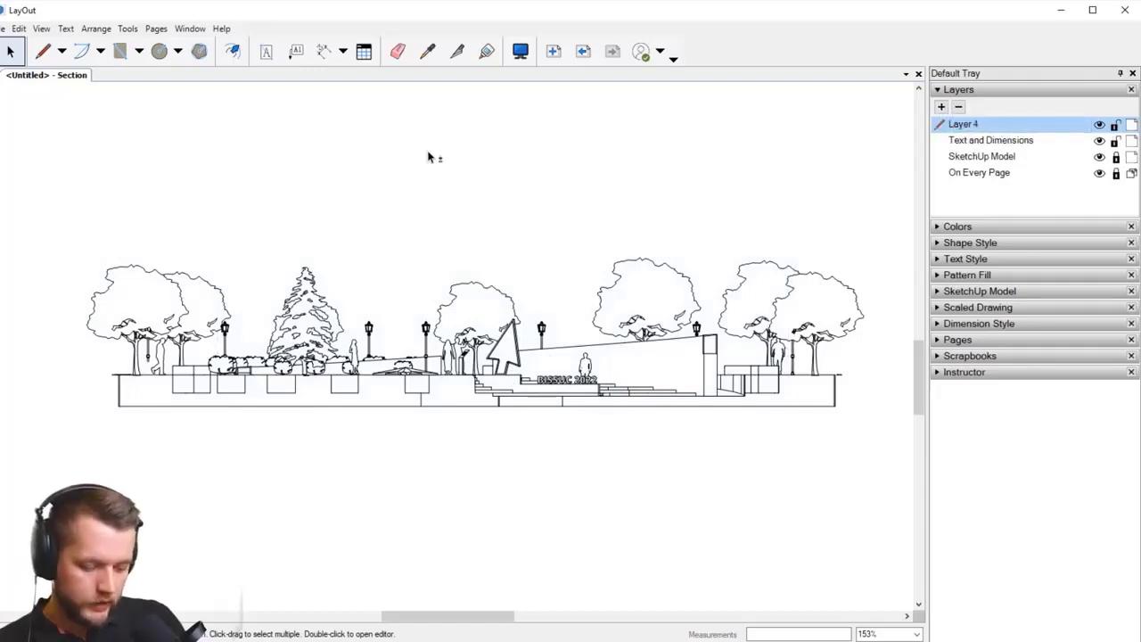
# Step: Rename the newly added layer as Hatch
pyautogui.press('a')
pyautogui.press('t')
pyautogui.press('h')
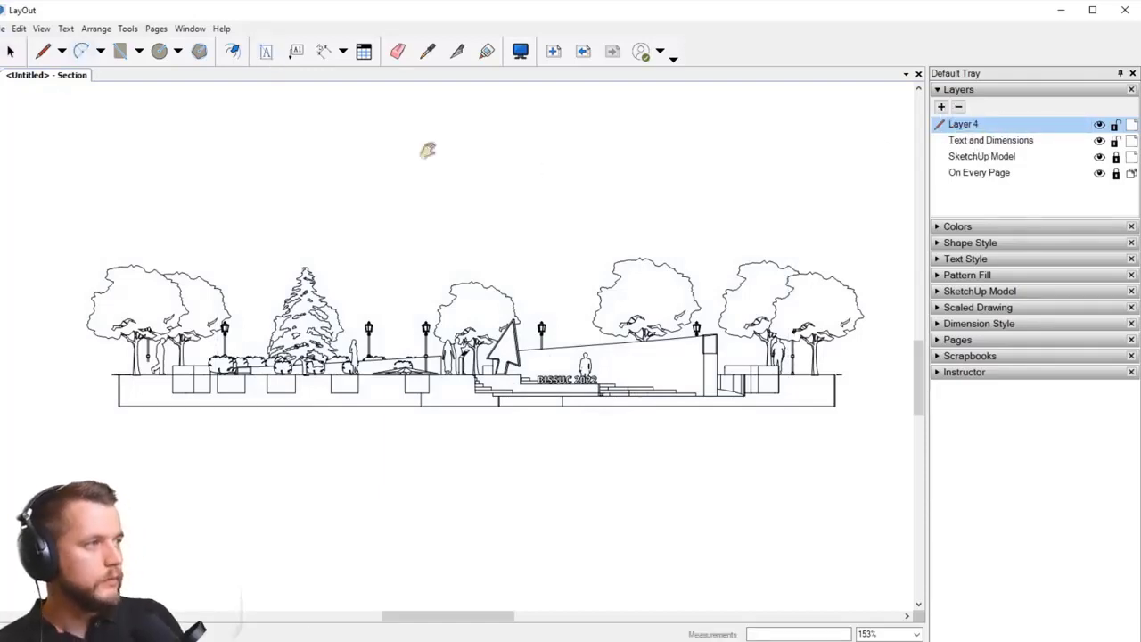
pyautogui.doubleClick(993, 123)
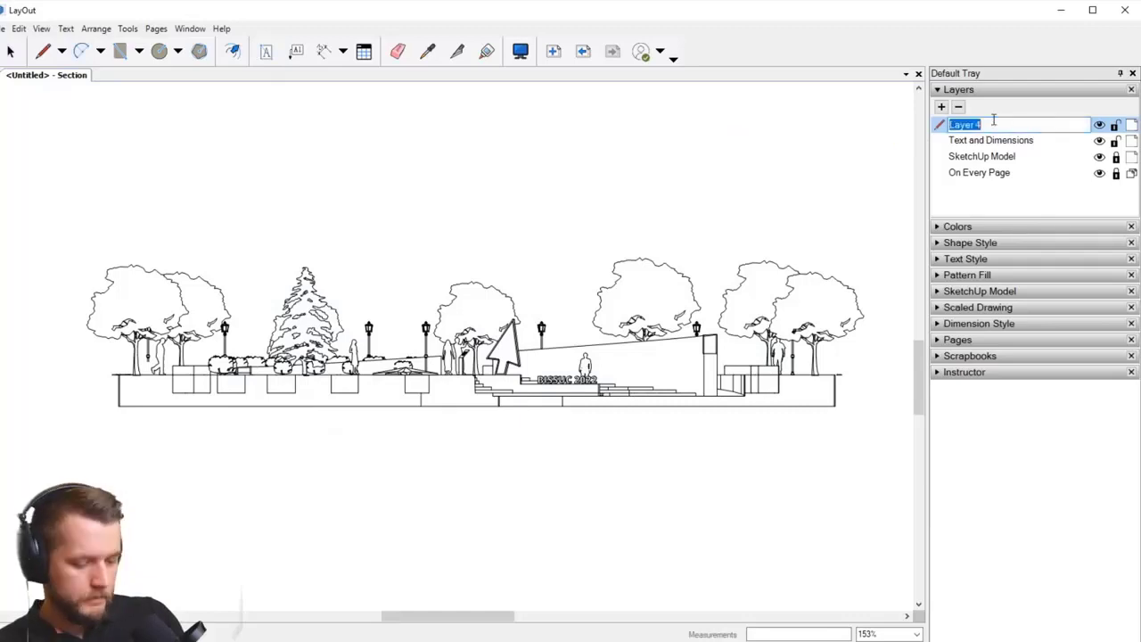
pyautogui.write('H')
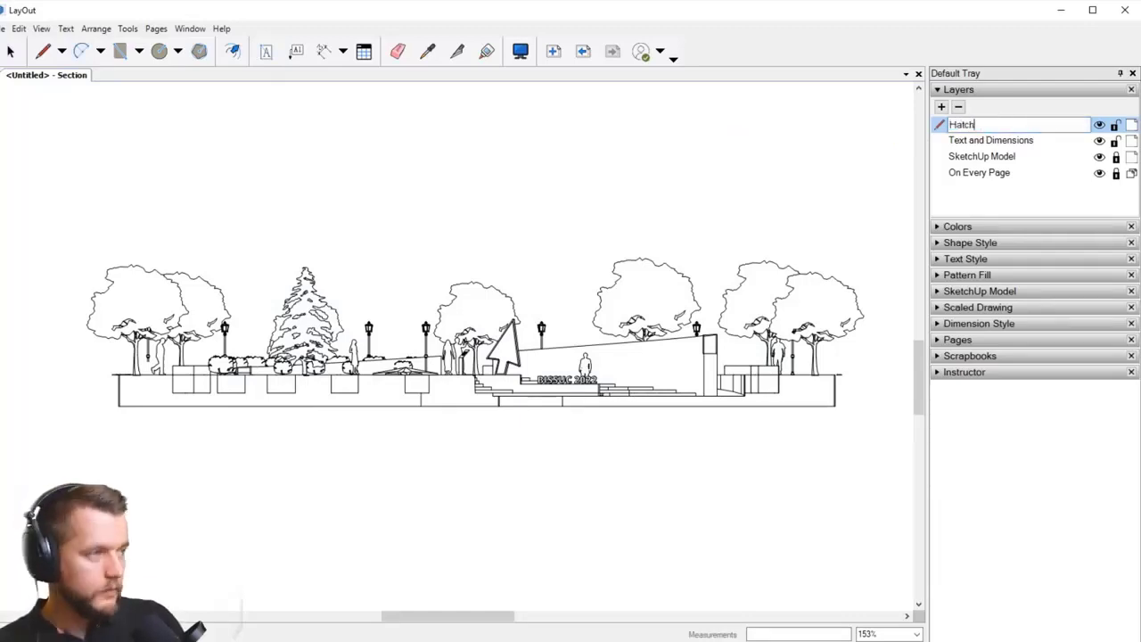
pyautogui.write('atch')
pyautogui.press('Return')
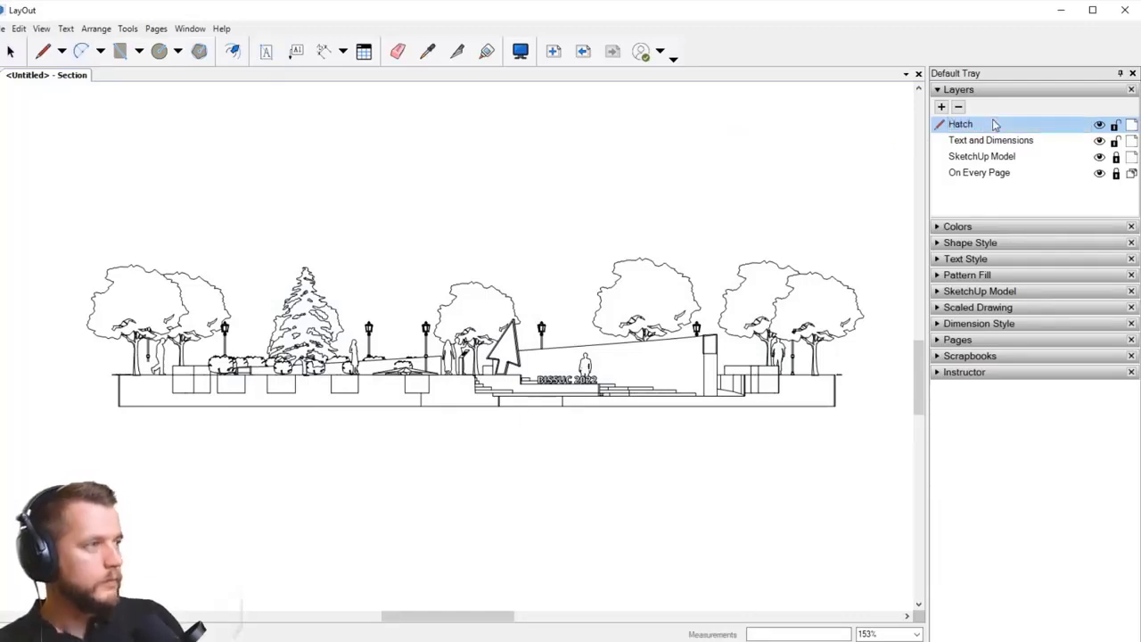
# Step: Configure the shape style for new linework with fill off and a 1 pt black stroke
pyautogui.click(970, 242)
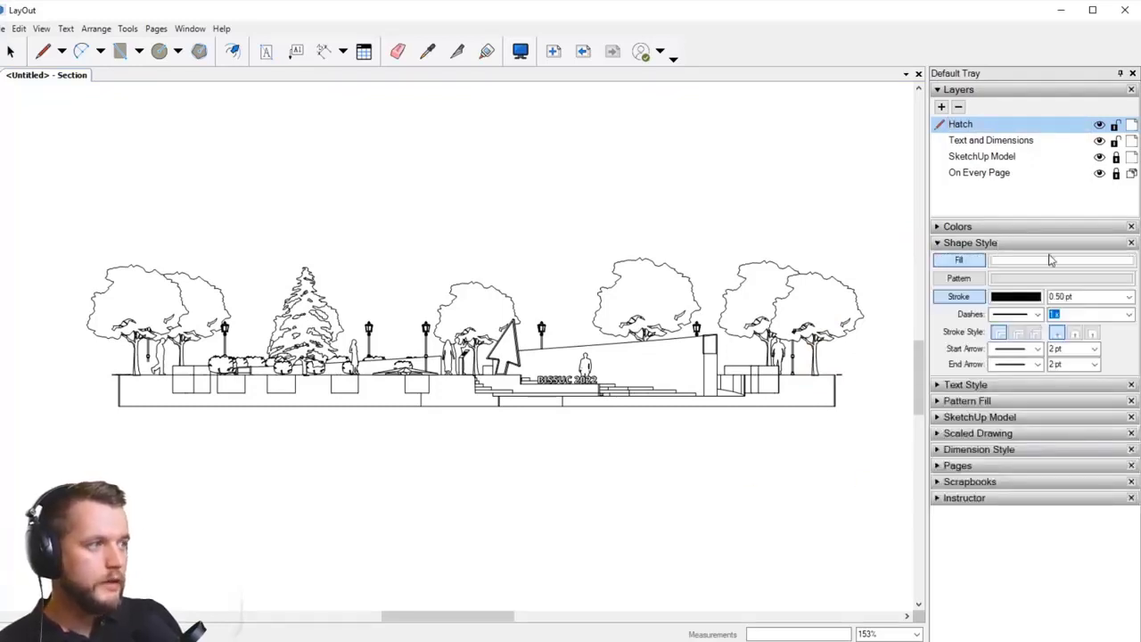
pyautogui.click(963, 261)
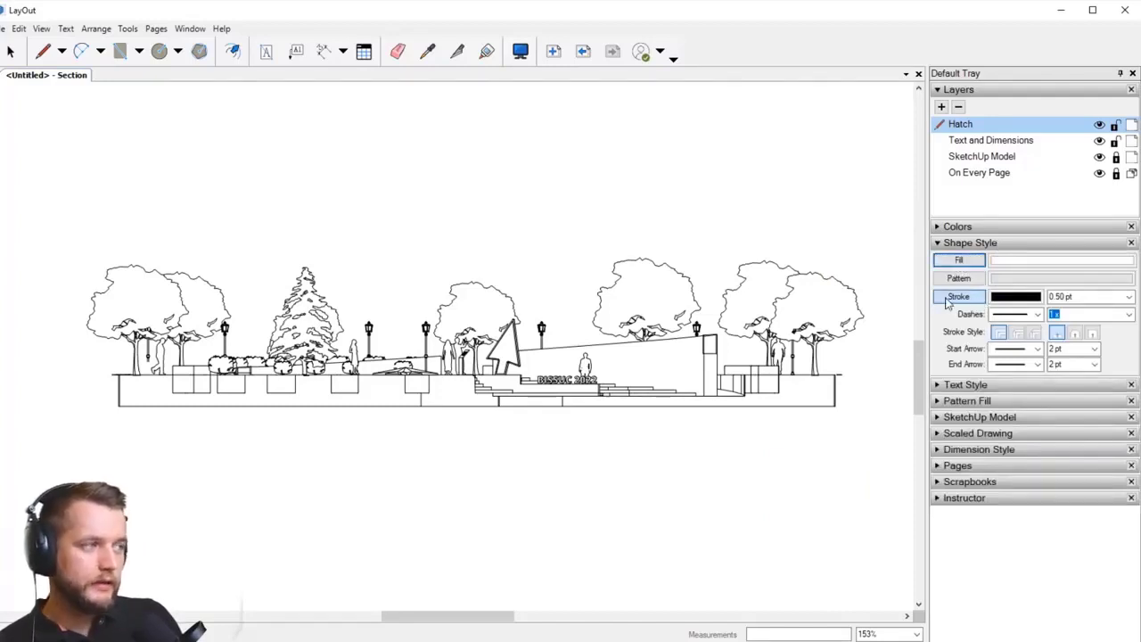
pyautogui.click(1123, 295)
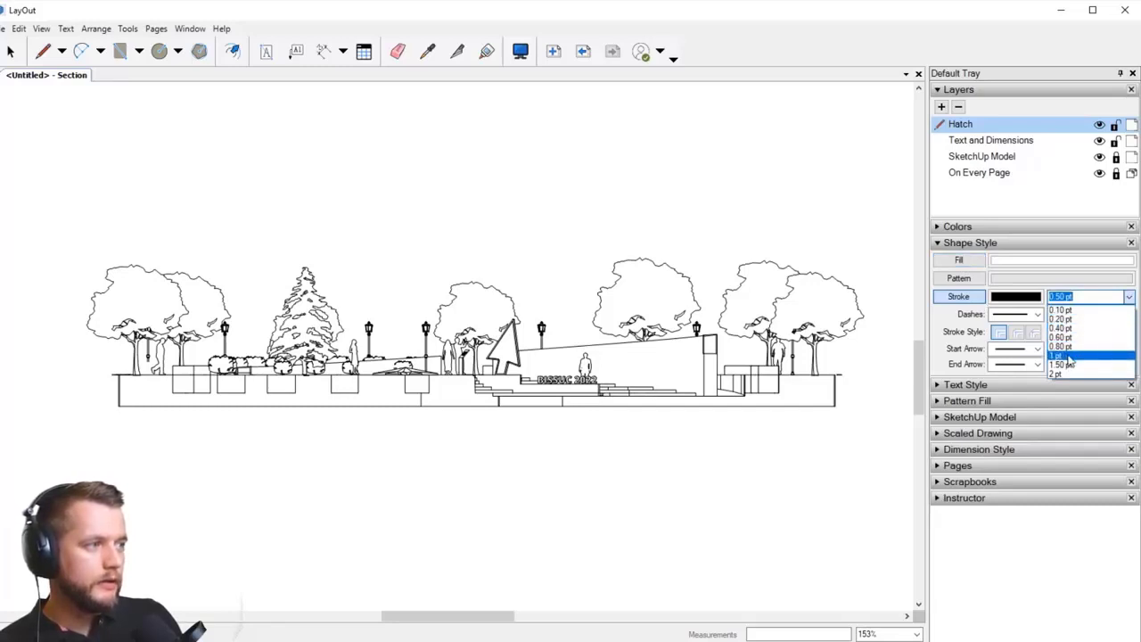
pyautogui.click(1068, 357)
# Step: Start a line at ground level in the blank area well beyond the section's right end, aligned with the ground surface
pyautogui.moveTo(615, 397); pyautogui.dragTo(651, 359, button='middle')
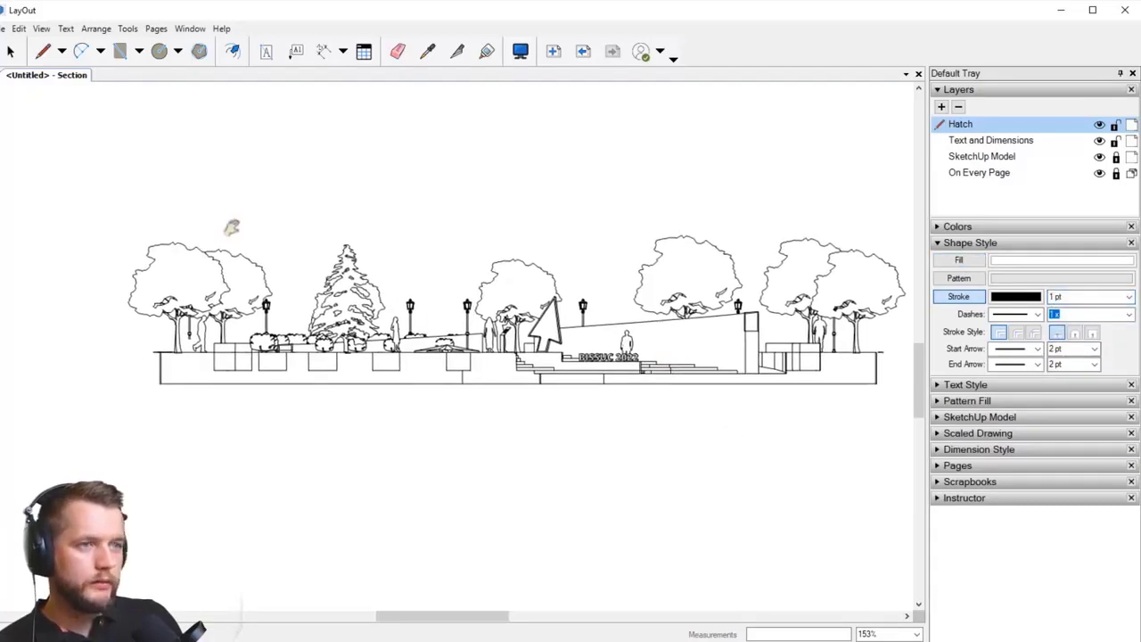
pyautogui.click(42, 51)
pyautogui.moveTo(481, 365); pyautogui.dragTo(357, 303, button='middle')
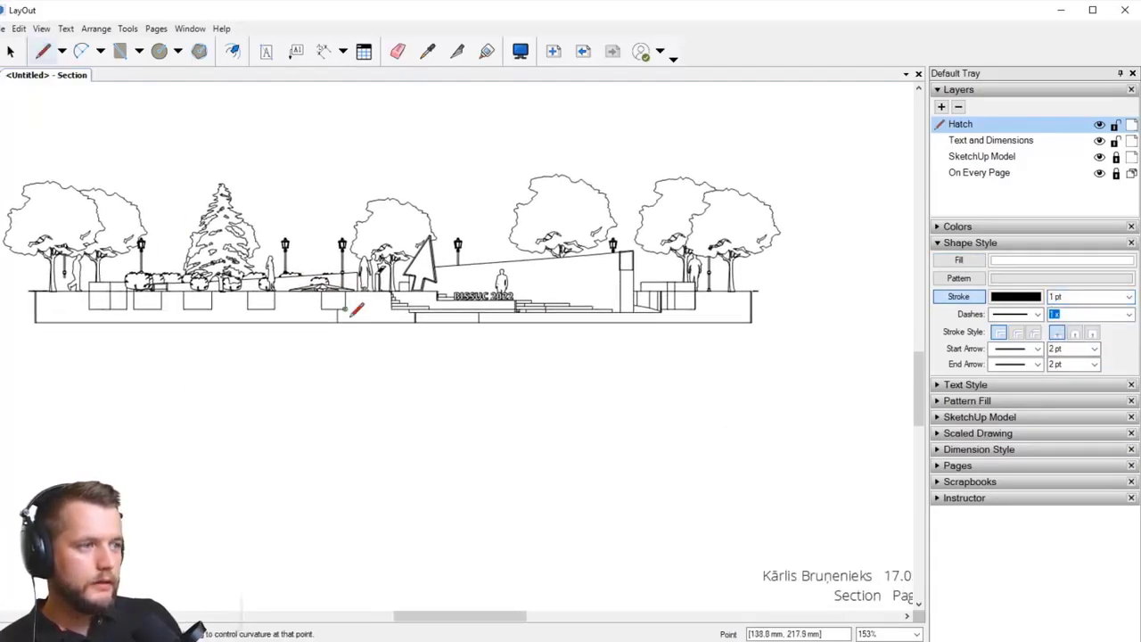
pyautogui.scroll(3, 827, 285)
pyautogui.scroll(2, 637, 300)
pyautogui.scroll(2, 449, 319)
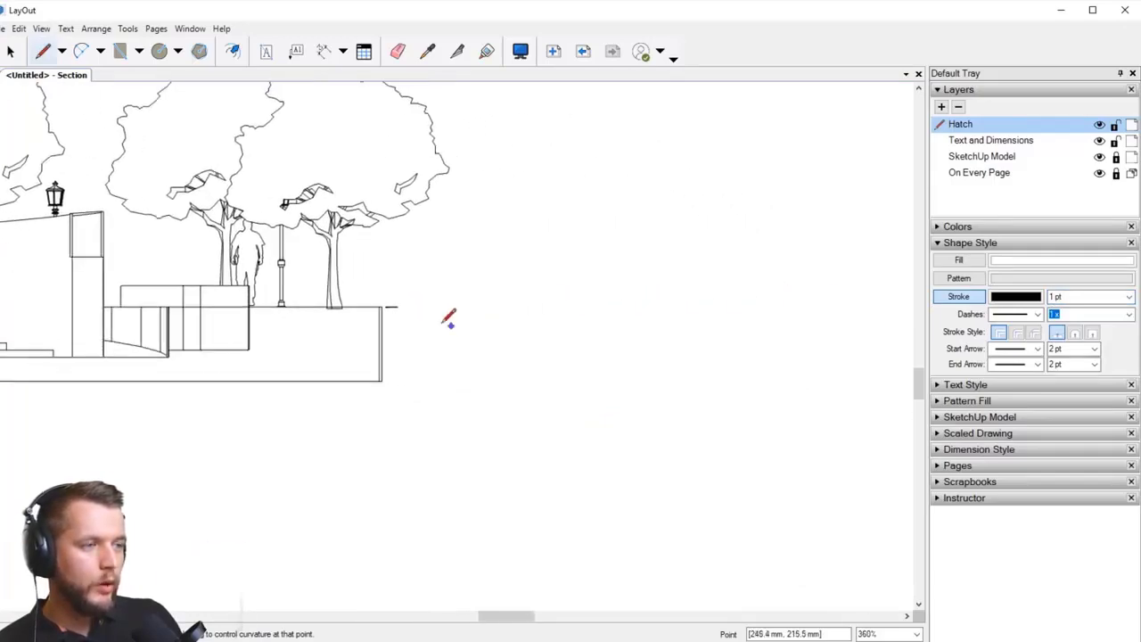
pyautogui.scroll(2, 378, 301)
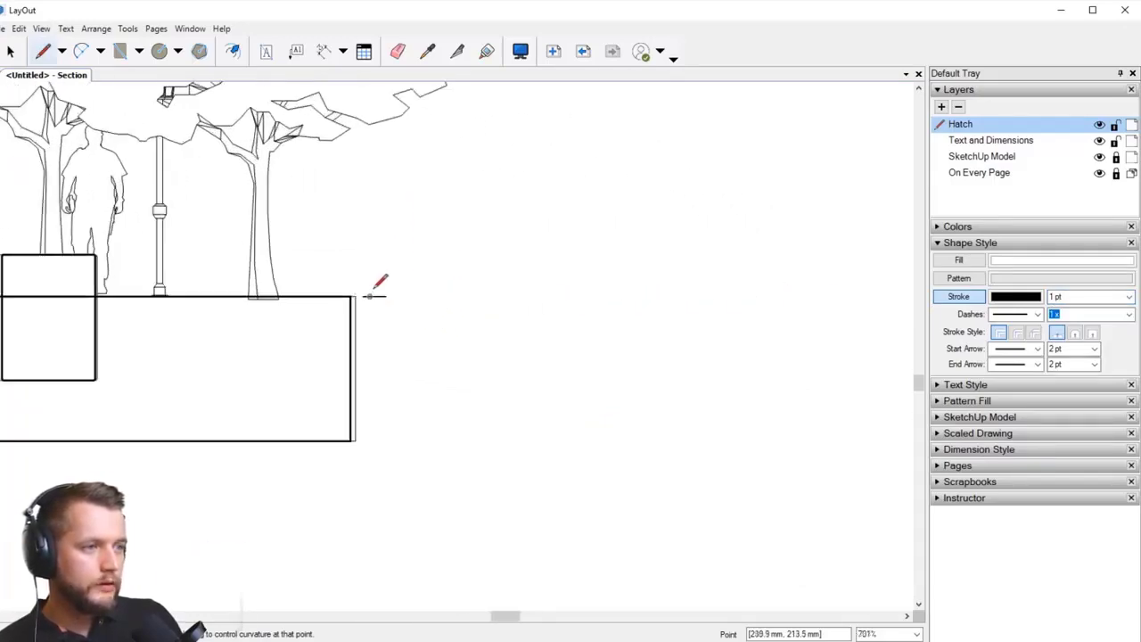
pyautogui.scroll(-1, 377, 289)
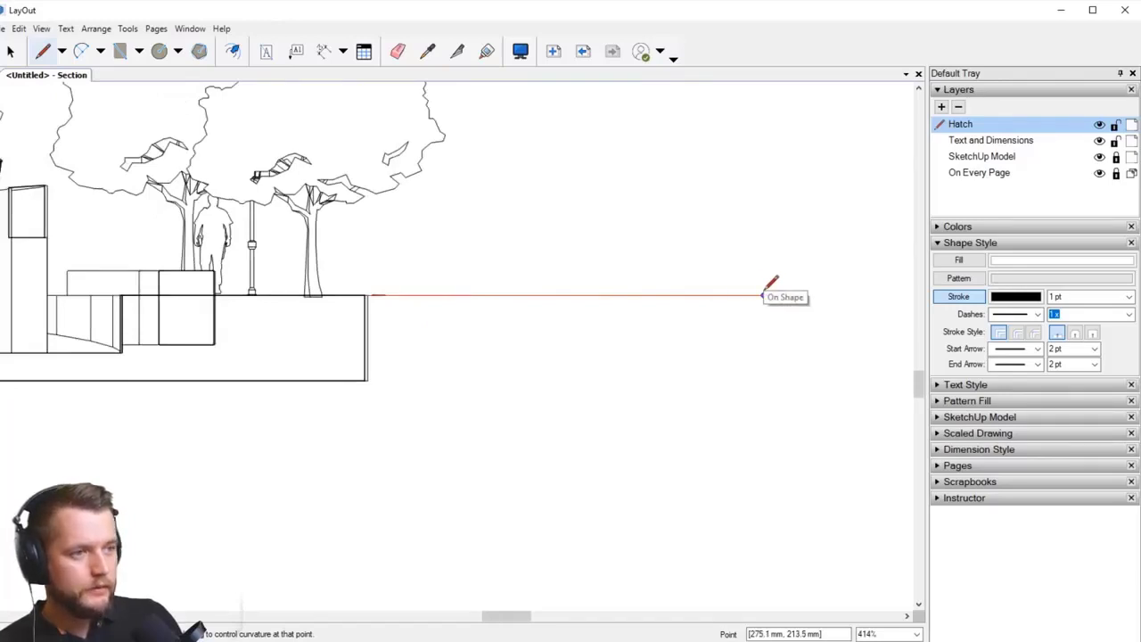
pyautogui.click(764, 295)
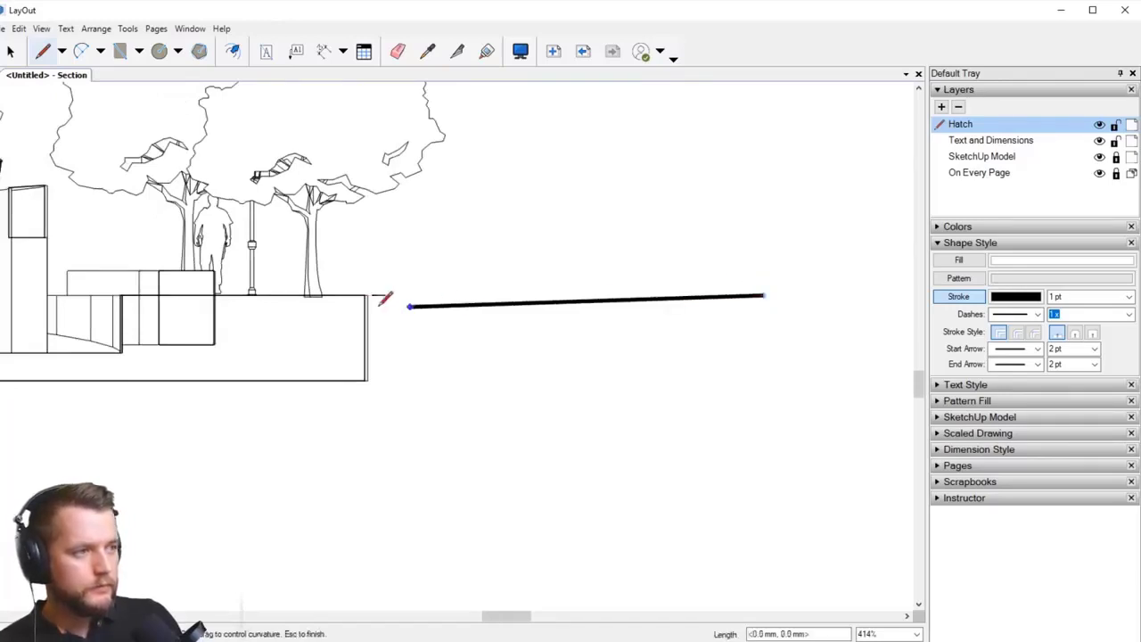
# Step: Trace the line along the ground surface to the sunken area's wall, and about 5.3 mm down the wall to its base
pyautogui.scroll(5, 387, 300)
pyautogui.moveTo(525, 312); pyautogui.dragTo(692, 309, button='middle')
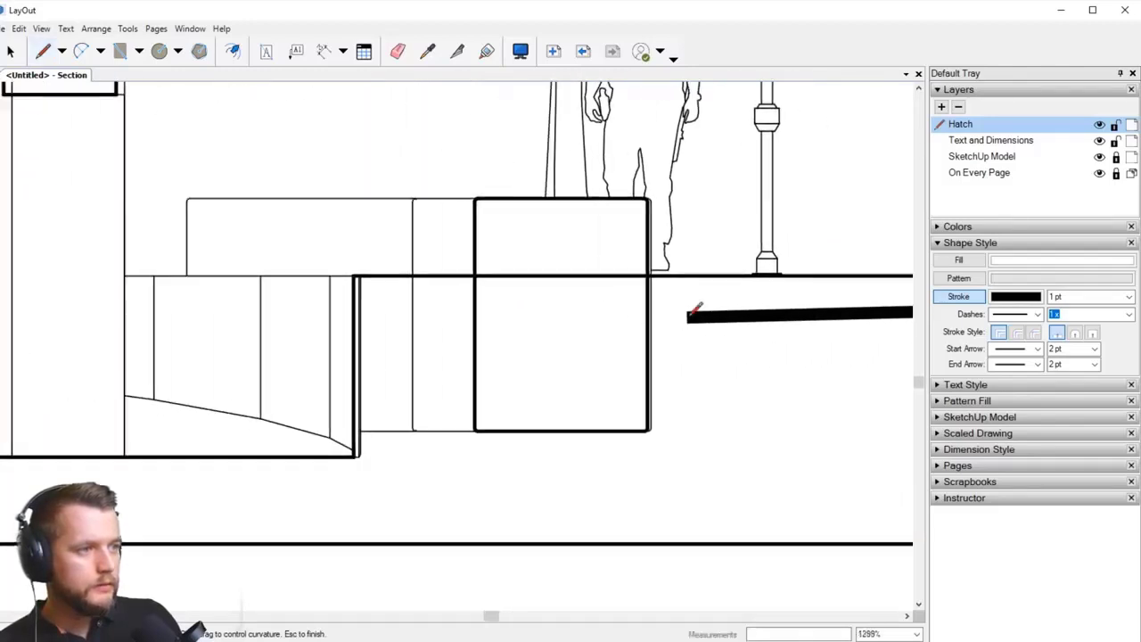
pyautogui.scroll(1, 383, 284)
pyautogui.scroll(1, 356, 280)
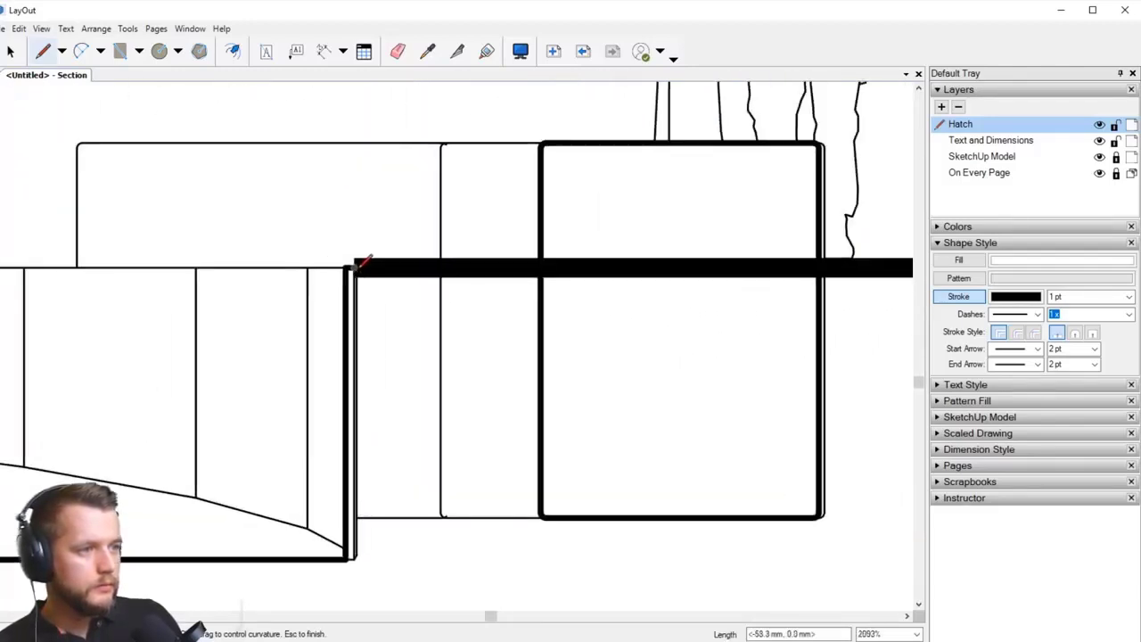
pyautogui.click(344, 267)
pyautogui.click(343, 559)
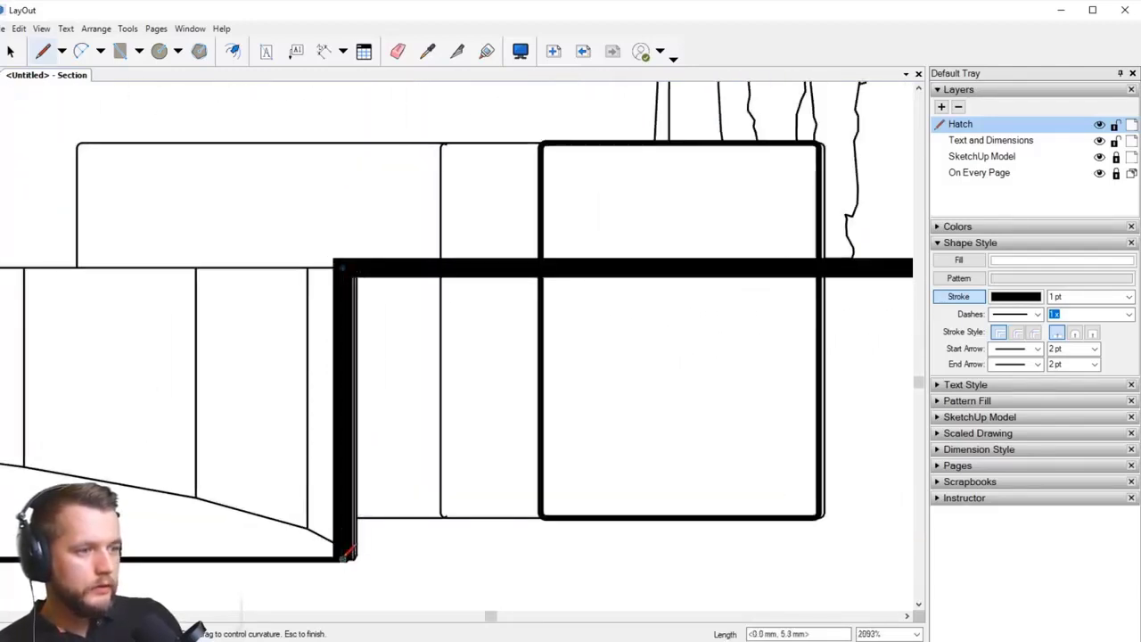
# Step: Continue the line about 33 mm along the sunken floor and up the low step beside the BISSUC 2022 lettering
pyautogui.moveTo(130, 531); pyautogui.dragTo(674, 380, button='middle')
pyautogui.scroll(-2, 524, 407)
pyautogui.scroll(-7, 573, 403)
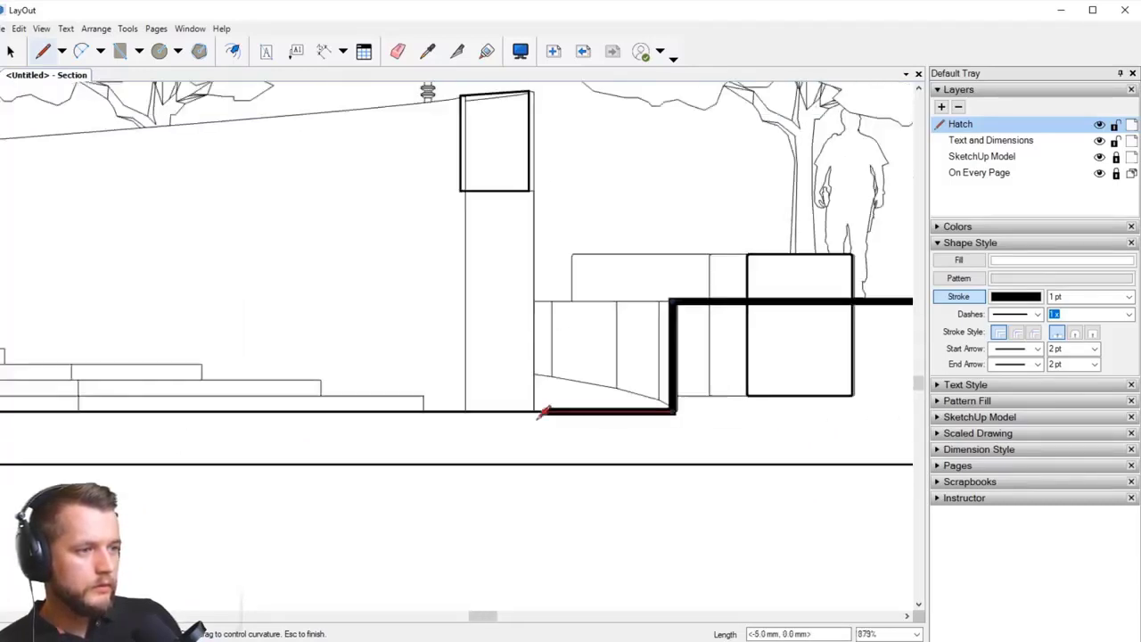
pyautogui.scroll(5, 530, 415)
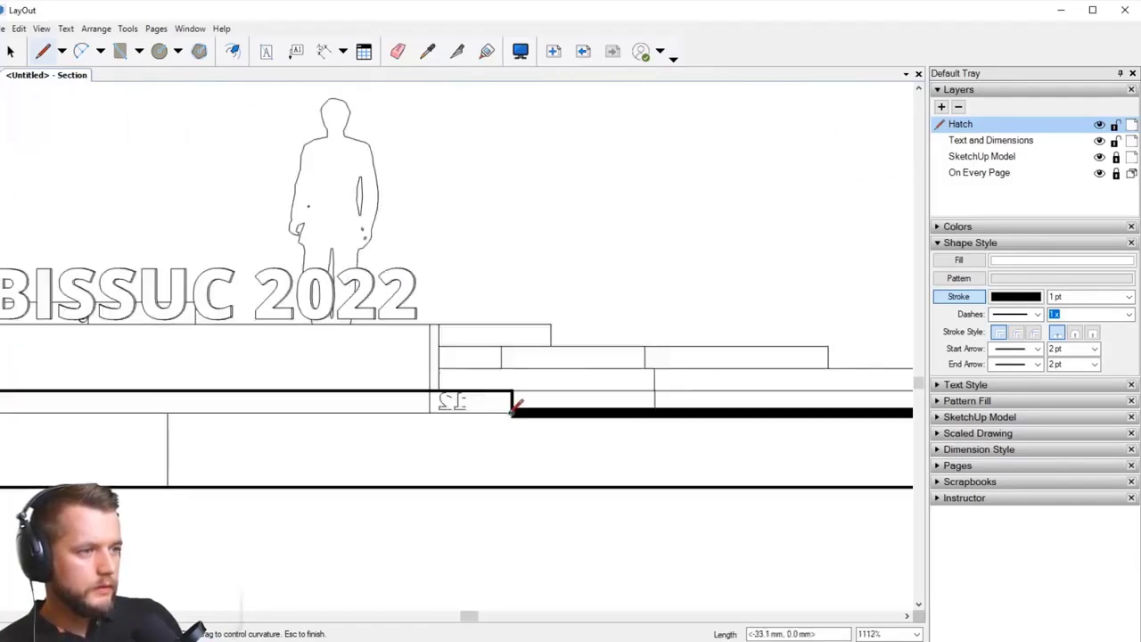
pyautogui.click(511, 411)
pyautogui.click(515, 387)
# Step: Continue the ground line past the BISSUC 2022 lettering and trace the three lowest steps of the staircase
pyautogui.moveTo(219, 388); pyautogui.dragTo(809, 371, button='middle')
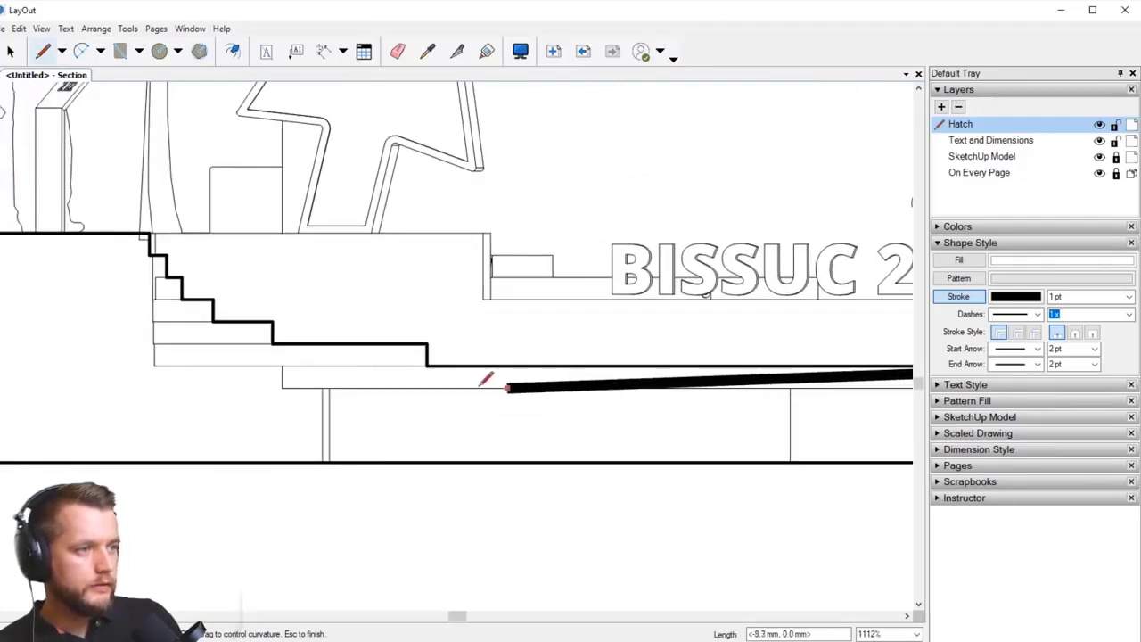
pyautogui.click(427, 365)
pyautogui.click(427, 344)
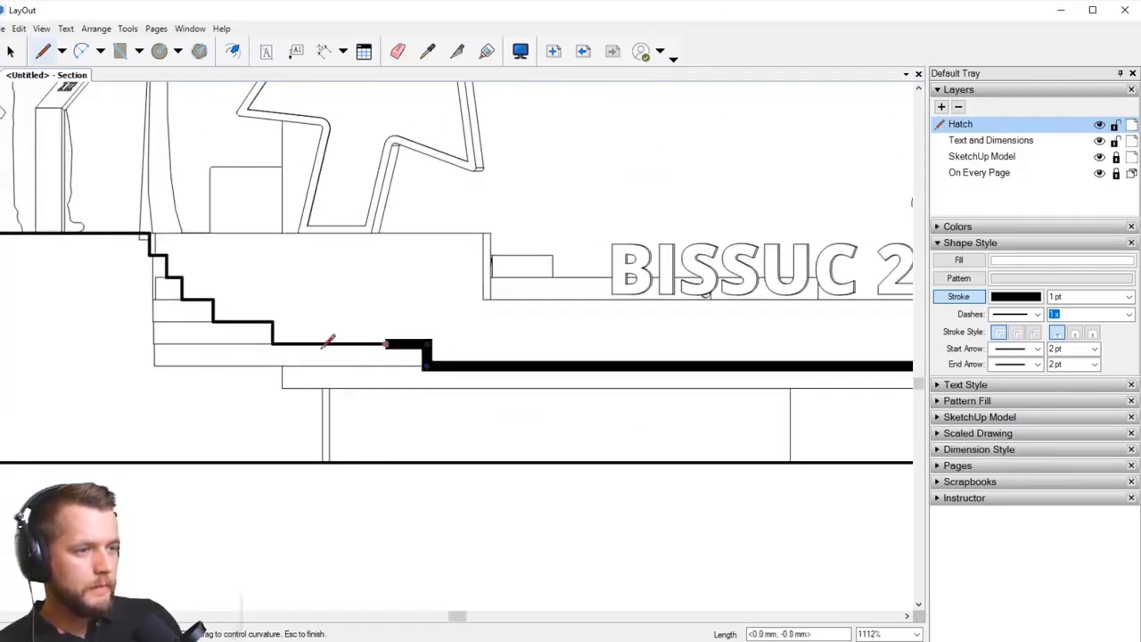
pyautogui.click(271, 344)
pyautogui.click(271, 321)
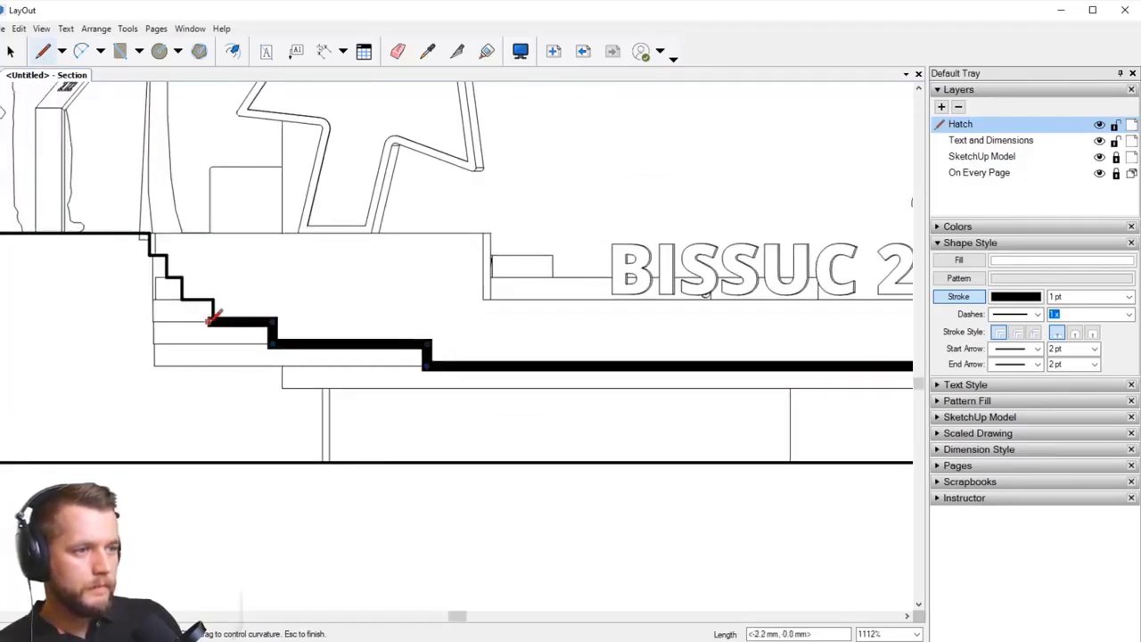
pyautogui.click(214, 321)
pyautogui.click(214, 300)
# Step: Trace the remaining upper steps of the staircase up to the upper ground level
pyautogui.click(181, 300)
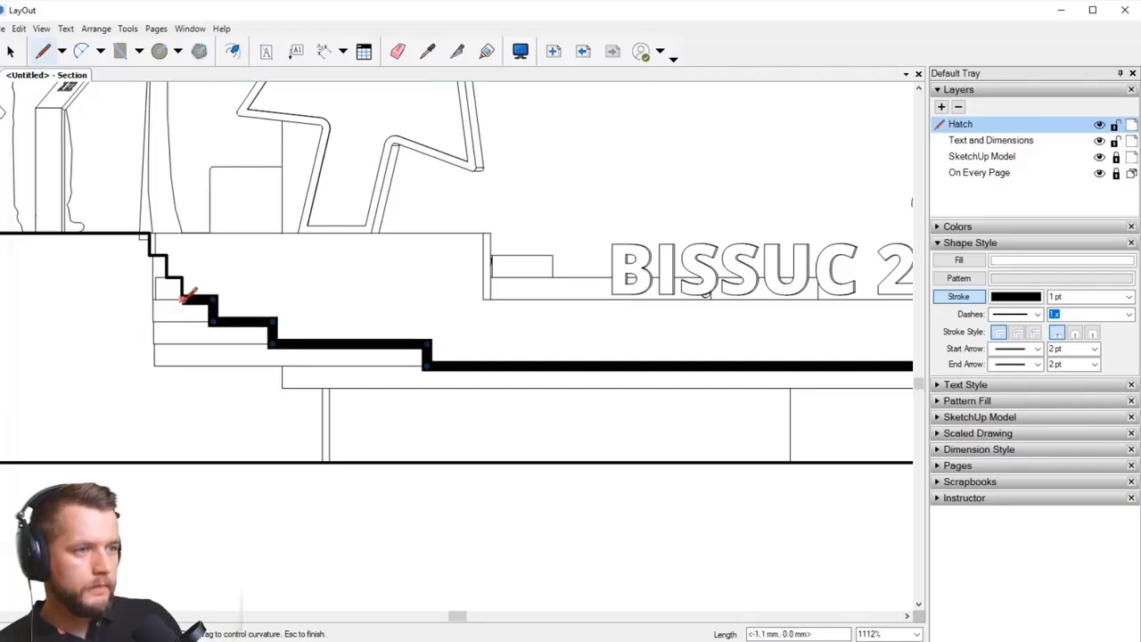
pyautogui.click(182, 277)
pyautogui.click(165, 277)
pyautogui.click(165, 256)
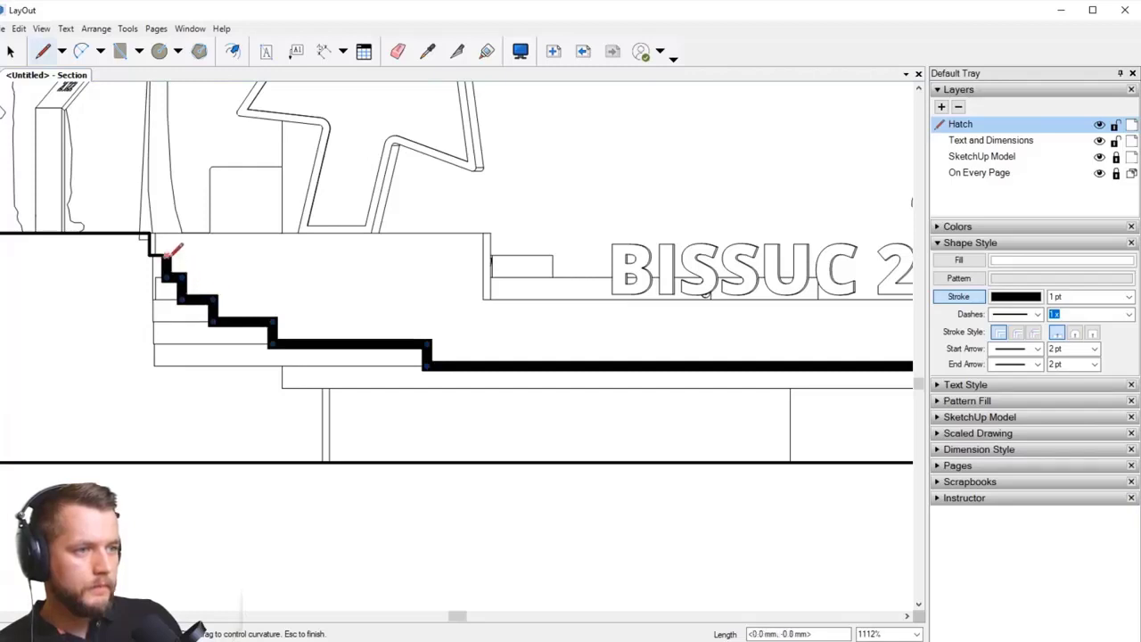
pyautogui.scroll(1, 150, 256)
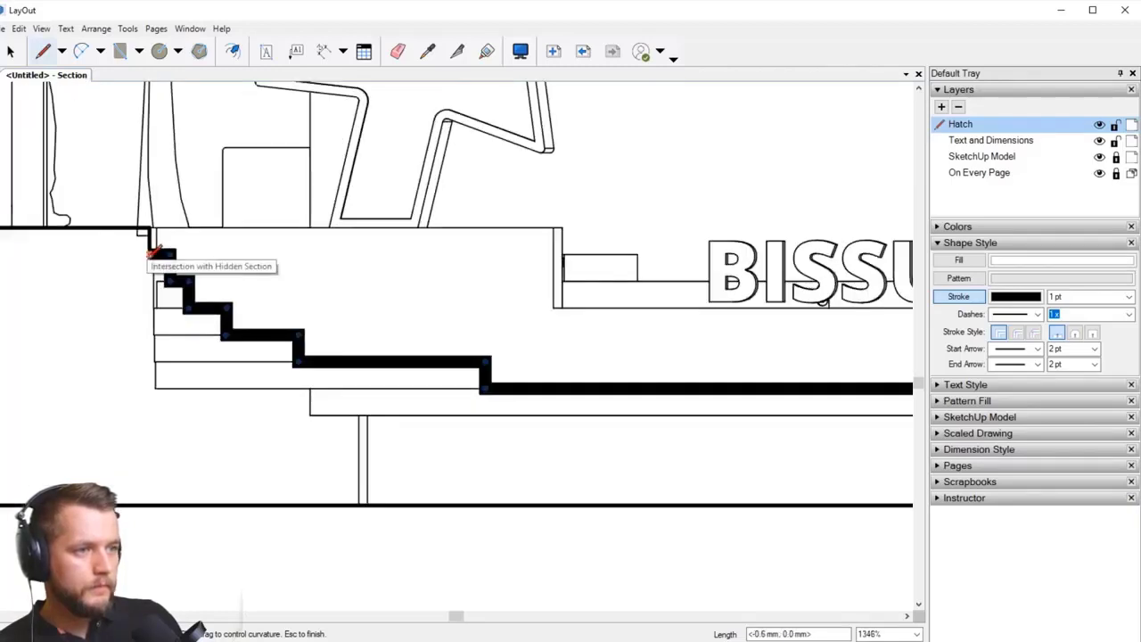
pyautogui.click(150, 255)
pyautogui.click(149, 228)
# Step: Extend the ground line horizontally past the leftmost trees into the blank page area and finish the line
pyautogui.scroll(-7, 218, 234)
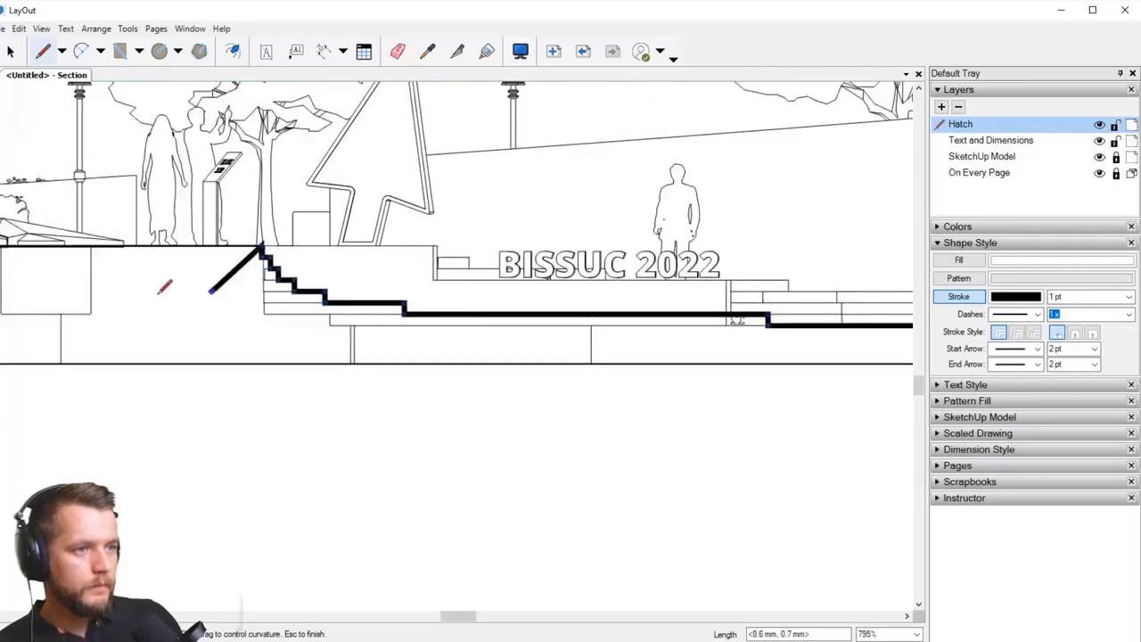
pyautogui.scroll(-6, 152, 312)
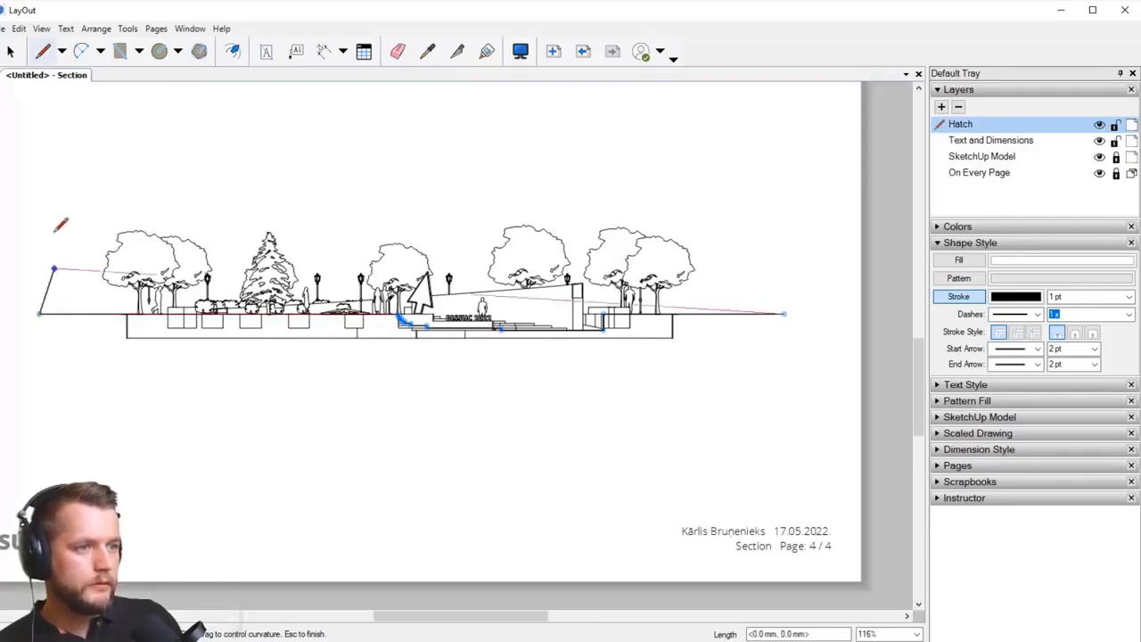
pyautogui.click(11, 50)
# Step: Set the traced ground line's stroke to 2 pt and deselect it to review the section
pyautogui.click(771, 314)
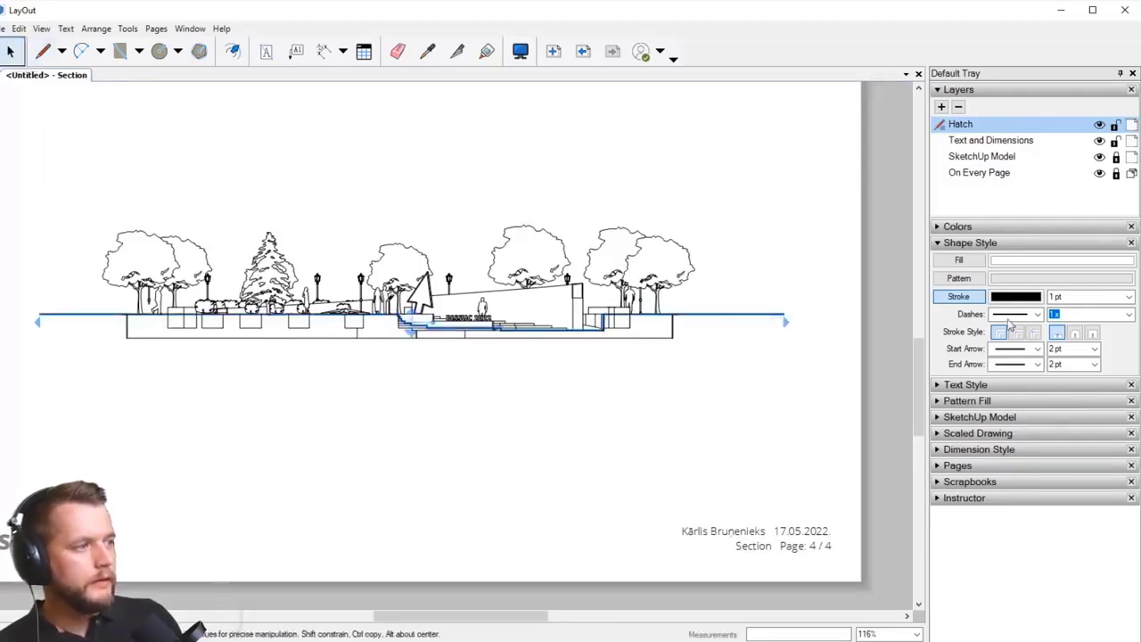
pyautogui.click(1128, 296)
pyautogui.click(1063, 374)
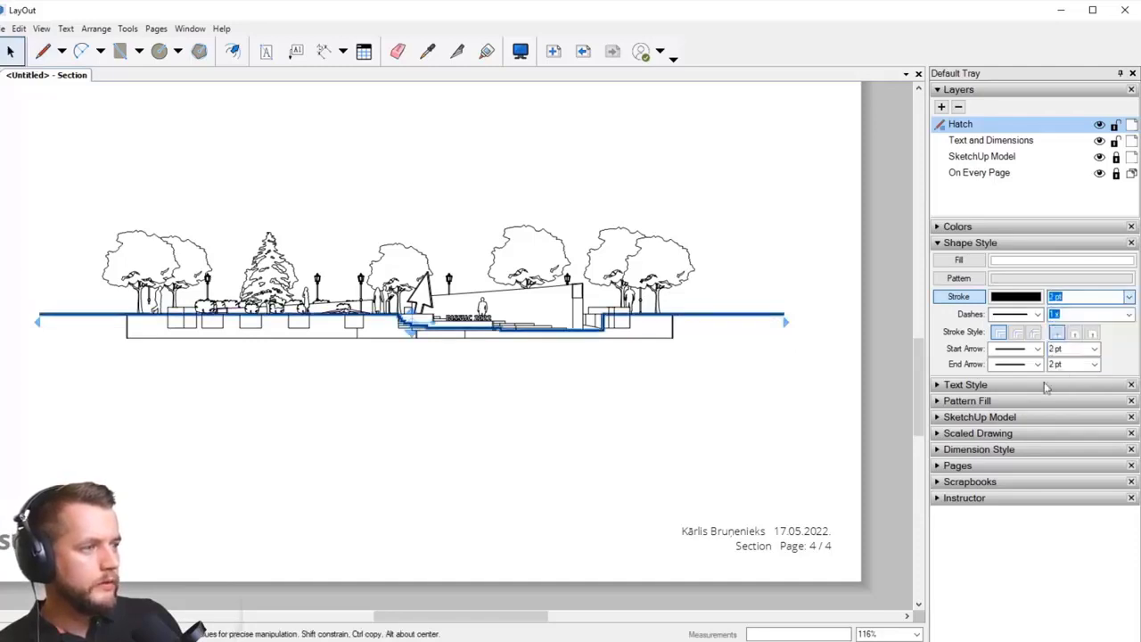
pyautogui.click(715, 445)
pyautogui.scroll(2, 472, 407)
pyautogui.moveTo(453, 380)
pyautogui.mouseDown(button='middle')
pyautogui.moveTo(550, 412)
pyautogui.moveTo(514, 406)
pyautogui.mouseUp(button='middle')
pyautogui.scroll(-1, 414, 389)
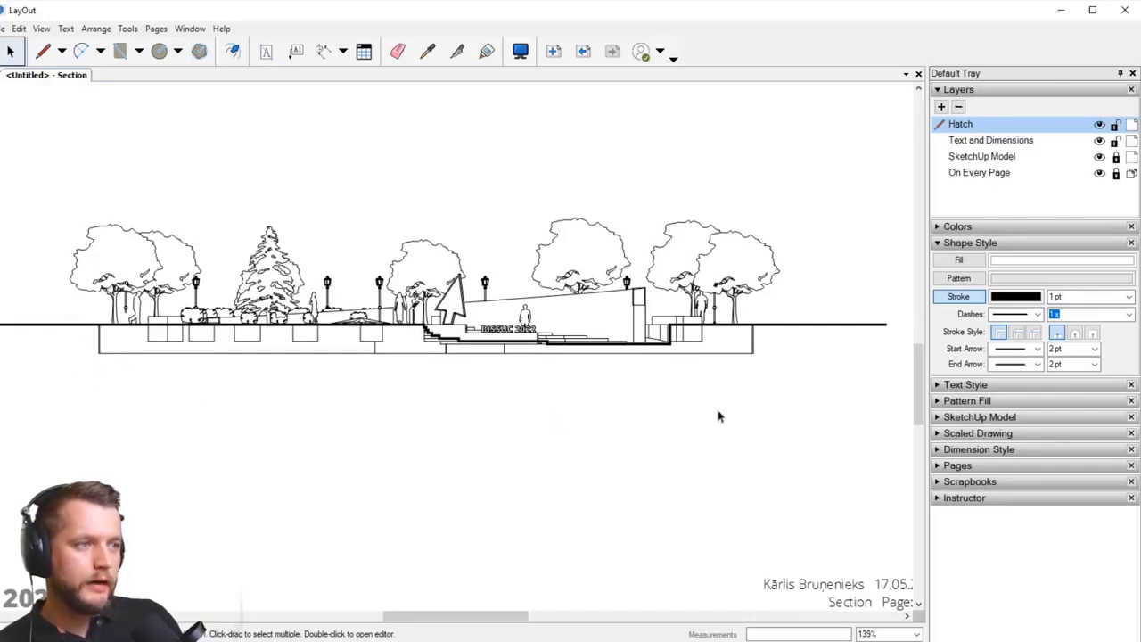
# Step: Prepare the Line tool with fill enabled and a light grey fill colour at 75% brightness
pyautogui.click(42, 56)
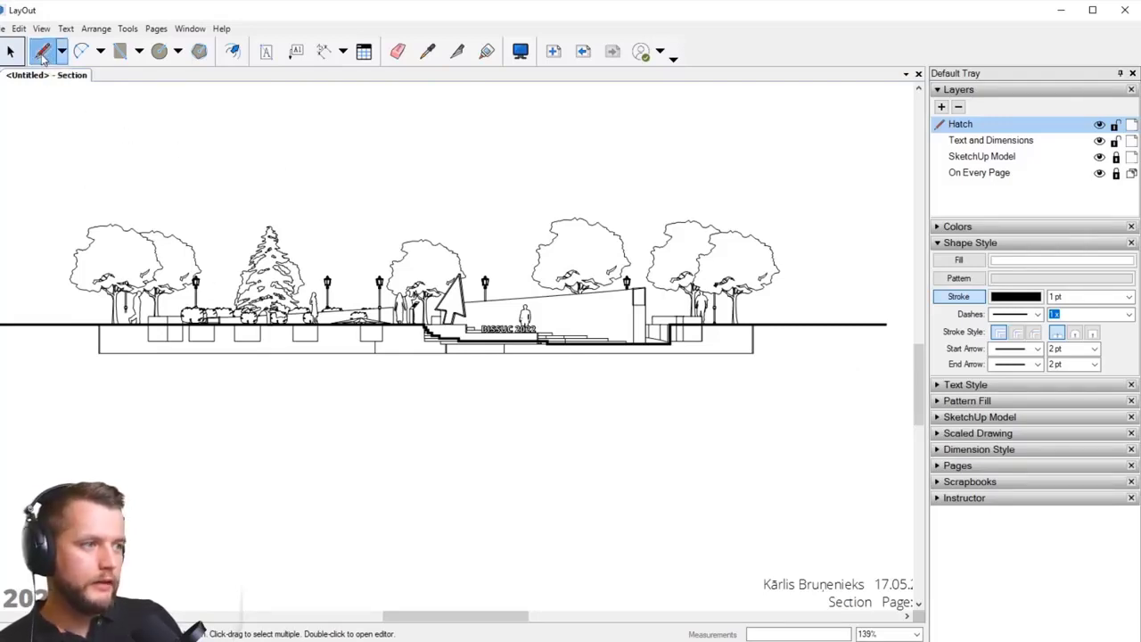
pyautogui.moveTo(543, 322); pyautogui.dragTo(486, 317, button='middle')
pyautogui.moveTo(642, 233); pyautogui.dragTo(772, 217, button='middle')
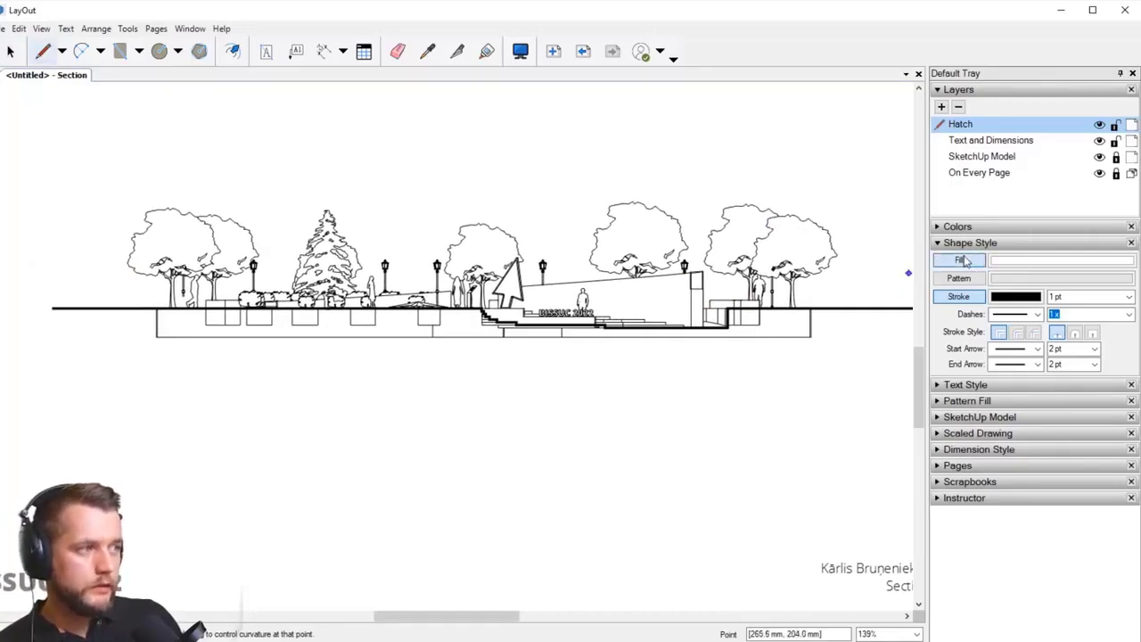
pyautogui.click(1028, 261)
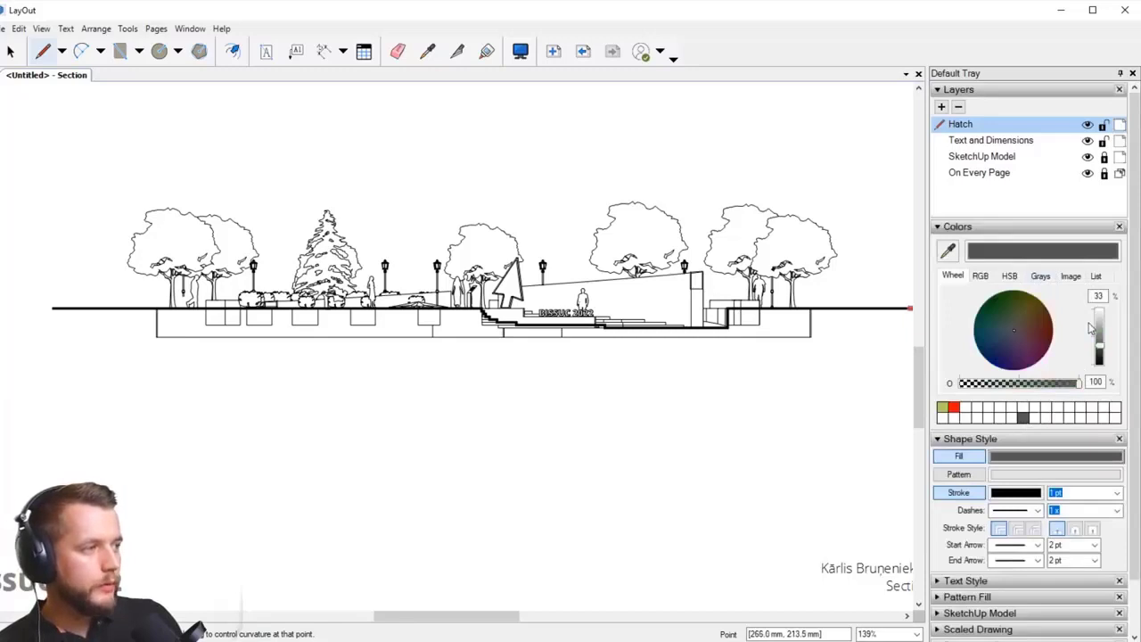
pyautogui.click(1099, 329)
pyautogui.click(1098, 321)
# Step: Start the grey fill outline on the ground line beyond the rightmost trees and trace it to the retaining wall and down its face
pyautogui.moveTo(741, 383); pyautogui.dragTo(658, 388, button='middle')
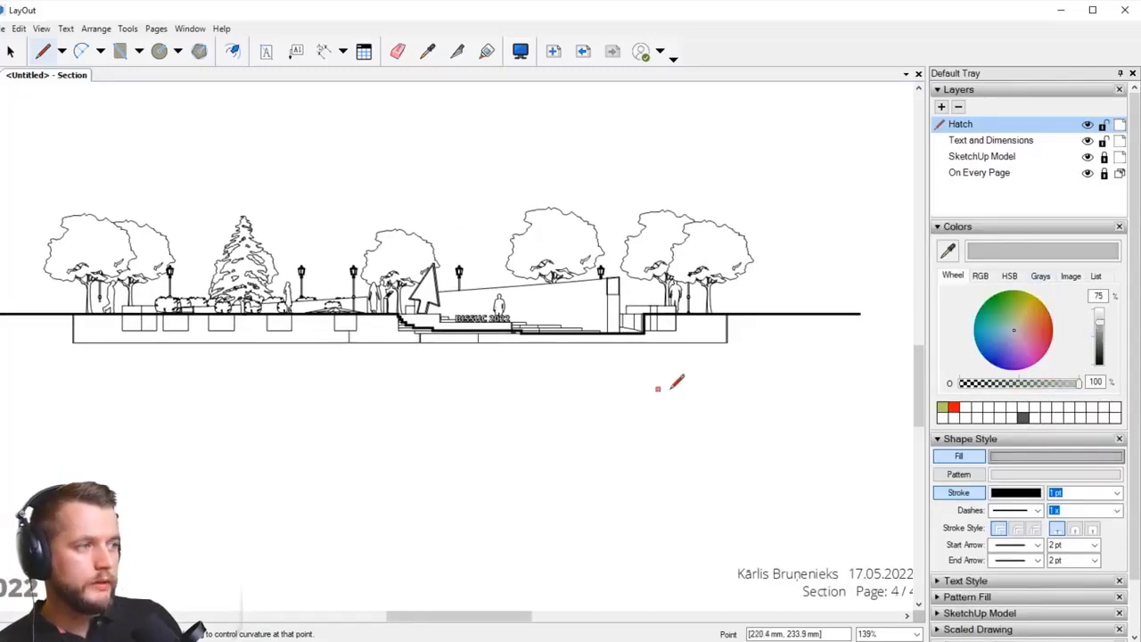
pyautogui.scroll(4, 779, 331)
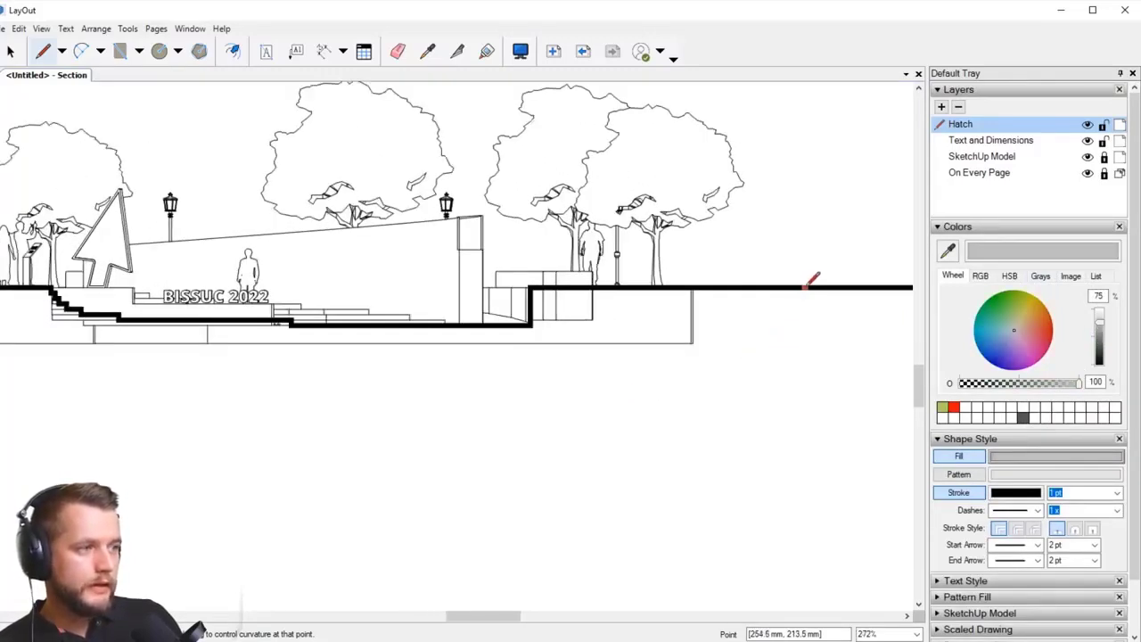
pyautogui.click(809, 286)
pyautogui.scroll(3, 530, 287)
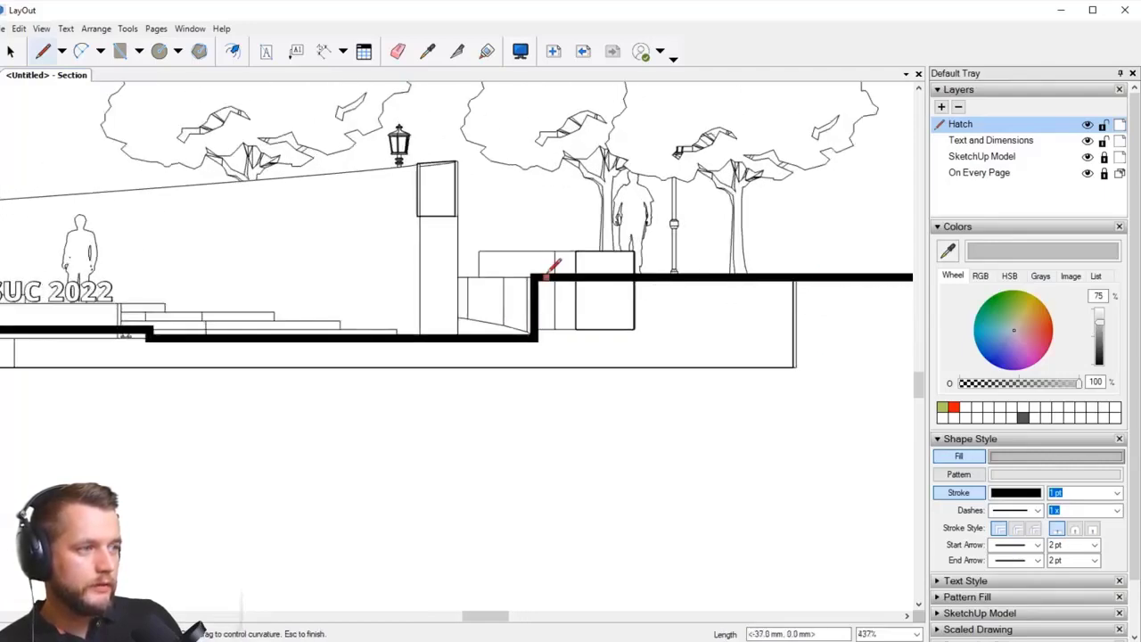
pyautogui.scroll(1, 535, 278)
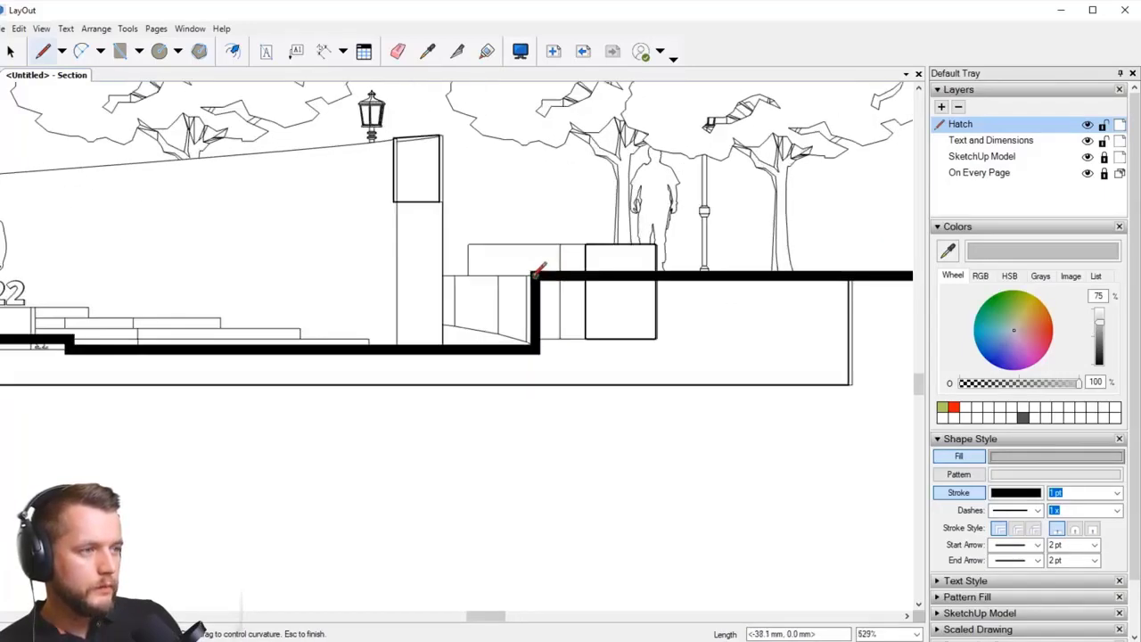
pyautogui.click(534, 275)
pyautogui.click(535, 346)
# Step: Continue the fill outline along the sunken floor and up the small step near the BISSUC 2022 lettering
pyautogui.moveTo(232, 370); pyautogui.dragTo(747, 348, button='middle')
pyautogui.scroll(2, 736, 313)
pyautogui.scroll(1, 737, 308)
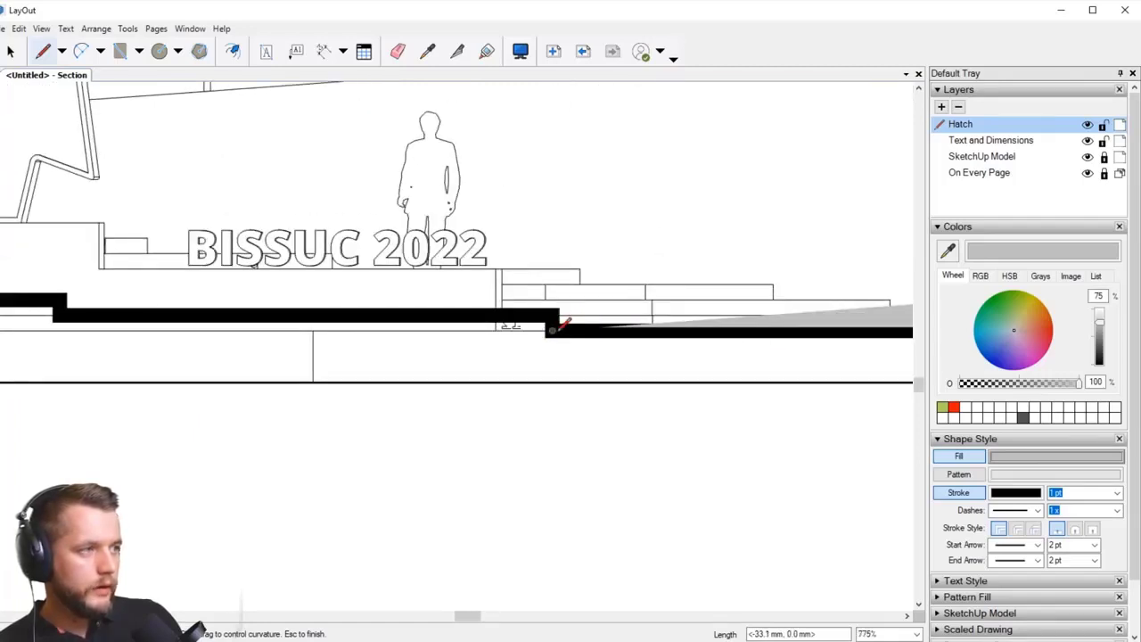
pyautogui.click(550, 329)
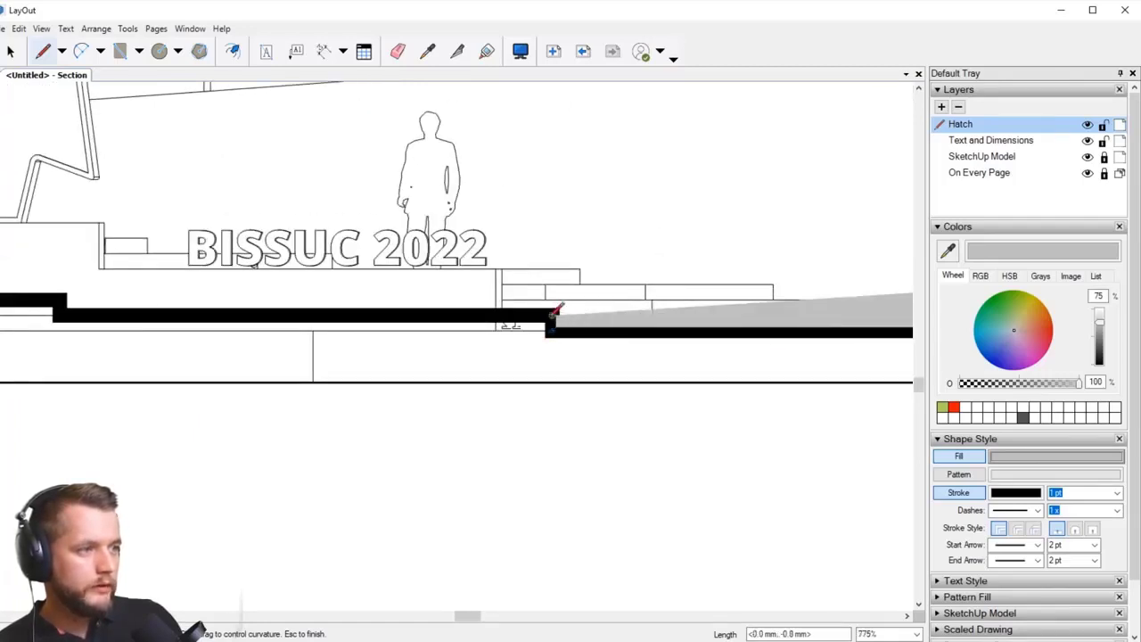
pyautogui.click(552, 314)
# Step: Trace the fill outline along the raised floor and up every stair step to the upper ground level
pyautogui.moveTo(318, 329); pyautogui.dragTo(752, 321, button='middle')
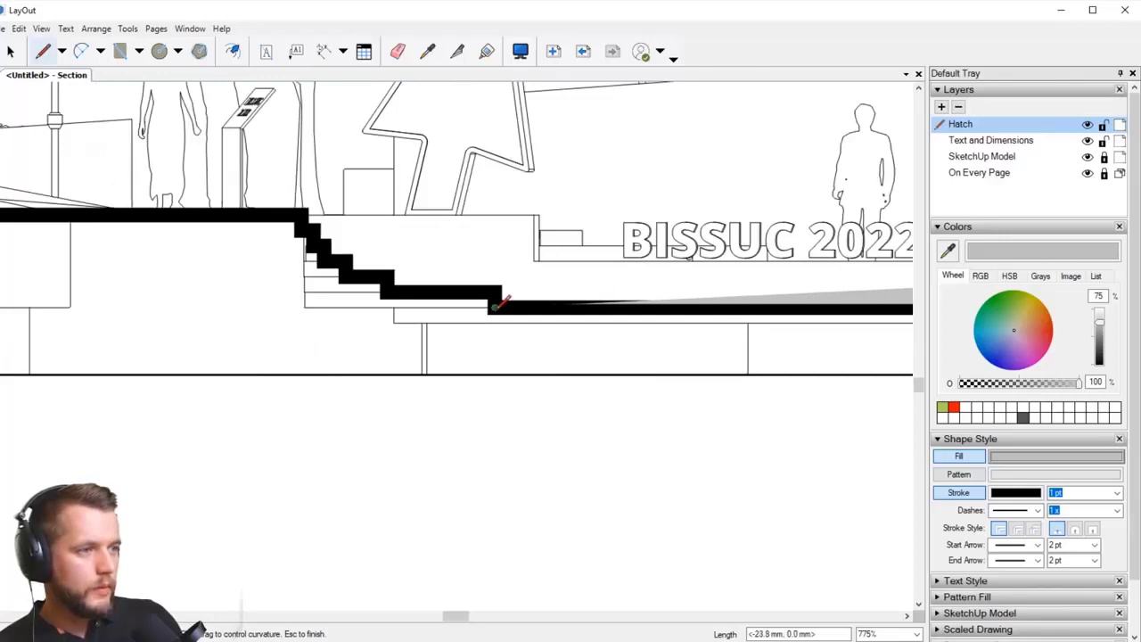
pyautogui.click(494, 294)
pyautogui.click(390, 286)
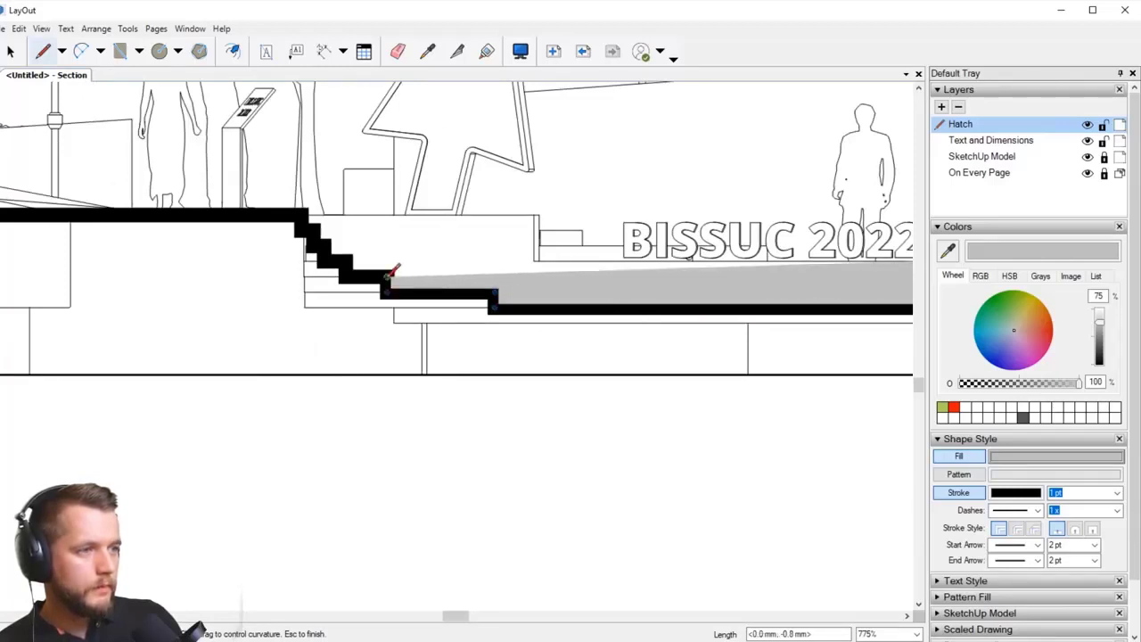
pyautogui.click(388, 277)
pyautogui.click(350, 276)
pyautogui.click(352, 260)
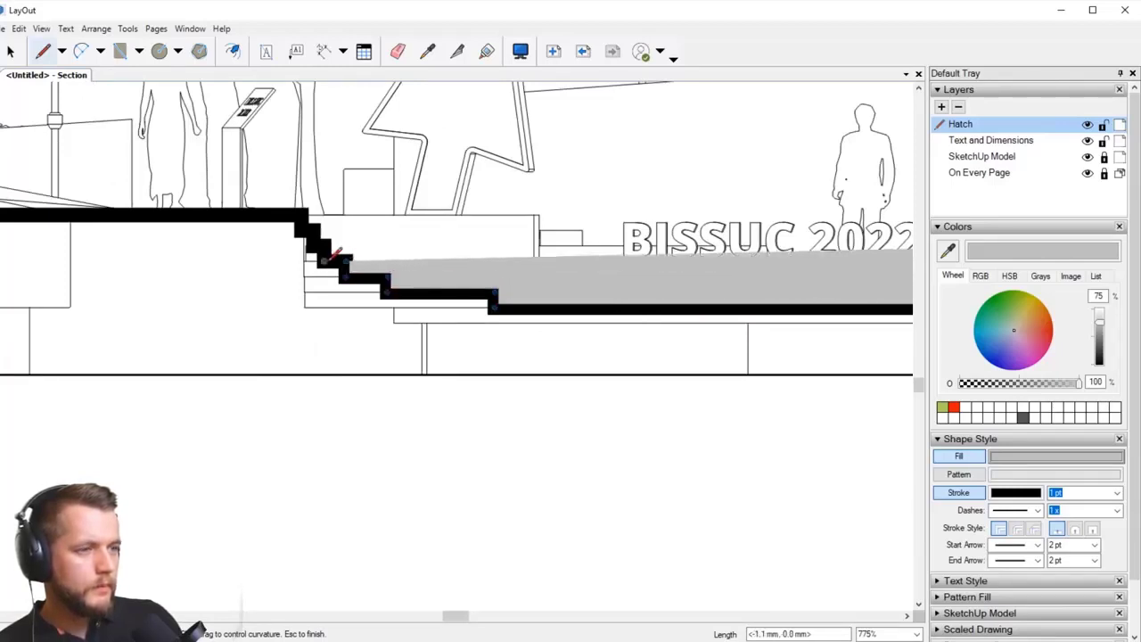
pyautogui.click(324, 261)
pyautogui.click(323, 245)
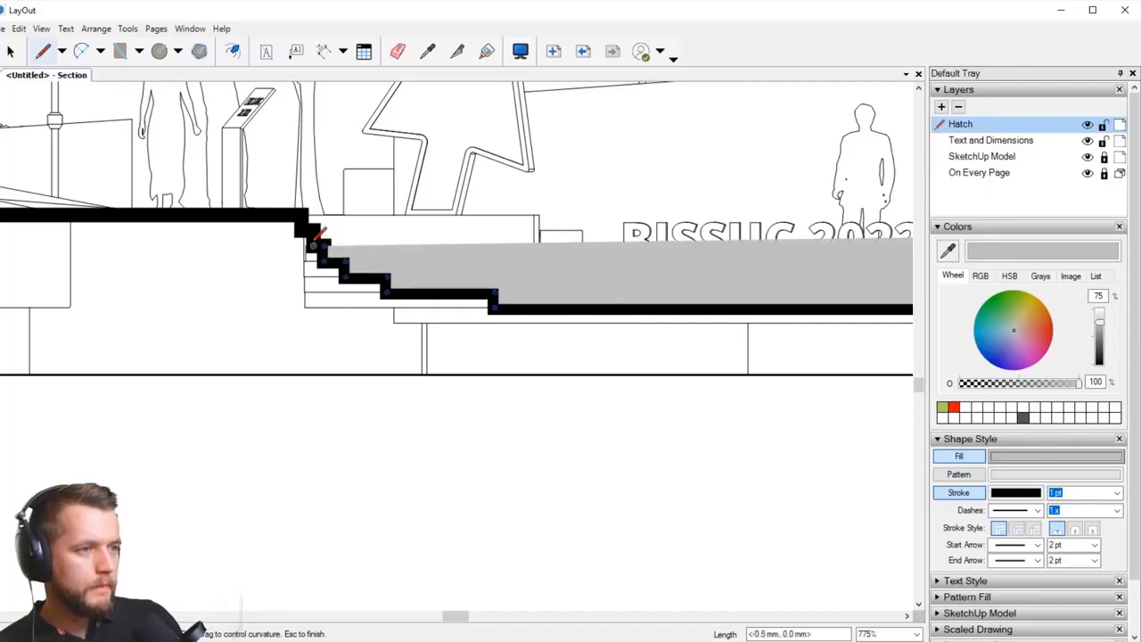
pyautogui.click(313, 245)
pyautogui.click(312, 229)
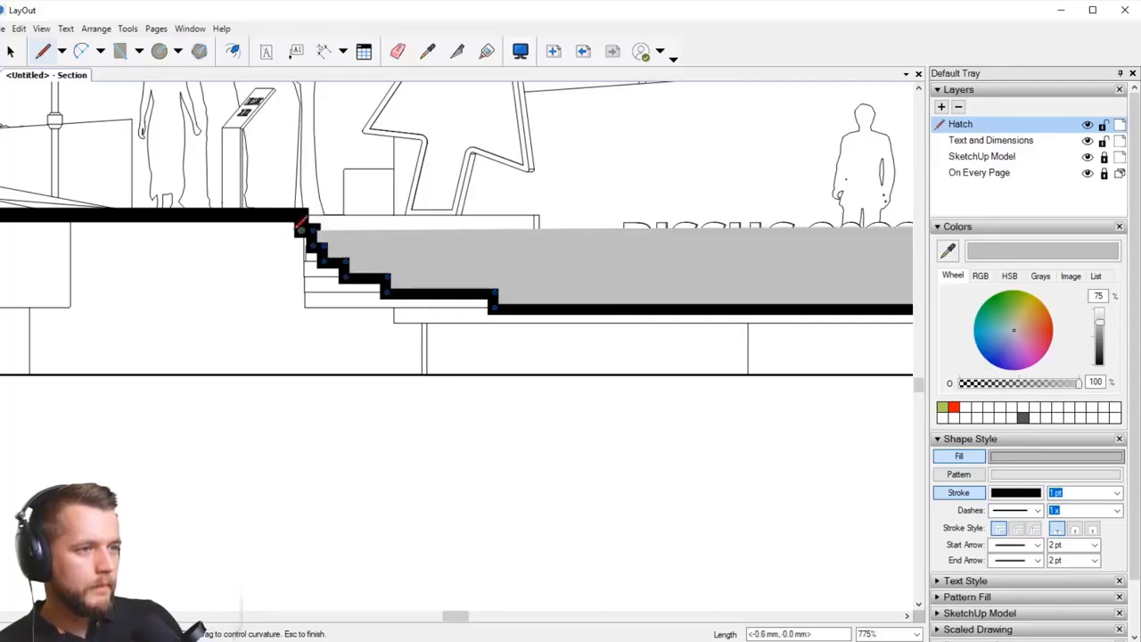
pyautogui.click(301, 230)
pyautogui.click(301, 214)
# Step: Extend the fill outline along the upper ground line to a point just beyond the leftmost trees
pyautogui.scroll(-1, 301, 216)
pyautogui.moveTo(169, 276); pyautogui.dragTo(942, 332, button='middle')
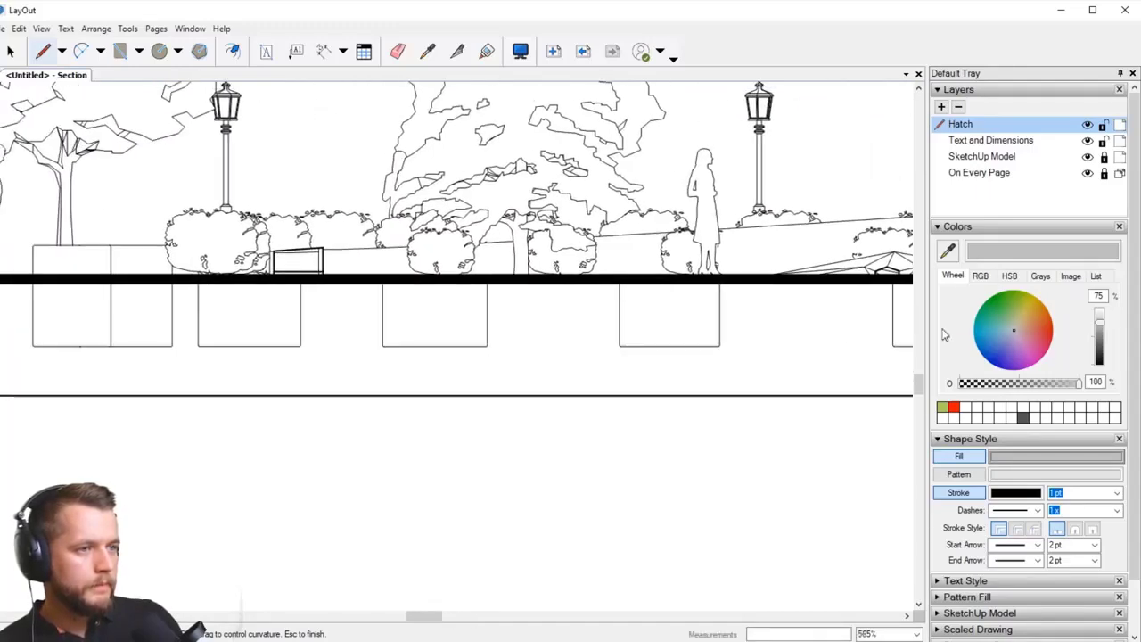
pyautogui.scroll(-1, 942, 332)
pyautogui.scroll(-1, 718, 304)
pyautogui.scroll(-3, 538, 313)
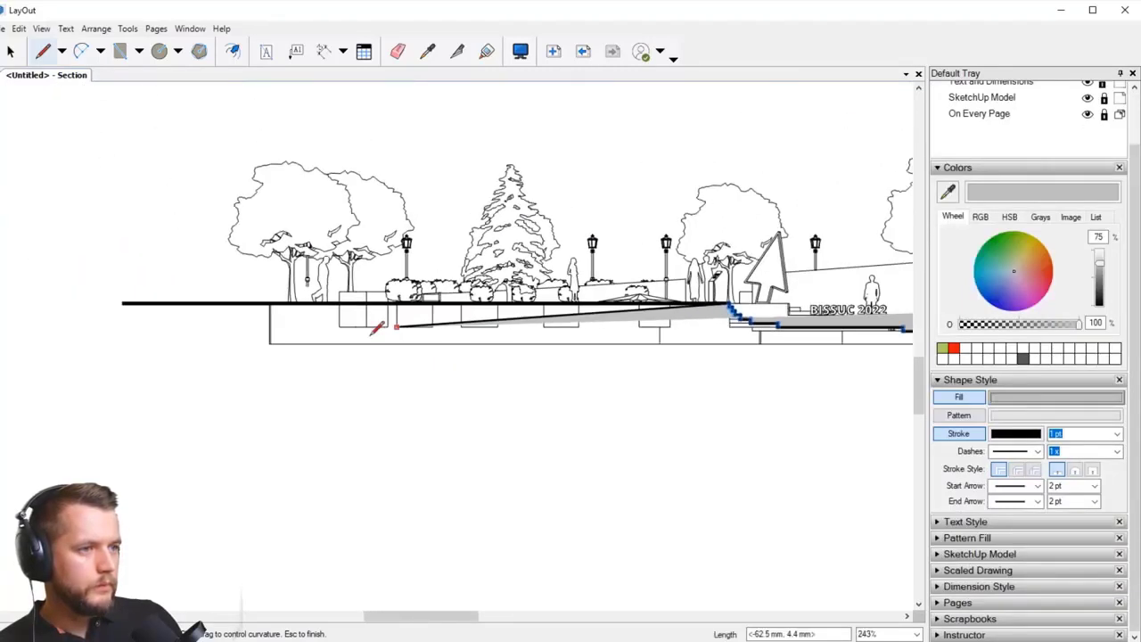
pyautogui.click(227, 306)
# Step: Close the ground fill shape with inward-sloping sides and a horizontal bottom edge about 191 mm long
pyautogui.moveTo(468, 440); pyautogui.dragTo(225, 365, button='middle')
pyautogui.scroll(-1, 228, 361)
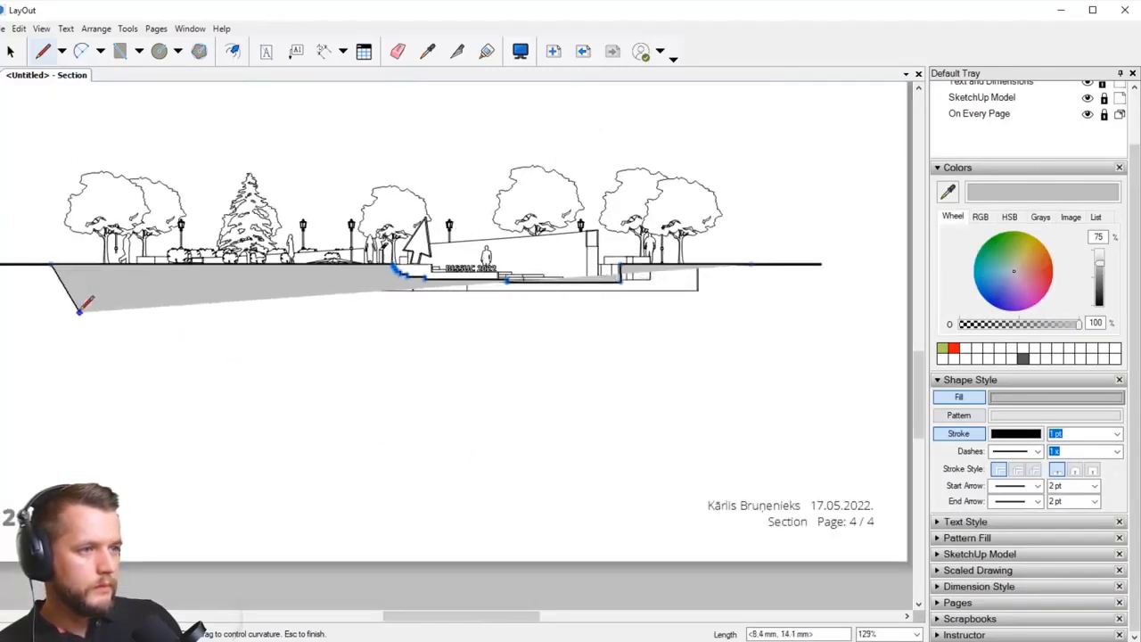
pyautogui.click(76, 306)
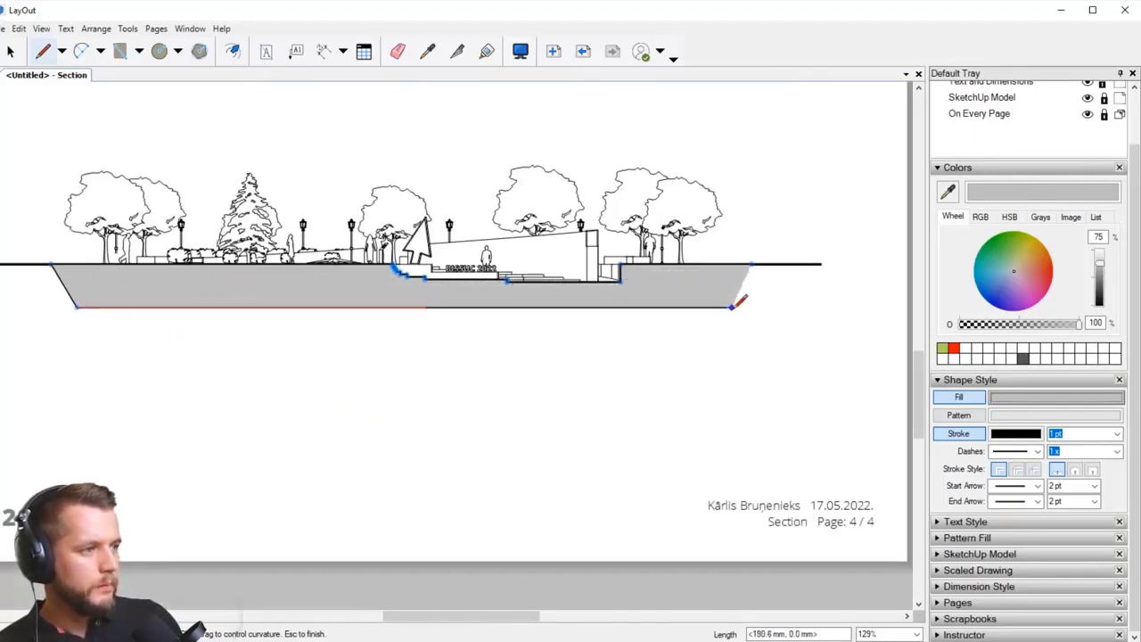
pyautogui.click(730, 306)
pyautogui.click(751, 264)
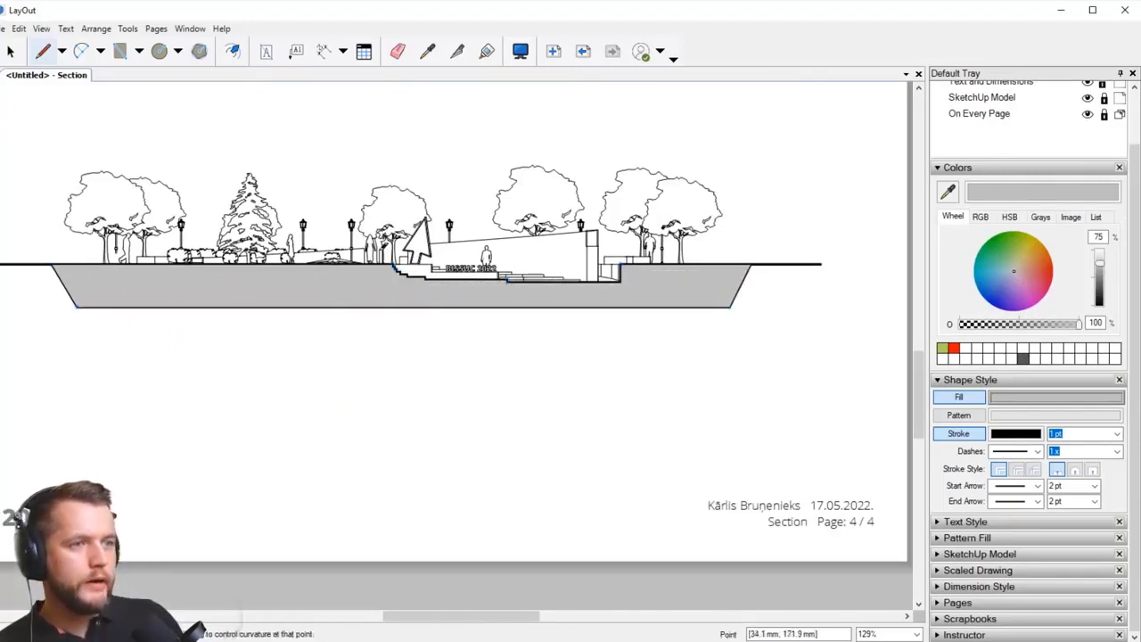
# Step: Select the grey ground shape, enable its pattern fill and open the pattern choices
pyautogui.click(11, 53)
pyautogui.click(720, 297)
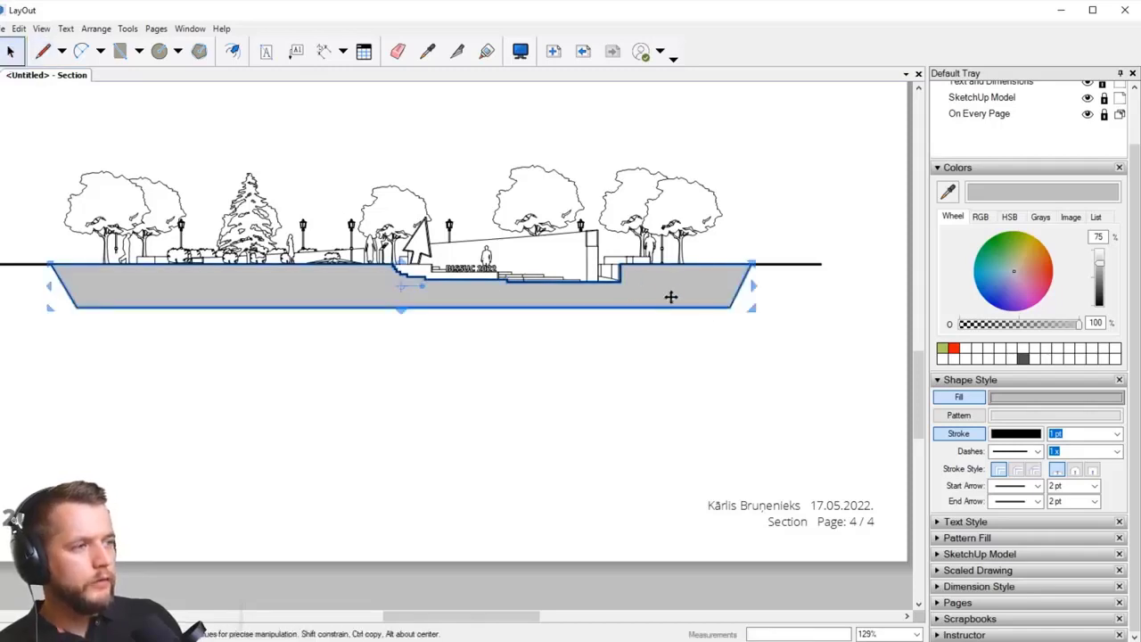
pyautogui.moveTo(685, 295); pyautogui.dragTo(686, 309, button='middle')
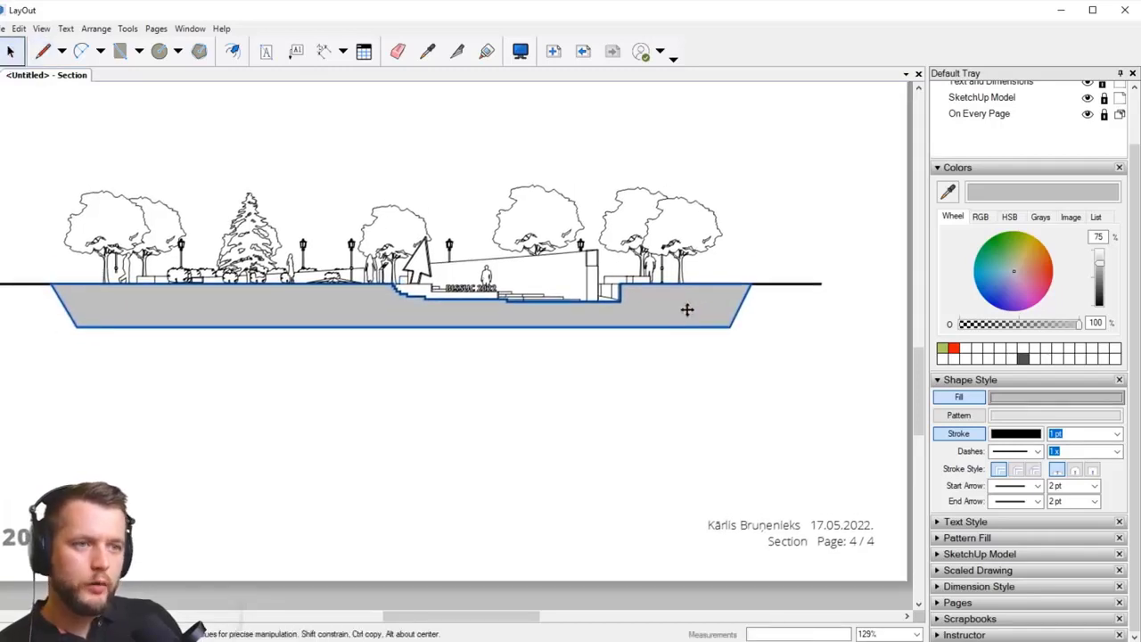
pyautogui.scroll(2, 970, 323)
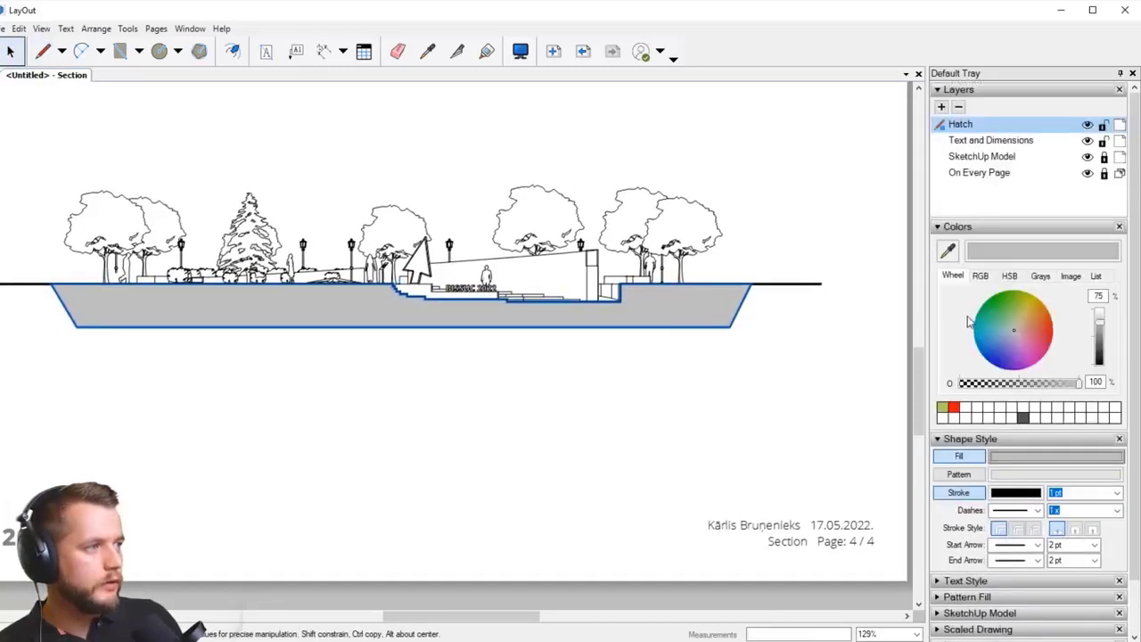
pyautogui.click(945, 93)
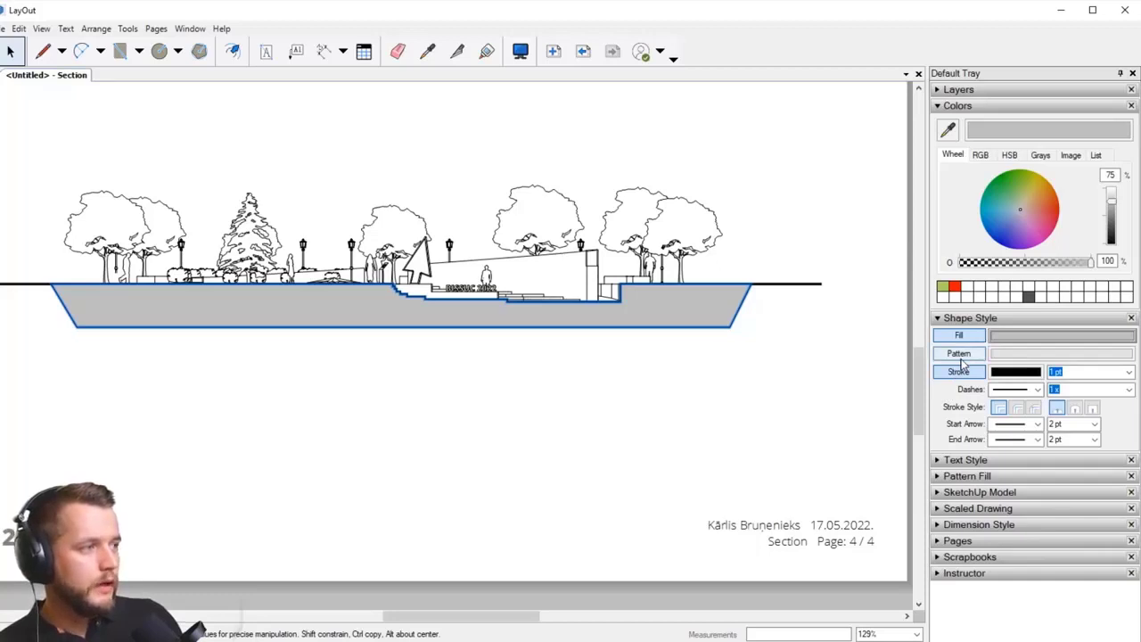
pyautogui.click(959, 353)
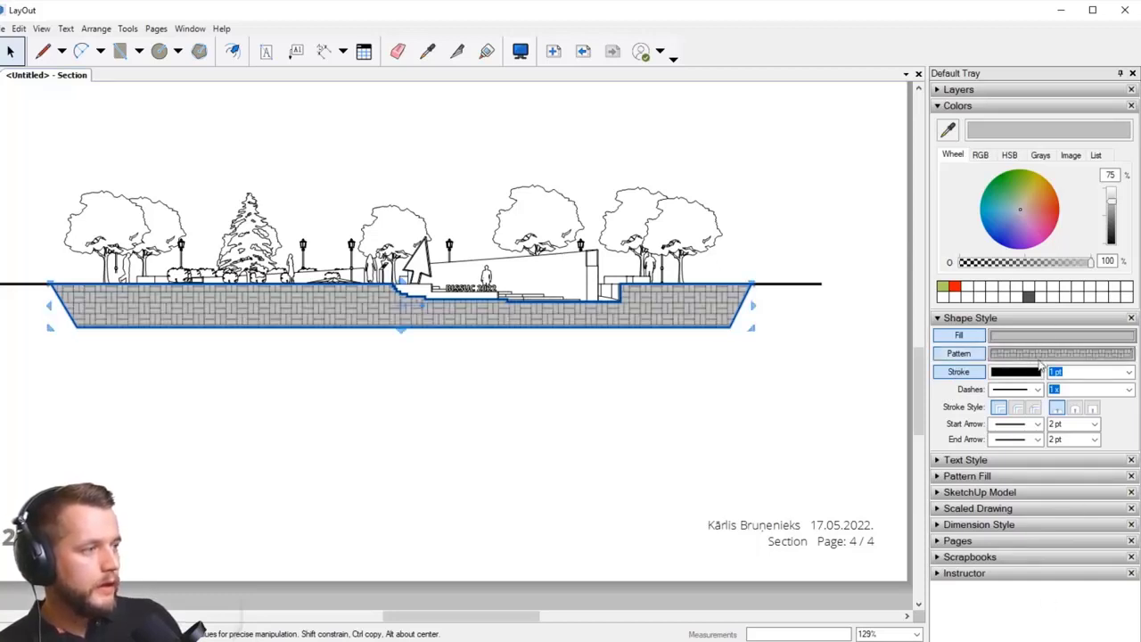
pyautogui.click(1046, 354)
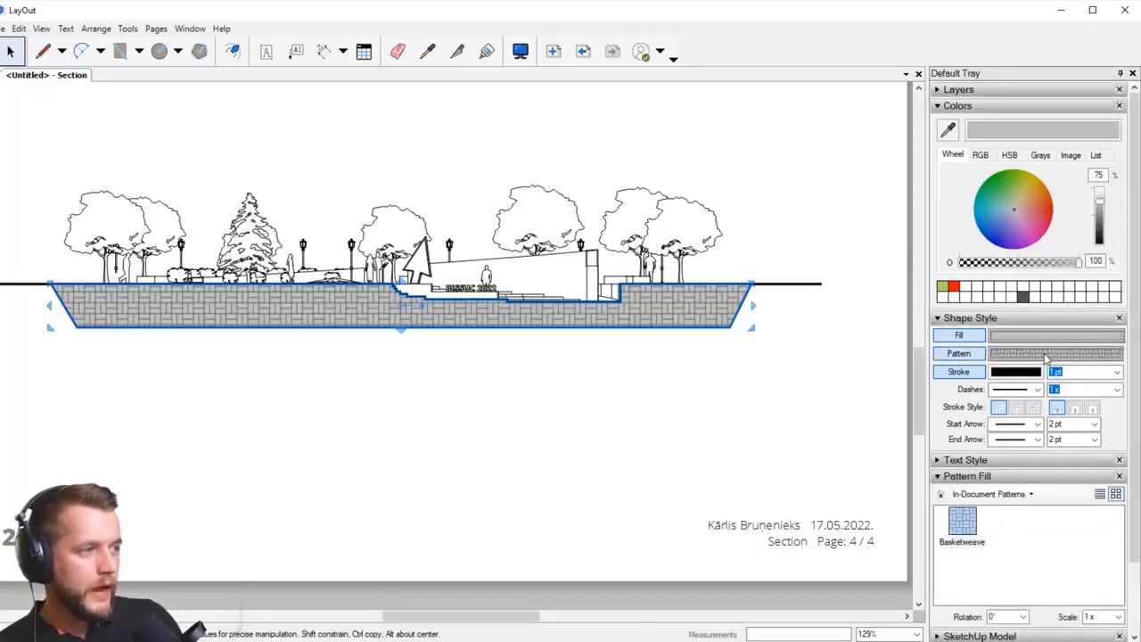
# Step: Apply the Sand pattern from the Material Symbols collection to the ground shape and deselect it
pyautogui.scroll(-2, 1047, 355)
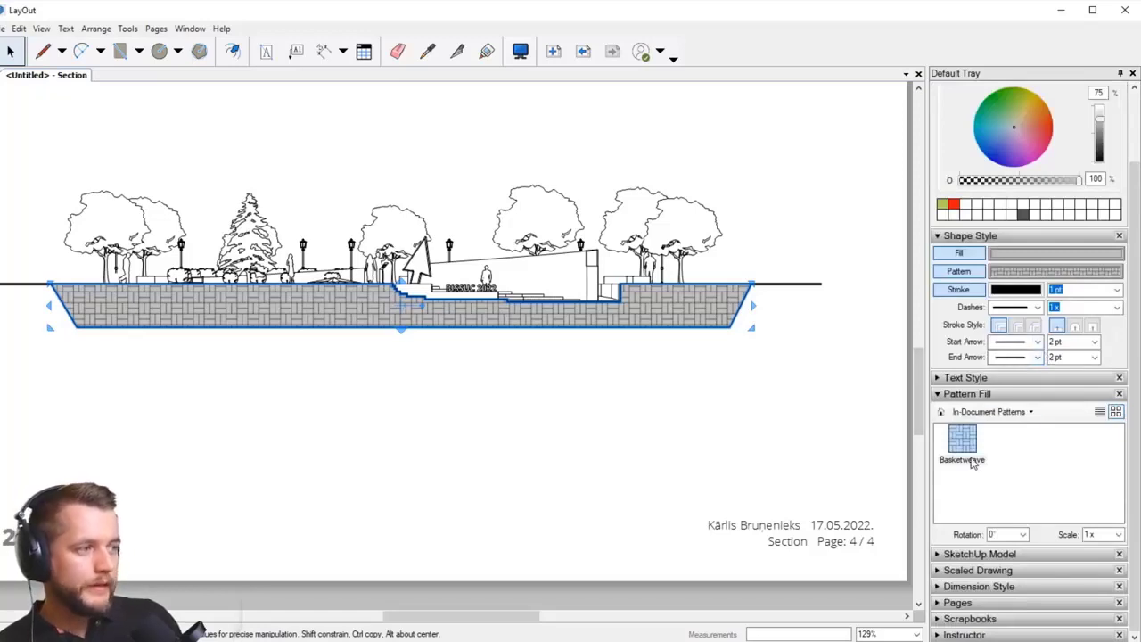
pyautogui.click(1014, 412)
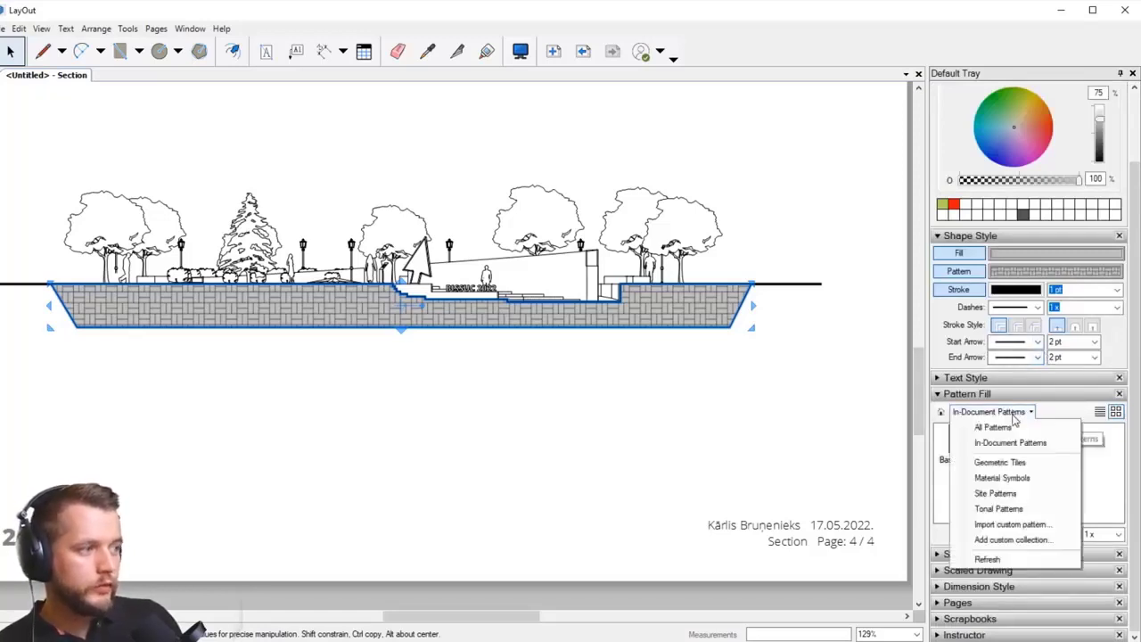
pyautogui.click(1016, 479)
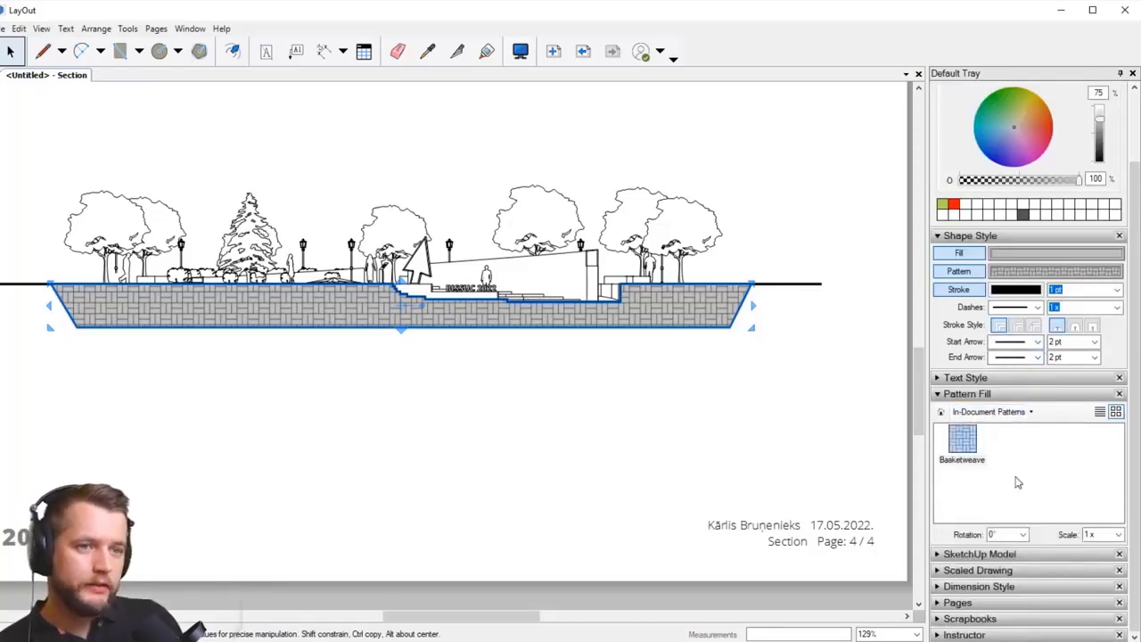
pyautogui.scroll(-2, 1032, 443)
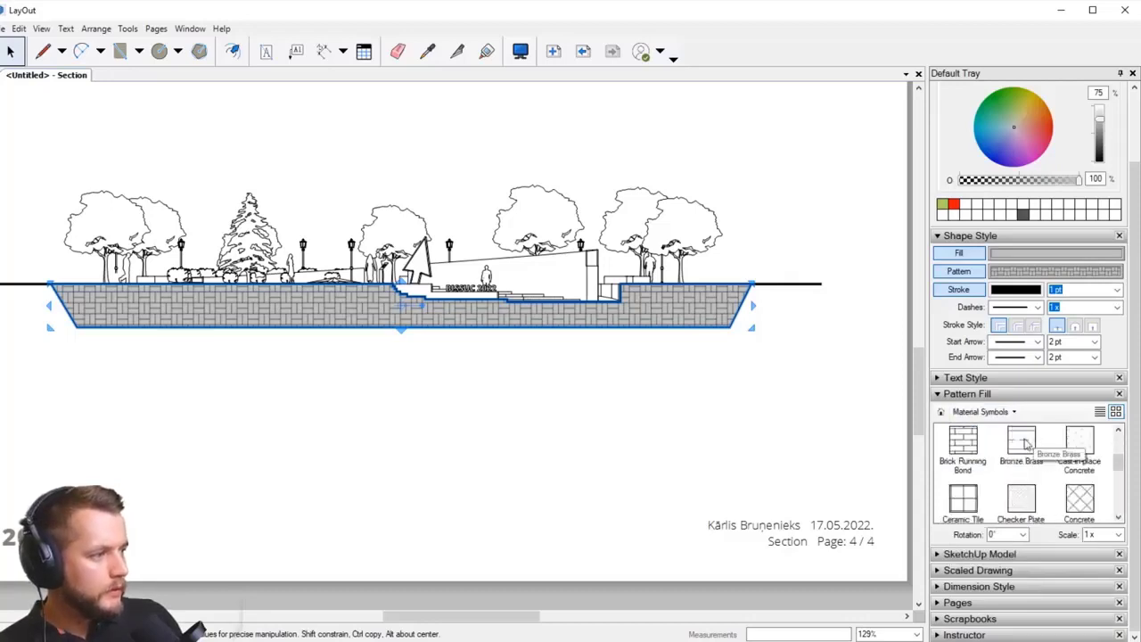
pyautogui.scroll(-5, 1061, 493)
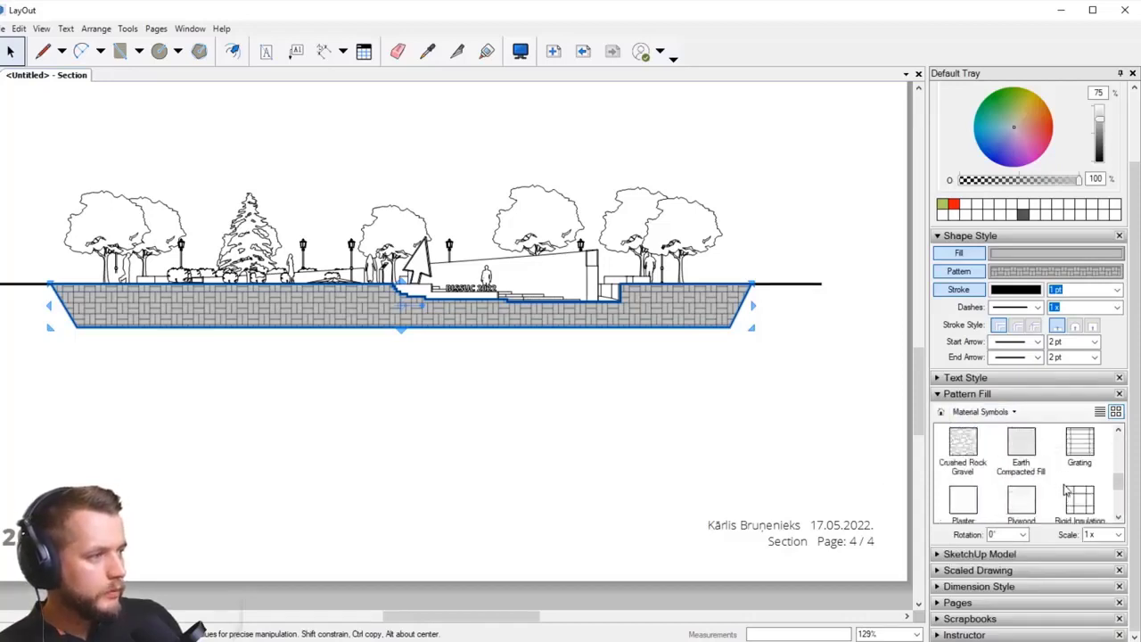
pyautogui.scroll(-1, 1060, 493)
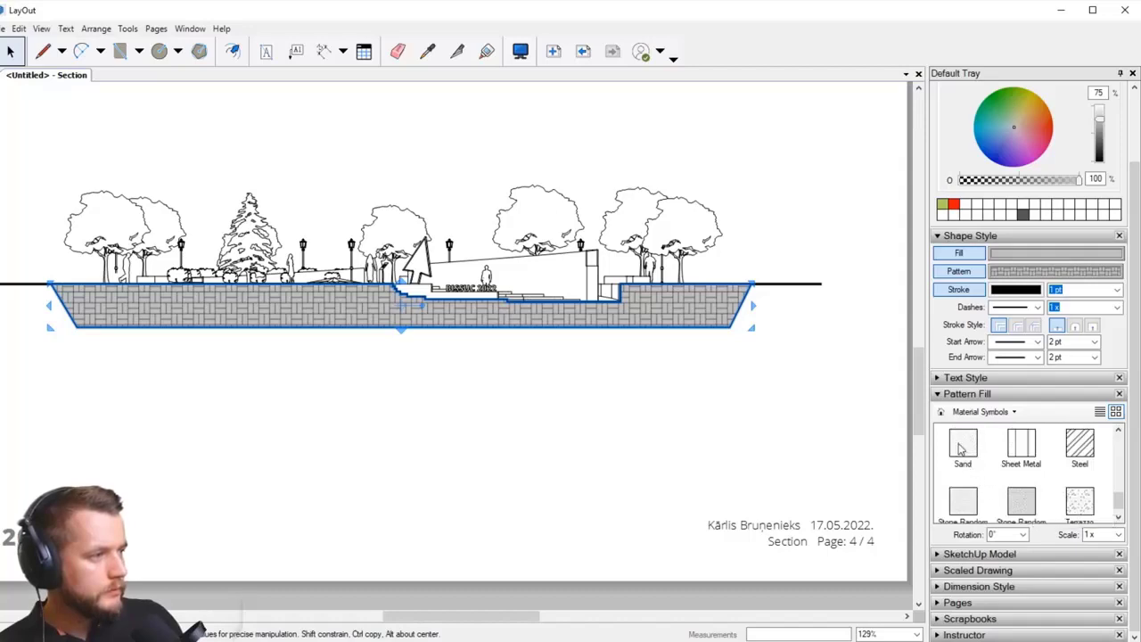
pyautogui.scroll(1, 986, 468)
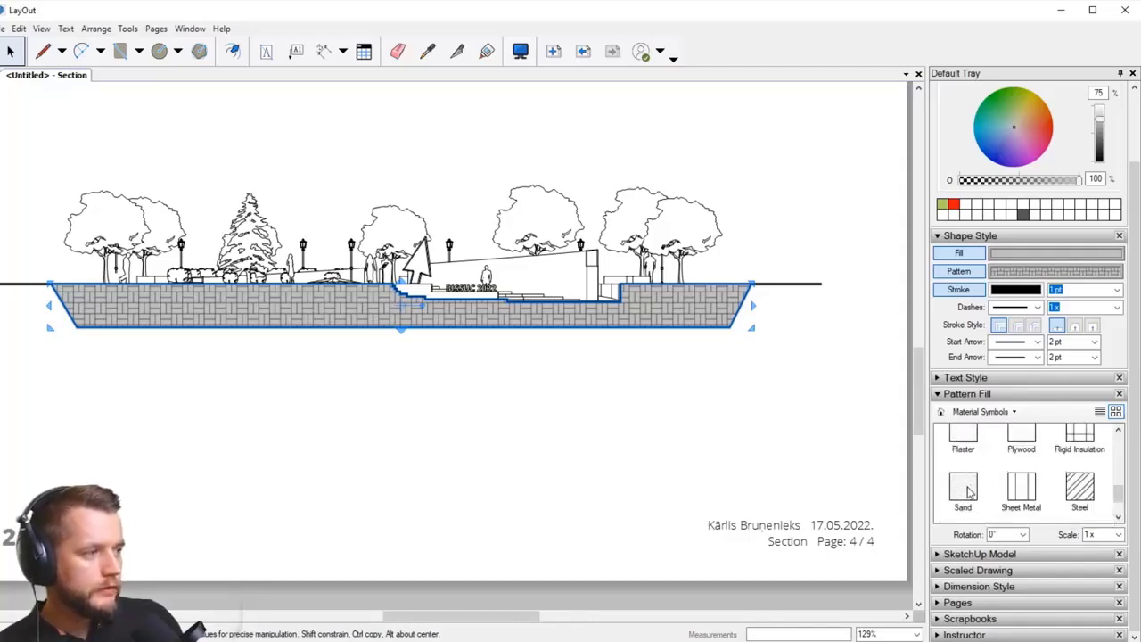
pyautogui.click(964, 488)
pyautogui.scroll(4, 667, 336)
pyautogui.click(834, 331)
# Step: Turn off the stroke of the sand-patterned ground shape, deselect it and check its edges against the ground line
pyautogui.scroll(1, 833, 332)
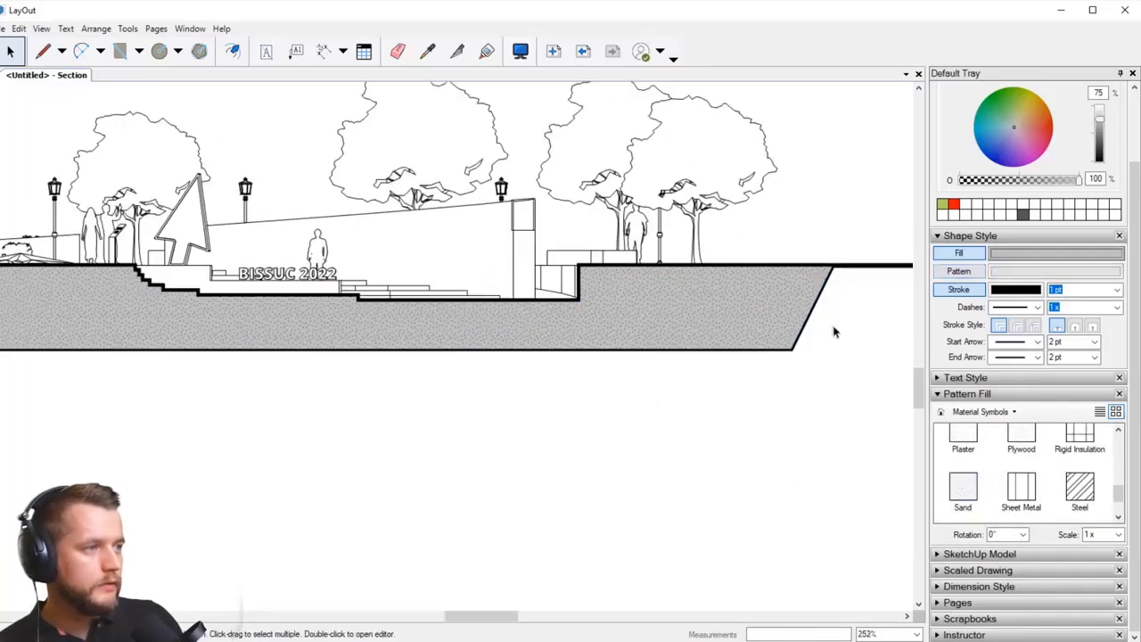
pyautogui.scroll(3, 834, 331)
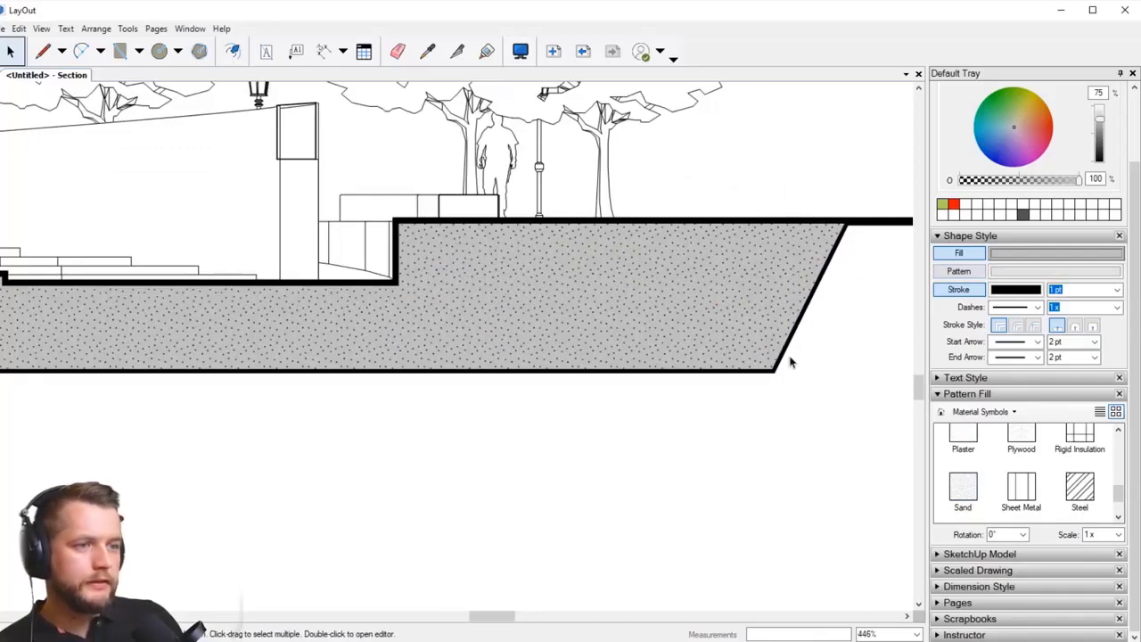
pyautogui.click(713, 332)
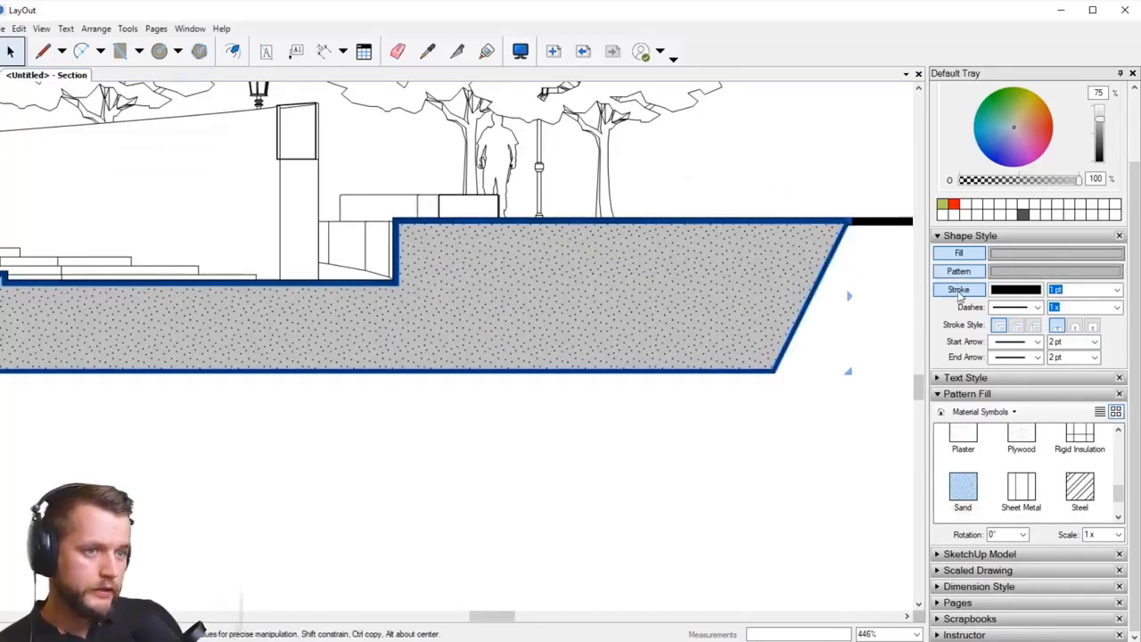
pyautogui.click(787, 420)
pyautogui.scroll(-4, 791, 401)
pyautogui.scroll(-2, 793, 385)
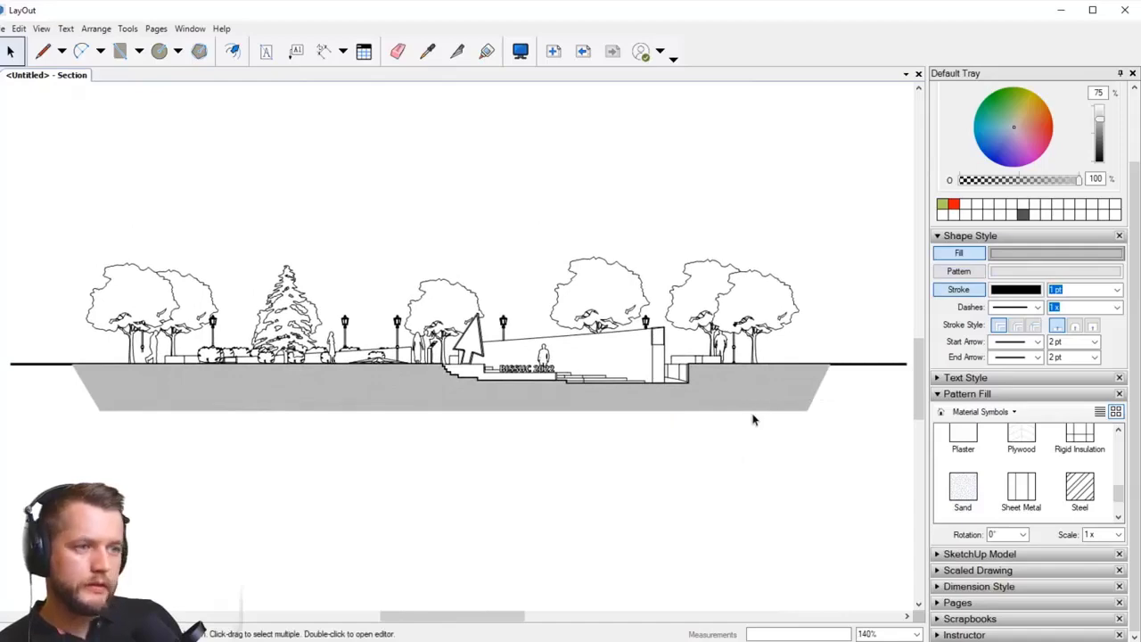
pyautogui.scroll(3, 789, 402)
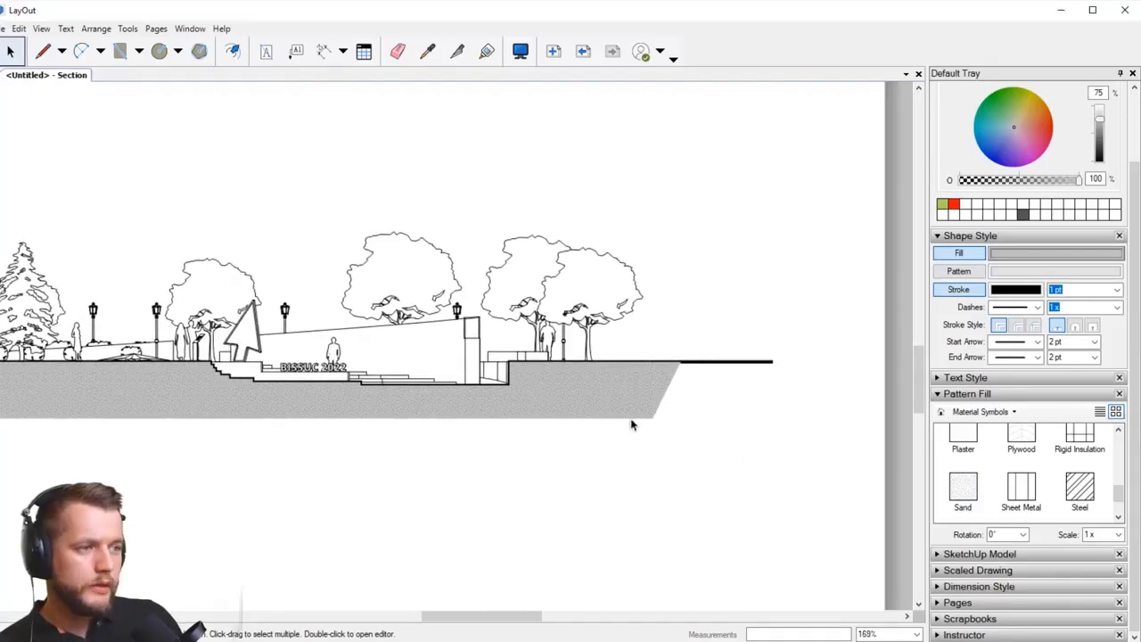
pyautogui.scroll(3, 660, 377)
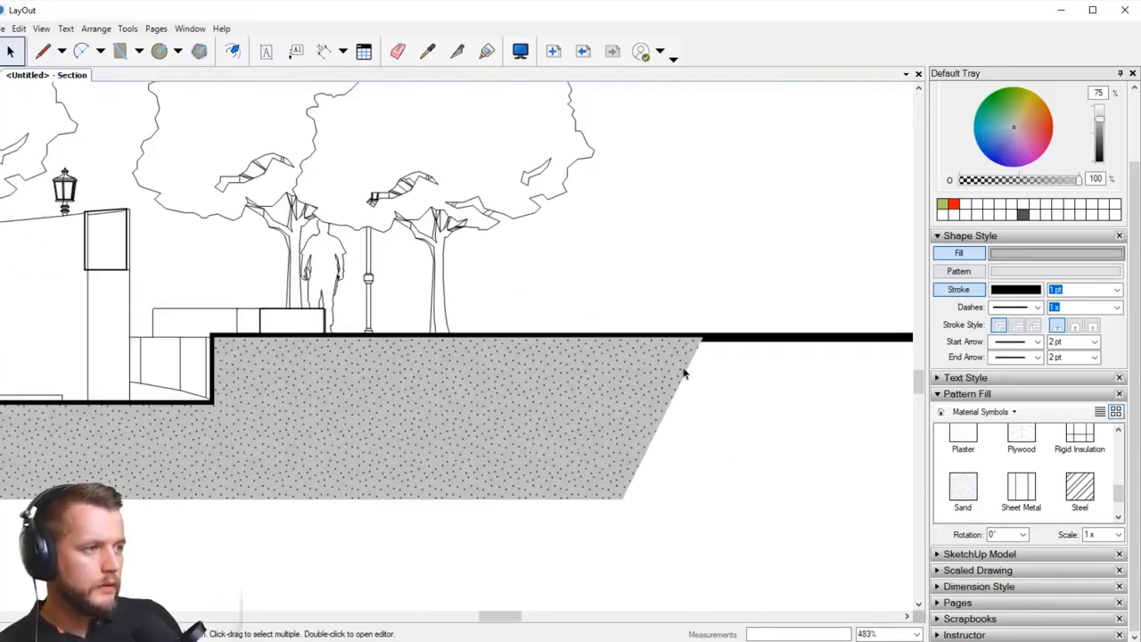
# Step: Lighten the sand-patterned ground shape's grey fill to 85% brightness and deselect it
pyautogui.click(622, 407)
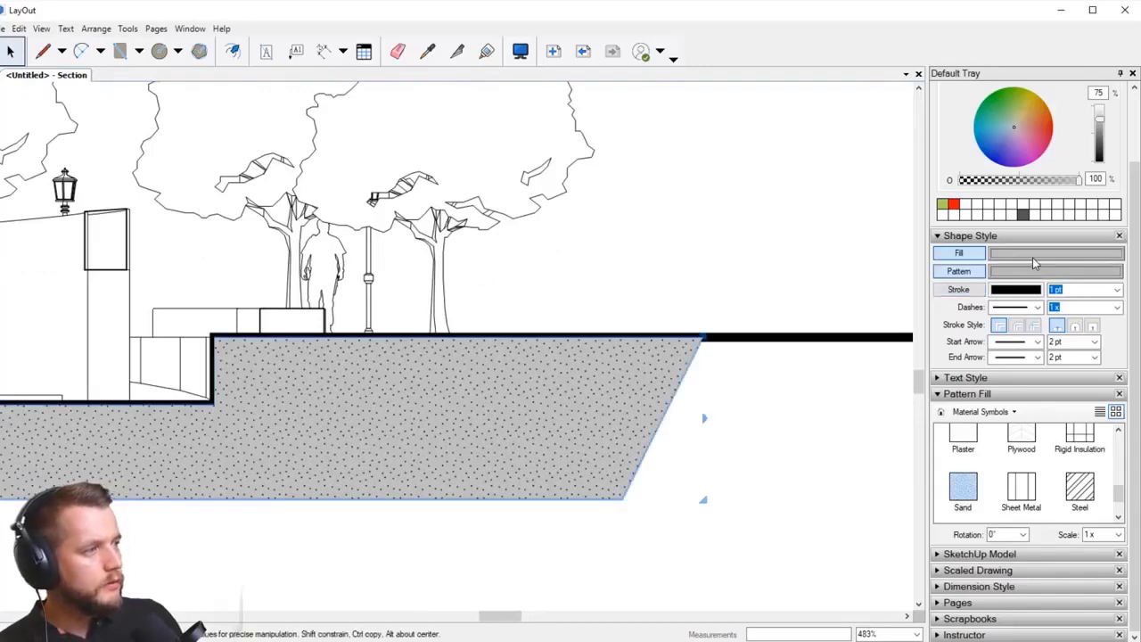
pyautogui.click(1101, 120)
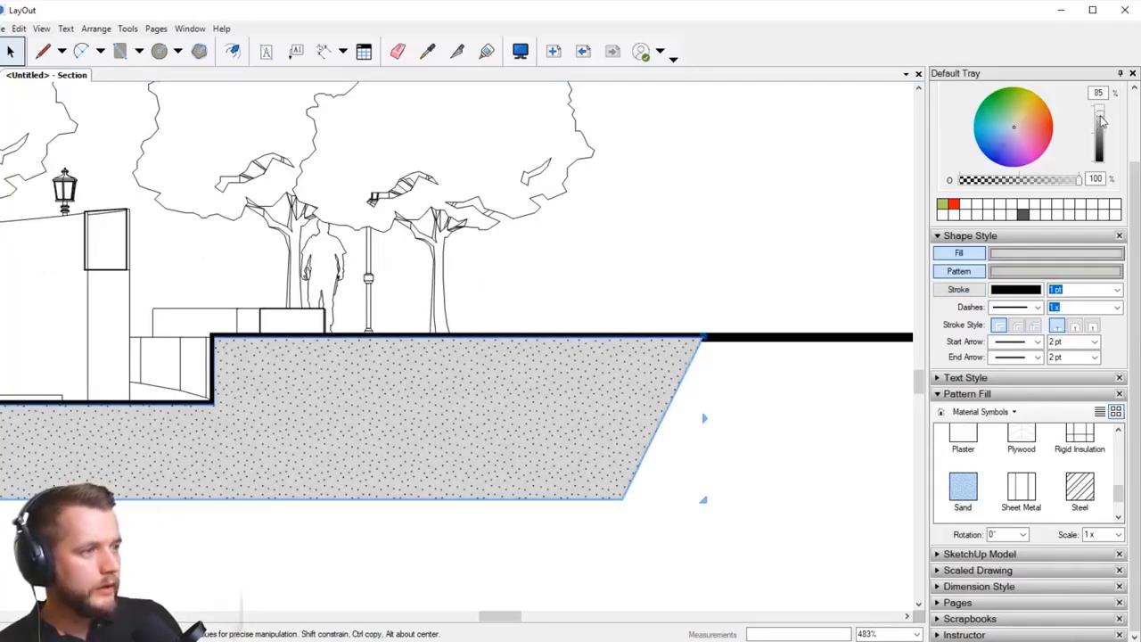
pyautogui.scroll(-2, 787, 305)
pyautogui.click(774, 462)
# Step: Bring the bold 2 pt ground line to the front of the sand-patterned ground shape and deselect it
pyautogui.scroll(3, 829, 330)
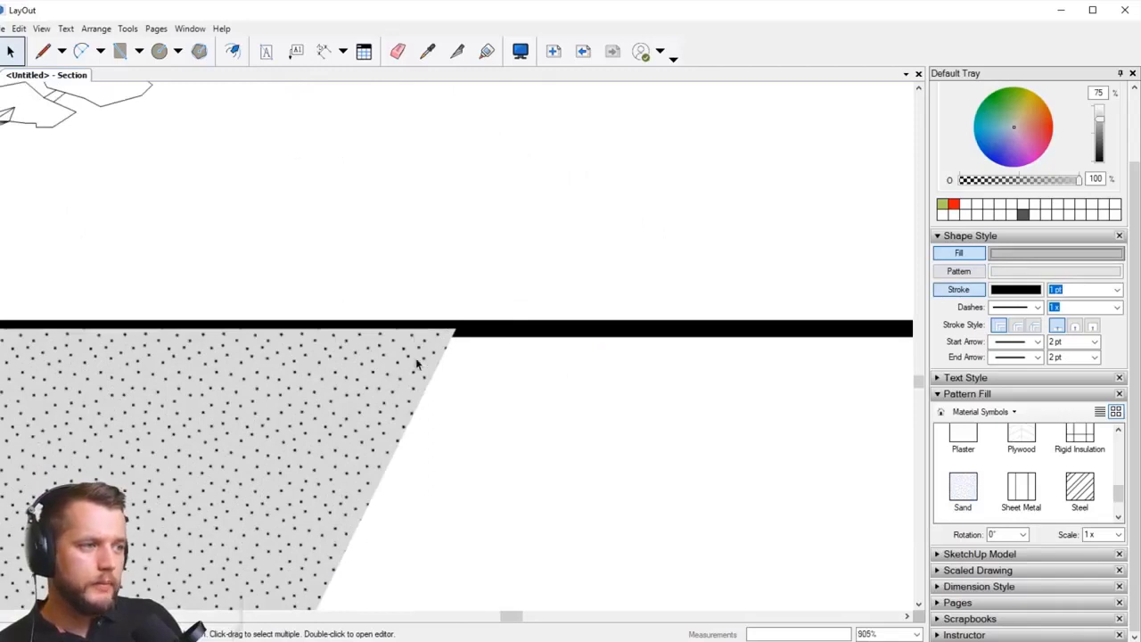
pyautogui.click(414, 348)
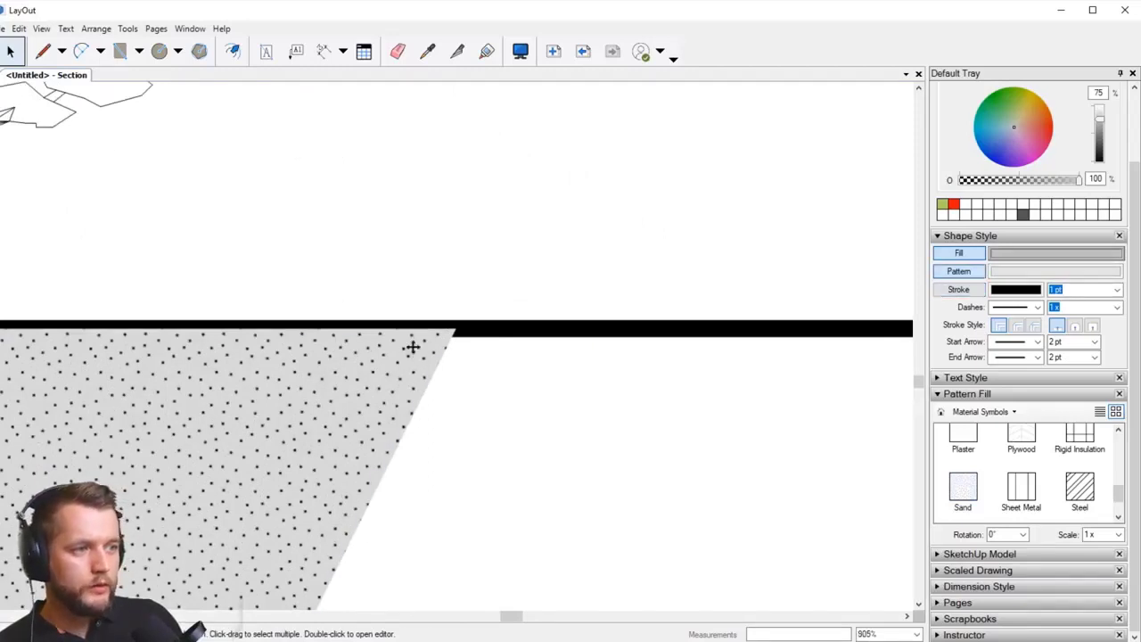
pyautogui.click(541, 330)
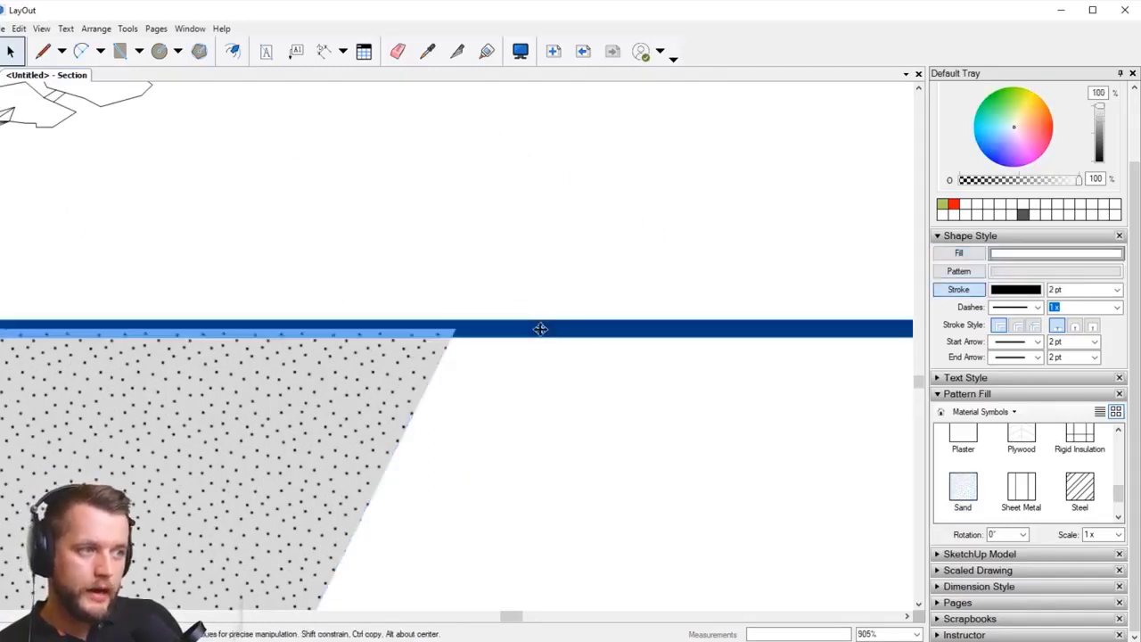
pyautogui.click(352, 408)
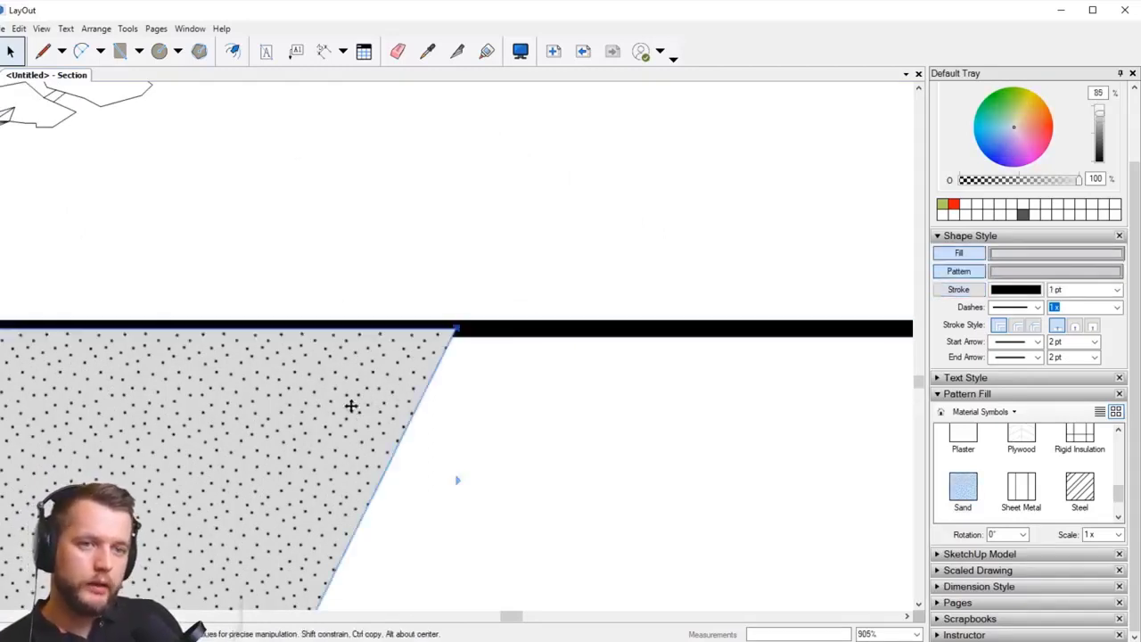
pyautogui.click(544, 331)
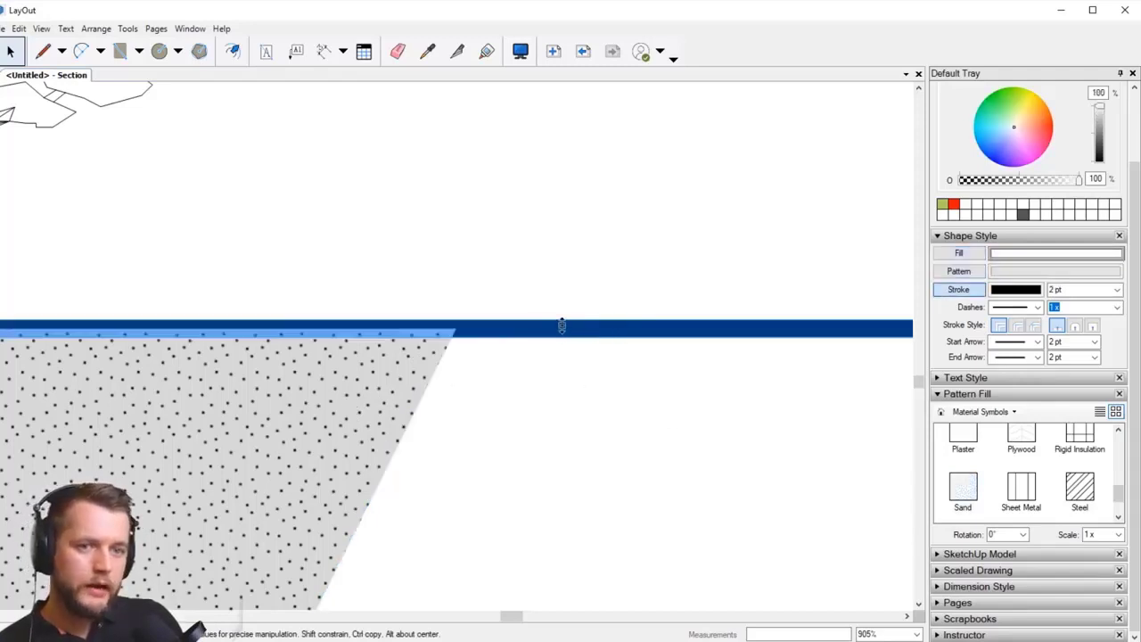
pyautogui.rightClick(561, 326)
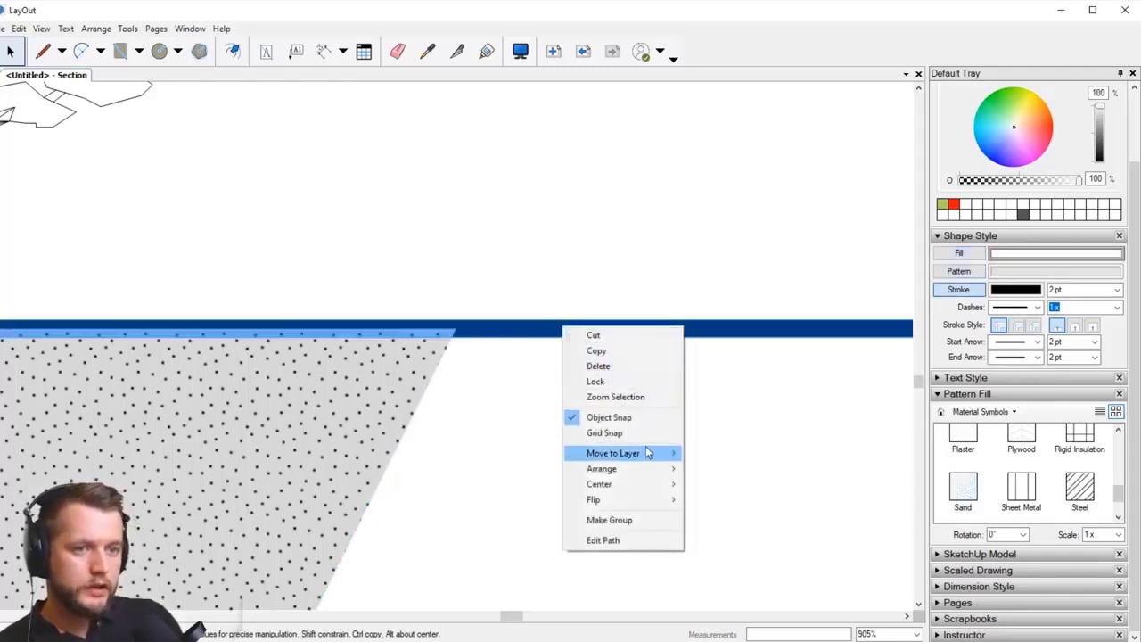
pyautogui.moveTo(651, 476)
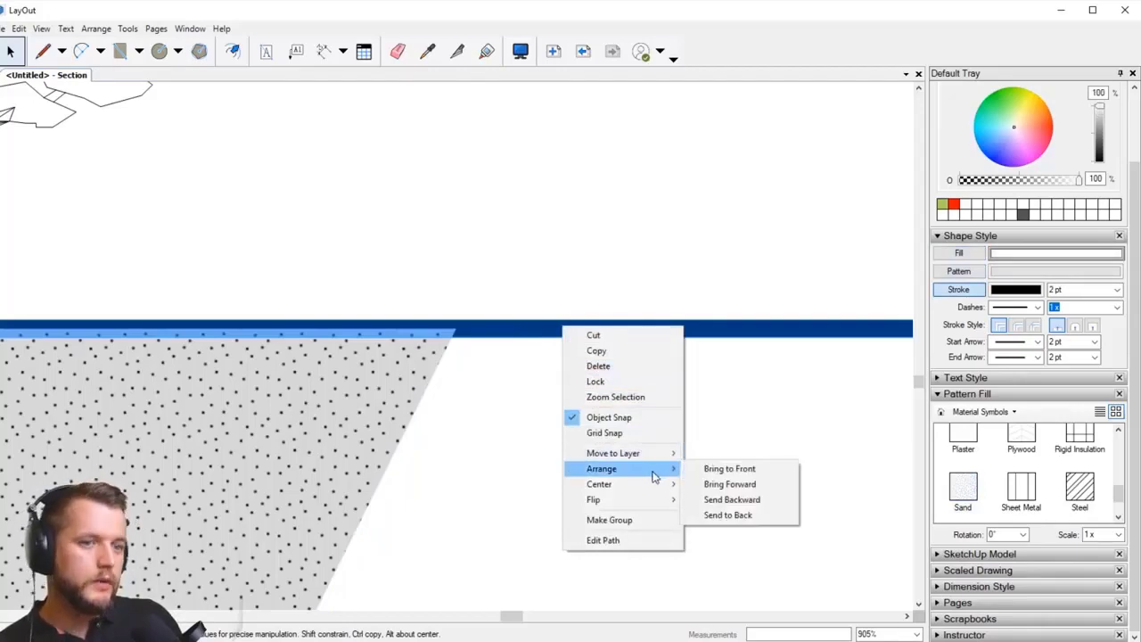
pyautogui.click(729, 470)
pyautogui.click(809, 451)
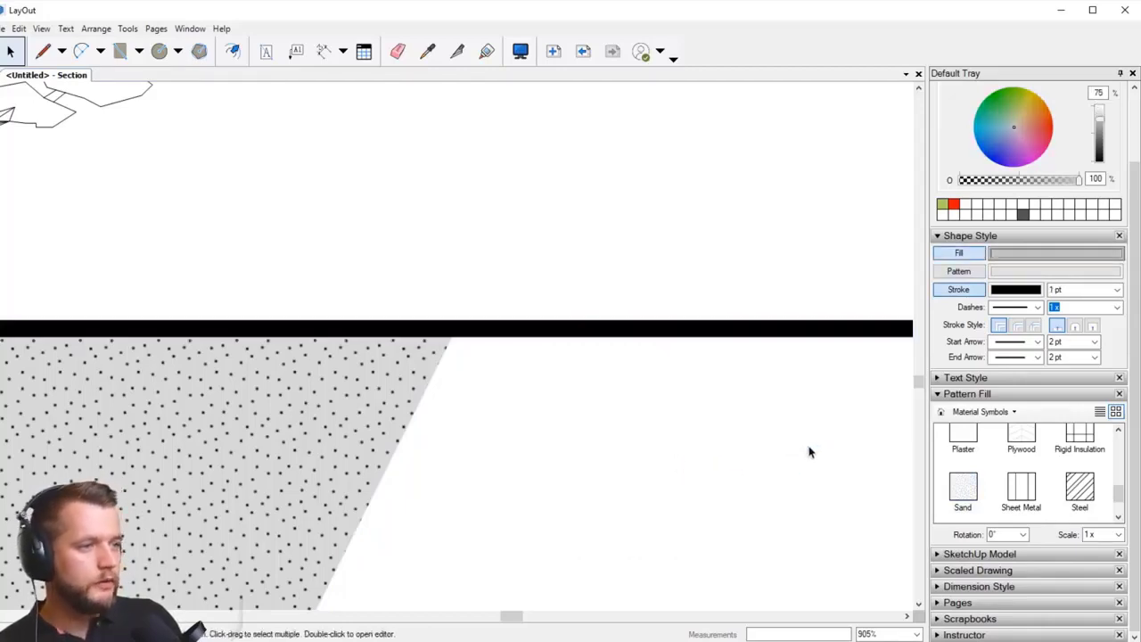
# Step: Check the finished ground fill across the whole section, and collapse the shape style and color settings
pyautogui.scroll(-10, 467, 334)
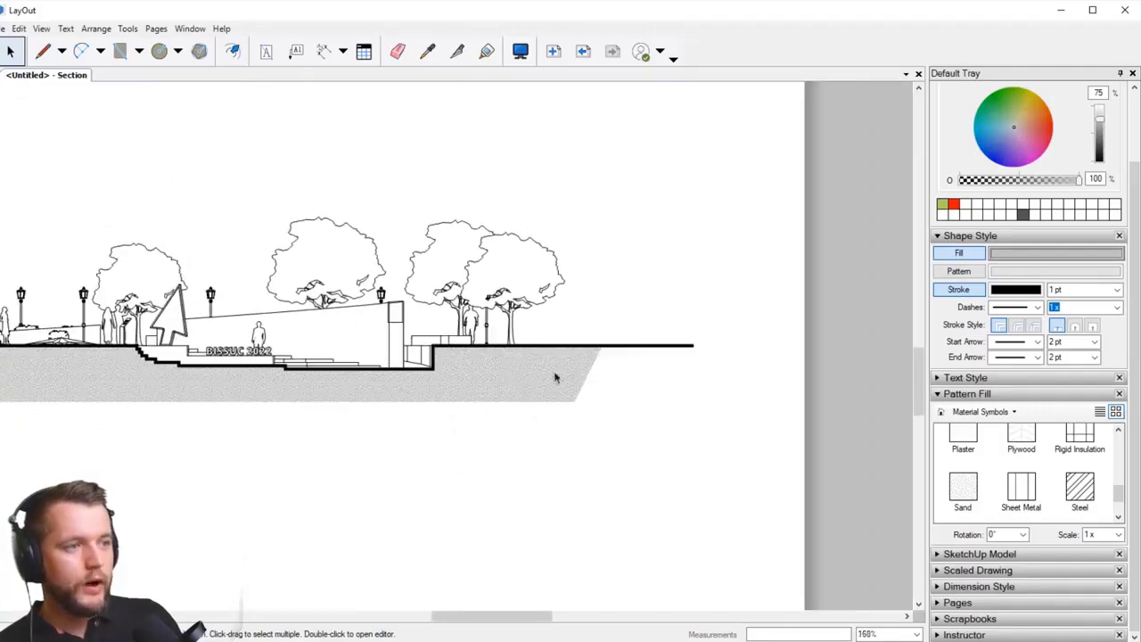
pyautogui.scroll(6, 596, 424)
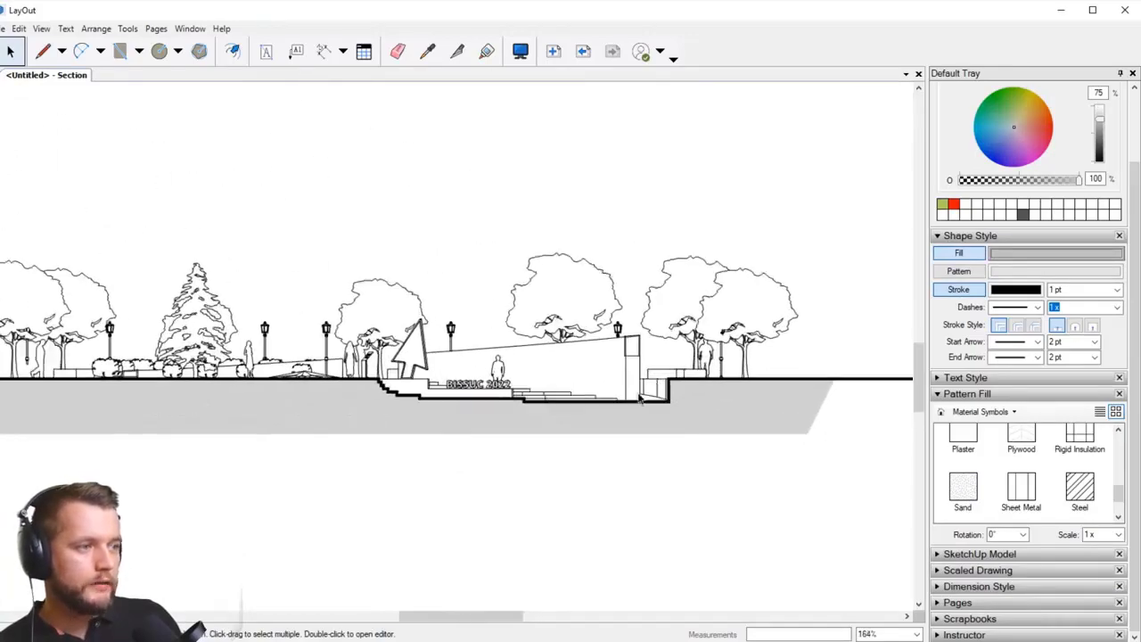
pyautogui.scroll(-5, 726, 332)
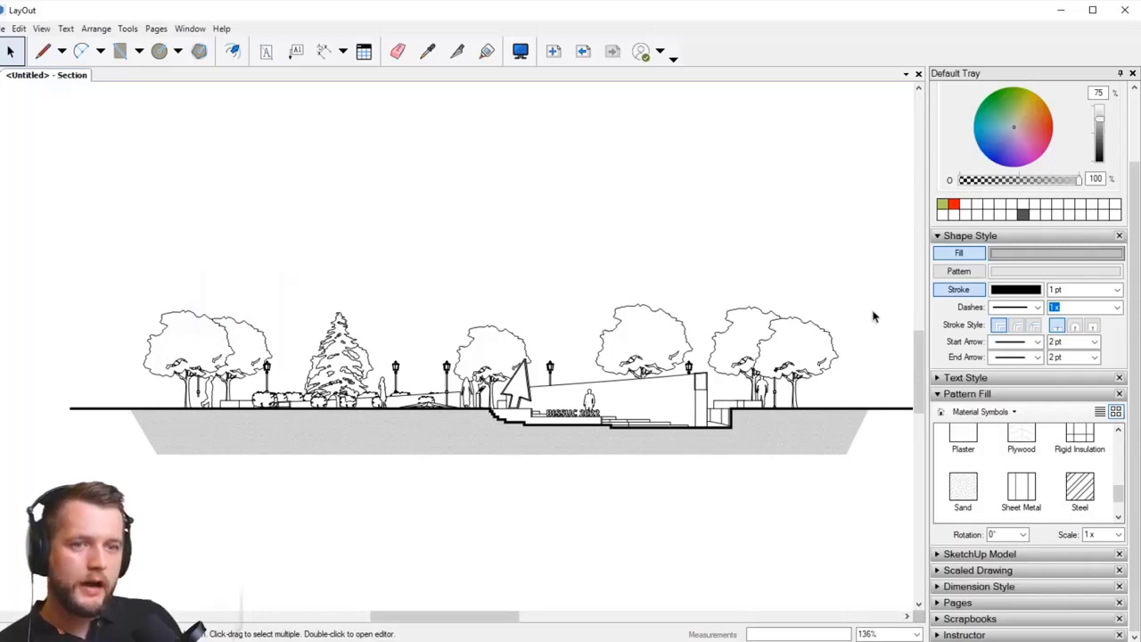
pyautogui.moveTo(615, 316); pyautogui.dragTo(549, 318, button='middle')
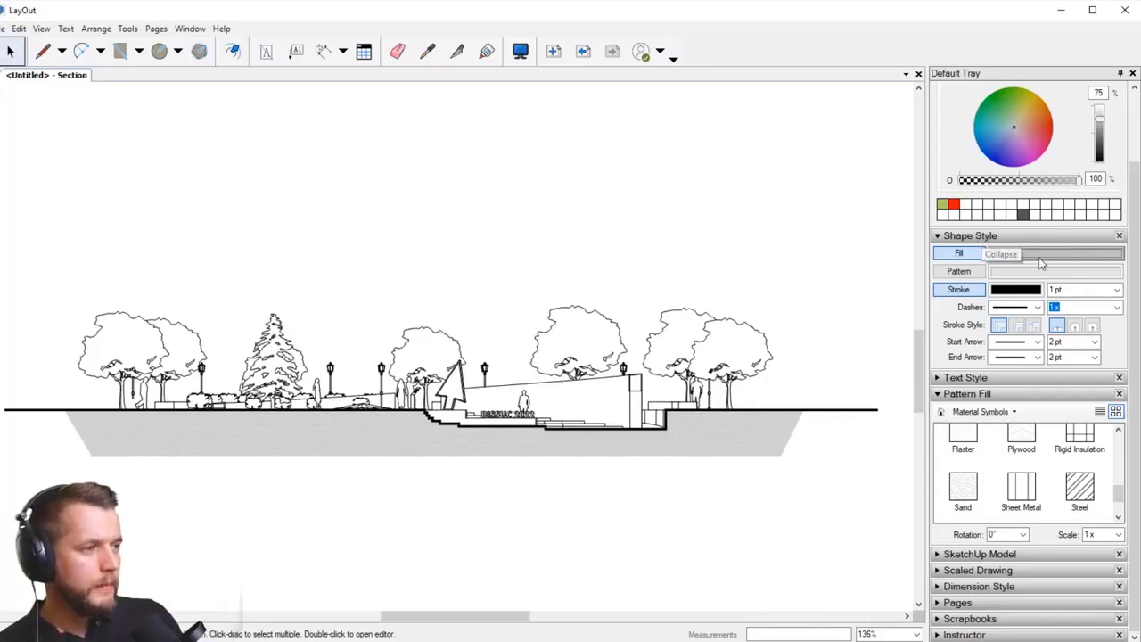
pyautogui.click(1000, 236)
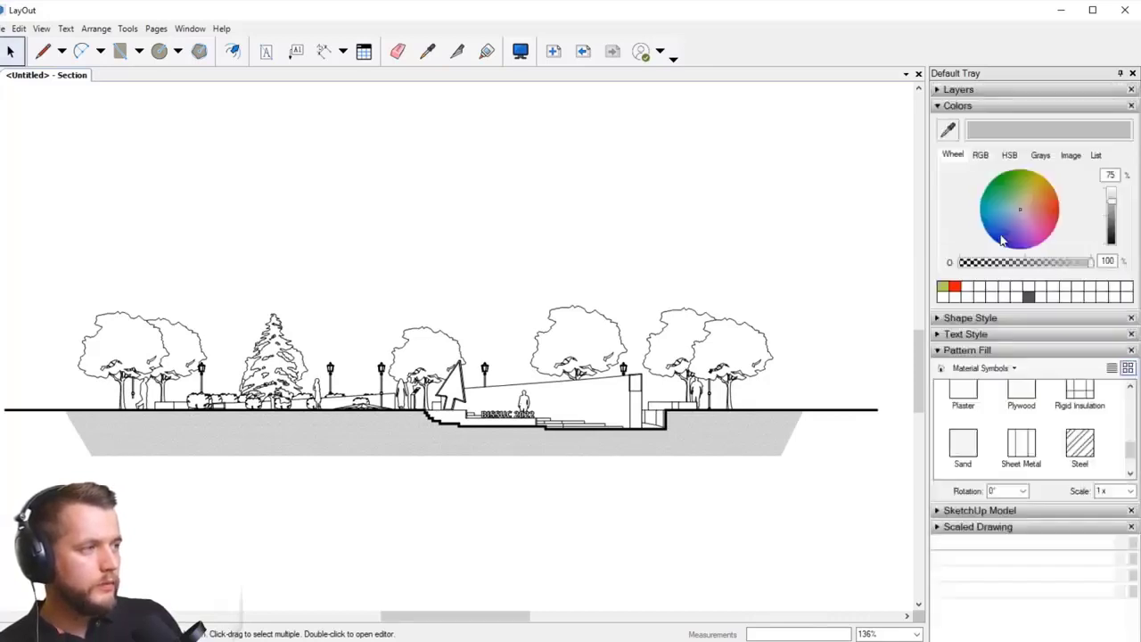
pyautogui.click(1004, 110)
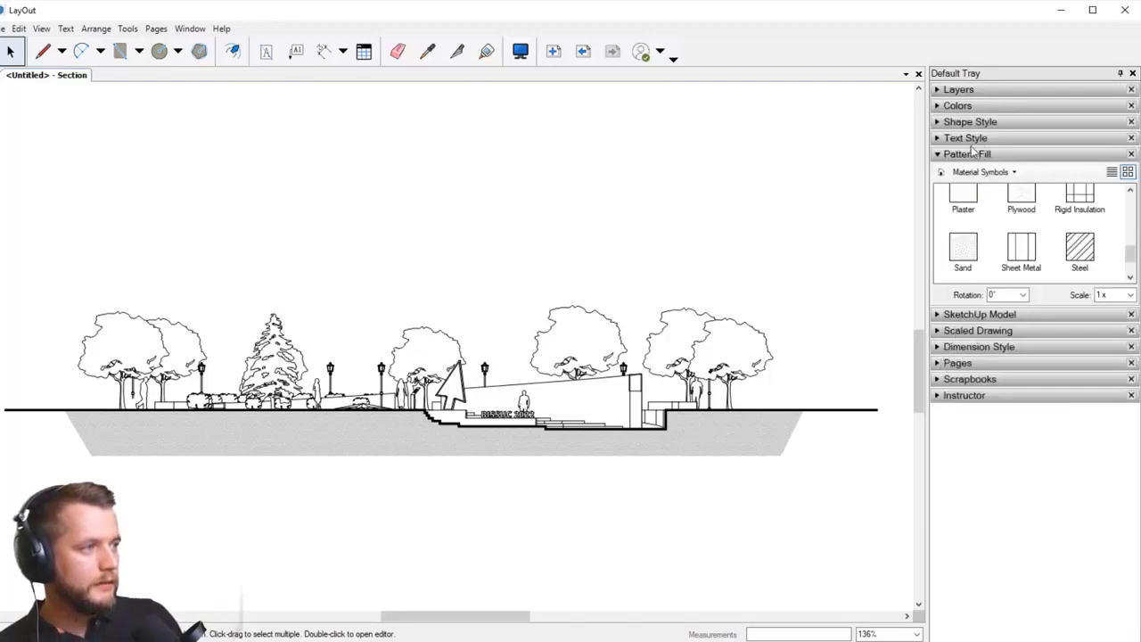
# Step: Lock the Hatch layer and make the SketchUp Model layer active
pyautogui.click(971, 90)
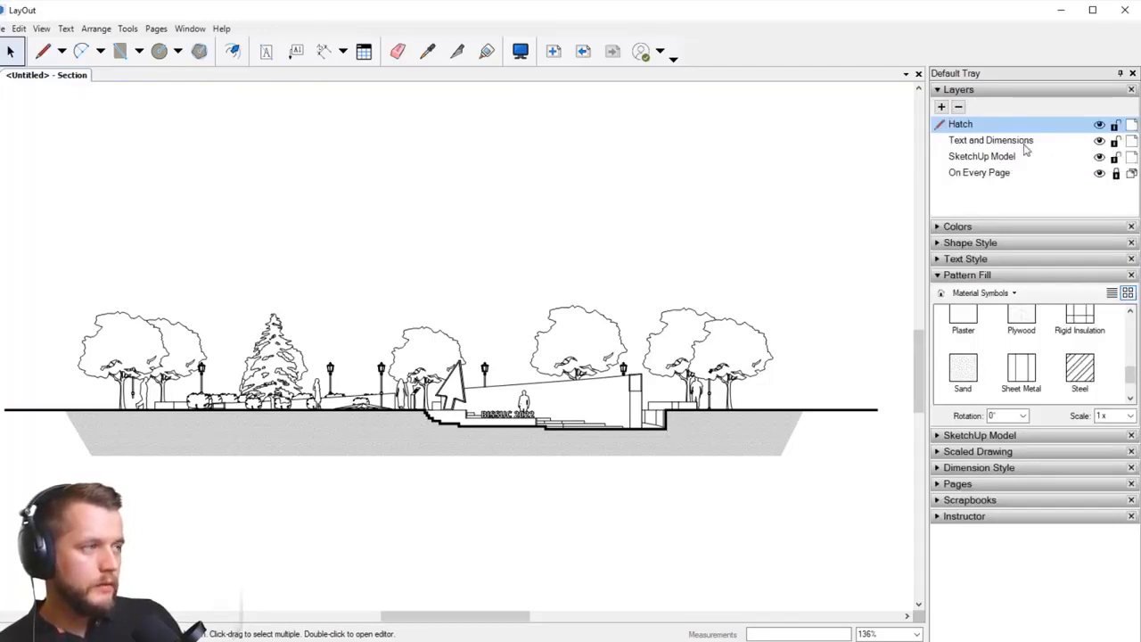
pyautogui.click(1116, 126)
pyautogui.click(1004, 157)
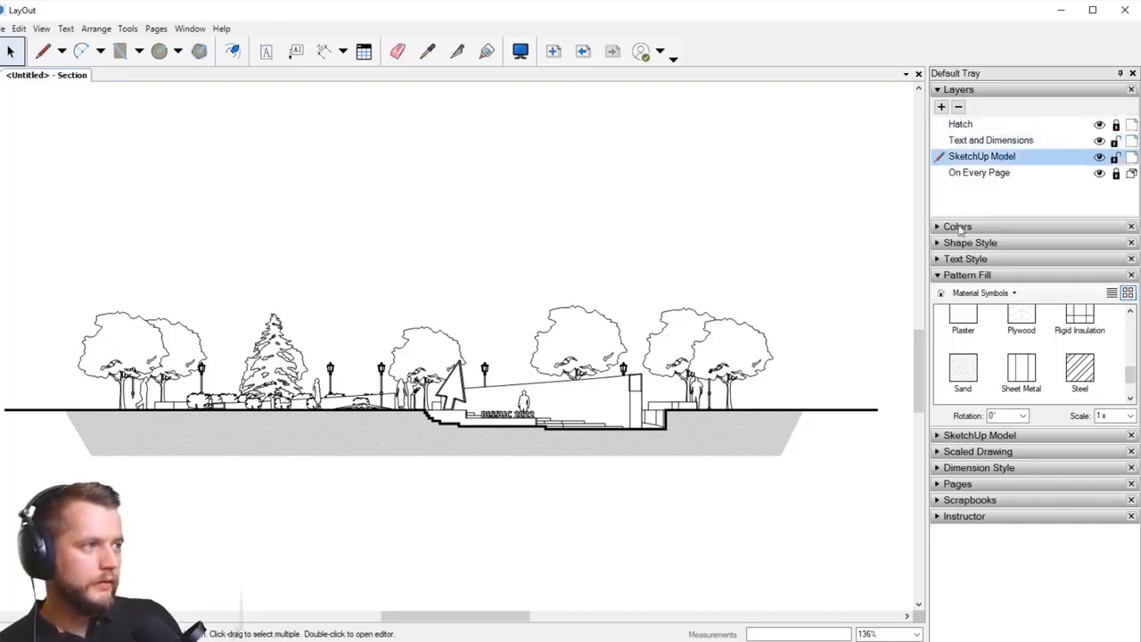
# Step: Add a new layer named Sky and place it directly below the SketchUp Model layer
pyautogui.click(941, 106)
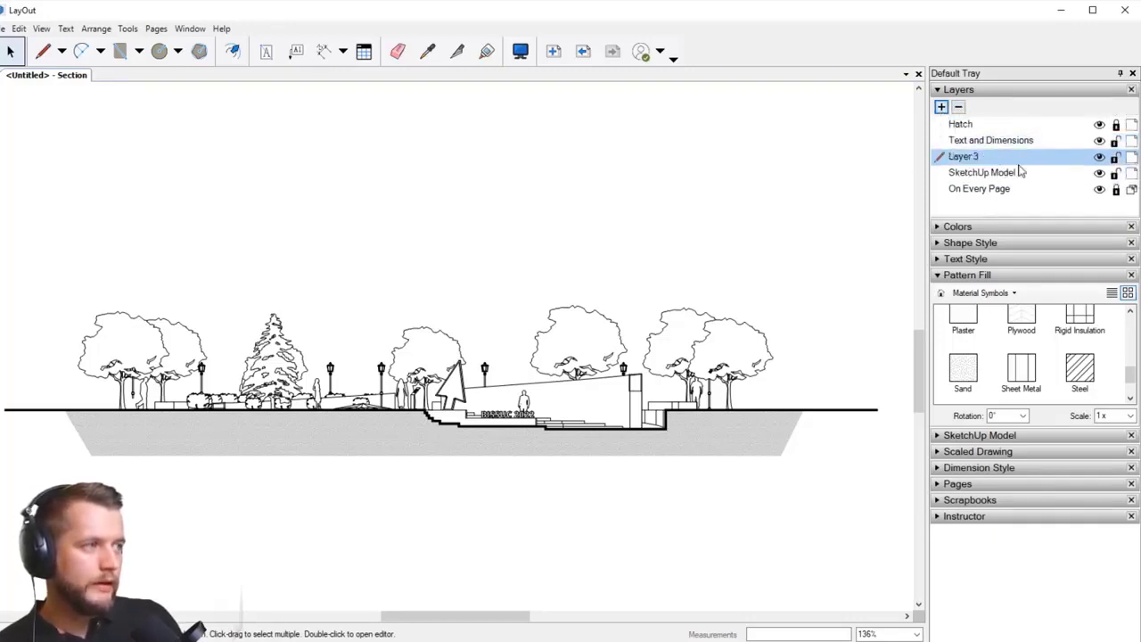
pyautogui.doubleClick(1007, 157)
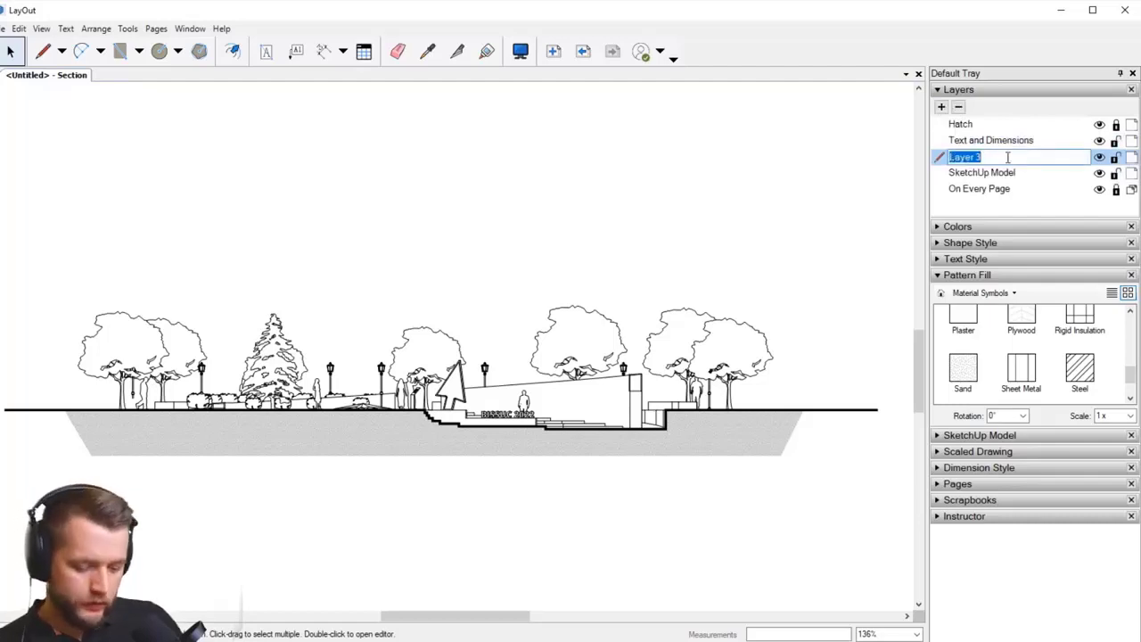
pyautogui.write('Sky')
pyautogui.press('Return')
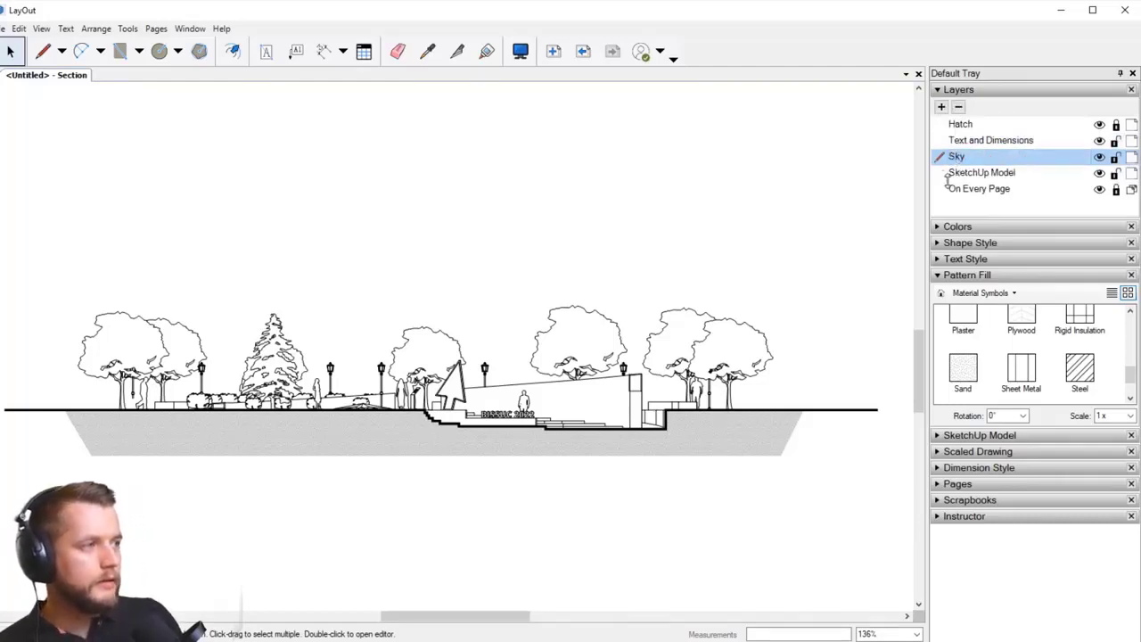
pyautogui.moveTo(948, 178); pyautogui.dragTo(970, 189)
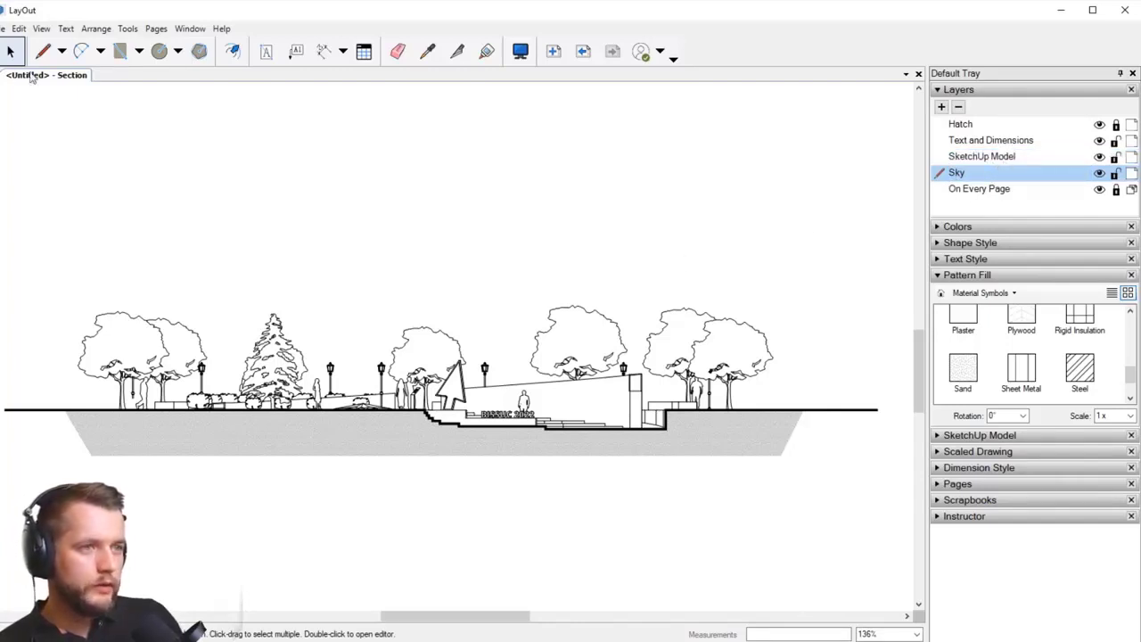
# Step: Draw a filled sky shape about 218 mm wide with slanted ends, rising from the ground line to above the trees
pyautogui.click(42, 51)
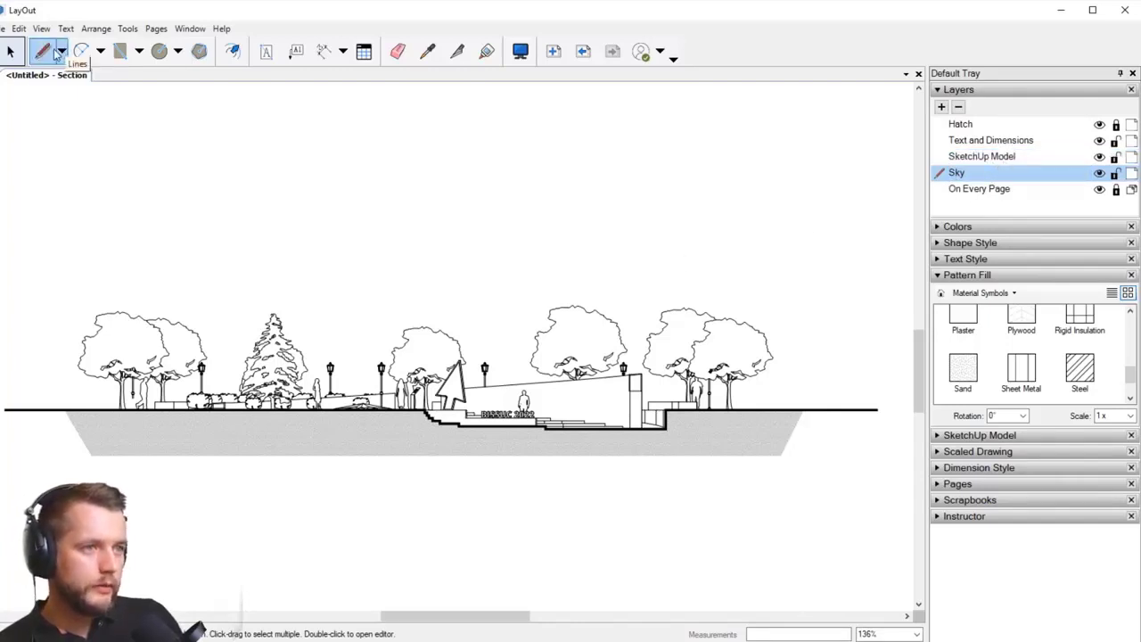
pyautogui.click(38, 409)
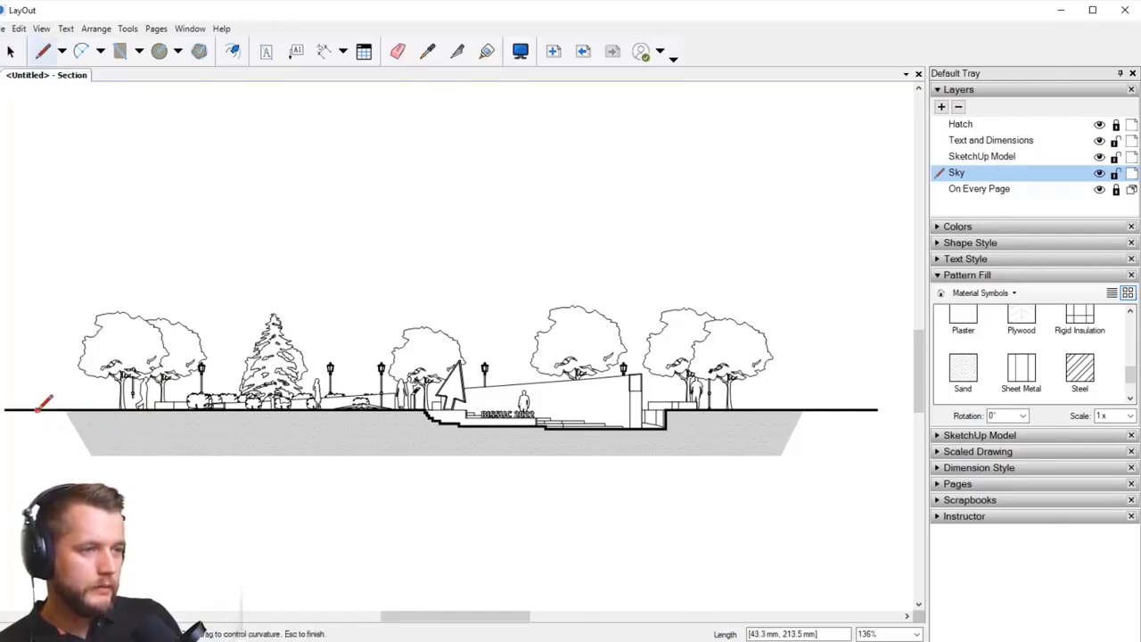
pyautogui.click(96, 219)
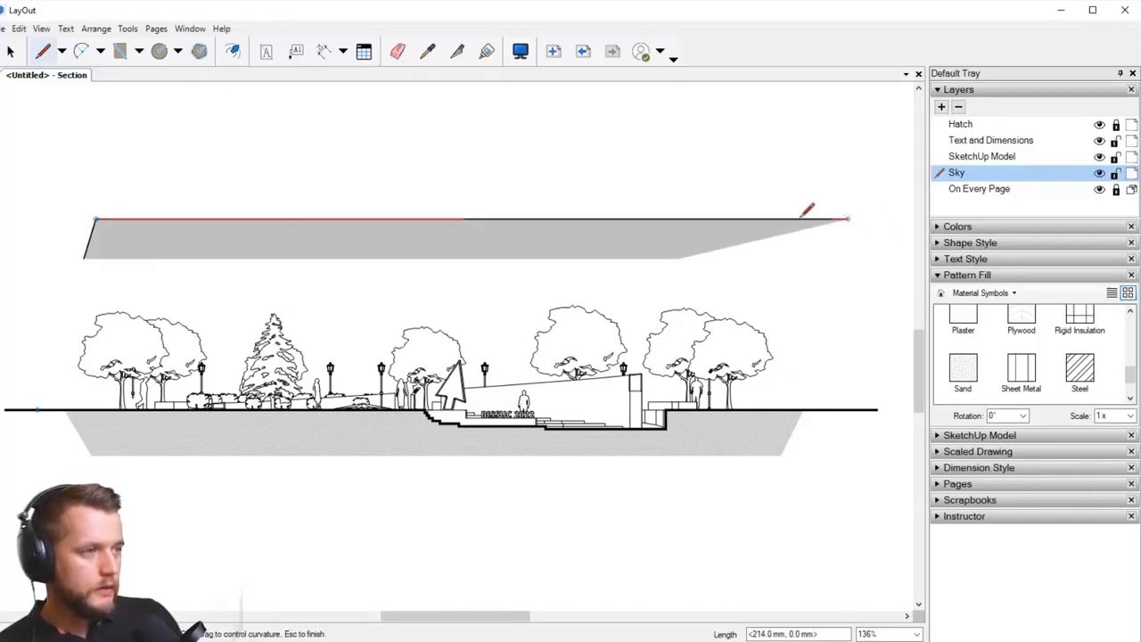
pyautogui.moveTo(796, 247); pyautogui.dragTo(757, 235, button='middle')
pyautogui.scroll(-1, 757, 236)
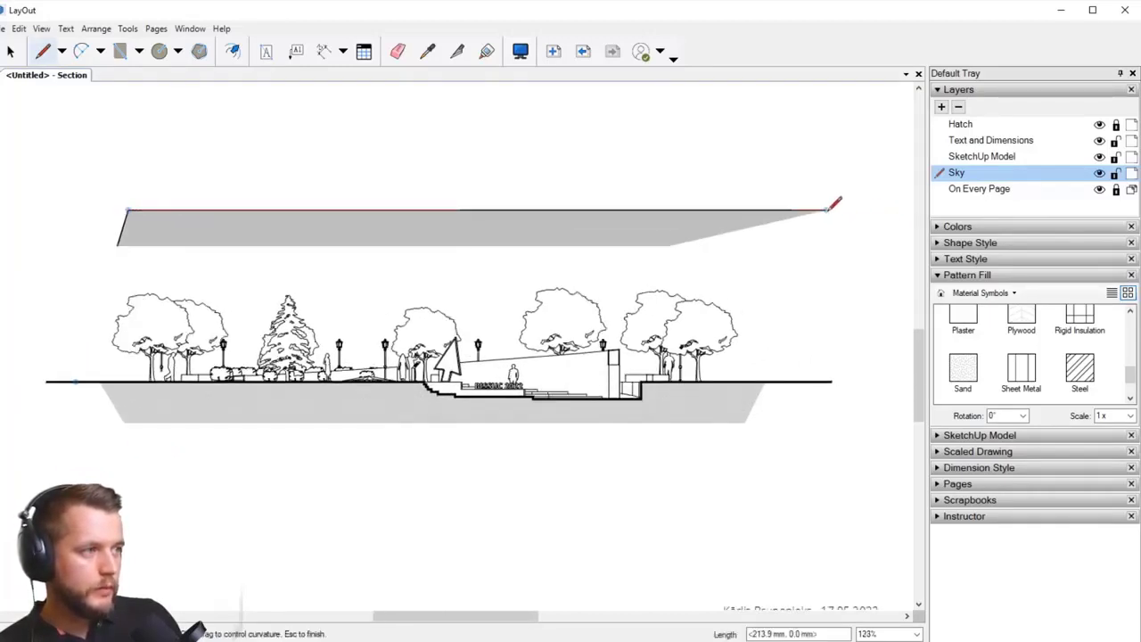
pyautogui.click(840, 211)
pyautogui.click(788, 381)
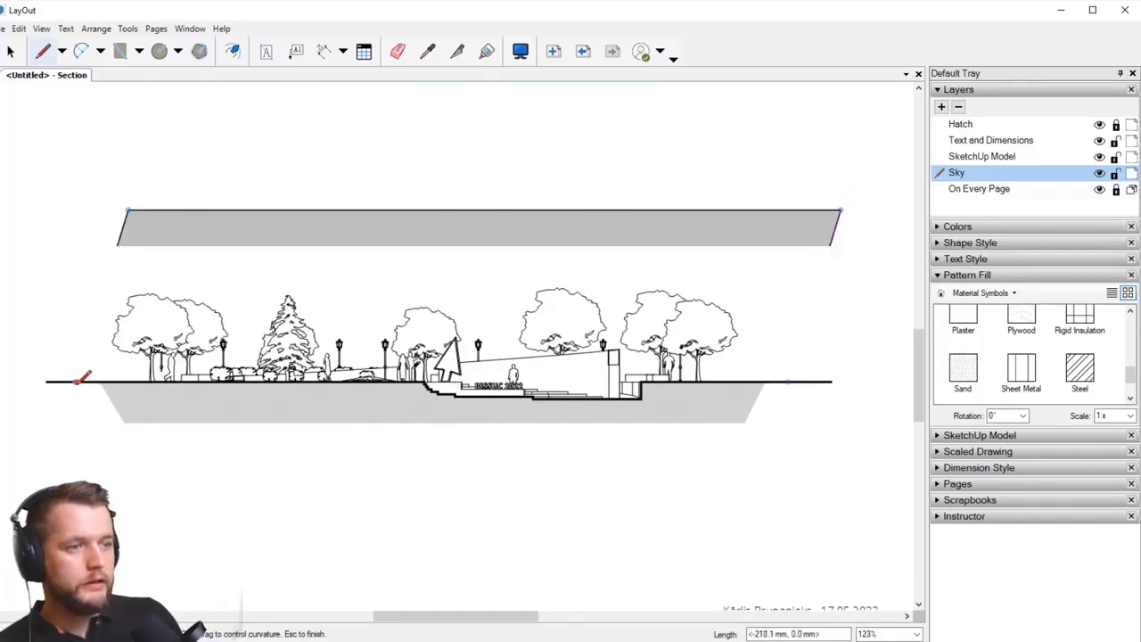
pyautogui.click(11, 51)
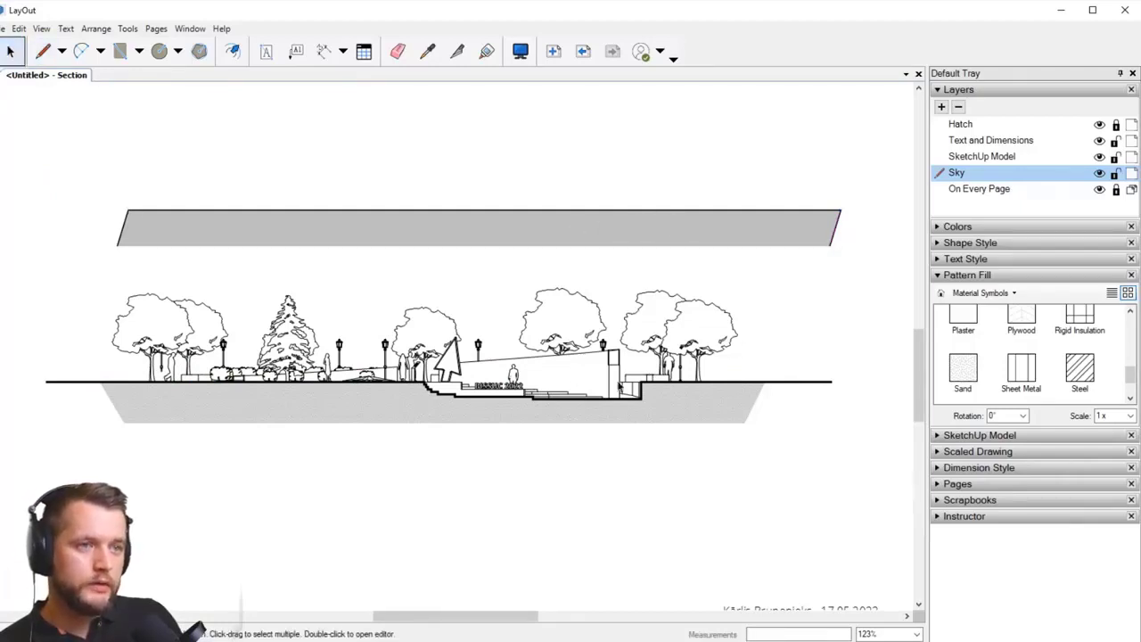
# Step: Turn off the style background of the section's SketchUp model viewport
pyautogui.click(606, 305)
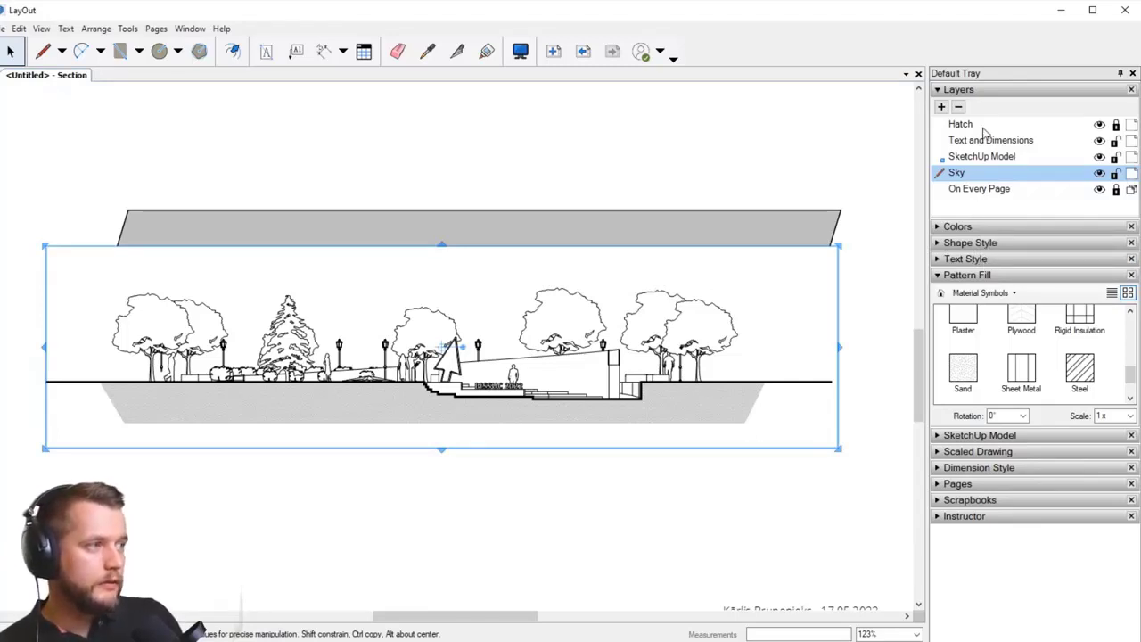
pyautogui.click(977, 276)
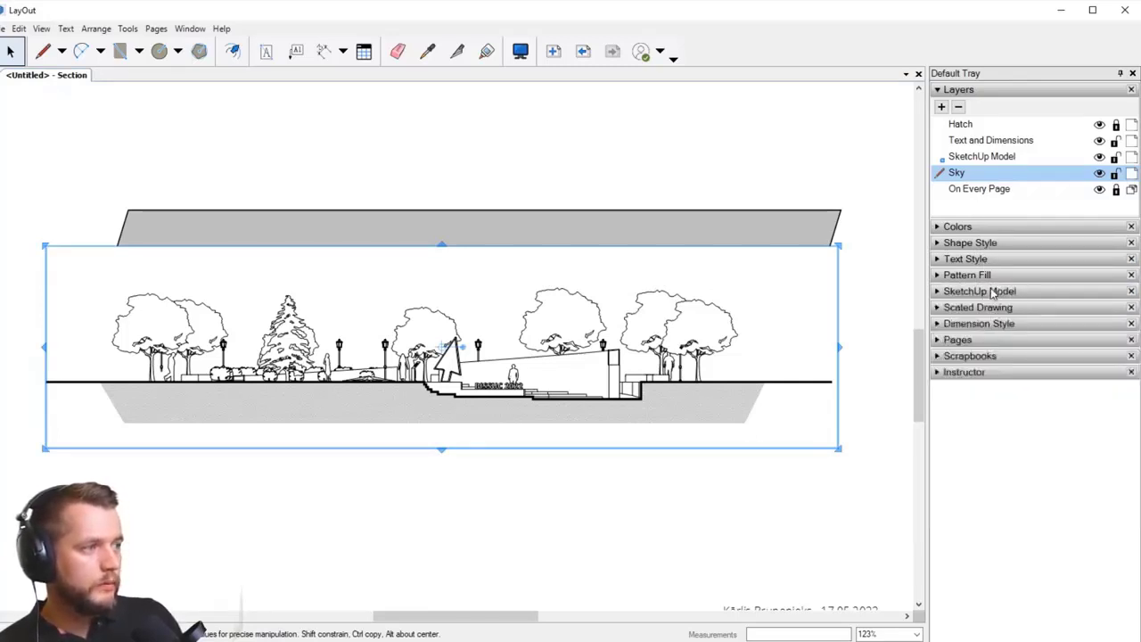
pyautogui.click(991, 293)
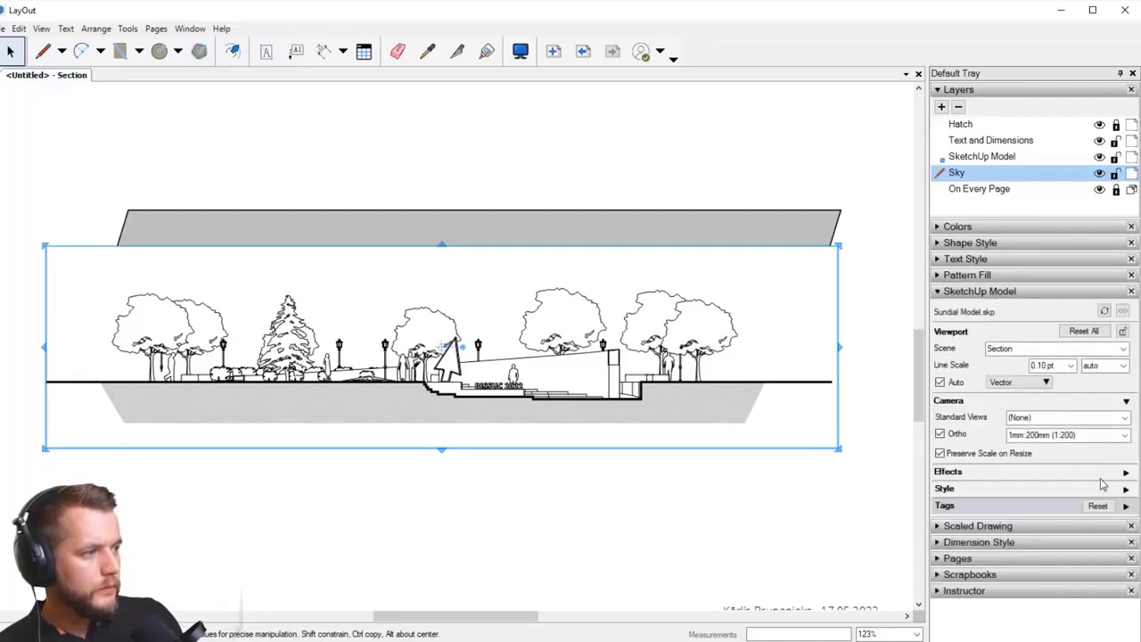
pyautogui.click(1124, 489)
pyautogui.scroll(-2, 1029, 455)
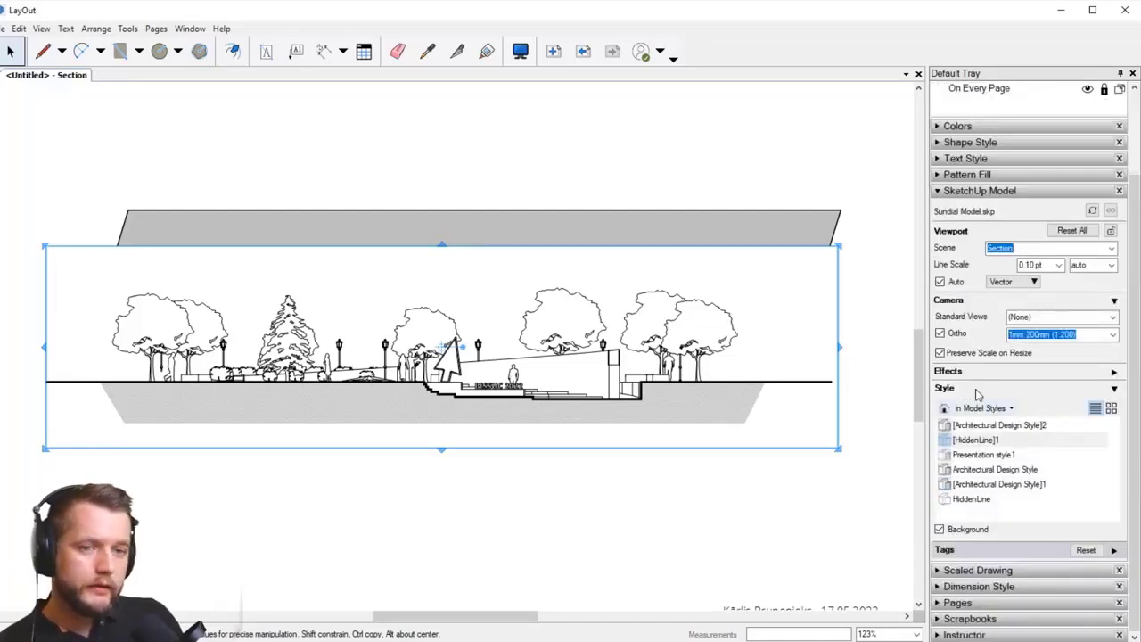
pyautogui.click(938, 529)
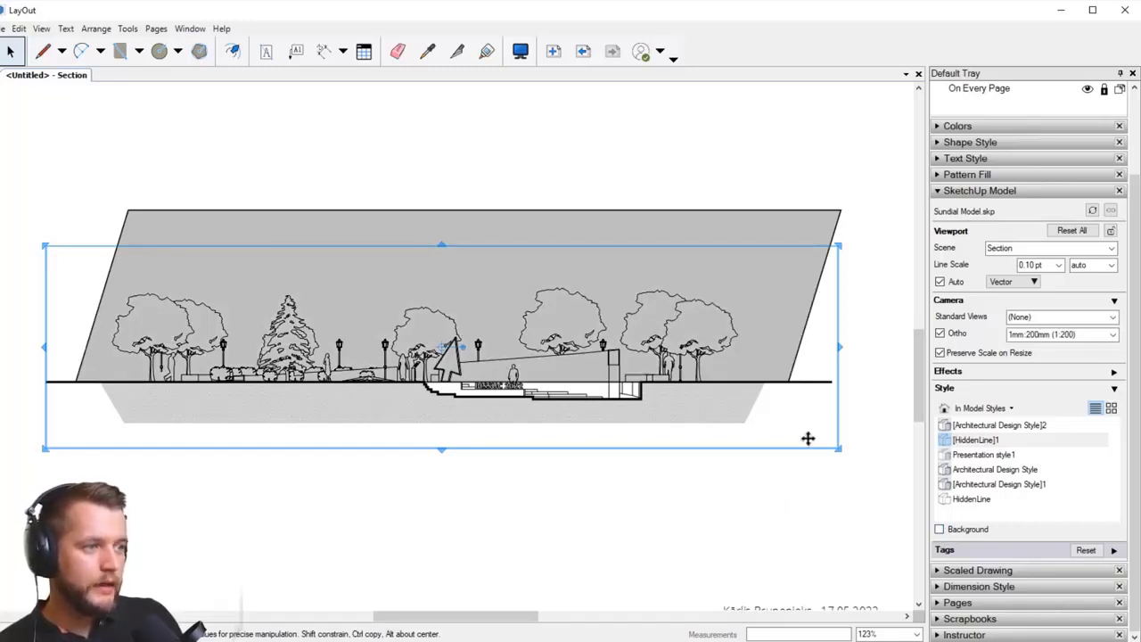
# Step: Open the Default Styles collection for the section viewport and try its HiddenLine style
pyautogui.scroll(1, 611, 430)
pyautogui.scroll(2, 700, 448)
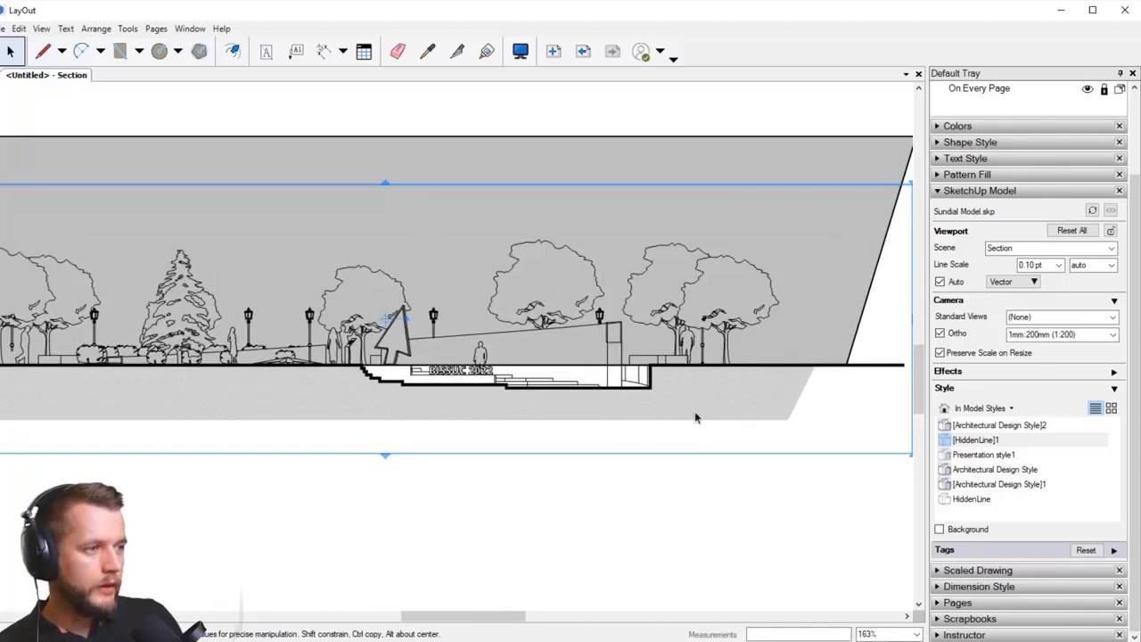
pyautogui.scroll(-4, 699, 445)
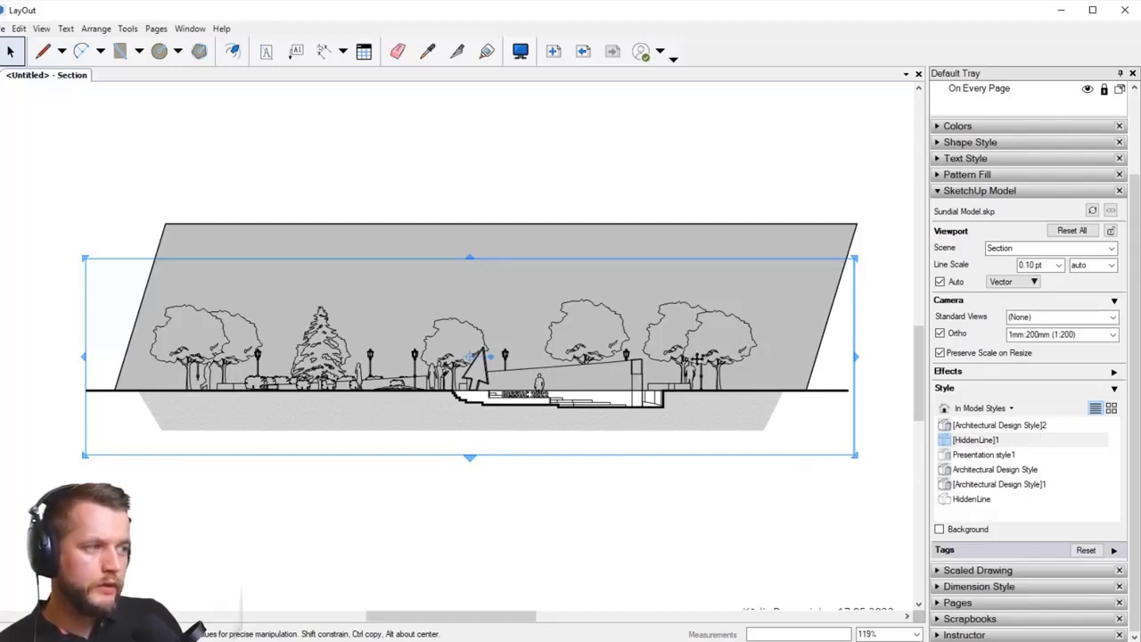
pyautogui.scroll(2, 696, 361)
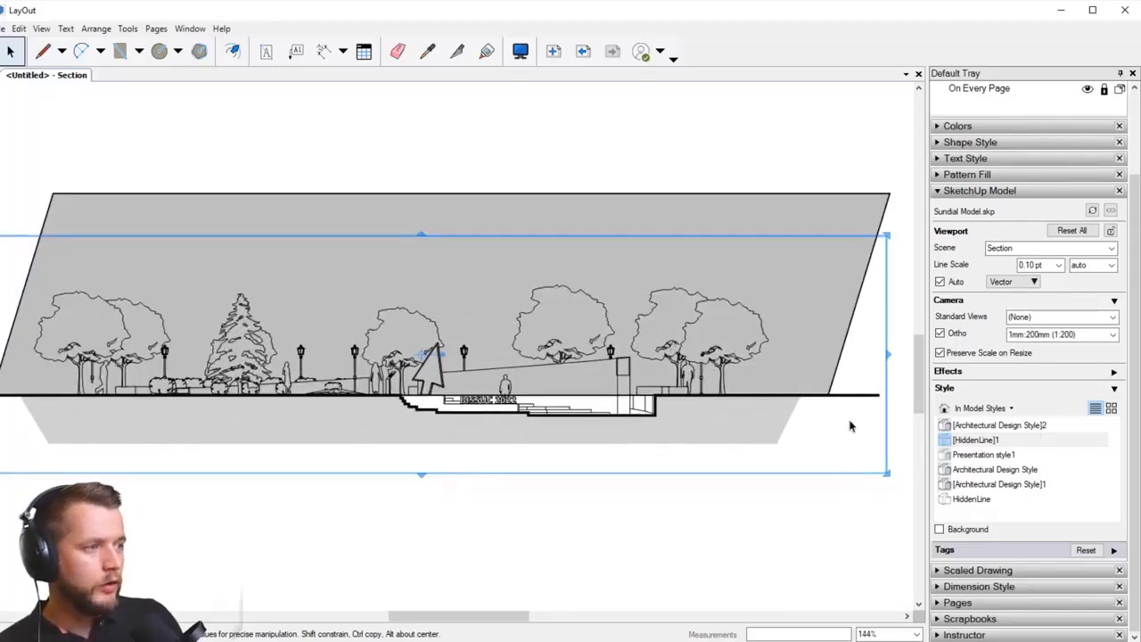
pyautogui.click(1003, 408)
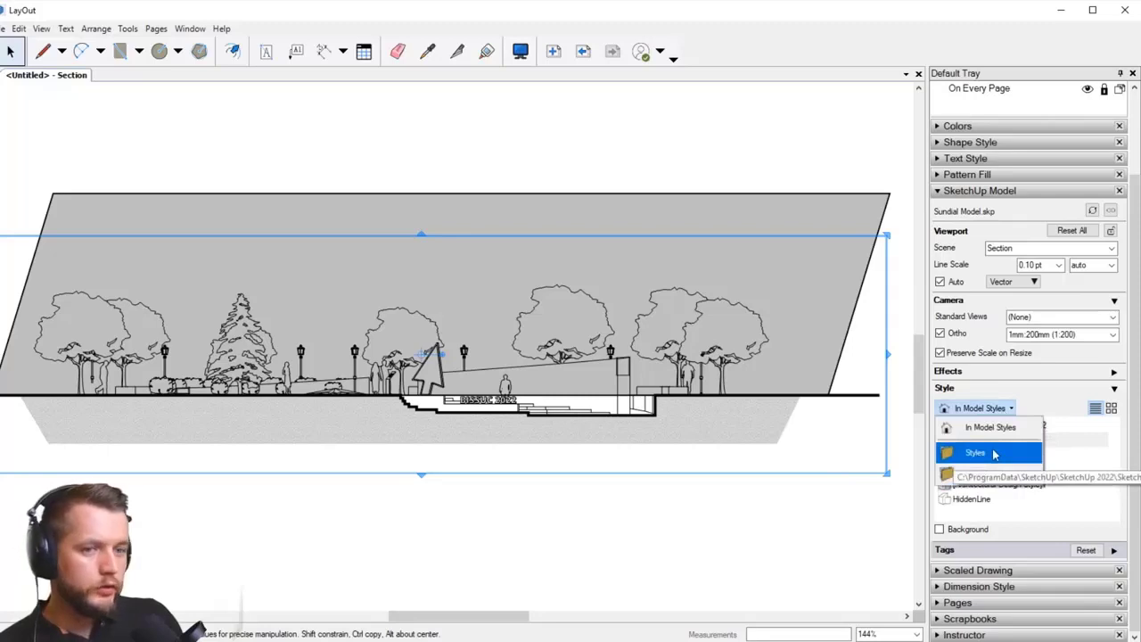
pyautogui.click(994, 454)
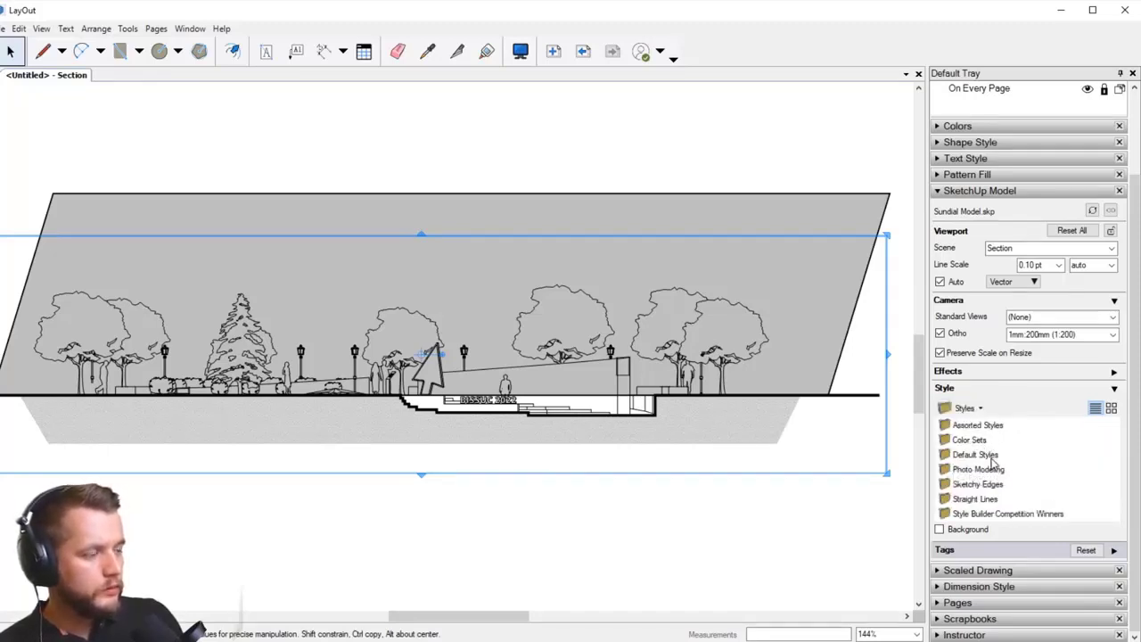
pyautogui.click(991, 456)
pyautogui.doubleClick(992, 456)
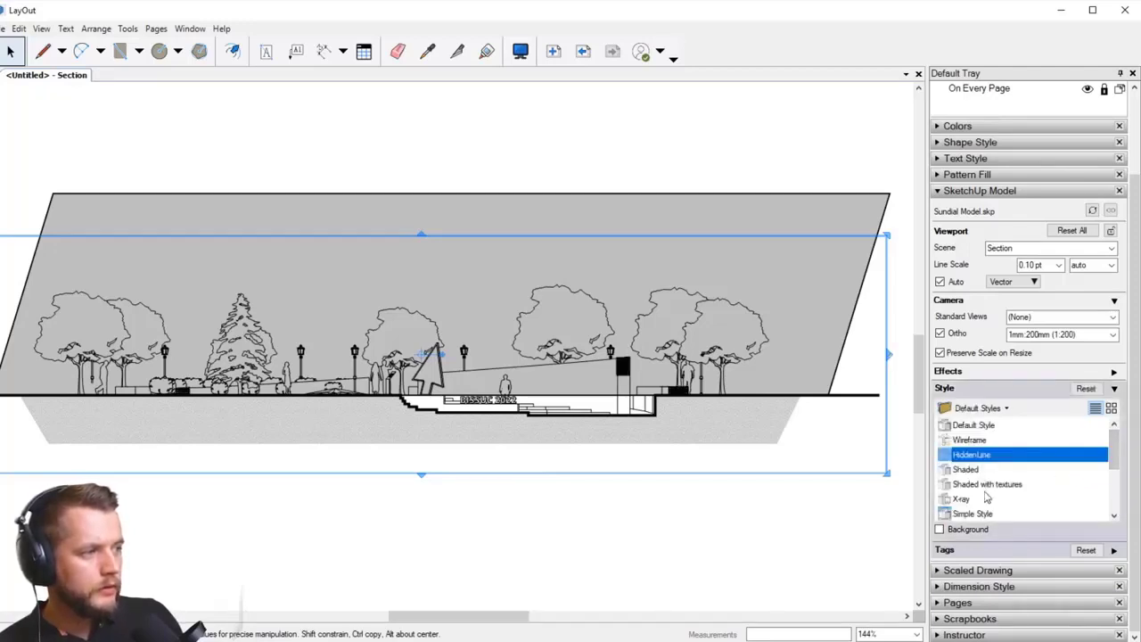
# Step: Try the Construction Documentation Style on the section viewport, look through the other default styles, and switch back to HiddenLine
pyautogui.scroll(-3, 995, 461)
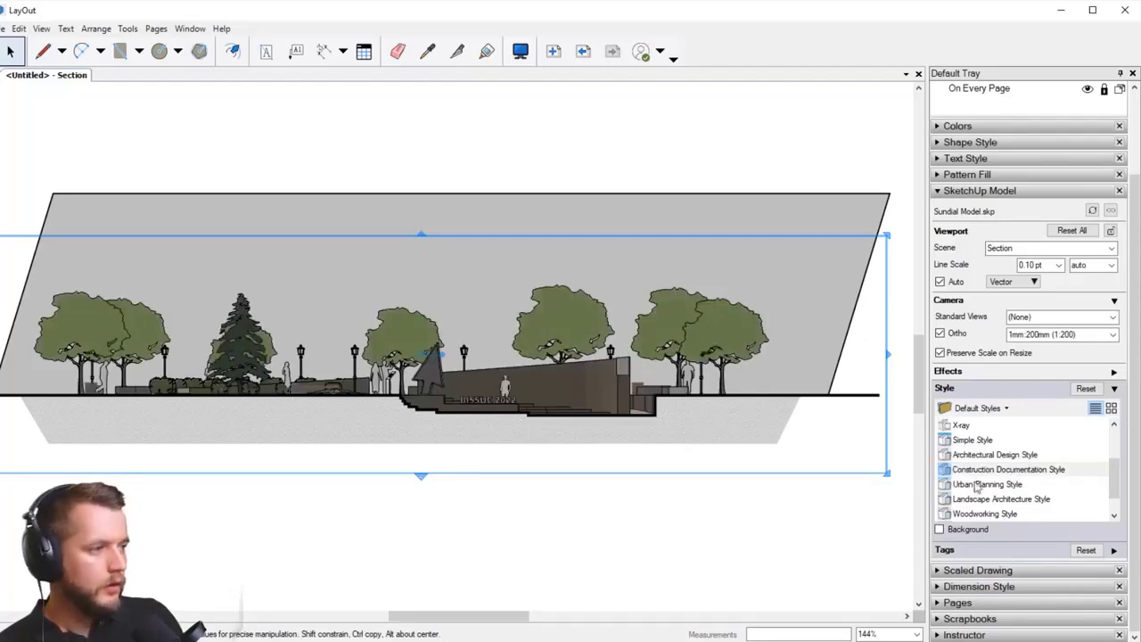
pyautogui.scroll(-1, 1018, 481)
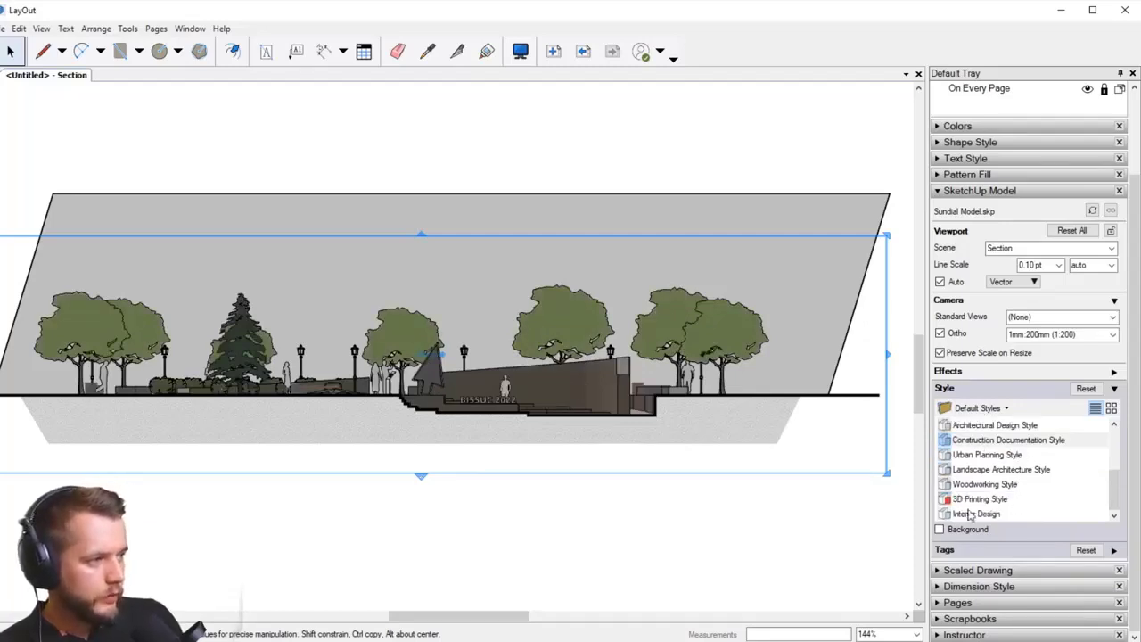
pyautogui.scroll(2, 950, 489)
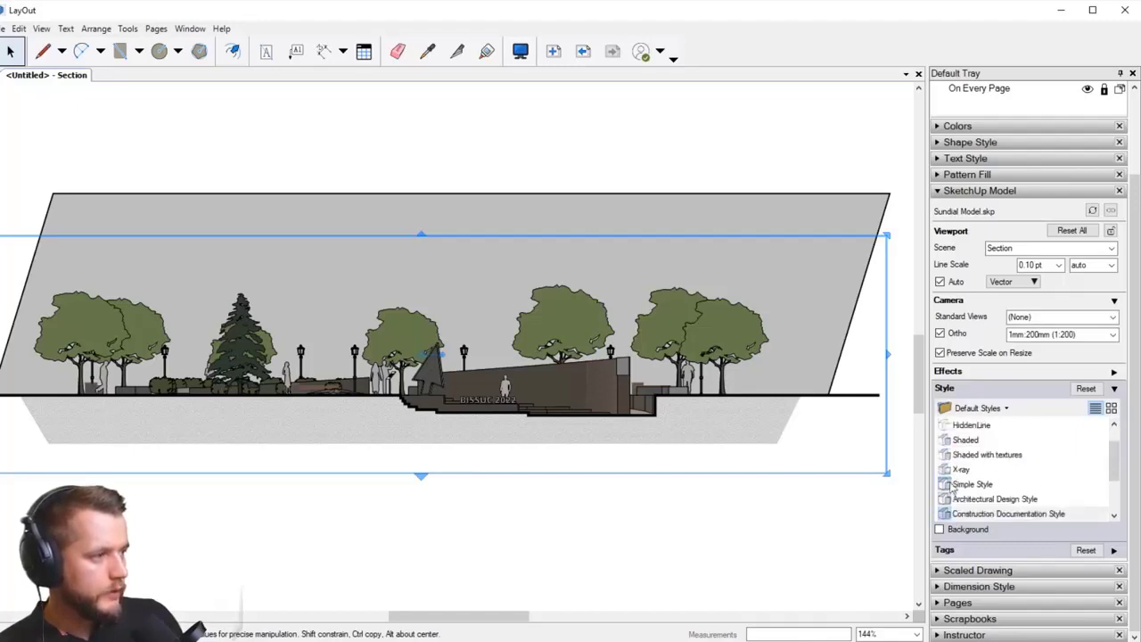
pyautogui.scroll(1, 953, 463)
pyautogui.click(941, 455)
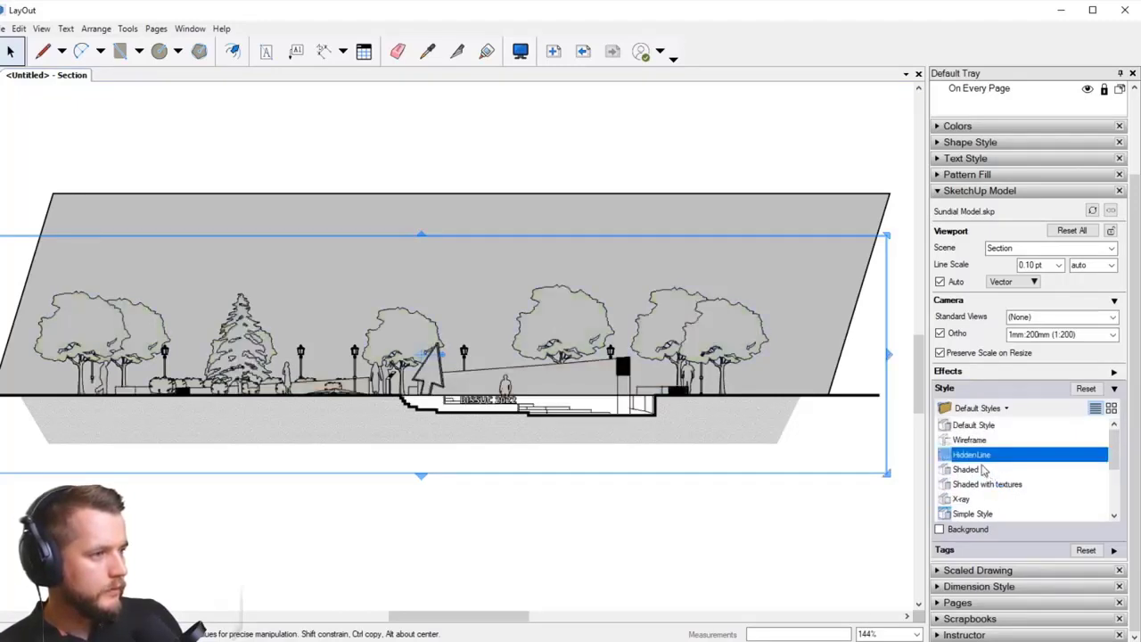
# Step: Apply the Construction Documentation Style to the section viewport
pyautogui.scroll(-3, 980, 481)
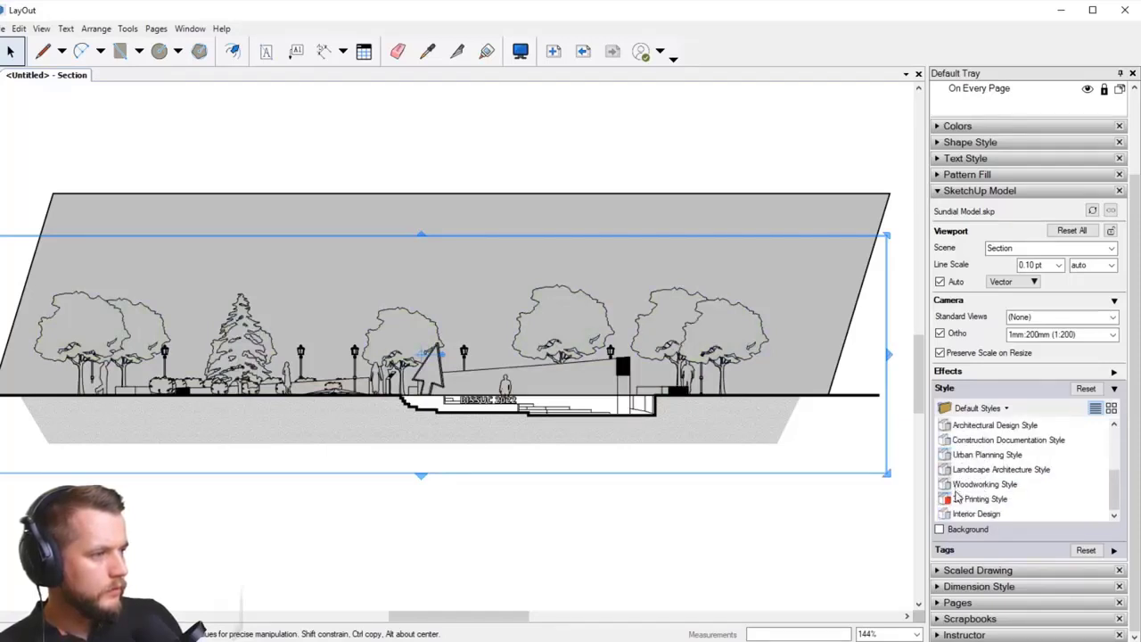
pyautogui.click(948, 443)
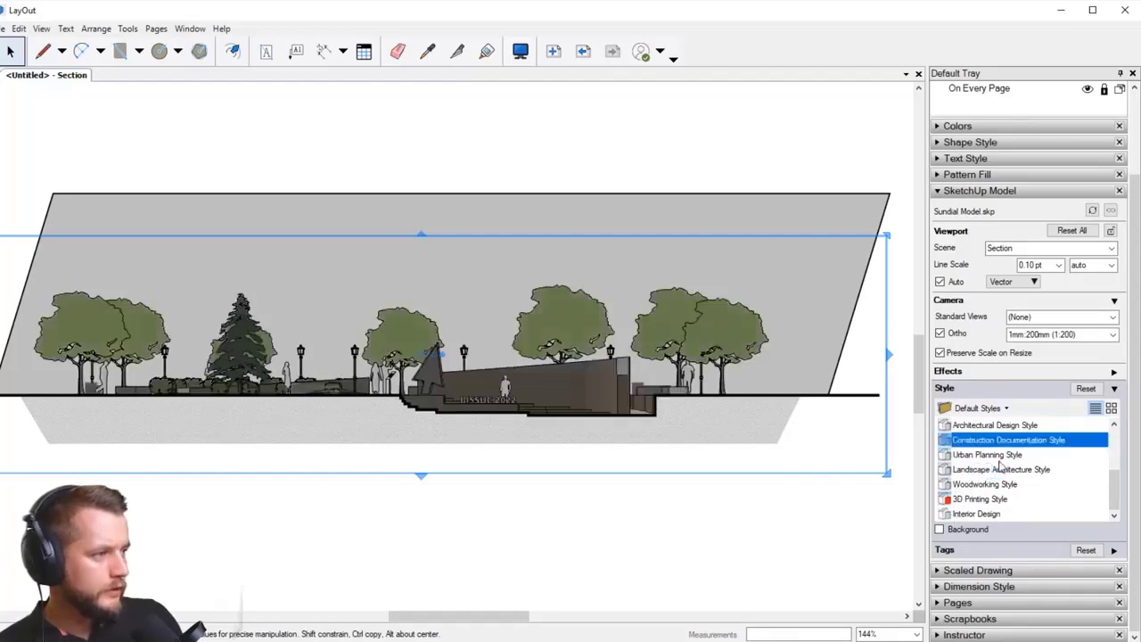
pyautogui.scroll(2, 637, 437)
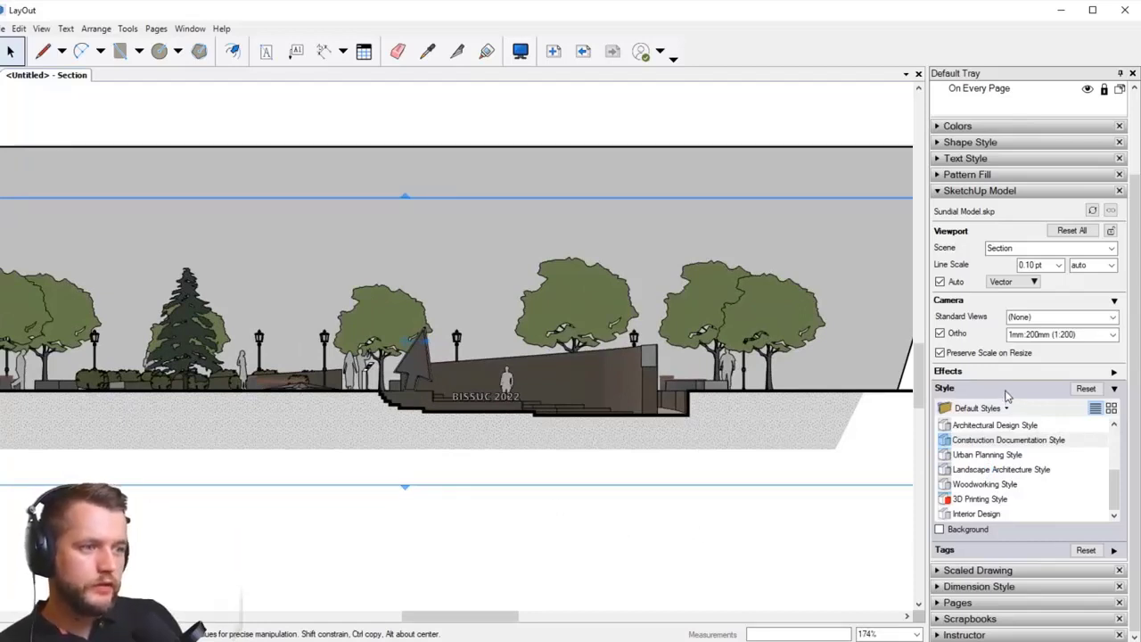
# Step: Turn off shadows in the section viewport's effects
pyautogui.click(1114, 390)
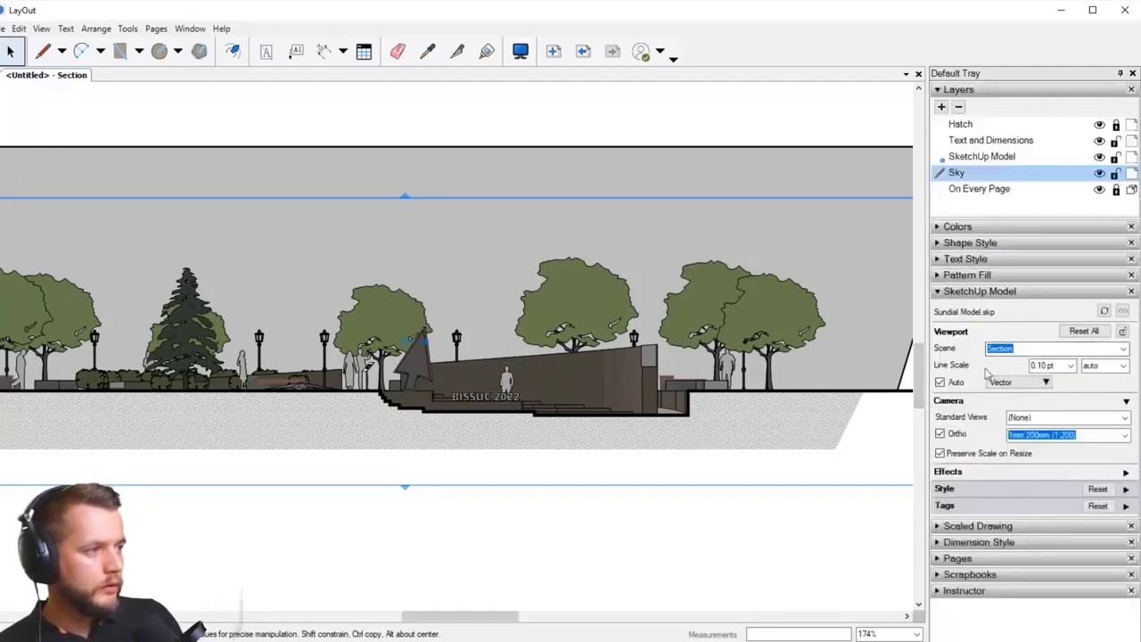
pyautogui.click(1125, 471)
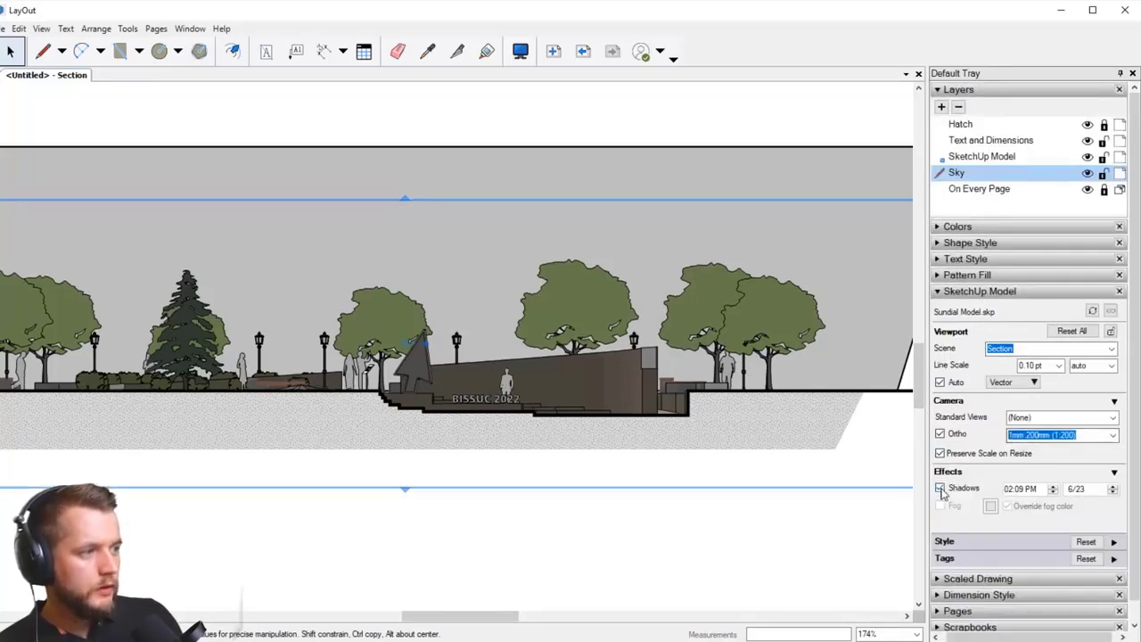
pyautogui.click(940, 488)
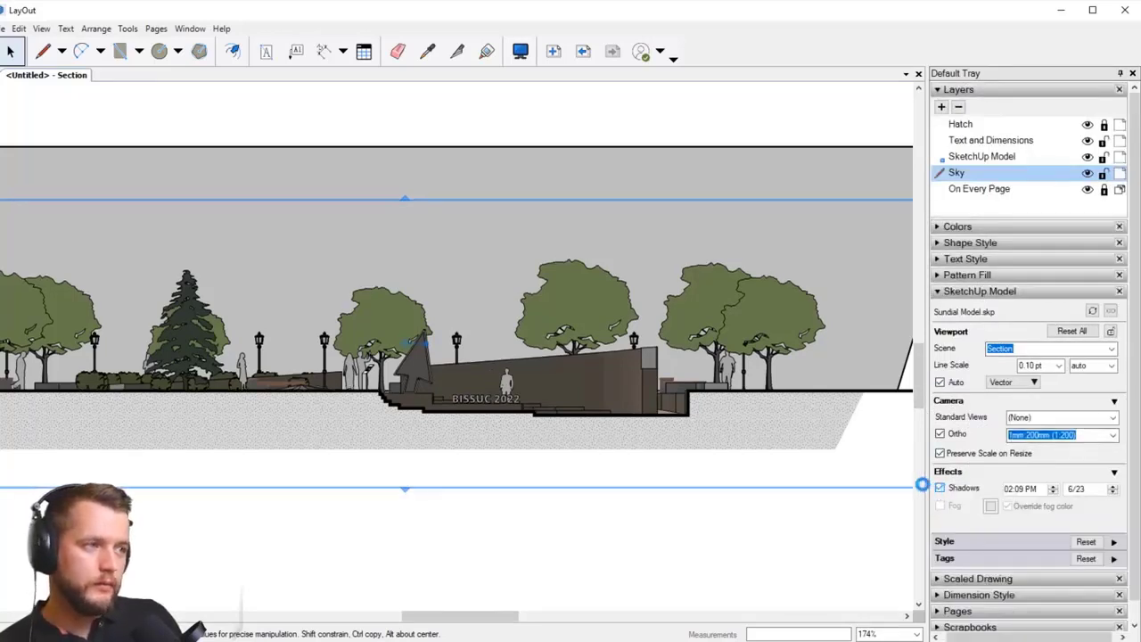
pyautogui.scroll(-2, 904, 474)
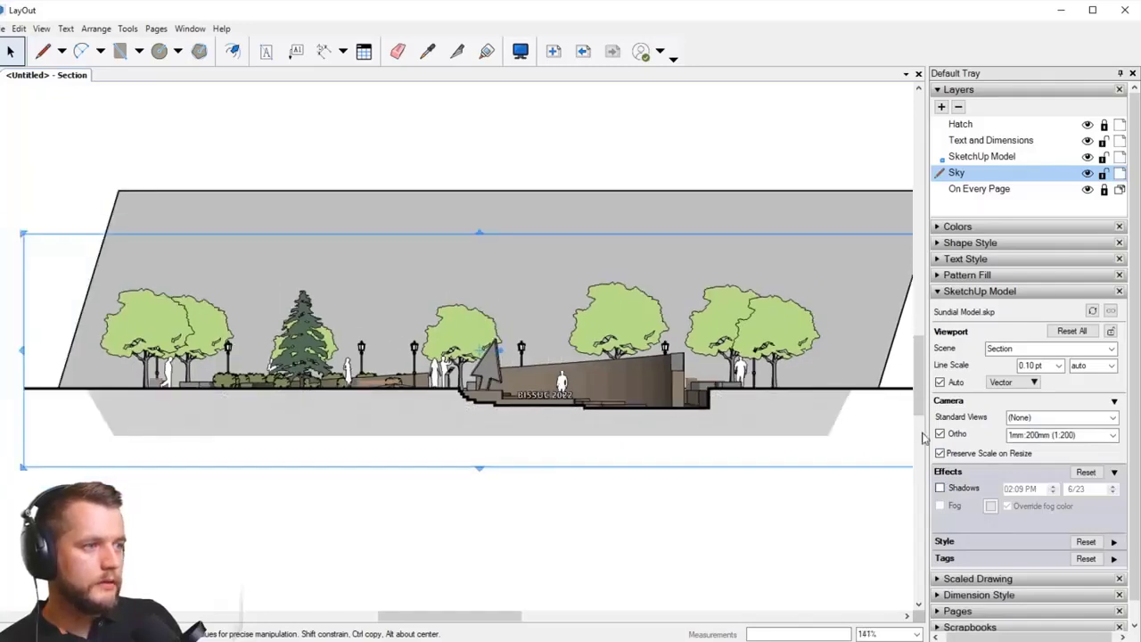
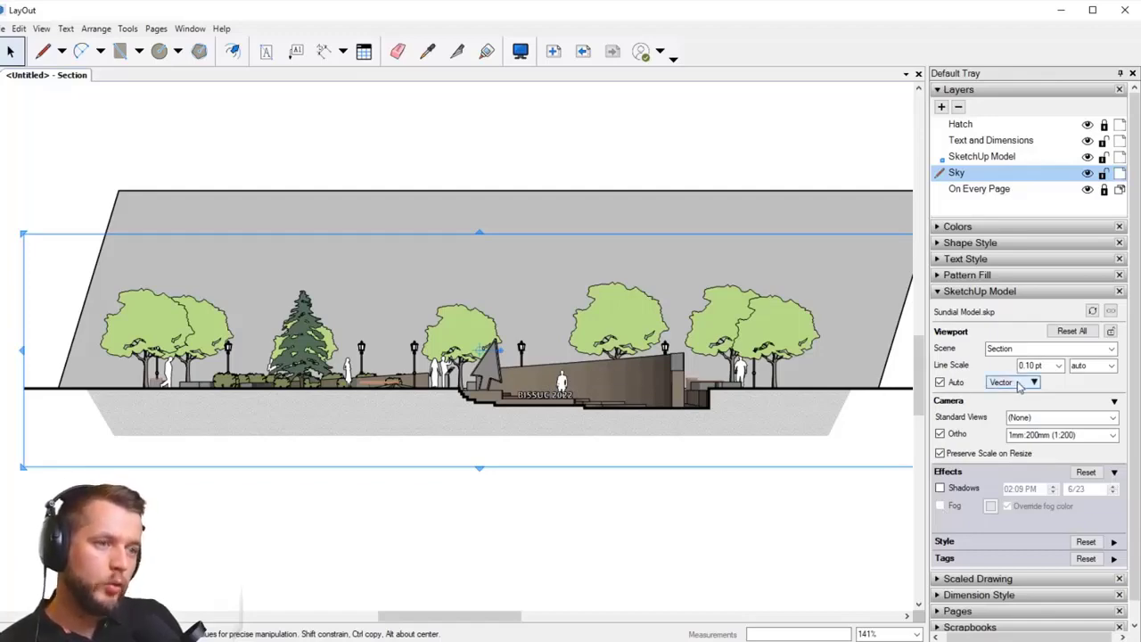
# Step: Switch the section viewport's rendering from Vector to Hybrid and inspect the stone textures on the wall
pyautogui.scroll(6, 624, 383)
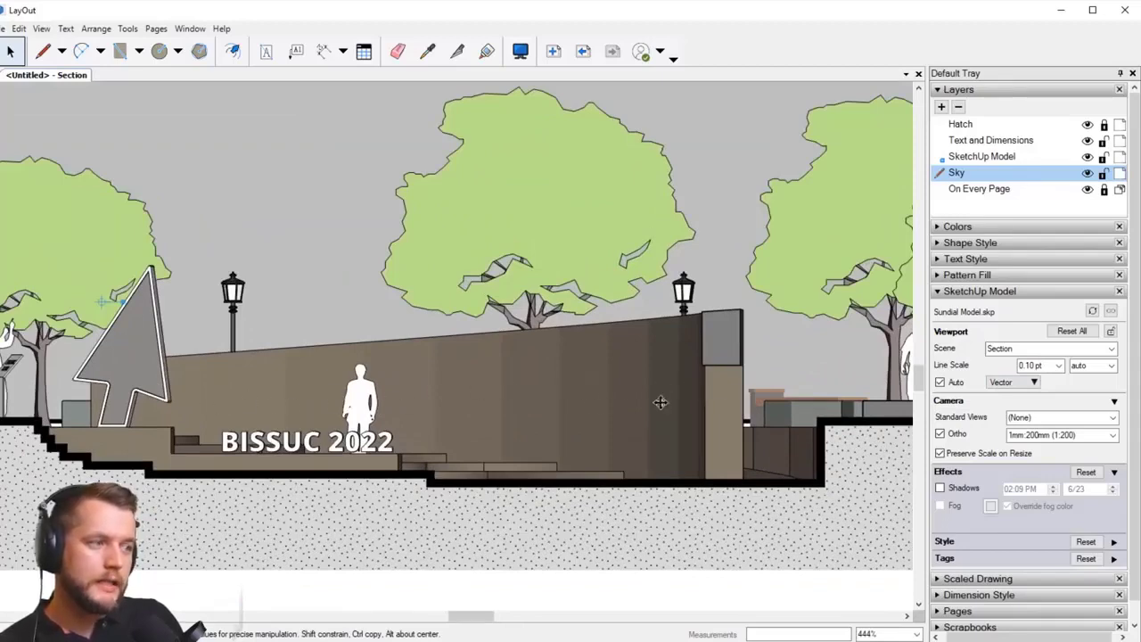
pyautogui.scroll(-2, 600, 397)
pyautogui.scroll(-1, 599, 397)
pyautogui.click(1032, 382)
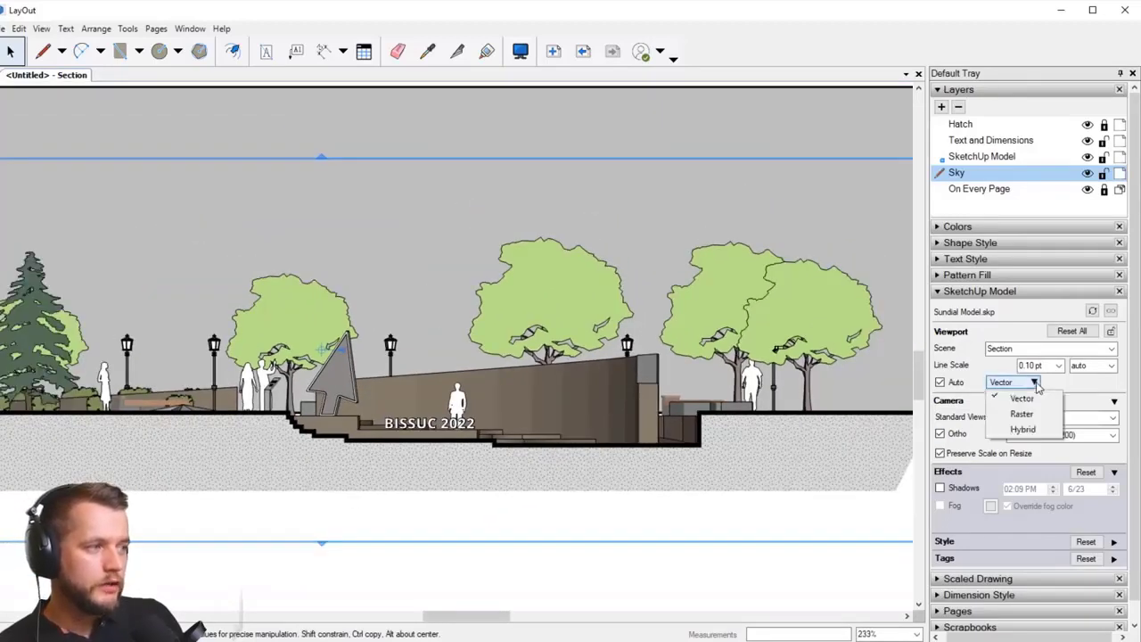
pyautogui.click(1032, 430)
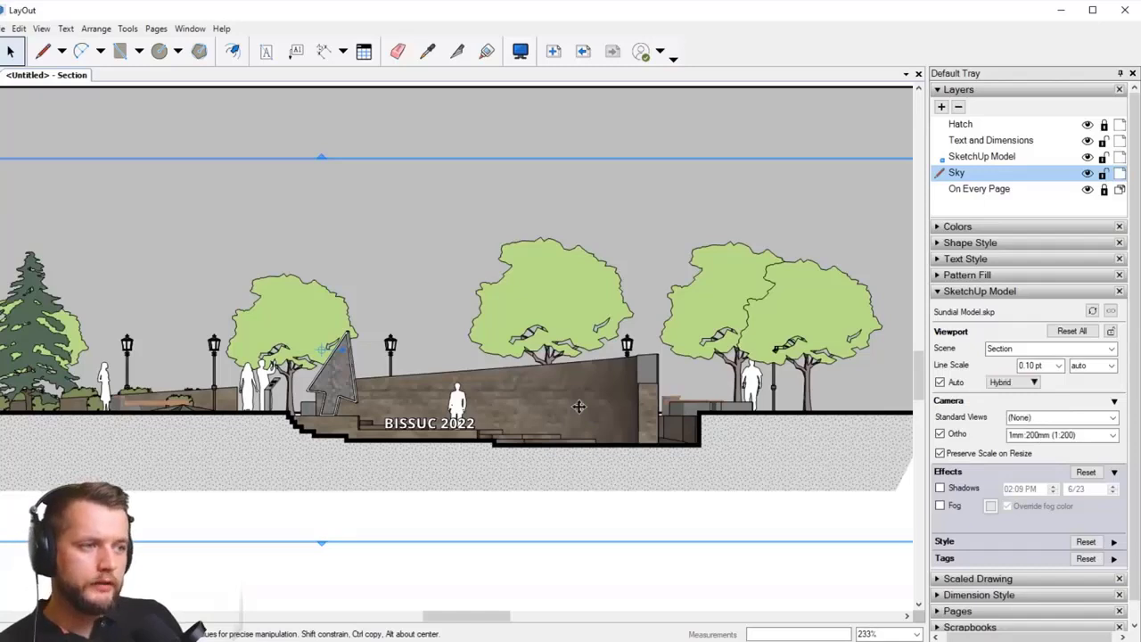
pyautogui.scroll(-1, 567, 401)
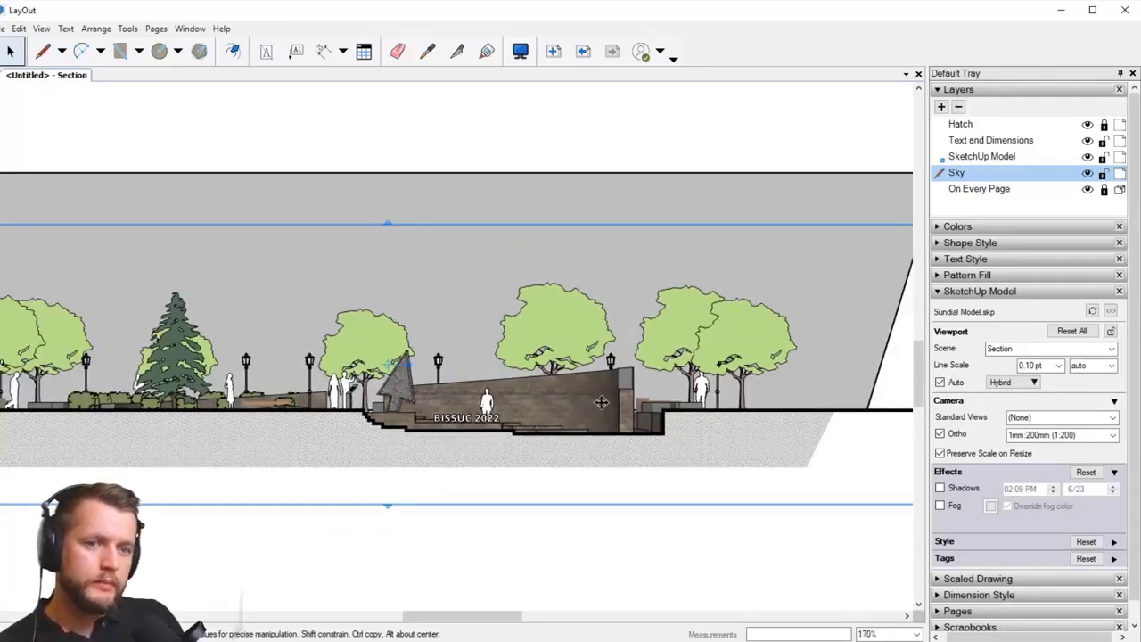
pyautogui.scroll(2, 624, 375)
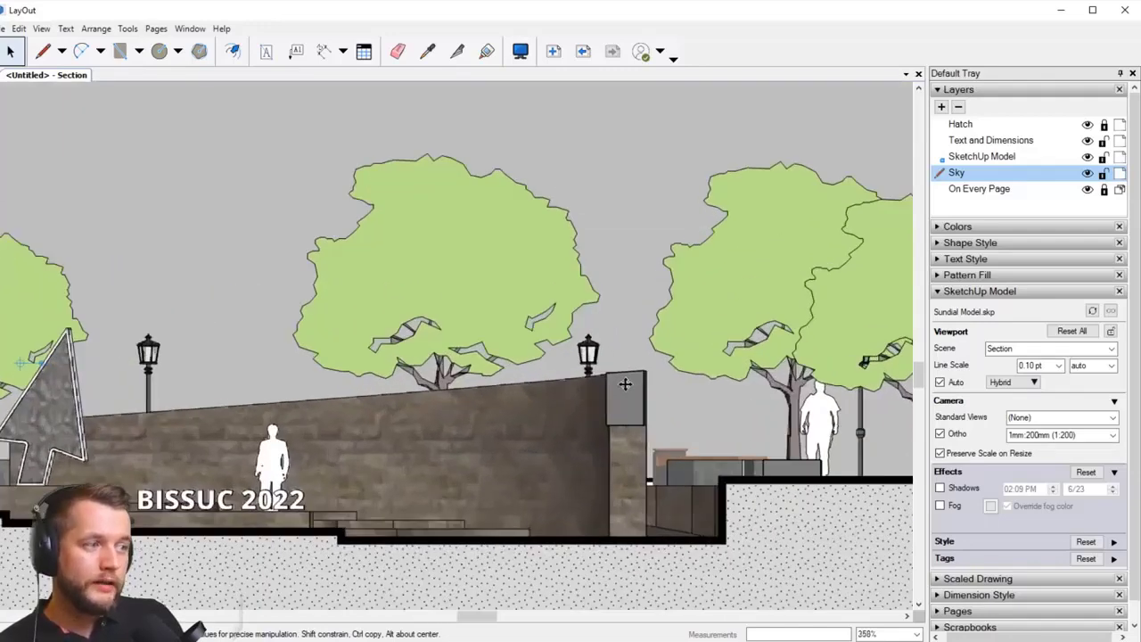
pyautogui.scroll(1, 624, 383)
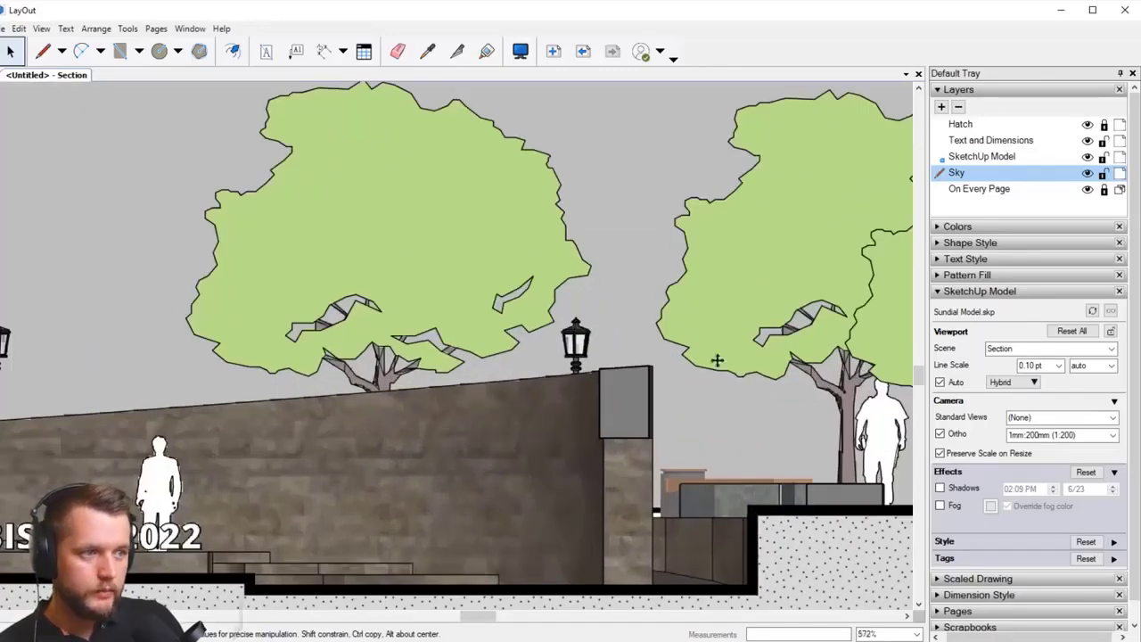
pyautogui.scroll(-4, 717, 360)
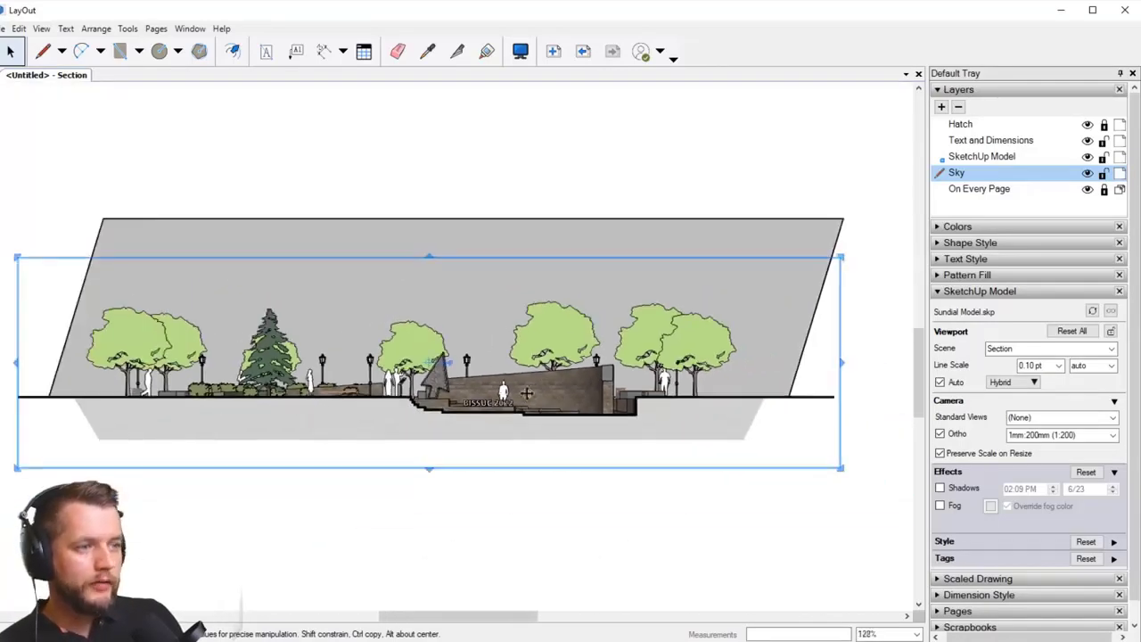
pyautogui.click(449, 555)
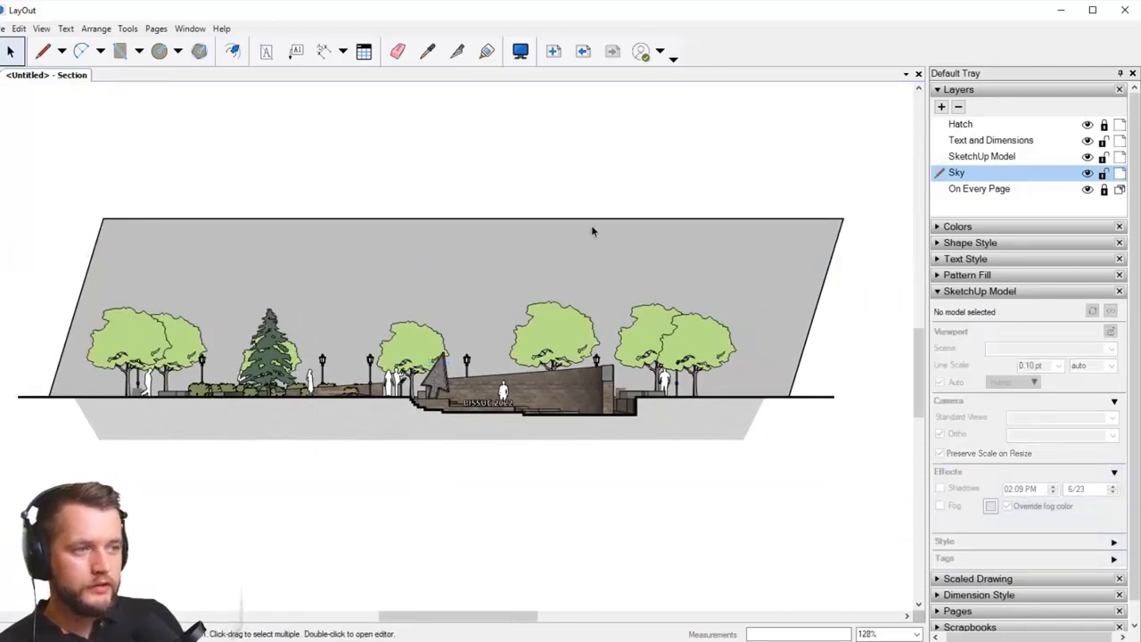
# Step: Turn off the outline stroke of the sky shape behind the section
pyautogui.click(565, 228)
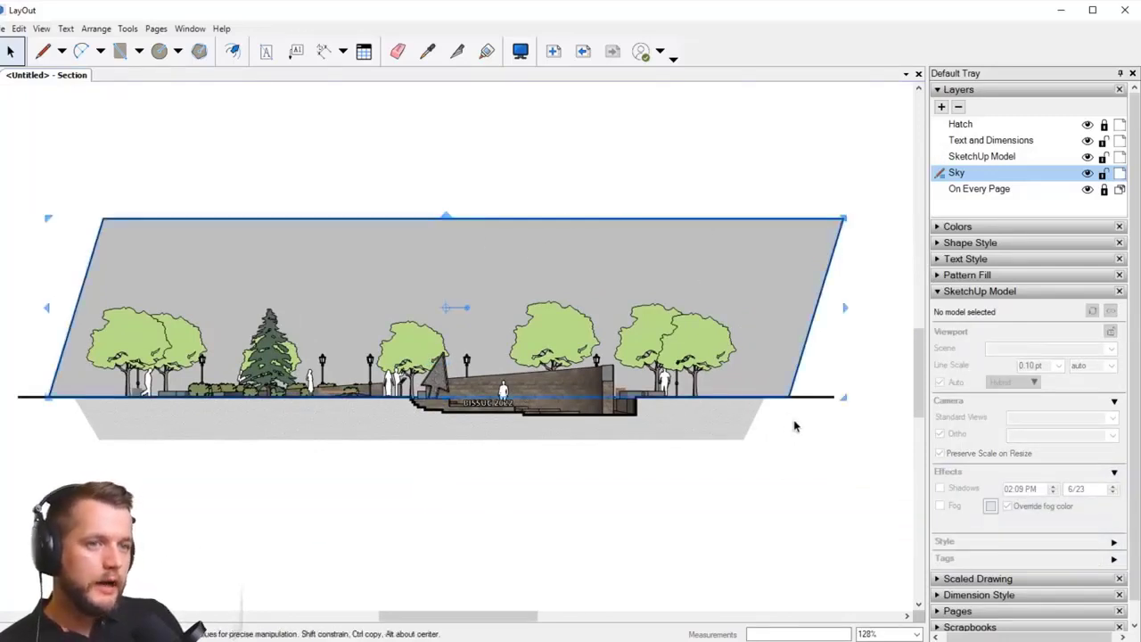
pyautogui.click(992, 244)
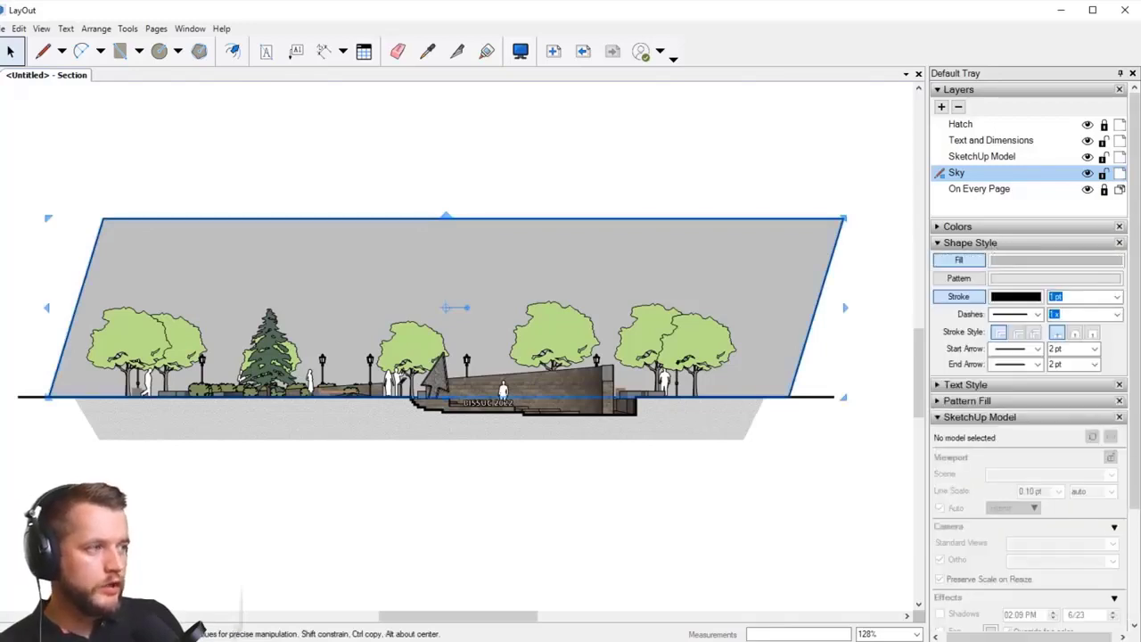
pyautogui.click(954, 300)
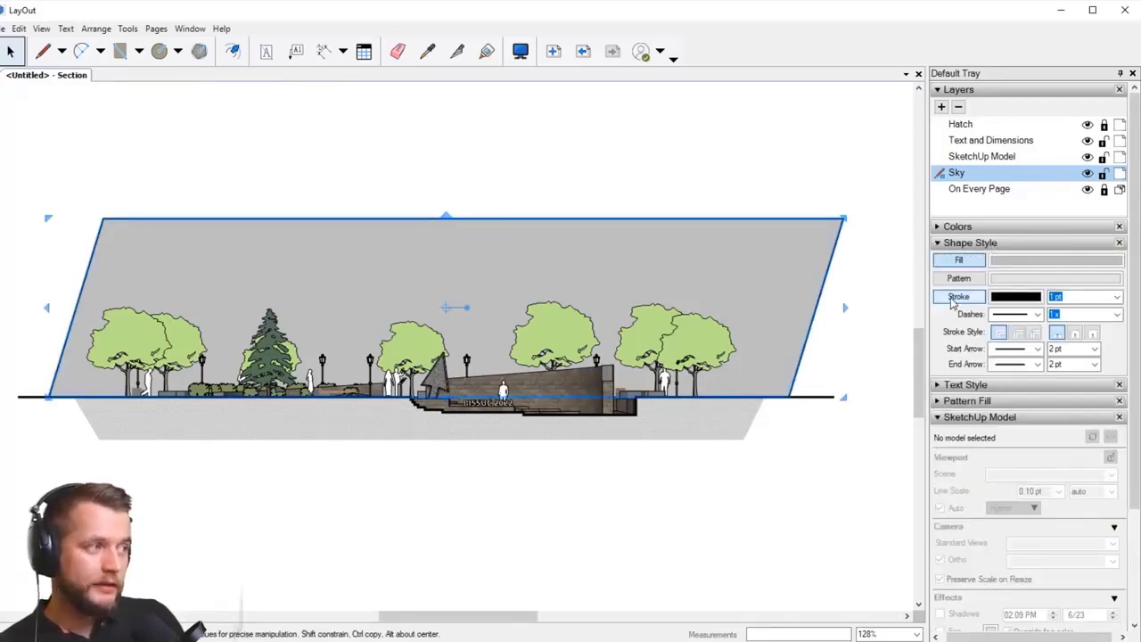
# Step: Fill the sky shape with a very pale blue of hue 196, saturation 8% and brightness 100%
pyautogui.click(1033, 261)
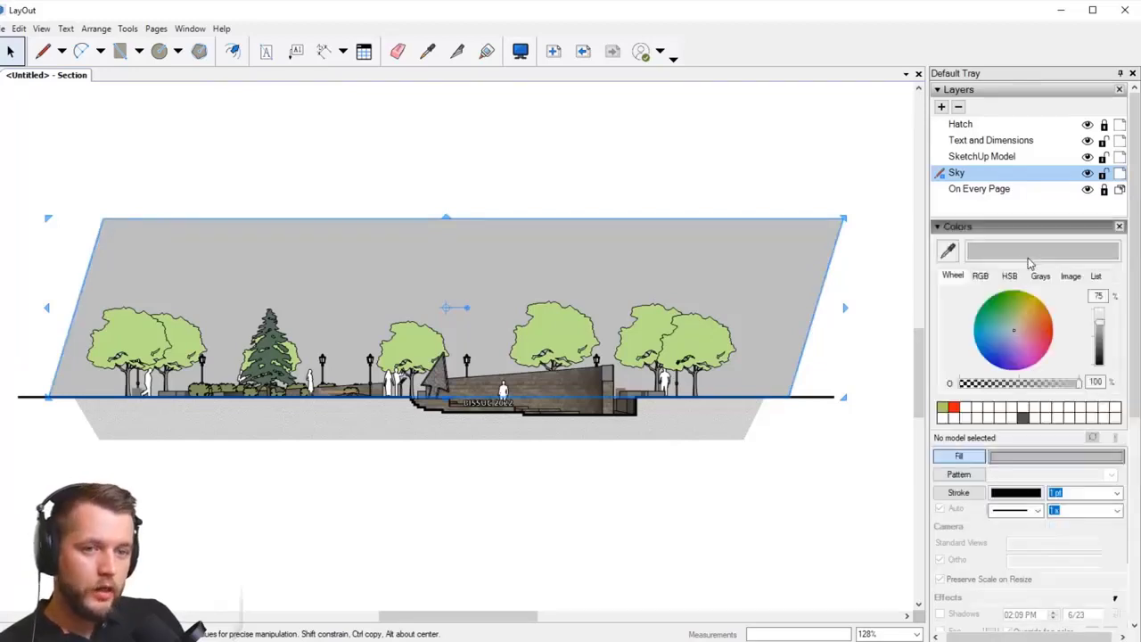
pyautogui.click(987, 334)
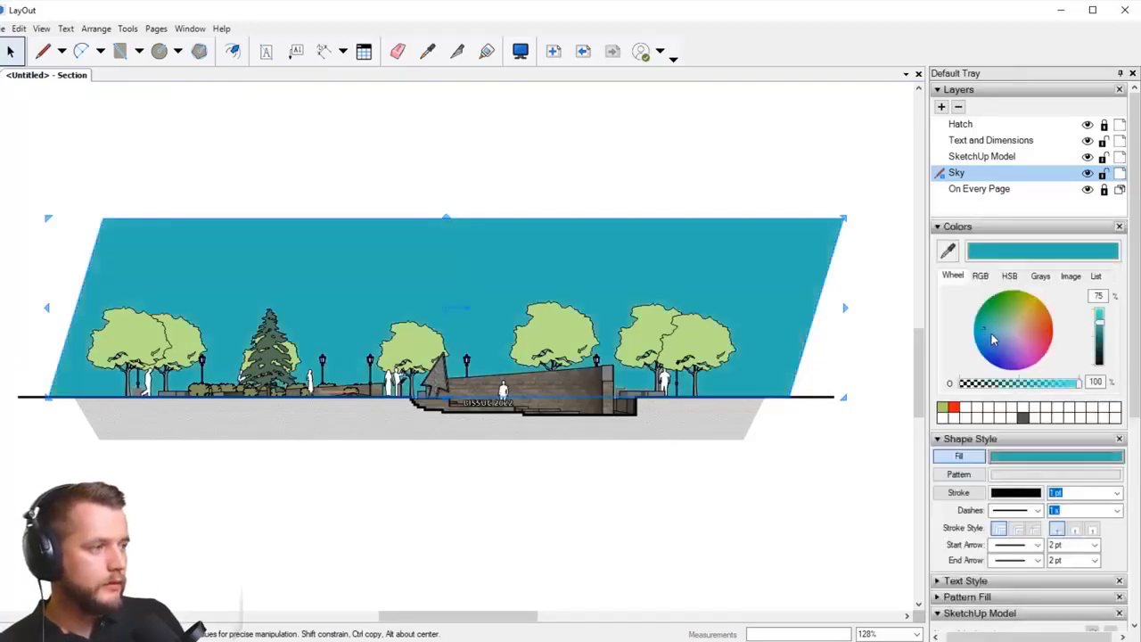
pyautogui.moveTo(1104, 325); pyautogui.dragTo(1102, 311)
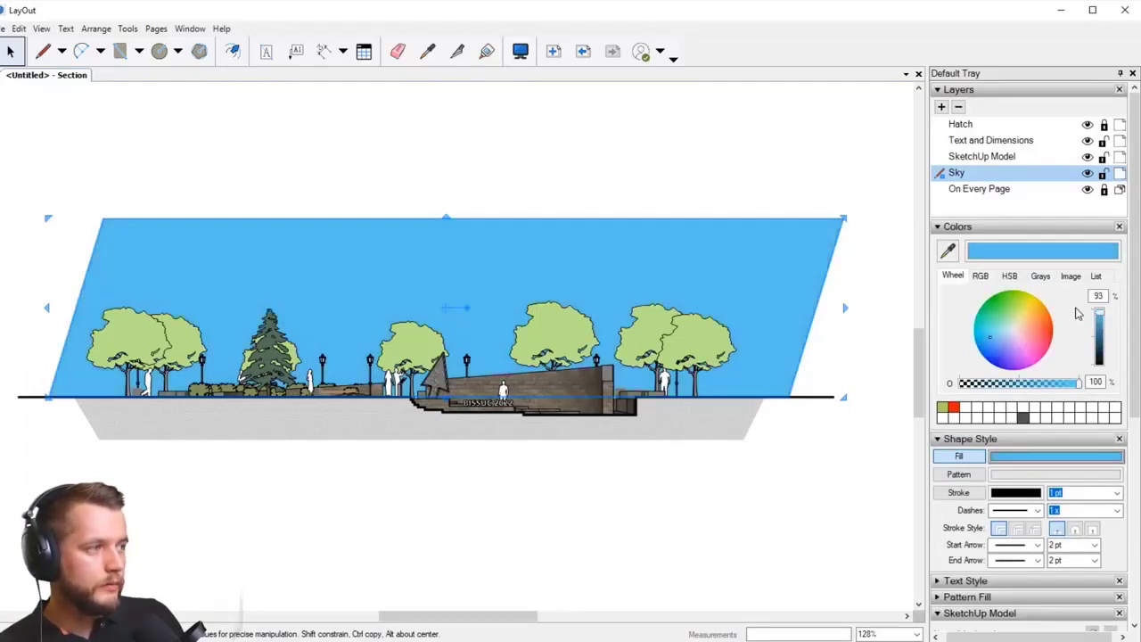
pyautogui.click(980, 275)
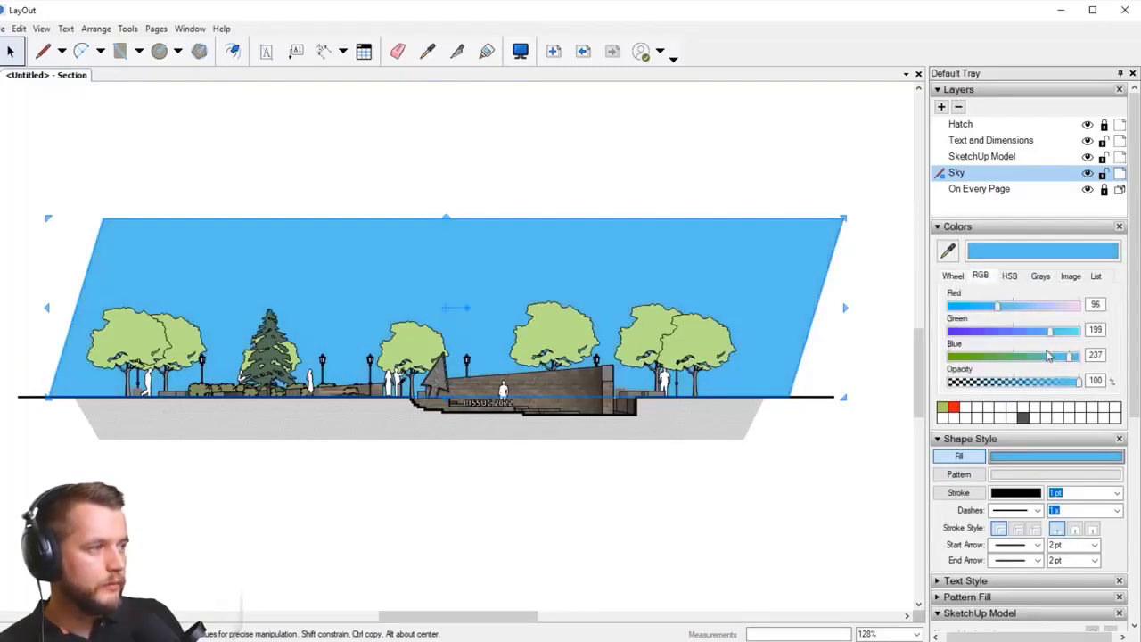
pyautogui.click(1008, 275)
pyautogui.click(980, 333)
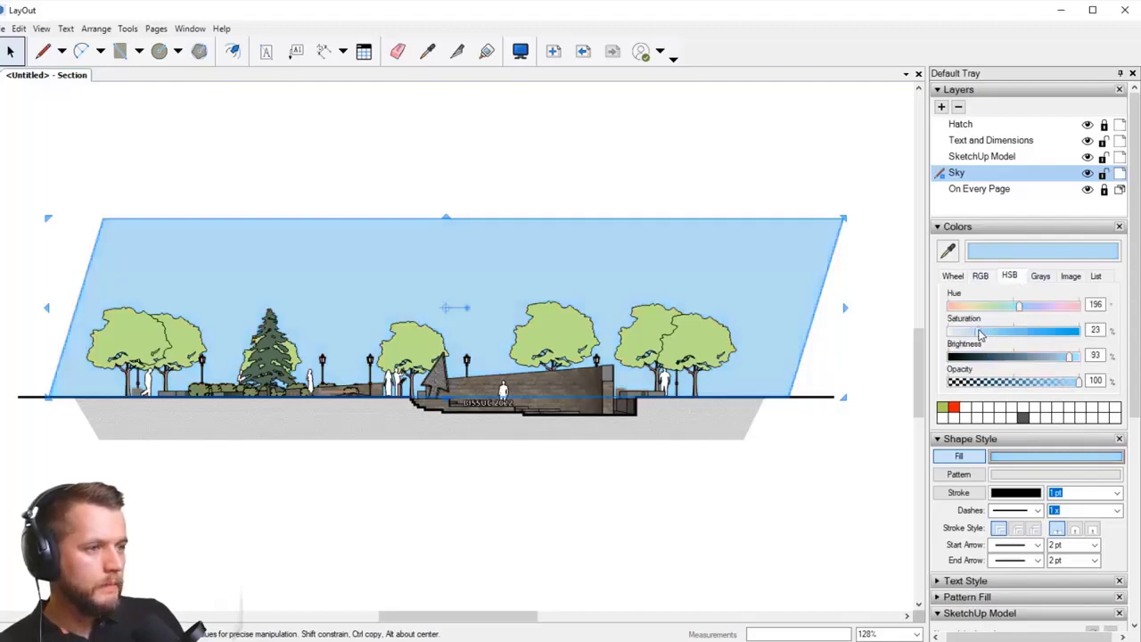
pyautogui.click(1081, 357)
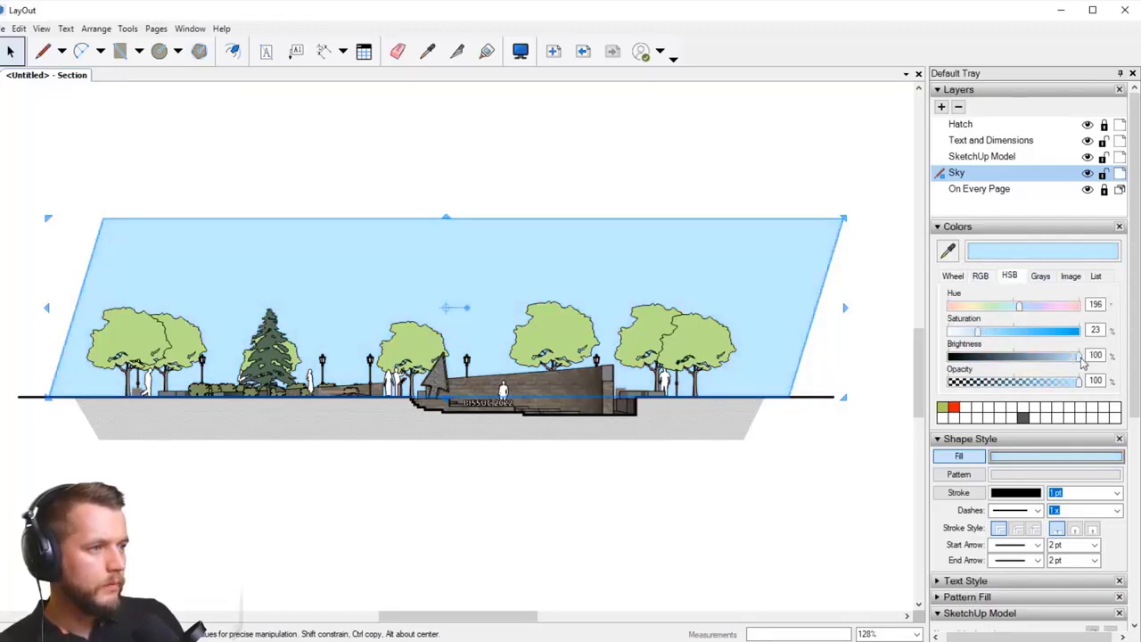
pyautogui.click(959, 334)
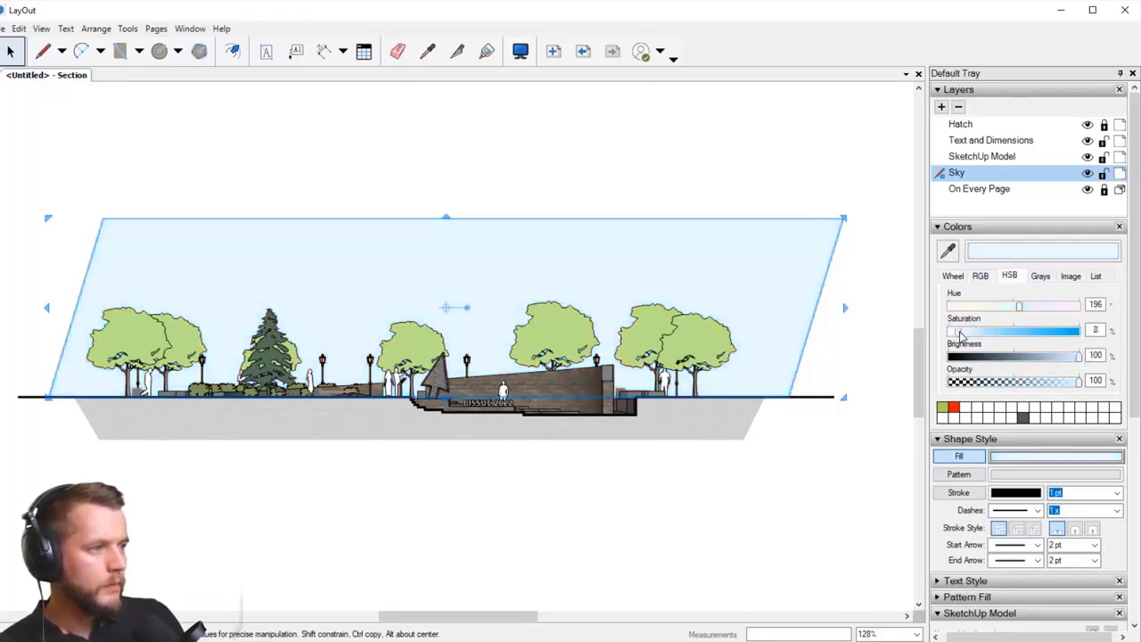
pyautogui.click(705, 490)
# Step: Examine the section viewport against the sky shape, both close up and within the whole page
pyautogui.moveTo(439, 468); pyautogui.dragTo(506, 469, button='middle')
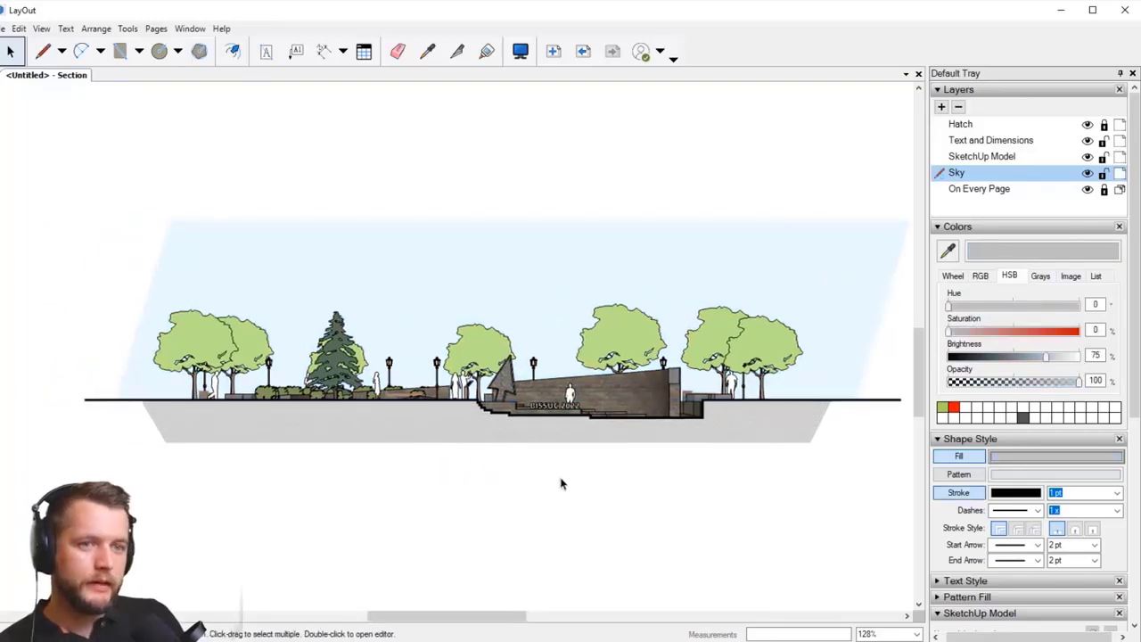
pyautogui.moveTo(611, 467); pyautogui.dragTo(545, 488, button='middle')
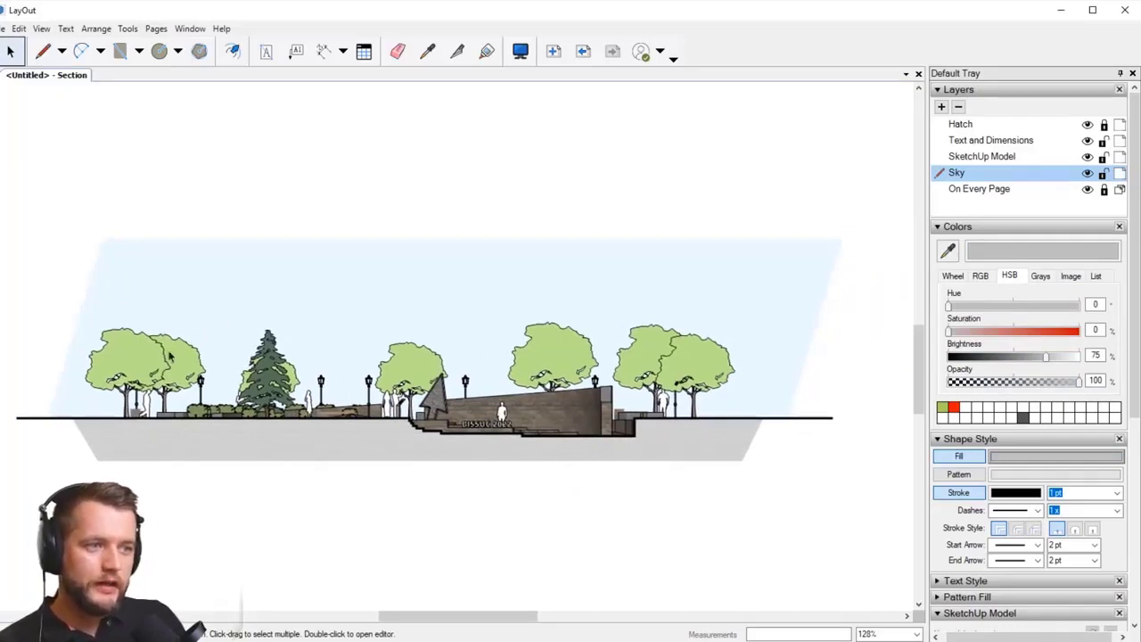
pyautogui.click(200, 371)
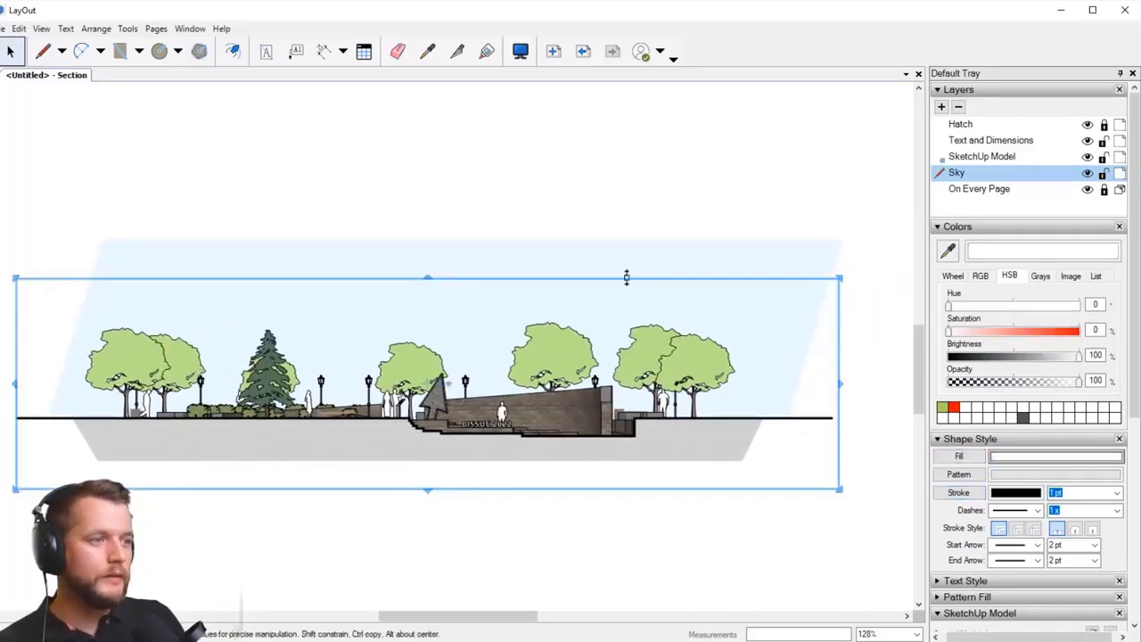
pyautogui.click(648, 256)
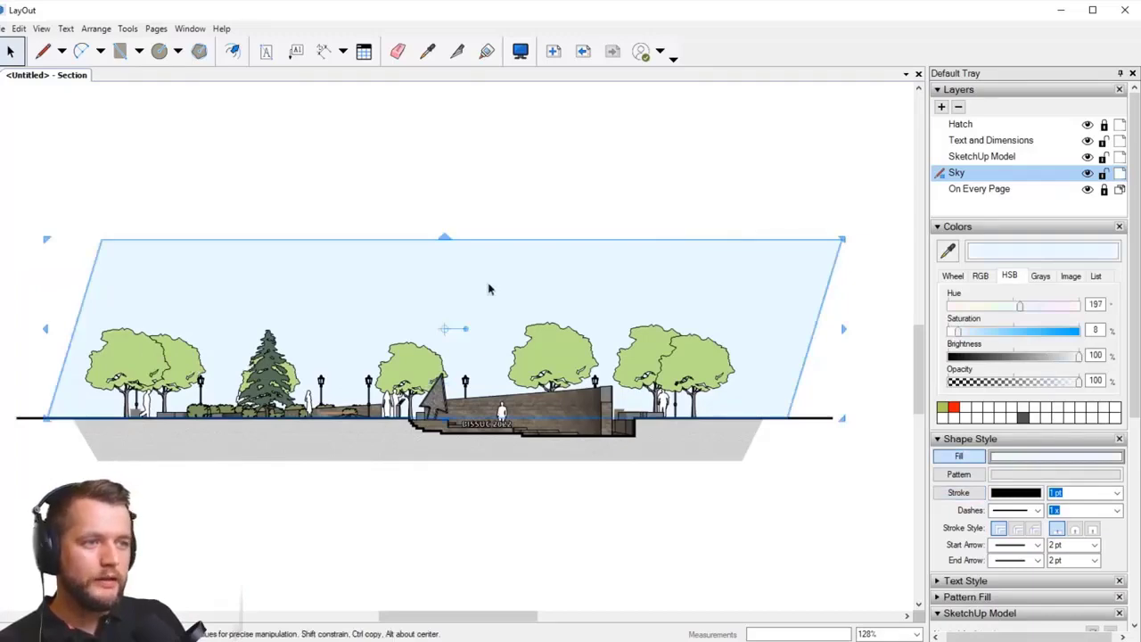
pyautogui.scroll(2, 455, 322)
pyautogui.scroll(3, 655, 534)
pyautogui.click(546, 558)
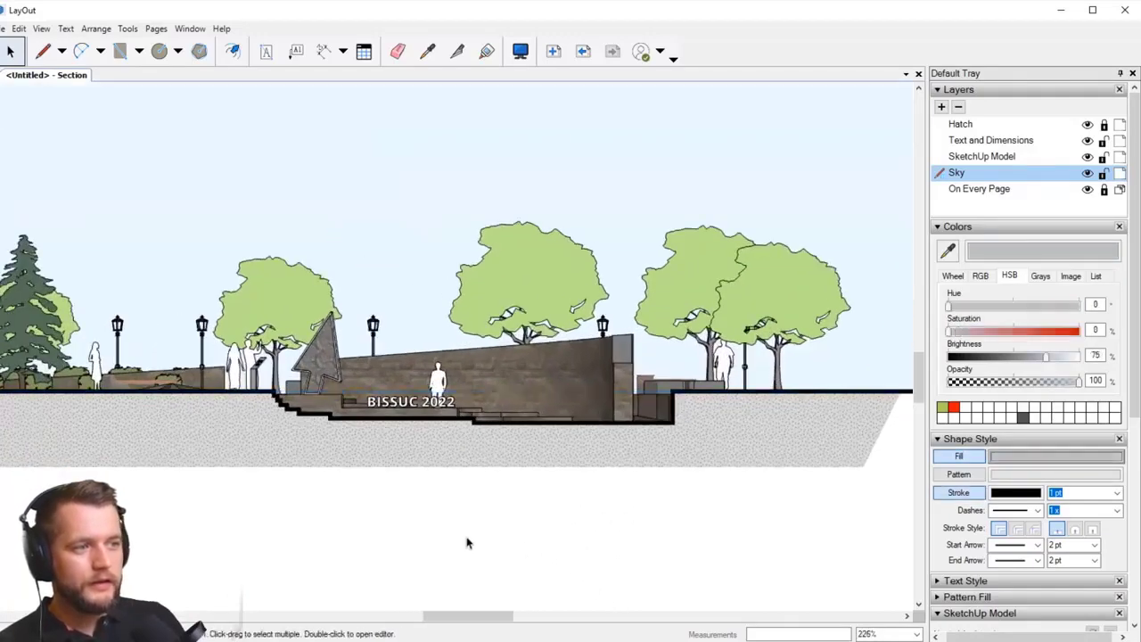
pyautogui.scroll(-5, 445, 517)
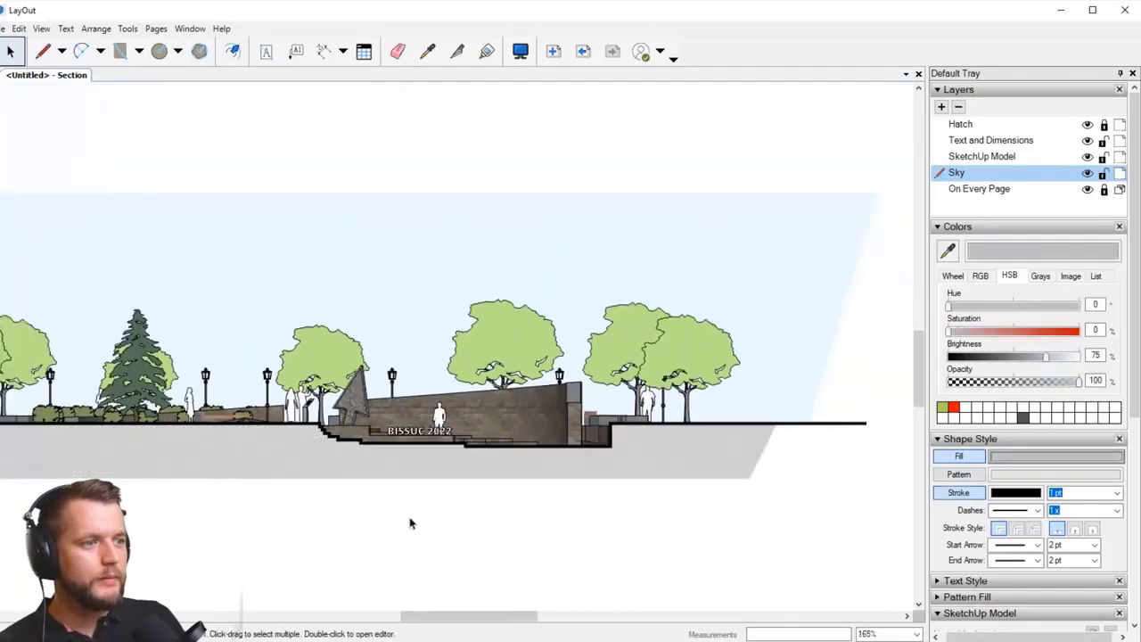
pyautogui.scroll(-3, 606, 392)
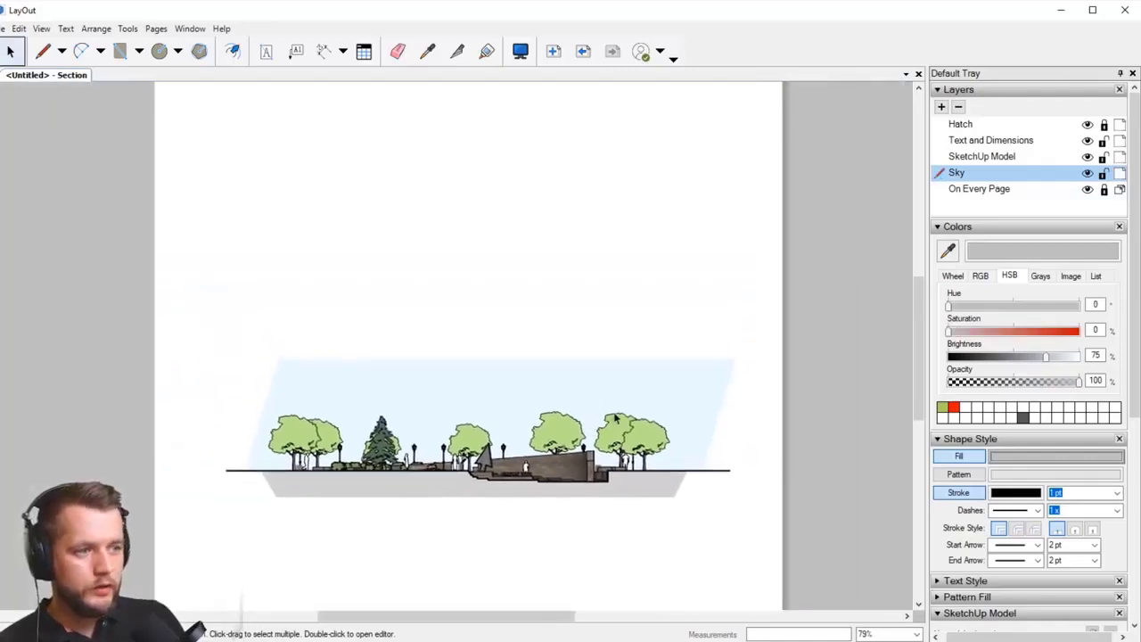
pyautogui.moveTo(616, 386); pyautogui.dragTo(614, 414, button='middle')
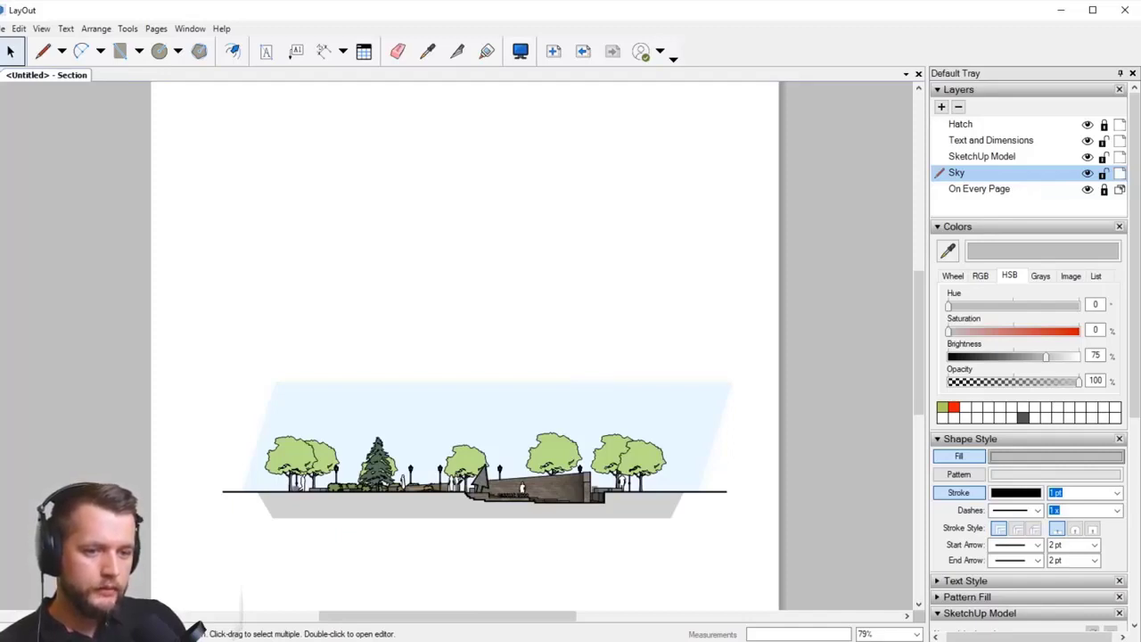
# Step: Switch to SketchUp and make the Base tag visible in the Sundial Model
pyautogui.hotkey('alt', 'Tab')
pyautogui.click(561, 368)
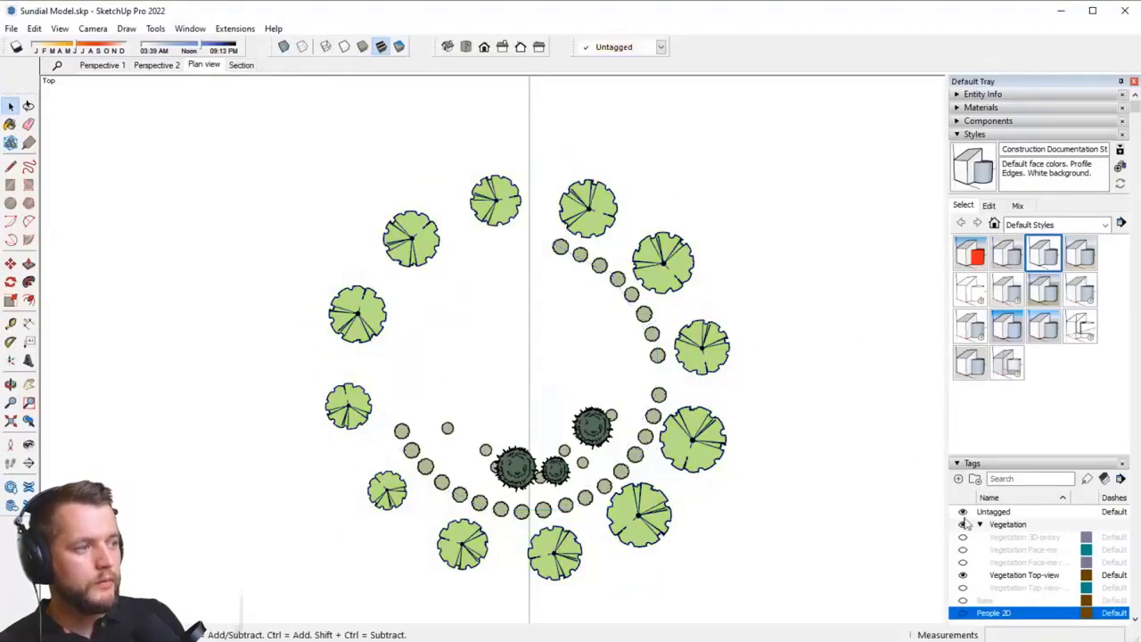
pyautogui.scroll(-3, 971, 562)
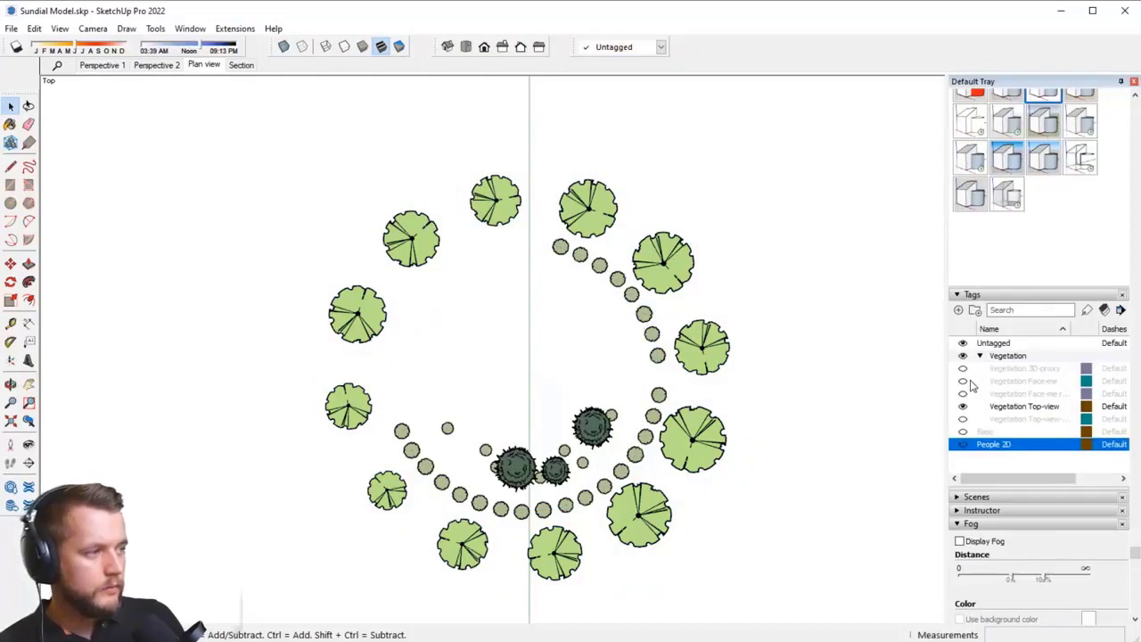
pyautogui.click(962, 433)
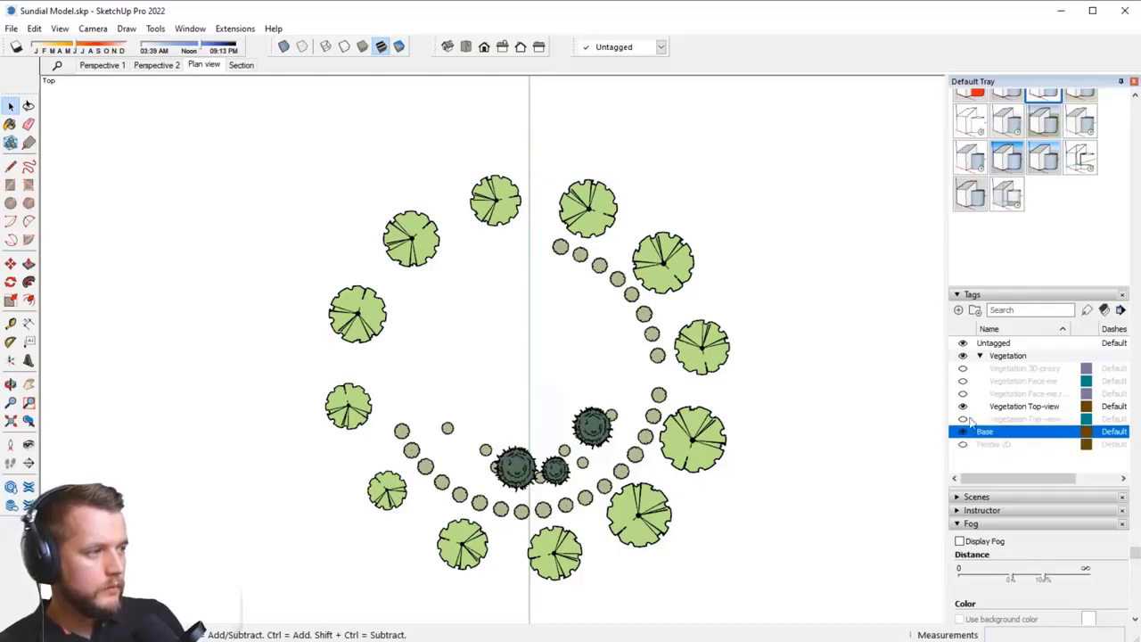
pyautogui.click(963, 431)
# Step: Change the camera from parallel projection to Perspective and view the arrow sculpture from an oblique angle
pyautogui.moveTo(851, 424); pyautogui.dragTo(543, 352, button='middle')
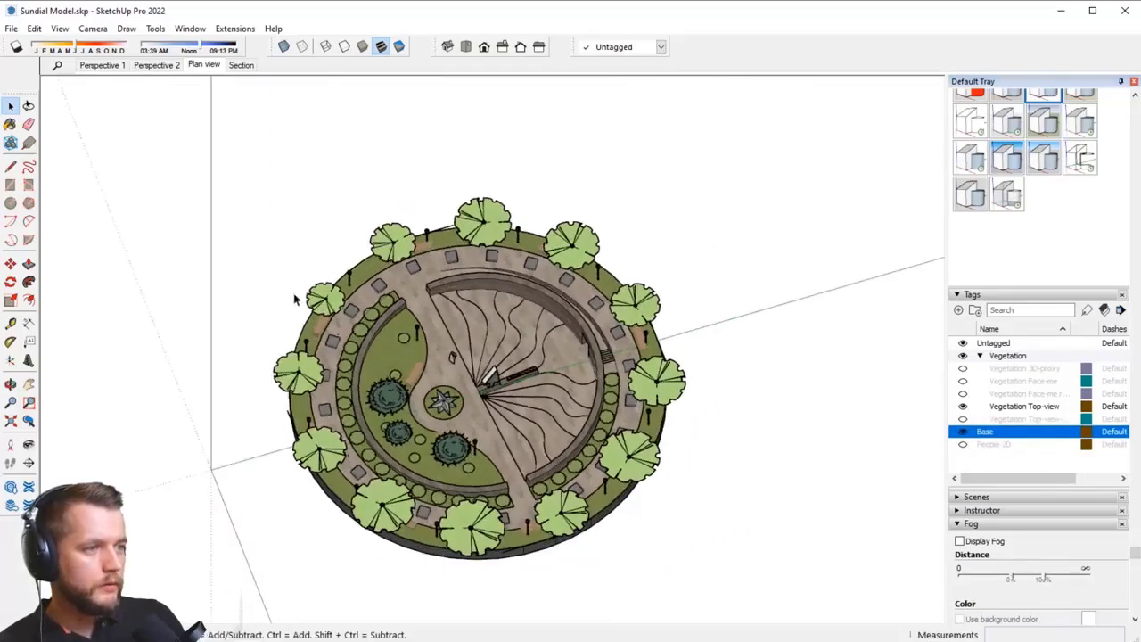
pyautogui.scroll(6, 499, 374)
pyautogui.click(93, 29)
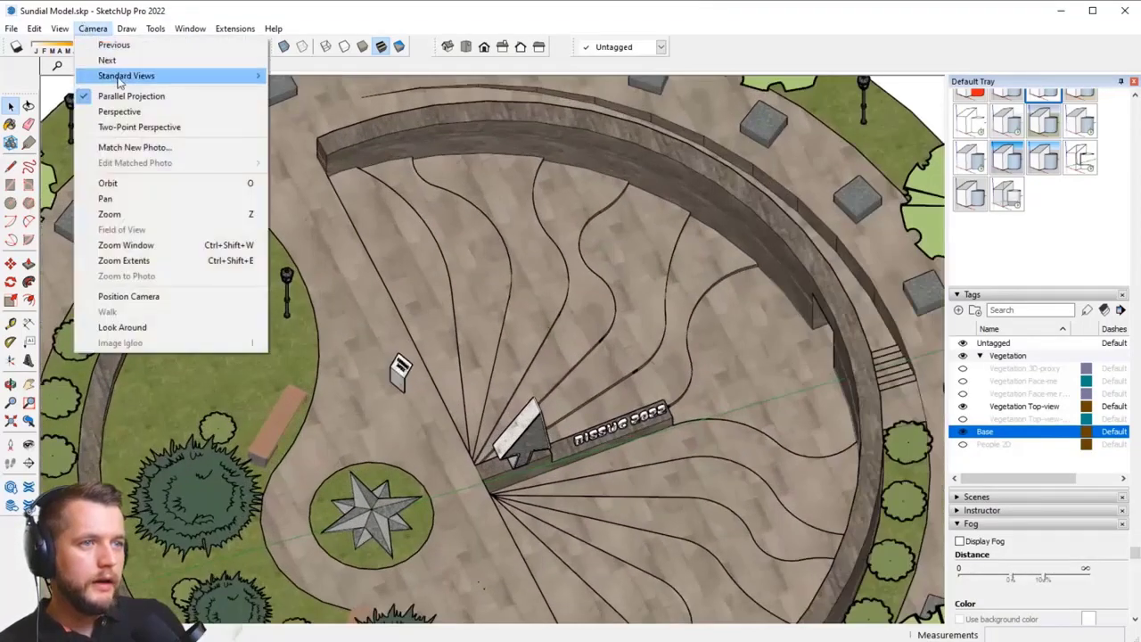
pyautogui.click(138, 112)
pyautogui.scroll(3, 560, 378)
pyautogui.moveTo(559, 481); pyautogui.dragTo(549, 363, button='middle')
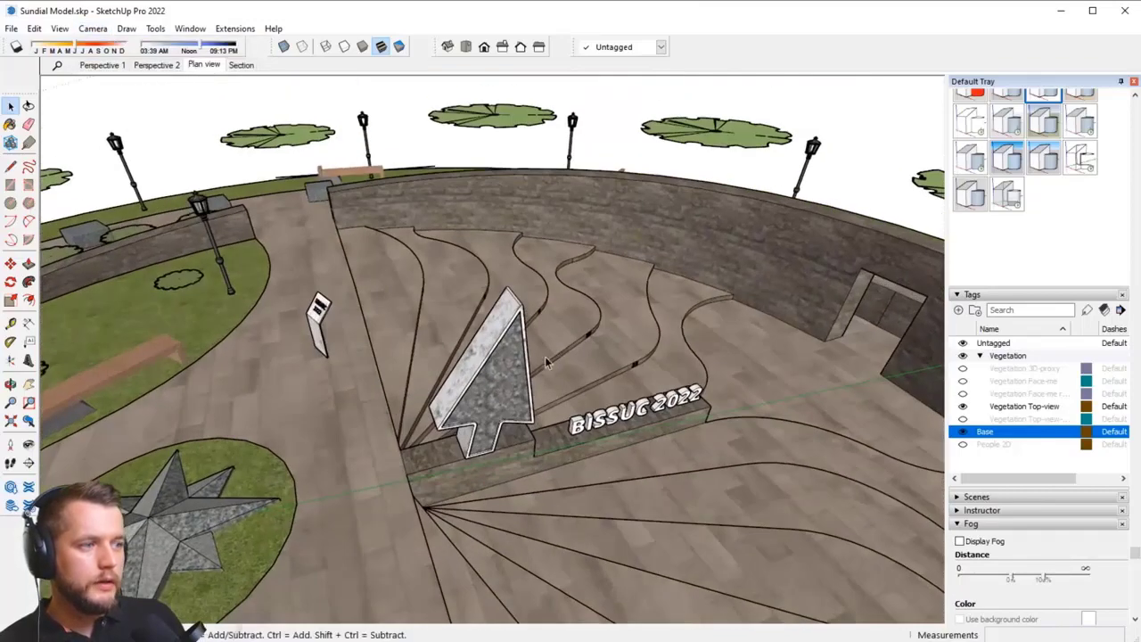
# Step: Convert the arrow sculpture group into a component with the definition name "Sundial sculpure"
pyautogui.click(510, 377)
pyautogui.moveTo(496, 440); pyautogui.dragTo(443, 367, button='middle')
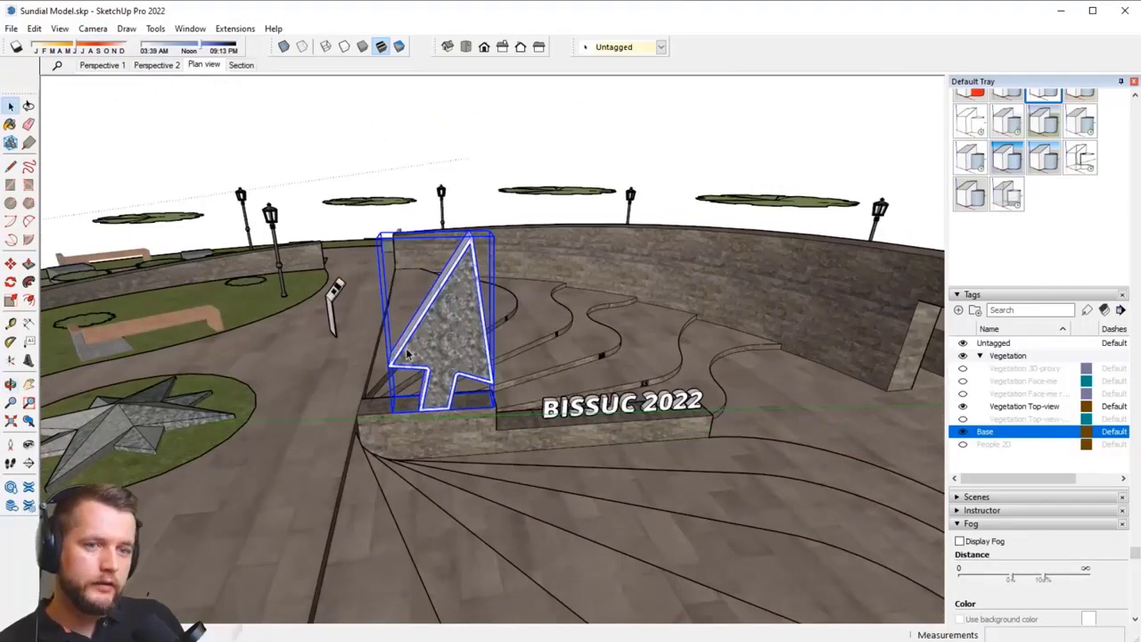
pyautogui.rightClick(439, 300)
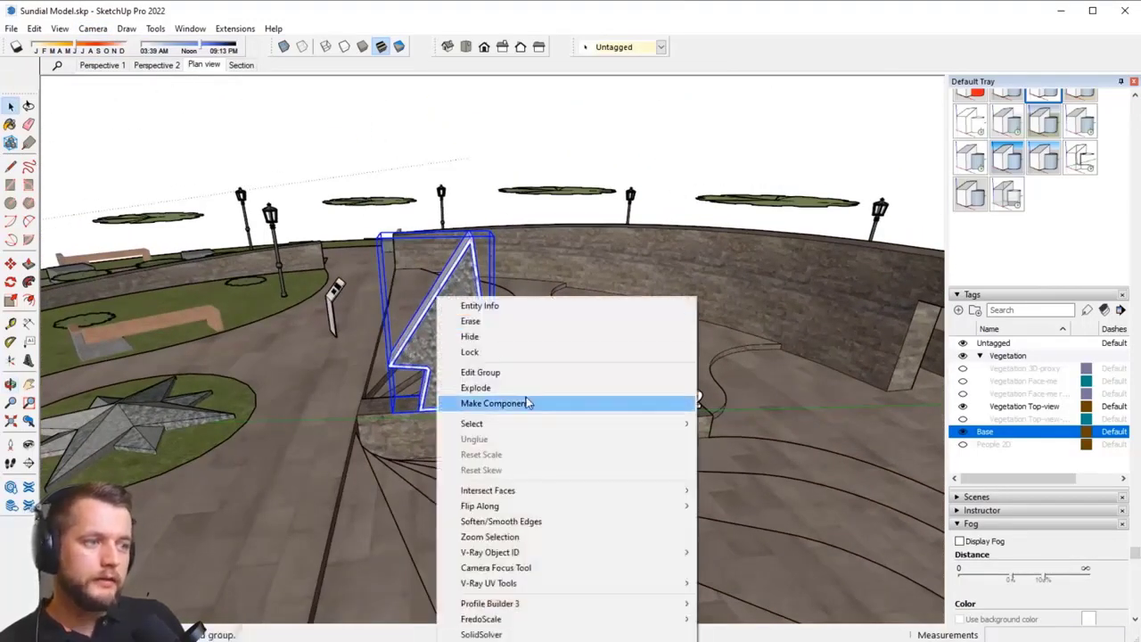
pyautogui.click(424, 367)
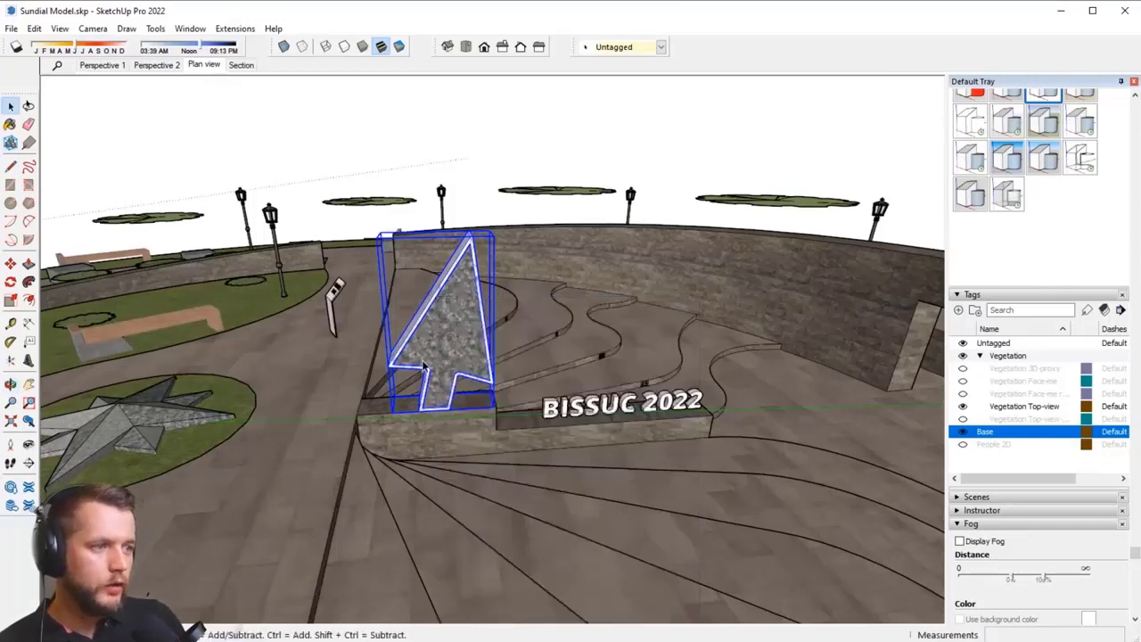
pyautogui.rightClick(435, 335)
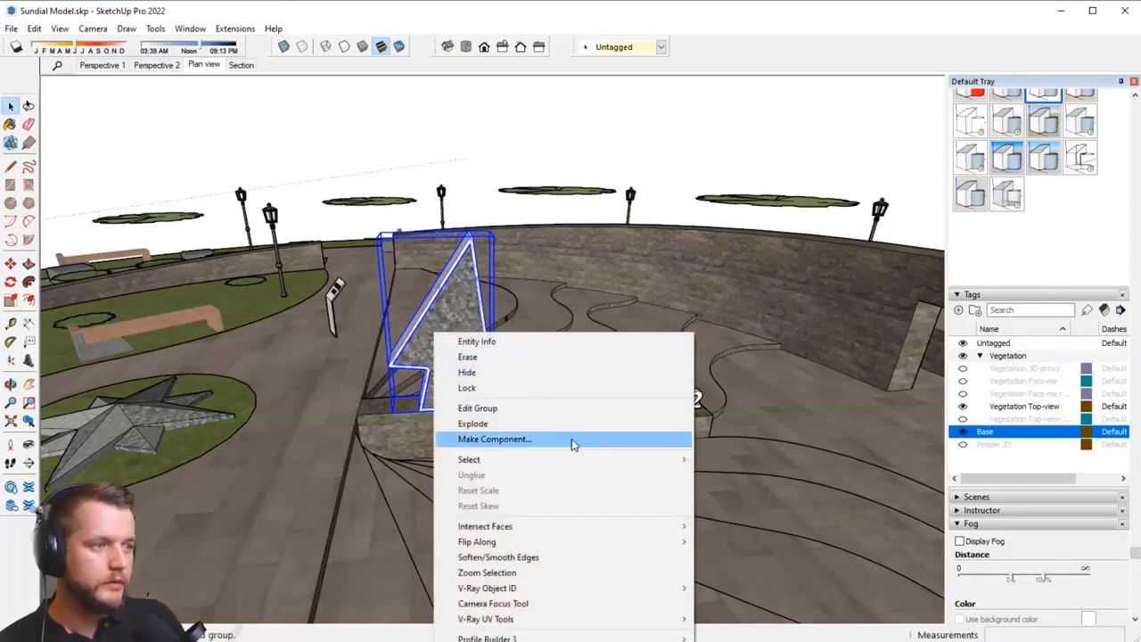
pyautogui.click(500, 440)
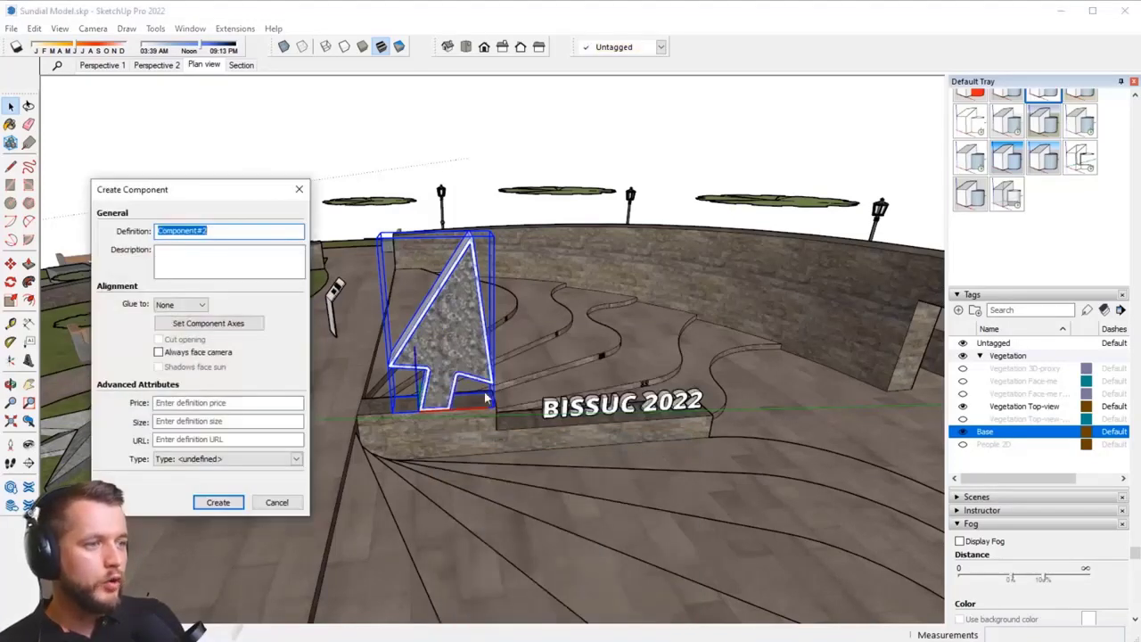
pyautogui.write('Syndie')
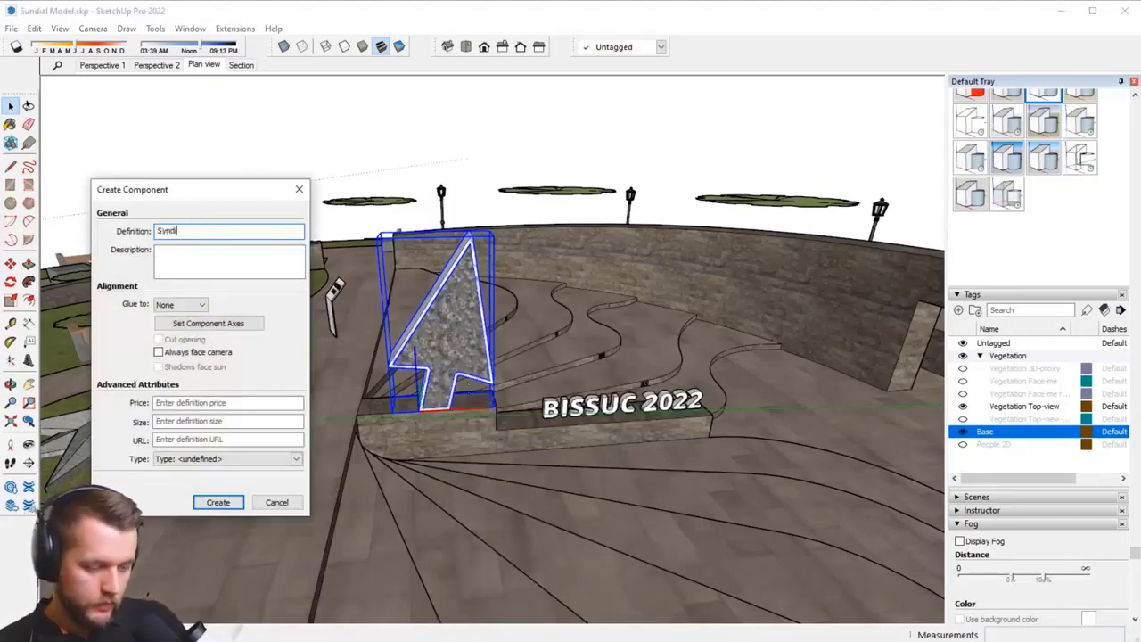
pyautogui.press('BackSpace')
pyautogui.press('BackSpace')
pyautogui.press('BackSpace')
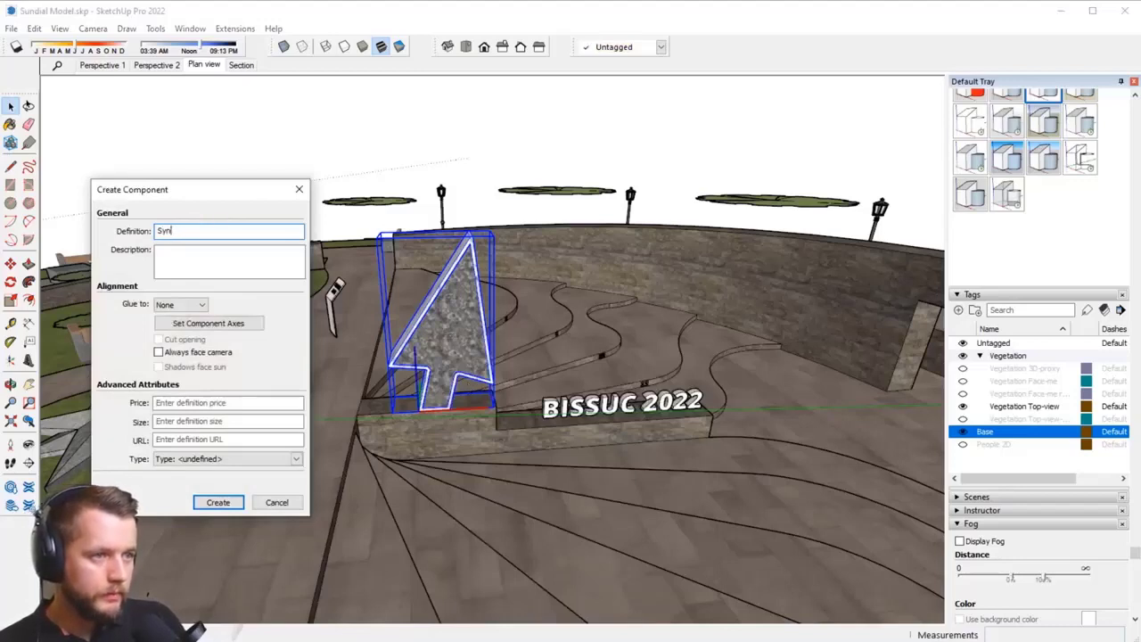
pyautogui.press('BackSpace')
pyautogui.write('un')
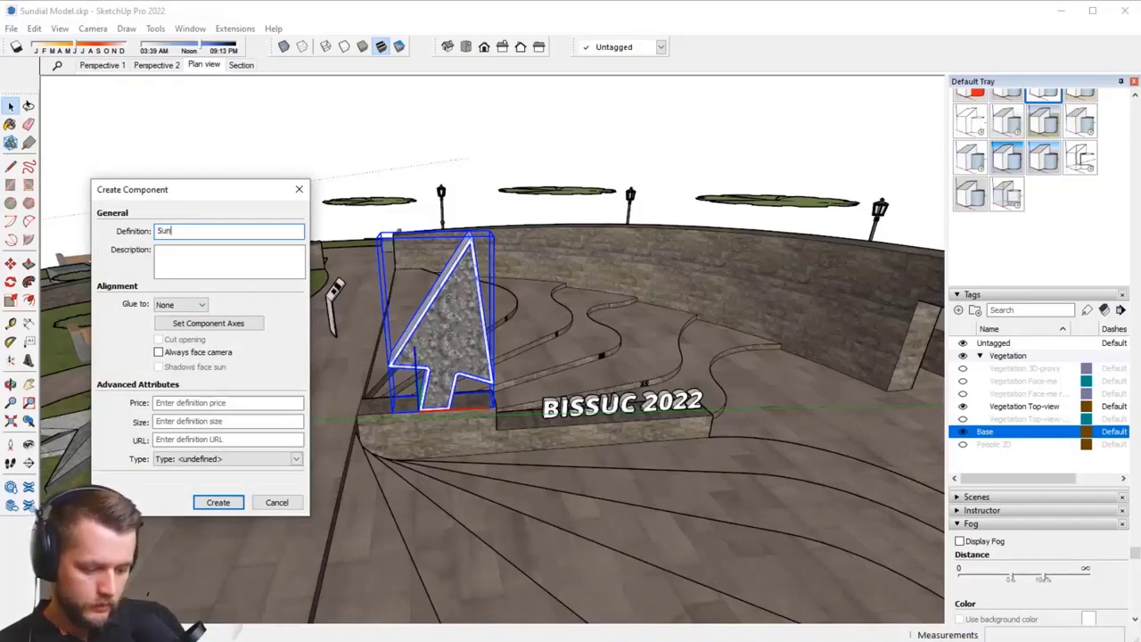
pyautogui.write('dial')
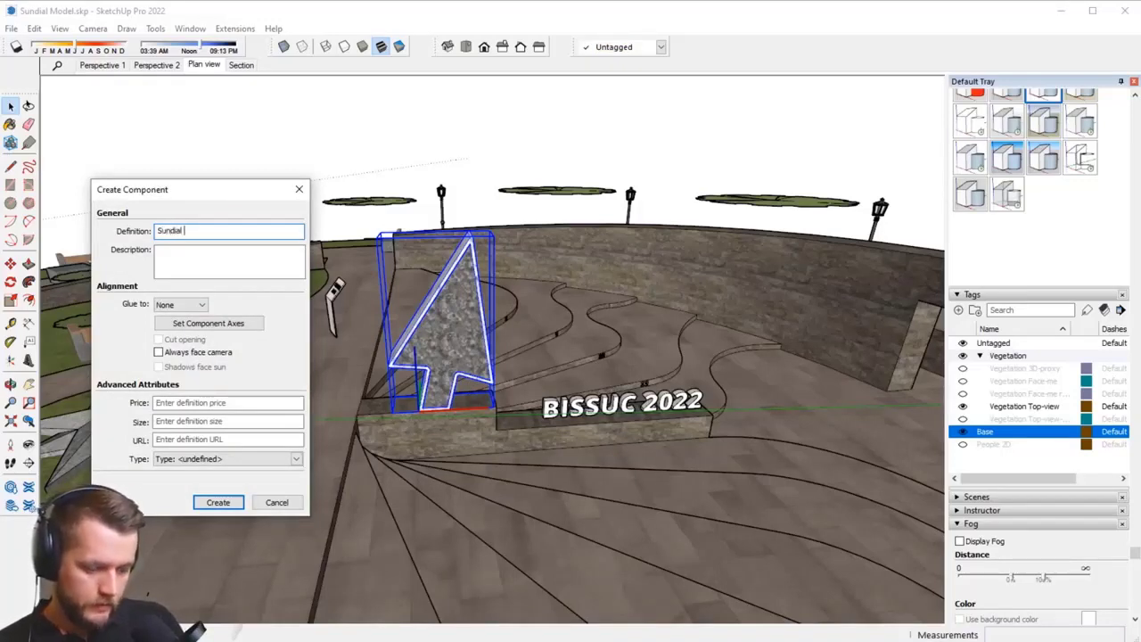
pyautogui.write(' scul')
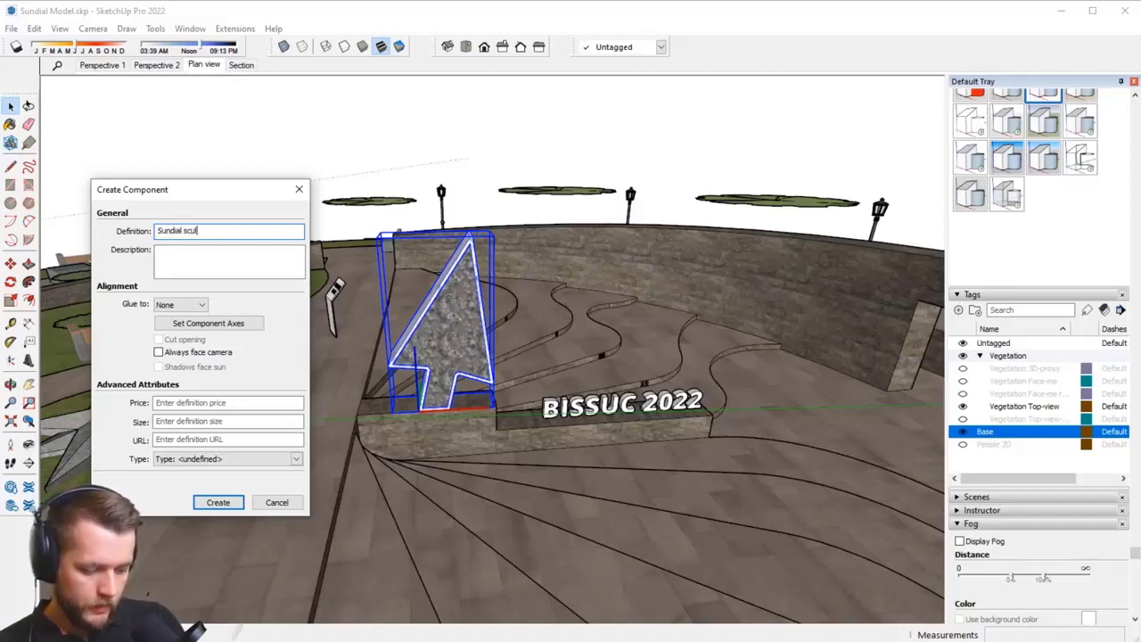
pyautogui.write('pture')
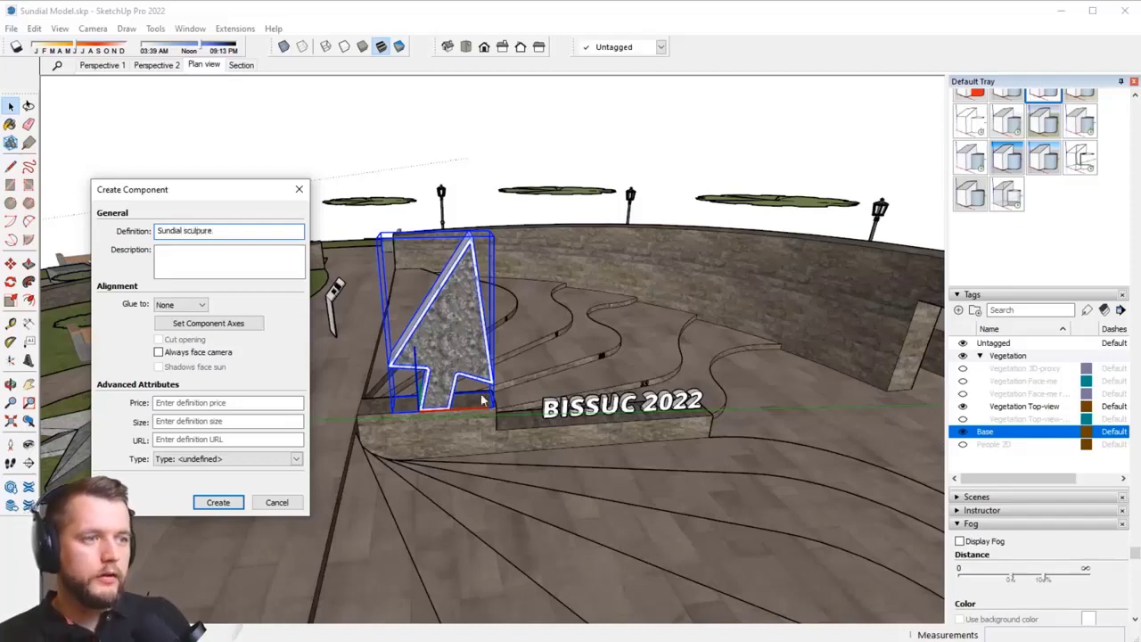
pyautogui.click(218, 502)
# Step: Save the arrow sculpture component to the Desktop as the separate file Sundial sculpure.skp
pyautogui.moveTo(446, 339); pyautogui.dragTo(472, 381, button='middle')
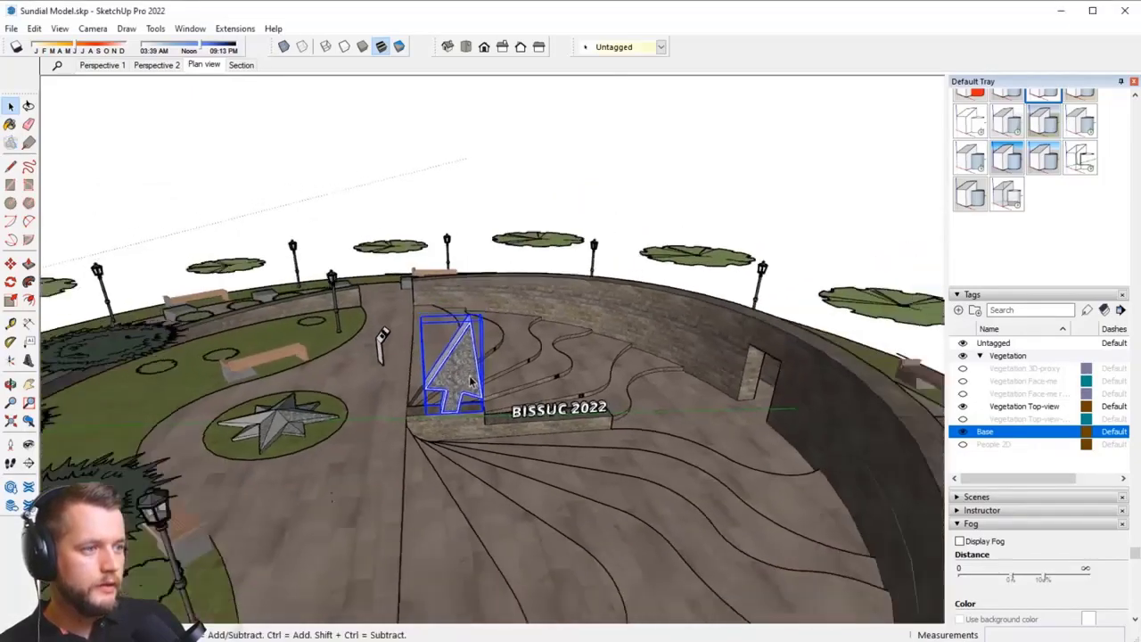
pyautogui.scroll(-5, 464, 378)
pyautogui.moveTo(535, 397); pyautogui.dragTo(495, 478, button='middle')
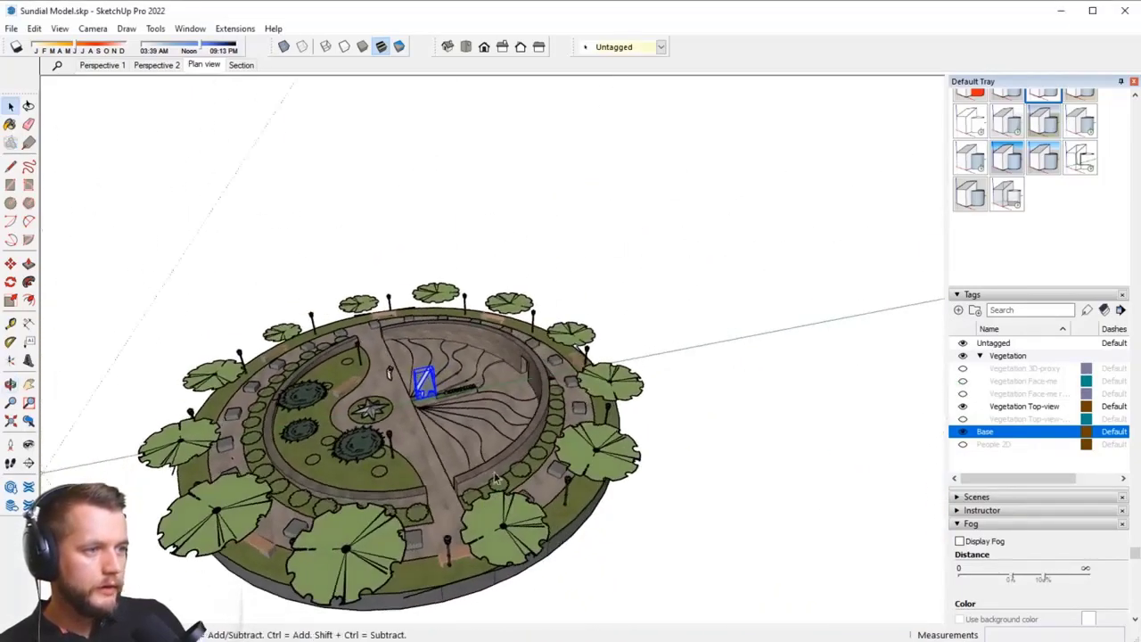
pyautogui.scroll(10, 424, 382)
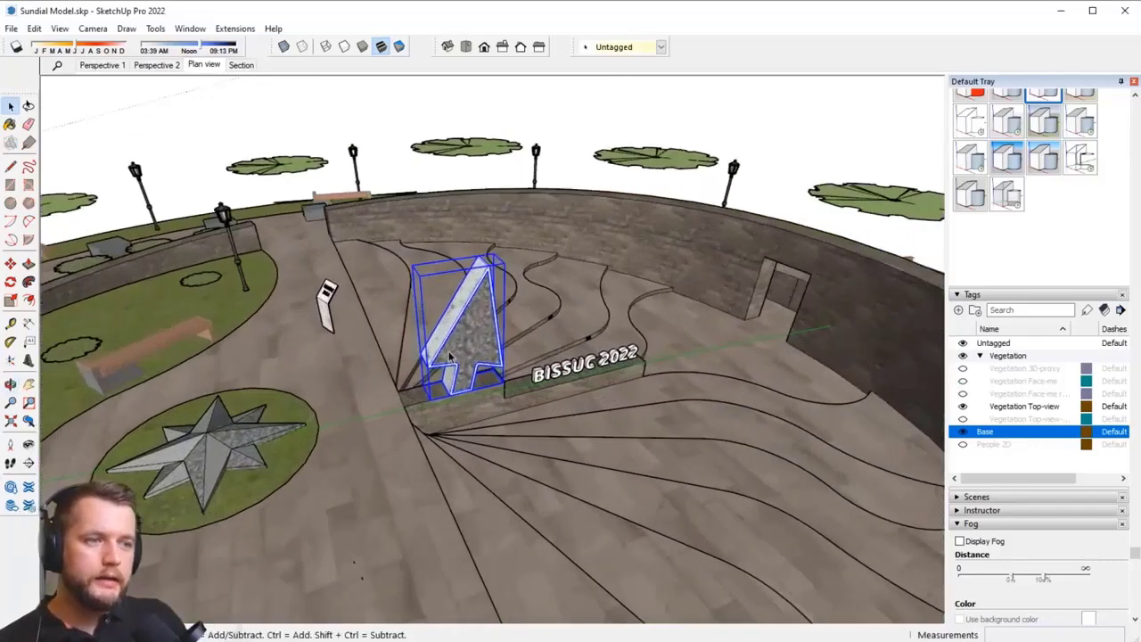
pyautogui.rightClick(455, 331)
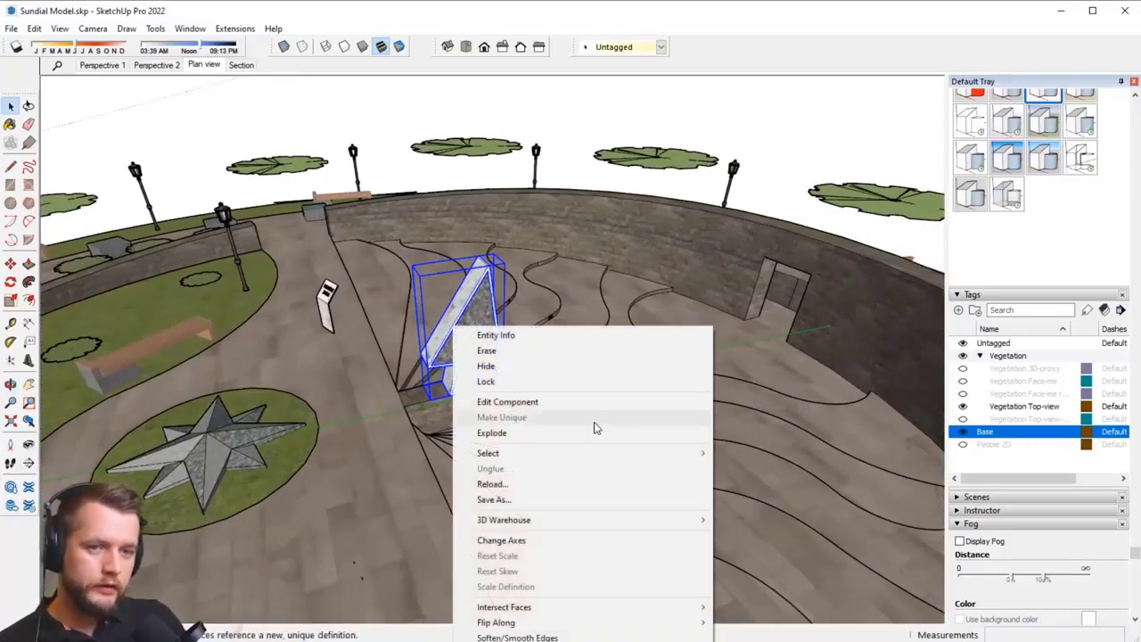
pyautogui.click(626, 505)
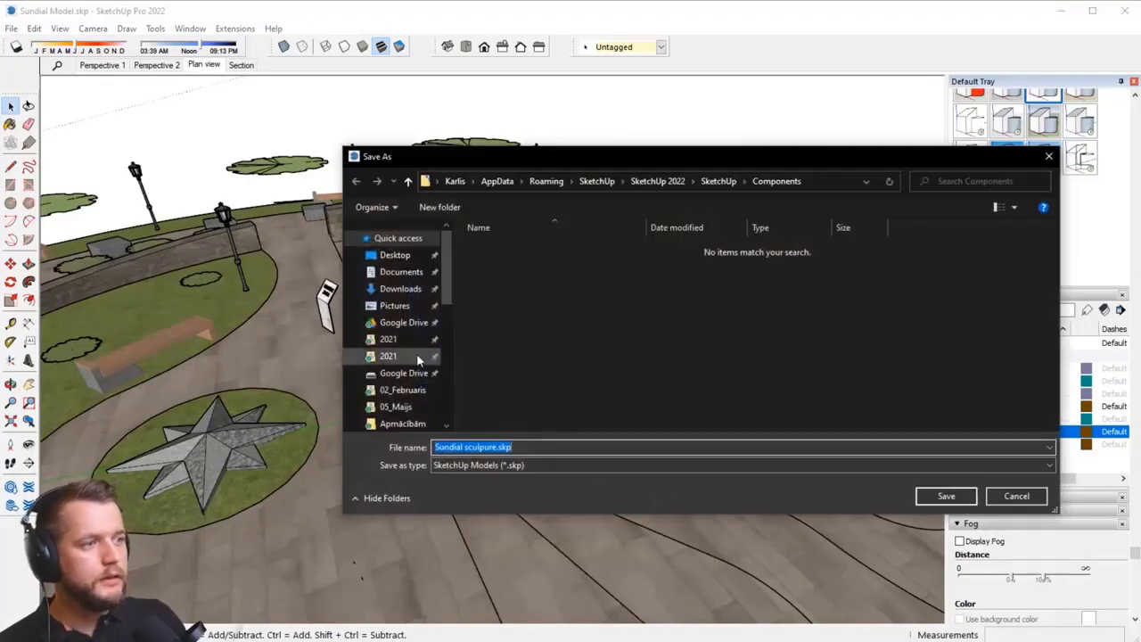
pyautogui.click(396, 256)
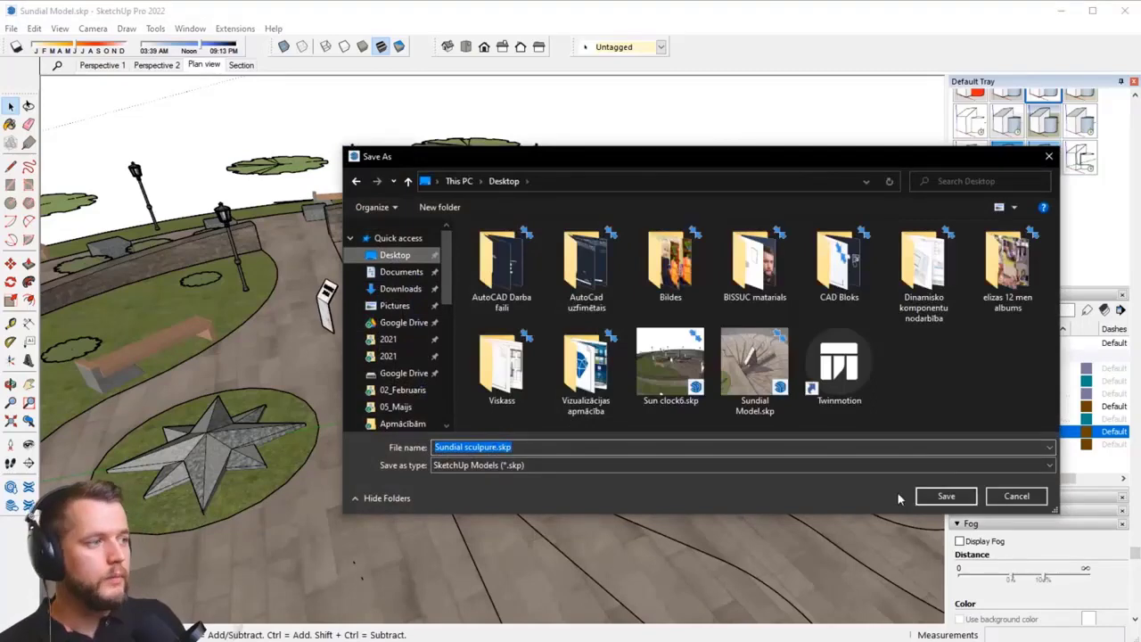
pyautogui.click(943, 497)
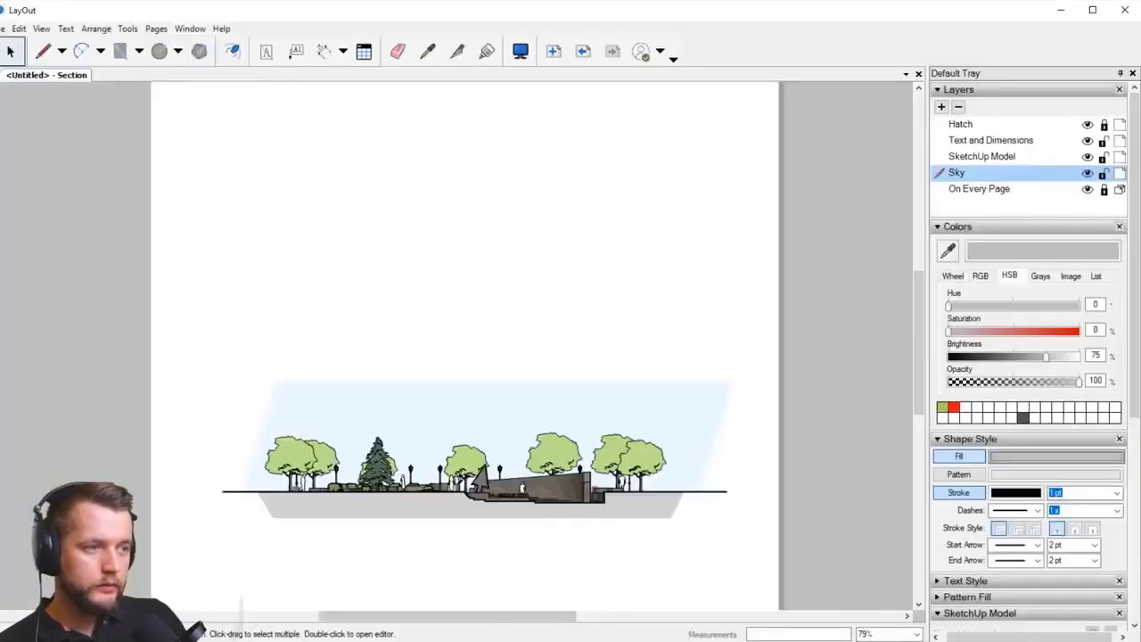
# Step: Switch to LayOut, insert Sundial sculpure.skp from the Desktop, and move its viewport up above the park section
pyautogui.scroll(-2, 458, 338)
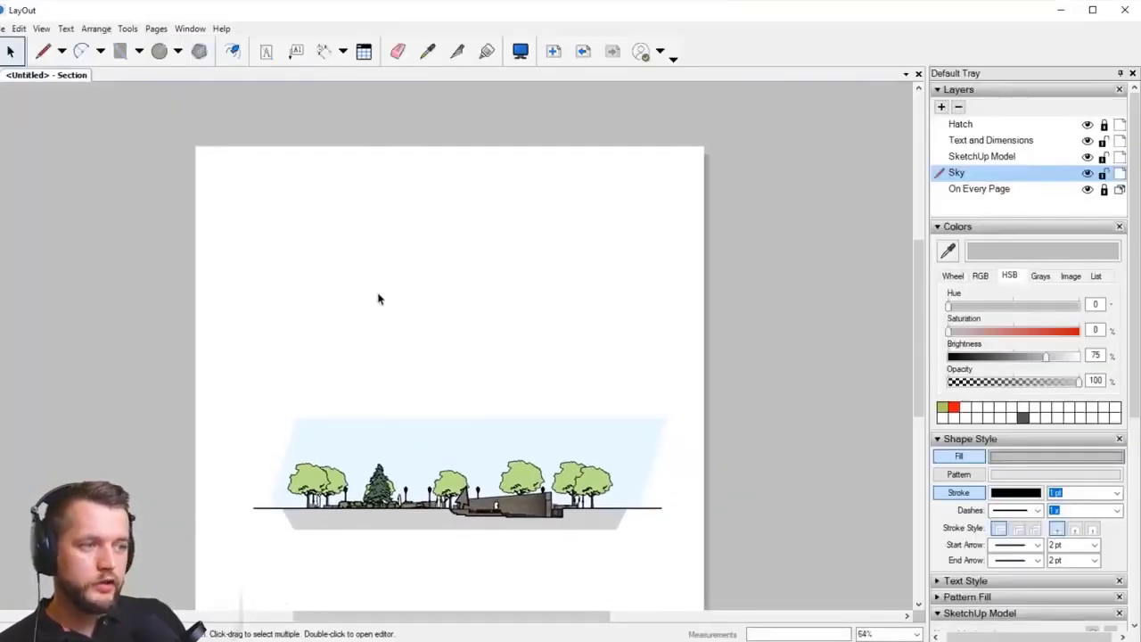
pyautogui.scroll(1, 465, 364)
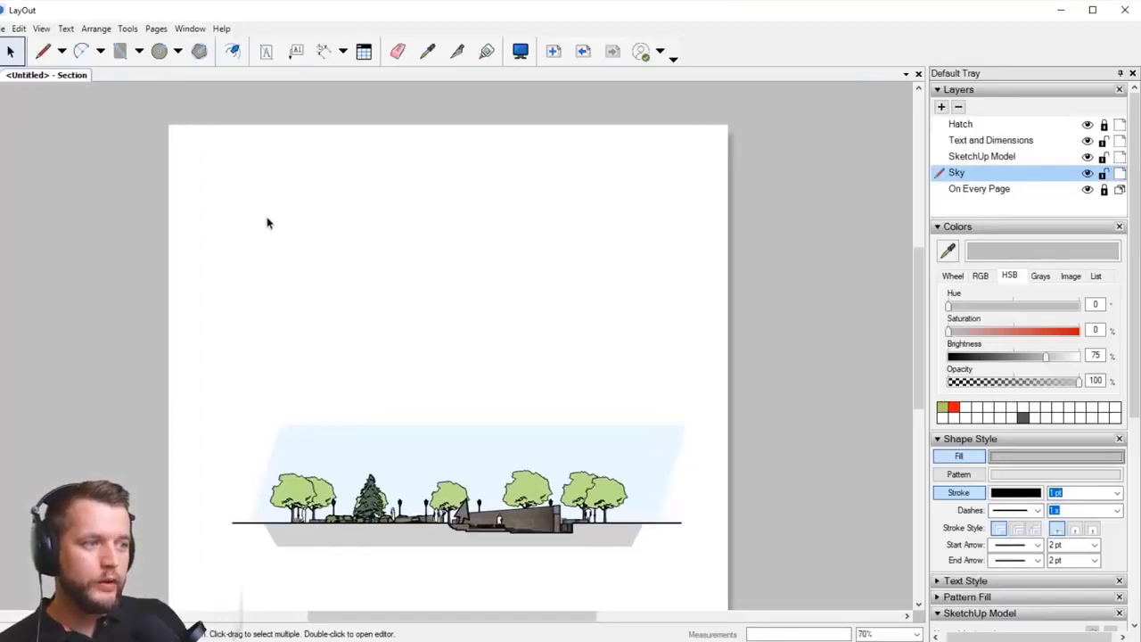
pyautogui.click(3, 29)
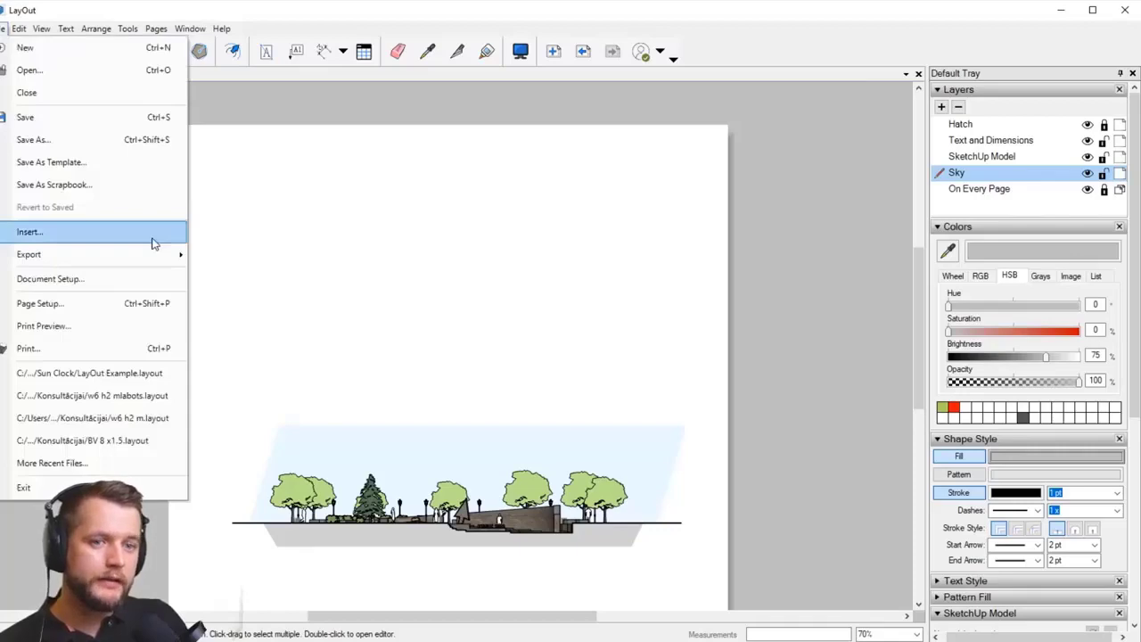
pyautogui.click(152, 243)
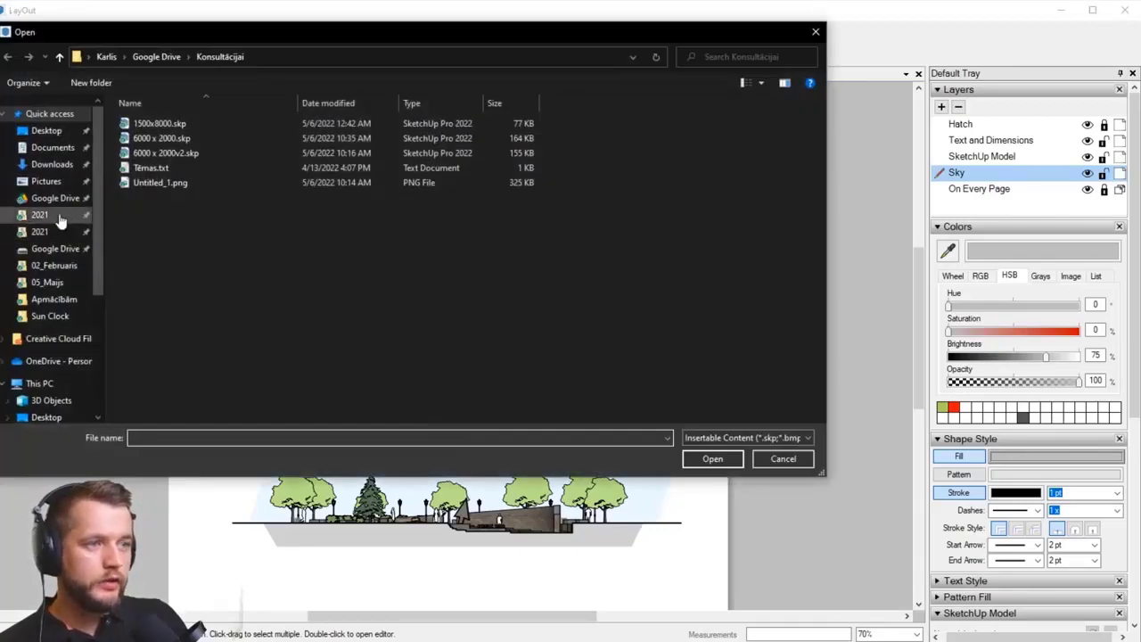
pyautogui.click(45, 130)
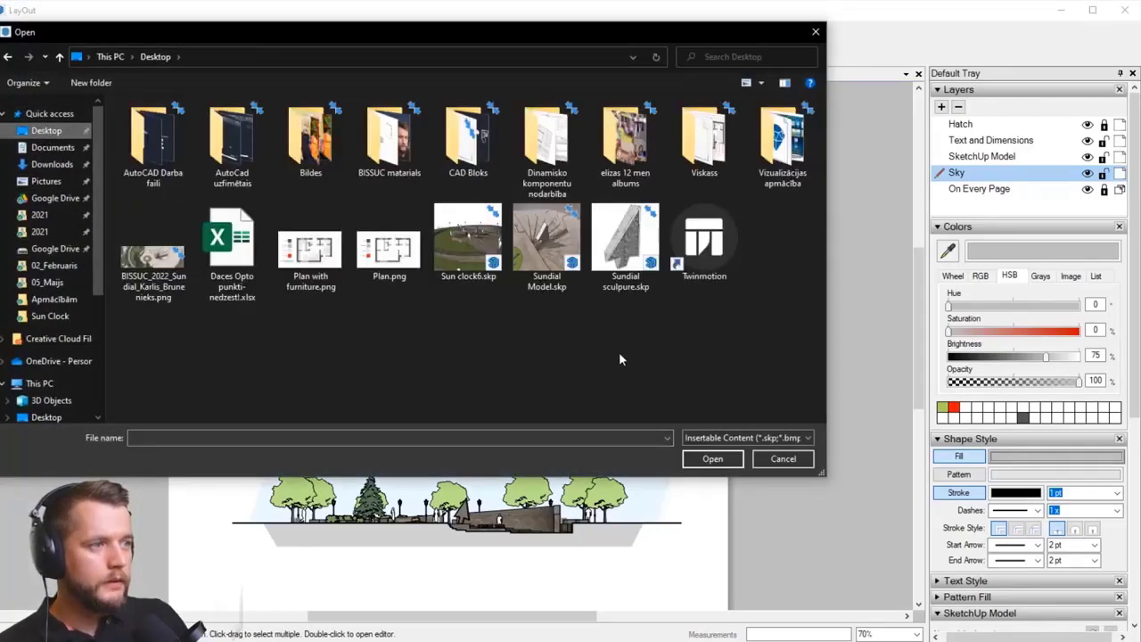
pyautogui.doubleClick(618, 252)
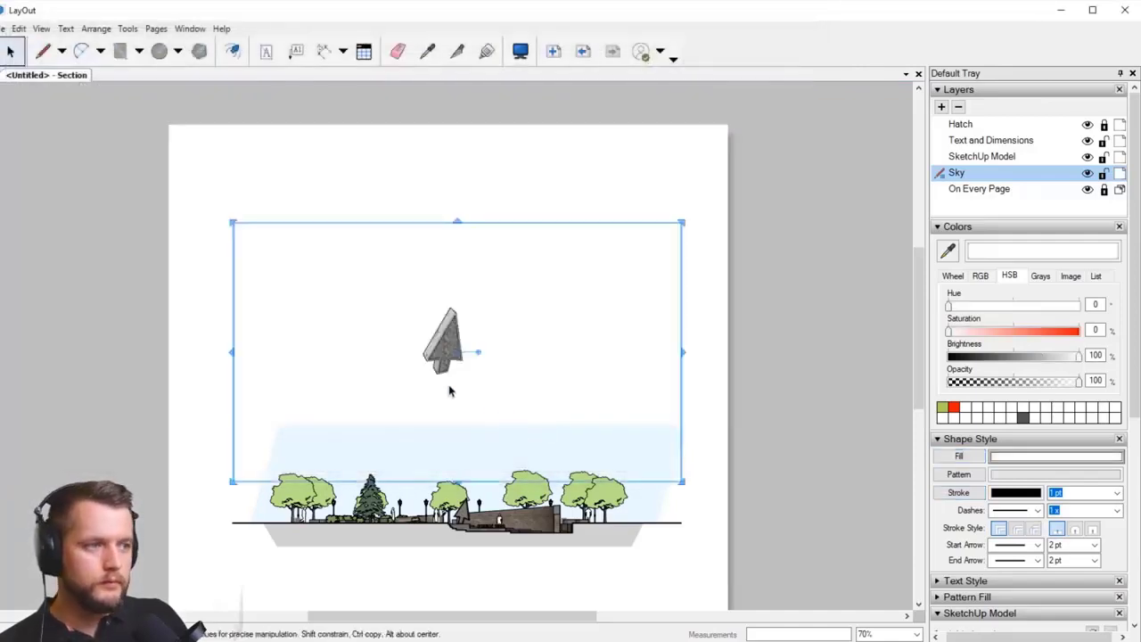
pyautogui.scroll(1, 449, 390)
pyautogui.moveTo(428, 340)
pyautogui.mouseDown()
pyautogui.moveTo(447, 272)
pyautogui.moveTo(434, 271)
pyautogui.mouseUp()
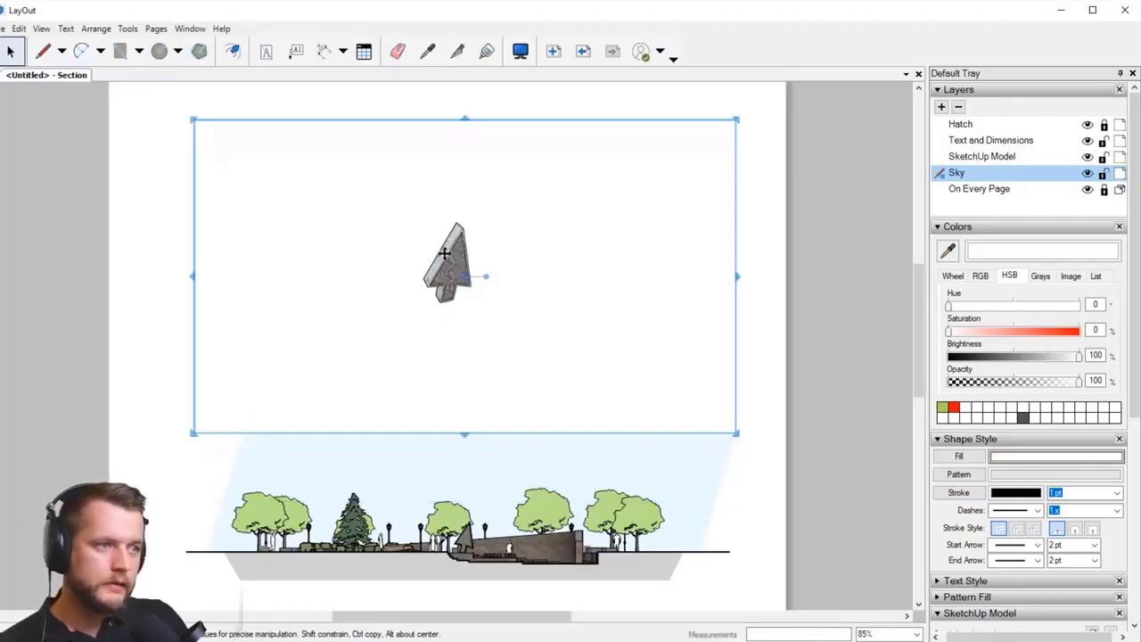
# Step: Enable shadows for the sculpture viewport
pyautogui.click(984, 230)
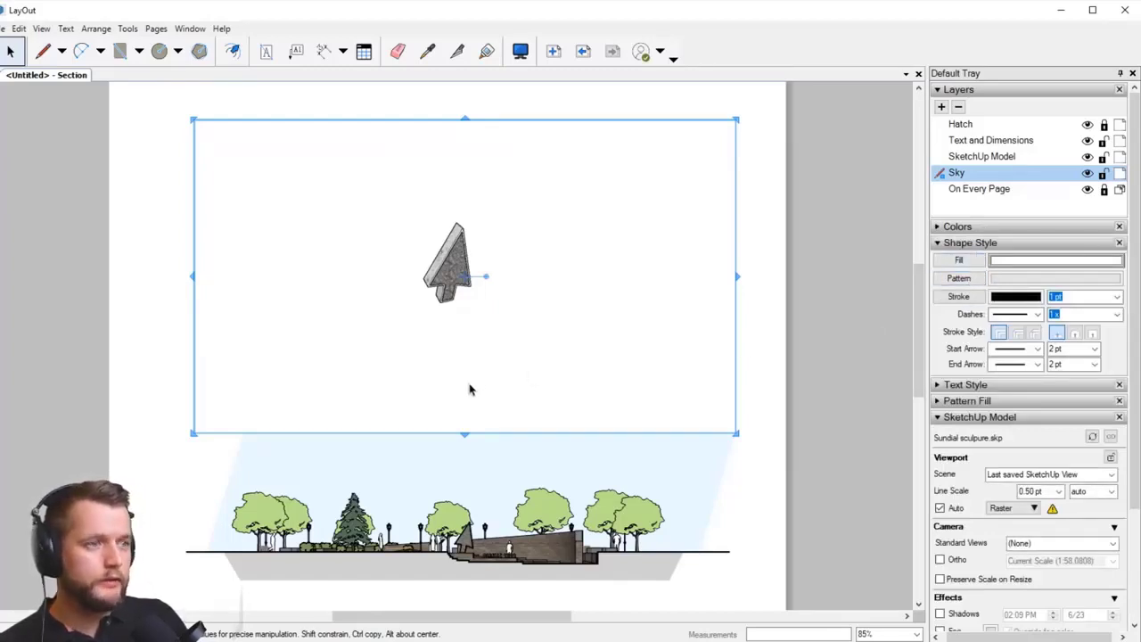
pyautogui.click(979, 244)
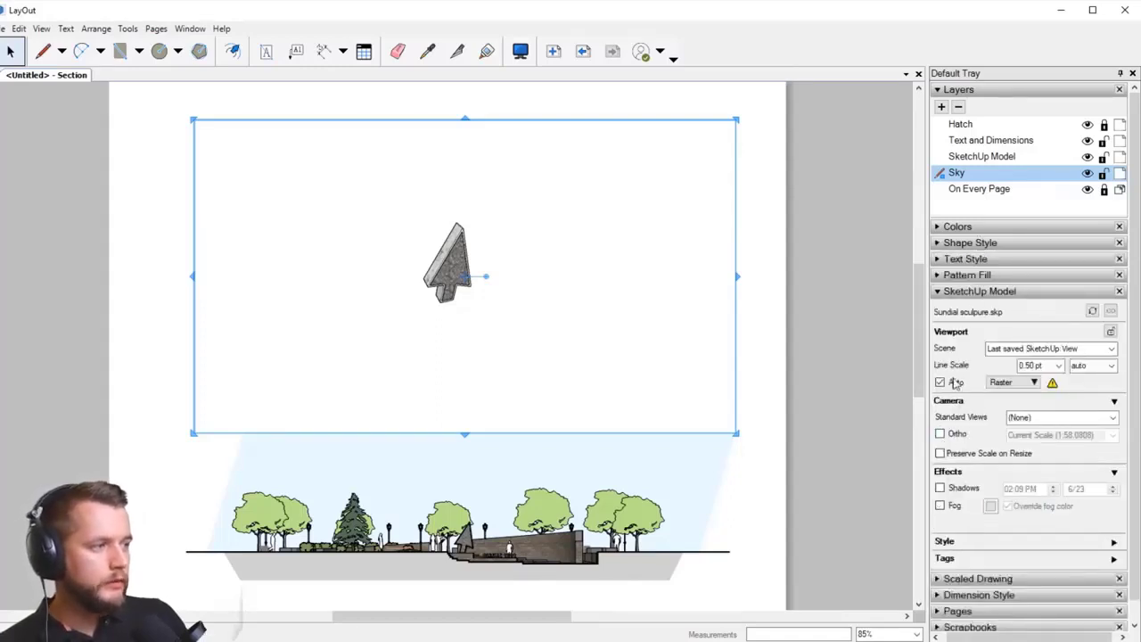
pyautogui.click(940, 488)
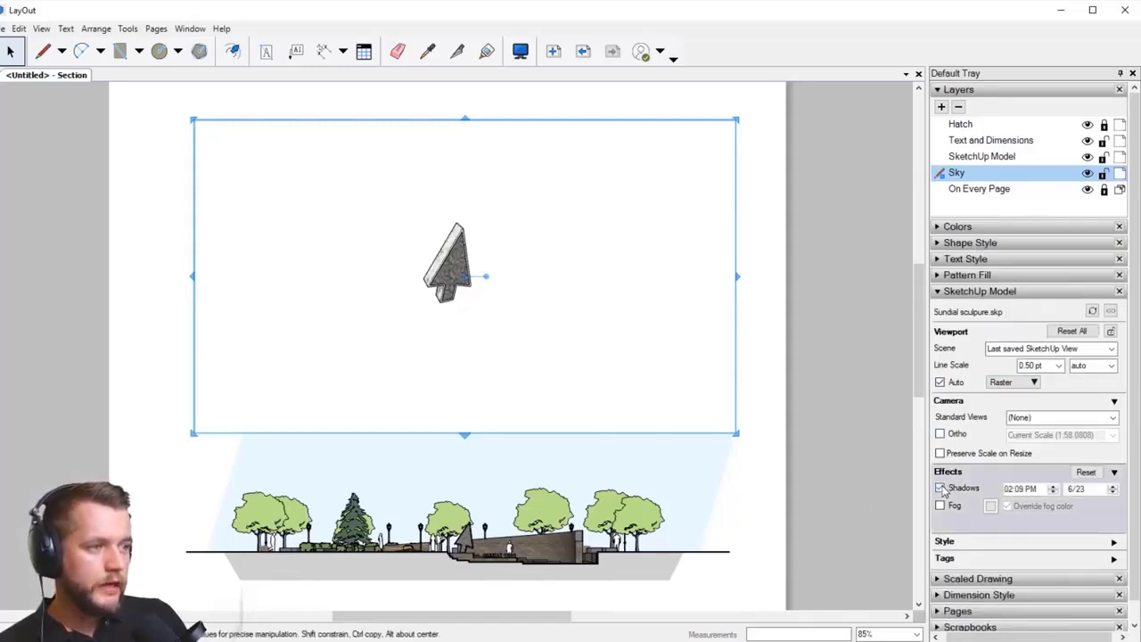
# Step: Adjust the camera inside the sculpture viewport to show the arrow larger and from an oblique front angle
pyautogui.doubleClick(448, 263)
pyautogui.moveTo(447, 263)
pyautogui.mouseDown()
pyautogui.moveTo(580, 297)
pyautogui.moveTo(369, 268)
pyautogui.moveTo(692, 323)
pyautogui.mouseUp()
pyautogui.click(807, 253)
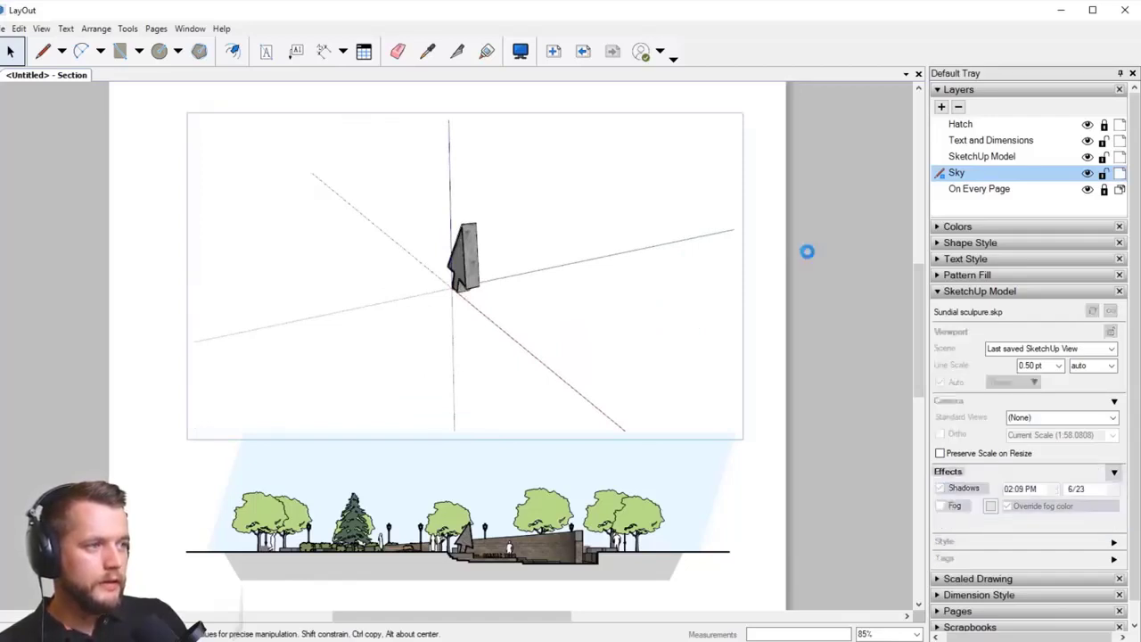
pyautogui.hscroll(-1, 482, 283)
pyautogui.doubleClick(482, 284)
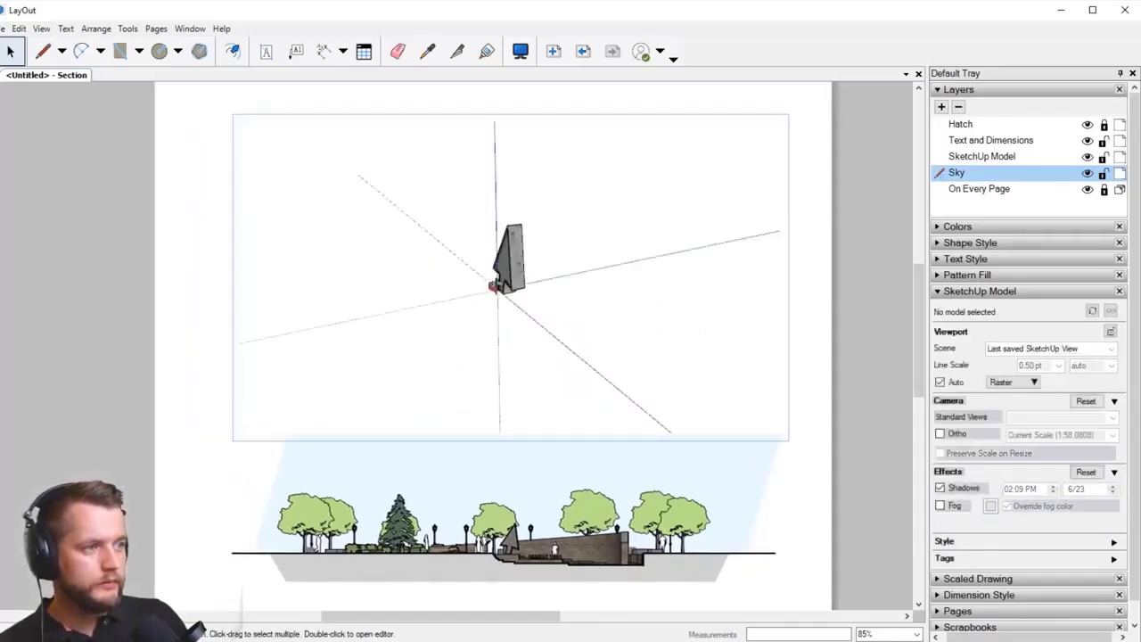
pyautogui.moveTo(484, 275)
pyautogui.mouseDown()
pyautogui.moveTo(827, 253)
pyautogui.moveTo(580, 359)
pyautogui.moveTo(548, 294)
pyautogui.moveTo(511, 267)
pyautogui.moveTo(506, 145)
pyautogui.moveTo(669, 214)
pyautogui.moveTo(648, 161)
pyautogui.moveTo(534, 268)
pyautogui.moveTo(438, 255)
pyautogui.moveTo(466, 260)
pyautogui.mouseUp()
pyautogui.click(857, 236)
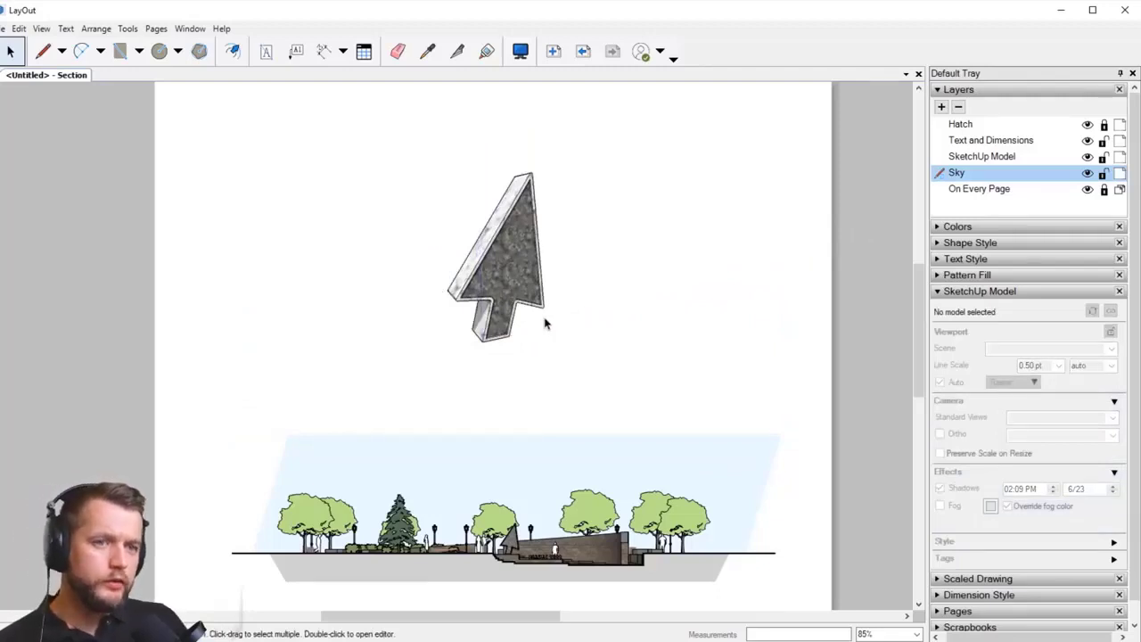
# Step: Select the sculpture viewport and display its SketchUp model settings
pyautogui.click(491, 255)
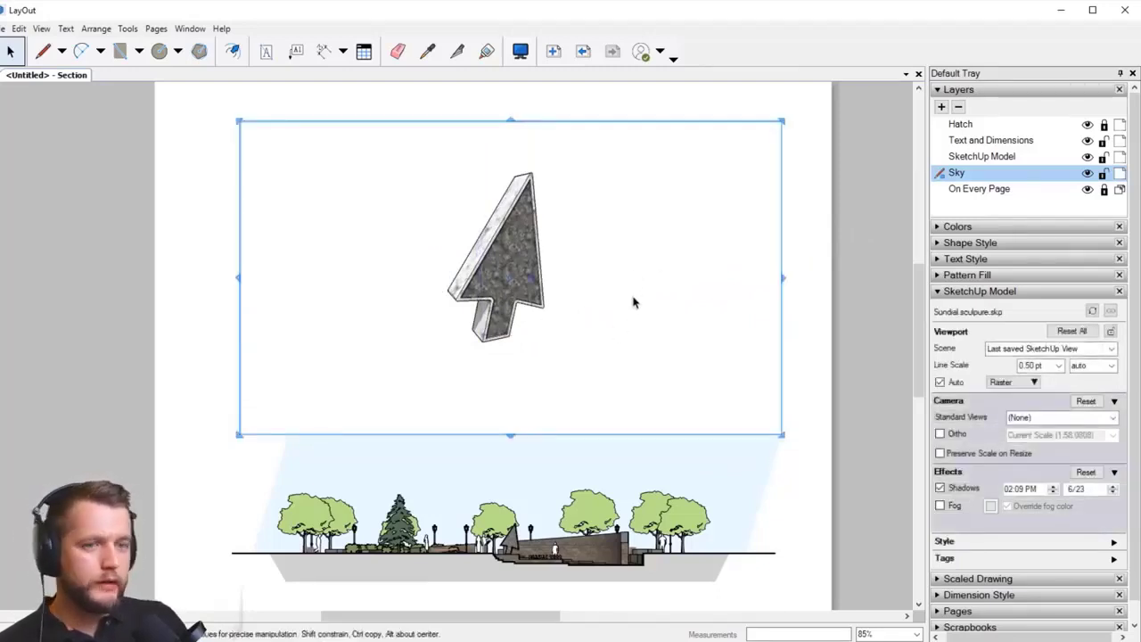
pyautogui.moveTo(631, 297); pyautogui.dragTo(603, 305, button='middle')
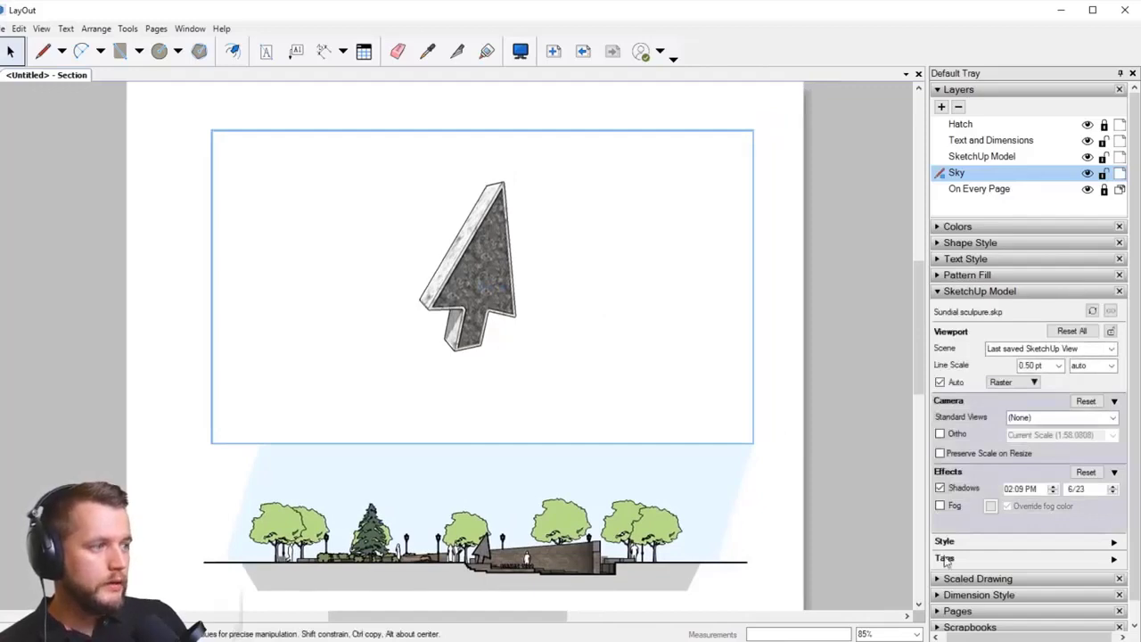
pyautogui.click(967, 297)
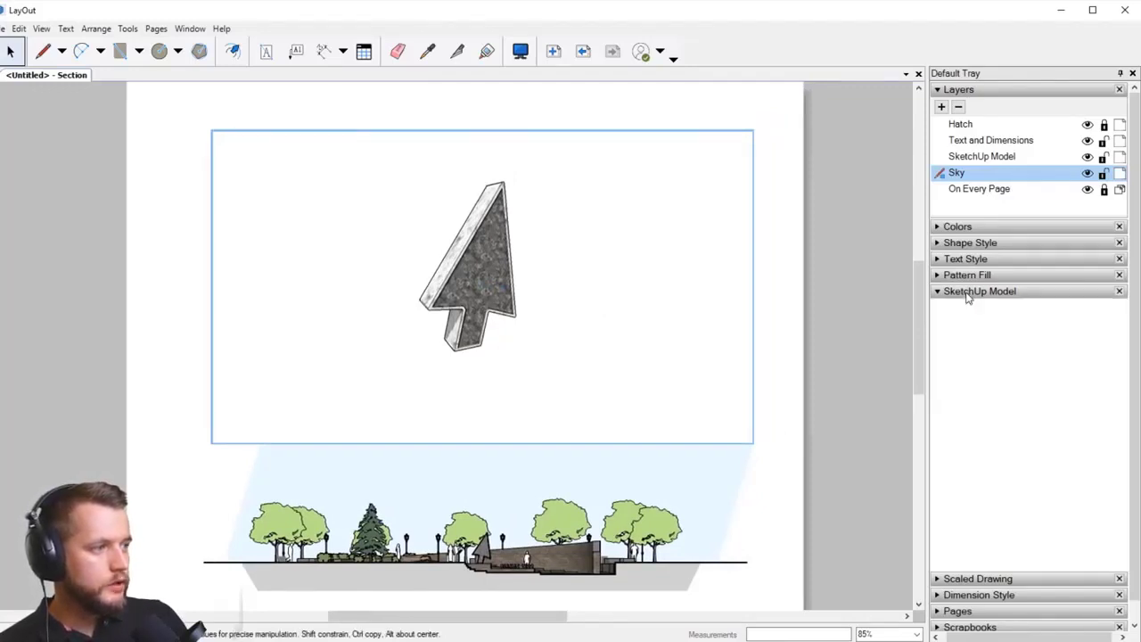
pyautogui.click(967, 297)
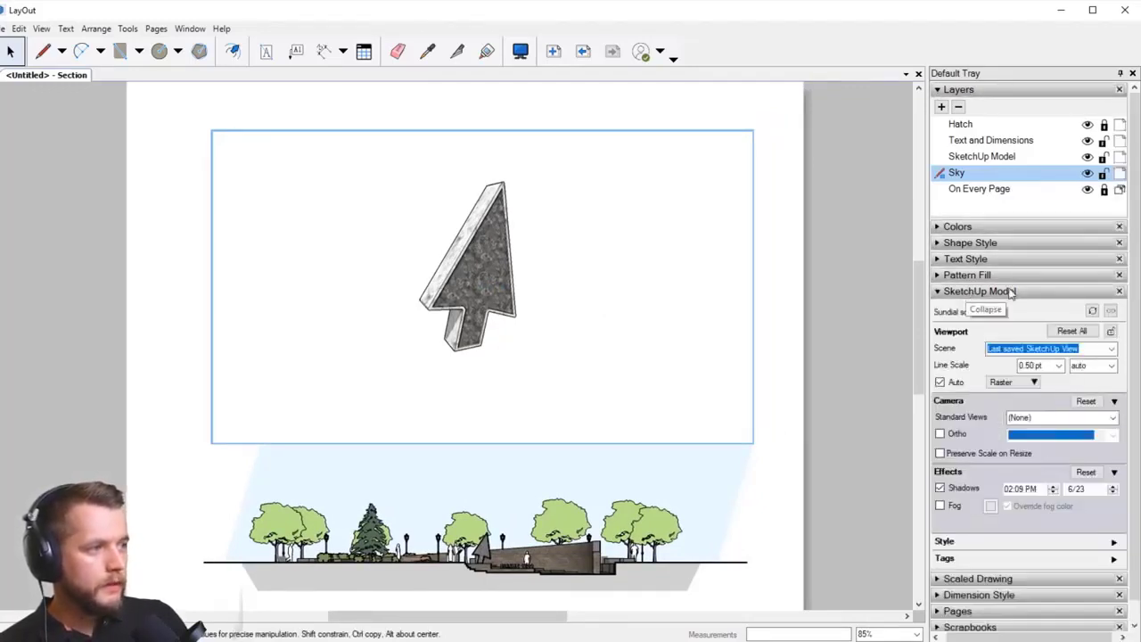
# Step: Set the sculpture viewport to Hybrid rendering and apply the HiddenLine style from the Default Styles collection
pyautogui.click(1032, 382)
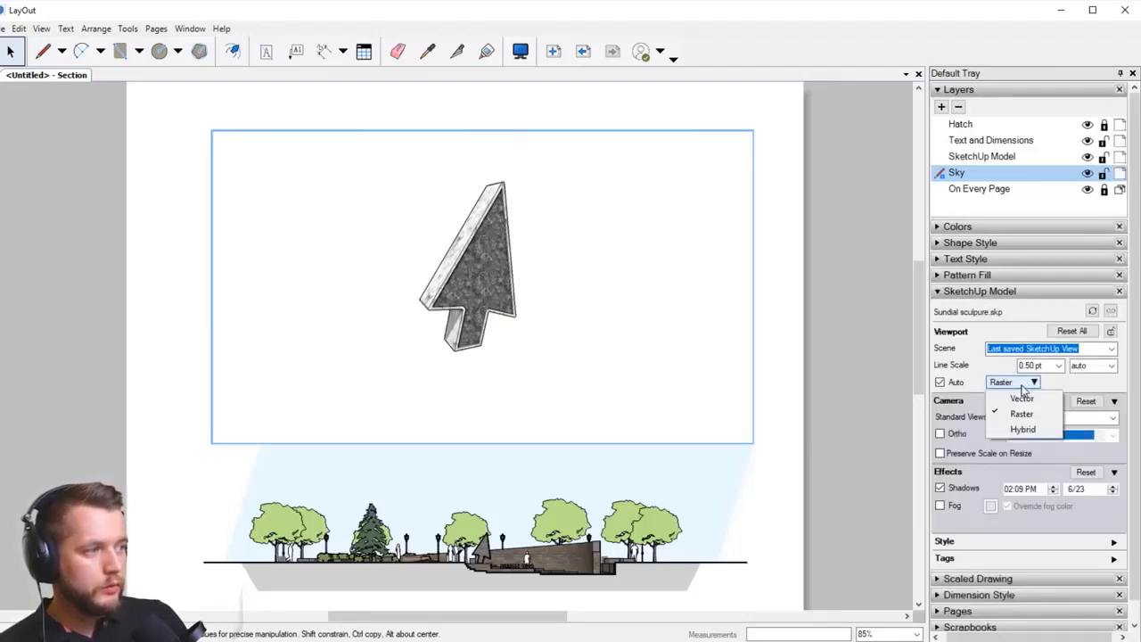
pyautogui.click(1023, 429)
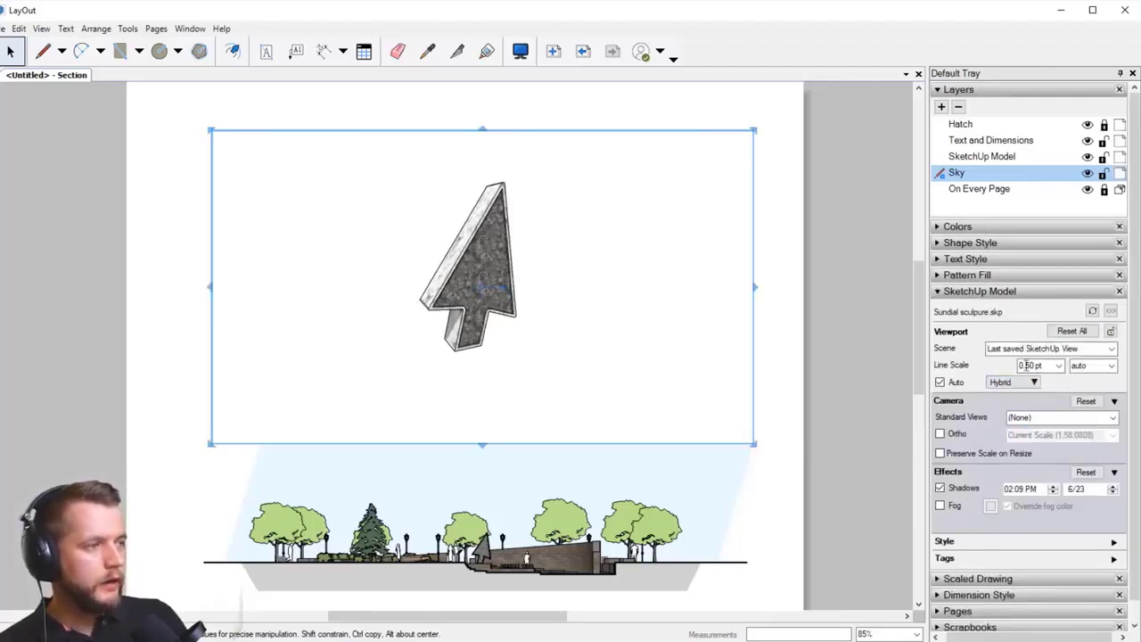
pyautogui.scroll(-1, 1043, 530)
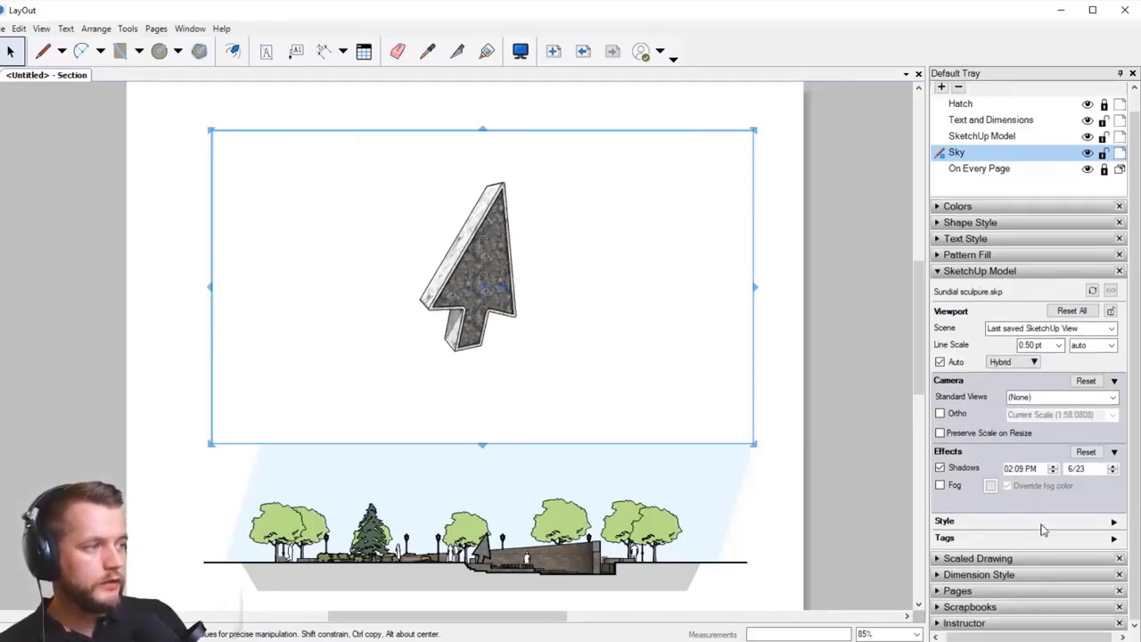
pyautogui.click(1113, 522)
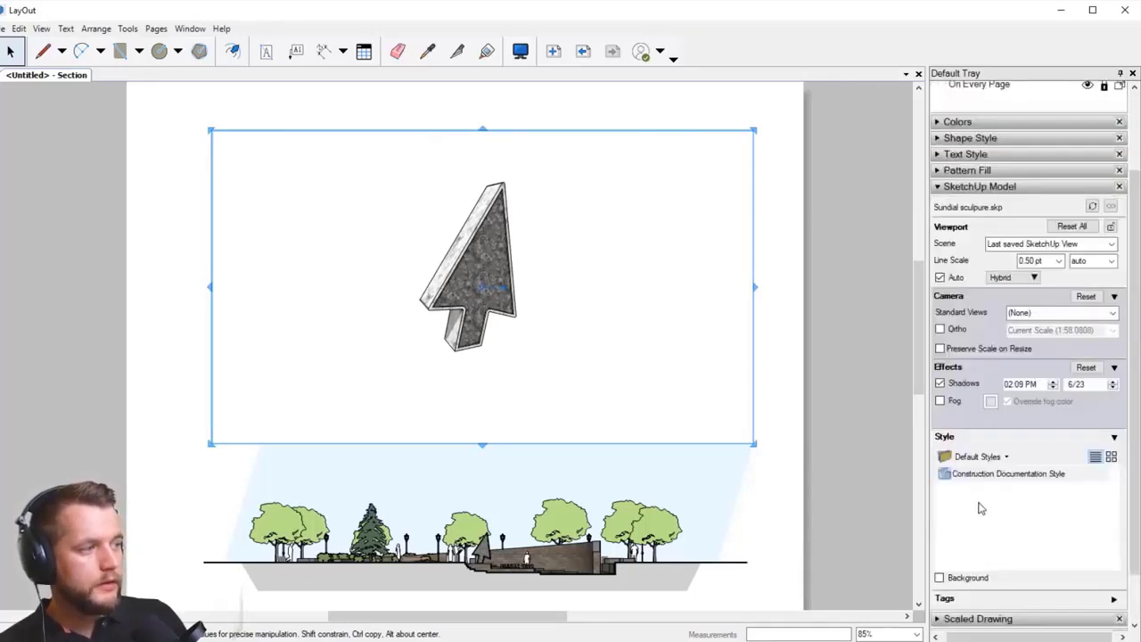
pyautogui.click(1003, 456)
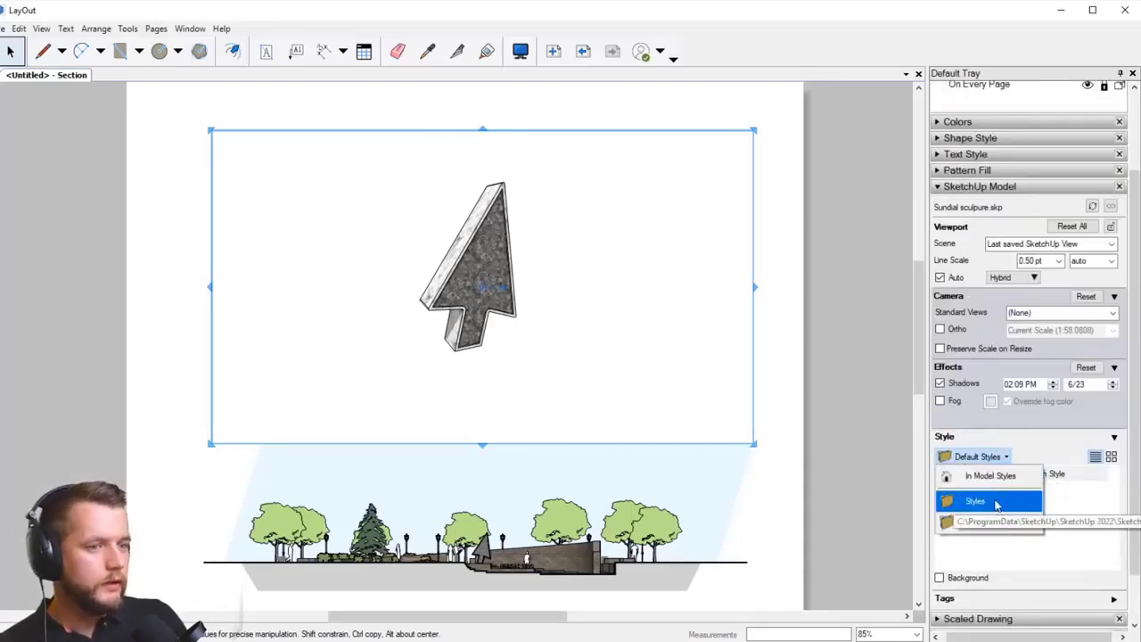
pyautogui.click(996, 501)
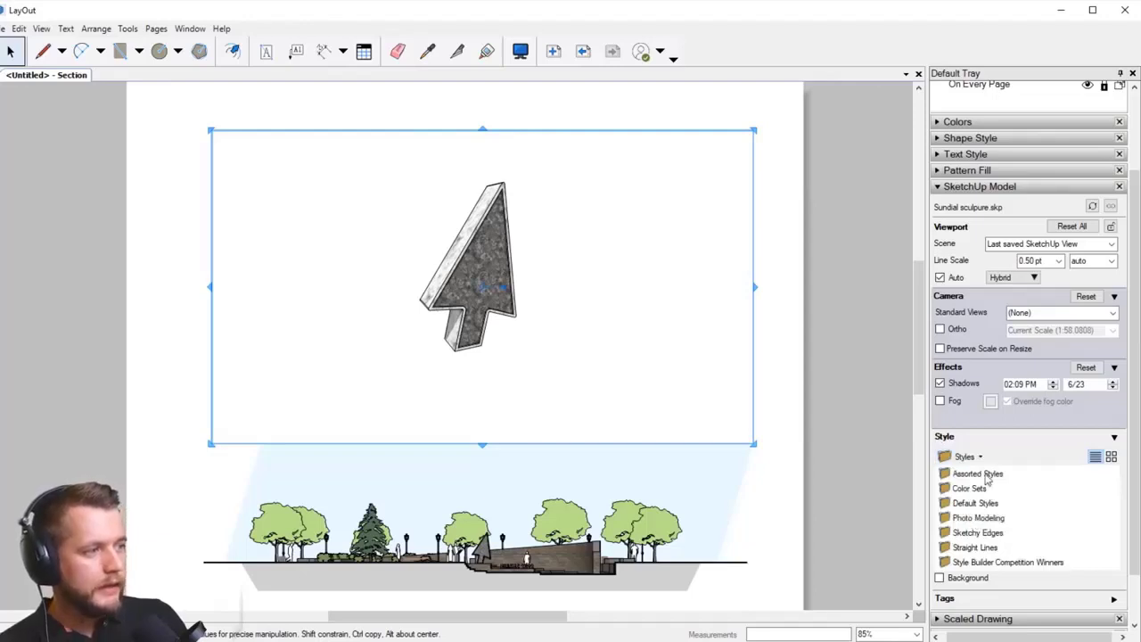
pyautogui.click(1035, 506)
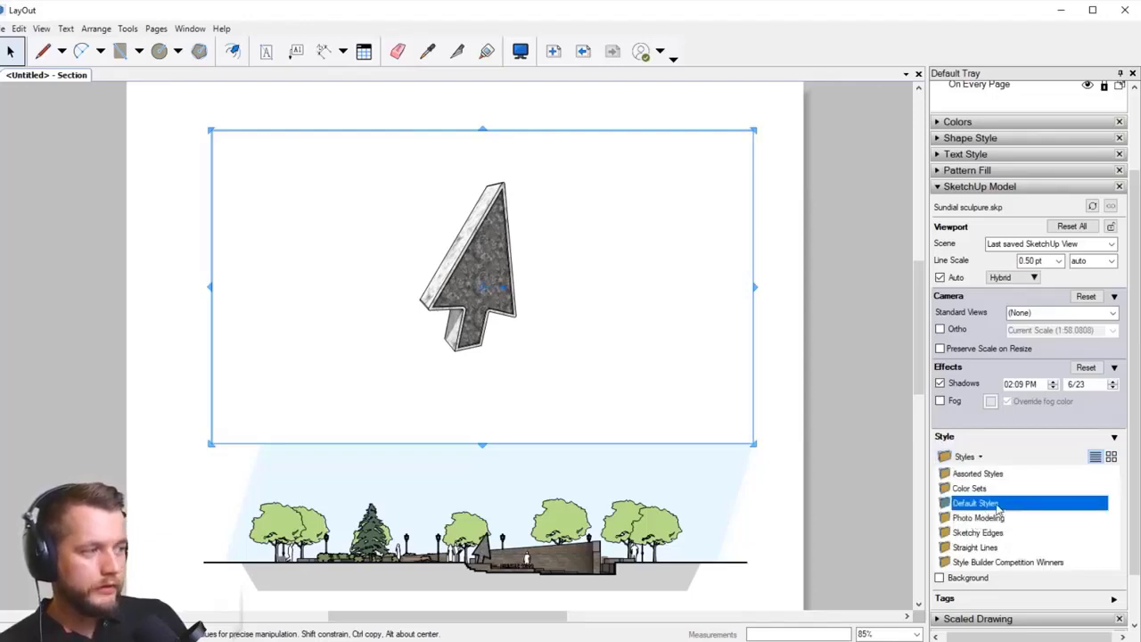
pyautogui.doubleClick(1001, 504)
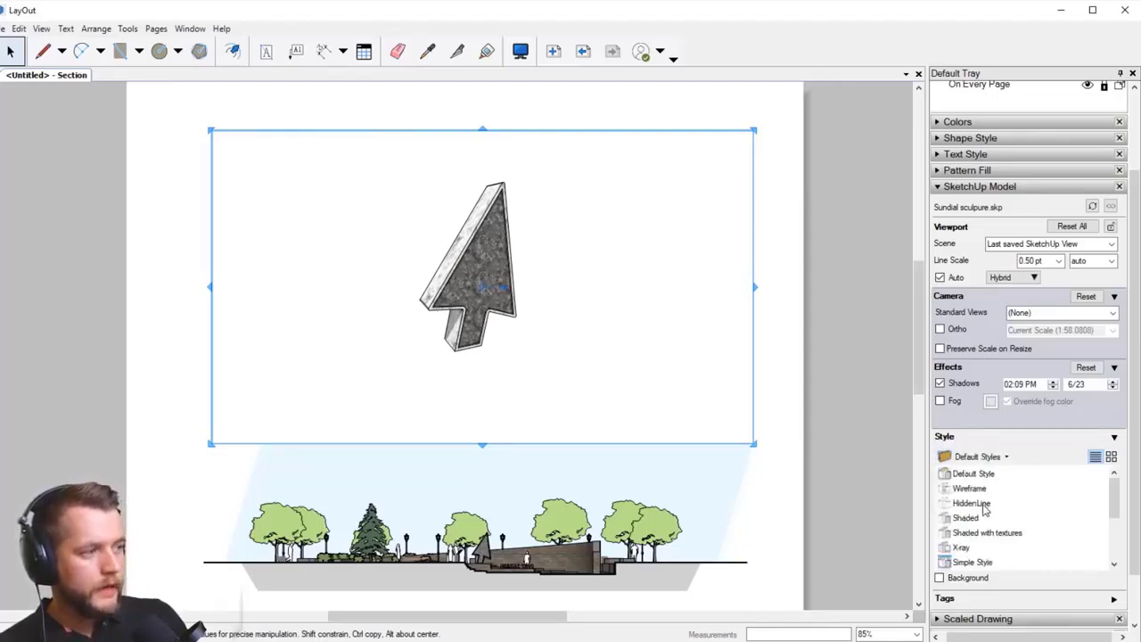
pyautogui.click(984, 505)
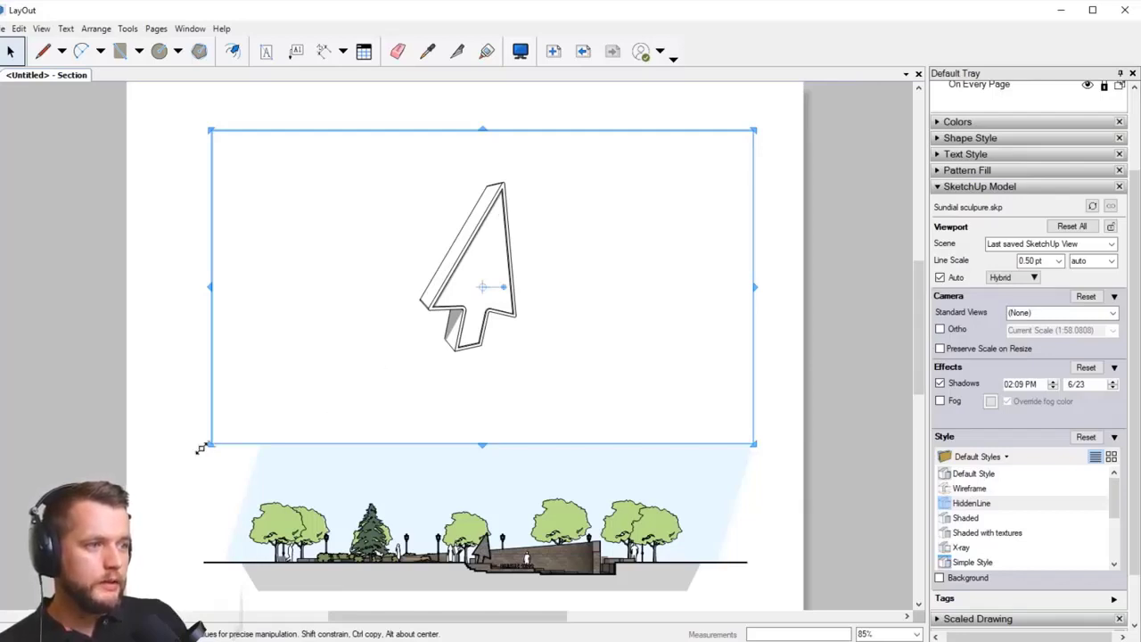
# Step: Shrink the sculpture viewport toward the page's upper-right corner, keeping the arrow large inside it, and place a copy on the page's left side
pyautogui.moveTo(210, 442)
pyautogui.mouseDown()
pyautogui.moveTo(448, 377)
pyautogui.moveTo(514, 342)
pyautogui.mouseUp()
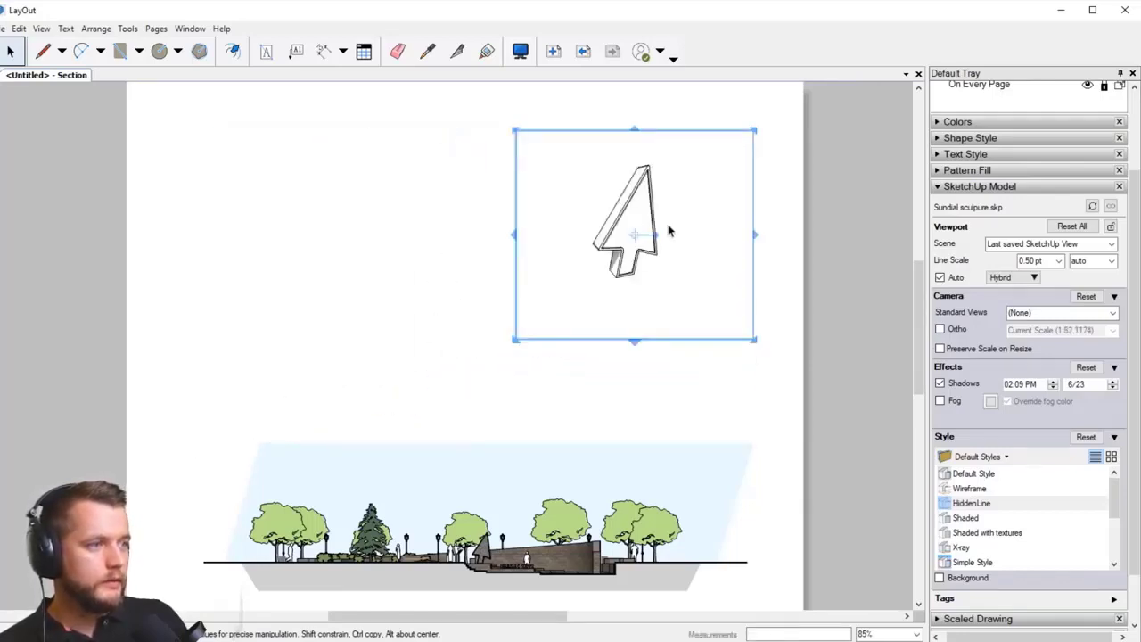
pyautogui.moveTo(633, 188); pyautogui.dragTo(644, 130)
pyautogui.moveTo(637, 165); pyautogui.dragTo(660, 182, button='middle')
pyautogui.doubleClick(660, 182)
pyautogui.moveTo(661, 182)
pyautogui.mouseDown()
pyautogui.moveTo(659, 166)
pyautogui.moveTo(656, 181)
pyautogui.moveTo(357, 239)
pyautogui.mouseUp()
pyautogui.click(758, 433)
pyautogui.click(651, 225)
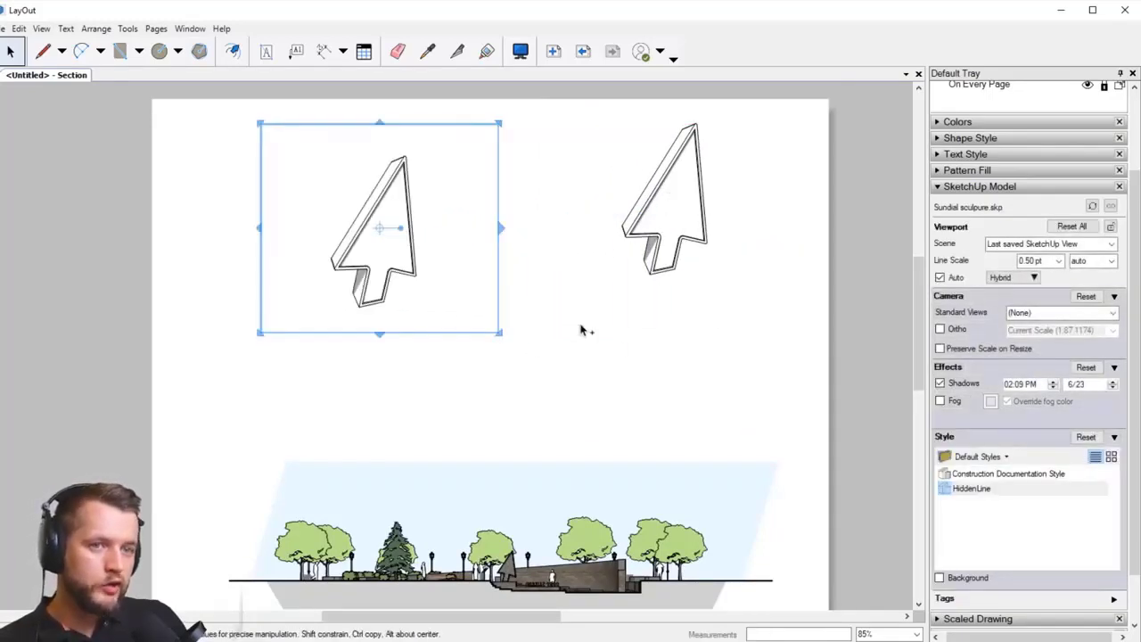
# Step: Turn off perspective in the copied sculpture viewport and set it to the Front standard view
pyautogui.rightClick(386, 175)
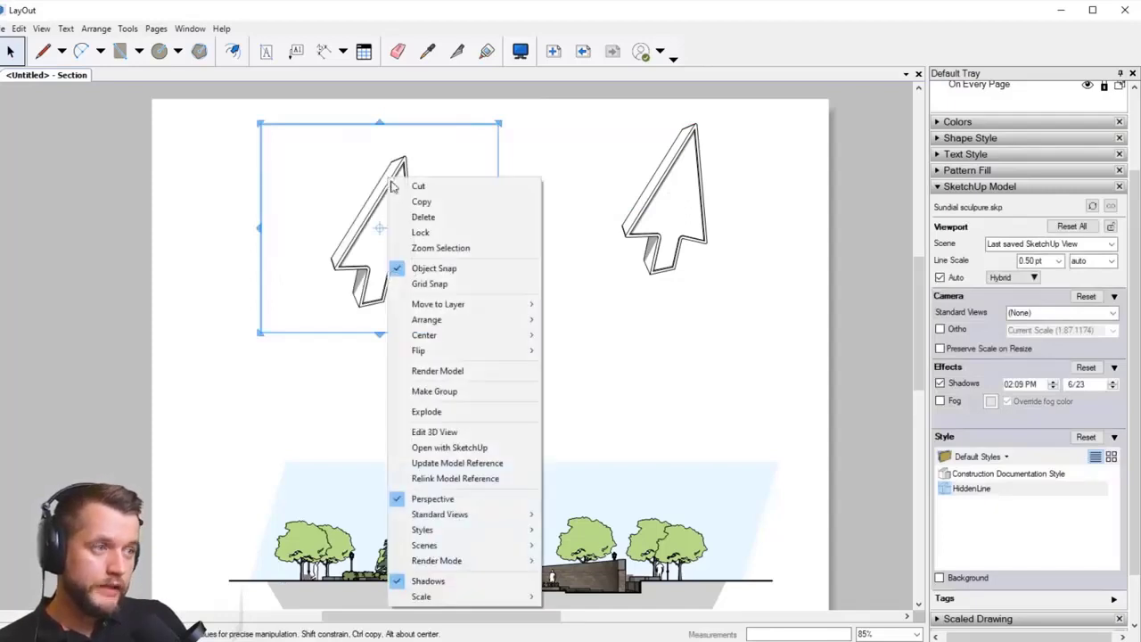
pyautogui.click(465, 500)
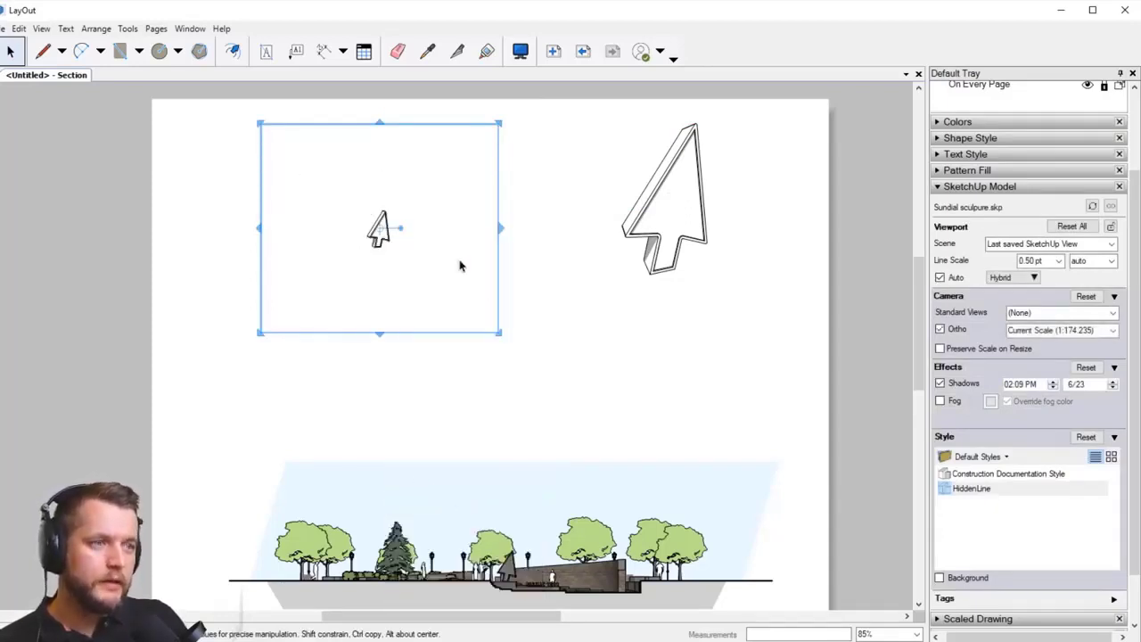
pyautogui.scroll(2, 387, 242)
pyautogui.rightClick(373, 221)
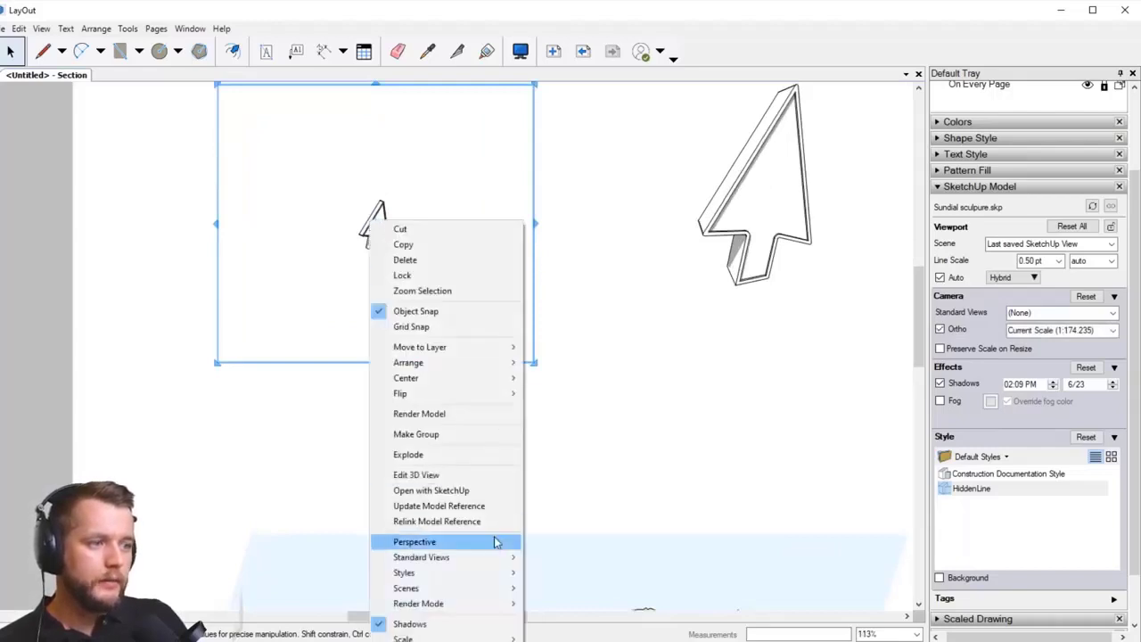
pyautogui.moveTo(486, 562)
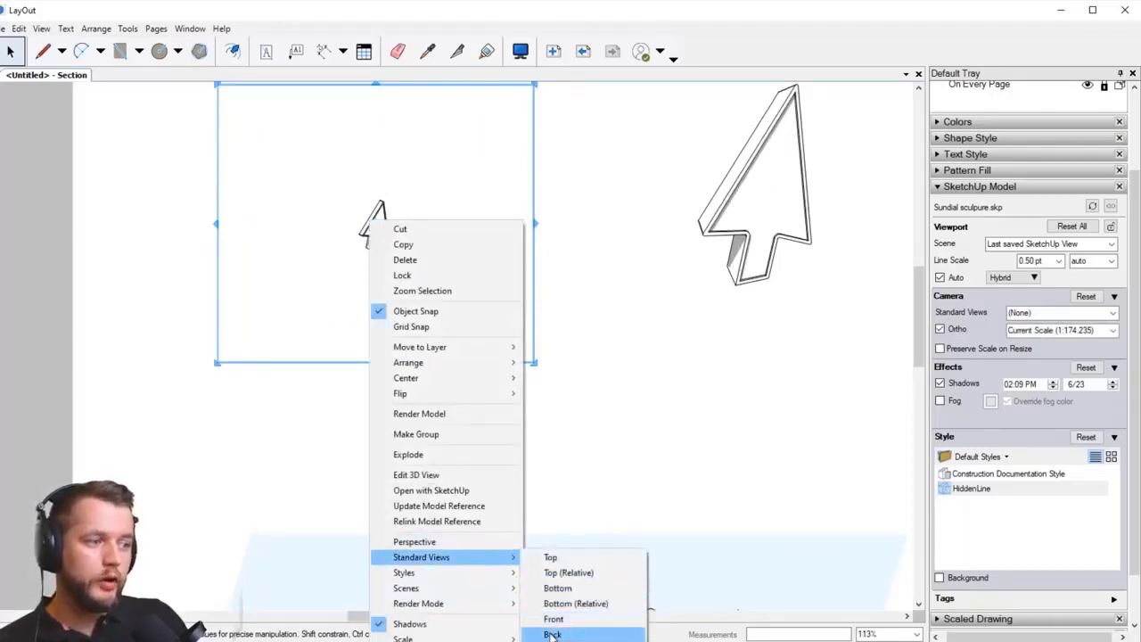
pyautogui.click(578, 619)
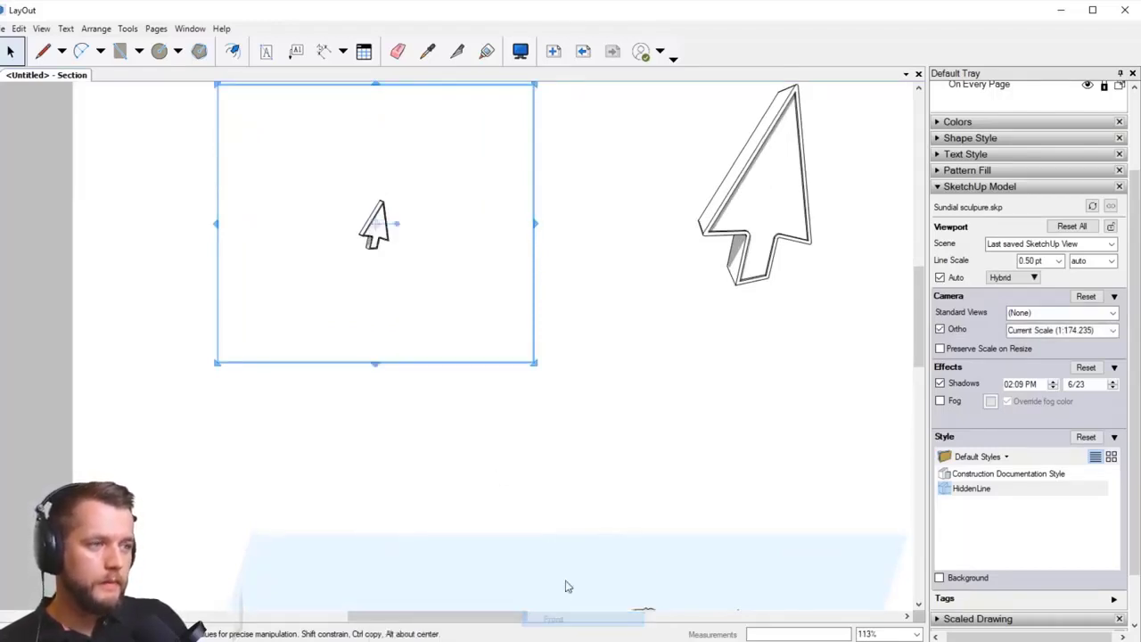
# Step: Set the front-view viewport's scale to 1mm:50mm (1:50)
pyautogui.rightClick(372, 229)
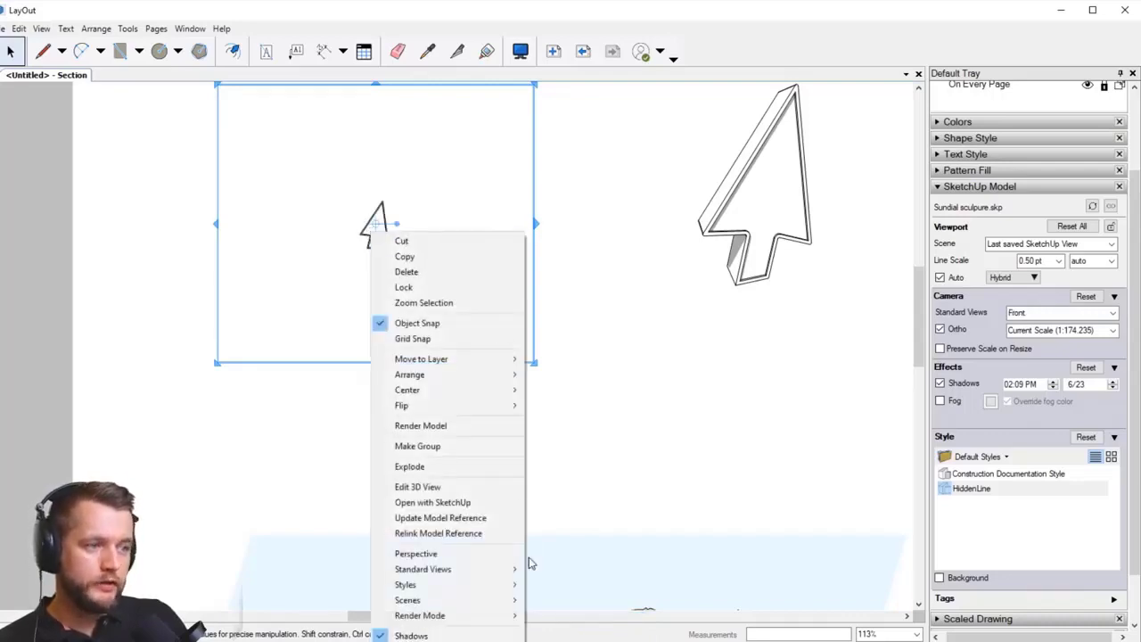
pyautogui.moveTo(490, 602)
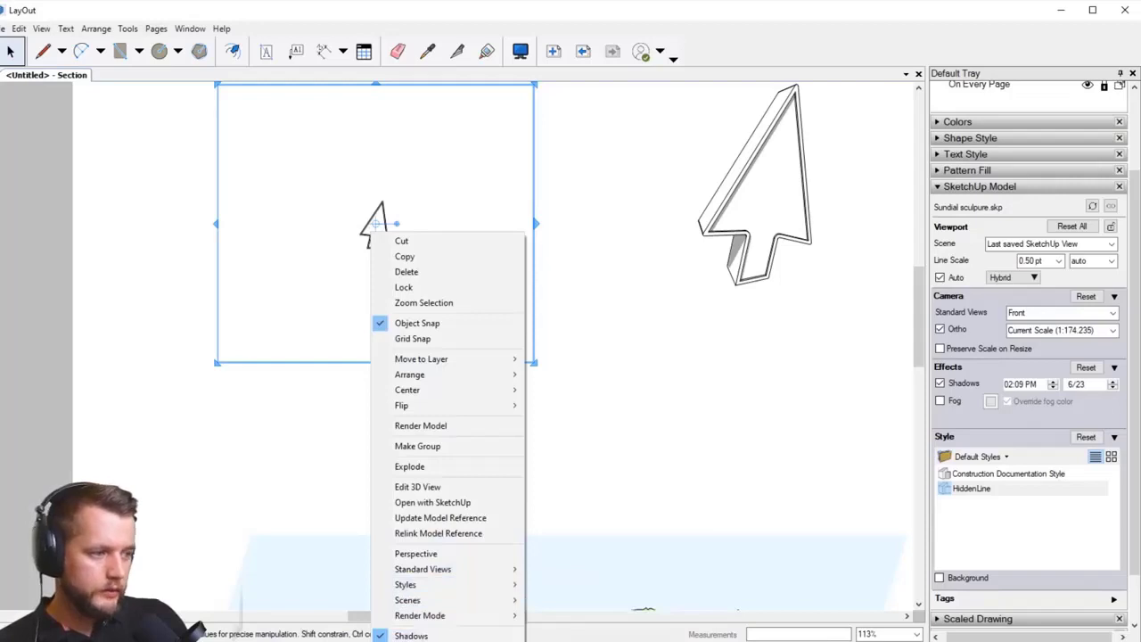
pyautogui.click(568, 638)
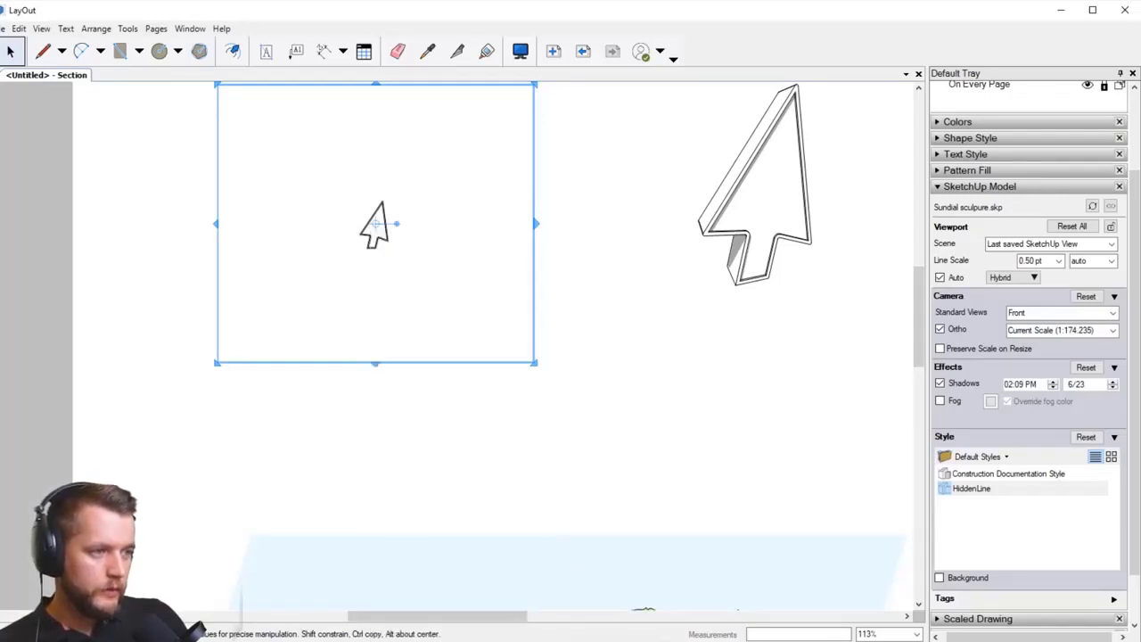
pyautogui.scroll(-2, 481, 406)
pyautogui.scroll(2, 382, 260)
pyautogui.scroll(3, 443, 261)
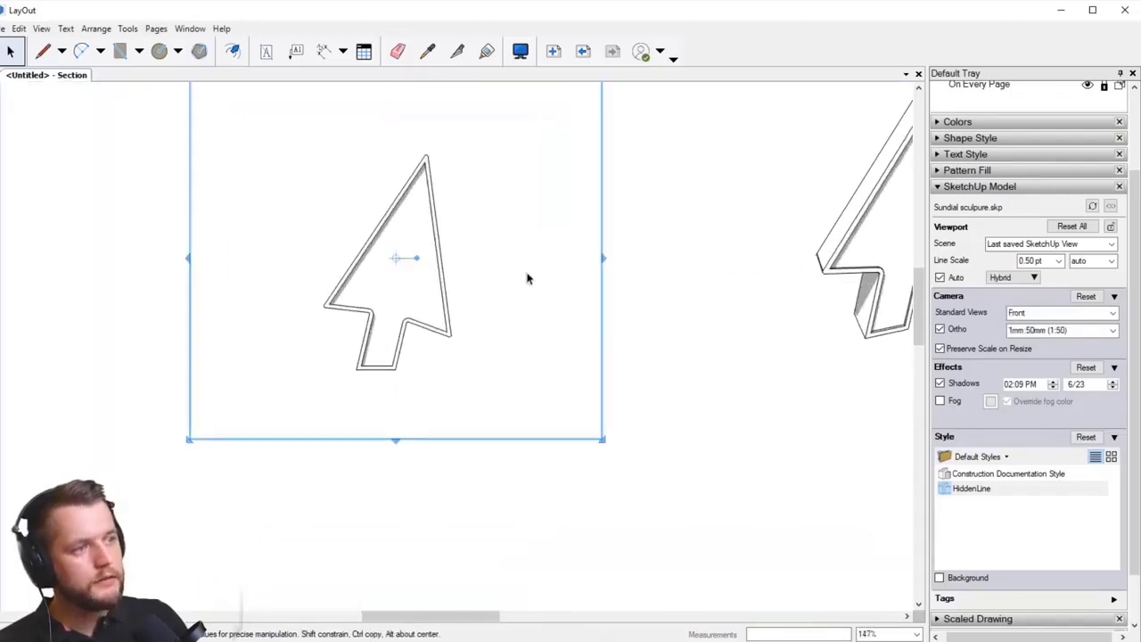
# Step: Crop the front-view viewport closer around the arrow on all four sides
pyautogui.scroll(-4, 365, 316)
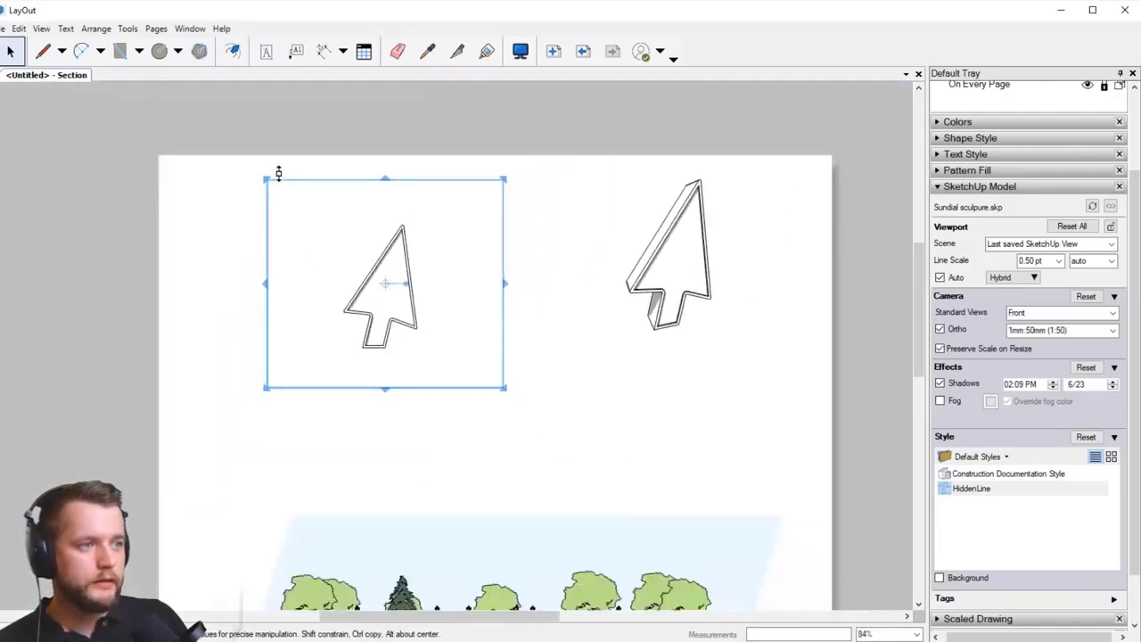
pyautogui.moveTo(264, 178); pyautogui.dragTo(303, 211)
pyautogui.moveTo(508, 391); pyautogui.dragTo(460, 361)
# Step: Move the front view down above the park section and copy it to its right as a Left standard view
pyautogui.moveTo(367, 308); pyautogui.dragTo(517, 418)
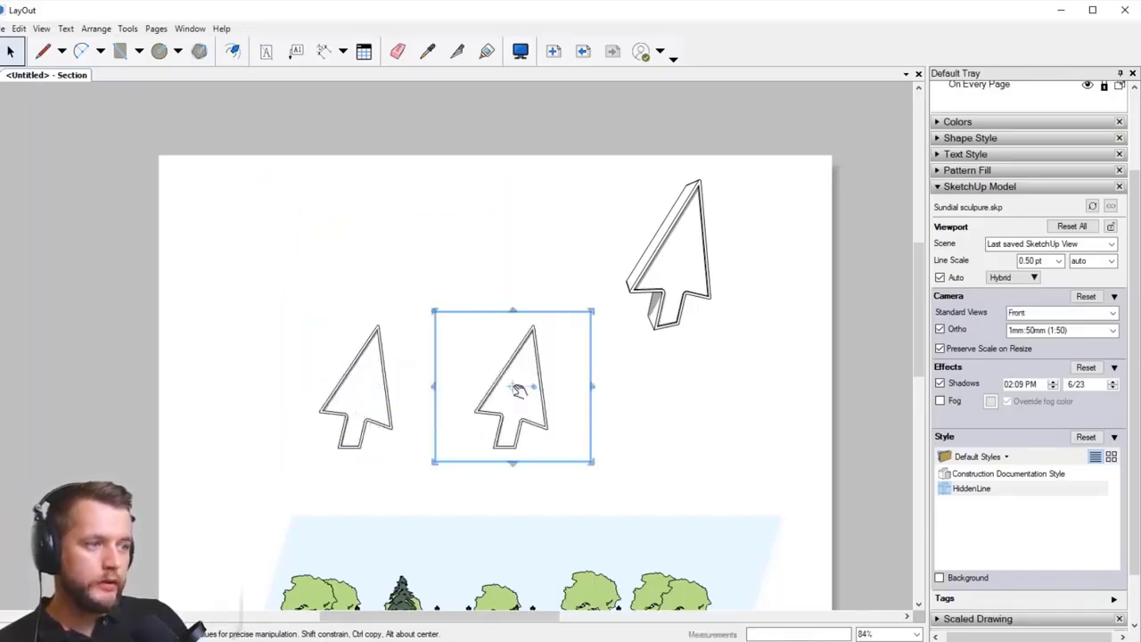
pyautogui.rightClick(519, 355)
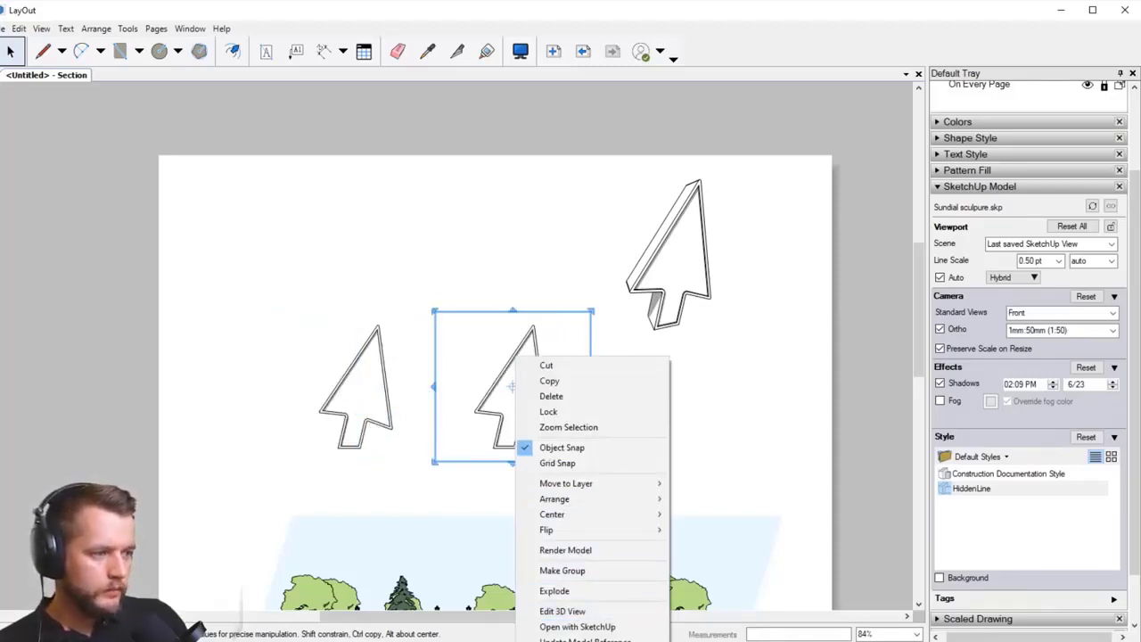
pyautogui.click(695, 640)
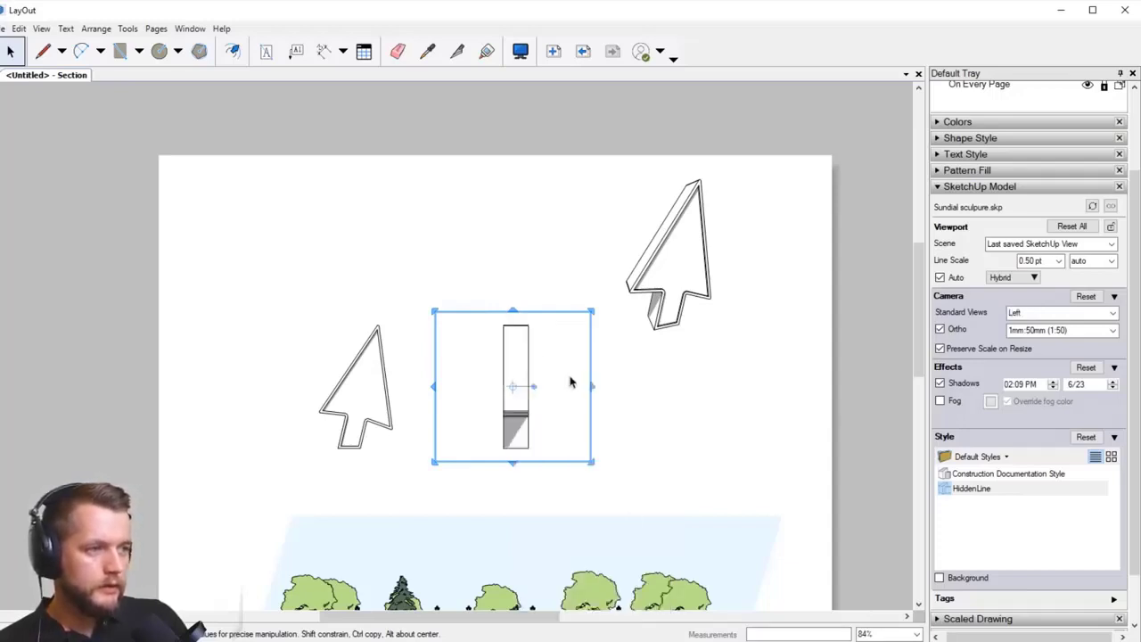
pyautogui.scroll(3, 471, 372)
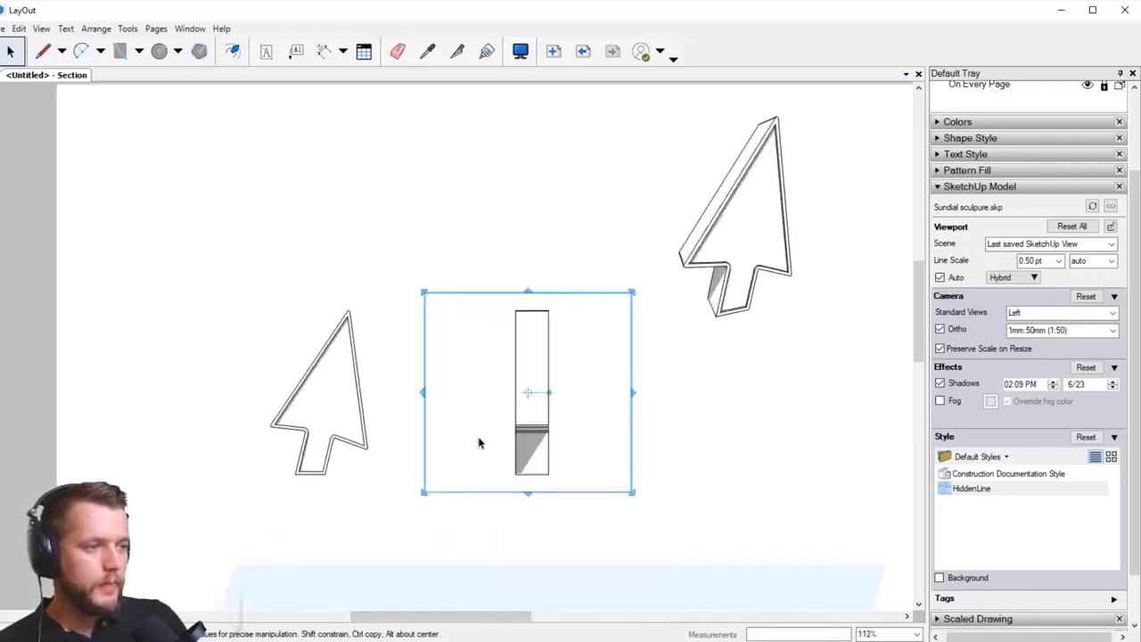
pyautogui.moveTo(517, 400); pyautogui.dragTo(588, 326, button='middle')
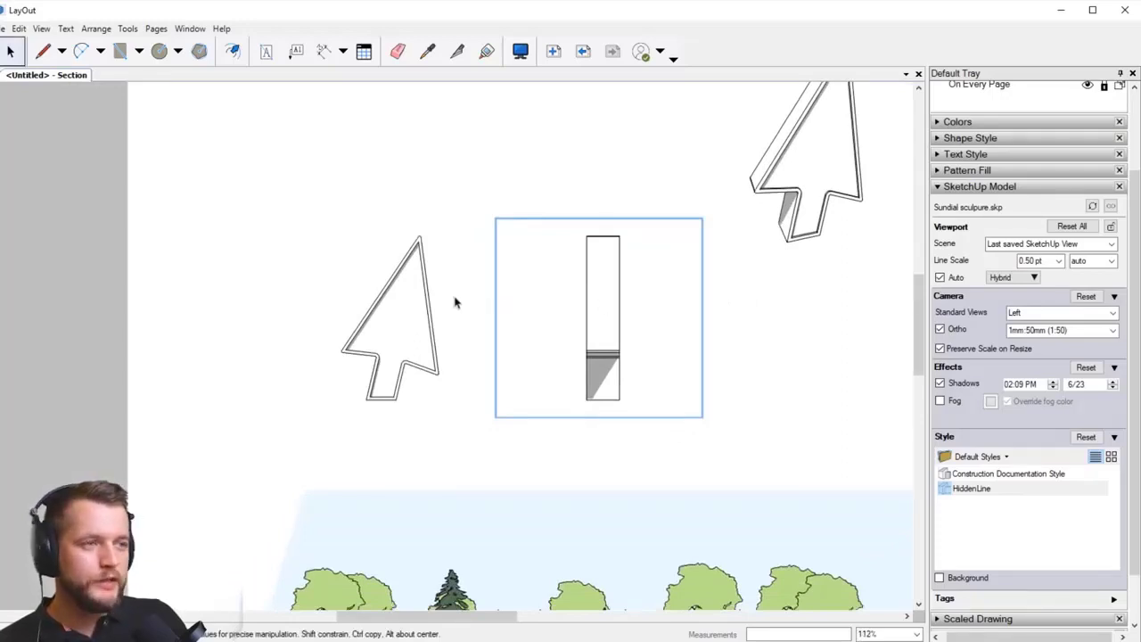
# Step: Copy the front-view viewport straight up above the original and set the copy to the Top standard view
pyautogui.click(416, 295)
pyautogui.moveTo(415, 295); pyautogui.dragTo(408, 395, button='middle')
pyautogui.moveTo(374, 434); pyautogui.dragTo(380, 237)
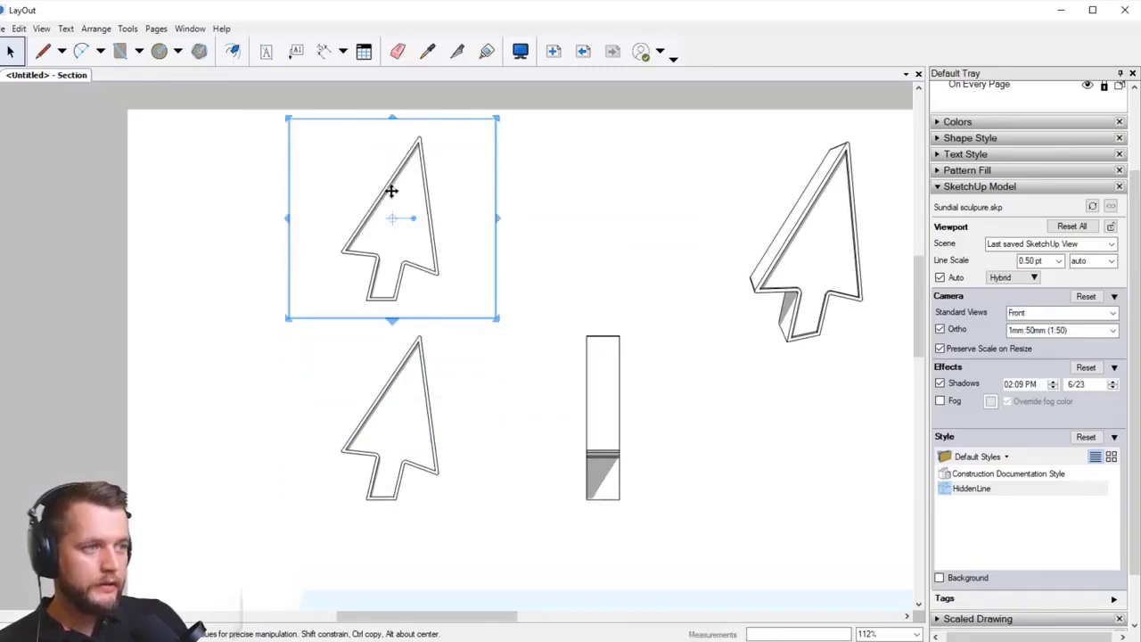
pyautogui.rightClick(391, 191)
pyautogui.moveTo(533, 532)
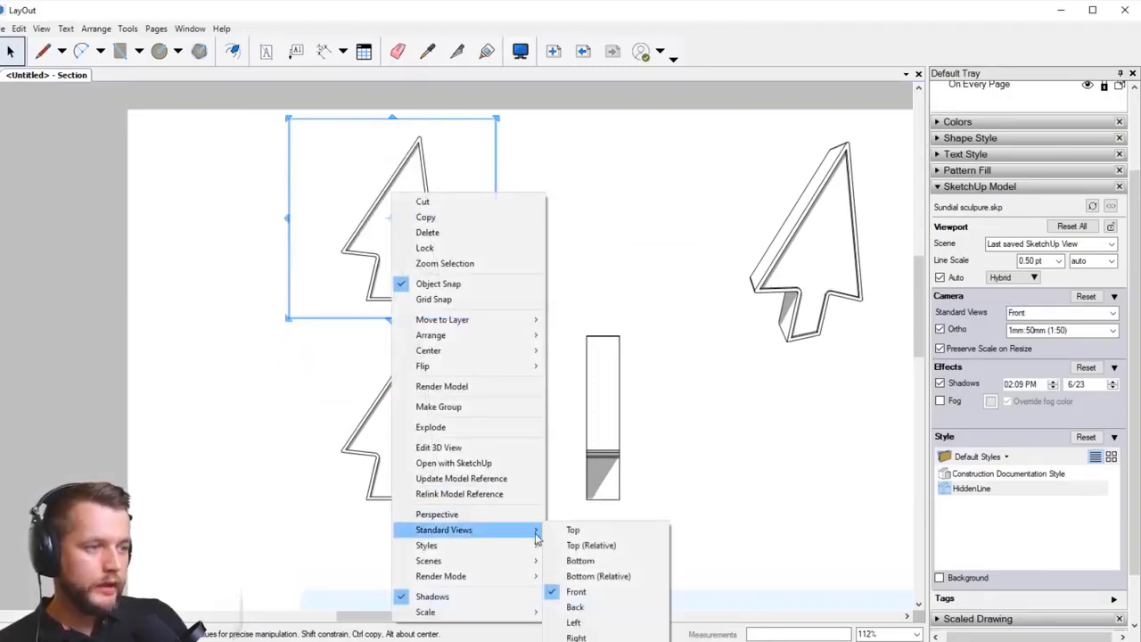
pyautogui.click(604, 533)
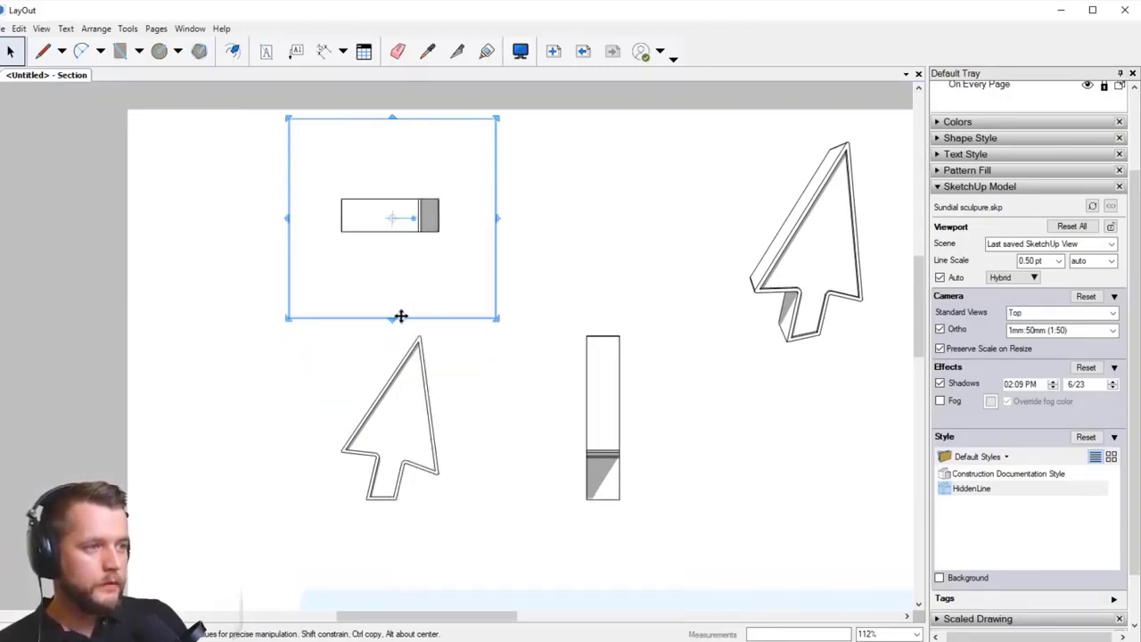
# Step: Crop the top-view viewport tightly around the sculpture and move it straight down close above the front view
pyautogui.moveTo(400, 316); pyautogui.dragTo(392, 267)
pyautogui.moveTo(496, 193); pyautogui.dragTo(463, 191)
pyautogui.moveTo(372, 117); pyautogui.dragTo(374, 170)
pyautogui.moveTo(283, 221); pyautogui.dragTo(318, 221)
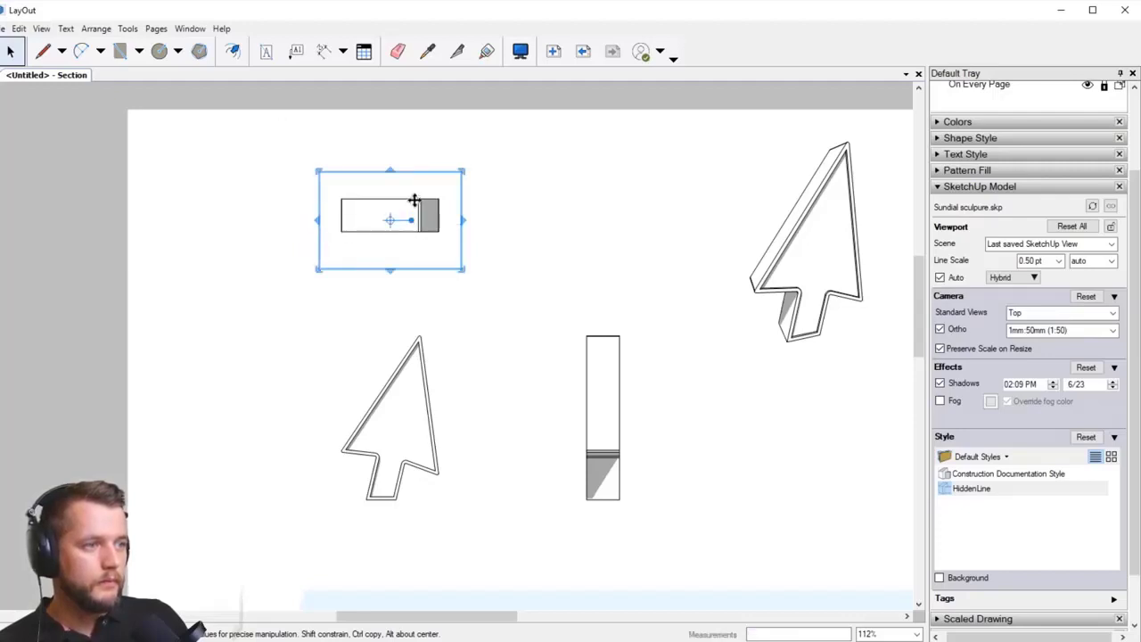
pyautogui.moveTo(415, 214); pyautogui.dragTo(415, 283)
pyautogui.click(677, 397)
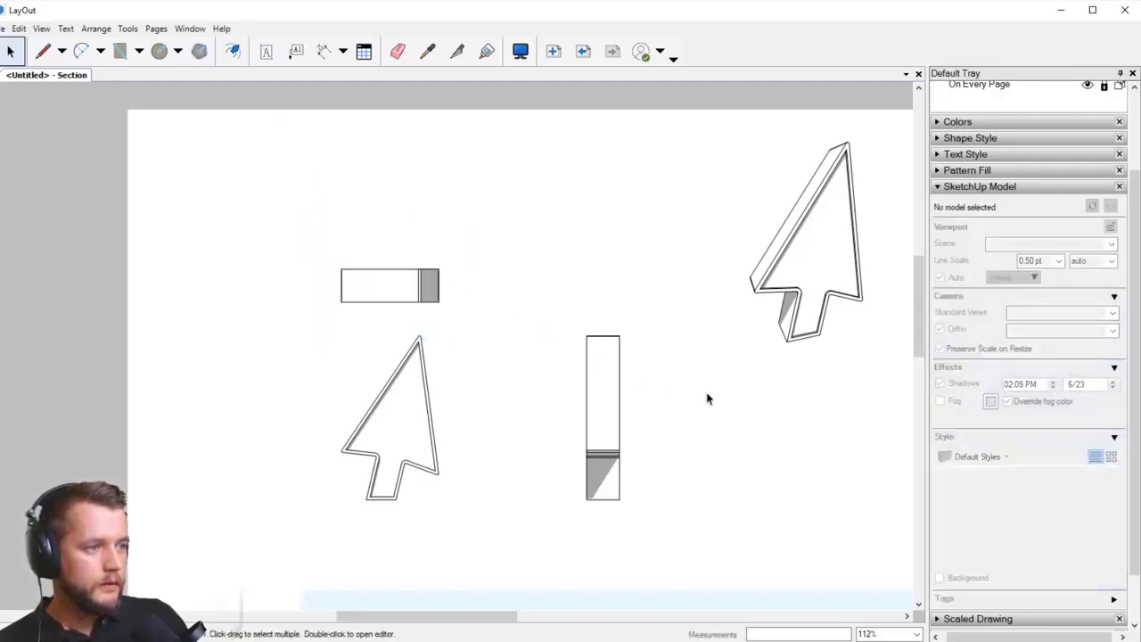
# Step: Narrow the left-view viewport from both sides and move it horizontally closer to the front view
pyautogui.click(615, 421)
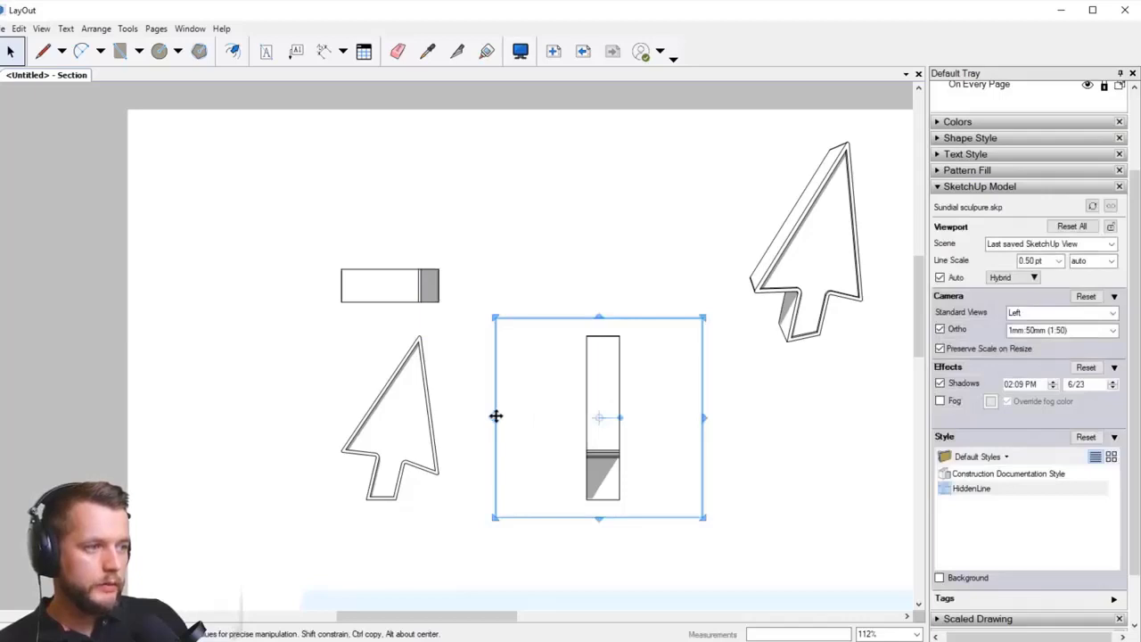
pyautogui.moveTo(495, 421); pyautogui.dragTo(557, 419)
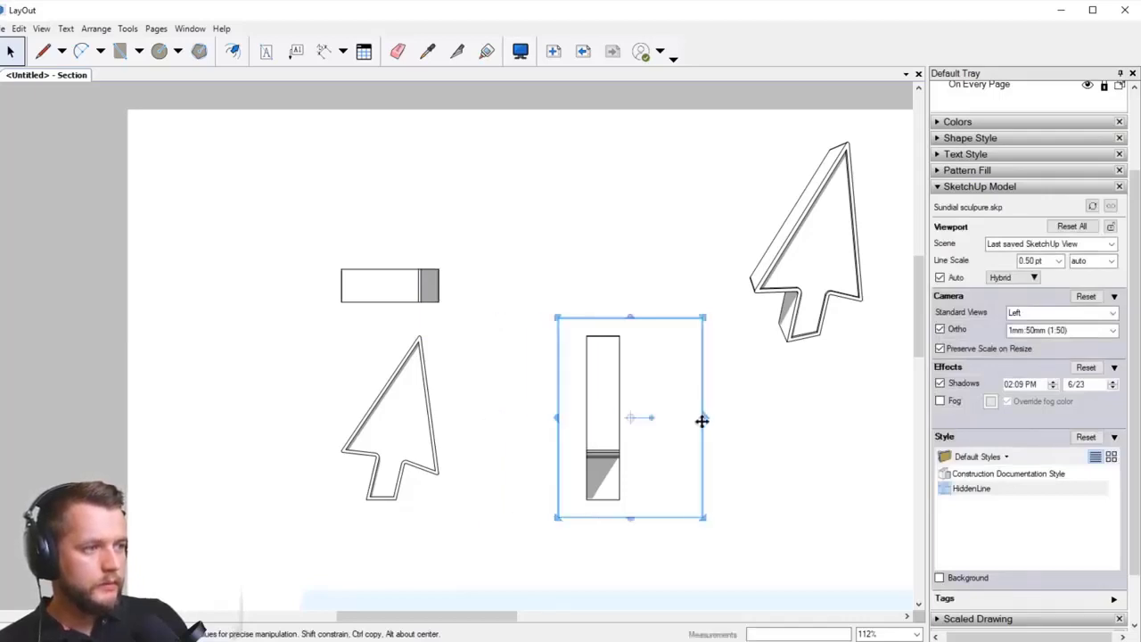
pyautogui.moveTo(704, 418); pyautogui.dragTo(657, 420)
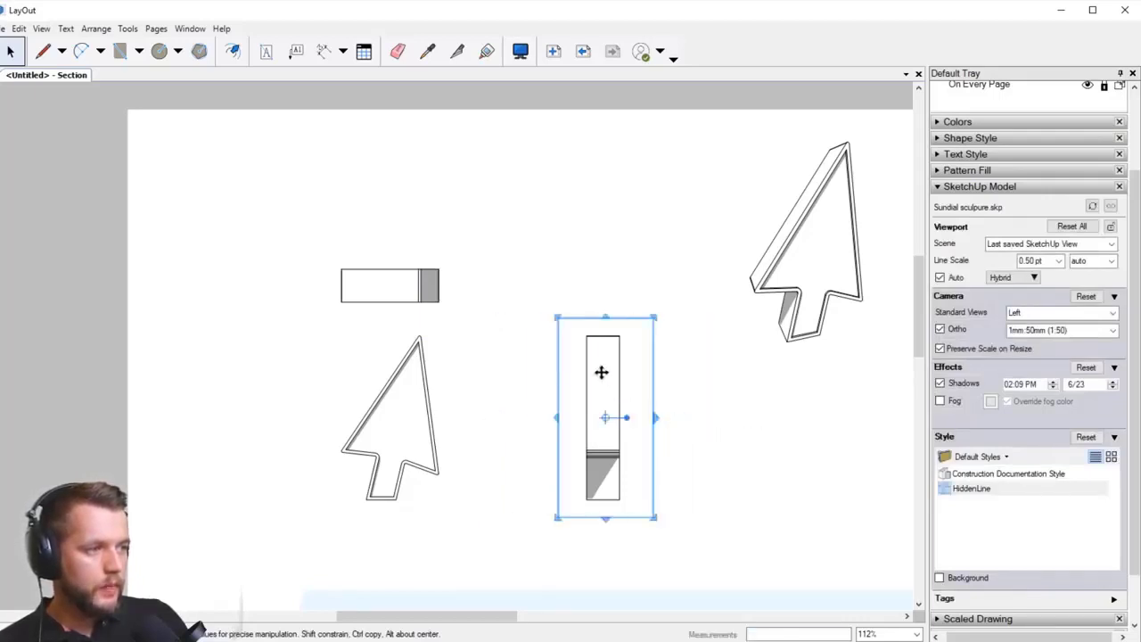
pyautogui.moveTo(600, 372); pyautogui.dragTo(532, 389)
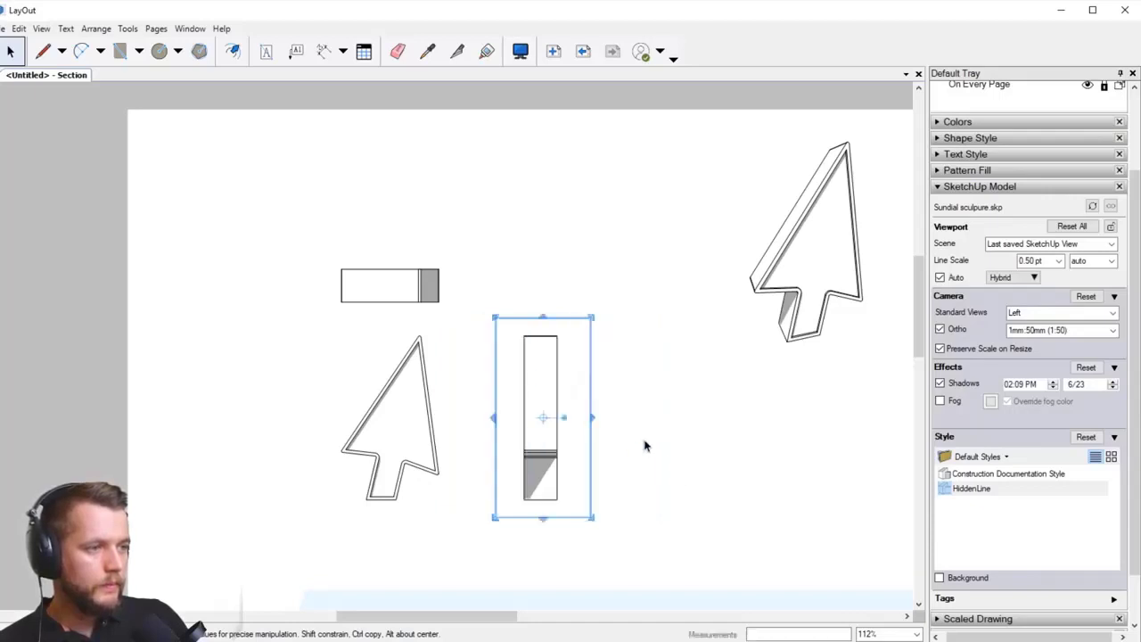
# Step: Turn off perspective for the sculpture's perspective viewport and set it to the Iso standard view
pyautogui.moveTo(721, 440)
pyautogui.mouseDown(button='middle')
pyautogui.moveTo(685, 359)
pyautogui.moveTo(642, 321)
pyautogui.mouseUp(button='middle')
pyautogui.click(687, 357)
pyautogui.scroll(-2, 689, 351)
pyautogui.click(686, 188)
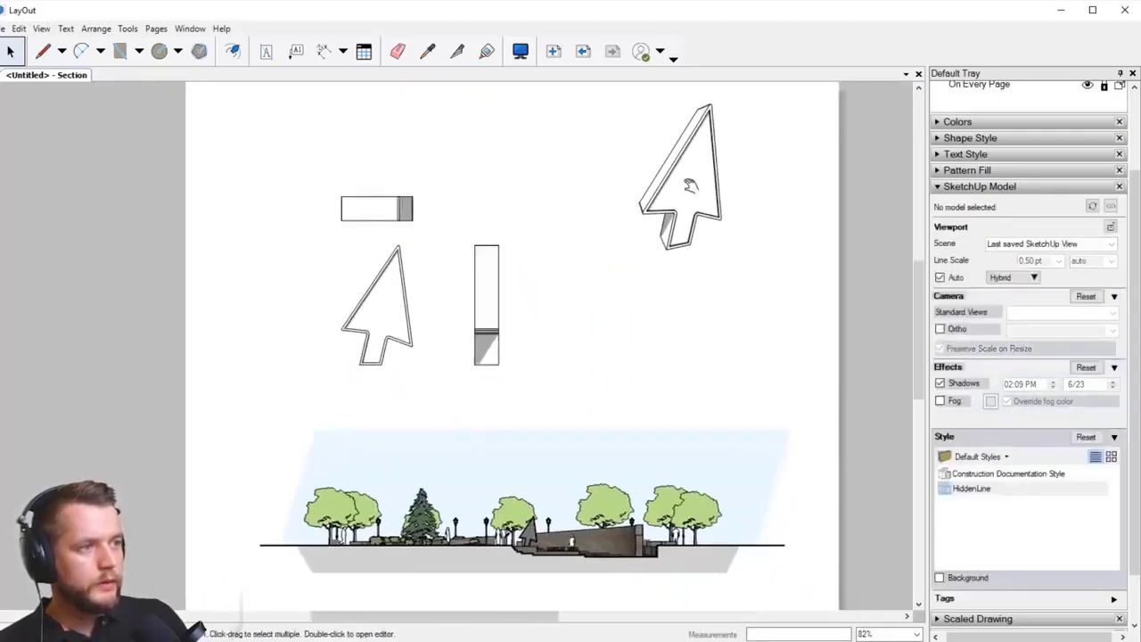
pyautogui.rightClick(681, 161)
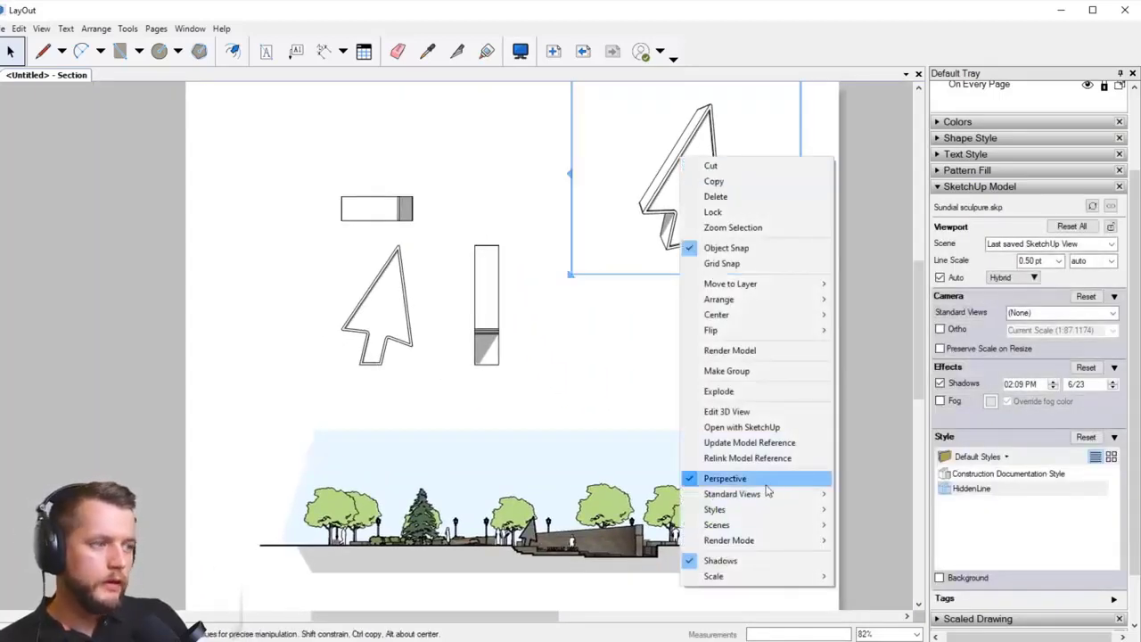
pyautogui.click(764, 481)
pyautogui.rightClick(683, 173)
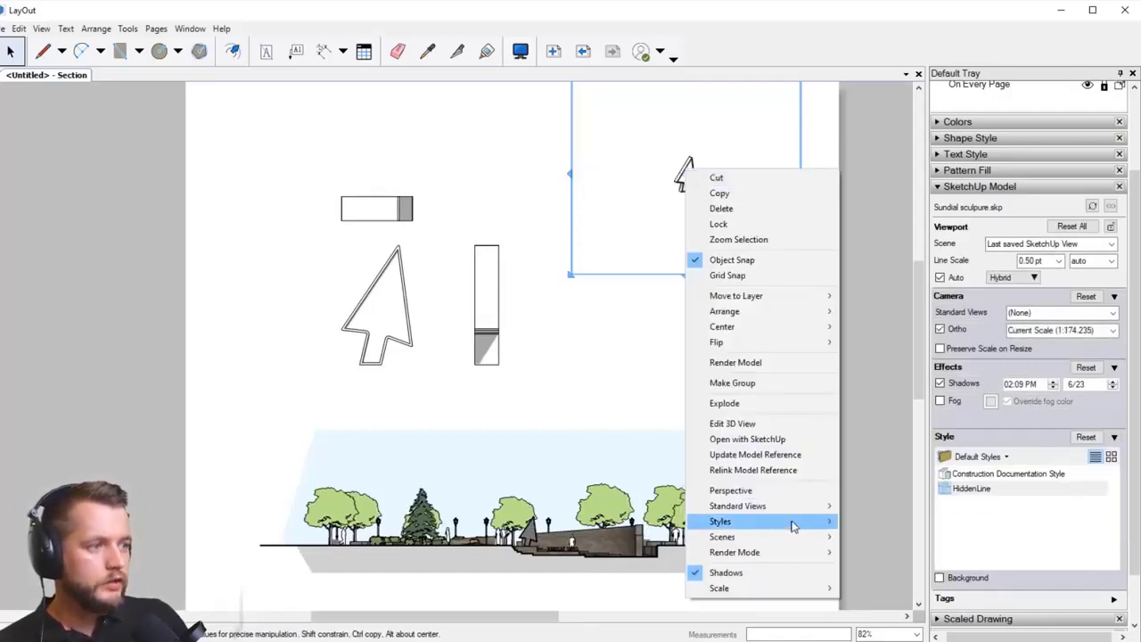
pyautogui.moveTo(793, 506)
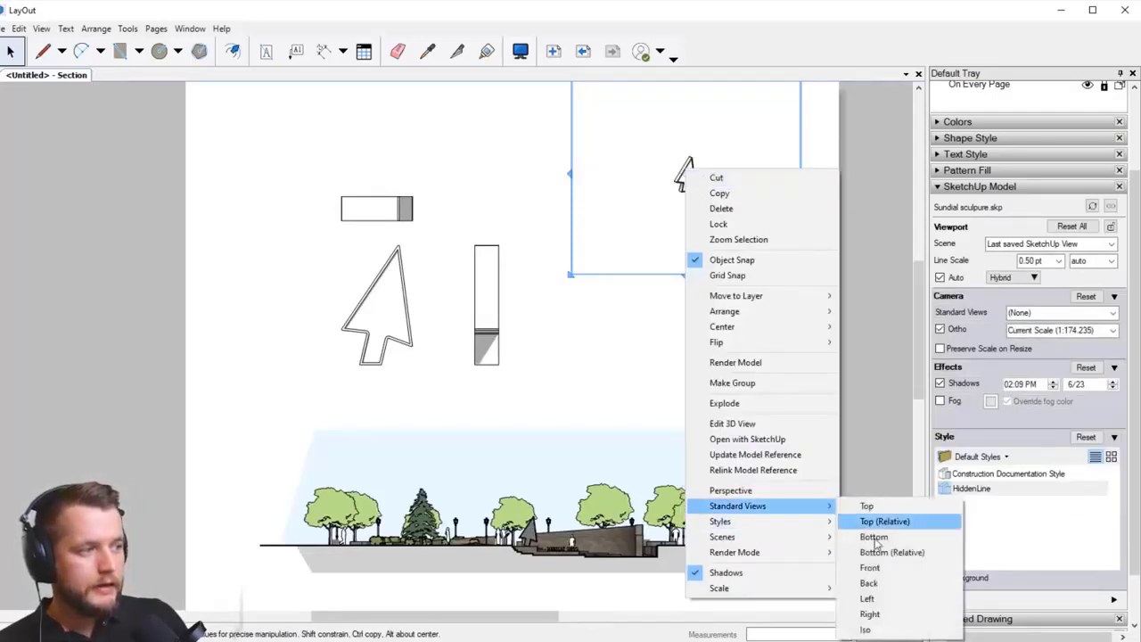
pyautogui.click(900, 629)
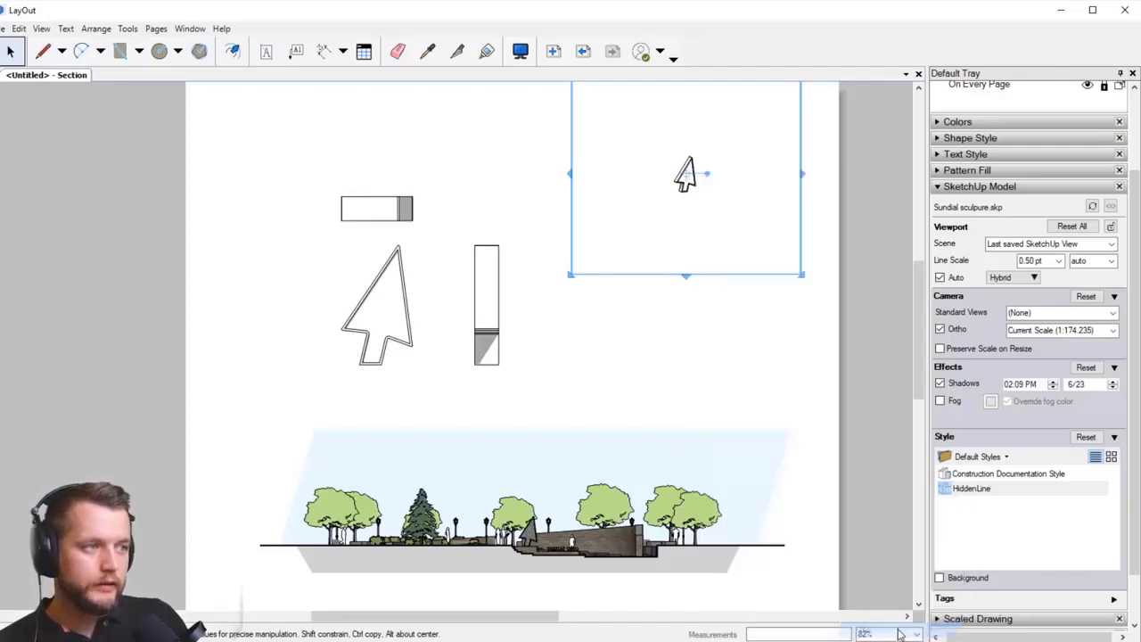
# Step: Set the scale of the isometric sculpture viewport to 1mm:50mm (1:50)
pyautogui.scroll(1, 690, 175)
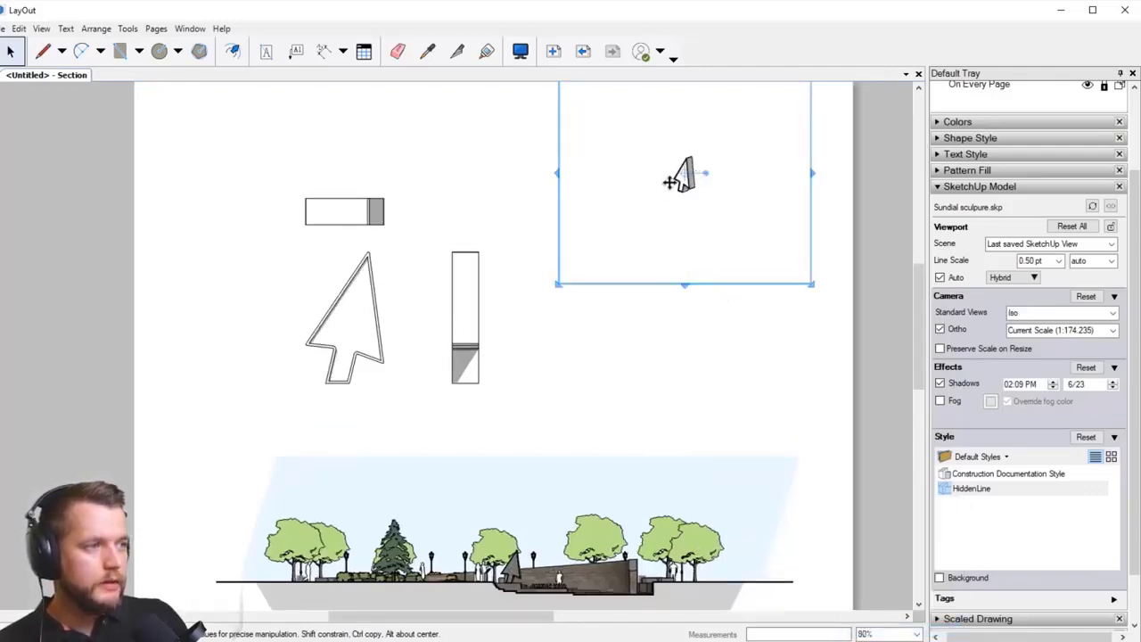
pyautogui.rightClick(682, 170)
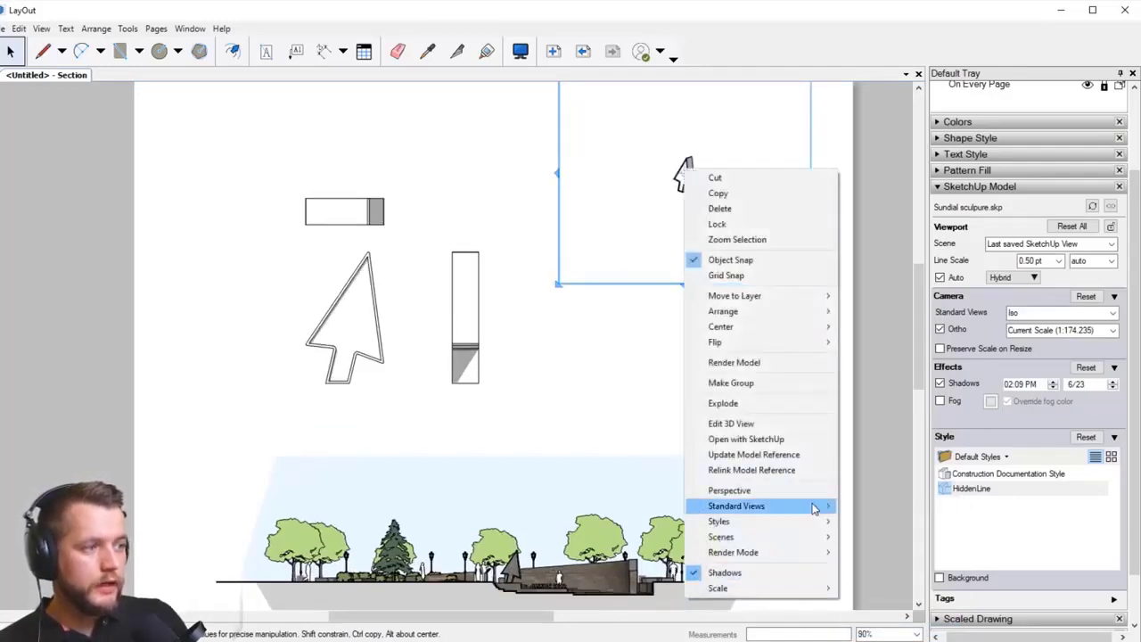
pyautogui.moveTo(834, 589)
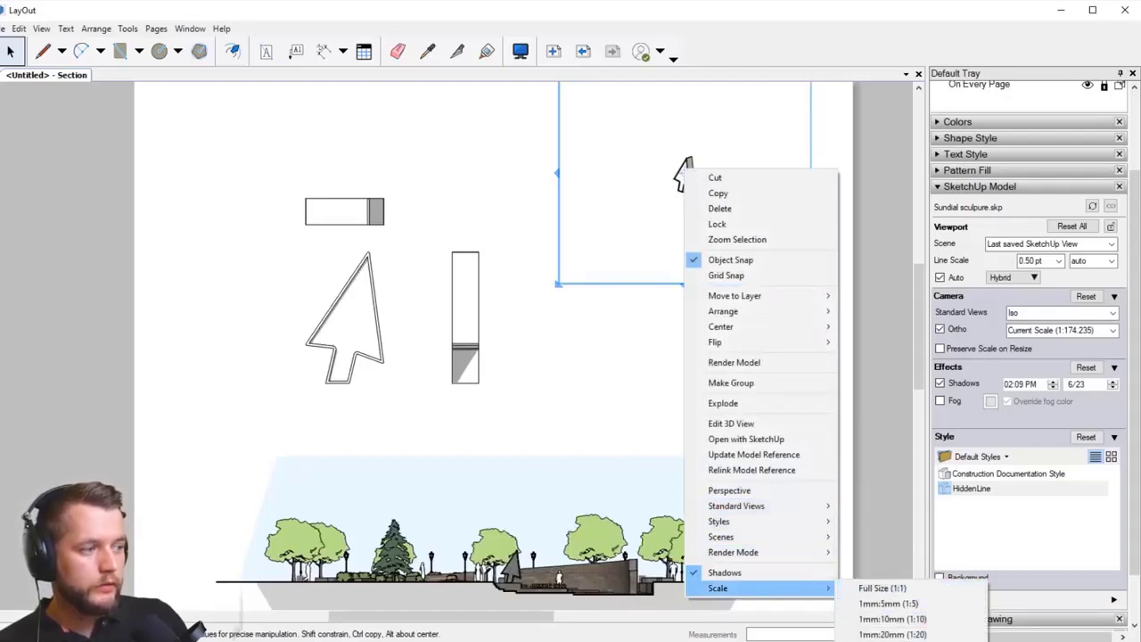
pyautogui.click(892, 641)
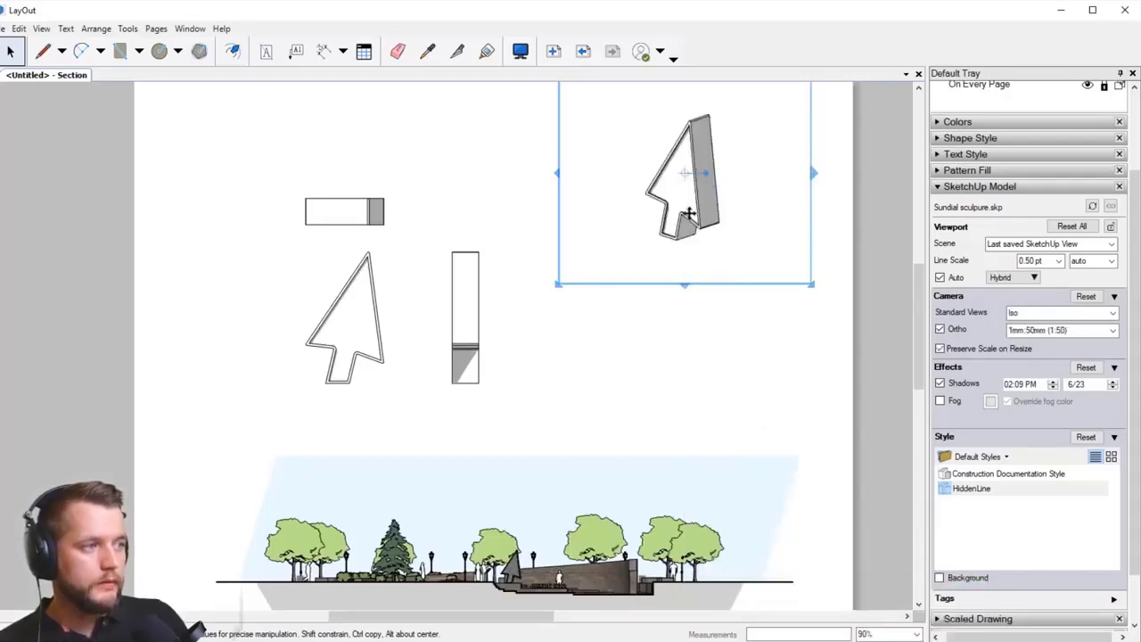
# Step: Move the isometric viewport down beside the left view and crop it closer around the sculpture
pyautogui.moveTo(681, 213)
pyautogui.mouseDown()
pyautogui.moveTo(644, 282)
pyautogui.moveTo(632, 365)
pyautogui.mouseUp()
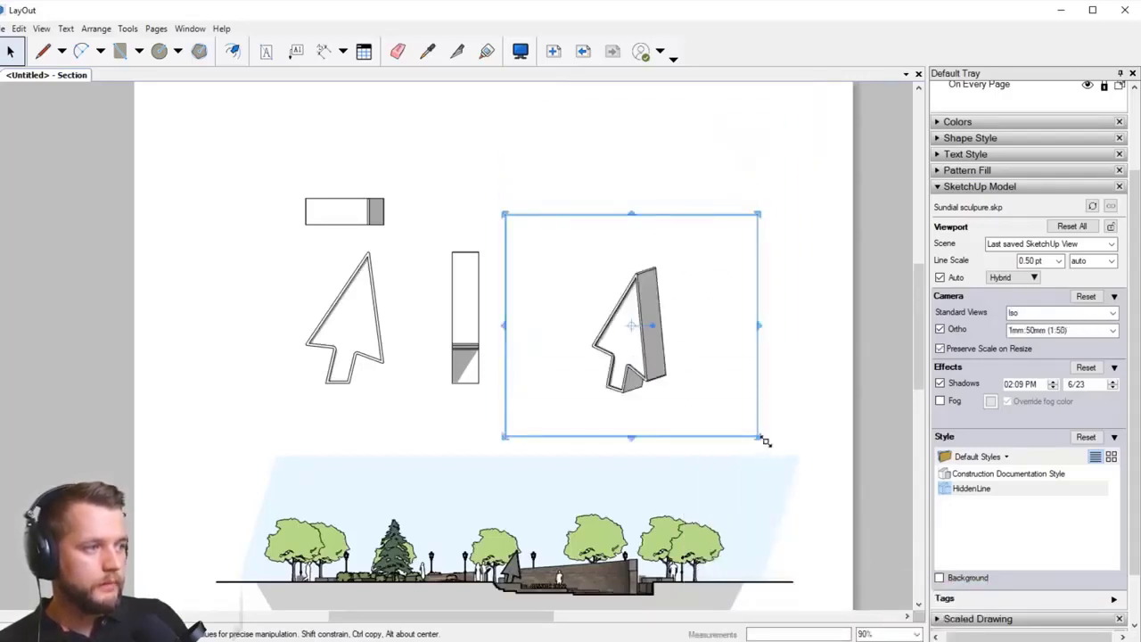
pyautogui.moveTo(764, 441); pyautogui.dragTo(710, 405)
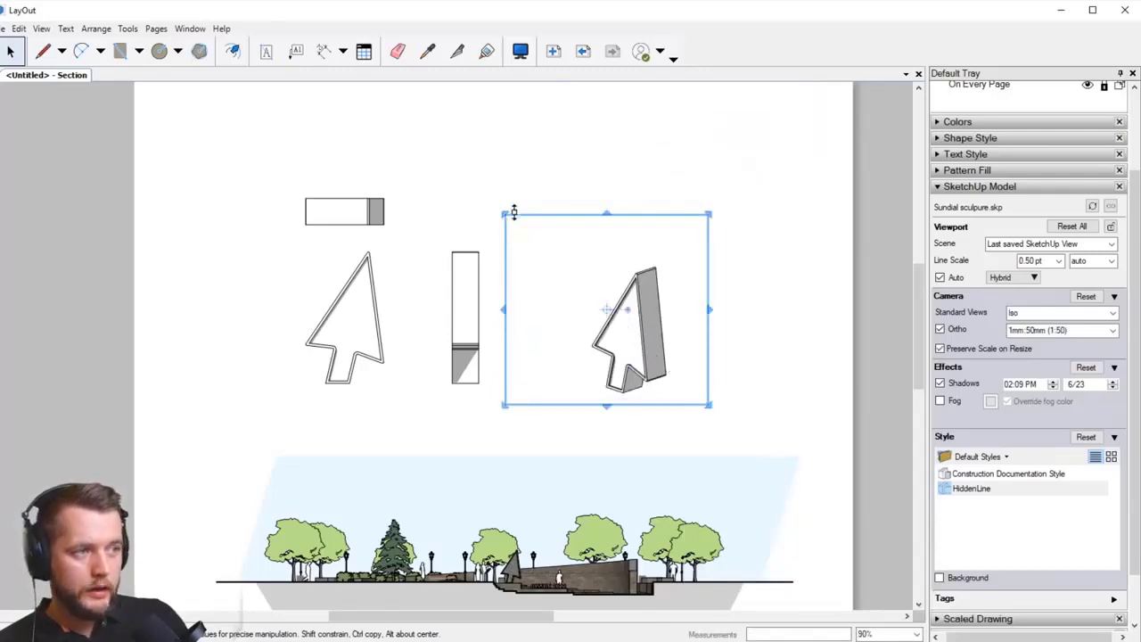
pyautogui.moveTo(503, 214); pyautogui.dragTo(560, 250)
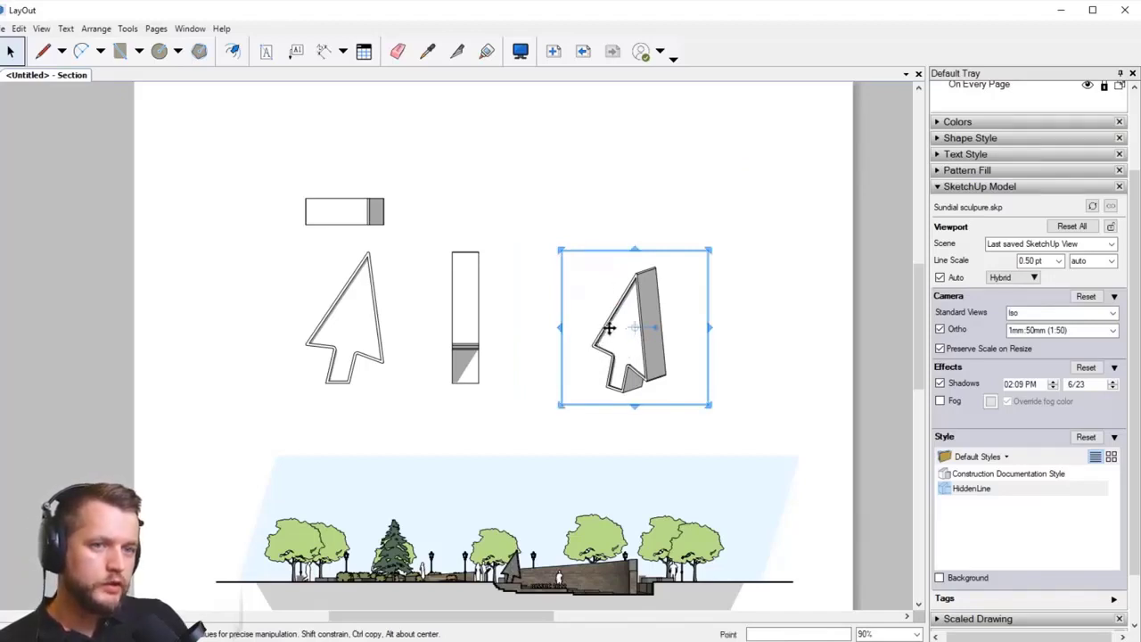
pyautogui.moveTo(610, 327); pyautogui.dragTo(564, 311)
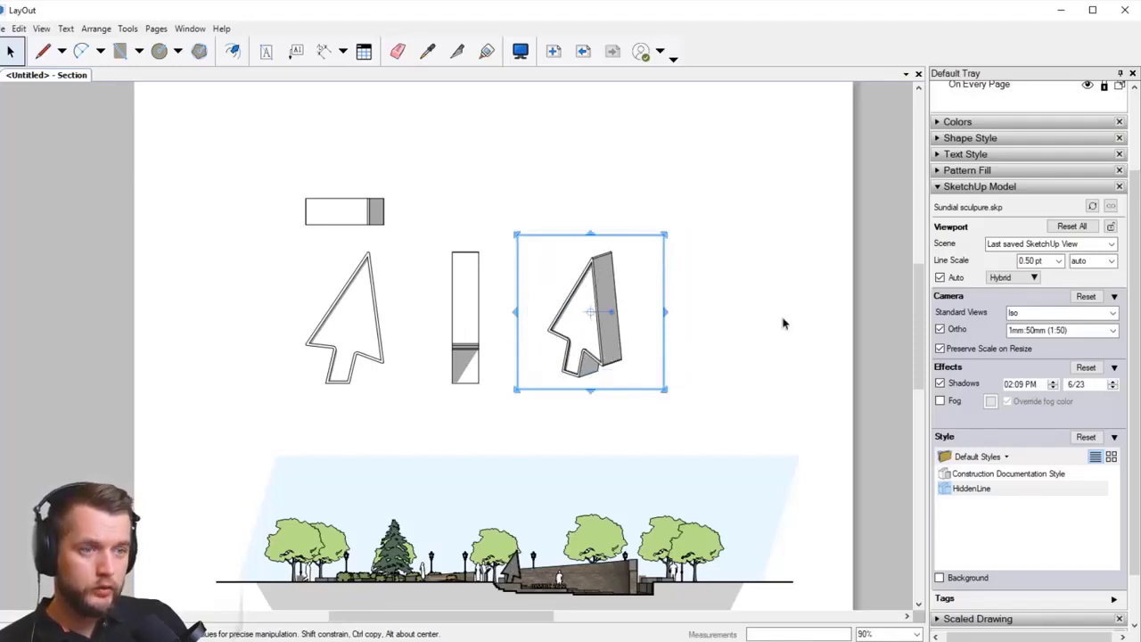
pyautogui.click(768, 399)
# Step: Move all four sculpture viewports to the SketchUp Model layer
pyautogui.scroll(1, 486, 331)
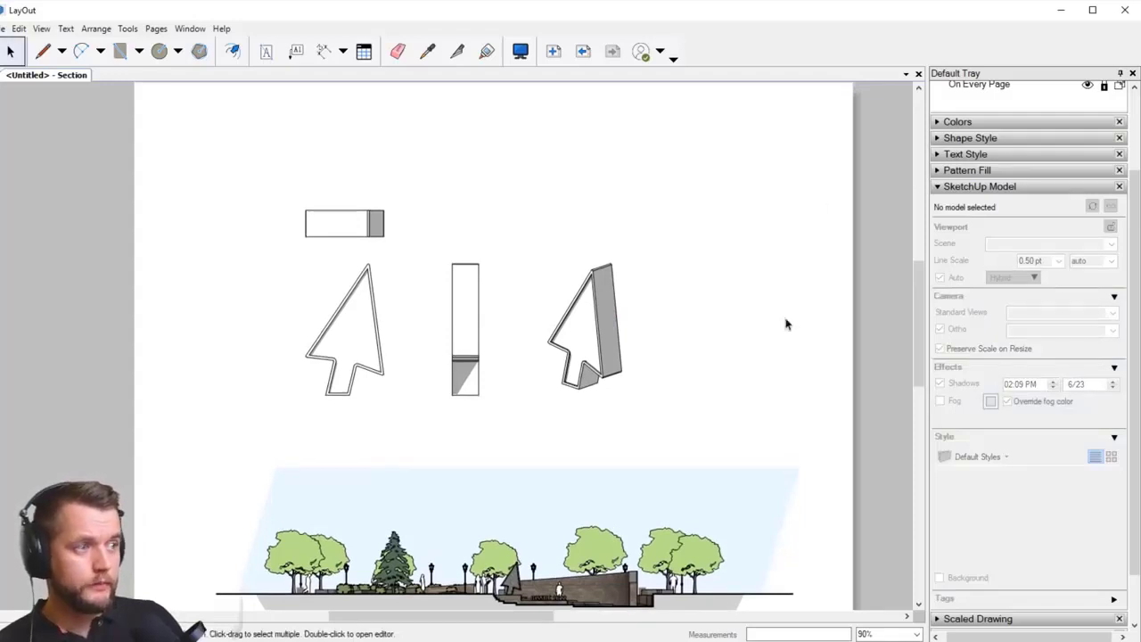
pyautogui.scroll(1, 788, 306)
pyautogui.scroll(-2, 790, 357)
pyautogui.scroll(2, 1030, 327)
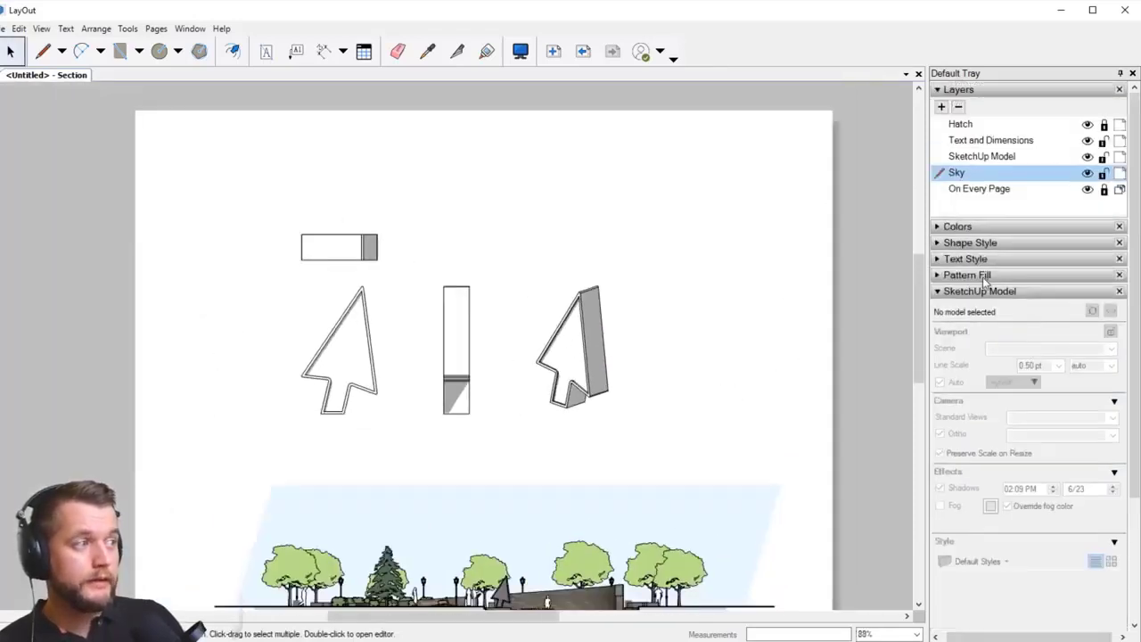
pyautogui.moveTo(754, 195)
pyautogui.mouseDown()
pyautogui.moveTo(560, 284)
pyautogui.moveTo(262, 395)
pyautogui.mouseUp()
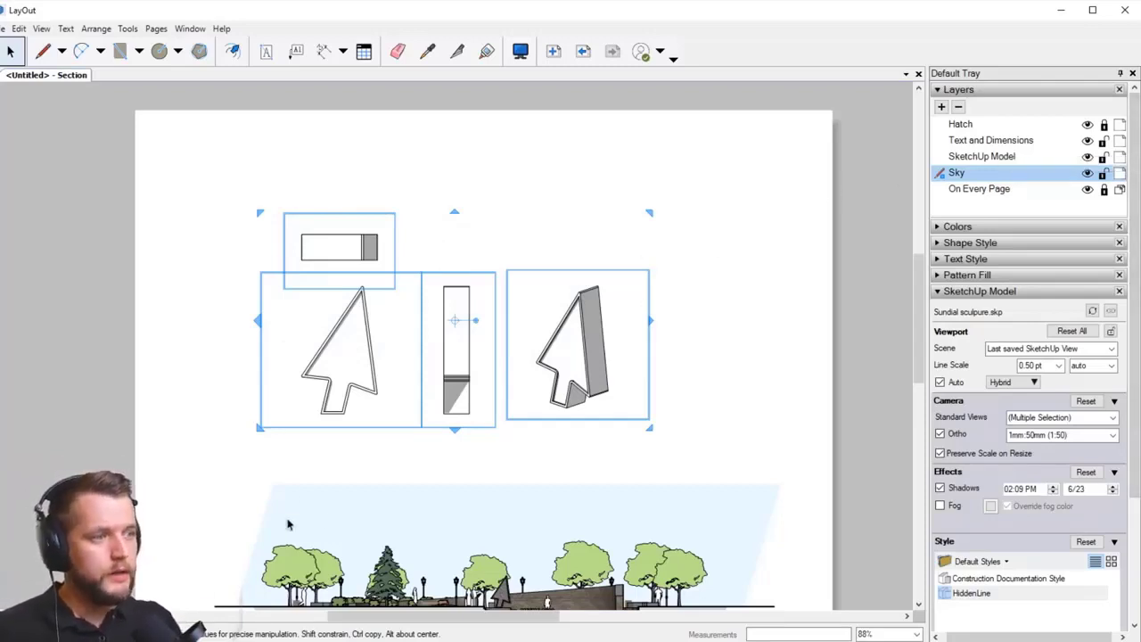
pyautogui.rightClick(585, 326)
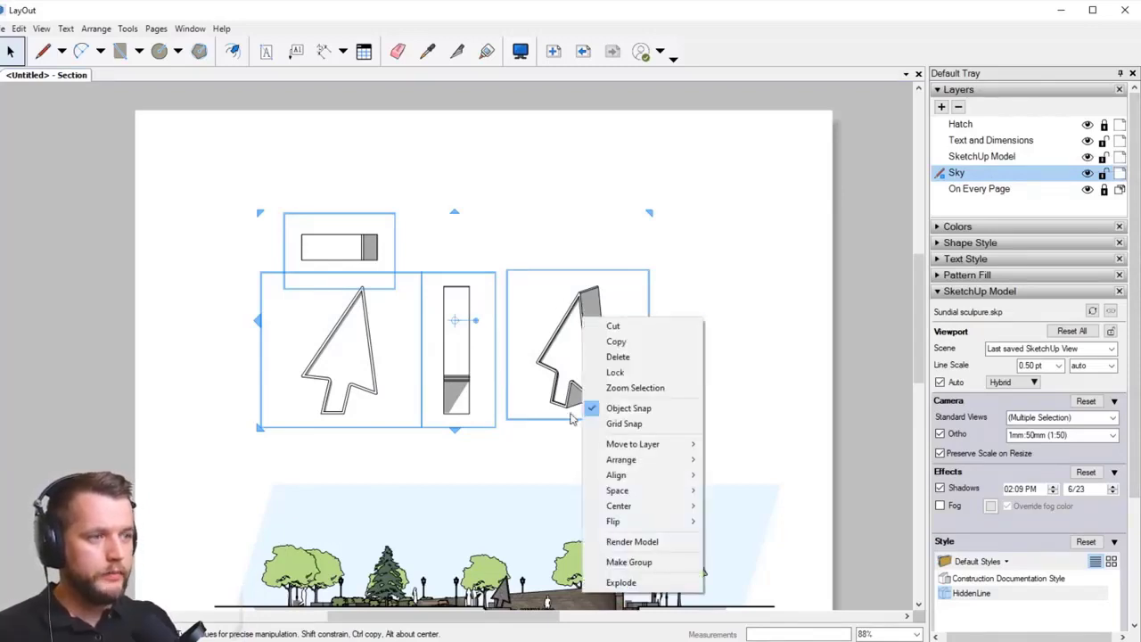
pyautogui.moveTo(671, 453)
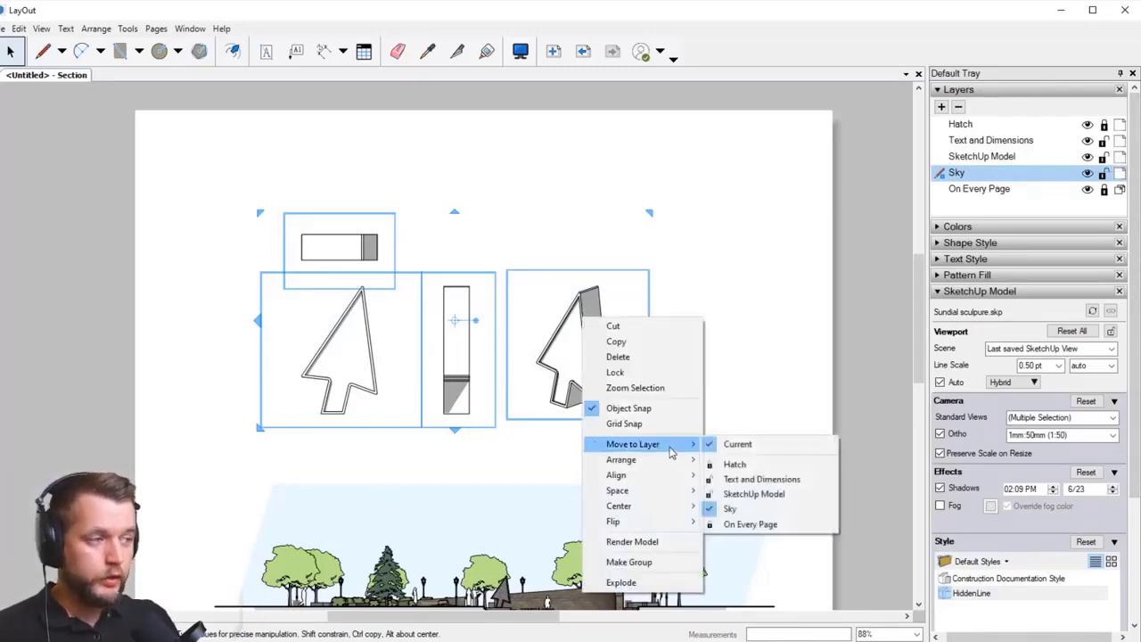
pyautogui.click(788, 502)
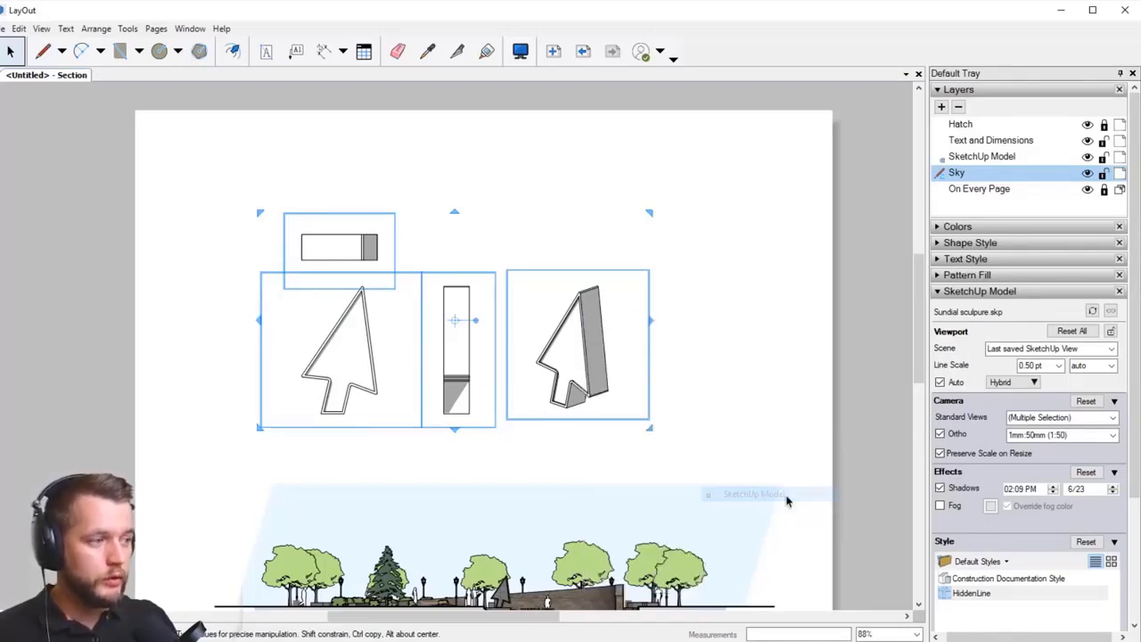
# Step: Lock the SketchUp Model layer and make Text and Dimensions the active layer
pyautogui.click(800, 353)
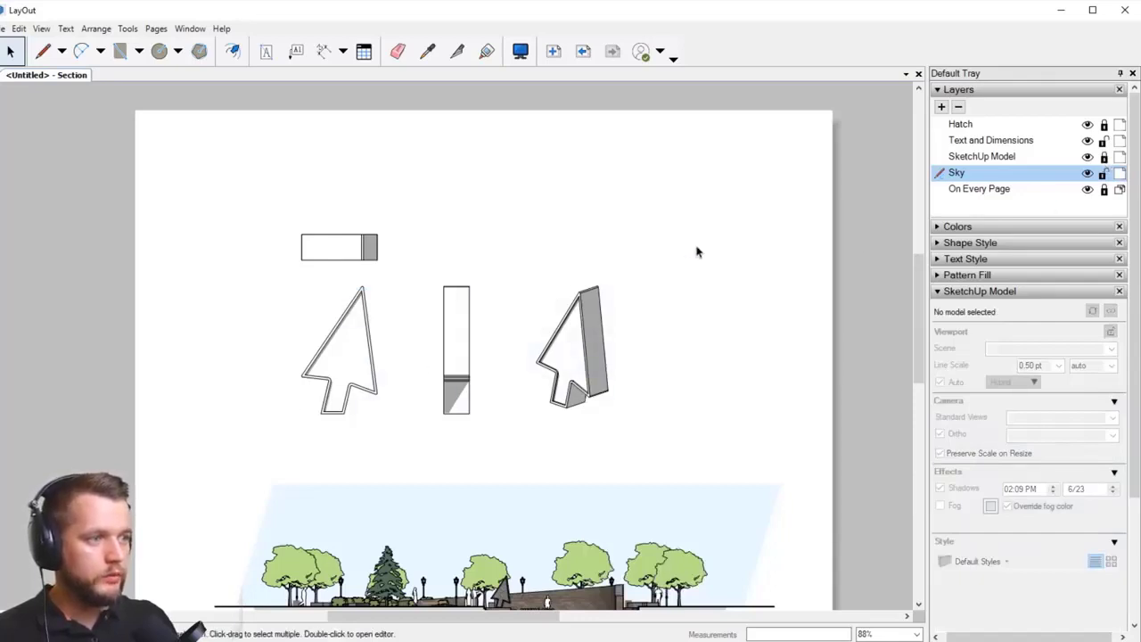
pyautogui.moveTo(724, 242); pyautogui.dragTo(177, 335)
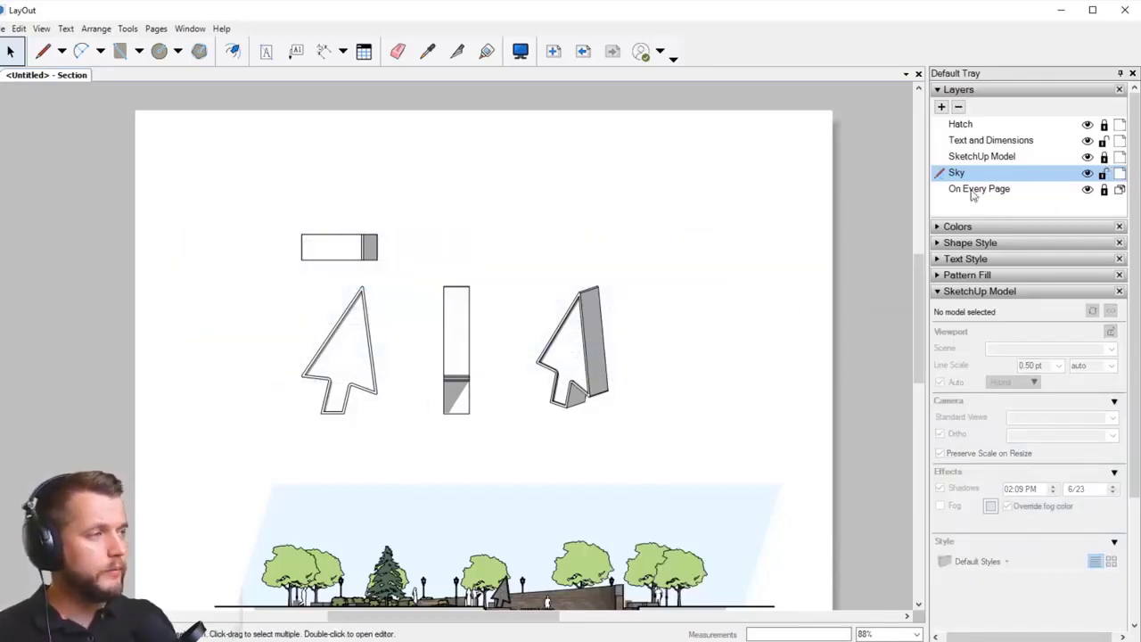
pyautogui.click(993, 143)
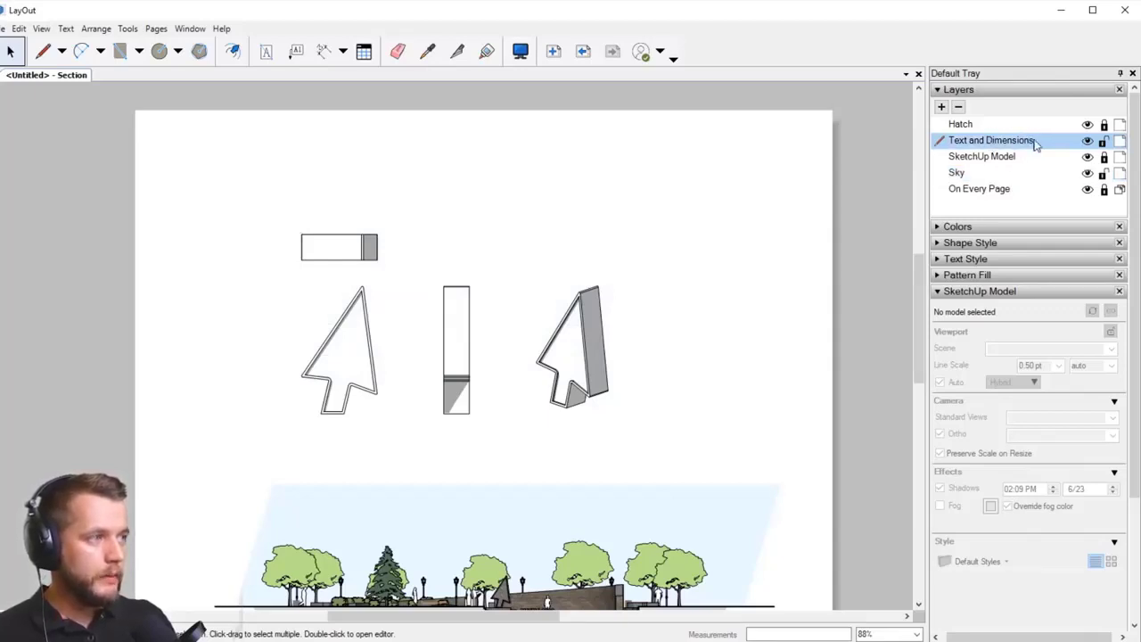
# Step: Add linear dimensions for the top view's depth on its left side and its full width above it
pyautogui.moveTo(505, 350); pyautogui.dragTo(478, 312, button='middle')
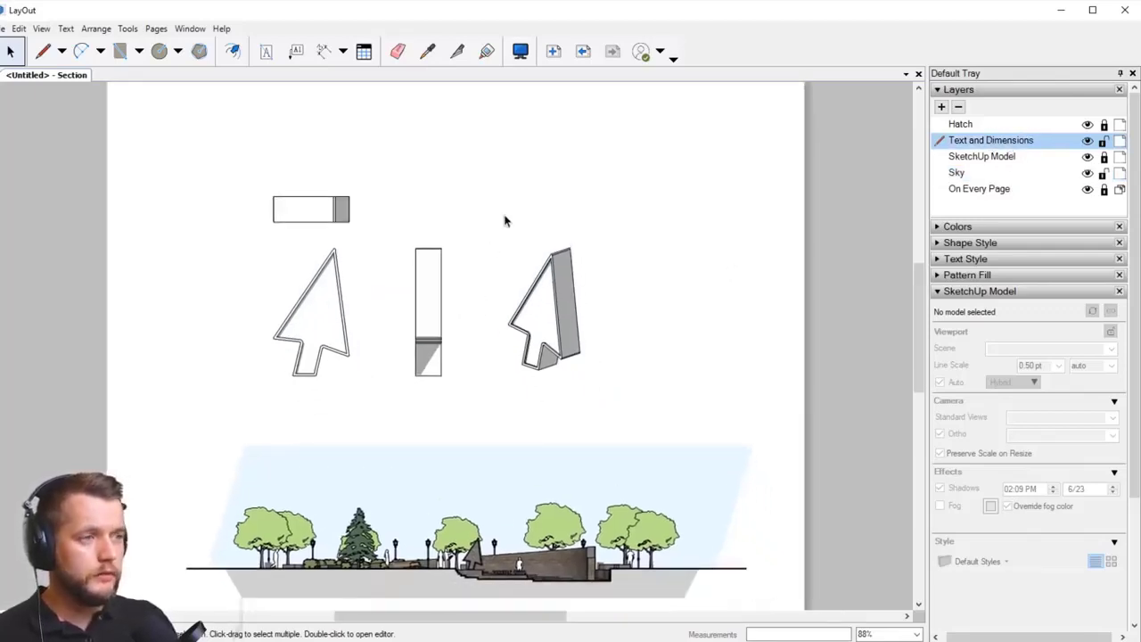
pyautogui.scroll(4, 476, 295)
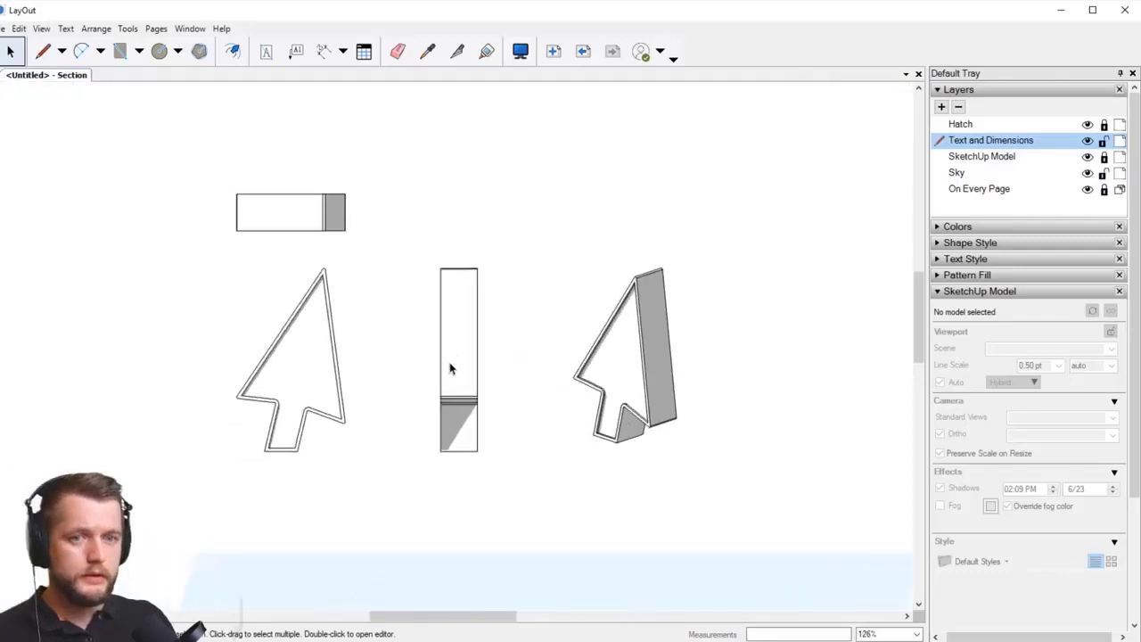
pyautogui.scroll(1, 466, 383)
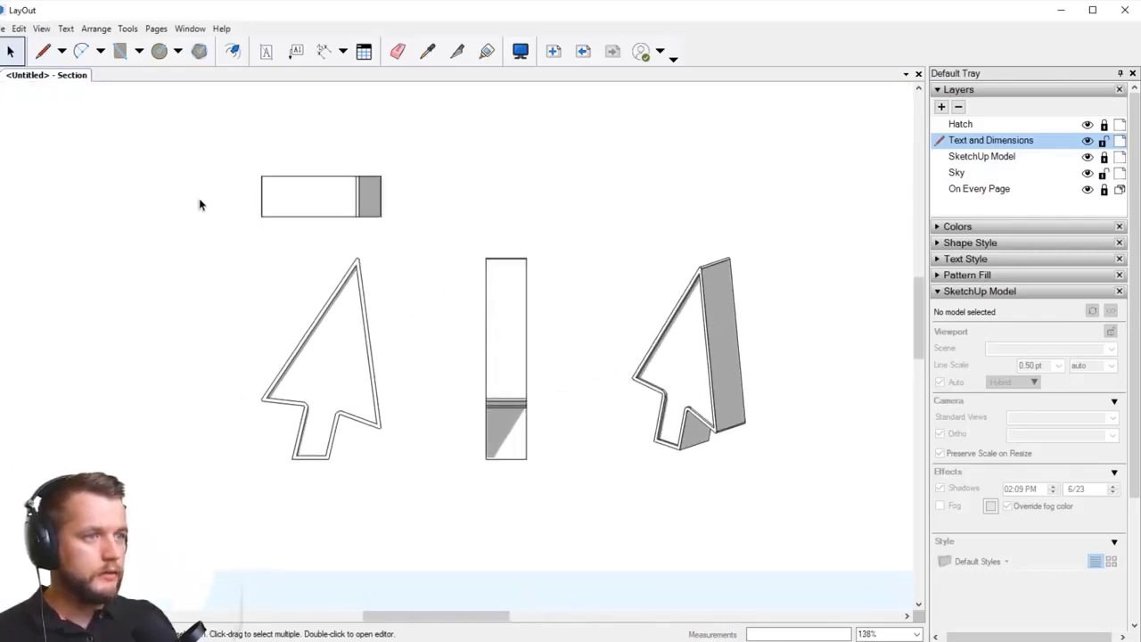
pyautogui.click(322, 54)
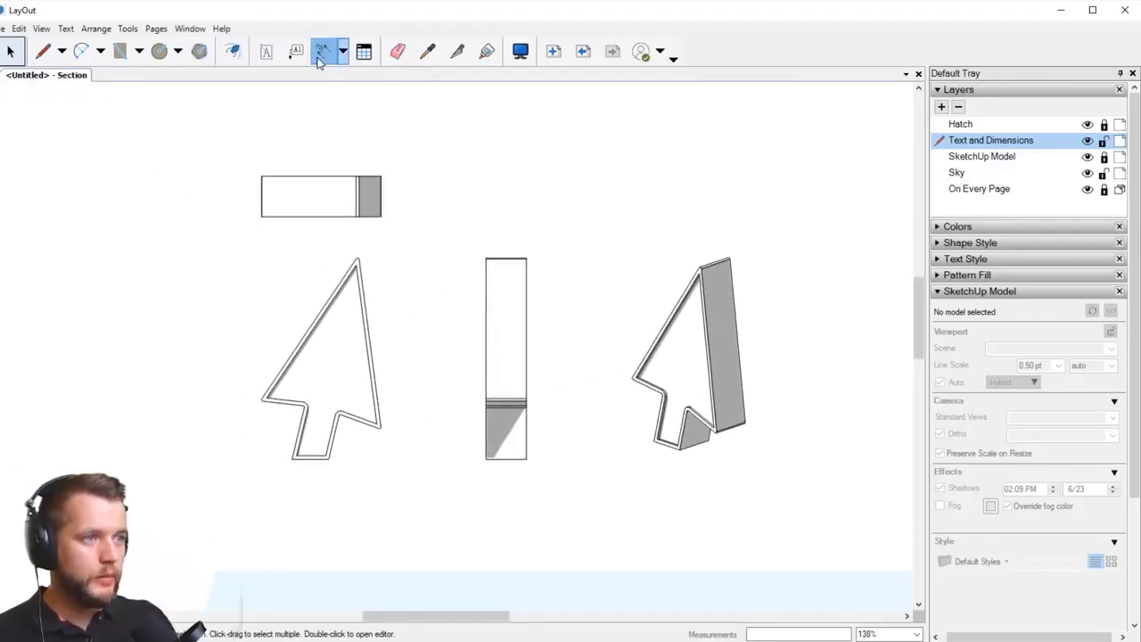
pyautogui.click(261, 215)
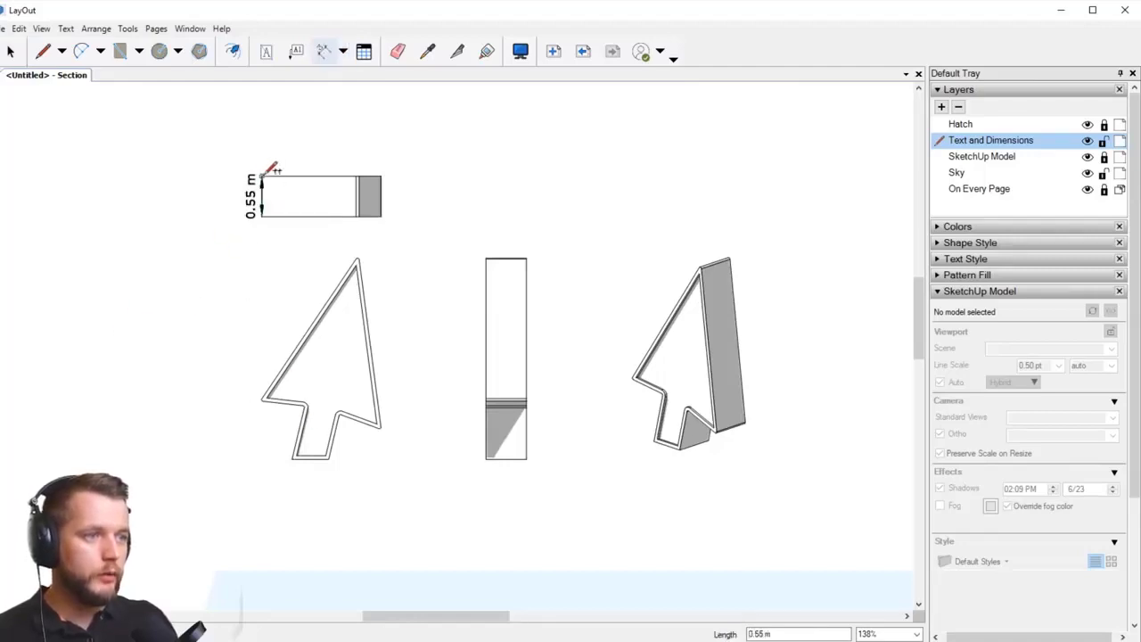
pyautogui.click(262, 175)
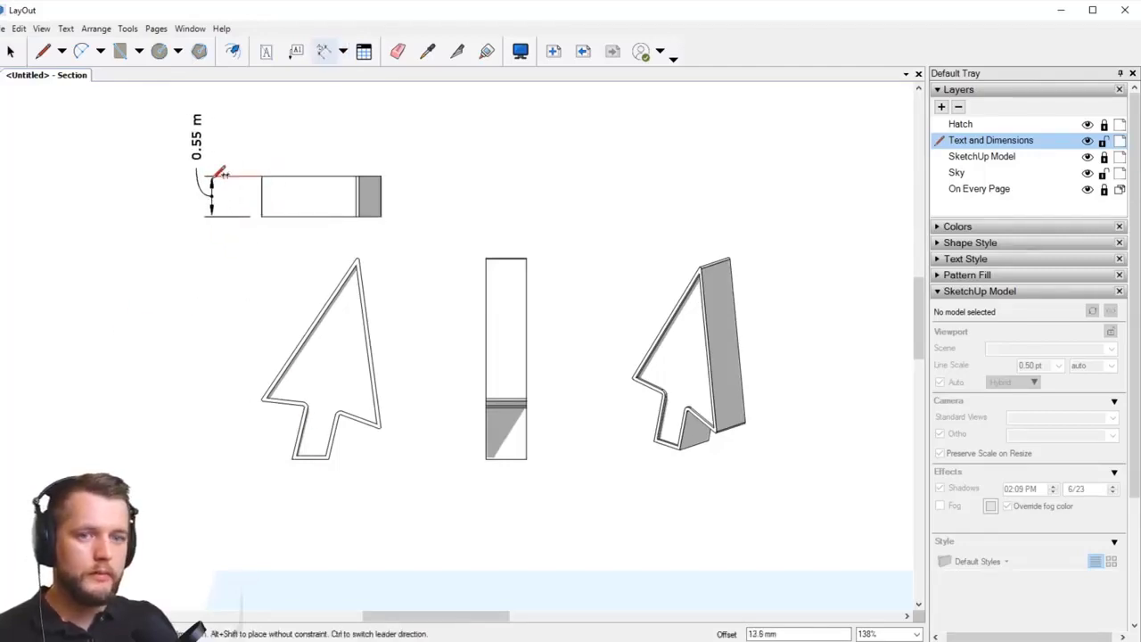
pyautogui.click(214, 177)
pyautogui.click(262, 176)
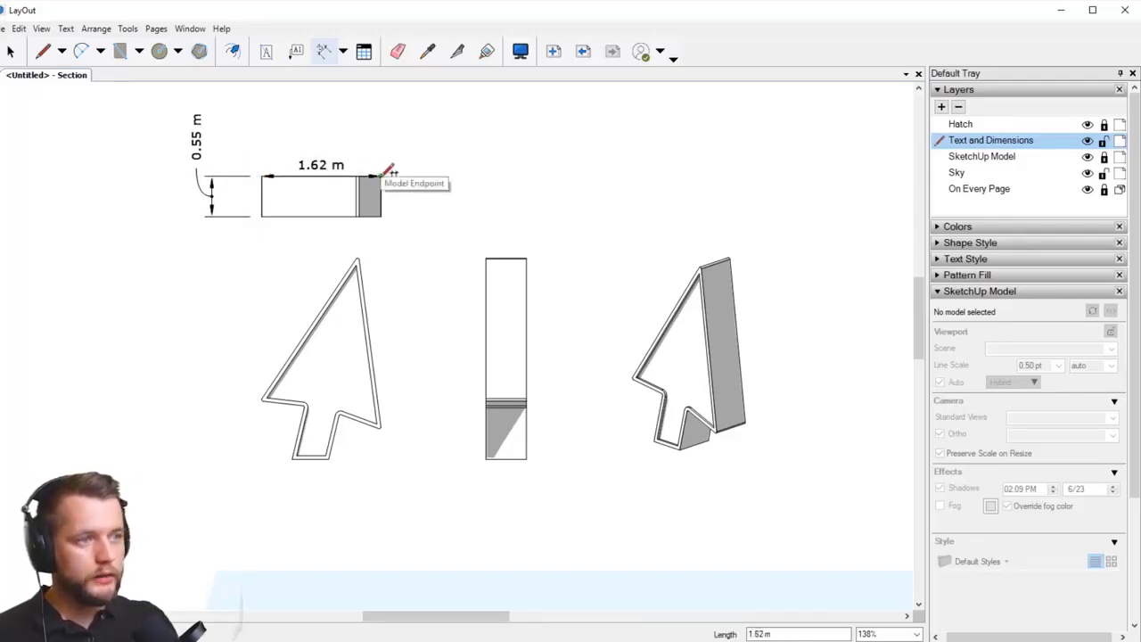
pyautogui.click(381, 175)
pyautogui.click(384, 139)
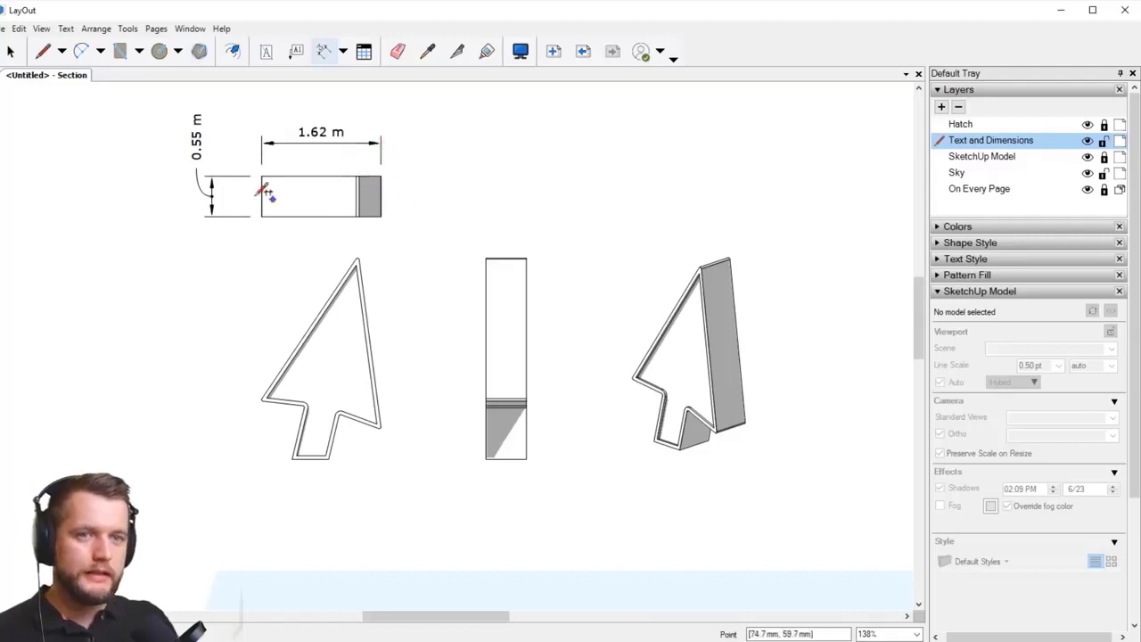
# Step: Hide the unit suffix on the top view's width dimension and set its length units to millimetres
pyautogui.moveTo(364, 184); pyautogui.dragTo(436, 341, button='middle')
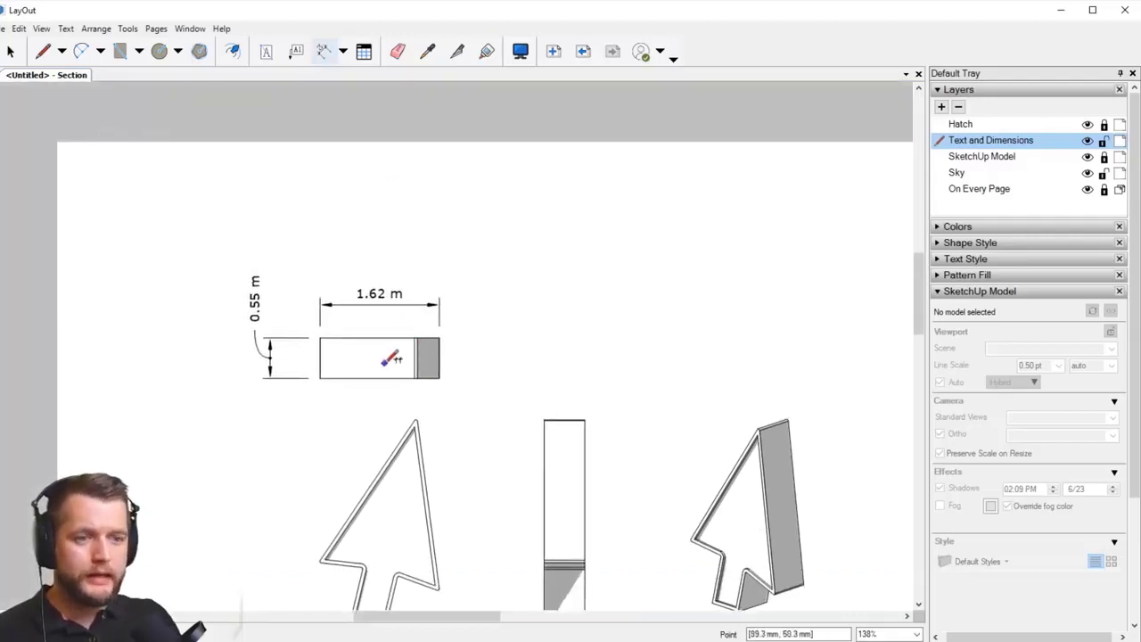
pyautogui.scroll(2, 374, 348)
pyautogui.press('space')
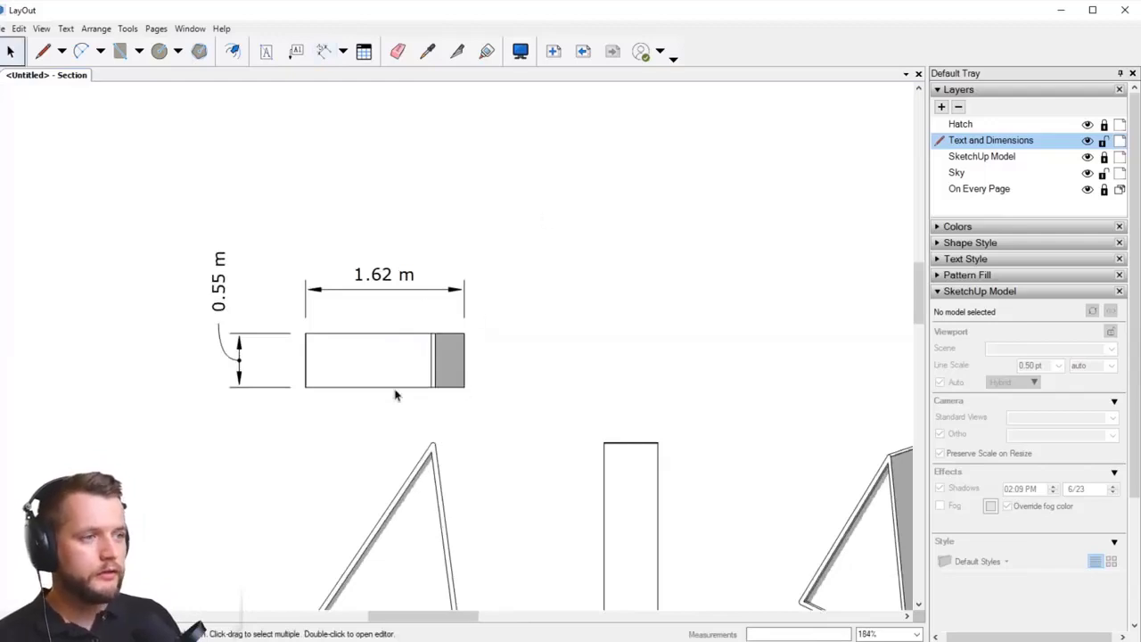
pyautogui.scroll(1, 376, 332)
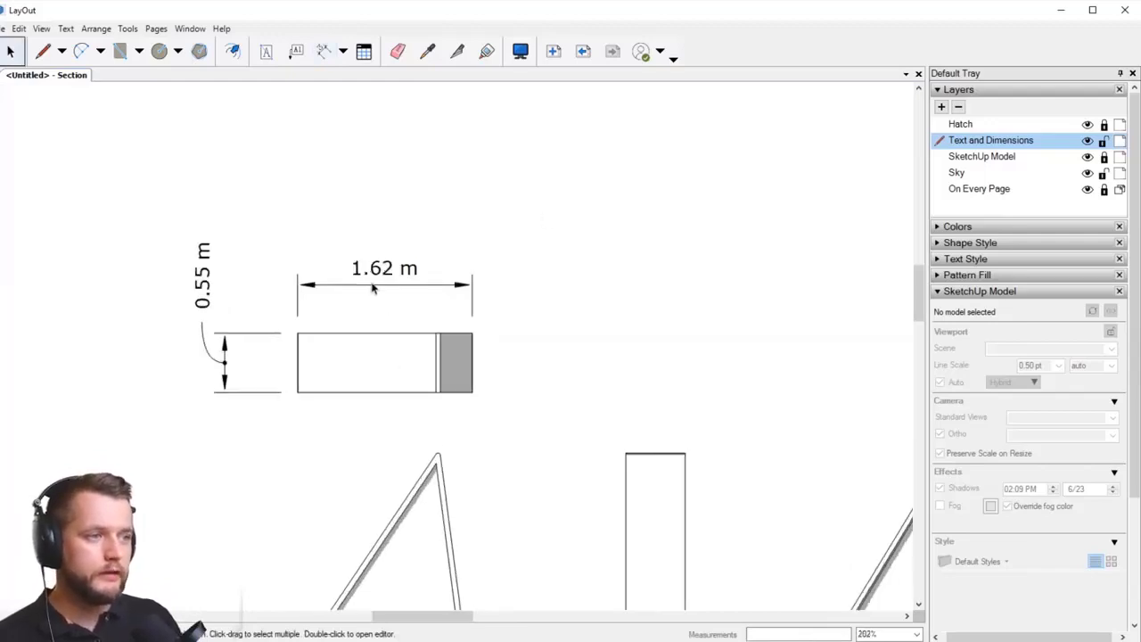
pyautogui.click(979, 291)
pyautogui.click(974, 326)
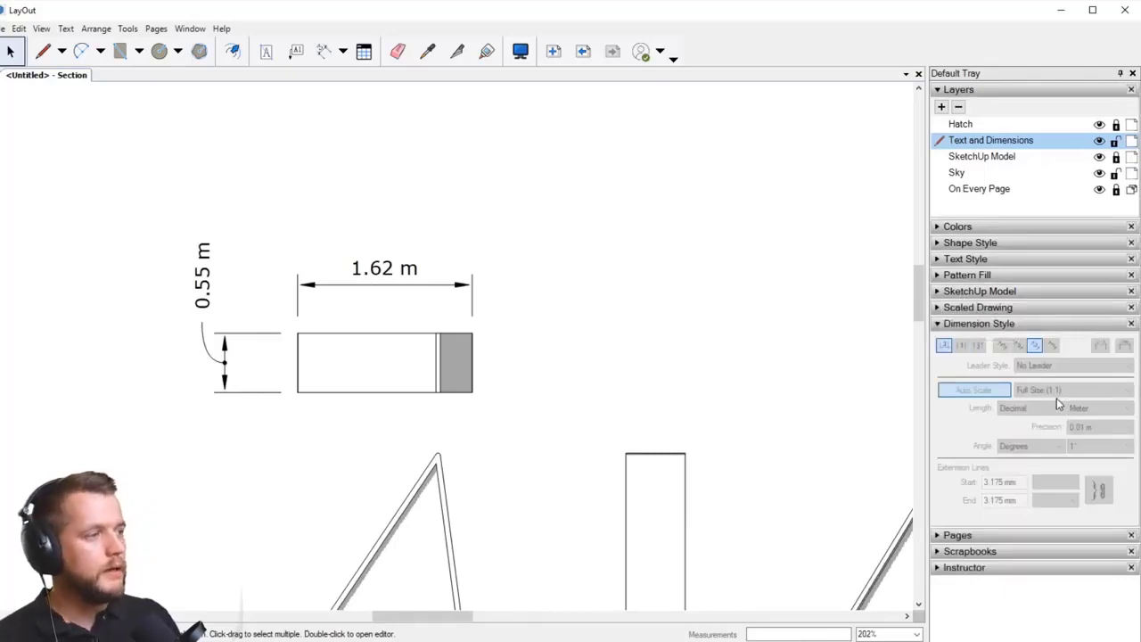
pyautogui.click(378, 278)
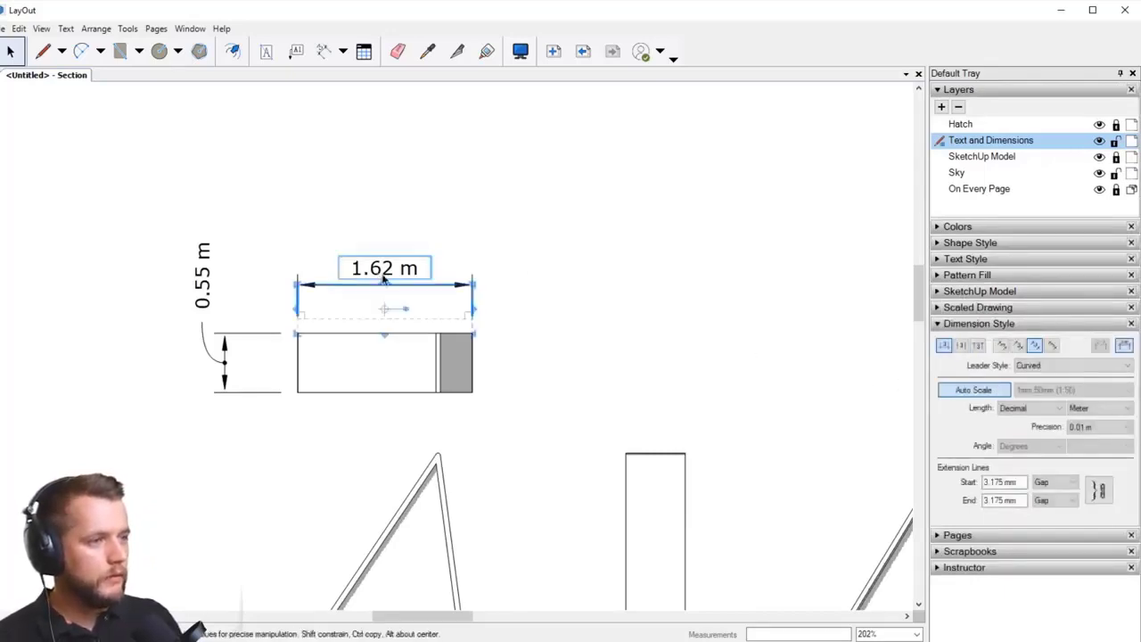
pyautogui.click(1124, 346)
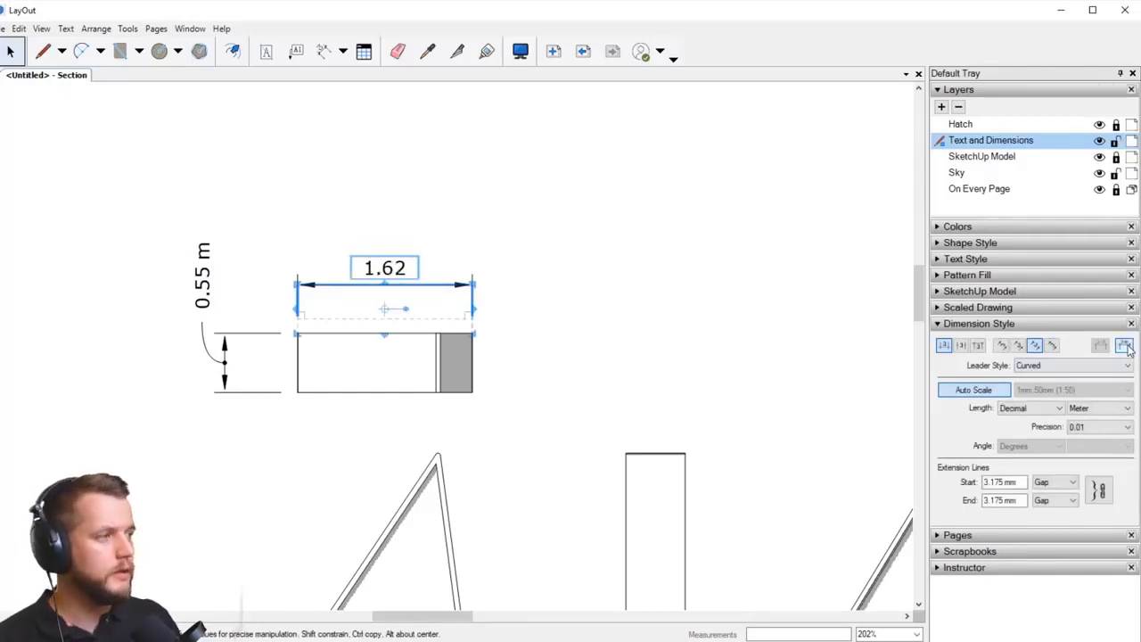
pyautogui.click(1093, 412)
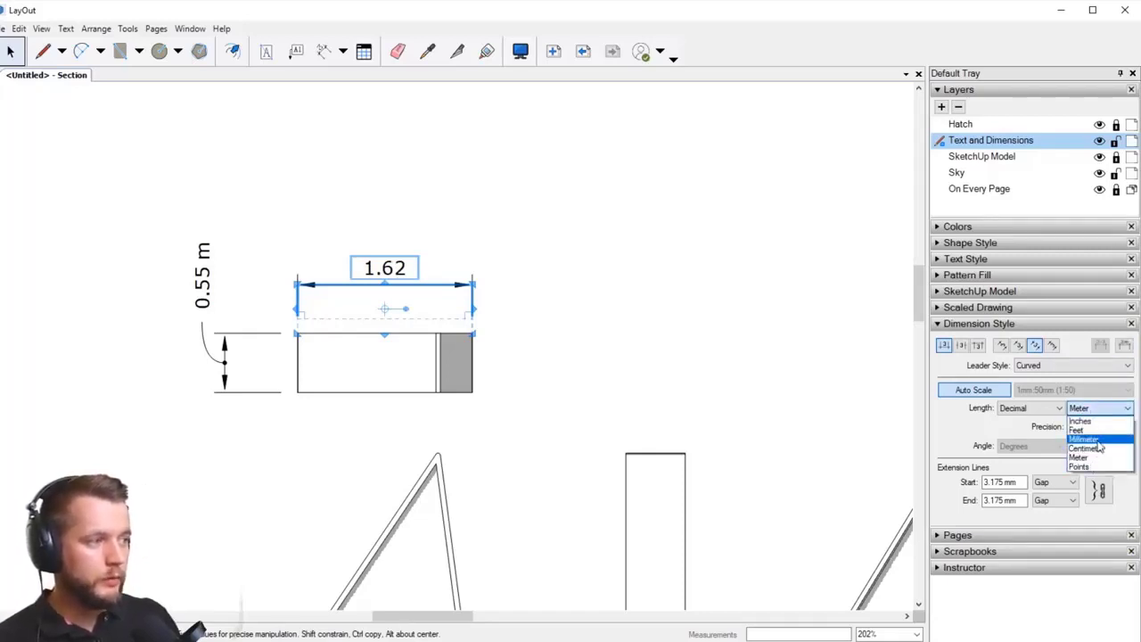
pyautogui.click(1096, 440)
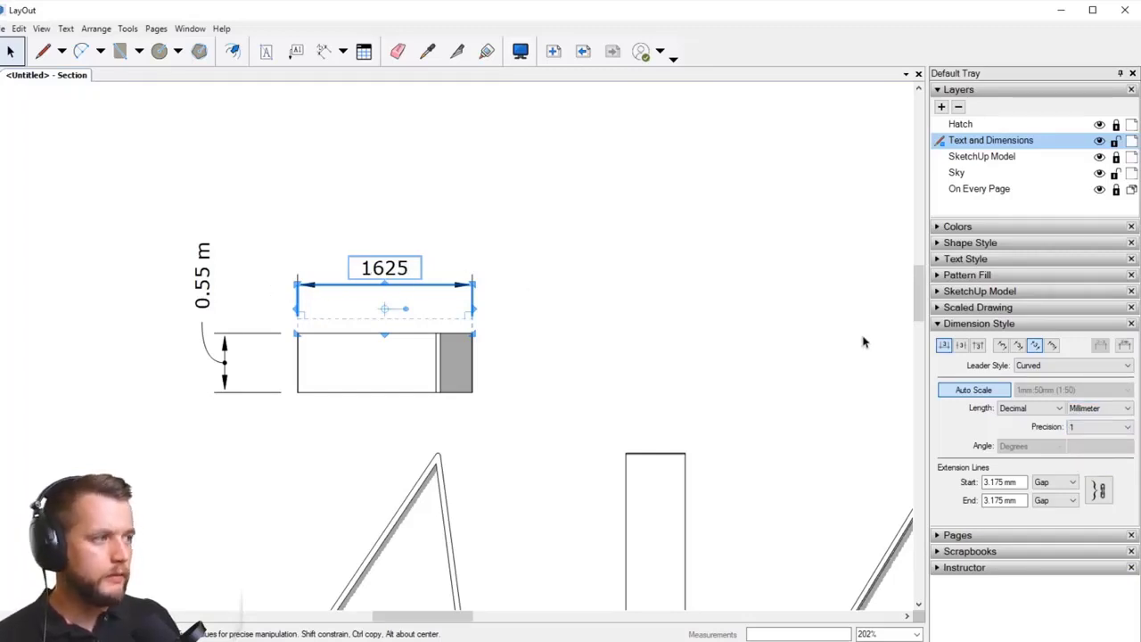
# Step: Centre the width dimension's text on its dimension line and set the text alignment to horizontal
pyautogui.click(960, 347)
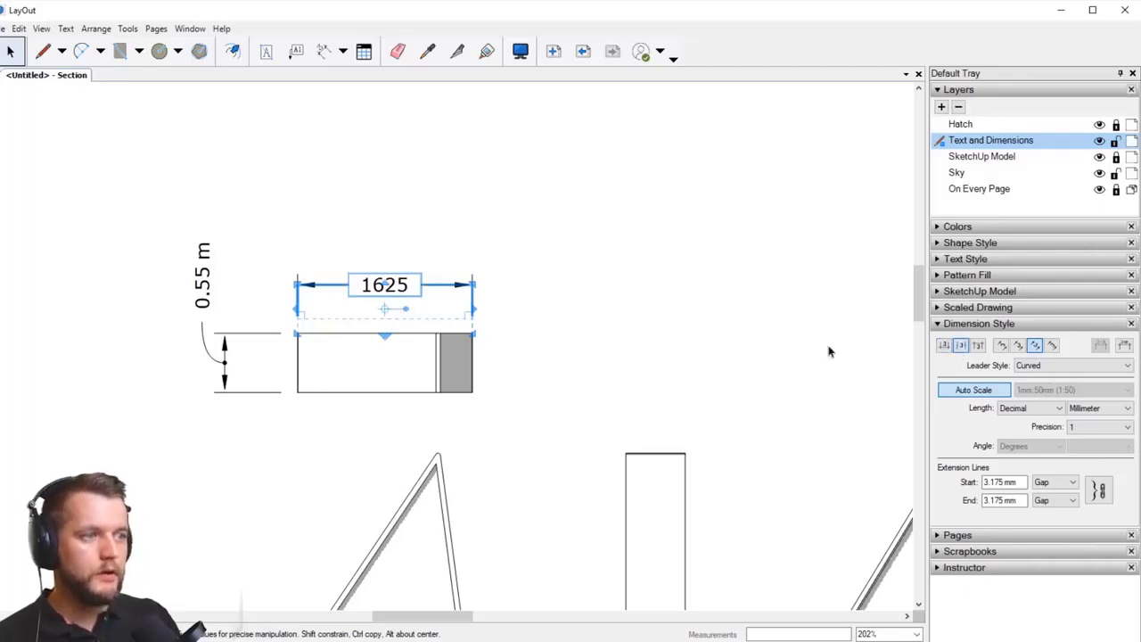
pyautogui.click(1018, 347)
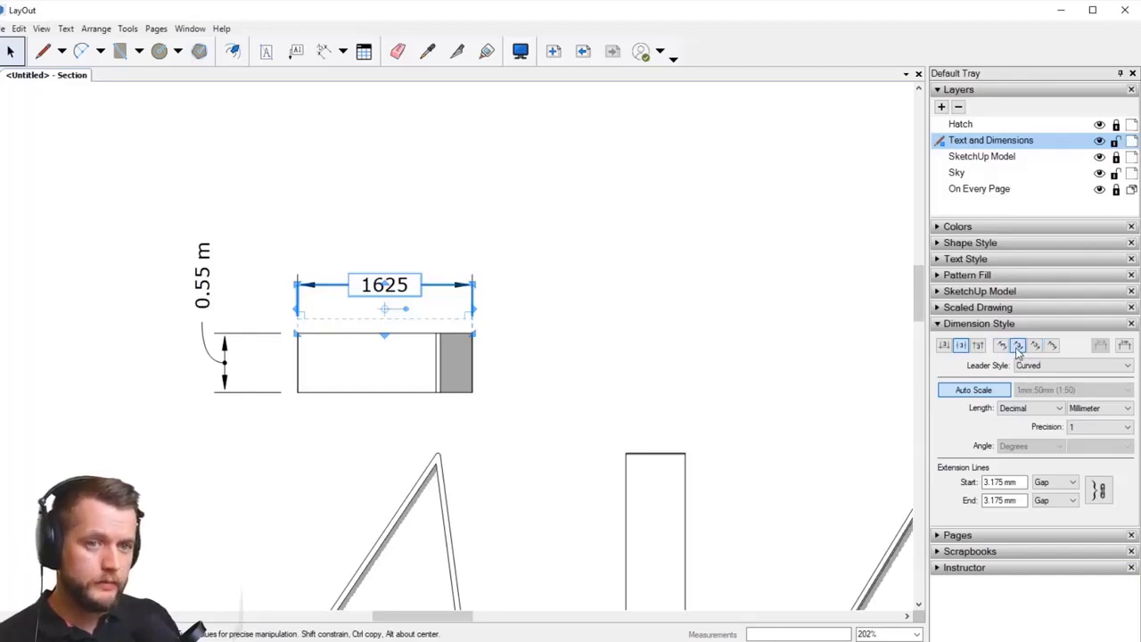
pyautogui.click(591, 288)
pyautogui.scroll(2, 464, 298)
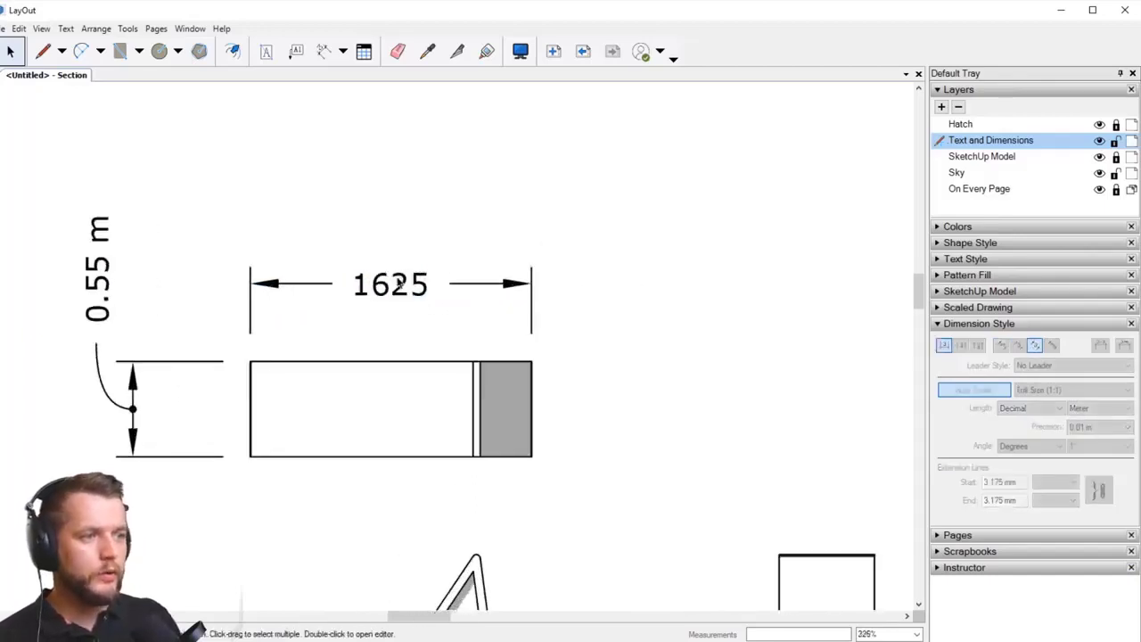
# Step: Change the font of the top view's width dimension to ISOCPEUR
pyautogui.click(388, 305)
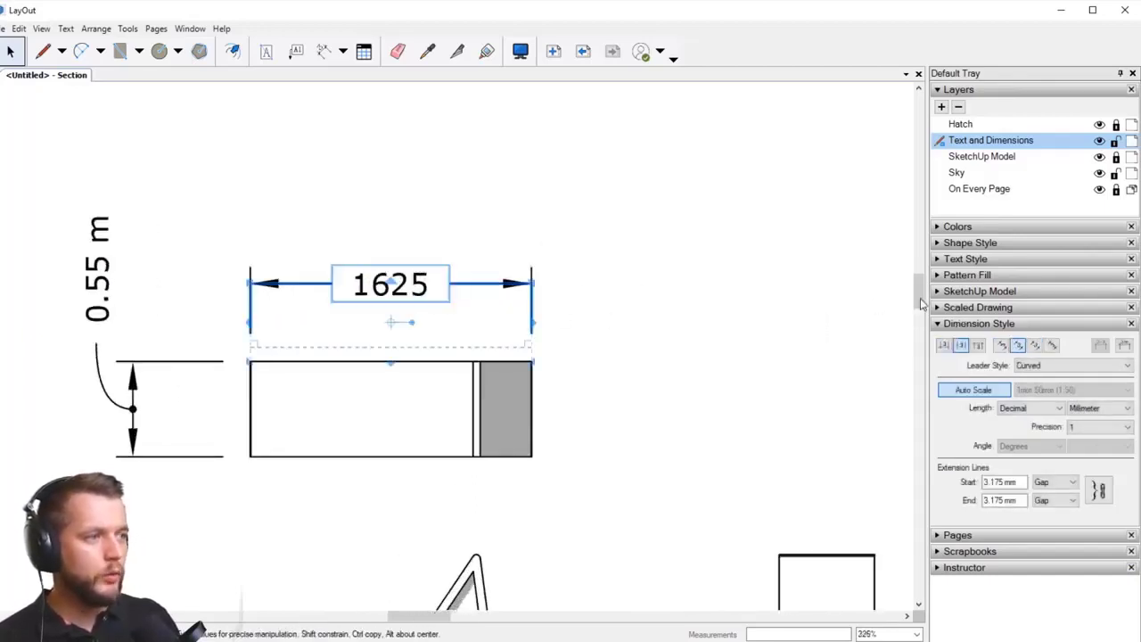
pyautogui.click(978, 323)
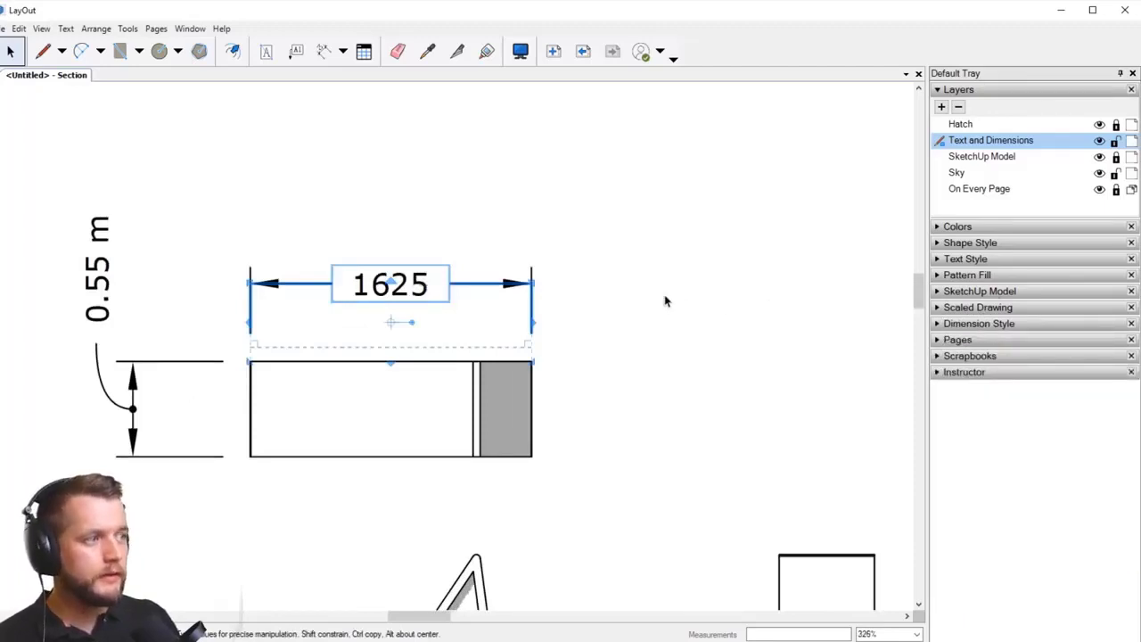
pyautogui.click(978, 260)
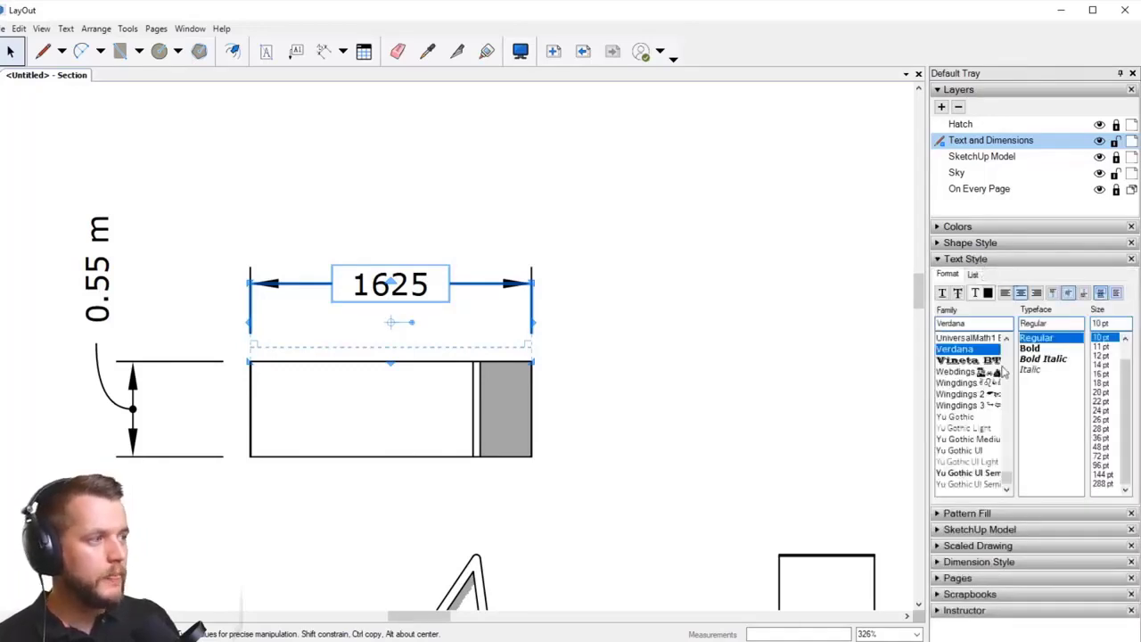
pyautogui.click(967, 325)
pyautogui.write('iso')
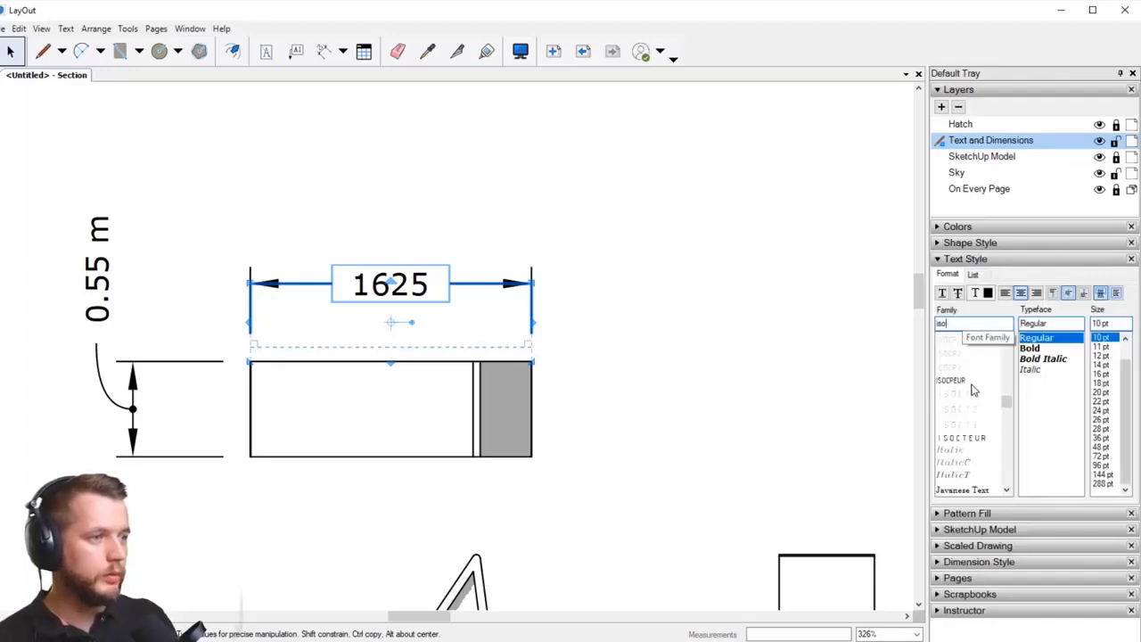
pyautogui.click(970, 382)
pyautogui.click(710, 263)
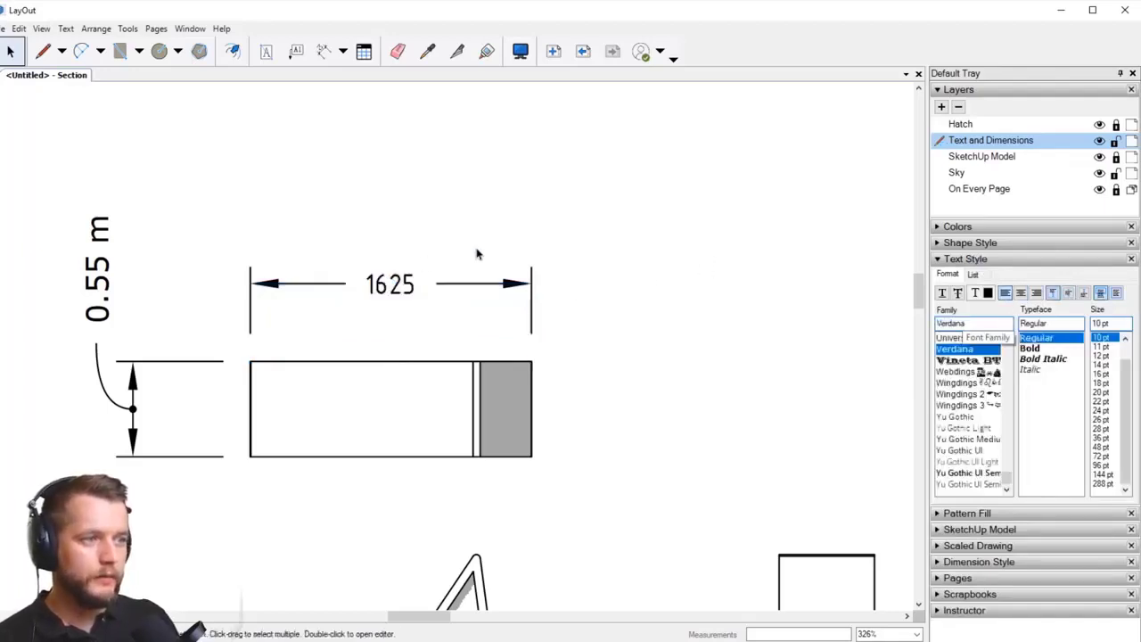
pyautogui.click(392, 285)
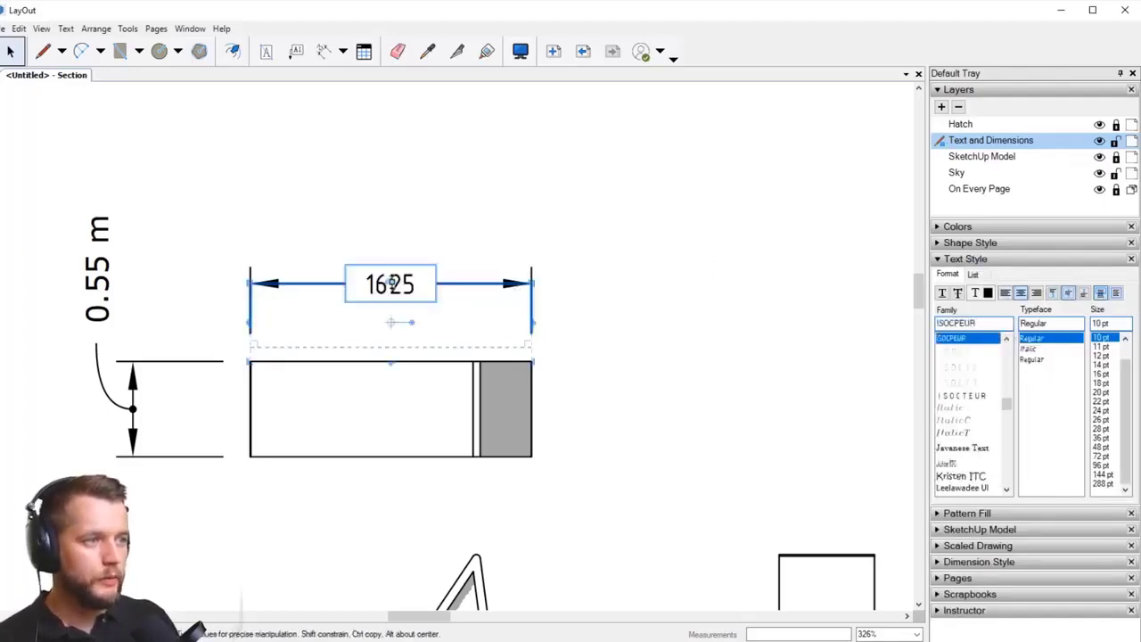
pyautogui.click(736, 400)
pyautogui.scroll(-3, 458, 303)
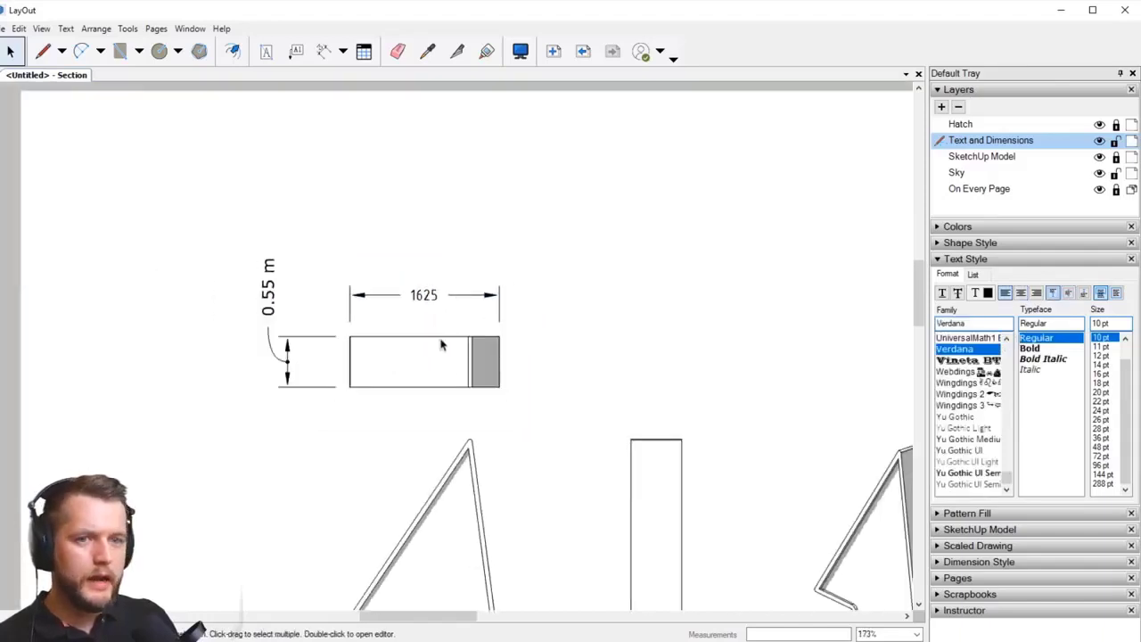
# Step: Set the stroke width of the top view's width dimension to 0.10 pt
pyautogui.scroll(2, 540, 304)
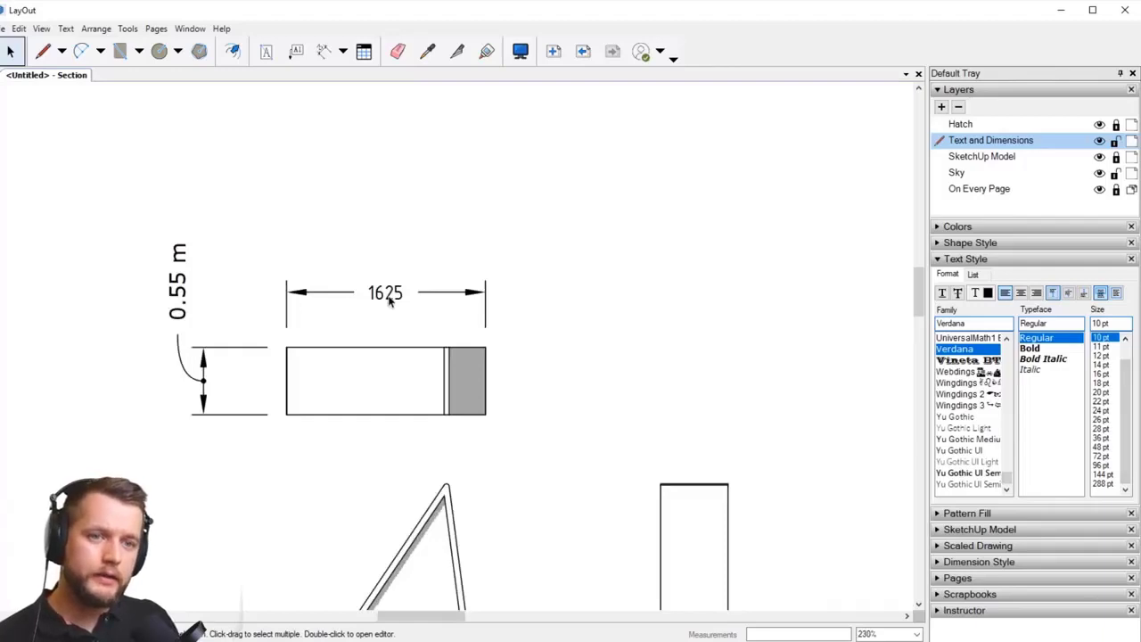
pyautogui.click(389, 301)
pyautogui.click(995, 260)
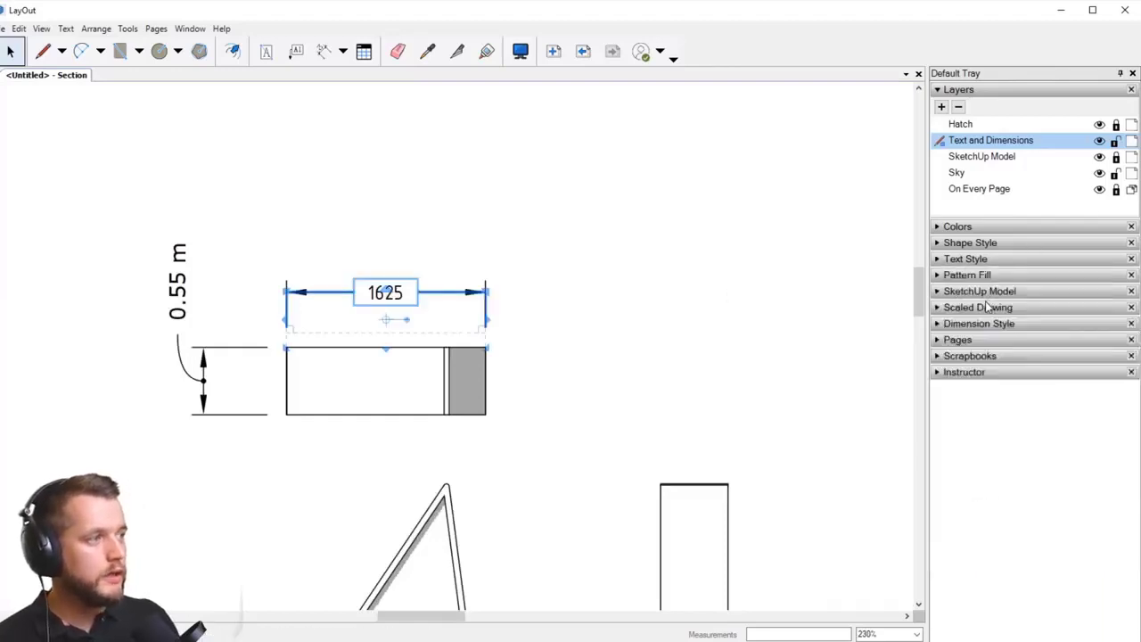
pyautogui.click(984, 91)
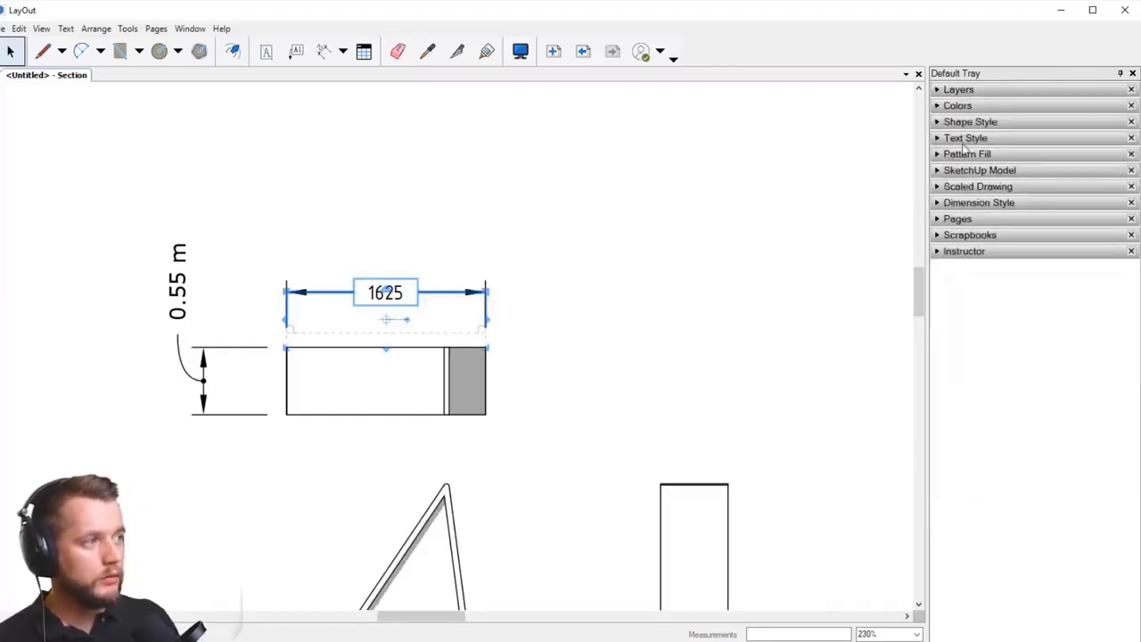
pyautogui.click(989, 122)
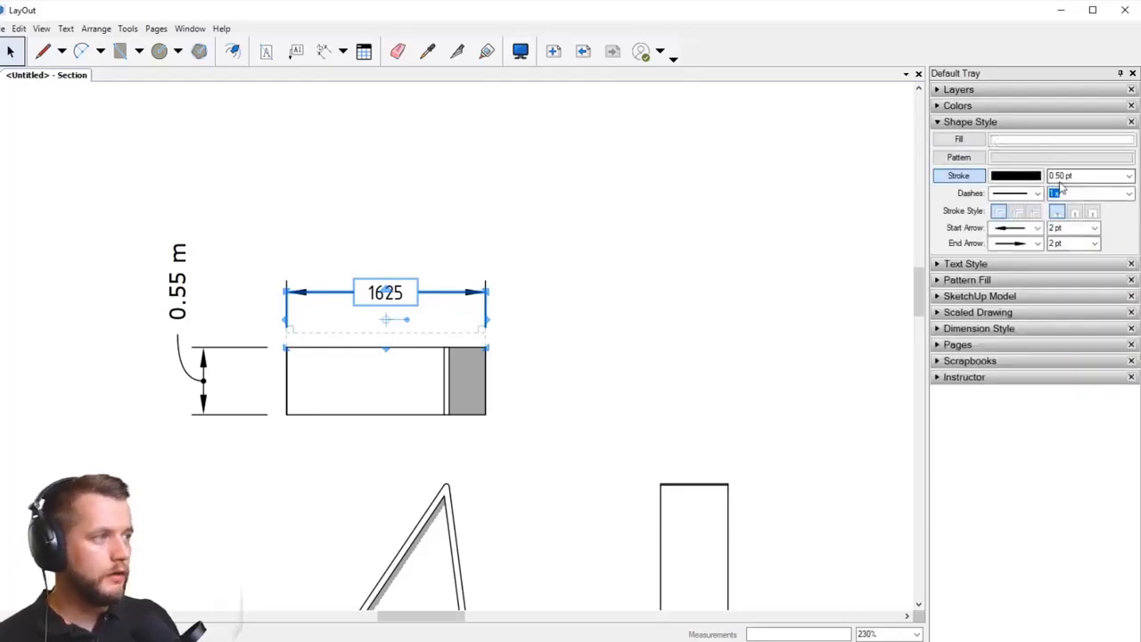
pyautogui.click(1129, 177)
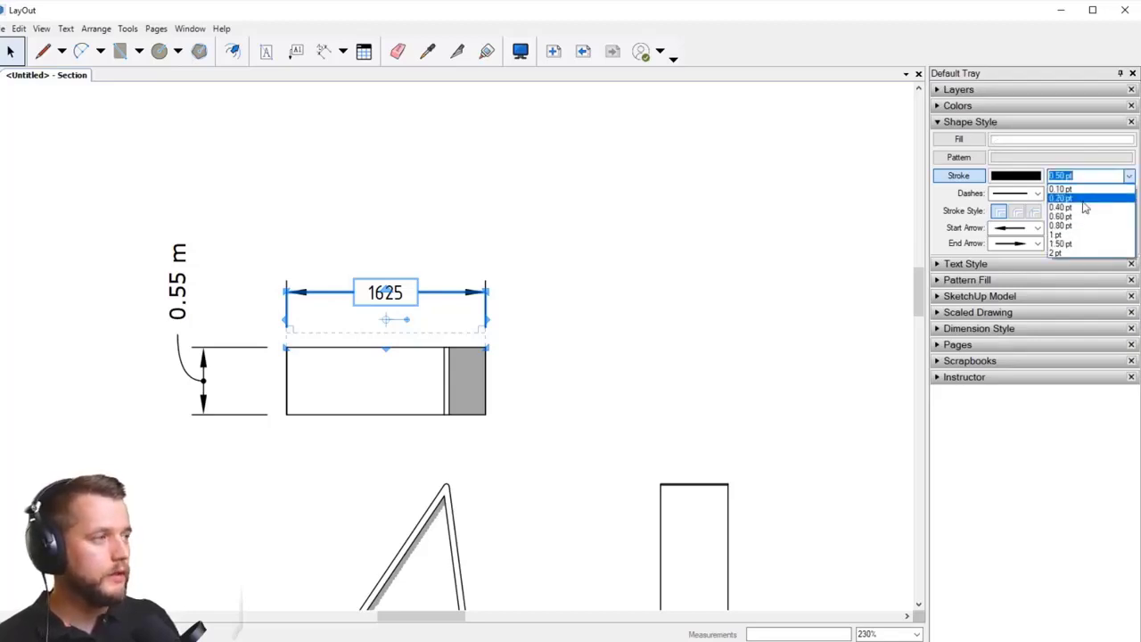
pyautogui.click(1056, 234)
pyautogui.click(650, 364)
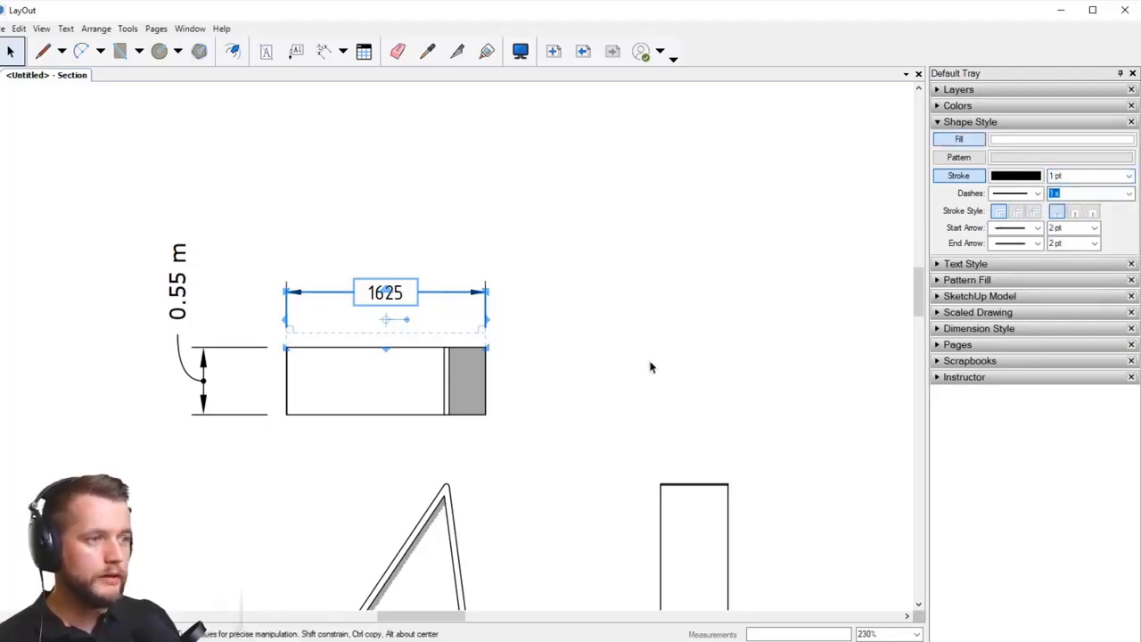
pyautogui.scroll(5, 315, 324)
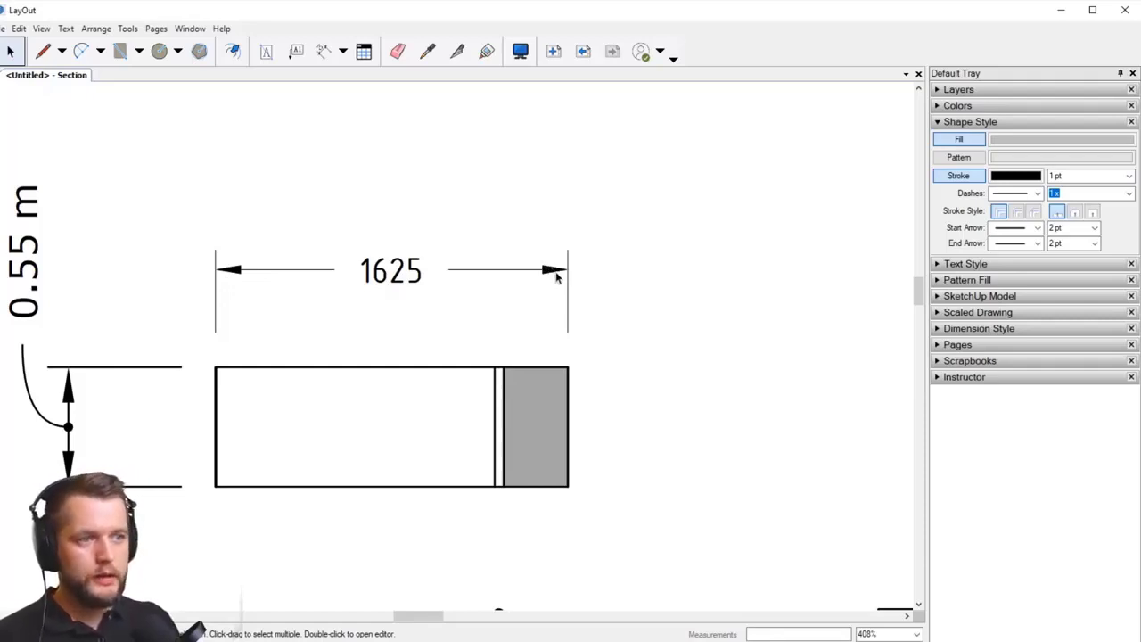
pyautogui.scroll(-8, 540, 256)
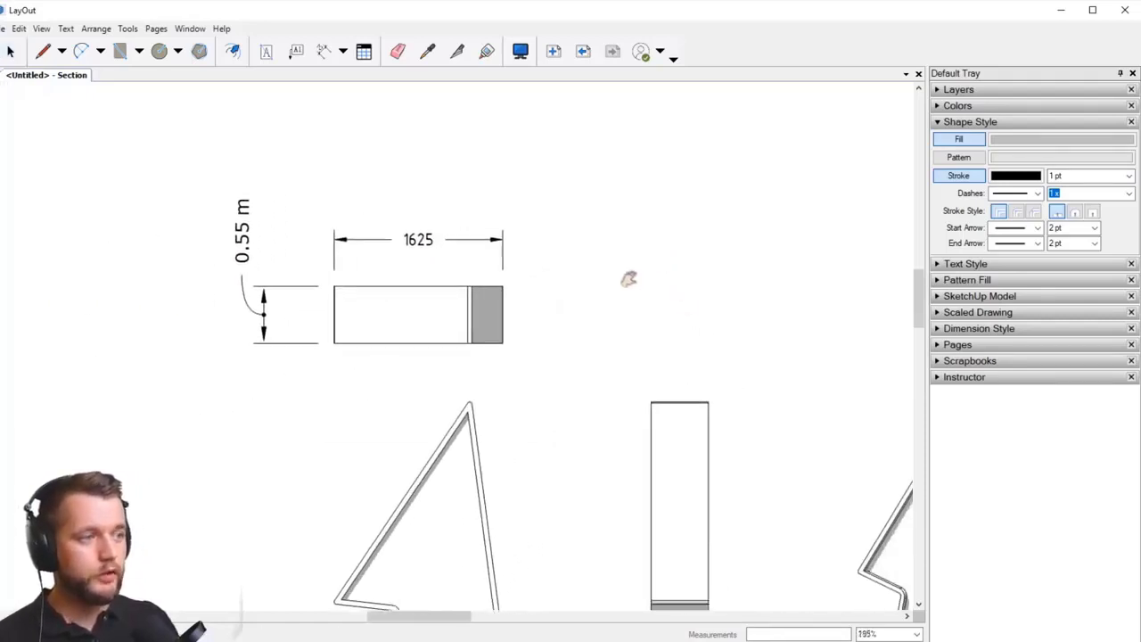
# Step: Sample the width dimension's style and apply it to the depth dimension beside the top view
pyautogui.moveTo(541, 326); pyautogui.dragTo(518, 303, button='middle')
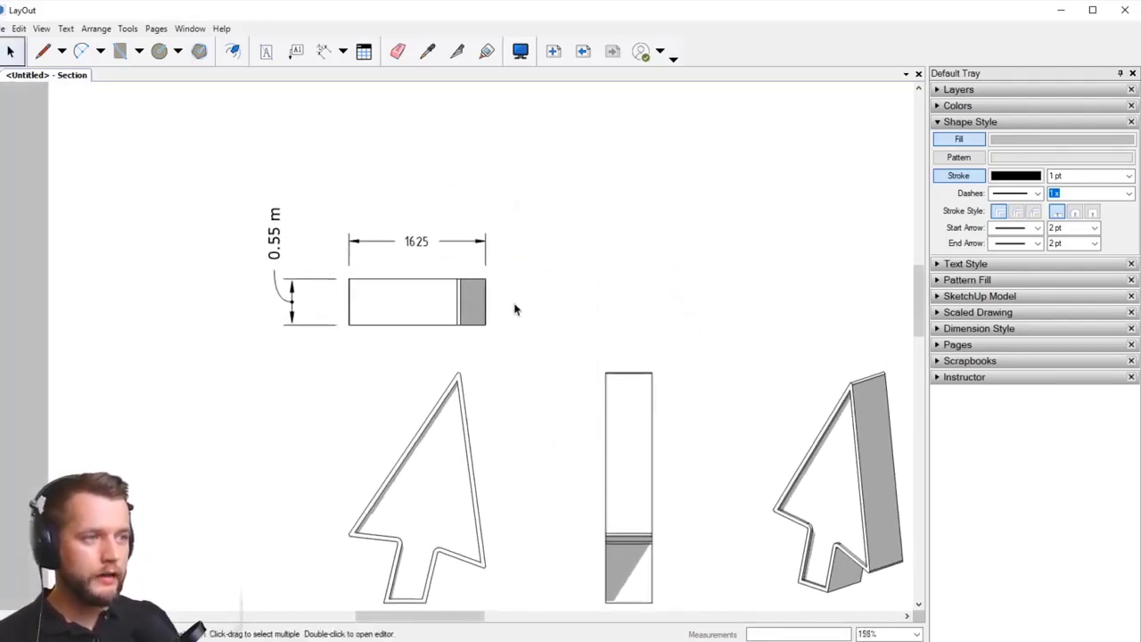
pyautogui.click(428, 54)
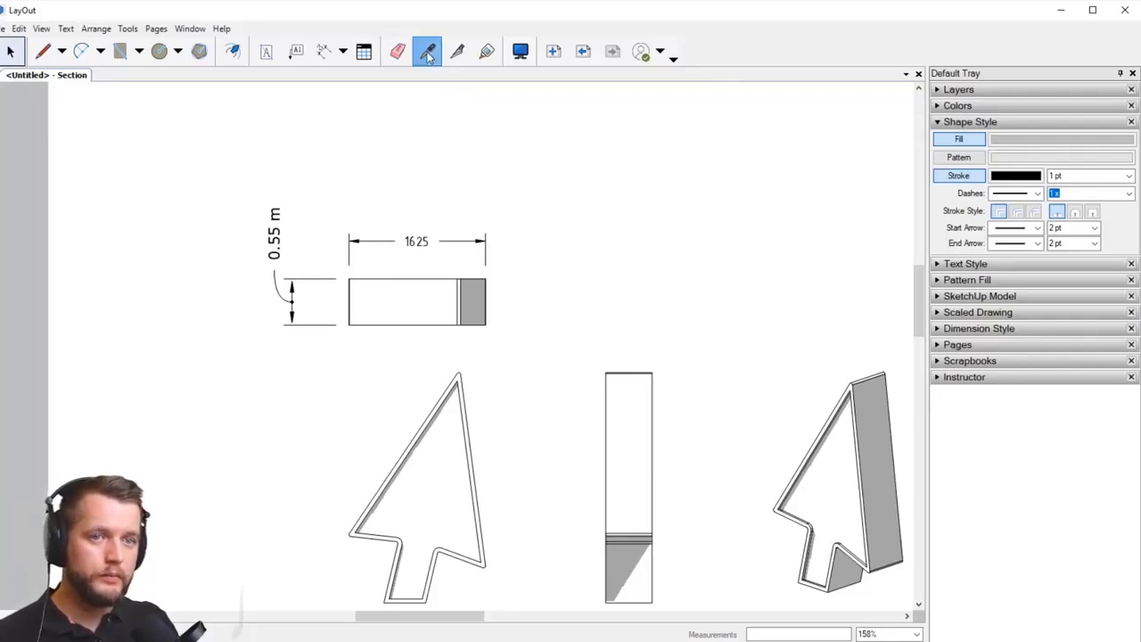
pyautogui.click(424, 241)
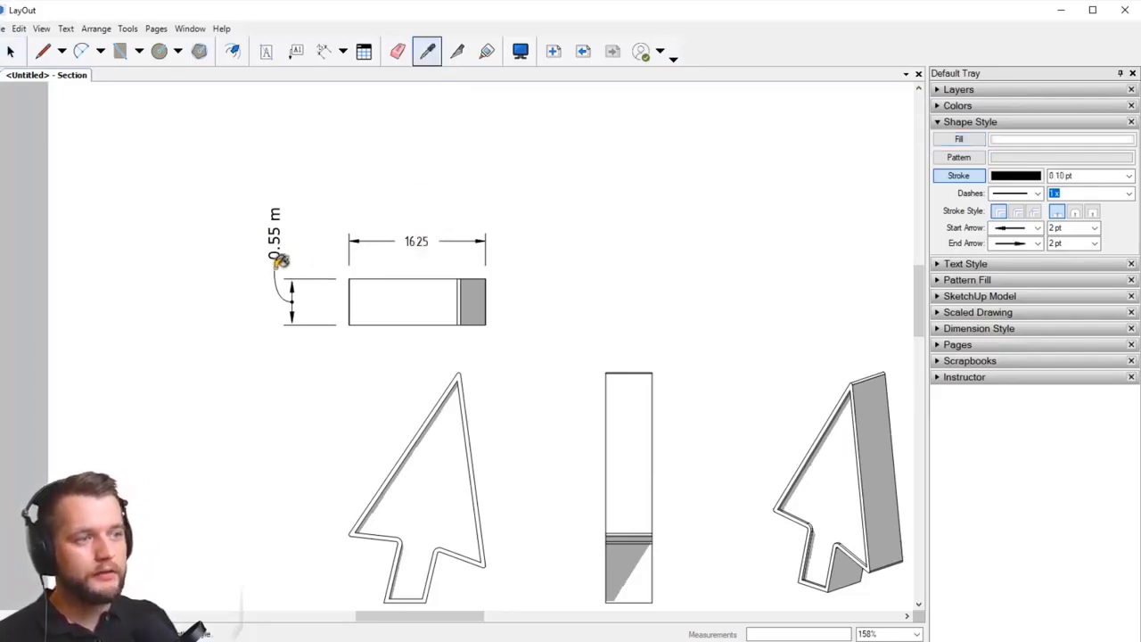
pyautogui.click(276, 239)
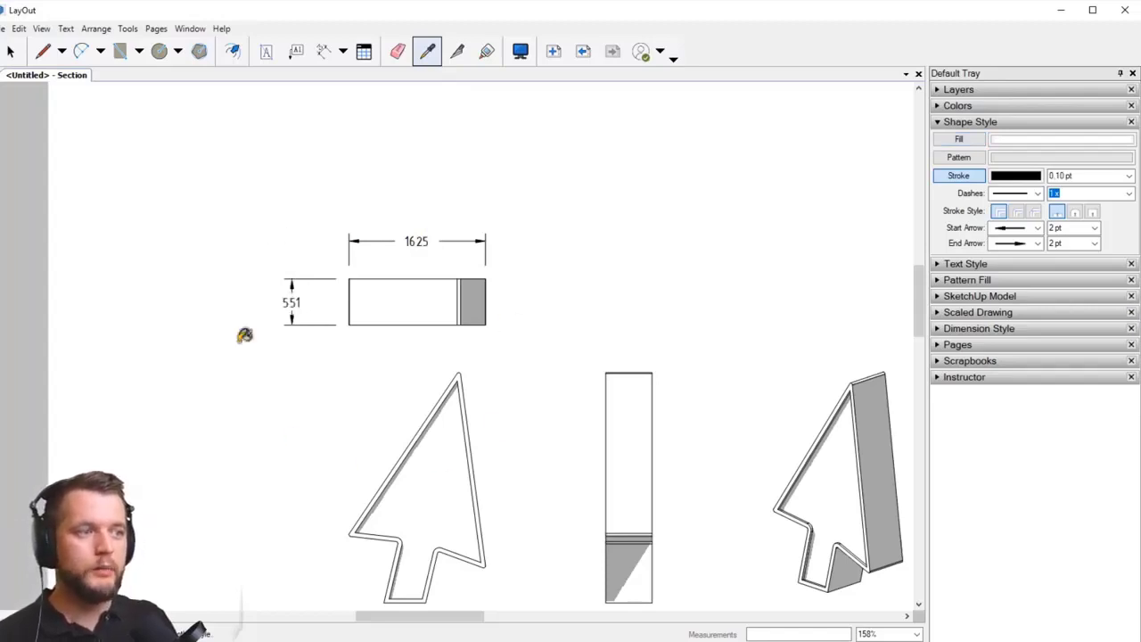
# Step: Add a linear dimension for the full height of the left view, offset about 13.6 mm to its left
pyautogui.scroll(-1, 458, 328)
pyautogui.moveTo(381, 311); pyautogui.dragTo(295, 241, button='middle')
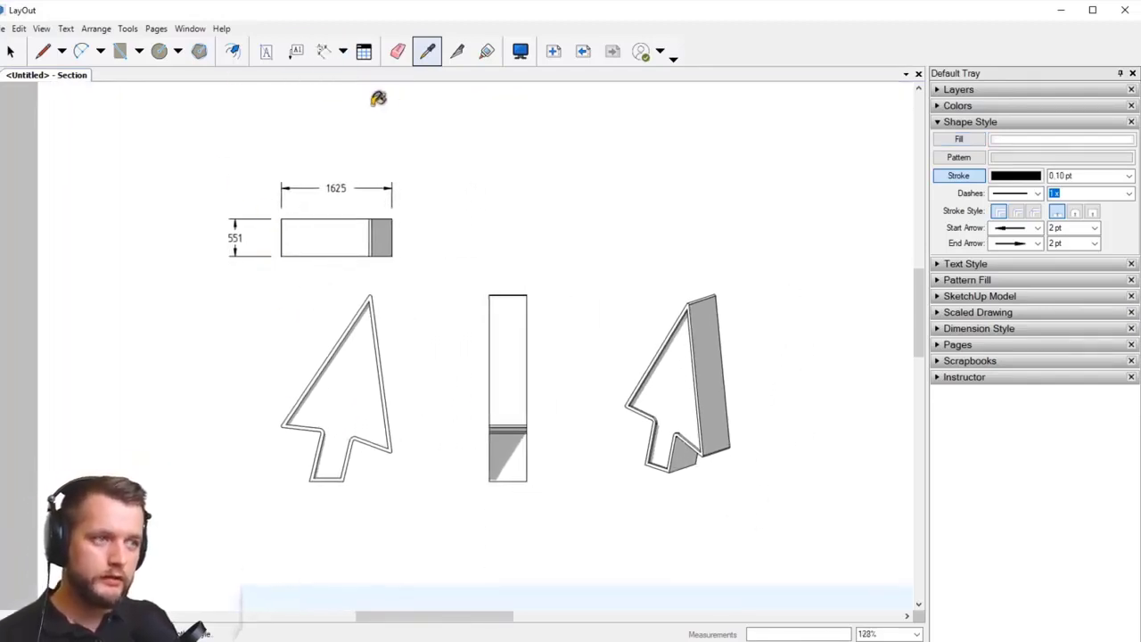
pyautogui.moveTo(371, 192); pyautogui.dragTo(358, 165, button='middle')
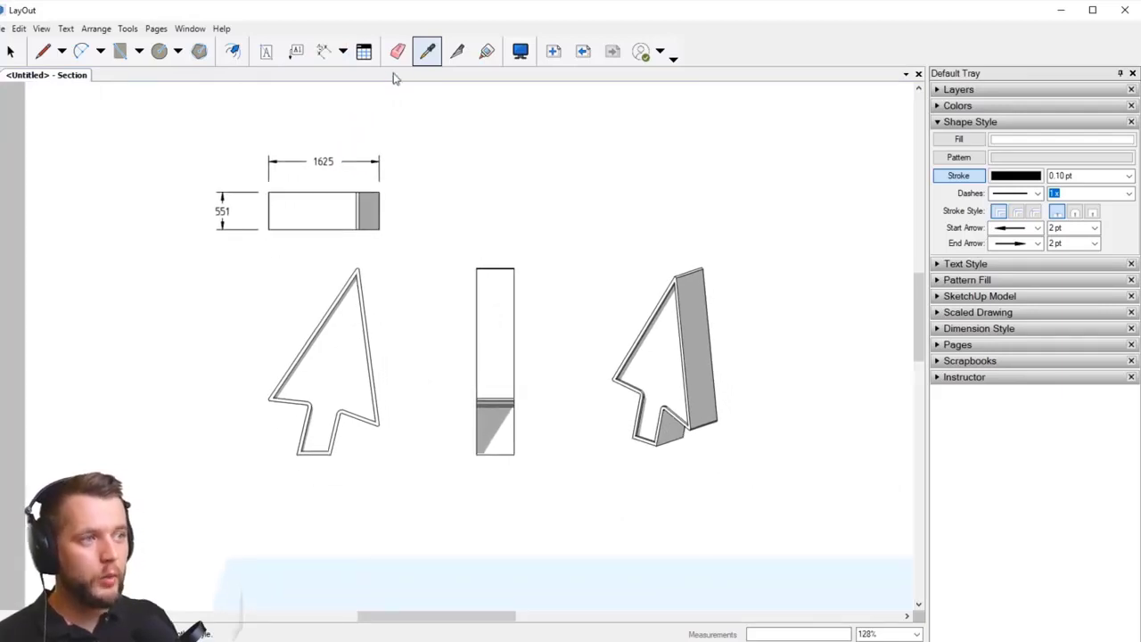
pyautogui.click(327, 57)
pyautogui.click(476, 268)
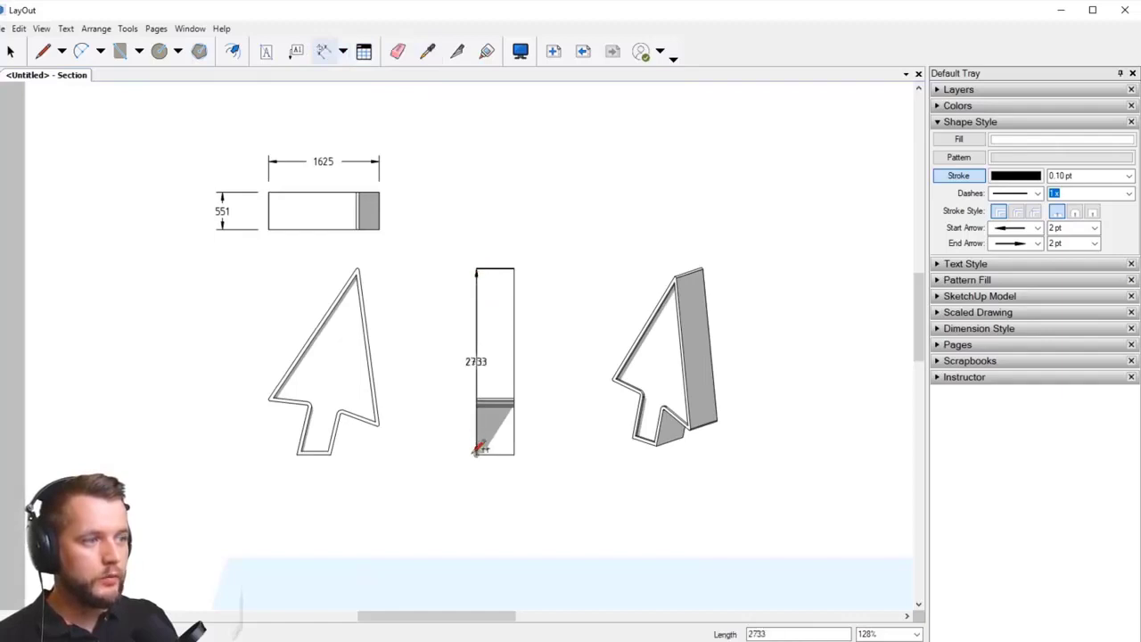
pyautogui.click(477, 453)
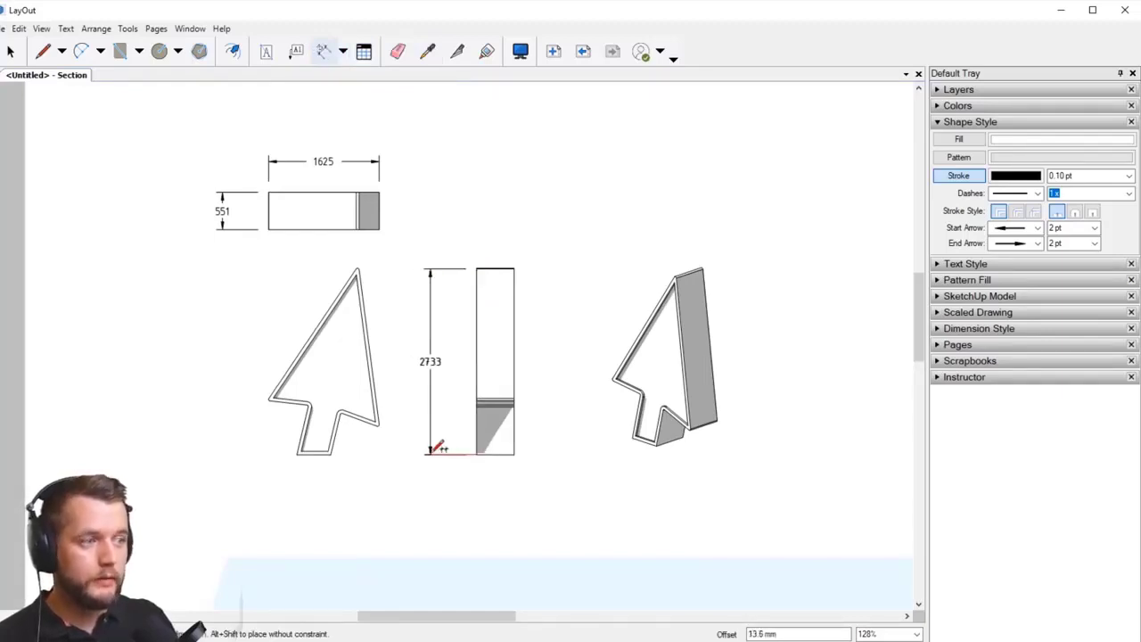
pyautogui.click(436, 448)
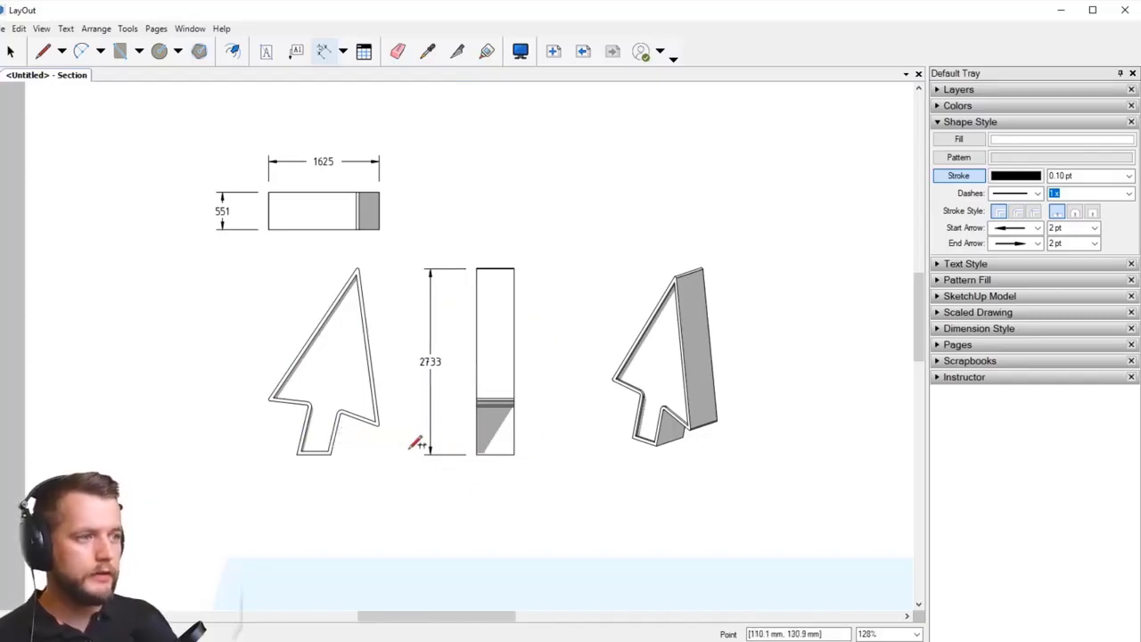
# Step: Add a vertical linear dimension from the front view's base to its left corner, offset about 8 mm to the left
pyautogui.scroll(2, 254, 436)
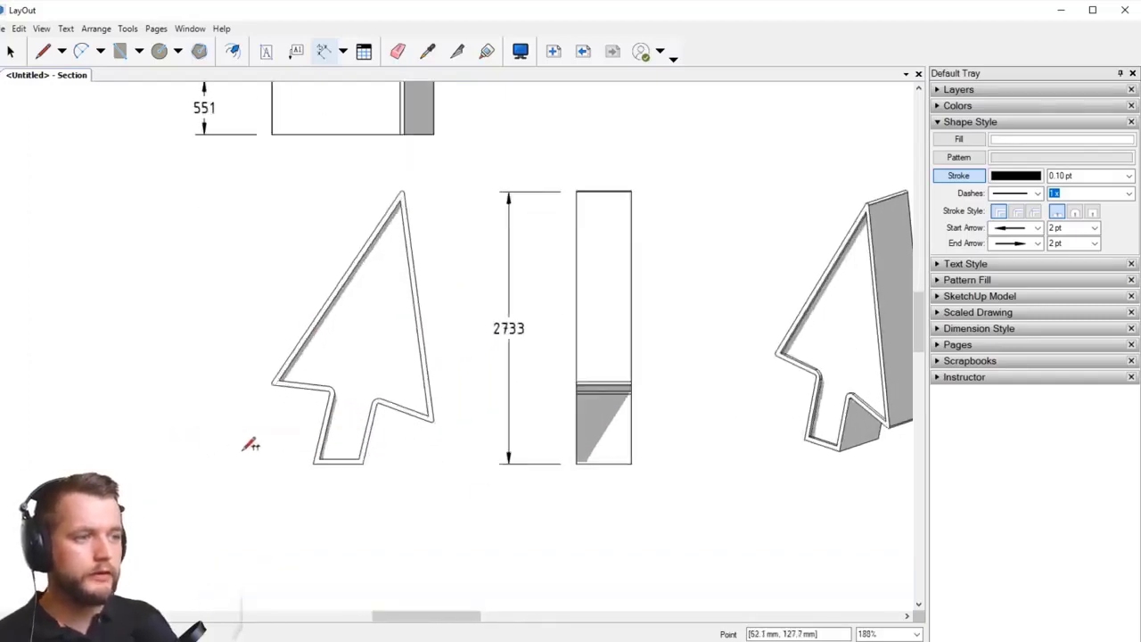
pyautogui.moveTo(203, 416); pyautogui.dragTo(210, 454, button='middle')
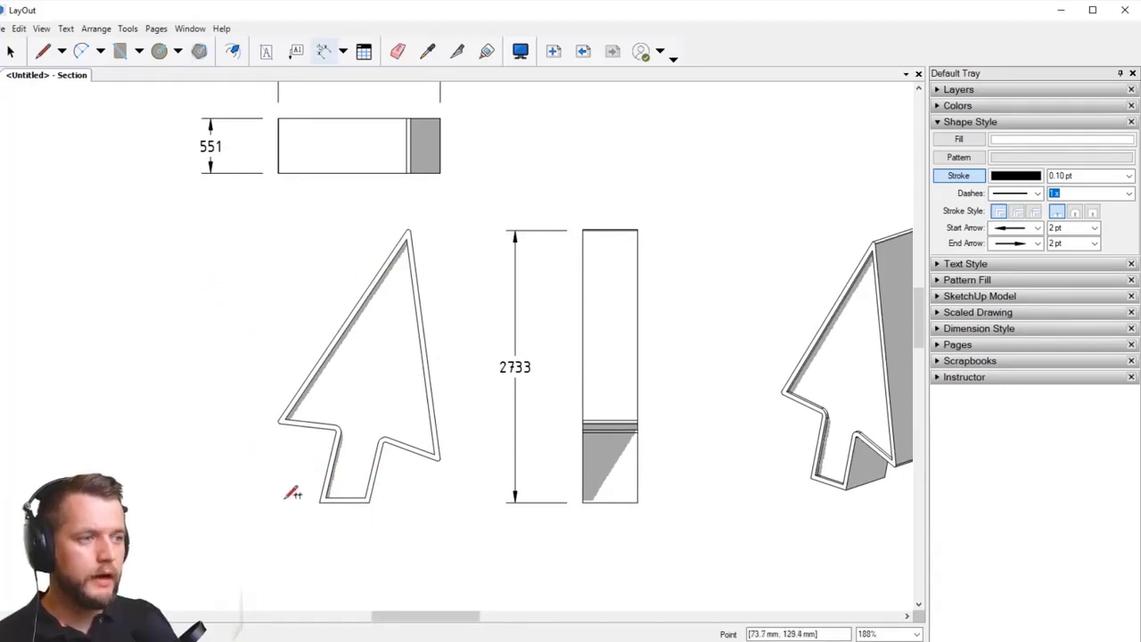
pyautogui.scroll(2, 292, 493)
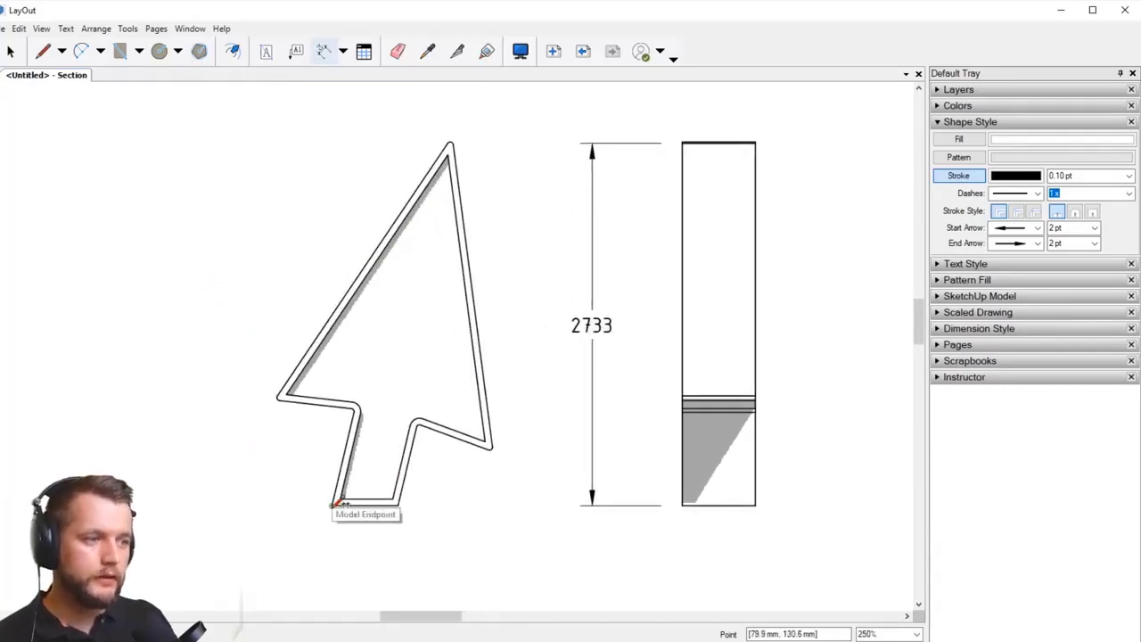
pyautogui.click(337, 504)
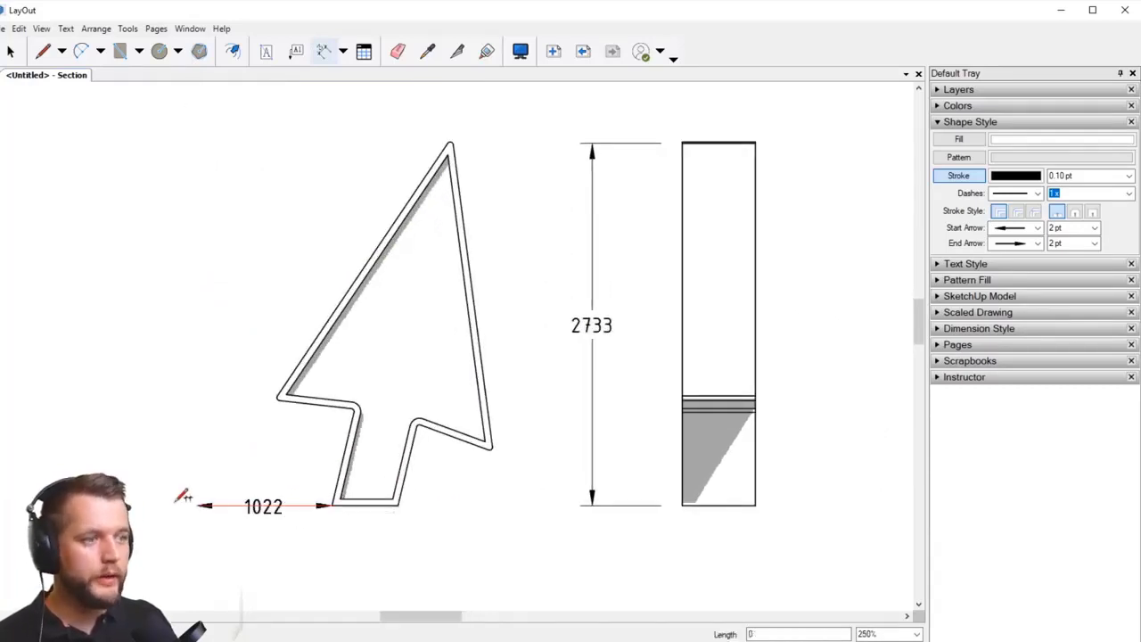
pyautogui.scroll(5, 324, 377)
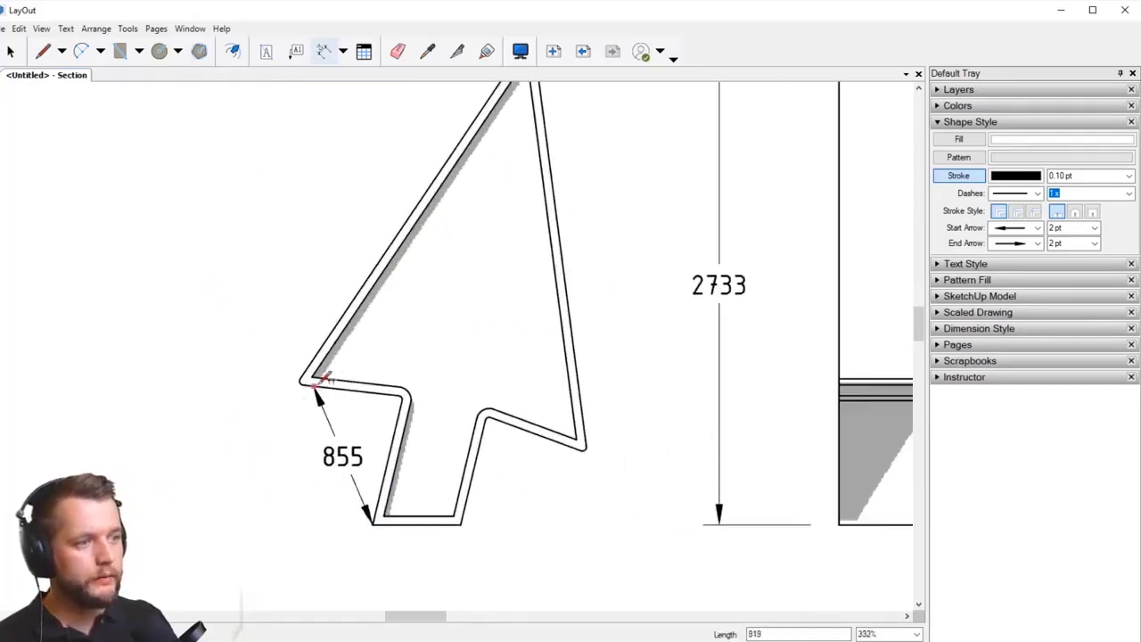
pyautogui.click(303, 376)
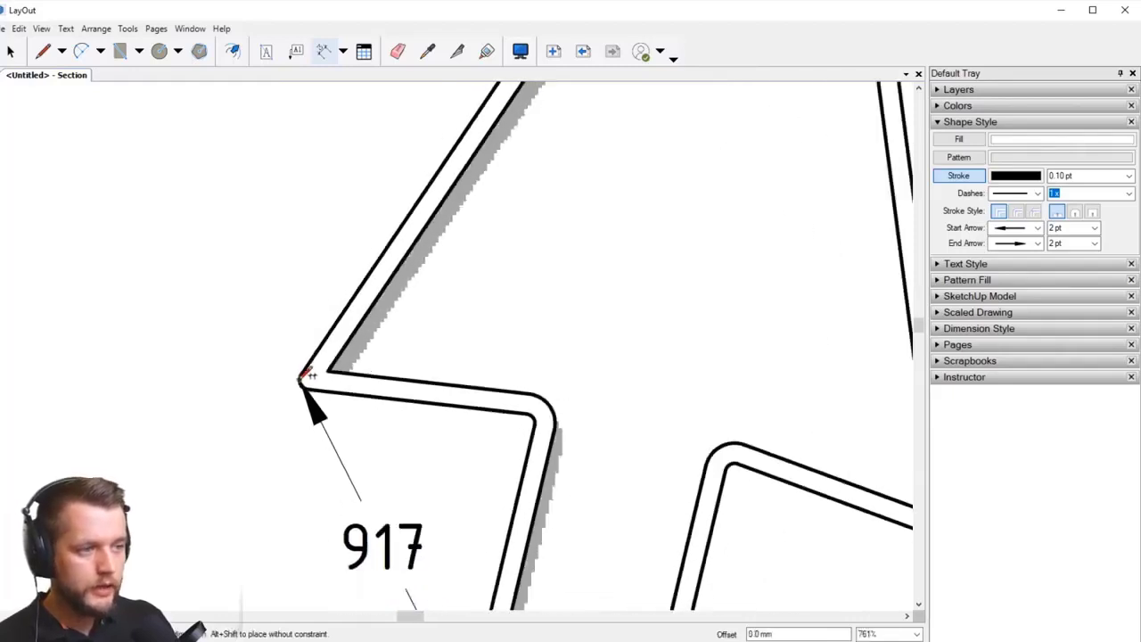
pyautogui.scroll(-4, 303, 378)
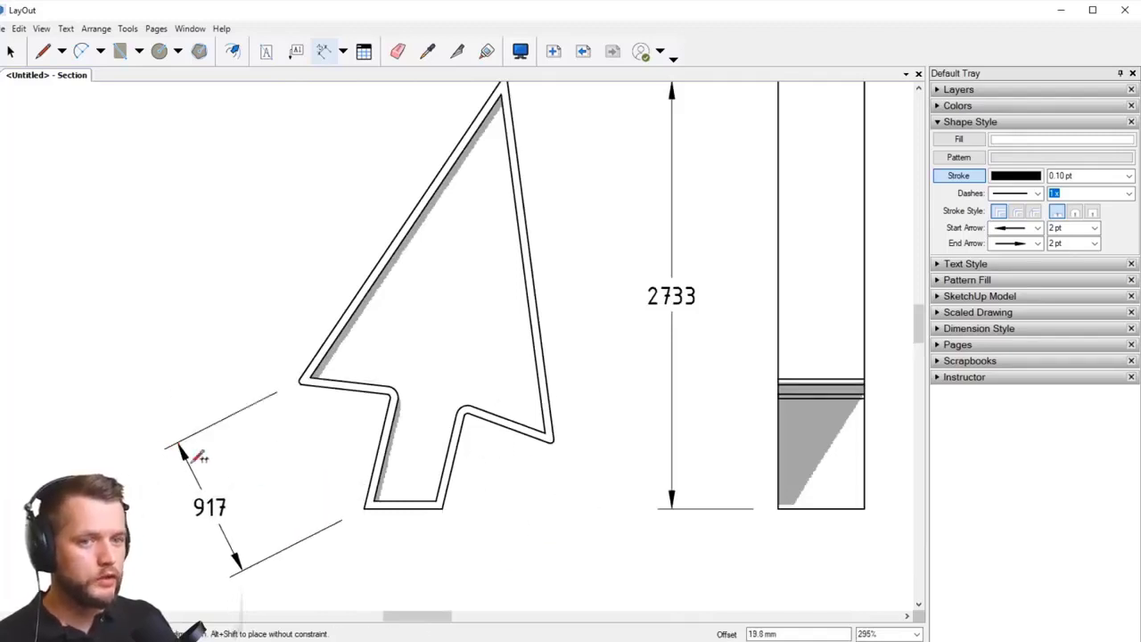
pyautogui.scroll(-1, 284, 516)
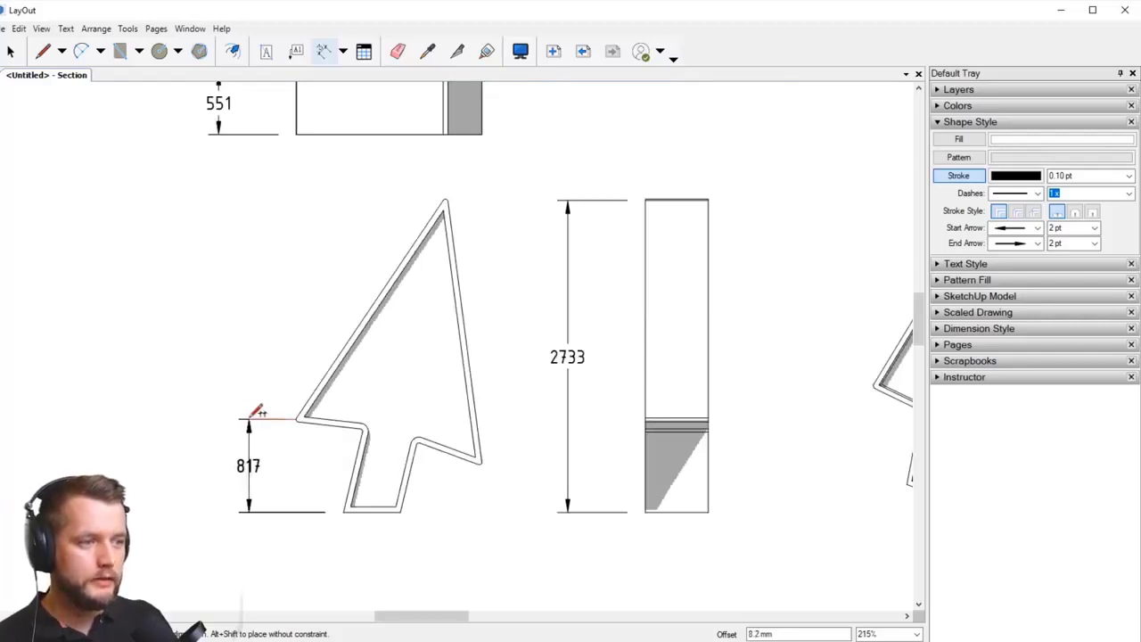
pyautogui.click(250, 409)
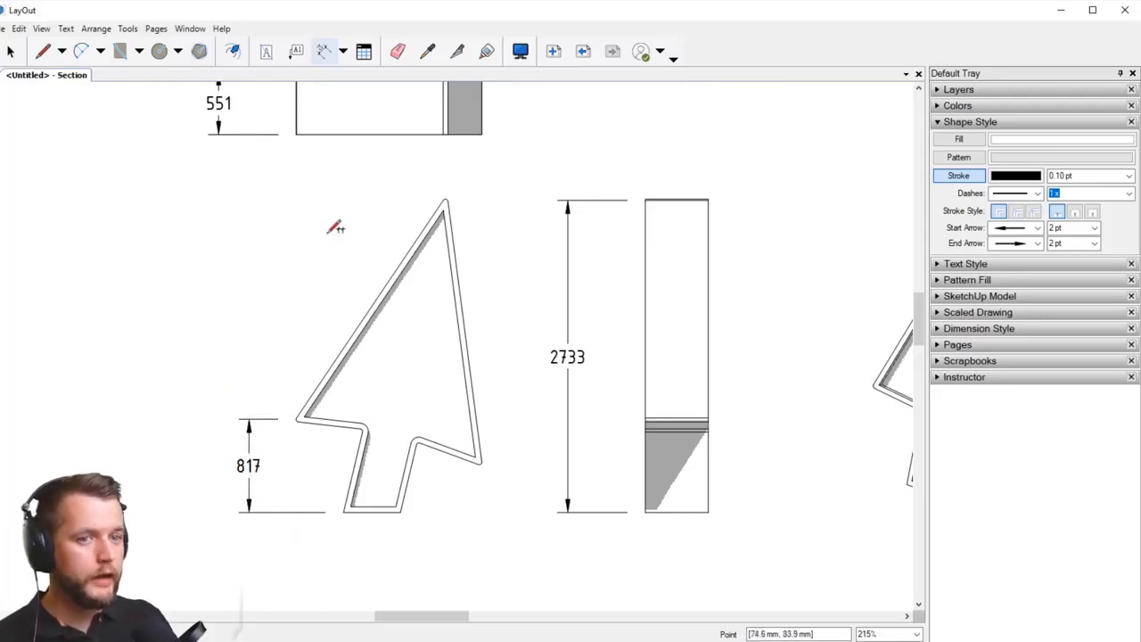
# Step: Add a vertical dimension from the front view's left corner to its apex, in line with the dimension below it
pyautogui.scroll(3, 454, 189)
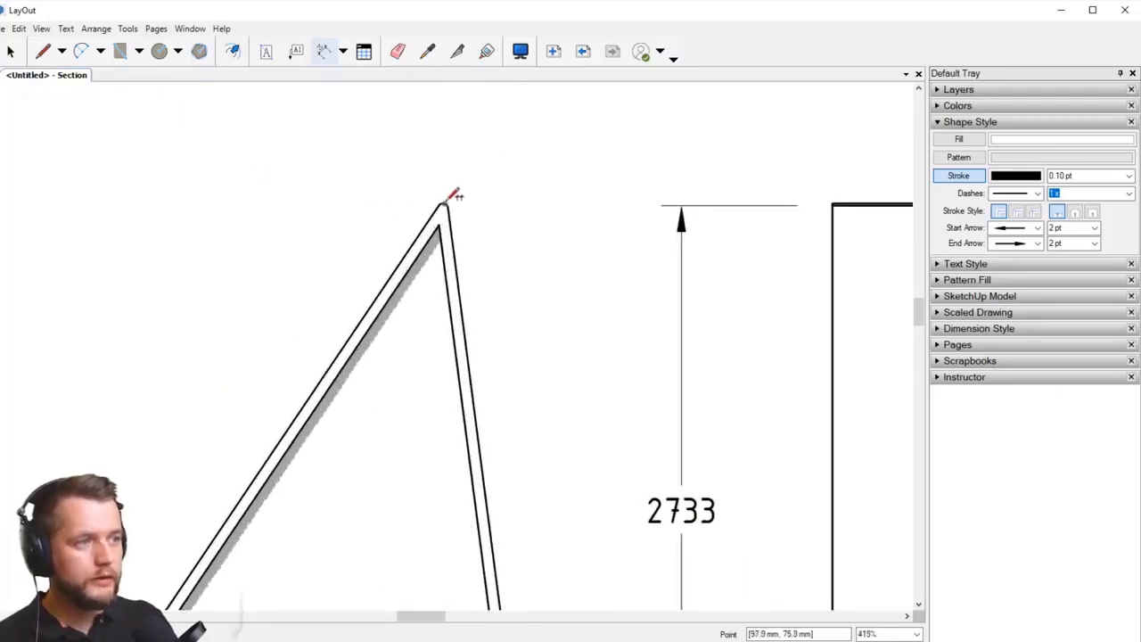
pyautogui.scroll(1, 453, 194)
pyautogui.scroll(2, 452, 201)
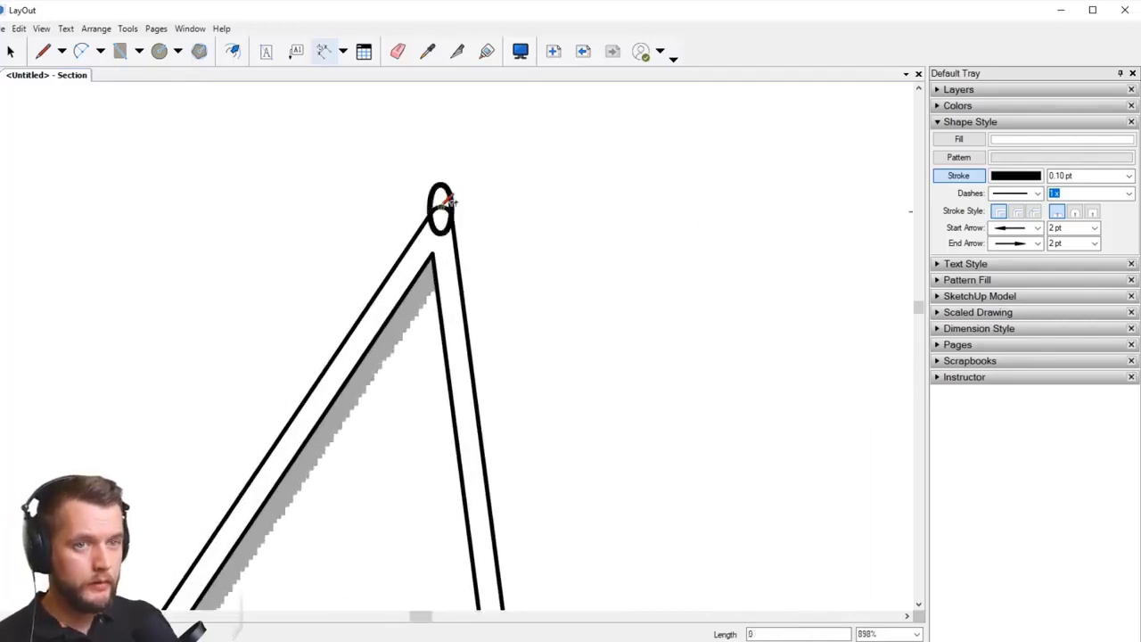
pyautogui.scroll(-4, 449, 204)
pyautogui.scroll(-3, 445, 210)
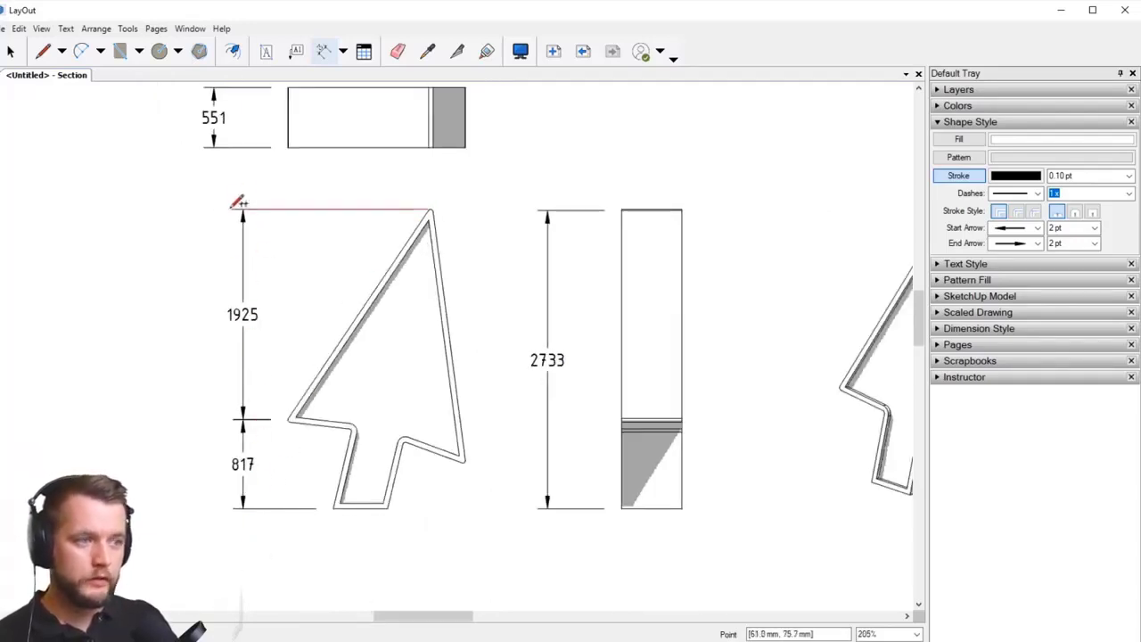
pyautogui.scroll(-3, 392, 435)
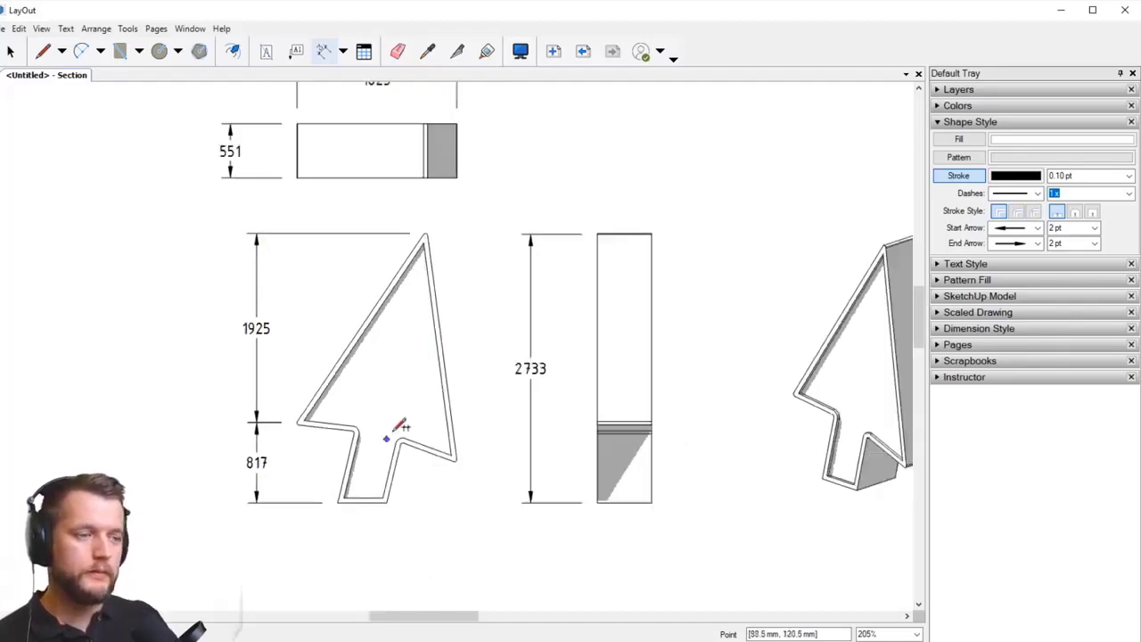
# Step: Dimension the front base edge of the 3D view with an isometric dimension parallel to the edge, offset about 5 mm below it
pyautogui.moveTo(565, 377); pyautogui.dragTo(387, 341, button='middle')
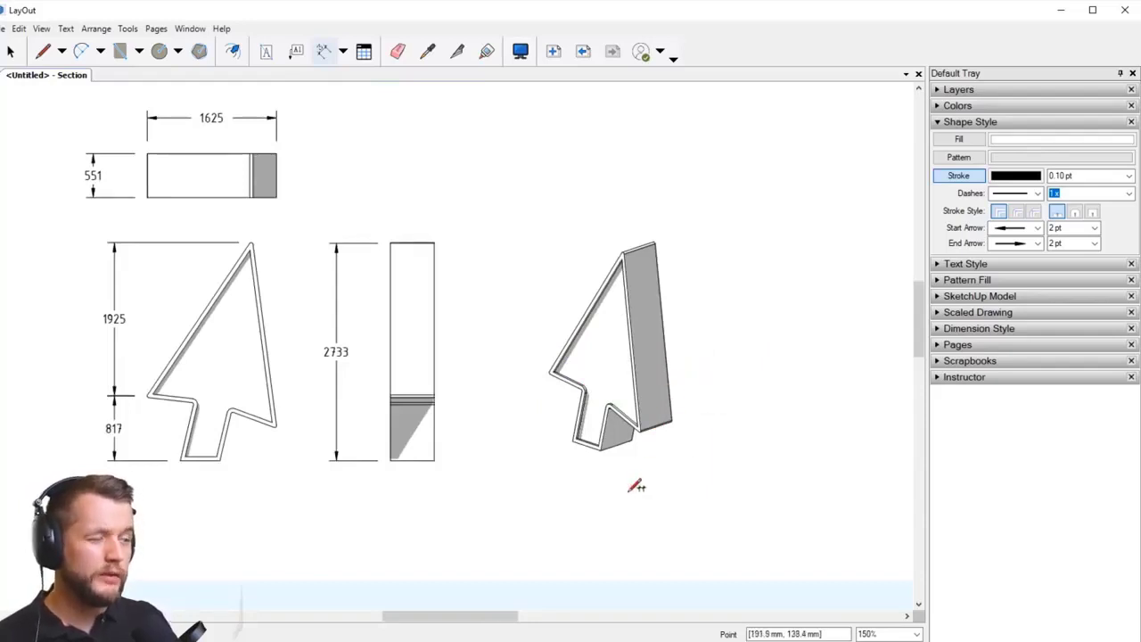
pyautogui.scroll(5, 709, 476)
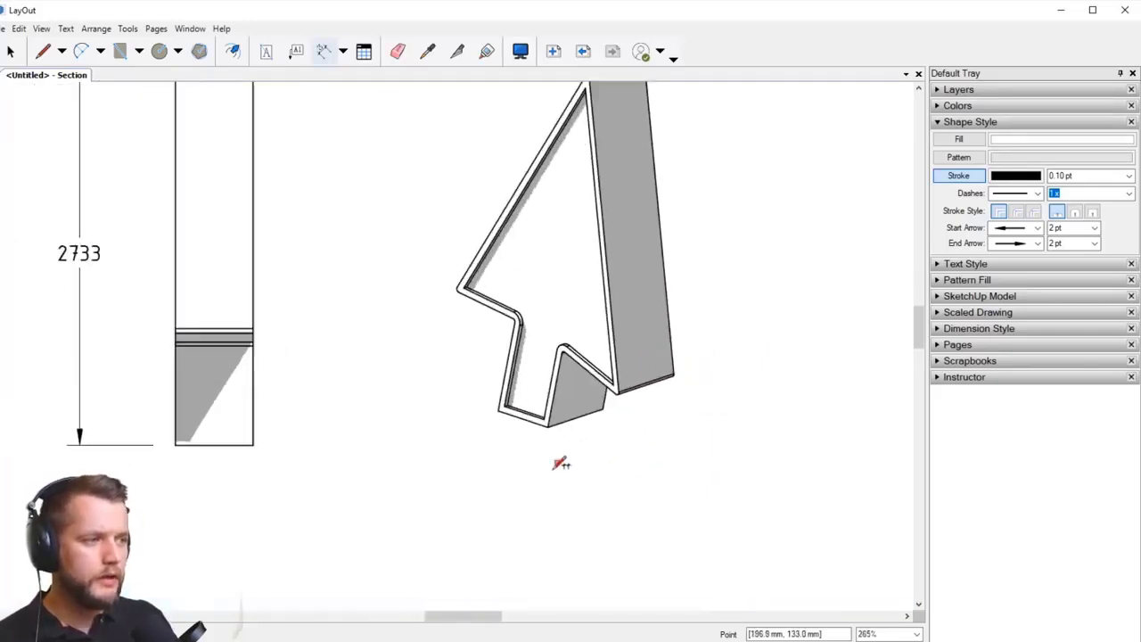
pyautogui.click(492, 409)
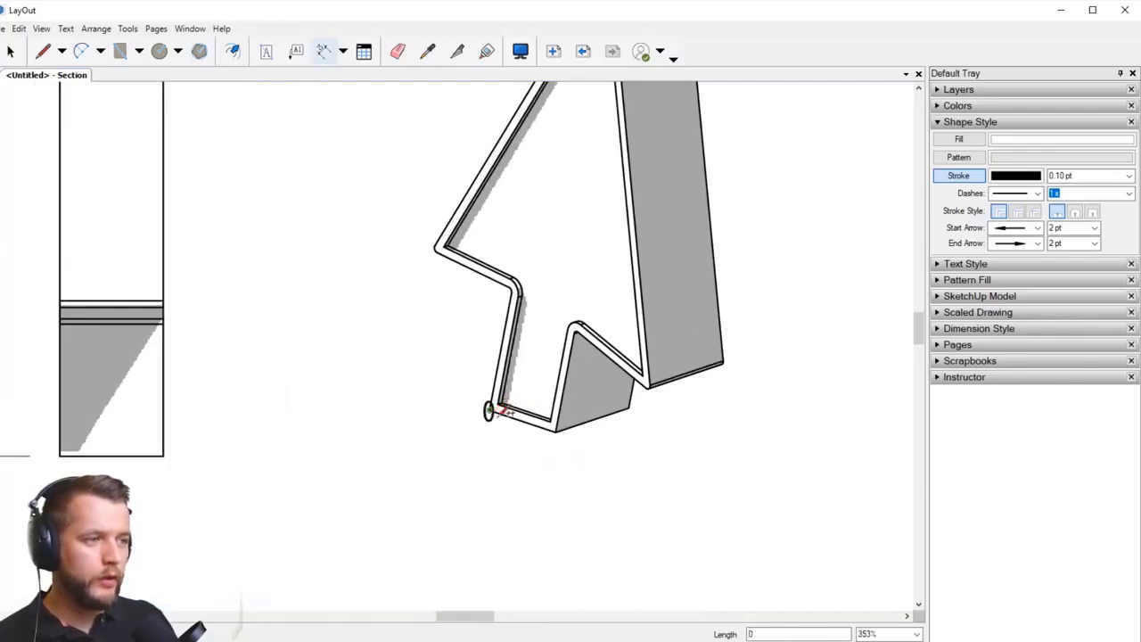
pyautogui.click(553, 427)
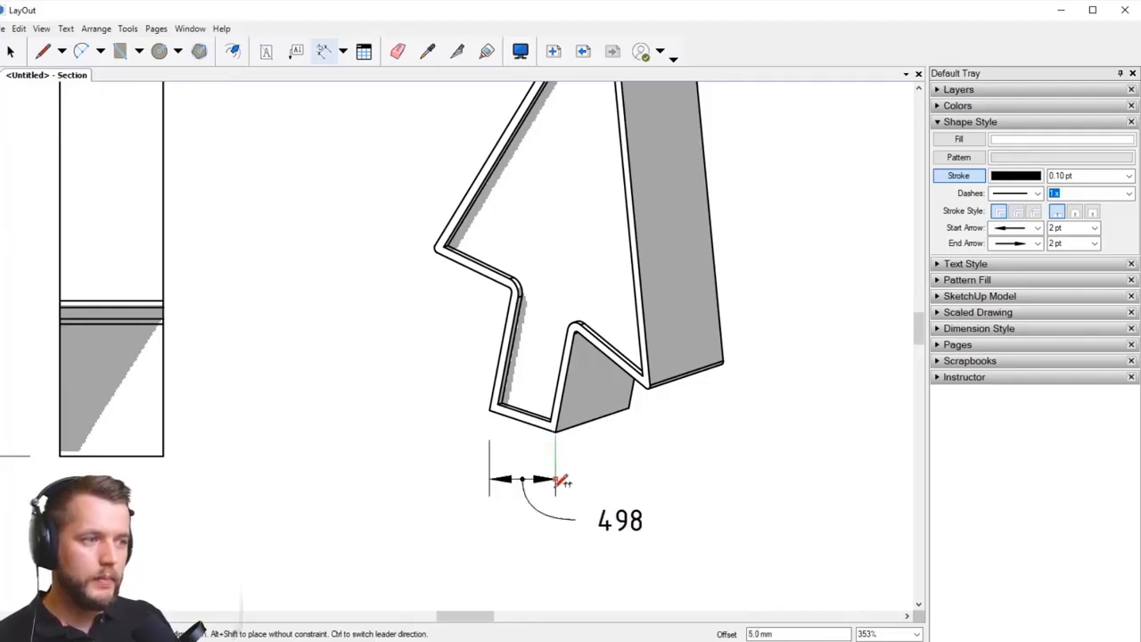
pyautogui.scroll(-4, 562, 463)
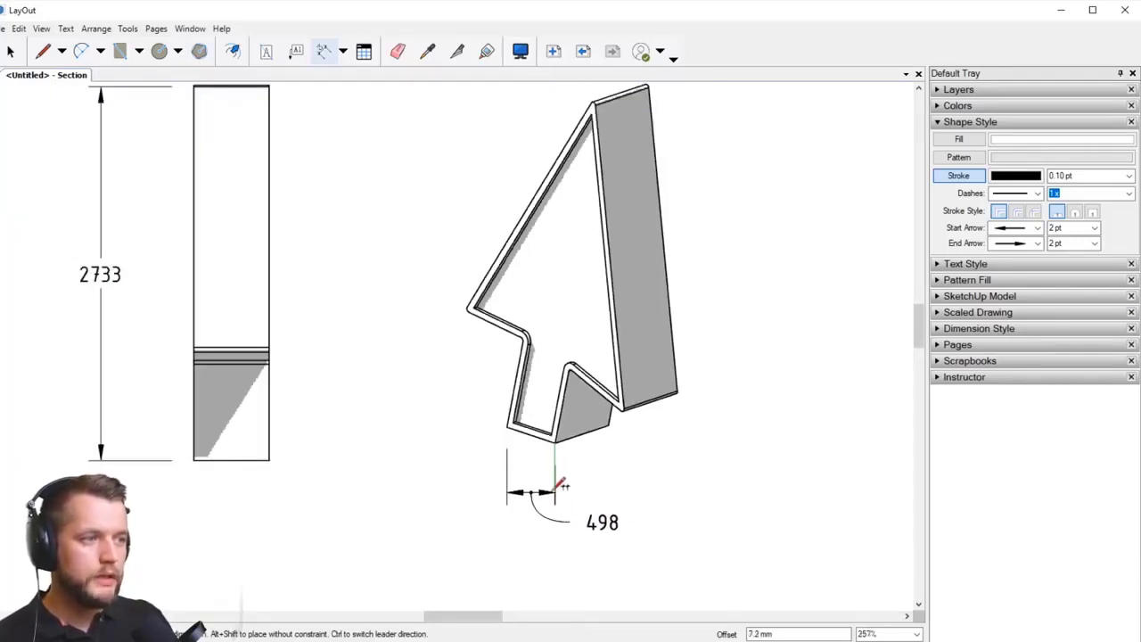
pyautogui.scroll(2, 559, 446)
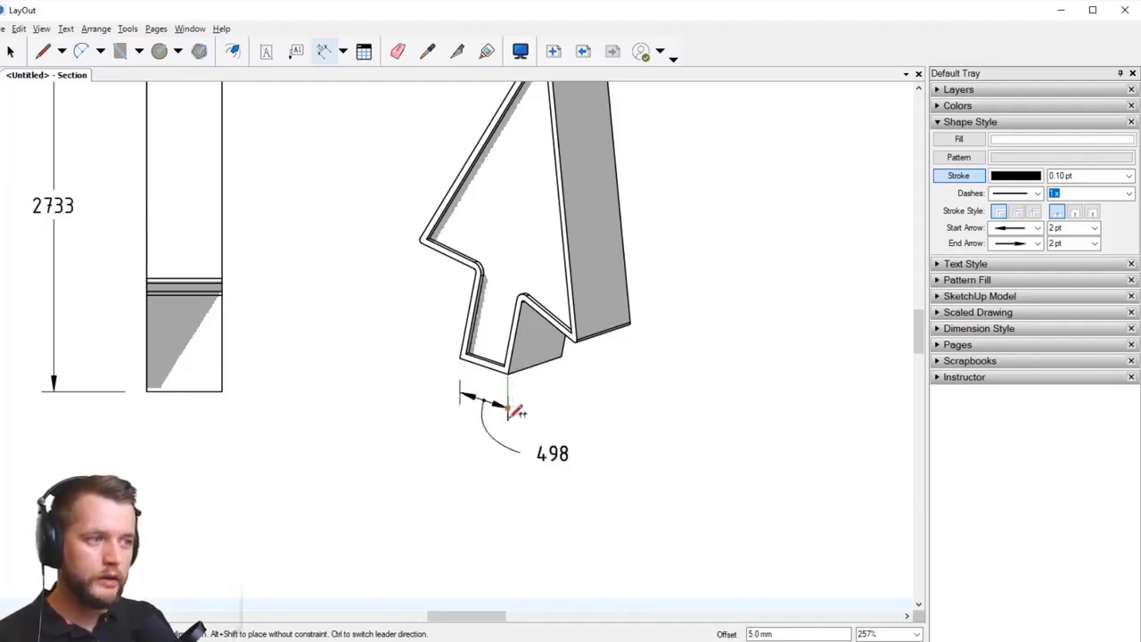
pyautogui.click(508, 410)
# Step: Dimension the base depth edge of the 3D view with an isometric dimension meeting the end of the front base dimension
pyautogui.scroll(2, 566, 393)
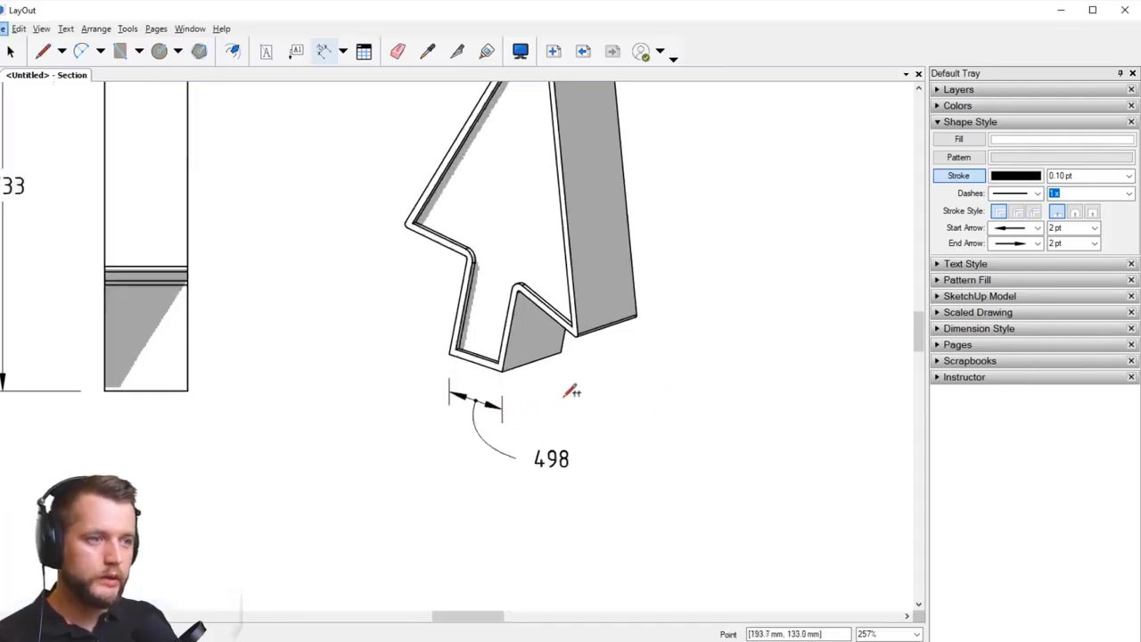
pyautogui.click(565, 341)
pyautogui.click(490, 362)
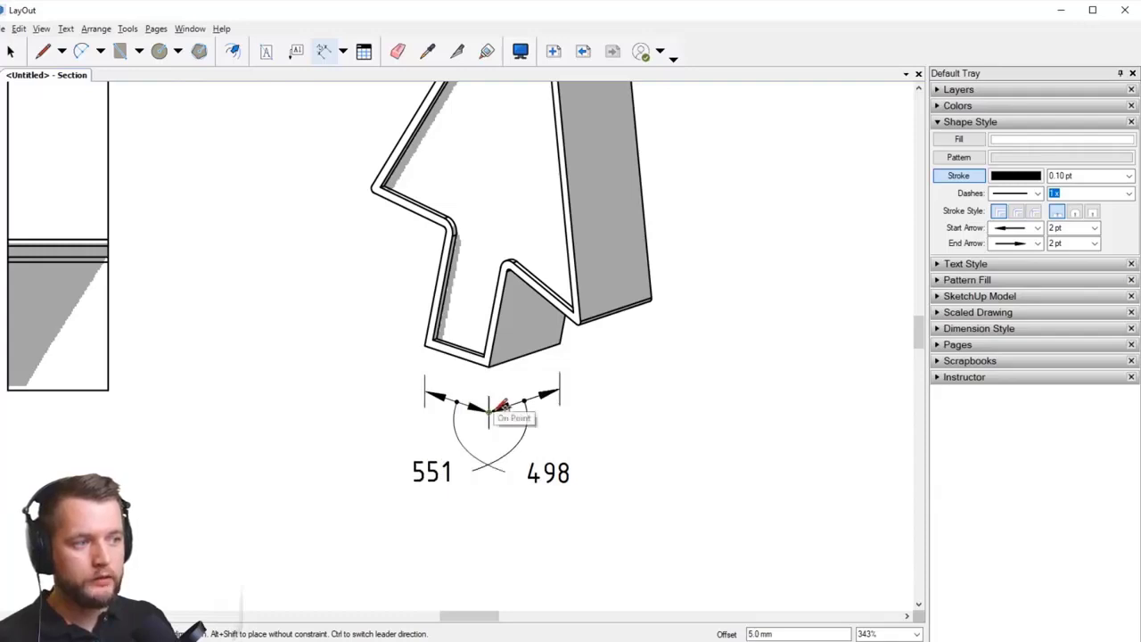
pyautogui.click(501, 406)
# Step: Dimension the long right edge of the 3D view, with extension lines following the depth direction and an offset of about 7.6 mm
pyautogui.scroll(-2, 535, 425)
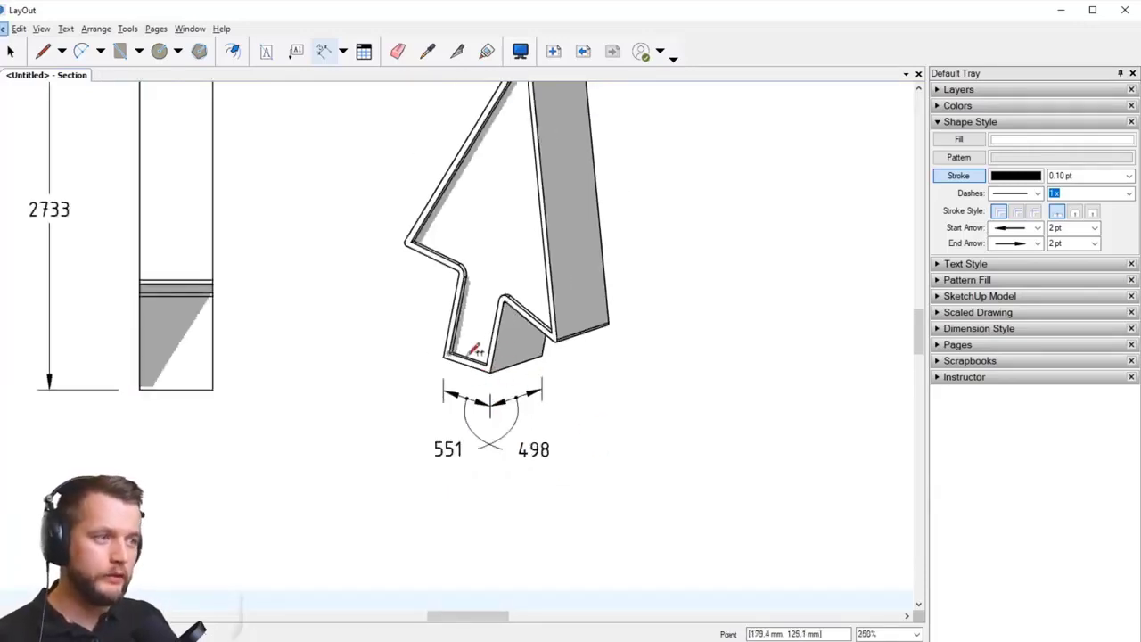
pyautogui.scroll(-1, 517, 354)
pyautogui.scroll(-1, 499, 401)
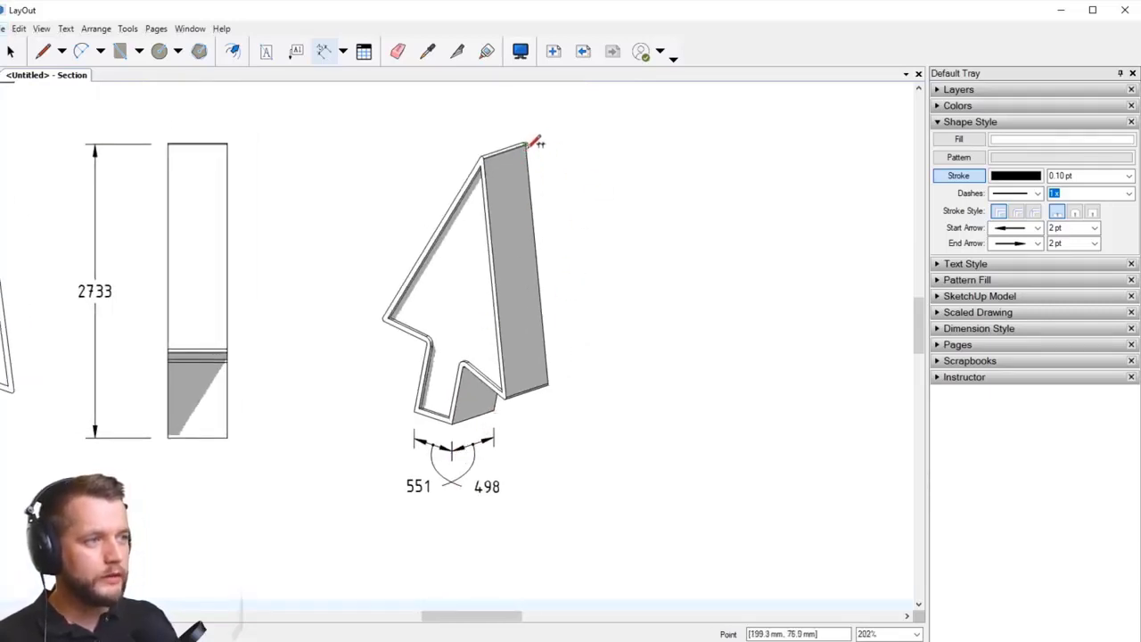
pyautogui.scroll(3, 531, 142)
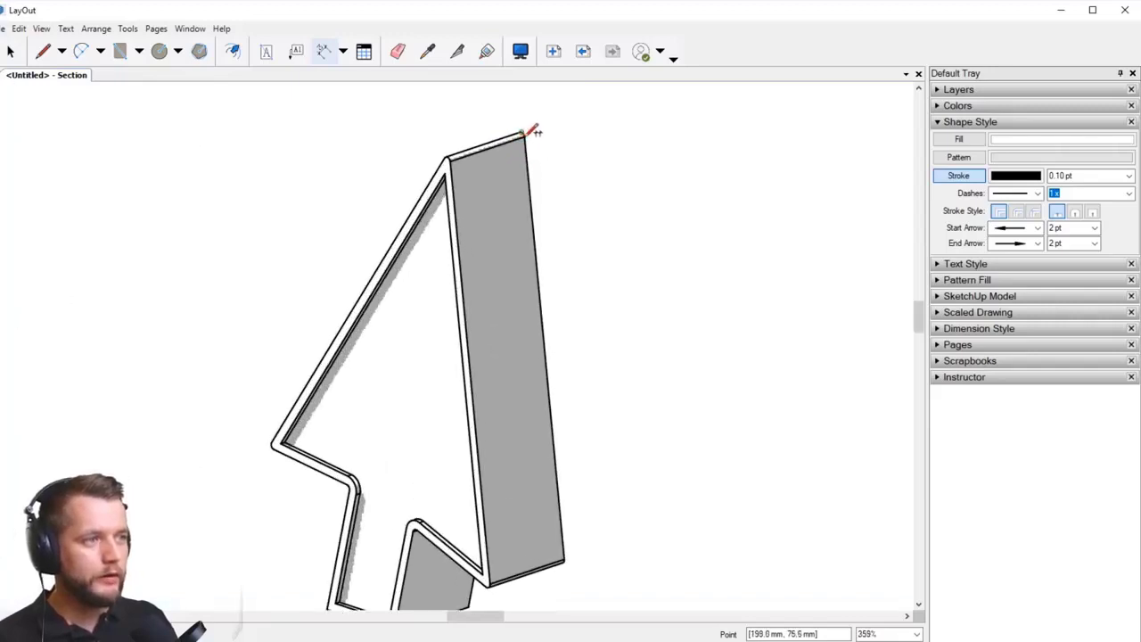
pyautogui.click(524, 135)
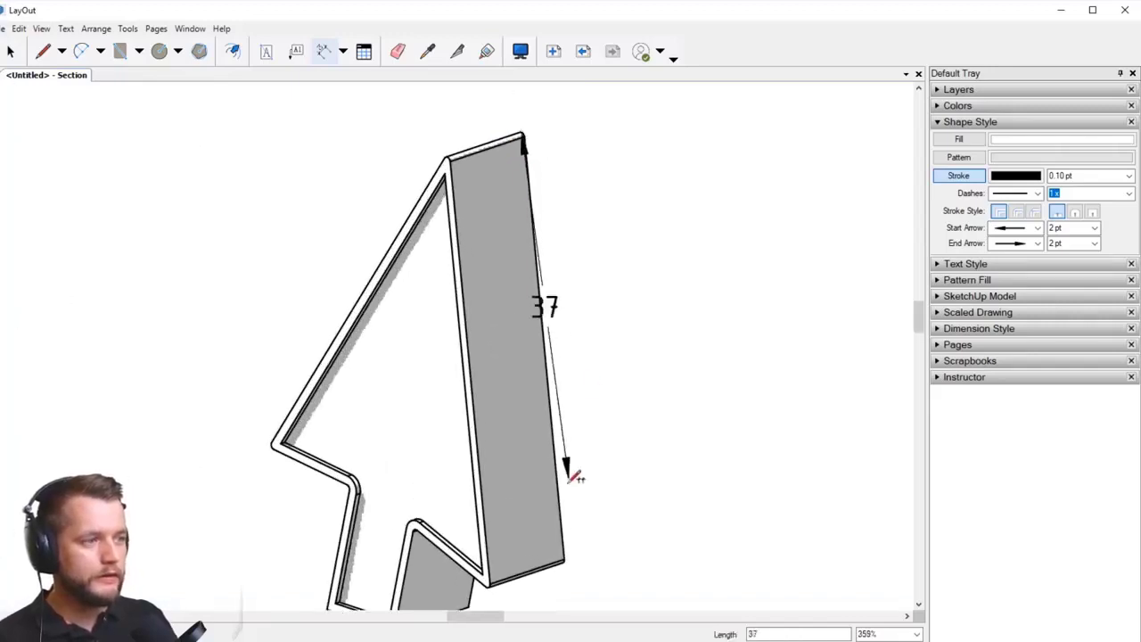
pyautogui.click(574, 553)
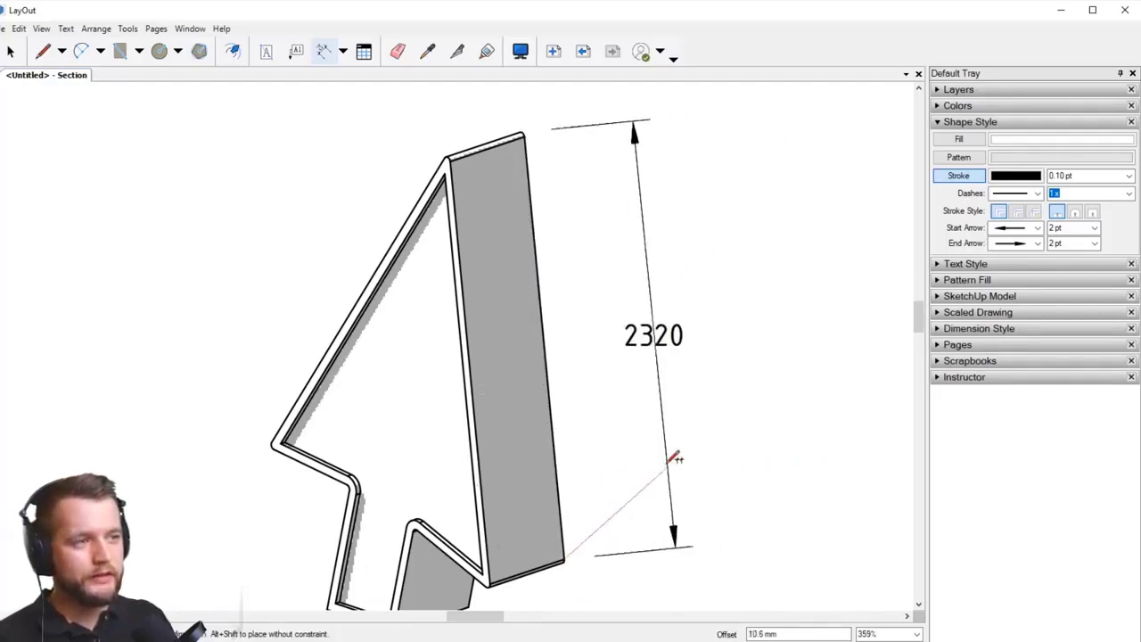
pyautogui.scroll(-1, 669, 478)
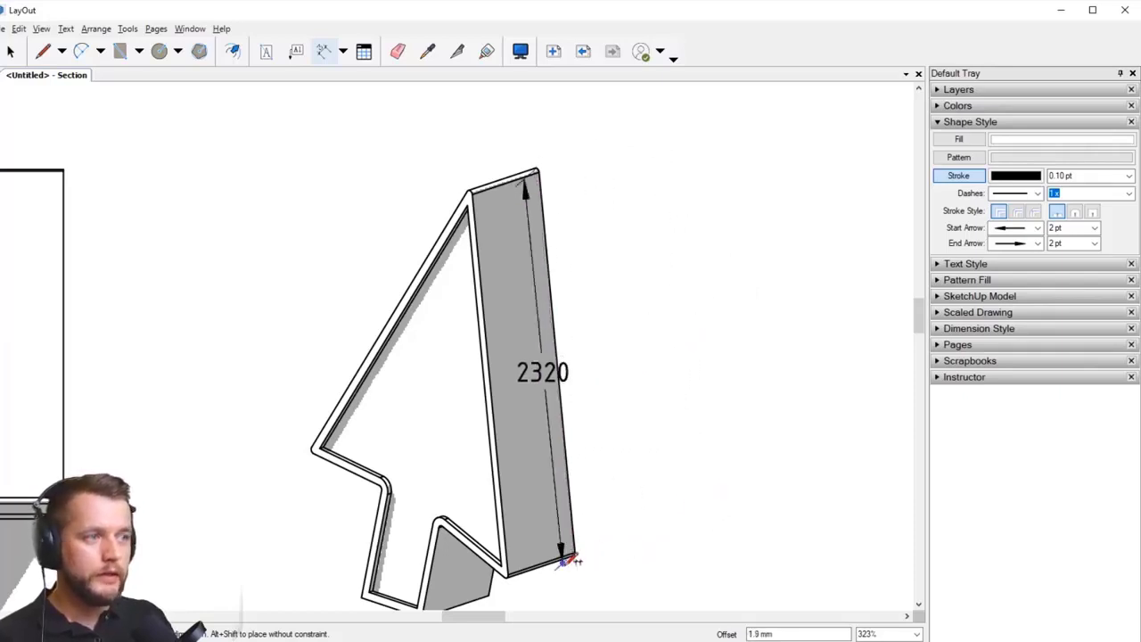
pyautogui.scroll(1, 545, 563)
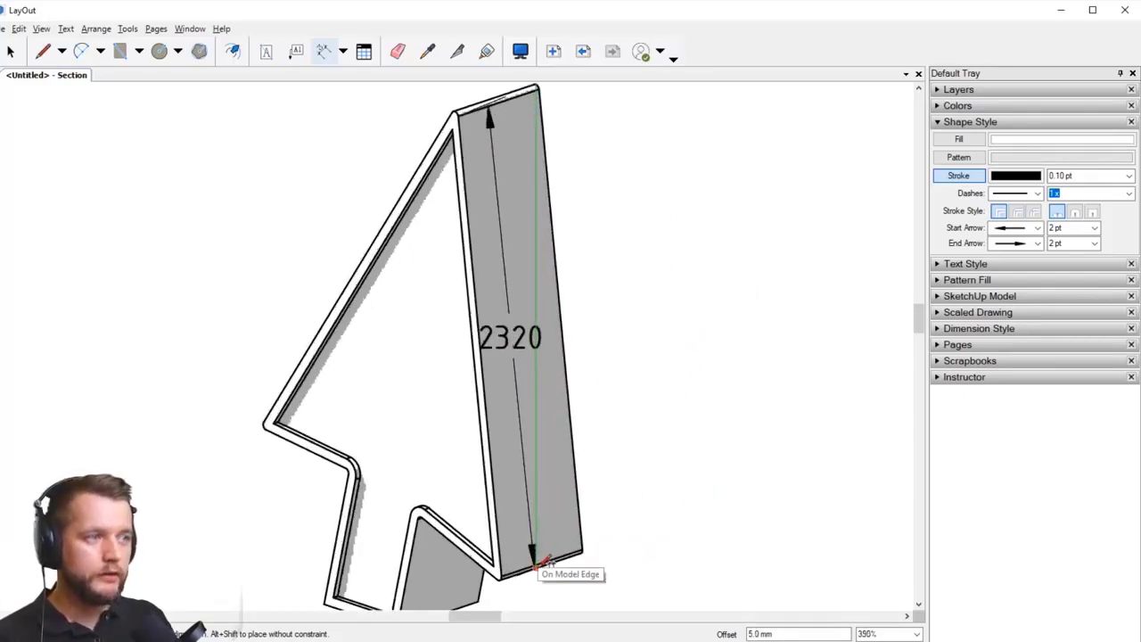
pyautogui.scroll(-2, 539, 544)
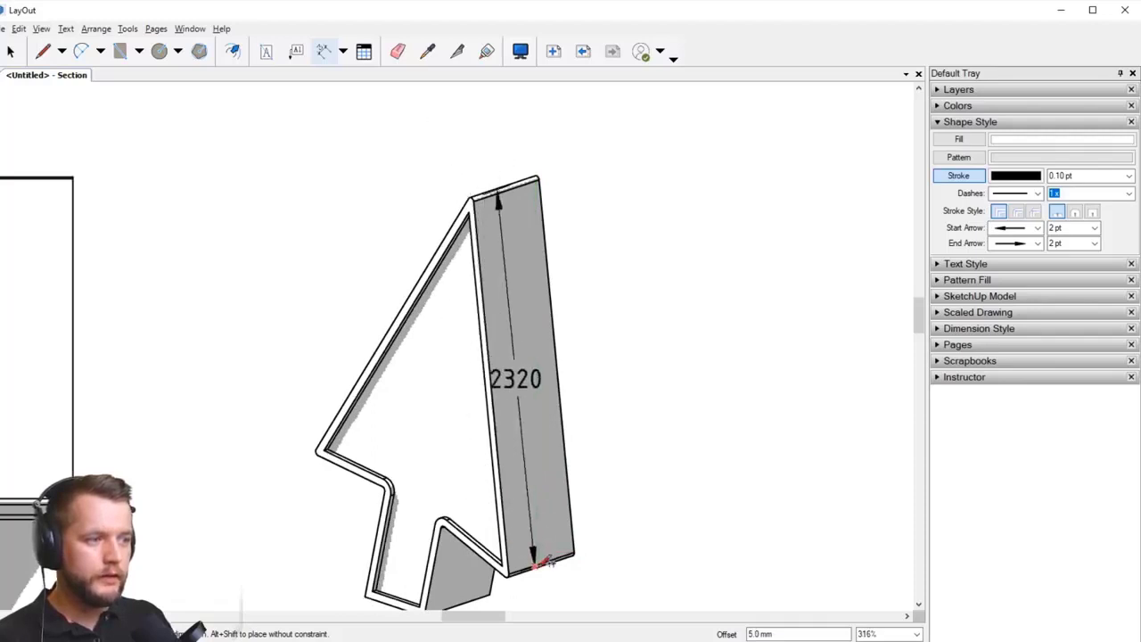
pyautogui.scroll(4, 535, 562)
pyautogui.scroll(-2, 526, 564)
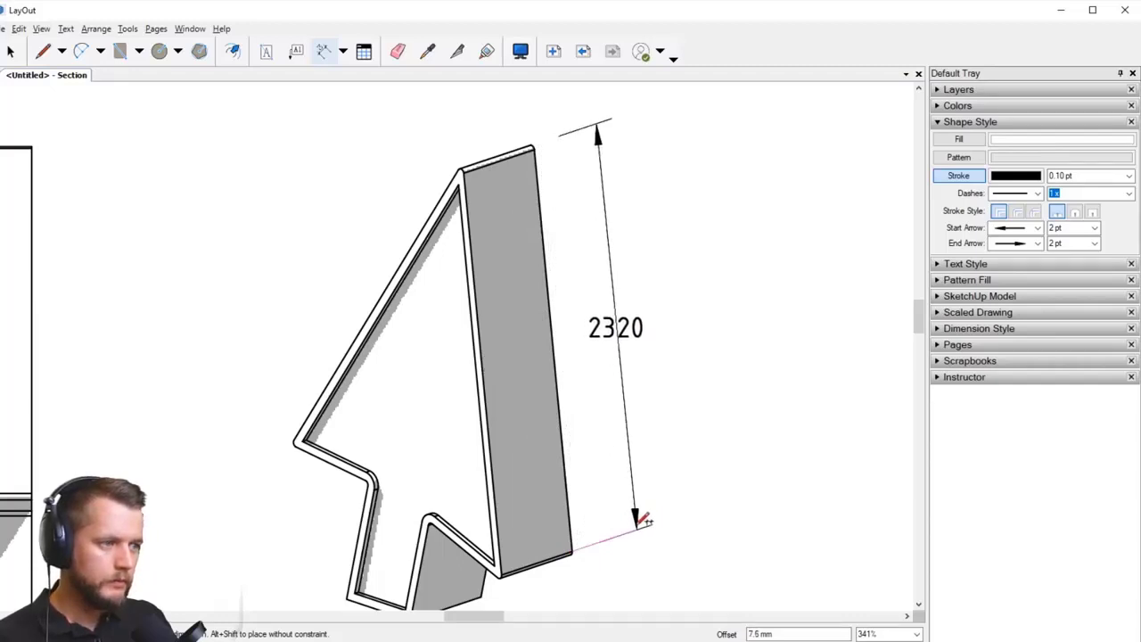
pyautogui.click(640, 520)
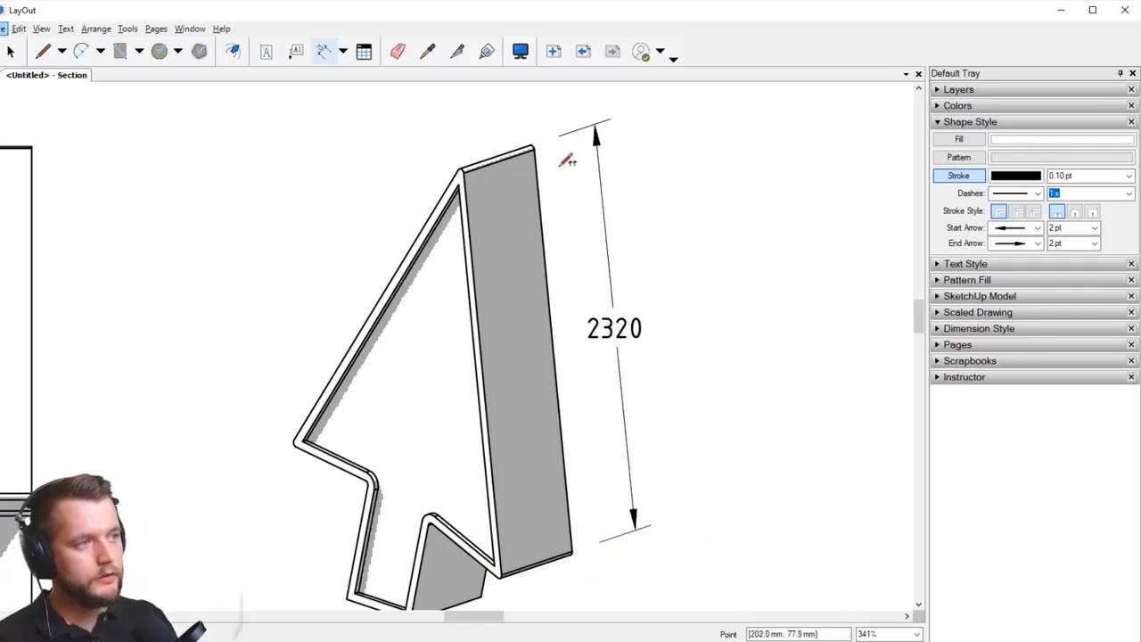
# Step: Move the text of the 3D view's two base dimensions outward, the 498 label left and the 551 label right, so their leader lines no longer cross
pyautogui.scroll(-5, 535, 419)
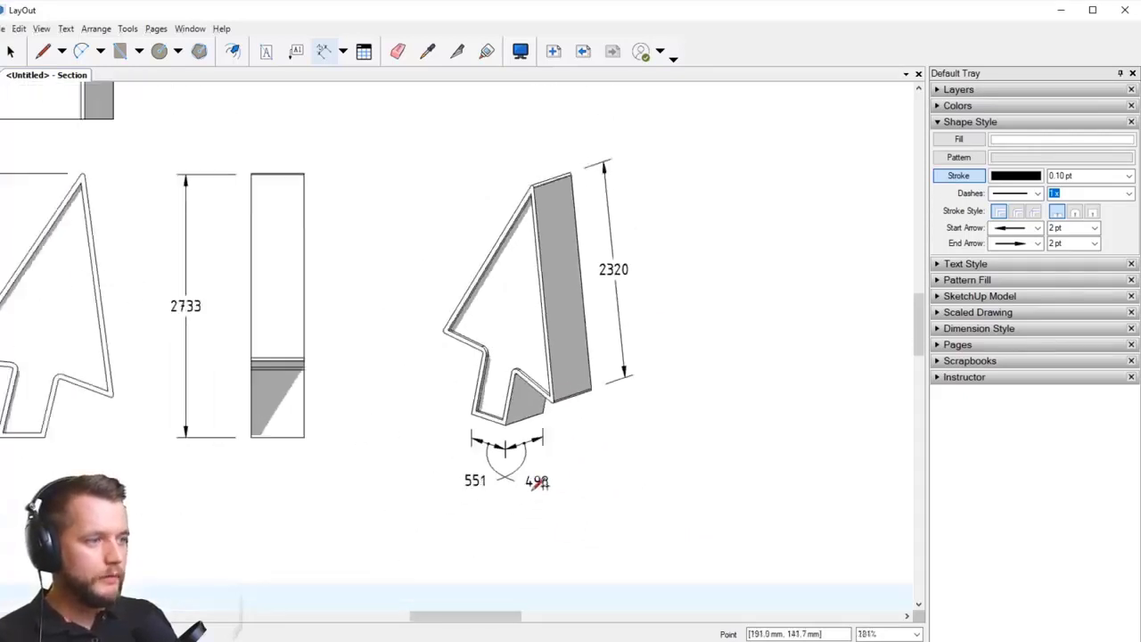
pyautogui.press('space')
pyautogui.scroll(5, 538, 482)
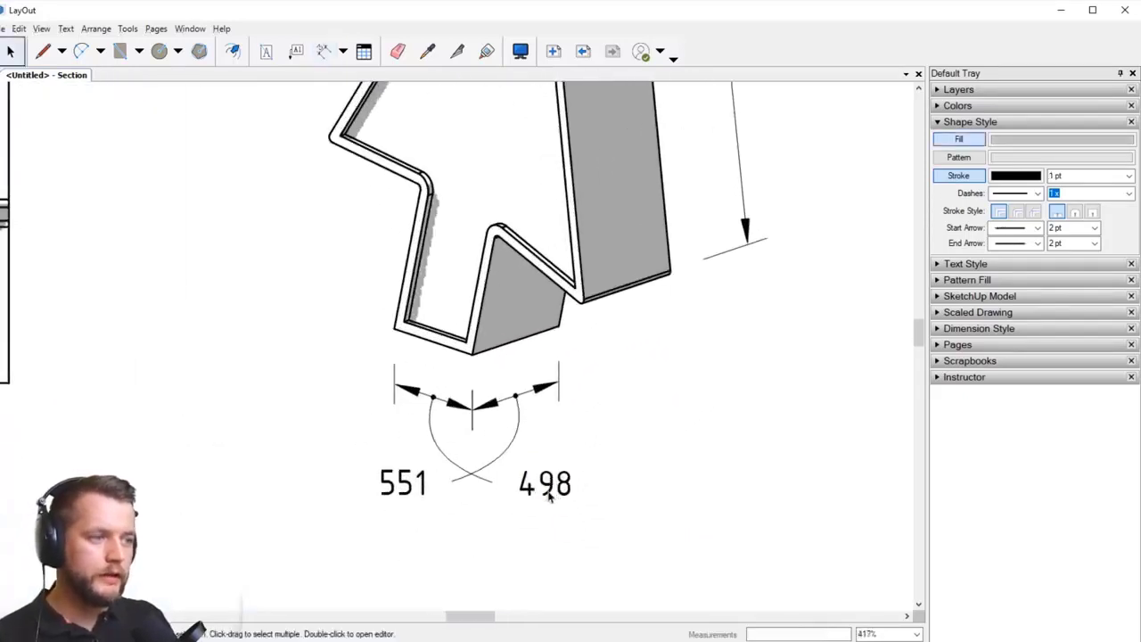
pyautogui.click(547, 488)
pyautogui.moveTo(546, 493); pyautogui.dragTo(349, 448)
pyautogui.click(405, 496)
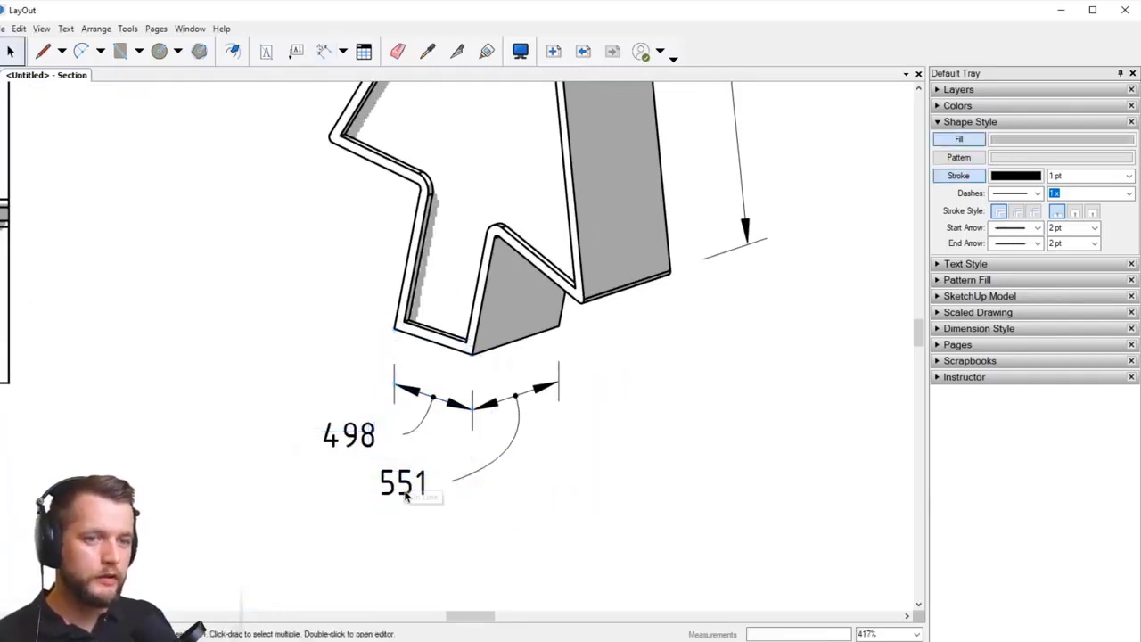
pyautogui.click(409, 482)
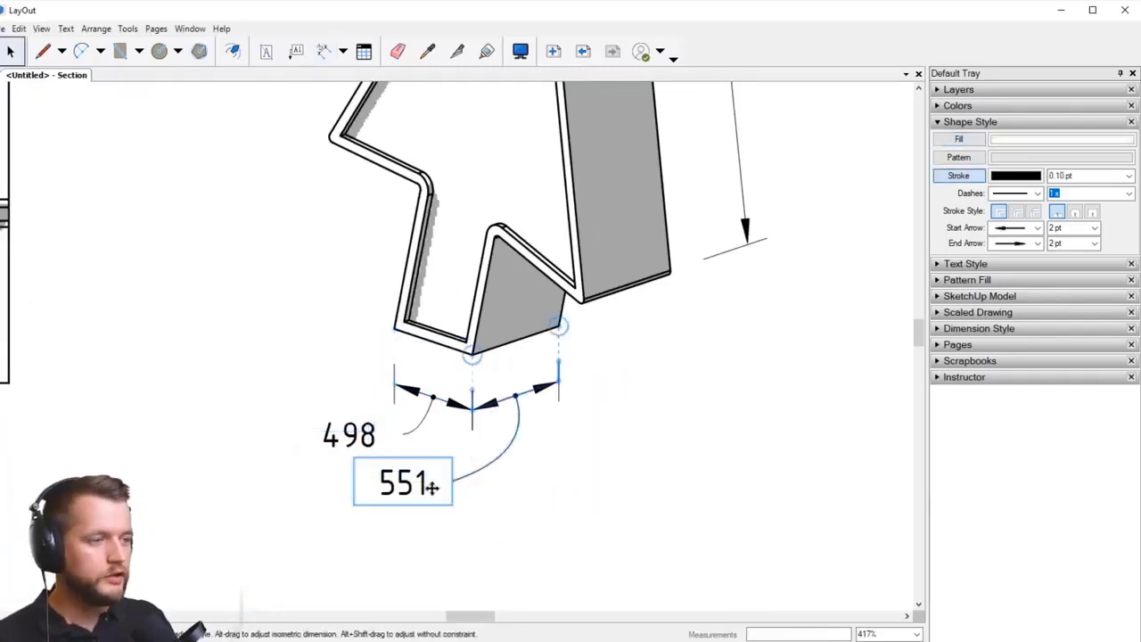
pyautogui.moveTo(414, 492); pyautogui.dragTo(604, 460)
pyautogui.click(758, 509)
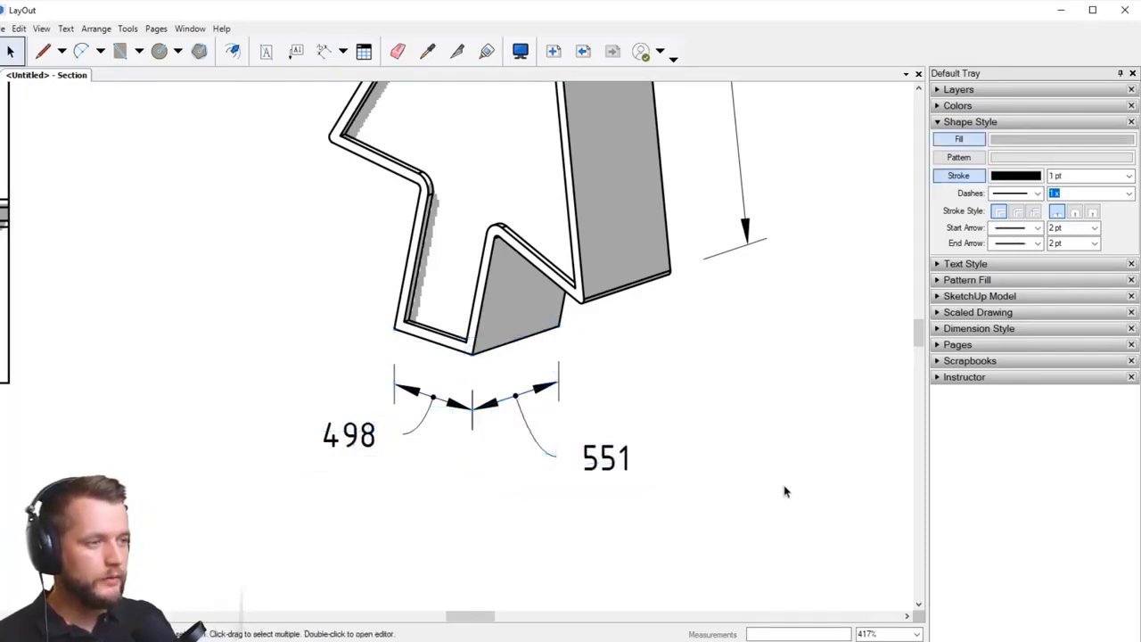
# Step: Review the whole Section page, the Plan view page and both visualisation pages
pyautogui.scroll(-2, 747, 468)
pyautogui.scroll(-3, 747, 468)
pyautogui.scroll(-1, 496, 423)
pyautogui.moveTo(410, 284); pyautogui.dragTo(413, 253, button='middle')
pyautogui.scroll(-2, 495, 271)
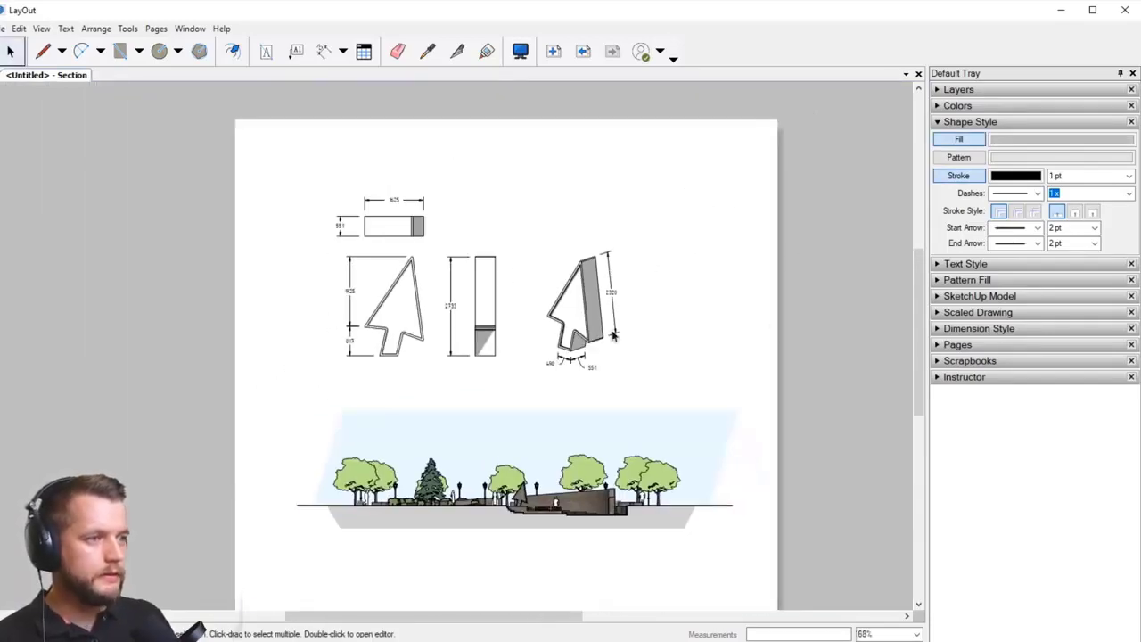
pyautogui.click(583, 54)
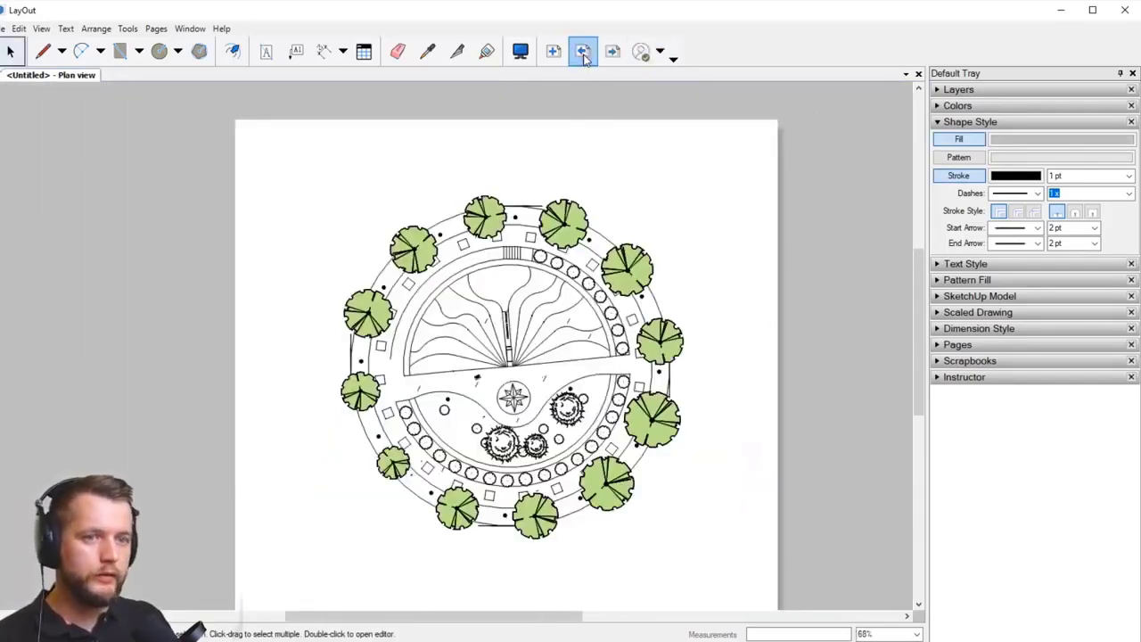
pyautogui.click(583, 54)
pyautogui.click(583, 53)
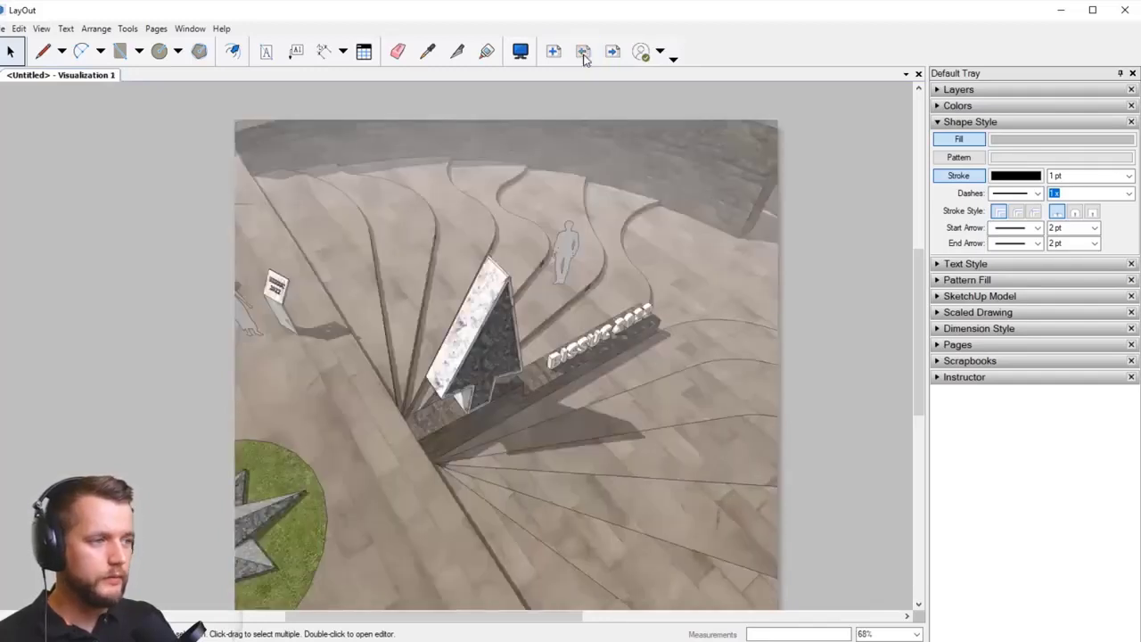
pyautogui.scroll(-1, 602, 277)
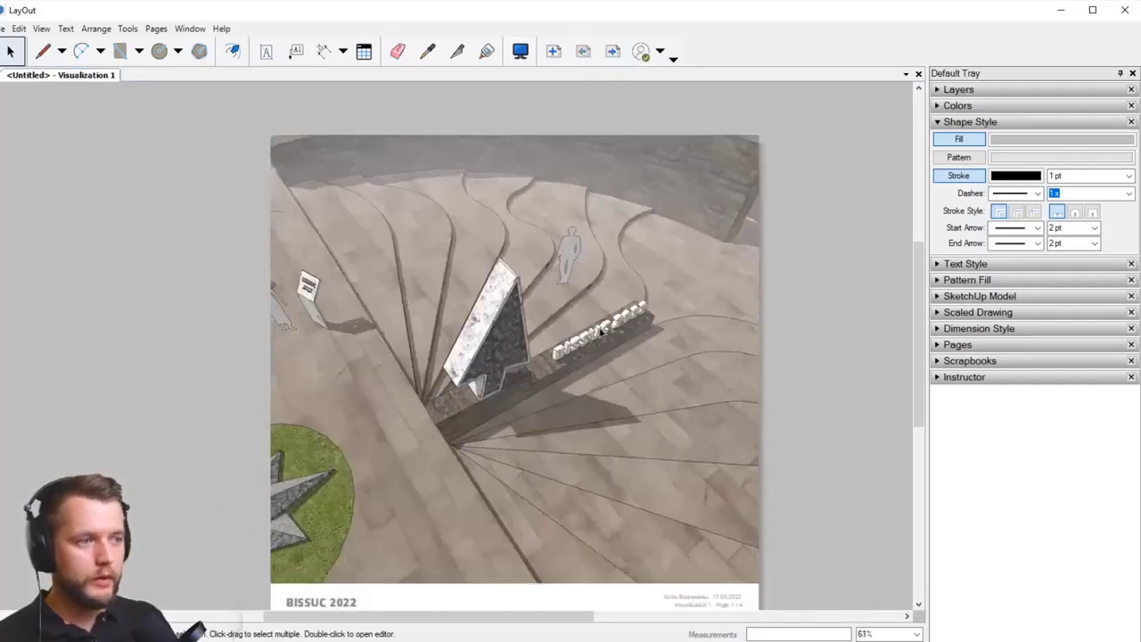
pyautogui.moveTo(542, 225); pyautogui.dragTo(537, 185, button='middle')
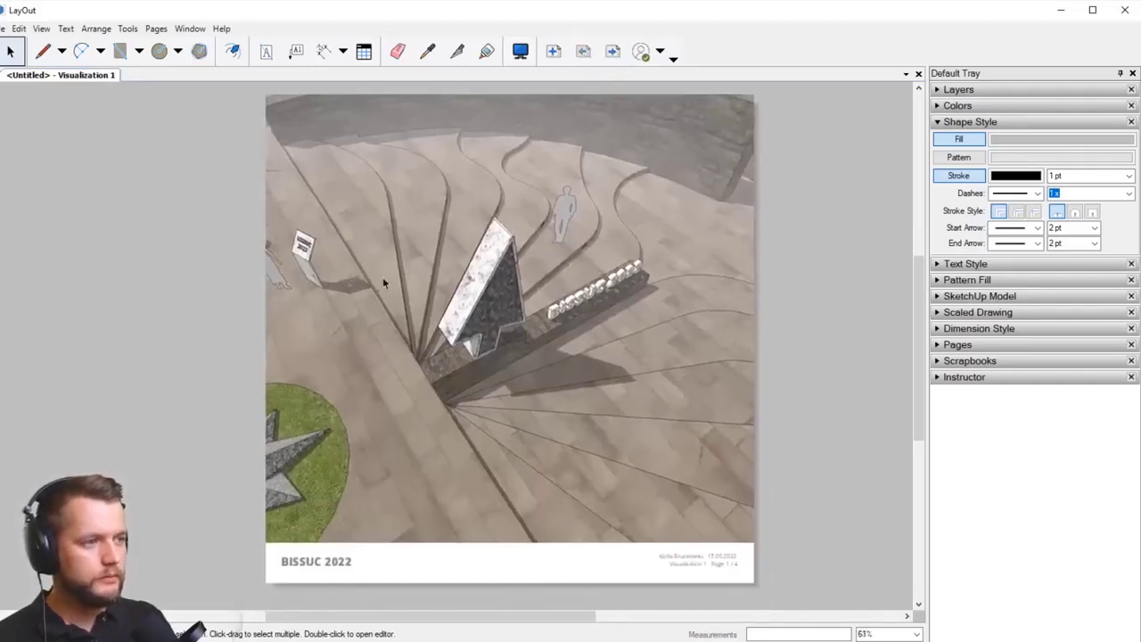
pyautogui.click(612, 51)
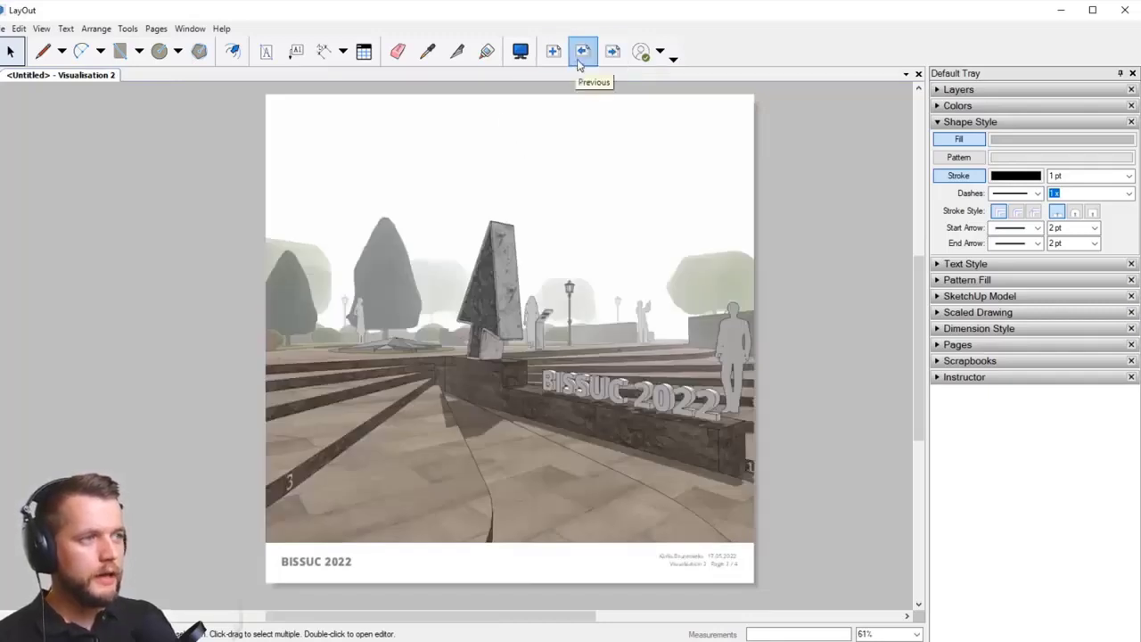
pyautogui.click(583, 51)
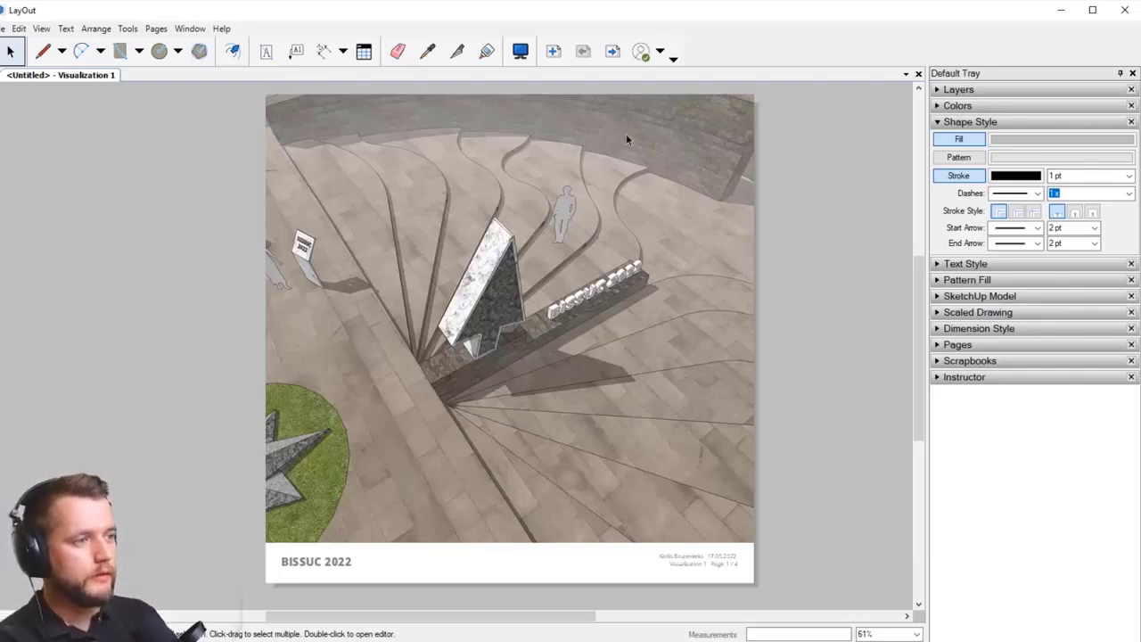
pyautogui.click(611, 51)
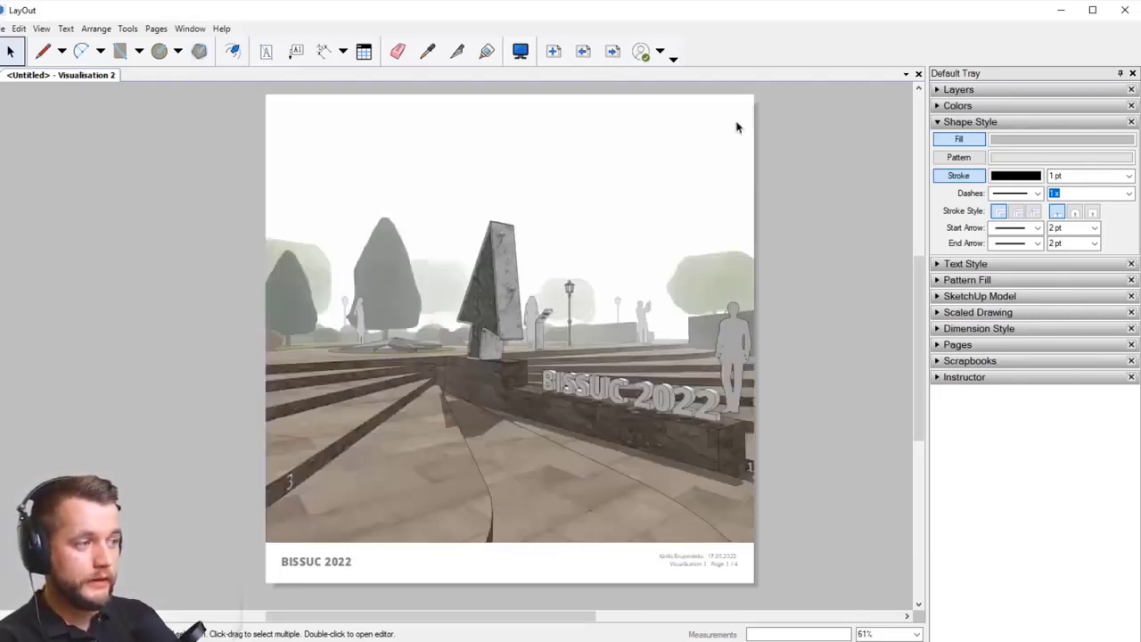
pyautogui.click(583, 52)
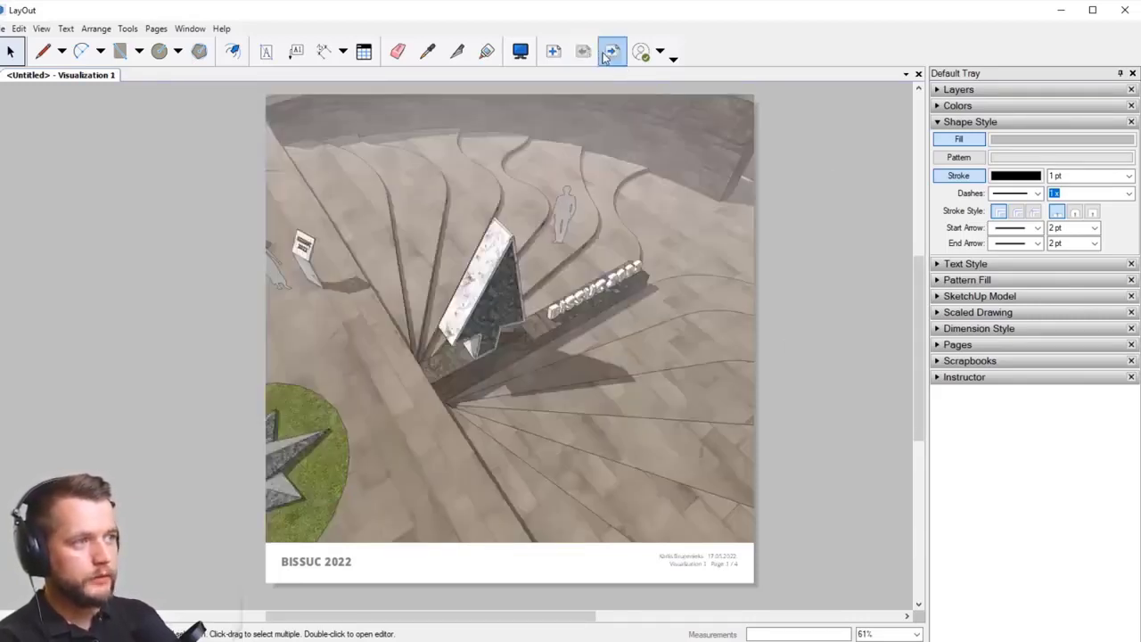
# Step: Add a new page directly after Visualisation 2 and name it Render
pyautogui.click(612, 52)
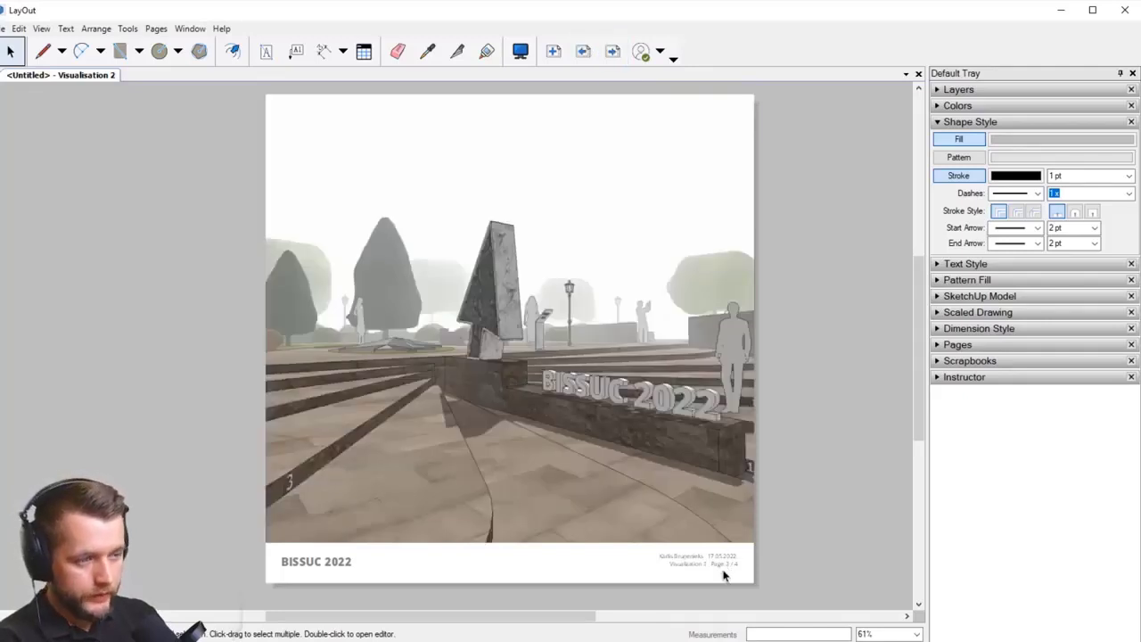
pyautogui.click(552, 52)
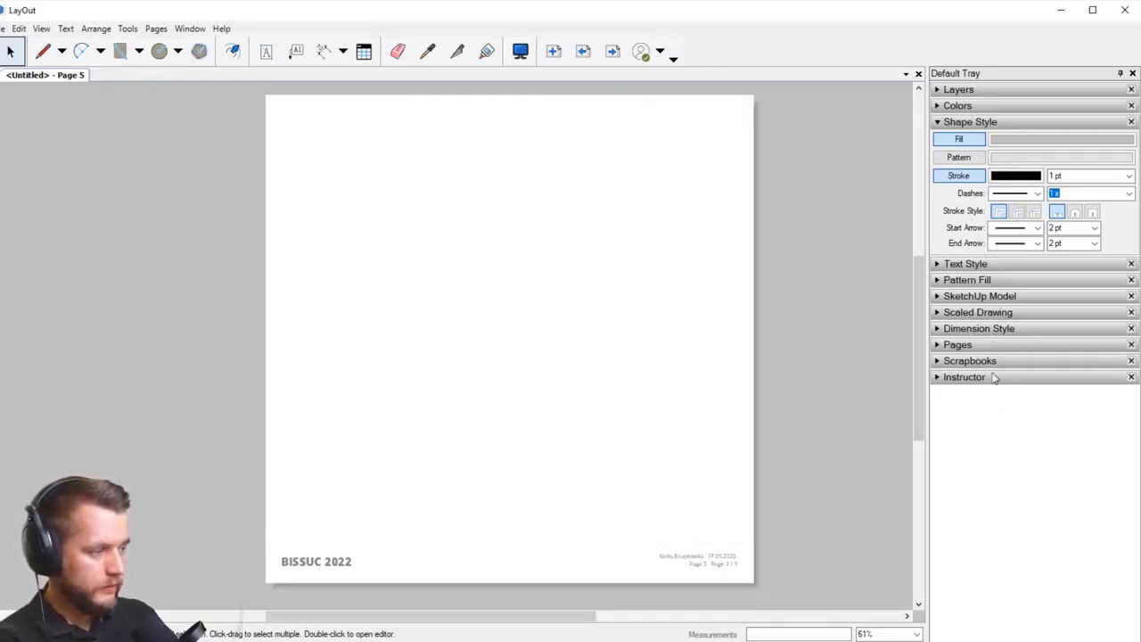
pyautogui.click(968, 345)
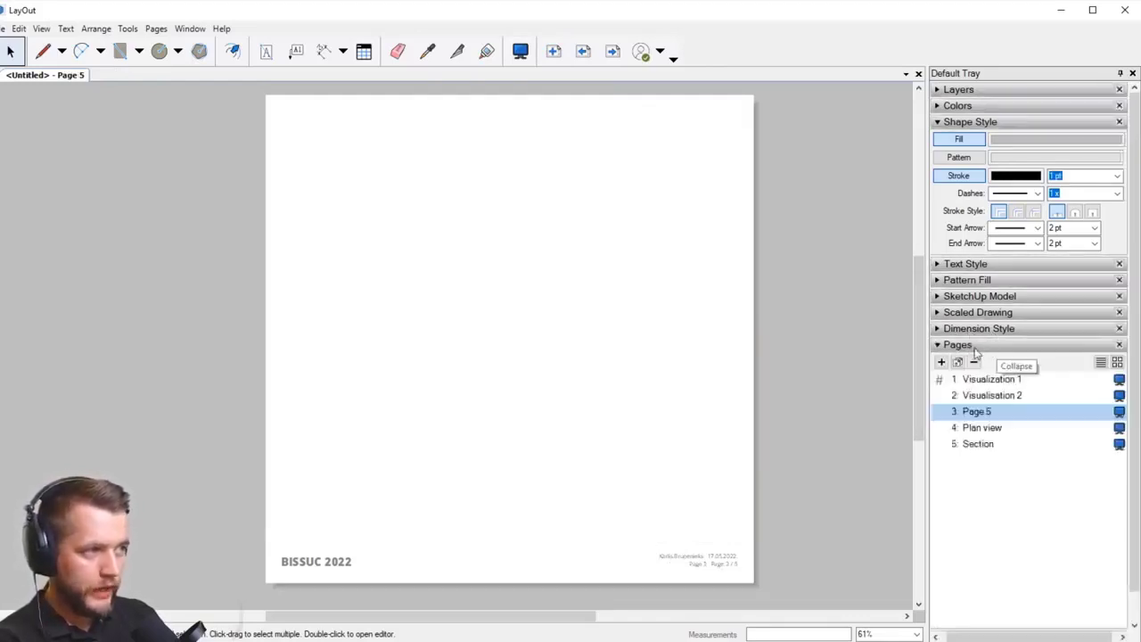
pyautogui.doubleClick(989, 412)
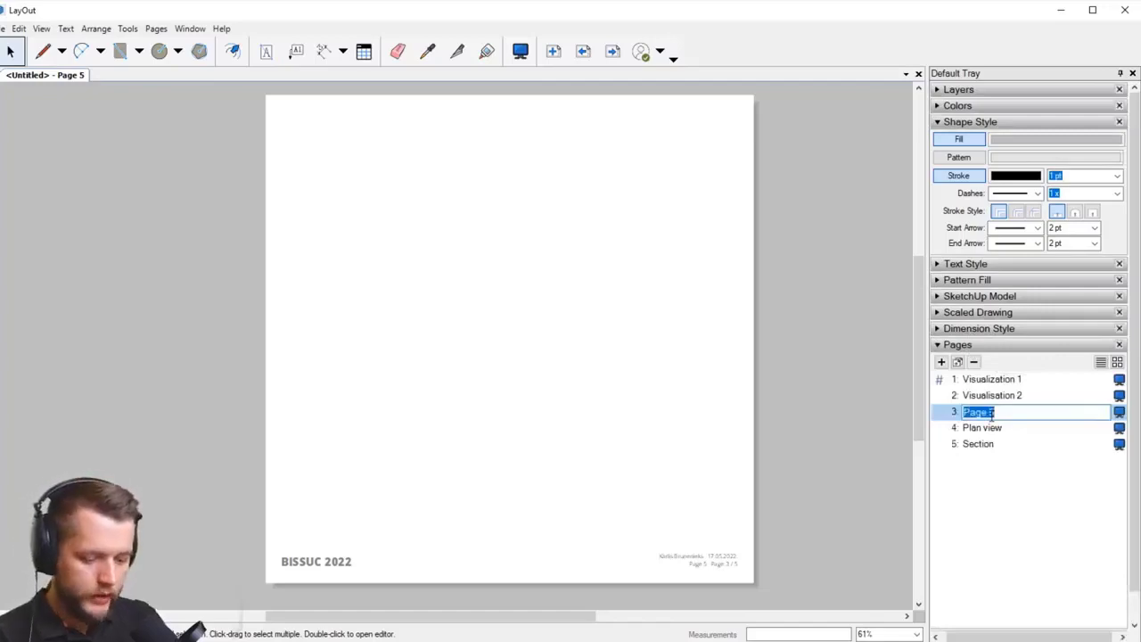
pyautogui.write('Render')
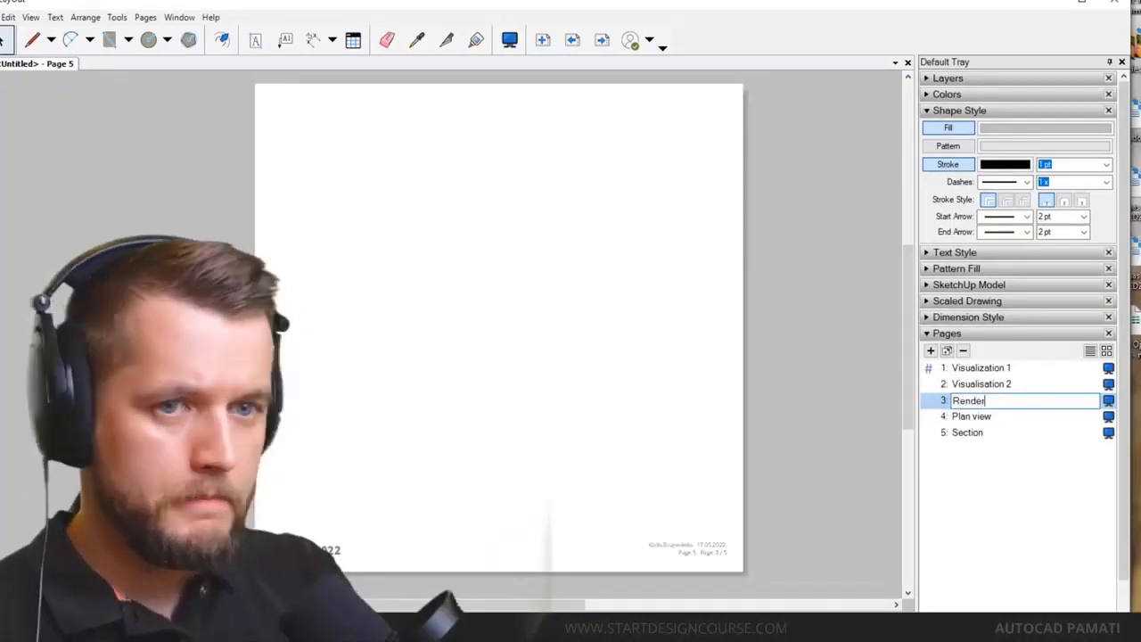
pyautogui.press('Return')
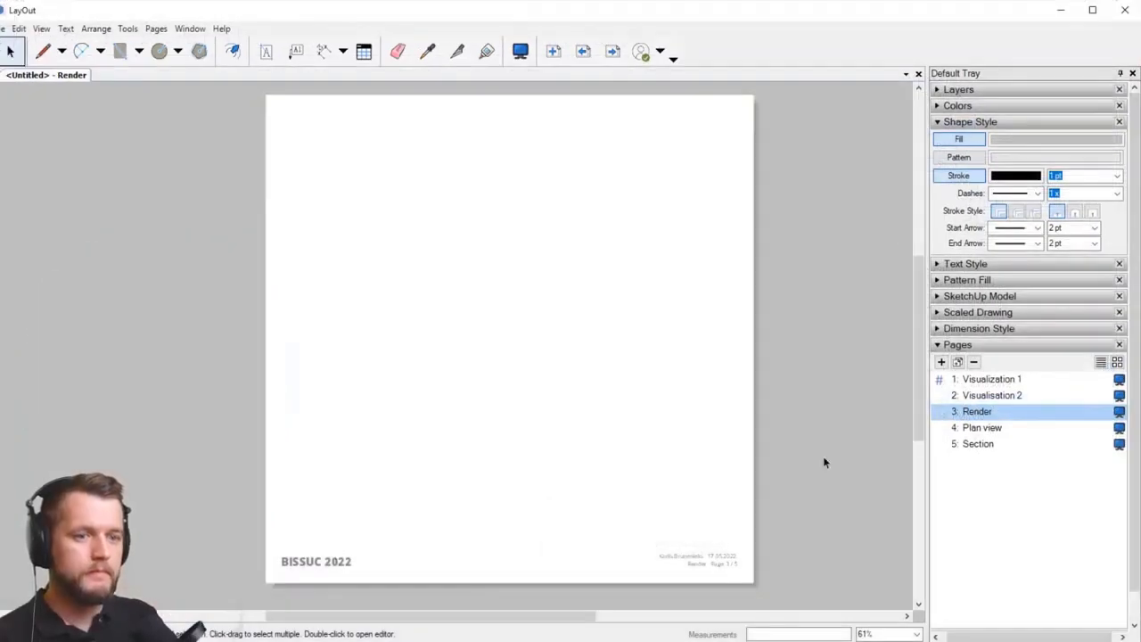
# Step: Insert the BISSUC 2022 sundial render PNG from the Desktop onto the Render page
pyautogui.moveTo(655, 384); pyautogui.dragTo(644, 397, button='middle')
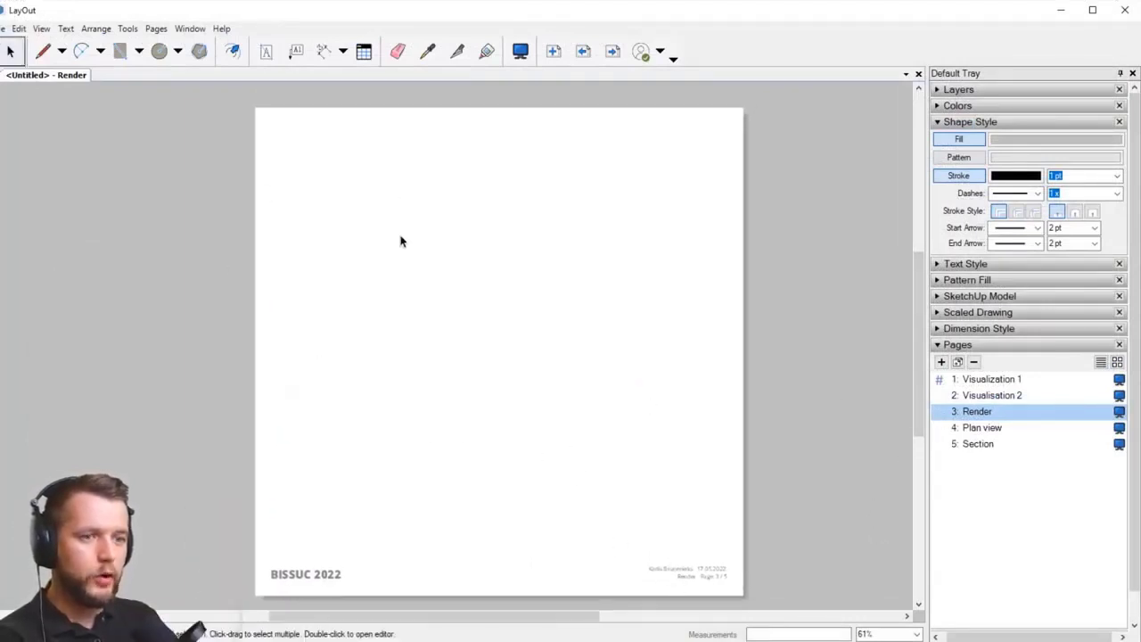
pyautogui.click(4, 29)
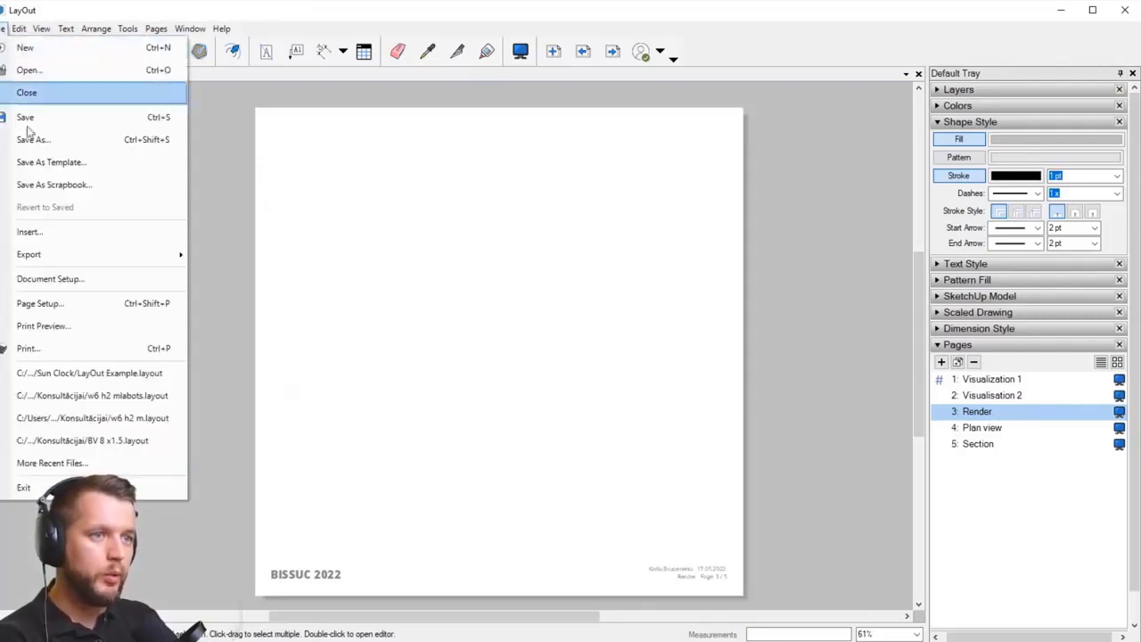
pyautogui.click(31, 231)
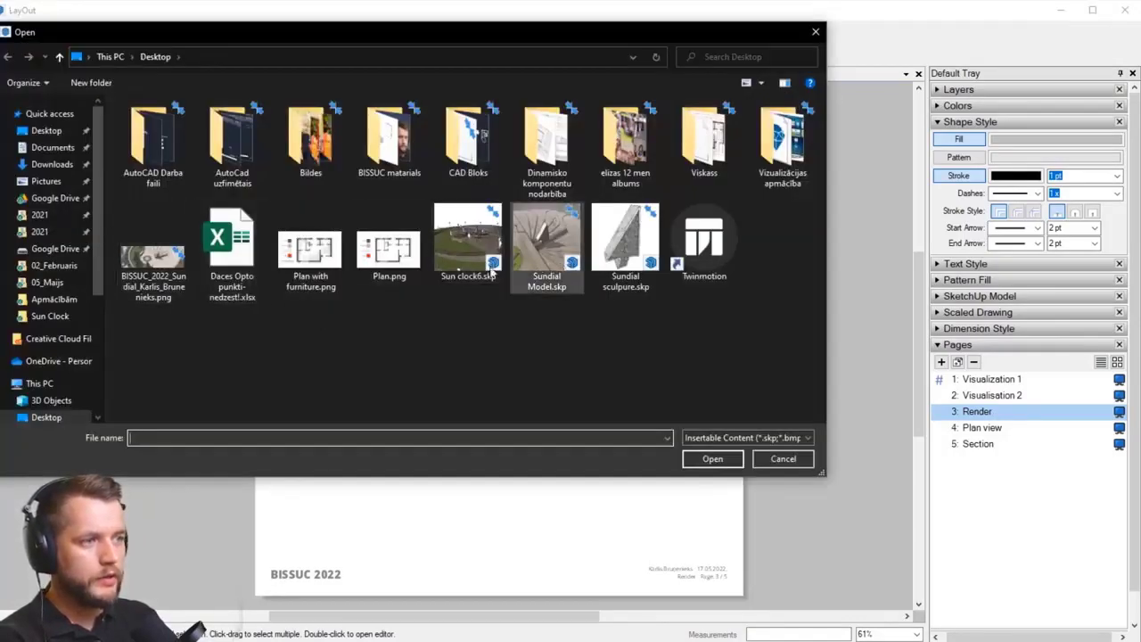
pyautogui.doubleClick(153, 257)
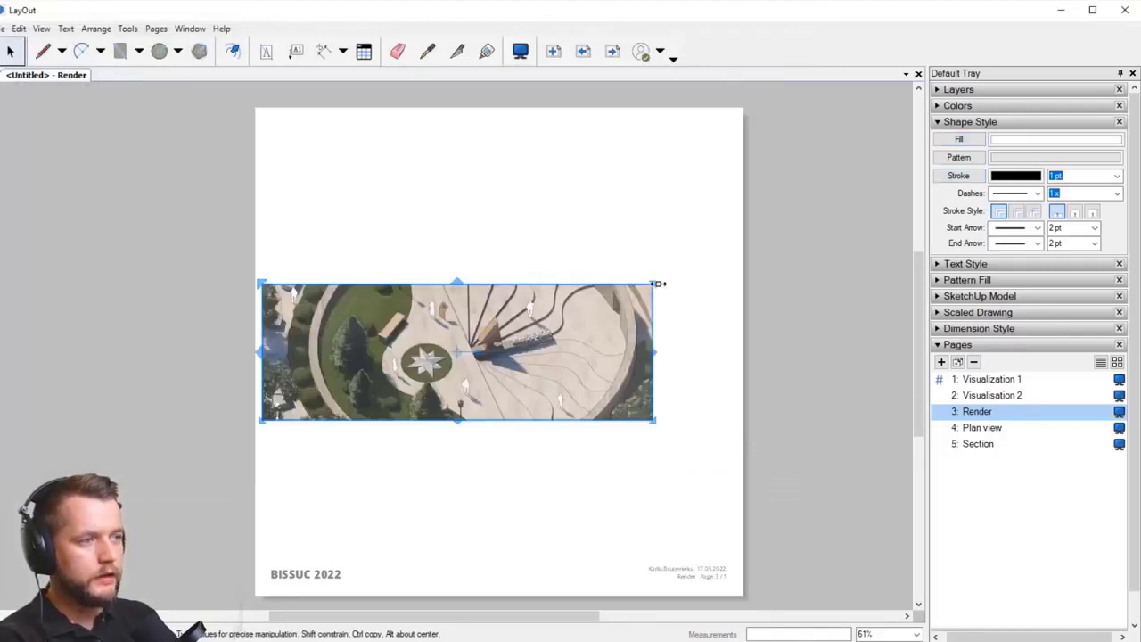
# Step: Enlarge the render image proportionally past both page sides and position it above the title strip with the sundial near the page centre
pyautogui.moveTo(653, 284); pyautogui.dragTo(906, 123)
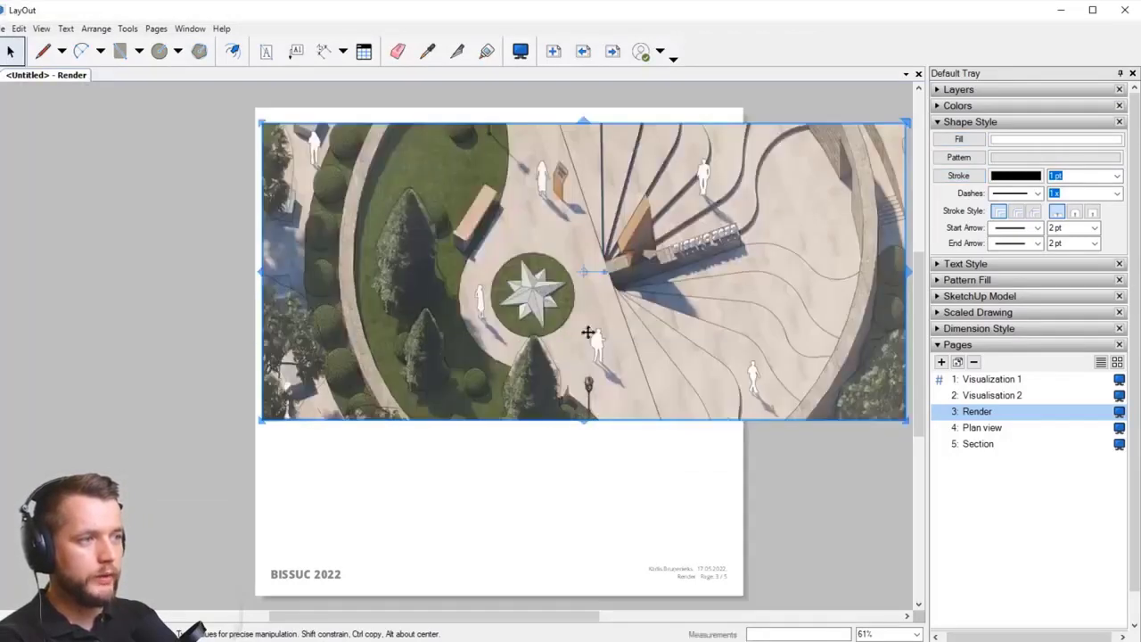
pyautogui.hotkey('ctrl', 'z')
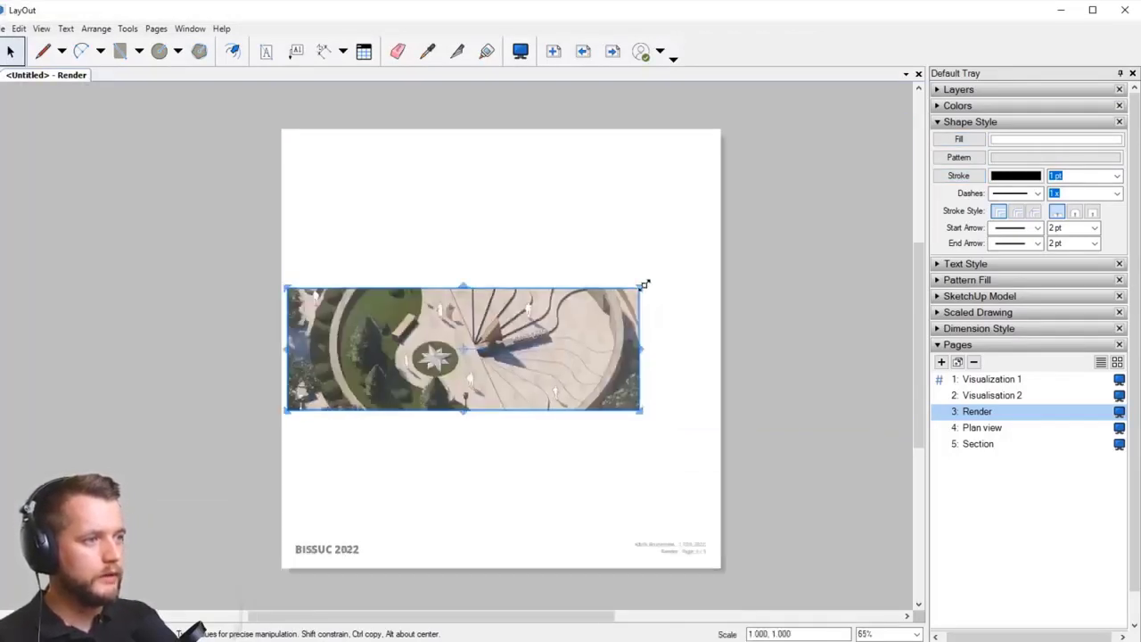
pyautogui.moveTo(641, 286); pyautogui.dragTo(911, 139)
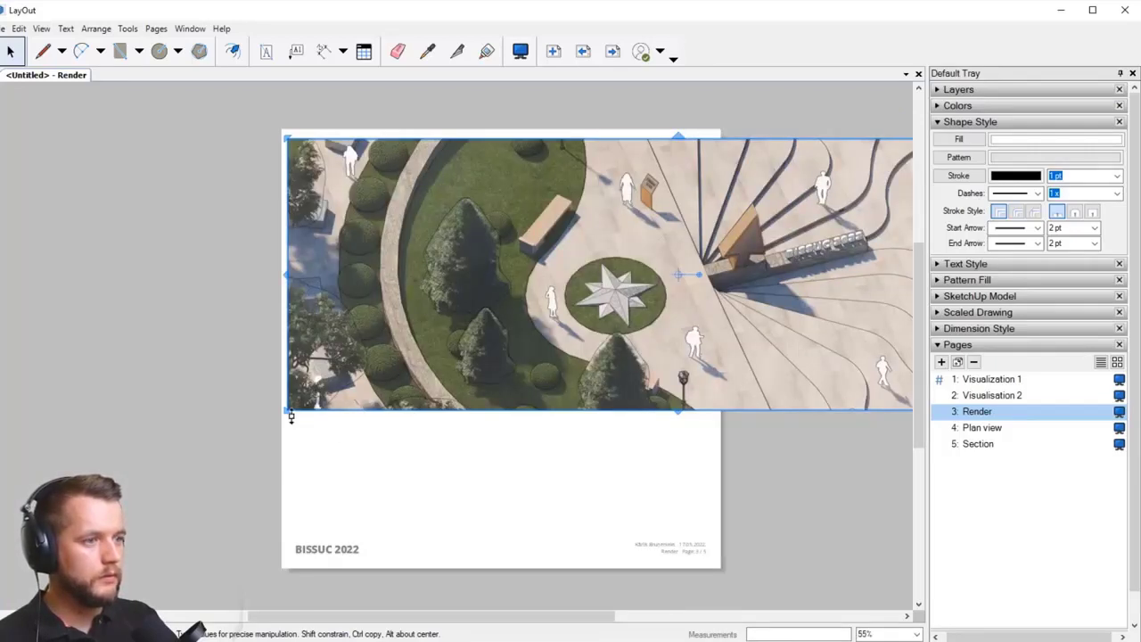
pyautogui.moveTo(287, 413); pyautogui.dragTo(62, 488)
pyautogui.moveTo(709, 329); pyautogui.dragTo(474, 336)
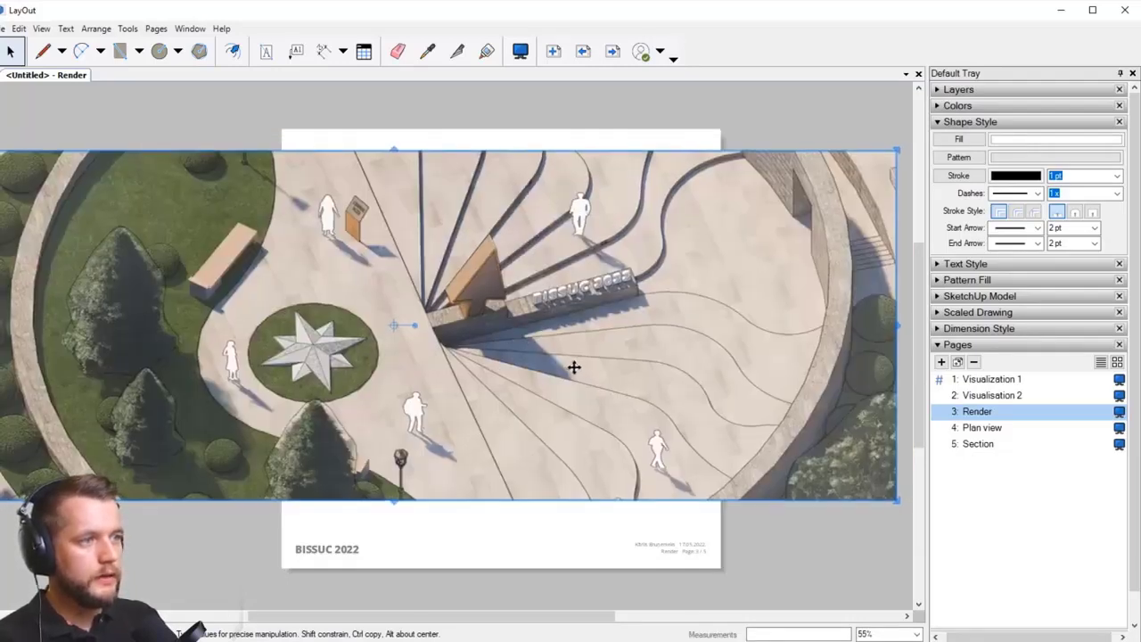
pyautogui.press('Up')
pyautogui.press('Up')
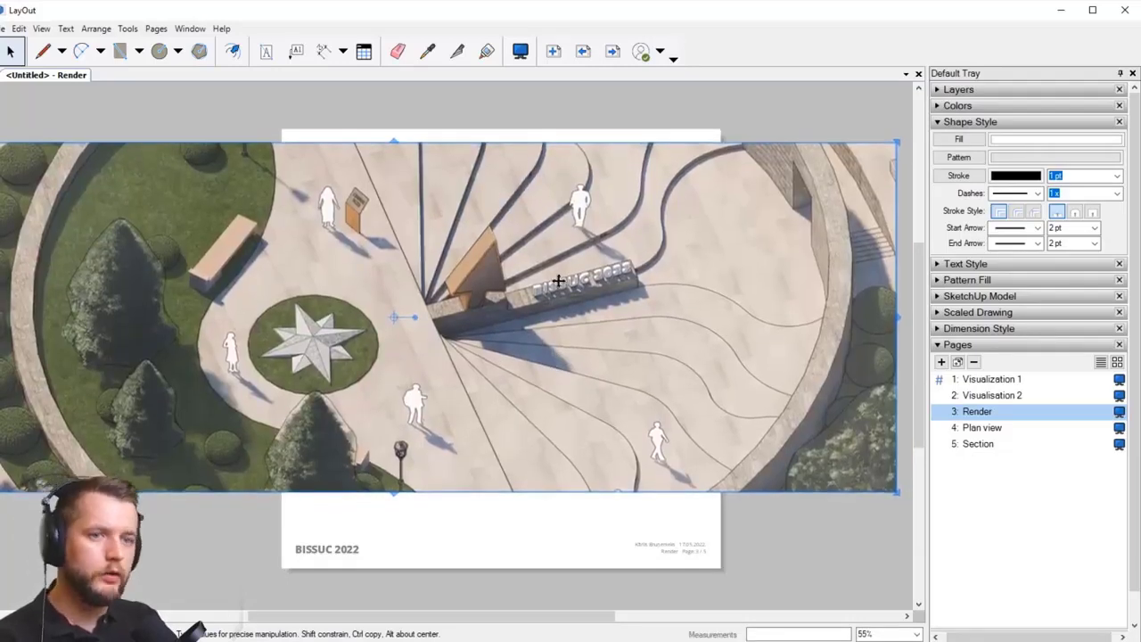
# Step: Draw a circle with a radius of about 112 mm centred on the sundial's base over the render image and turn off its fill
pyautogui.moveTo(461, 193); pyautogui.dragTo(359, 202, button='middle')
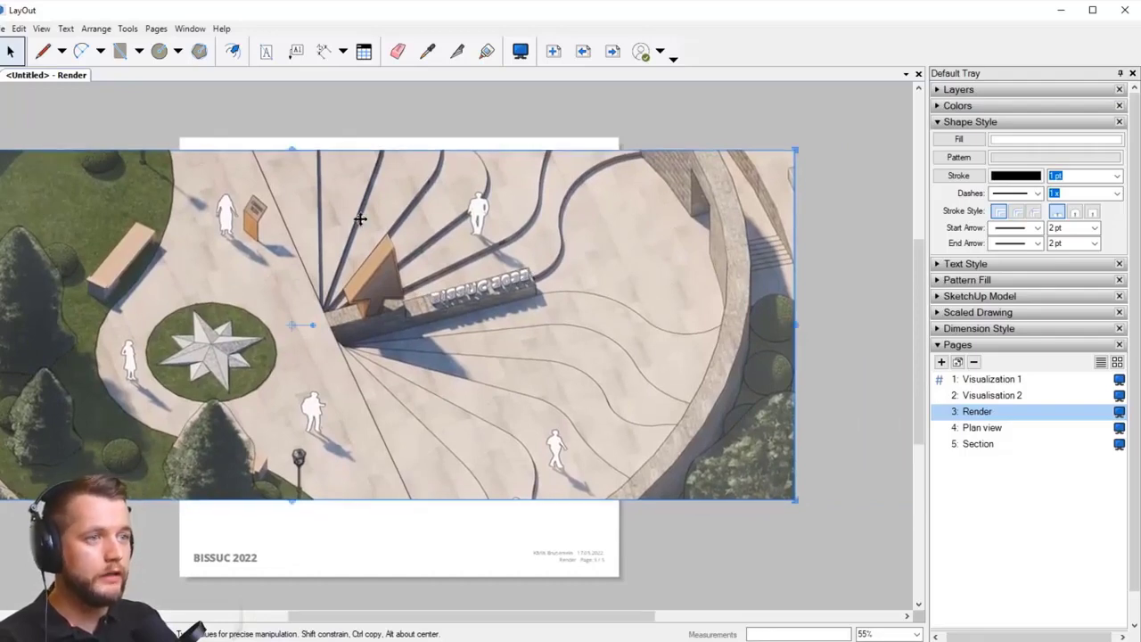
pyautogui.click(159, 54)
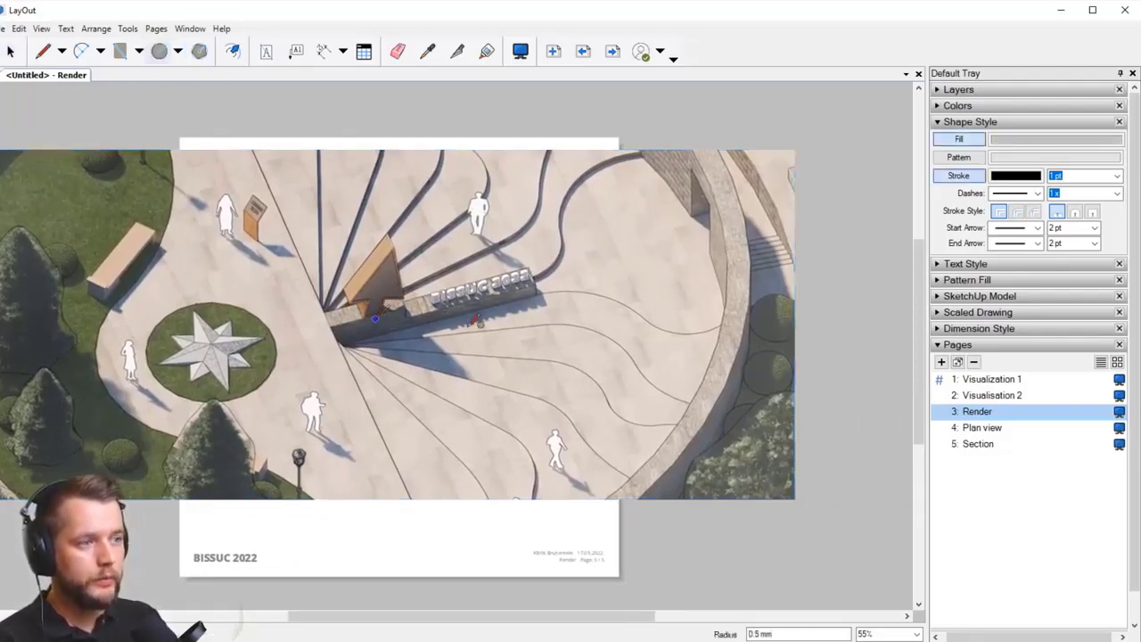
pyautogui.click(375, 319)
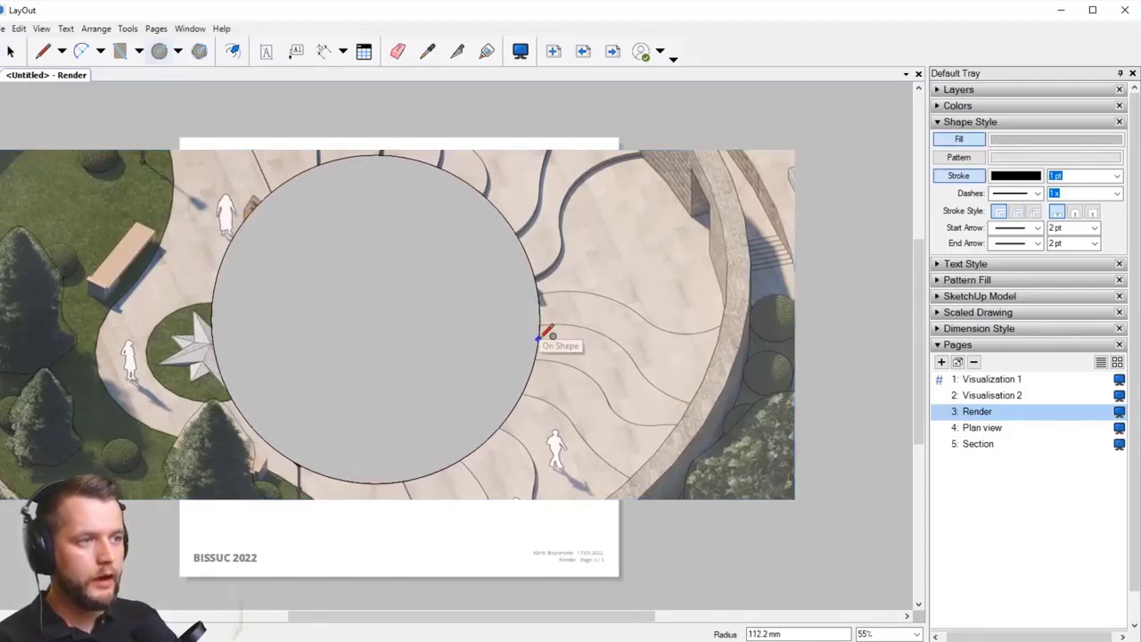
pyautogui.click(538, 338)
pyautogui.press('space')
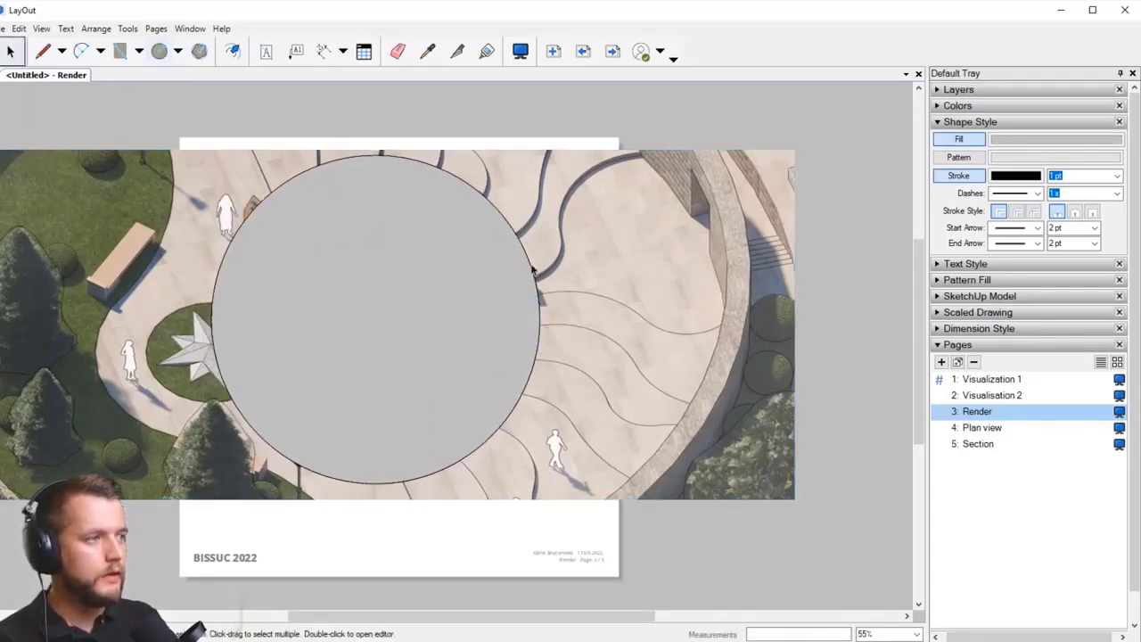
pyautogui.click(331, 243)
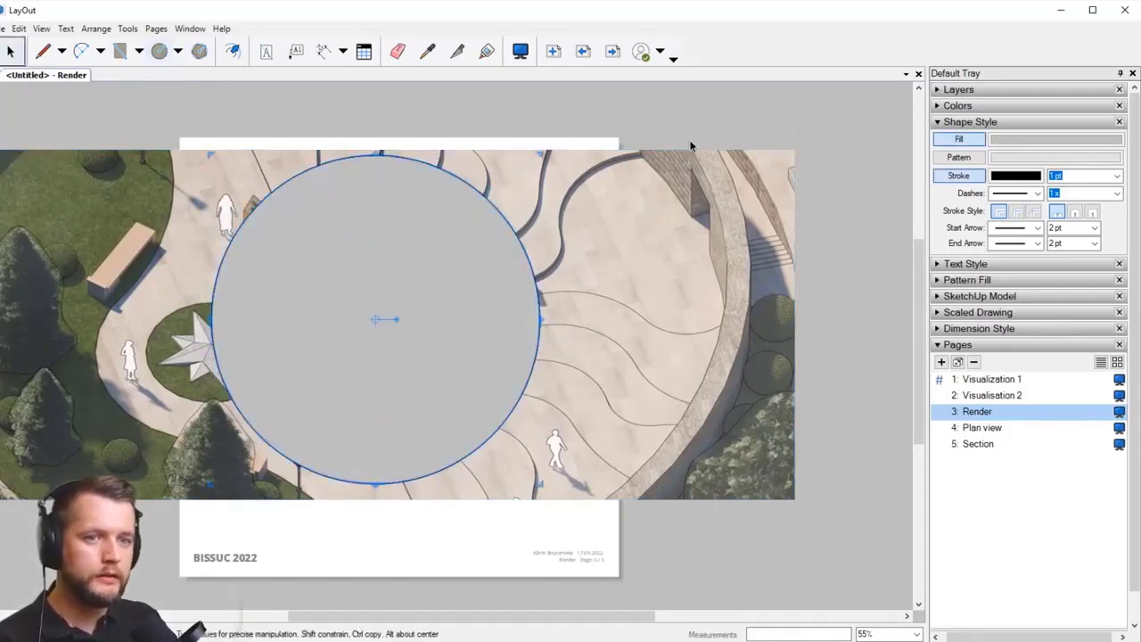
pyautogui.click(970, 140)
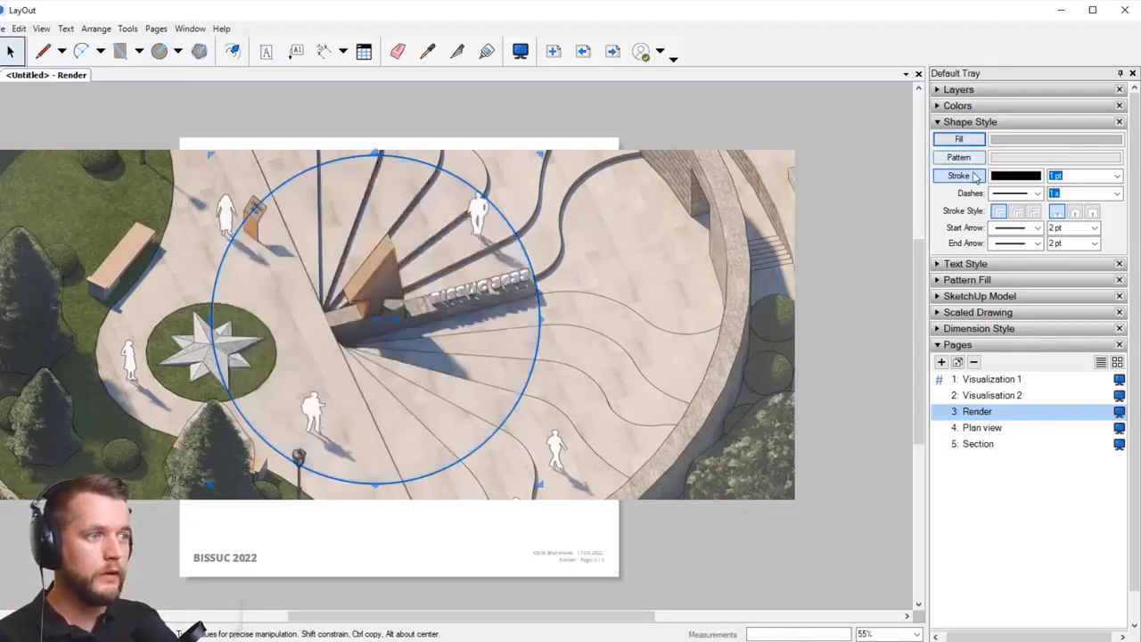
# Step: Move the circle about 25 mm to the right so it encloses the whole sundial and its BISSUC 2022 wall
pyautogui.press('Right')
pyautogui.press('Right')
pyautogui.press('Right')
pyautogui.press('Right')
pyautogui.press('Right')
pyautogui.press('Right')
pyautogui.press('Right')
pyautogui.press('Right')
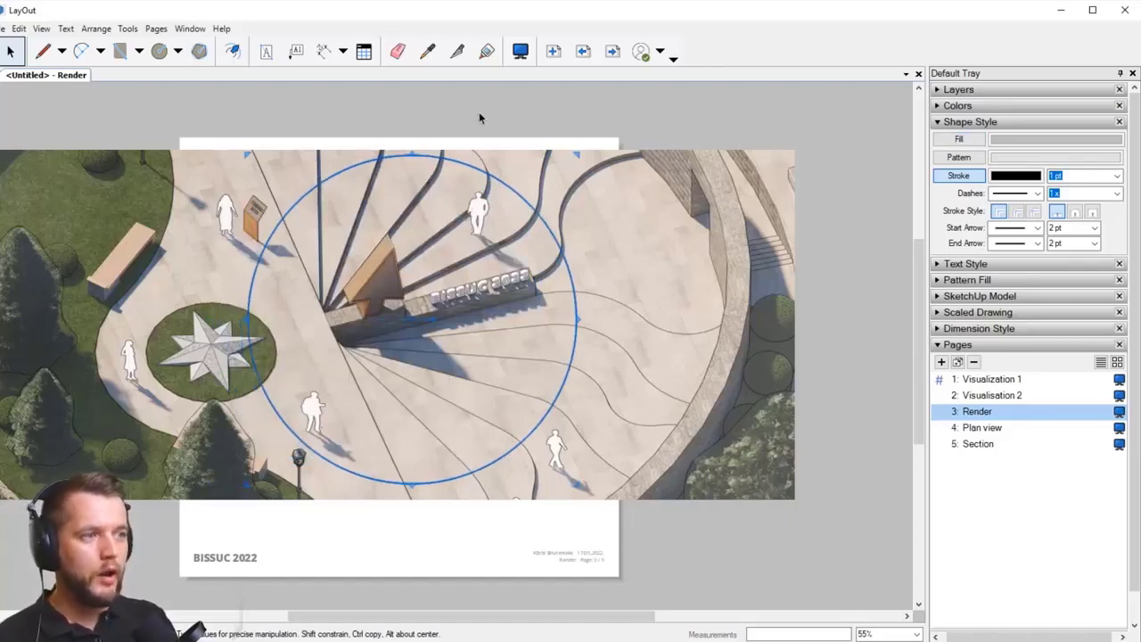
# Step: Crop the render image to the circle by selecting both and creating a clipping mask
pyautogui.moveTo(593, 106); pyautogui.dragTo(413, 206)
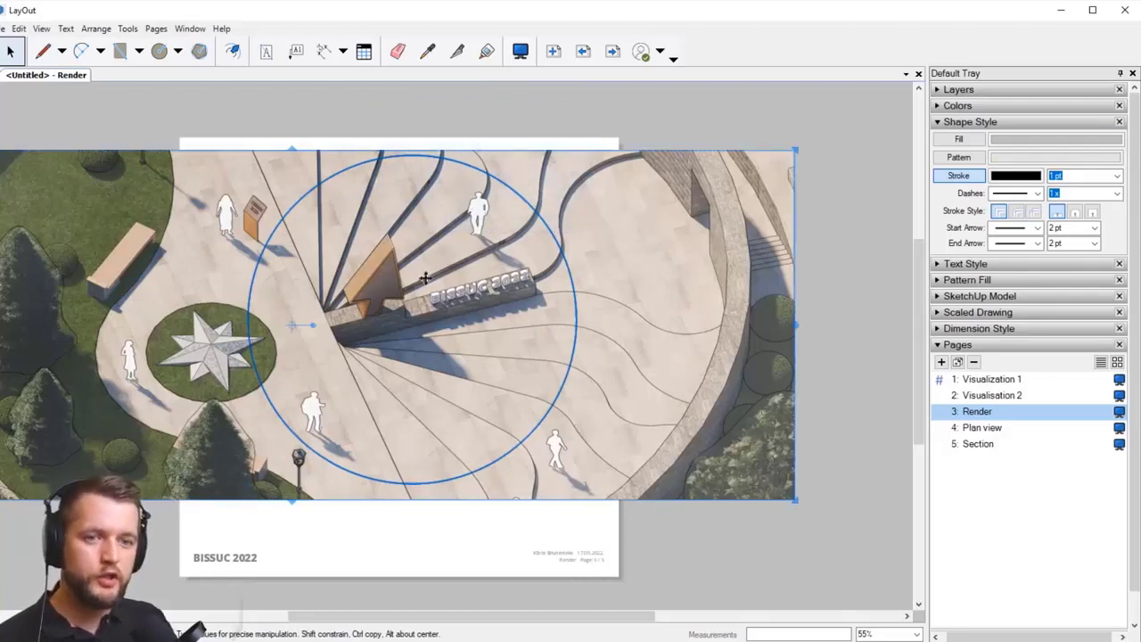
pyautogui.rightClick(397, 221)
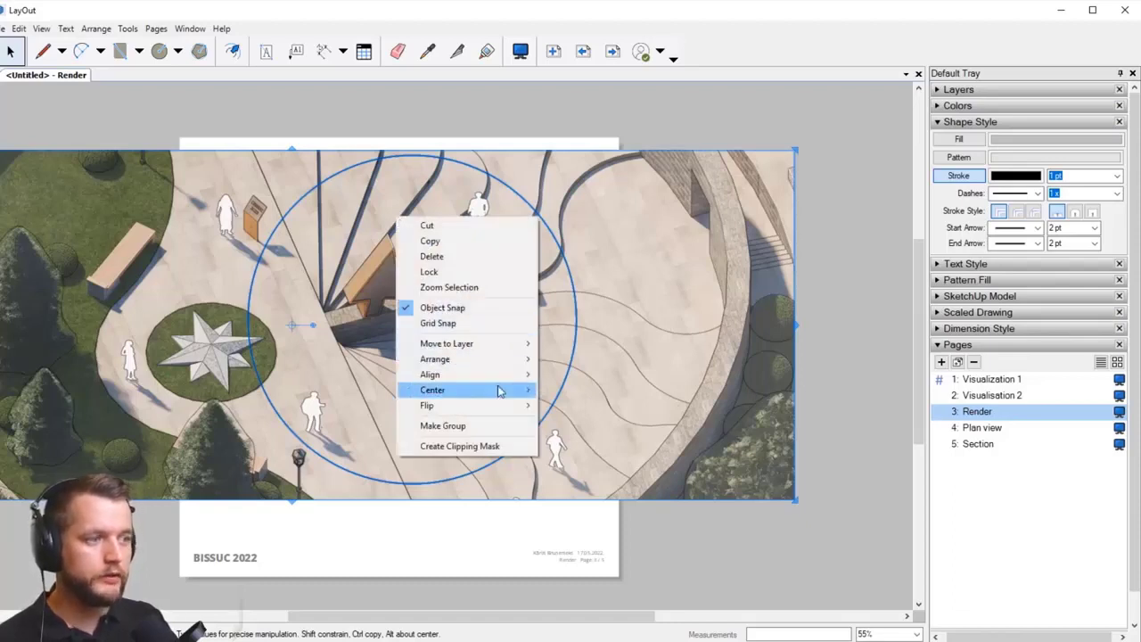
pyautogui.click(486, 447)
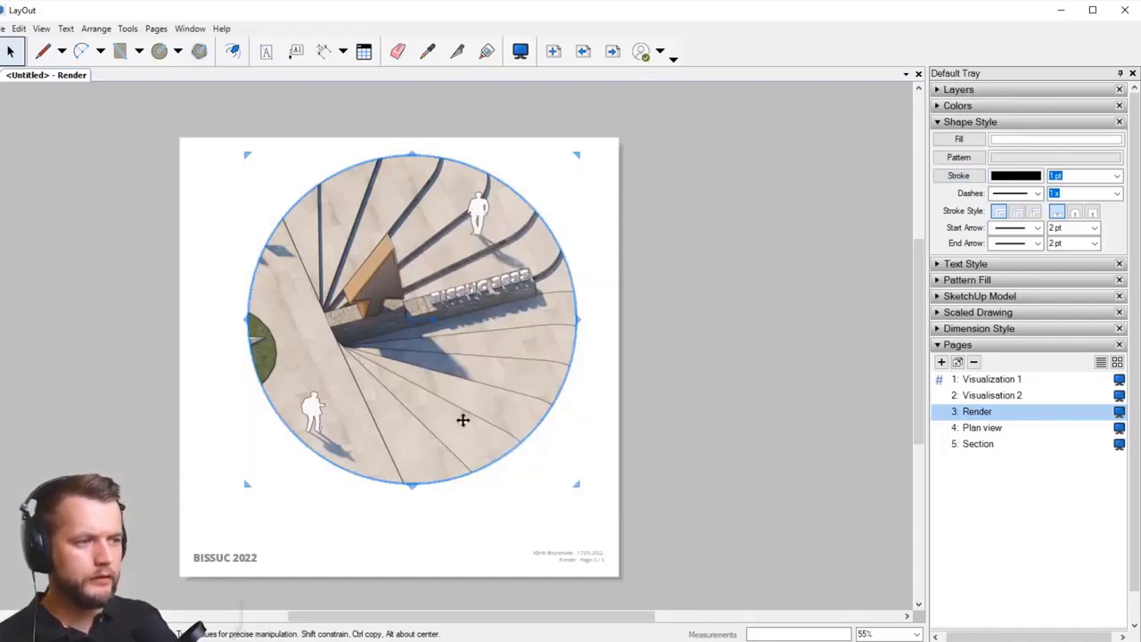
# Step: Shift the circular render image right and slightly down so it sits between the page's upper edge and the title strip
pyautogui.hotkey('shift', 'Right')
pyautogui.hotkey('shift', 'Right')
pyautogui.hotkey('shift', 'Right')
pyautogui.hotkey('shift', 'Down')
pyautogui.hotkey('shift', 'Down')
pyautogui.hotkey('shift', 'Down')
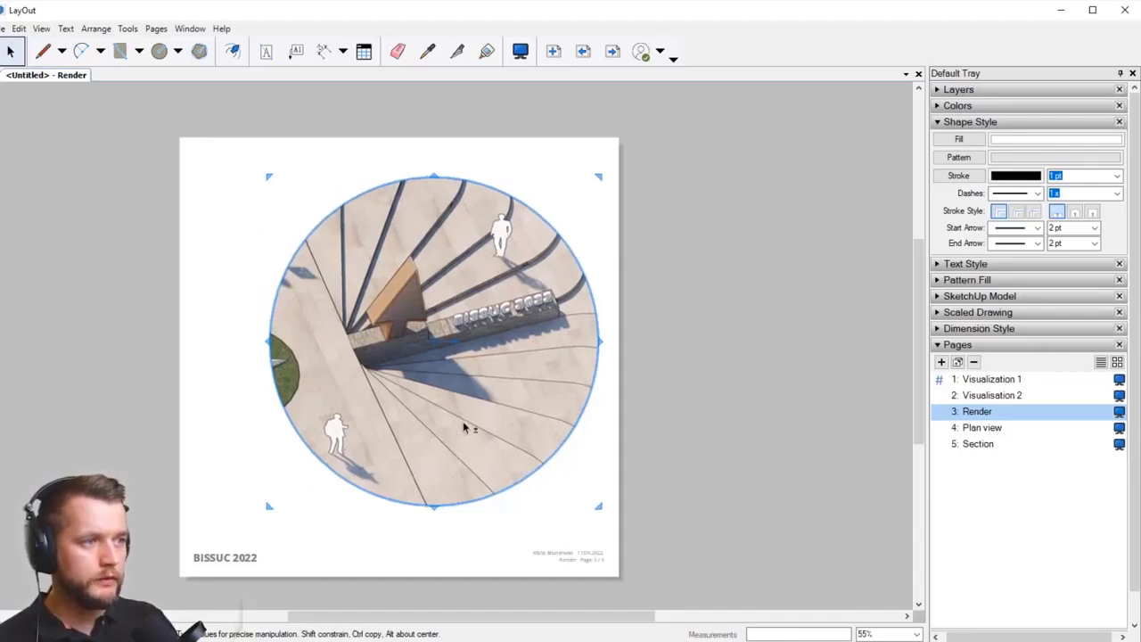
pyautogui.hotkey('shift', 'Up')
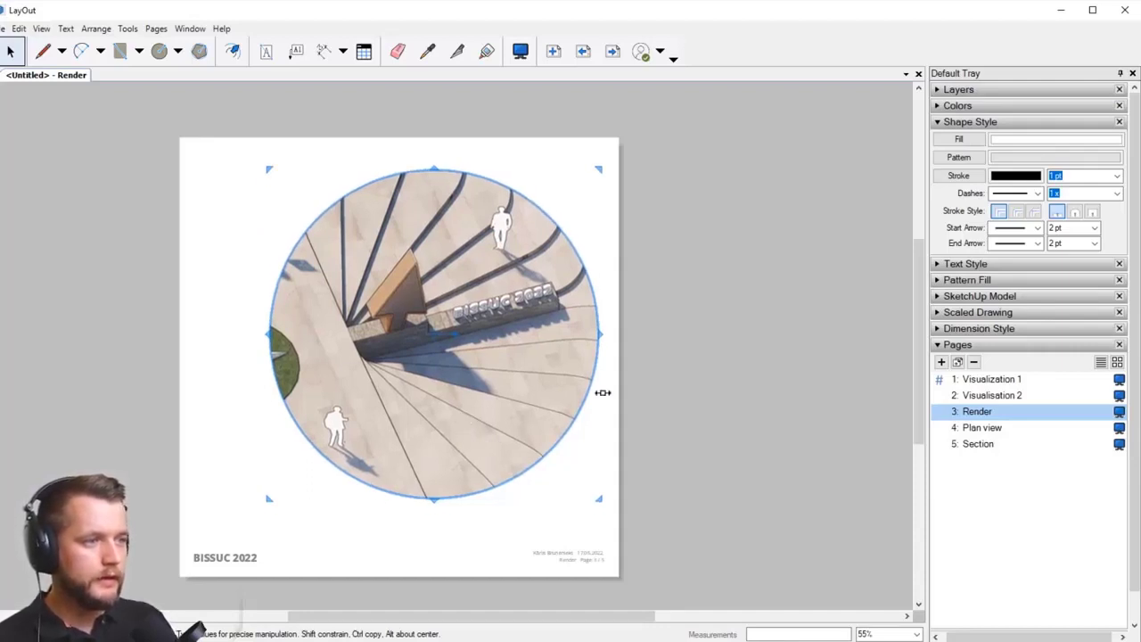
pyautogui.click(669, 321)
pyautogui.moveTo(501, 285); pyautogui.dragTo(560, 262, button='middle')
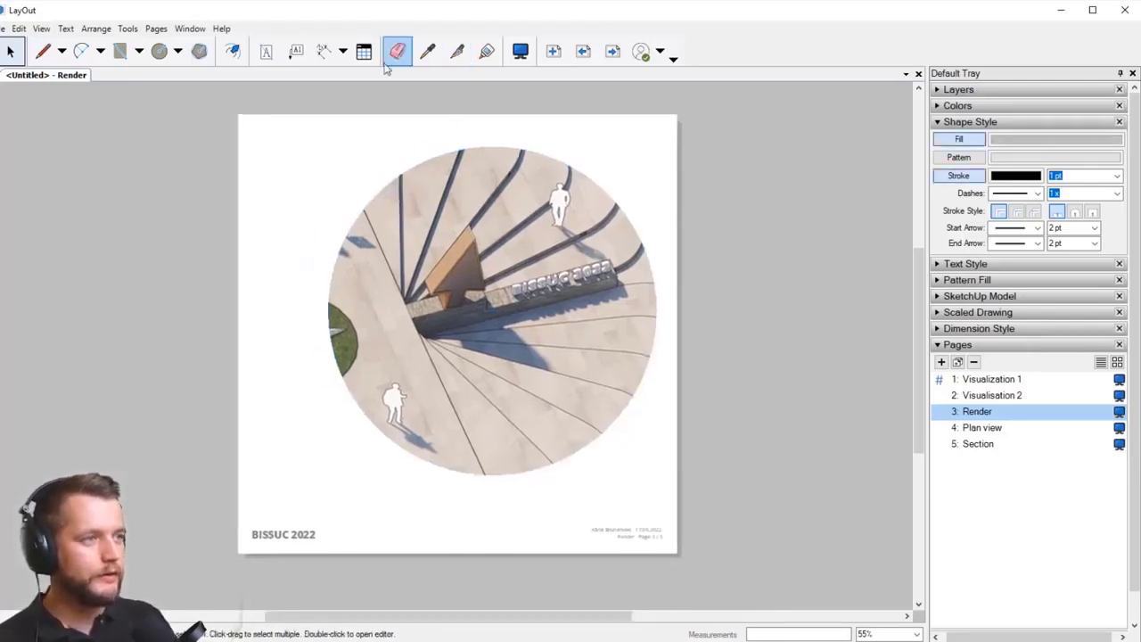
# Step: Add a leader label pointing at the base of the sundial wall, with its default text placed below and left of the circular image
pyautogui.click(296, 51)
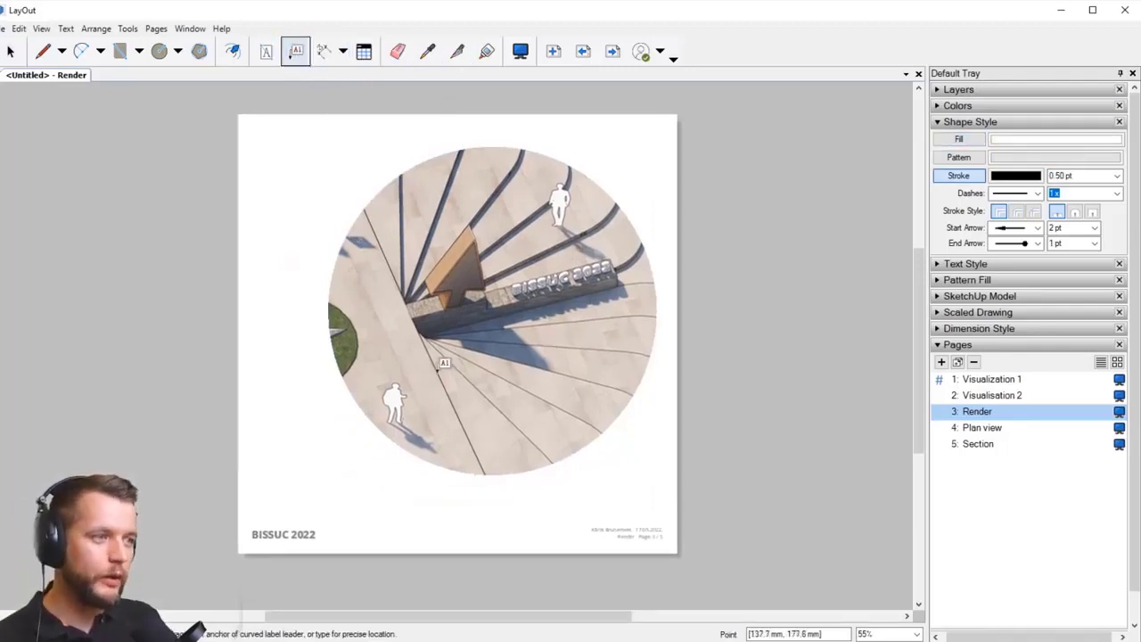
pyautogui.scroll(1, 437, 356)
pyautogui.click(456, 328)
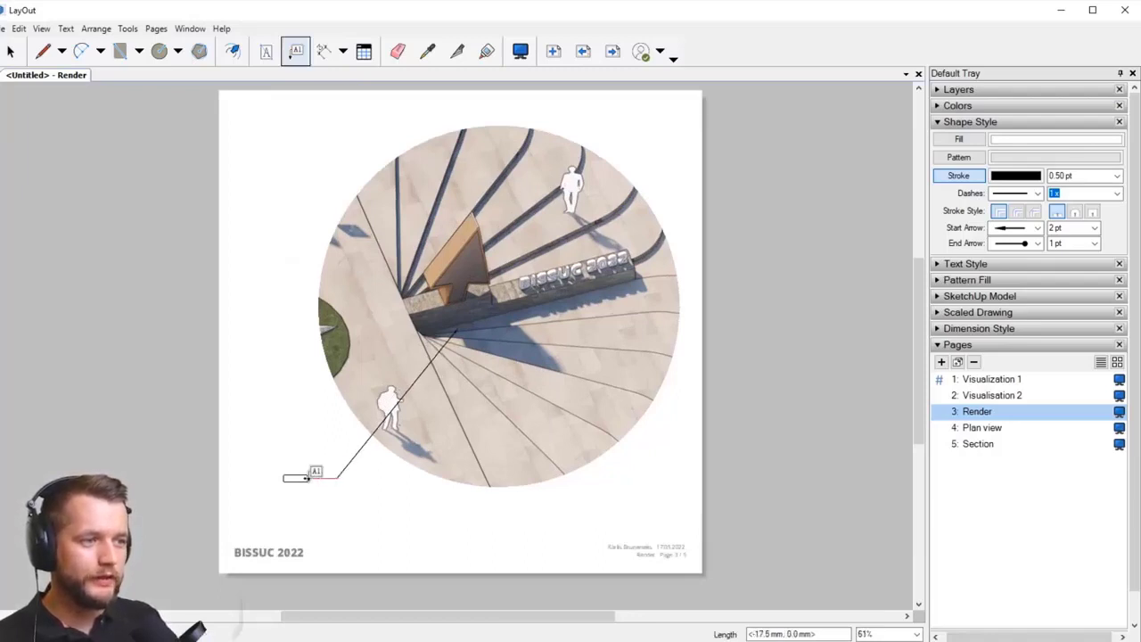
pyautogui.click(322, 476)
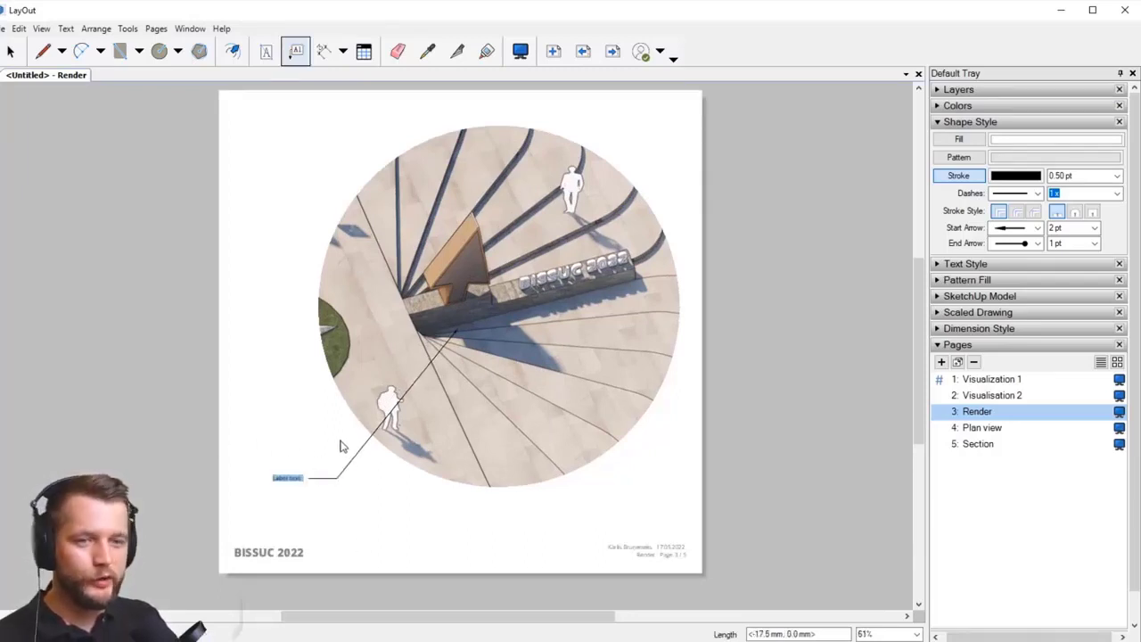
pyautogui.press('Escape')
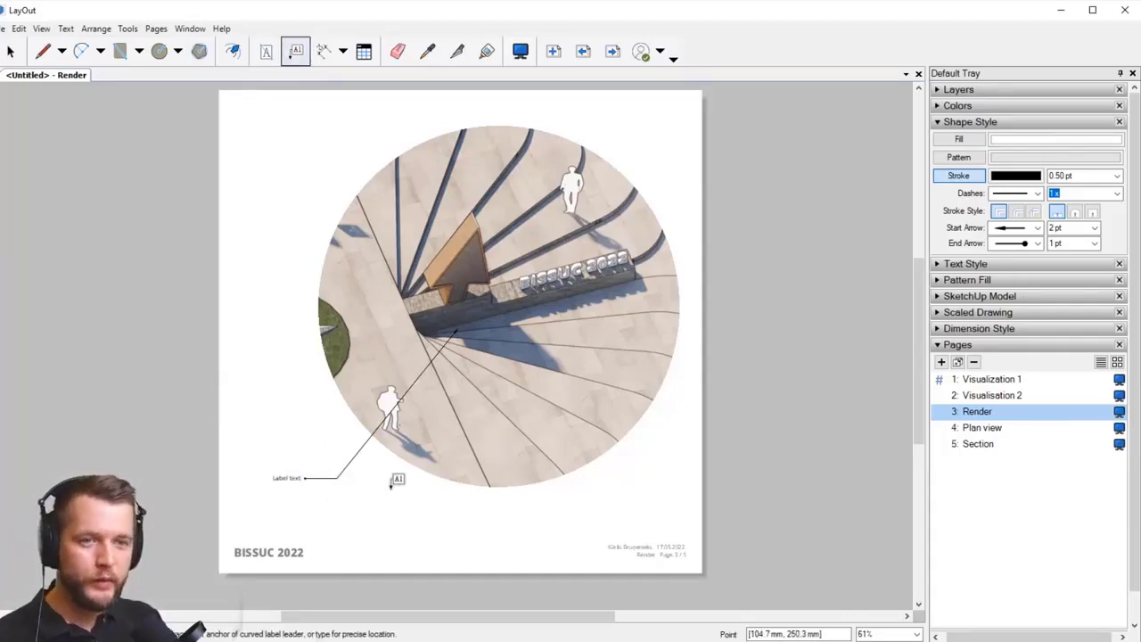
pyautogui.press('space')
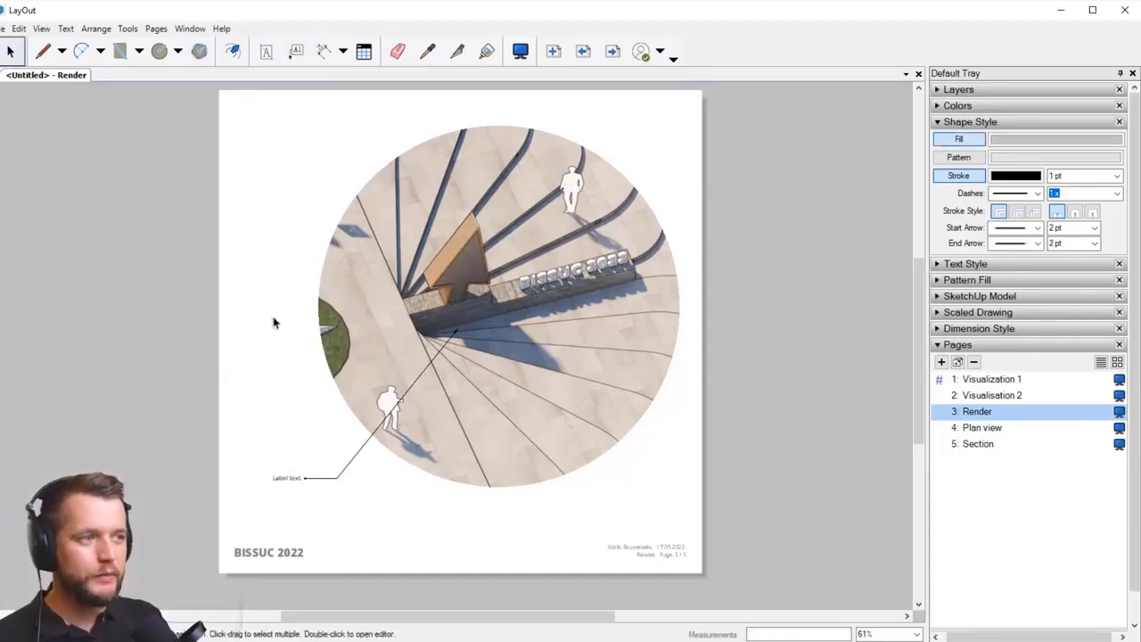
pyautogui.scroll(2, 389, 504)
pyautogui.scroll(-2, 362, 453)
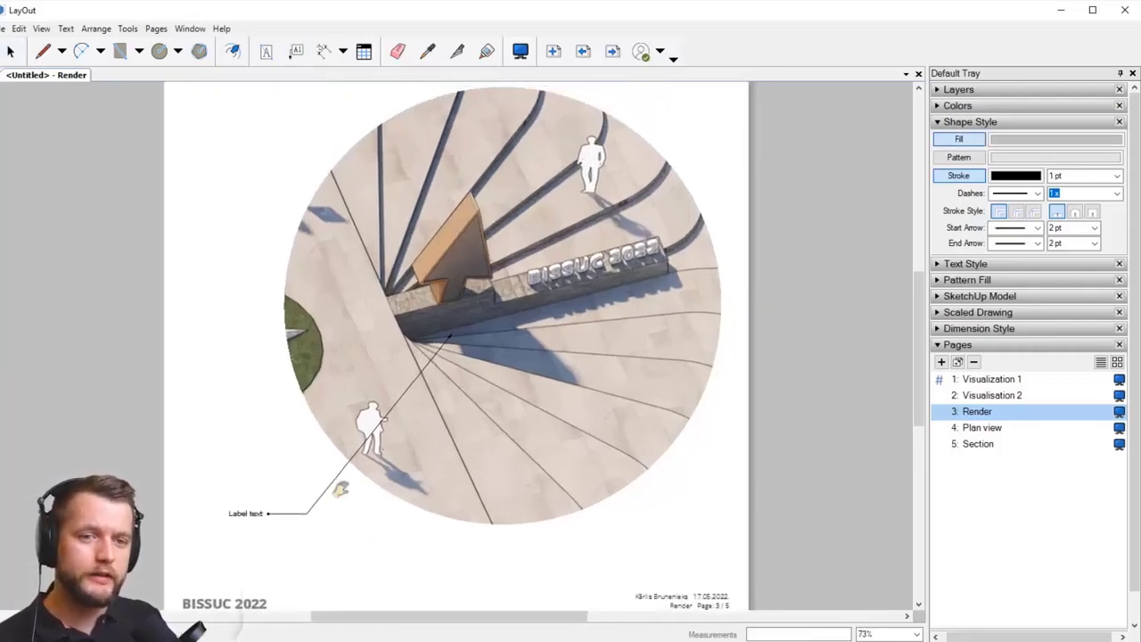
# Step: Review the presentation pages in order from Visualization 1 to Section and return to the first page
pyautogui.click(584, 51)
pyautogui.click(584, 51)
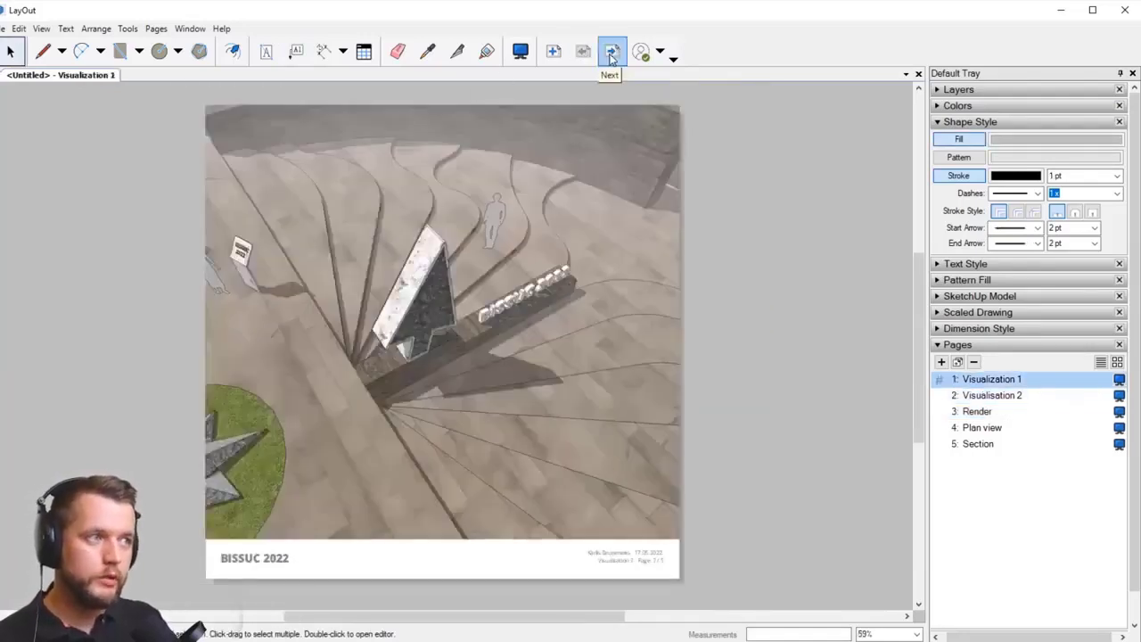
pyautogui.click(611, 54)
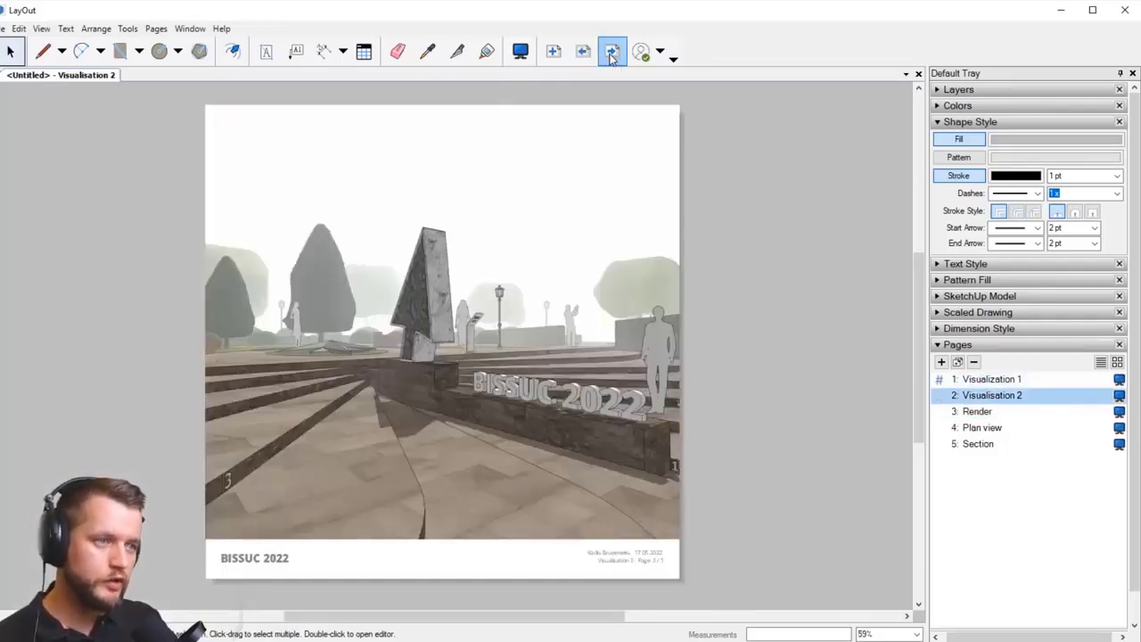
pyautogui.click(611, 53)
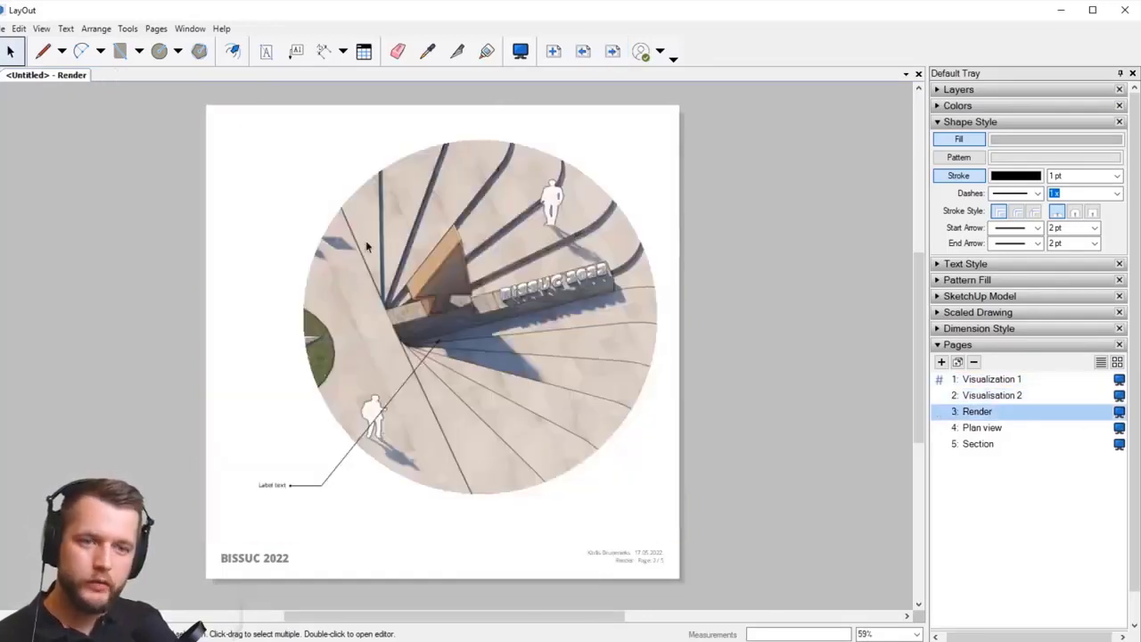
pyautogui.click(612, 54)
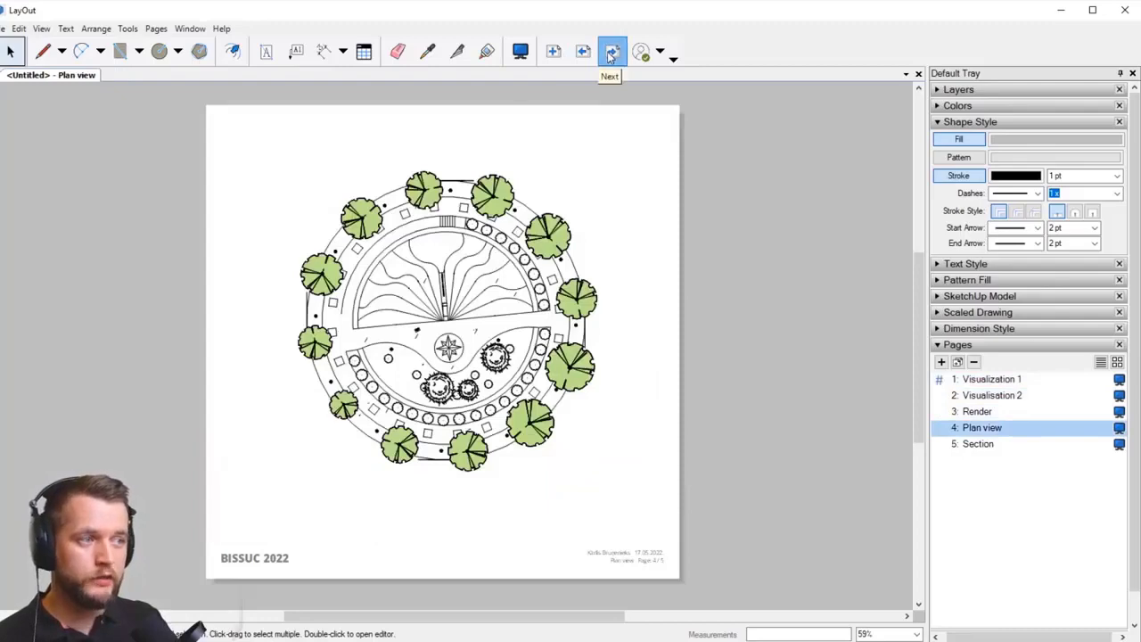
pyautogui.click(611, 53)
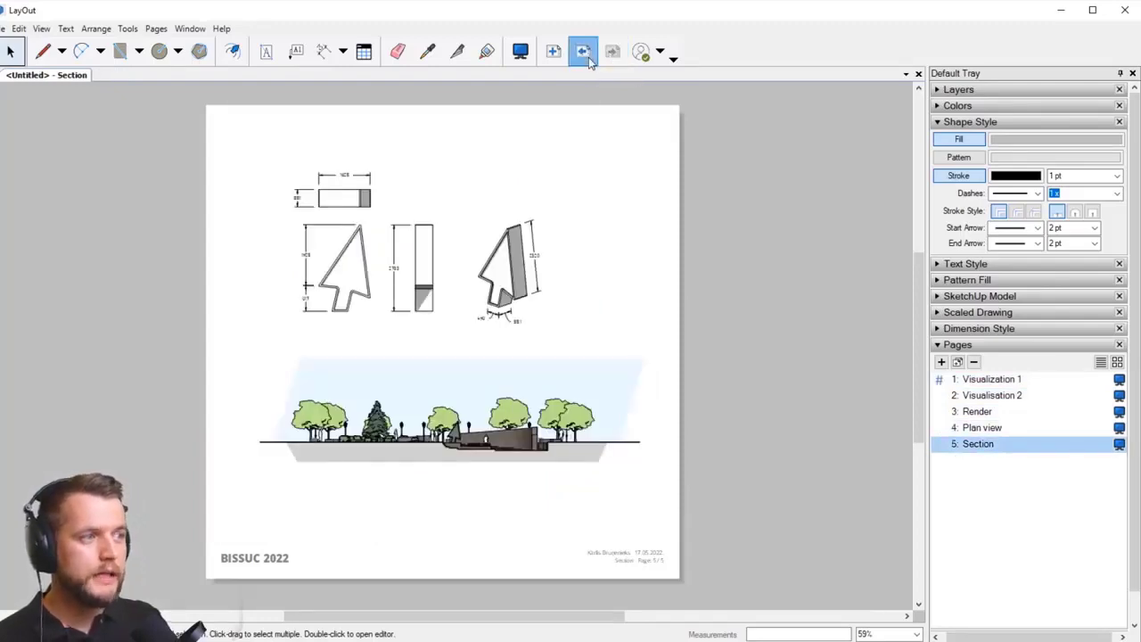
pyautogui.click(584, 53)
pyautogui.click(584, 53)
pyautogui.click(584, 53)
pyautogui.click(584, 53)
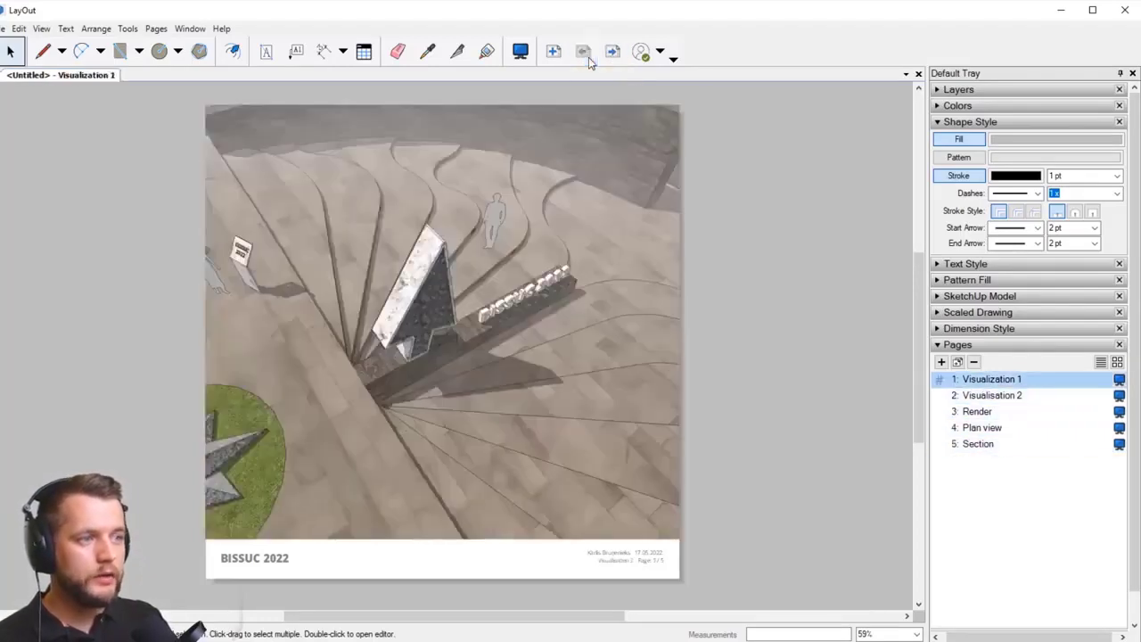
# Step: Start a PDF export of the presentation to the Desktop with the file name Competition PDF
pyautogui.click(6, 29)
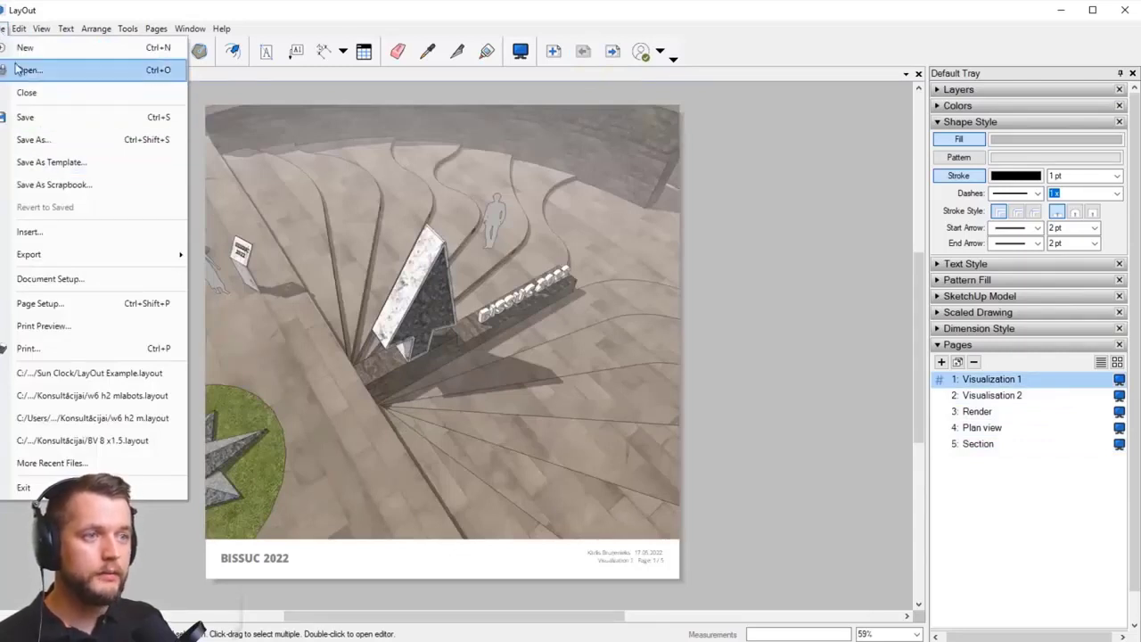
pyautogui.moveTo(89, 258)
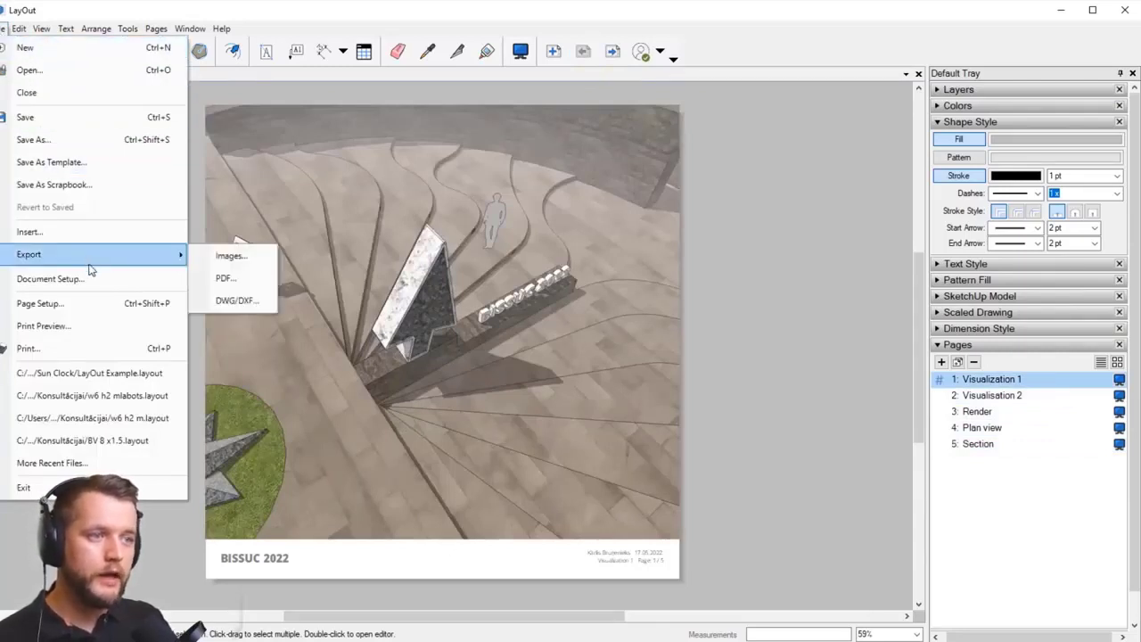
pyautogui.click(259, 285)
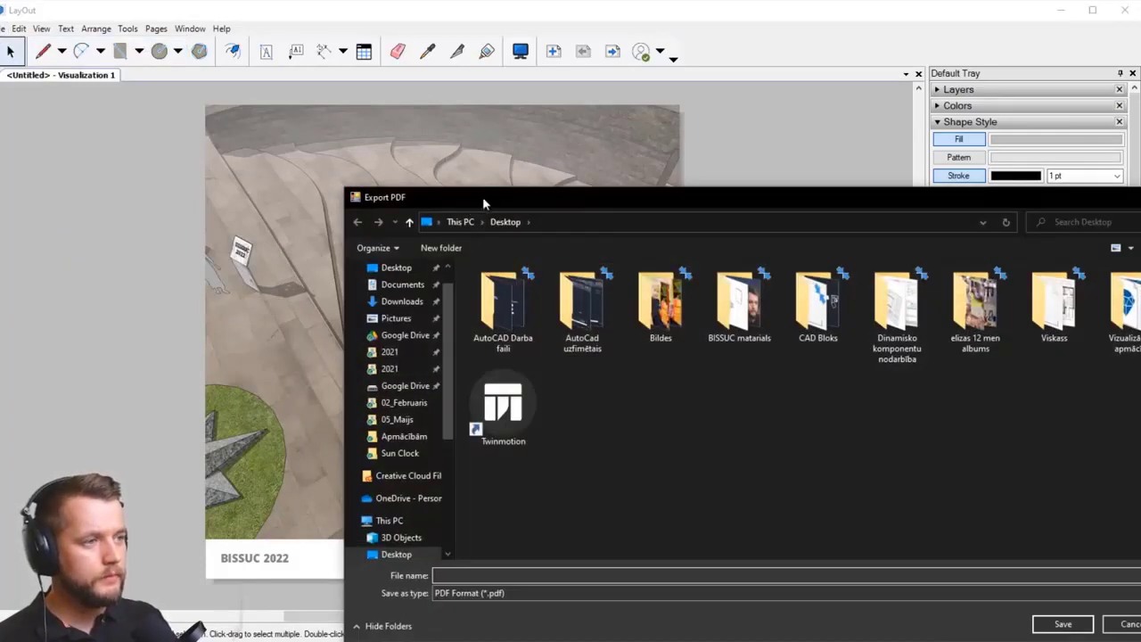
pyautogui.moveTo(482, 196); pyautogui.dragTo(225, 118)
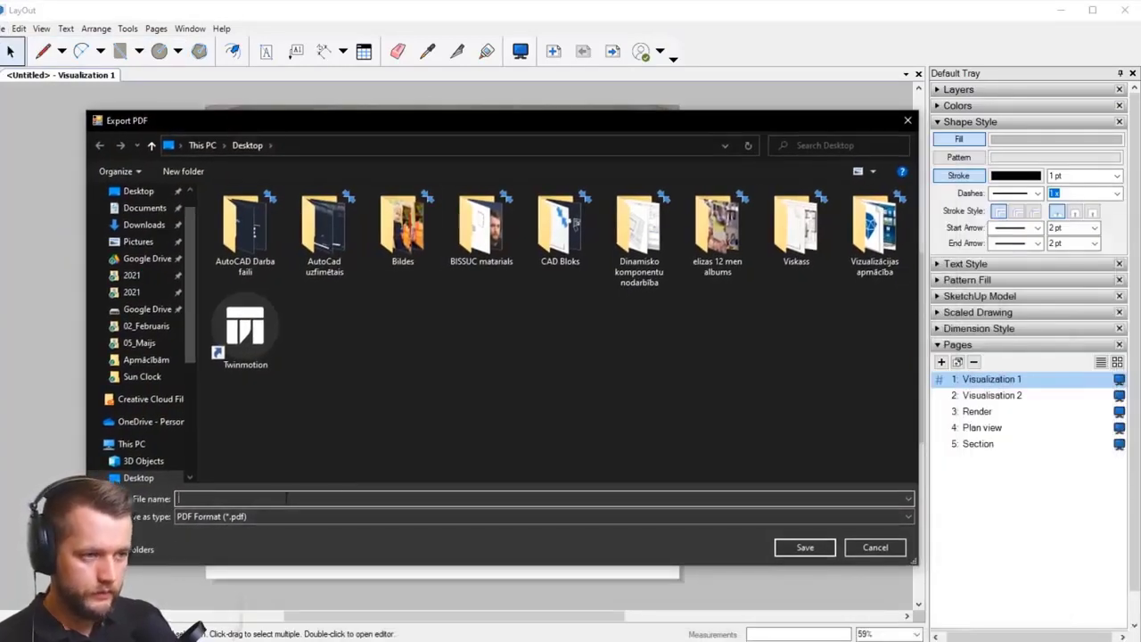
pyautogui.write('Competition PDF')
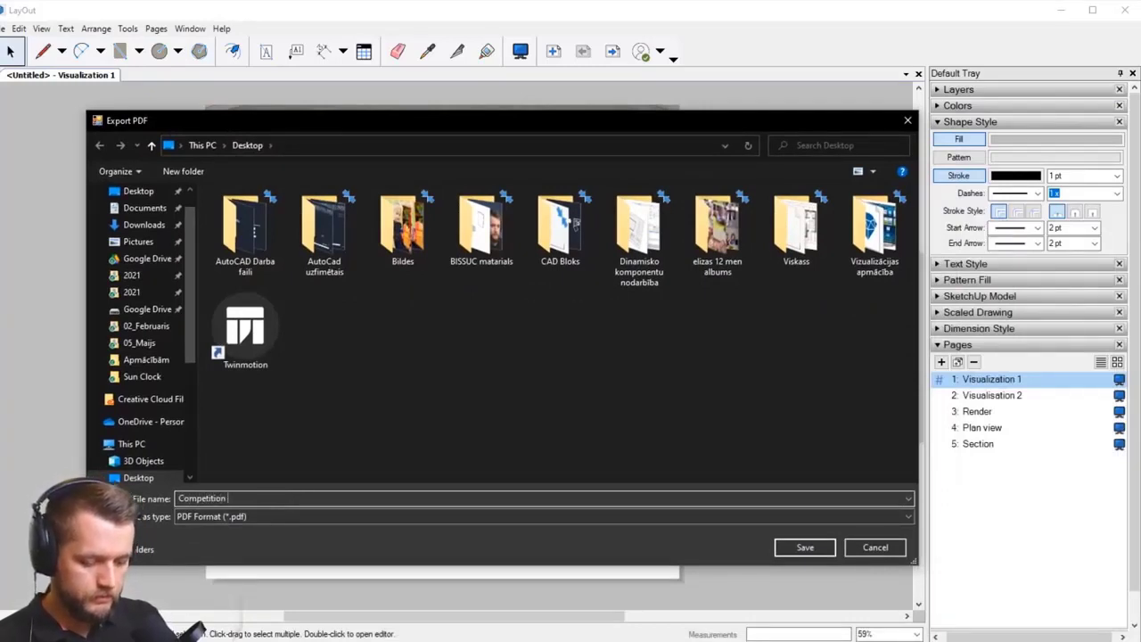
pyautogui.click(804, 546)
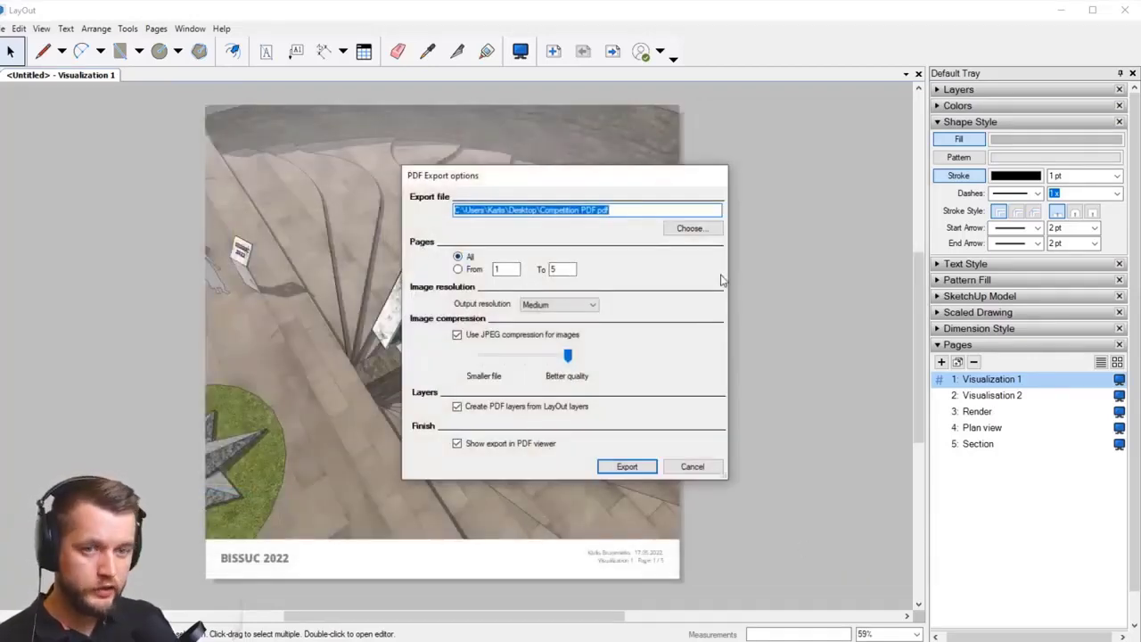
# Step: Set the output resolution to High and export all pages to the PDF
pyautogui.click(570, 305)
pyautogui.click(540, 337)
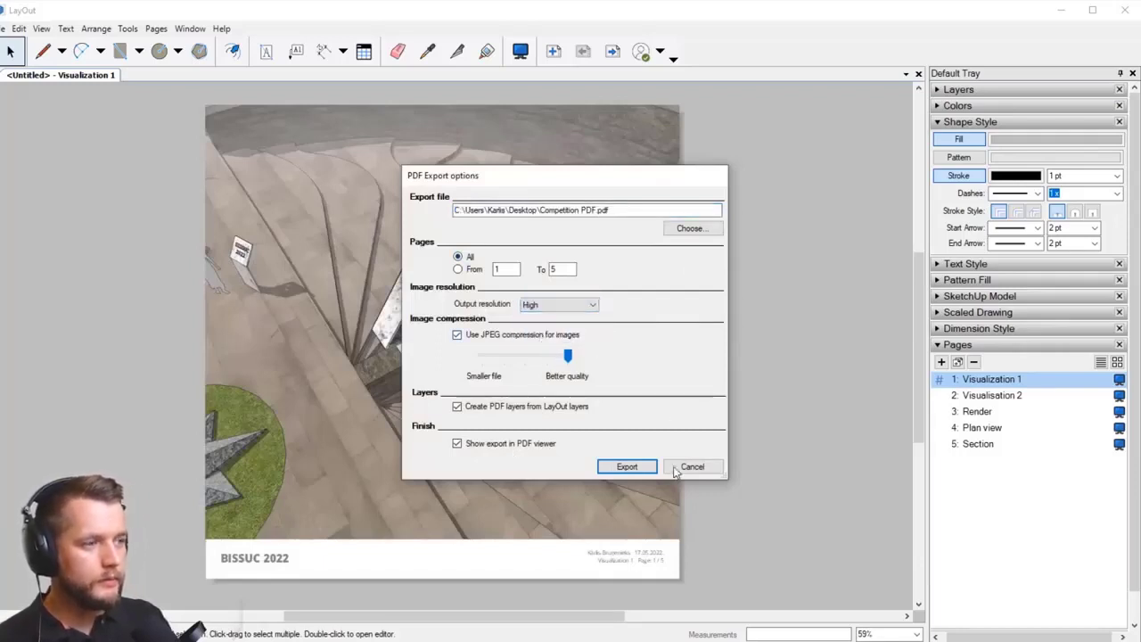
pyautogui.click(626, 466)
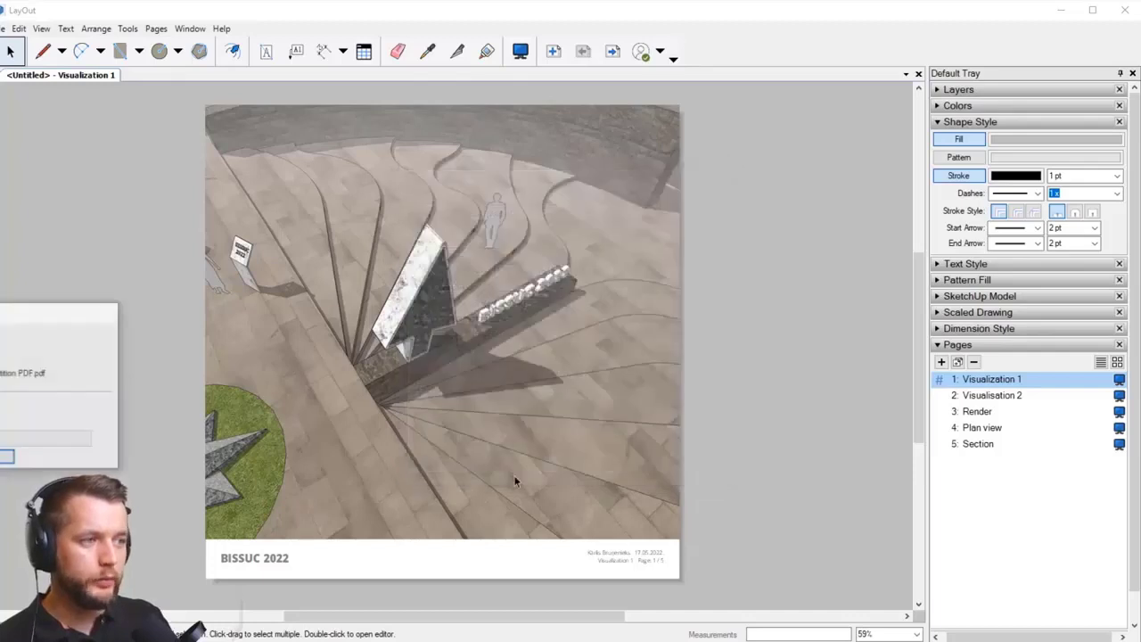
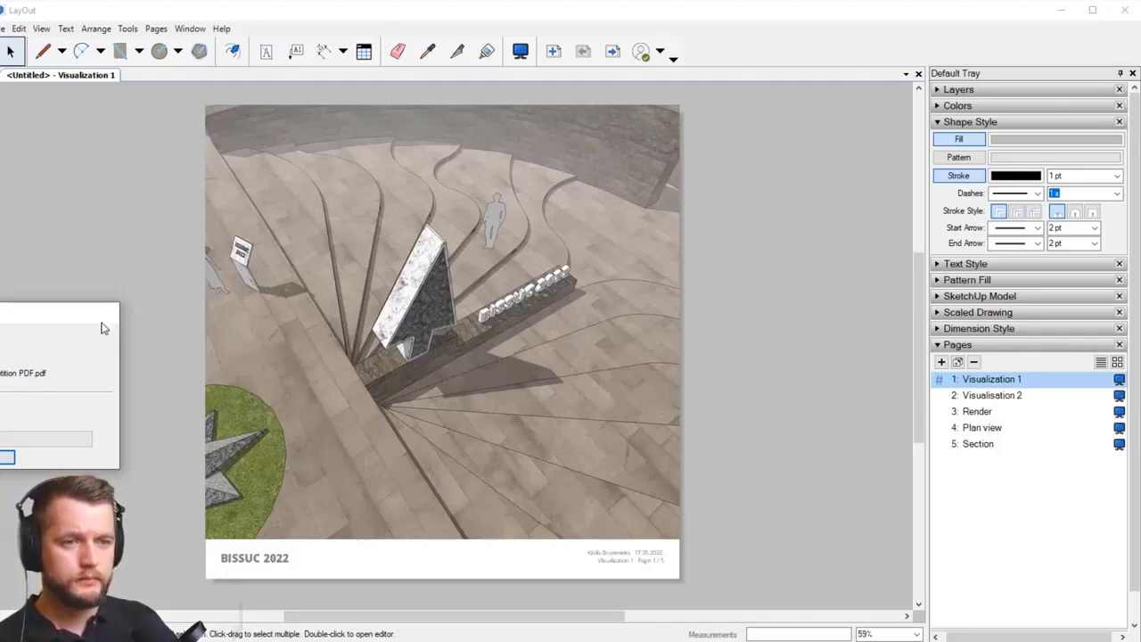
pyautogui.moveTo(102, 328); pyautogui.dragTo(376, 293)
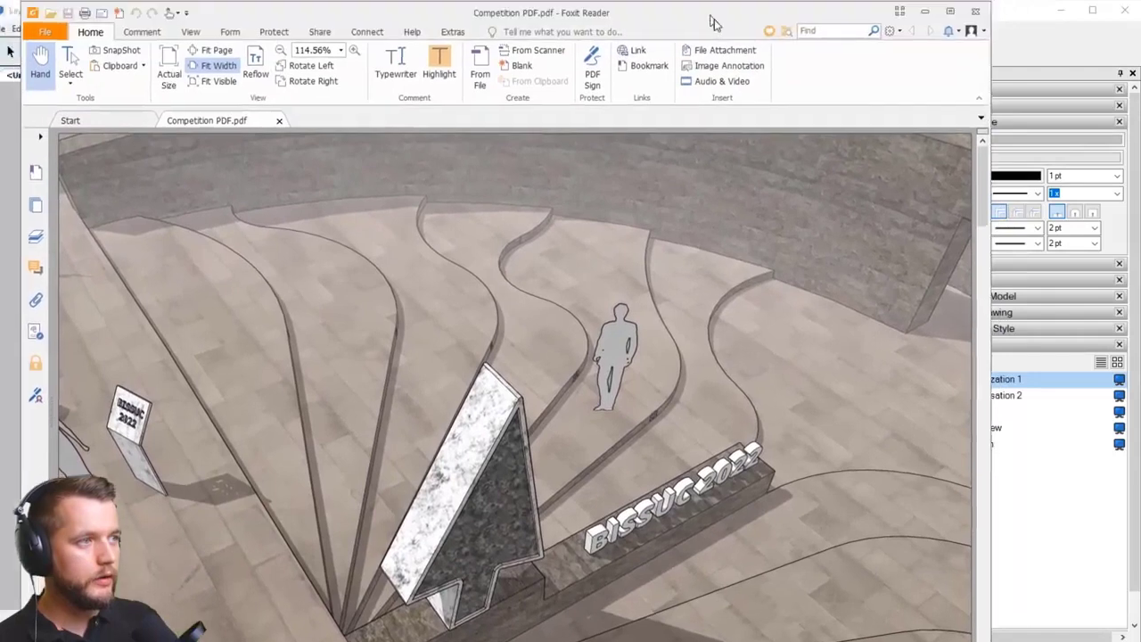
# Step: Examine the pages of the exported Competition PDF in Foxit Reader through to the Section page, with whole pages fitting in the window
pyautogui.moveTo(713, 19); pyautogui.dragTo(728, 32)
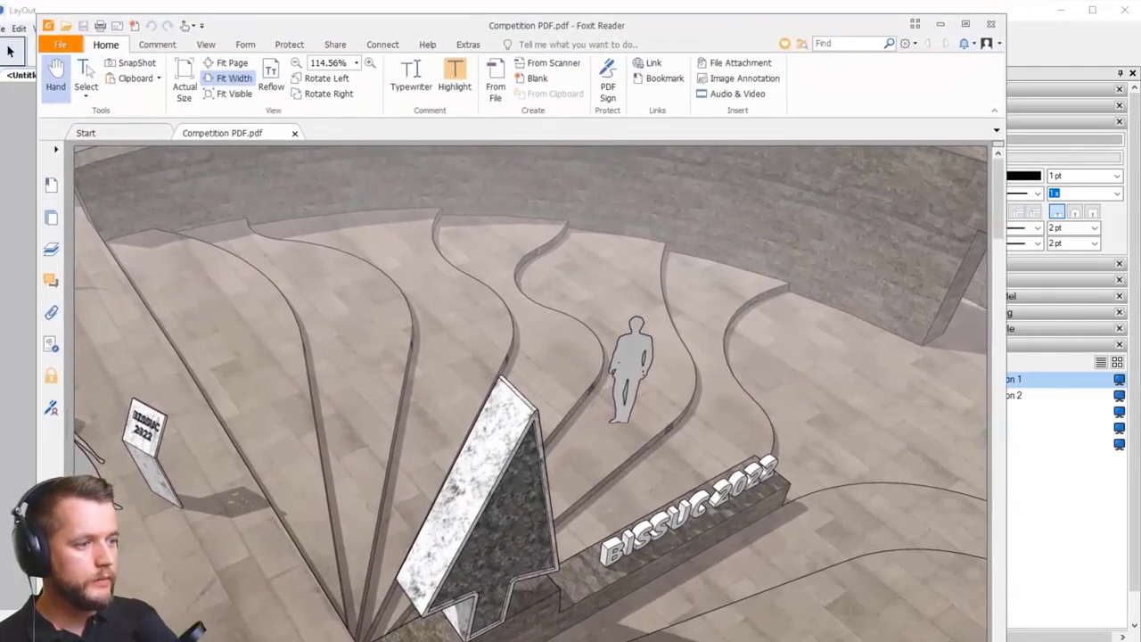
pyautogui.moveTo(553, 641); pyautogui.dragTo(552, 566)
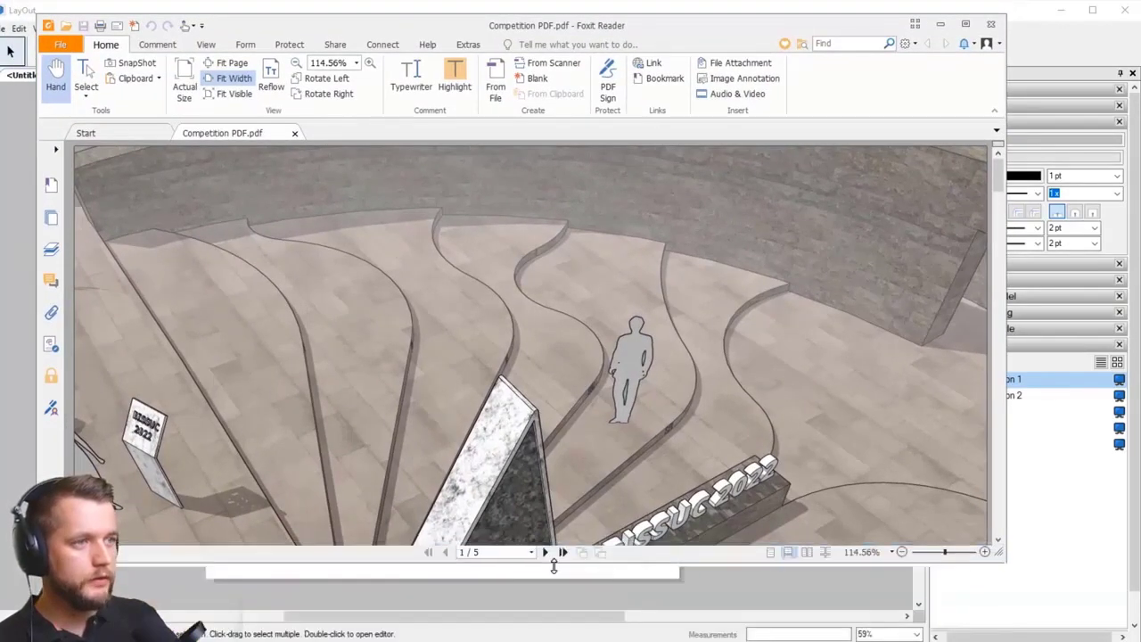
pyautogui.keyDown('ctrl'); pyautogui.scroll(-3, 573, 397); pyautogui.keyUp('ctrl')
pyautogui.keyDown('ctrl'); pyautogui.scroll(-1, 575, 398); pyautogui.keyUp('ctrl')
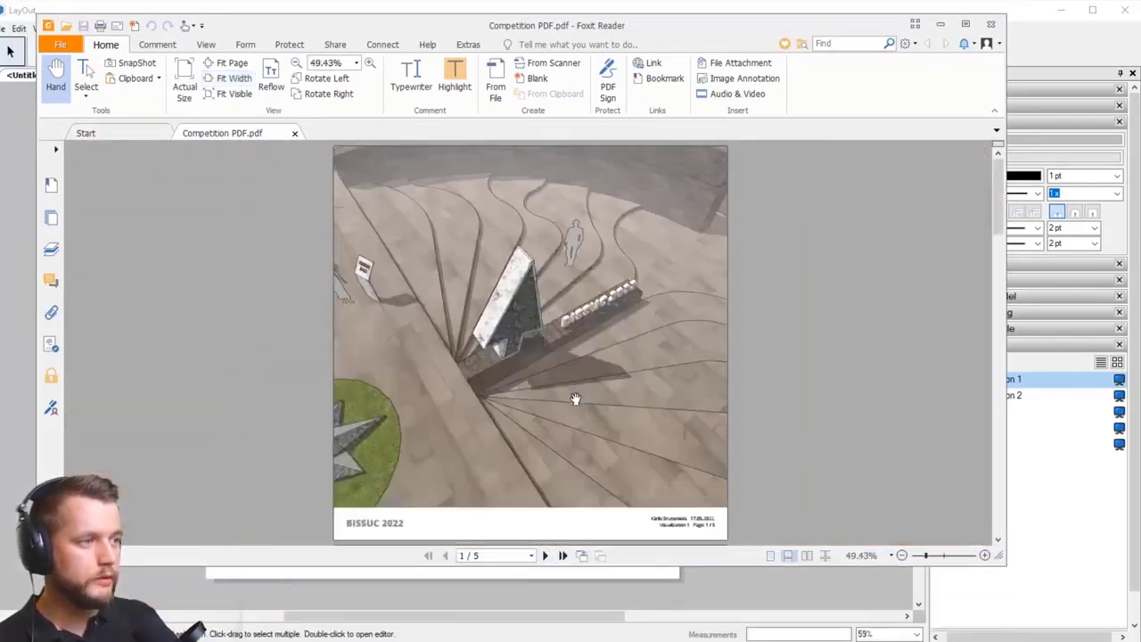
pyautogui.scroll(-3, 517, 272)
pyautogui.scroll(3, 559, 344)
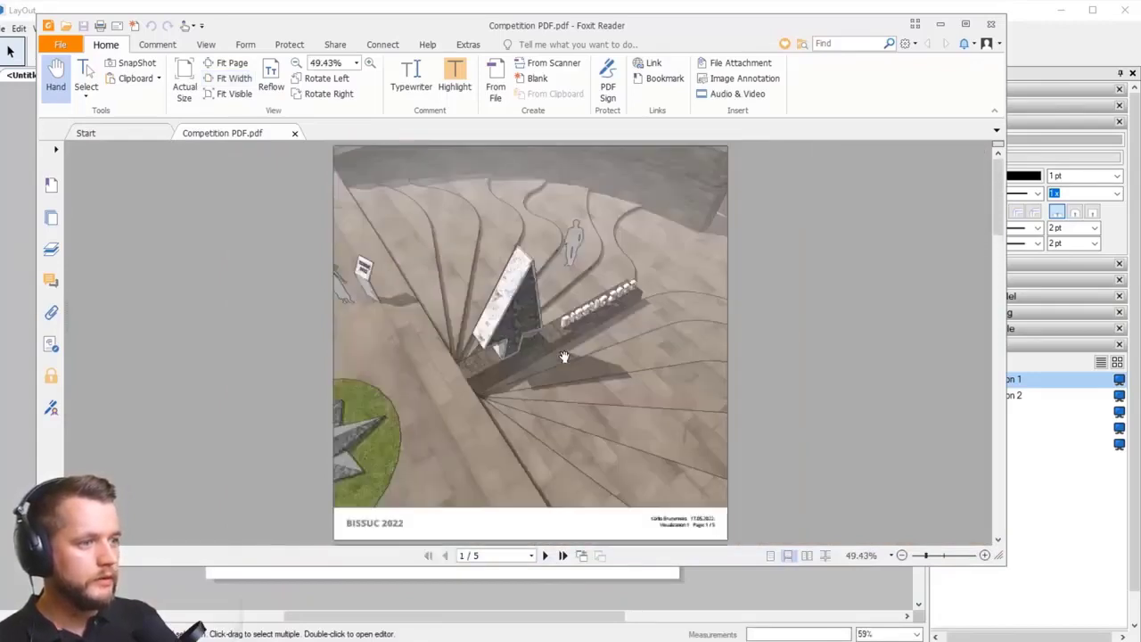
pyautogui.scroll(-8, 570, 362)
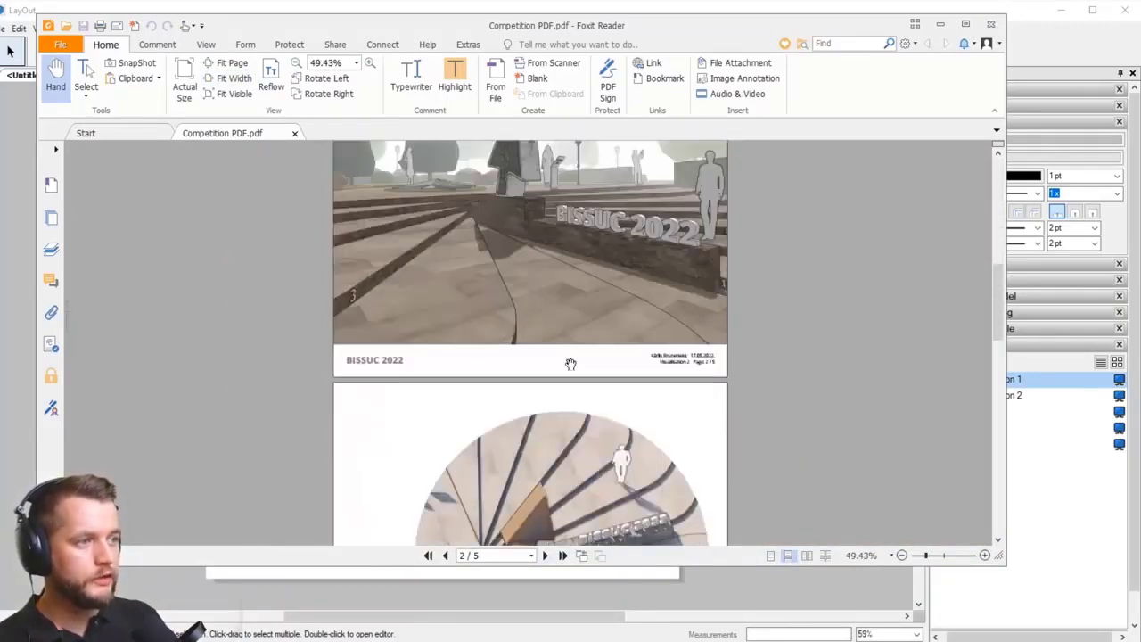
pyautogui.scroll(-10, 571, 365)
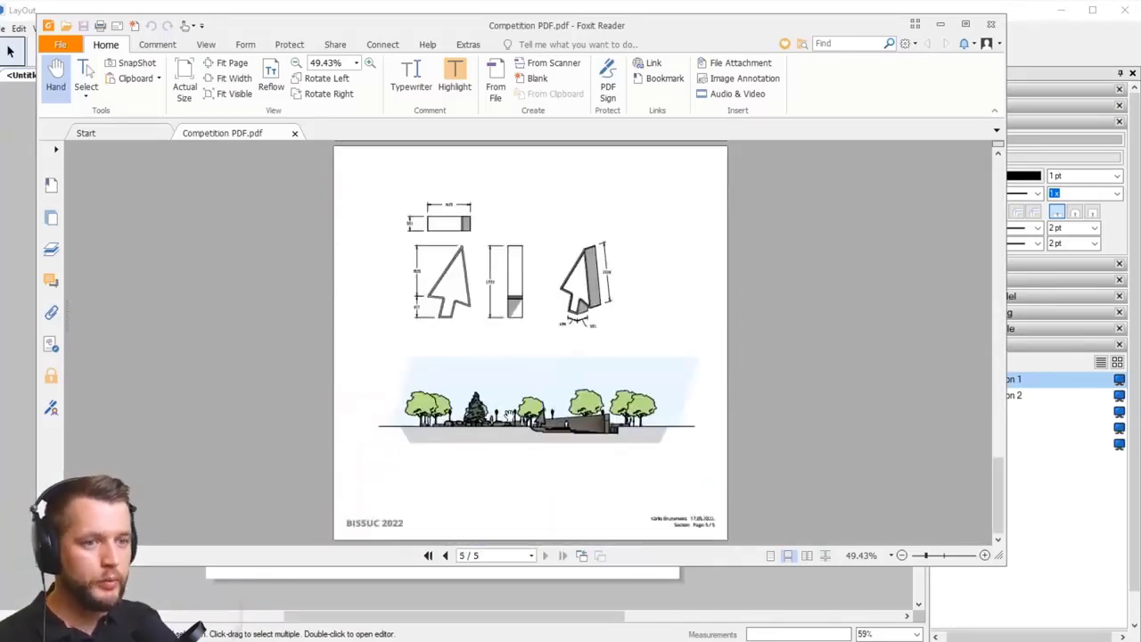
# Step: Close the exported PDF, switch to SketchUp and move the largest top-view tree on the lawn about 2.8 m away from the smaller one beside it
pyautogui.click(990, 22)
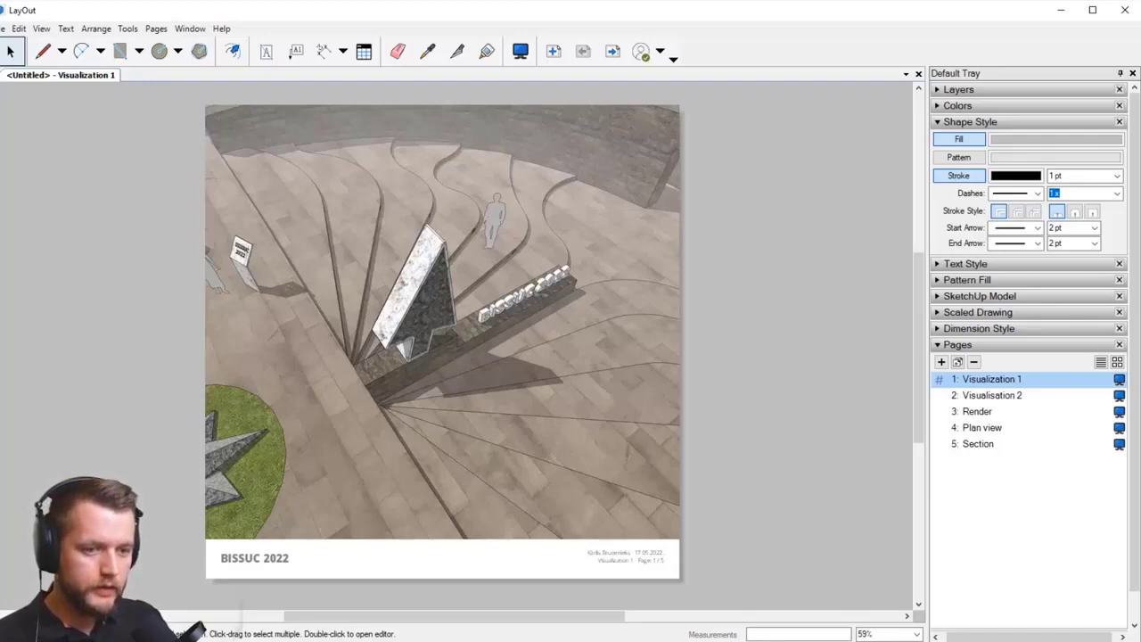
pyautogui.hotkey('alt', 'Tab')
pyautogui.moveTo(456, 363); pyautogui.dragTo(268, 409, button='middle')
pyautogui.keyDown('shift'); pyautogui.moveTo(357, 379); pyautogui.dragTo(270, 463, button='middle'); pyautogui.keyUp('shift')
pyautogui.moveTo(602, 199); pyautogui.dragTo(455, 380, button='middle')
pyautogui.click(454, 381)
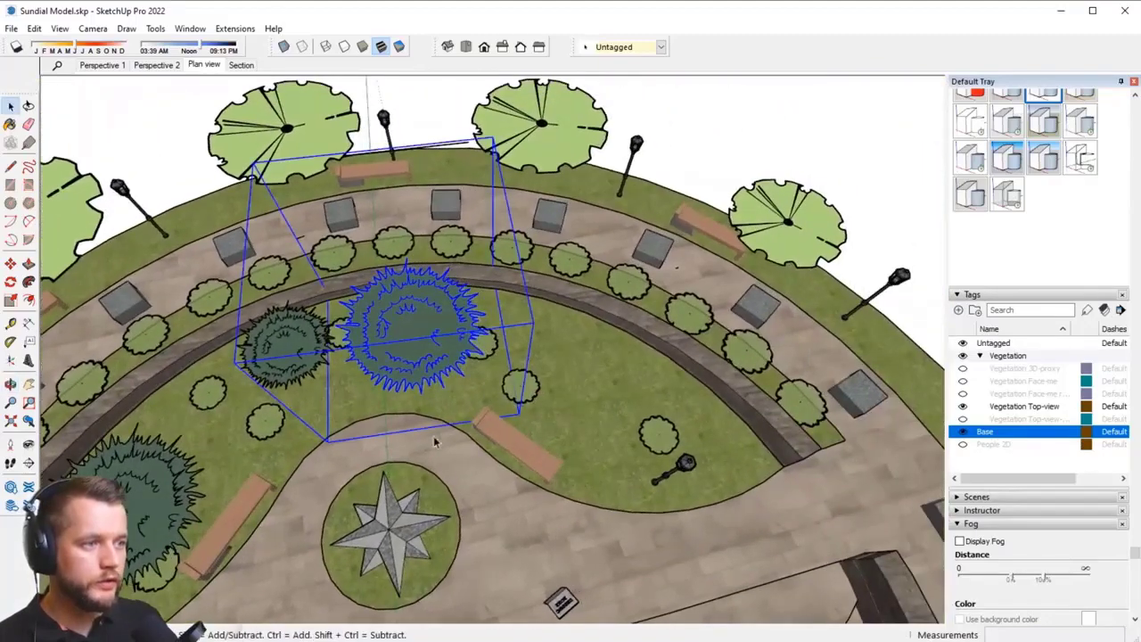
pyautogui.scroll(2, 272, 459)
pyautogui.press('m')
pyautogui.click(272, 459)
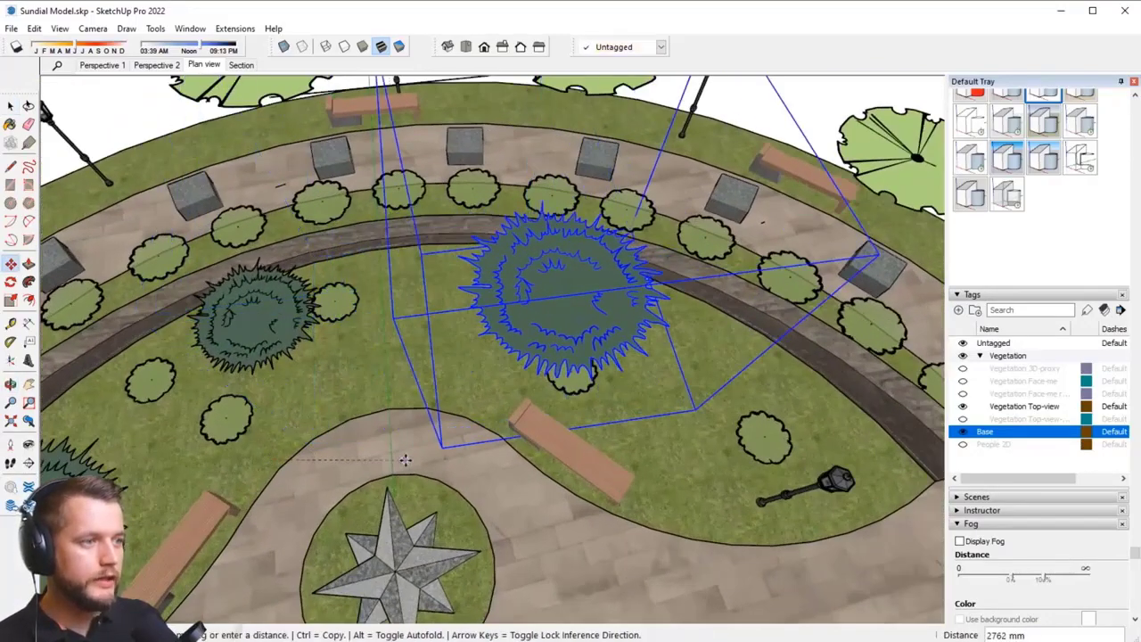
pyautogui.click(401, 460)
pyautogui.press('space')
# Step: Save the edited Sundial Model file
pyautogui.moveTo(468, 459); pyautogui.dragTo(365, 351, button='middle')
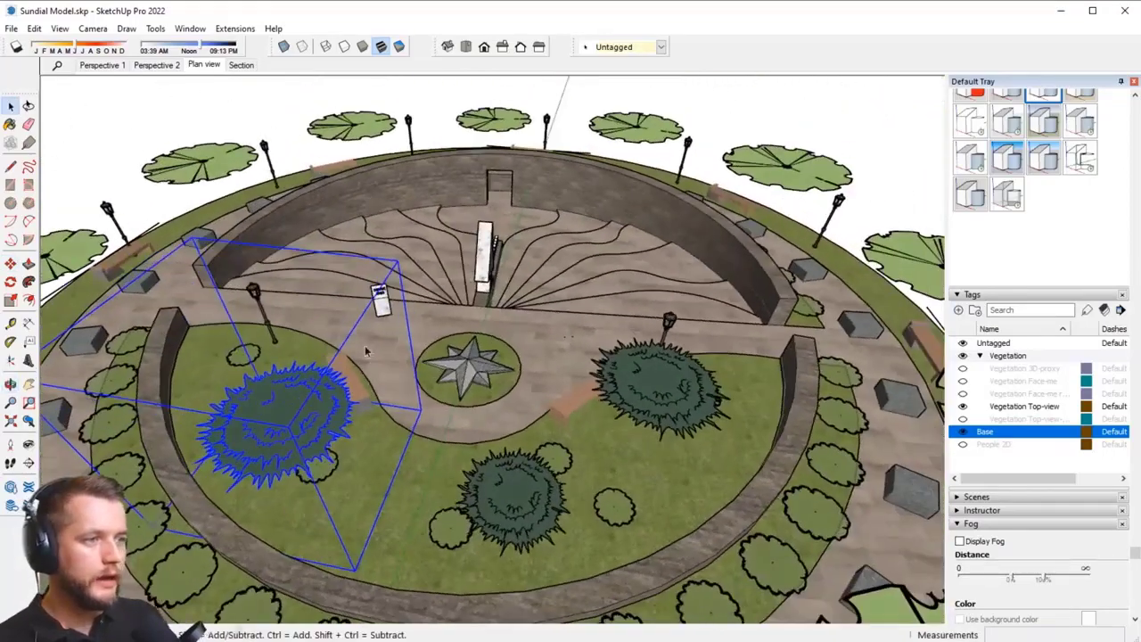
pyautogui.click(11, 29)
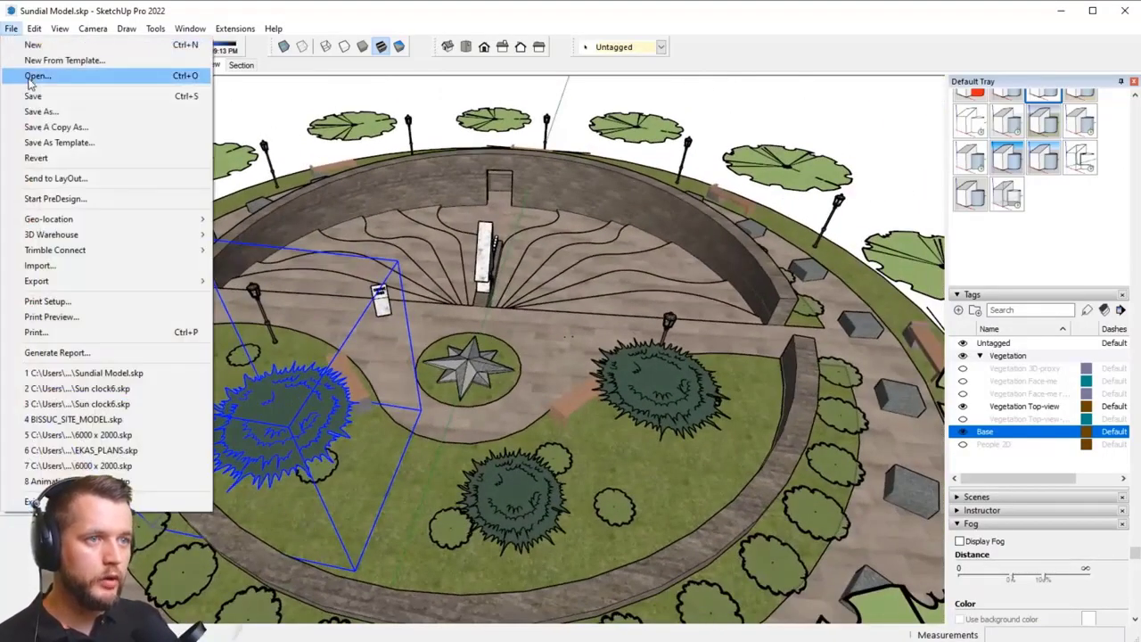
pyautogui.click(31, 94)
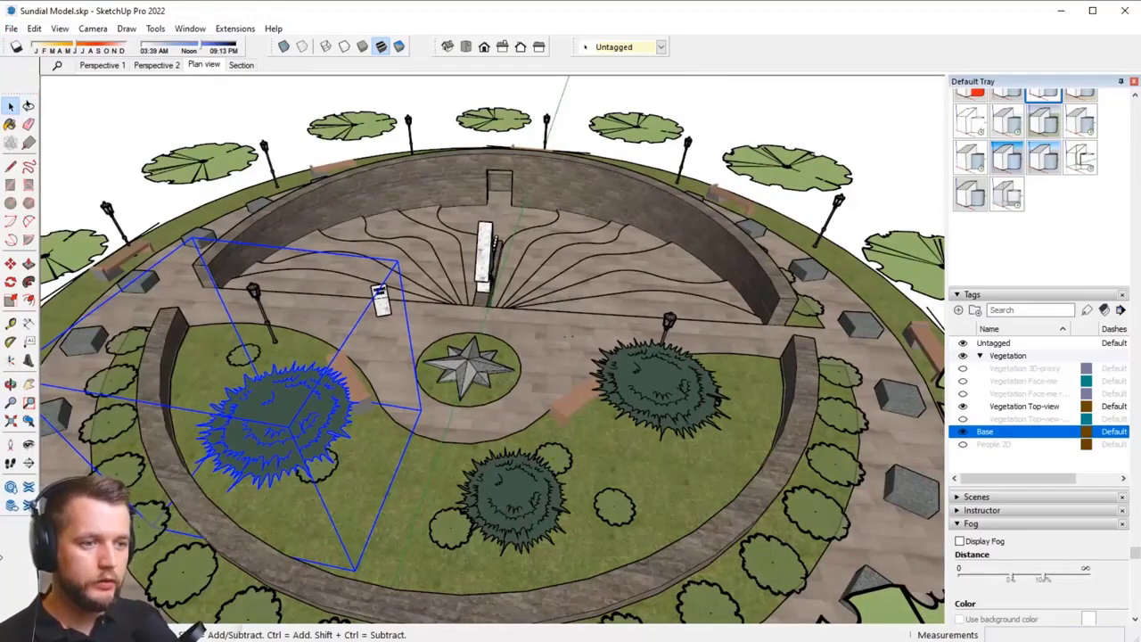
# Step: Switch back to LayOut and go from Visualization 1 to the Plan view page, with the plan drawing enlarged
pyautogui.hotkey('alt', 'Tab')
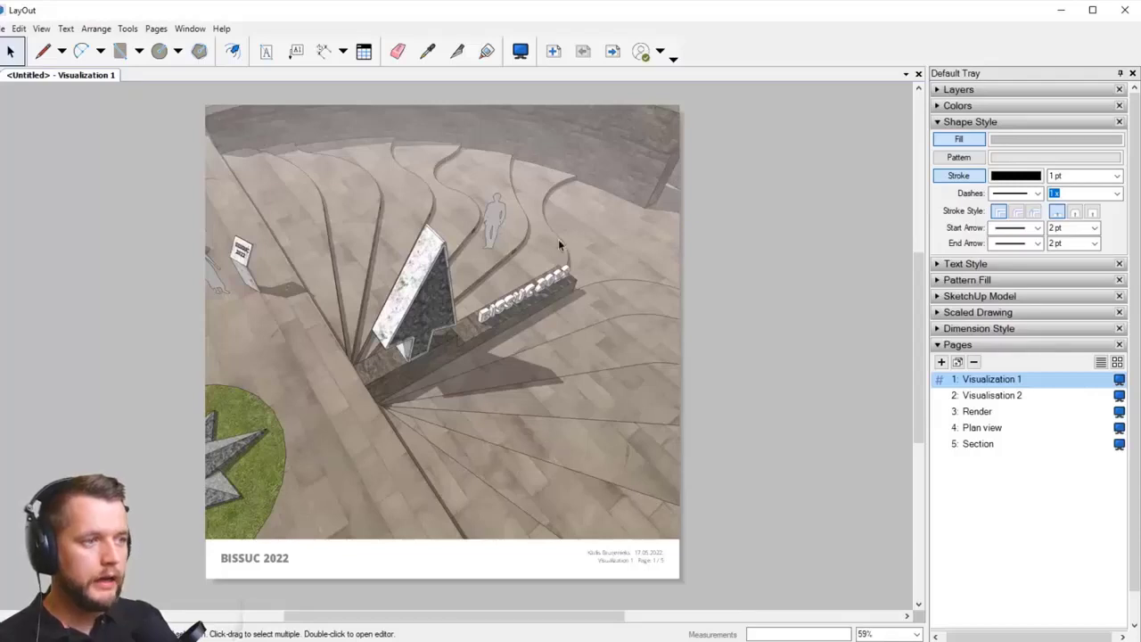
pyautogui.click(611, 52)
pyautogui.click(612, 52)
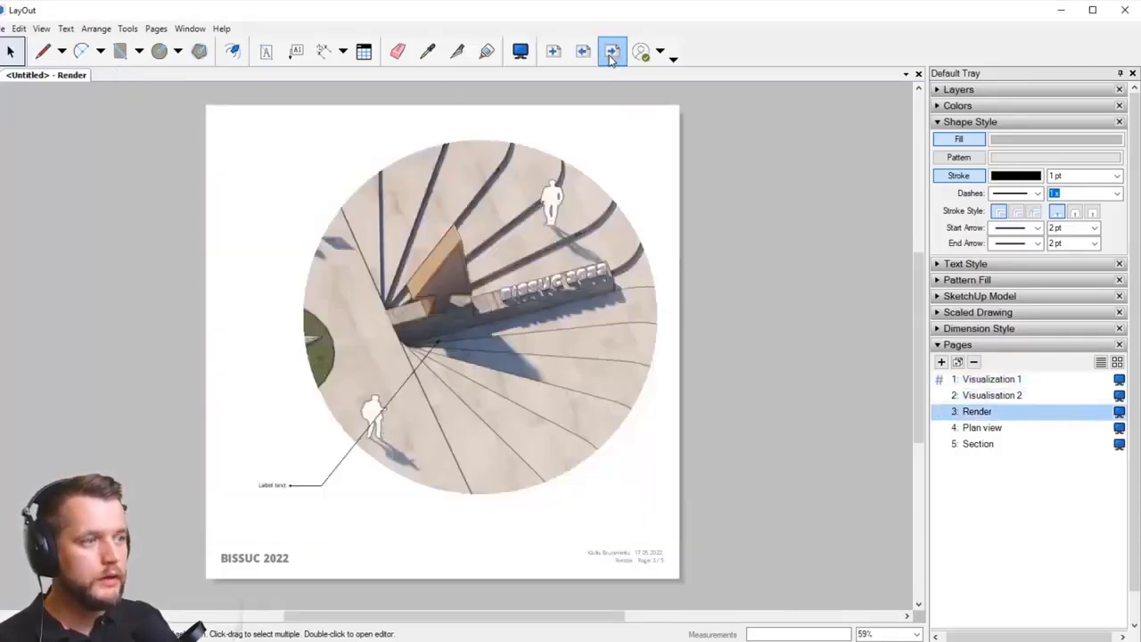
pyautogui.click(611, 51)
pyautogui.scroll(1, 534, 295)
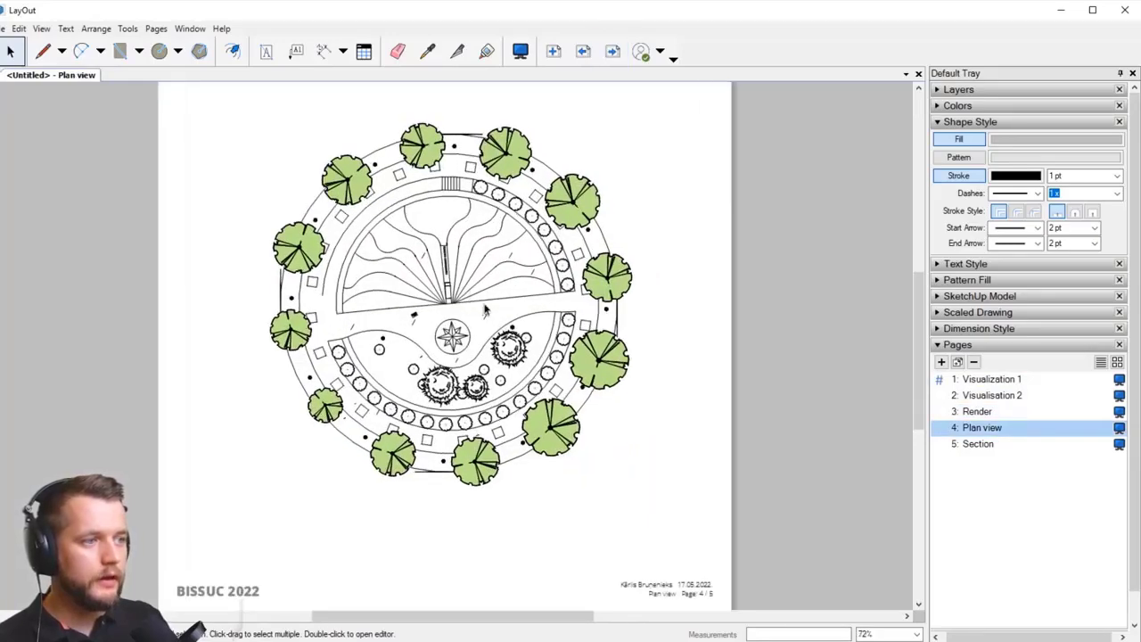
pyautogui.scroll(1, 481, 303)
pyautogui.scroll(1, 470, 365)
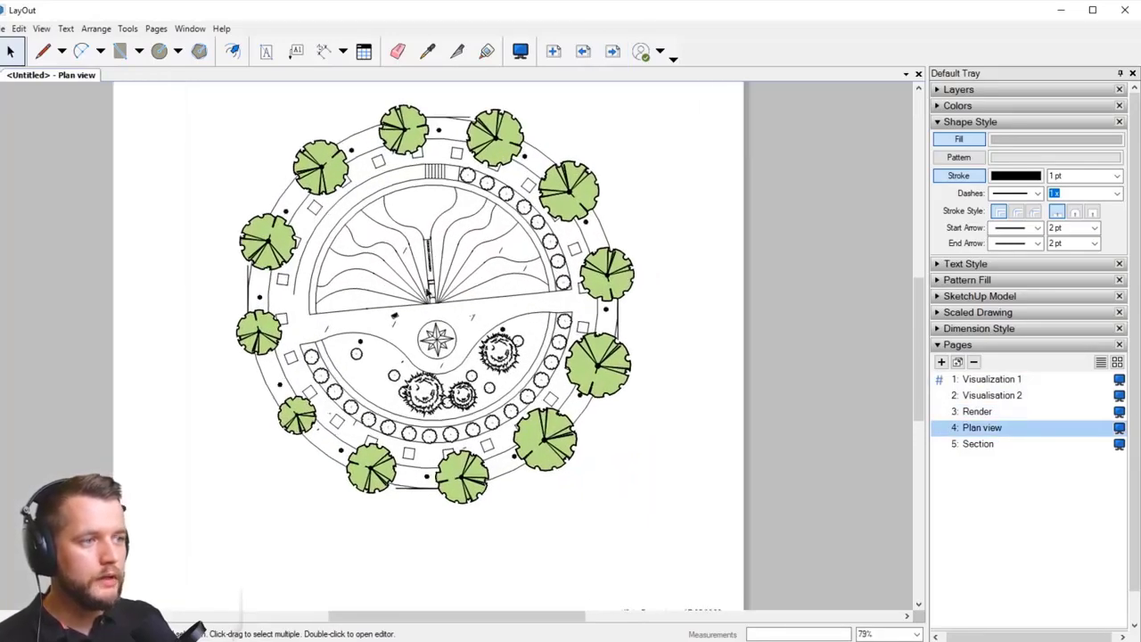
# Step: Unlock the SketchUp Model layer so the plan viewport can be selected
pyautogui.rightClick(427, 294)
pyautogui.click(364, 291)
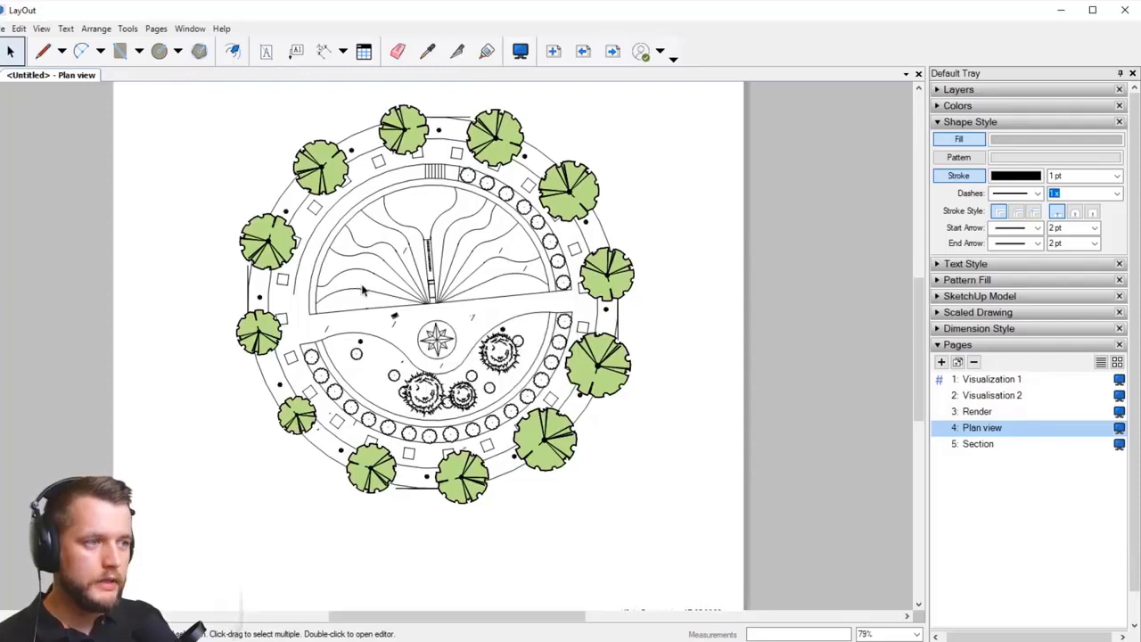
pyautogui.click(958, 344)
pyautogui.click(978, 122)
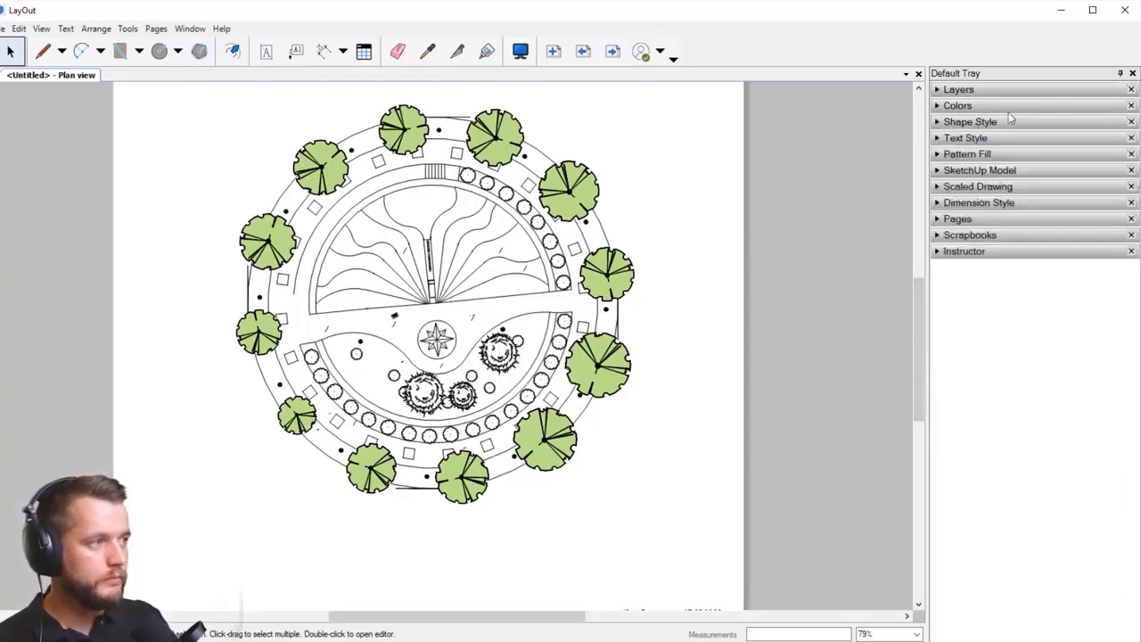
pyautogui.click(980, 170)
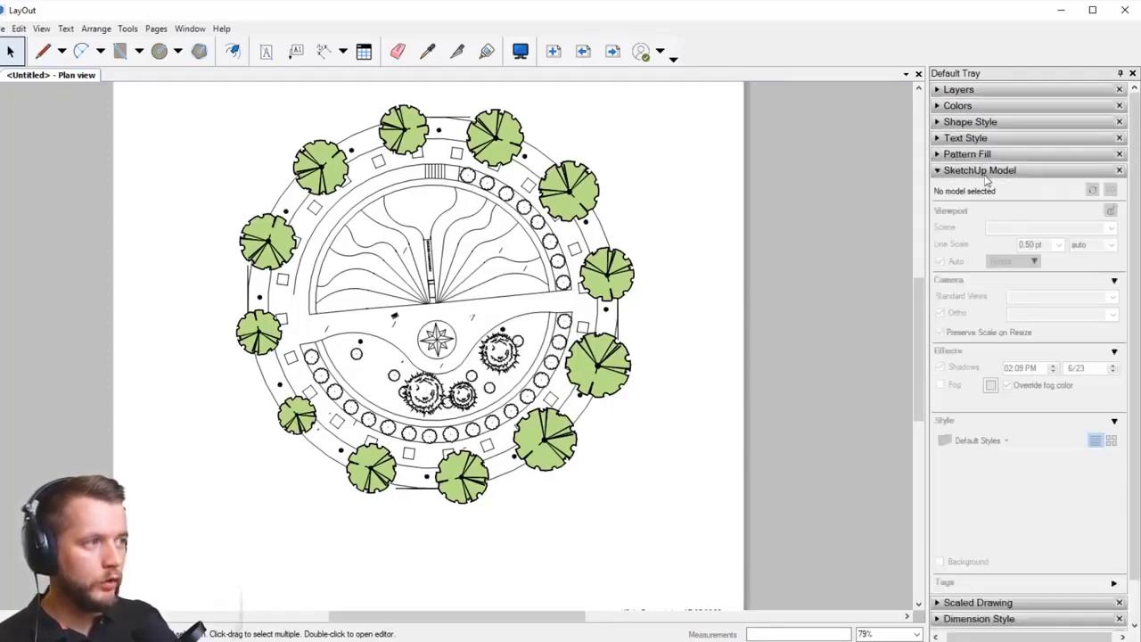
pyautogui.click(996, 172)
pyautogui.click(994, 90)
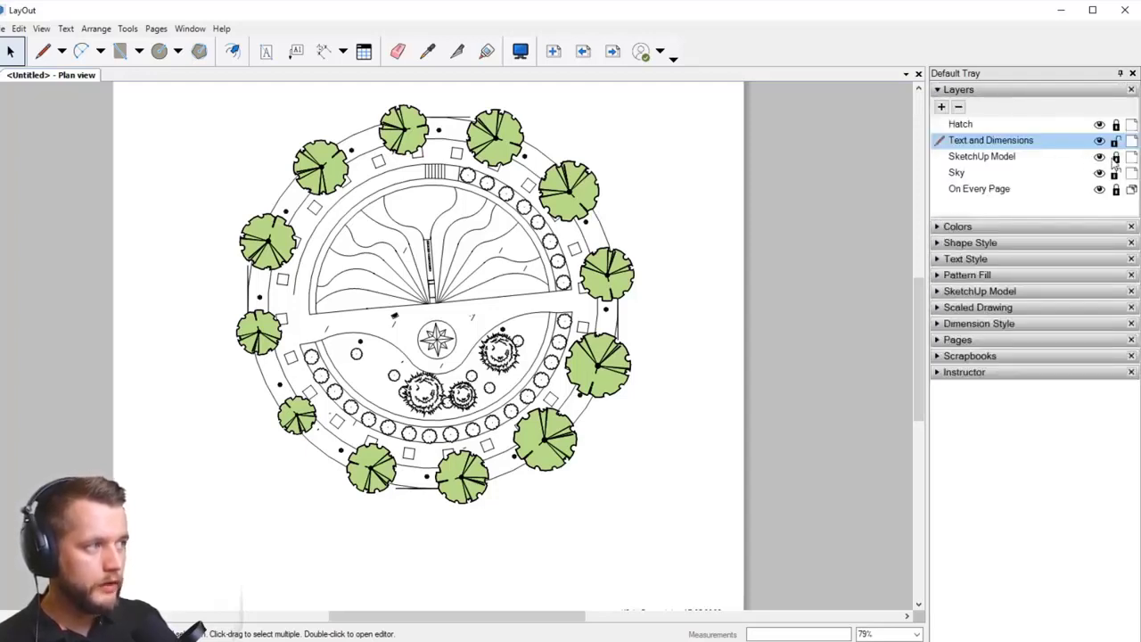
# Step: Look up the Update Model Reference option of the plan viewport without running it
pyautogui.rightClick(470, 247)
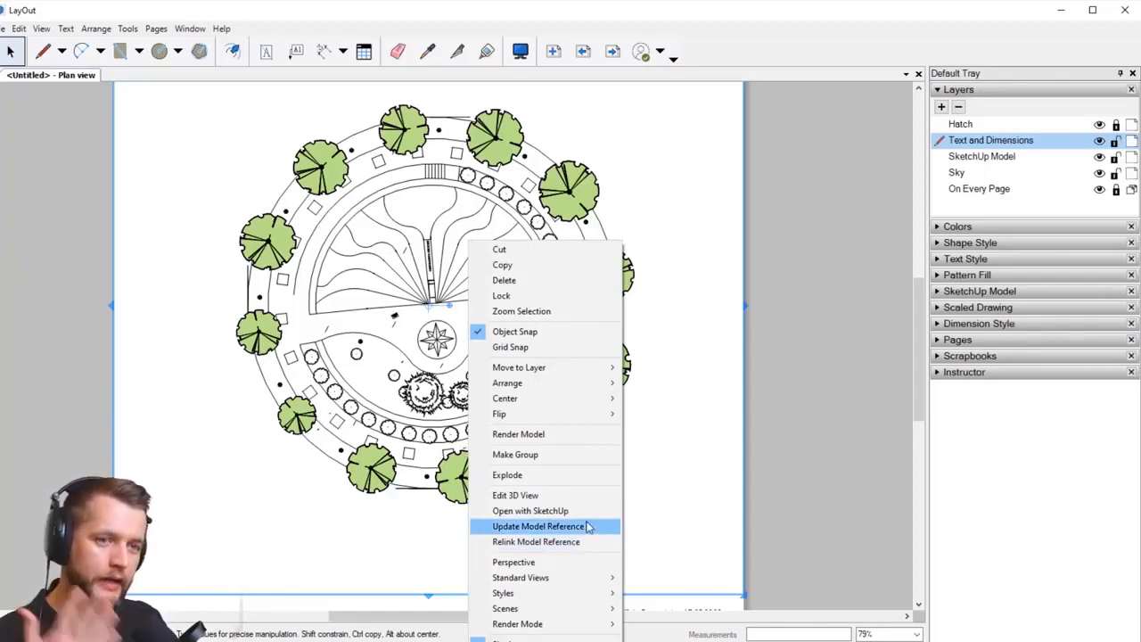
pyautogui.click(805, 260)
pyautogui.scroll(1, 445, 372)
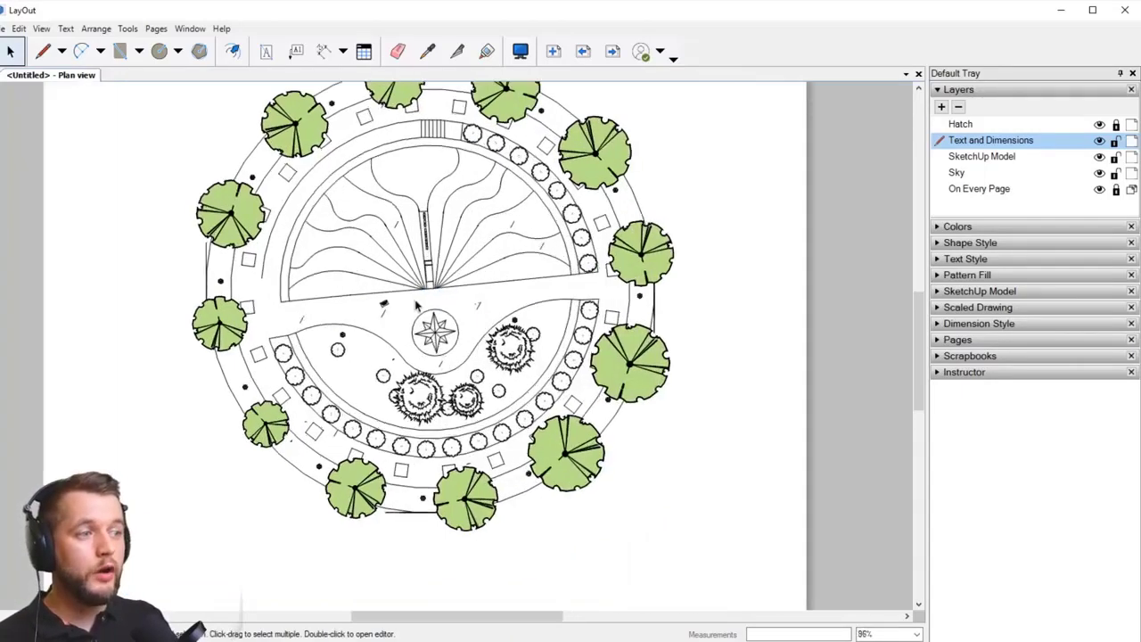
# Step: Open the References section of the document setup and place the dialog beside the plan's planting area
pyautogui.click(5, 29)
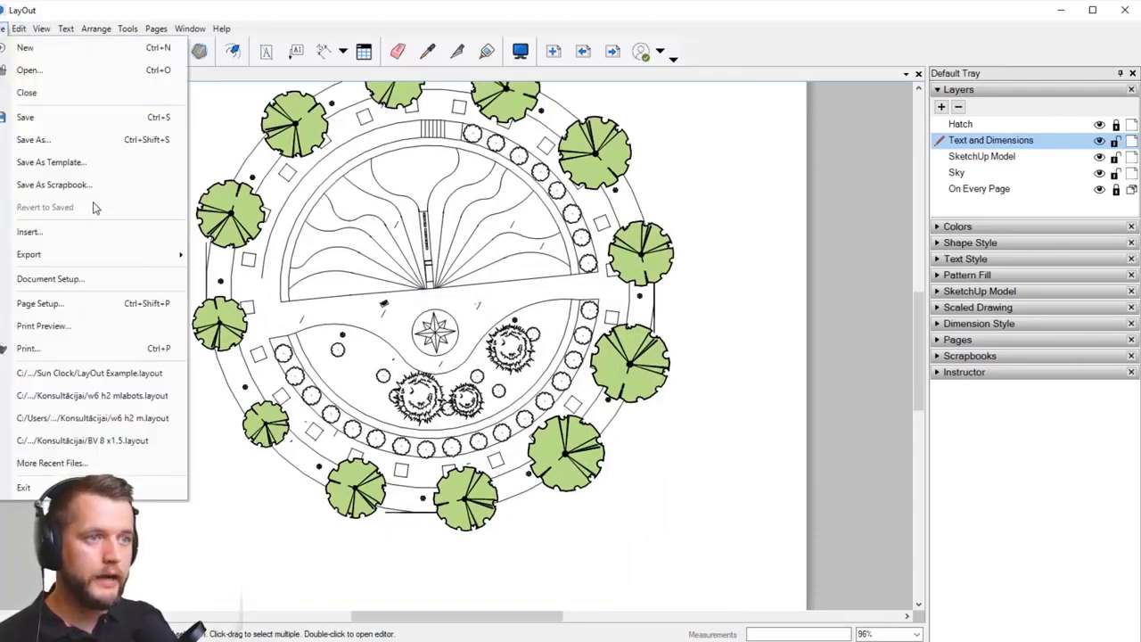
pyautogui.click(77, 279)
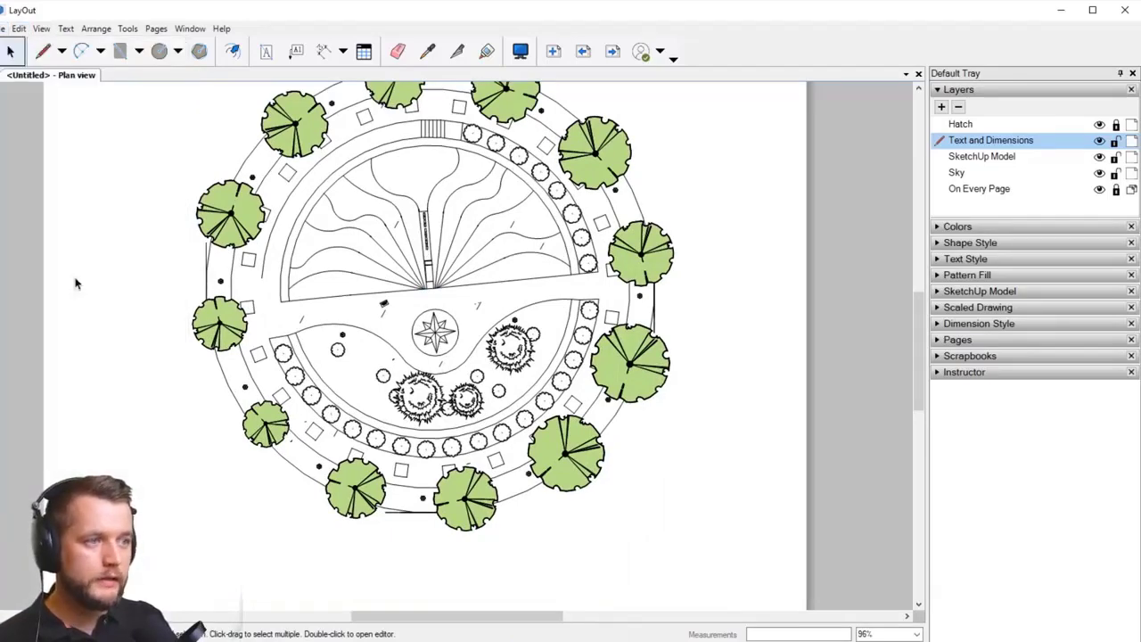
pyautogui.moveTo(428, 361); pyautogui.dragTo(918, 274)
pyautogui.click(619, 333)
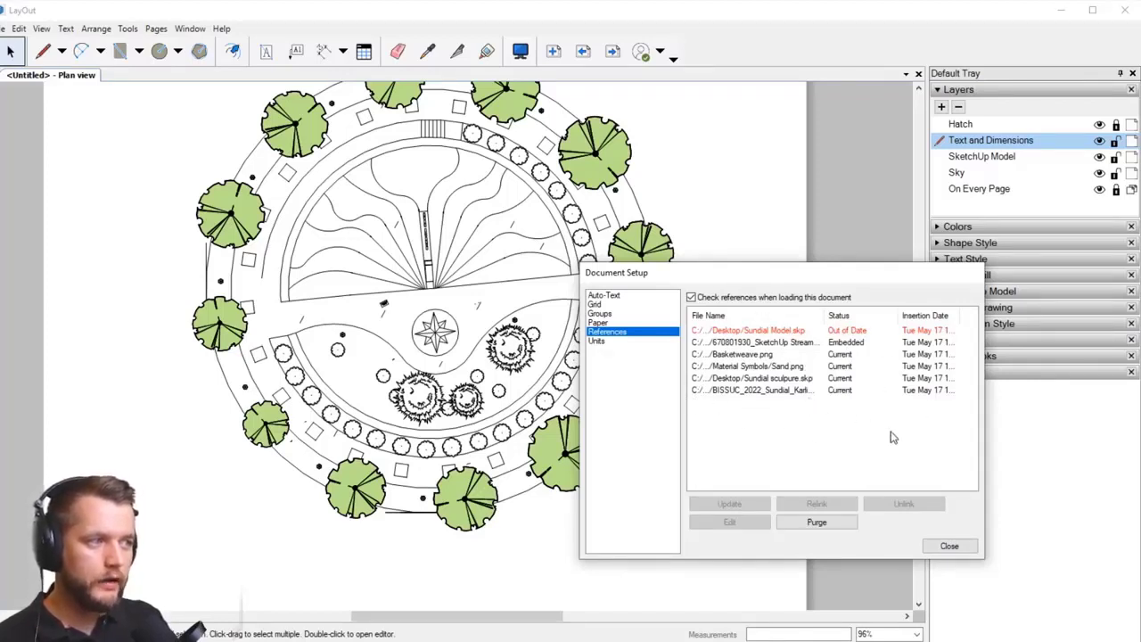
pyautogui.click(240, 401)
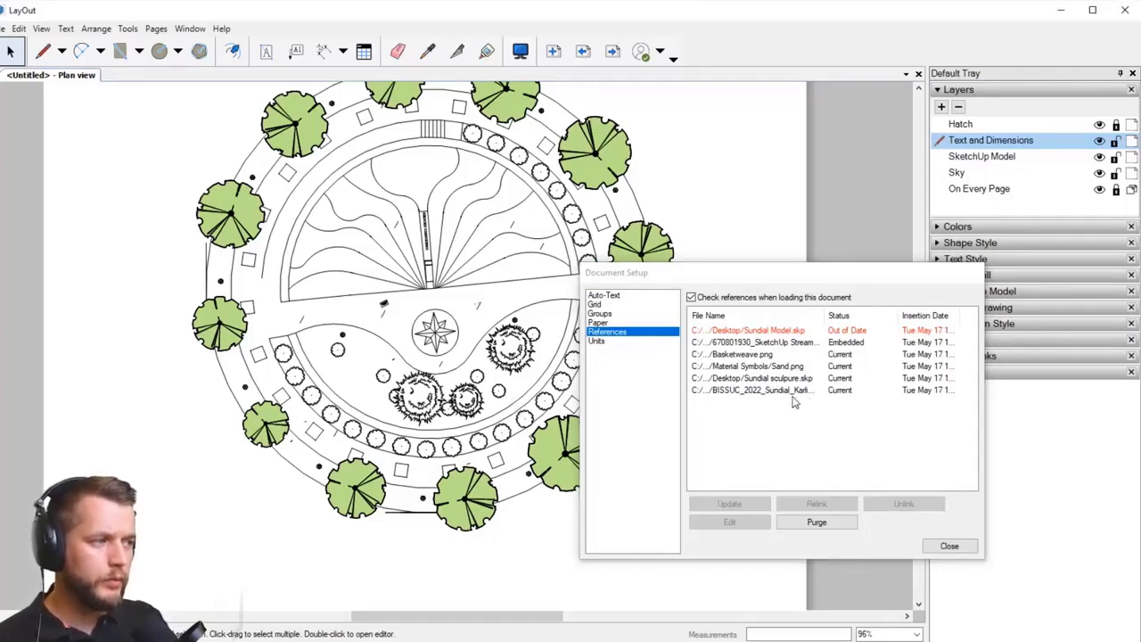
# Step: Examine the listed model and image references, including Sundial Model.skp, Basketweave.png and Sand.png
pyautogui.click(755, 331)
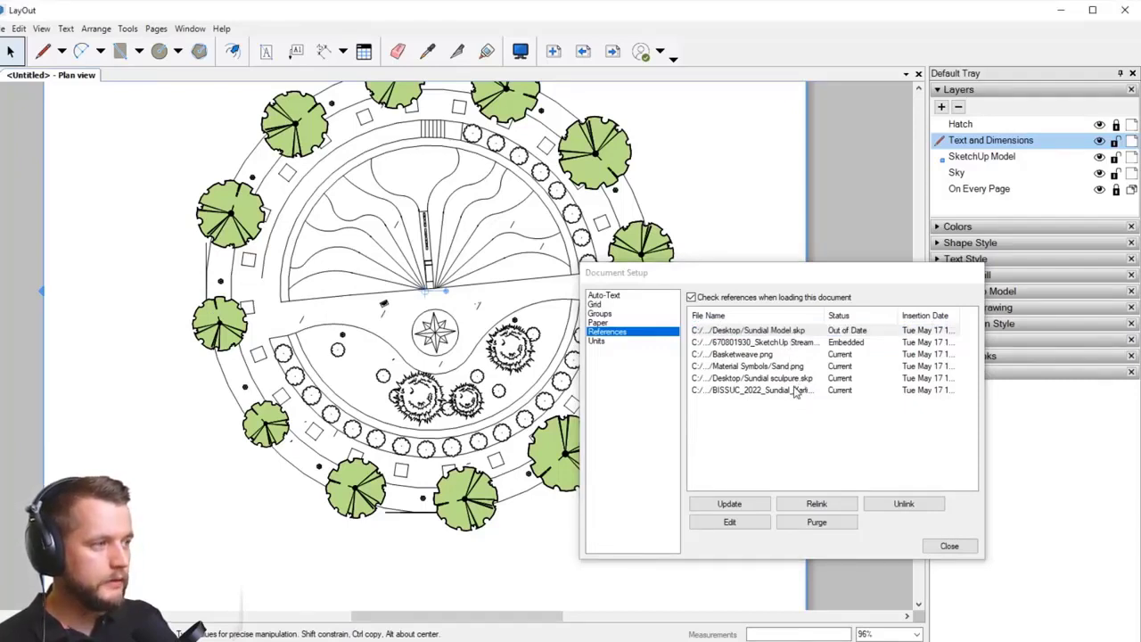
pyautogui.click(764, 355)
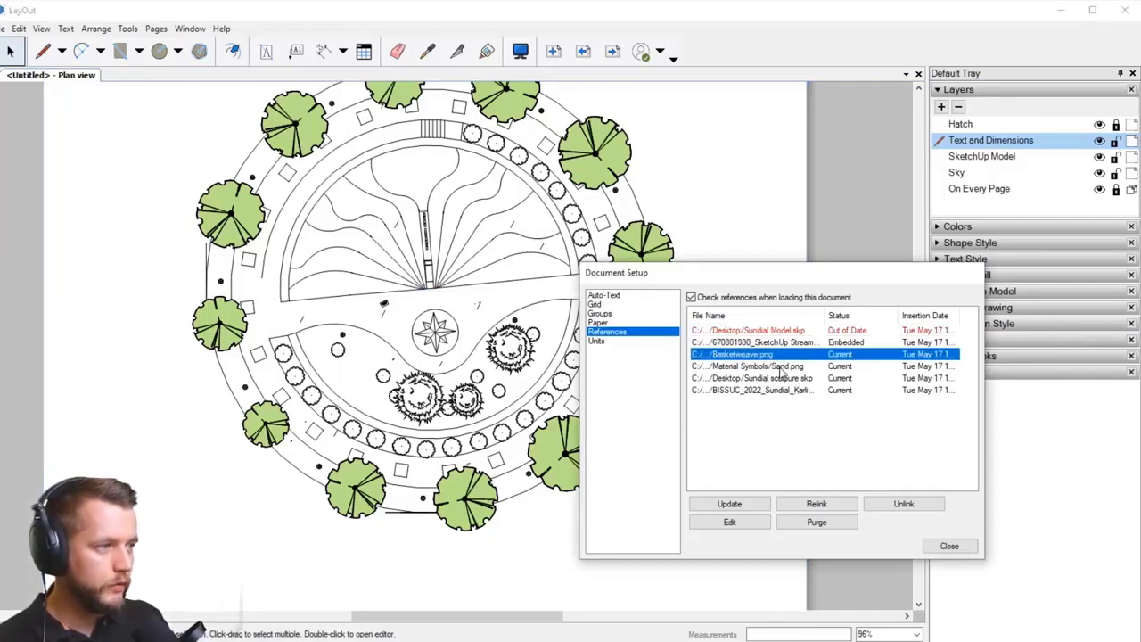
pyautogui.click(777, 367)
pyautogui.click(786, 344)
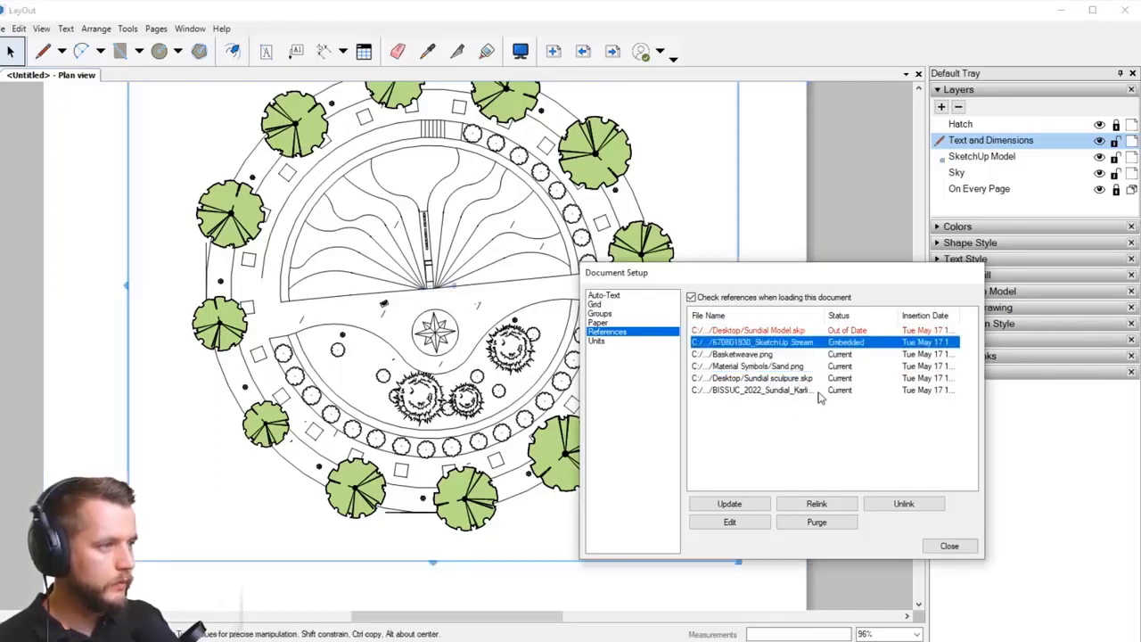
pyautogui.click(793, 393)
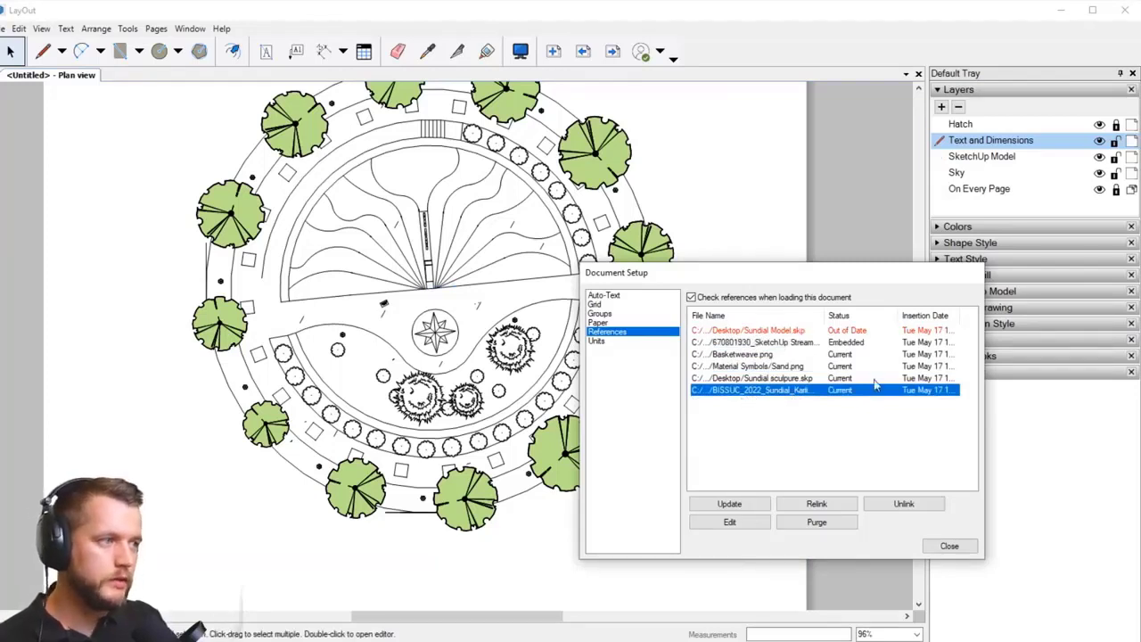
# Step: Update the Sundial Model.skp reference and close the document setup
pyautogui.click(777, 332)
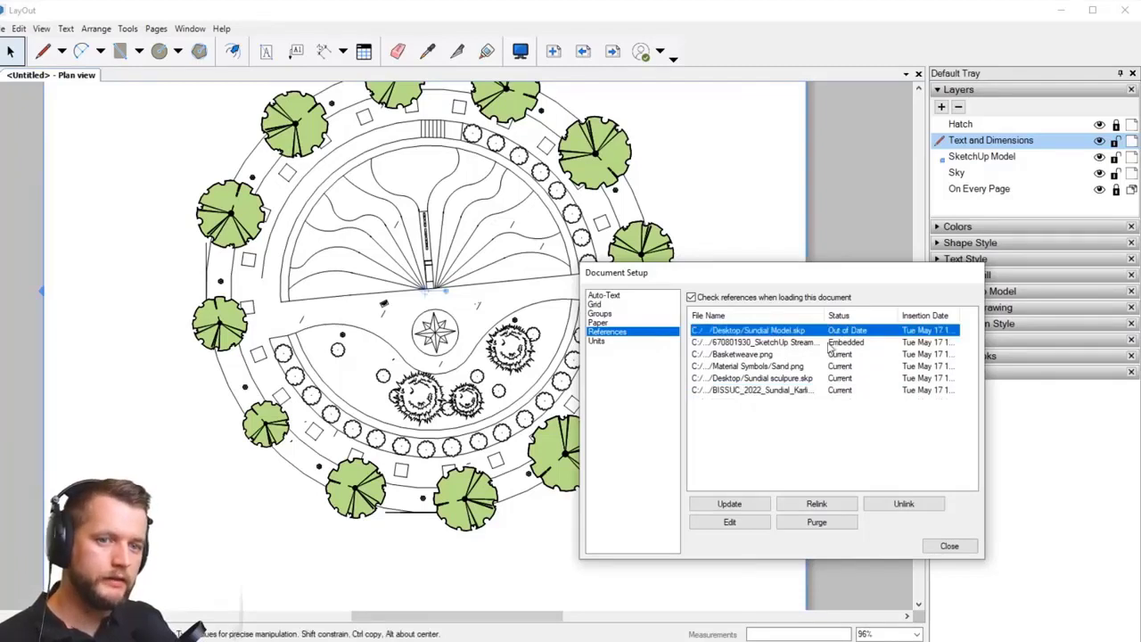
pyautogui.click(729, 506)
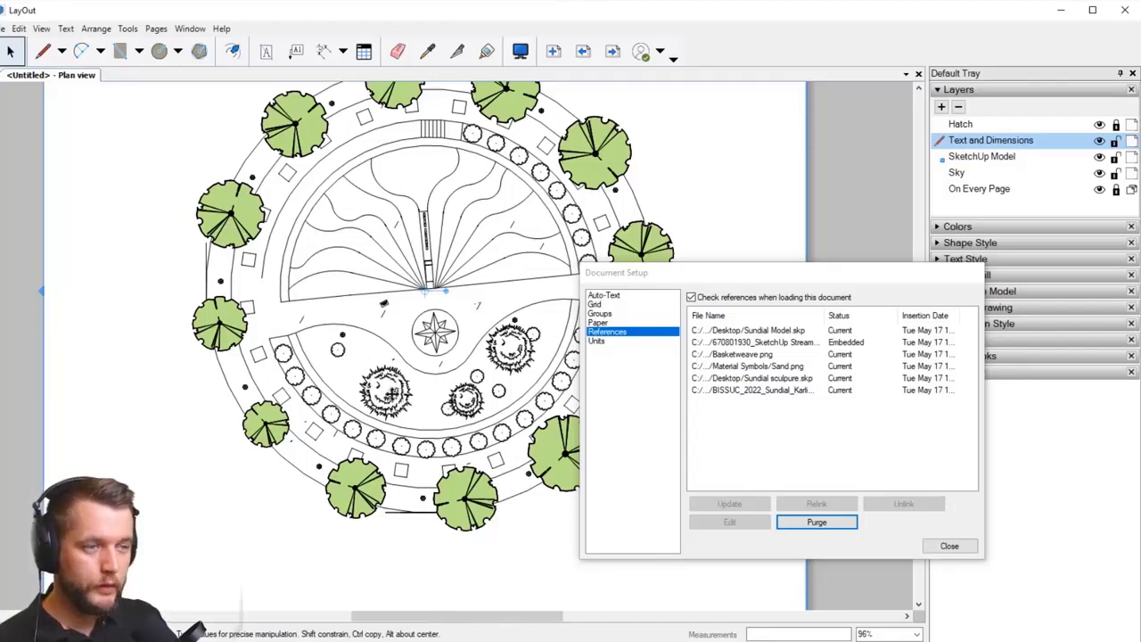
pyautogui.click(947, 545)
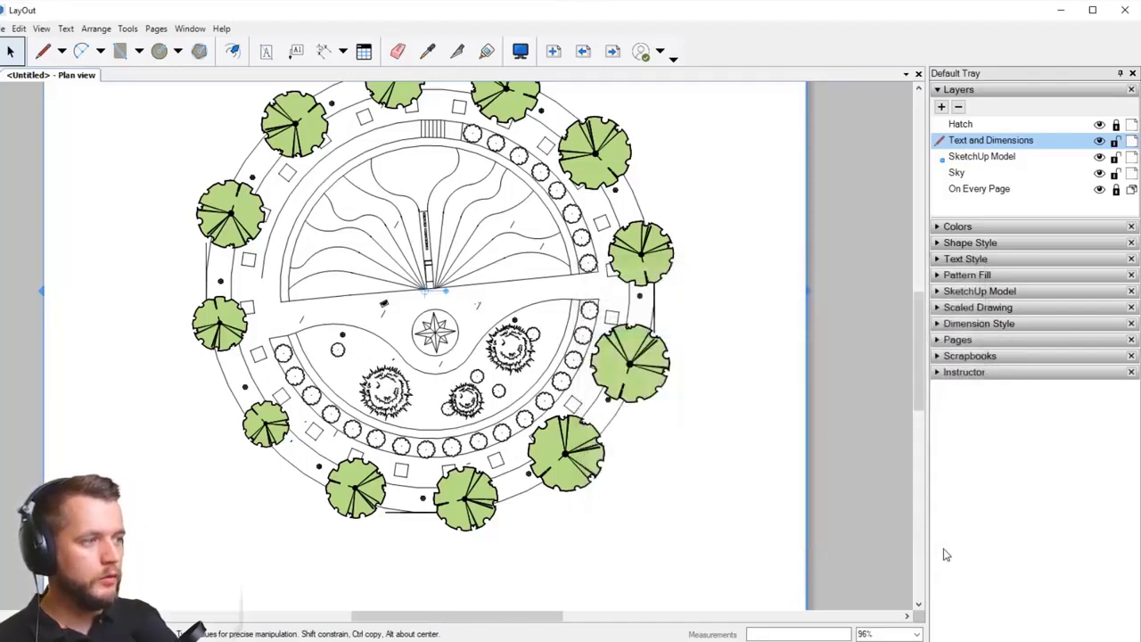
# Step: Review the preceding pages back to Visualization 1 after the model update, and return to Visualisation 2
pyautogui.click(583, 51)
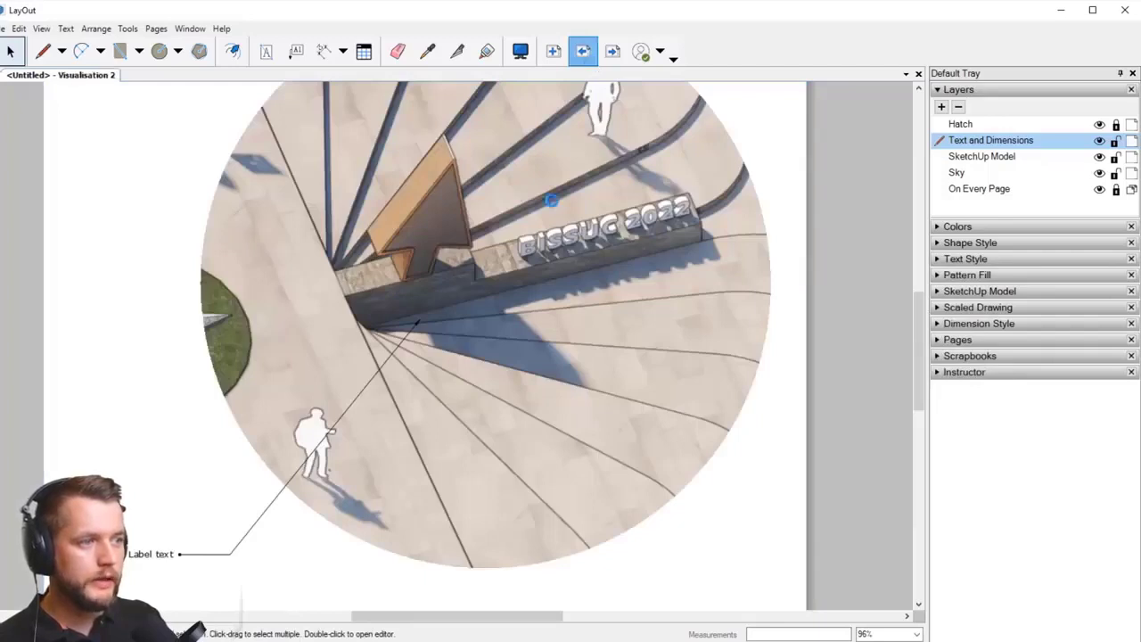
pyautogui.scroll(-2, 445, 425)
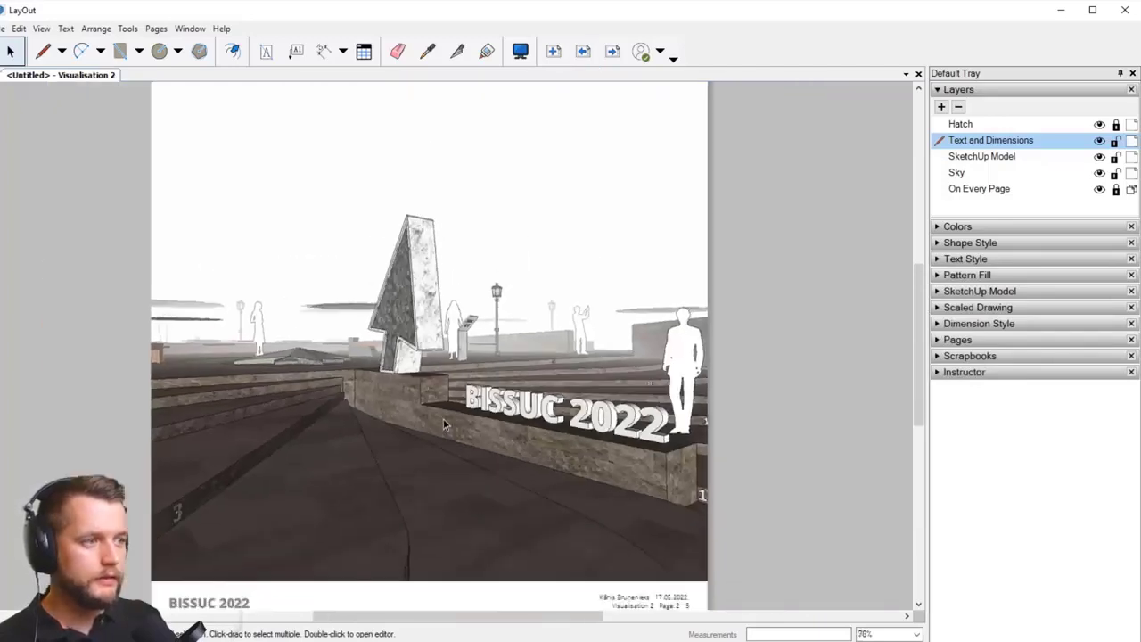
pyautogui.scroll(-2, 529, 281)
pyautogui.click(582, 51)
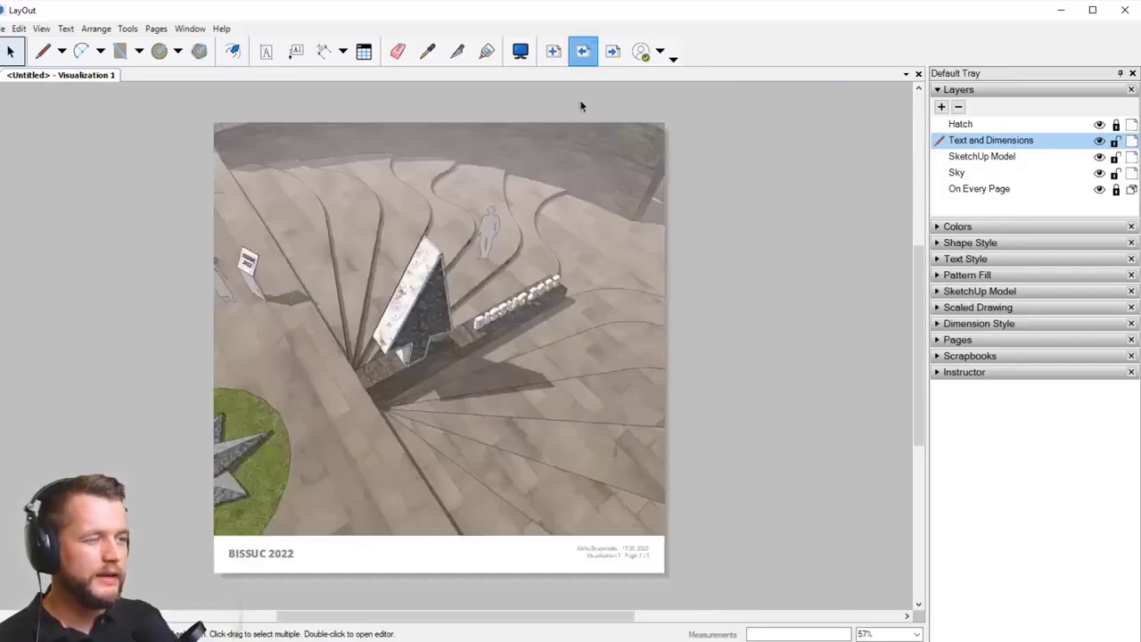
pyautogui.click(612, 50)
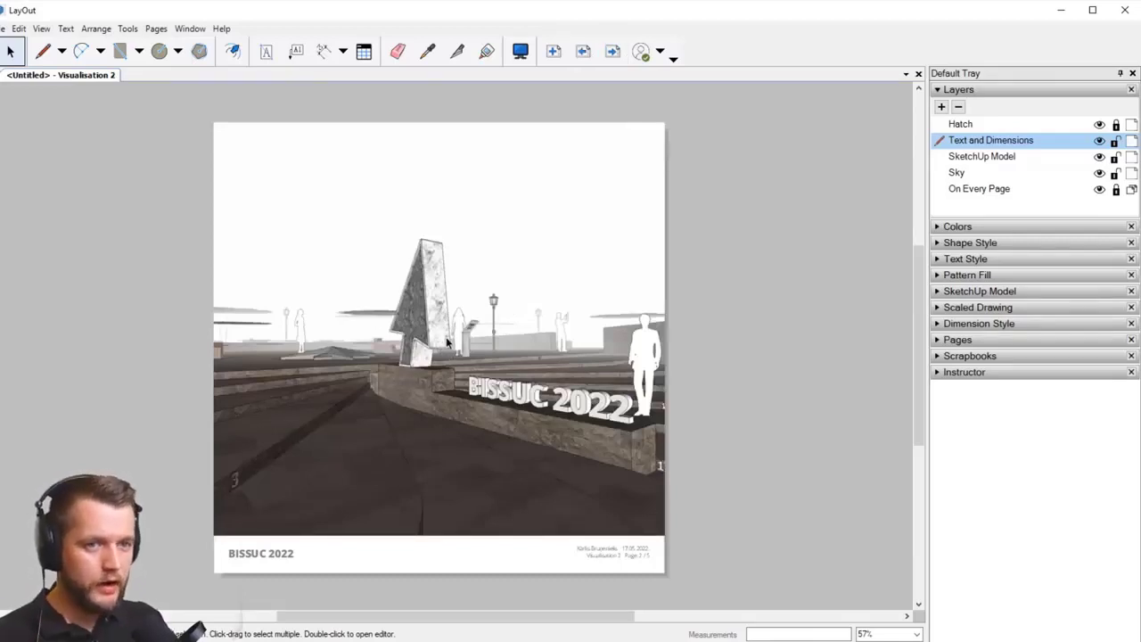
# Step: Select the Visualisation 2 viewport and toggle its Shadows effect in the SketchUp Model settings
pyautogui.rightClick(428, 256)
pyautogui.moveTo(540, 590)
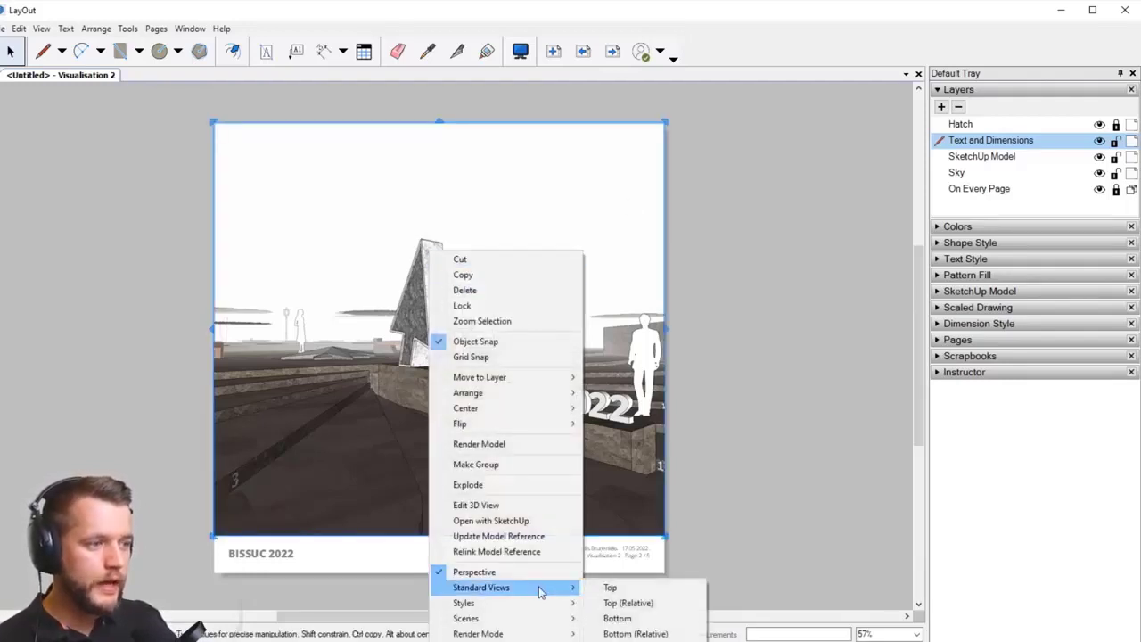
pyautogui.click(978, 290)
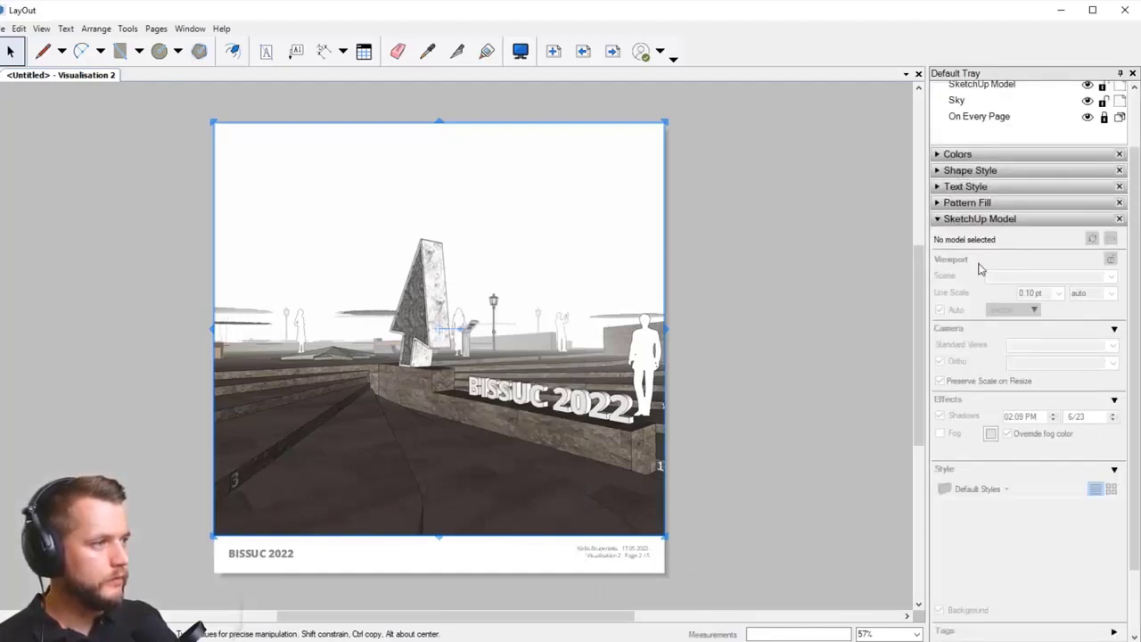
pyautogui.click(532, 435)
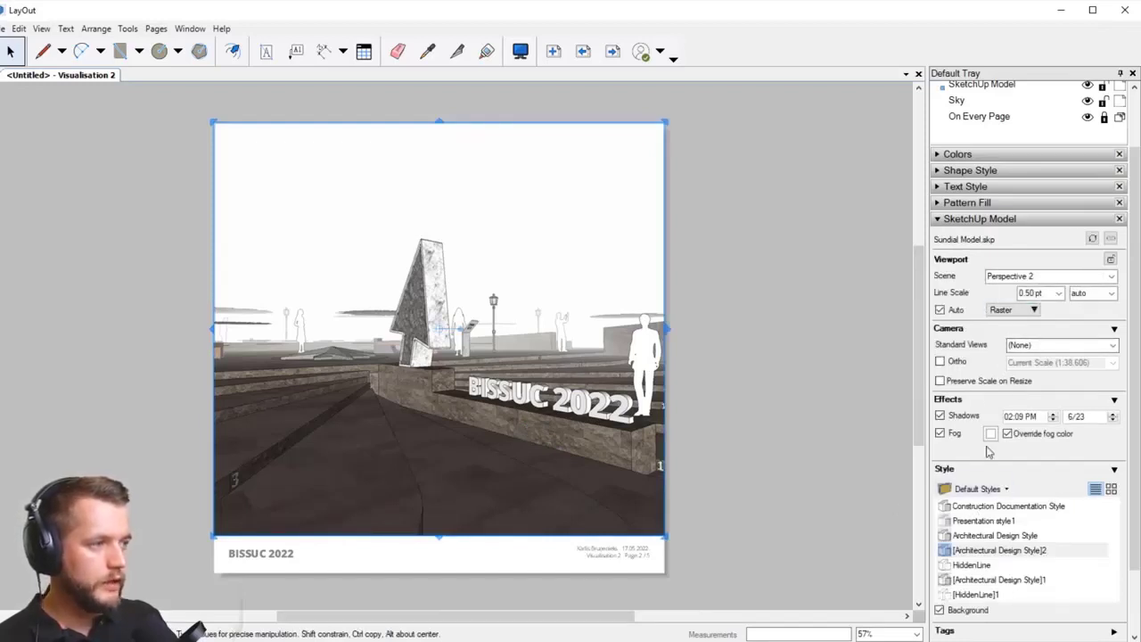
pyautogui.click(939, 417)
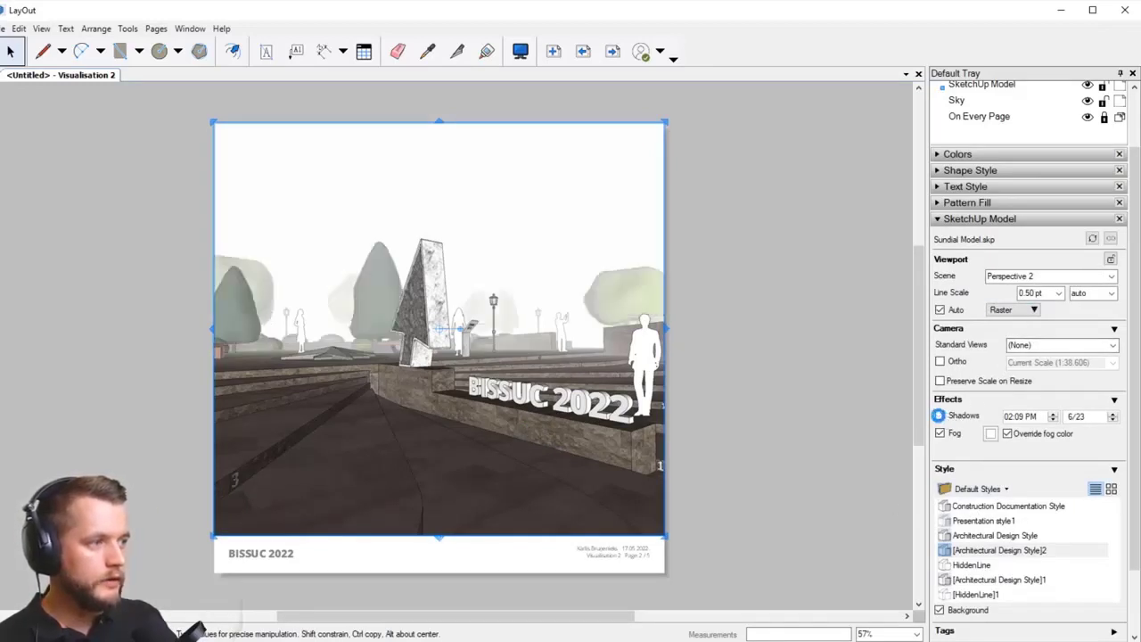
pyautogui.click(939, 416)
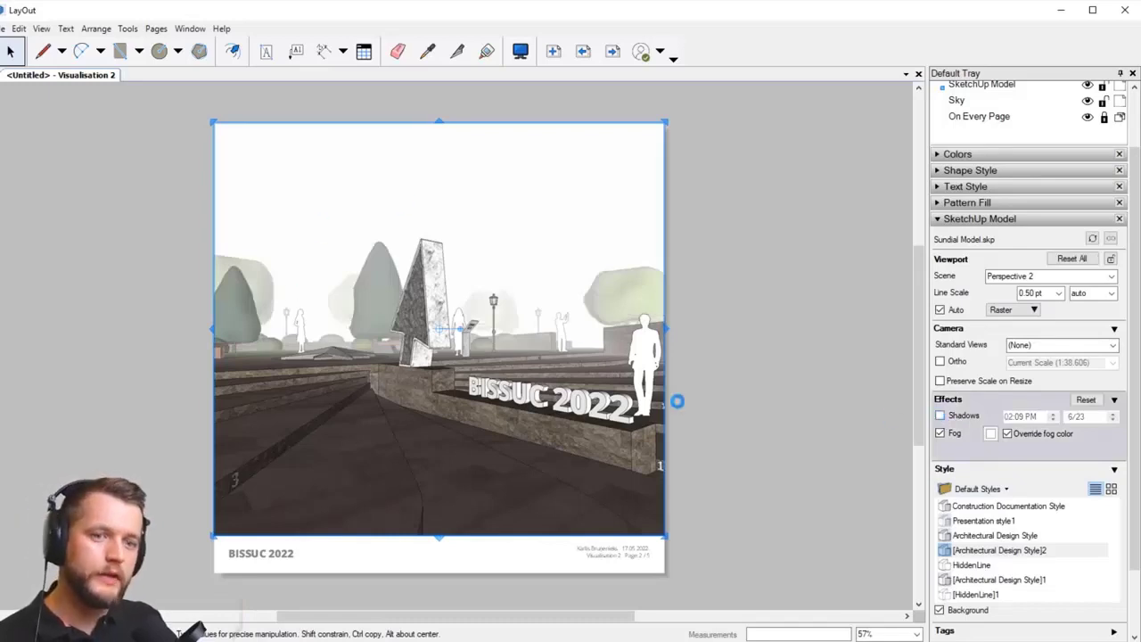